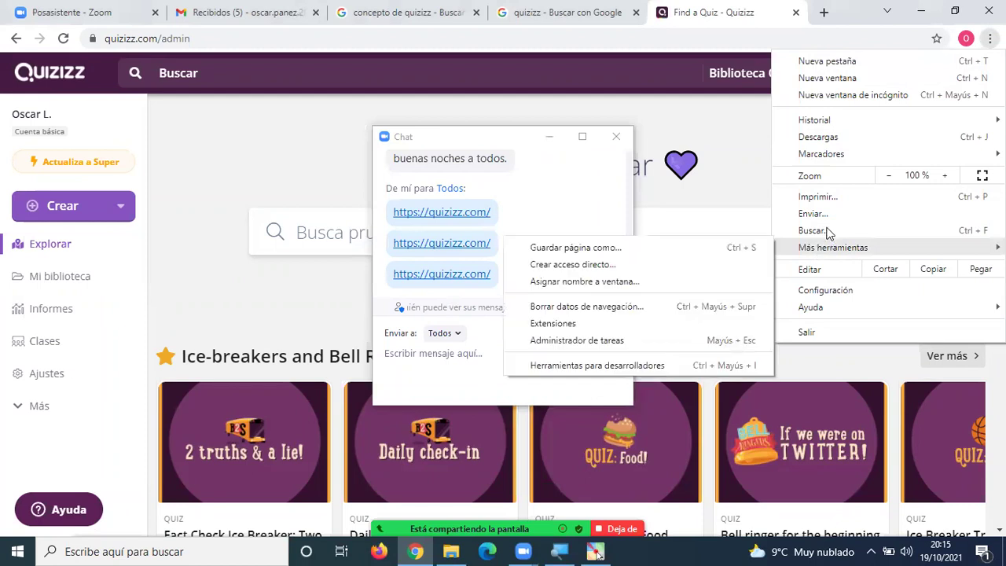
{"action": "left_click", "coordinate": [786, 97]}
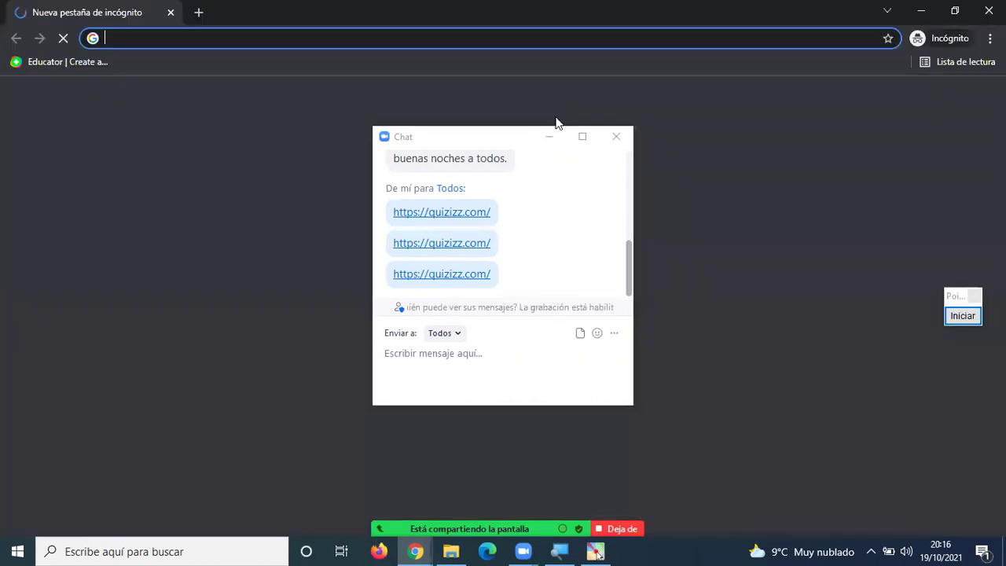
{"action": "left_click", "coordinate": [225, 38]}
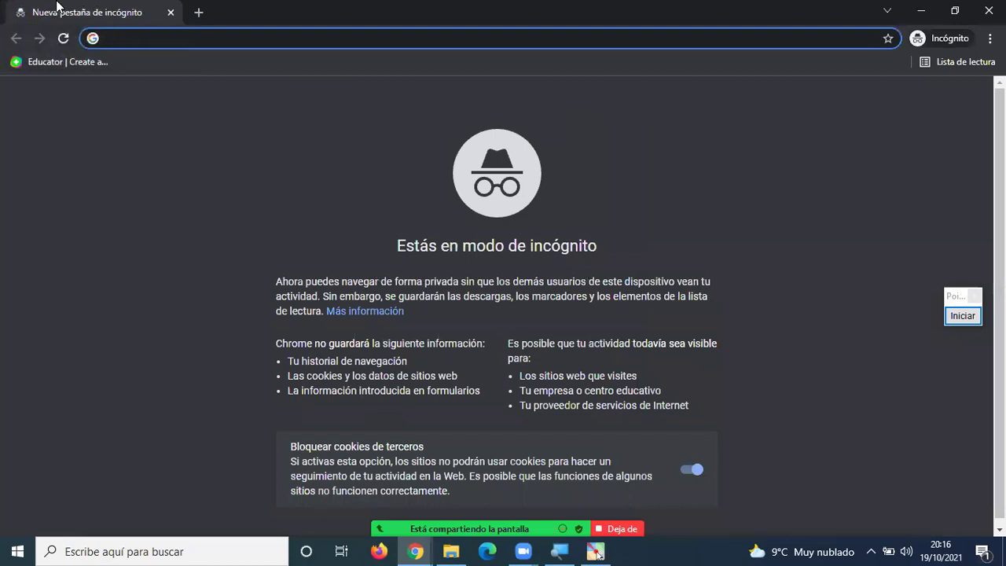
{"action": "type", "text": "https://quizizz.com/"}
{"action": "key", "text": "Return"}
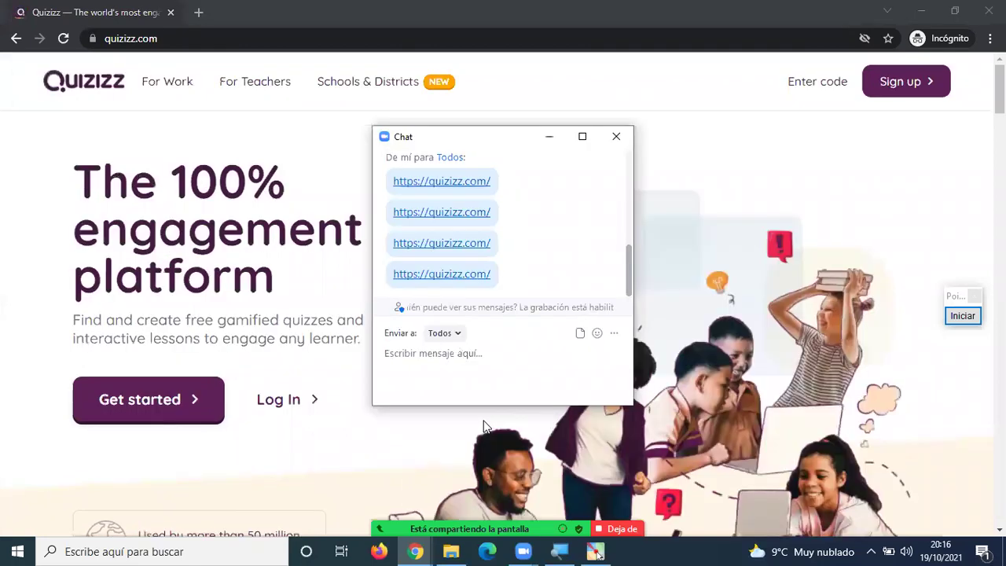
Close the Zoom chat, point a Zoom annotation arrow at Sign up, then open the sign-up page.
{"action": "left_click", "coordinate": [615, 136]}
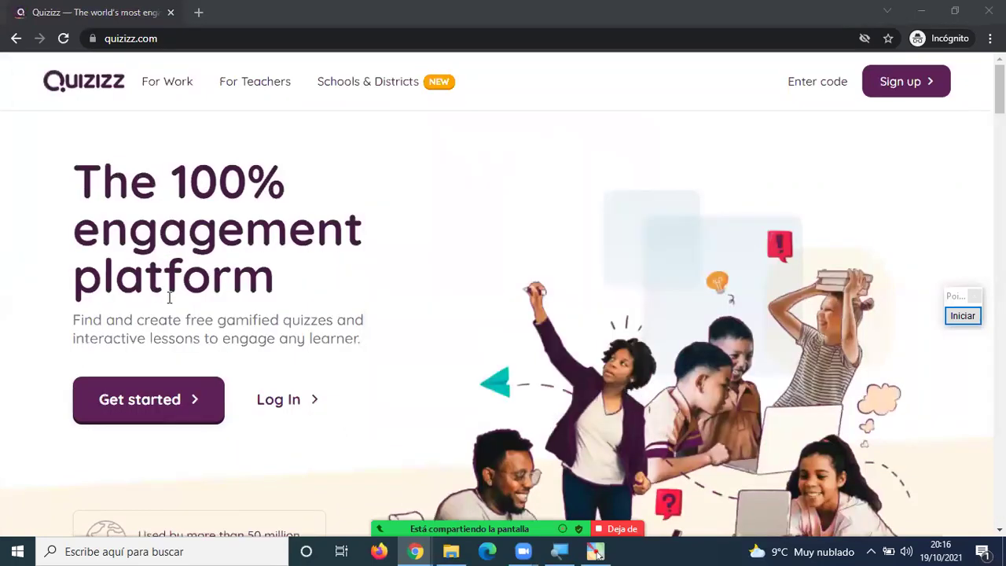
{"action": "left_click", "coordinate": [966, 318]}
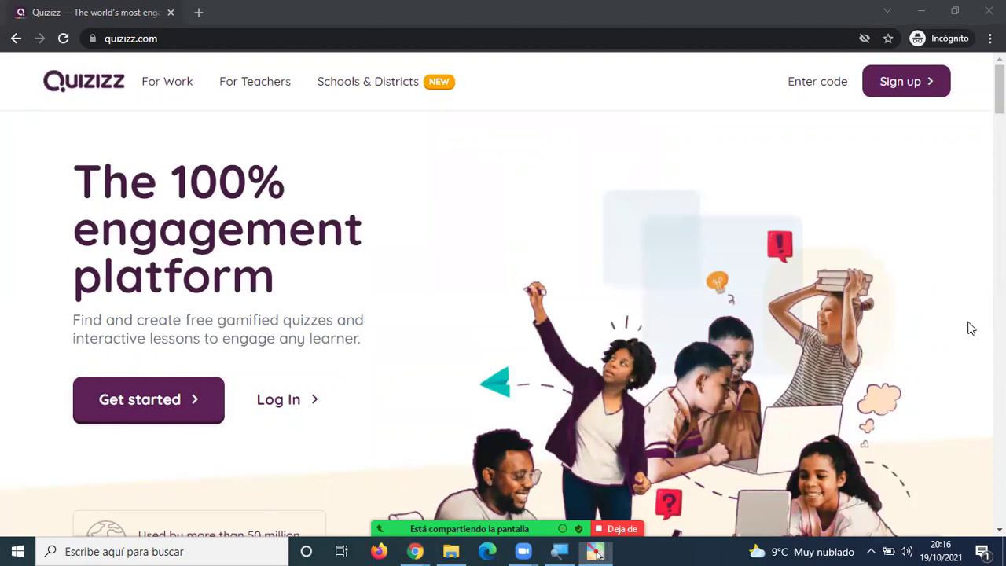
{"action": "left_click", "coordinate": [972, 489]}
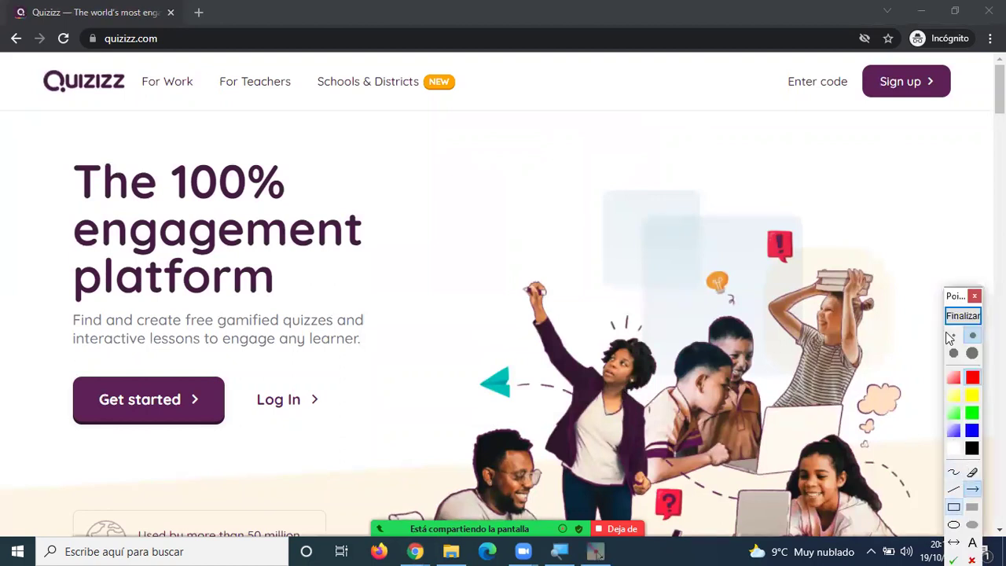
{"action": "left_click_drag", "start_coordinate": [921, 203], "coordinate": [912, 102]}
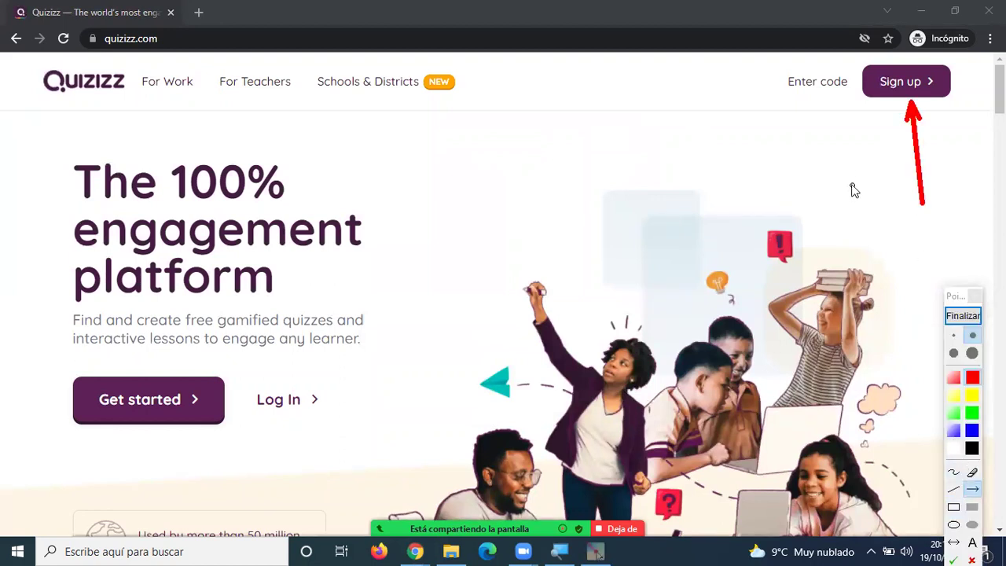
{"action": "left_click", "coordinate": [969, 322]}
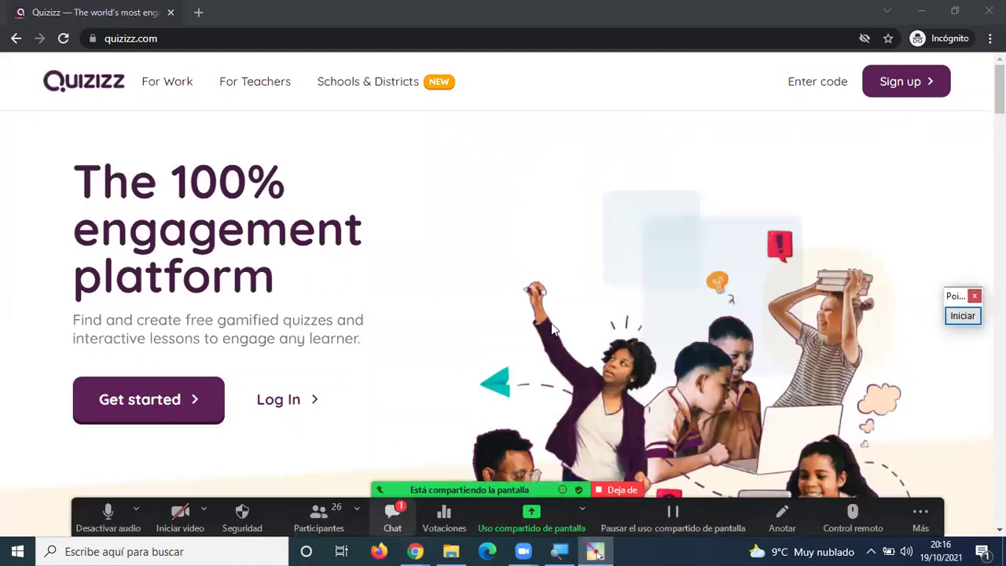
{"action": "left_click", "coordinate": [902, 92]}
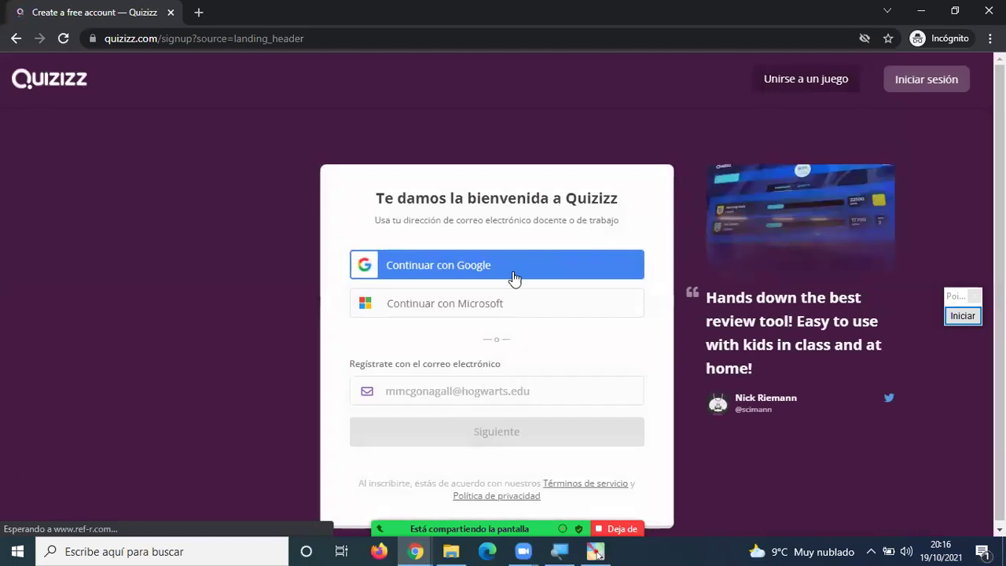
Register via Continuar con Google using the saved account e-mail and its password.
{"action": "left_click", "coordinate": [443, 271]}
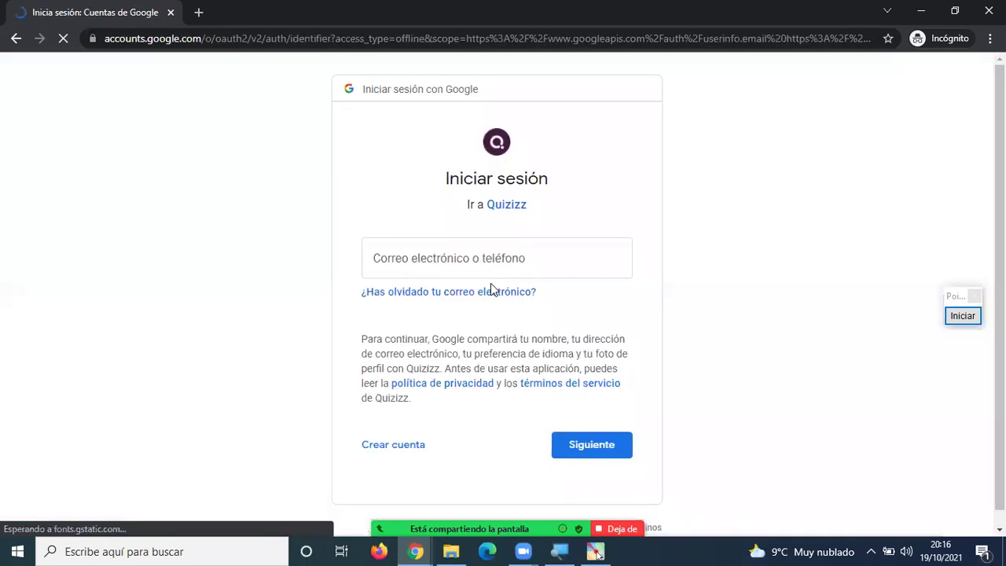
{"action": "left_click", "coordinate": [477, 267]}
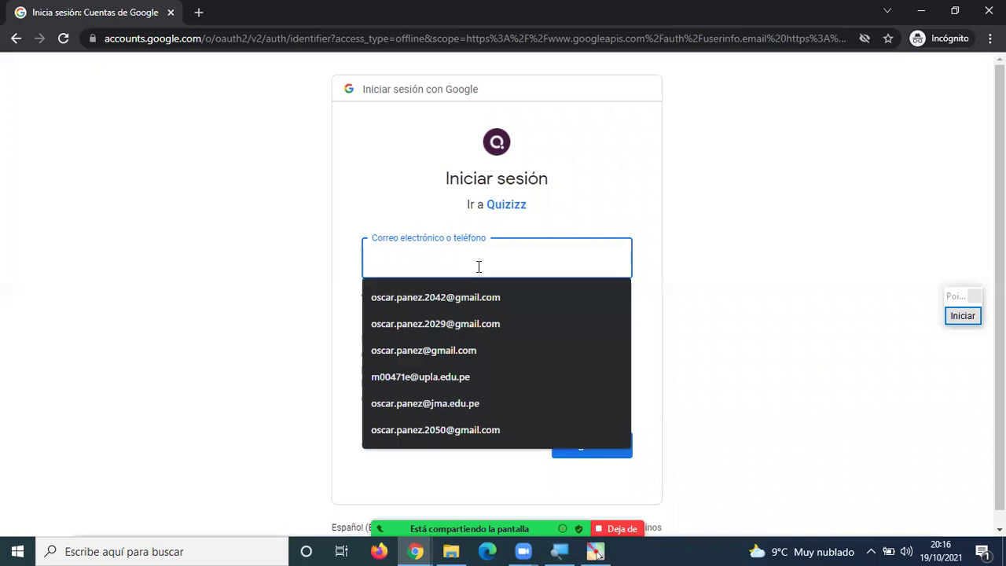
{"action": "left_click", "coordinate": [443, 295]}
{"action": "left_click", "coordinate": [589, 445]}
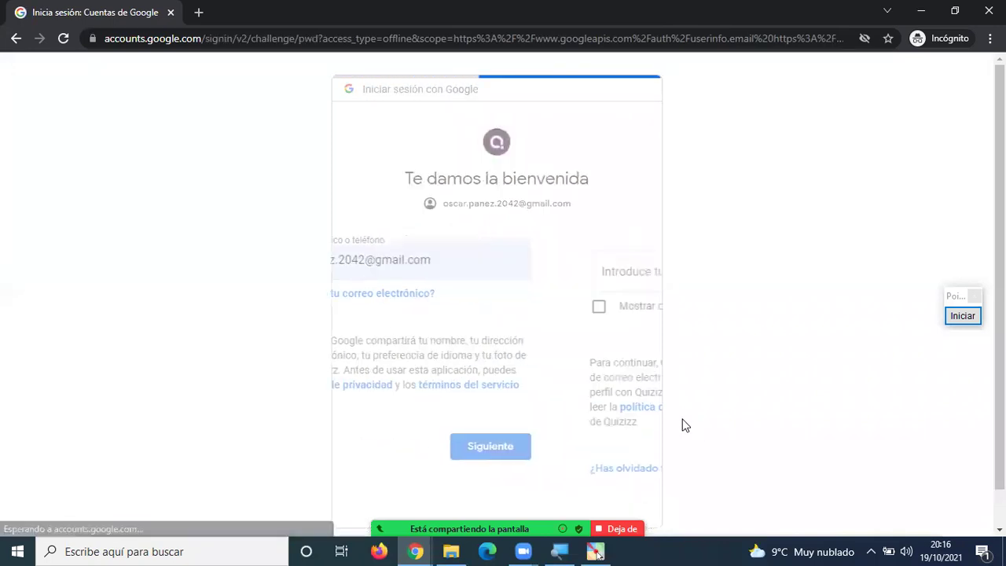
{"action": "type", "text": "•••••••••"}
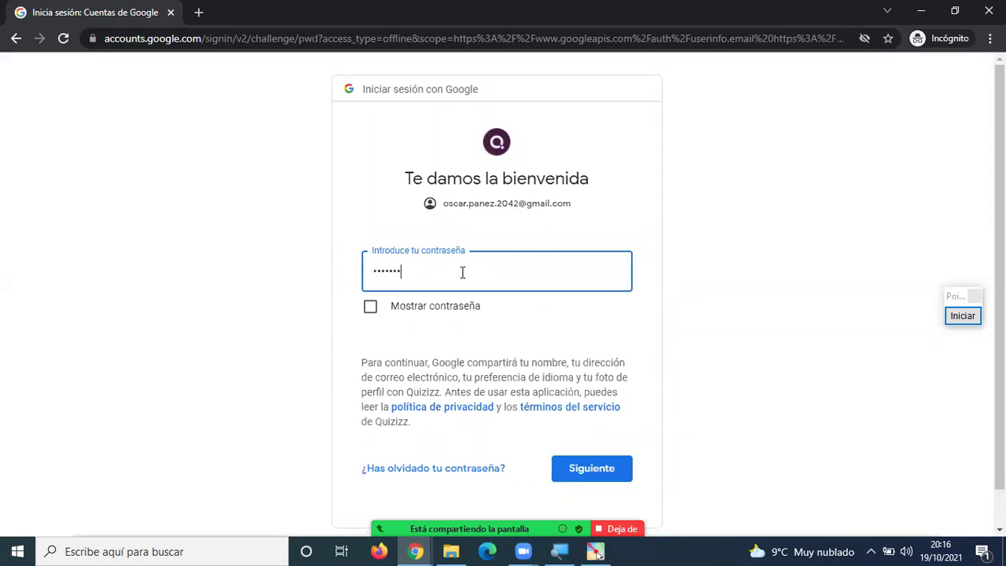
{"action": "left_click", "coordinate": [599, 471]}
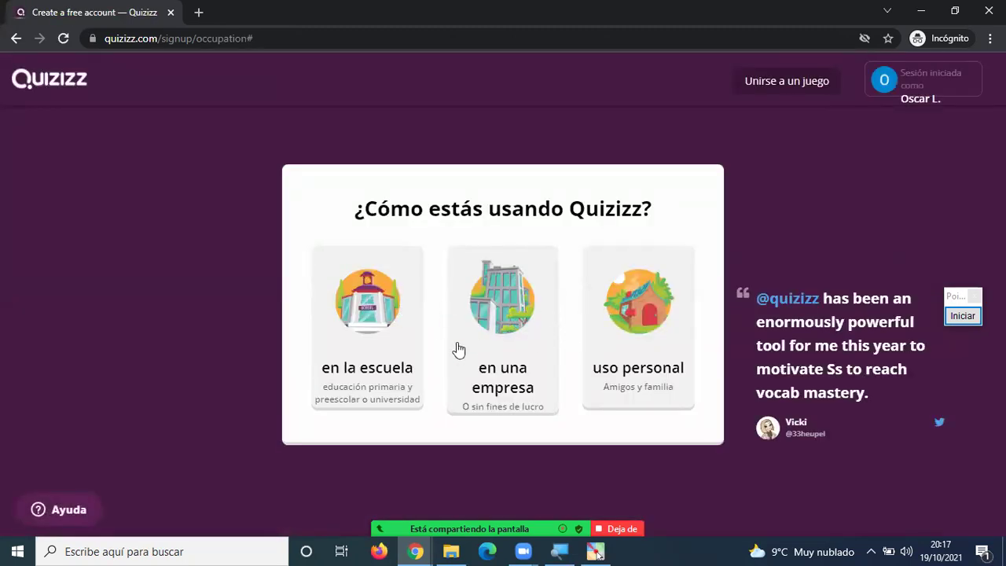
Choose 'en la escuela' and 'Profesor', then return to the regular Chrome window at quizizz.com/admin.
{"action": "left_click", "coordinate": [375, 316]}
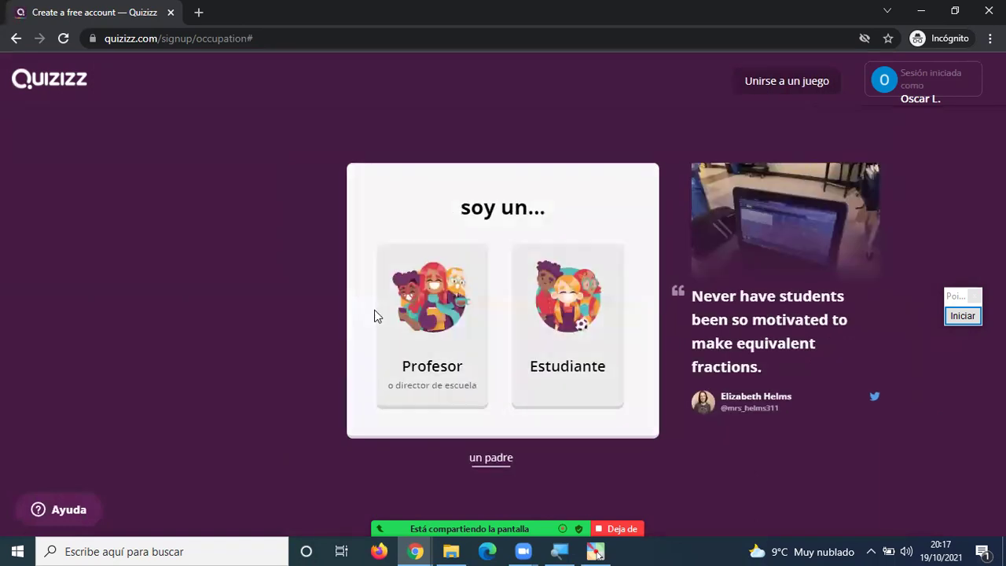
{"action": "left_click", "coordinate": [437, 310]}
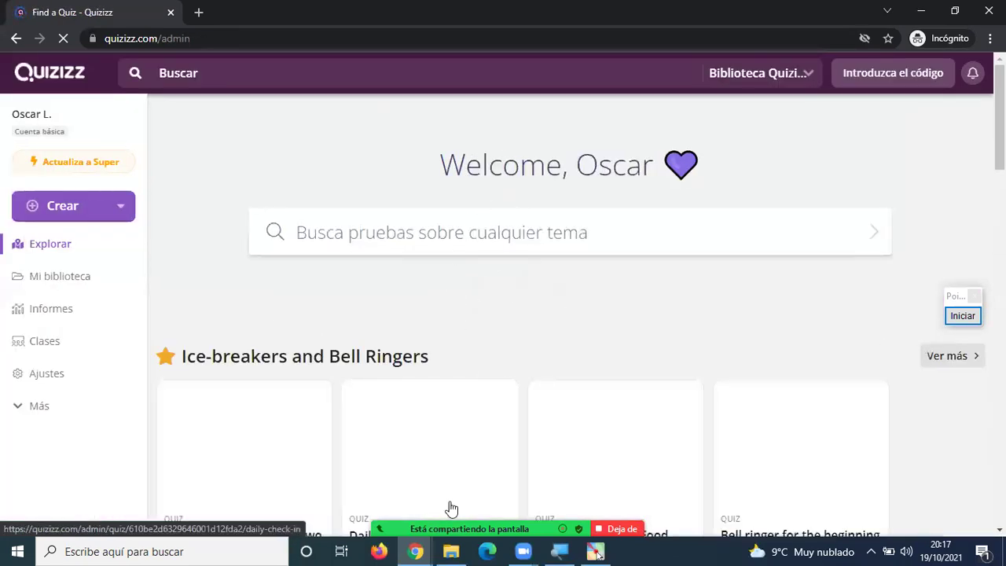
{"action": "left_click", "coordinate": [425, 549]}
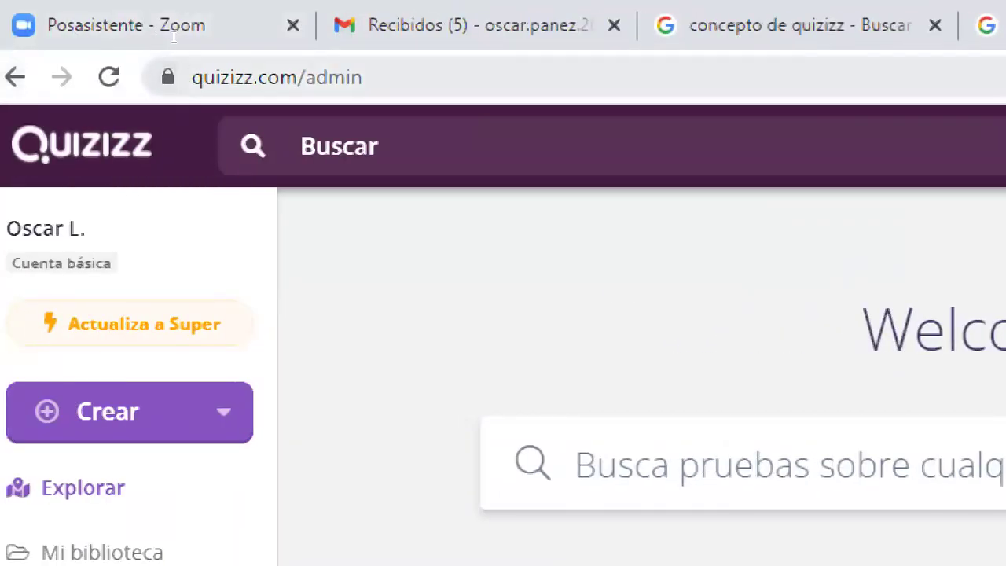
{"action": "key", "text": "ctrl+l"}
{"action": "key", "text": "End"}
{"action": "key", "text": "ctrl+shift+Left"}
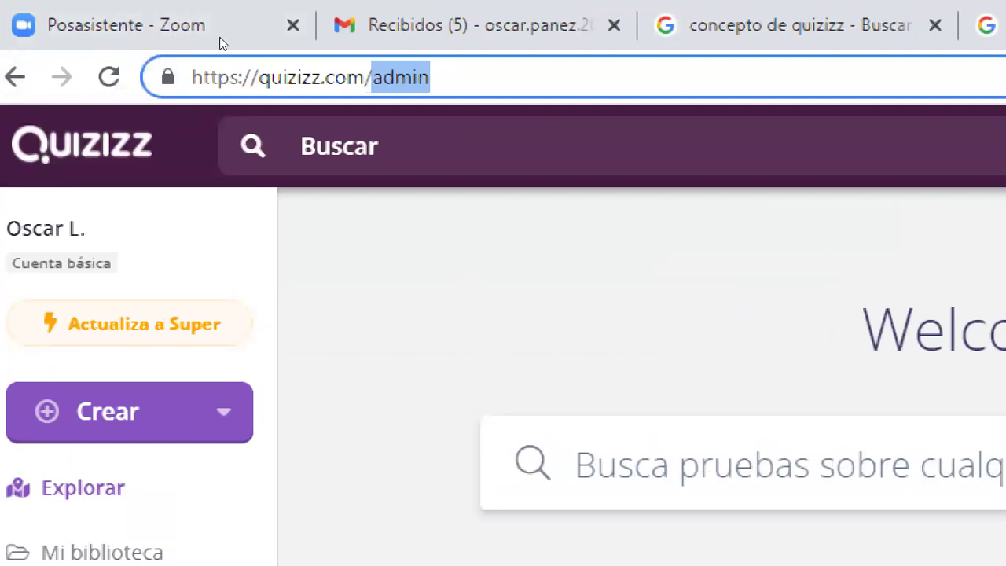
{"action": "left_click", "coordinate": [213, 119]}
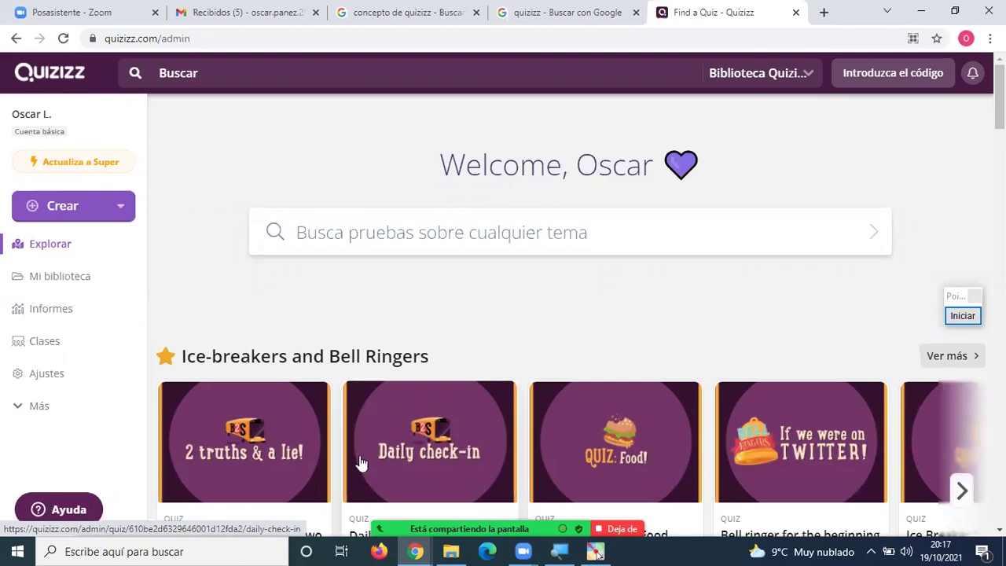
{"action": "key", "text": "alt+h"}
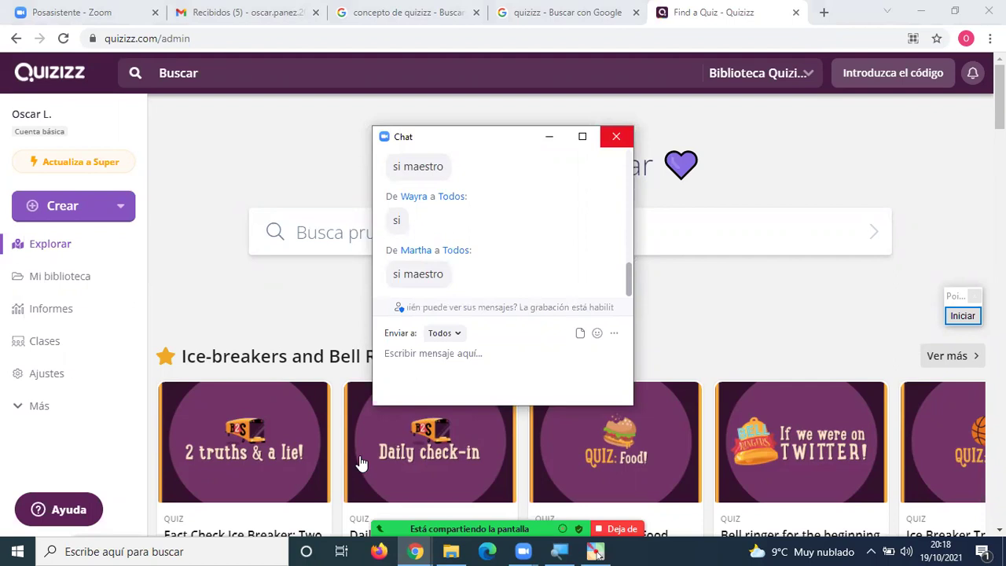
{"action": "key", "text": "alt+h"}
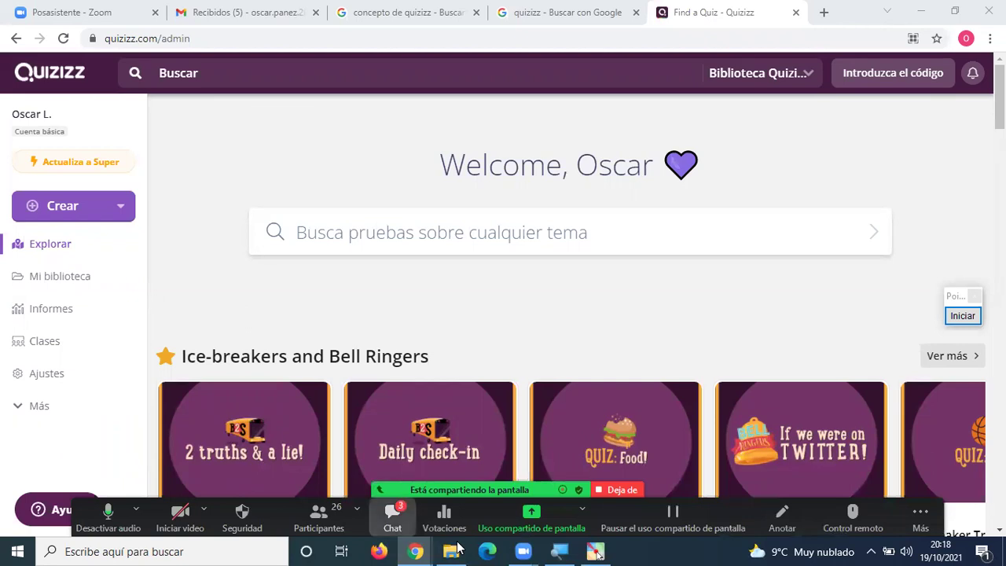
{"action": "key", "text": "alt+h"}
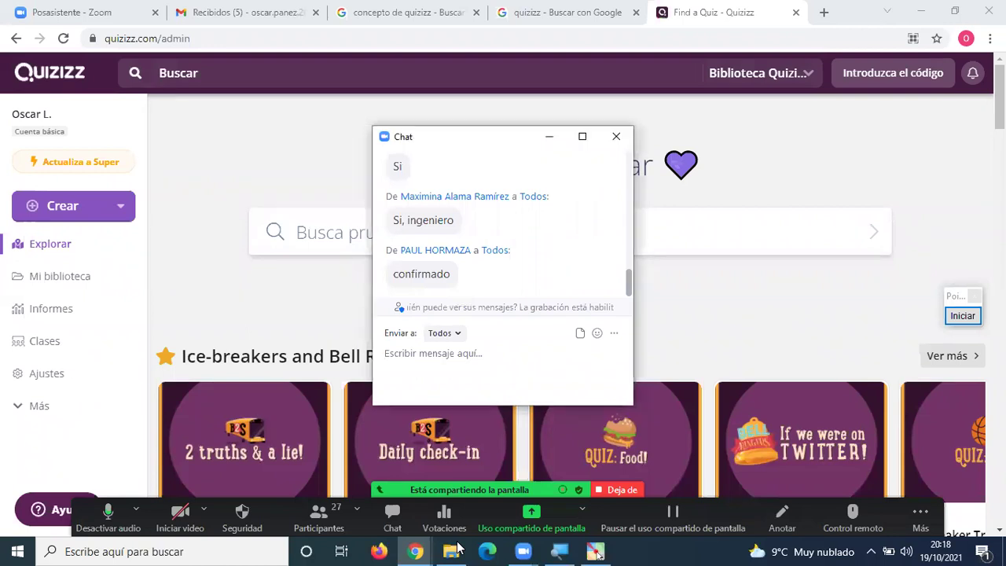
{"action": "type", "text": "https://quizizz.com/"}
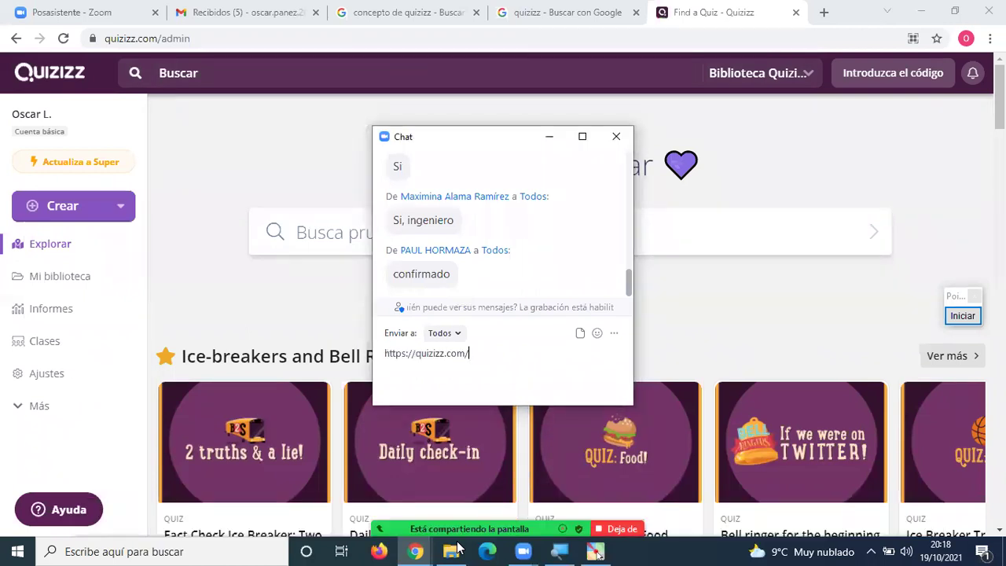
{"action": "key", "text": "Return"}
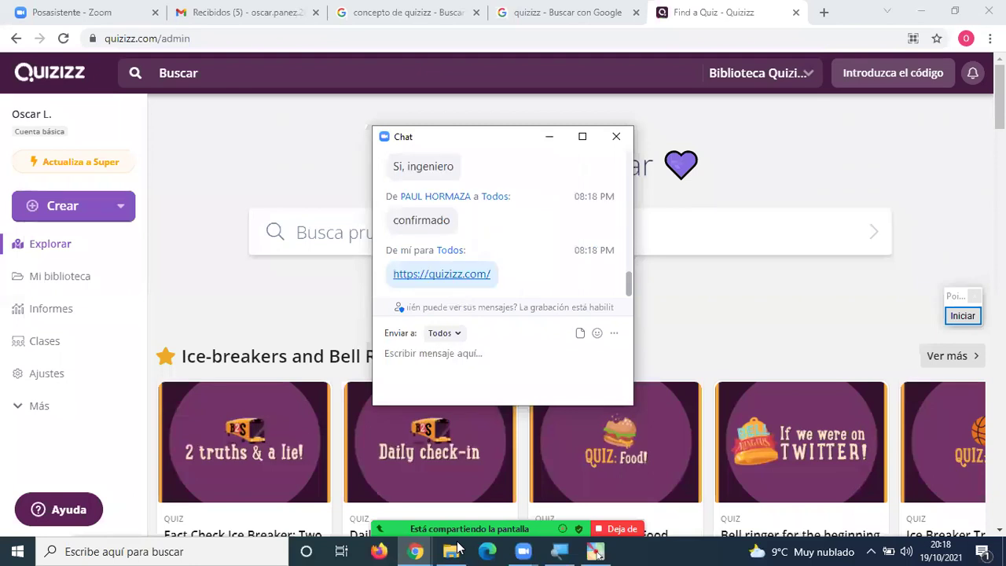
{"action": "type", "text": "https://quizizz.com/"}
{"action": "key", "text": "Return"}
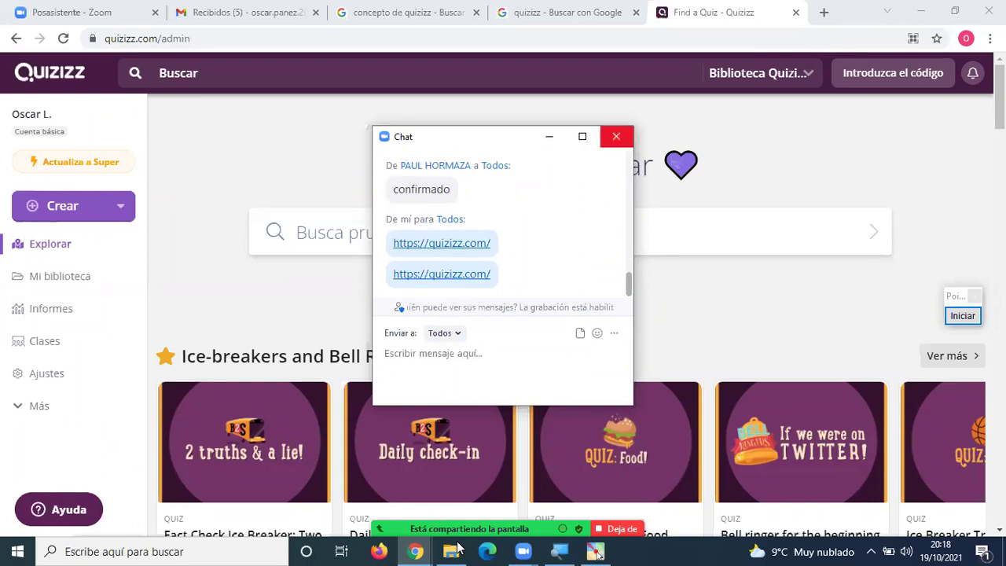
{"action": "left_click", "coordinate": [616, 136]}
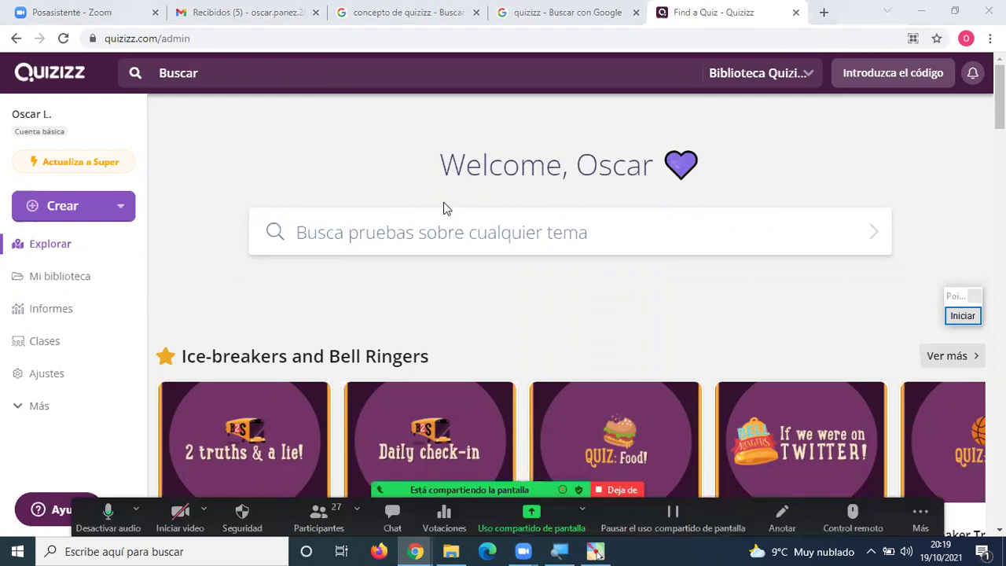
{"action": "right_click", "coordinate": [218, 141]}
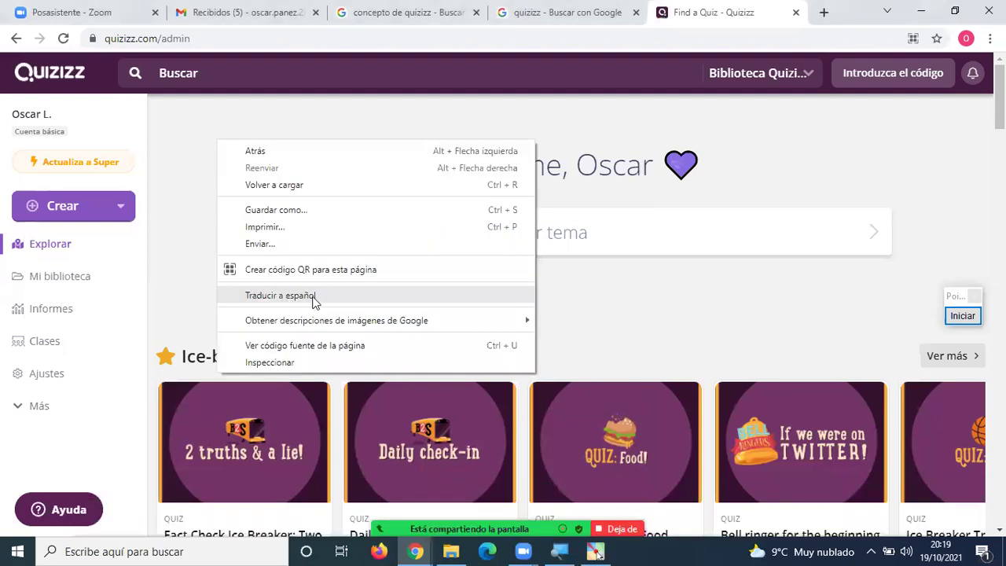
{"action": "left_click", "coordinate": [315, 300]}
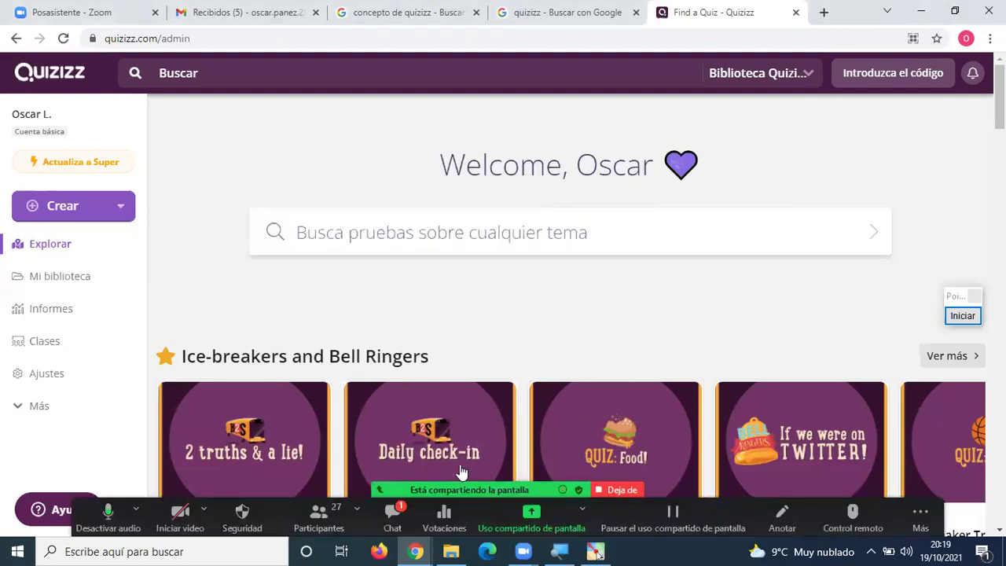
{"action": "key", "text": "alt+h"}
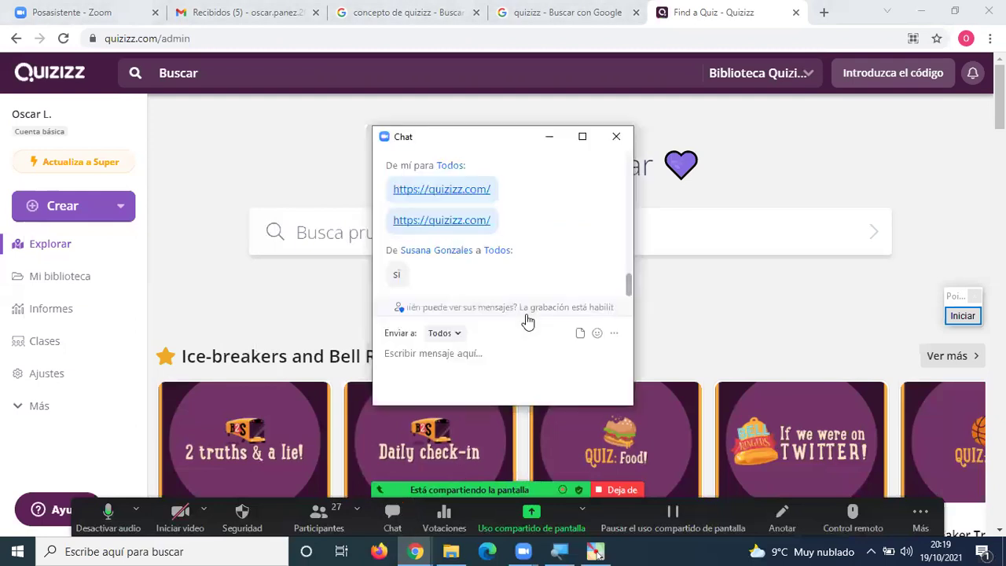
{"action": "key", "text": "alt+h"}
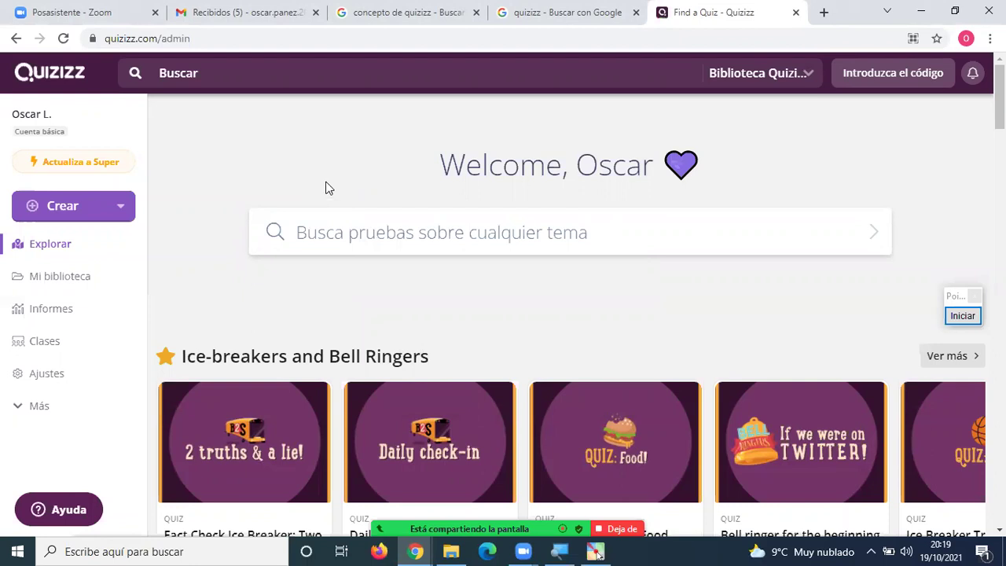
{"action": "right_click", "coordinate": [328, 187]}
{"action": "left_click", "coordinate": [251, 289]}
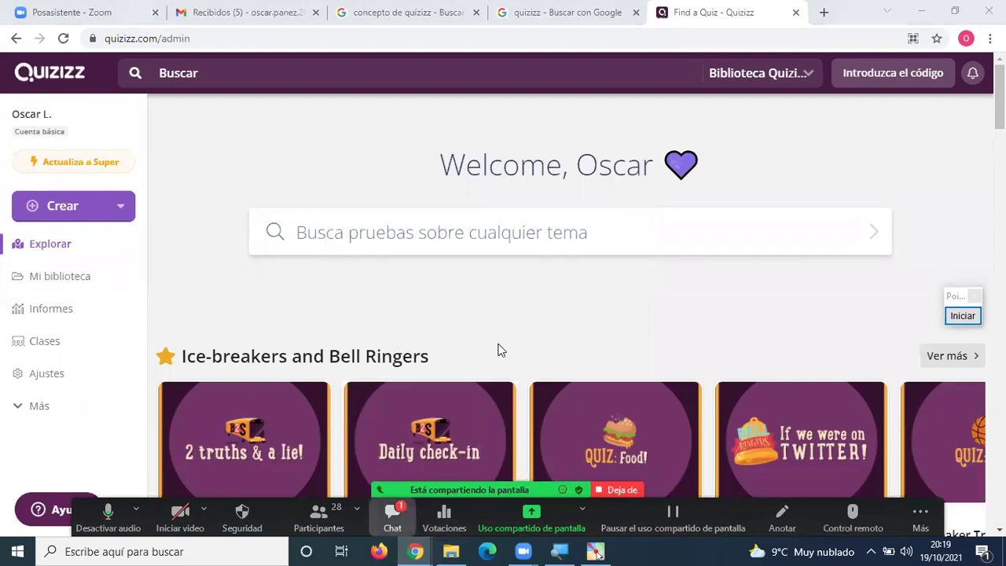
{"action": "left_click", "coordinate": [365, 174]}
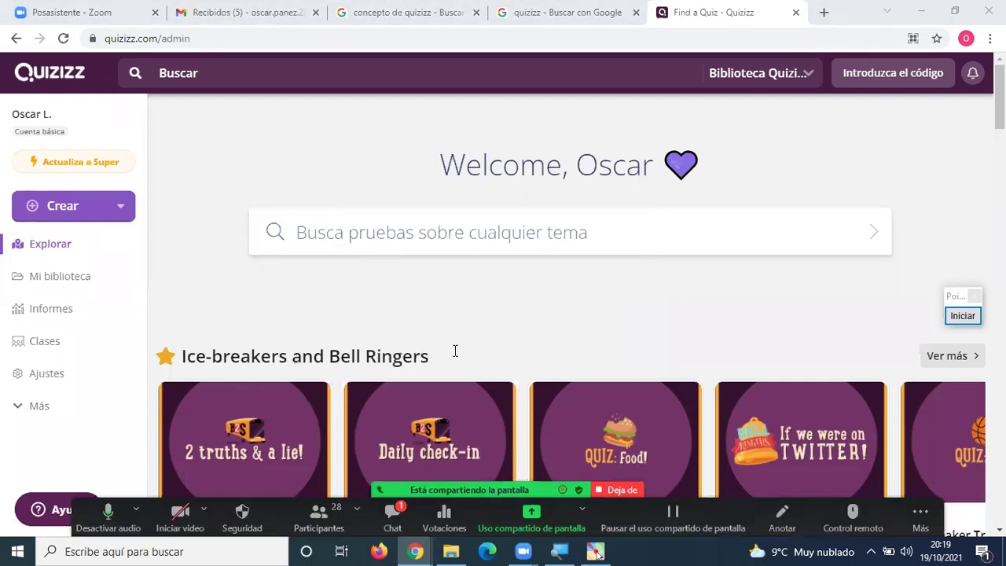
{"action": "key", "text": "alt+h"}
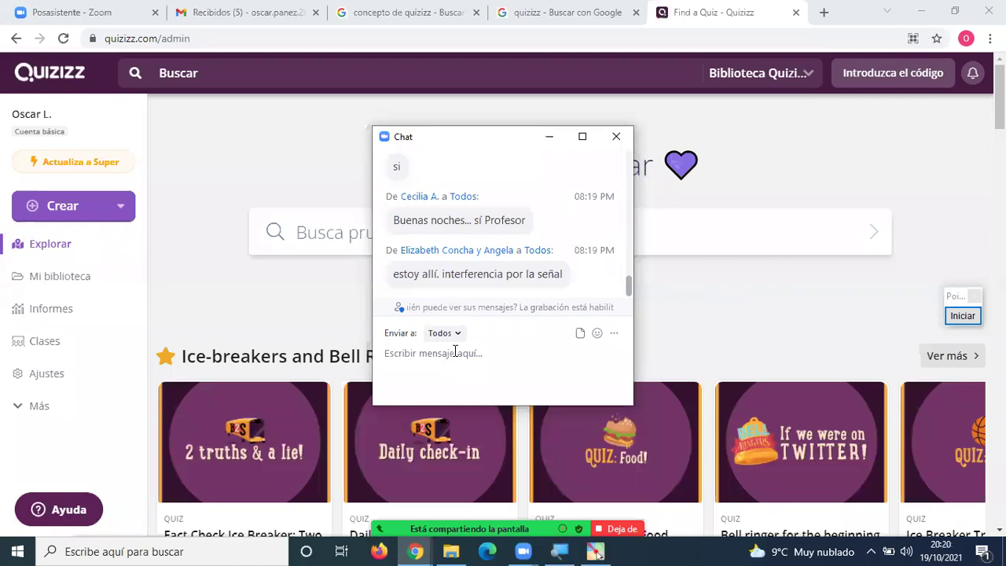
{"action": "left_click", "coordinate": [614, 138]}
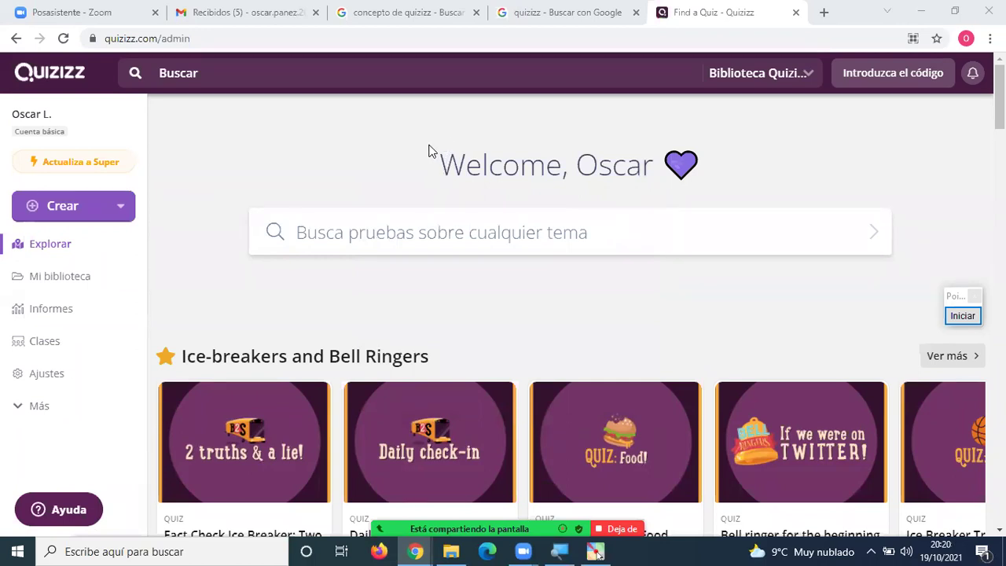
{"action": "left_click_drag", "start_coordinate": [439, 163], "coordinate": [658, 165]}
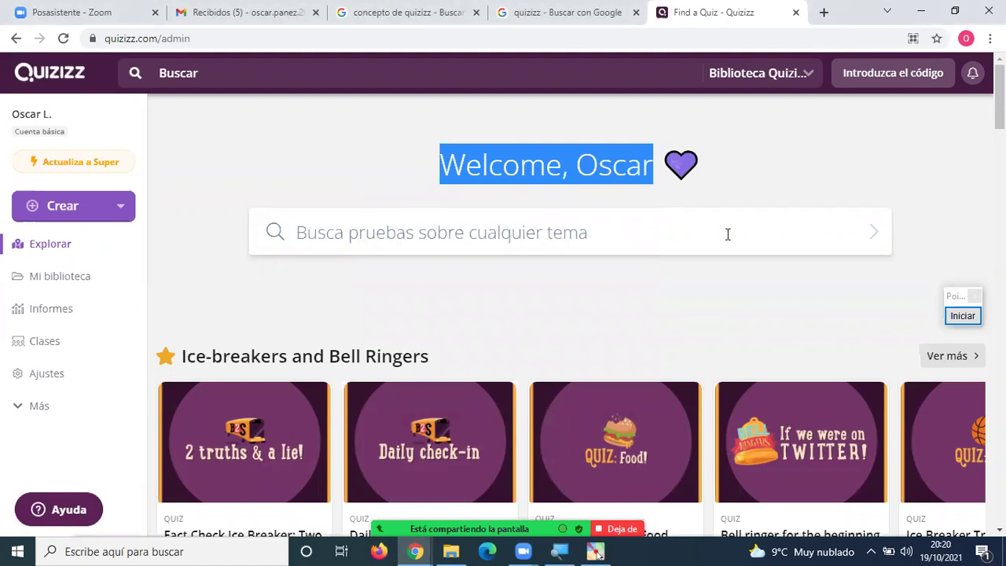
{"action": "left_click_drag", "start_coordinate": [962, 323], "coordinate": [925, 202]}
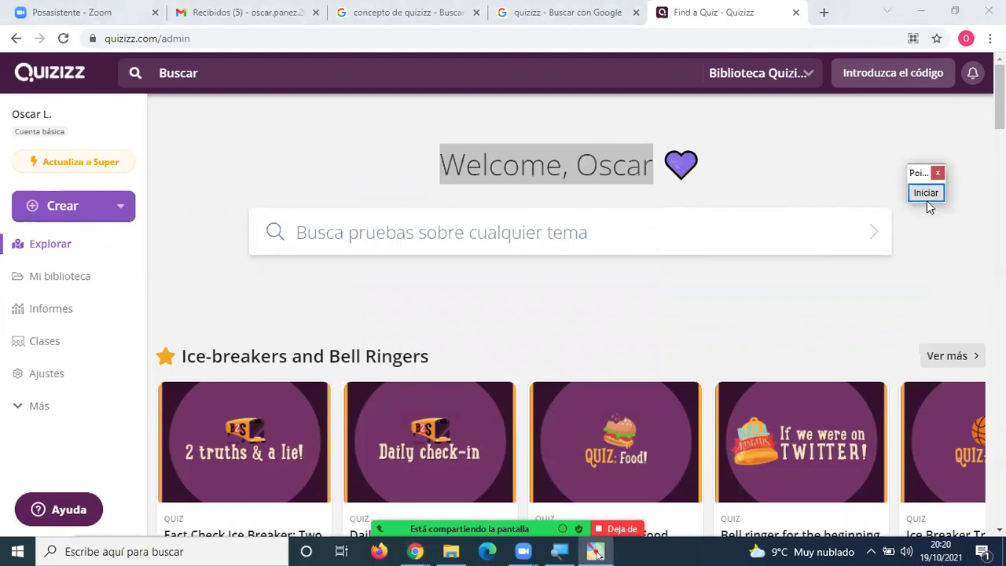
{"action": "left_click", "coordinate": [925, 196]}
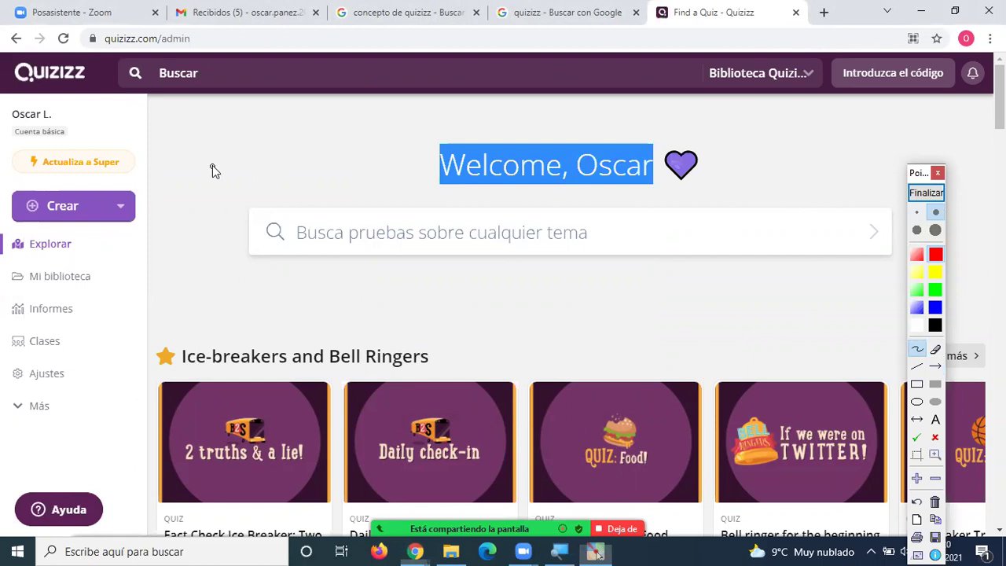
{"action": "mouse_move", "coordinate": [209, 157]}
{"action": "left_mouse_down"}
{"action": "mouse_move", "coordinate": [140, 143]}
{"action": "mouse_move", "coordinate": [18, 146]}
{"action": "mouse_move", "coordinate": [11, 184]}
{"action": "mouse_move", "coordinate": [107, 177]}
{"action": "mouse_move", "coordinate": [135, 157]}
{"action": "mouse_move", "coordinate": [168, 181]}
{"action": "mouse_move", "coordinate": [155, 179]}
{"action": "left_mouse_up"}
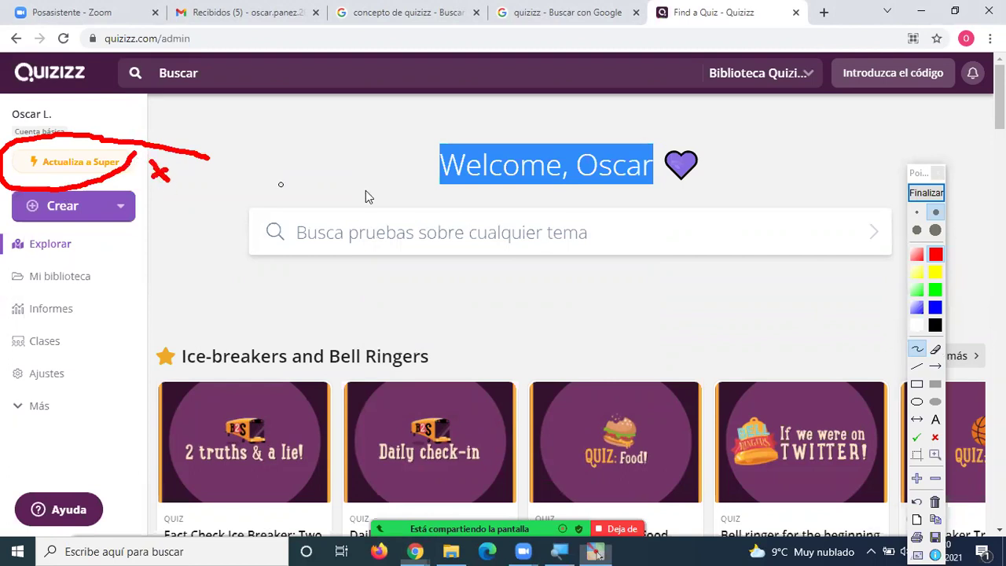
{"action": "left_click", "coordinate": [923, 194]}
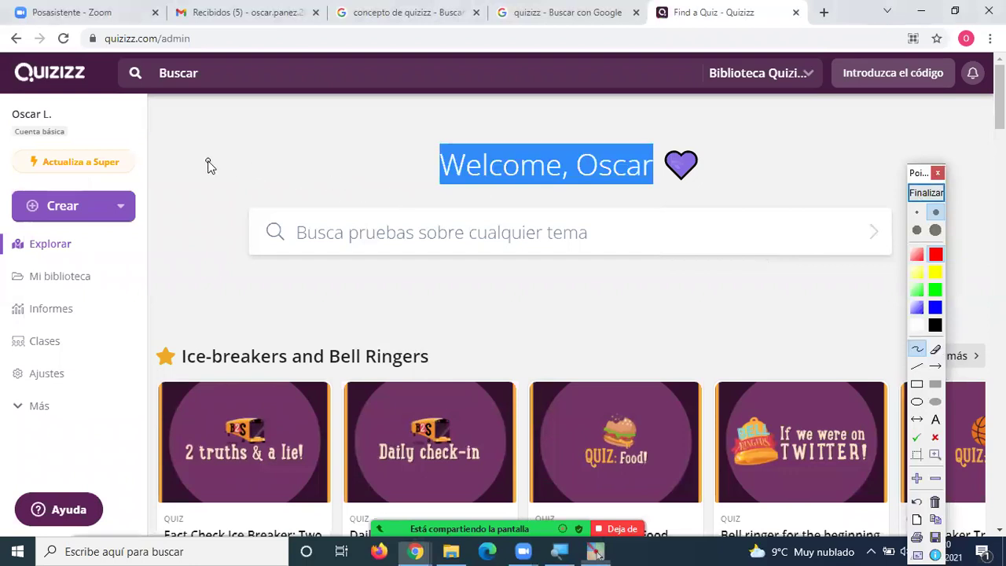
{"action": "mouse_move", "coordinate": [209, 163]}
{"action": "left_mouse_down"}
{"action": "mouse_move", "coordinate": [179, 216]}
{"action": "mouse_move", "coordinate": [141, 219]}
{"action": "left_mouse_up"}
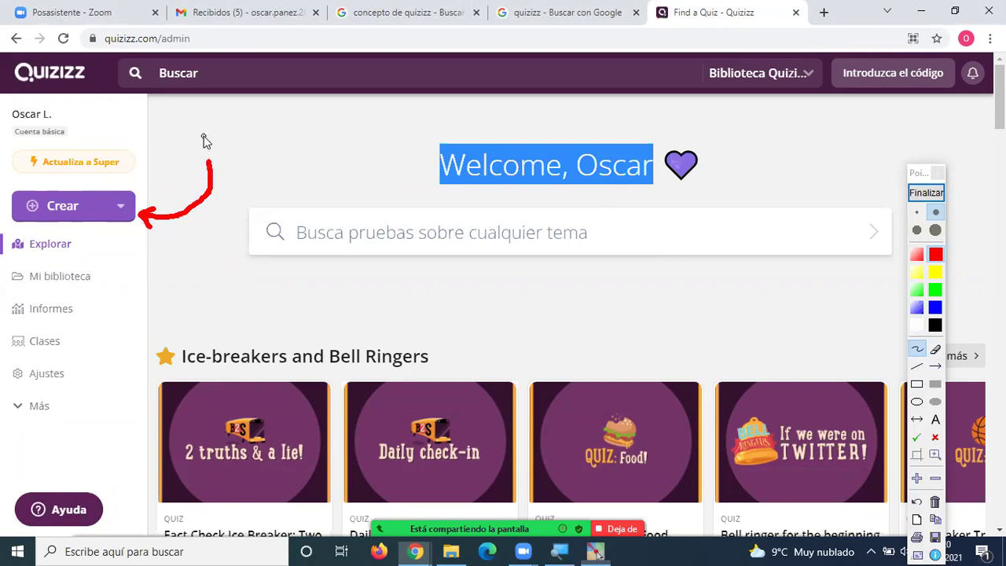
{"action": "mouse_move", "coordinate": [199, 253]}
{"action": "left_mouse_down"}
{"action": "mouse_move", "coordinate": [85, 242]}
{"action": "mouse_move", "coordinate": [101, 251]}
{"action": "left_mouse_up"}
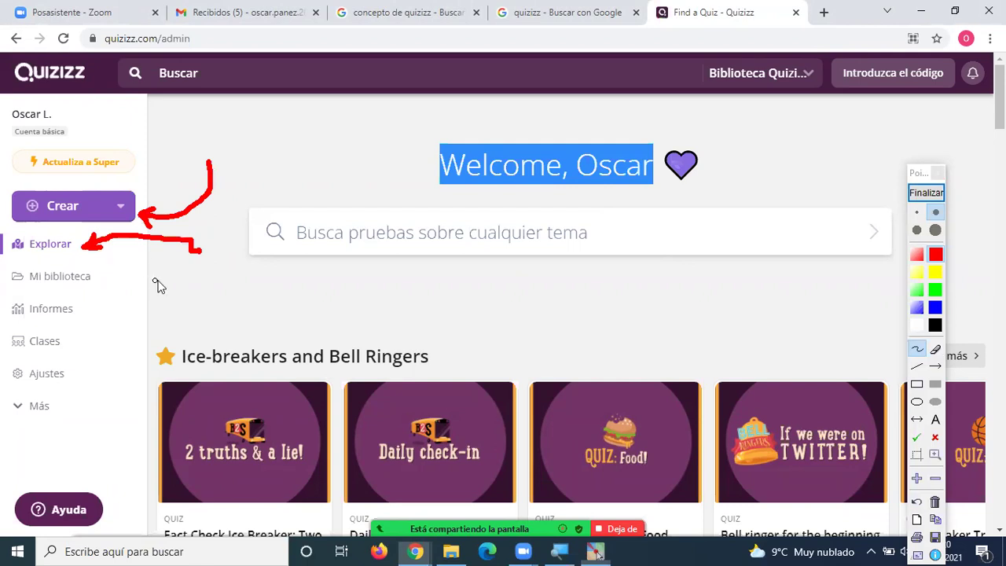
{"action": "mouse_move", "coordinate": [174, 278]}
{"action": "left_mouse_down"}
{"action": "mouse_move", "coordinate": [96, 277]}
{"action": "mouse_move", "coordinate": [110, 287]}
{"action": "left_mouse_up"}
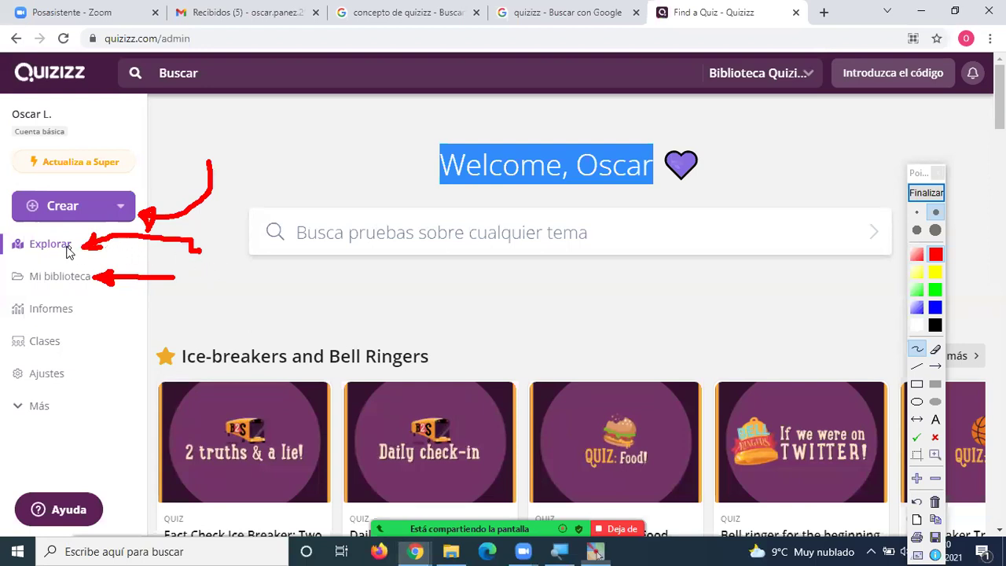
{"action": "mouse_move", "coordinate": [211, 249]}
{"action": "left_mouse_down"}
{"action": "mouse_move", "coordinate": [218, 260]}
{"action": "mouse_move", "coordinate": [222, 248]}
{"action": "mouse_move", "coordinate": [241, 249]}
{"action": "mouse_move", "coordinate": [252, 264]}
{"action": "mouse_move", "coordinate": [275, 256]}
{"action": "left_mouse_up"}
{"action": "left_click", "coordinate": [234, 236]}
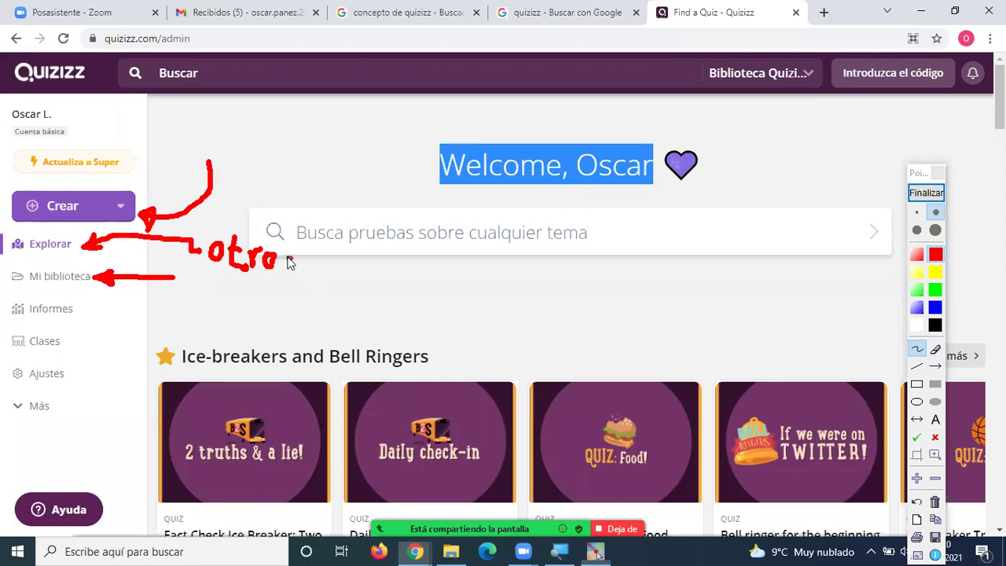
{"action": "left_click_drag", "start_coordinate": [309, 228], "coordinate": [292, 275]}
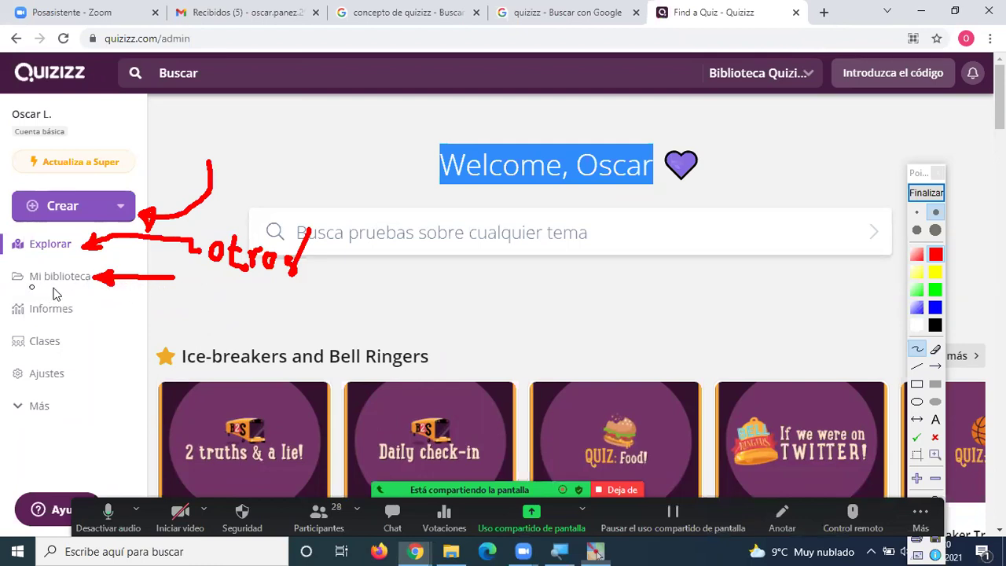
{"action": "mouse_move", "coordinate": [184, 291]}
{"action": "left_mouse_down"}
{"action": "mouse_move", "coordinate": [189, 276]}
{"action": "mouse_move", "coordinate": [224, 311]}
{"action": "mouse_move", "coordinate": [283, 307]}
{"action": "mouse_move", "coordinate": [315, 322]}
{"action": "mouse_move", "coordinate": [313, 330]}
{"action": "left_mouse_up"}
{"action": "left_click", "coordinate": [233, 292]}
{"action": "left_click", "coordinate": [331, 336]}
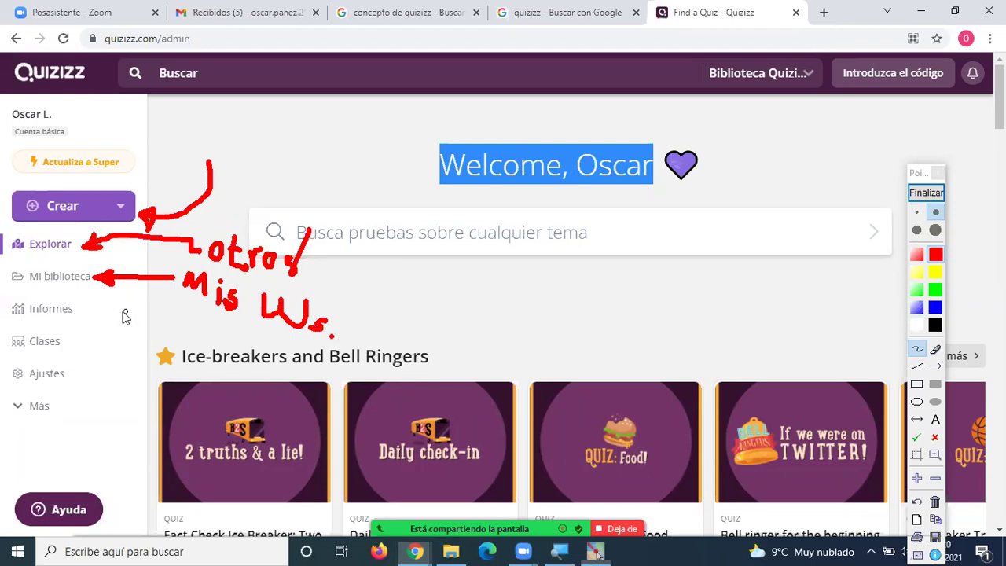
{"action": "left_click_drag", "start_coordinate": [162, 324], "coordinate": [82, 309]}
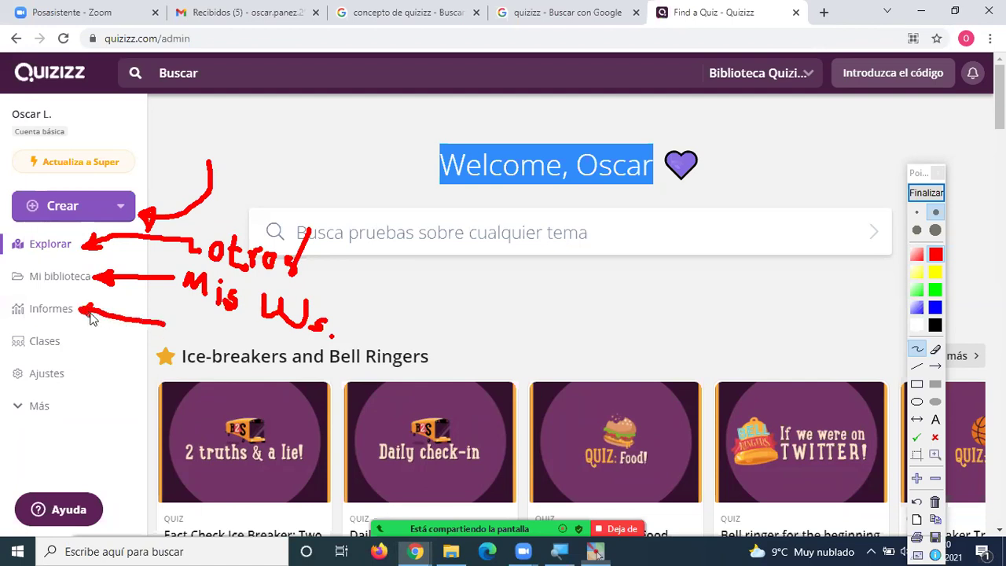
{"action": "mouse_move", "coordinate": [175, 317]}
{"action": "left_mouse_down"}
{"action": "mouse_move", "coordinate": [172, 333]}
{"action": "mouse_move", "coordinate": [187, 323]}
{"action": "mouse_move", "coordinate": [179, 330]}
{"action": "mouse_move", "coordinate": [188, 338]}
{"action": "mouse_move", "coordinate": [220, 344]}
{"action": "mouse_move", "coordinate": [213, 360]}
{"action": "mouse_move", "coordinate": [254, 343]}
{"action": "mouse_move", "coordinate": [272, 352]}
{"action": "mouse_move", "coordinate": [270, 366]}
{"action": "mouse_move", "coordinate": [285, 345]}
{"action": "left_mouse_up"}
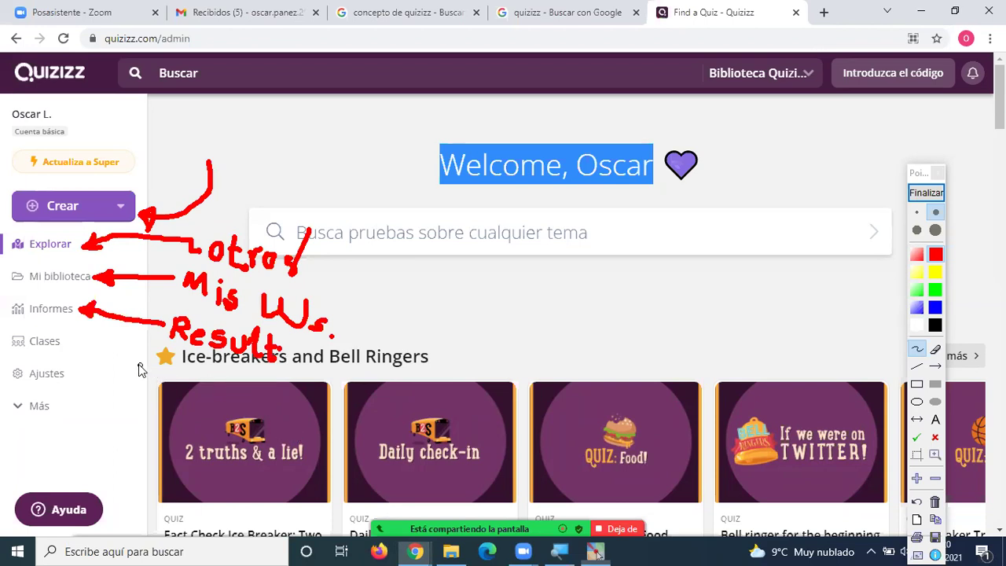
{"action": "mouse_move", "coordinate": [138, 355]}
{"action": "left_mouse_down"}
{"action": "mouse_move", "coordinate": [76, 342]}
{"action": "mouse_move", "coordinate": [83, 337]}
{"action": "mouse_move", "coordinate": [73, 348]}
{"action": "left_mouse_up"}
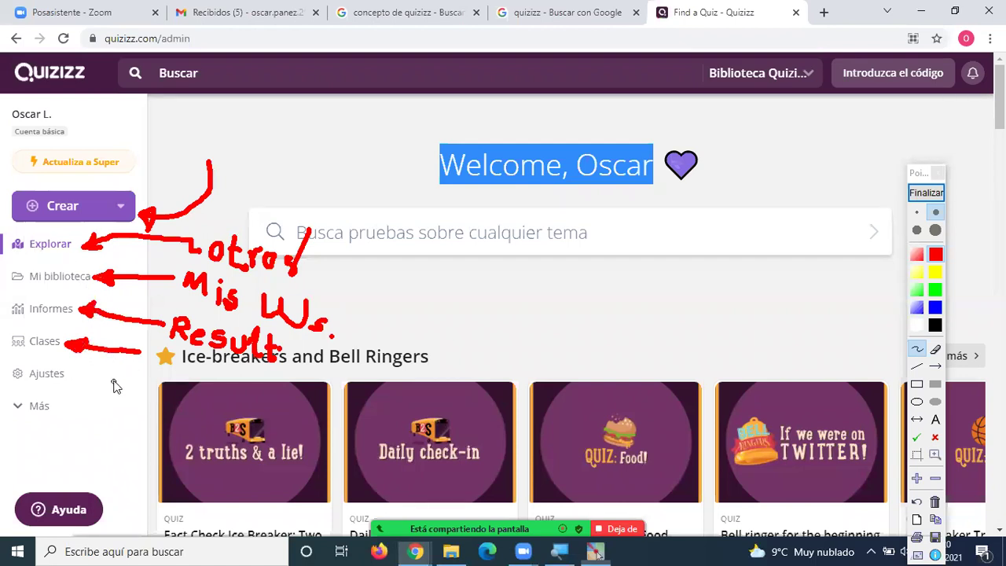
{"action": "mouse_move", "coordinate": [113, 375]}
{"action": "left_mouse_down"}
{"action": "mouse_move", "coordinate": [80, 370]}
{"action": "mouse_move", "coordinate": [69, 383]}
{"action": "left_mouse_up"}
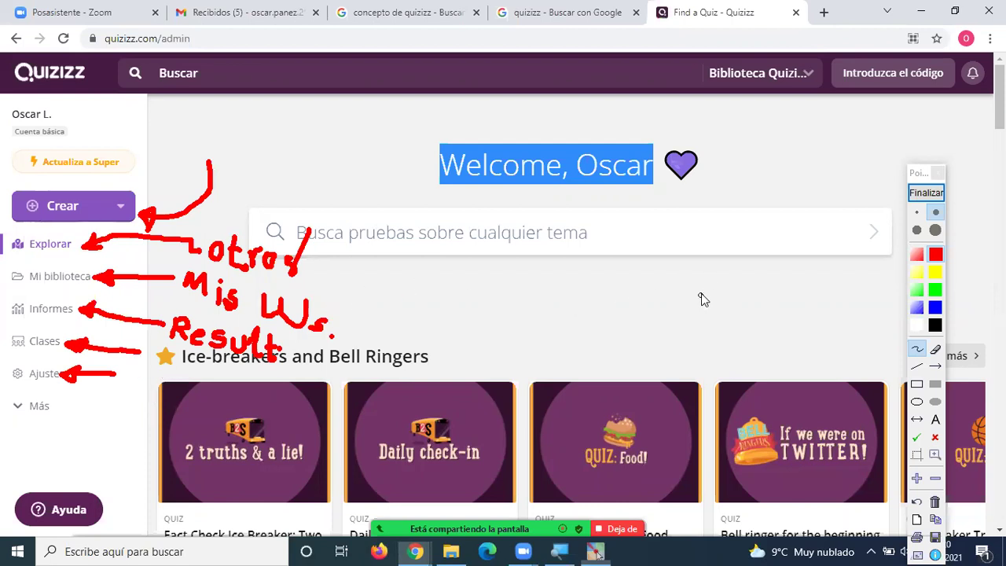
{"action": "left_click", "coordinate": [923, 193]}
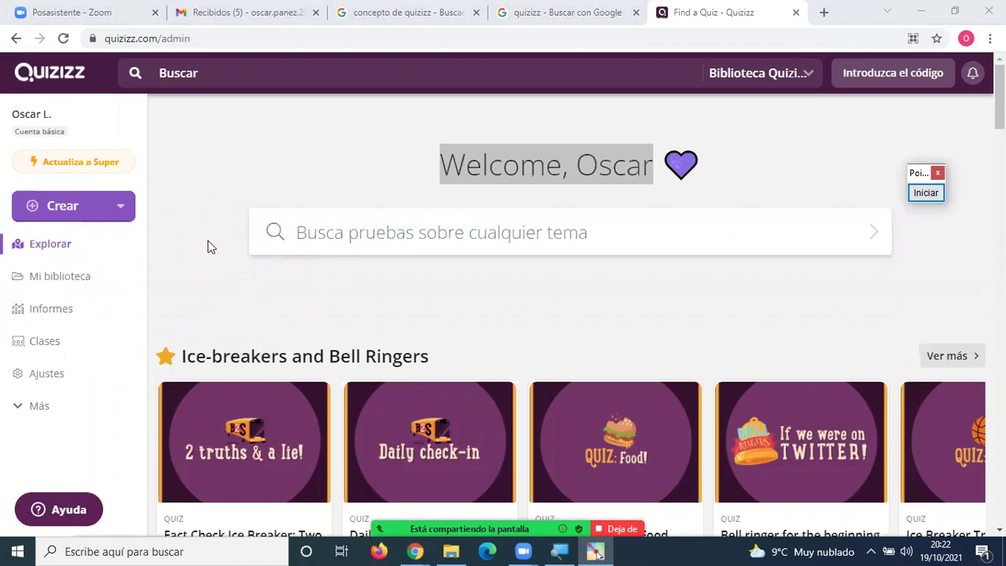
Choose Crear > Cuestionario in the sidebar to open the Create a quiz dialog.
{"action": "left_click", "coordinate": [79, 208]}
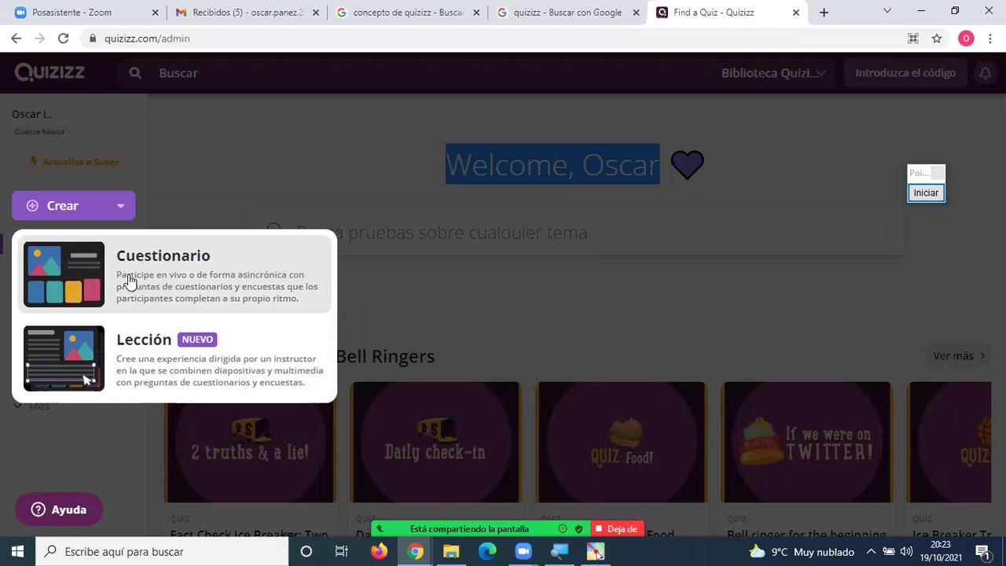
{"action": "left_click", "coordinate": [141, 275]}
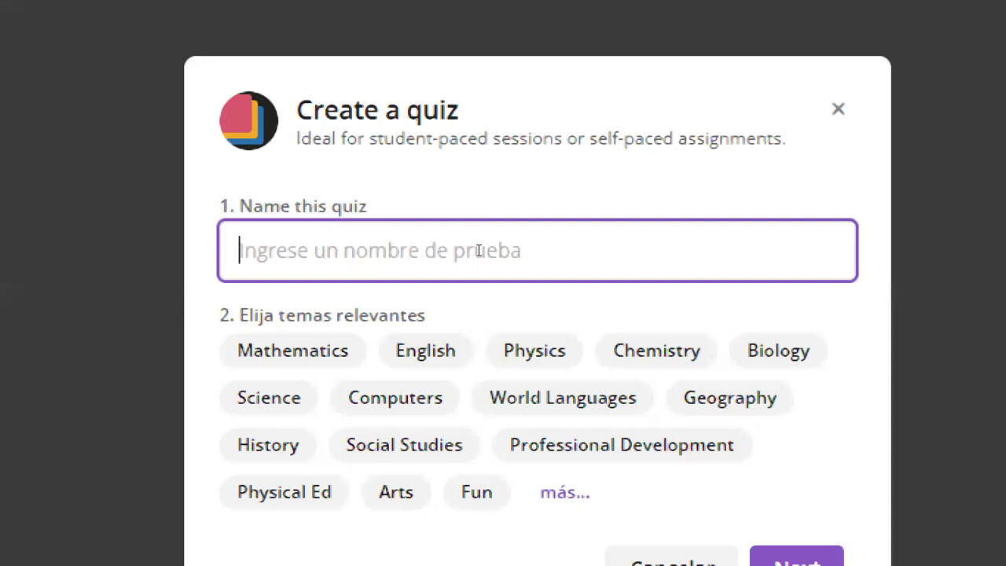
Name the quiz 'Sistemas Operativos', tag it Computers and Education, and create it.
{"action": "type", "text": "Siste"}
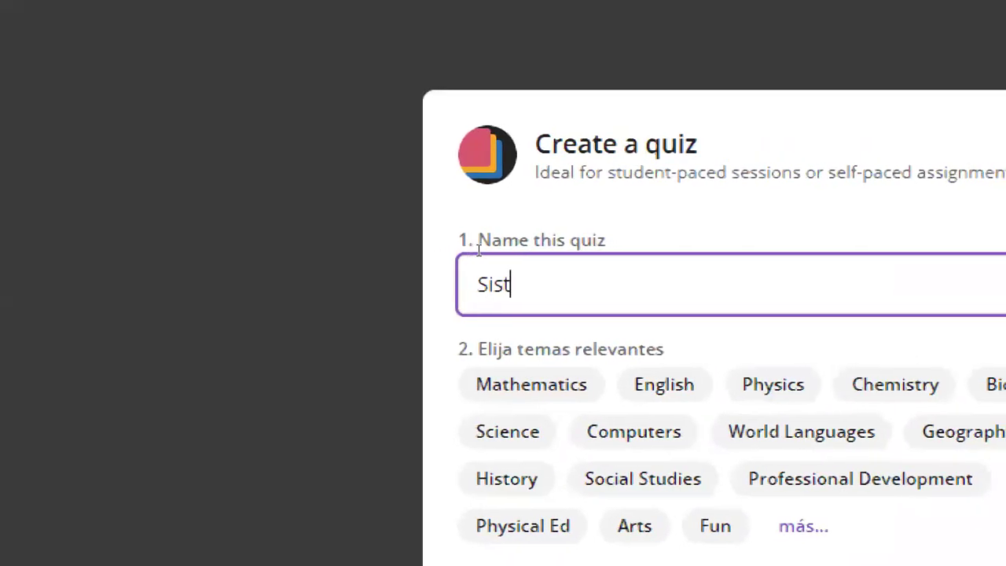
{"action": "type", "text": "mas Opera"}
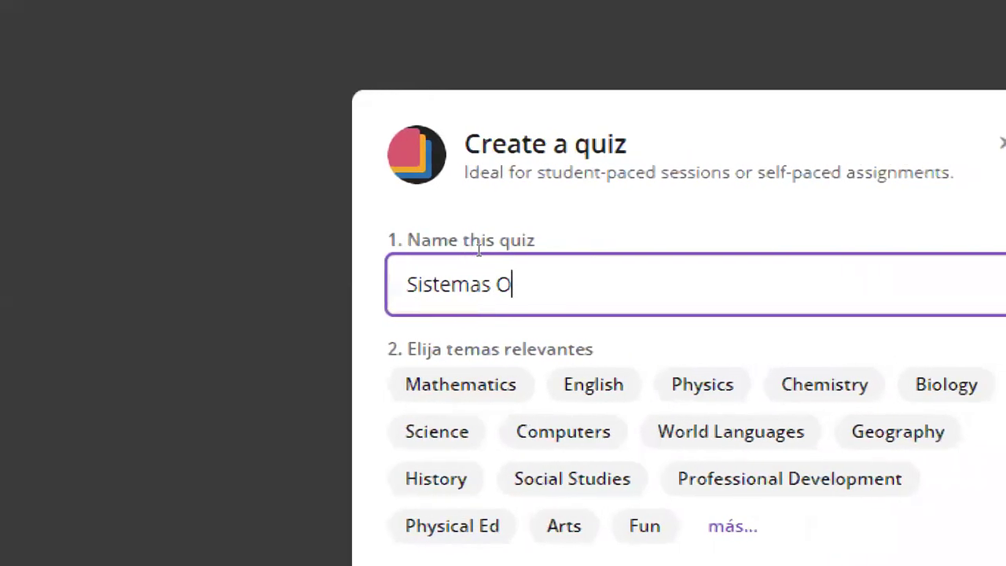
{"action": "type", "text": "tivos"}
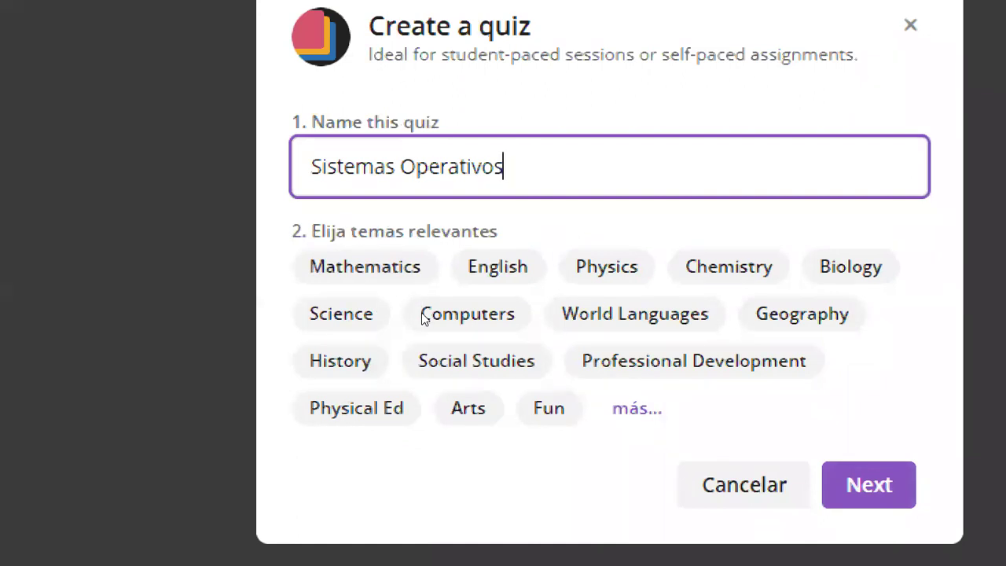
{"action": "left_click", "coordinate": [443, 322]}
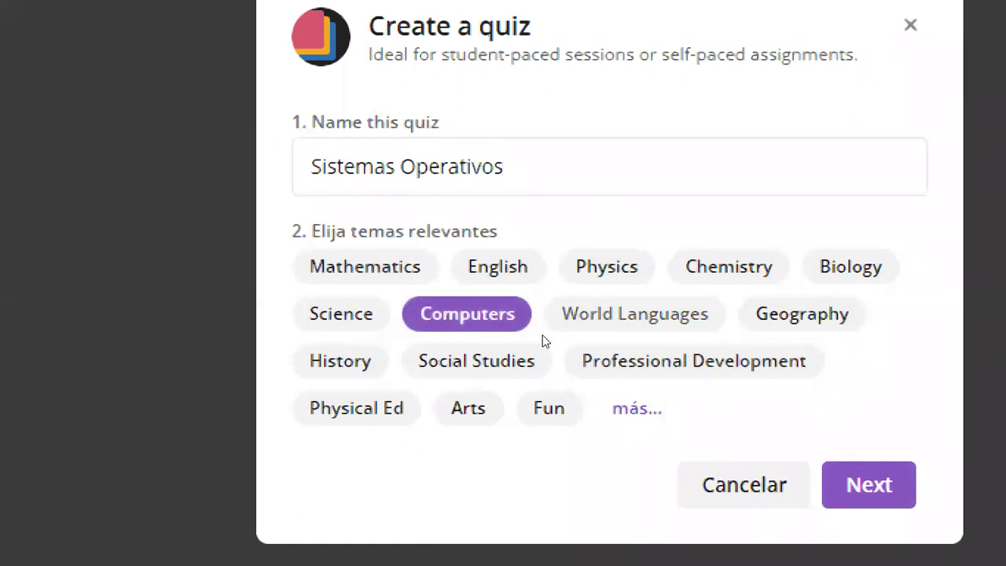
{"action": "left_click", "coordinate": [637, 407]}
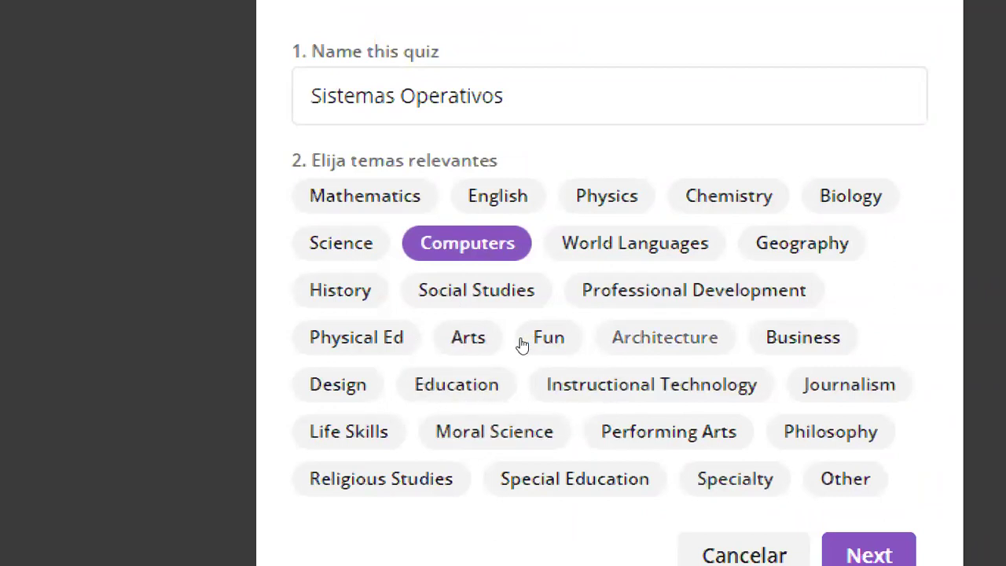
{"action": "left_click", "coordinate": [438, 362]}
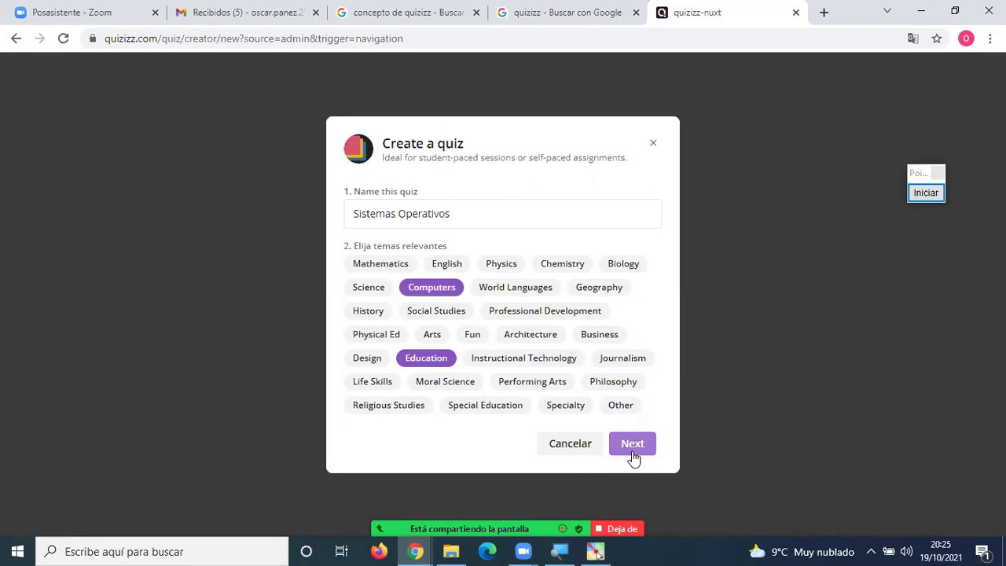
{"action": "left_click_drag", "start_coordinate": [474, 214], "coordinate": [355, 214]}
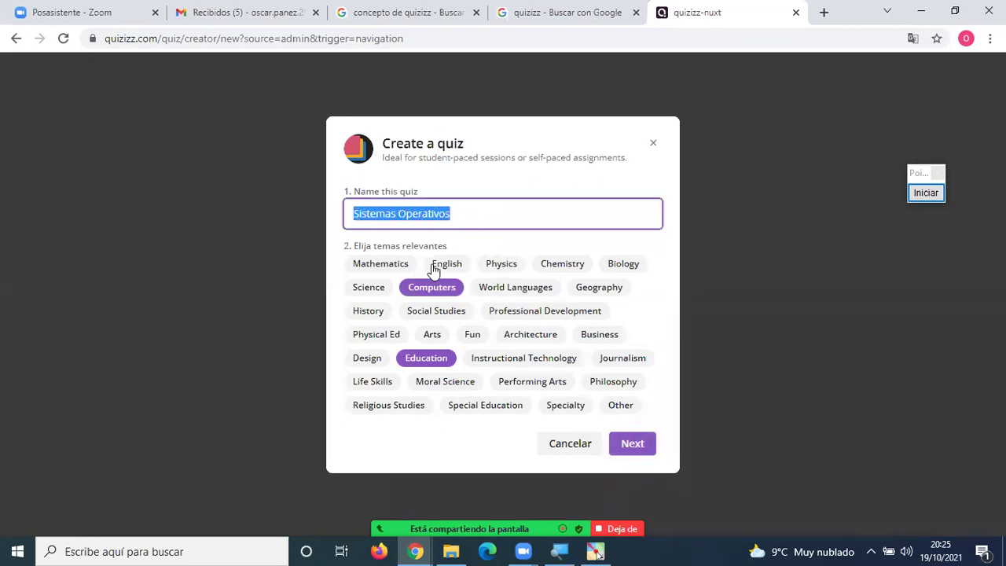
{"action": "left_click", "coordinate": [634, 444]}
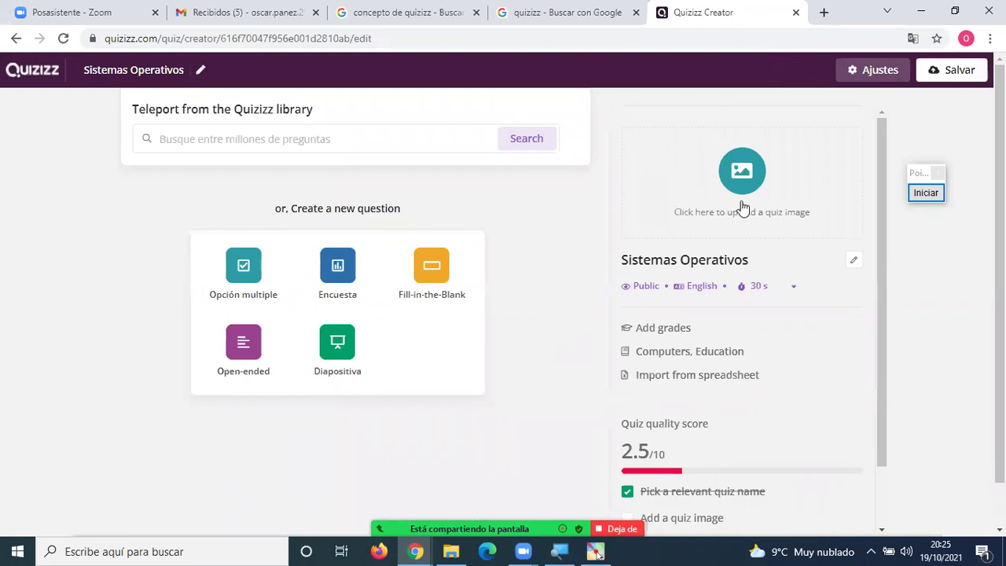
{"action": "left_click", "coordinate": [926, 192]}
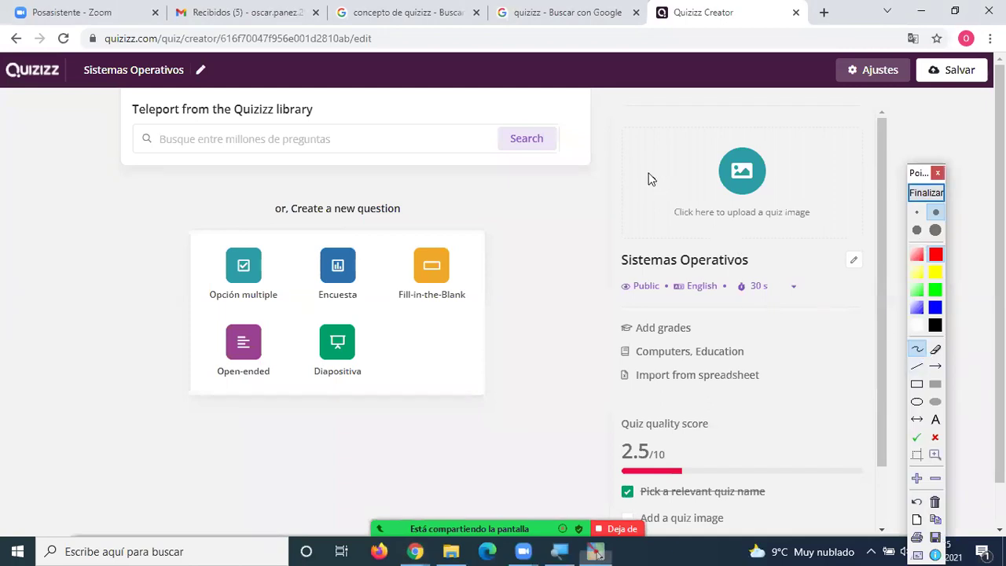
{"action": "mouse_move", "coordinate": [621, 121]}
{"action": "left_mouse_down"}
{"action": "mouse_move", "coordinate": [615, 229]}
{"action": "mouse_move", "coordinate": [862, 236]}
{"action": "mouse_move", "coordinate": [863, 133]}
{"action": "mouse_move", "coordinate": [633, 124]}
{"action": "left_mouse_up"}
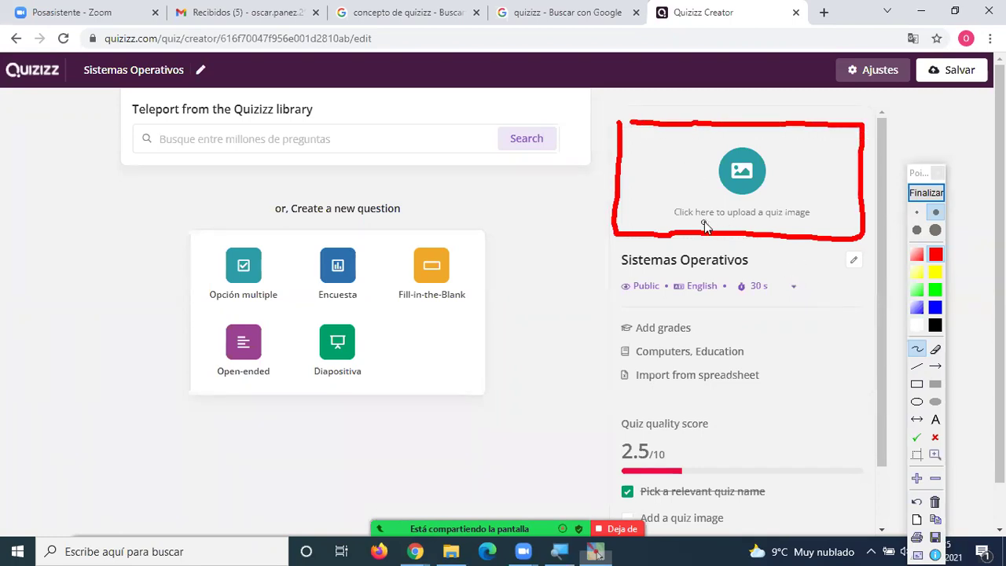
{"action": "left_click_drag", "start_coordinate": [736, 221], "coordinate": [788, 223]}
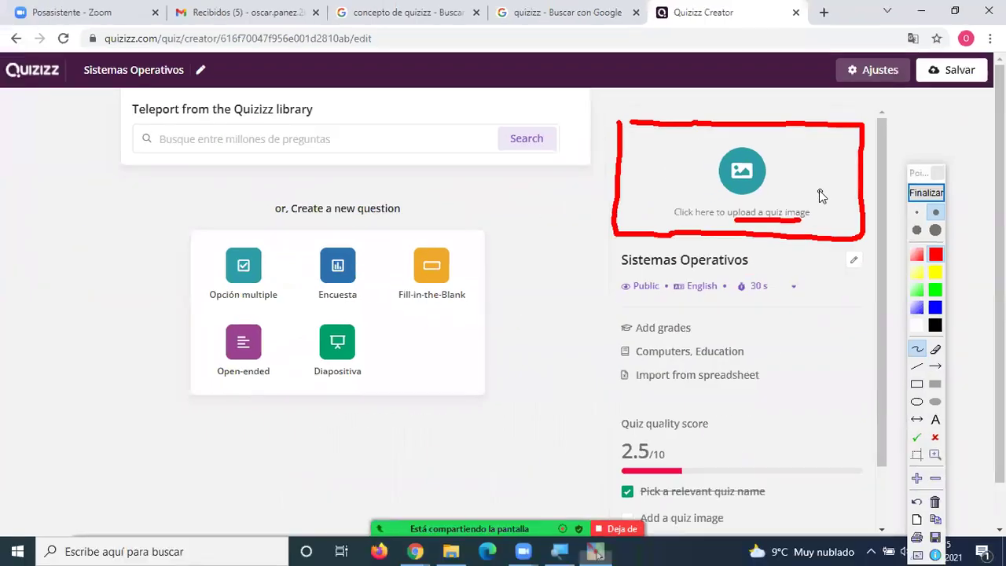
{"action": "left_click", "coordinate": [926, 193]}
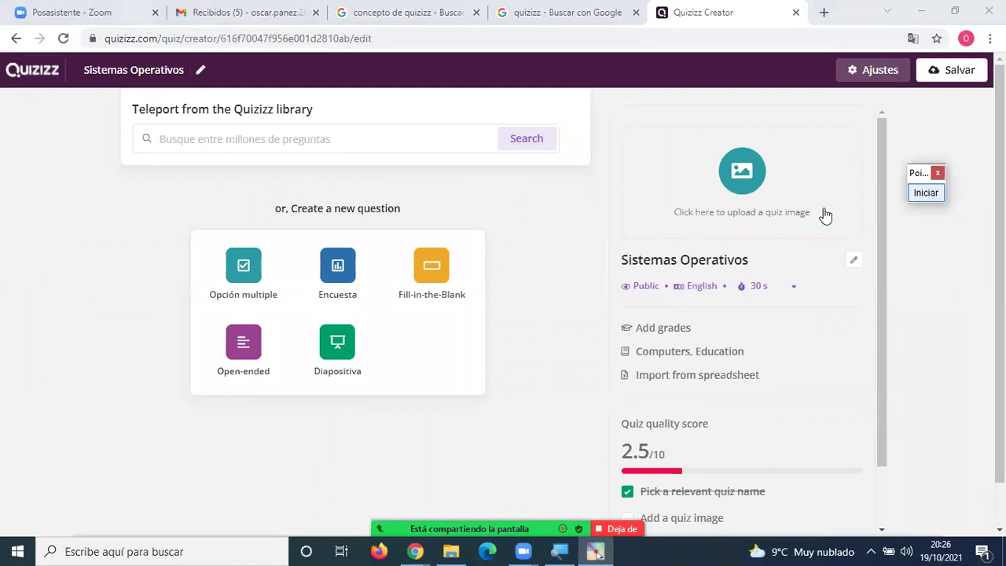
Open Quiz settings and annotate the 'mi pc' upload and internet image-search options, then clear them.
{"action": "left_click", "coordinate": [734, 189]}
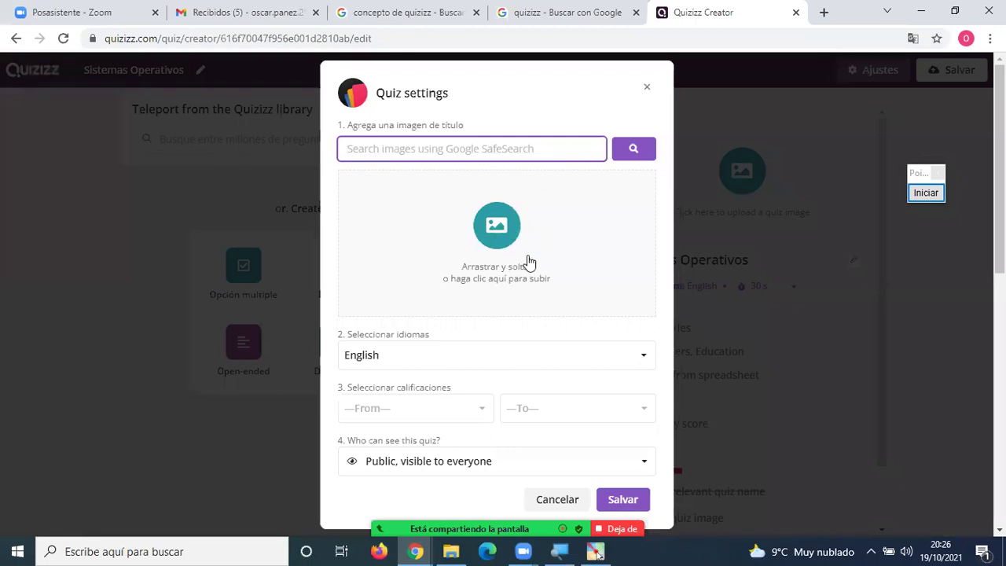
{"action": "left_click", "coordinate": [933, 198]}
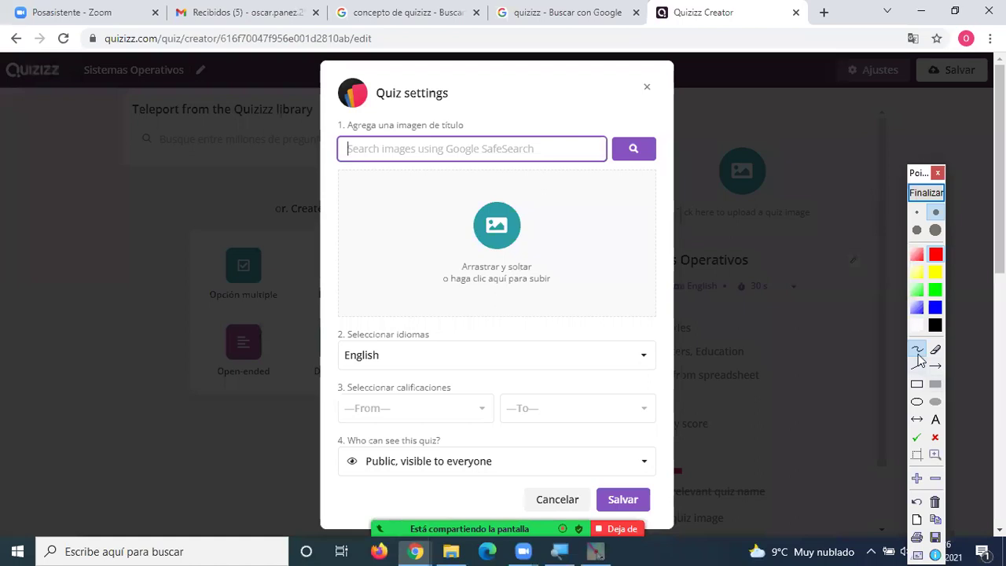
{"action": "mouse_move", "coordinate": [520, 200]}
{"action": "left_mouse_down"}
{"action": "mouse_move", "coordinate": [440, 220]}
{"action": "mouse_move", "coordinate": [511, 279]}
{"action": "mouse_move", "coordinate": [503, 214]}
{"action": "left_mouse_up"}
{"action": "mouse_move", "coordinate": [567, 244]}
{"action": "left_mouse_down"}
{"action": "mouse_move", "coordinate": [576, 232]}
{"action": "mouse_move", "coordinate": [583, 243]}
{"action": "mouse_move", "coordinate": [590, 237]}
{"action": "mouse_move", "coordinate": [614, 268]}
{"action": "mouse_move", "coordinate": [616, 253]}
{"action": "mouse_move", "coordinate": [635, 245]}
{"action": "left_mouse_up"}
{"action": "left_click", "coordinate": [592, 221]}
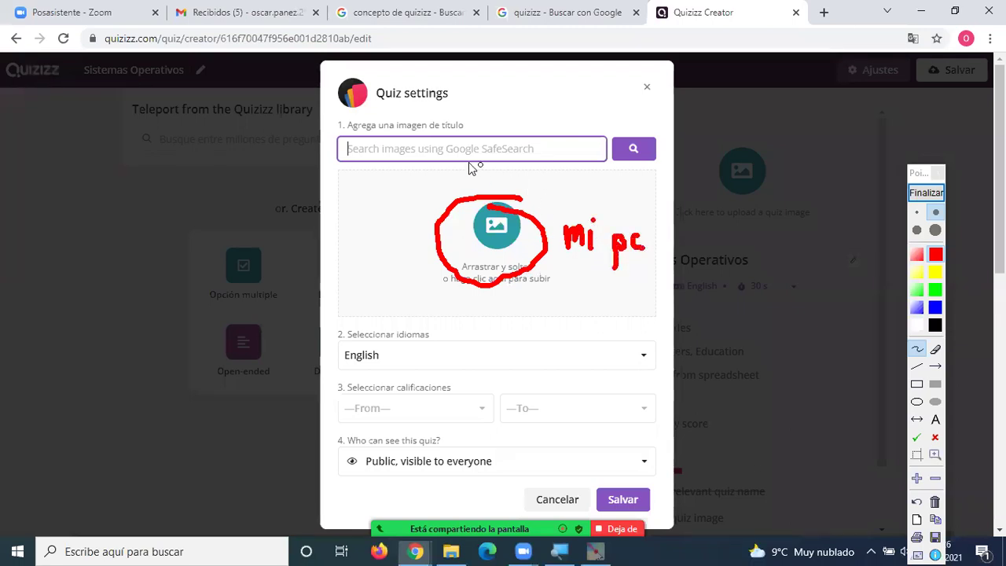
{"action": "mouse_move", "coordinate": [336, 136]}
{"action": "left_mouse_down"}
{"action": "mouse_move", "coordinate": [338, 154]}
{"action": "mouse_move", "coordinate": [574, 170]}
{"action": "mouse_move", "coordinate": [618, 139]}
{"action": "mouse_move", "coordinate": [519, 124]}
{"action": "mouse_move", "coordinate": [337, 135]}
{"action": "left_mouse_up"}
{"action": "mouse_move", "coordinate": [417, 143]}
{"action": "left_mouse_down"}
{"action": "mouse_move", "coordinate": [487, 157]}
{"action": "mouse_move", "coordinate": [525, 144]}
{"action": "mouse_move", "coordinate": [550, 160]}
{"action": "mouse_move", "coordinate": [567, 149]}
{"action": "left_mouse_up"}
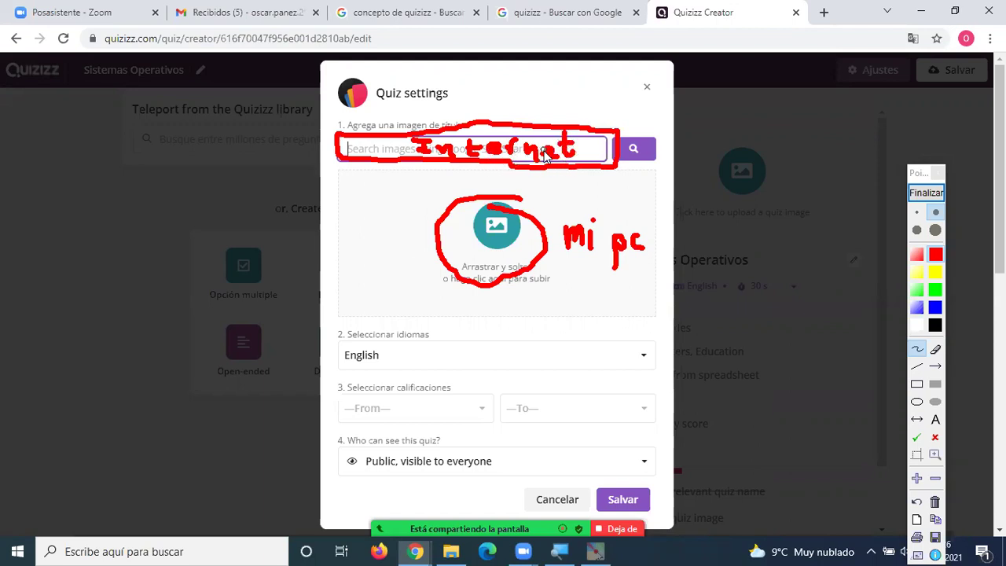
{"action": "left_click", "coordinate": [926, 192]}
Enter 'Windows' in the SafeSearch title-image search box, fixing the typo.
{"action": "left_click", "coordinate": [421, 154]}
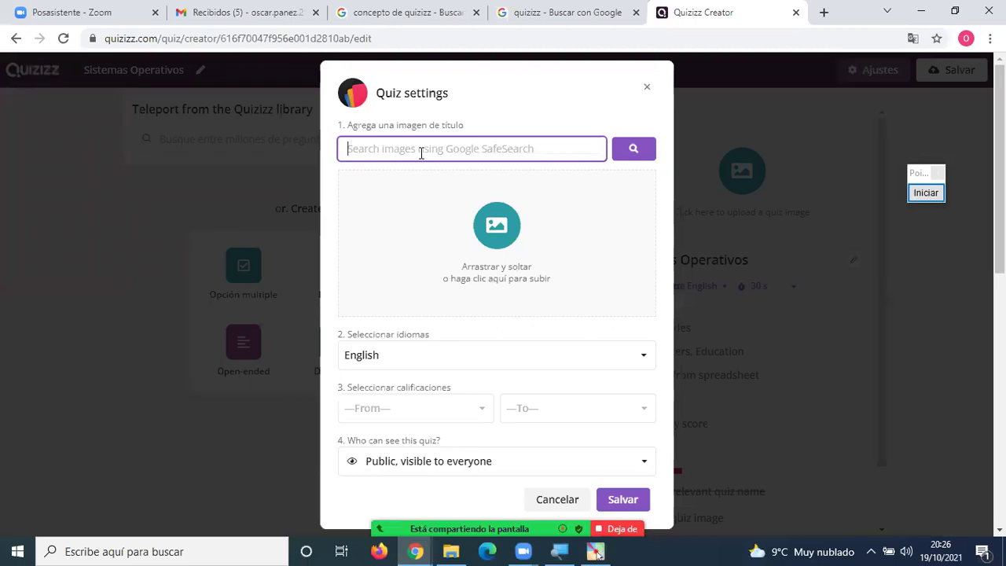
{"action": "type", "text": "Wind"}
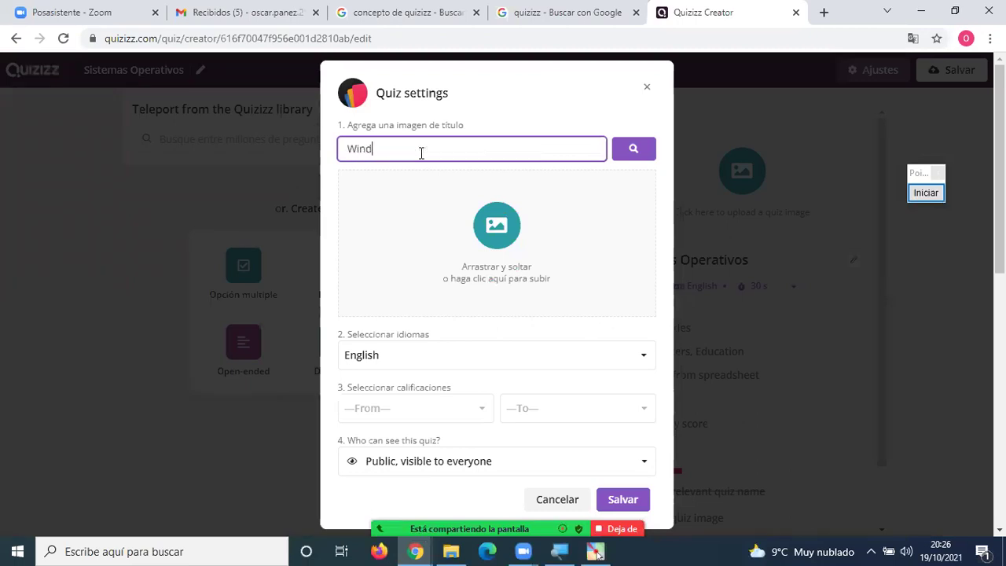
{"action": "type", "text": "ows"}
{"action": "key", "text": "BackSpace"}
Search images for 'Windows' and scroll through the Windows 11 and XP results.
{"action": "type", "text": "ws"}
{"action": "left_click", "coordinate": [648, 150]}
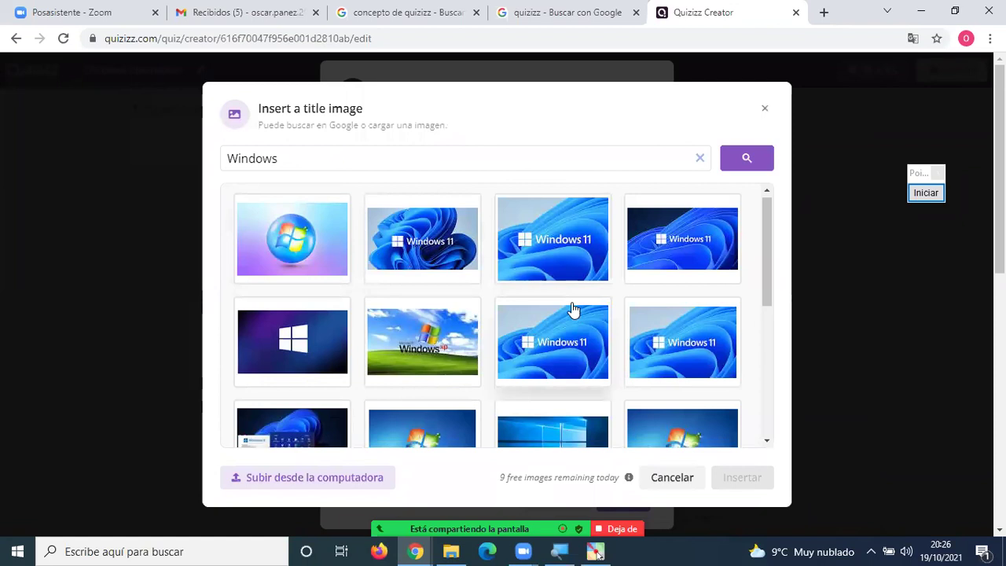
{"action": "scroll", "coordinate": [573, 311], "scroll_direction": "down", "scroll_amount": 3}
{"action": "scroll", "coordinate": [574, 311], "scroll_direction": "down", "scroll_amount": 2}
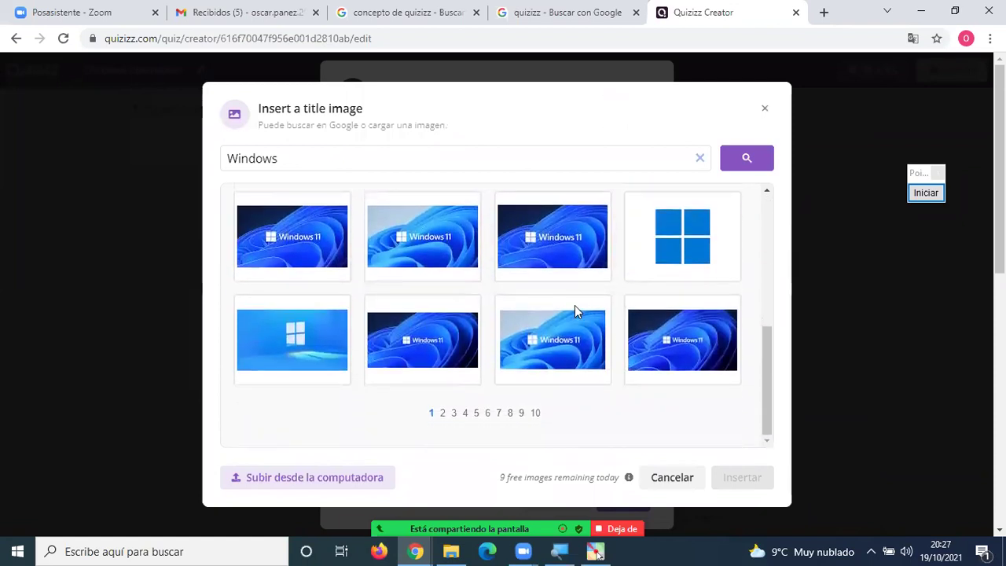
{"action": "scroll", "coordinate": [574, 312], "scroll_direction": "up", "scroll_amount": 3}
{"action": "scroll", "coordinate": [574, 312], "scroll_direction": "up", "scroll_amount": 2}
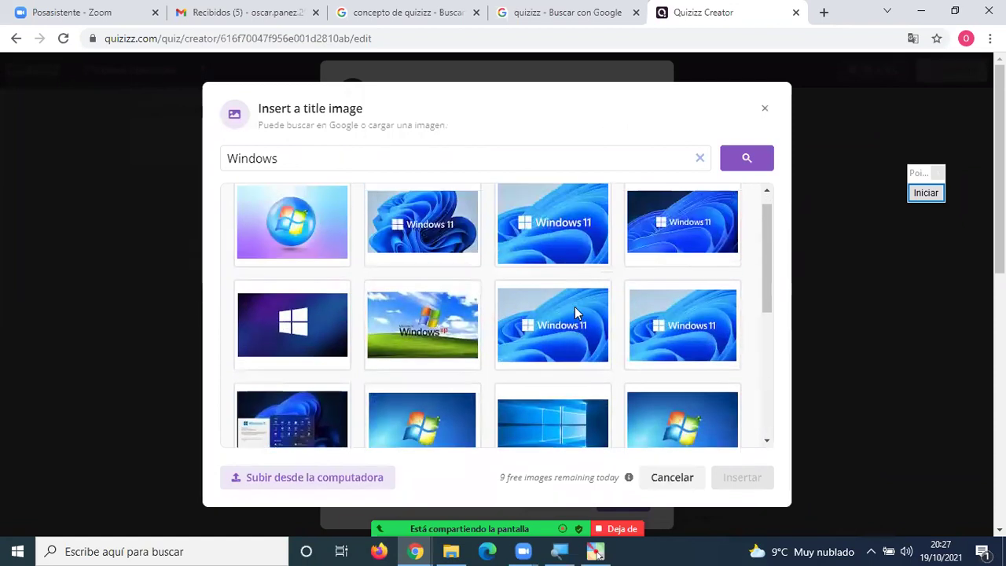
{"action": "scroll", "coordinate": [574, 312], "scroll_direction": "up", "scroll_amount": 1}
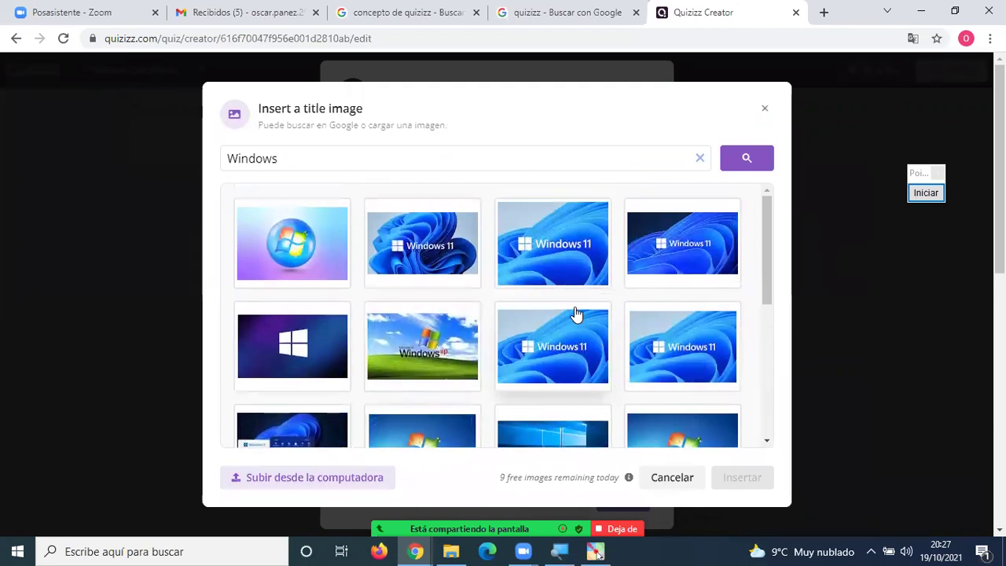
Search title images for 'ciencias naturales', browse the results, then close them without inserting any.
{"action": "left_click_drag", "start_coordinate": [314, 154], "coordinate": [185, 163]}
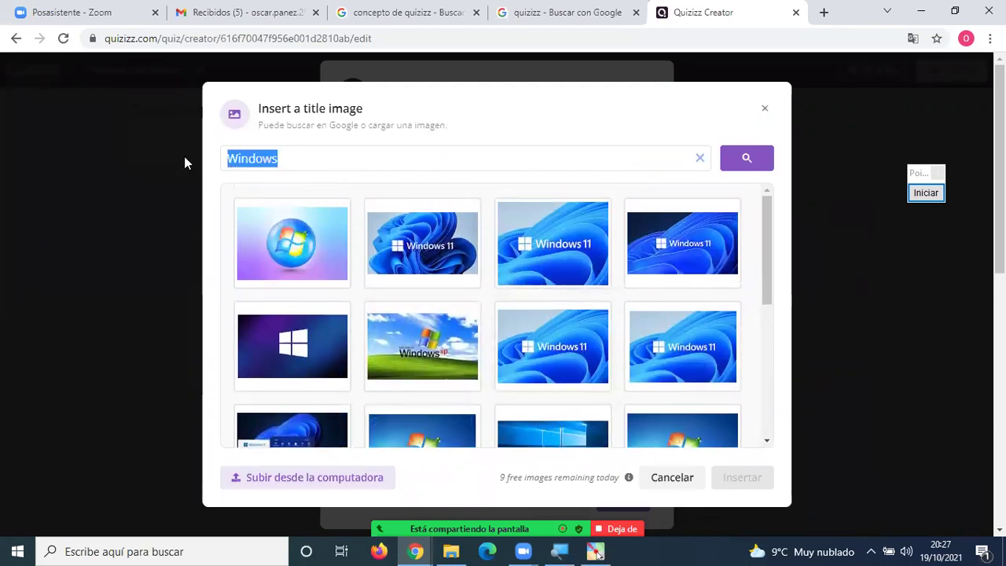
{"action": "type", "text": "ciencias"}
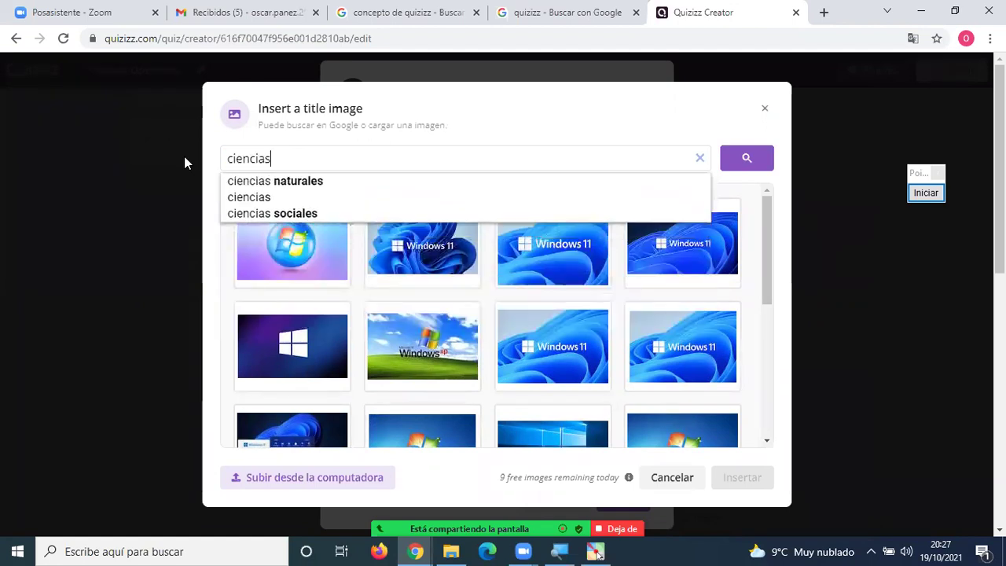
{"action": "type", "text": " n"}
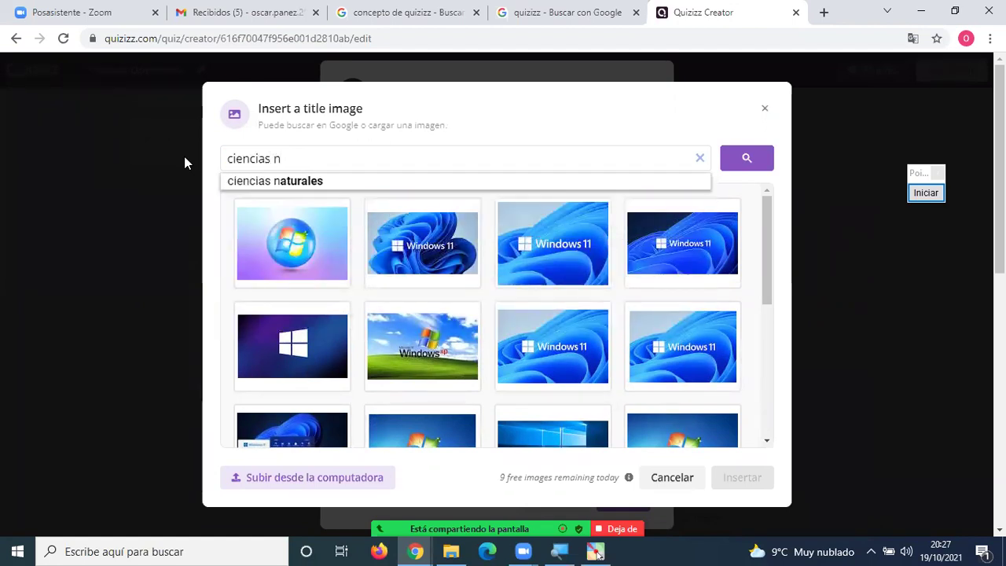
{"action": "type", "text": "aturales"}
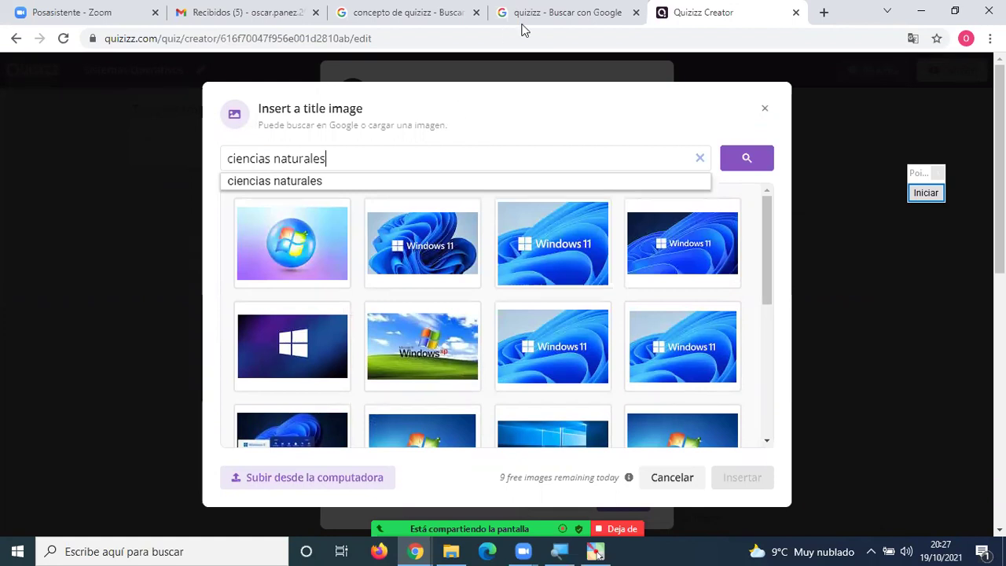
{"action": "left_click", "coordinate": [756, 169]}
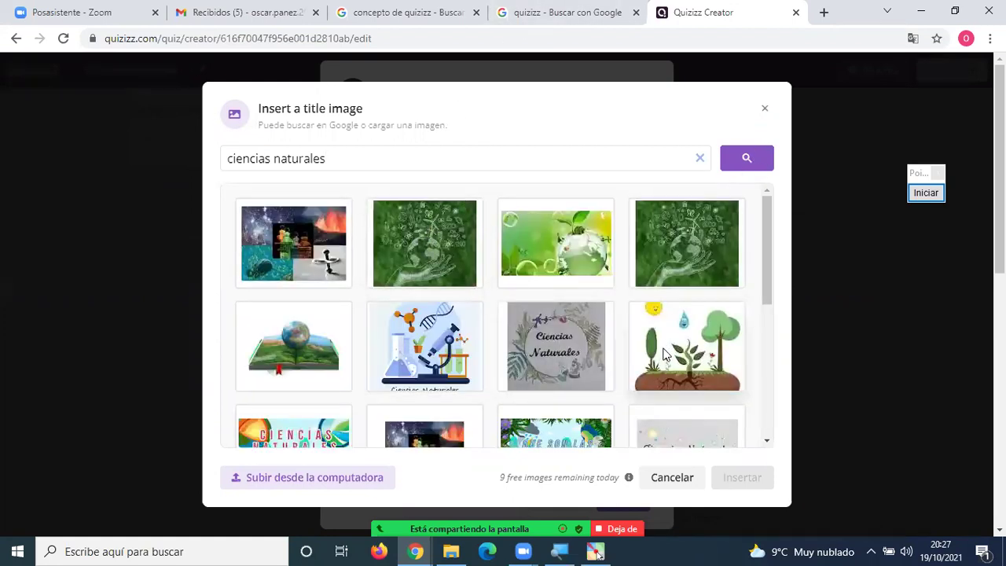
{"action": "scroll", "coordinate": [663, 355], "scroll_direction": "down", "scroll_amount": 4}
{"action": "scroll", "coordinate": [663, 358], "scroll_direction": "up", "scroll_amount": 4}
{"action": "scroll", "coordinate": [660, 364], "scroll_direction": "down", "scroll_amount": 4}
{"action": "scroll", "coordinate": [660, 365], "scroll_direction": "up", "scroll_amount": 4}
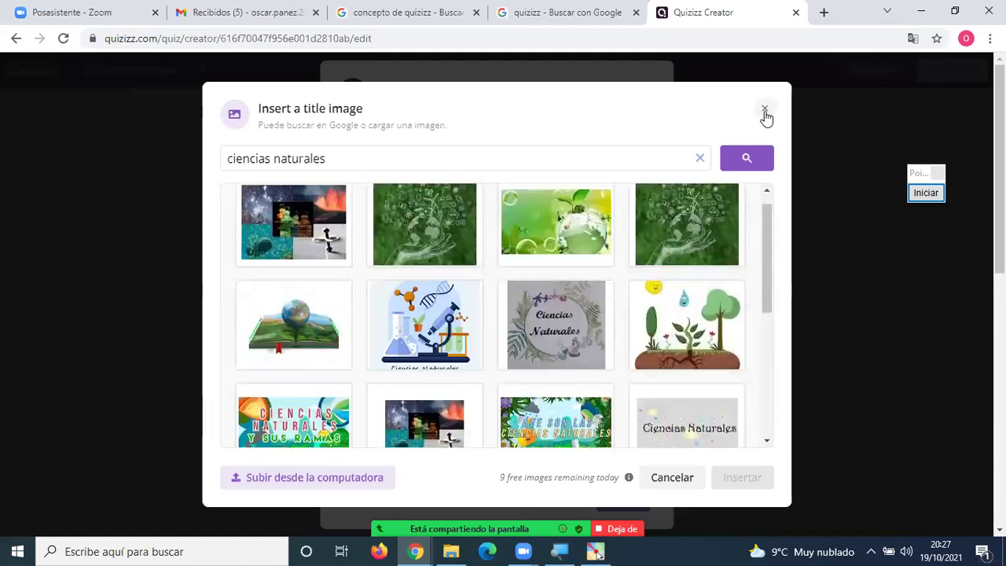
{"action": "left_click", "coordinate": [765, 112]}
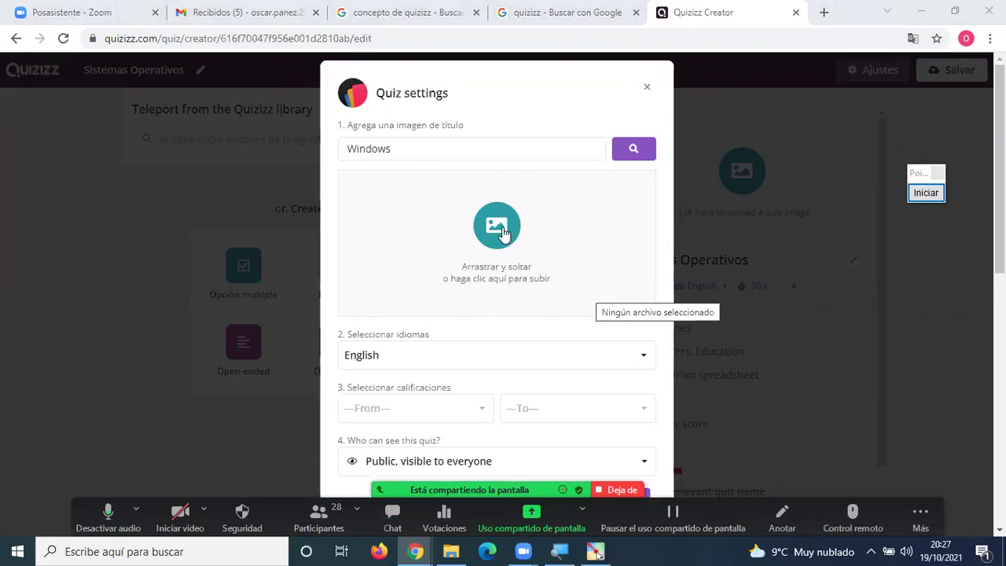
{"action": "left_click", "coordinate": [497, 228]}
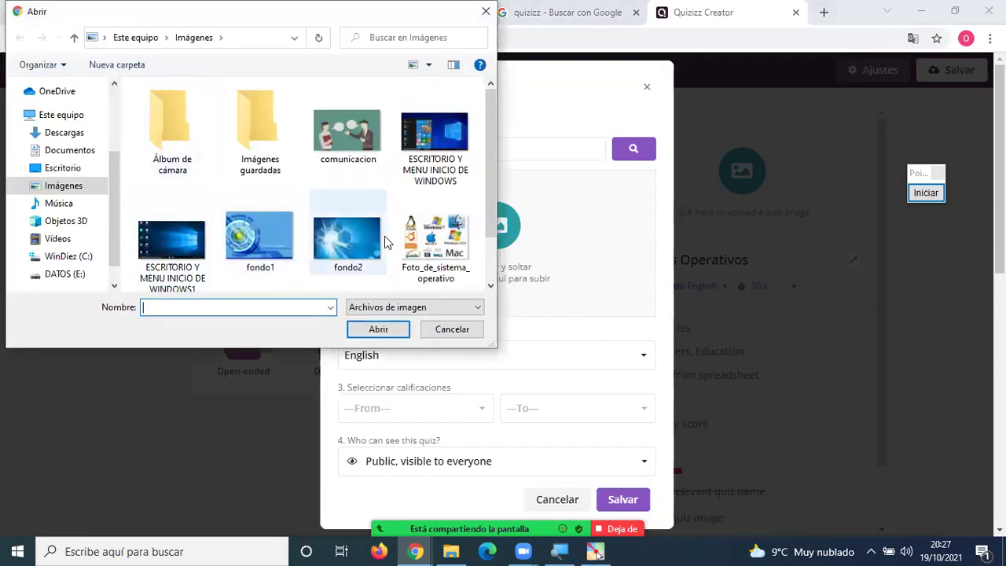
{"action": "left_click", "coordinate": [428, 247]}
{"action": "left_click", "coordinate": [347, 216]}
{"action": "left_click", "coordinate": [263, 220]}
{"action": "left_click", "coordinate": [160, 234]}
{"action": "left_click", "coordinate": [358, 252]}
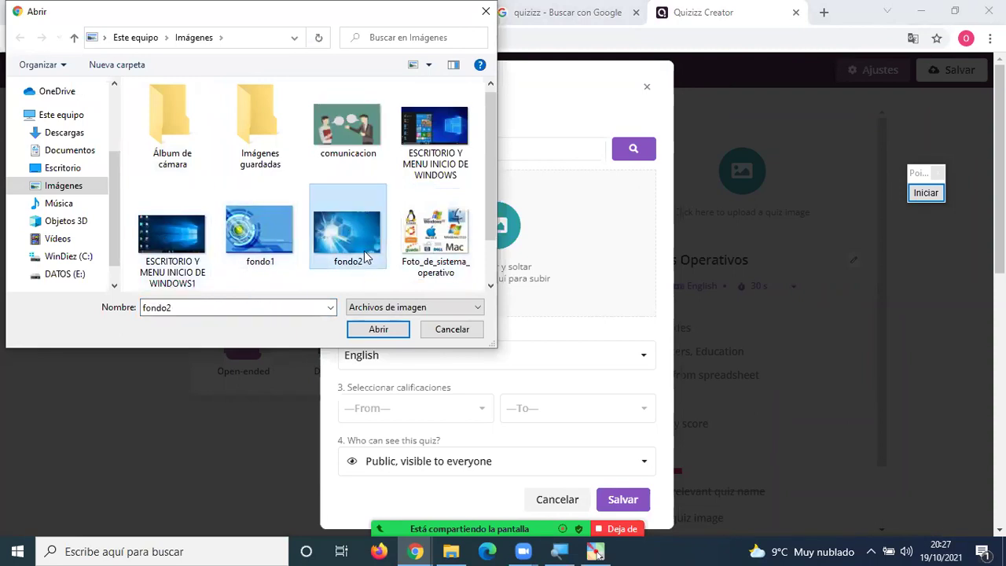
{"action": "left_click", "coordinate": [452, 330]}
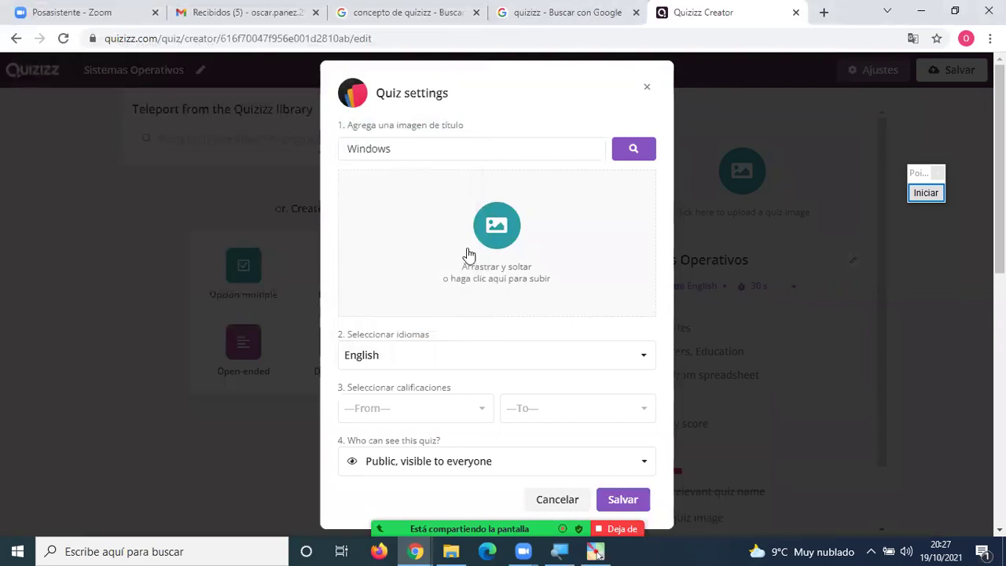
Search 'sistemas operativos' and insert the yellow SISTEMAS OPERATIVOS picture as the title image.
{"action": "left_click_drag", "start_coordinate": [402, 145], "coordinate": [332, 158]}
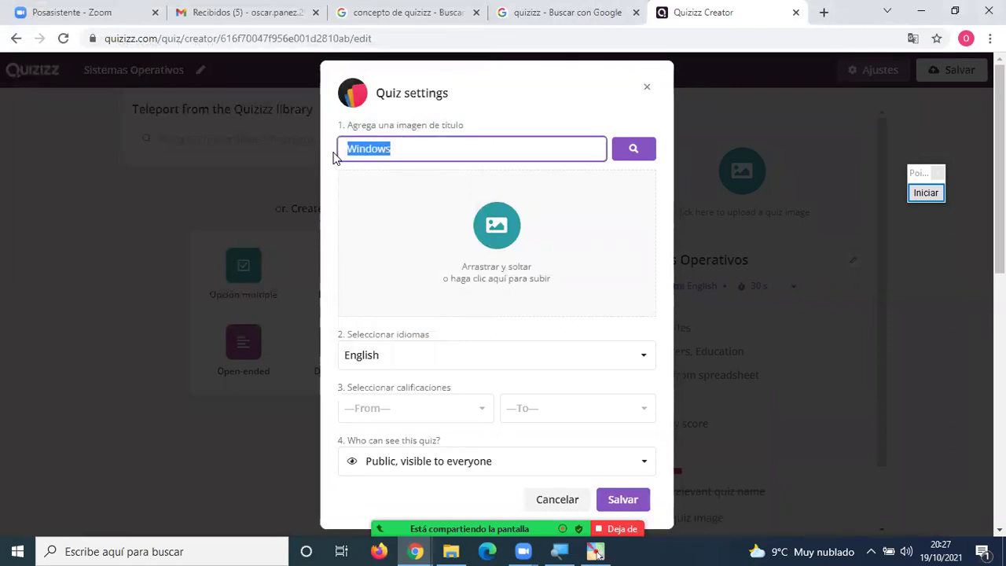
{"action": "type", "text": "sistemas "}
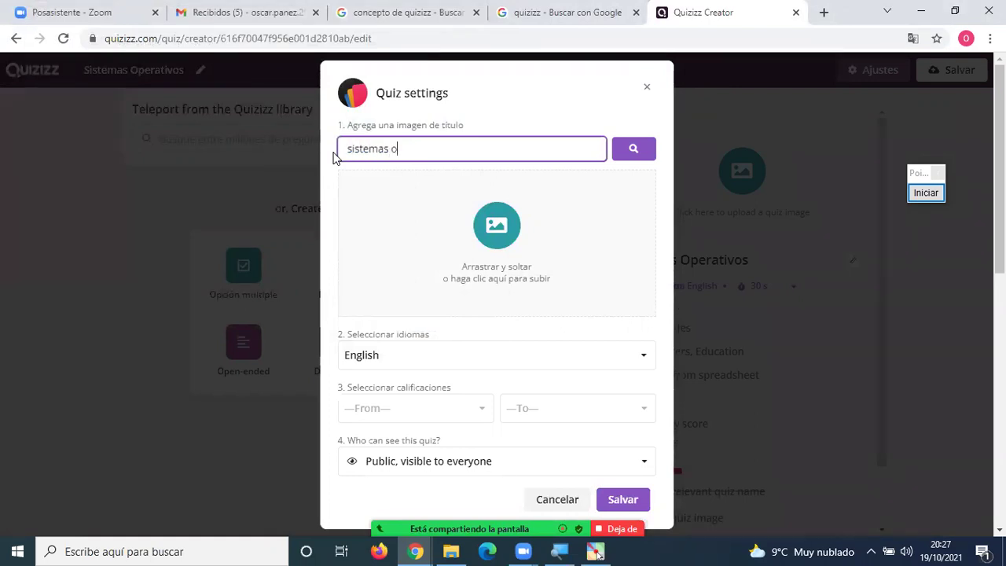
{"action": "type", "text": "operativos"}
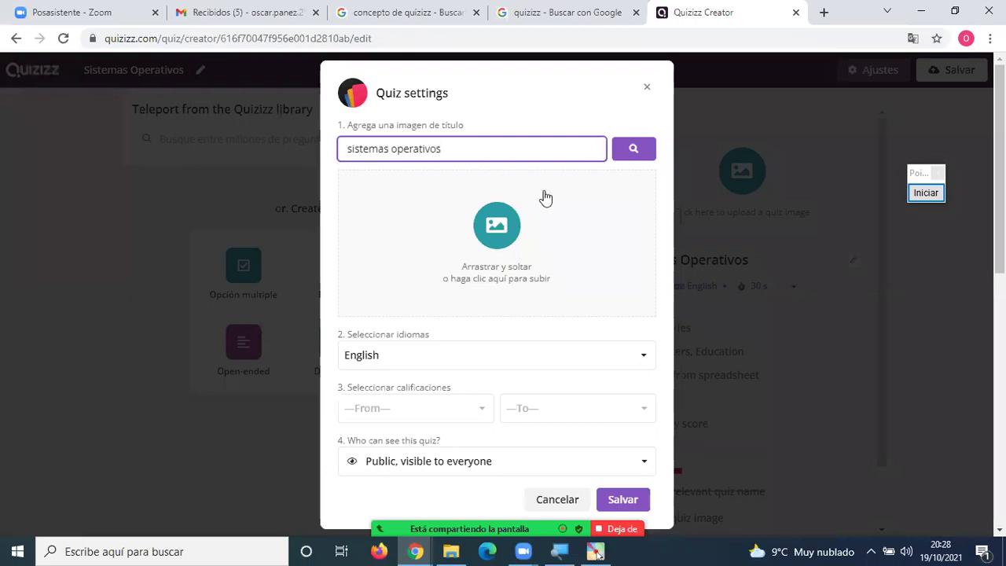
{"action": "left_click", "coordinate": [633, 156]}
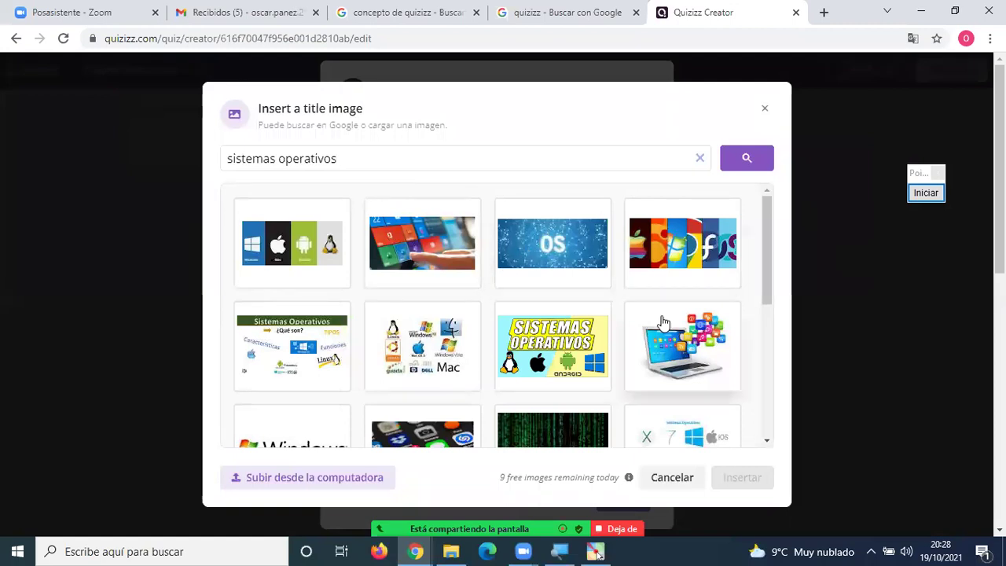
{"action": "left_click", "coordinate": [552, 333]}
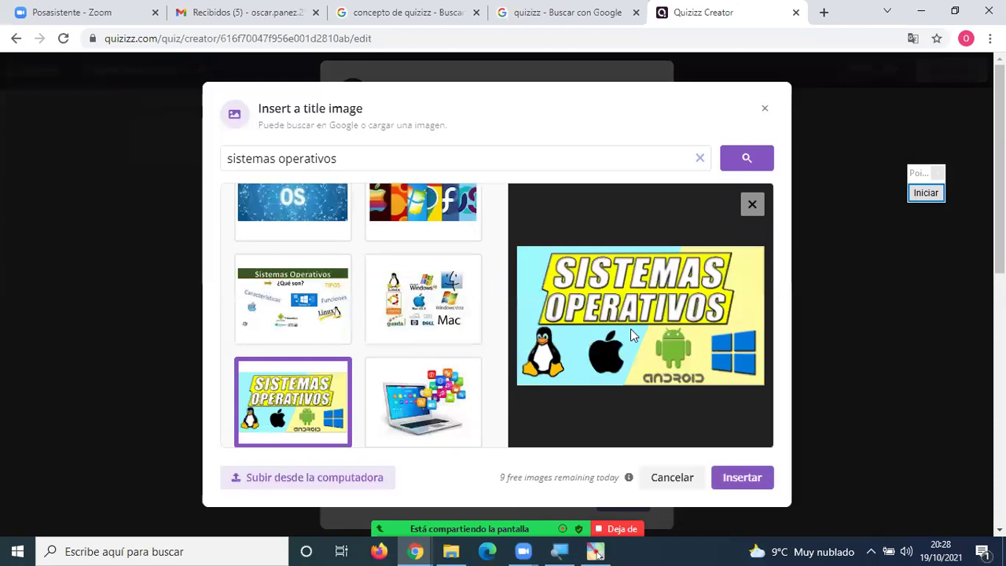
{"action": "left_click", "coordinate": [752, 485]}
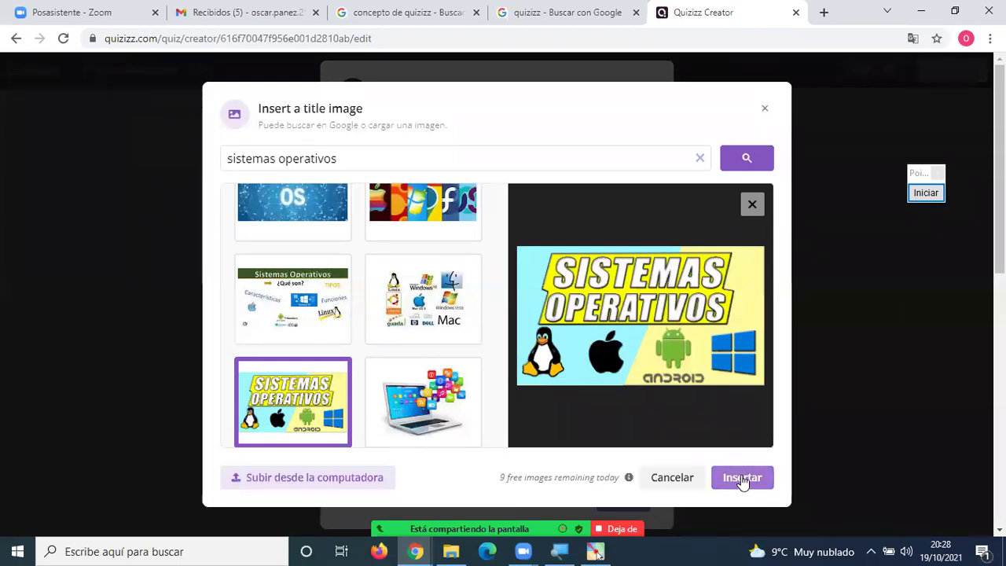
{"action": "left_click", "coordinate": [743, 481]}
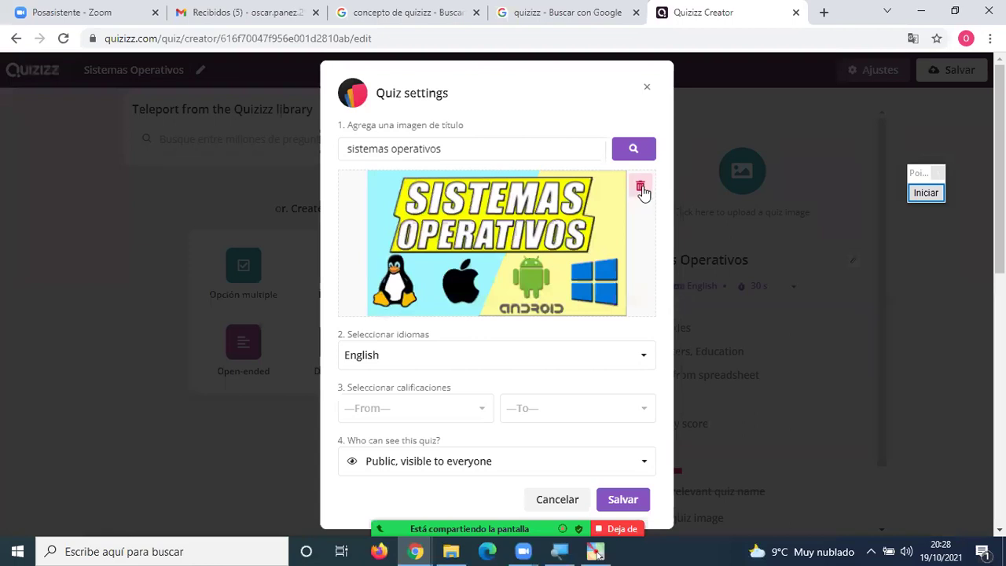
{"action": "left_click", "coordinate": [642, 189]}
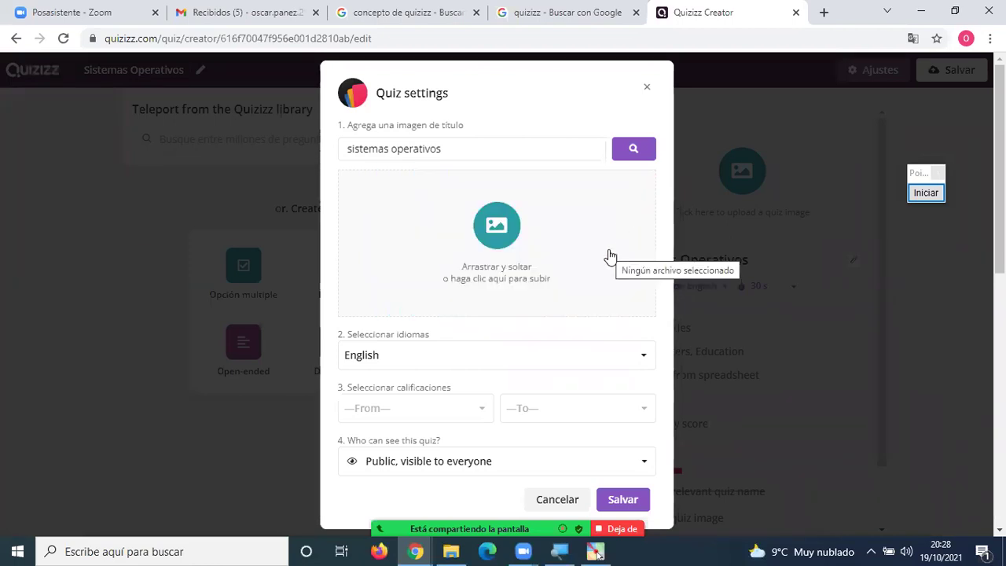
{"action": "left_click", "coordinate": [503, 235]}
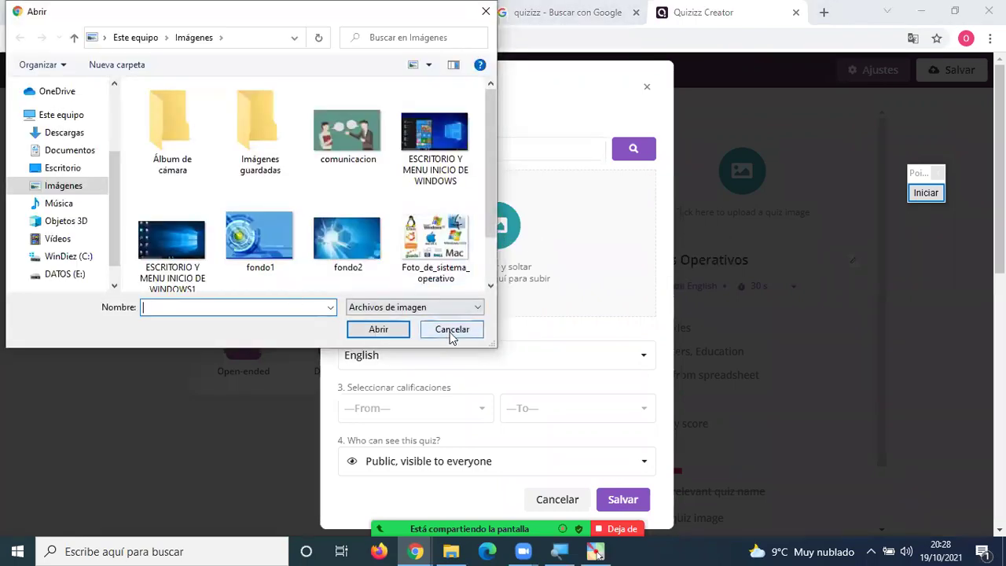
{"action": "left_click", "coordinate": [451, 333]}
{"action": "left_click", "coordinate": [469, 149]}
{"action": "left_click", "coordinate": [633, 149]}
{"action": "left_click_drag", "start_coordinate": [351, 159], "coordinate": [209, 162]}
{"action": "left_click", "coordinate": [244, 163]}
{"action": "left_click_drag", "start_coordinate": [458, 162], "coordinate": [231, 159]}
{"action": "left_click_drag", "start_coordinate": [338, 158], "coordinate": [197, 146]}
{"action": "triple_click", "coordinate": [281, 161]}
{"action": "left_click_drag", "start_coordinate": [338, 158], "coordinate": [227, 141]}
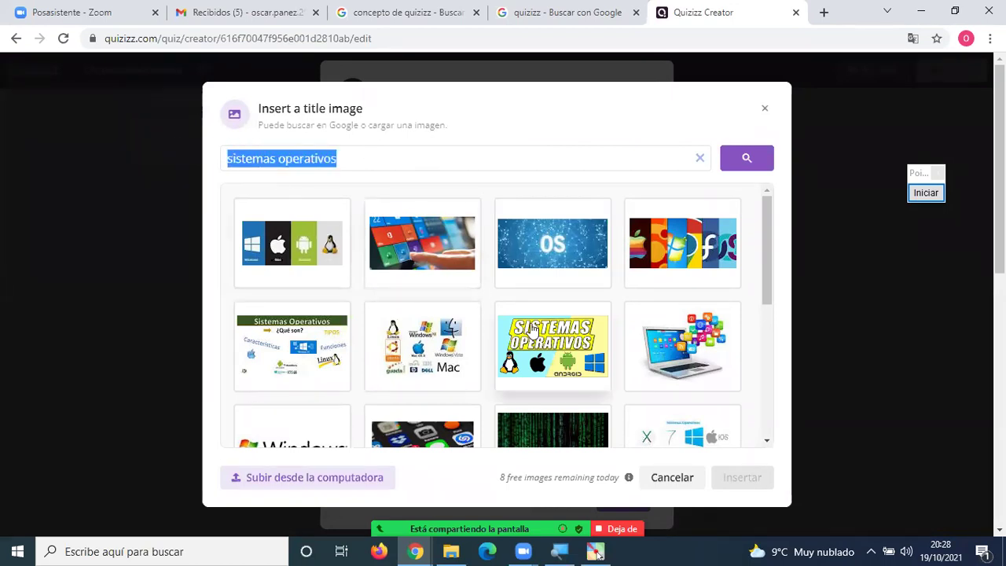
{"action": "scroll", "coordinate": [532, 330], "scroll_direction": "down", "scroll_amount": 3}
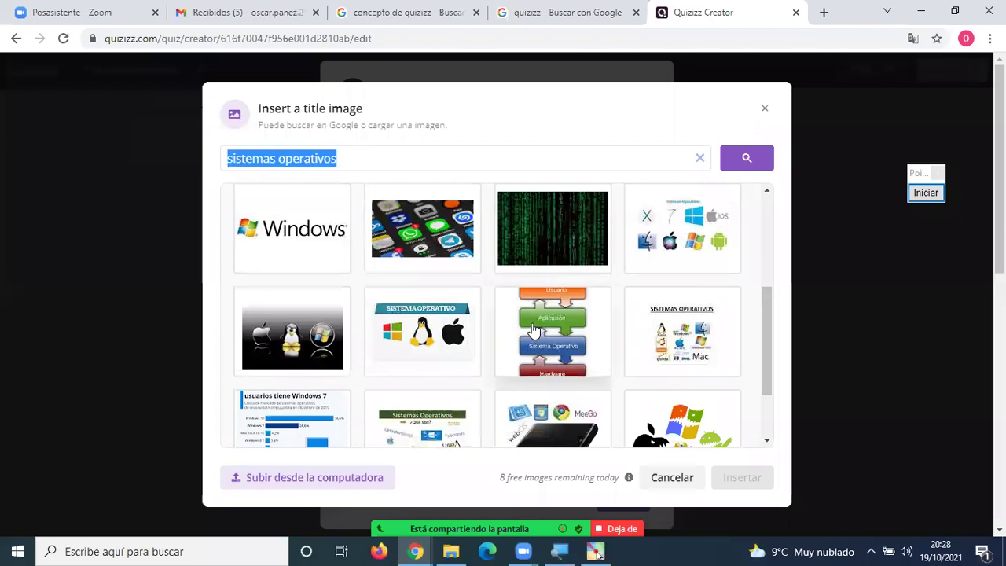
{"action": "scroll", "coordinate": [531, 330], "scroll_direction": "up", "scroll_amount": 1}
{"action": "scroll", "coordinate": [531, 332], "scroll_direction": "down", "scroll_amount": 3}
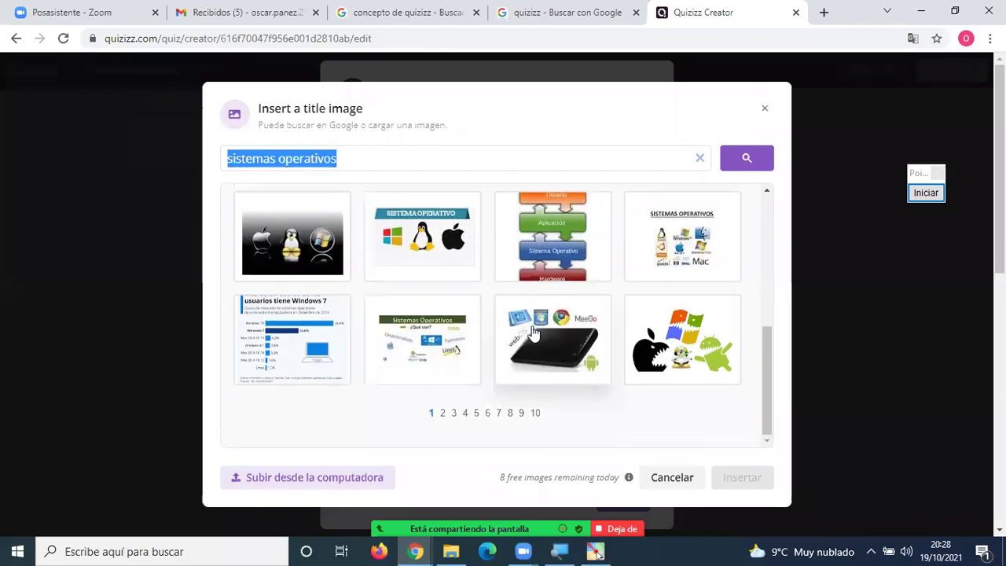
{"action": "scroll", "coordinate": [532, 332], "scroll_direction": "up", "scroll_amount": 5}
{"action": "left_click", "coordinate": [535, 339]}
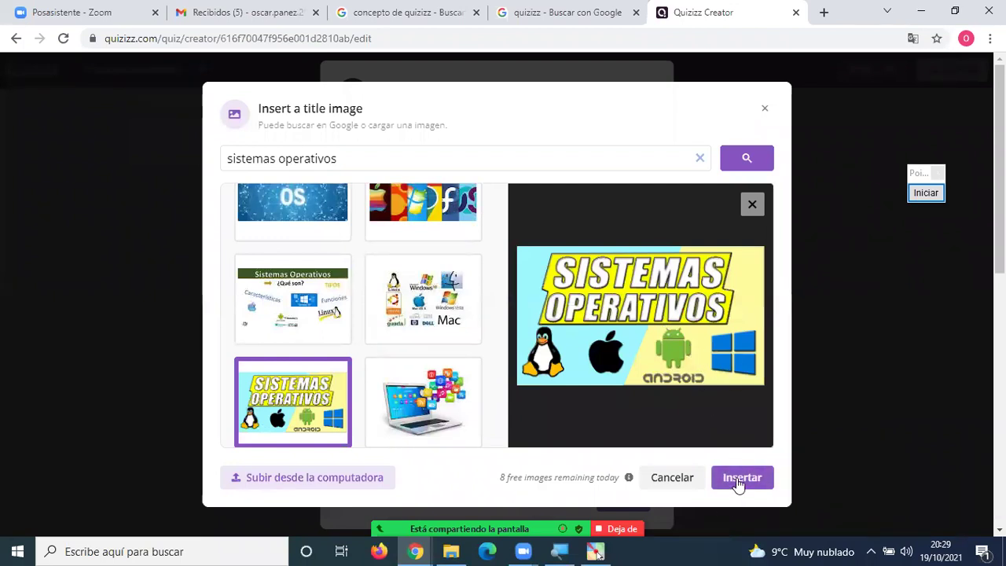
{"action": "left_click", "coordinate": [926, 194]}
{"action": "left_click", "coordinate": [918, 350]}
{"action": "mouse_move", "coordinate": [774, 451]}
{"action": "left_mouse_down"}
{"action": "mouse_move", "coordinate": [754, 449]}
{"action": "mouse_move", "coordinate": [681, 482]}
{"action": "mouse_move", "coordinate": [732, 506]}
{"action": "mouse_move", "coordinate": [781, 483]}
{"action": "mouse_move", "coordinate": [769, 464]}
{"action": "left_mouse_up"}
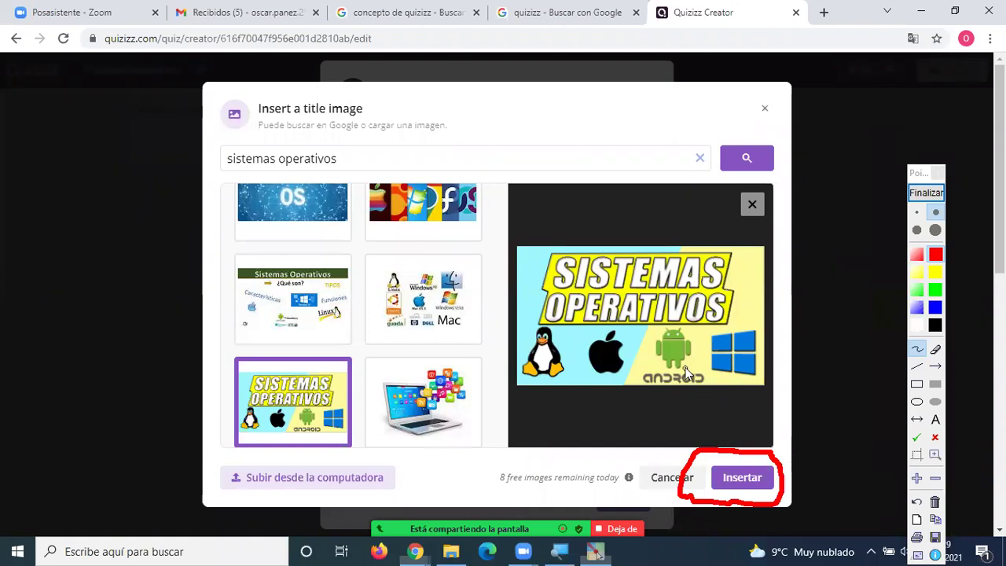
{"action": "left_click", "coordinate": [925, 193]}
{"action": "left_click", "coordinate": [742, 477]}
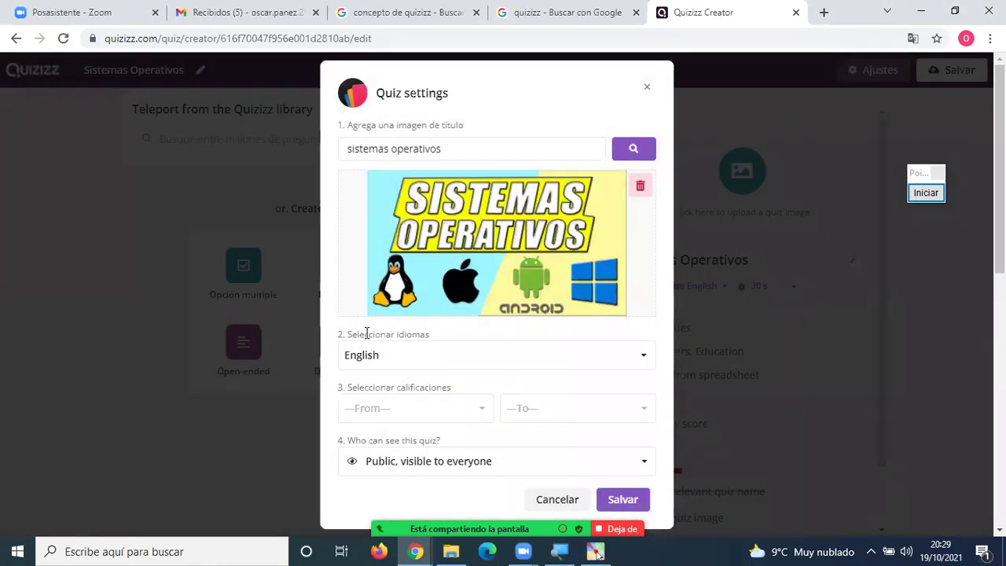
Set the quiz language to Spanish; Castilian.
{"action": "scroll", "coordinate": [445, 318], "scroll_direction": "down", "scroll_amount": 2}
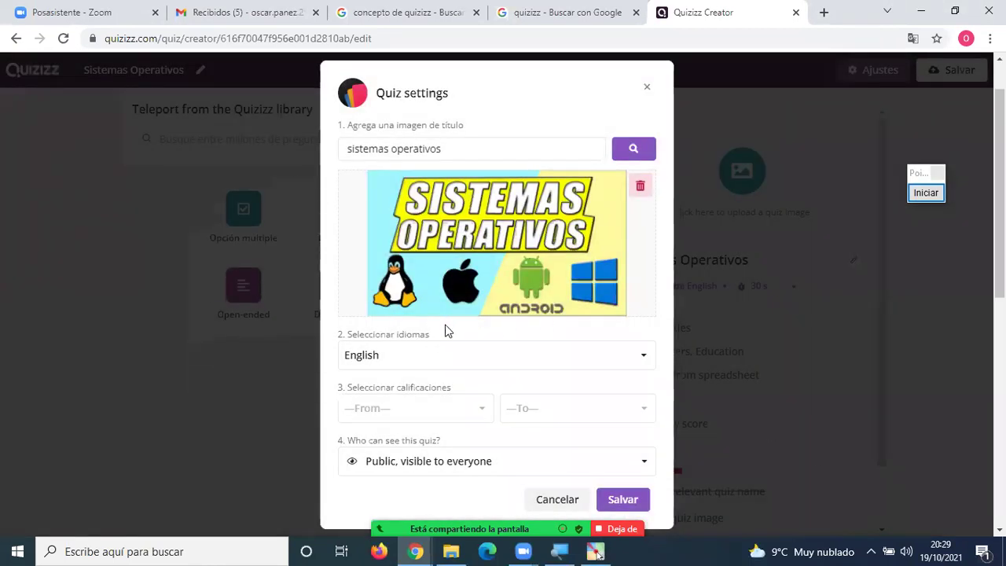
{"action": "left_click", "coordinate": [398, 359]}
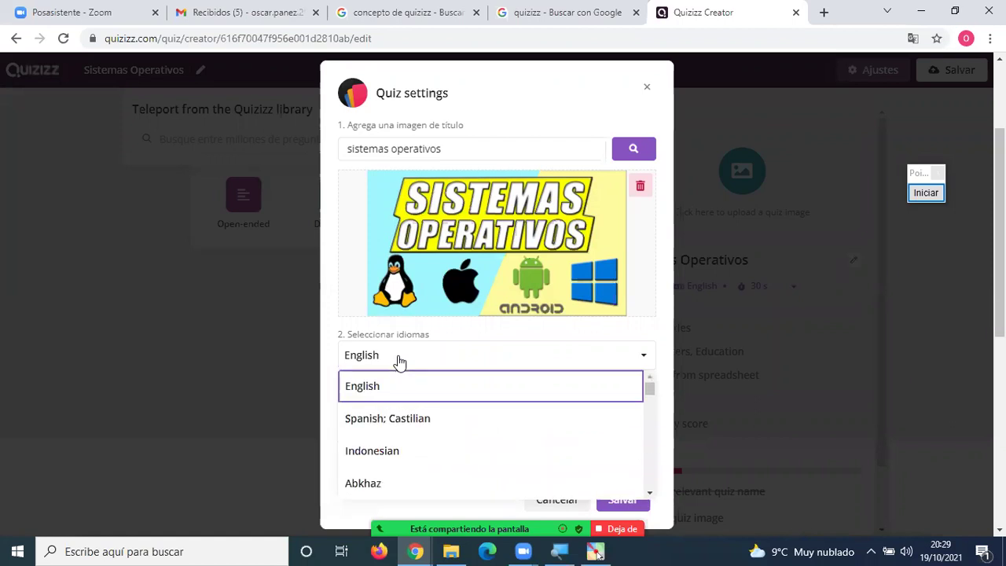
{"action": "left_click", "coordinate": [392, 418]}
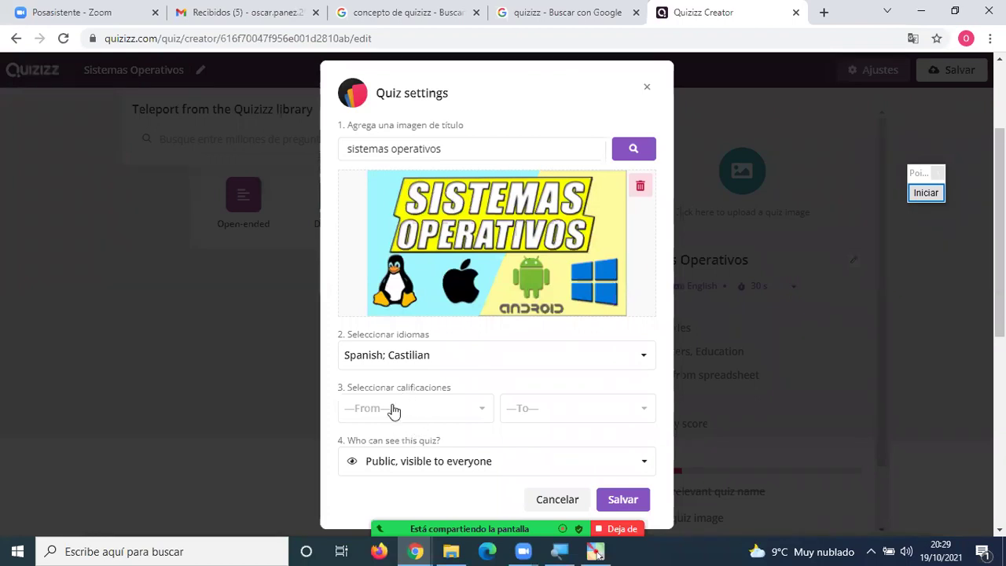
Set the starting grade of the quiz to 3rd.
{"action": "left_click", "coordinate": [397, 409]}
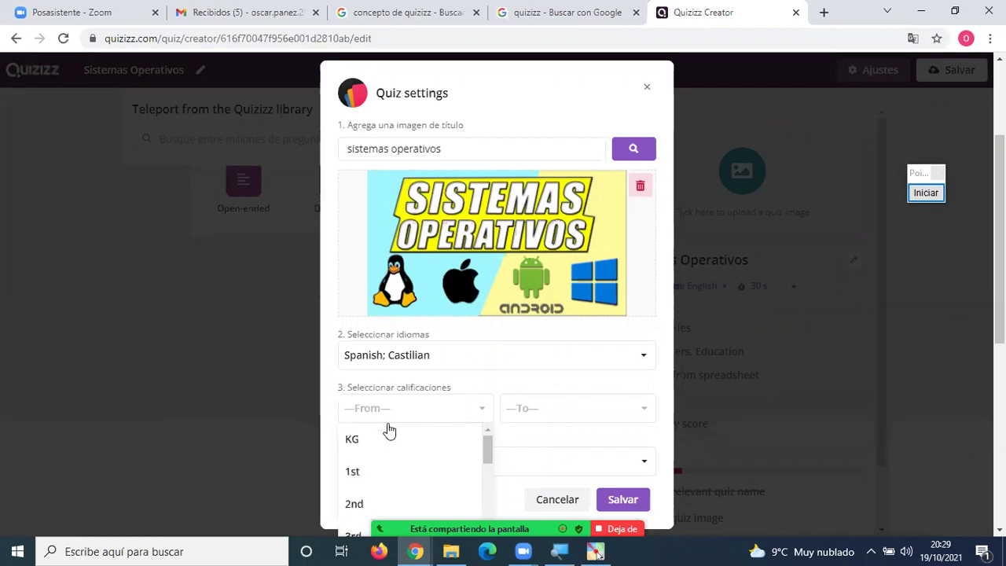
{"action": "scroll", "coordinate": [393, 460], "scroll_direction": "down", "scroll_amount": 3}
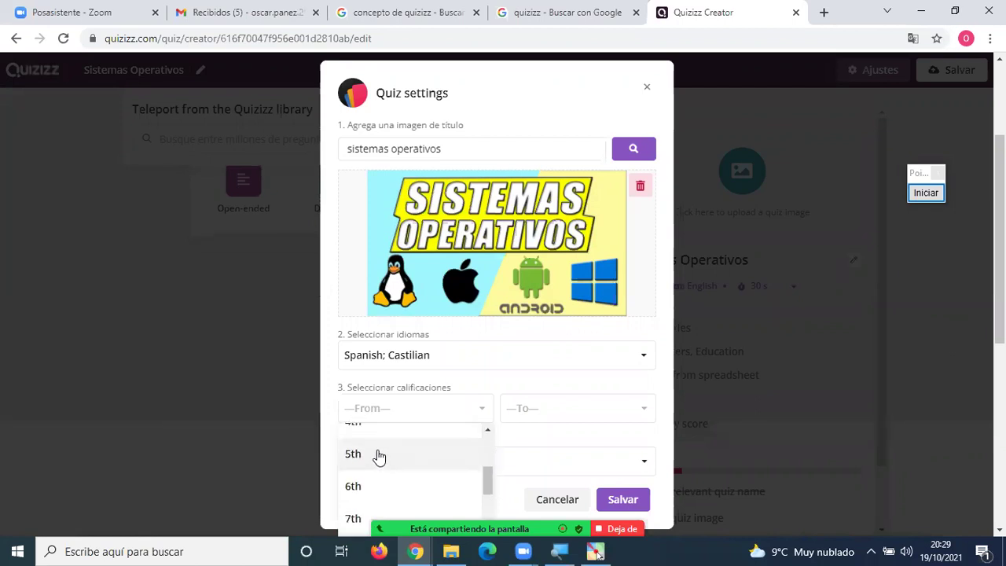
{"action": "scroll", "coordinate": [377, 461], "scroll_direction": "up", "scroll_amount": 1}
{"action": "left_click", "coordinate": [371, 464]}
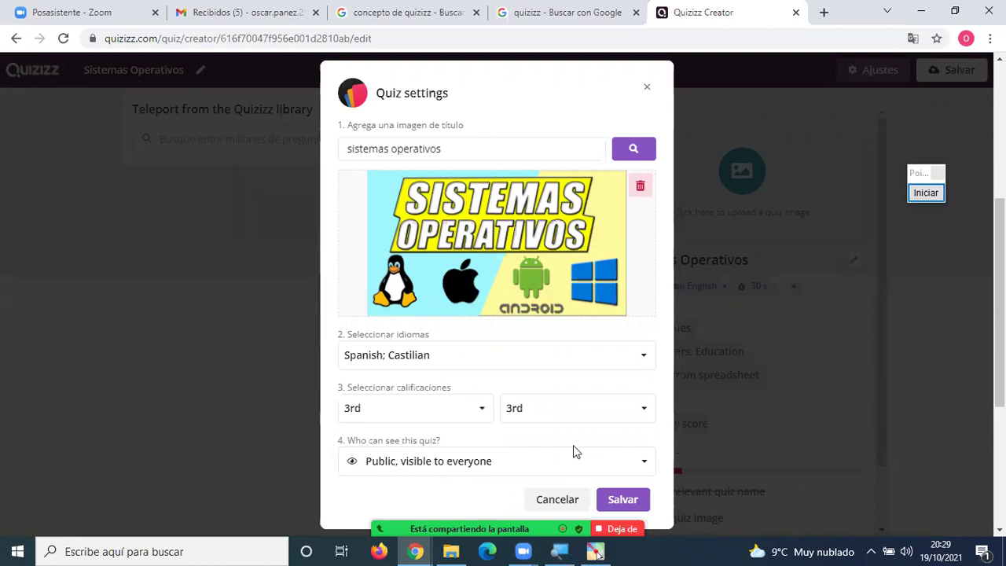
{"action": "left_click", "coordinate": [516, 460]}
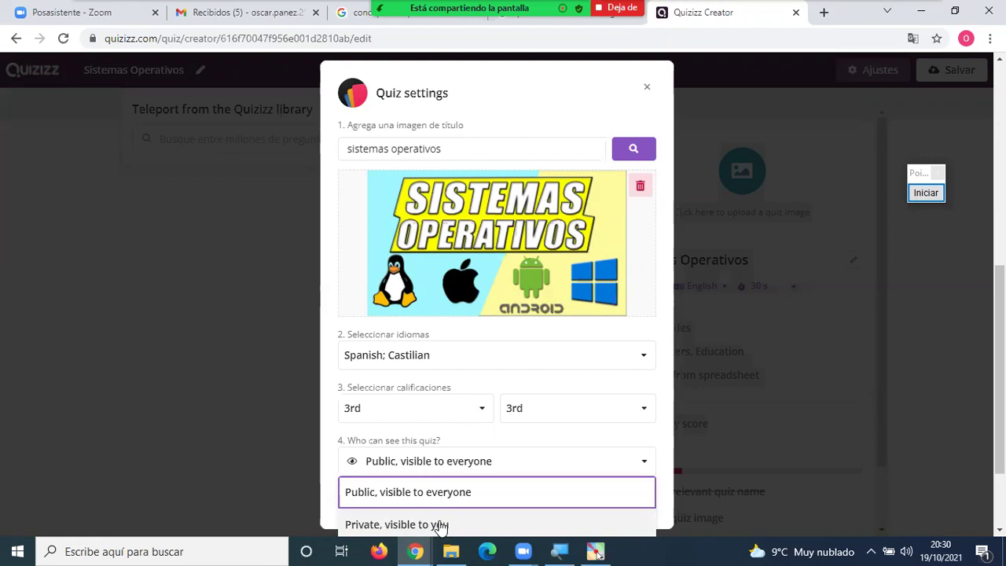
{"action": "left_click", "coordinate": [438, 494]}
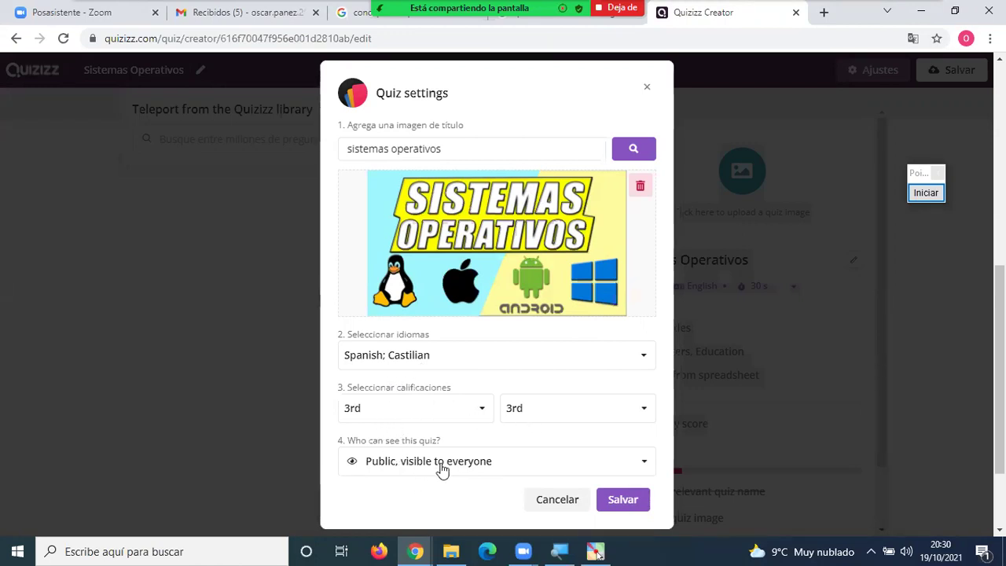
{"action": "left_click", "coordinate": [632, 508]}
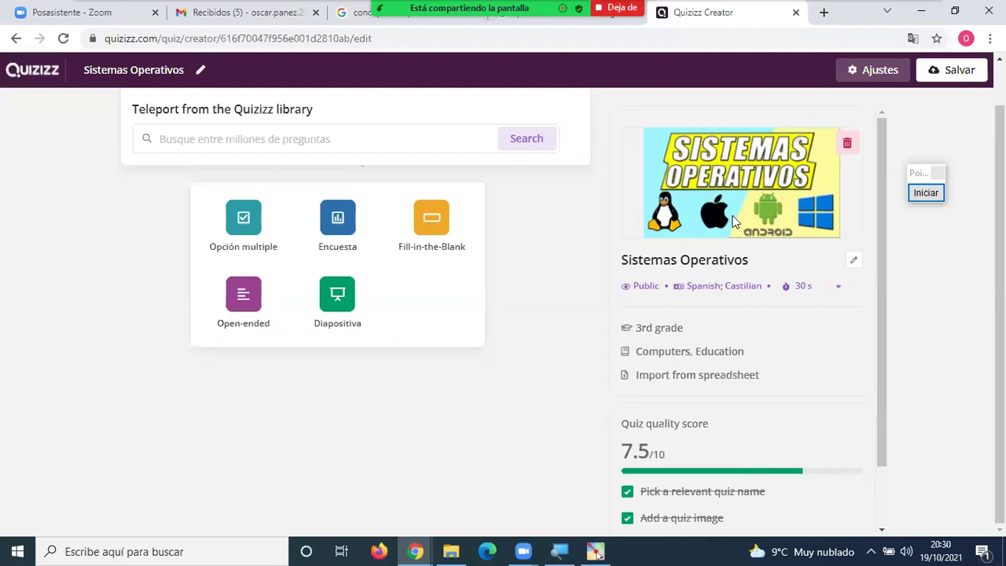
{"action": "scroll", "coordinate": [760, 293], "scroll_direction": "down", "scroll_amount": 1}
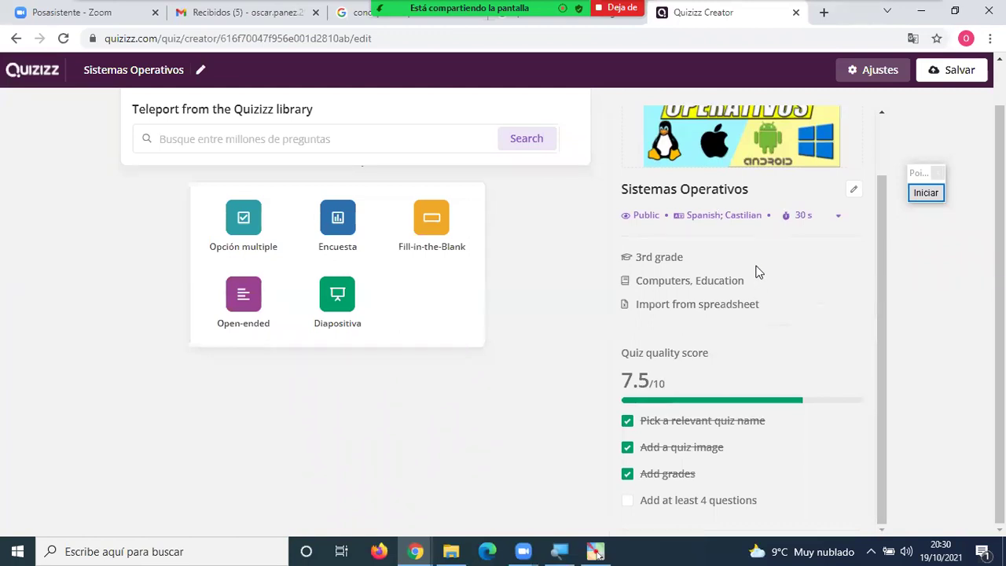
{"action": "scroll", "coordinate": [759, 272], "scroll_direction": "up", "scroll_amount": 1}
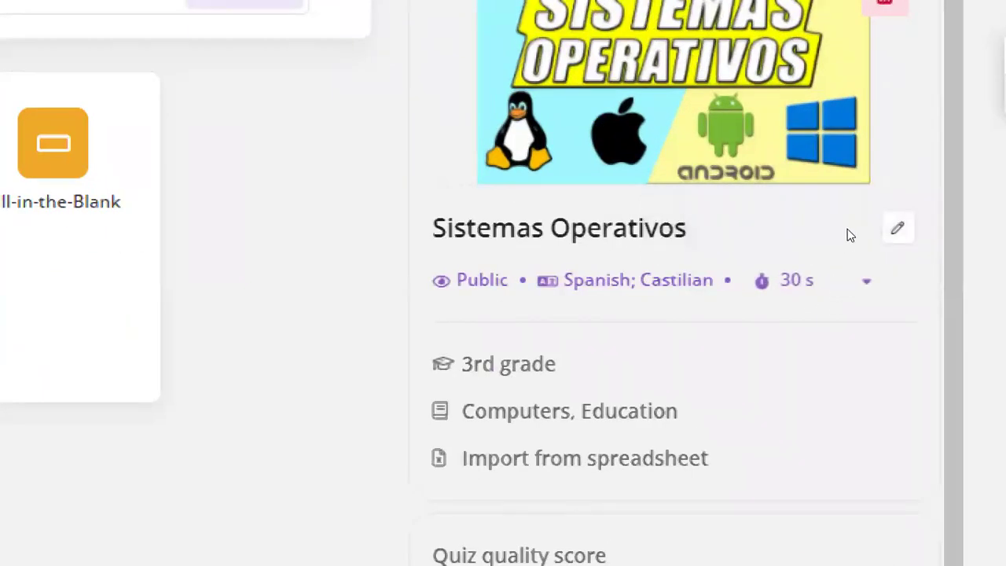
{"action": "left_click", "coordinate": [835, 289]}
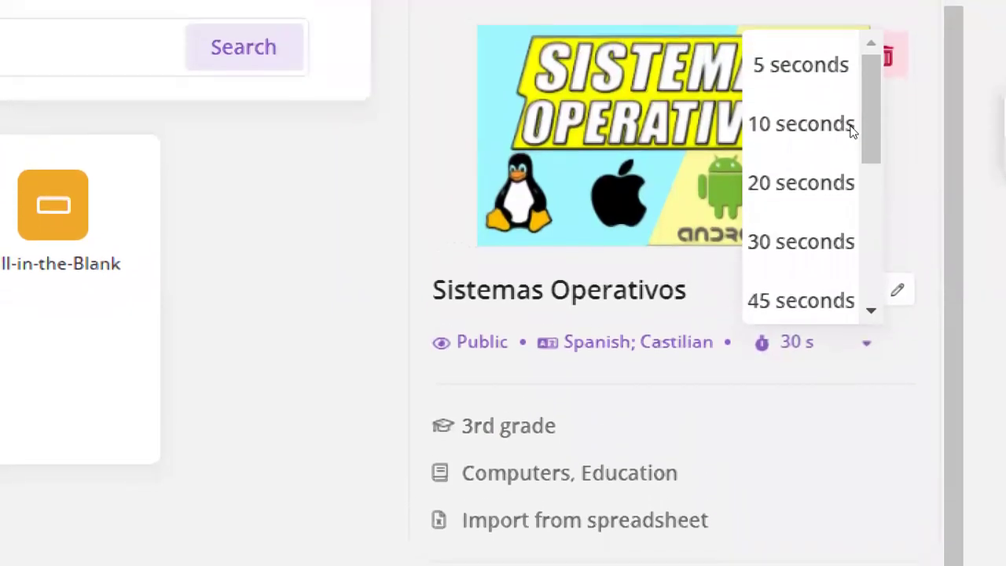
{"action": "left_click", "coordinate": [814, 243]}
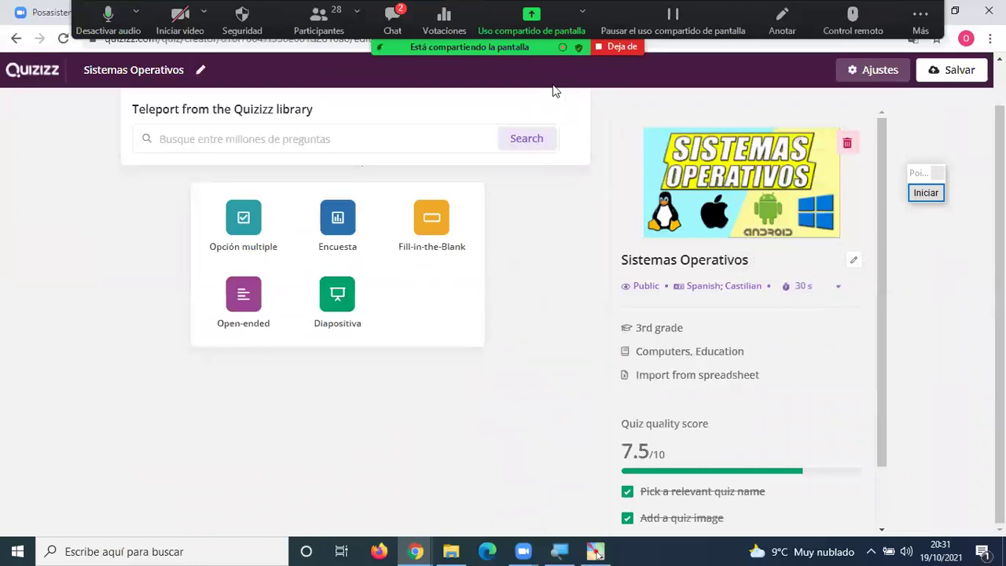
{"action": "key", "text": "alt+h"}
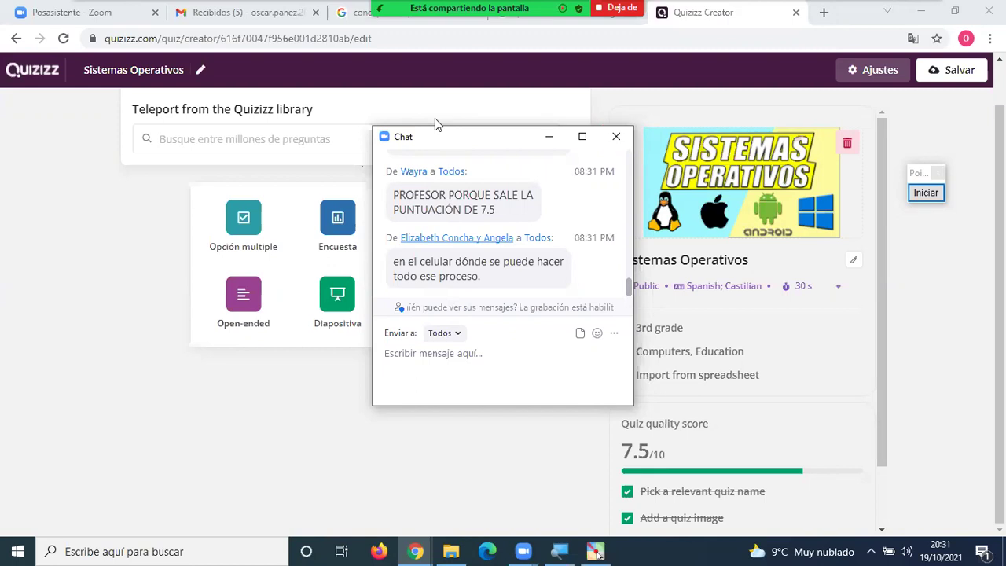
{"action": "scroll", "coordinate": [502, 228], "scroll_direction": "up", "scroll_amount": 1}
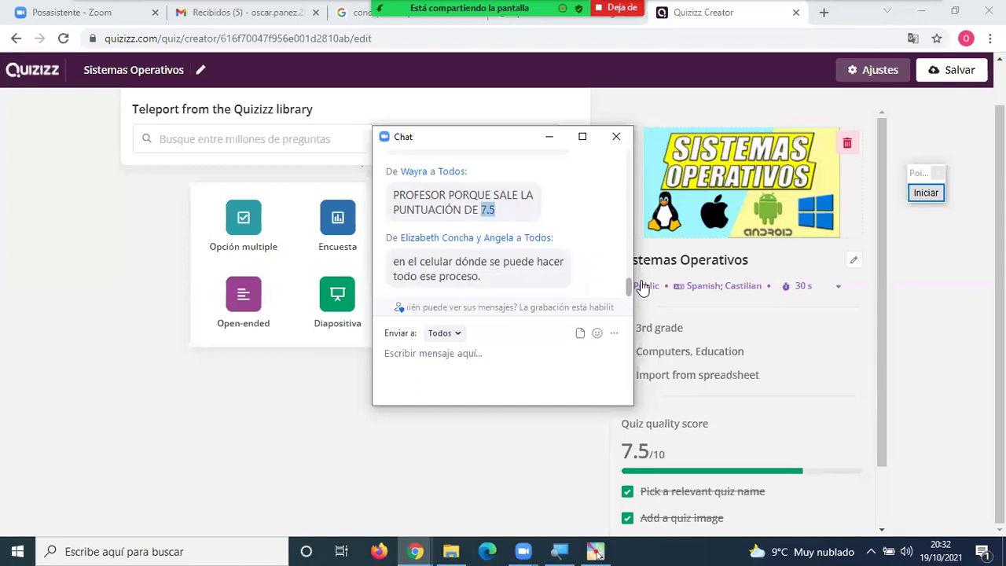
{"action": "type", "text": "https://quizizz.com/"}
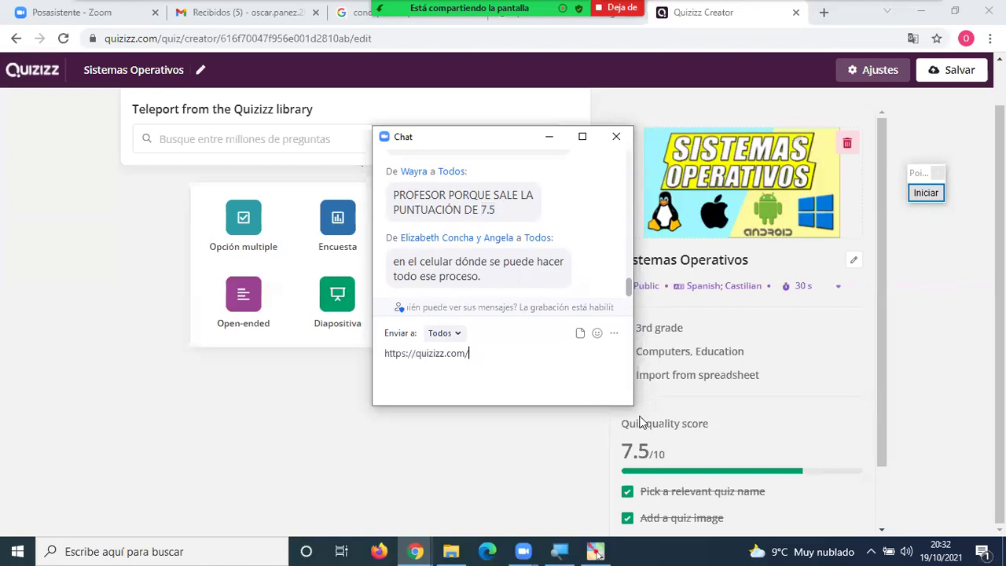
{"action": "key", "text": "Return"}
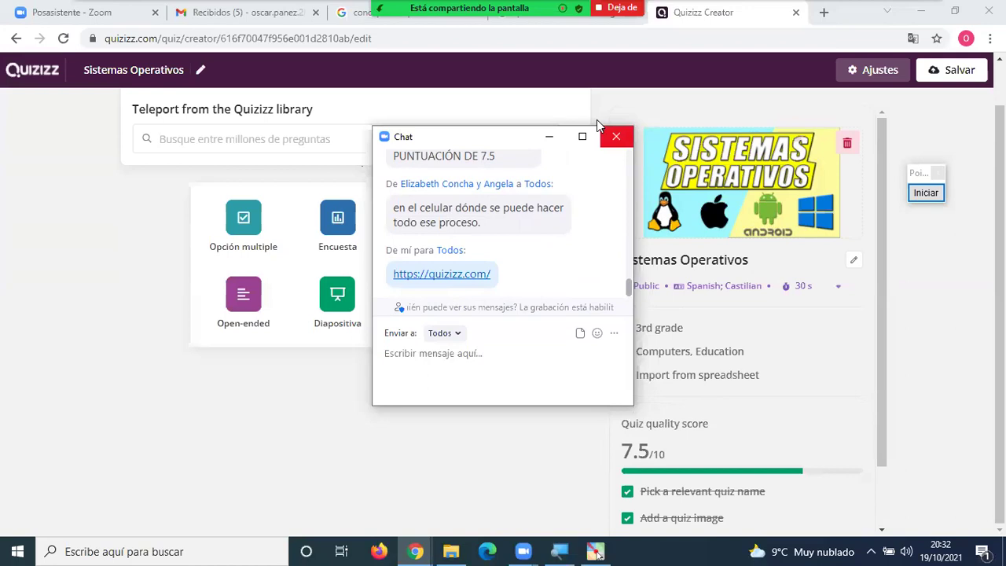
{"action": "scroll", "coordinate": [597, 126], "scroll_direction": "up", "scroll_amount": 2}
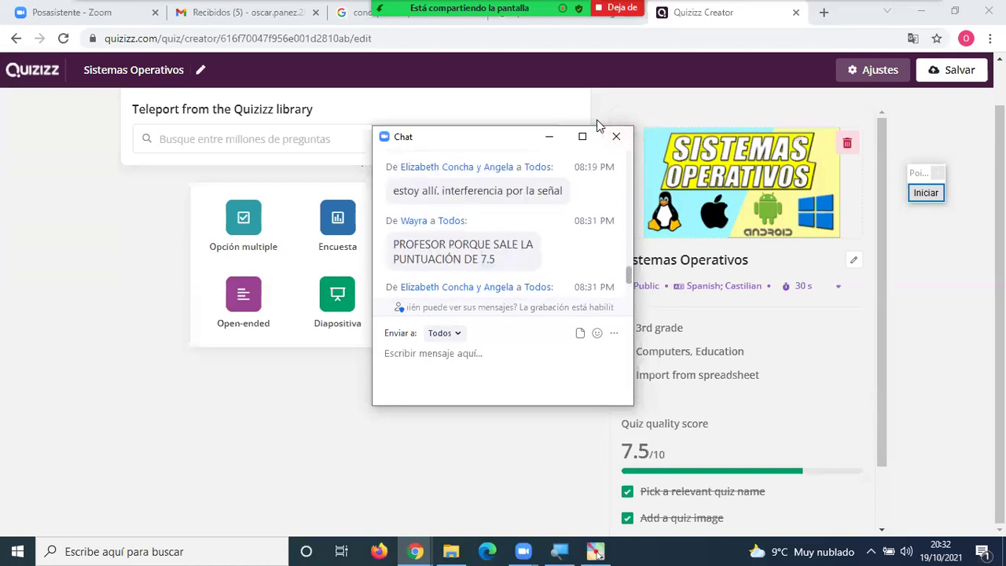
{"action": "left_click", "coordinate": [614, 135]}
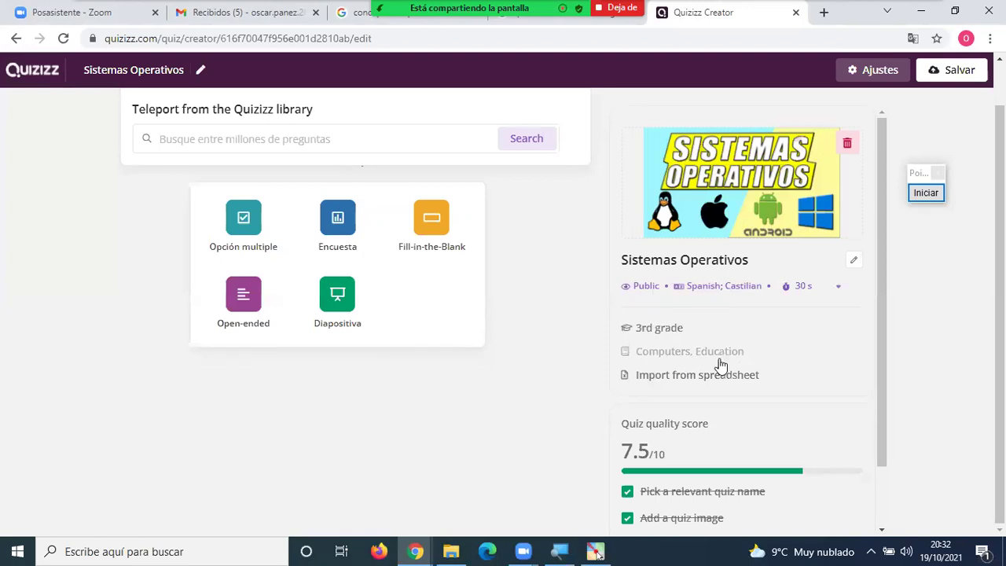
{"action": "left_click", "coordinate": [835, 291]}
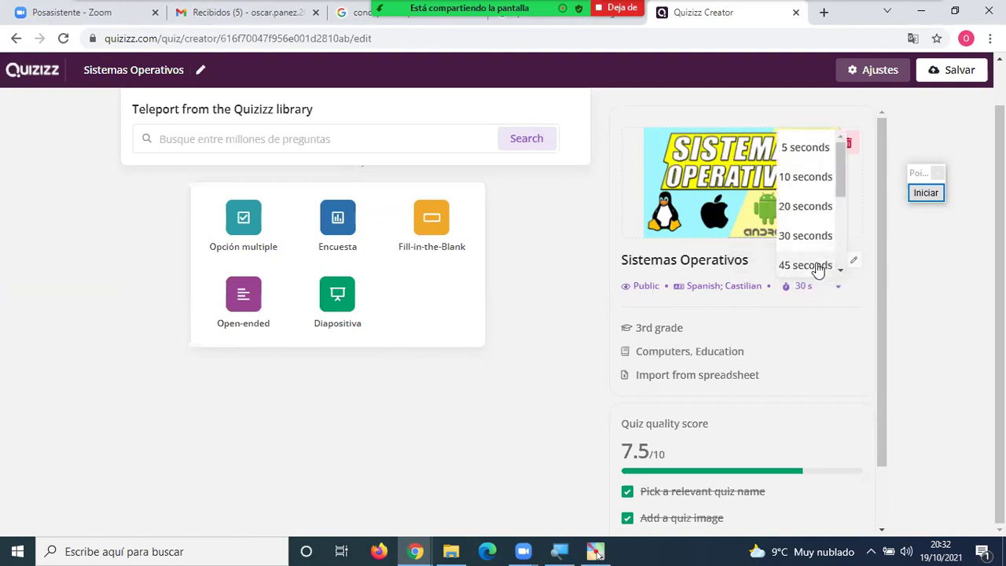
{"action": "left_click", "coordinate": [821, 266]}
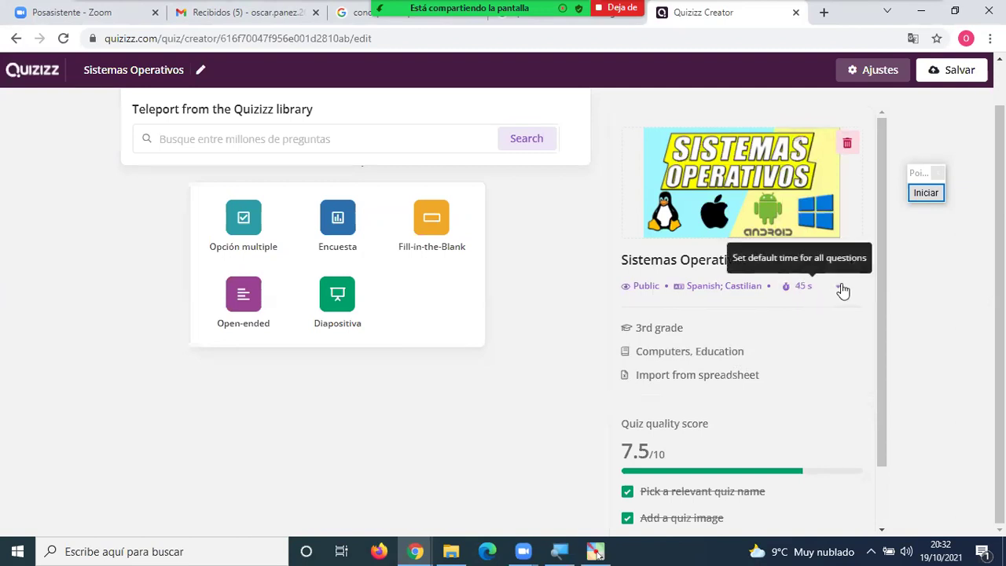
{"action": "left_click", "coordinate": [831, 291]}
{"action": "left_click", "coordinate": [802, 237]}
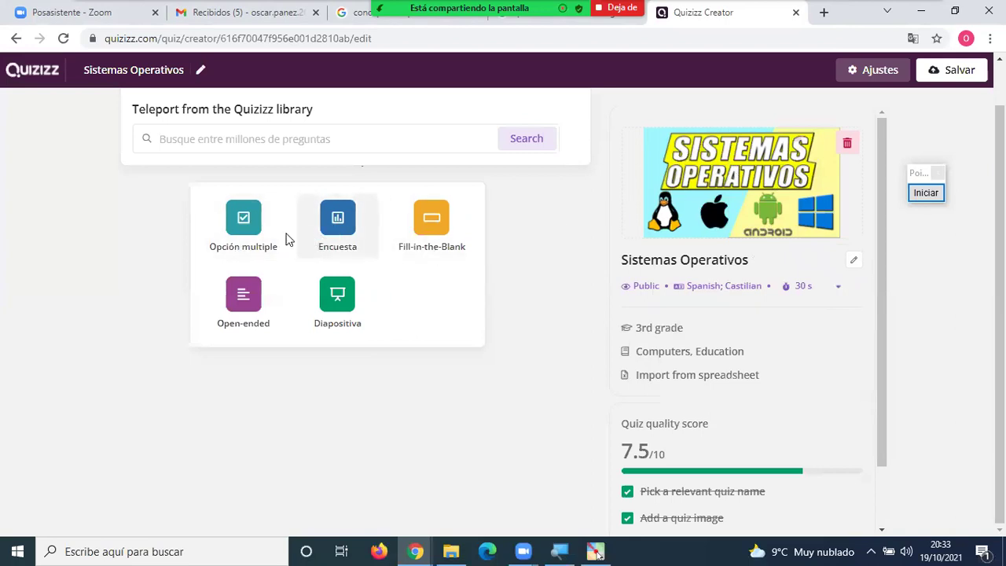
{"action": "left_click", "coordinate": [924, 193]}
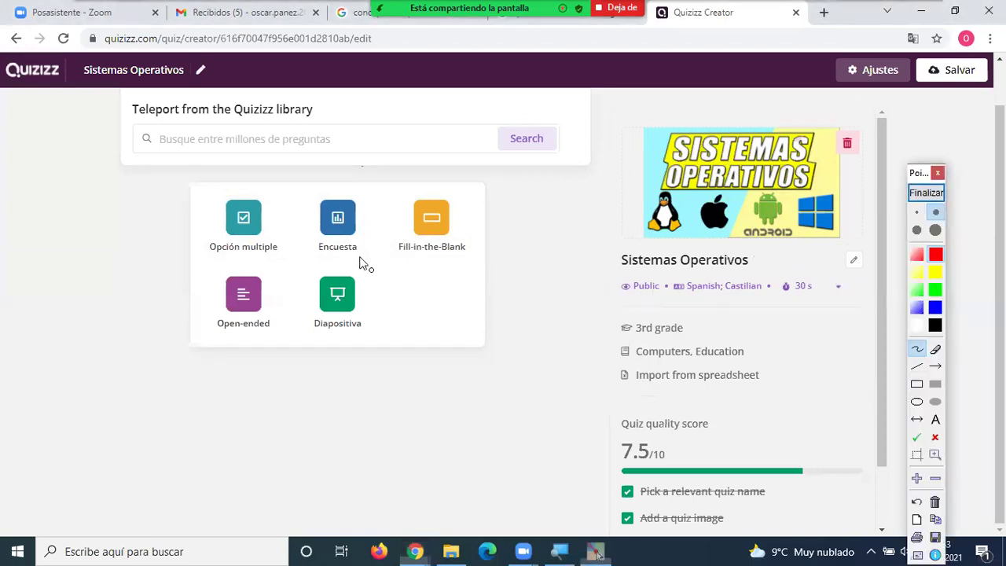
{"action": "mouse_move", "coordinate": [212, 205]}
{"action": "left_mouse_down"}
{"action": "mouse_move", "coordinate": [283, 217]}
{"action": "mouse_move", "coordinate": [228, 198]}
{"action": "left_mouse_up"}
{"action": "mouse_move", "coordinate": [466, 257]}
{"action": "left_mouse_down"}
{"action": "mouse_move", "coordinate": [410, 206]}
{"action": "mouse_move", "coordinate": [474, 193]}
{"action": "mouse_move", "coordinate": [474, 255]}
{"action": "left_mouse_up"}
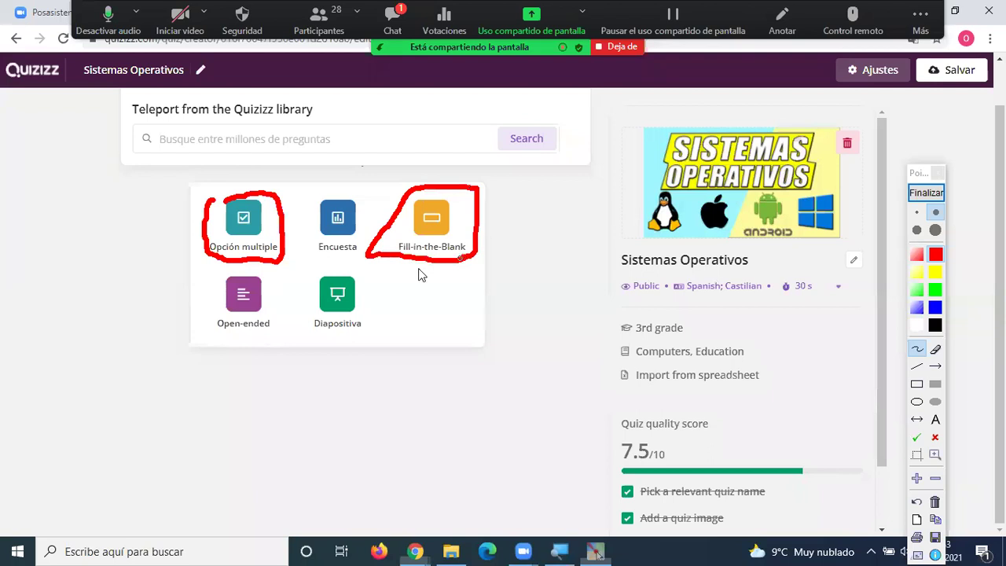
{"action": "mouse_move", "coordinate": [291, 327]}
{"action": "left_mouse_down"}
{"action": "mouse_move", "coordinate": [275, 277]}
{"action": "mouse_move", "coordinate": [216, 283]}
{"action": "mouse_move", "coordinate": [219, 329]}
{"action": "mouse_move", "coordinate": [294, 325]}
{"action": "left_mouse_up"}
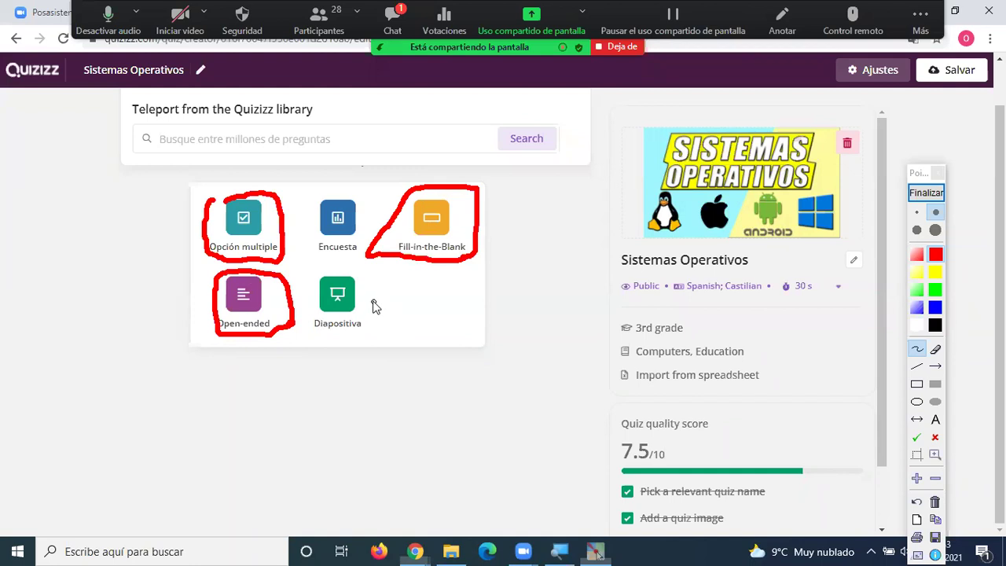
{"action": "left_click_drag", "start_coordinate": [364, 299], "coordinate": [385, 284]}
{"action": "mouse_move", "coordinate": [498, 217]}
{"action": "left_mouse_down"}
{"action": "mouse_move", "coordinate": [515, 240]}
{"action": "mouse_move", "coordinate": [520, 210]}
{"action": "mouse_move", "coordinate": [505, 239]}
{"action": "left_mouse_up"}
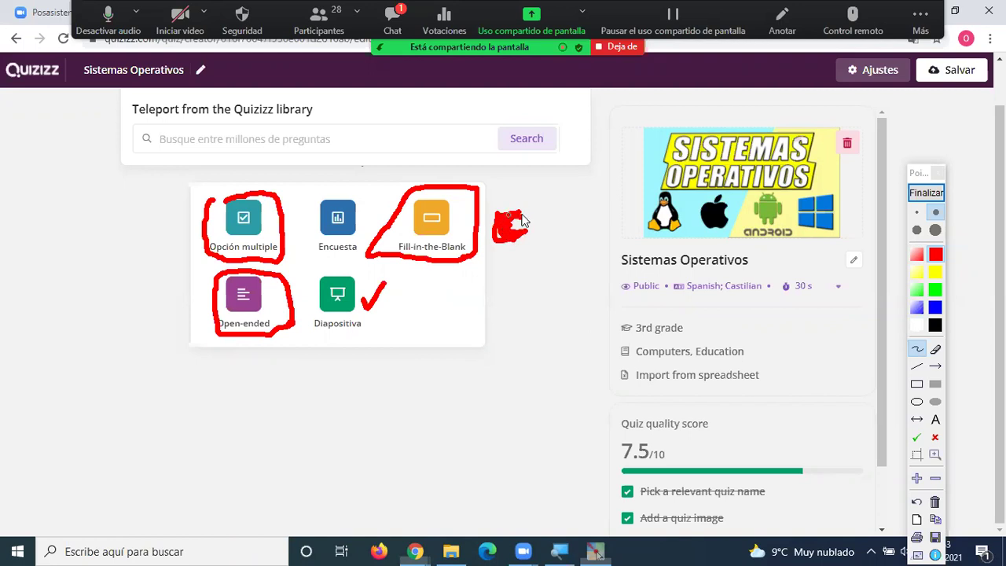
{"action": "mouse_move", "coordinate": [196, 224]}
{"action": "left_mouse_down"}
{"action": "mouse_move", "coordinate": [175, 249]}
{"action": "mouse_move", "coordinate": [194, 330]}
{"action": "left_mouse_up"}
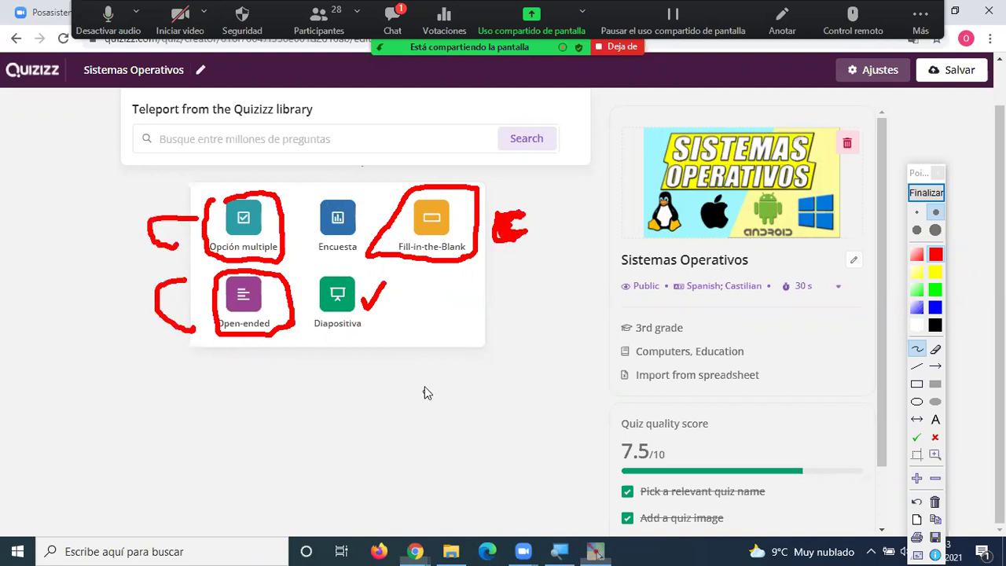
{"action": "mouse_move", "coordinate": [366, 332]}
{"action": "left_mouse_down"}
{"action": "mouse_move", "coordinate": [359, 348]}
{"action": "mouse_move", "coordinate": [364, 338]}
{"action": "mouse_move", "coordinate": [383, 355]}
{"action": "mouse_move", "coordinate": [404, 340]}
{"action": "mouse_move", "coordinate": [387, 353]}
{"action": "mouse_move", "coordinate": [458, 351]}
{"action": "mouse_move", "coordinate": [519, 366]}
{"action": "mouse_move", "coordinate": [532, 343]}
{"action": "mouse_move", "coordinate": [577, 368]}
{"action": "mouse_move", "coordinate": [595, 399]}
{"action": "left_mouse_up"}
{"action": "left_click", "coordinate": [555, 355]}
{"action": "left_click_drag", "start_coordinate": [585, 314], "coordinate": [579, 324]}
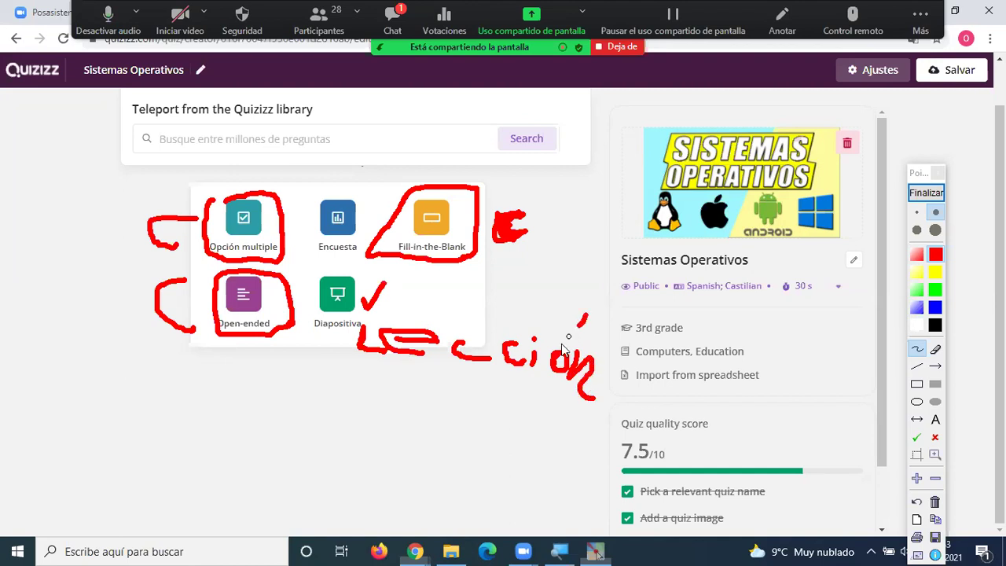
{"action": "mouse_move", "coordinate": [326, 192]}
{"action": "left_mouse_down"}
{"action": "mouse_move", "coordinate": [307, 202]}
{"action": "mouse_move", "coordinate": [298, 259]}
{"action": "mouse_move", "coordinate": [373, 261]}
{"action": "mouse_move", "coordinate": [375, 192]}
{"action": "mouse_move", "coordinate": [336, 187]}
{"action": "left_mouse_up"}
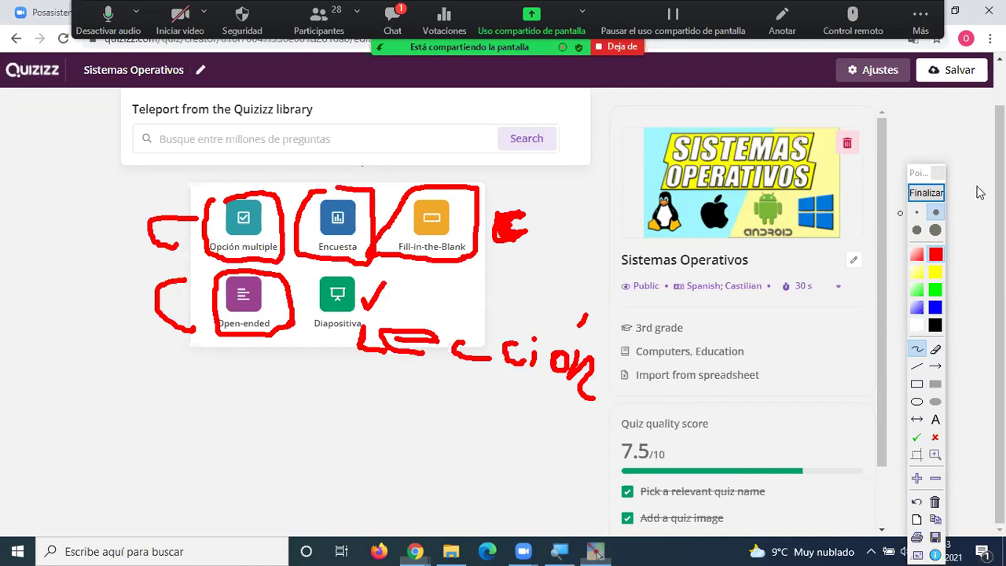
{"action": "left_click", "coordinate": [925, 193]}
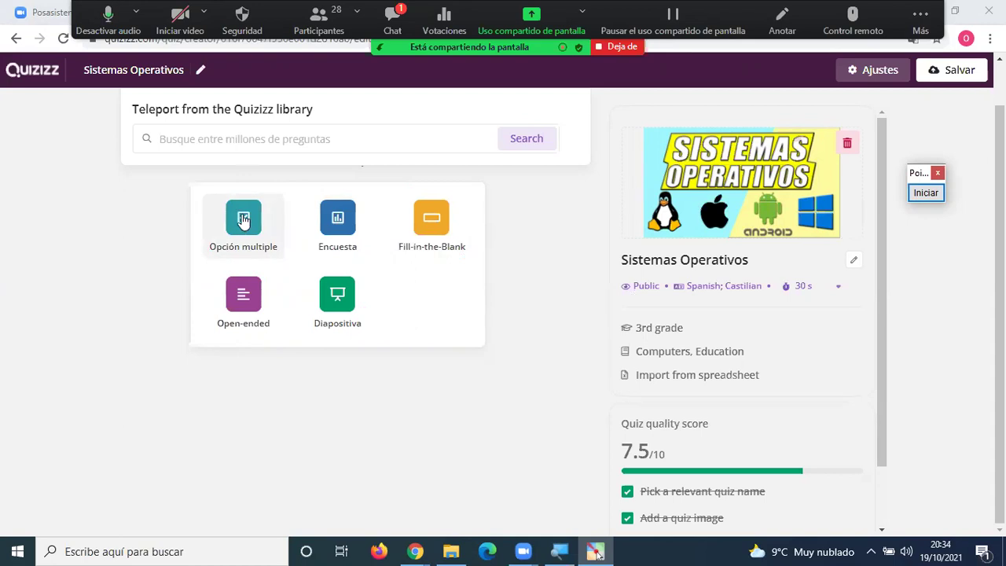
Create a blank Opción multiple question, keeping the question type unchanged.
{"action": "left_click", "coordinate": [244, 220]}
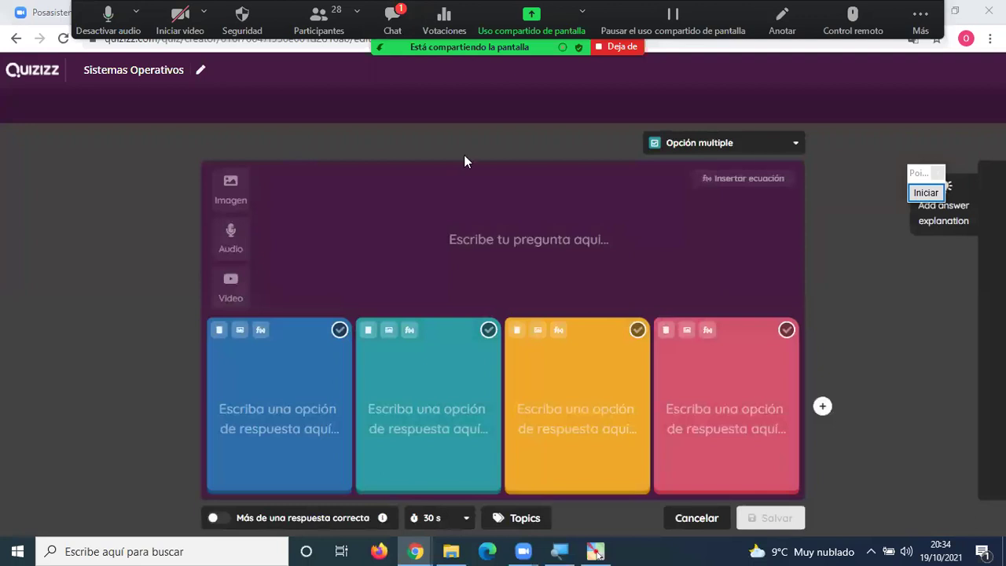
{"action": "key", "text": "alt+h"}
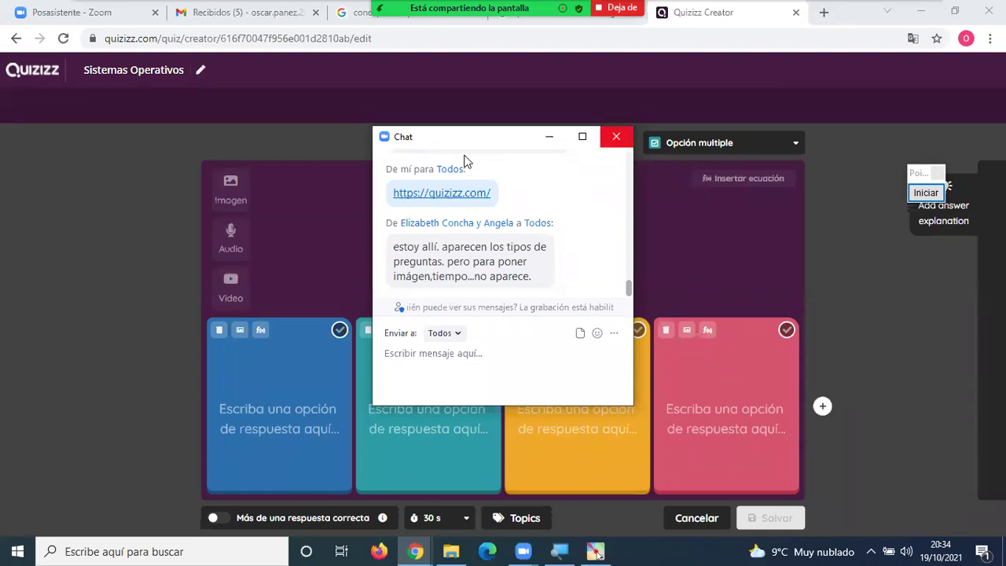
{"action": "left_click", "coordinate": [616, 136]}
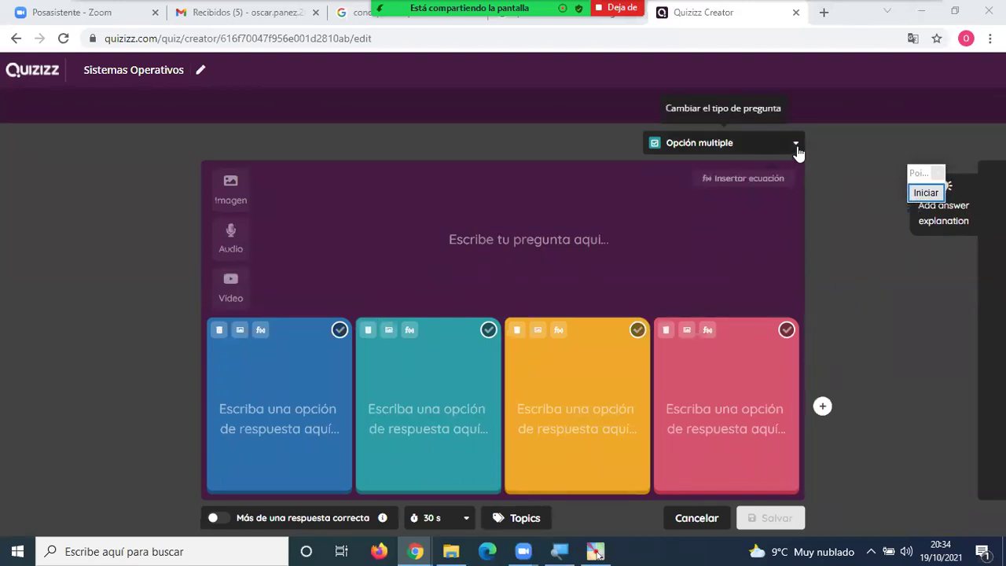
{"action": "left_click", "coordinate": [793, 145]}
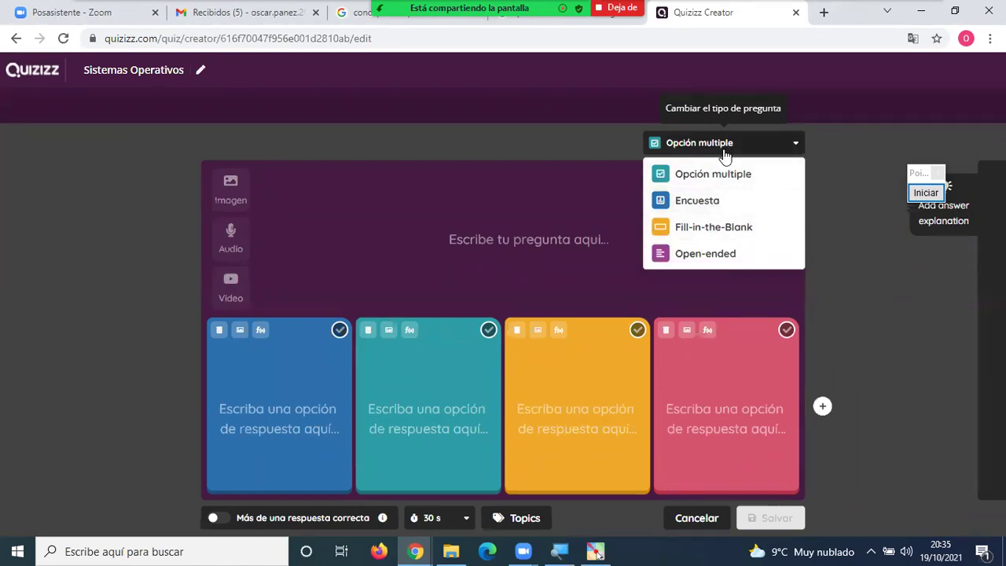
{"action": "left_click", "coordinate": [574, 144]}
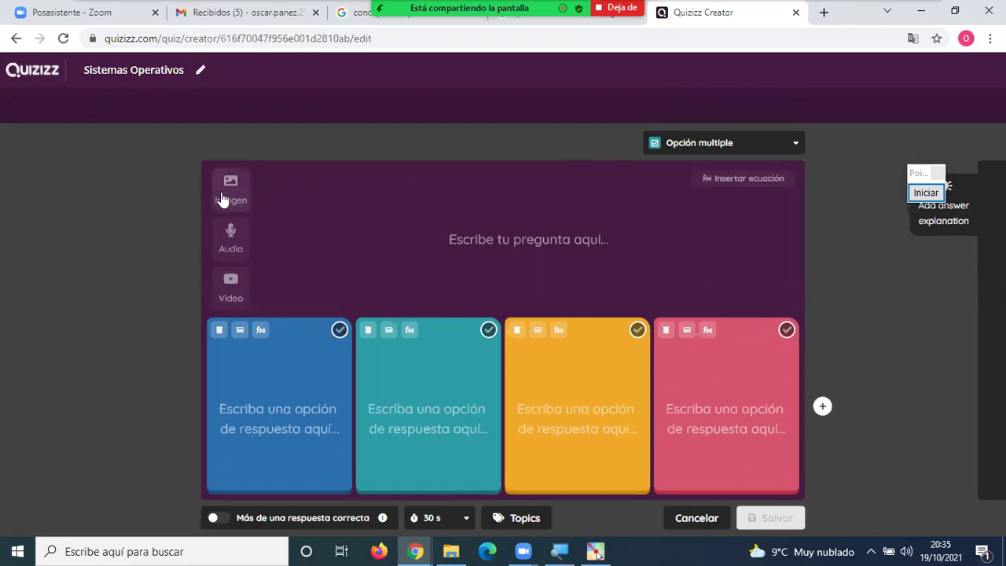
Write the question text 'El sistema operativo de Celulares es ......'.
{"action": "left_click", "coordinate": [462, 244]}
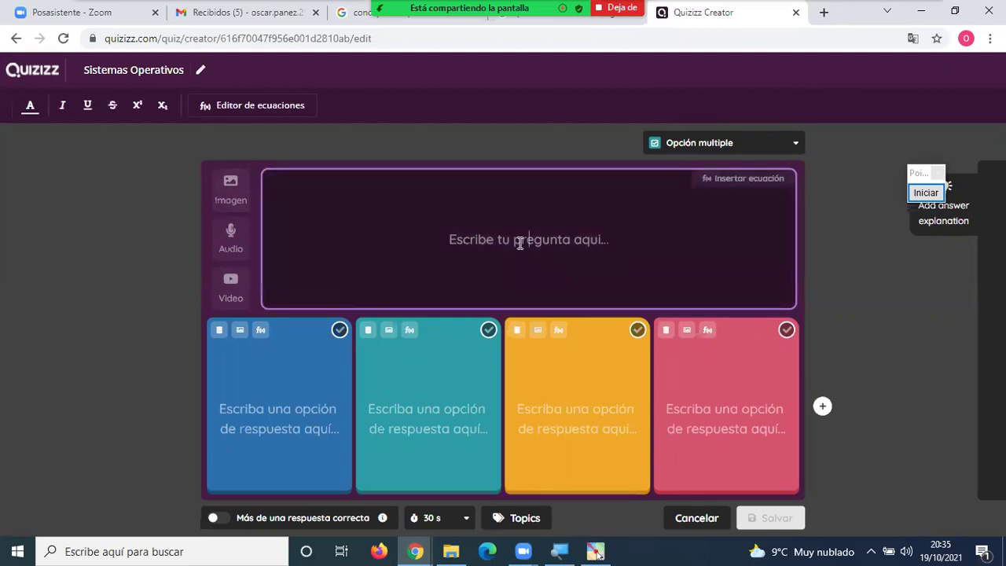
{"action": "left_click", "coordinate": [271, 407]}
{"action": "left_click", "coordinate": [393, 416]}
{"action": "left_click", "coordinate": [582, 413]}
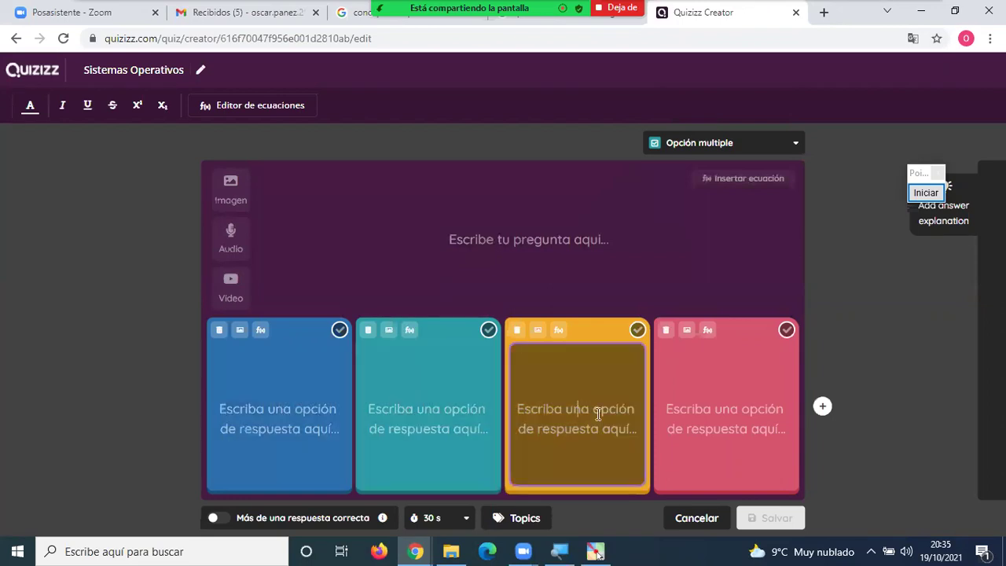
{"action": "left_click", "coordinate": [691, 410]}
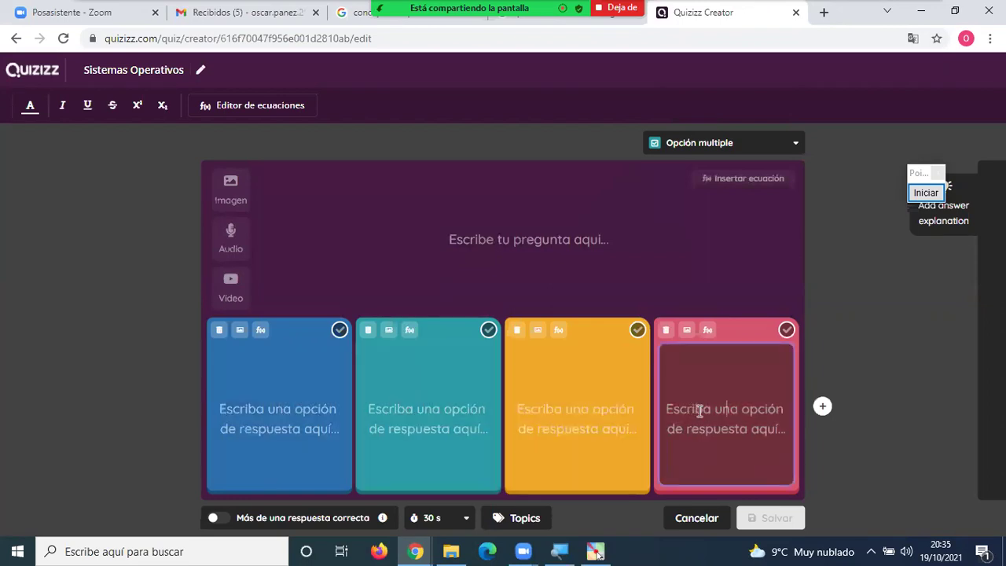
{"action": "left_click", "coordinate": [579, 241]}
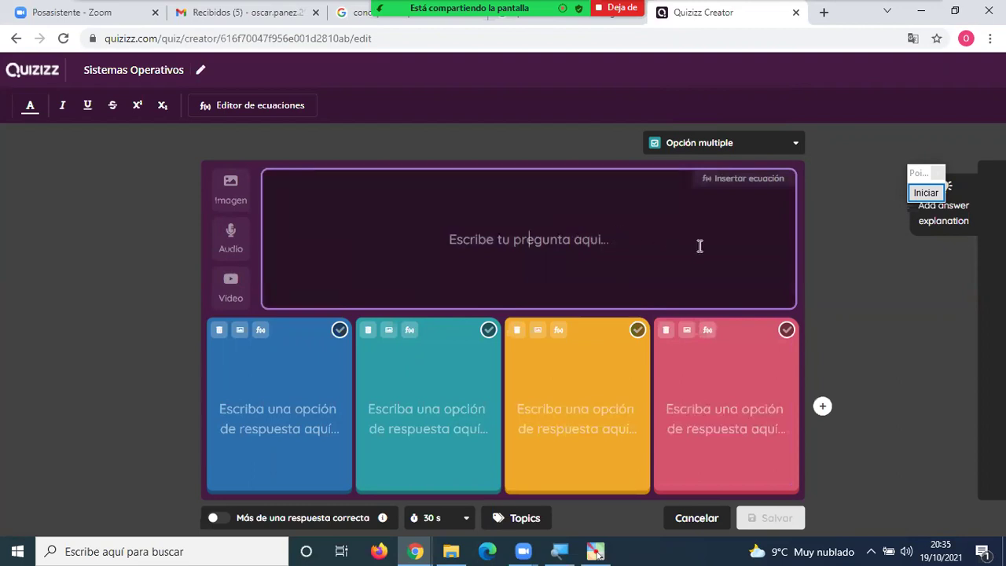
{"action": "type", "text": "El sistema operativo"}
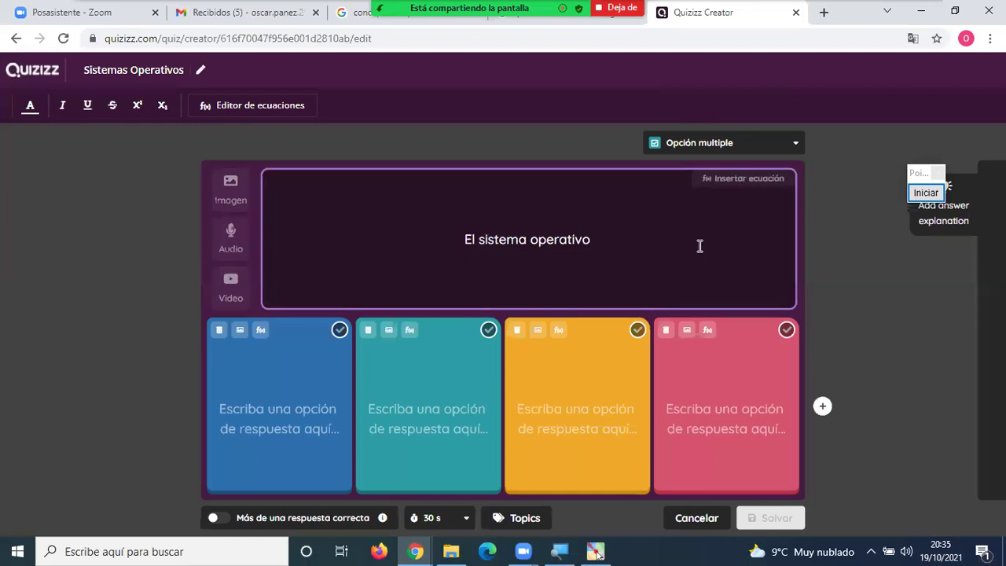
{"action": "type", "text": " de "}
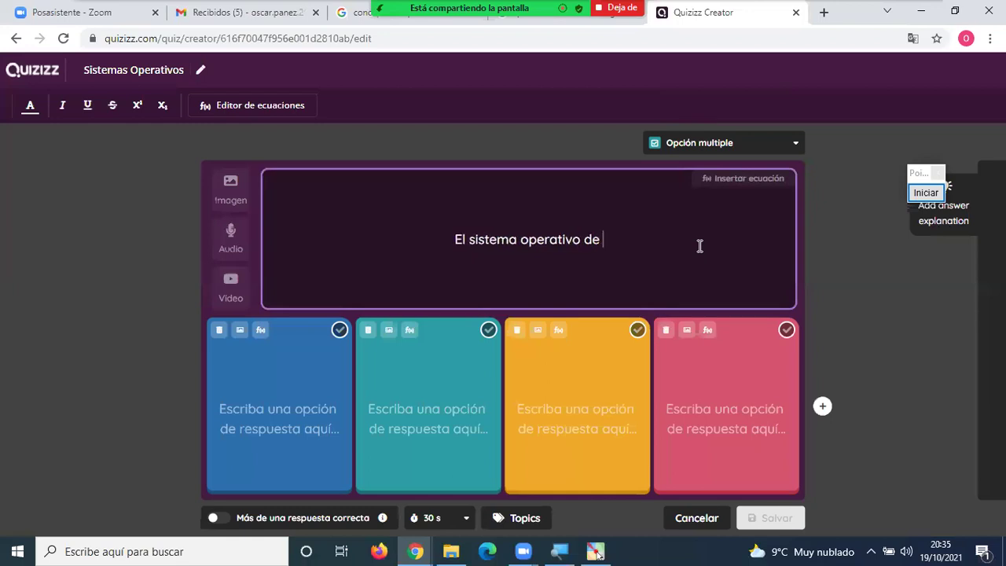
{"action": "type", "text": "Celulares es ......"}
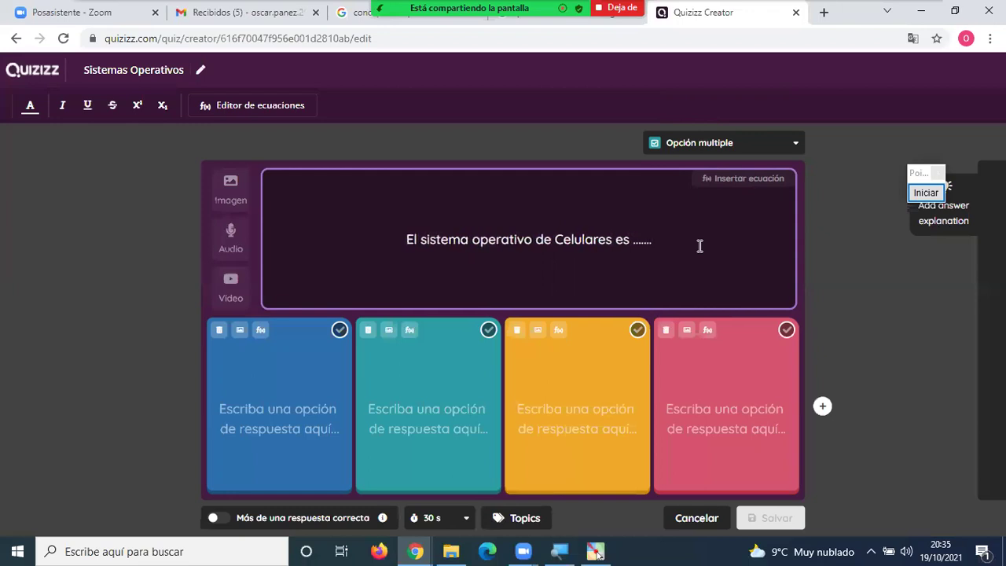
Fill the four answer options with Windows, Android, OS2 and MacOS.
{"action": "left_click", "coordinate": [274, 402]}
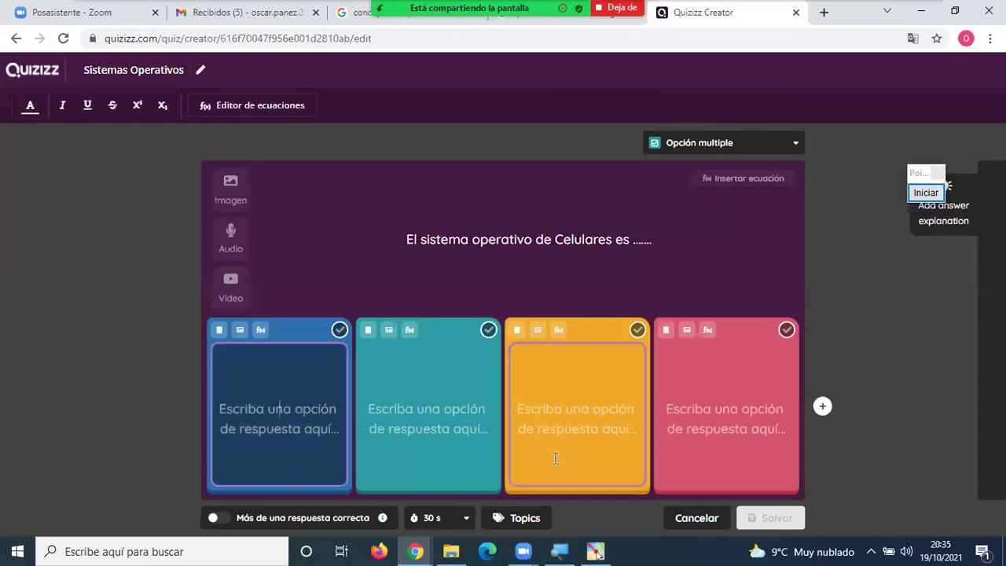
{"action": "type", "text": "Windows"}
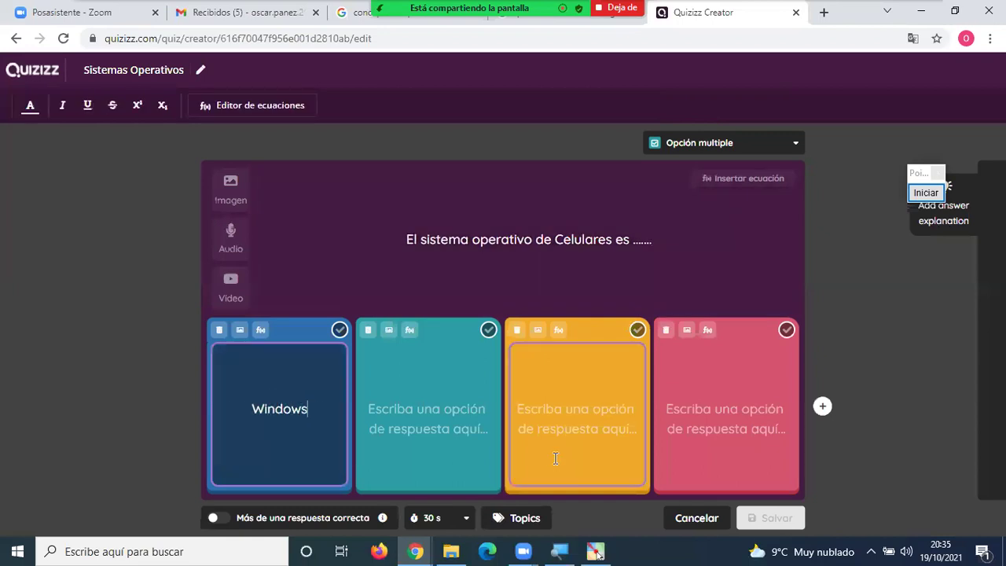
{"action": "left_click", "coordinate": [433, 384]}
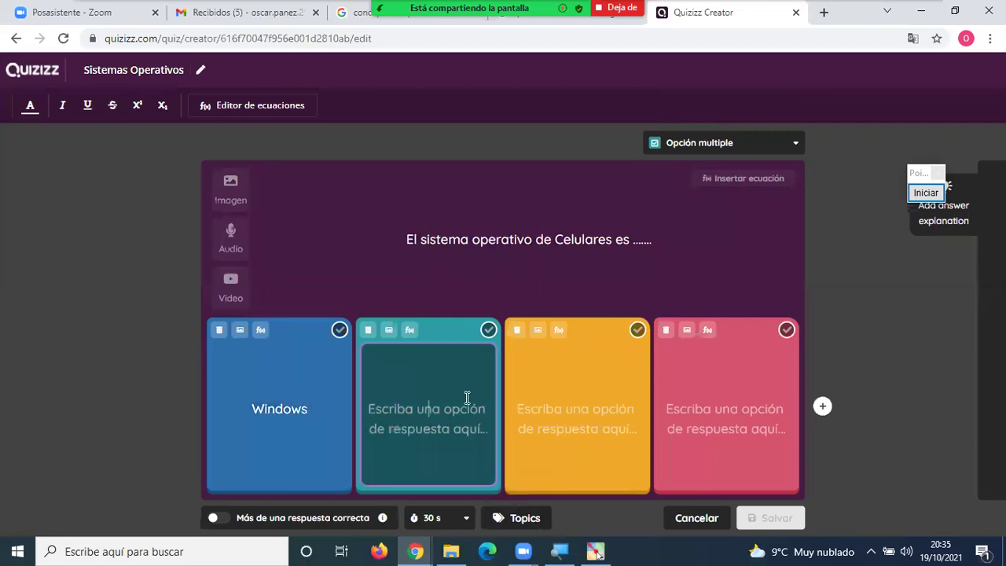
{"action": "type", "text": "Android"}
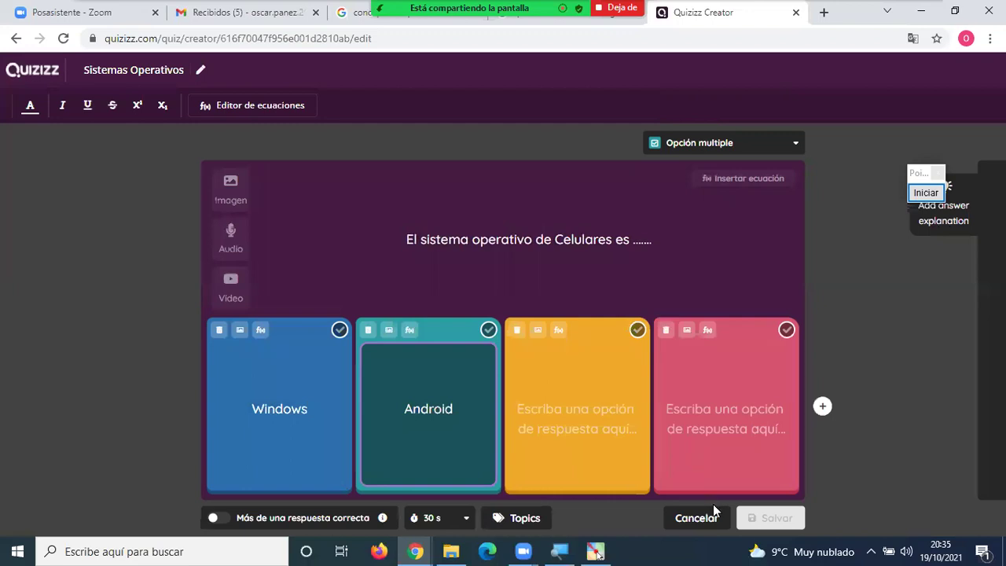
{"action": "left_click", "coordinate": [599, 412]}
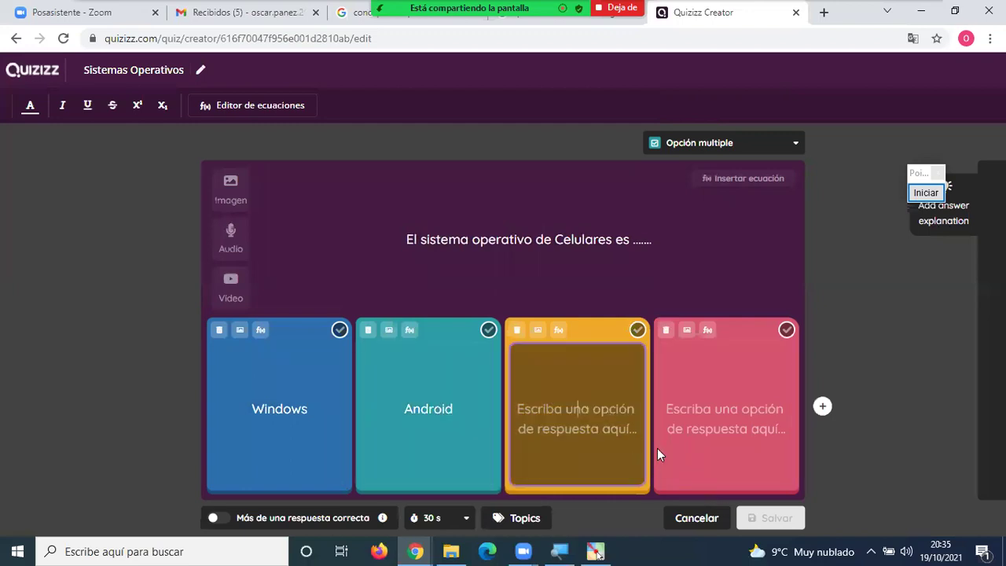
{"action": "type", "text": "OS2"}
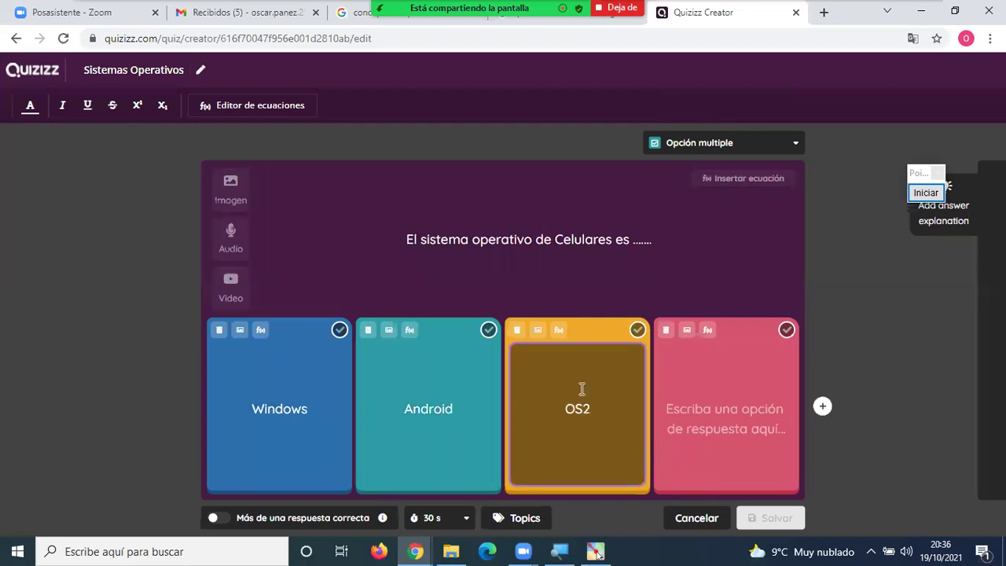
{"action": "left_click", "coordinate": [734, 412]}
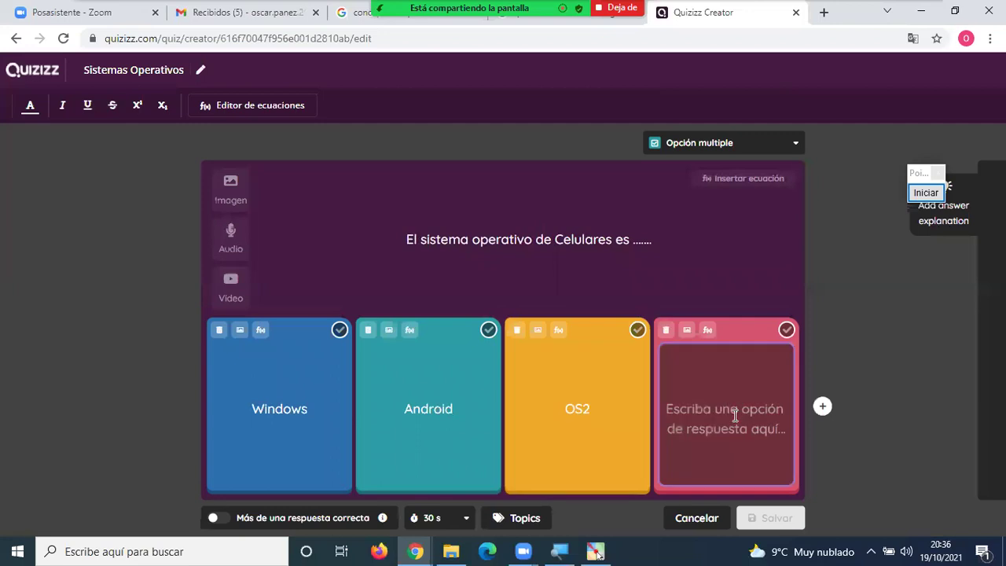
{"action": "type", "text": "MA"}
{"action": "key", "text": "BackSpace"}
{"action": "type", "text": "acOS"}
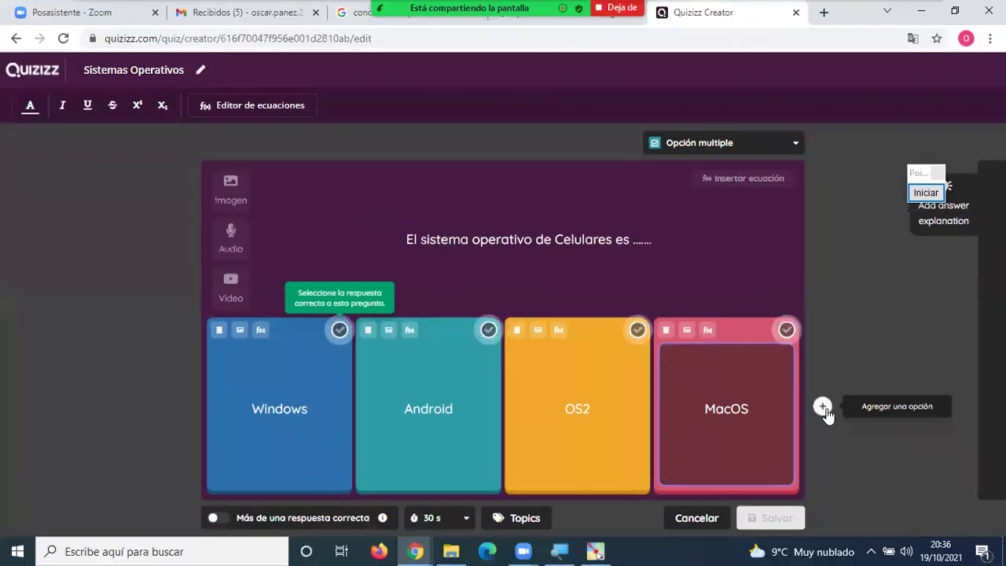
Add a new fifth answer card with the text 'IBM OS'.
{"action": "left_click", "coordinate": [822, 406]}
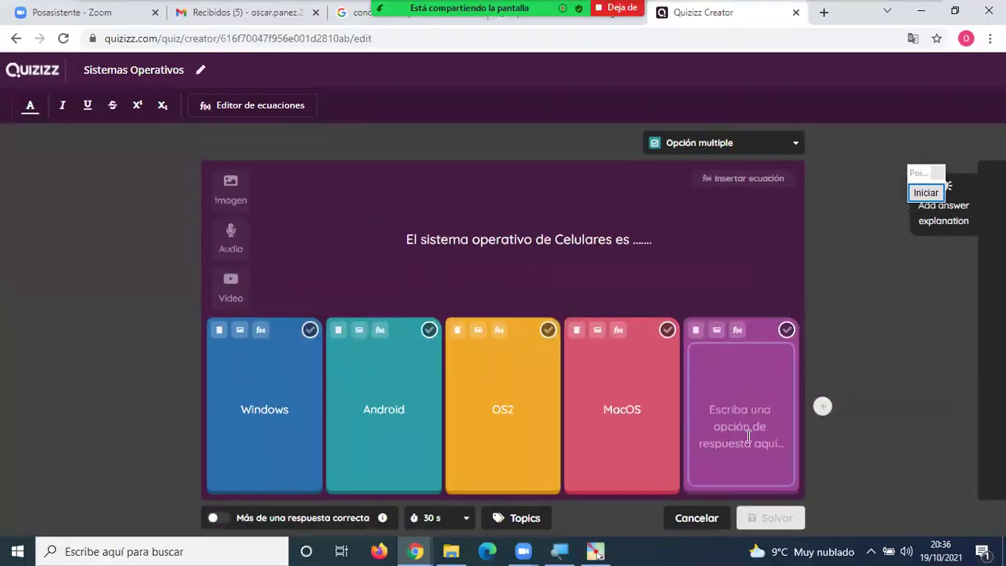
{"action": "left_click", "coordinate": [747, 427]}
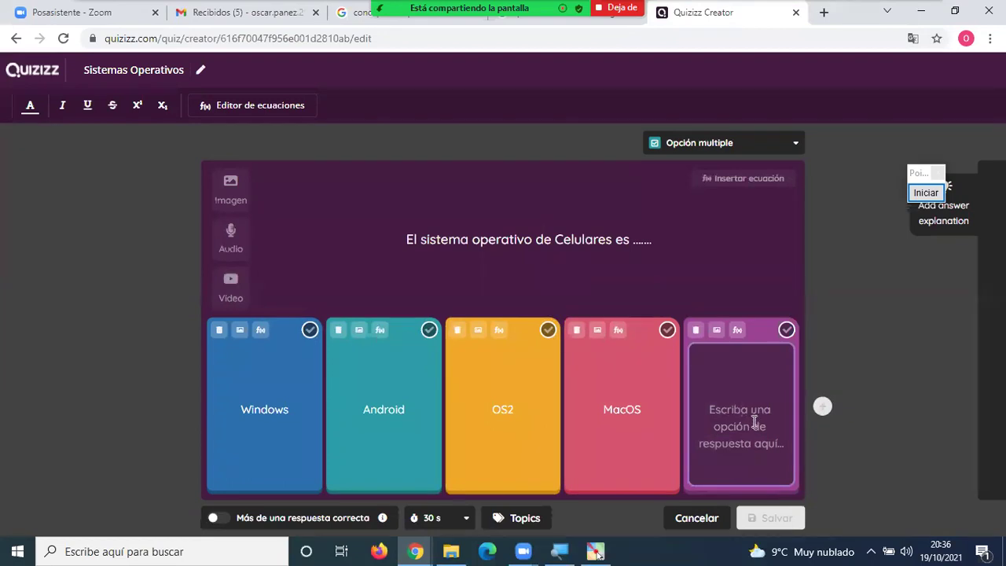
{"action": "type", "text": "IBM OS"}
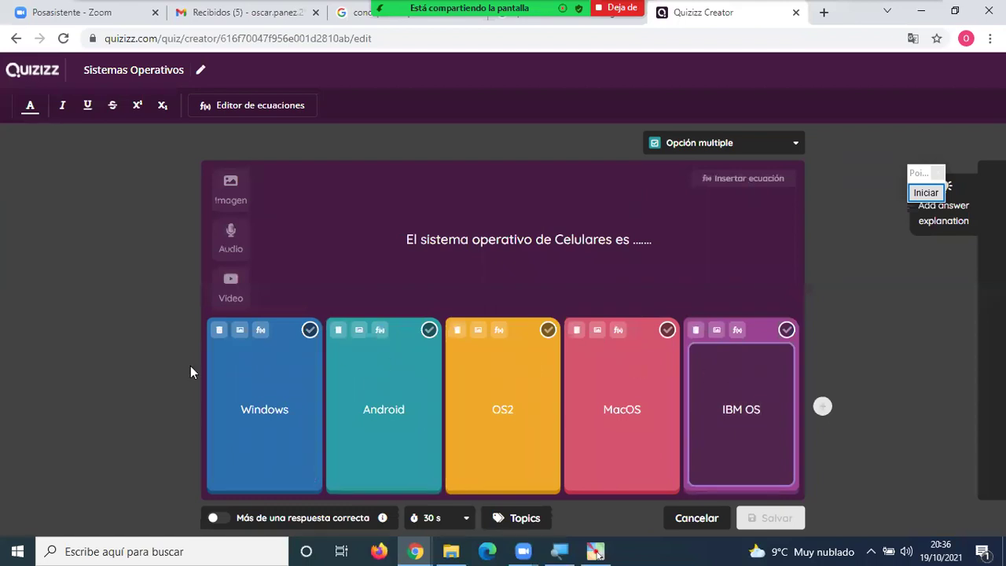
{"action": "left_click", "coordinate": [146, 387]}
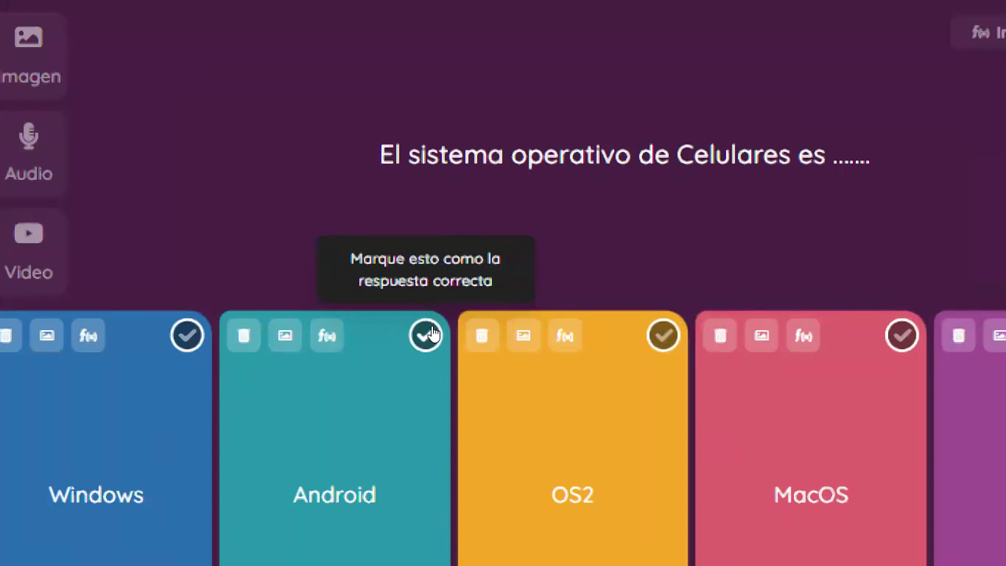
Mark the Android answer card as the correct option.
{"action": "left_click", "coordinate": [430, 334]}
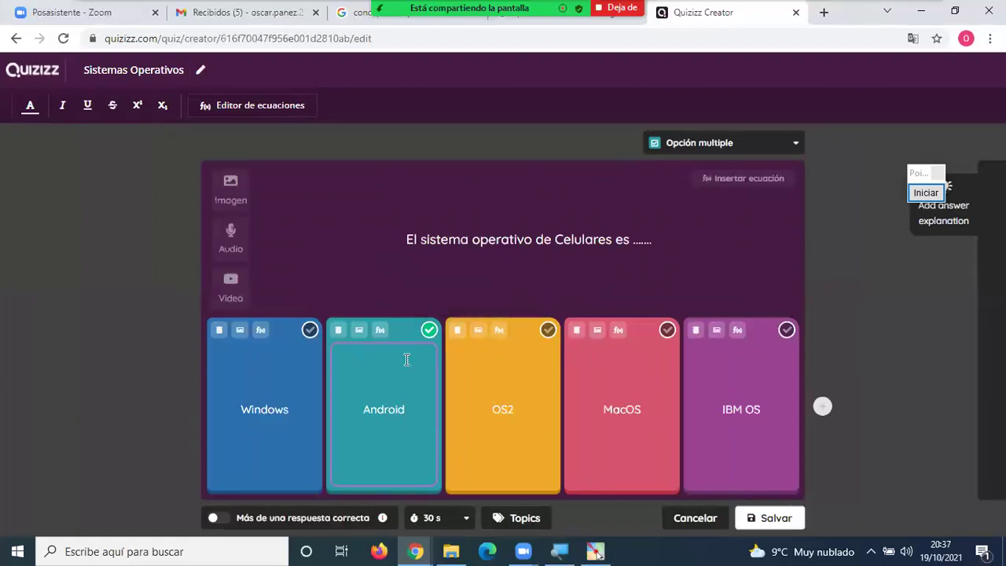
{"action": "left_click_drag", "start_coordinate": [359, 418], "coordinate": [406, 410]}
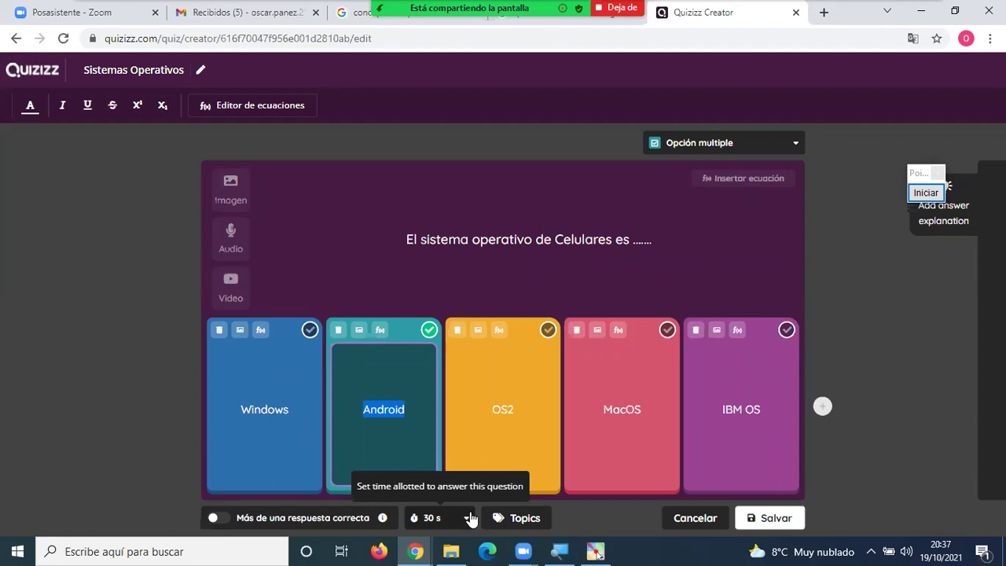
{"action": "left_click", "coordinate": [160, 424]}
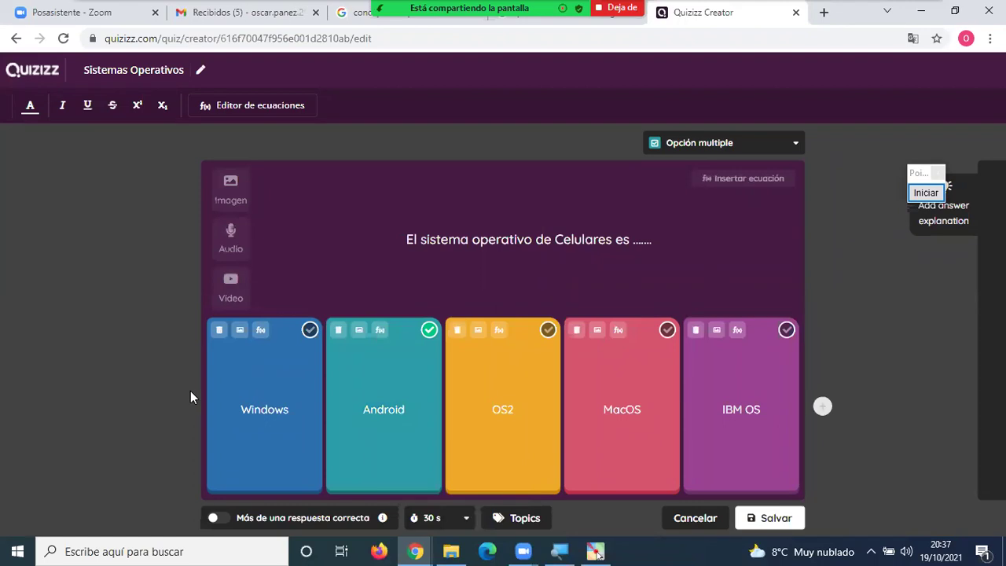
{"action": "left_click", "coordinate": [228, 231]}
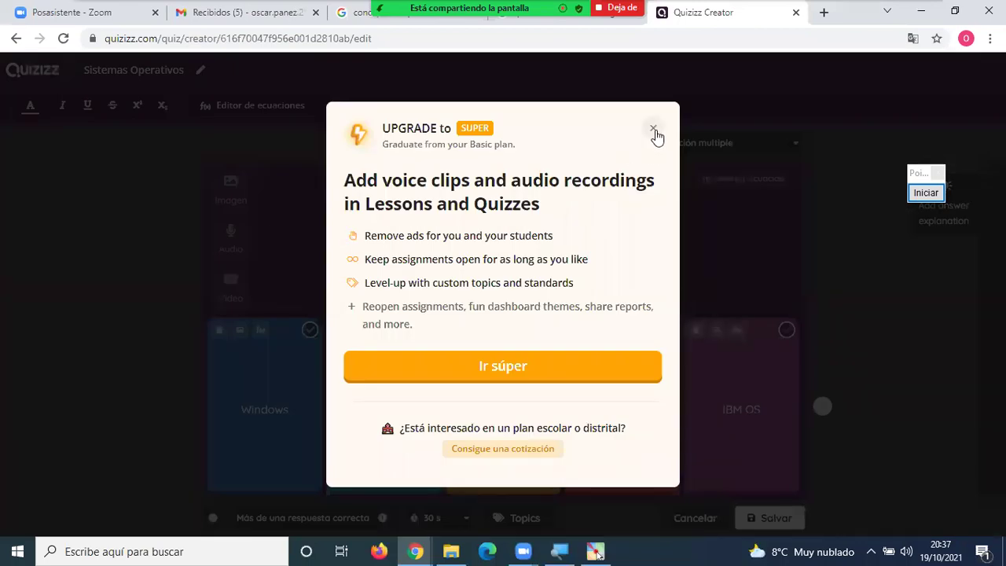
{"action": "left_click", "coordinate": [653, 129]}
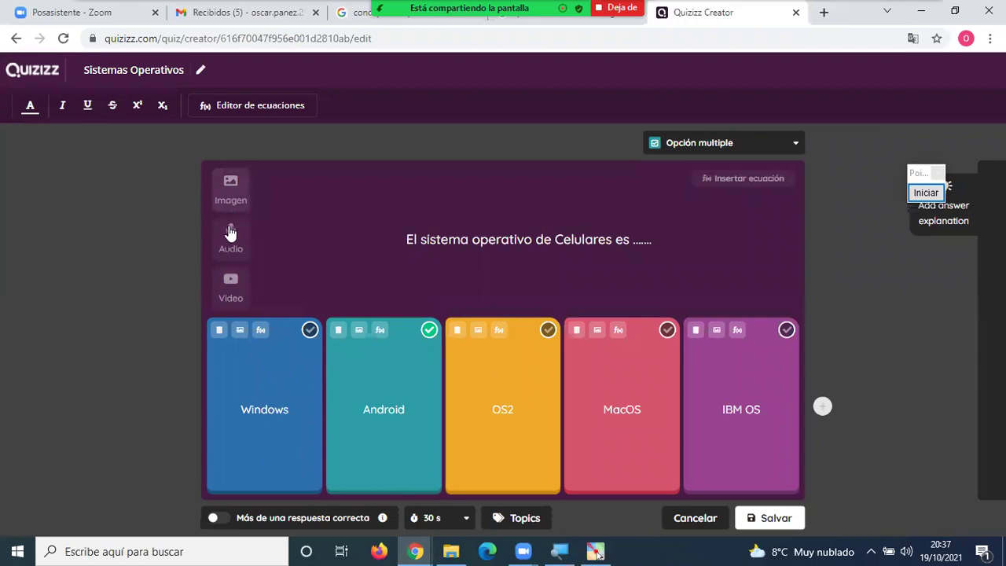
{"action": "left_click", "coordinate": [230, 279]}
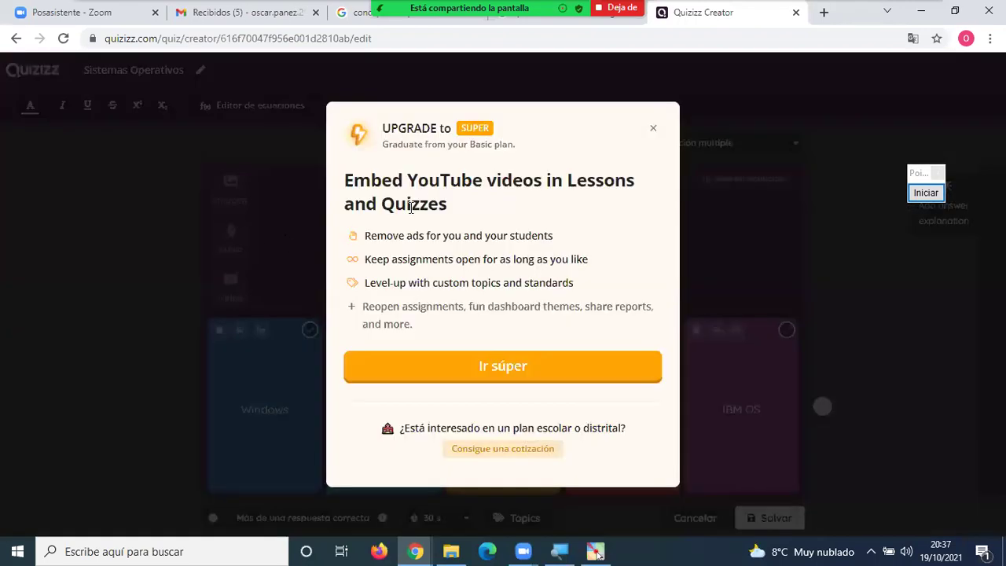
{"action": "left_click", "coordinate": [653, 129]}
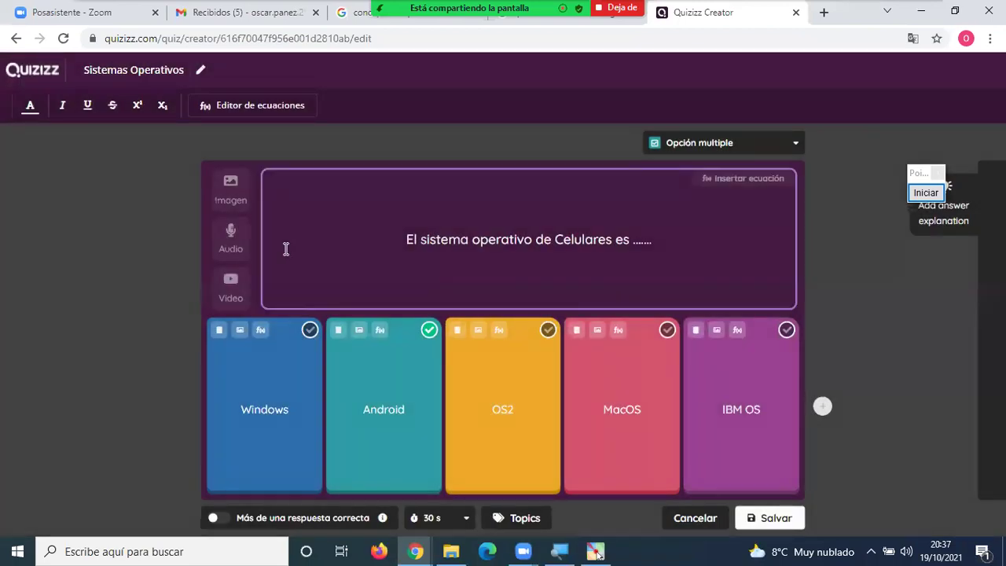
{"action": "left_click", "coordinate": [241, 248]}
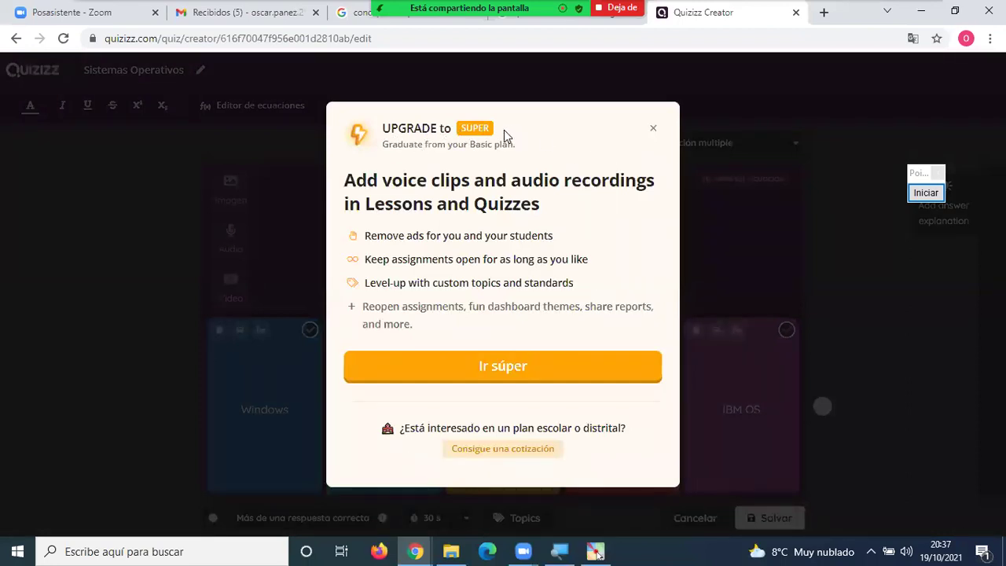
{"action": "left_click", "coordinate": [652, 129]}
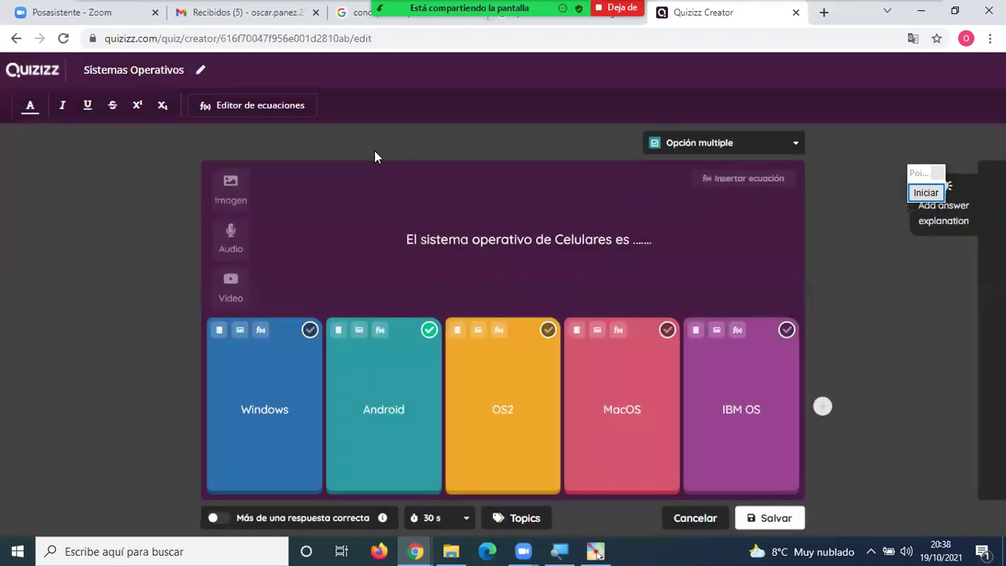
{"action": "left_click", "coordinate": [227, 293]}
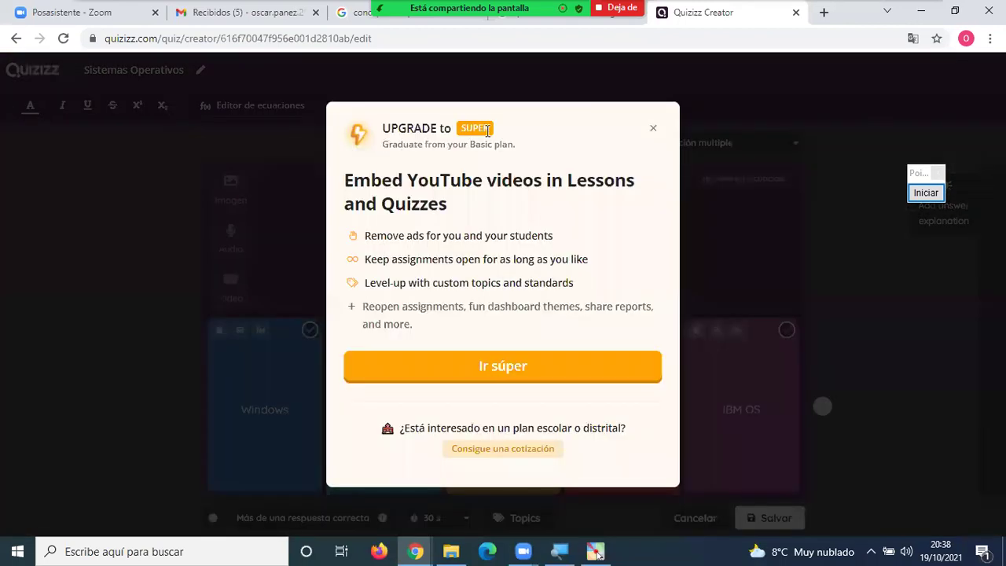
{"action": "left_click", "coordinate": [653, 129]}
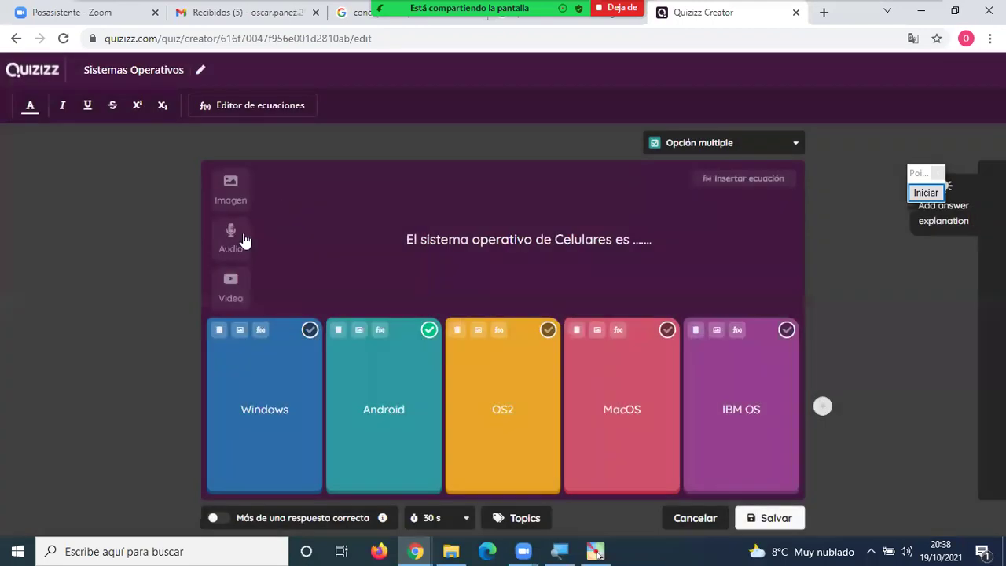
Search images for 'CELULAR' and insert the Nokia smartphone picture into the question.
{"action": "left_click", "coordinate": [238, 195]}
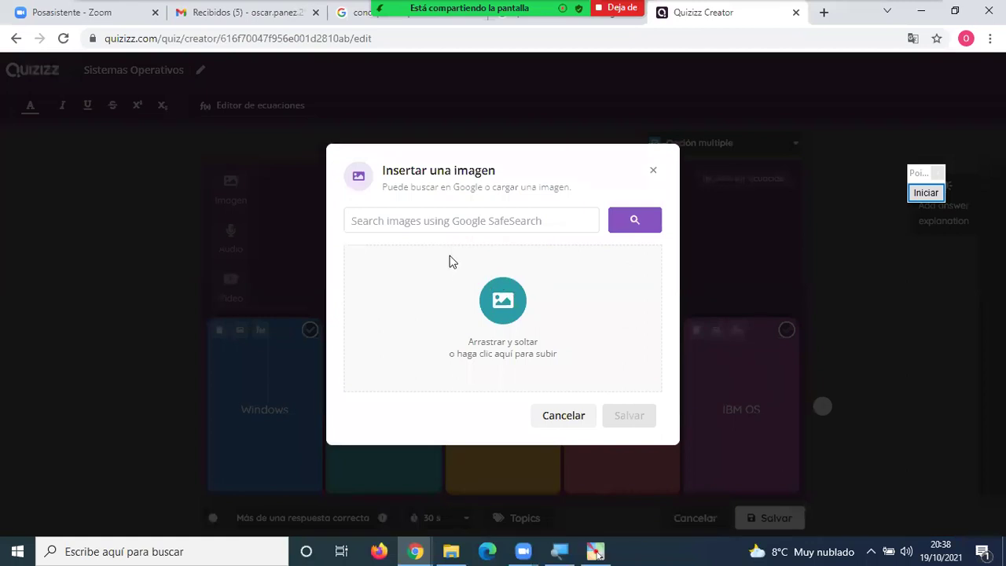
{"action": "left_click", "coordinate": [654, 172]}
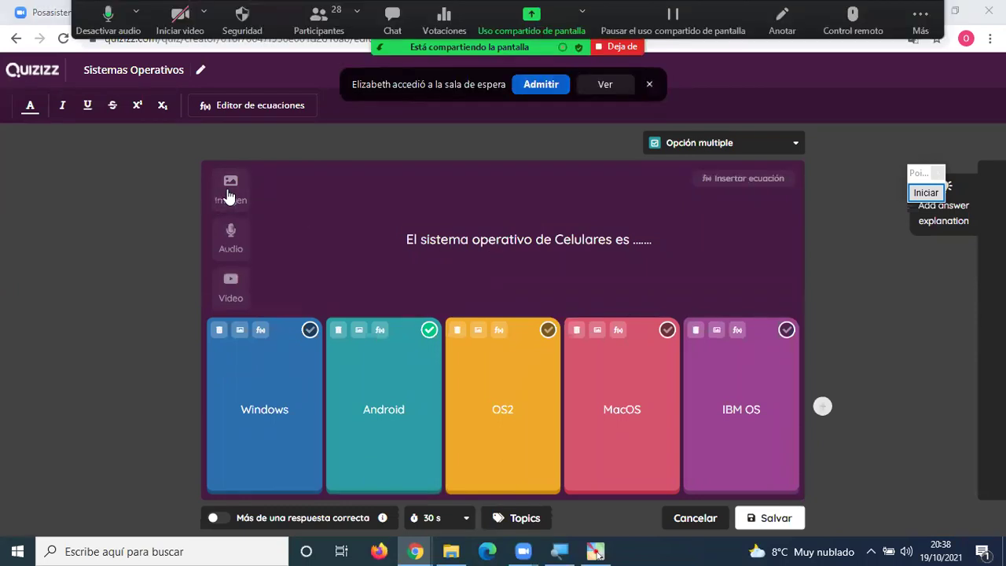
{"action": "left_click", "coordinate": [239, 195]}
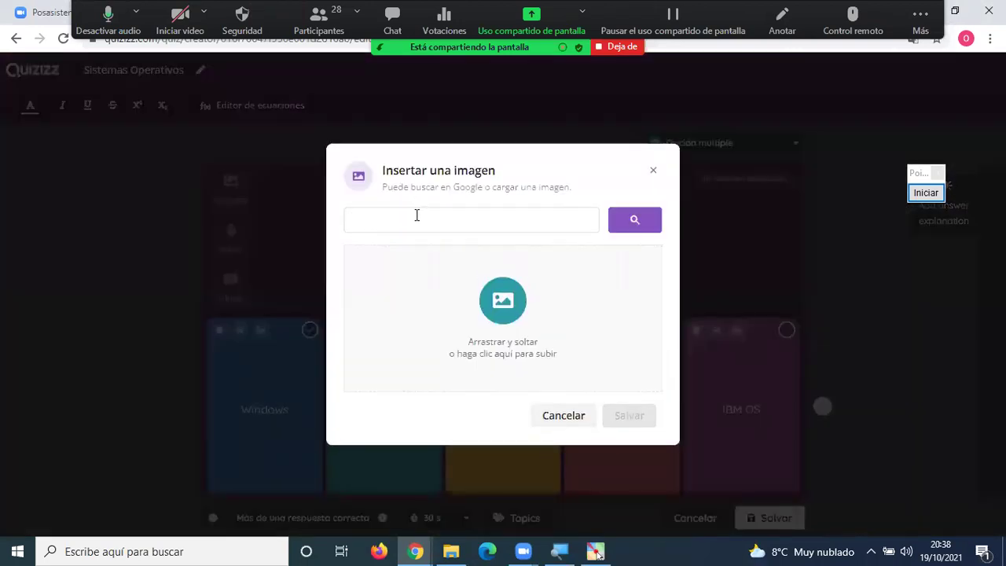
{"action": "type", "text": "CELULAR"}
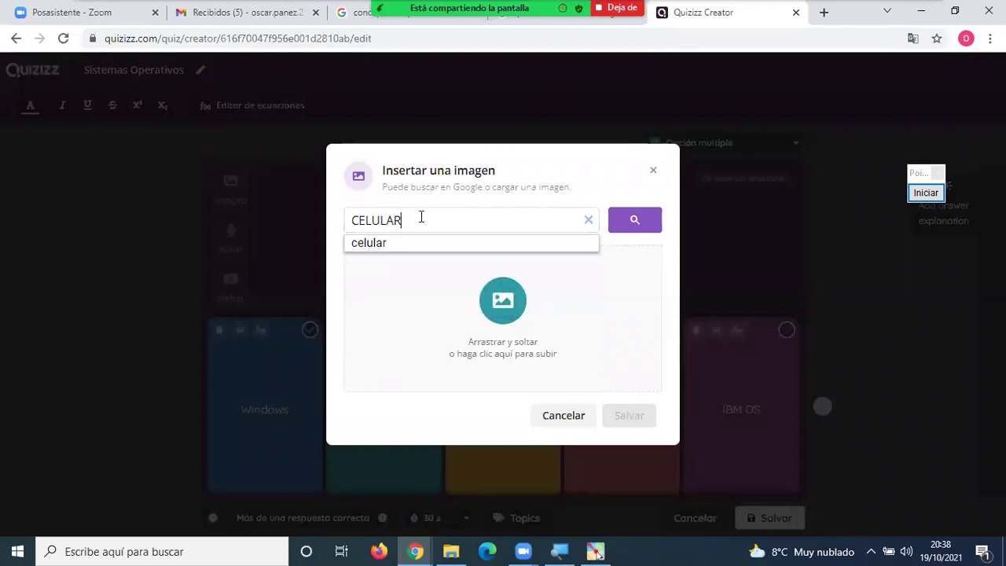
{"action": "left_click", "coordinate": [648, 225]}
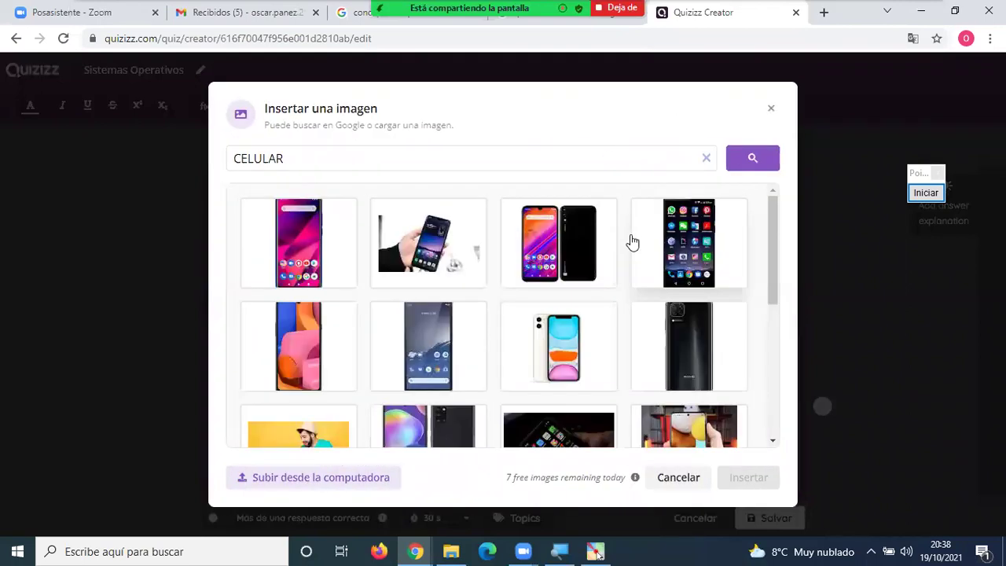
{"action": "left_click", "coordinate": [424, 349]}
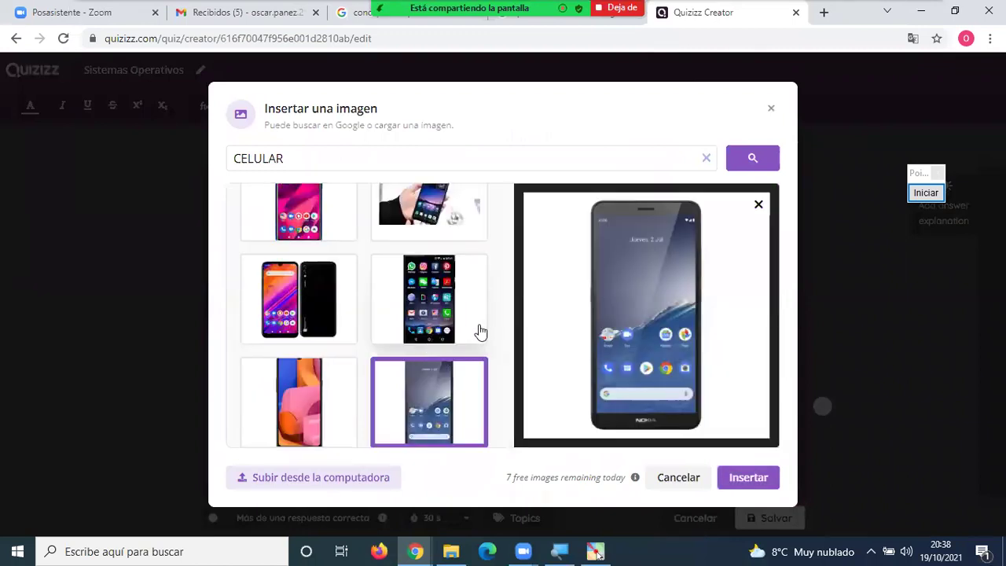
{"action": "left_click", "coordinate": [431, 310]}
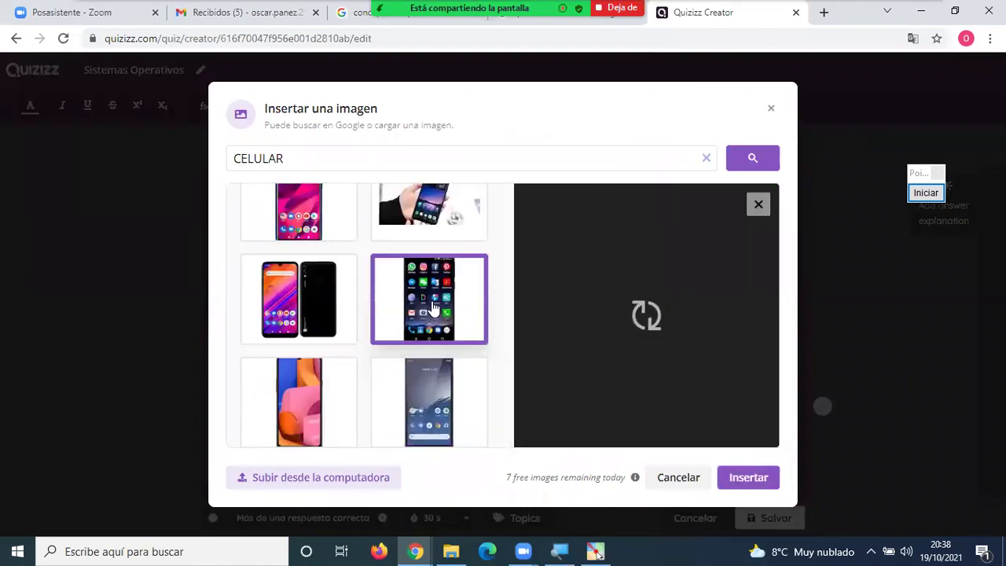
{"action": "left_click", "coordinate": [751, 478]}
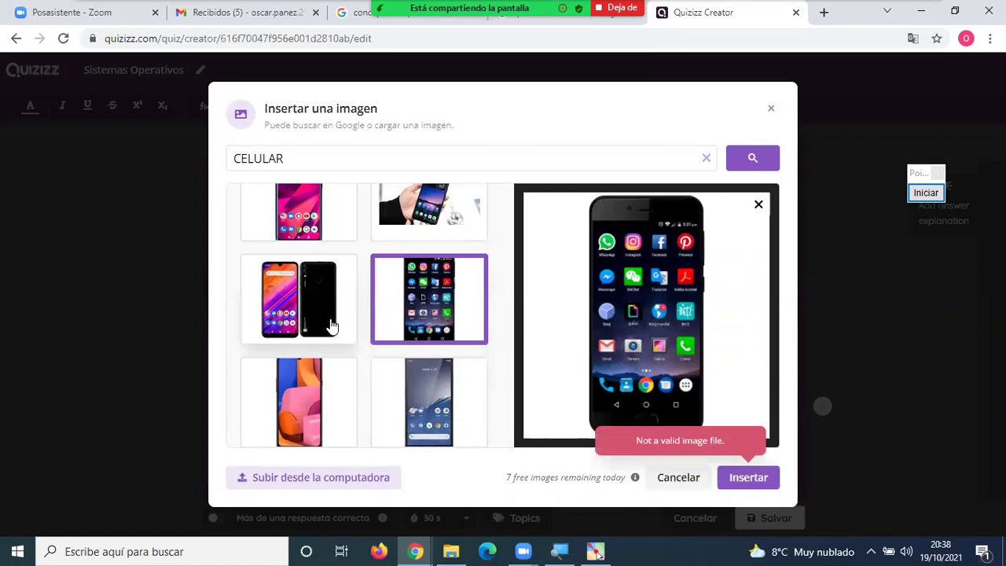
{"action": "left_click", "coordinate": [469, 433]}
{"action": "left_click", "coordinate": [745, 477]}
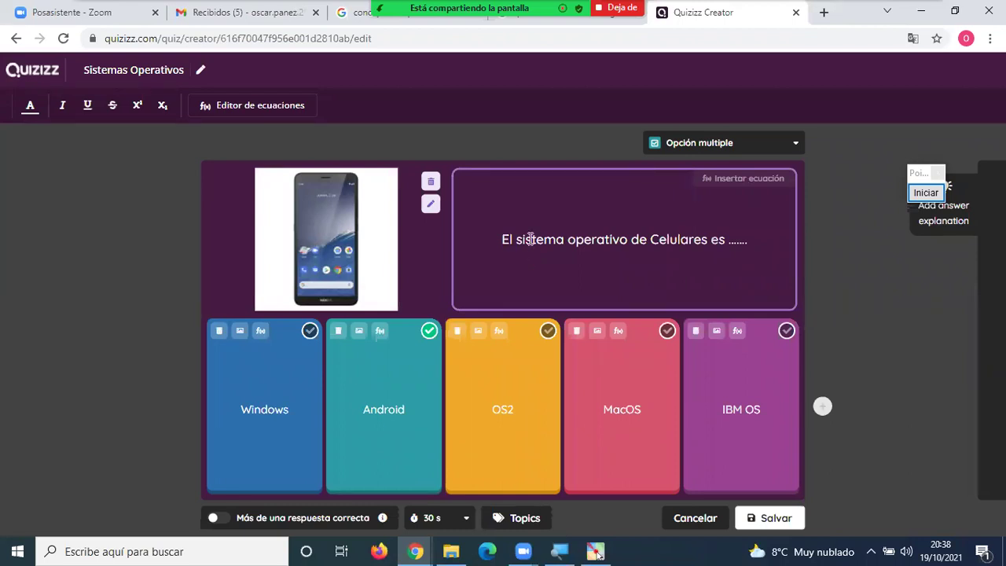
Replace the question text with '¿Cuál es el Sistema Operativo para celulares?'.
{"action": "left_click_drag", "start_coordinate": [503, 239], "coordinate": [747, 240]}
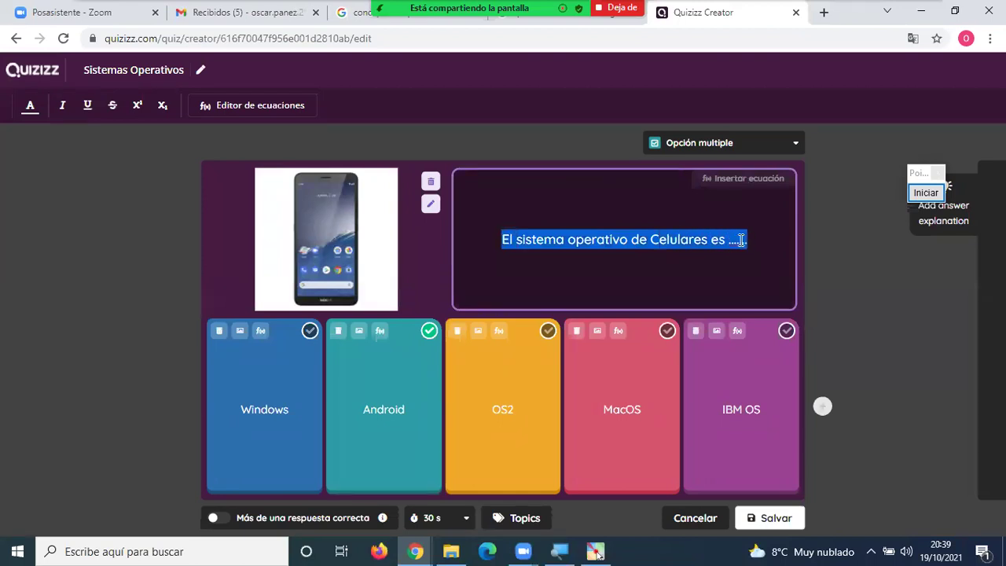
{"action": "type", "text": "¿c"}
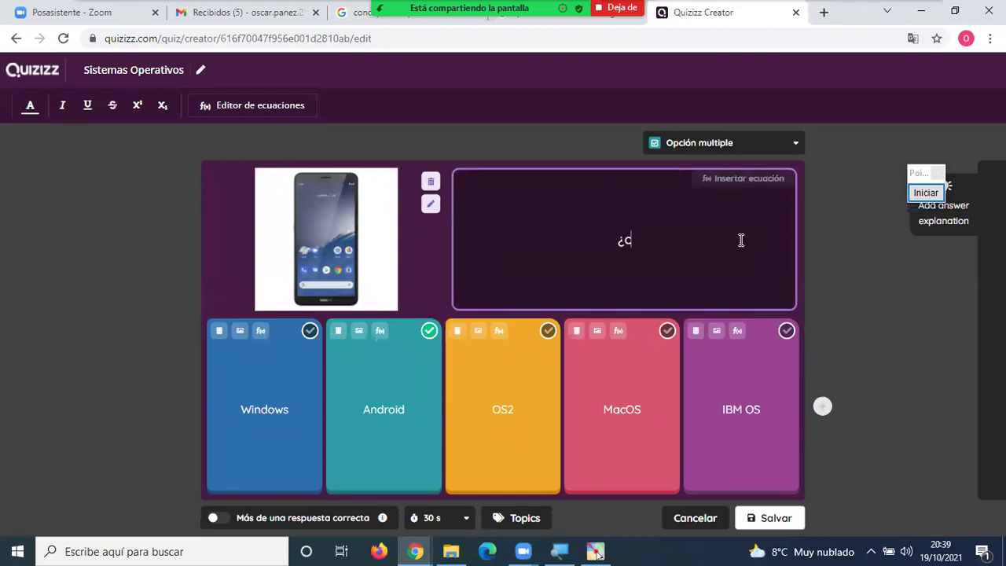
{"action": "key", "text": "BackSpace"}
{"action": "type", "text": "Cu"}
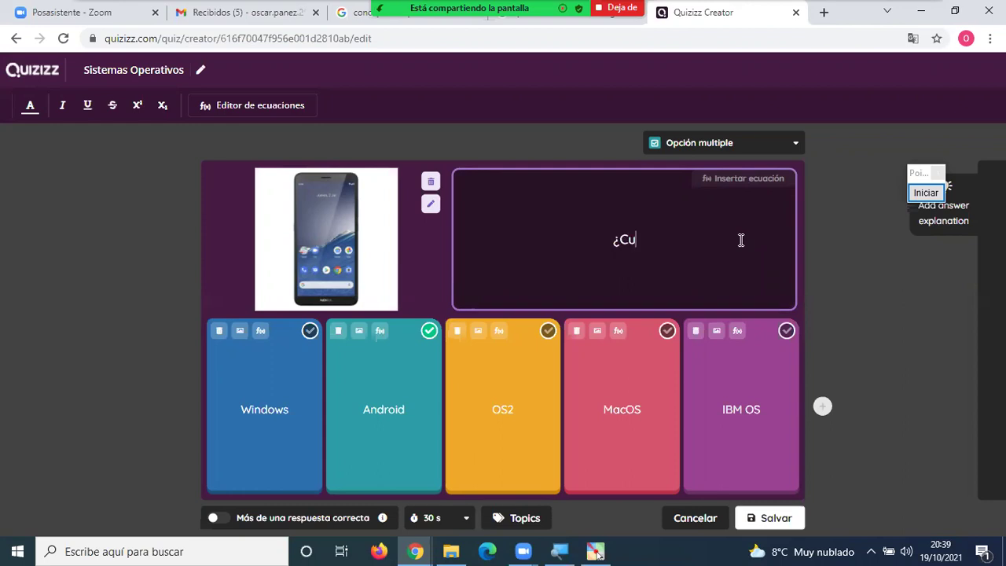
{"action": "type", "text": "ál"}
{"action": "key", "text": "BackSpace"}
{"action": "key", "text": "BackSpace"}
{"action": "type", "text": "ál es ek"}
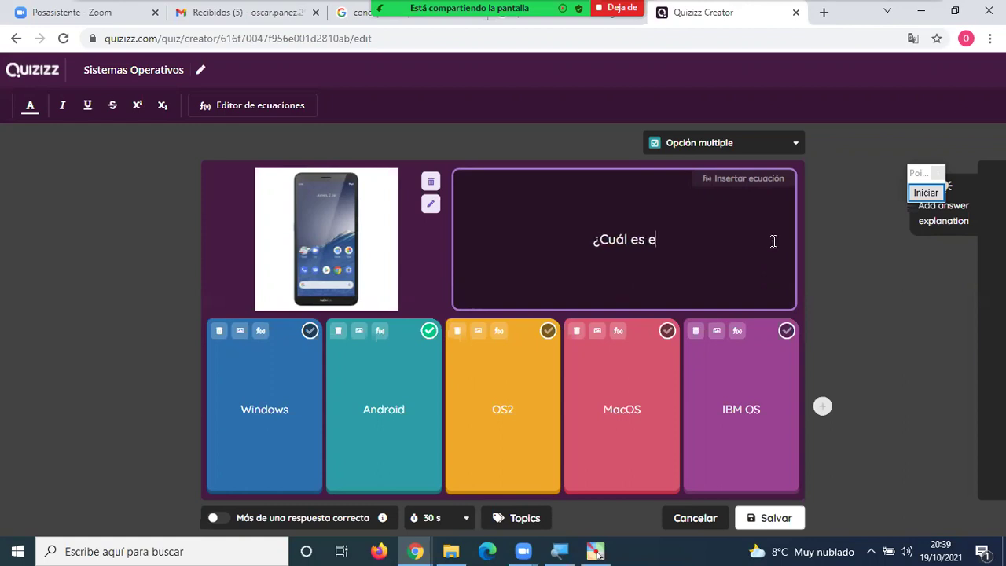
{"action": "key", "text": "BackSpace"}
{"action": "key", "text": "BackSpace"}
{"action": "type", "text": "l "}
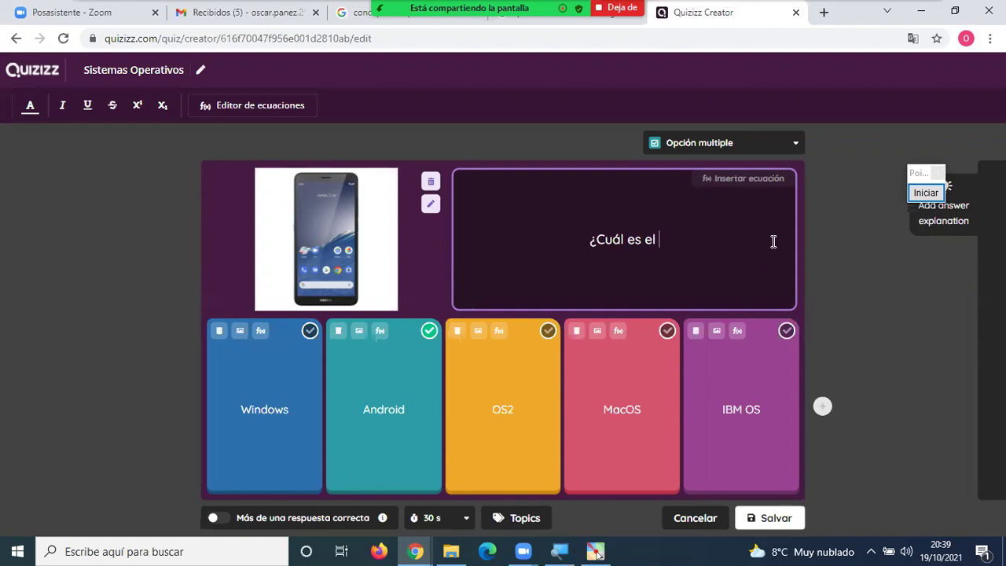
{"action": "type", "text": "Siste"}
{"action": "type", "text": "ma "}
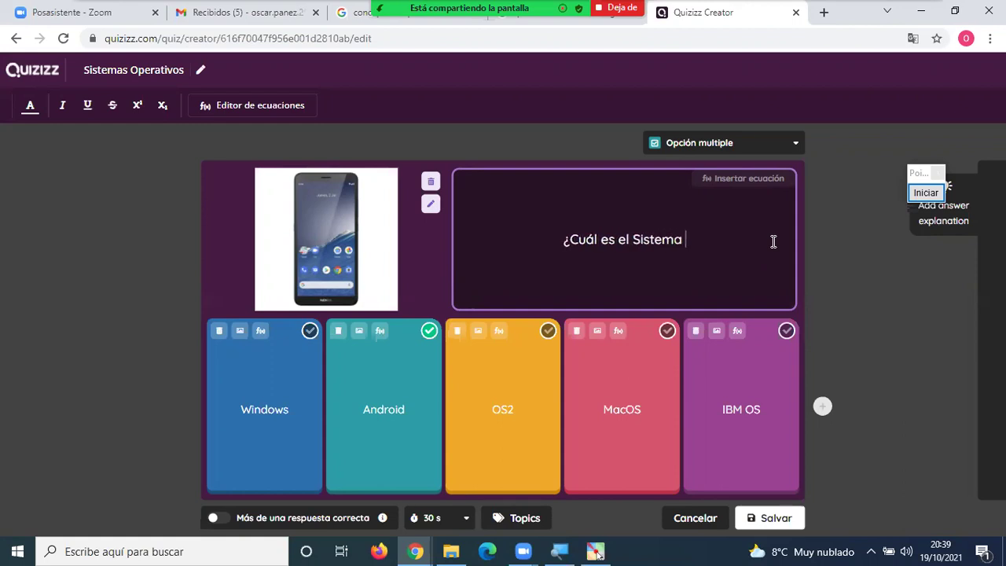
{"action": "type", "text": "Operativos"}
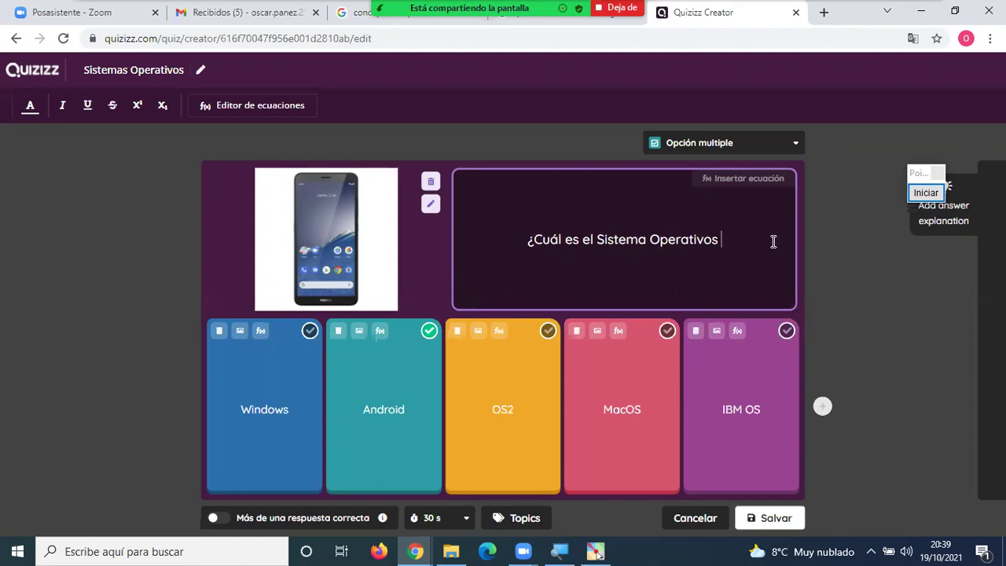
{"action": "key", "text": "BackSpace"}
{"action": "type", "text": "de"}
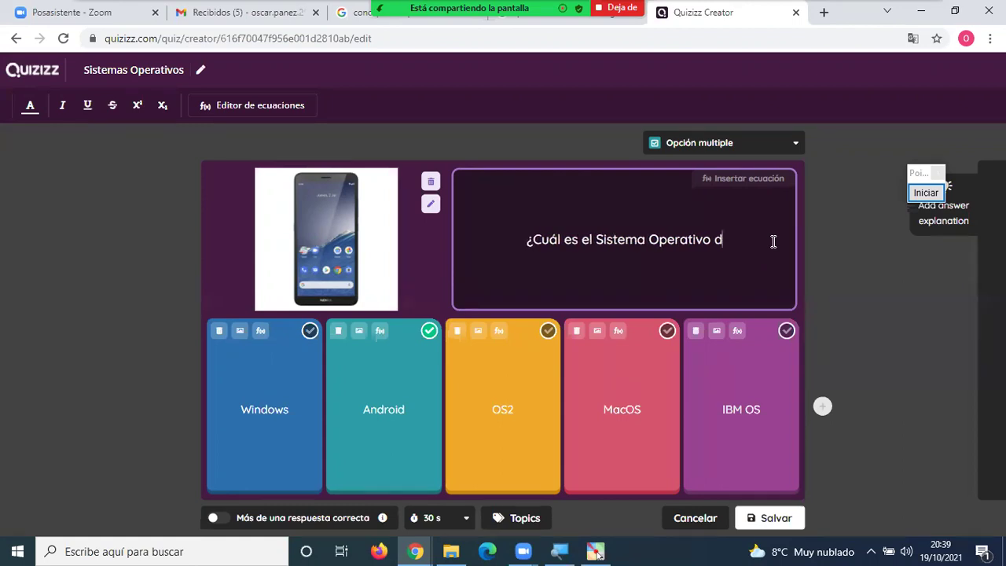
{"action": "key", "text": "BackSpace"}
{"action": "key", "text": "BackSpace"}
{"action": "type", "text": "para cel"}
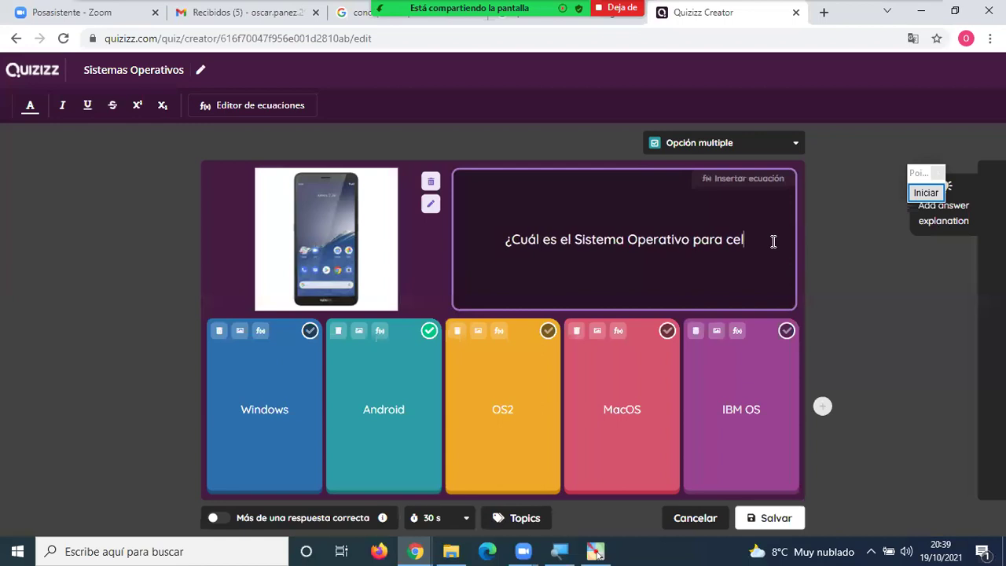
{"action": "type", "text": "ulares?"}
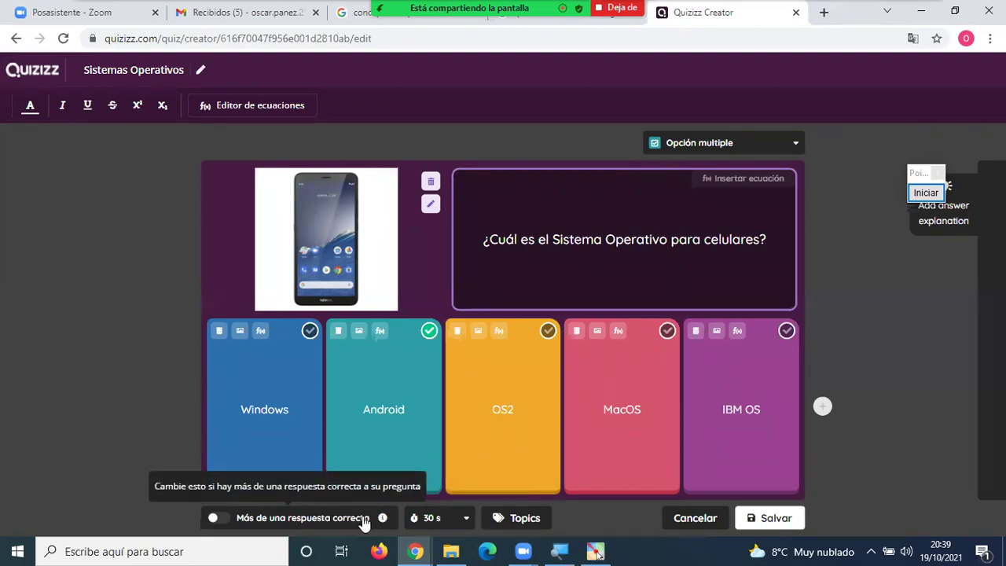
{"action": "left_click", "coordinate": [465, 522]}
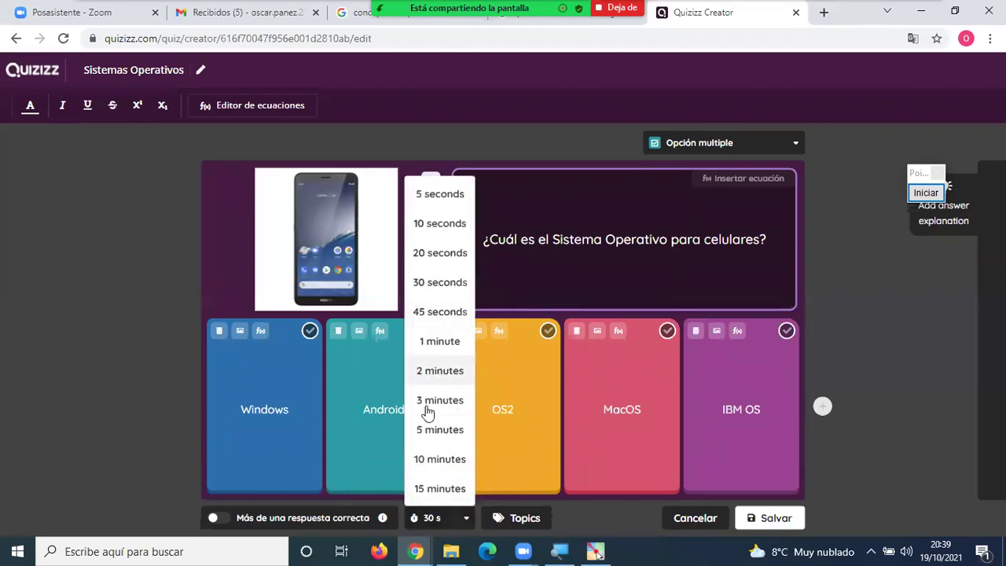
{"action": "left_click", "coordinate": [137, 409]}
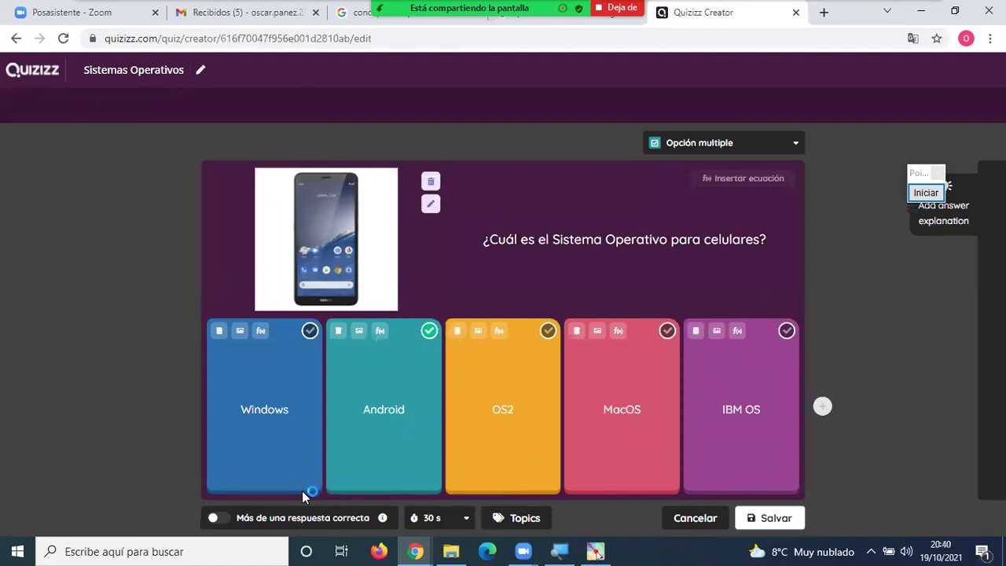
{"action": "left_click", "coordinate": [466, 518]}
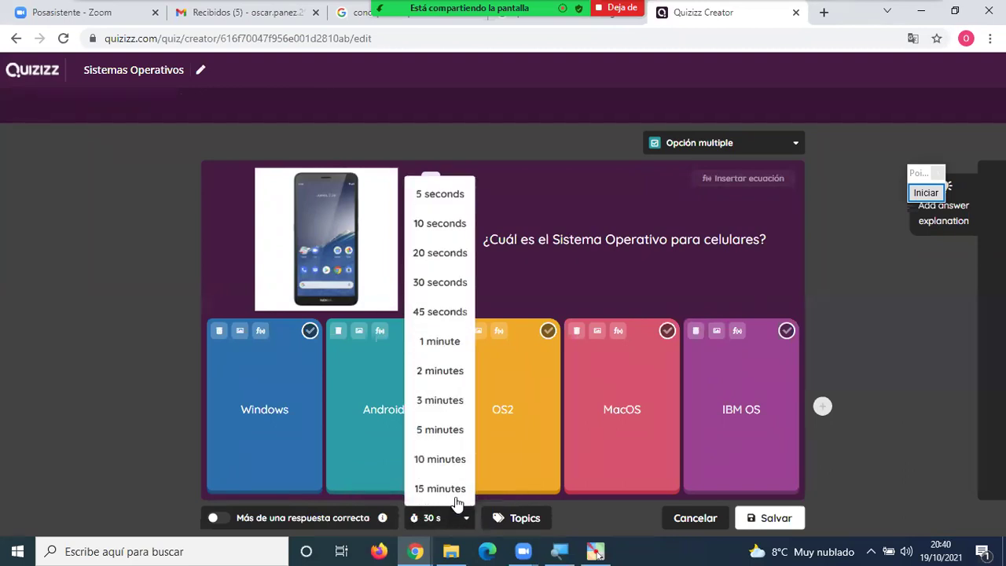
{"action": "left_click", "coordinate": [436, 315]}
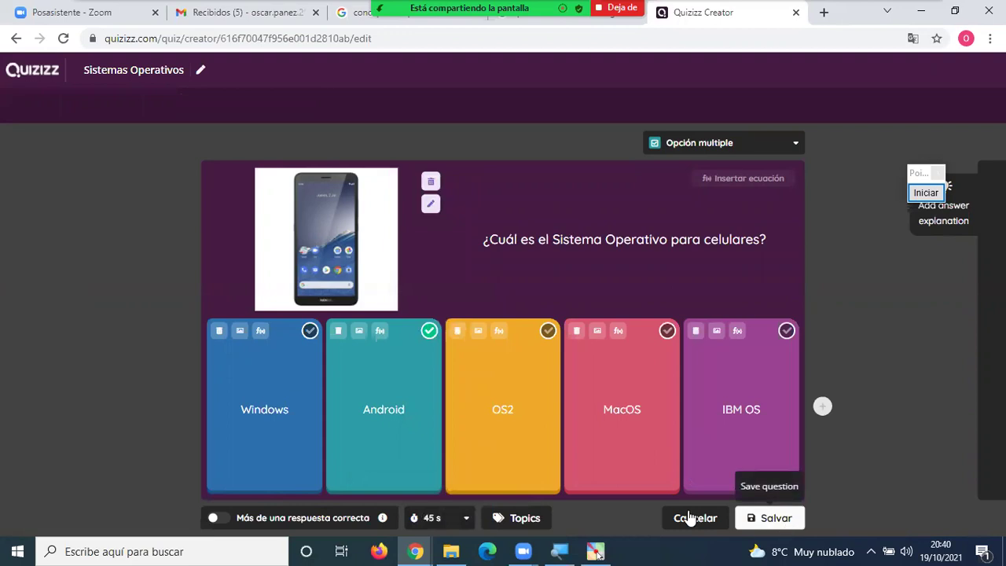
{"action": "left_click", "coordinate": [465, 518]}
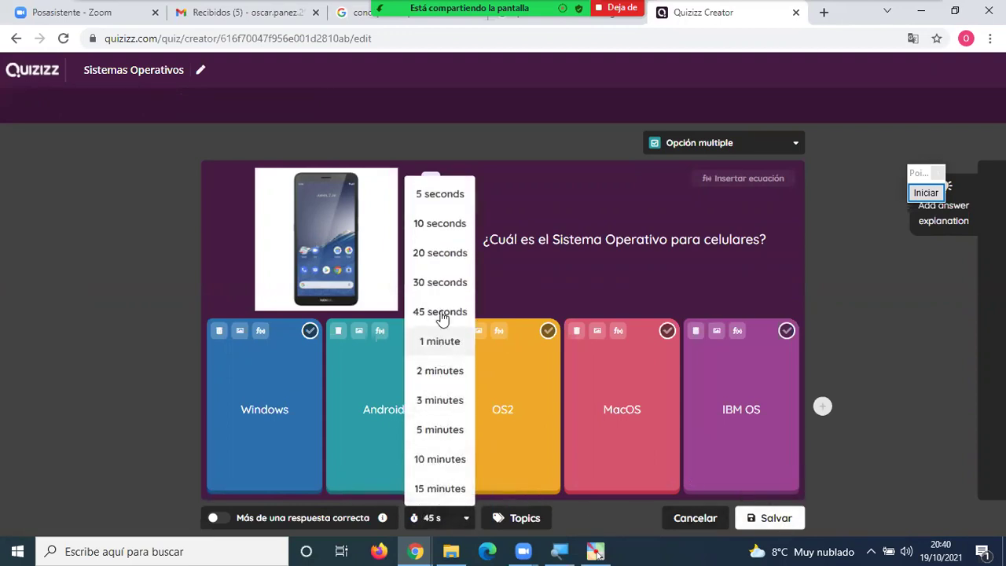
{"action": "left_click", "coordinate": [448, 282]}
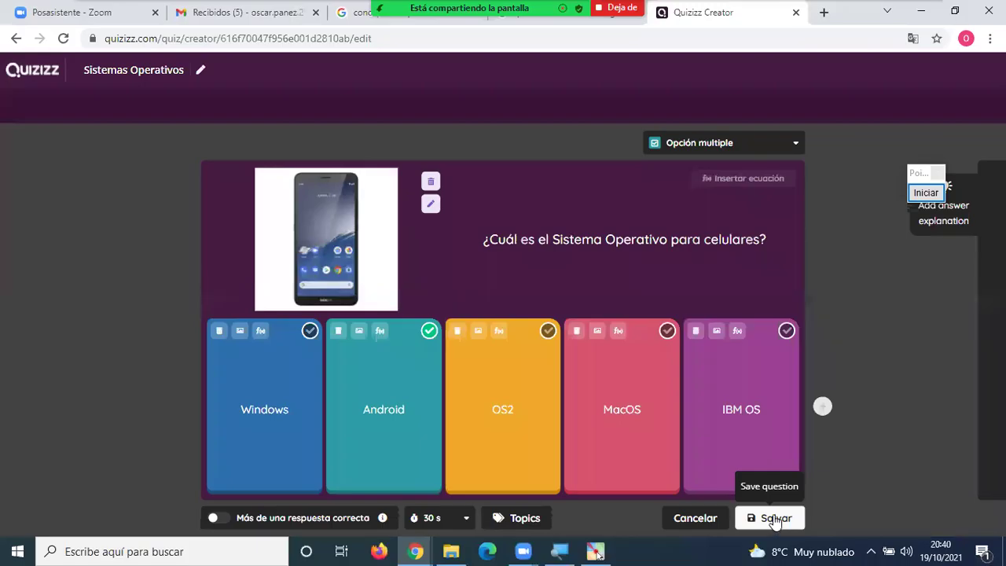
Save the phone question and confirm it is listed as Question 1 with Android correct.
{"action": "left_click", "coordinate": [775, 518]}
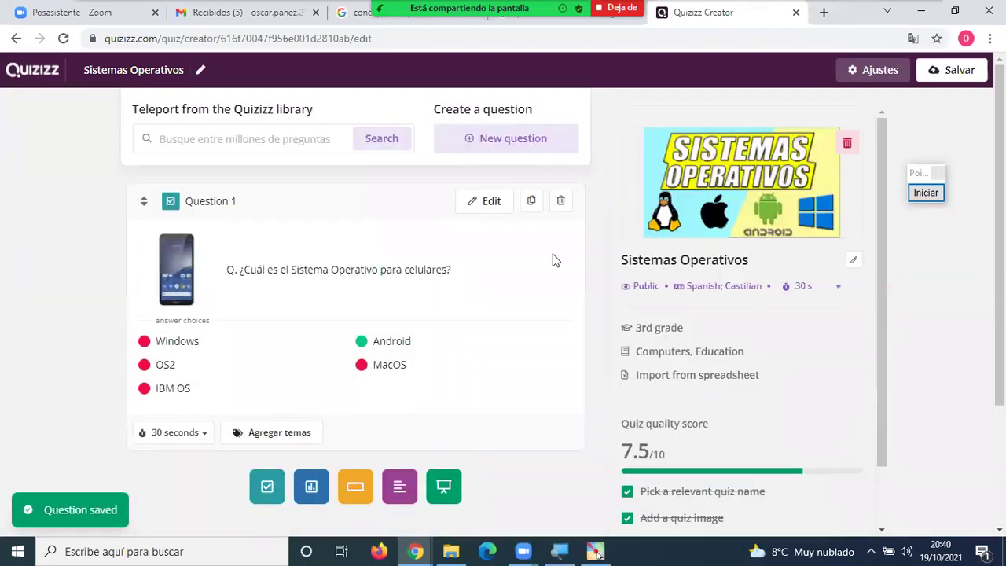
{"action": "scroll", "coordinate": [291, 275], "scroll_direction": "down", "scroll_amount": 1}
{"action": "scroll", "coordinate": [260, 247], "scroll_direction": "up", "scroll_amount": 1}
{"action": "left_click_drag", "start_coordinate": [236, 202], "coordinate": [184, 202]}
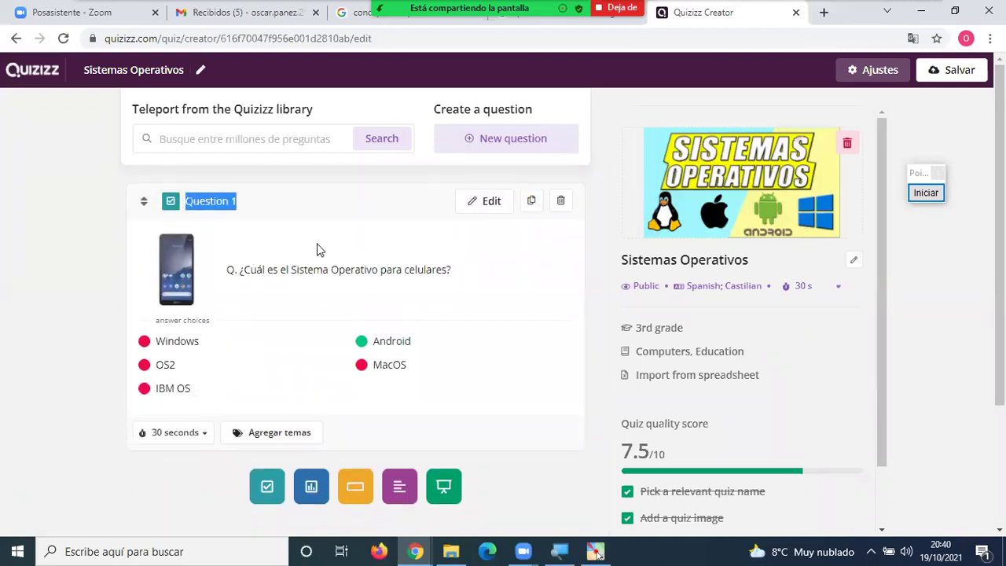
{"action": "left_click", "coordinate": [599, 271]}
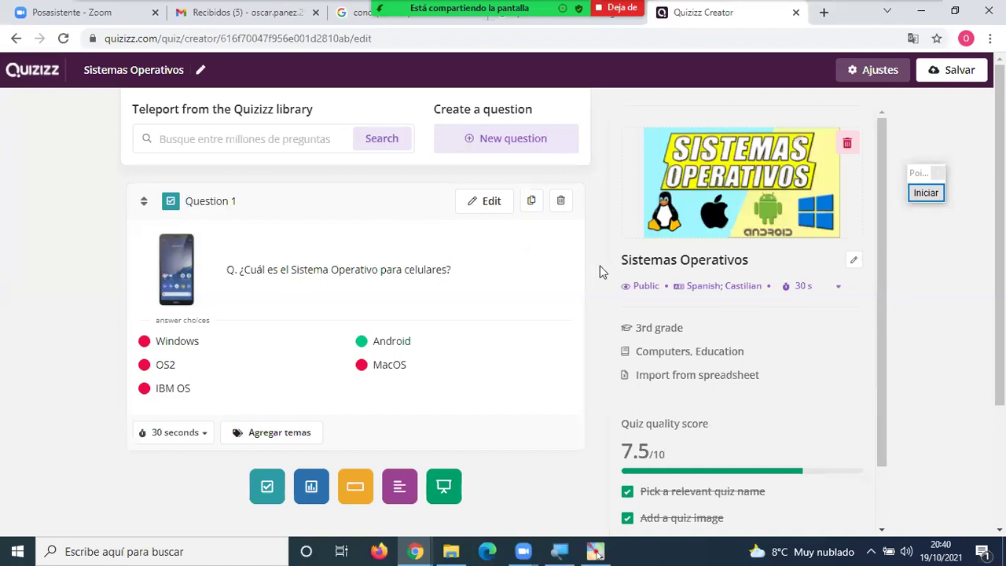
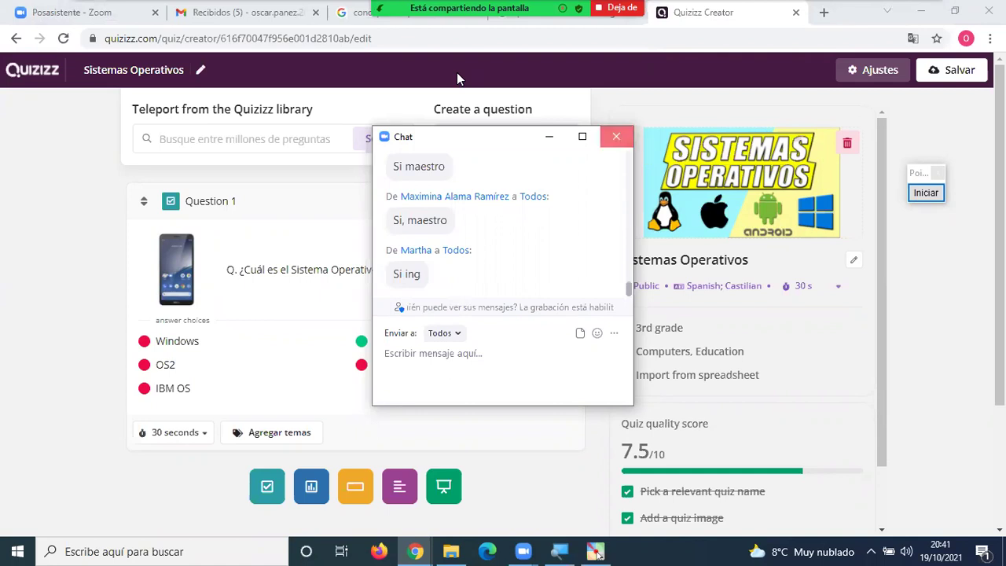
Close the Zoom chat window that covers the Sistemas Operativos quiz page.
{"action": "left_click", "coordinate": [616, 136]}
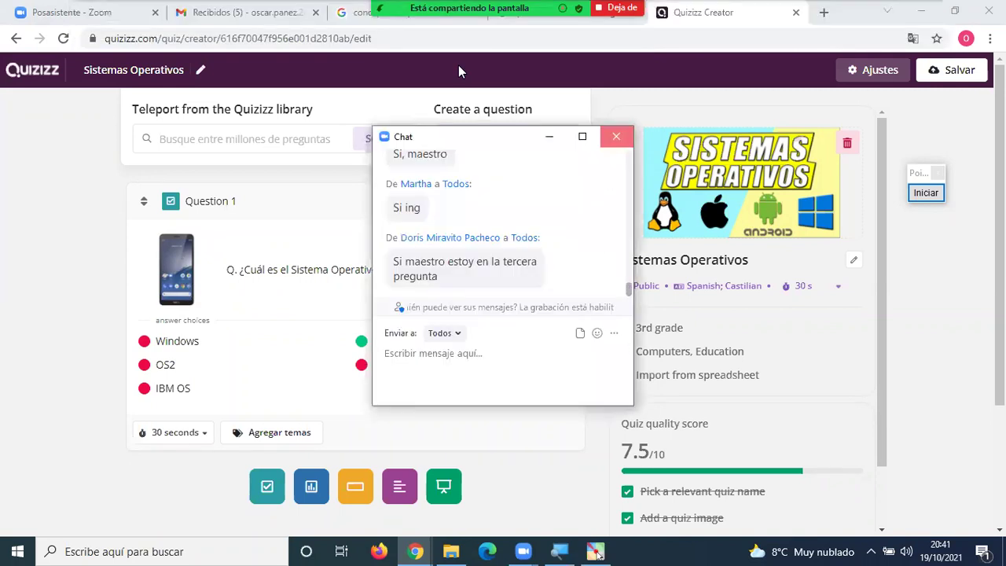
{"action": "left_click", "coordinate": [616, 137]}
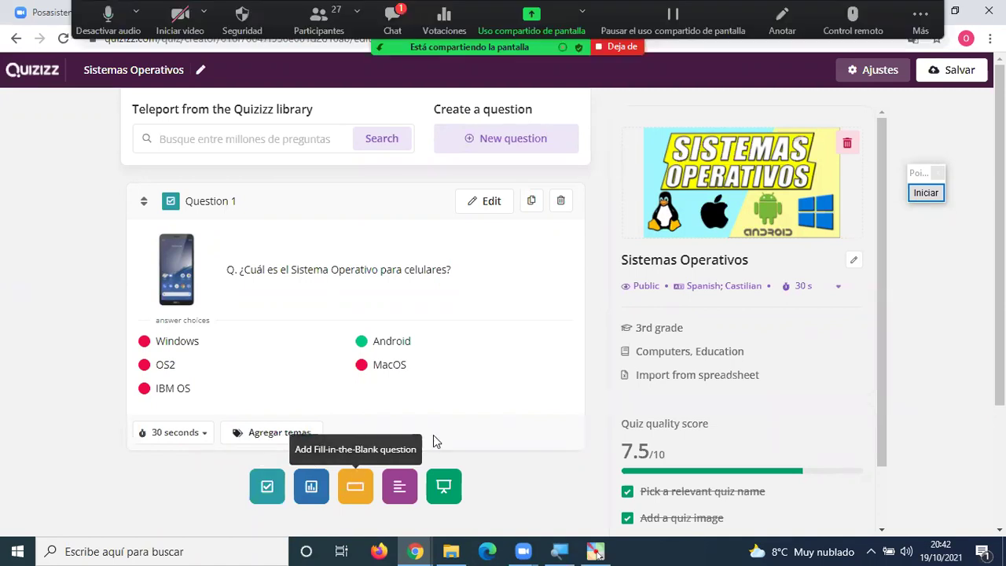
Add a new Fill-in-the-Blank question below Question 1.
{"action": "scroll", "coordinate": [504, 400], "scroll_direction": "down", "scroll_amount": 2}
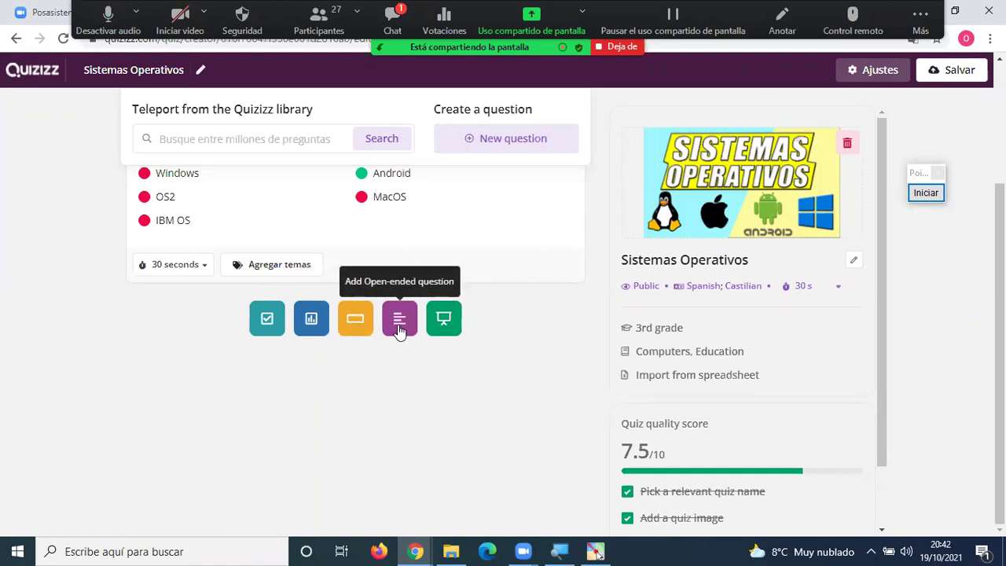
{"action": "left_click", "coordinate": [355, 320]}
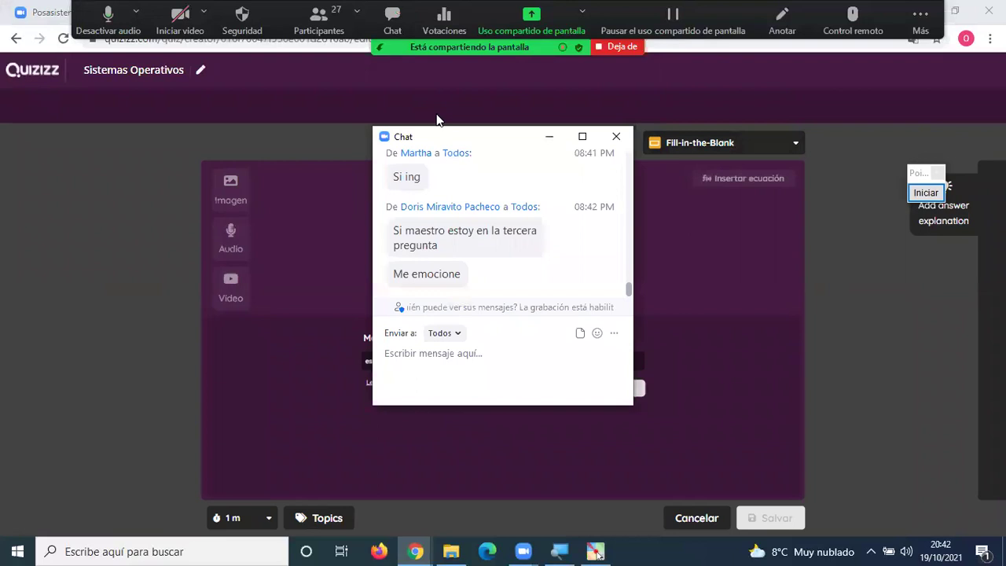
Close the Zoom chat, then enter placeholder question 'xx' with answer 'xxx'.
{"action": "left_click", "coordinate": [616, 136]}
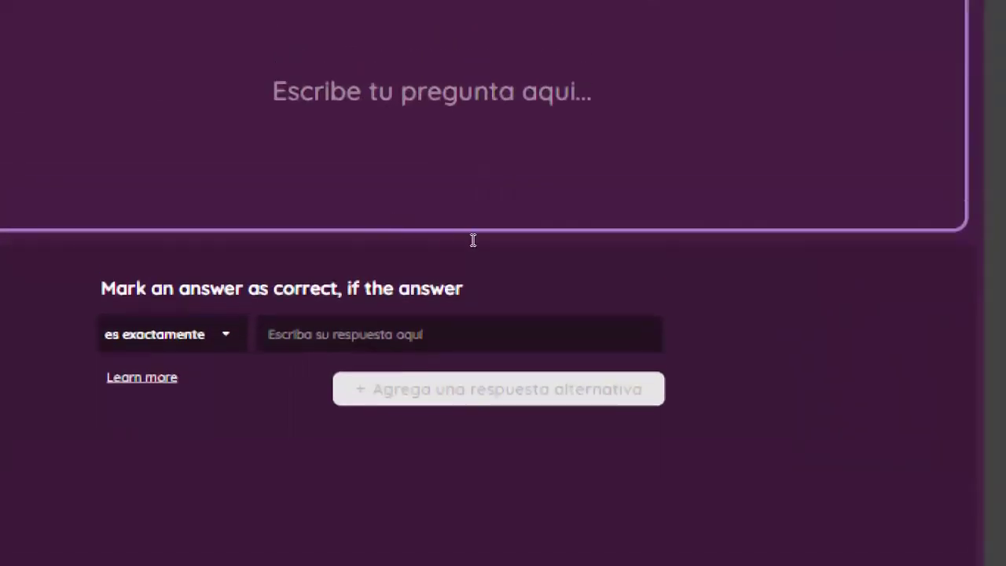
{"action": "left_click", "coordinate": [471, 204]}
{"action": "type", "text": "xx"}
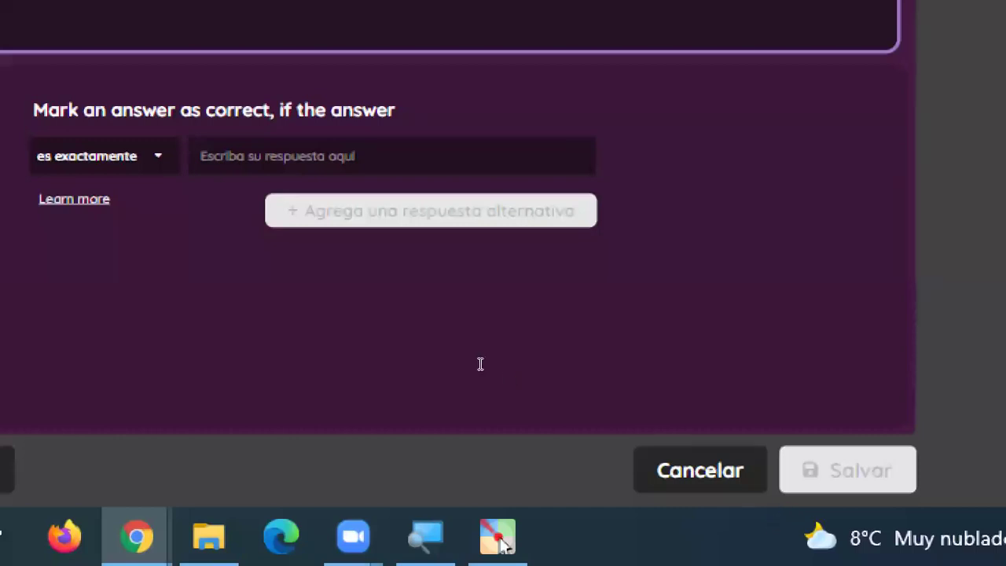
{"action": "key", "text": "Tab"}
{"action": "type", "text": "xxx"}
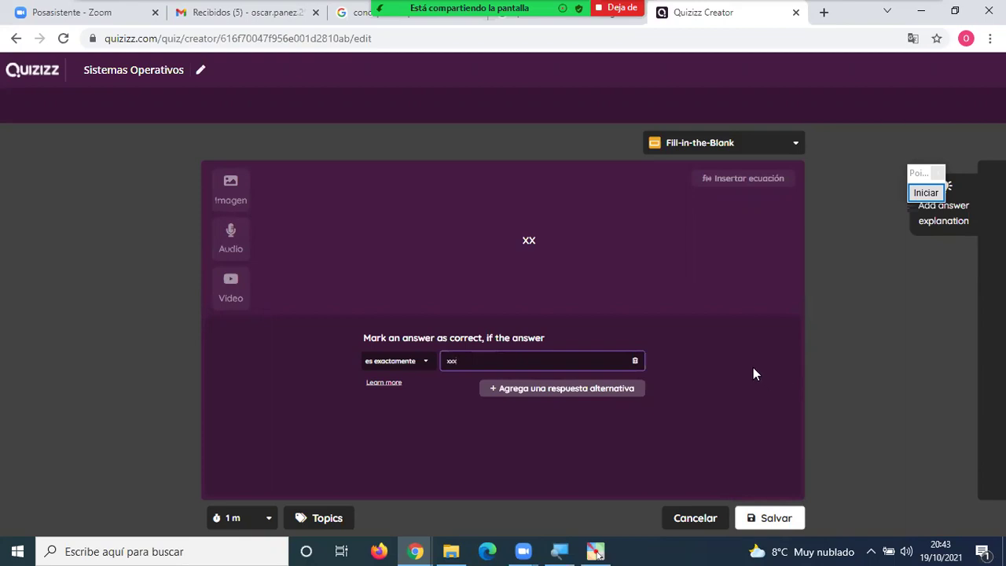
Replace the placeholder question text with 'El sistema de apple es'.
{"action": "left_click_drag", "start_coordinate": [574, 246], "coordinate": [484, 246]}
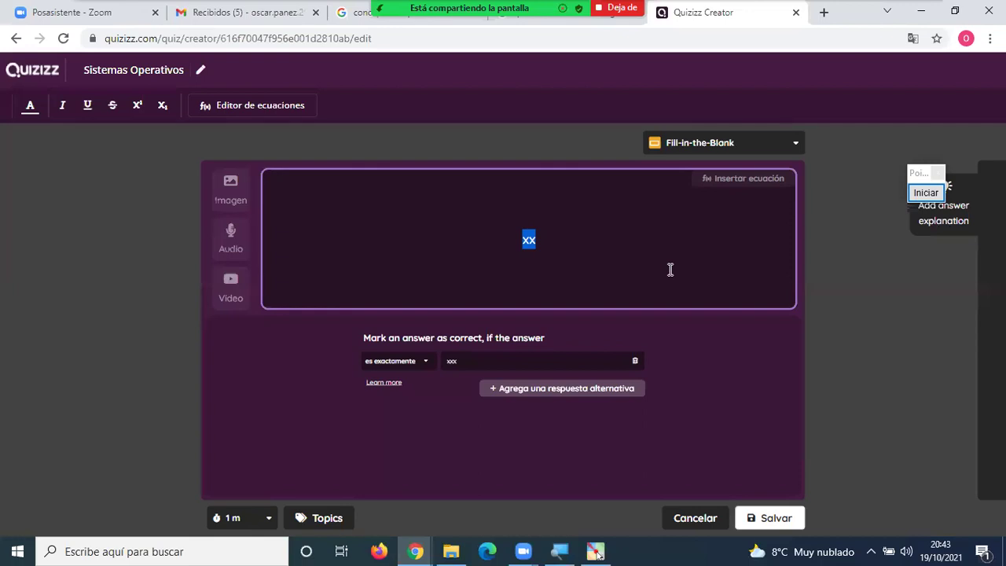
{"action": "type", "text": "El sistema"}
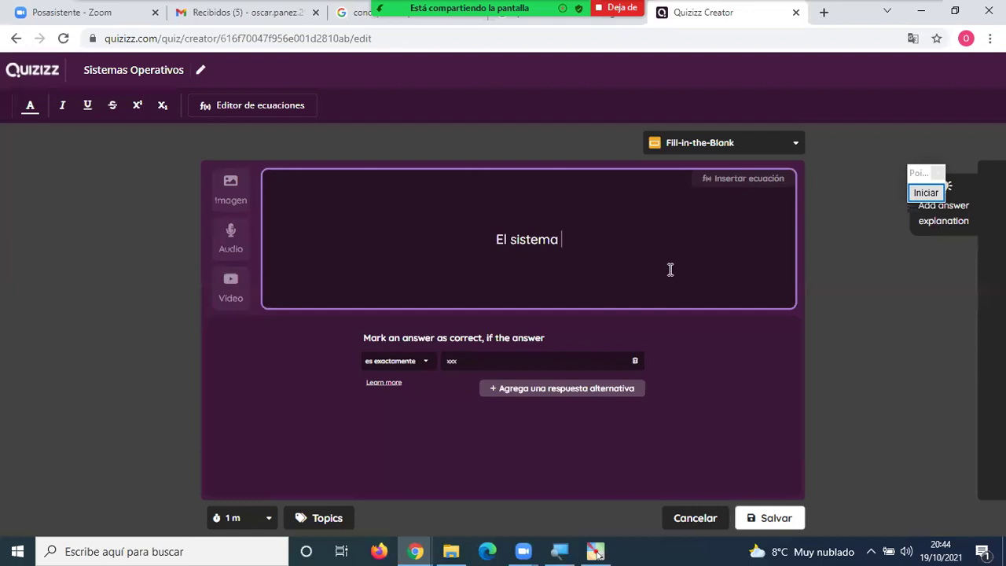
{"action": "type", "text": "de apple"}
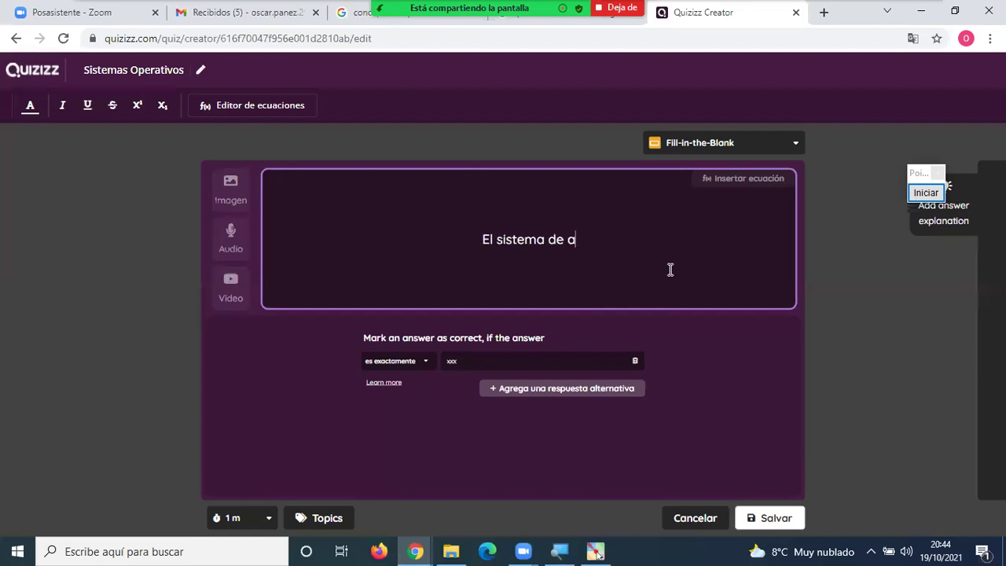
{"action": "type", "text": " es"}
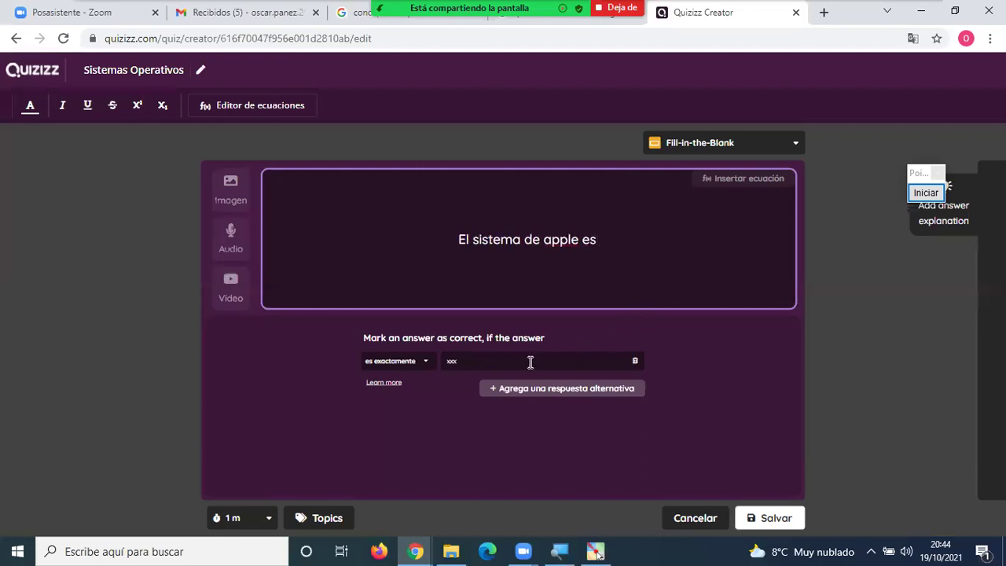
Change the correct answer from 'xxx' to 'Mac OS'.
{"action": "left_click", "coordinate": [497, 360]}
{"action": "double_click", "coordinate": [450, 360]}
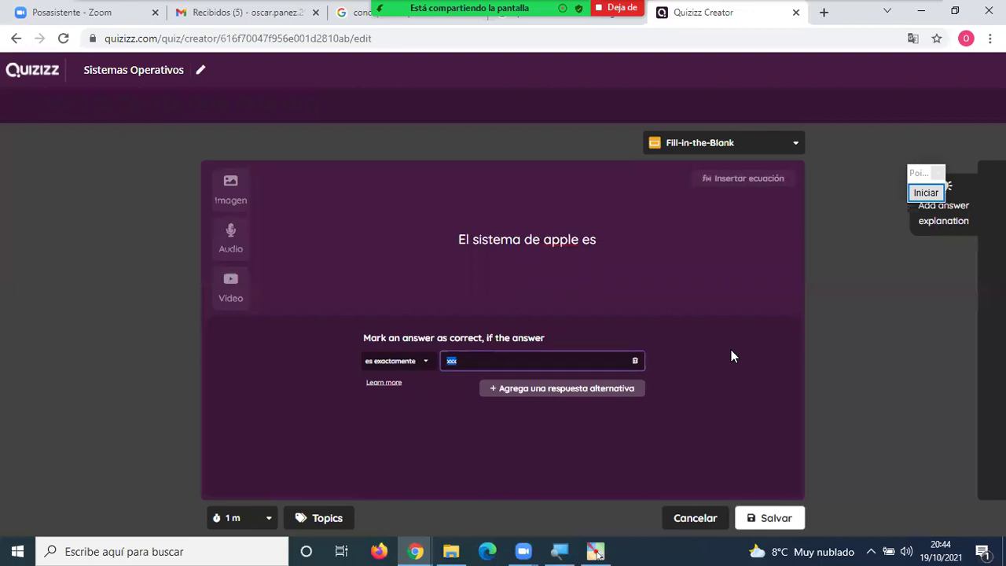
{"action": "type", "text": "Mac OS"}
Keep 'es exactamente' matching and insert 'operativo' to read 'El sistema operativo de apple es'.
{"action": "left_click", "coordinate": [425, 365]}
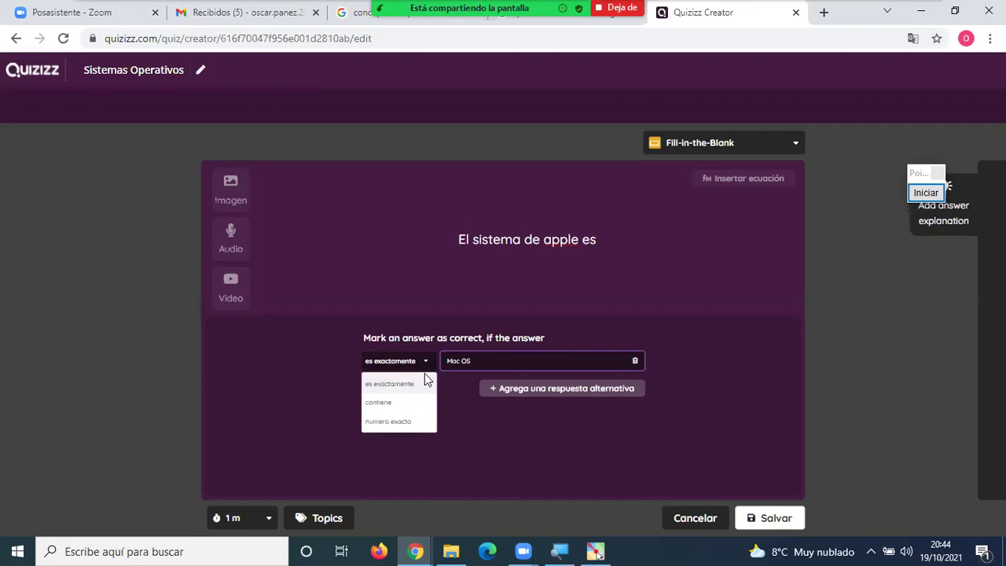
{"action": "left_click", "coordinate": [404, 384]}
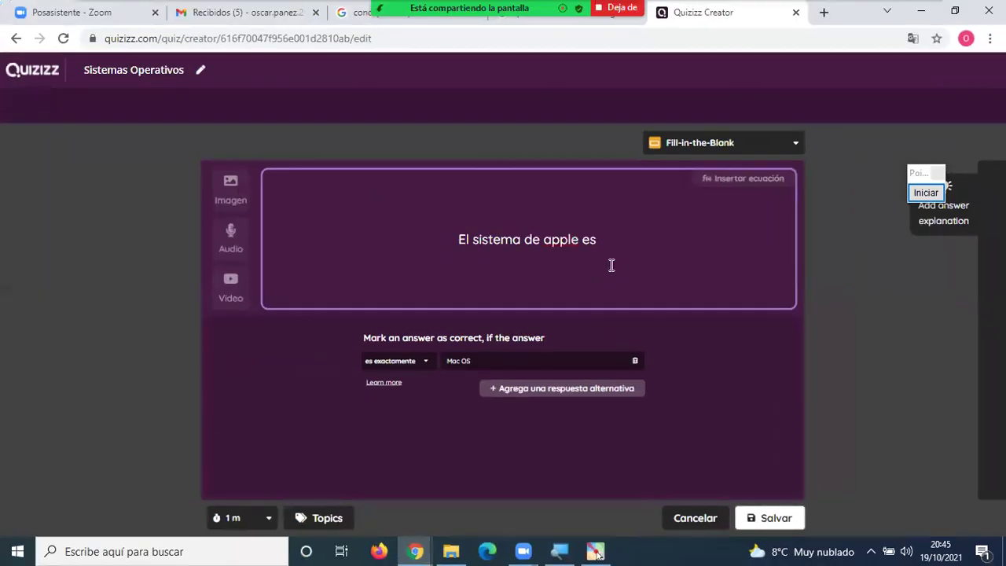
{"action": "left_click", "coordinate": [525, 241]}
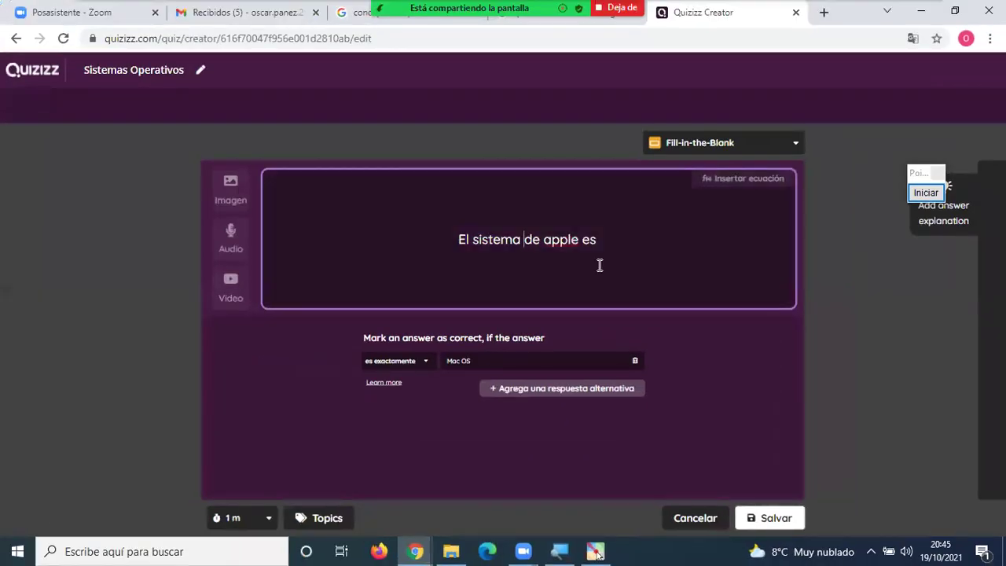
{"action": "type", "text": "operativo"}
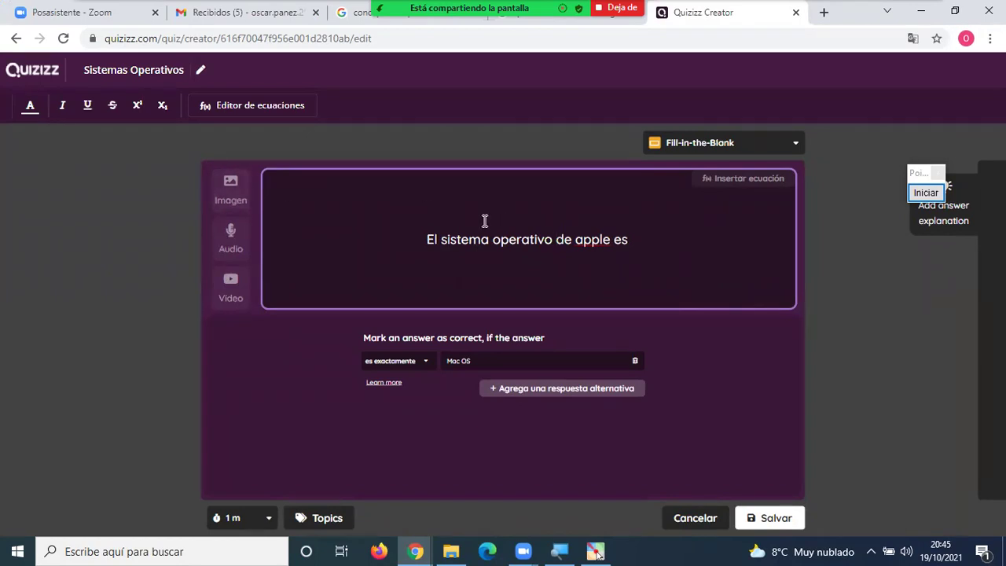
{"action": "left_click_drag", "start_coordinate": [427, 240], "coordinate": [611, 239]}
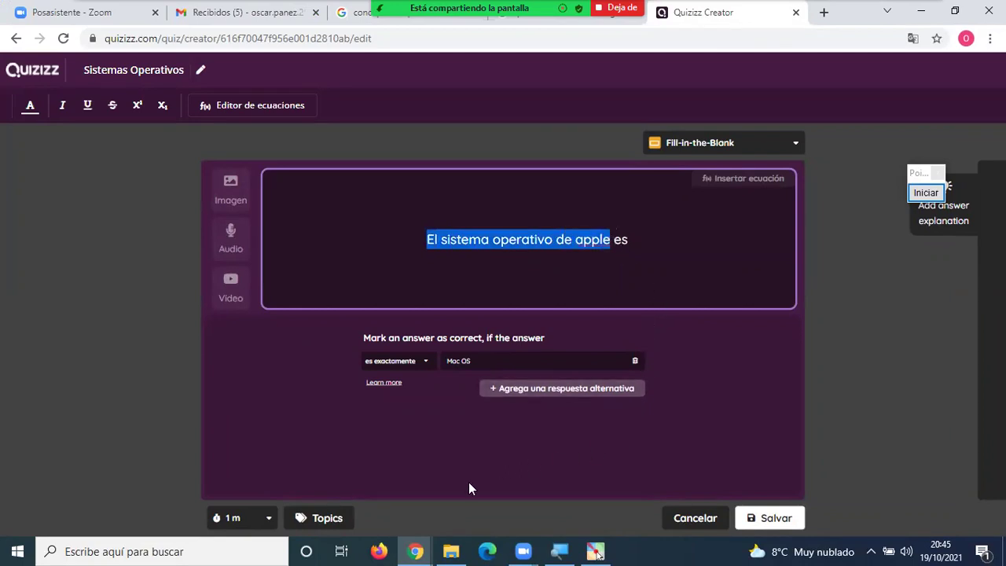
Set a 45-second time limit and save the question as Question 2.
{"action": "left_click", "coordinate": [267, 518]}
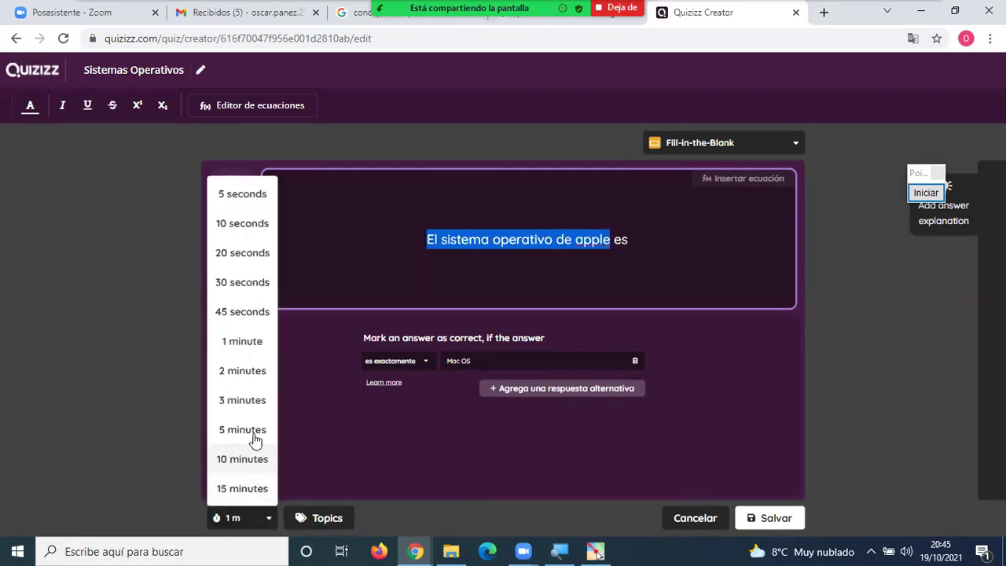
{"action": "left_click", "coordinate": [242, 312]}
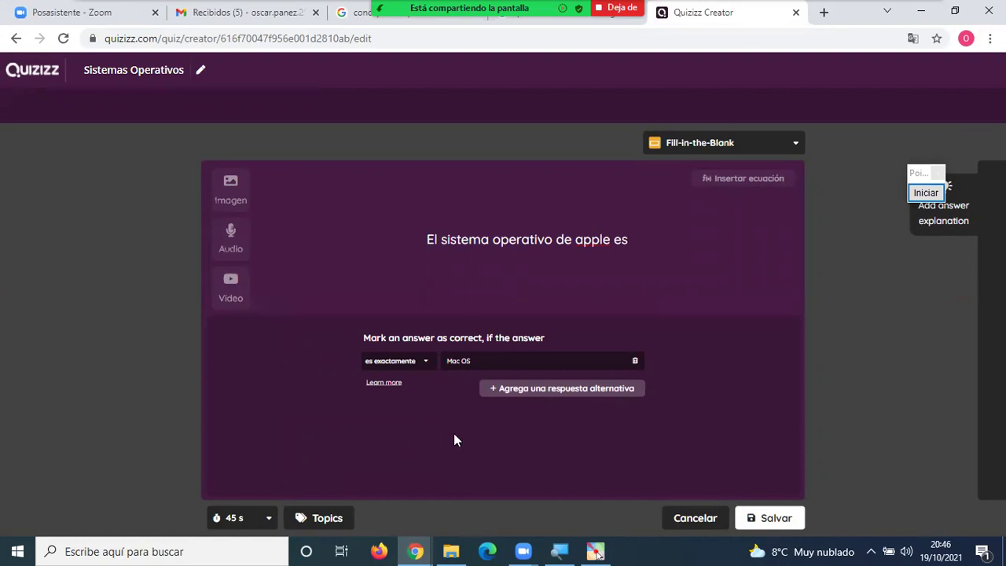
{"action": "left_click", "coordinate": [770, 520]}
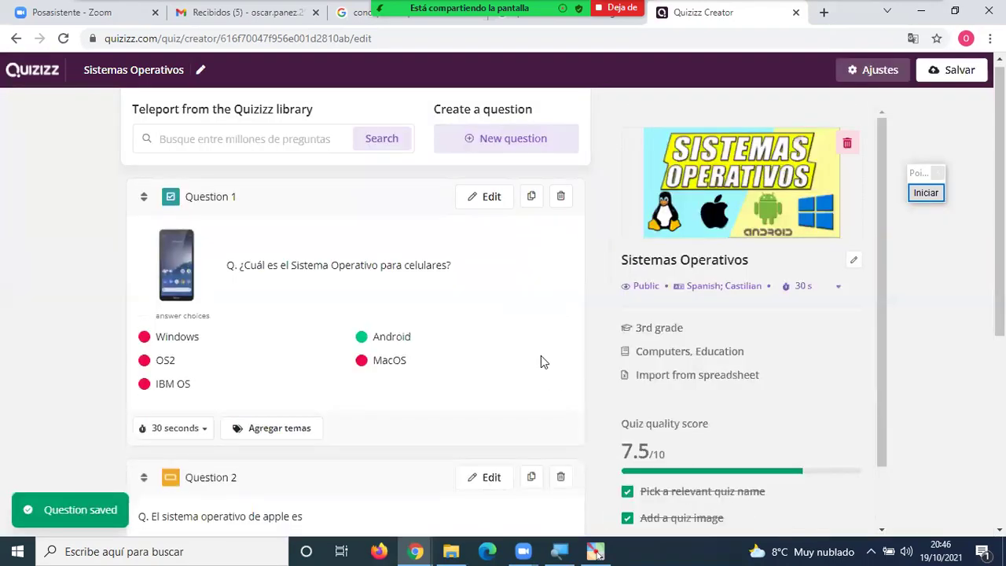
Scroll the quiz list and reopen Question 2 in the Fill-in-the-Blank editor.
{"action": "scroll", "coordinate": [539, 358], "scroll_direction": "down", "scroll_amount": 4}
{"action": "scroll", "coordinate": [537, 361], "scroll_direction": "up", "scroll_amount": 2}
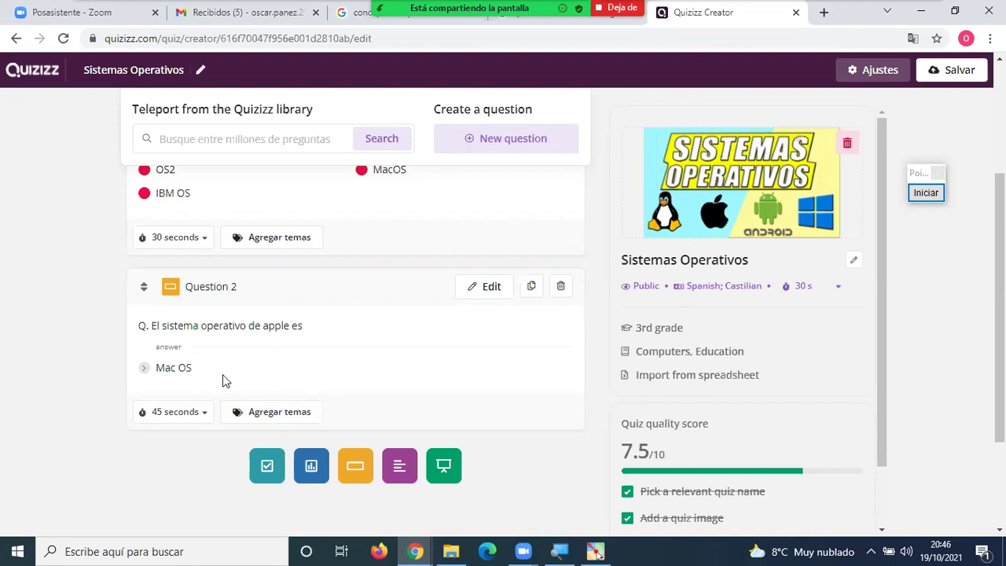
{"action": "scroll", "coordinate": [234, 366], "scroll_direction": "up", "scroll_amount": 2}
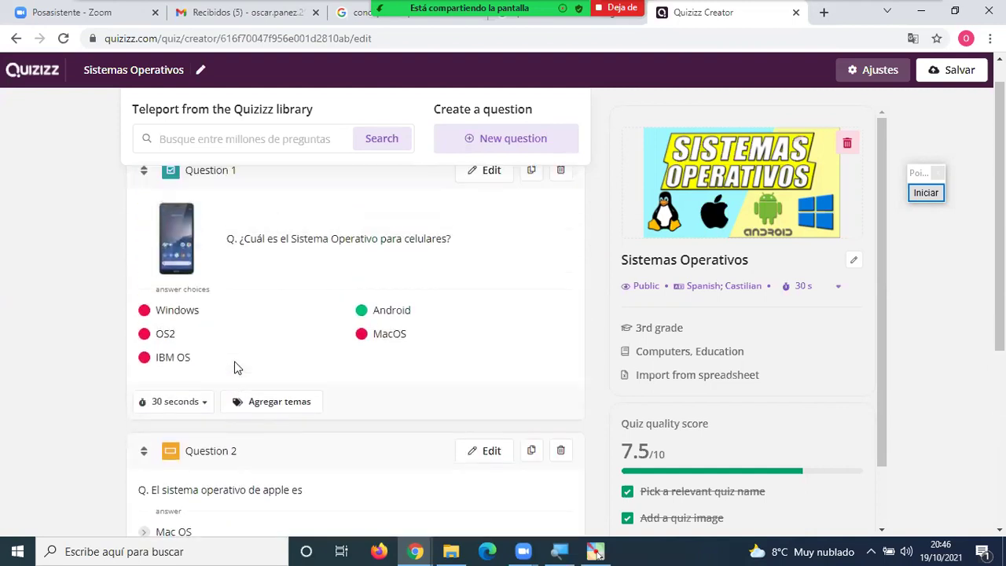
{"action": "scroll", "coordinate": [290, 401], "scroll_direction": "down", "scroll_amount": 2}
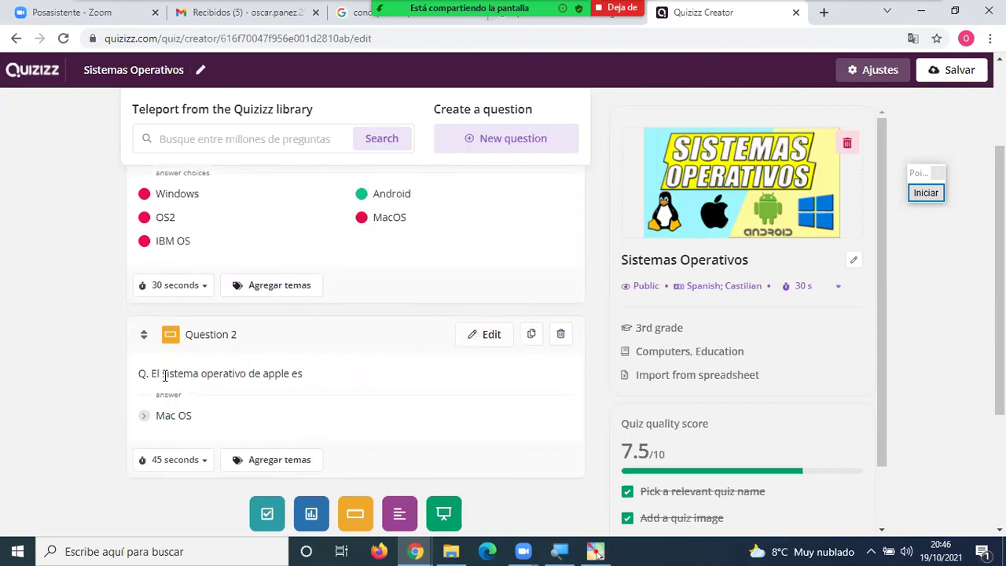
{"action": "left_click_drag", "start_coordinate": [202, 378], "coordinate": [208, 376]}
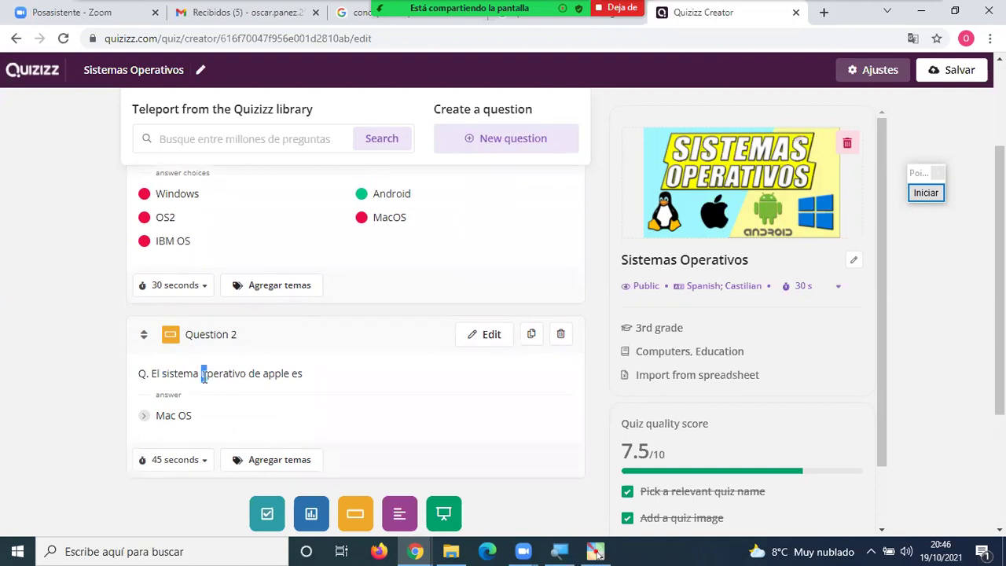
{"action": "left_click", "coordinate": [488, 336]}
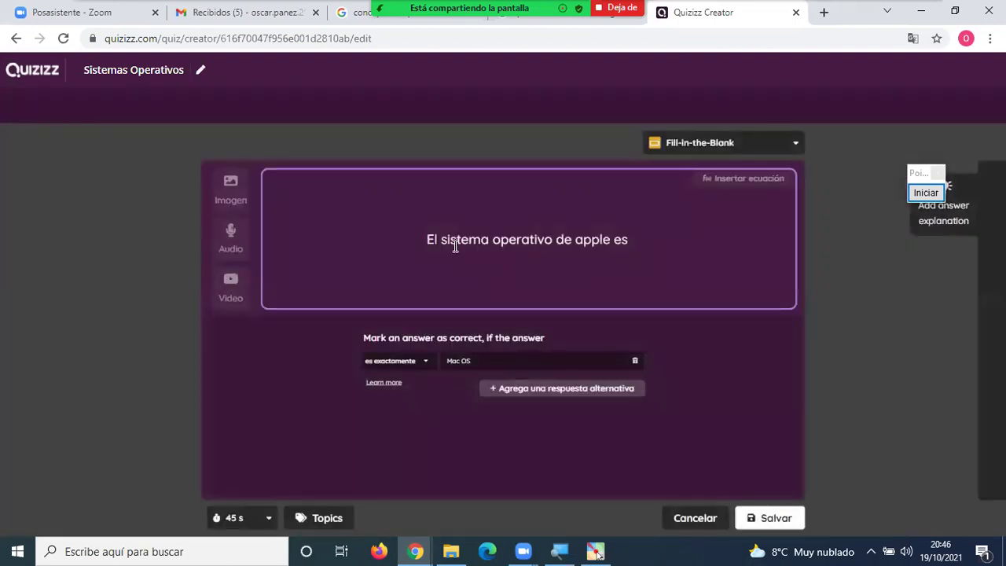
Change the question to 'El Sistema Operativo de apple es', save it, then duplicate Question 2.
{"action": "left_click_drag", "start_coordinate": [447, 240], "coordinate": [444, 241]}
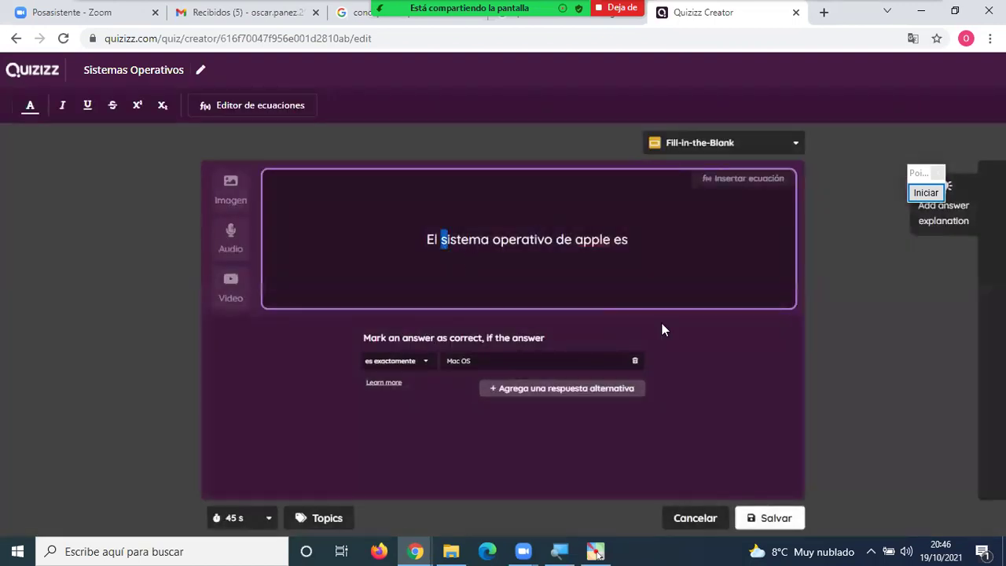
{"action": "type", "text": "S"}
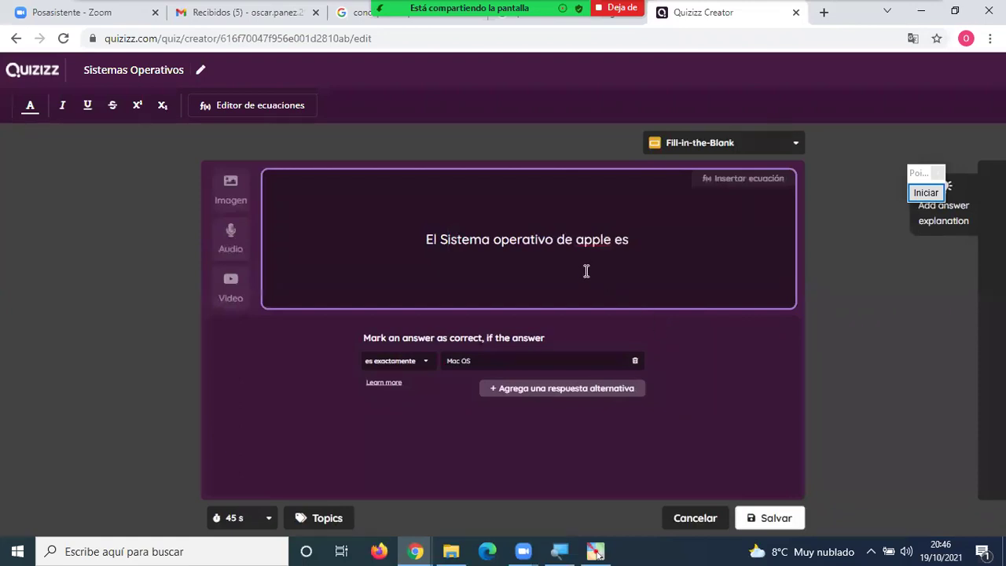
{"action": "left_click_drag", "start_coordinate": [492, 236], "coordinate": [502, 236]}
{"action": "type", "text": "O"}
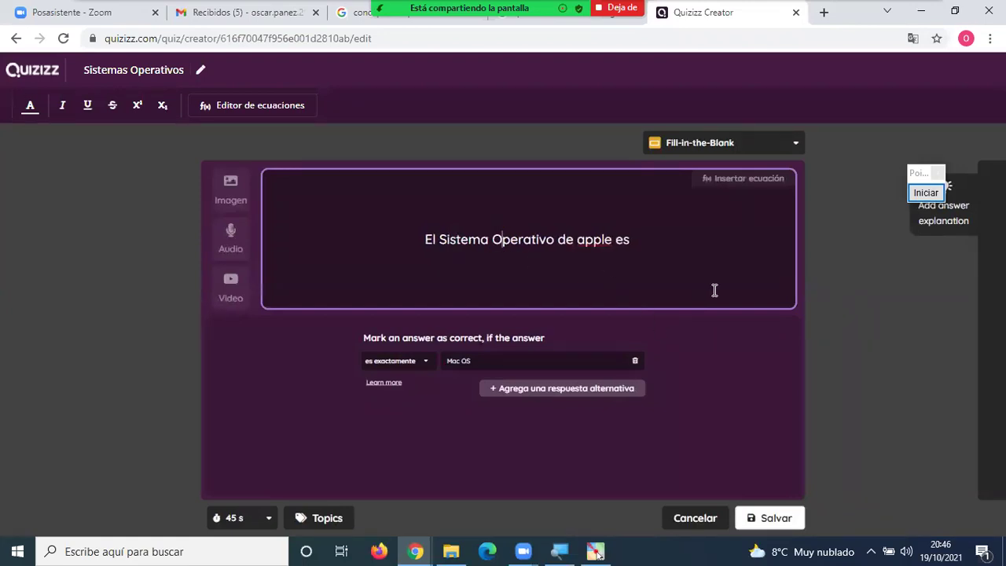
{"action": "left_click", "coordinate": [773, 518]}
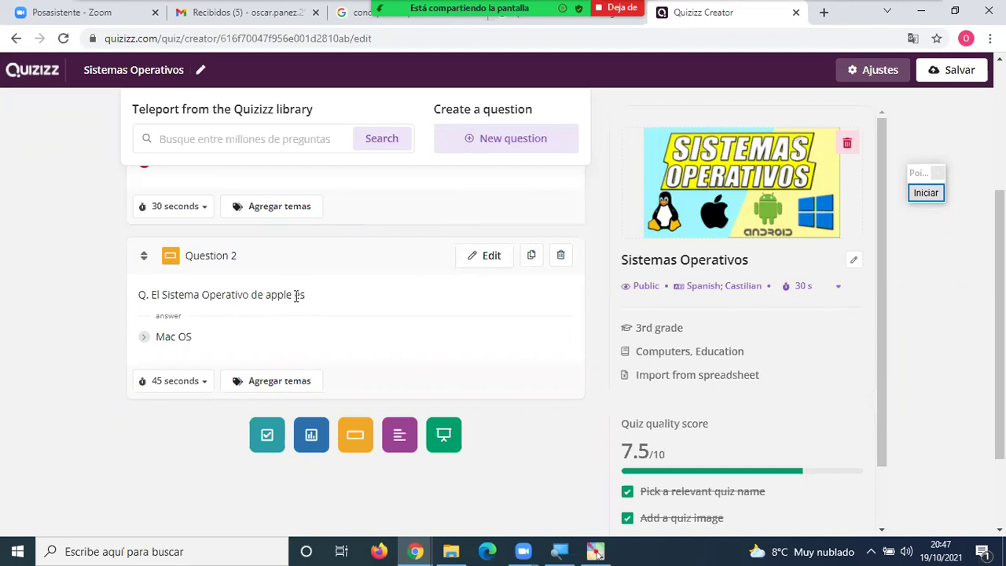
{"action": "left_click", "coordinate": [532, 259]}
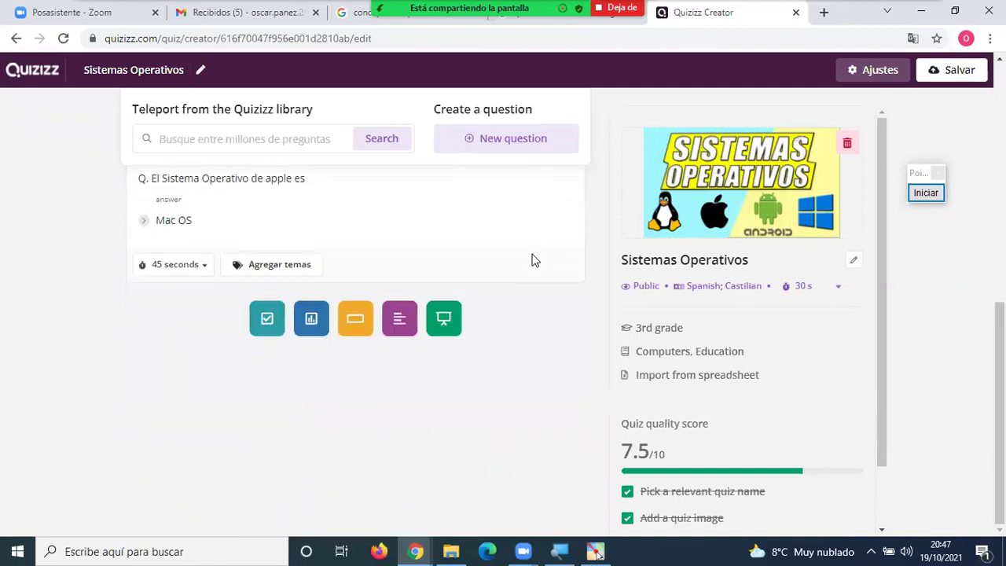
{"action": "scroll", "coordinate": [411, 239], "scroll_direction": "up", "scroll_amount": 3}
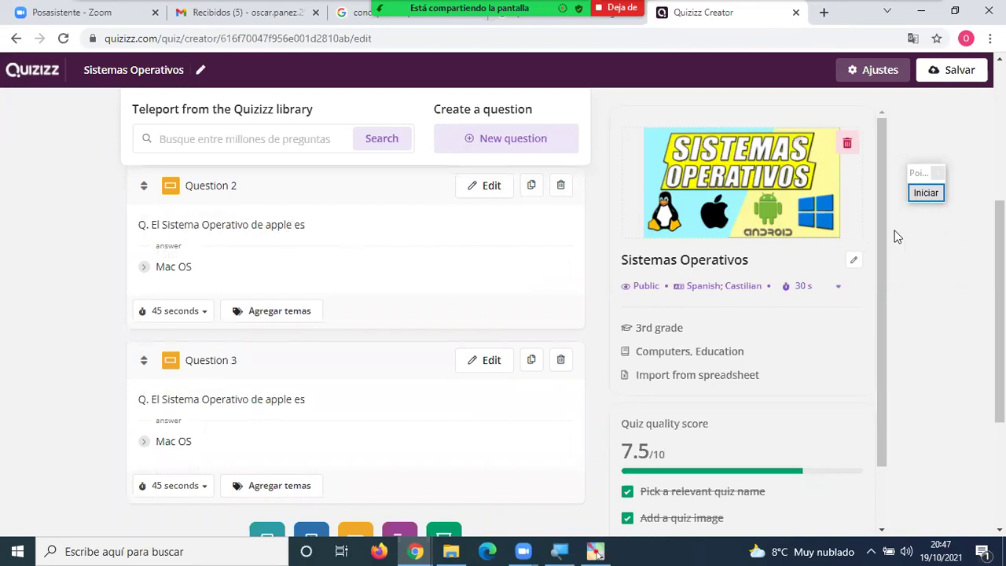
Start red on-screen annotation, circling Questions 2 and 3 and linking them with a curve.
{"action": "left_click", "coordinate": [924, 196]}
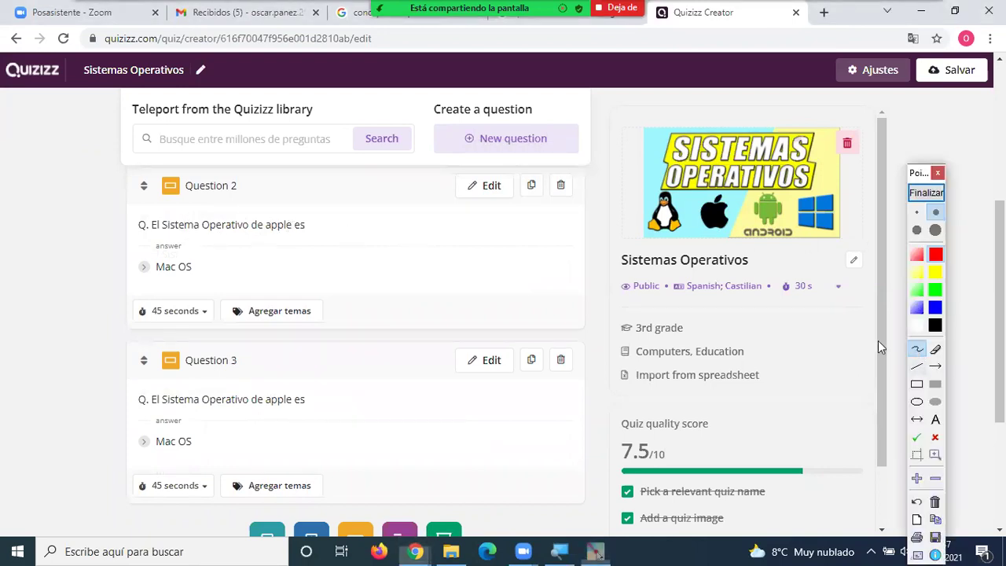
{"action": "mouse_move", "coordinate": [330, 220]}
{"action": "left_mouse_down"}
{"action": "mouse_move", "coordinate": [118, 213]}
{"action": "mouse_move", "coordinate": [120, 280]}
{"action": "mouse_move", "coordinate": [326, 288]}
{"action": "mouse_move", "coordinate": [332, 228]}
{"action": "left_mouse_up"}
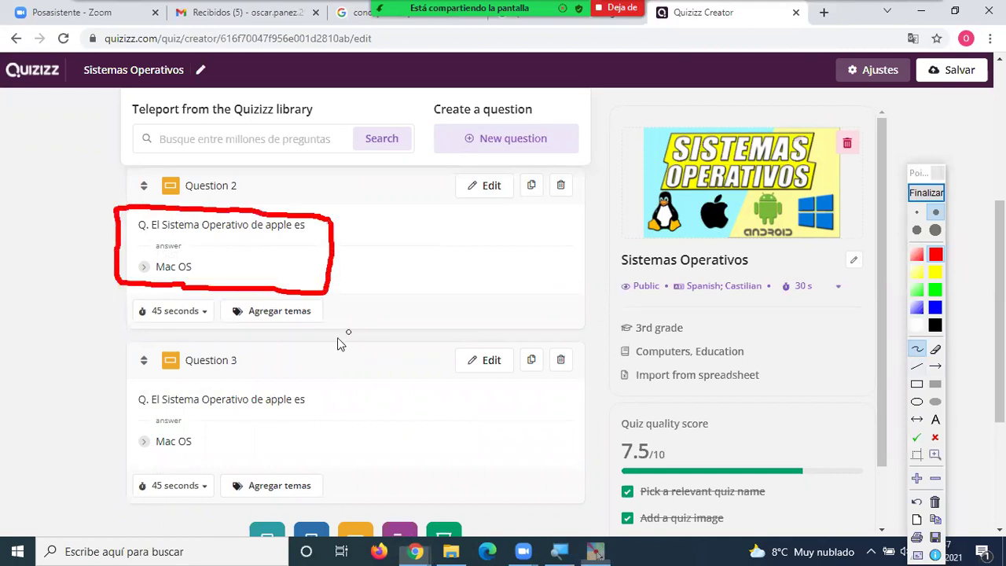
{"action": "mouse_move", "coordinate": [309, 384]}
{"action": "left_mouse_down"}
{"action": "mouse_move", "coordinate": [164, 384]}
{"action": "mouse_move", "coordinate": [117, 435]}
{"action": "mouse_move", "coordinate": [169, 477]}
{"action": "mouse_move", "coordinate": [309, 443]}
{"action": "mouse_move", "coordinate": [308, 383]}
{"action": "left_mouse_up"}
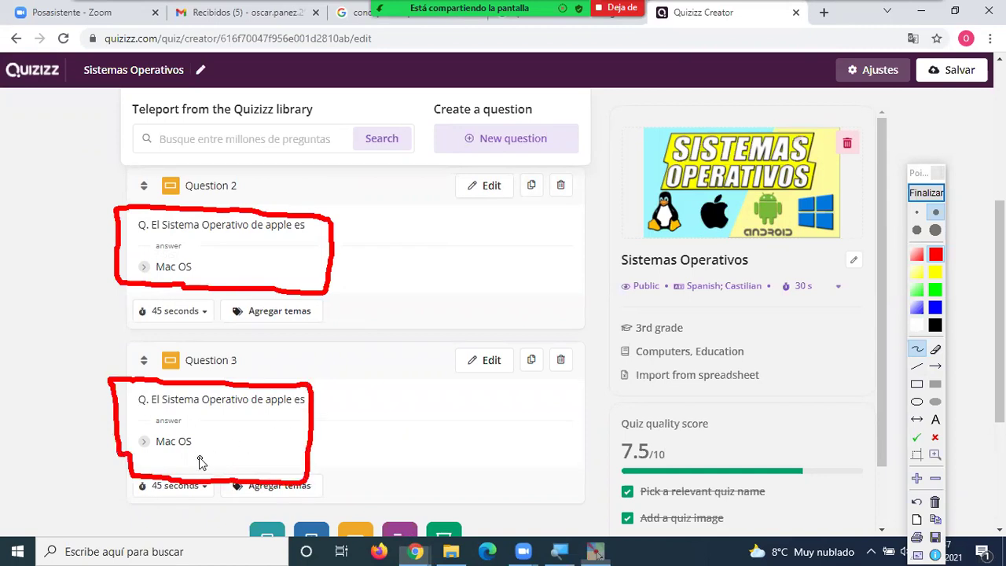
{"action": "left_click_drag", "start_coordinate": [337, 267], "coordinate": [337, 464]}
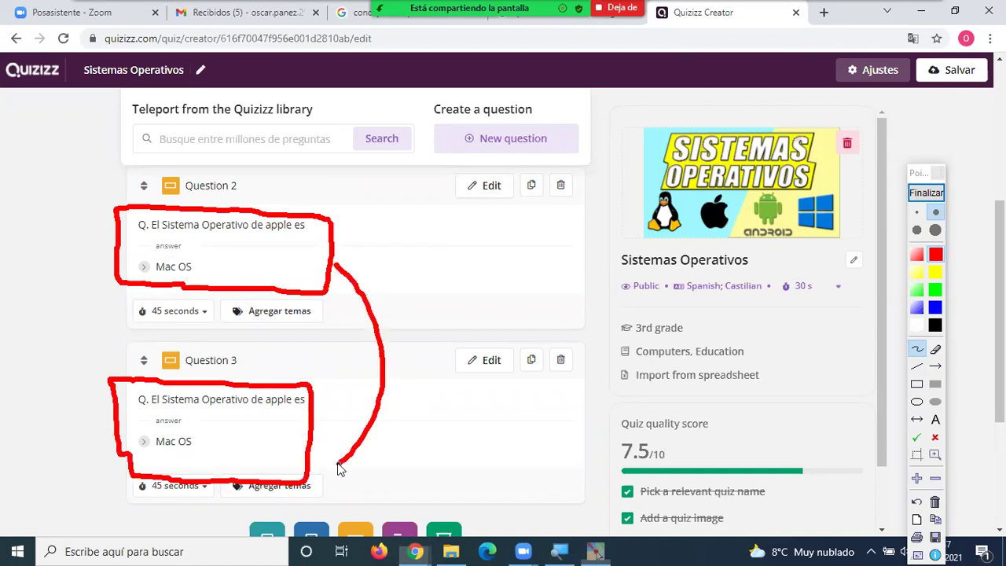
Write 'duplicado' in red and draw an arrow to the duplicate icon.
{"action": "mouse_move", "coordinate": [429, 341]}
{"action": "left_mouse_down"}
{"action": "mouse_move", "coordinate": [427, 352]}
{"action": "mouse_move", "coordinate": [431, 261]}
{"action": "left_mouse_up"}
{"action": "mouse_move", "coordinate": [446, 322]}
{"action": "left_mouse_down"}
{"action": "mouse_move", "coordinate": [469, 345]}
{"action": "mouse_move", "coordinate": [476, 328]}
{"action": "mouse_move", "coordinate": [475, 352]}
{"action": "left_mouse_up"}
{"action": "left_click_drag", "start_coordinate": [489, 322], "coordinate": [492, 379]}
{"action": "left_click_drag", "start_coordinate": [488, 326], "coordinate": [499, 348]}
{"action": "mouse_move", "coordinate": [509, 293]}
{"action": "left_mouse_down"}
{"action": "mouse_move", "coordinate": [509, 339]}
{"action": "mouse_move", "coordinate": [521, 315]}
{"action": "mouse_move", "coordinate": [550, 337]}
{"action": "mouse_move", "coordinate": [583, 324]}
{"action": "mouse_move", "coordinate": [597, 330]}
{"action": "mouse_move", "coordinate": [599, 316]}
{"action": "mouse_move", "coordinate": [619, 323]}
{"action": "mouse_move", "coordinate": [605, 306]}
{"action": "left_mouse_up"}
{"action": "mouse_move", "coordinate": [515, 170]}
{"action": "left_mouse_down"}
{"action": "mouse_move", "coordinate": [516, 211]}
{"action": "mouse_move", "coordinate": [514, 173]}
{"action": "mouse_move", "coordinate": [539, 175]}
{"action": "mouse_move", "coordinate": [546, 196]}
{"action": "mouse_move", "coordinate": [545, 211]}
{"action": "mouse_move", "coordinate": [523, 208]}
{"action": "mouse_move", "coordinate": [532, 296]}
{"action": "mouse_move", "coordinate": [552, 261]}
{"action": "left_mouse_up"}
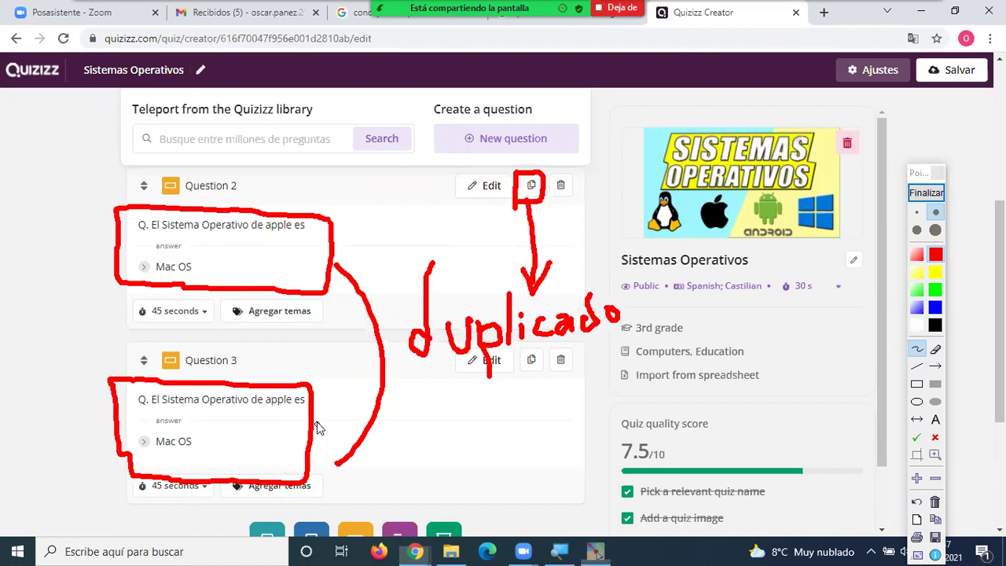
Clear the red drawings and open Question 3 ('El Sistema Operativo de apple es') for editing.
{"action": "left_click", "coordinate": [924, 193]}
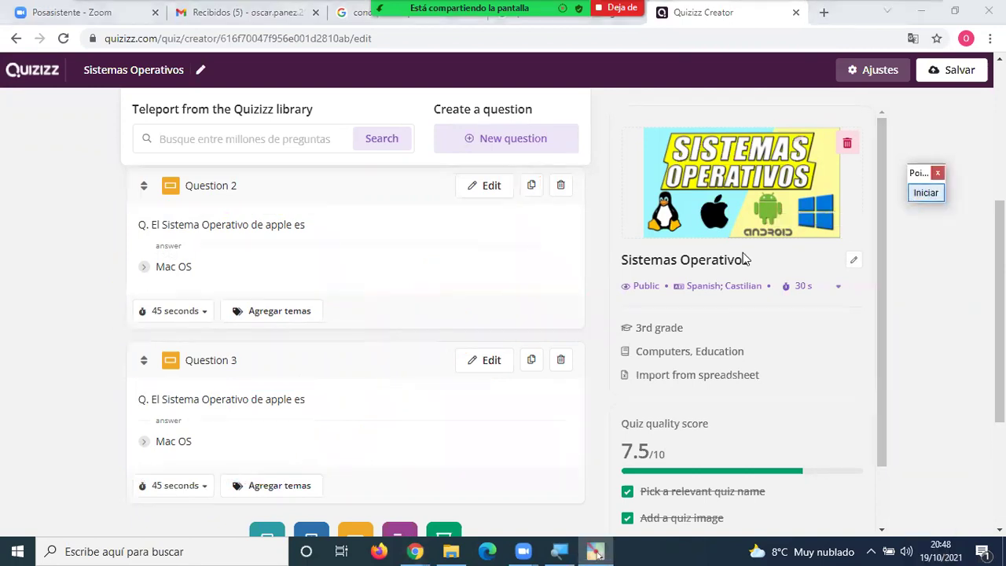
{"action": "scroll", "coordinate": [288, 252], "scroll_direction": "down", "scroll_amount": 1}
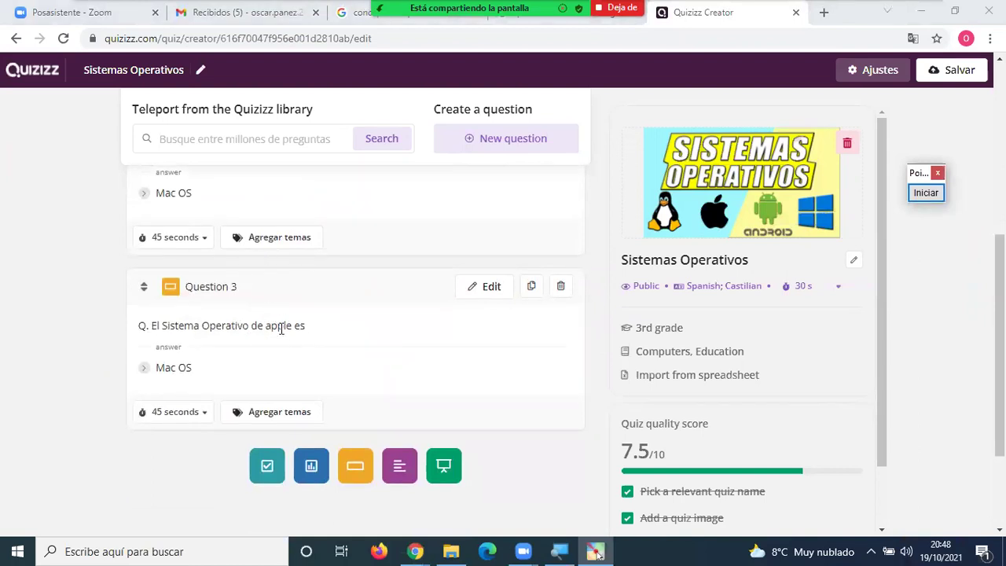
{"action": "left_click", "coordinate": [481, 288]}
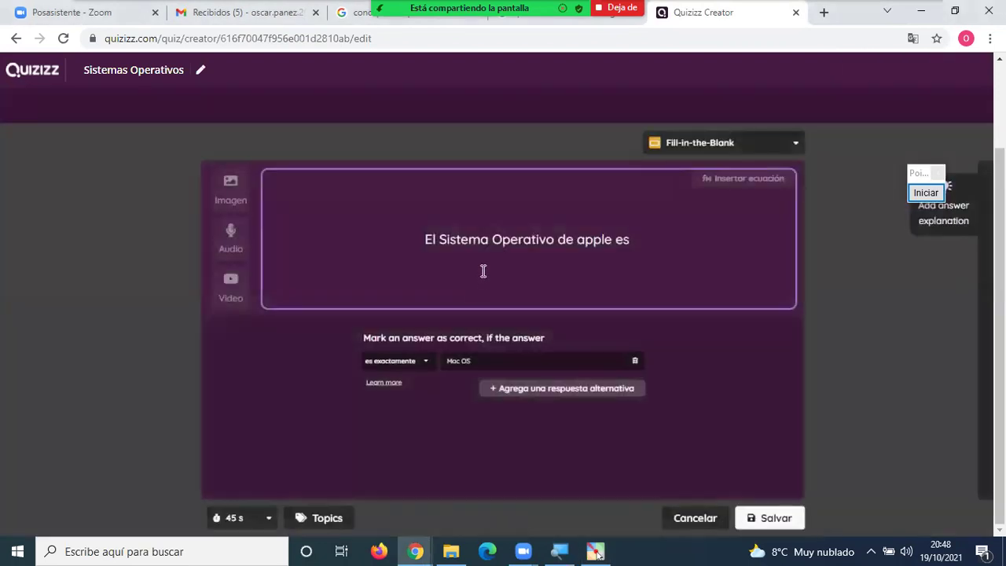
Change 'apple' to 'Microsoft' in Question 3, replace answer Mac OS with Windows, and save.
{"action": "double_click", "coordinate": [588, 252]}
{"action": "type", "text": "Microsof"}
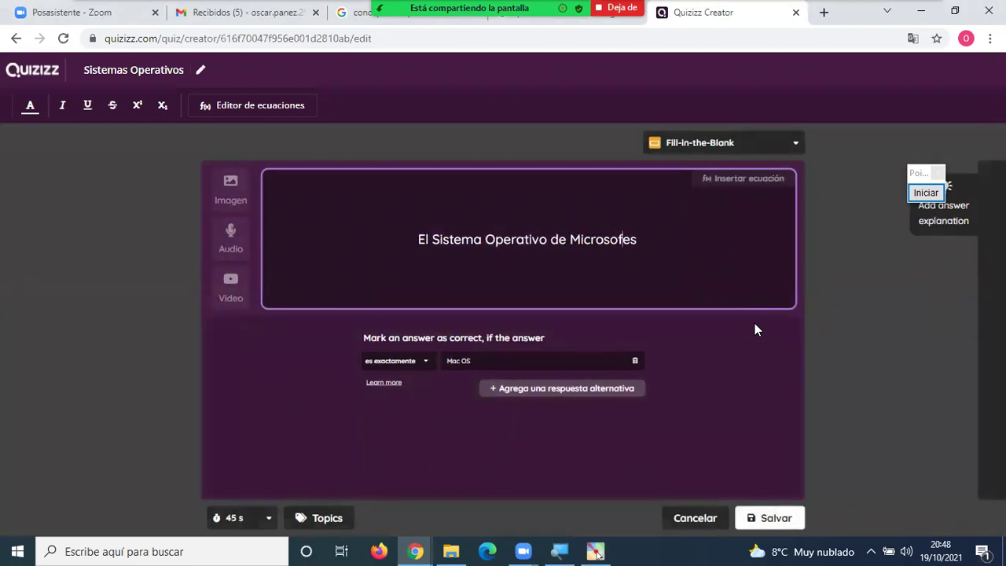
{"action": "type", "text": "t"}
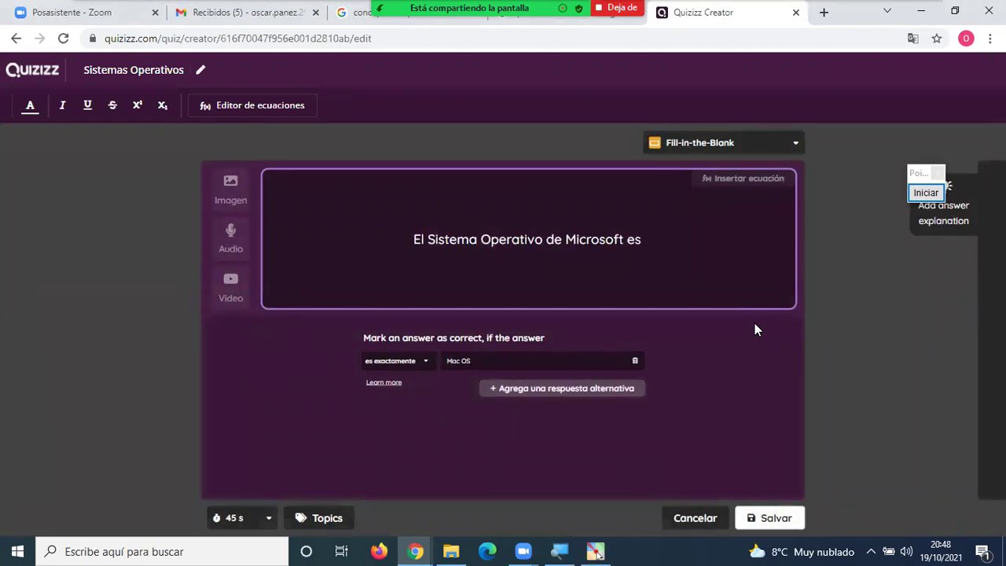
{"action": "left_click", "coordinate": [510, 362]}
{"action": "key", "text": "ctrl+a"}
{"action": "type", "text": "W"}
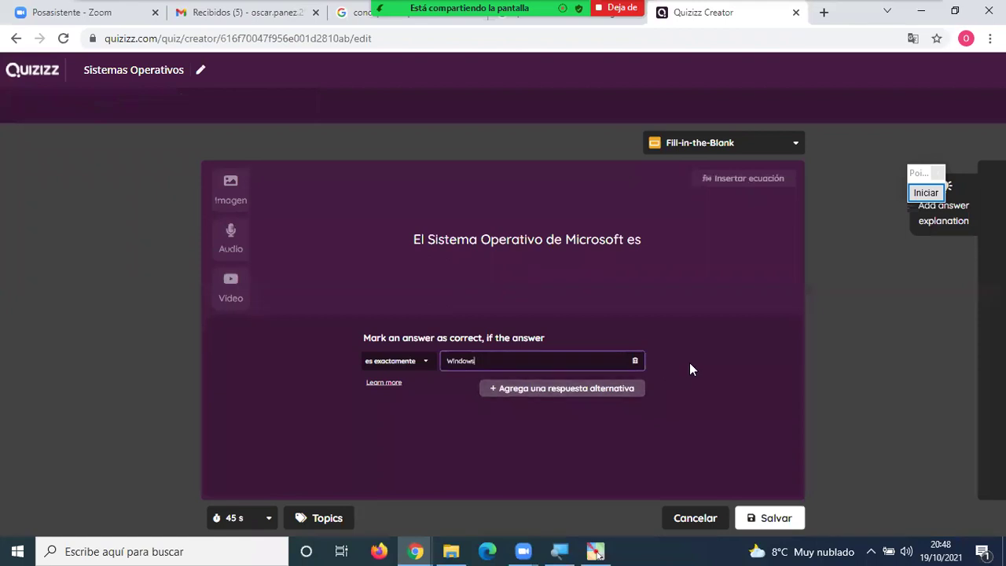
{"action": "left_click", "coordinate": [721, 288]}
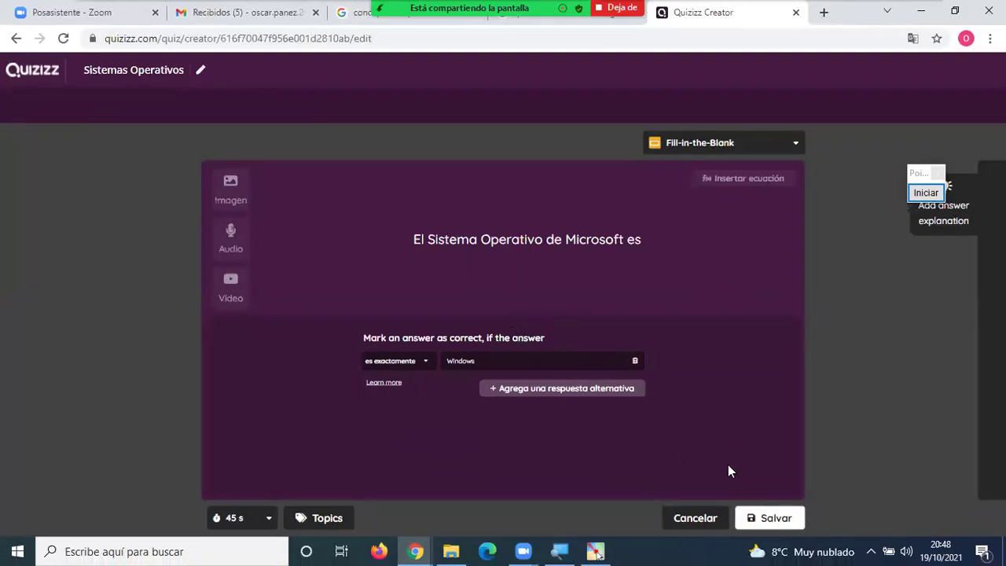
{"action": "left_click", "coordinate": [774, 518]}
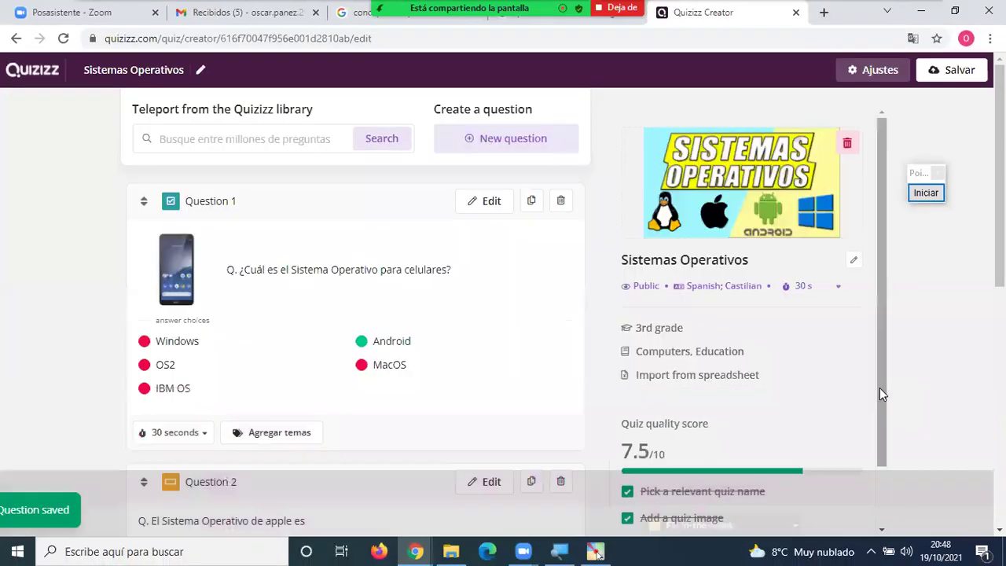
{"action": "scroll", "coordinate": [312, 318], "scroll_direction": "up", "scroll_amount": 6}
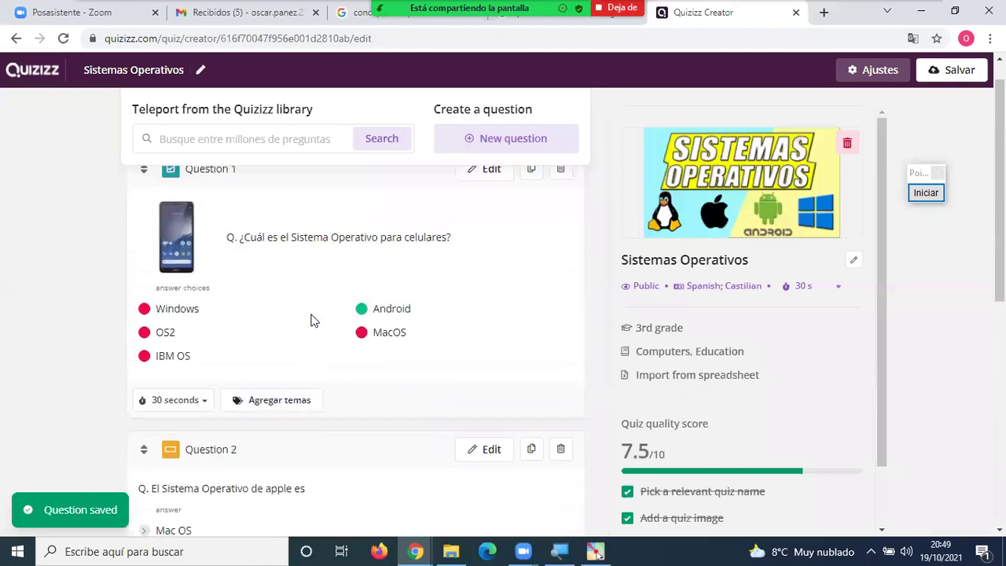
{"action": "scroll", "coordinate": [310, 319], "scroll_direction": "down", "scroll_amount": 3}
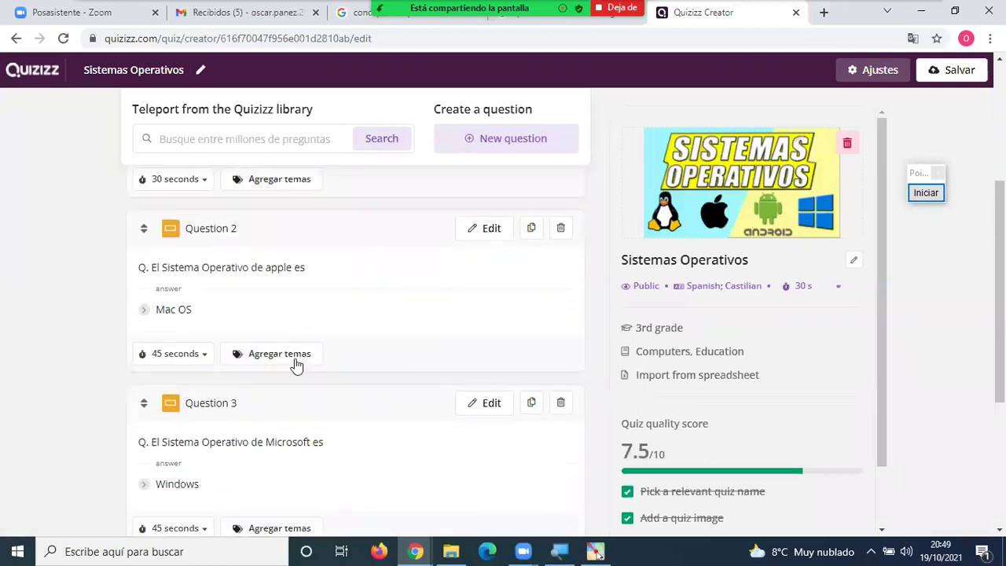
{"action": "scroll", "coordinate": [330, 369], "scroll_direction": "down", "scroll_amount": 2}
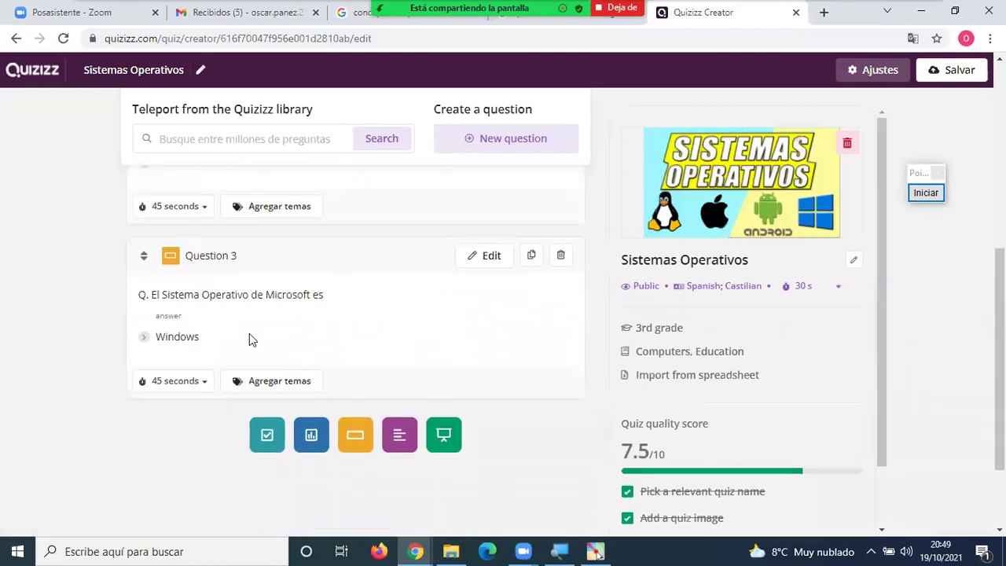
{"action": "scroll", "coordinate": [249, 334], "scroll_direction": "up", "scroll_amount": 2}
{"action": "scroll", "coordinate": [256, 384], "scroll_direction": "up", "scroll_amount": 1}
{"action": "scroll", "coordinate": [258, 380], "scroll_direction": "down", "scroll_amount": 2}
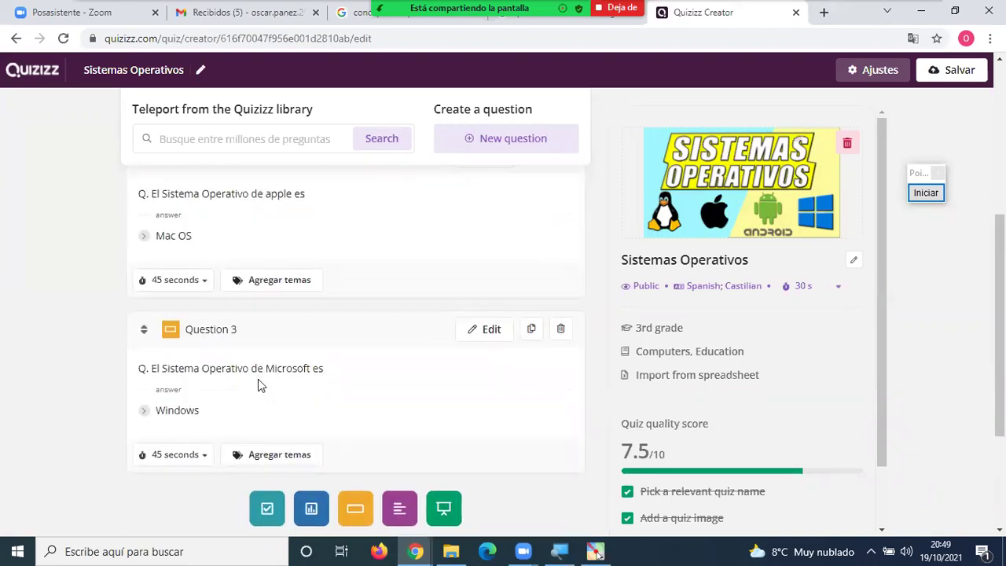
{"action": "scroll", "coordinate": [258, 379], "scroll_direction": "up", "scroll_amount": 3}
{"action": "scroll", "coordinate": [259, 373], "scroll_direction": "down", "scroll_amount": 1}
{"action": "scroll", "coordinate": [260, 375], "scroll_direction": "down", "scroll_amount": 2}
{"action": "scroll", "coordinate": [260, 377], "scroll_direction": "up", "scroll_amount": 4}
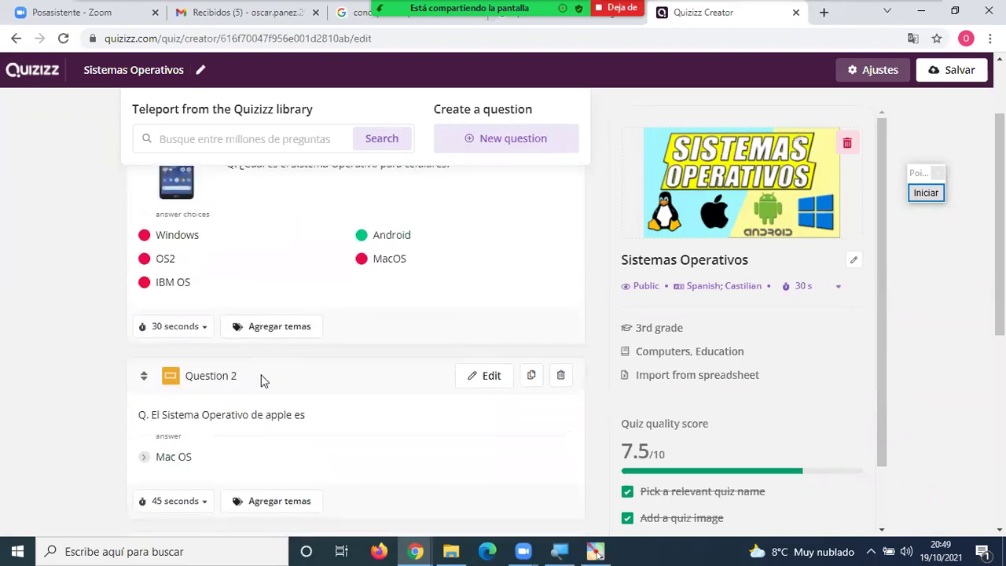
{"action": "scroll", "coordinate": [262, 378], "scroll_direction": "down", "scroll_amount": 1}
{"action": "scroll", "coordinate": [262, 380], "scroll_direction": "down", "scroll_amount": 3}
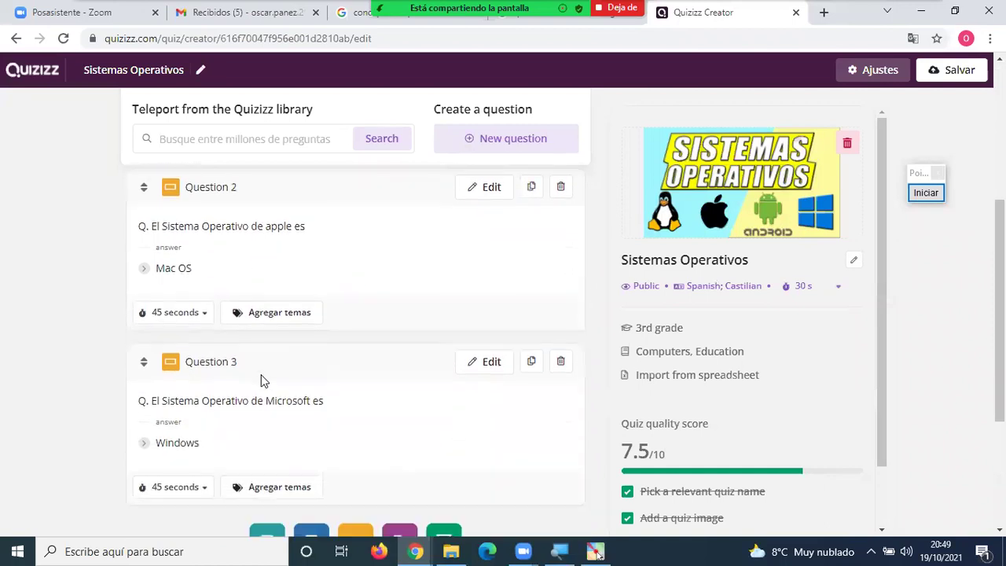
{"action": "scroll", "coordinate": [264, 381], "scroll_direction": "down", "scroll_amount": 1}
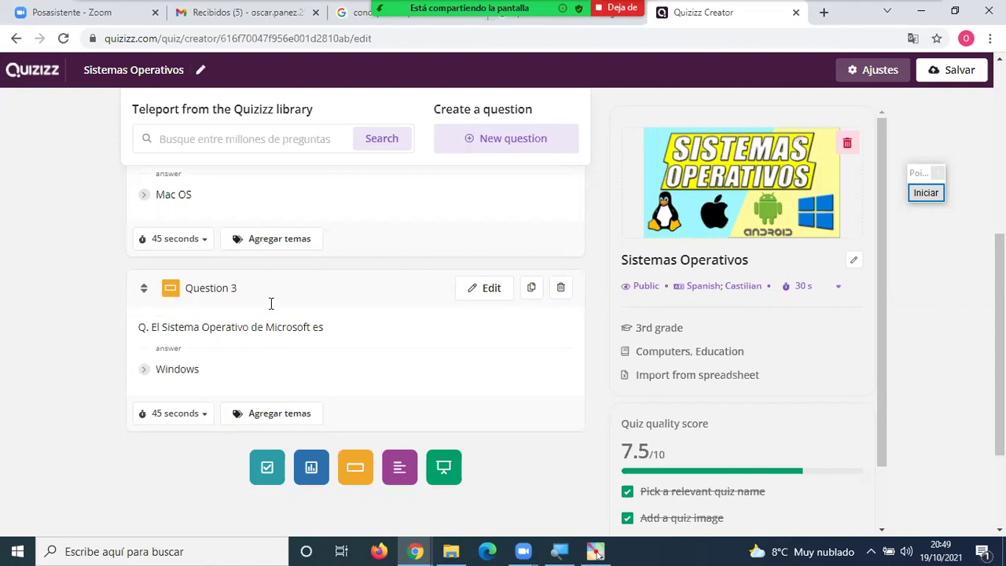
{"action": "mouse_move", "coordinate": [310, 71]}
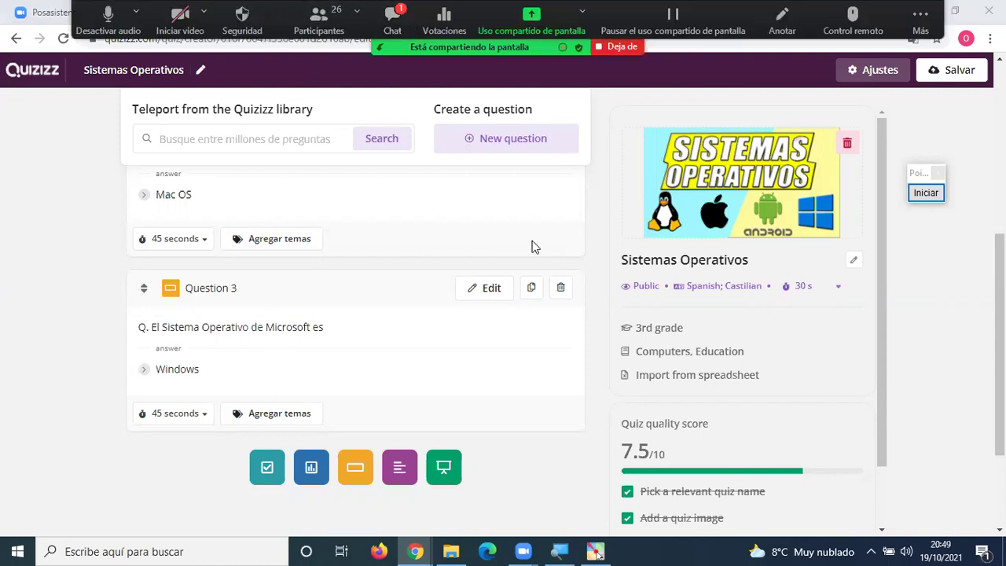
{"action": "key", "text": "alt+h"}
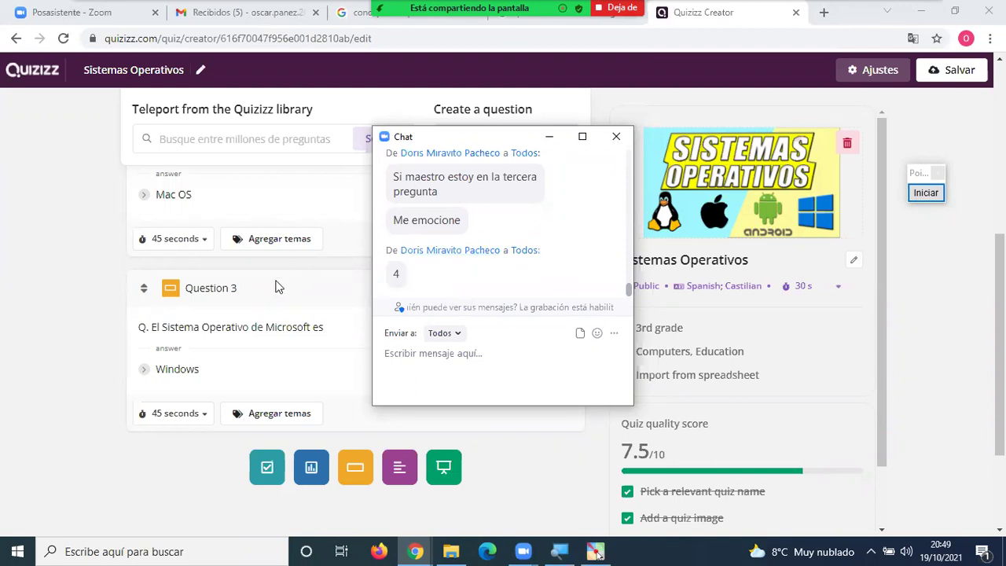
{"action": "scroll", "coordinate": [224, 297], "scroll_direction": "up", "scroll_amount": 2}
{"action": "scroll", "coordinate": [224, 292], "scroll_direction": "up", "scroll_amount": 2}
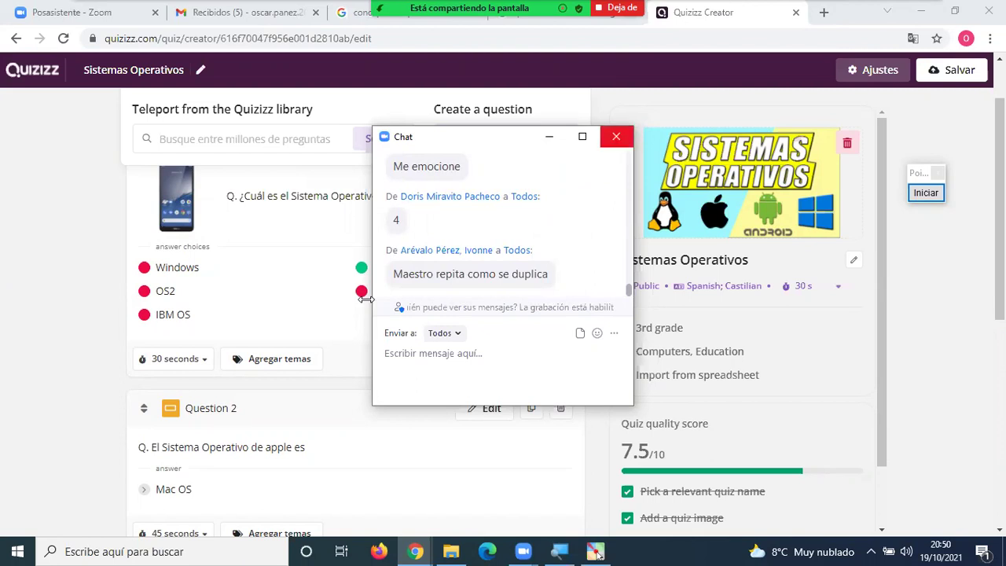
{"action": "left_click", "coordinate": [353, 293]}
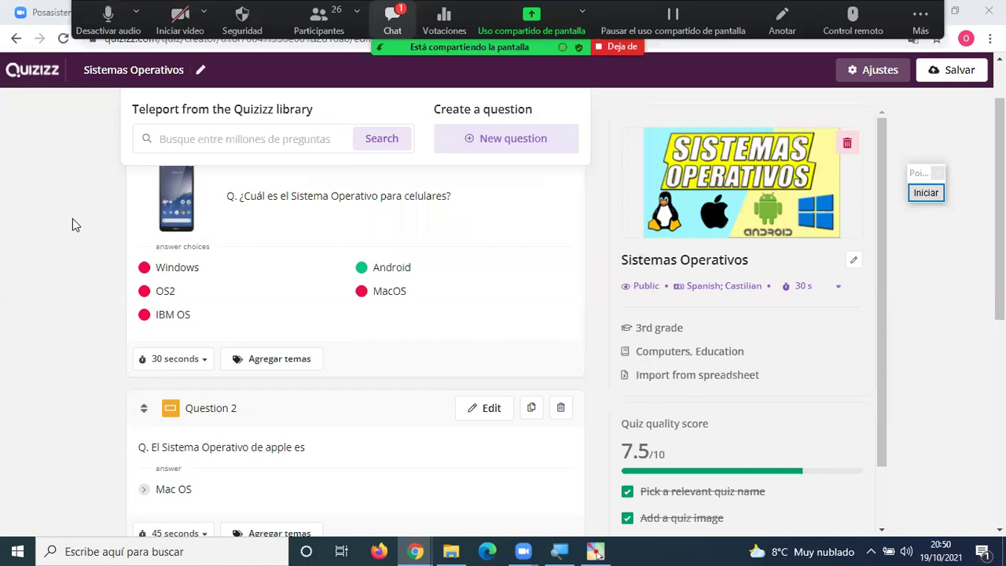
{"action": "key", "text": "alt+h"}
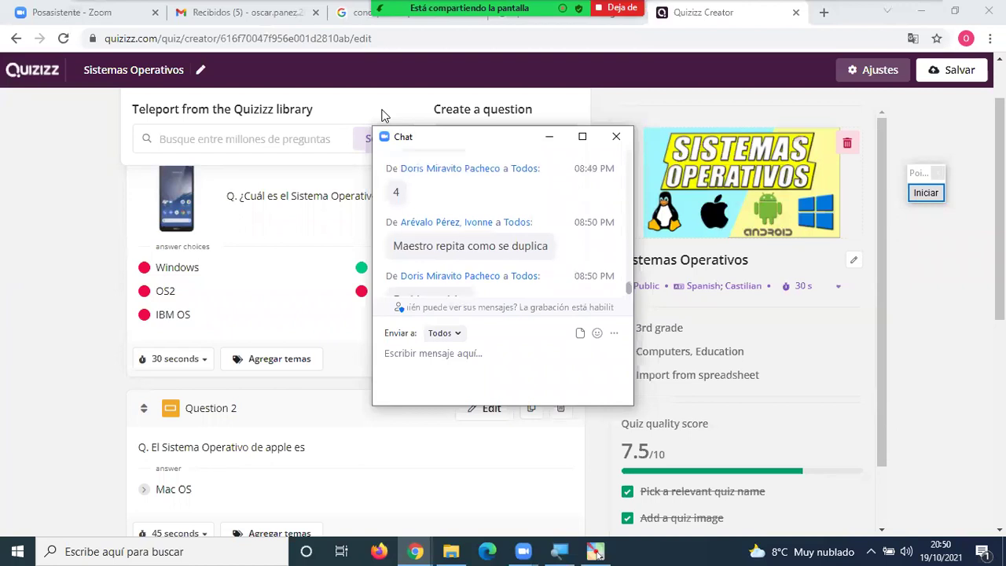
{"action": "left_click", "coordinate": [615, 137]}
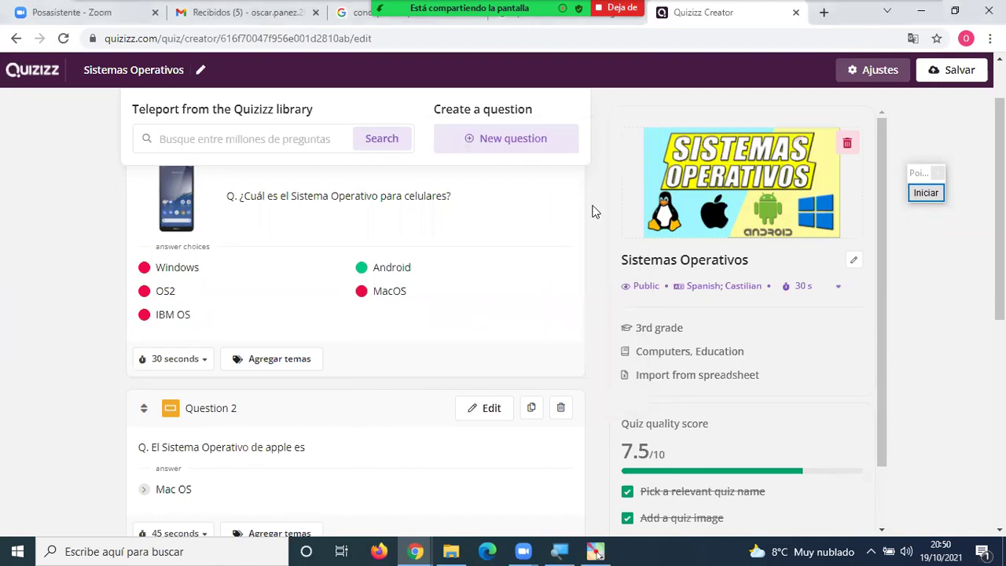
{"action": "scroll", "coordinate": [520, 224], "scroll_direction": "up", "scroll_amount": 1}
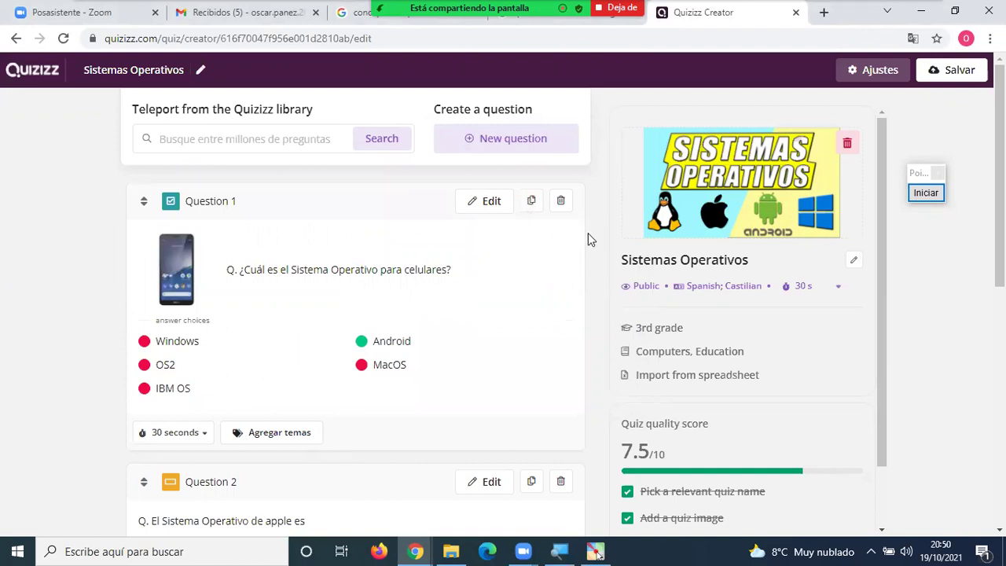
{"action": "scroll", "coordinate": [588, 228], "scroll_direction": "down", "scroll_amount": 5}
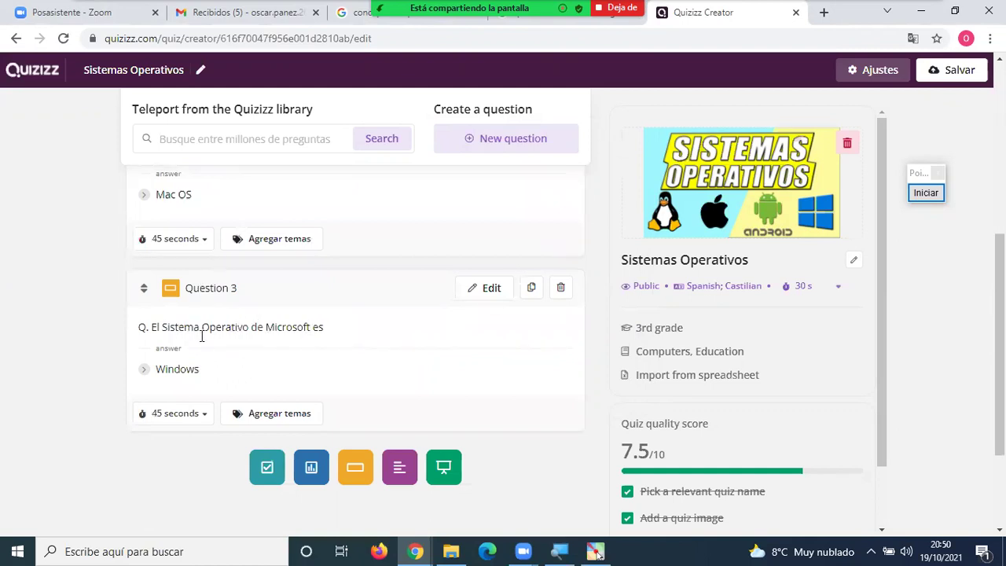
{"action": "left_click_drag", "start_coordinate": [152, 327], "coordinate": [326, 323]}
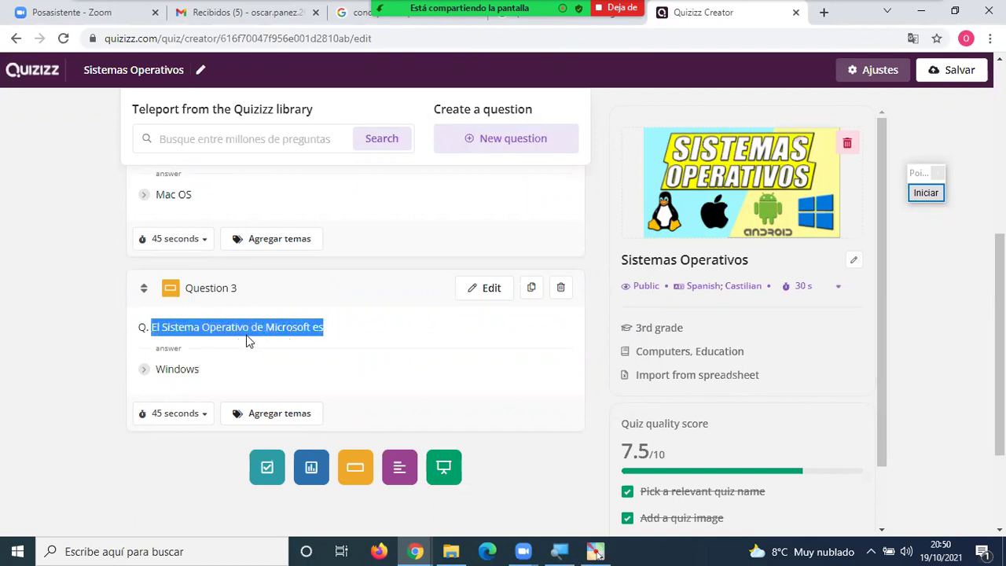
{"action": "left_click", "coordinate": [334, 328]}
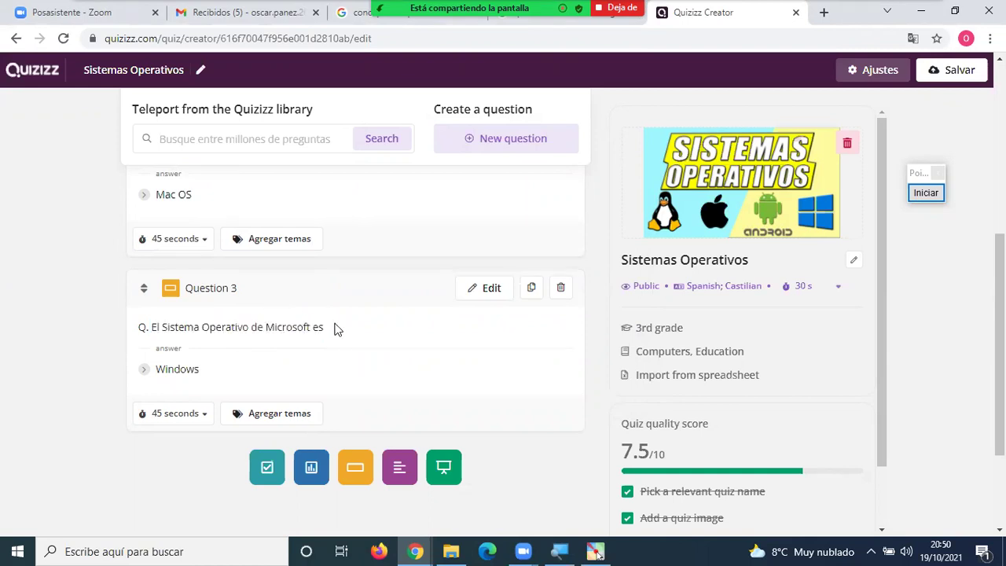
{"action": "scroll", "coordinate": [342, 315], "scroll_direction": "up", "scroll_amount": 1}
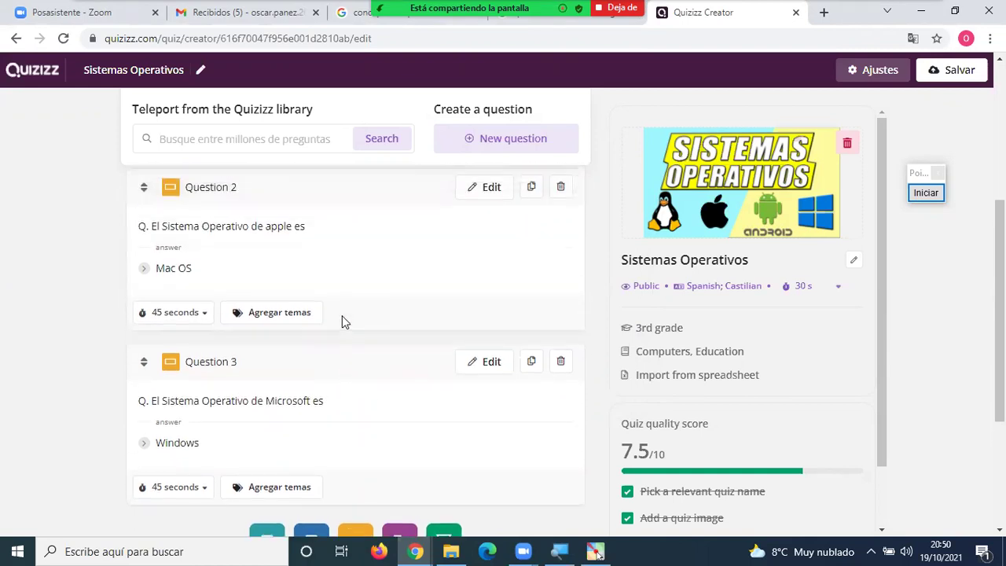
{"action": "scroll", "coordinate": [342, 316], "scroll_direction": "up", "scroll_amount": 1}
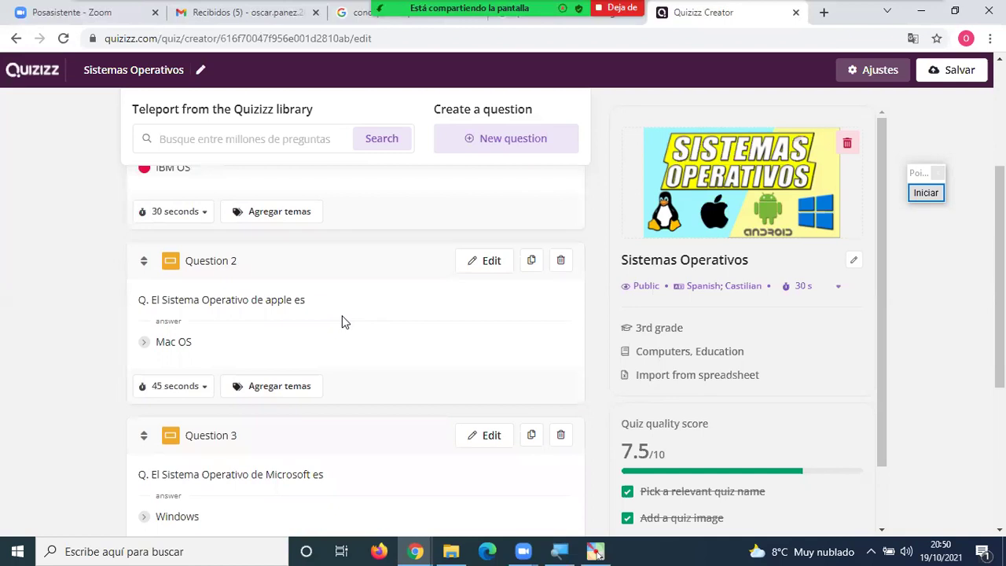
{"action": "scroll", "coordinate": [343, 321], "scroll_direction": "down", "scroll_amount": 3}
{"action": "scroll", "coordinate": [346, 321], "scroll_direction": "up", "scroll_amount": 2}
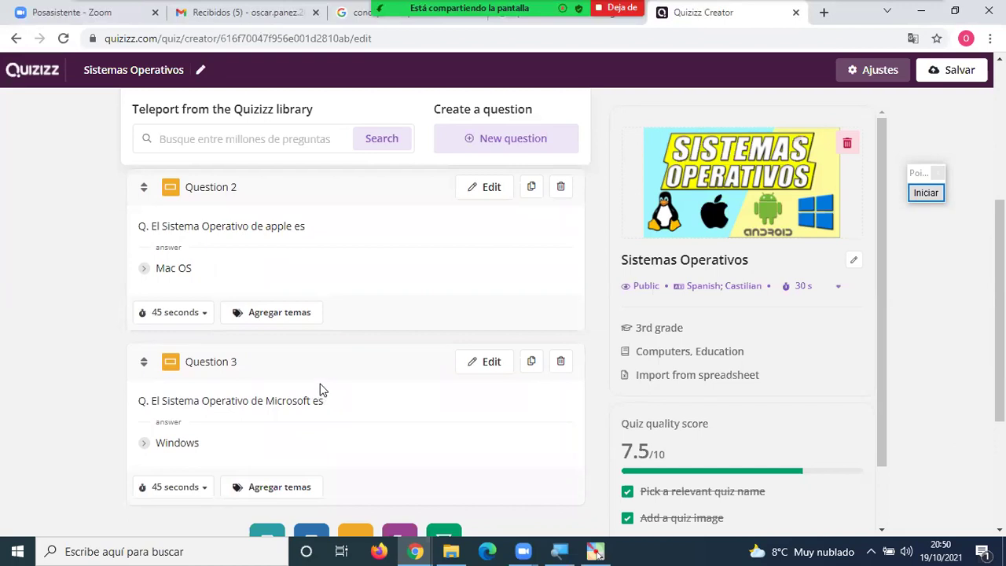
{"action": "scroll", "coordinate": [359, 381], "scroll_direction": "down", "scroll_amount": 1}
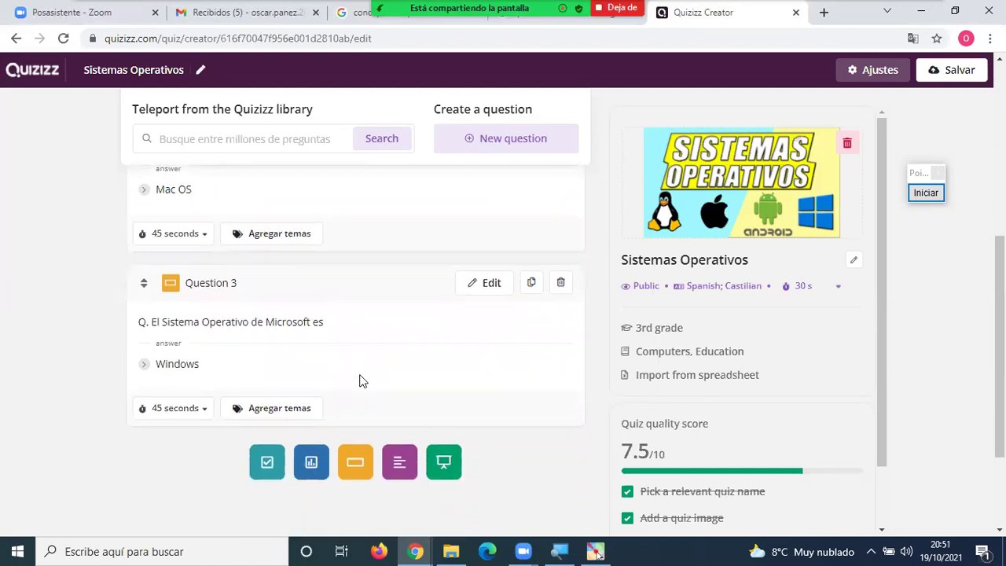
{"action": "scroll", "coordinate": [360, 381], "scroll_direction": "down", "scroll_amount": 1}
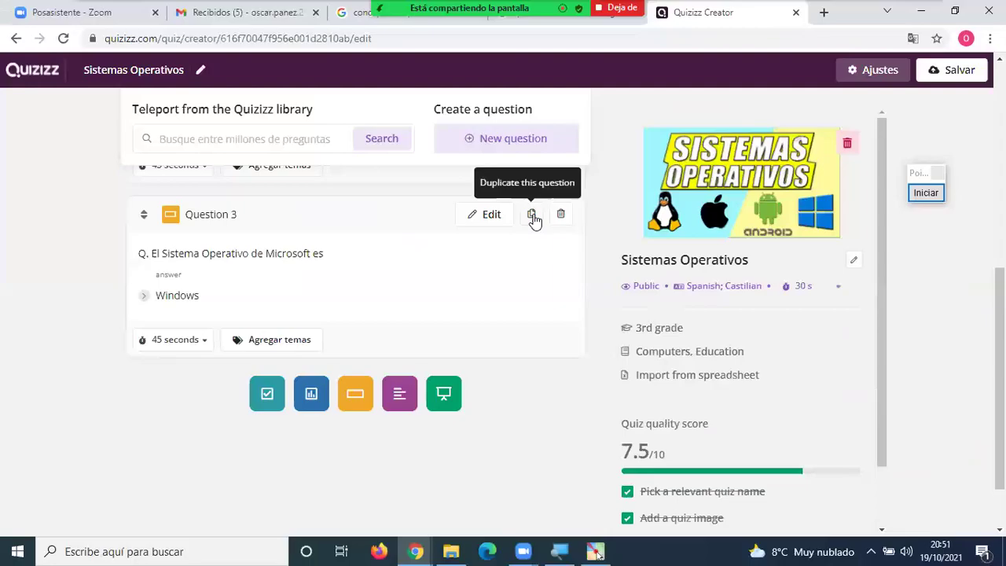
Duplicate Question 3 and compare the new Question 4's Microsoft/Windows text with the original.
{"action": "left_click", "coordinate": [532, 215]}
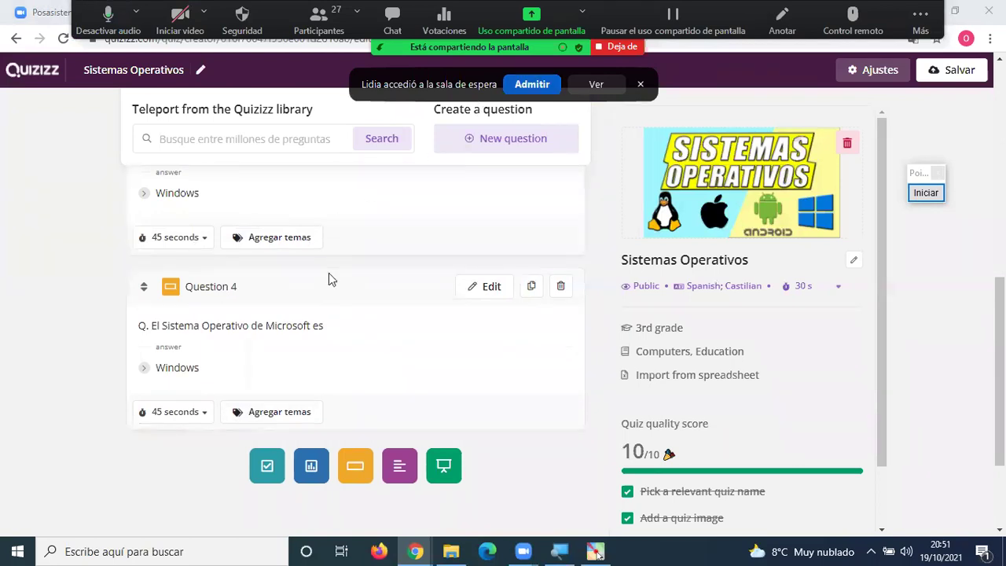
{"action": "scroll", "coordinate": [301, 419], "scroll_direction": "up", "scroll_amount": 2}
{"action": "scroll", "coordinate": [300, 420], "scroll_direction": "down", "scroll_amount": 1}
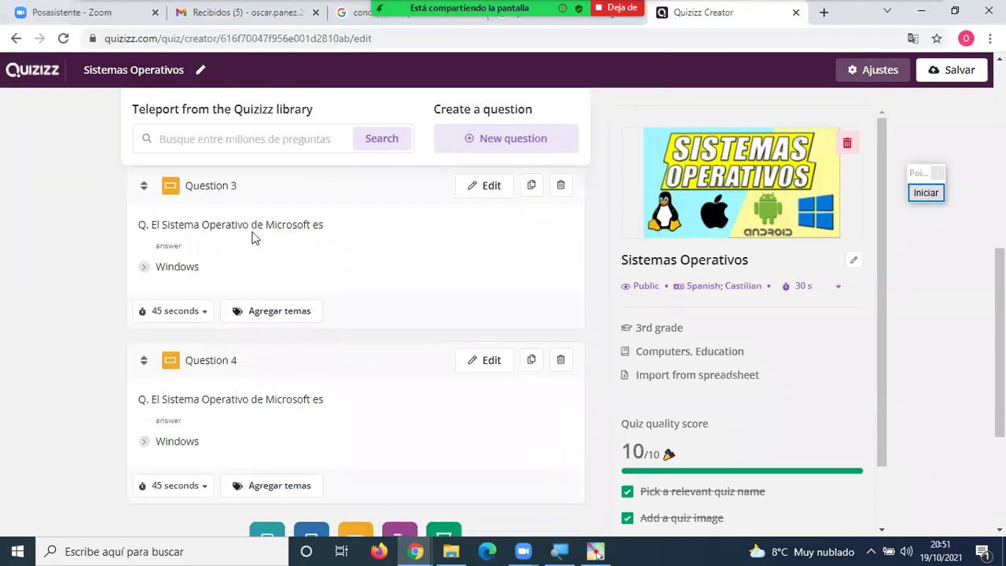
{"action": "left_click_drag", "start_coordinate": [330, 227], "coordinate": [157, 225]}
{"action": "left_click_drag", "start_coordinate": [330, 402], "coordinate": [150, 410]}
{"action": "scroll", "coordinate": [318, 426], "scroll_direction": "down", "scroll_amount": 2}
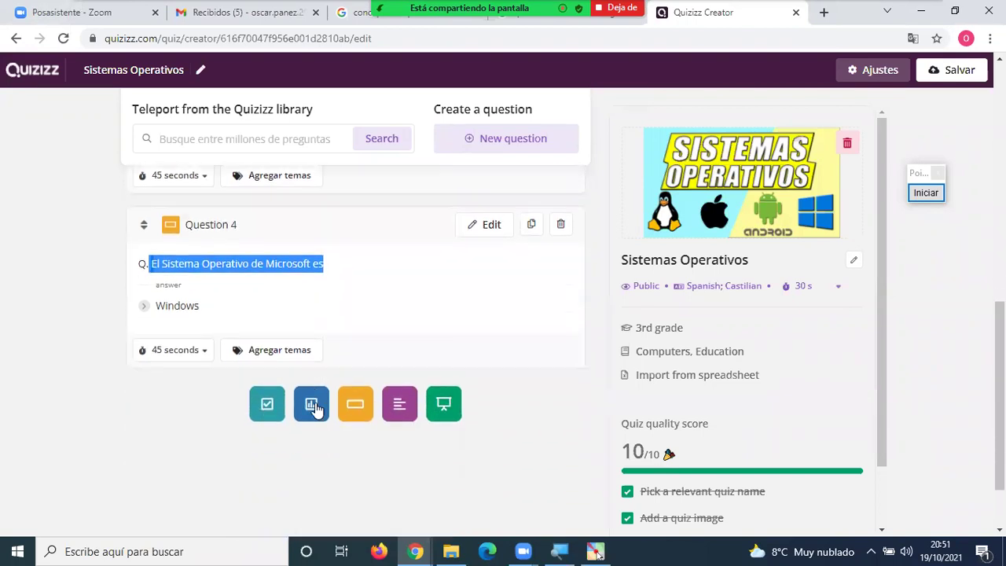
{"action": "scroll", "coordinate": [292, 265], "scroll_direction": "up", "scroll_amount": 2}
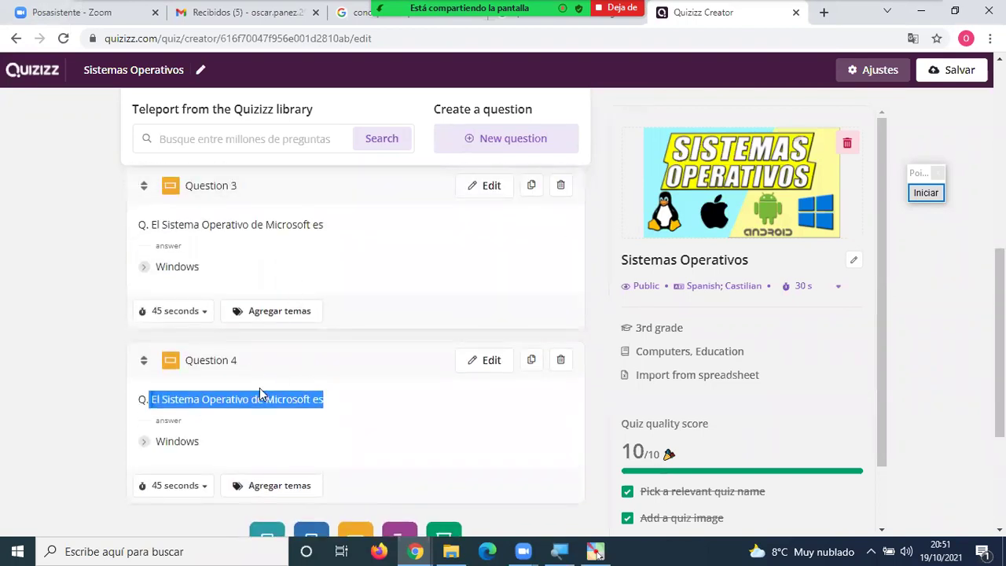
{"action": "scroll", "coordinate": [252, 398], "scroll_direction": "down", "scroll_amount": 1}
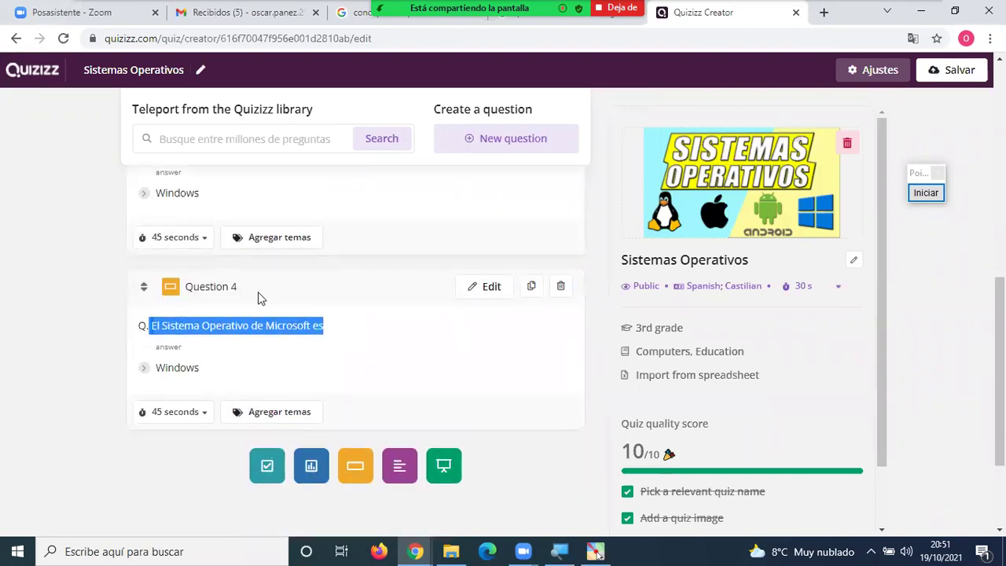
{"action": "scroll", "coordinate": [267, 291], "scroll_direction": "up", "scroll_amount": 2}
{"action": "left_click_drag", "start_coordinate": [344, 301], "coordinate": [183, 295]}
{"action": "scroll", "coordinate": [258, 332], "scroll_direction": "down", "scroll_amount": 2}
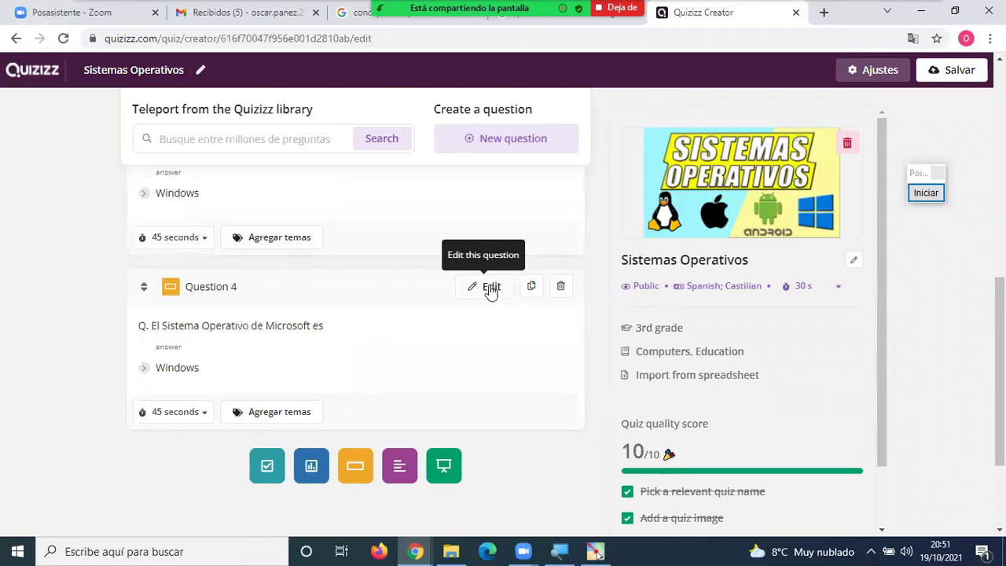
Reword Question 4 to 'El Sistema Operativo de IBM es' with answer OS2.
{"action": "left_click", "coordinate": [490, 288]}
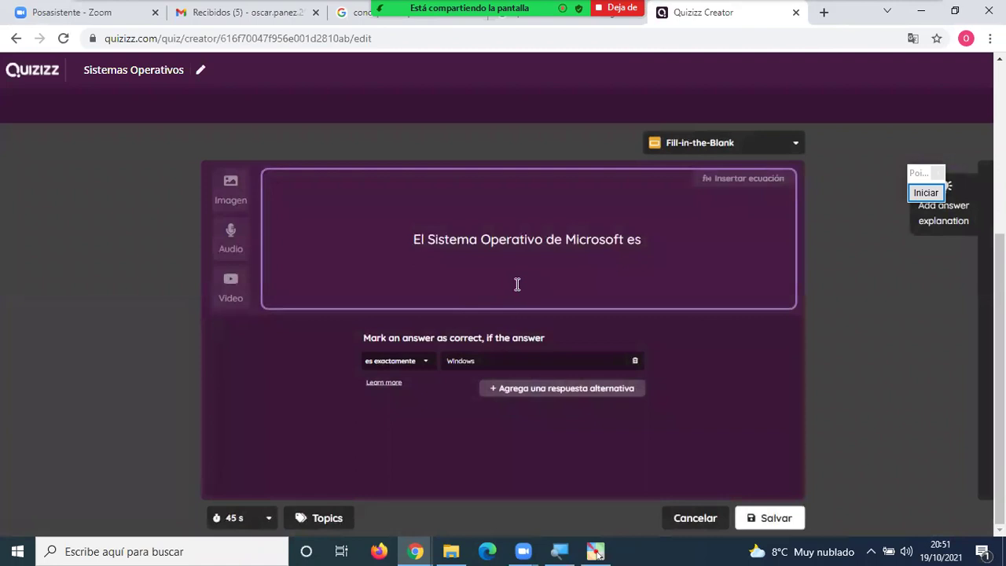
{"action": "double_click", "coordinate": [608, 241]}
{"action": "type", "text": "IBM"}
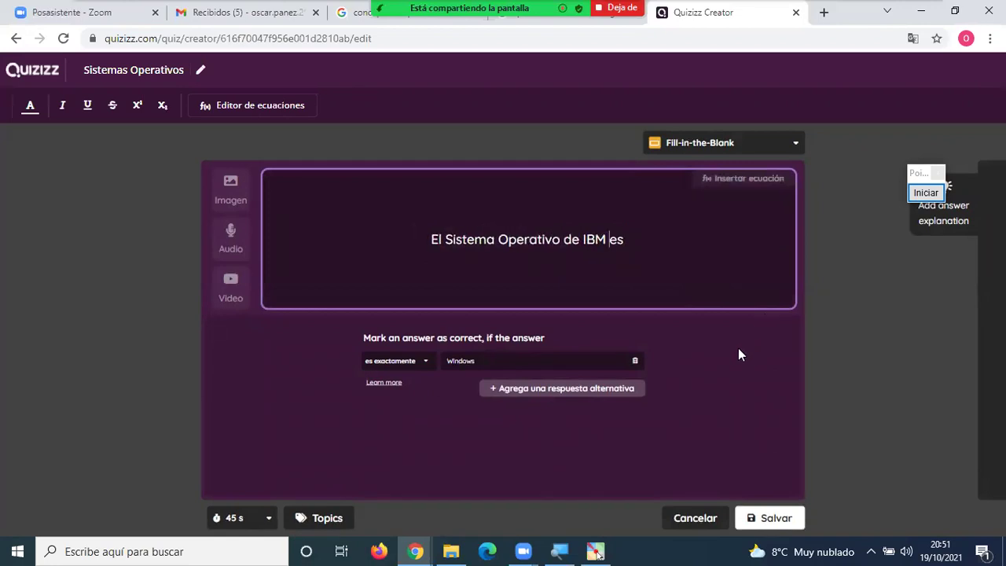
{"action": "left_click", "coordinate": [507, 360]}
{"action": "key", "text": "ctrl+a"}
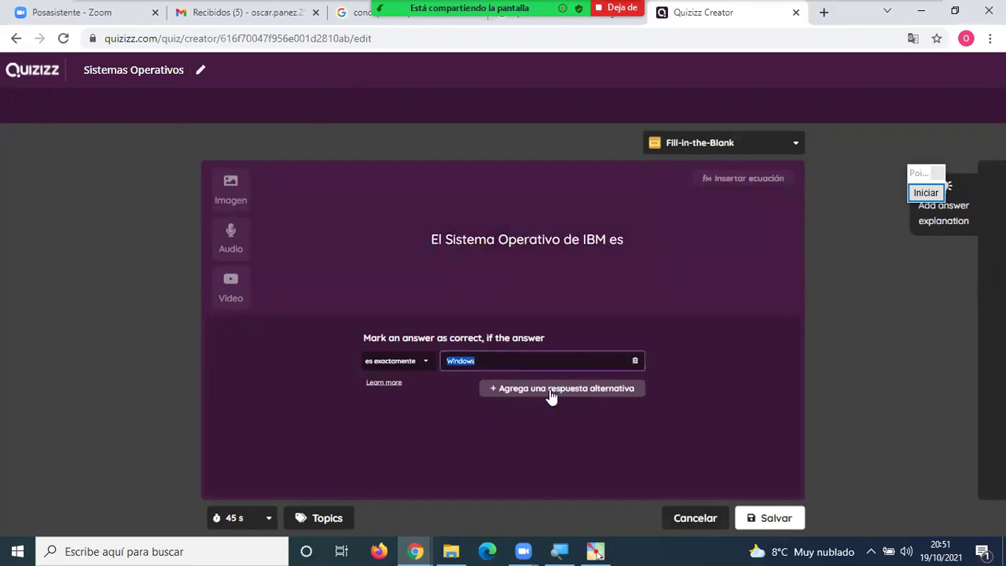
{"action": "type", "text": "OS2"}
Give Question 4 a 30-second time limit and save it.
{"action": "left_click", "coordinate": [269, 521]}
{"action": "left_click", "coordinate": [244, 285]}
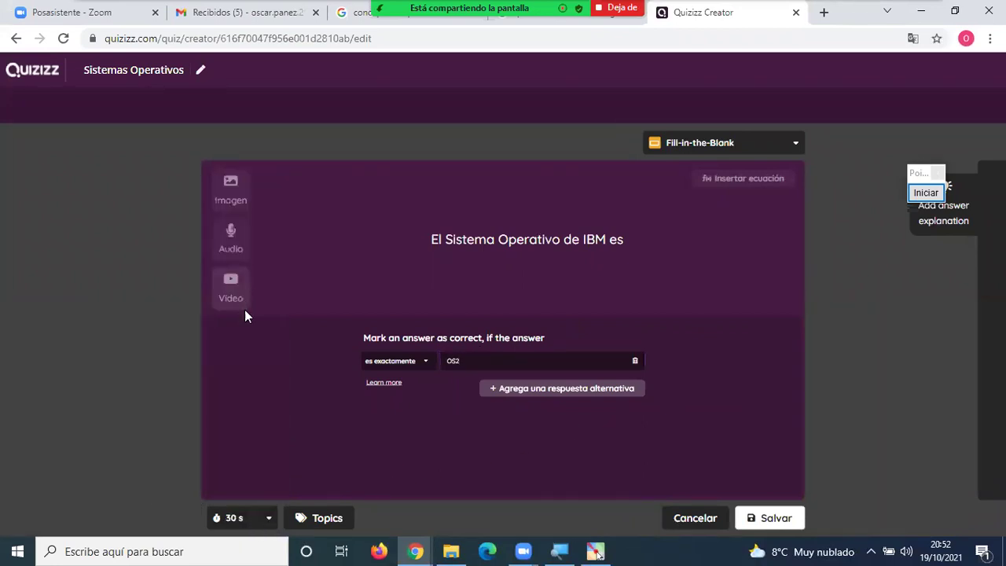
{"action": "left_click", "coordinate": [782, 519]}
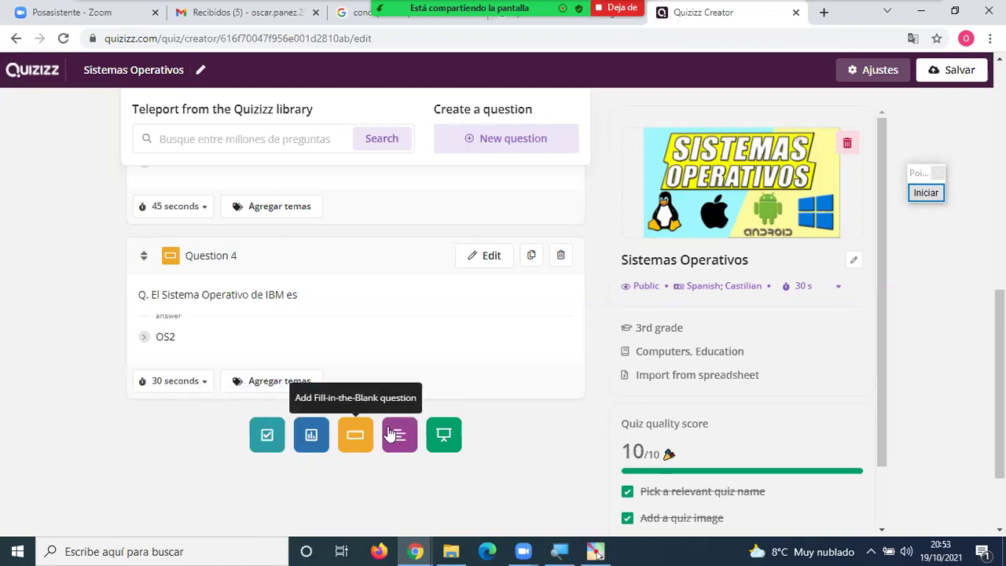
{"action": "scroll", "coordinate": [509, 405], "scroll_direction": "up", "scroll_amount": 2}
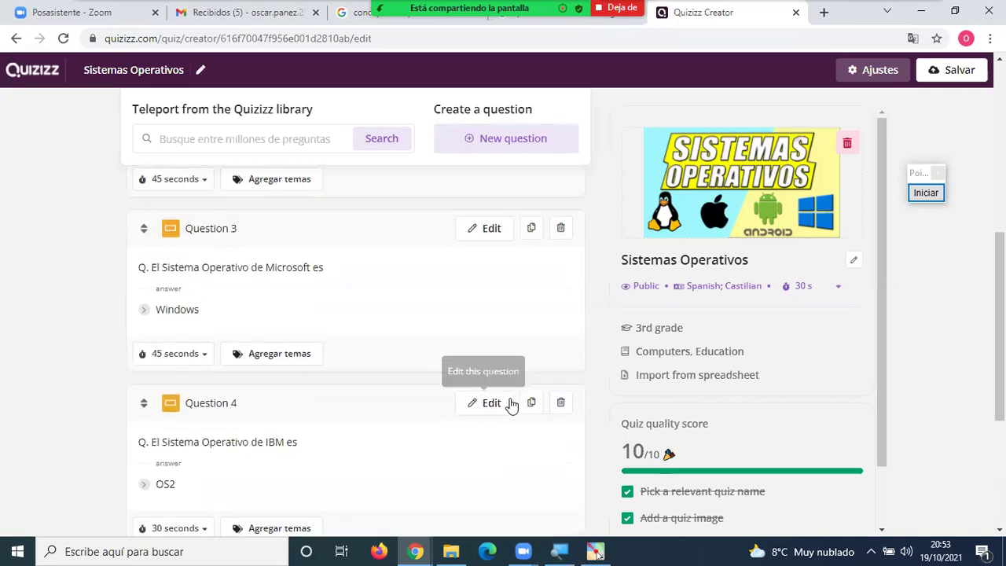
{"action": "scroll", "coordinate": [537, 427], "scroll_direction": "up", "scroll_amount": 2}
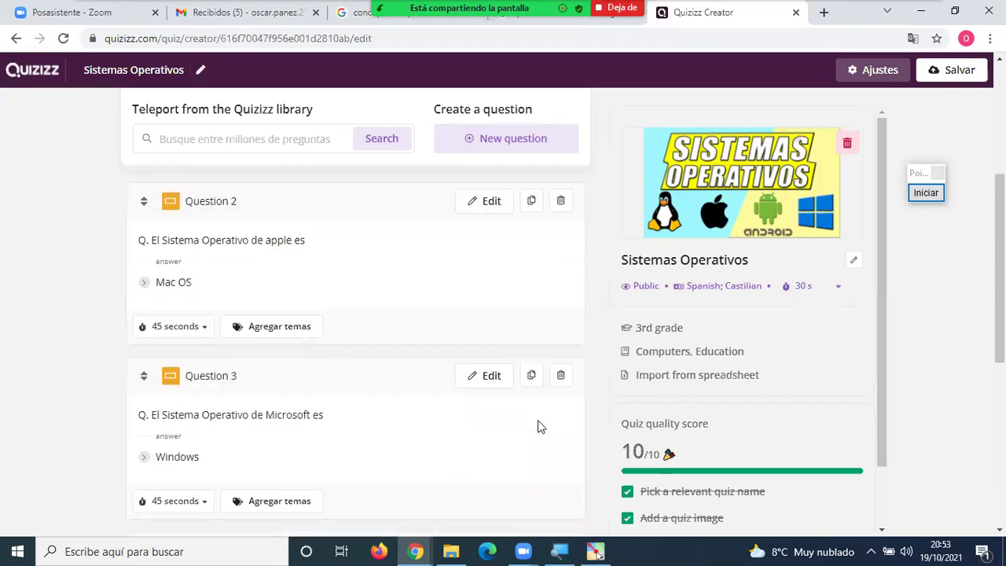
{"action": "scroll", "coordinate": [537, 427], "scroll_direction": "down", "scroll_amount": 4}
{"action": "scroll", "coordinate": [538, 422], "scroll_direction": "up", "scroll_amount": 8}
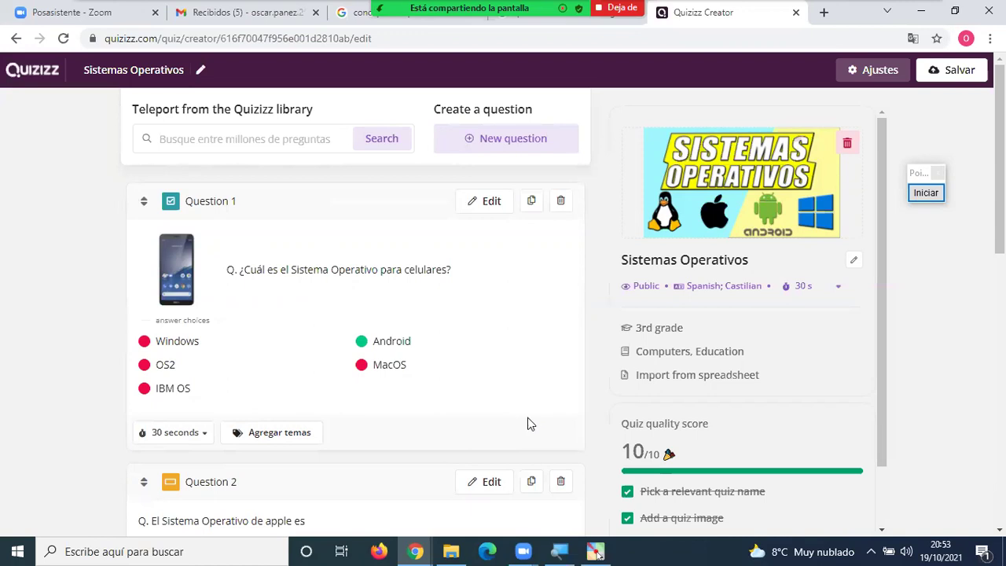
{"action": "scroll", "coordinate": [487, 402], "scroll_direction": "down", "scroll_amount": 3}
{"action": "scroll", "coordinate": [485, 404], "scroll_direction": "down", "scroll_amount": 6}
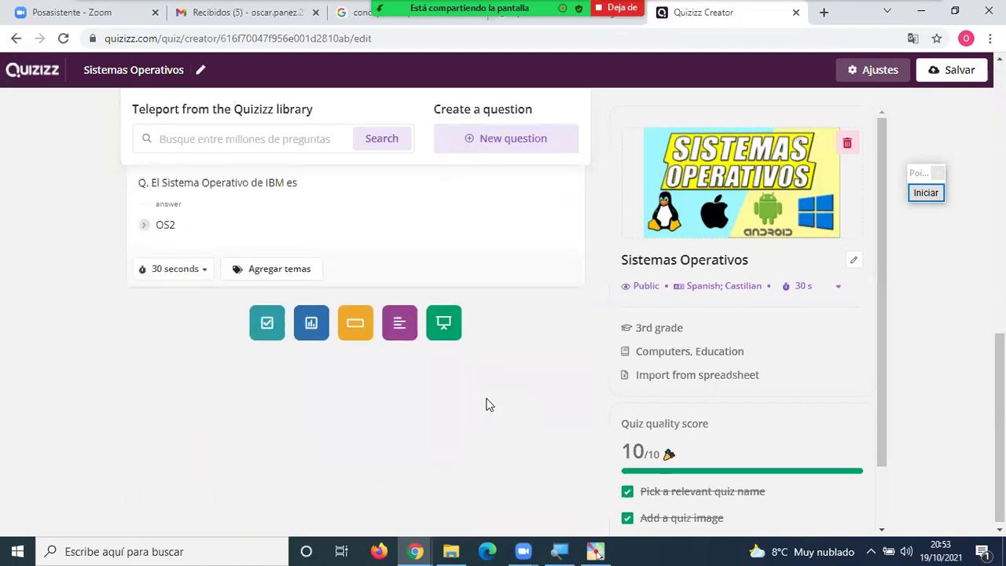
{"action": "scroll", "coordinate": [485, 404], "scroll_direction": "up", "scroll_amount": 3}
{"action": "scroll", "coordinate": [385, 406], "scroll_direction": "up", "scroll_amount": 2}
{"action": "scroll", "coordinate": [376, 405], "scroll_direction": "up", "scroll_amount": 4}
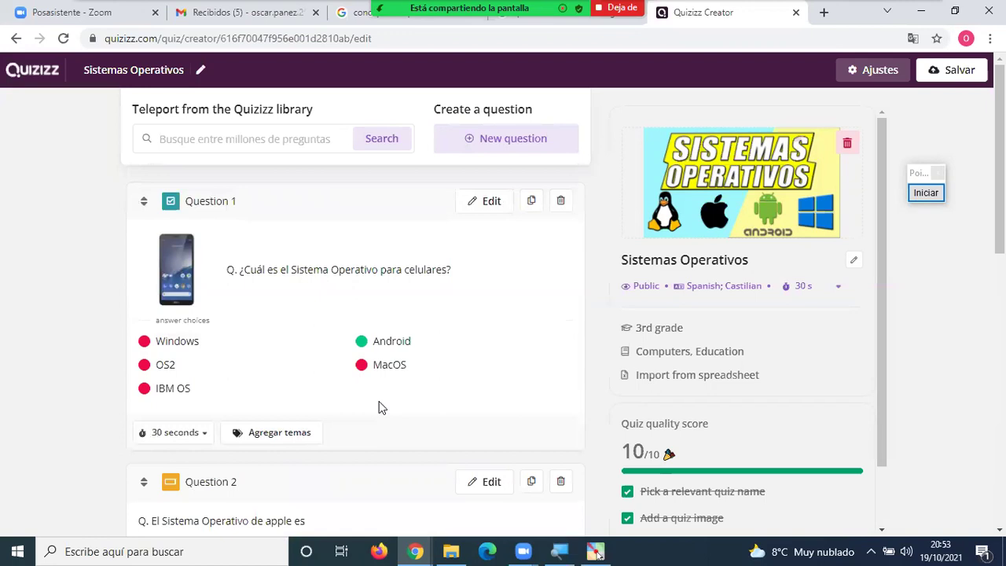
{"action": "scroll", "coordinate": [380, 405], "scroll_direction": "down", "scroll_amount": 3}
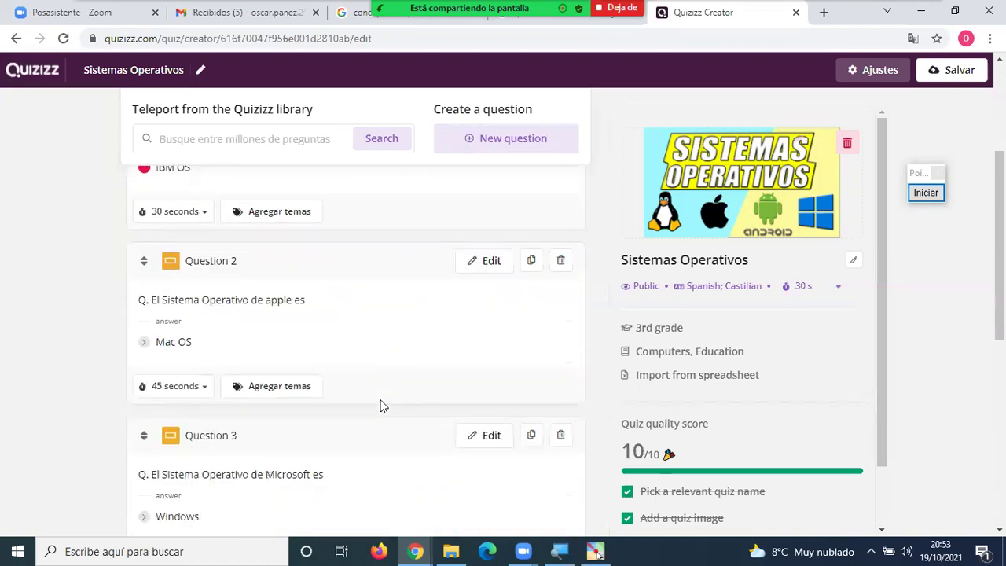
{"action": "scroll", "coordinate": [381, 406], "scroll_direction": "up", "scroll_amount": 3}
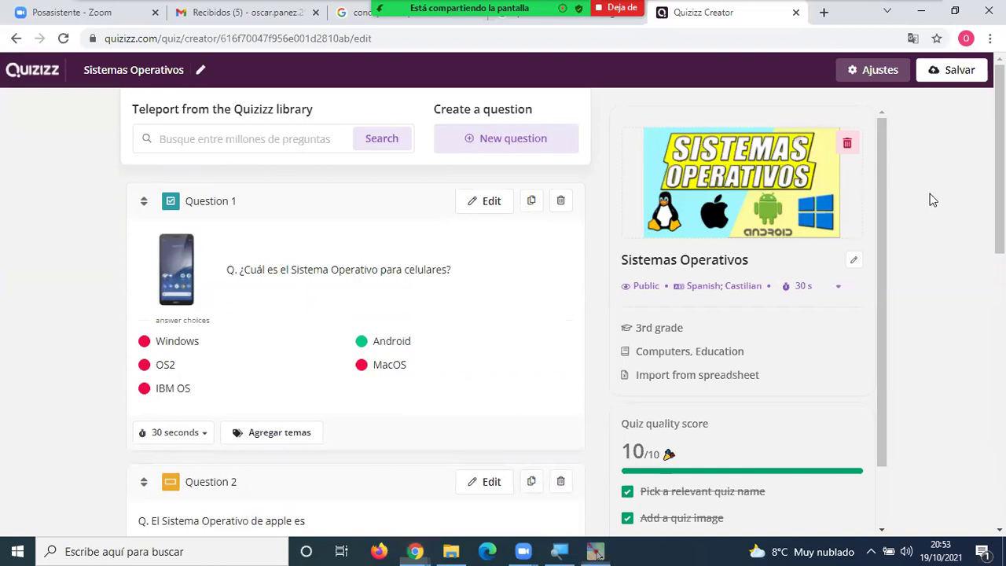
{"action": "left_click", "coordinate": [927, 193]}
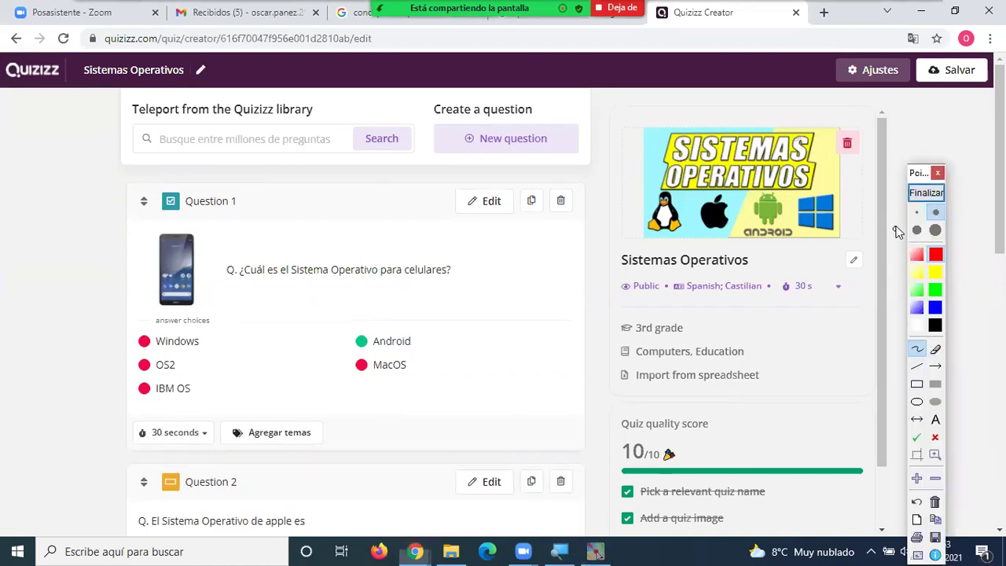
{"action": "left_click", "coordinate": [924, 197]}
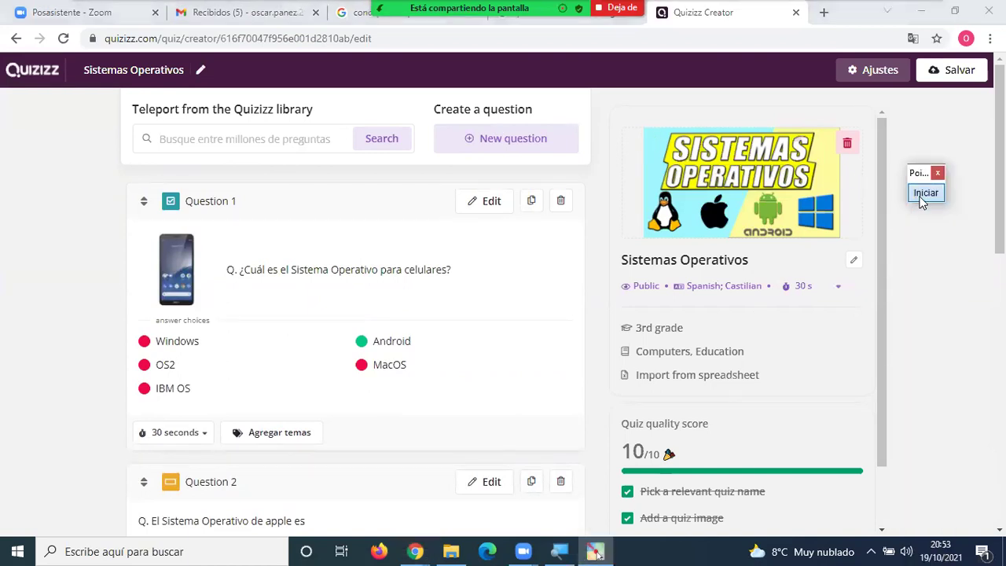
Translate the editor page into Spanish and circle the library search and new-question areas in red.
{"action": "right_click", "coordinate": [32, 253]}
{"action": "left_click", "coordinate": [95, 410]}
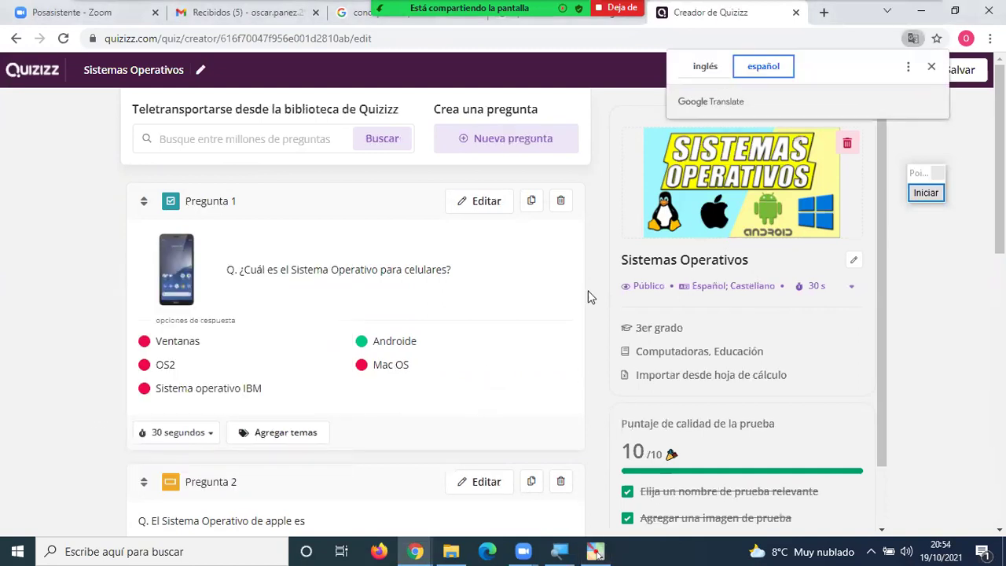
{"action": "left_click", "coordinate": [925, 193]}
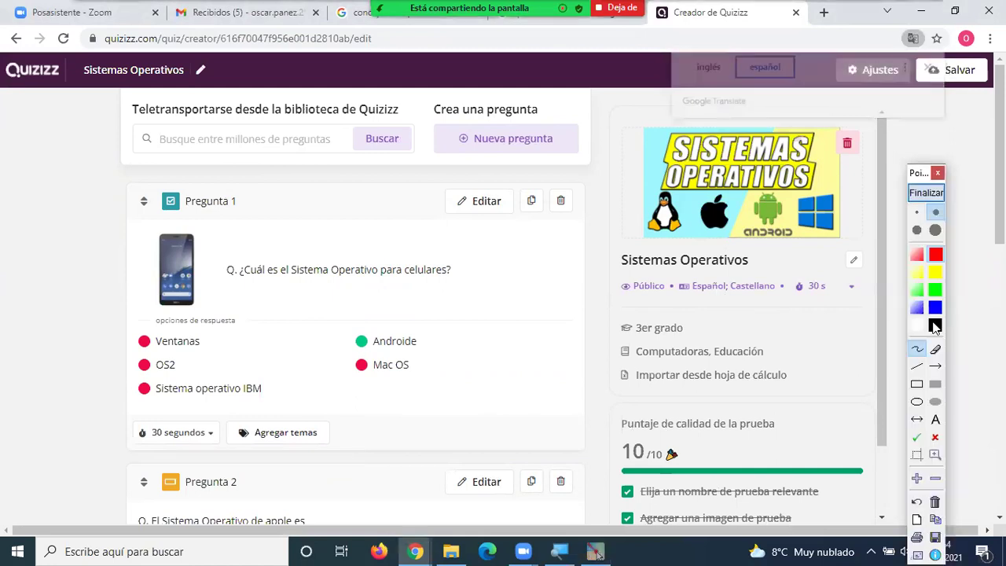
{"action": "mouse_move", "coordinate": [318, 94]}
{"action": "left_mouse_down"}
{"action": "mouse_move", "coordinate": [115, 100]}
{"action": "mouse_move", "coordinate": [116, 151]}
{"action": "mouse_move", "coordinate": [316, 154]}
{"action": "mouse_move", "coordinate": [430, 170]}
{"action": "mouse_move", "coordinate": [443, 157]}
{"action": "mouse_move", "coordinate": [440, 115]}
{"action": "mouse_move", "coordinate": [410, 102]}
{"action": "mouse_move", "coordinate": [303, 100]}
{"action": "left_mouse_up"}
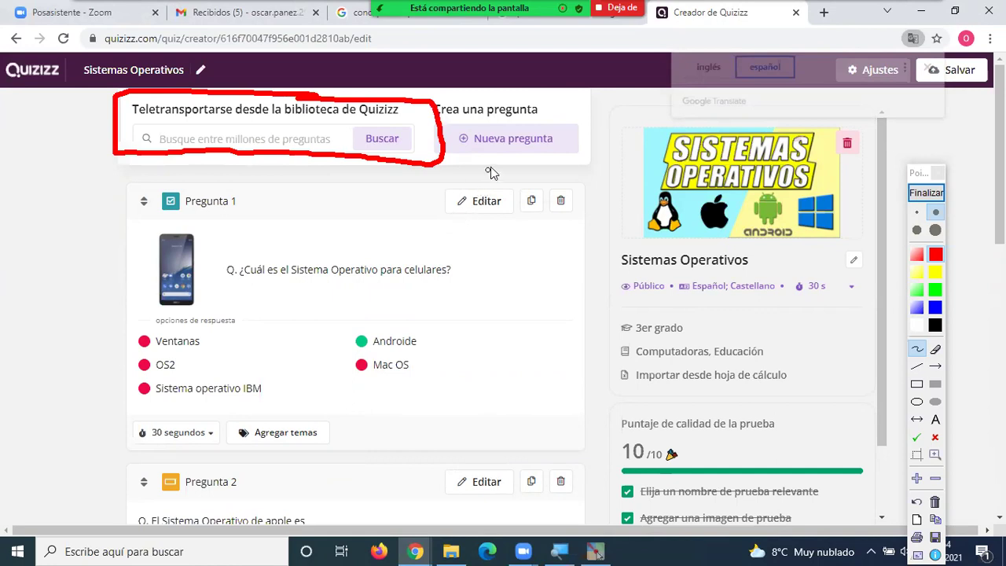
{"action": "mouse_move", "coordinate": [560, 102]}
{"action": "left_mouse_down"}
{"action": "mouse_move", "coordinate": [534, 96]}
{"action": "mouse_move", "coordinate": [433, 139]}
{"action": "mouse_move", "coordinate": [604, 140]}
{"action": "mouse_move", "coordinate": [520, 112]}
{"action": "left_mouse_up"}
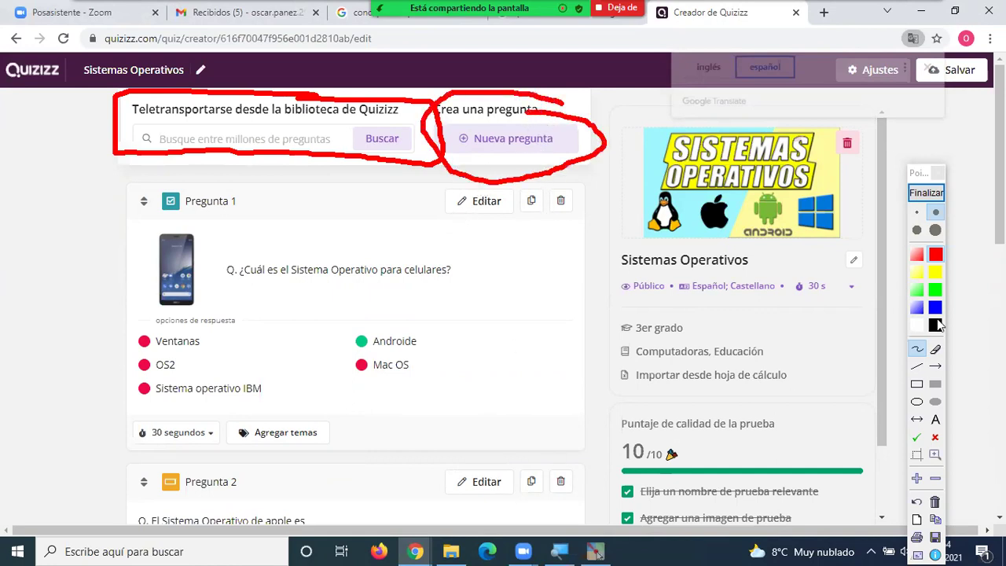
{"action": "left_click", "coordinate": [925, 192]}
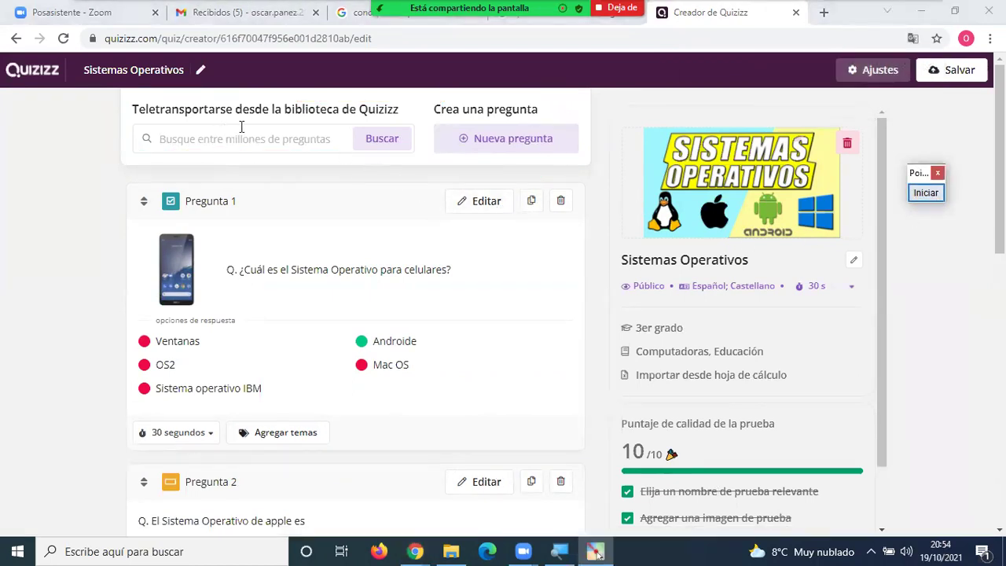
Search the question library for 'SISTEMAS OPERATIVOS', fixing the OPRATIVOS typo.
{"action": "left_click", "coordinate": [182, 132]}
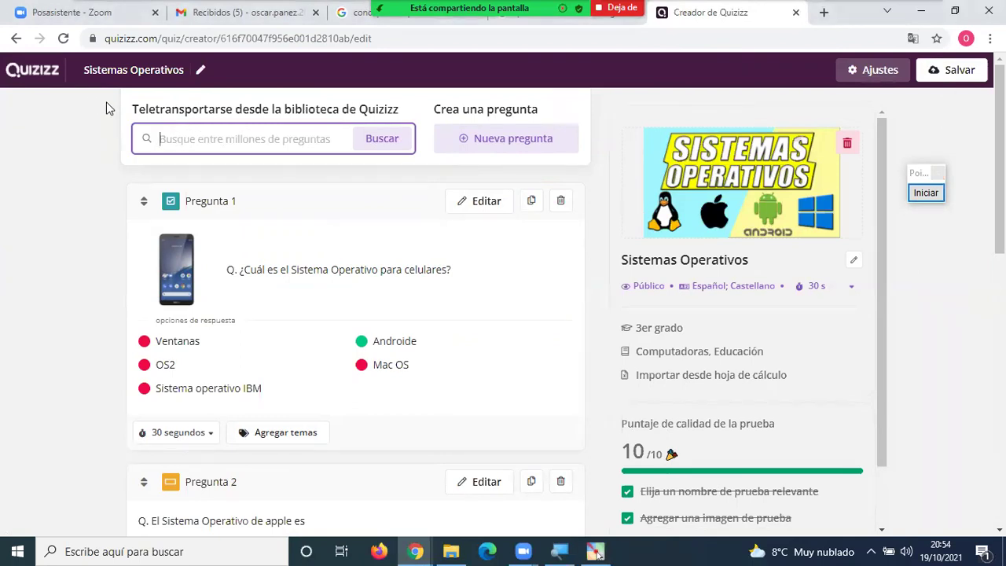
{"action": "type", "text": "sISTE"}
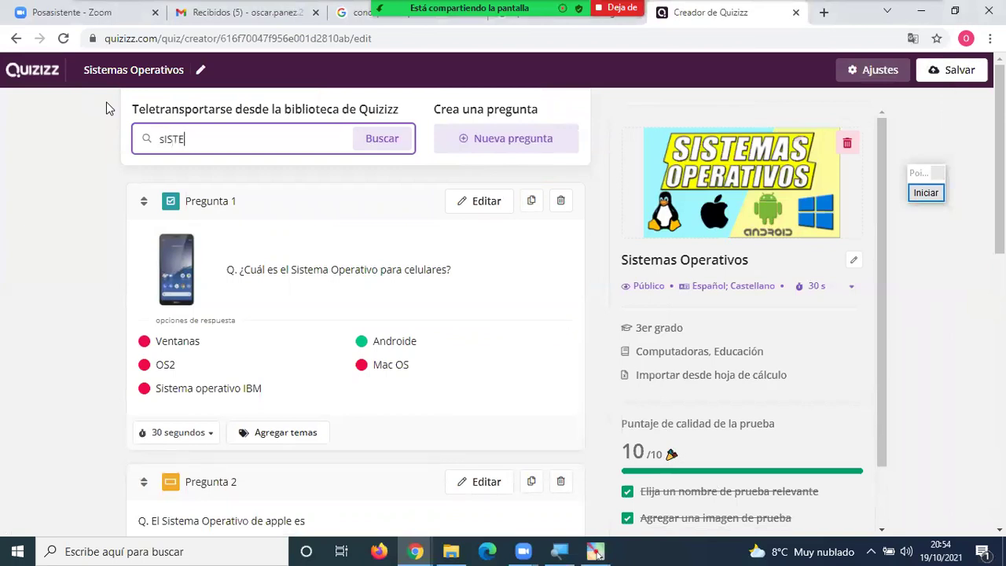
{"action": "type", "text": "MAS OPRATIVOS"}
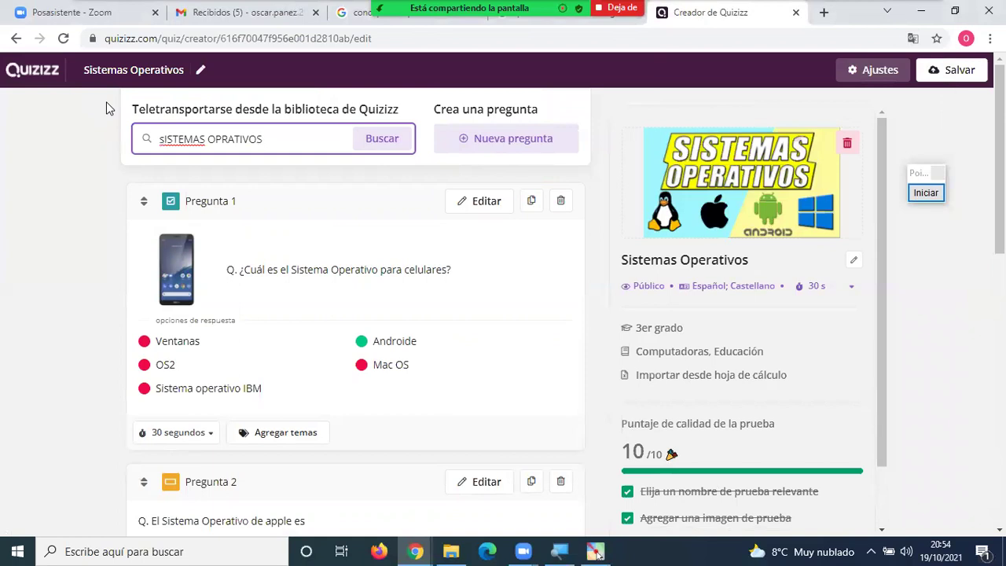
{"action": "key", "text": "Left"}
{"action": "key", "text": "Left"}
{"action": "key", "text": "Left"}
{"action": "key", "text": "Left"}
{"action": "key", "text": "Left"}
{"action": "key", "text": "Left"}
{"action": "key", "text": "Left"}
{"action": "type", "text": "E"}
{"action": "left_click", "coordinate": [380, 141]}
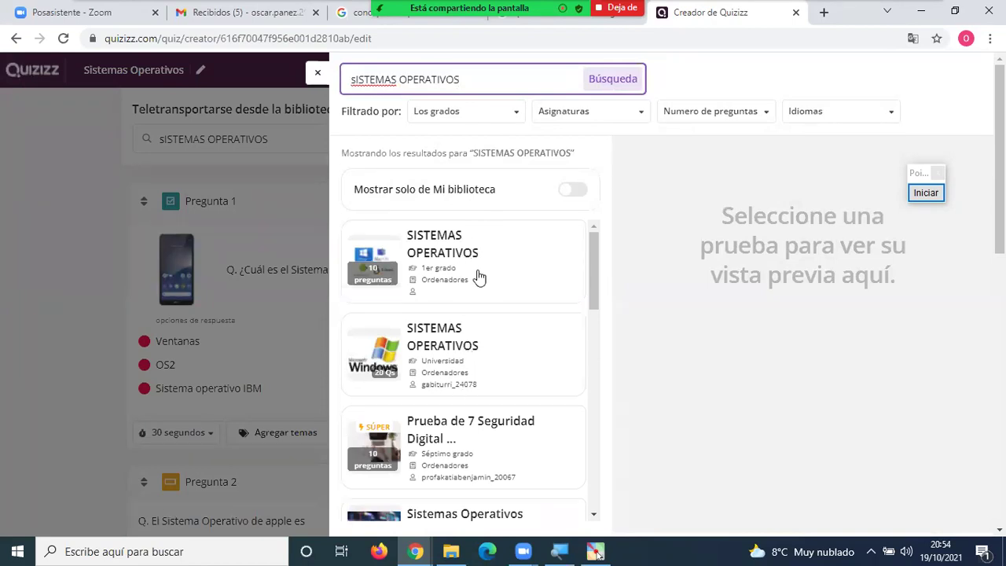
Browse the matching library quizzes, then close the search results panel.
{"action": "scroll", "coordinate": [478, 276], "scroll_direction": "down", "scroll_amount": 3}
{"action": "scroll", "coordinate": [477, 277], "scroll_direction": "up", "scroll_amount": 3}
{"action": "scroll", "coordinate": [478, 285], "scroll_direction": "down", "scroll_amount": 4}
{"action": "scroll", "coordinate": [476, 288], "scroll_direction": "up", "scroll_amount": 4}
{"action": "scroll", "coordinate": [476, 288], "scroll_direction": "down", "scroll_amount": 2}
{"action": "scroll", "coordinate": [474, 291], "scroll_direction": "up", "scroll_amount": 2}
{"action": "scroll", "coordinate": [475, 291], "scroll_direction": "down", "scroll_amount": 3}
{"action": "scroll", "coordinate": [476, 291], "scroll_direction": "up", "scroll_amount": 3}
{"action": "scroll", "coordinate": [183, 219], "scroll_direction": "down", "scroll_amount": 10}
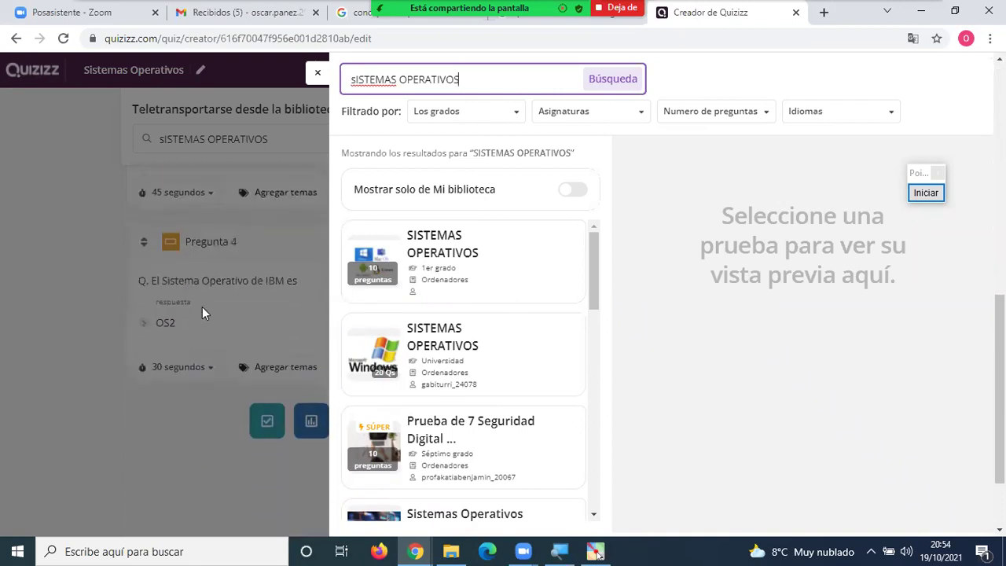
{"action": "scroll", "coordinate": [220, 271], "scroll_direction": "up", "scroll_amount": 2}
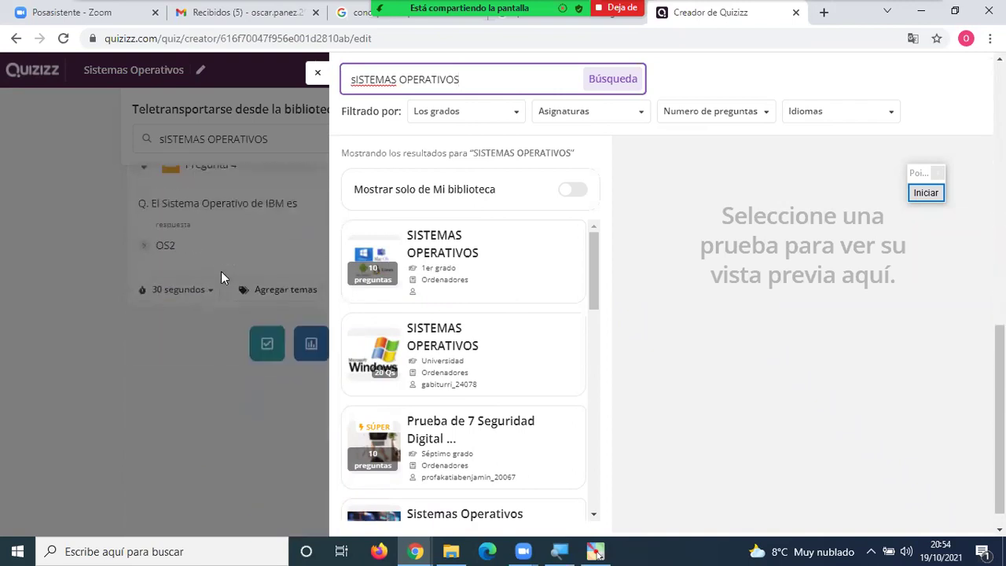
{"action": "scroll", "coordinate": [222, 271], "scroll_direction": "down", "scroll_amount": 2}
{"action": "scroll", "coordinate": [257, 283], "scroll_direction": "down", "scroll_amount": 1}
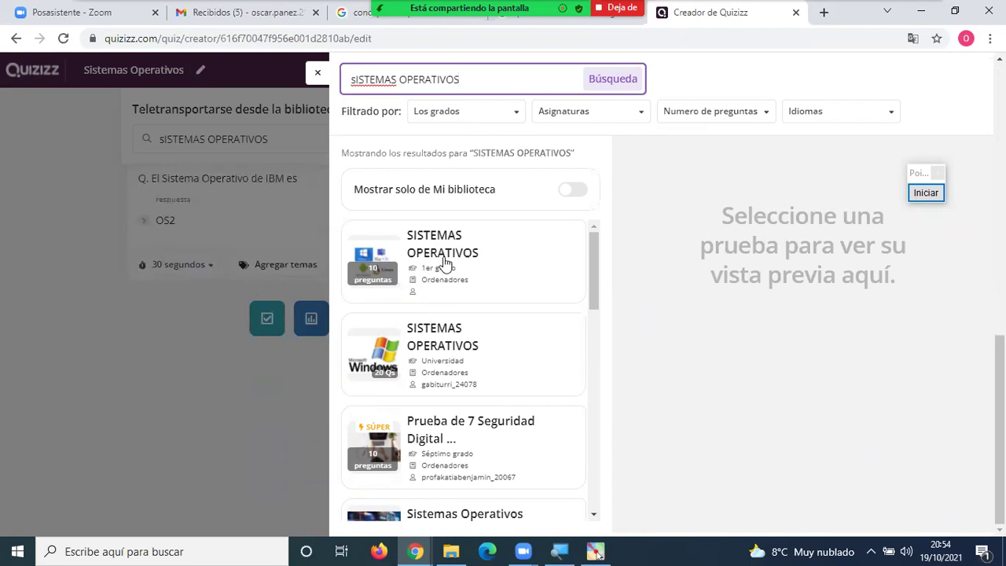
{"action": "left_click", "coordinate": [319, 78]}
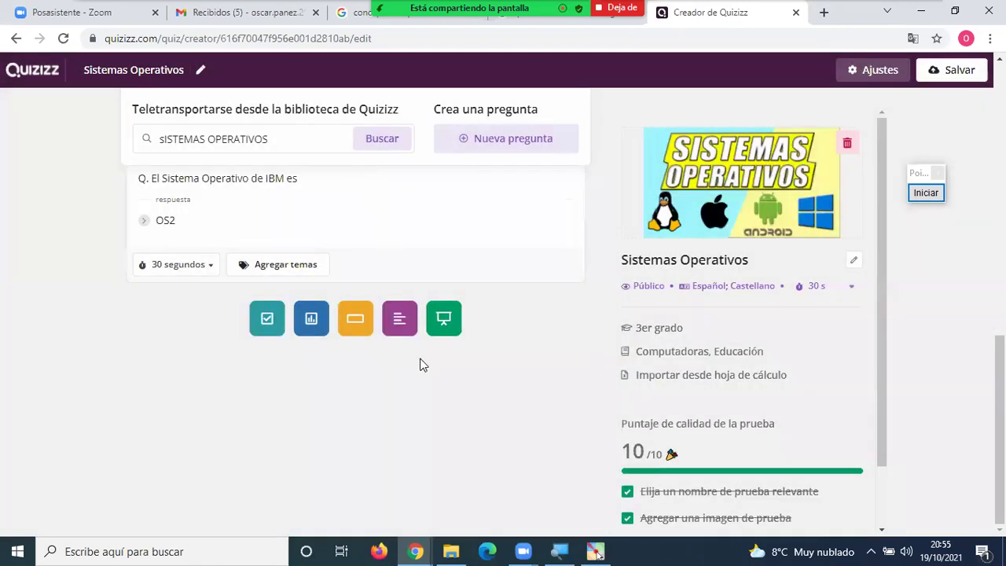
Scroll up and down through the quiz's question list.
{"action": "scroll", "coordinate": [420, 362], "scroll_direction": "up", "scroll_amount": 2}
{"action": "scroll", "coordinate": [419, 360], "scroll_direction": "up", "scroll_amount": 1}
{"action": "scroll", "coordinate": [421, 357], "scroll_direction": "down", "scroll_amount": 2}
{"action": "scroll", "coordinate": [421, 362], "scroll_direction": "down", "scroll_amount": 1}
{"action": "scroll", "coordinate": [421, 362], "scroll_direction": "up", "scroll_amount": 5}
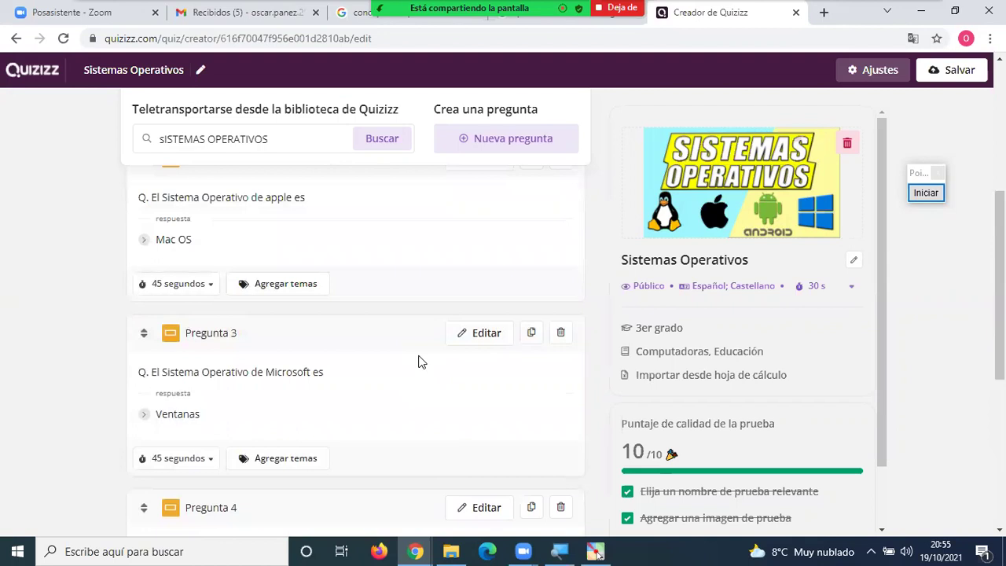
{"action": "scroll", "coordinate": [271, 342], "scroll_direction": "up", "scroll_amount": 3}
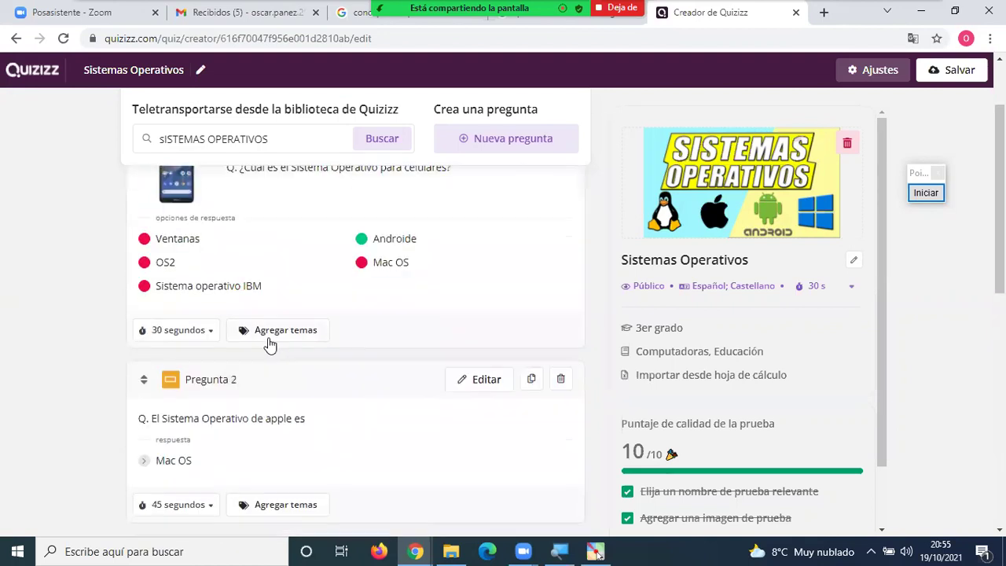
{"action": "scroll", "coordinate": [268, 338], "scroll_direction": "up", "scroll_amount": 1}
{"action": "scroll", "coordinate": [271, 342], "scroll_direction": "down", "scroll_amount": 4}
{"action": "scroll", "coordinate": [274, 346], "scroll_direction": "down", "scroll_amount": 4}
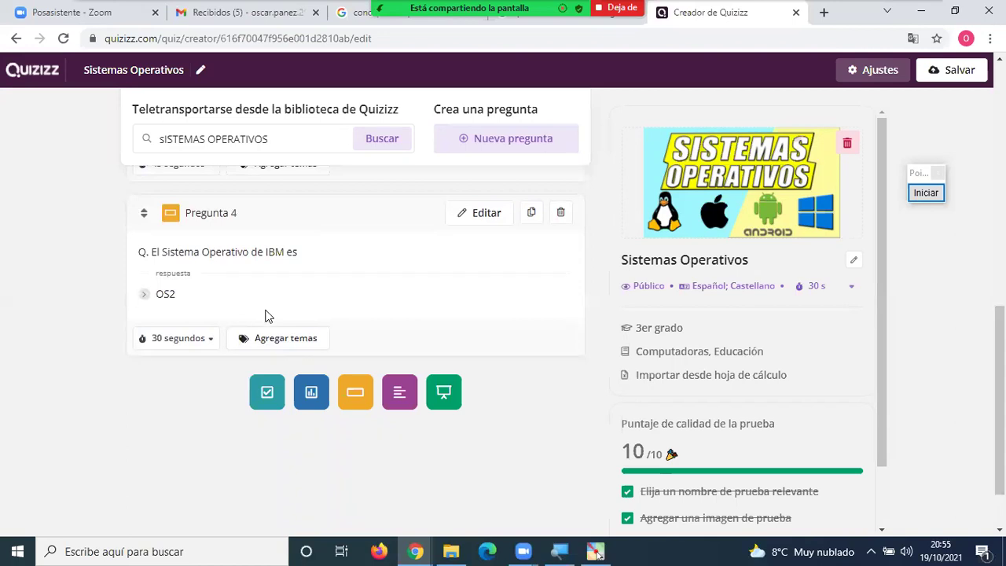
{"action": "scroll", "coordinate": [265, 316], "scroll_direction": "up", "scroll_amount": 10}
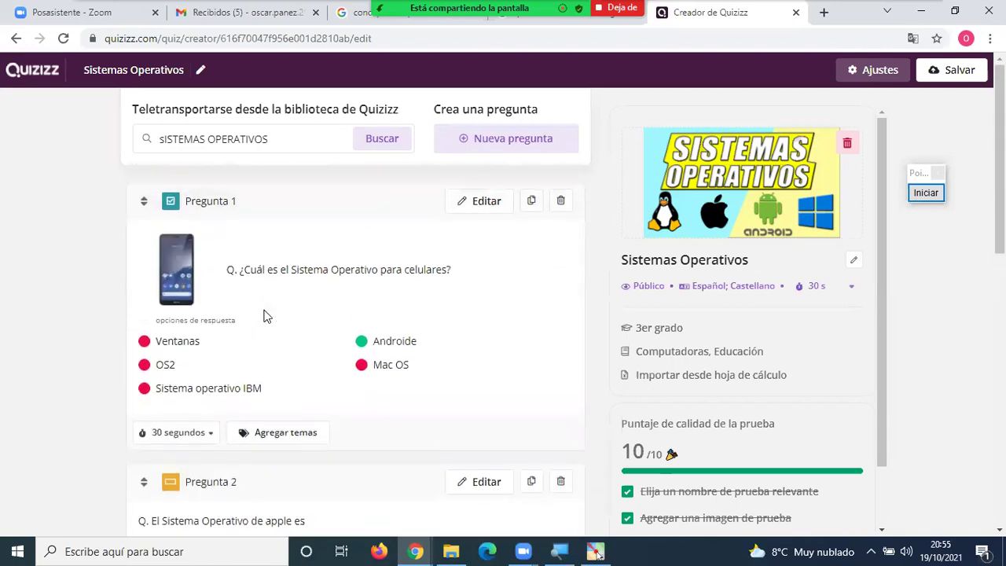
Retype the library search term as 'SISTEMAS OPERATIVOS' in capitals.
{"action": "left_click_drag", "start_coordinate": [290, 138], "coordinate": [150, 145]}
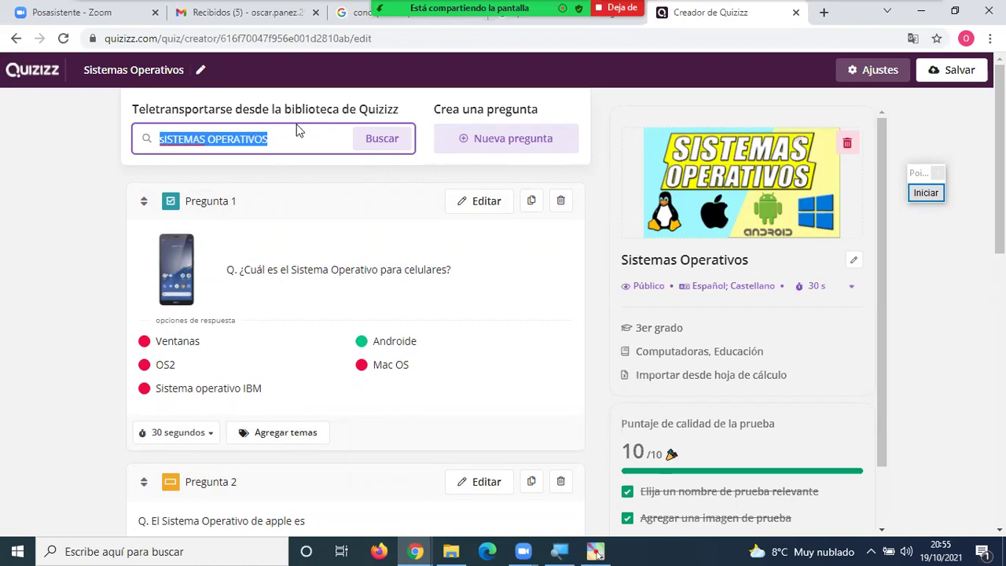
{"action": "left_click", "coordinate": [292, 137]}
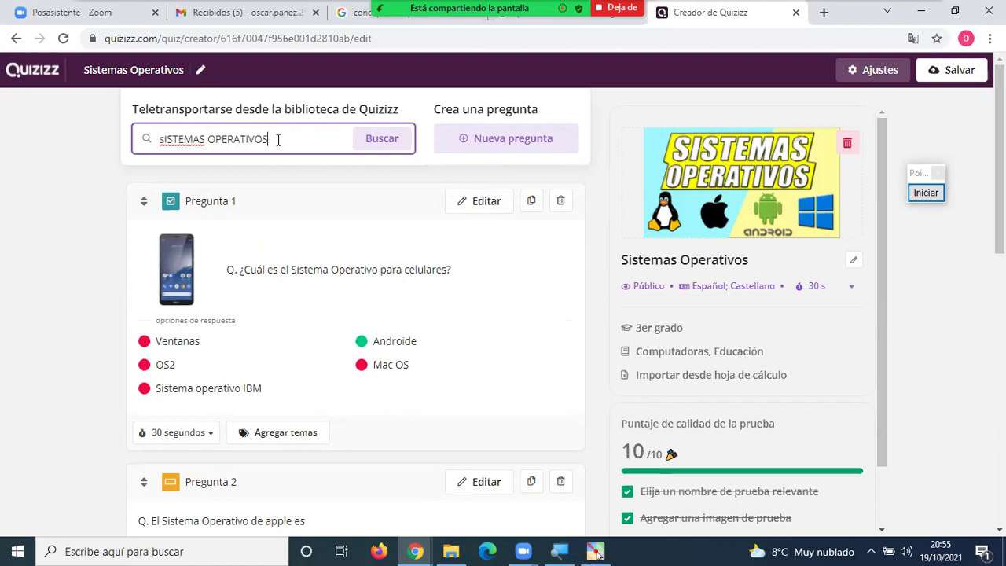
{"action": "left_click_drag", "start_coordinate": [160, 141], "coordinate": [112, 139]}
{"action": "left_click", "coordinate": [292, 142]}
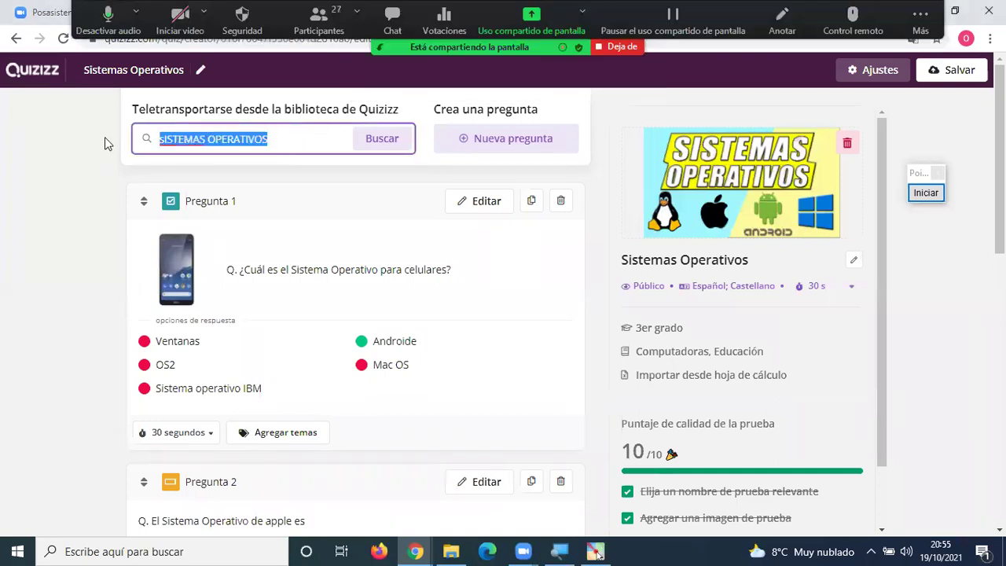
{"action": "type", "text": "SISTEMAS OPE"}
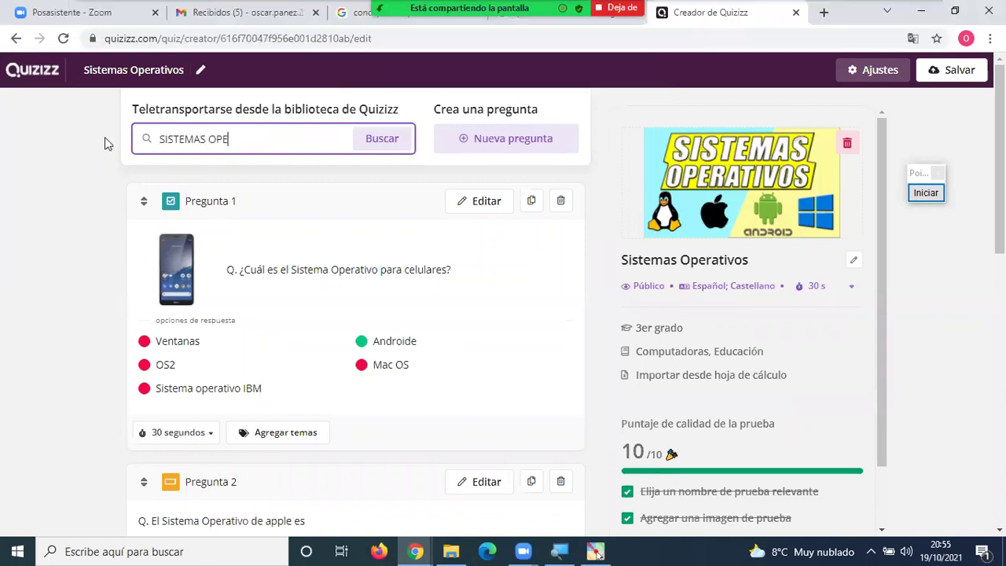
{"action": "type", "text": "RATIVOS"}
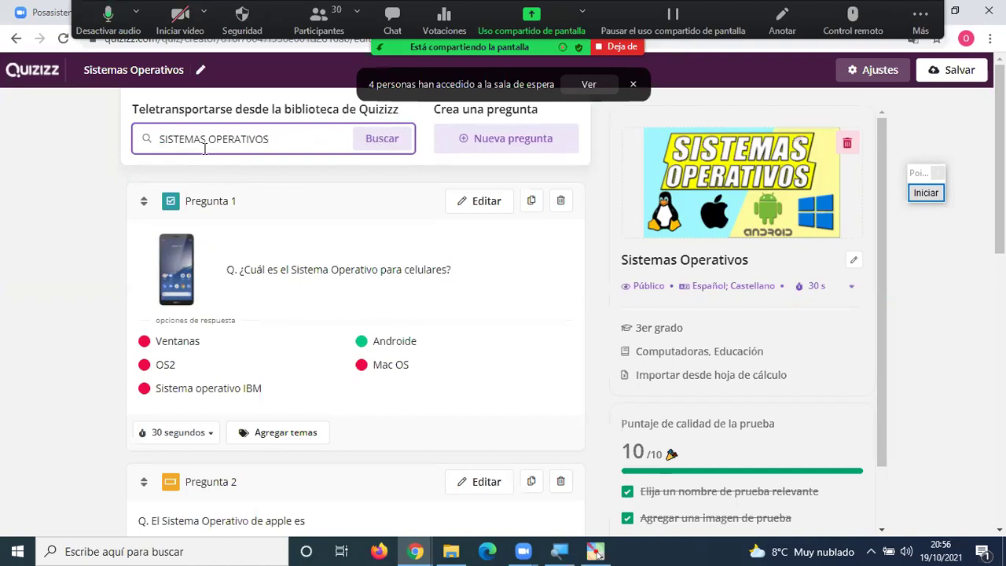
Run the library search for 'SISTEMAS OPERATIVOS' and dismiss the participants window covering the results.
{"action": "left_click_drag", "start_coordinate": [295, 144], "coordinate": [150, 144]}
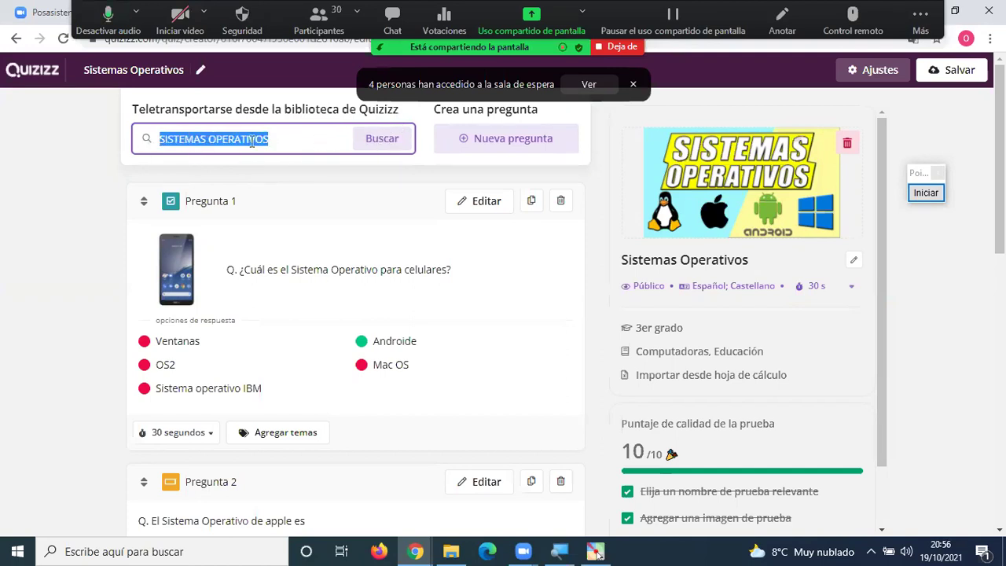
{"action": "left_click", "coordinate": [366, 141]}
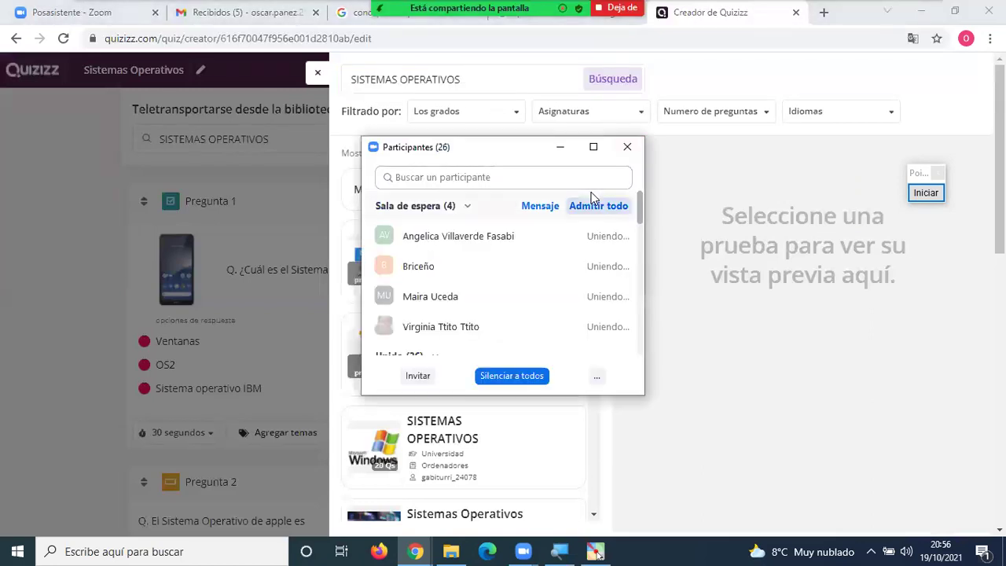
{"action": "left_click", "coordinate": [627, 147]}
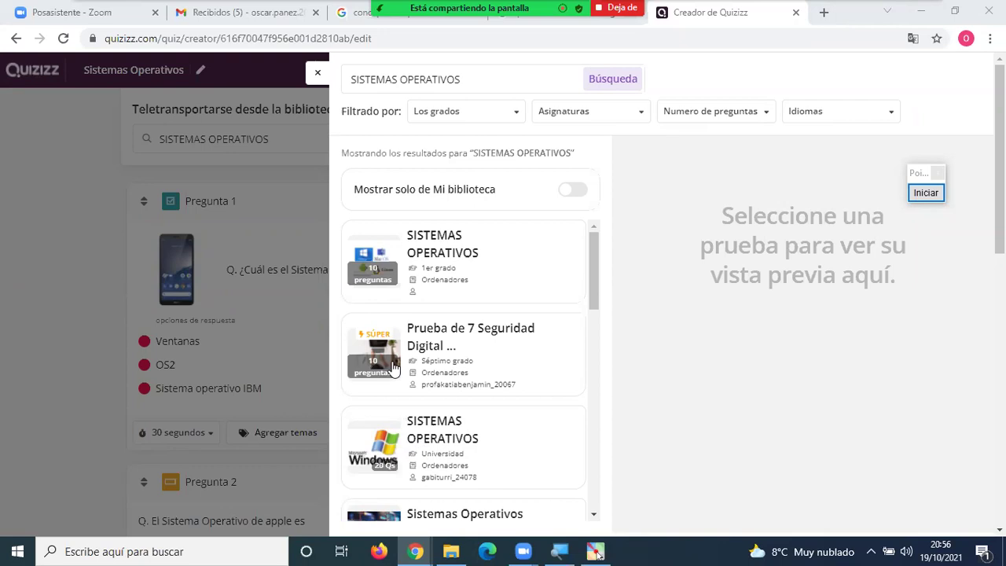
Open the preview of the first SISTEMAS OPERATIVOS library result.
{"action": "left_click", "coordinate": [430, 259]}
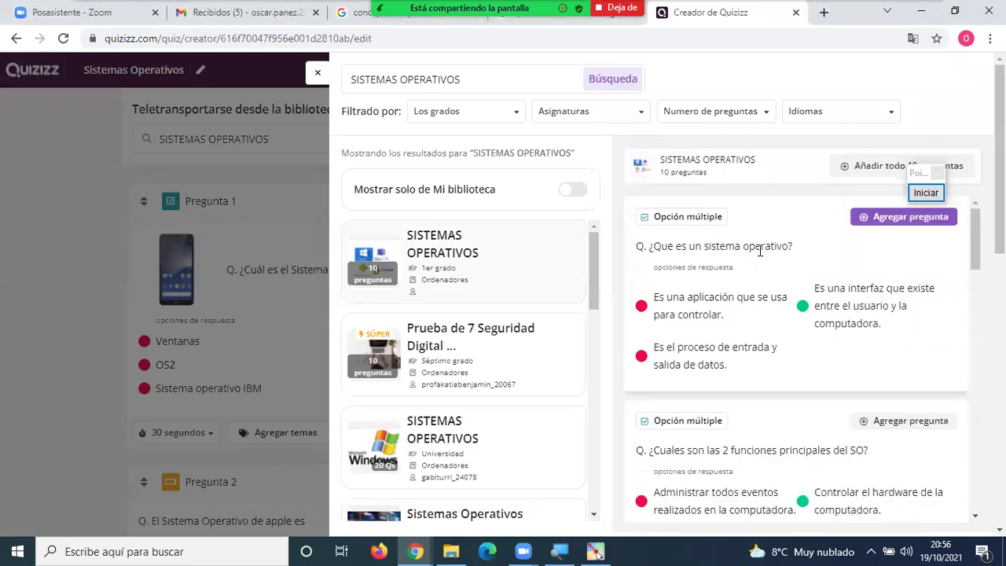
{"action": "scroll", "coordinate": [739, 322], "scroll_direction": "down", "scroll_amount": 1}
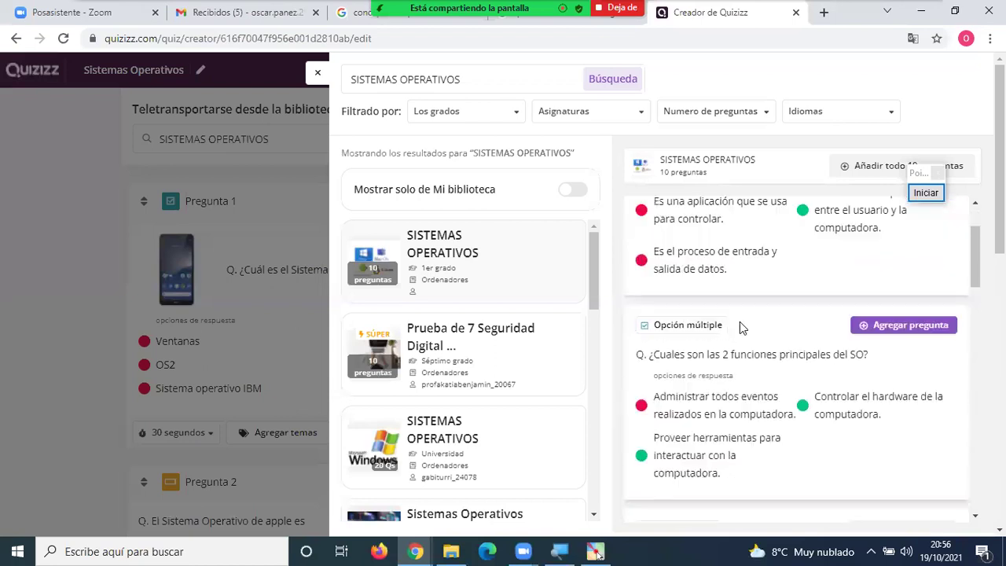
{"action": "scroll", "coordinate": [739, 320], "scroll_direction": "up", "scroll_amount": 1}
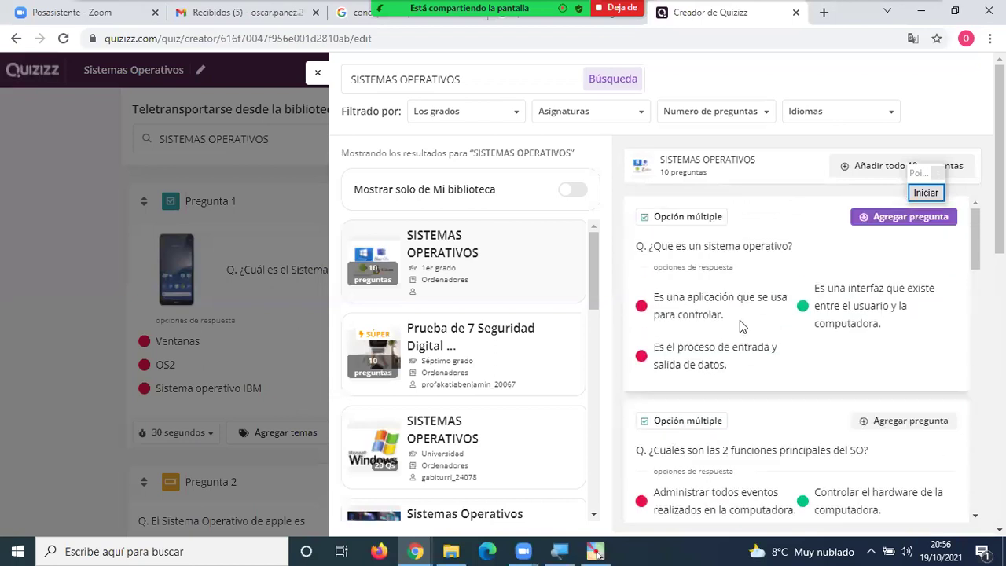
Frame the first result and mark its 10 preguntas count in red, then clear and move the widget aside.
{"action": "left_click", "coordinate": [925, 193]}
{"action": "left_click", "coordinate": [916, 383]}
{"action": "left_click_drag", "start_coordinate": [334, 209], "coordinate": [610, 315]}
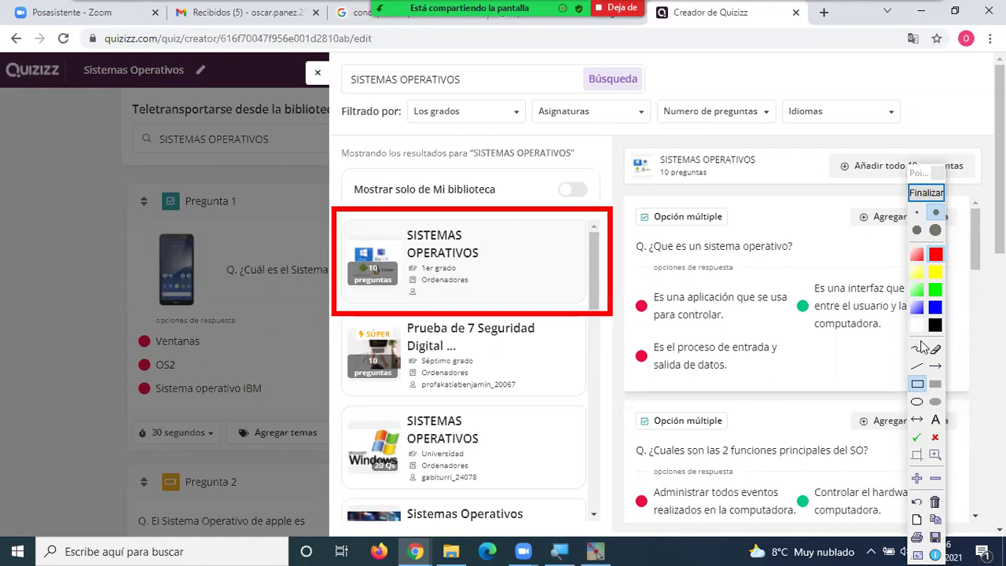
{"action": "left_click", "coordinate": [916, 348]}
{"action": "mouse_move", "coordinate": [363, 289]}
{"action": "left_mouse_down"}
{"action": "mouse_move", "coordinate": [385, 292]}
{"action": "mouse_move", "coordinate": [393, 263]}
{"action": "mouse_move", "coordinate": [358, 275]}
{"action": "mouse_move", "coordinate": [377, 295]}
{"action": "left_mouse_up"}
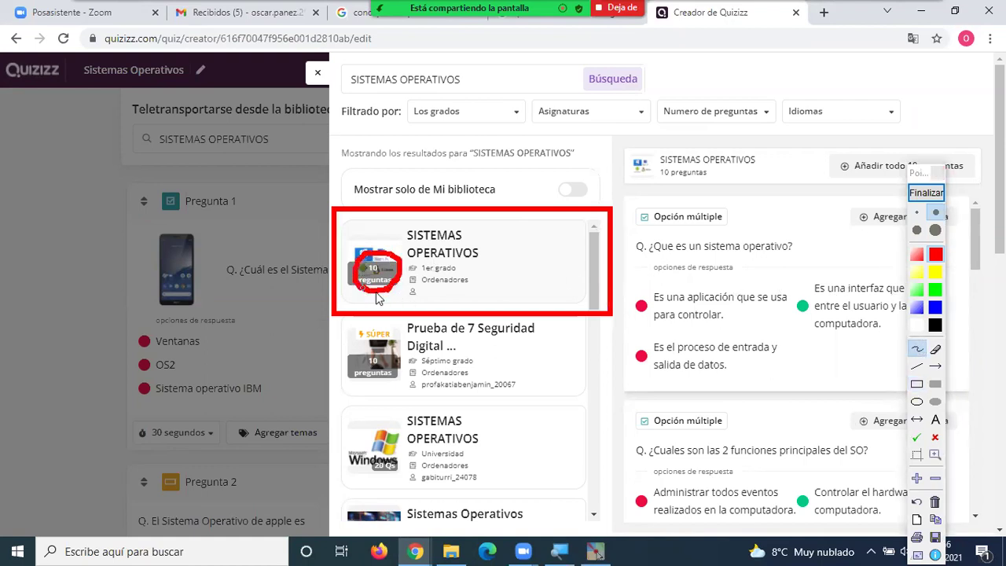
{"action": "mouse_move", "coordinate": [646, 201]}
{"action": "left_mouse_down"}
{"action": "mouse_move", "coordinate": [604, 350]}
{"action": "mouse_move", "coordinate": [605, 519]}
{"action": "left_mouse_up"}
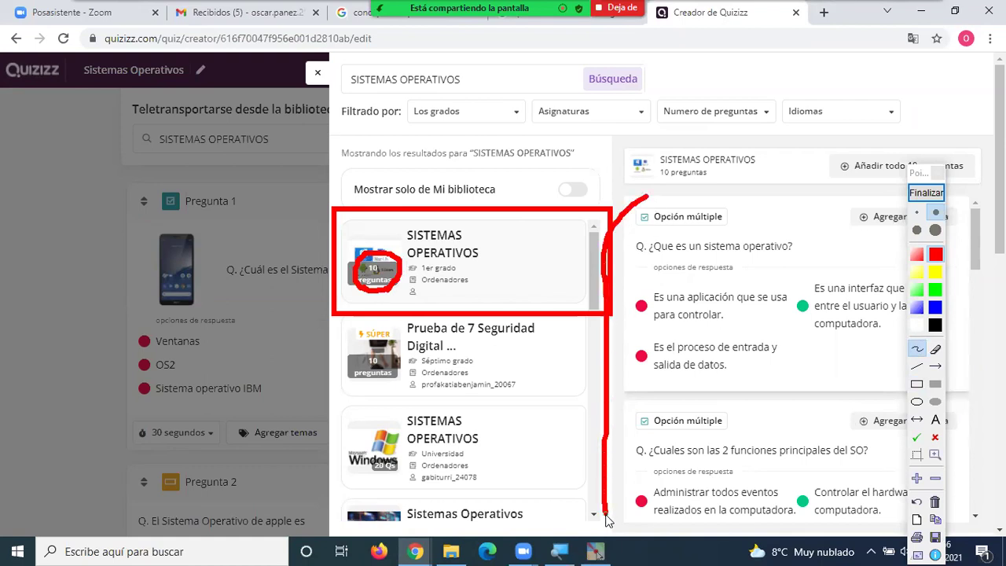
{"action": "mouse_move", "coordinate": [644, 206]}
{"action": "left_mouse_down"}
{"action": "mouse_move", "coordinate": [987, 195]}
{"action": "mouse_move", "coordinate": [973, 413]}
{"action": "mouse_move", "coordinate": [978, 546]}
{"action": "left_mouse_up"}
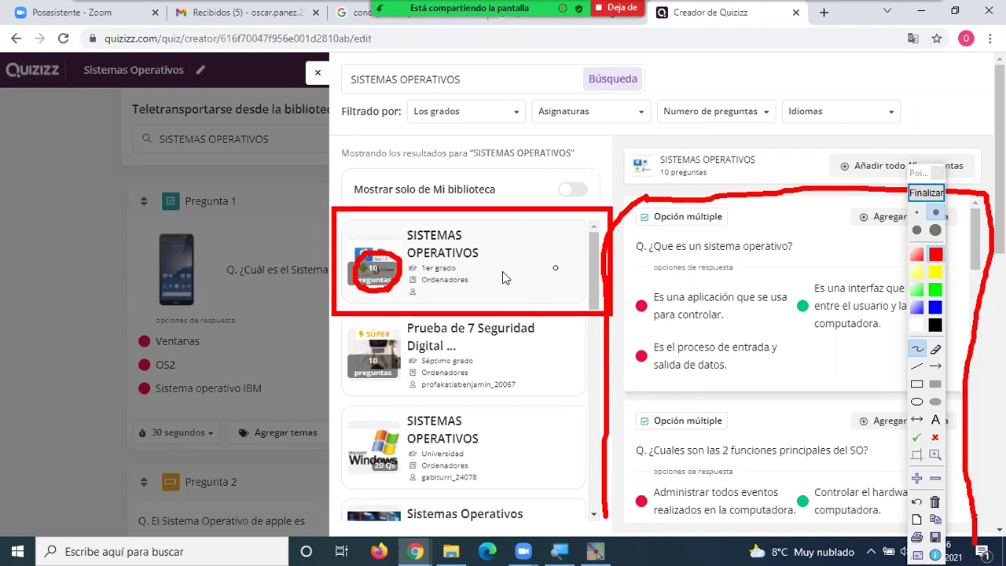
{"action": "left_click", "coordinate": [931, 196]}
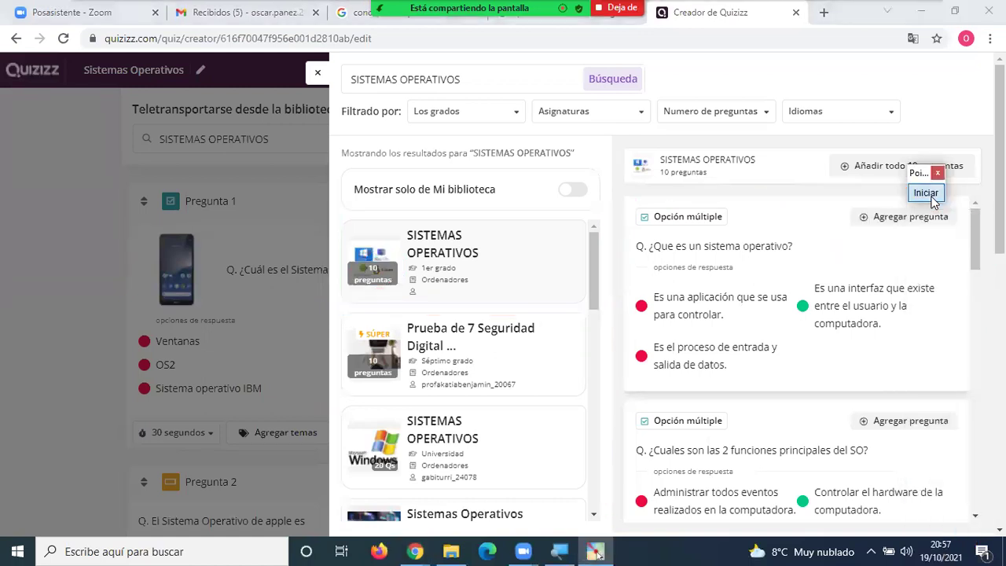
{"action": "left_click_drag", "start_coordinate": [929, 180], "coordinate": [968, 177]}
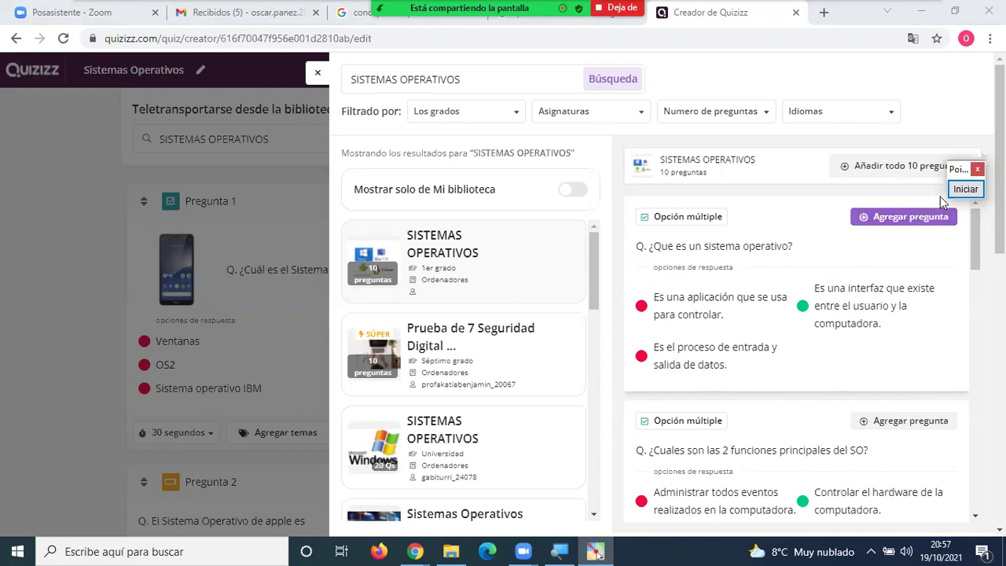
{"action": "left_click_drag", "start_coordinate": [956, 176], "coordinate": [977, 163]}
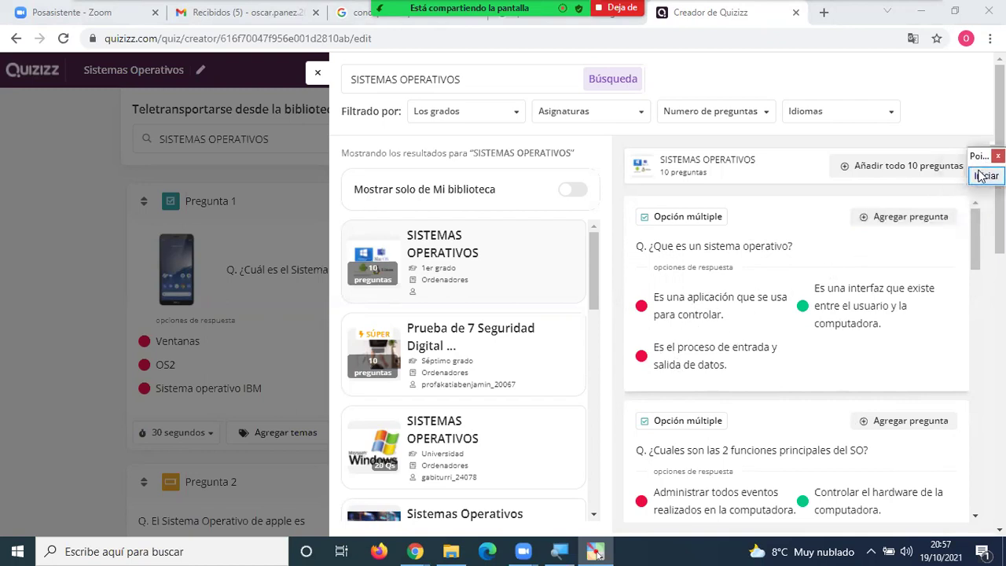
Mark in red the set header, the add-all-10-questions option, and the first two questions' add options.
{"action": "left_click", "coordinate": [985, 174]}
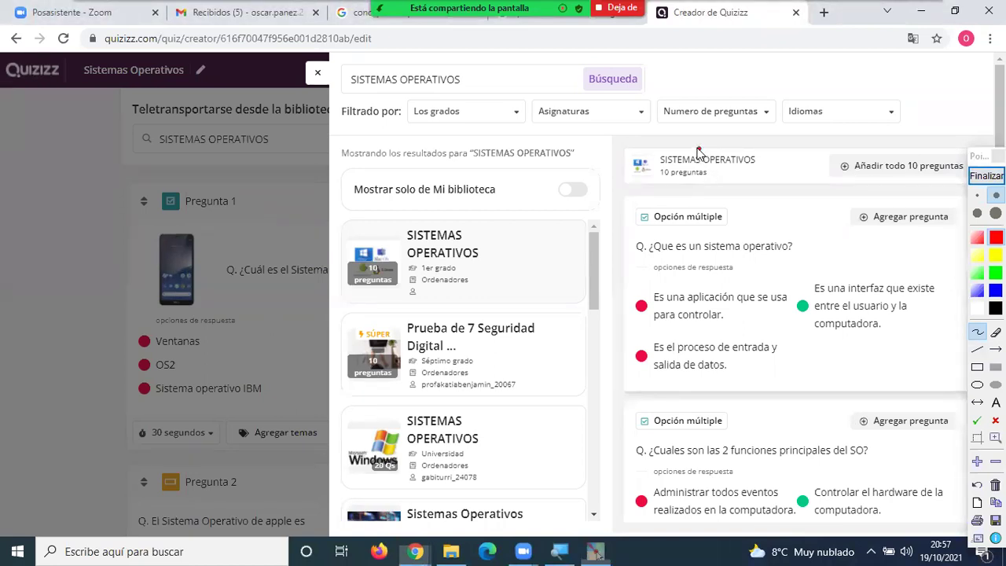
{"action": "mouse_move", "coordinate": [622, 154]}
{"action": "left_mouse_down"}
{"action": "mouse_move", "coordinate": [695, 189]}
{"action": "mouse_move", "coordinate": [712, 174]}
{"action": "mouse_move", "coordinate": [653, 168]}
{"action": "mouse_move", "coordinate": [682, 184]}
{"action": "mouse_move", "coordinate": [718, 179]}
{"action": "mouse_move", "coordinate": [699, 147]}
{"action": "mouse_move", "coordinate": [749, 150]}
{"action": "mouse_move", "coordinate": [739, 177]}
{"action": "mouse_move", "coordinate": [720, 170]}
{"action": "left_mouse_up"}
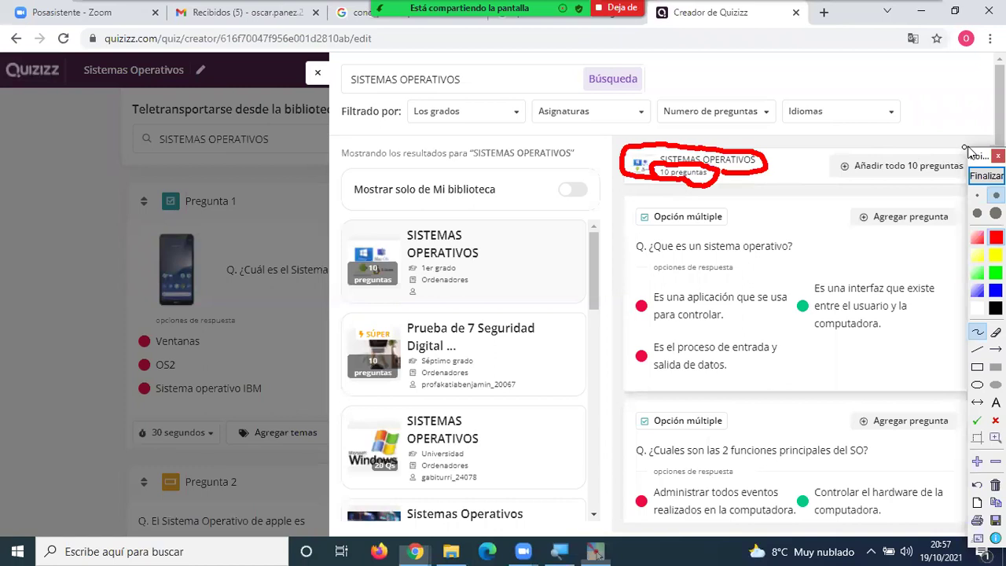
{"action": "mouse_move", "coordinate": [929, 149]}
{"action": "left_mouse_down"}
{"action": "mouse_move", "coordinate": [830, 166]}
{"action": "mouse_move", "coordinate": [842, 182]}
{"action": "mouse_move", "coordinate": [947, 190]}
{"action": "mouse_move", "coordinate": [974, 175]}
{"action": "mouse_move", "coordinate": [929, 146]}
{"action": "left_mouse_up"}
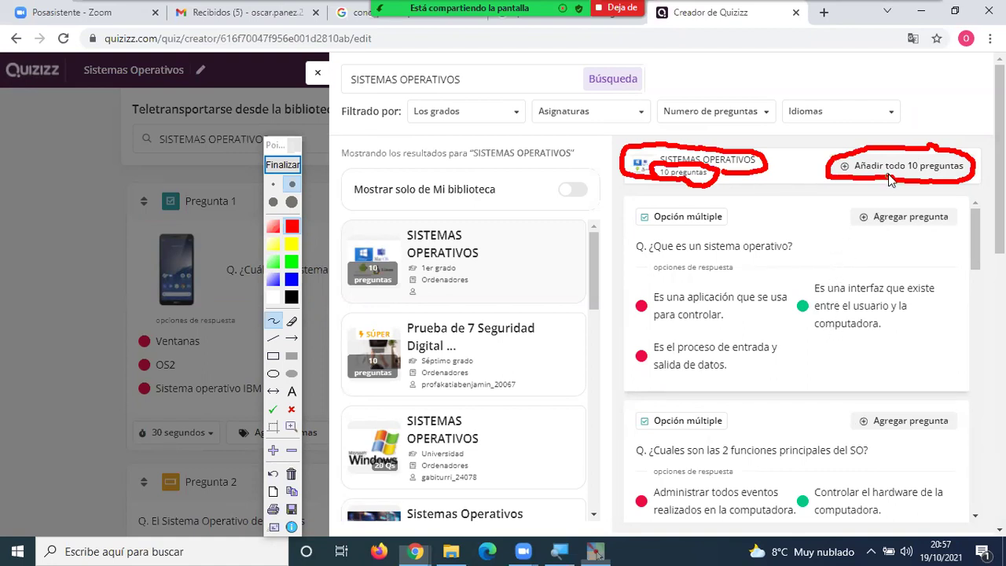
{"action": "mouse_move", "coordinate": [921, 88]}
{"action": "left_mouse_down"}
{"action": "mouse_move", "coordinate": [918, 132]}
{"action": "mouse_move", "coordinate": [934, 120]}
{"action": "left_mouse_up"}
{"action": "left_click", "coordinate": [909, 124]}
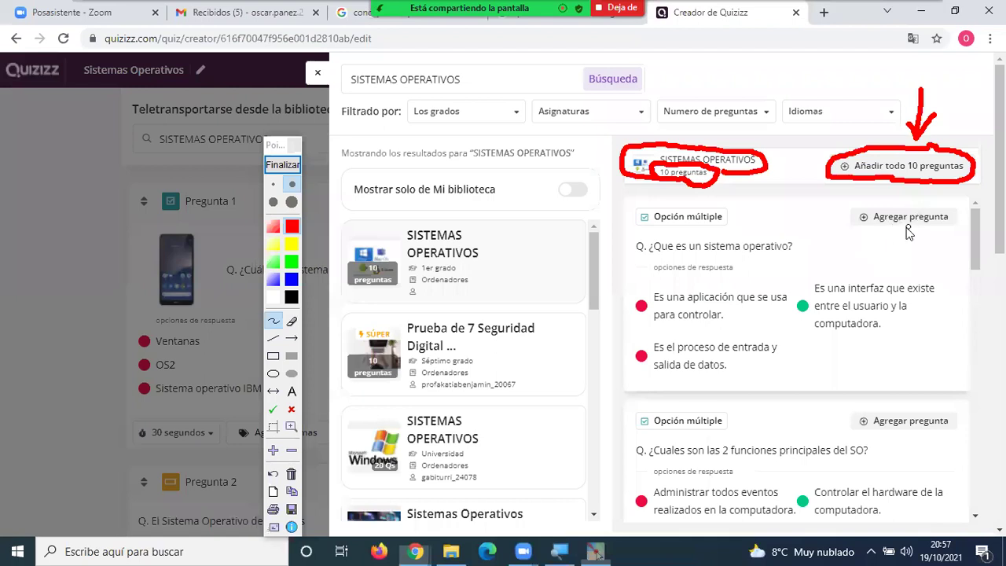
{"action": "mouse_move", "coordinate": [849, 199]}
{"action": "left_mouse_down"}
{"action": "mouse_move", "coordinate": [848, 231]}
{"action": "mouse_move", "coordinate": [931, 231]}
{"action": "mouse_move", "coordinate": [953, 202]}
{"action": "mouse_move", "coordinate": [860, 186]}
{"action": "mouse_move", "coordinate": [848, 198]}
{"action": "left_mouse_up"}
{"action": "mouse_move", "coordinate": [801, 268]}
{"action": "left_mouse_down"}
{"action": "mouse_move", "coordinate": [845, 229]}
{"action": "mouse_move", "coordinate": [829, 237]}
{"action": "left_mouse_up"}
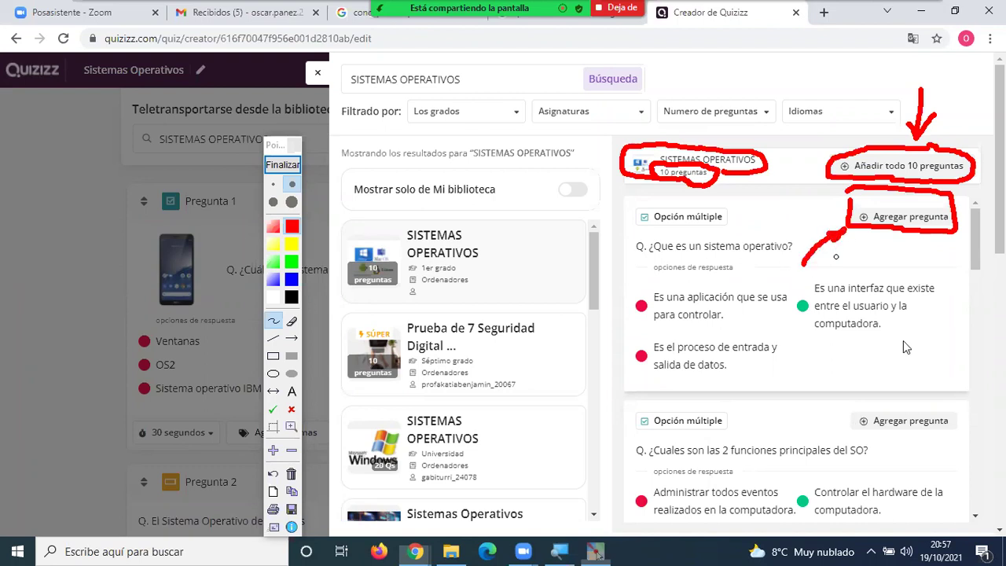
{"action": "mouse_move", "coordinate": [846, 406]}
{"action": "left_mouse_down"}
{"action": "mouse_move", "coordinate": [853, 444]}
{"action": "mouse_move", "coordinate": [964, 442]}
{"action": "mouse_move", "coordinate": [946, 405]}
{"action": "mouse_move", "coordinate": [850, 397]}
{"action": "left_mouse_up"}
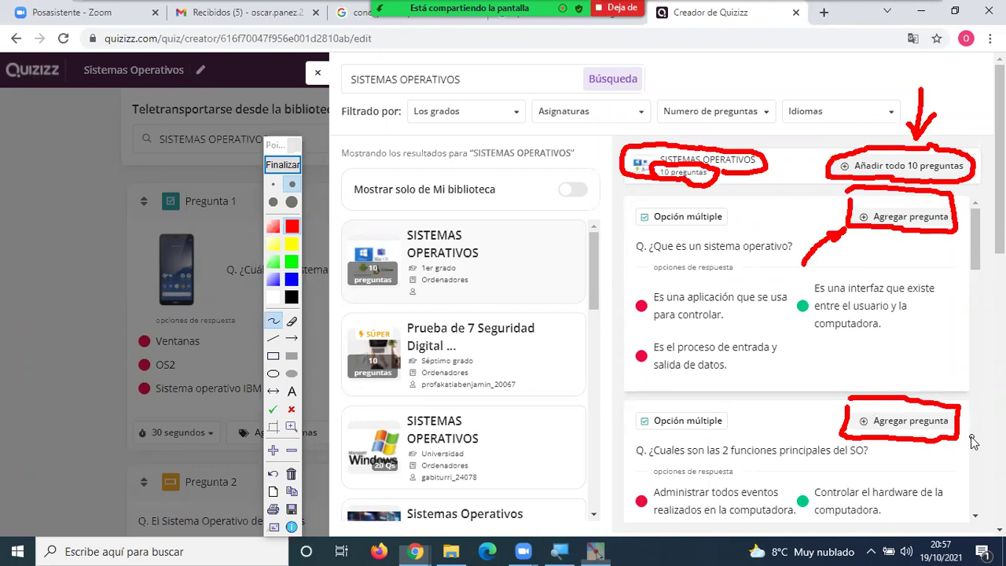
{"action": "mouse_move", "coordinate": [788, 425]}
{"action": "left_mouse_down"}
{"action": "mouse_move", "coordinate": [839, 407]}
{"action": "mouse_move", "coordinate": [831, 417]}
{"action": "left_mouse_up"}
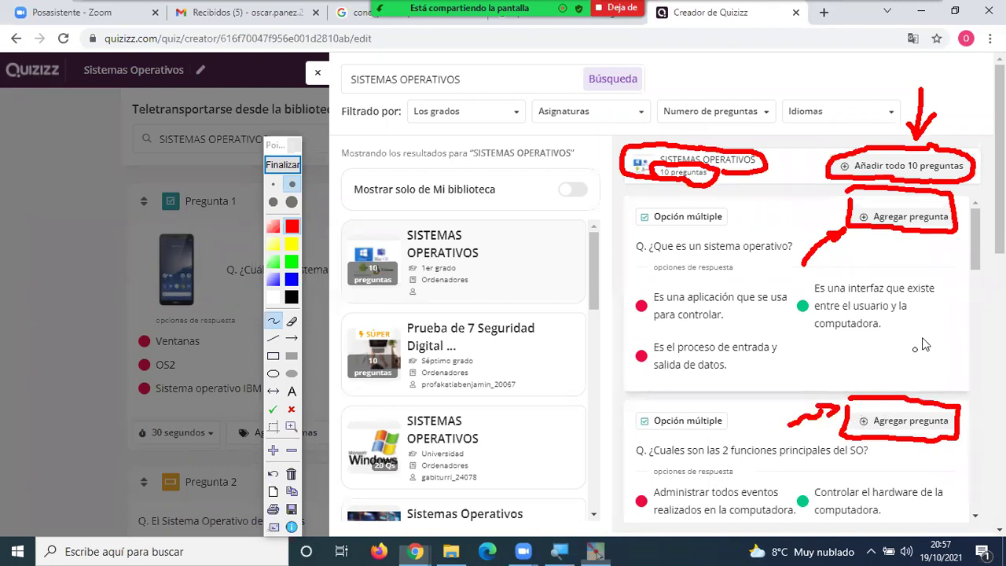
{"action": "mouse_move", "coordinate": [967, 94]}
{"action": "left_mouse_down"}
{"action": "mouse_move", "coordinate": [947, 143]}
{"action": "mouse_move", "coordinate": [967, 126]}
{"action": "left_mouse_up"}
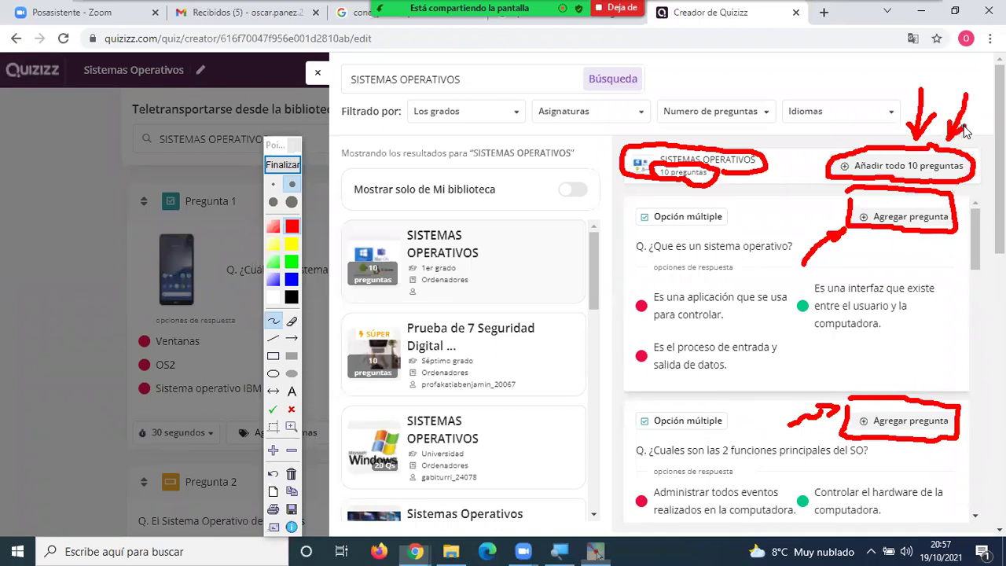
Add '¿Que es un sistema operativo?' to the quiz and circle the new Pregunta 5 in red.
{"action": "left_click", "coordinate": [282, 165]}
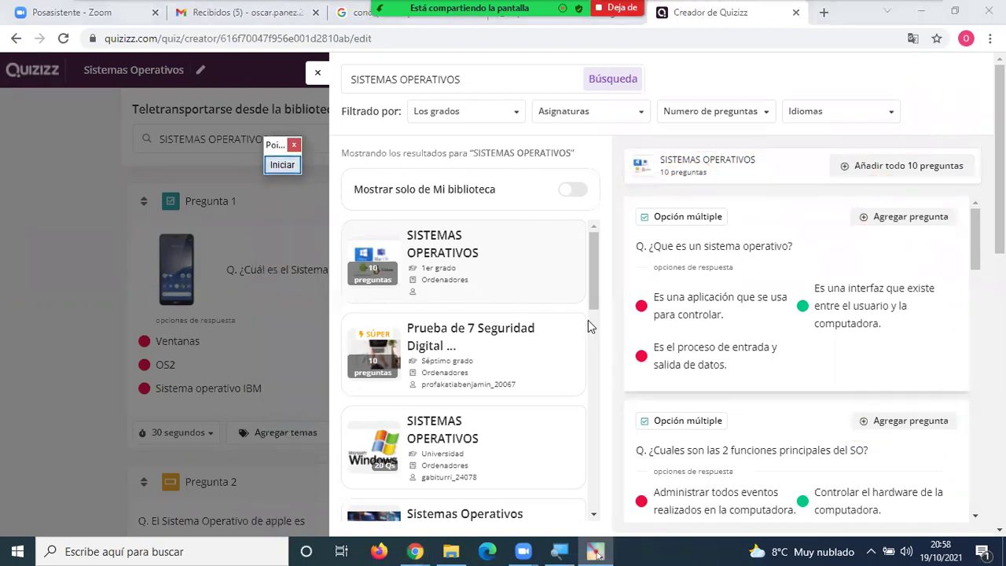
{"action": "left_click", "coordinate": [898, 220]}
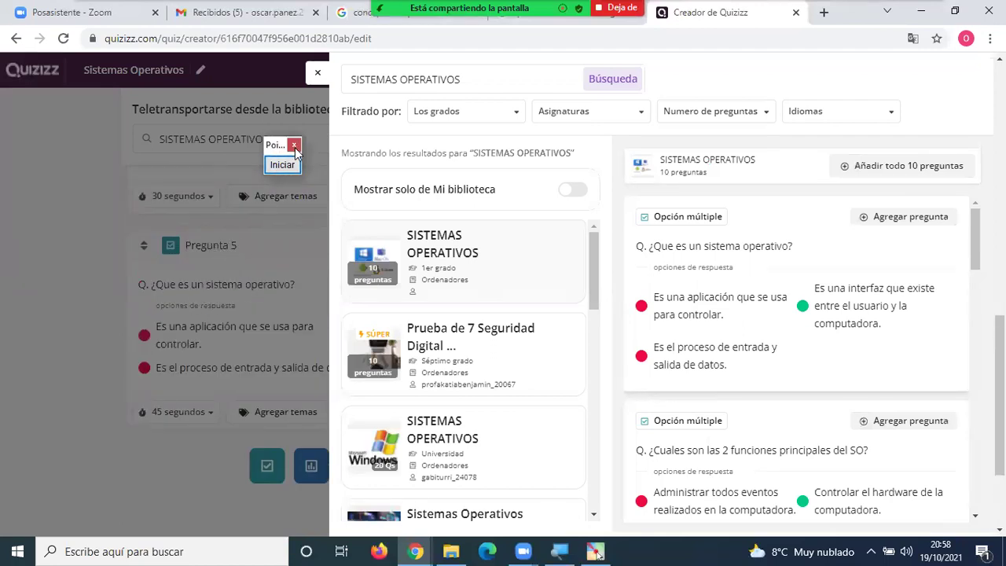
{"action": "left_click_drag", "start_coordinate": [277, 145], "coordinate": [955, 144]}
{"action": "left_click", "coordinate": [963, 165]}
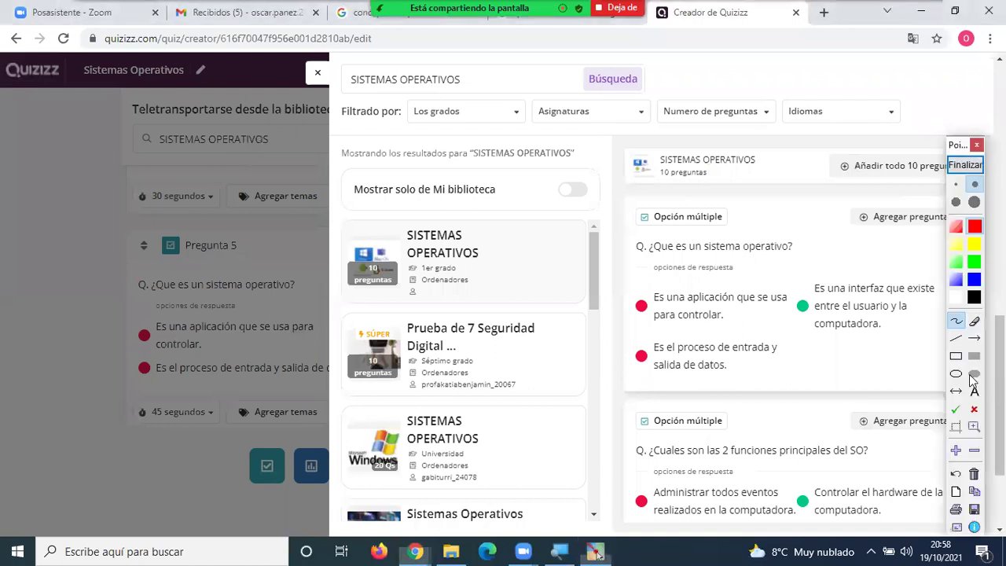
{"action": "mouse_move", "coordinate": [234, 231]}
{"action": "left_mouse_down"}
{"action": "mouse_move", "coordinate": [136, 227]}
{"action": "mouse_move", "coordinate": [138, 257]}
{"action": "left_mouse_up"}
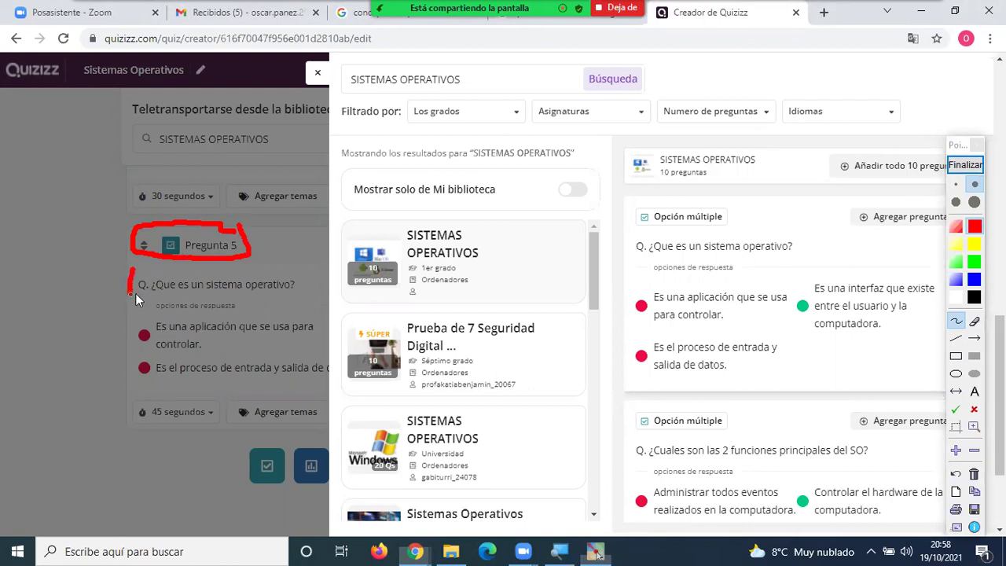
{"action": "mouse_move", "coordinate": [315, 276]}
{"action": "left_mouse_down"}
{"action": "mouse_move", "coordinate": [167, 269]}
{"action": "mouse_move", "coordinate": [135, 272]}
{"action": "mouse_move", "coordinate": [137, 290]}
{"action": "left_mouse_up"}
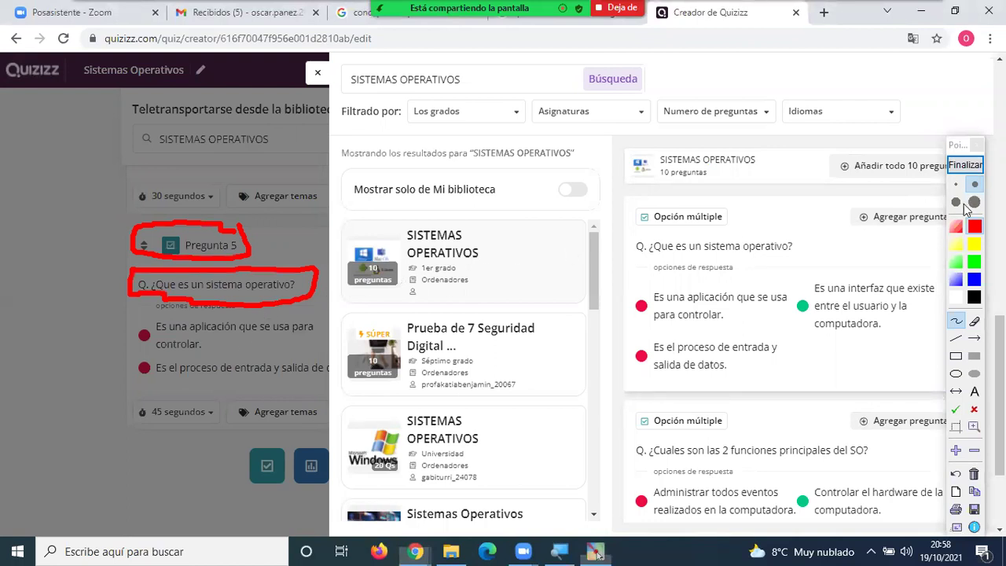
{"action": "left_click", "coordinate": [964, 165]}
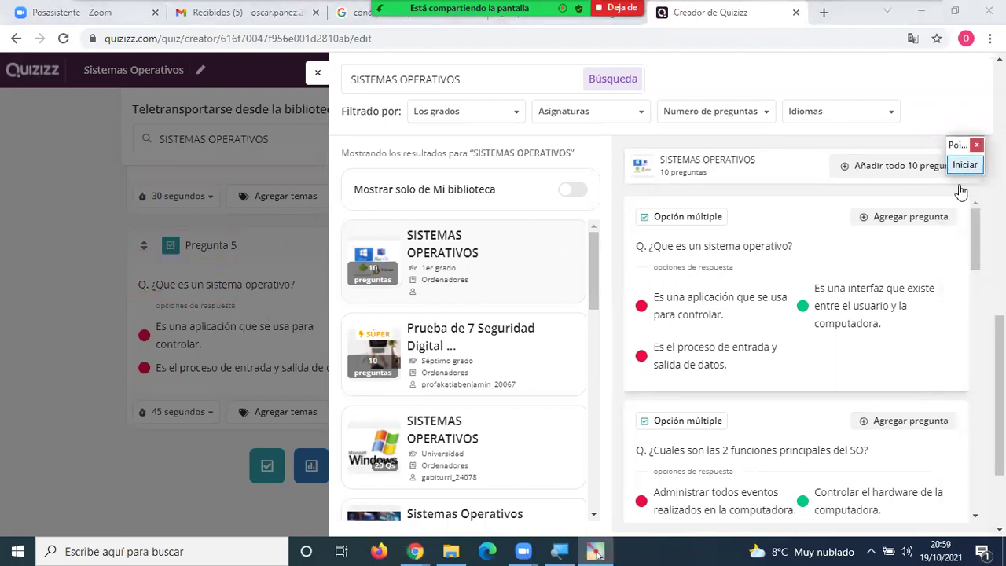
Add '¿Cual es el último sistema operativo de Windows actualmente?' to the quiz as question 6.
{"action": "scroll", "coordinate": [881, 281], "scroll_direction": "down", "scroll_amount": 1}
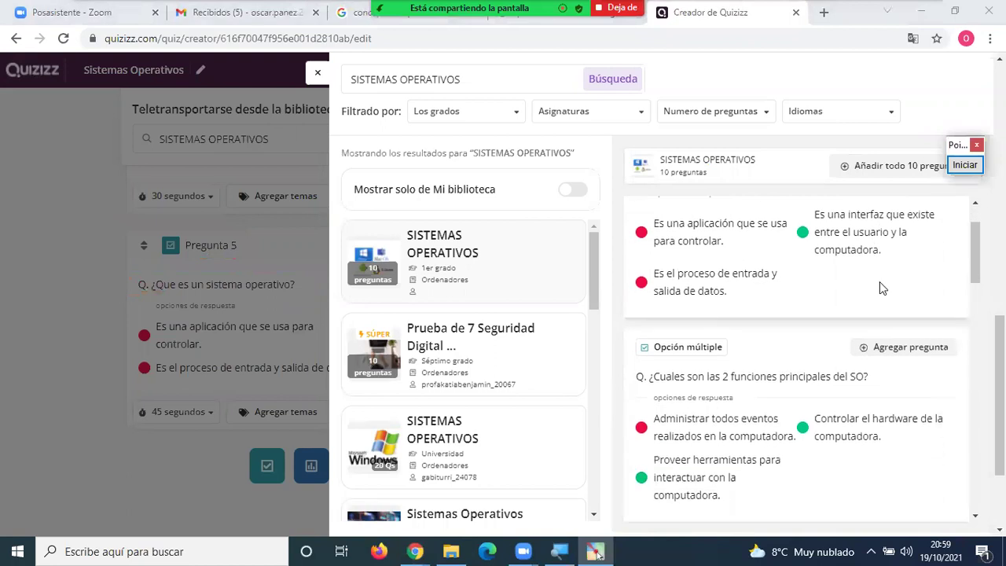
{"action": "scroll", "coordinate": [880, 288], "scroll_direction": "up", "scroll_amount": 1}
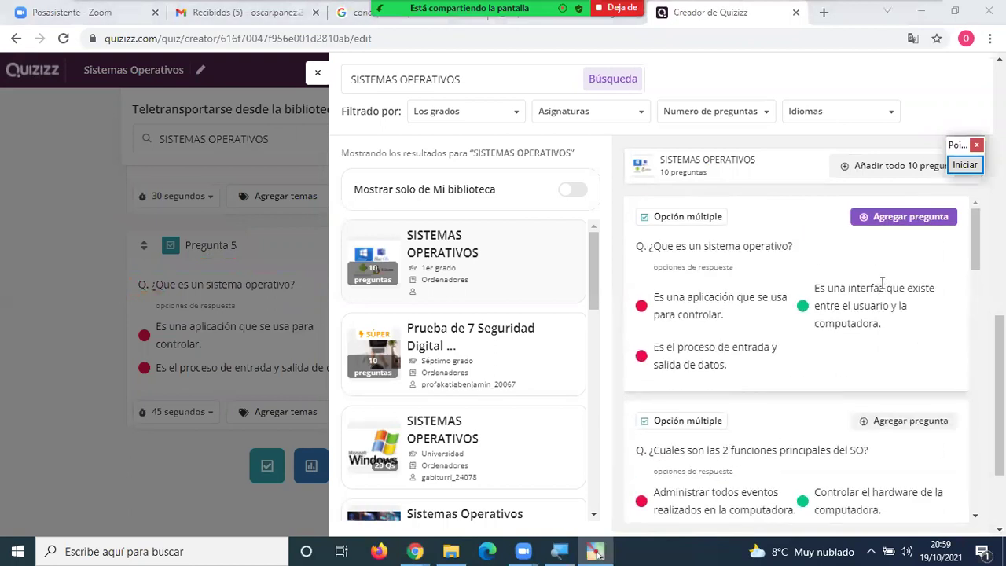
{"action": "scroll", "coordinate": [882, 282], "scroll_direction": "down", "scroll_amount": 3}
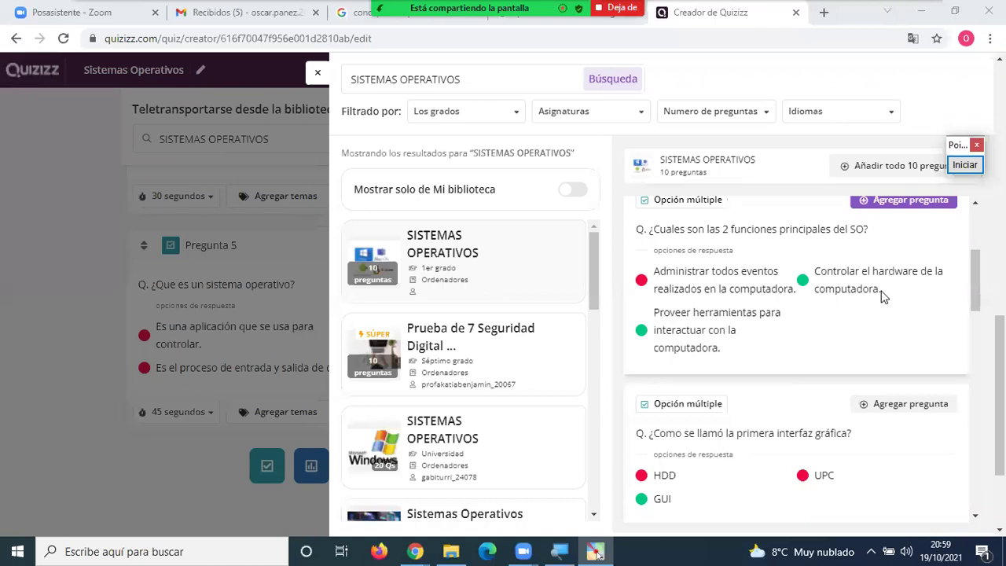
{"action": "scroll", "coordinate": [884, 293], "scroll_direction": "down", "scroll_amount": 2}
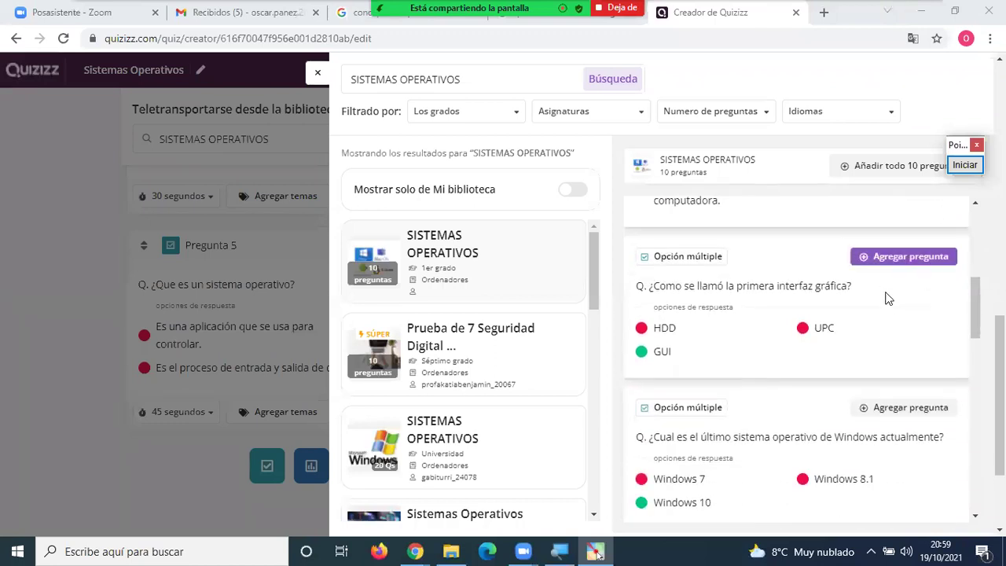
{"action": "scroll", "coordinate": [886, 298], "scroll_direction": "down", "scroll_amount": 2}
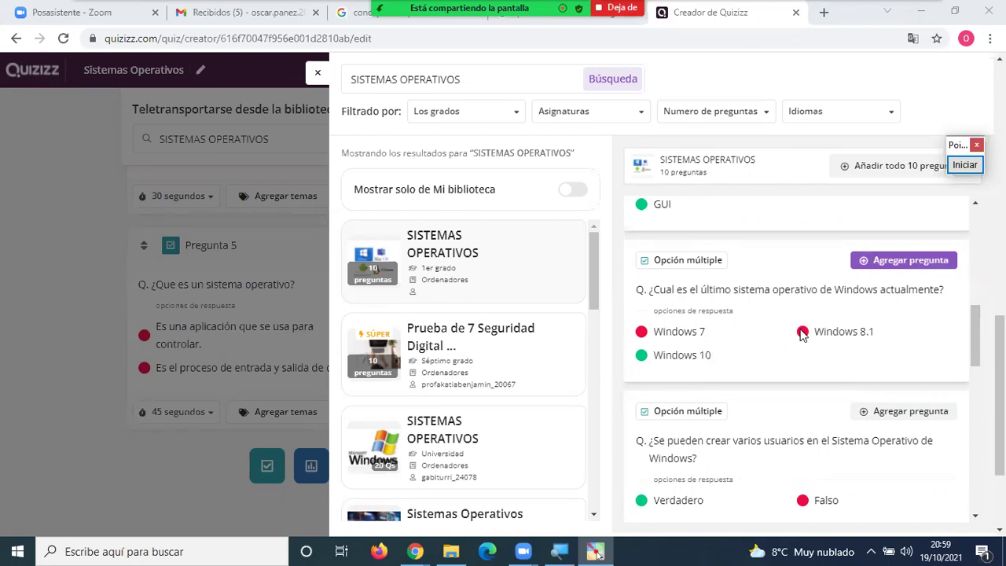
{"action": "left_click", "coordinate": [913, 265]}
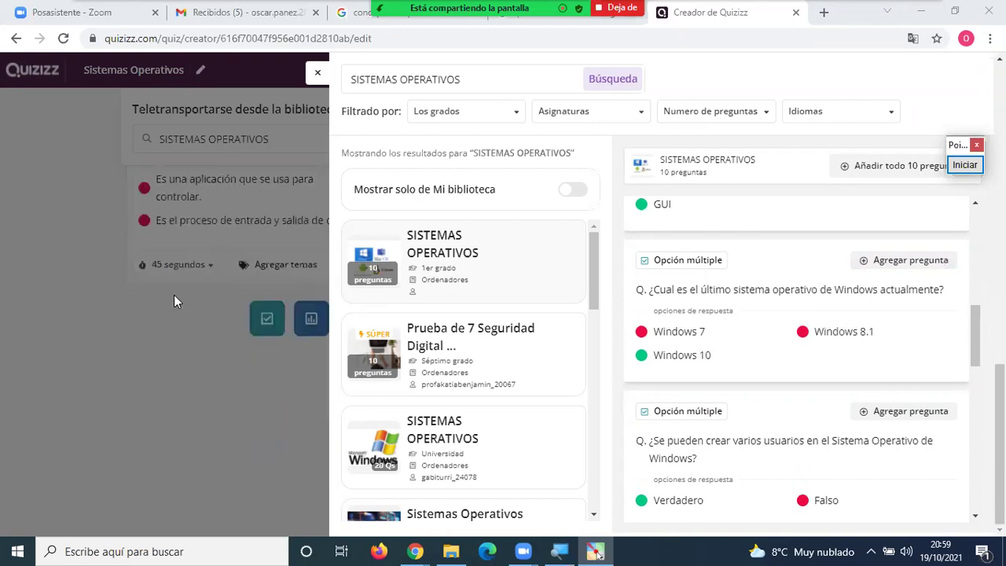
{"action": "left_click", "coordinate": [904, 264]}
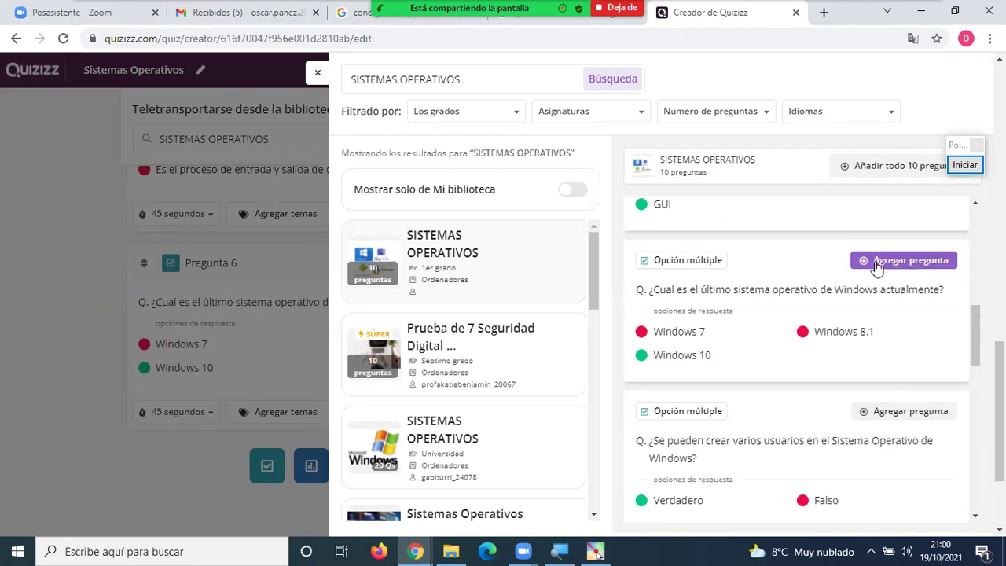
Scroll further down the library preview to browse the remaining questions.
{"action": "scroll", "coordinate": [875, 267], "scroll_direction": "down", "scroll_amount": 3}
{"action": "scroll", "coordinate": [865, 275], "scroll_direction": "down", "scroll_amount": 2}
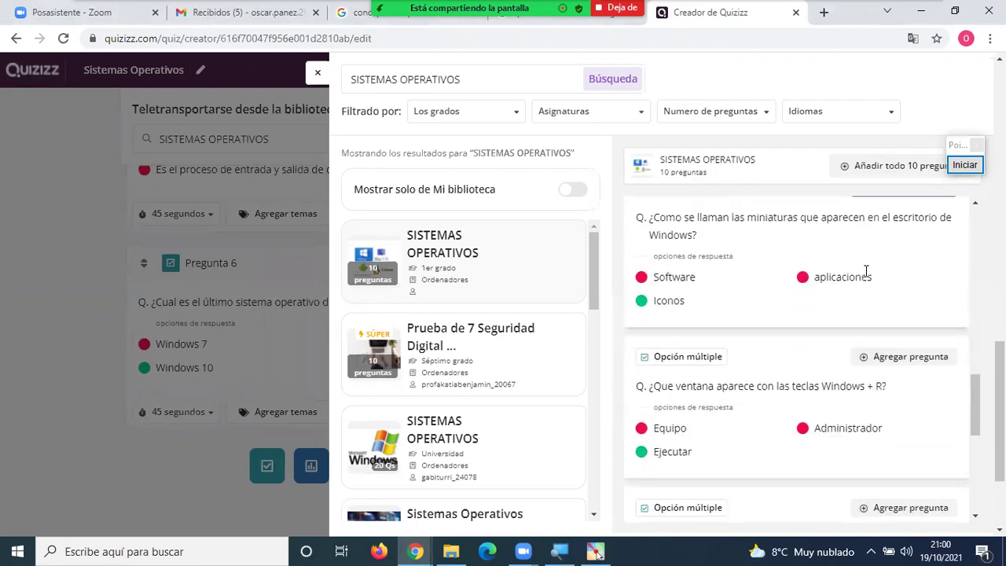
{"action": "scroll", "coordinate": [865, 271], "scroll_direction": "down", "scroll_amount": 3}
{"action": "scroll", "coordinate": [862, 282], "scroll_direction": "down", "scroll_amount": 1}
{"action": "scroll", "coordinate": [862, 283], "scroll_direction": "down", "scroll_amount": 2}
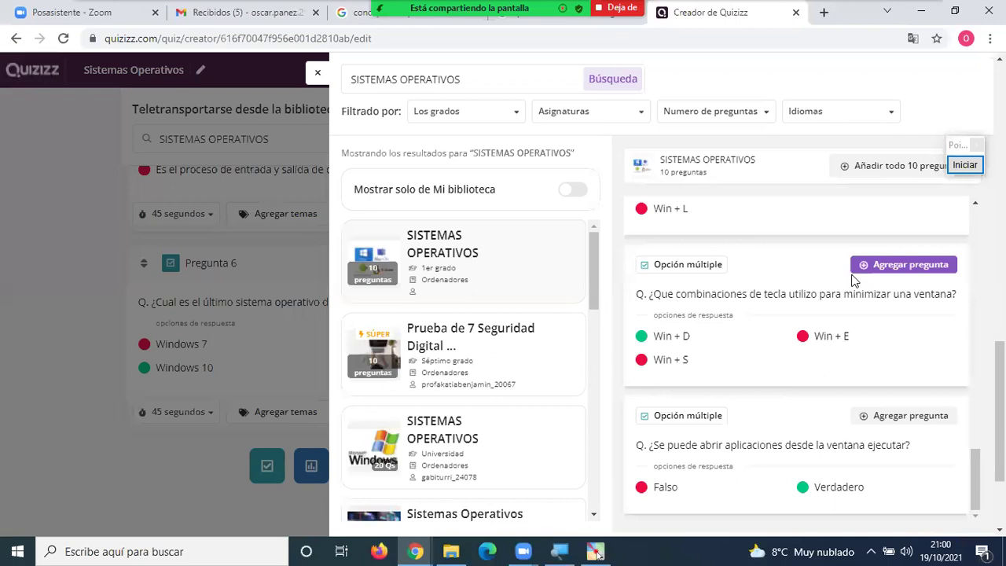
{"action": "scroll", "coordinate": [507, 311], "scroll_direction": "down", "scroll_amount": 1}
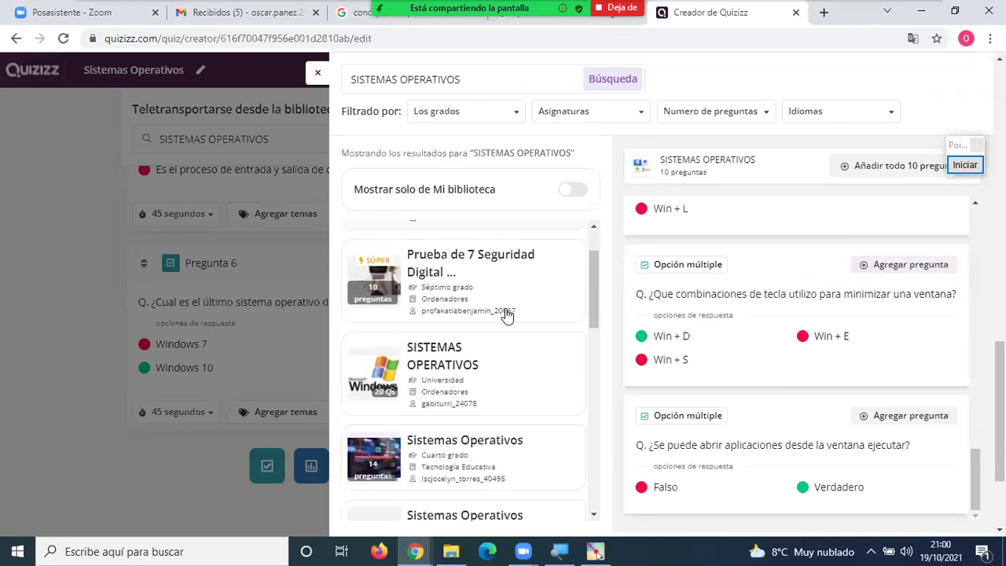
From the Windows SISTEMAS OPERATIVOS (20 Qs) quiz, add the basic-functions question as question 7.
{"action": "left_click", "coordinate": [445, 364]}
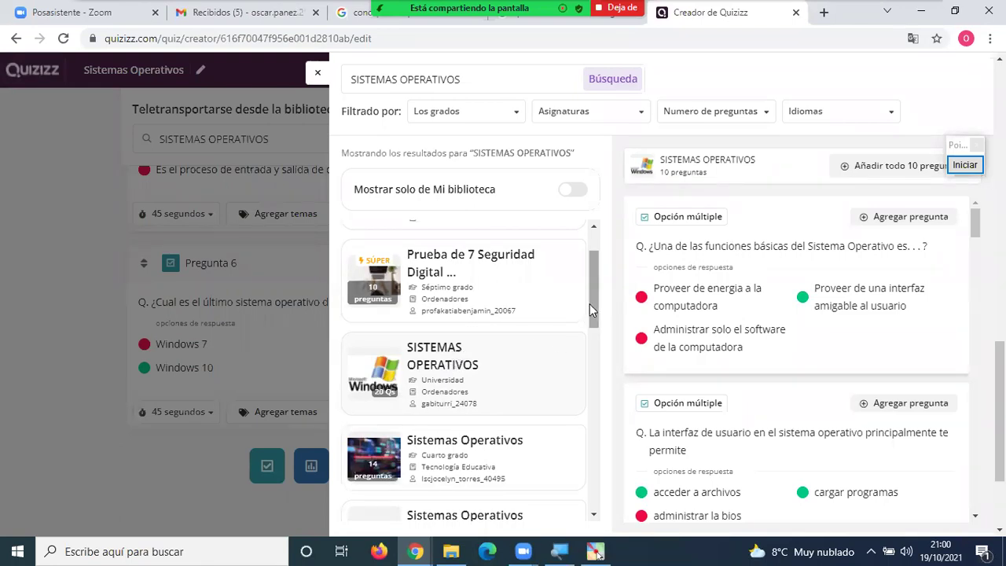
{"action": "scroll", "coordinate": [591, 305], "scroll_direction": "down", "scroll_amount": 1}
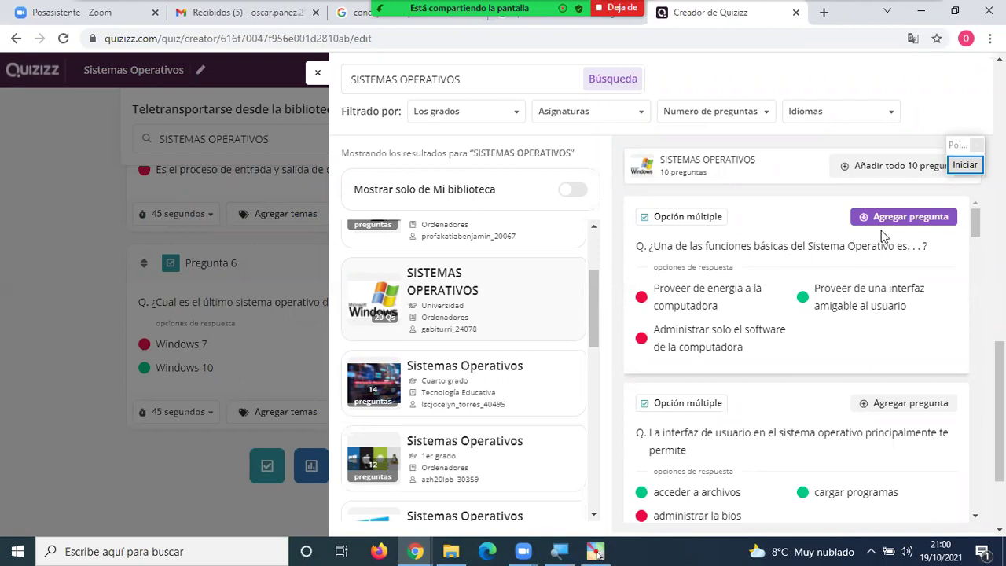
{"action": "left_click", "coordinate": [907, 225]}
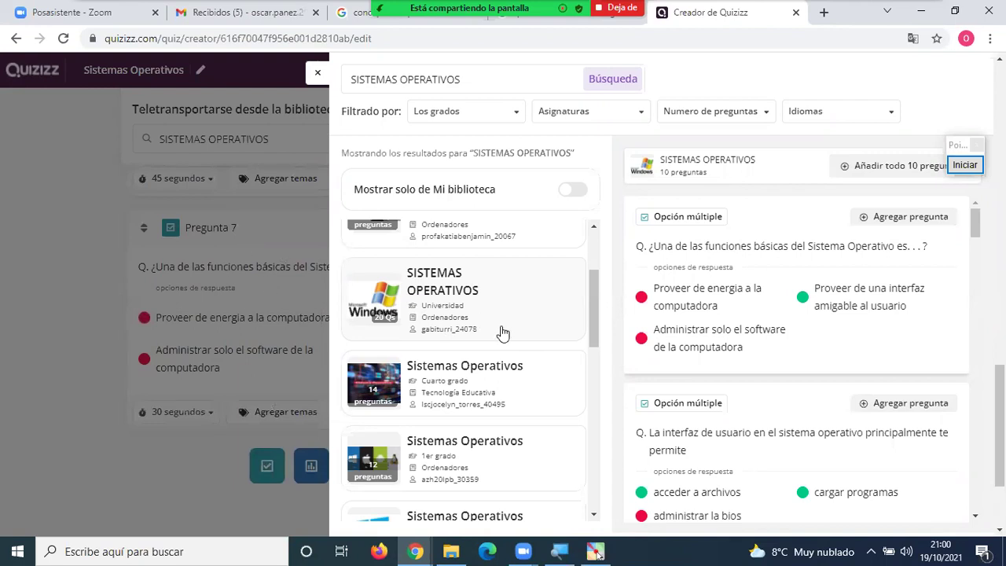
Close the library panel to return to the quiz editor.
{"action": "scroll", "coordinate": [793, 329], "scroll_direction": "down", "scroll_amount": 3}
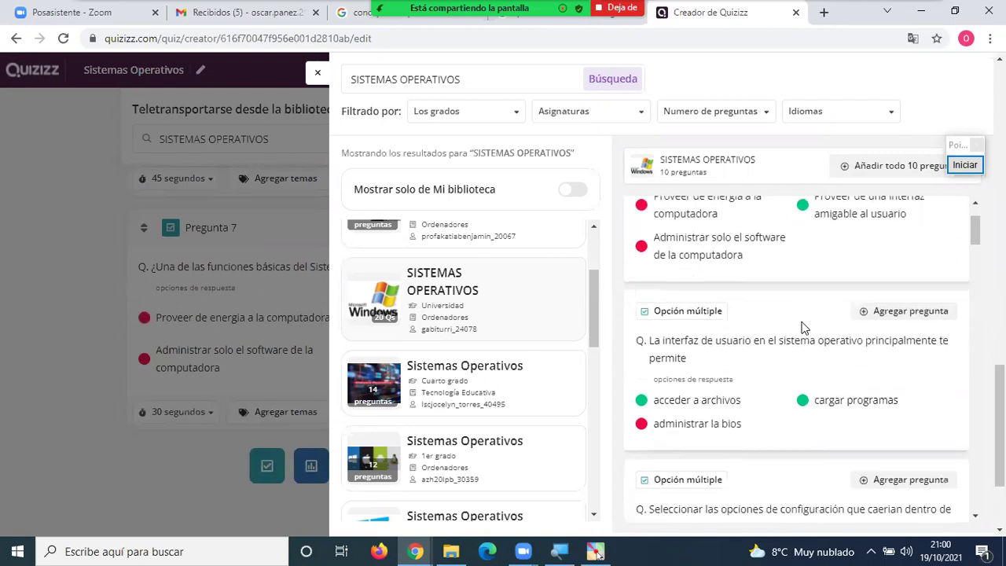
{"action": "scroll", "coordinate": [804, 327], "scroll_direction": "down", "scroll_amount": 4}
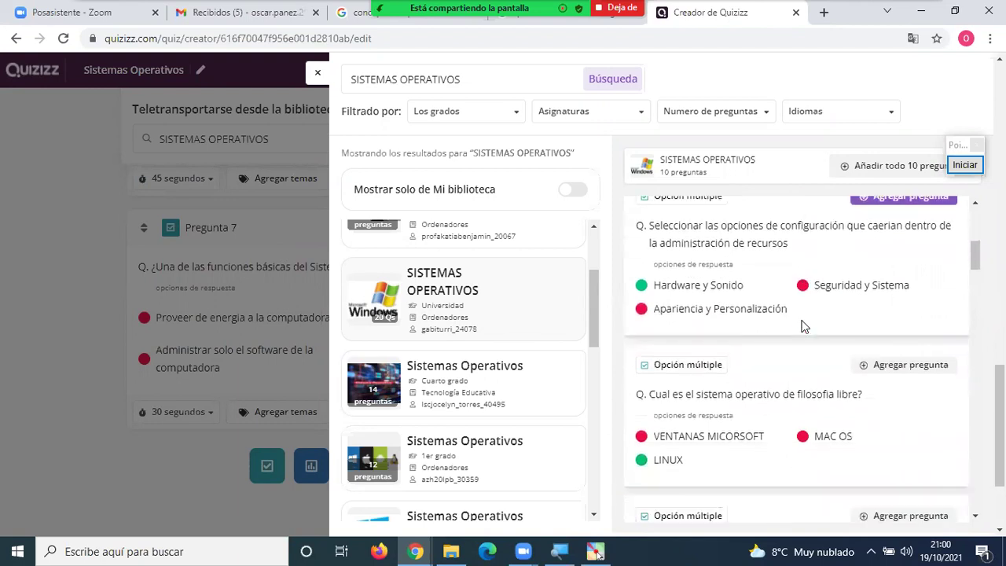
{"action": "scroll", "coordinate": [803, 327], "scroll_direction": "down", "scroll_amount": 1}
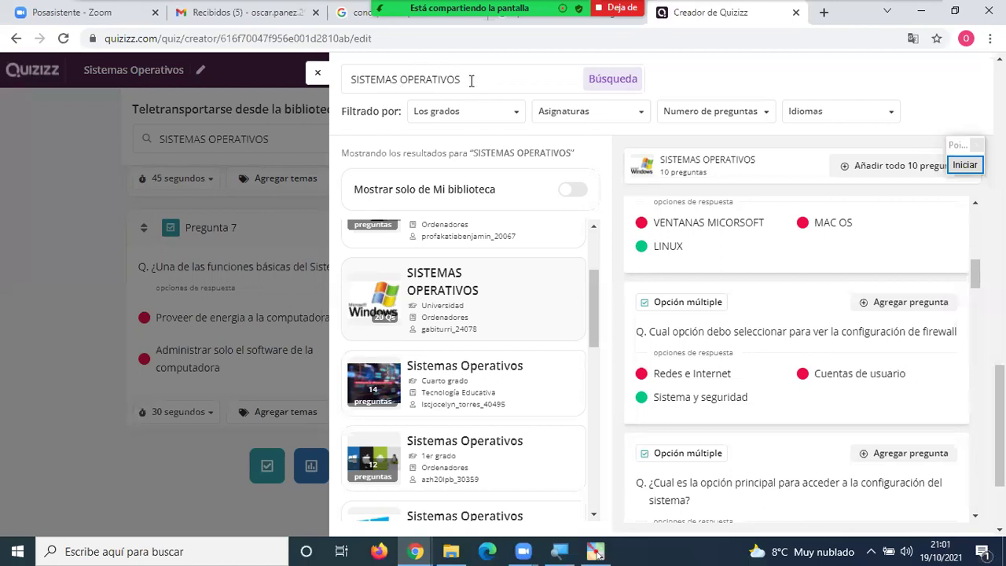
{"action": "left_click", "coordinate": [317, 73]}
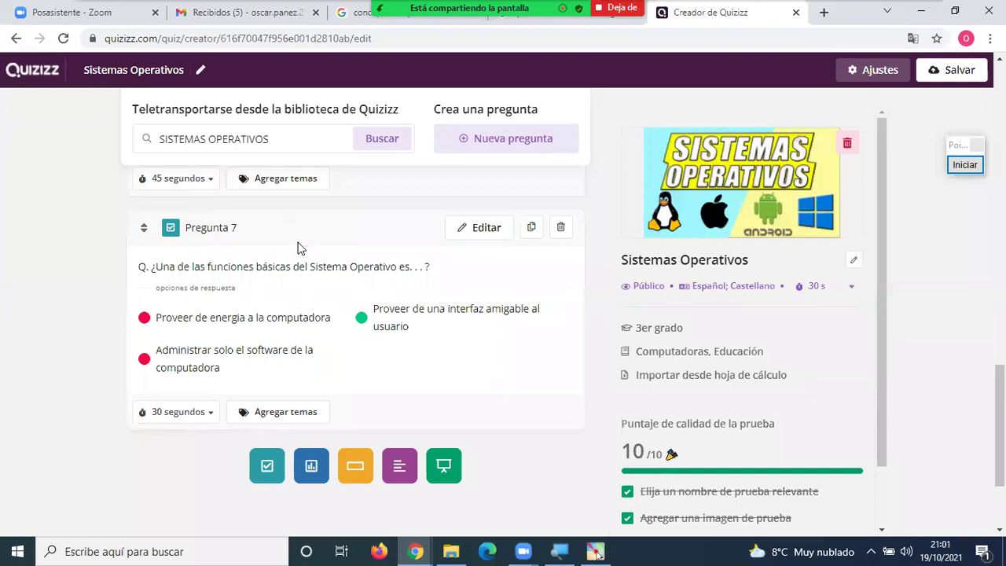
Replace the library search term with FRACCIONES and run the search.
{"action": "left_click_drag", "start_coordinate": [303, 139], "coordinate": [126, 145]}
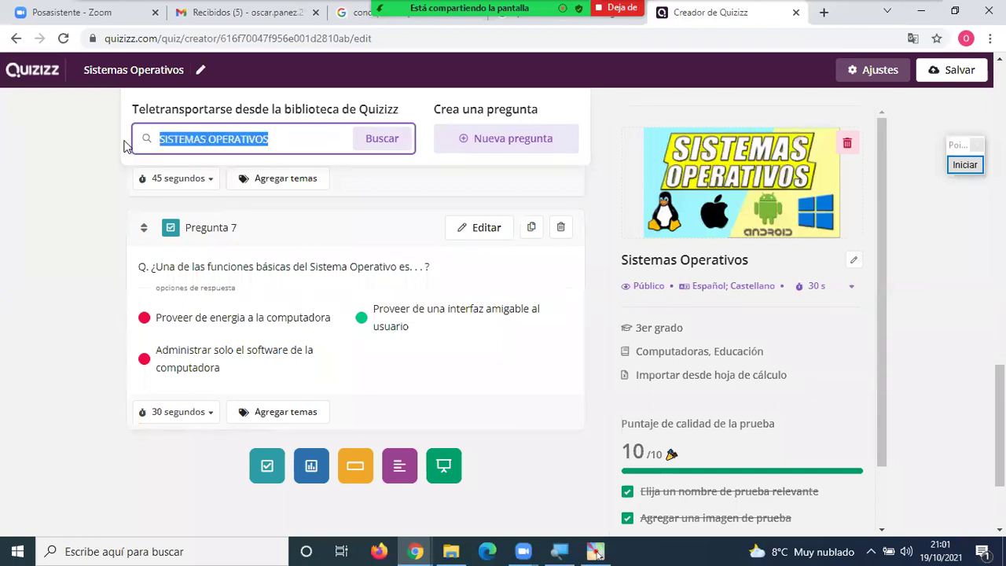
{"action": "key", "text": "BackSpace"}
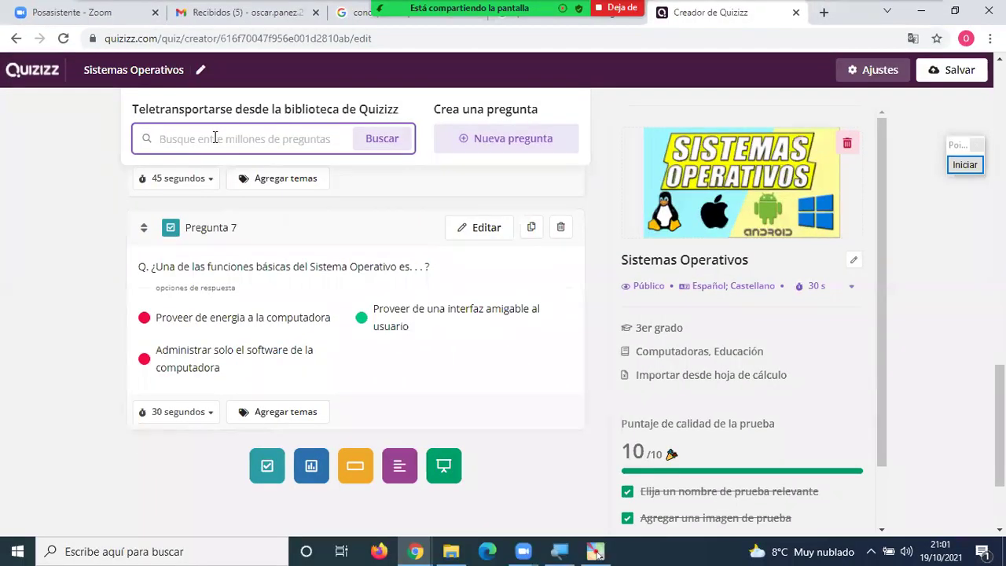
{"action": "type", "text": "FRACCIONES"}
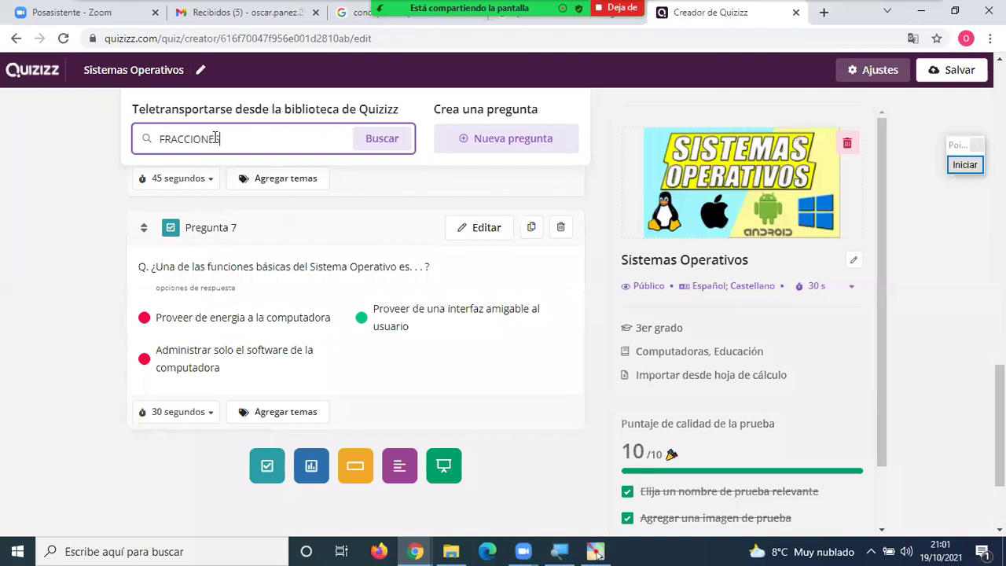
{"action": "left_click", "coordinate": [370, 143]}
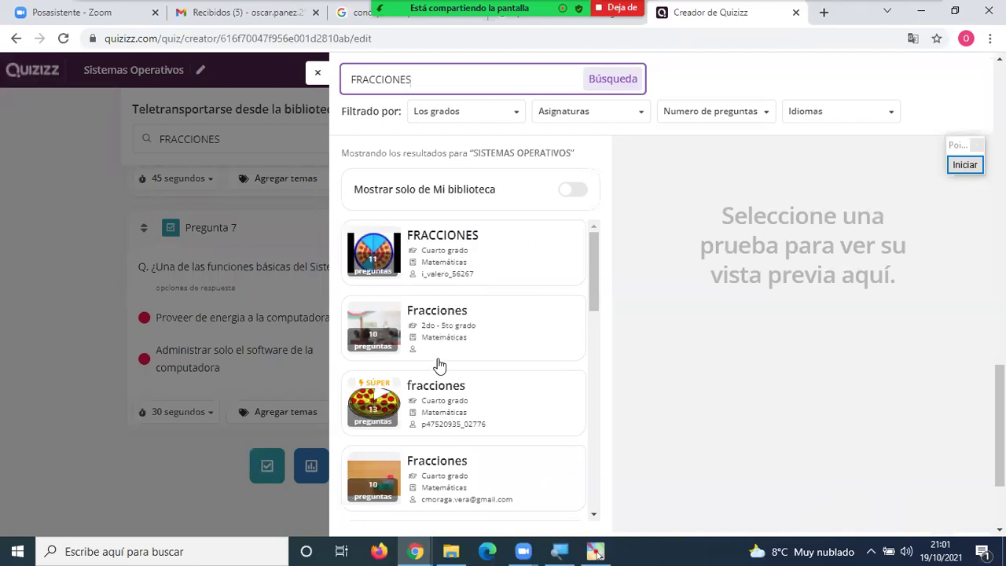
{"action": "scroll", "coordinate": [440, 366], "scroll_direction": "down", "scroll_amount": 4}
{"action": "scroll", "coordinate": [444, 368], "scroll_direction": "down", "scroll_amount": 3}
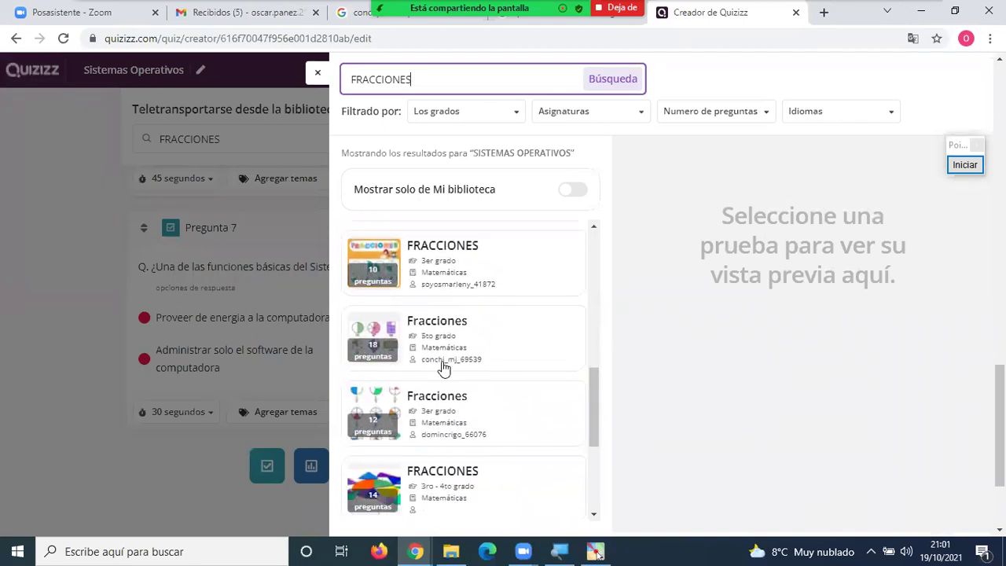
Preview the 18-question Fracciones quiz and move the annotation widget a little lower.
{"action": "left_click", "coordinate": [442, 358]}
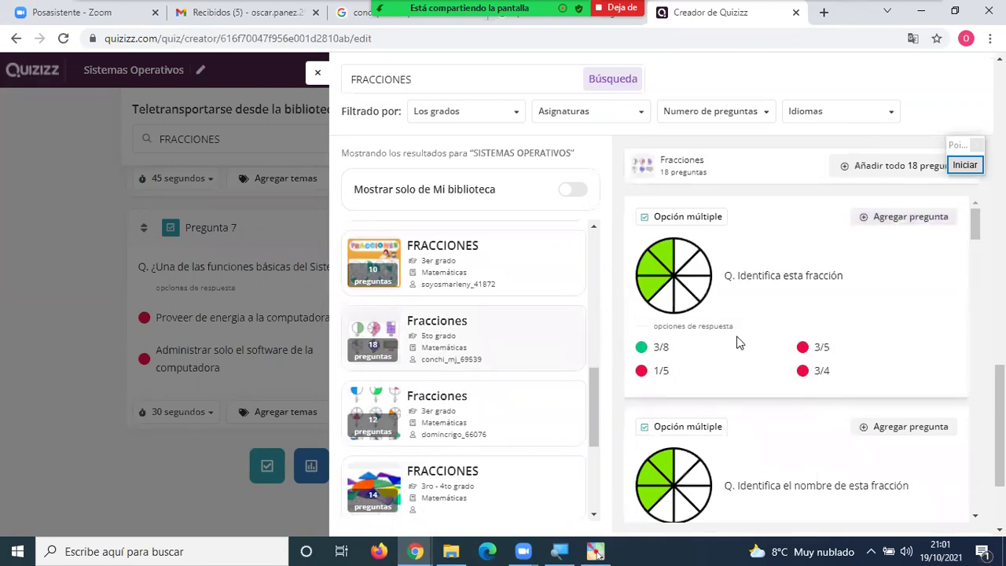
{"action": "scroll", "coordinate": [741, 346], "scroll_direction": "down", "scroll_amount": 3}
{"action": "scroll", "coordinate": [743, 346], "scroll_direction": "up", "scroll_amount": 3}
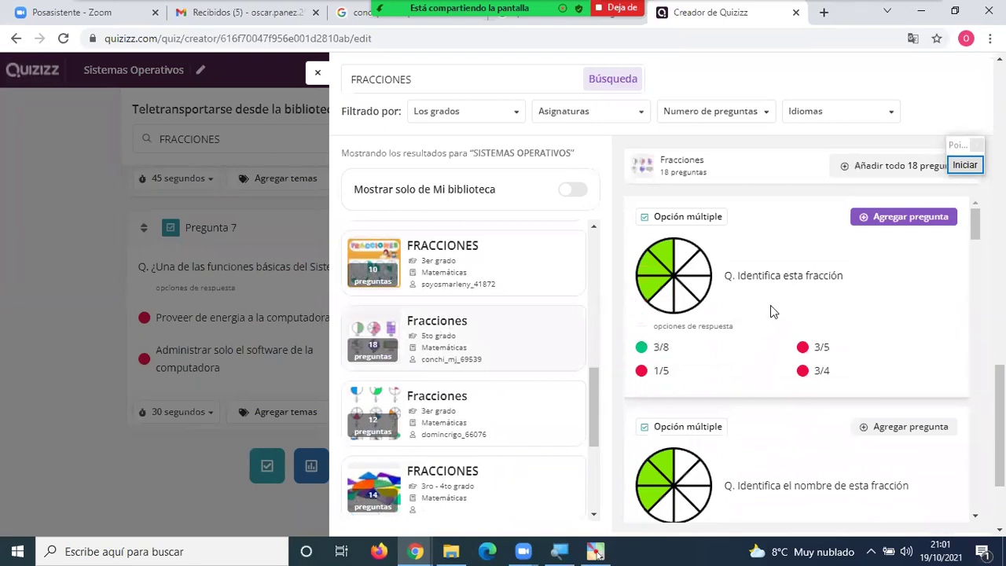
{"action": "left_click", "coordinate": [956, 155]}
{"action": "left_click_drag", "start_coordinate": [956, 155], "coordinate": [969, 226]}
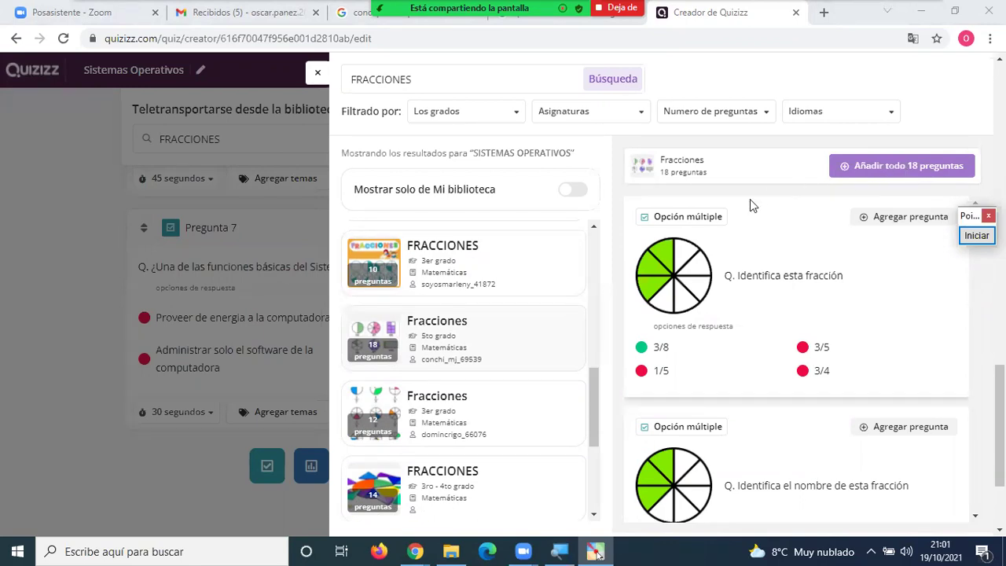
Preview the fourth FRACCIONES quiz's questions and select the search term.
{"action": "left_click", "coordinate": [439, 485]}
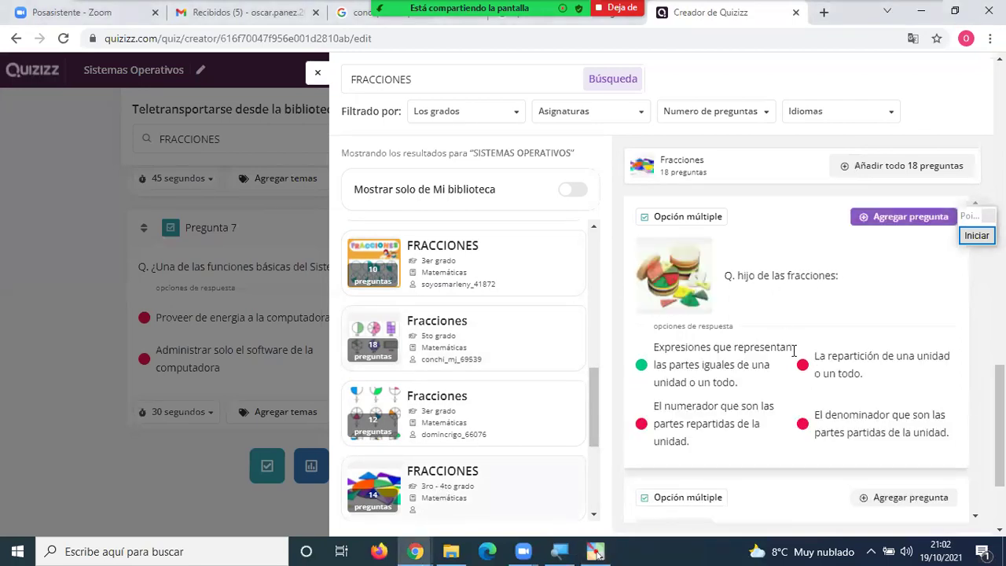
{"action": "scroll", "coordinate": [822, 329], "scroll_direction": "down", "scroll_amount": 8}
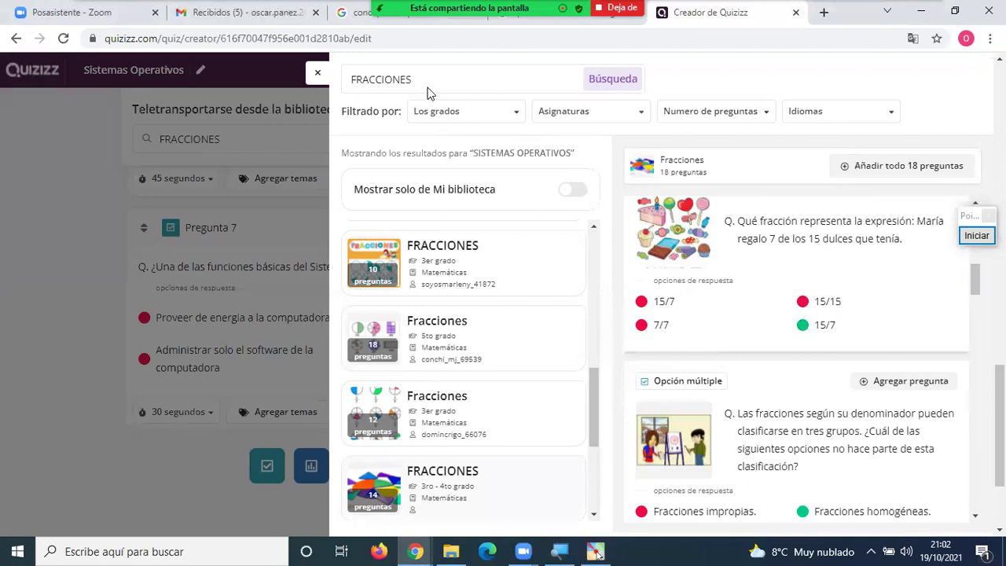
{"action": "left_click_drag", "start_coordinate": [430, 86], "coordinate": [337, 91]}
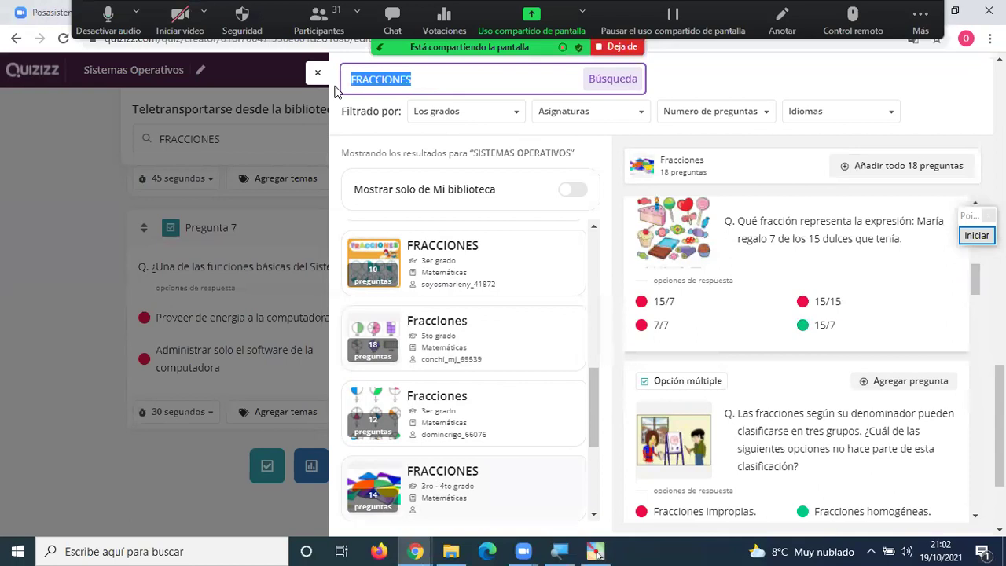
Search the library for MEDIO AMBIENTE and preview the first Medio ambiente quiz.
{"action": "type", "text": "MEDIO AMBIENTE"}
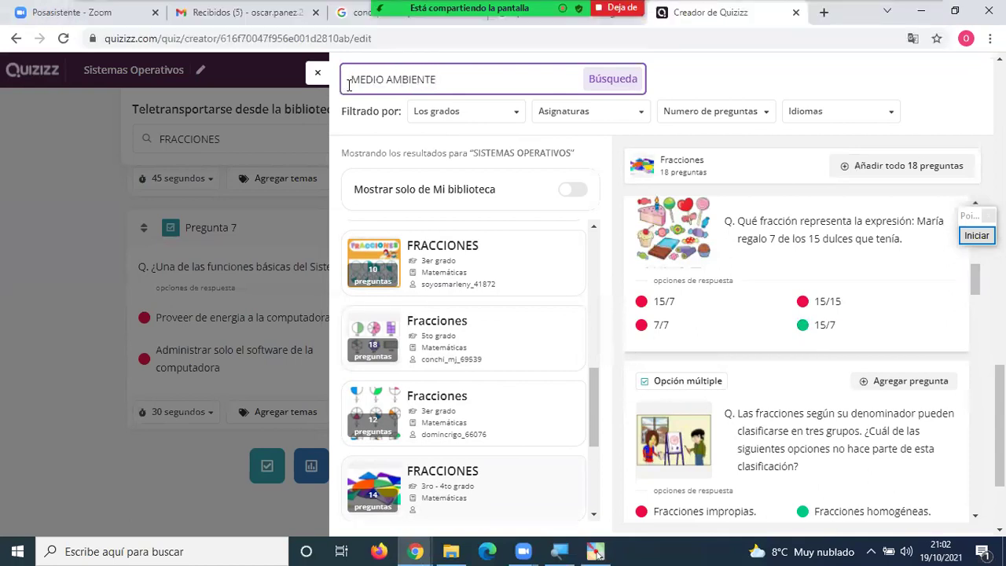
{"action": "left_click", "coordinate": [635, 86]}
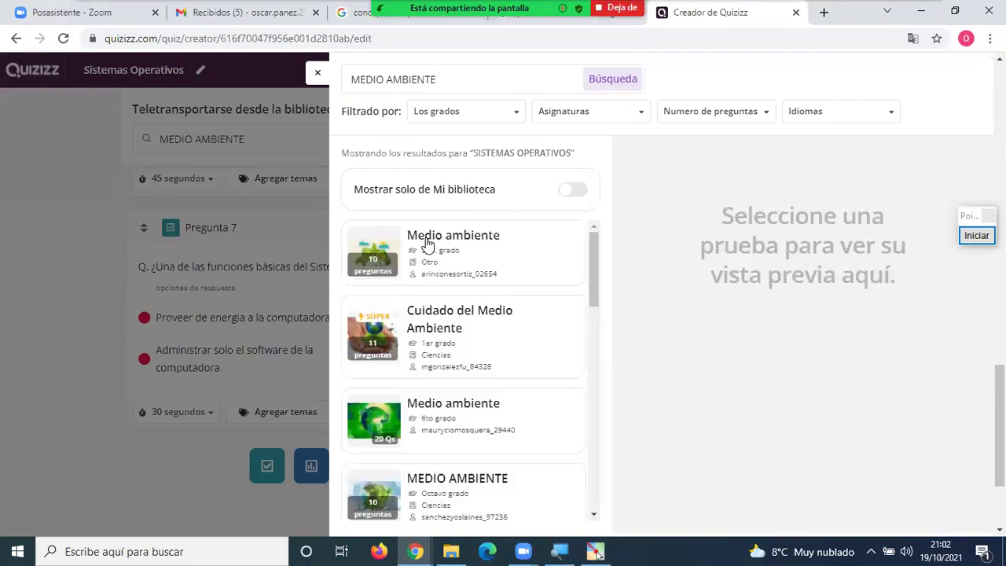
{"action": "left_click", "coordinate": [417, 249]}
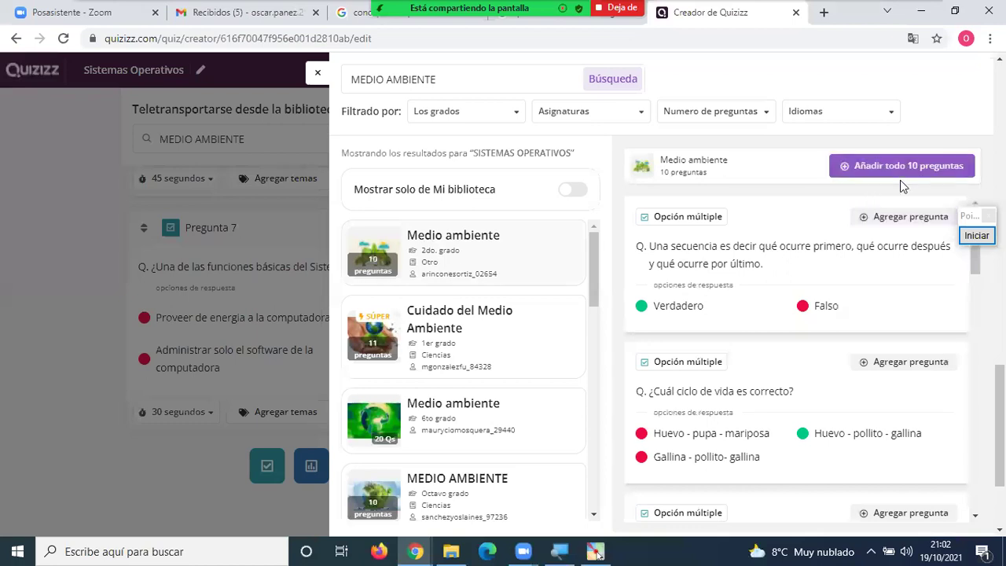
{"action": "scroll", "coordinate": [745, 279], "scroll_direction": "down", "scroll_amount": 7}
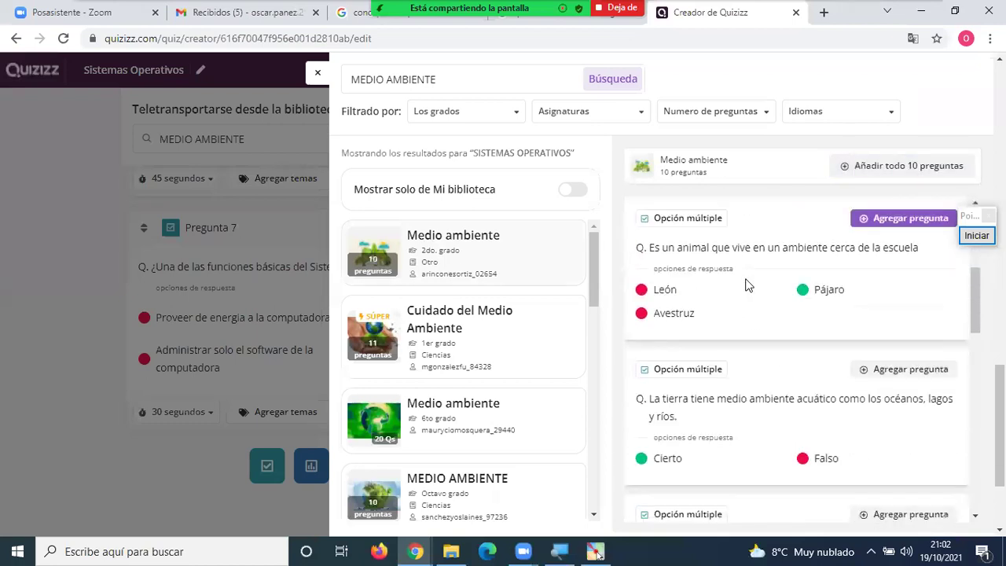
{"action": "scroll", "coordinate": [747, 283], "scroll_direction": "down", "scroll_amount": 3}
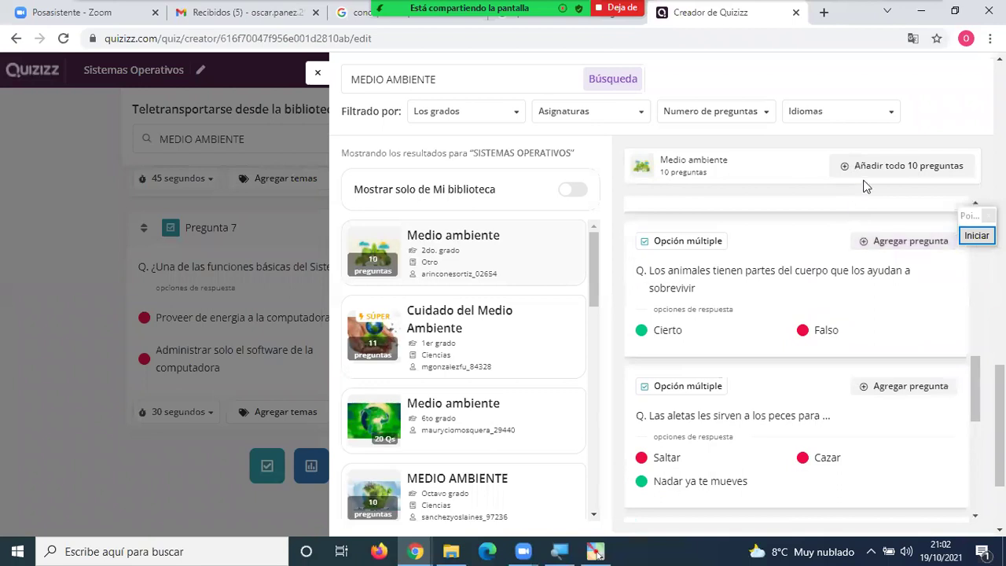
{"action": "left_click", "coordinate": [891, 177]}
{"action": "scroll", "coordinate": [746, 319], "scroll_direction": "up", "scroll_amount": 4}
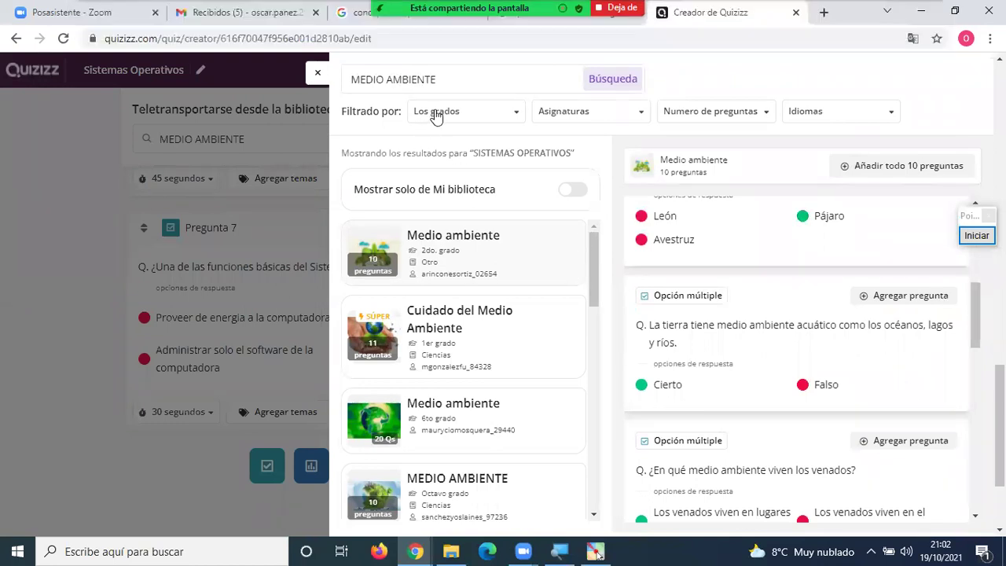
Search for ELEMENTOS DE LA COMUNICACION and browse the first 10-question result's questions.
{"action": "left_click_drag", "start_coordinate": [455, 80], "coordinate": [337, 86]}
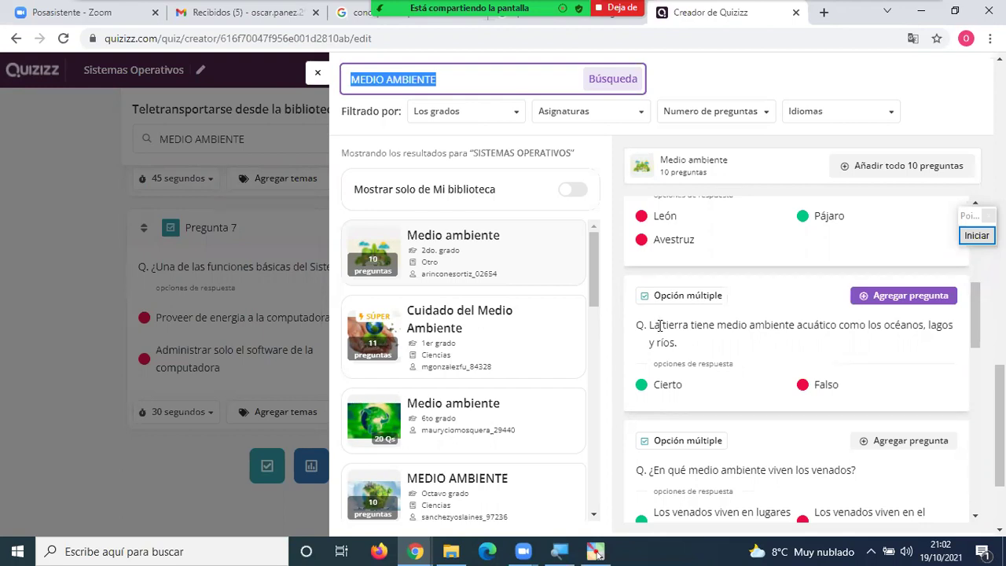
{"action": "type", "text": "ELEMENTO"}
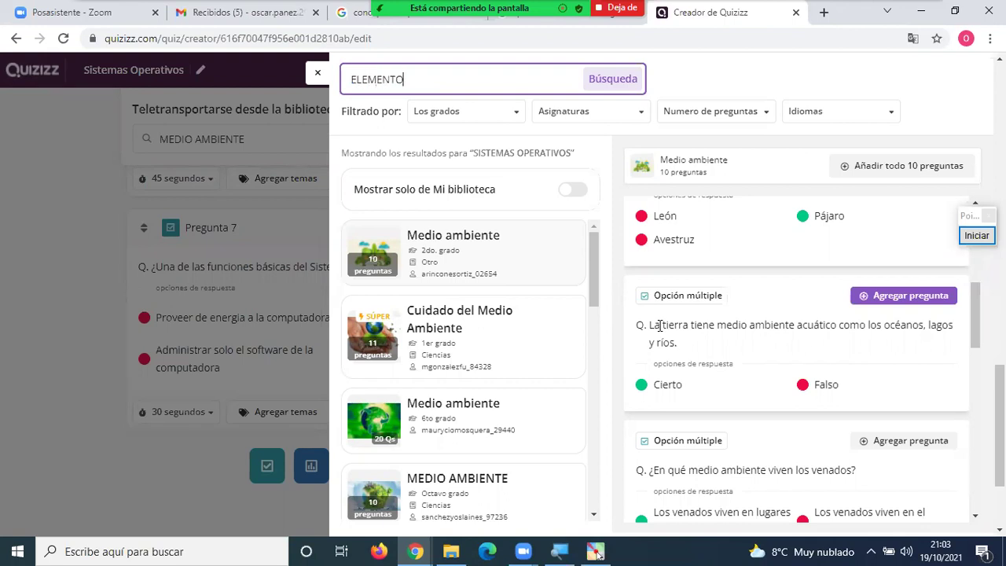
{"action": "type", "text": "S DE LA COMUNICACION"}
{"action": "key", "text": "Return"}
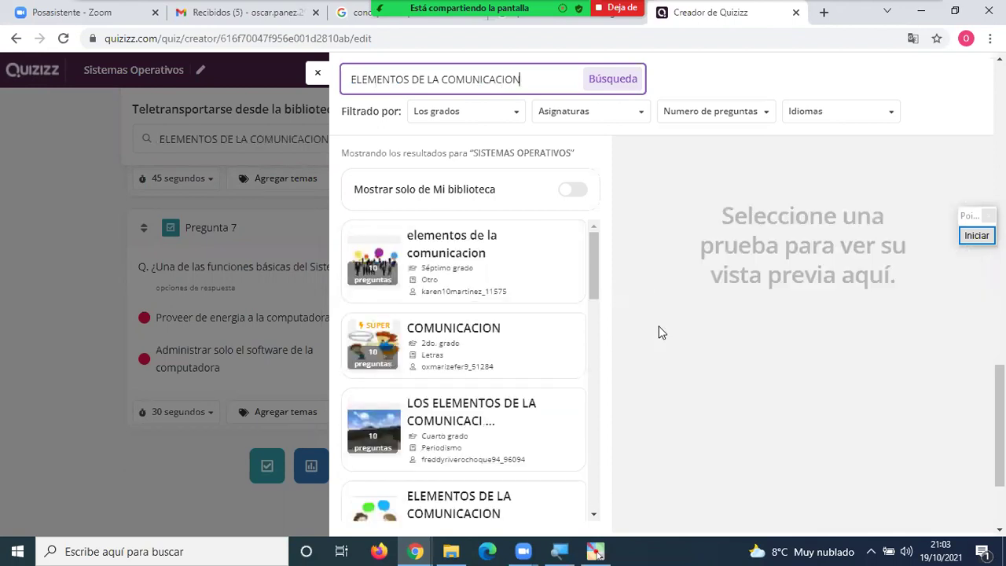
{"action": "left_click", "coordinate": [462, 247]}
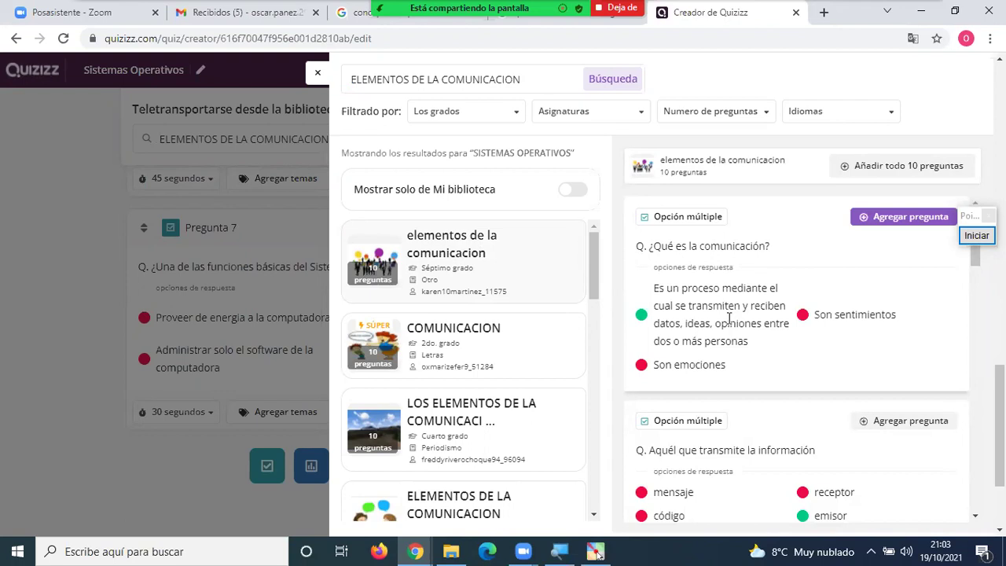
{"action": "scroll", "coordinate": [734, 303], "scroll_direction": "down", "scroll_amount": 3}
{"action": "scroll", "coordinate": [734, 303], "scroll_direction": "up", "scroll_amount": 1}
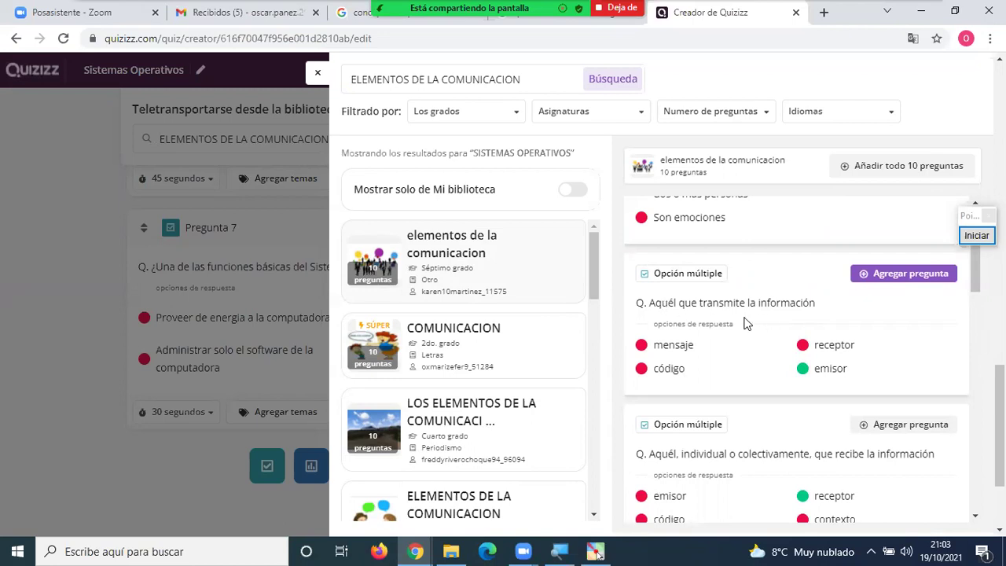
{"action": "scroll", "coordinate": [751, 345], "scroll_direction": "down", "scroll_amount": 3}
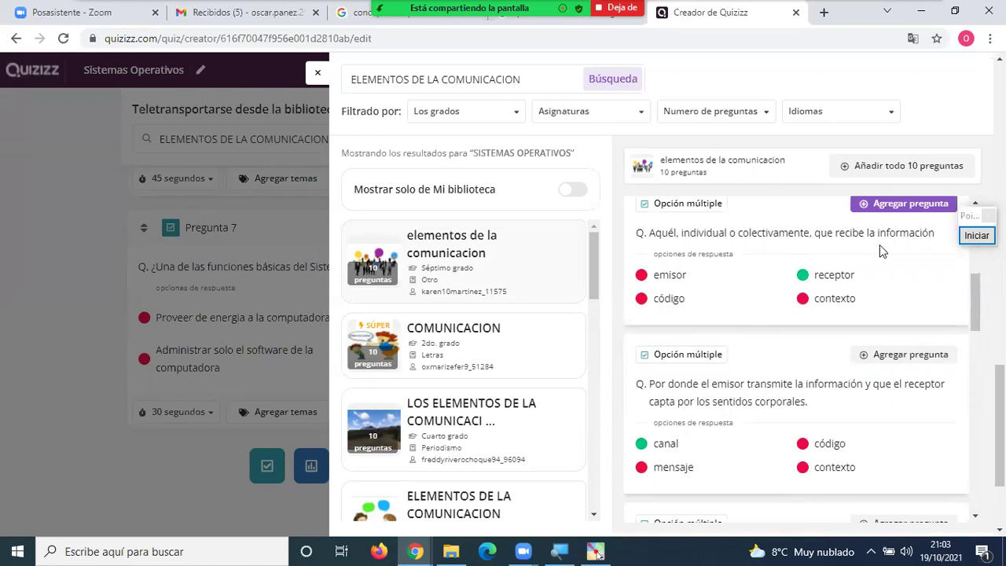
{"action": "scroll", "coordinate": [752, 300], "scroll_direction": "down", "scroll_amount": 1}
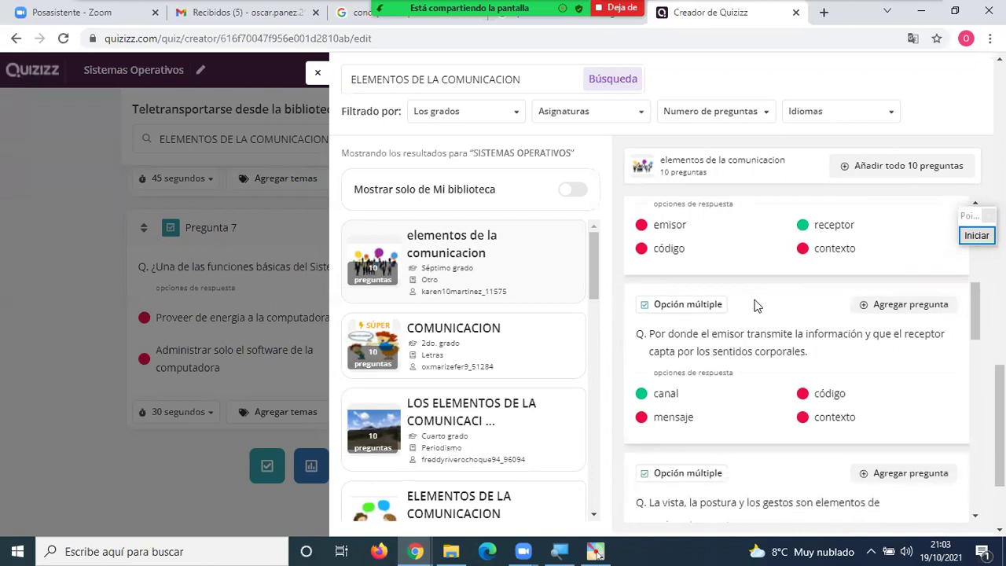
{"action": "scroll", "coordinate": [752, 306], "scroll_direction": "down", "scroll_amount": 5}
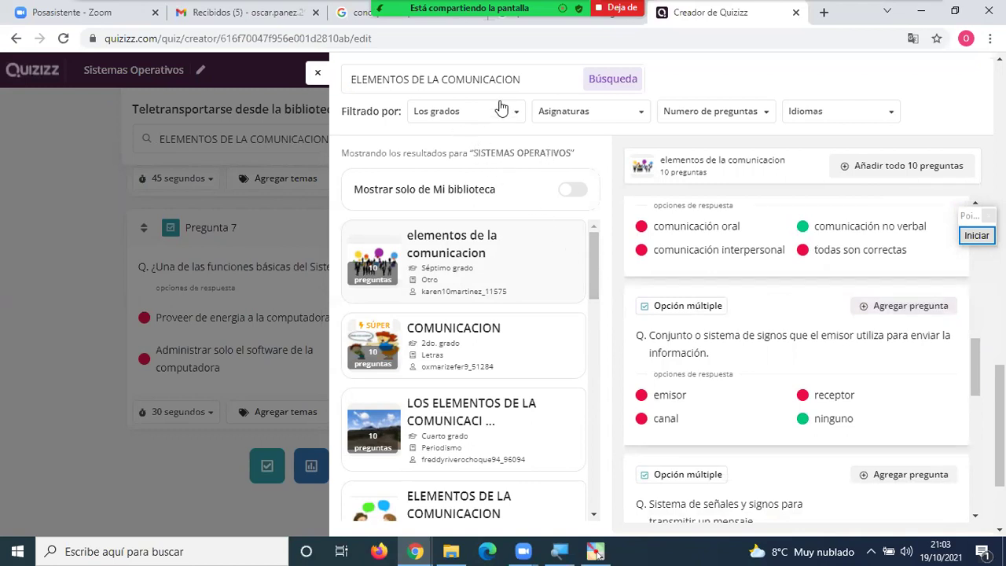
{"action": "left_click_drag", "start_coordinate": [526, 79], "coordinate": [333, 91]}
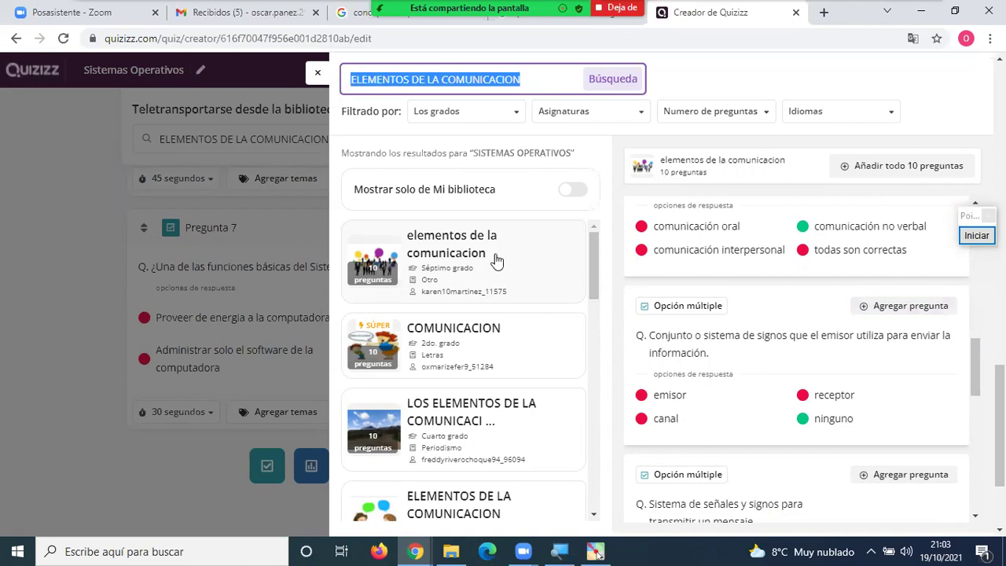
Search the library for SISTEMA OPERATIVO and open the 8vo–9no grado Sistema Operativo quiz.
{"action": "type", "text": "SISTE"}
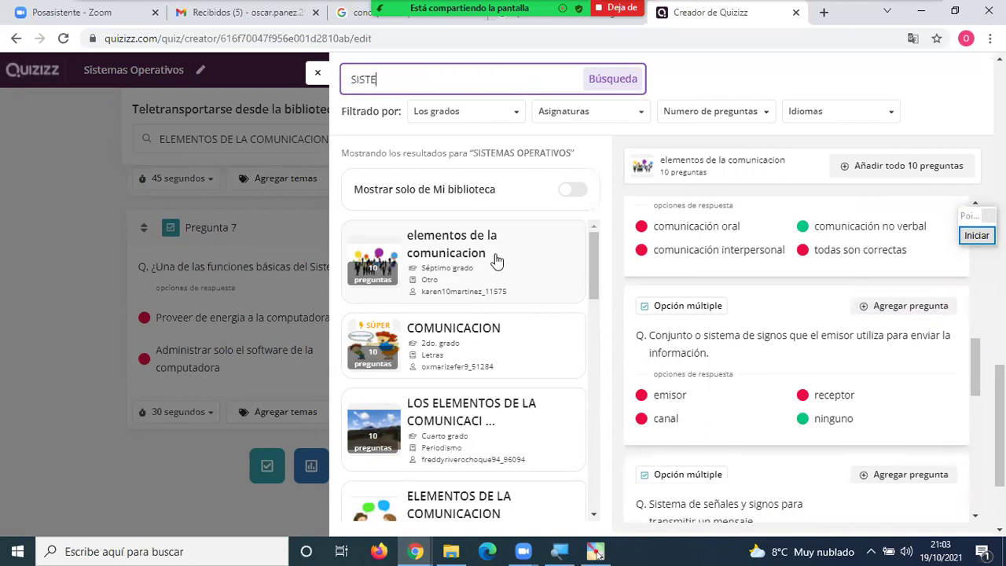
{"action": "type", "text": "MA OPERATIVO"}
{"action": "left_click", "coordinate": [633, 87]}
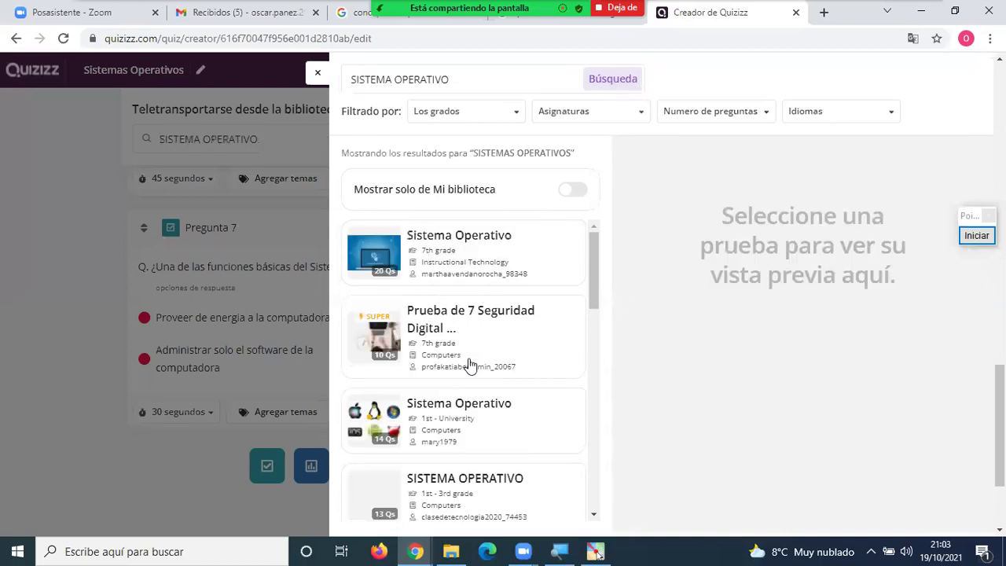
{"action": "scroll", "coordinate": [502, 359], "scroll_direction": "down", "scroll_amount": 2}
{"action": "scroll", "coordinate": [506, 359], "scroll_direction": "down", "scroll_amount": 1}
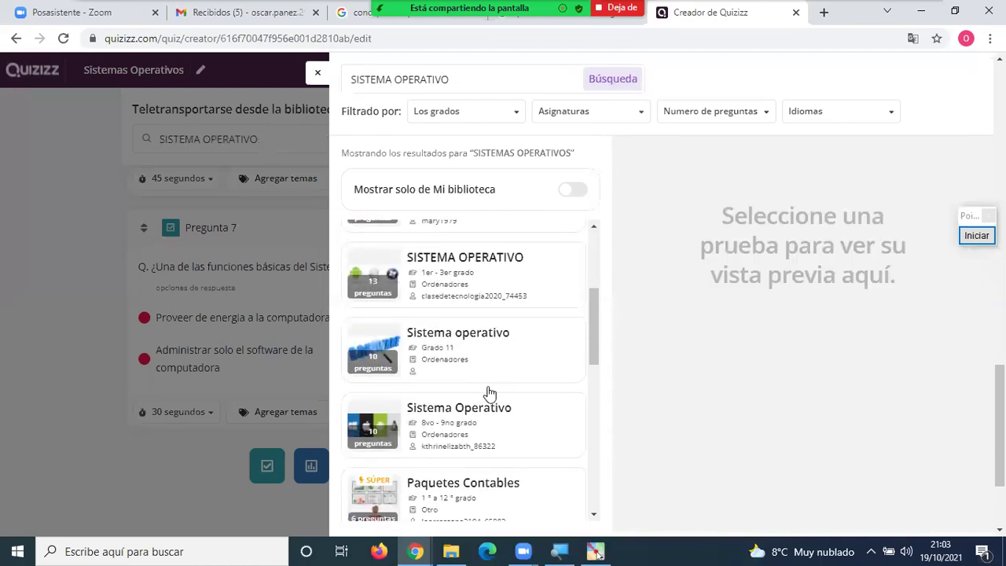
{"action": "left_click", "coordinate": [565, 412]}
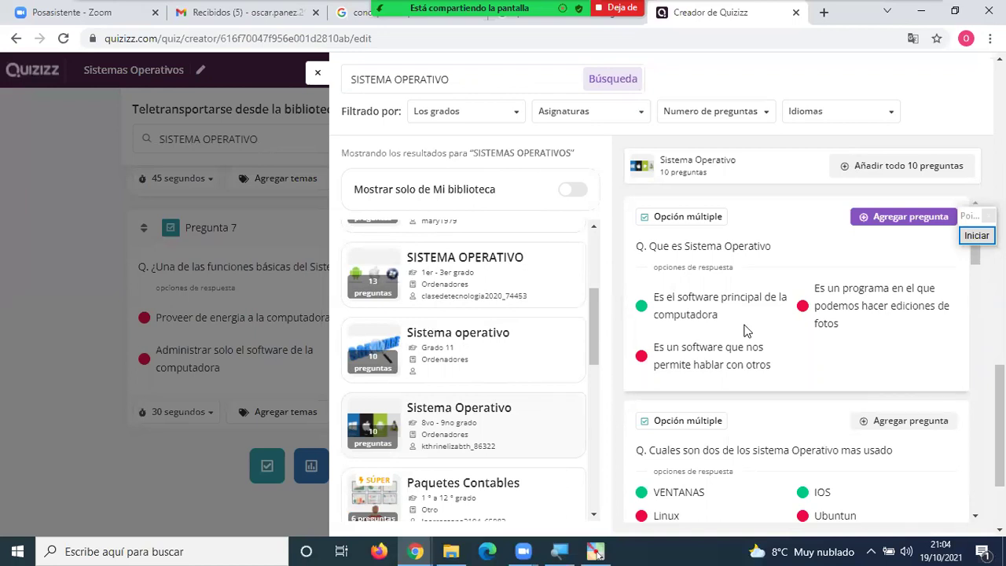
Scroll through that quiz's ten questions about software types.
{"action": "scroll", "coordinate": [746, 332], "scroll_direction": "down", "scroll_amount": 2}
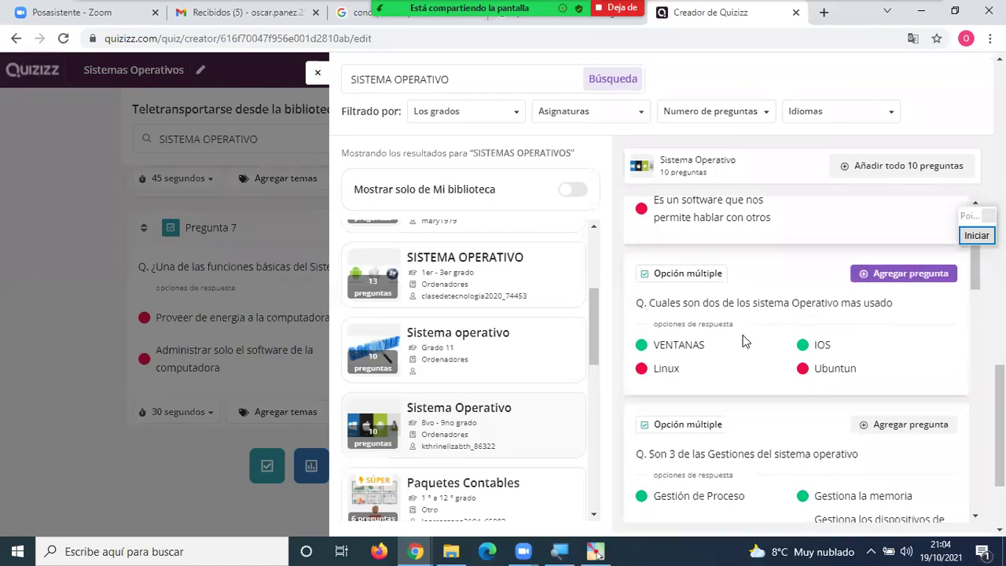
{"action": "scroll", "coordinate": [741, 344], "scroll_direction": "down", "scroll_amount": 2}
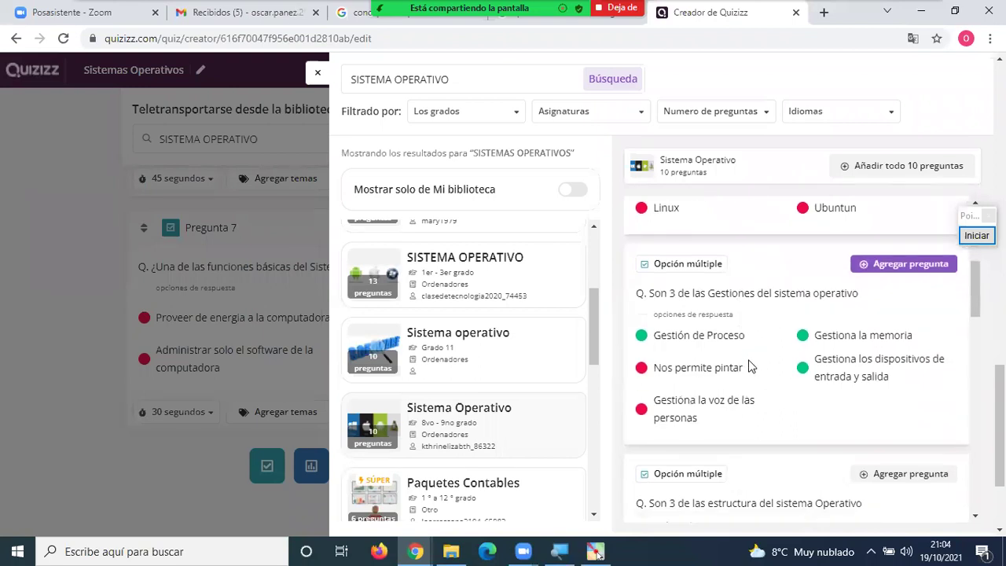
{"action": "scroll", "coordinate": [749, 363], "scroll_direction": "down", "scroll_amount": 4}
{"action": "scroll", "coordinate": [749, 363], "scroll_direction": "down", "scroll_amount": 4}
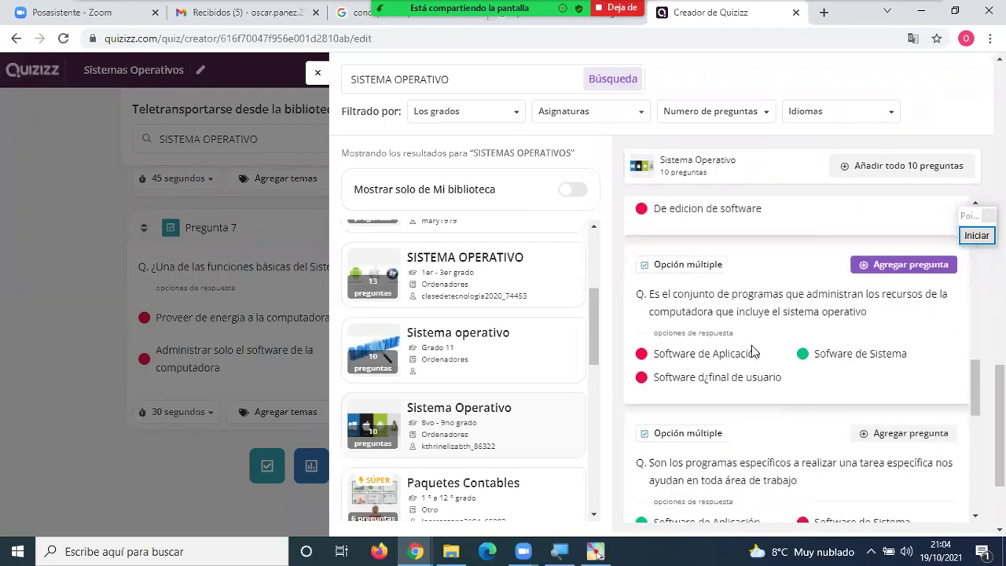
{"action": "scroll", "coordinate": [786, 305], "scroll_direction": "down", "scroll_amount": 2}
{"action": "scroll", "coordinate": [785, 306], "scroll_direction": "down", "scroll_amount": 2}
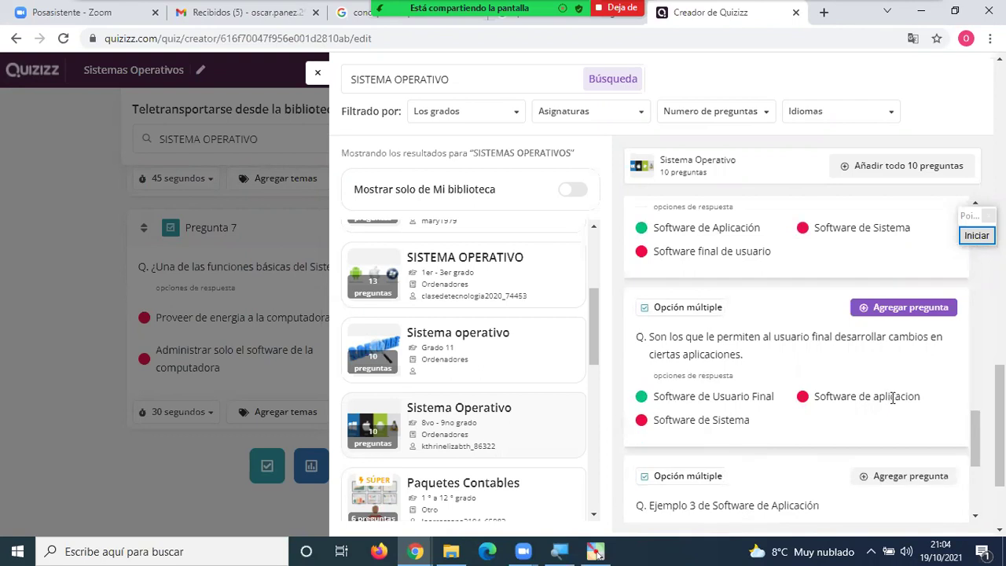
{"action": "scroll", "coordinate": [892, 396], "scroll_direction": "down", "scroll_amount": 3}
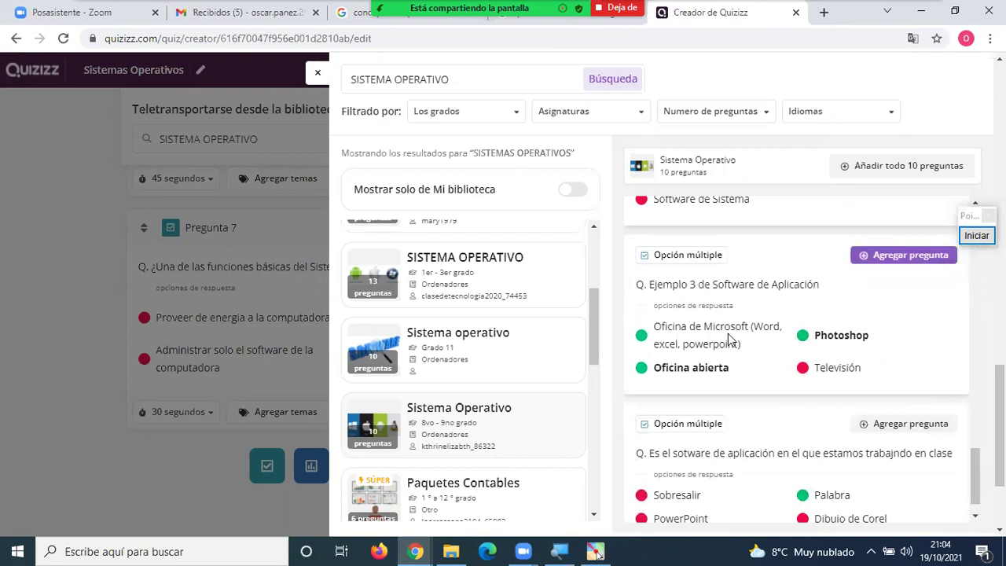
{"action": "scroll", "coordinate": [521, 386], "scroll_direction": "down", "scroll_amount": 3}
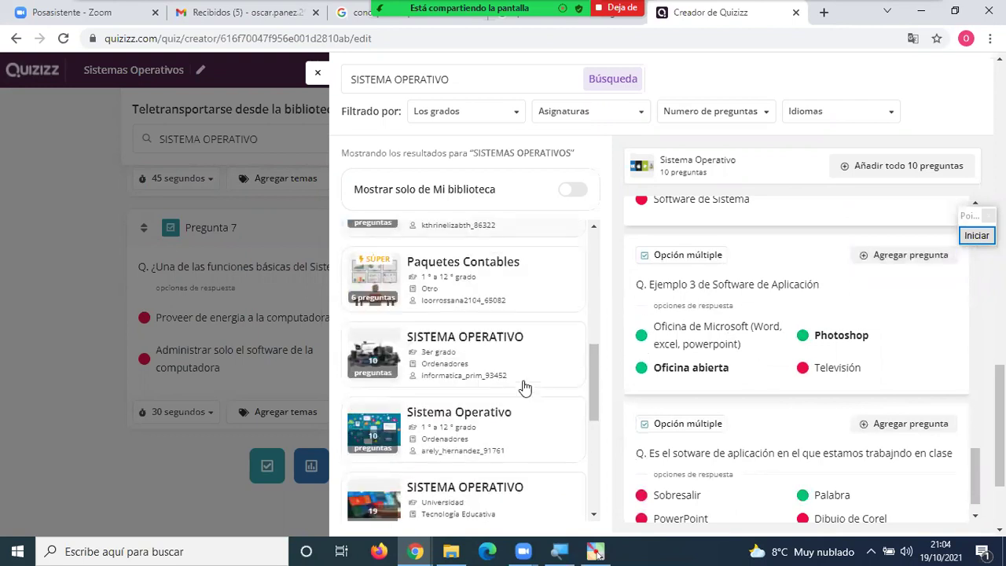
From the 3er grado SISTEMA OPERATIVO quiz, add the navigation-software and Linux icon questions.
{"action": "left_click", "coordinate": [448, 350]}
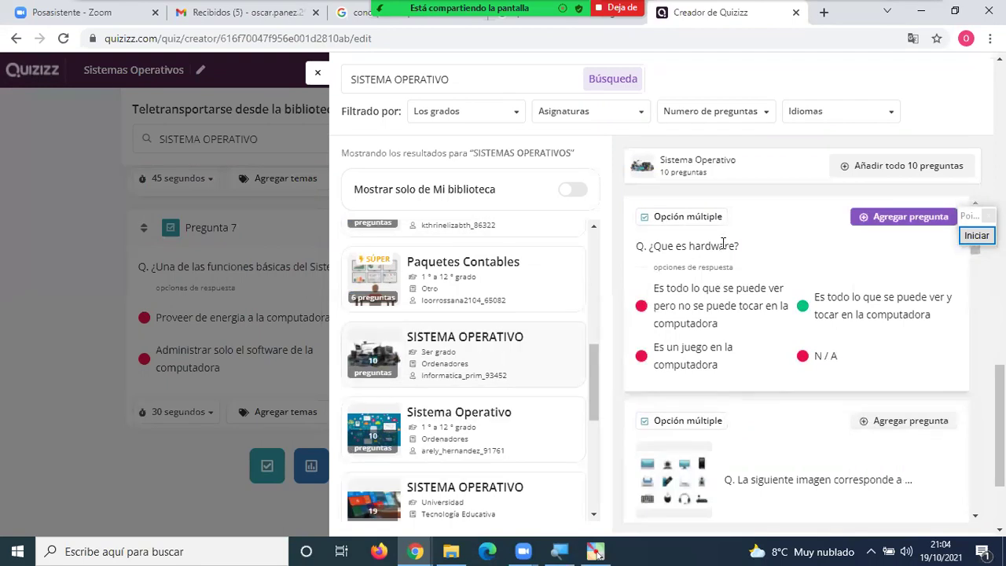
{"action": "scroll", "coordinate": [729, 428], "scroll_direction": "down", "scroll_amount": 3}
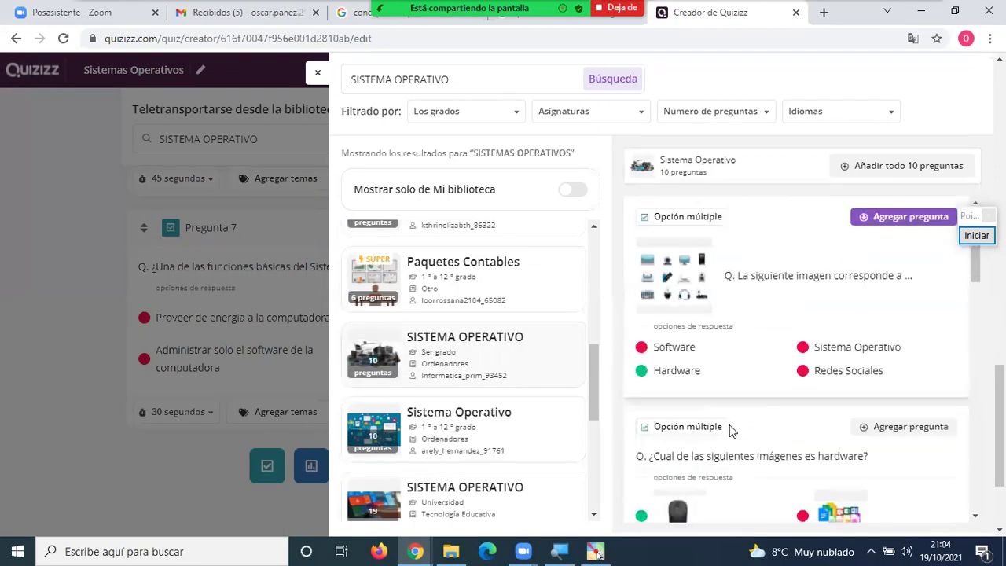
{"action": "scroll", "coordinate": [729, 424], "scroll_direction": "down", "scroll_amount": 2}
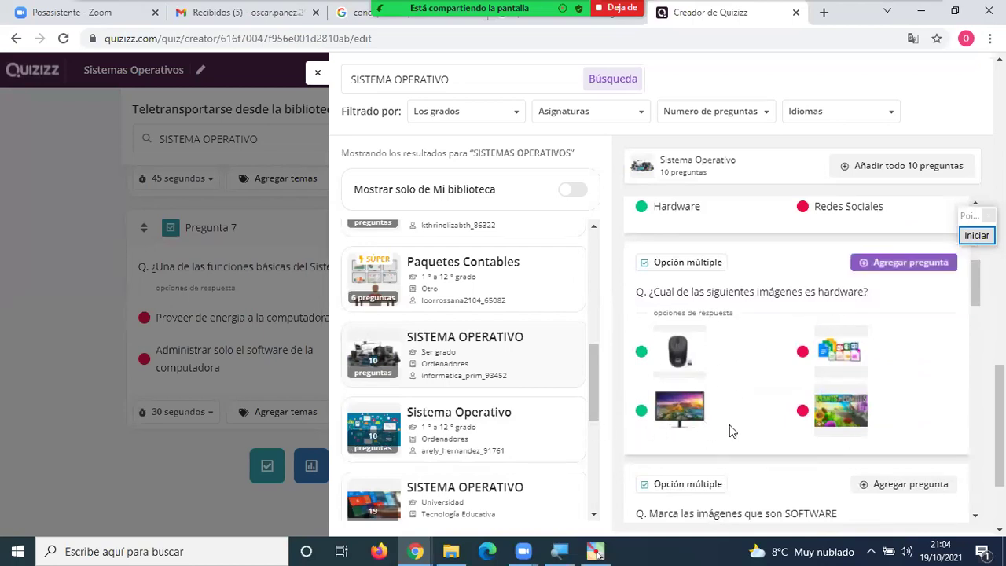
{"action": "scroll", "coordinate": [730, 425], "scroll_direction": "down", "scroll_amount": 5}
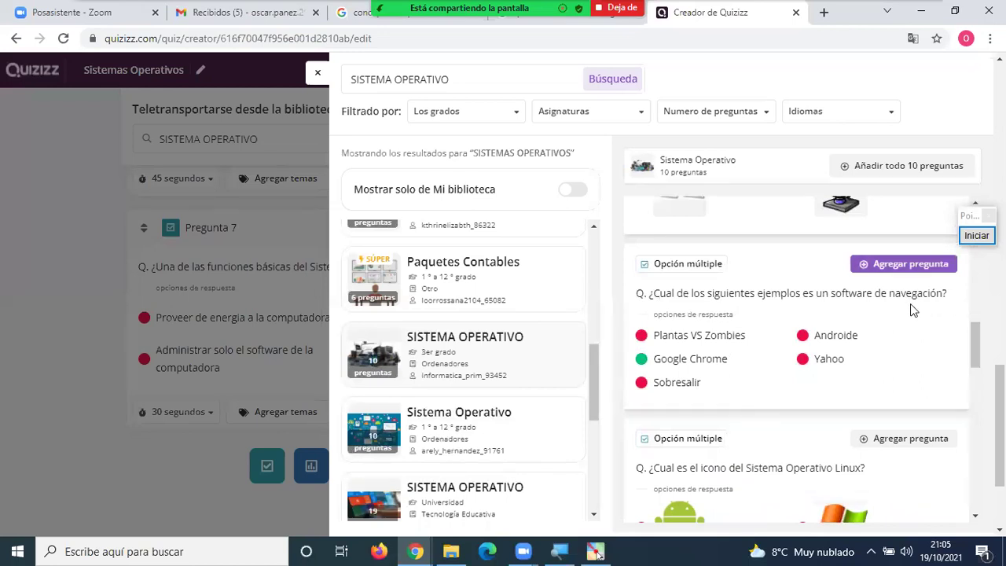
{"action": "left_click", "coordinate": [901, 264]}
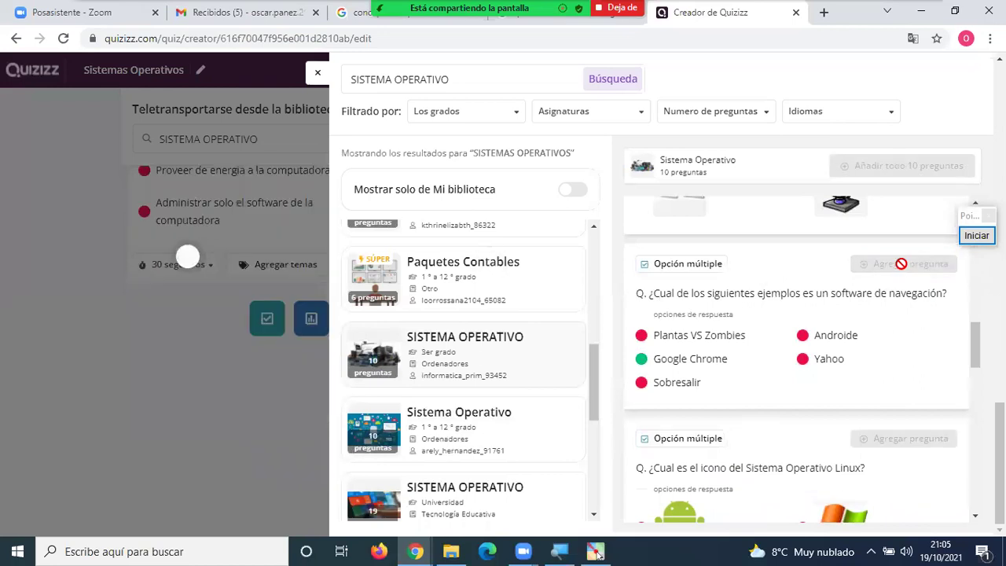
{"action": "scroll", "coordinate": [786, 289], "scroll_direction": "down", "scroll_amount": 3}
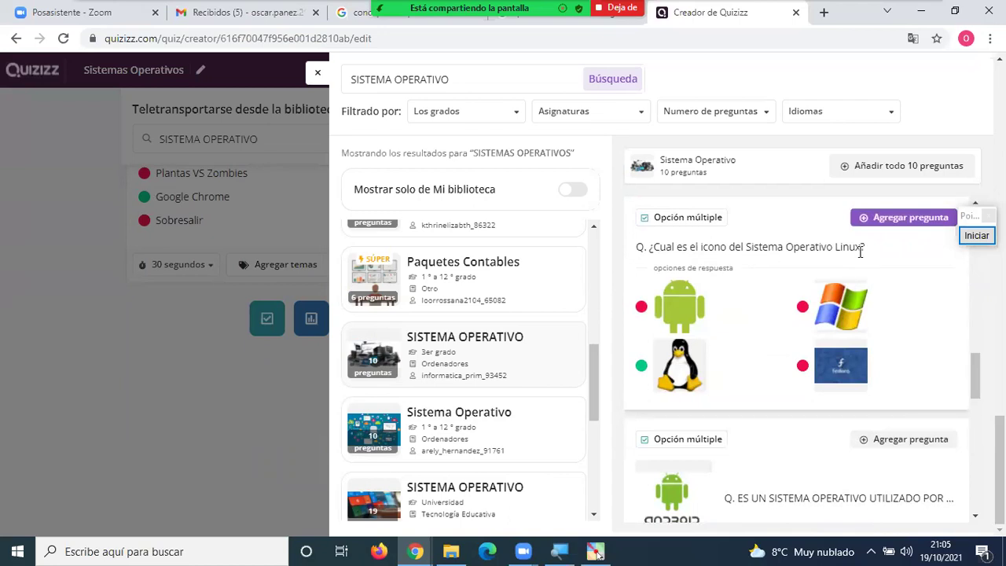
{"action": "left_click", "coordinate": [910, 222]}
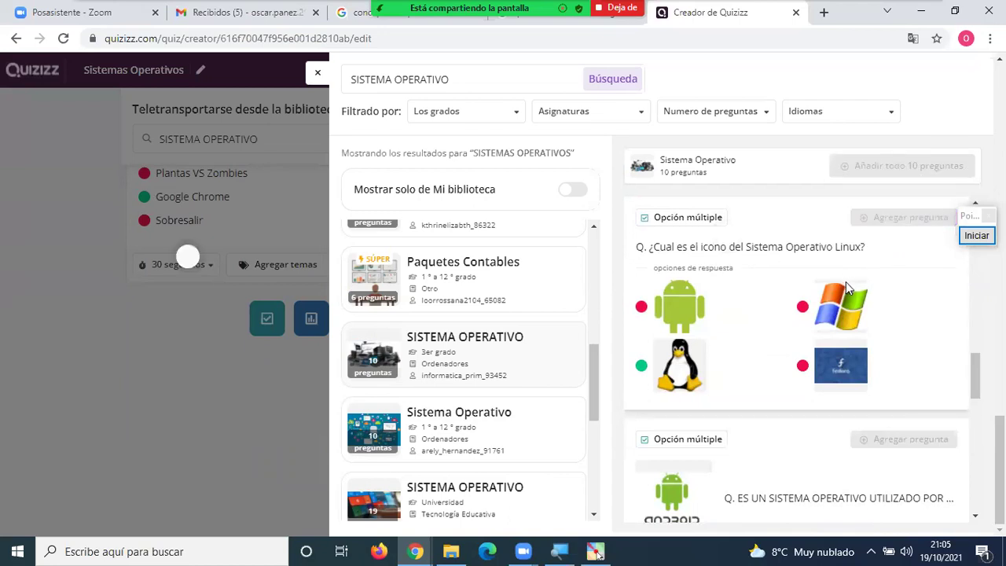
Open the 6to grado Sistema Operativo quiz and add its multiple-operating-systems question as question 10.
{"action": "scroll", "coordinate": [827, 295], "scroll_direction": "down", "scroll_amount": 3}
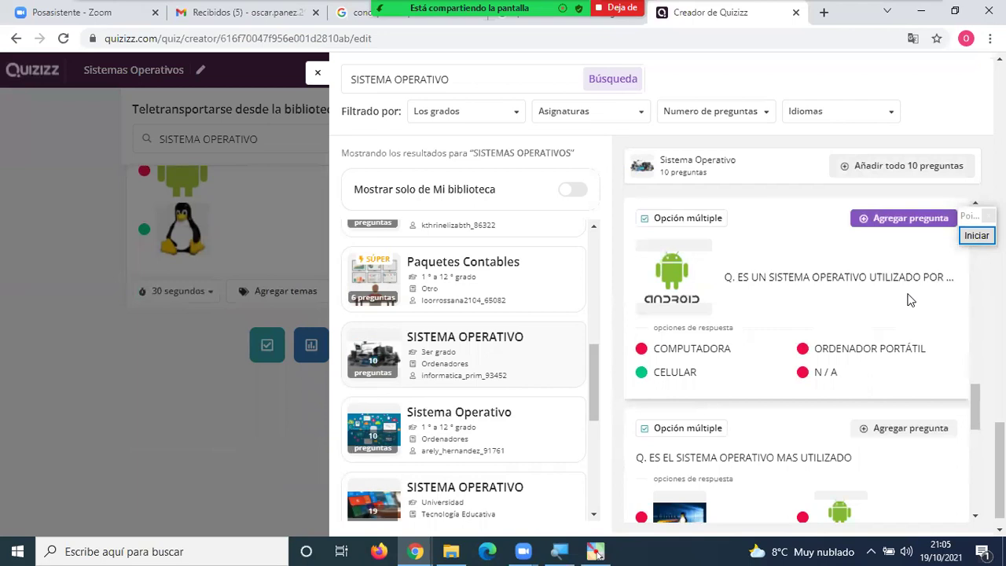
{"action": "scroll", "coordinate": [762, 380], "scroll_direction": "down", "scroll_amount": 3}
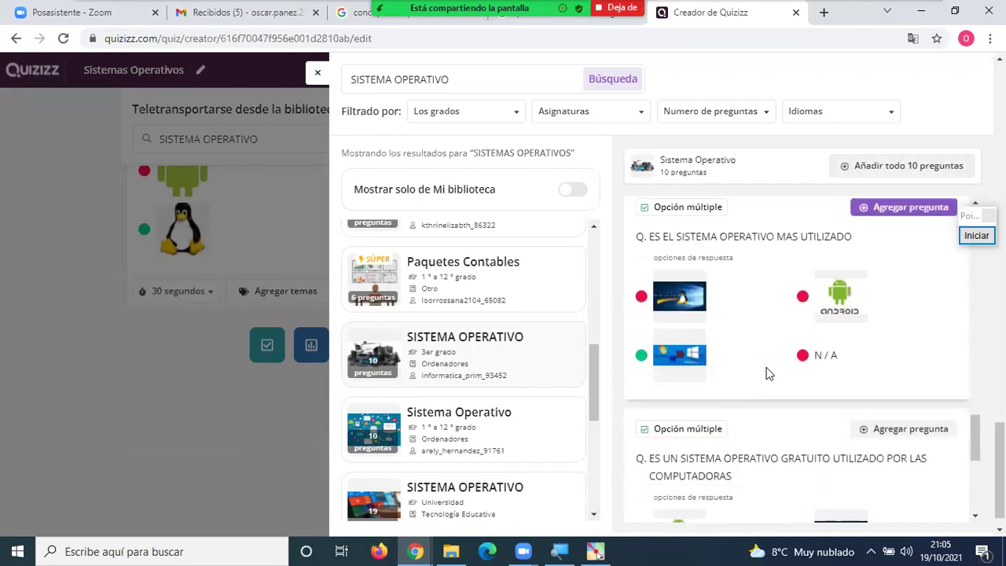
{"action": "scroll", "coordinate": [768, 374], "scroll_direction": "down", "scroll_amount": 3}
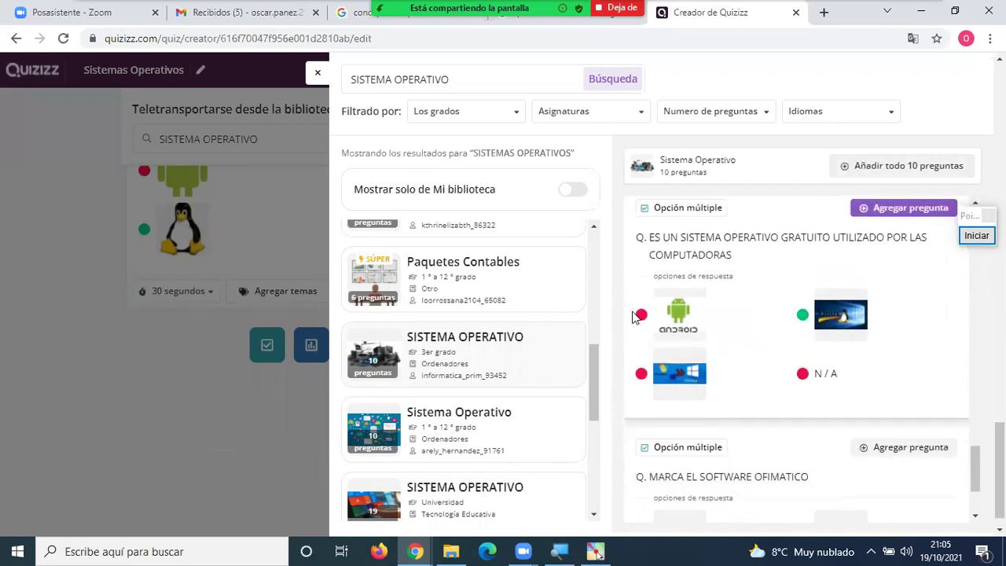
{"action": "scroll", "coordinate": [673, 373], "scroll_direction": "down", "scroll_amount": 2}
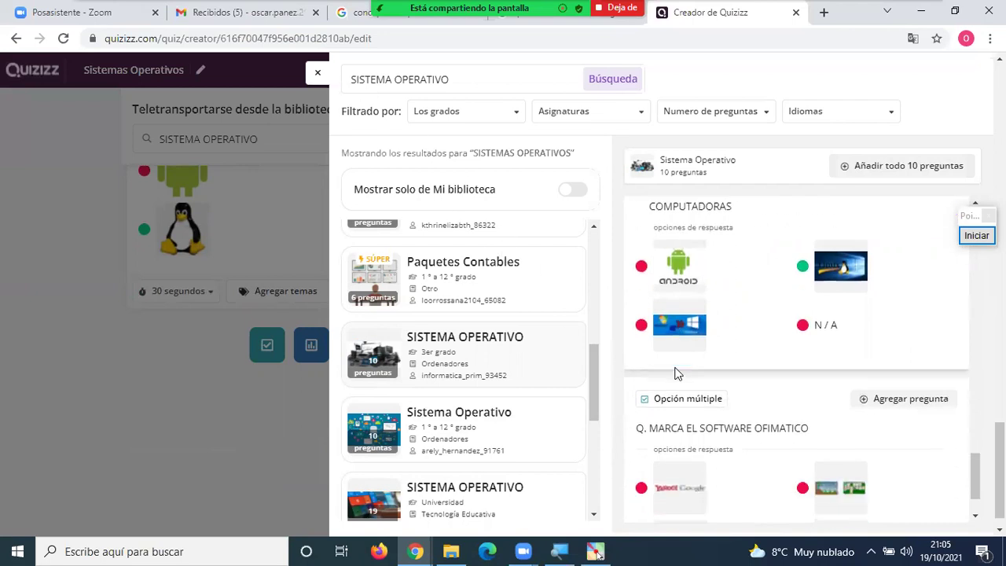
{"action": "scroll", "coordinate": [725, 393], "scroll_direction": "down", "scroll_amount": 1}
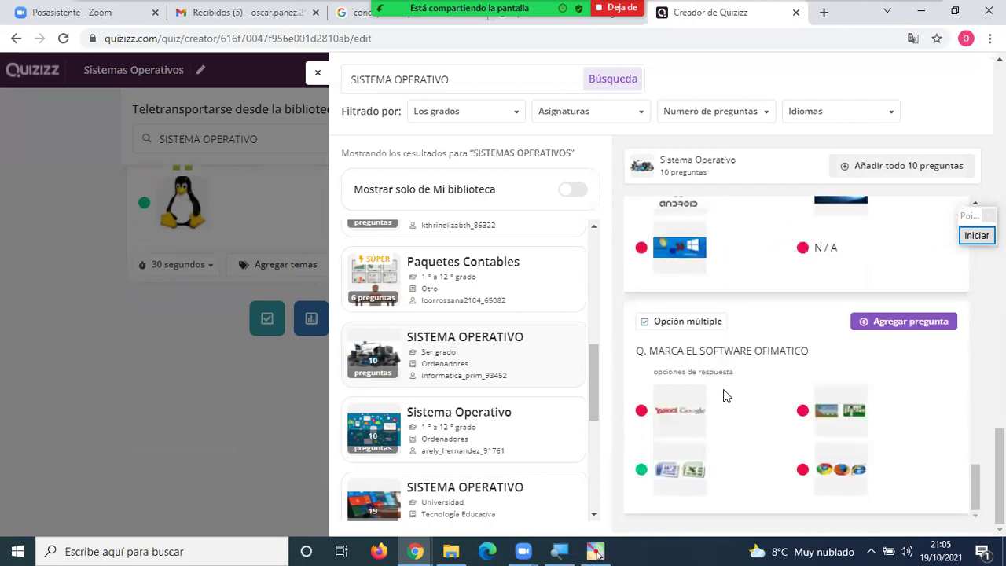
{"action": "scroll", "coordinate": [478, 426], "scroll_direction": "down", "scroll_amount": 2}
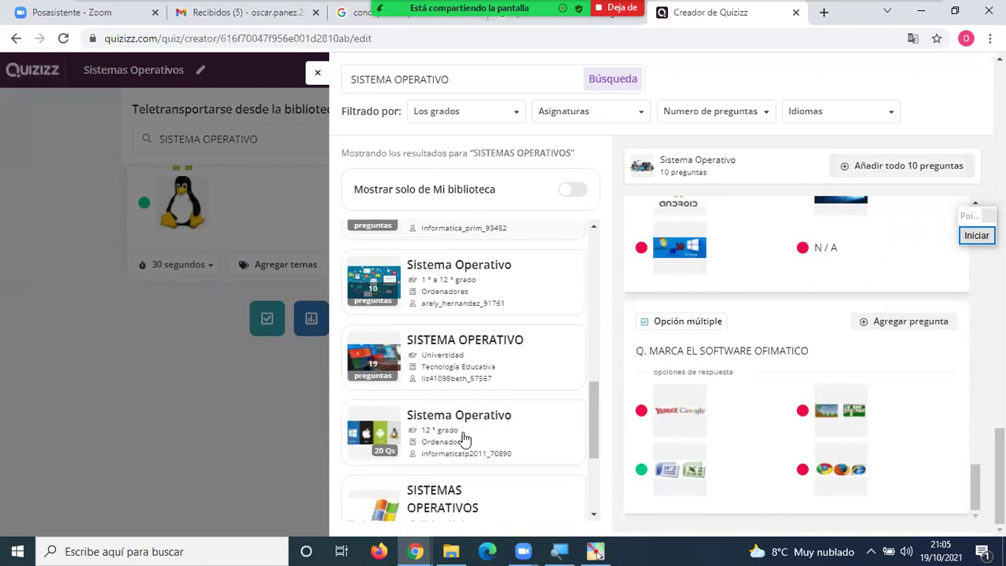
{"action": "scroll", "coordinate": [460, 430], "scroll_direction": "down", "scroll_amount": 3}
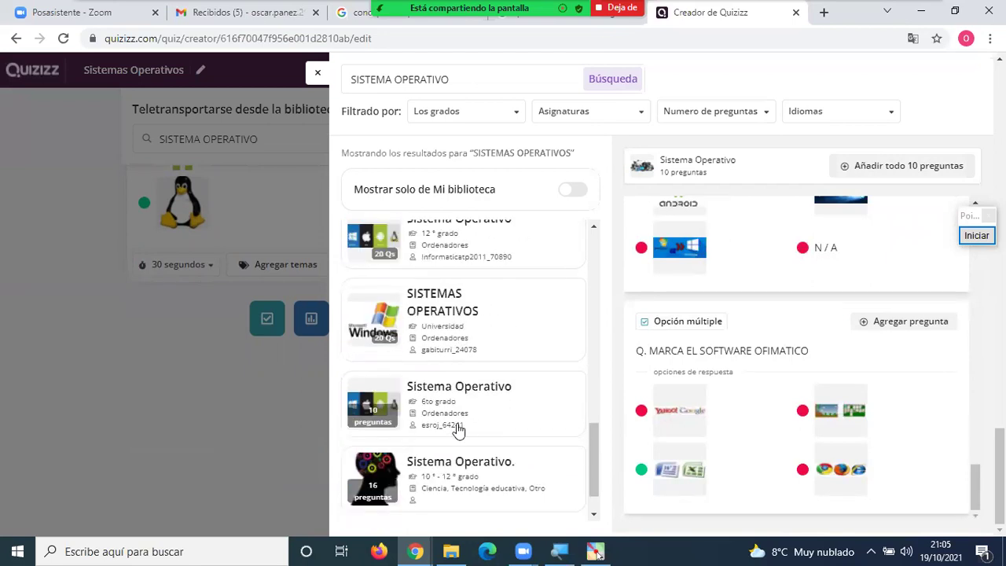
{"action": "left_click", "coordinate": [443, 398]}
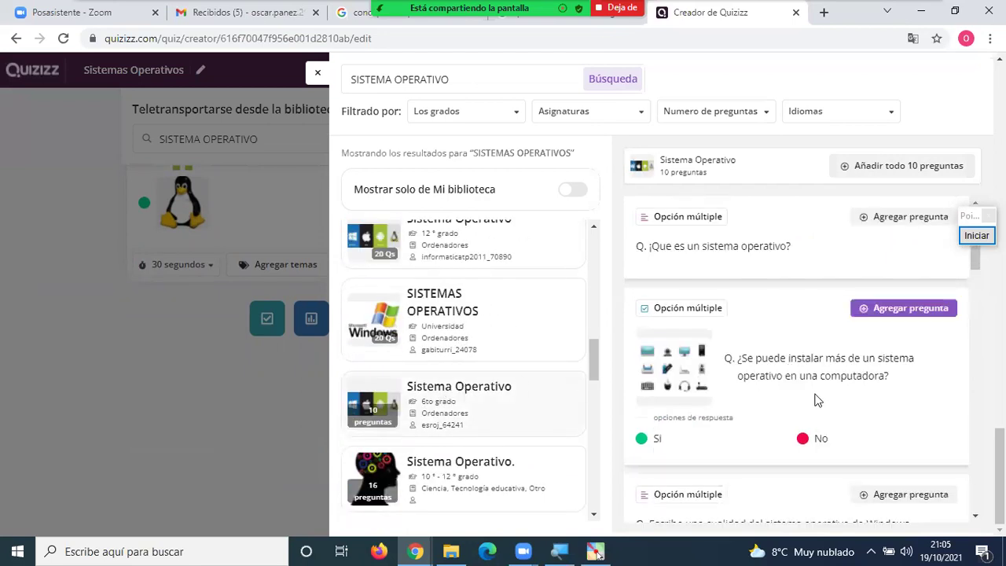
{"action": "scroll", "coordinate": [789, 322], "scroll_direction": "down", "scroll_amount": 1}
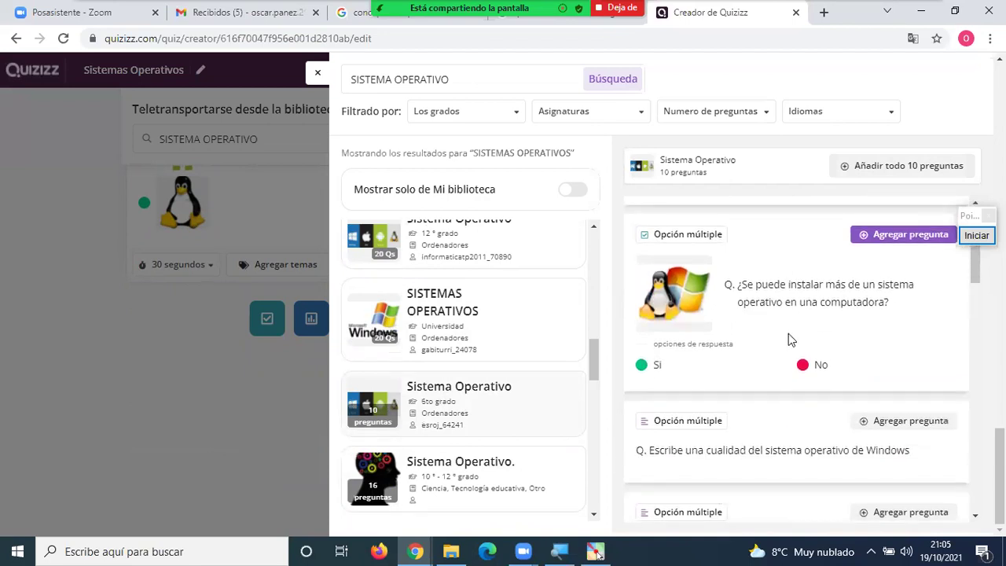
{"action": "left_click", "coordinate": [902, 235]}
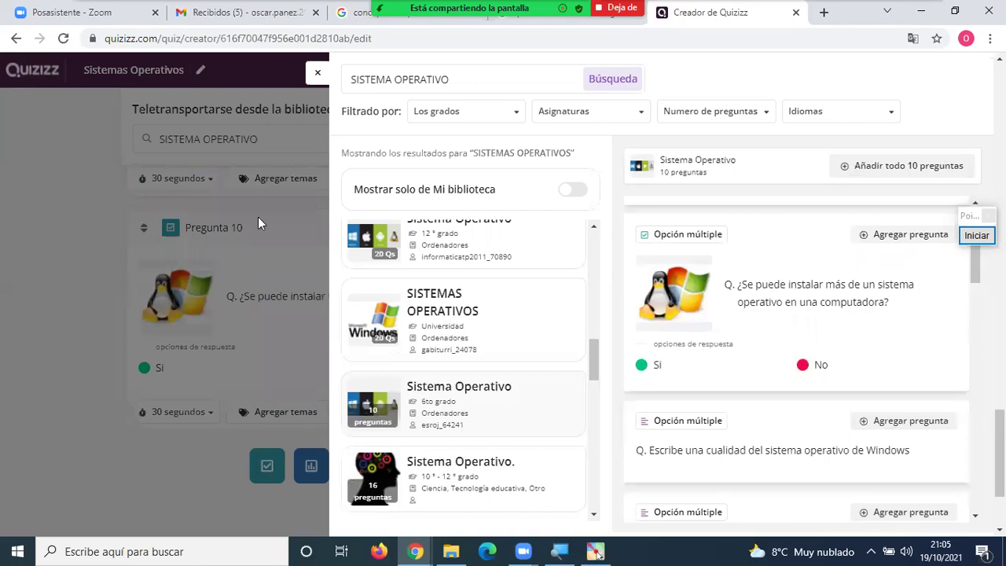
Close the library search and return to the top of the quiz editor.
{"action": "left_click", "coordinate": [318, 76]}
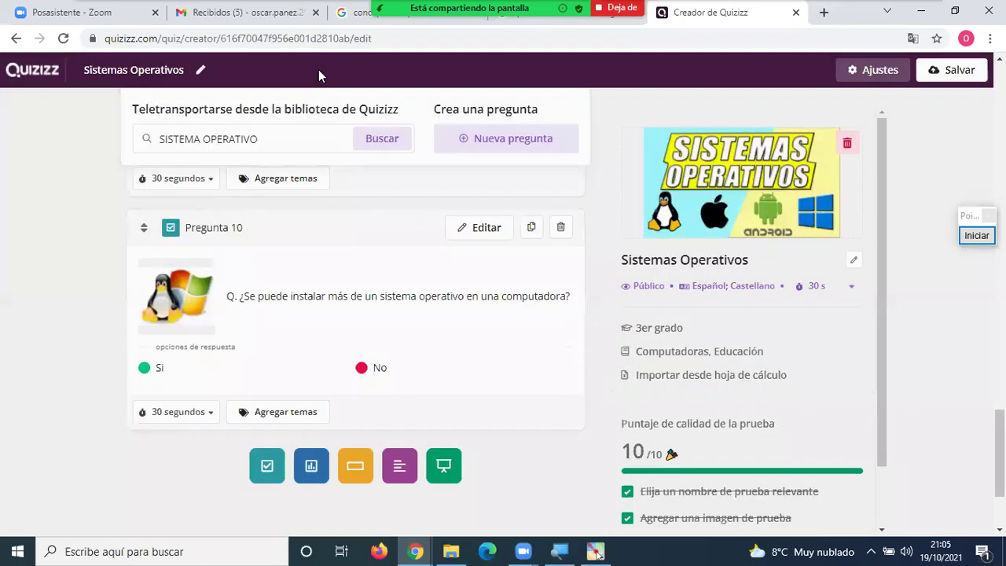
{"action": "scroll", "coordinate": [509, 367], "scroll_direction": "down", "scroll_amount": 1}
{"action": "scroll", "coordinate": [509, 370], "scroll_direction": "up", "scroll_amount": 20}
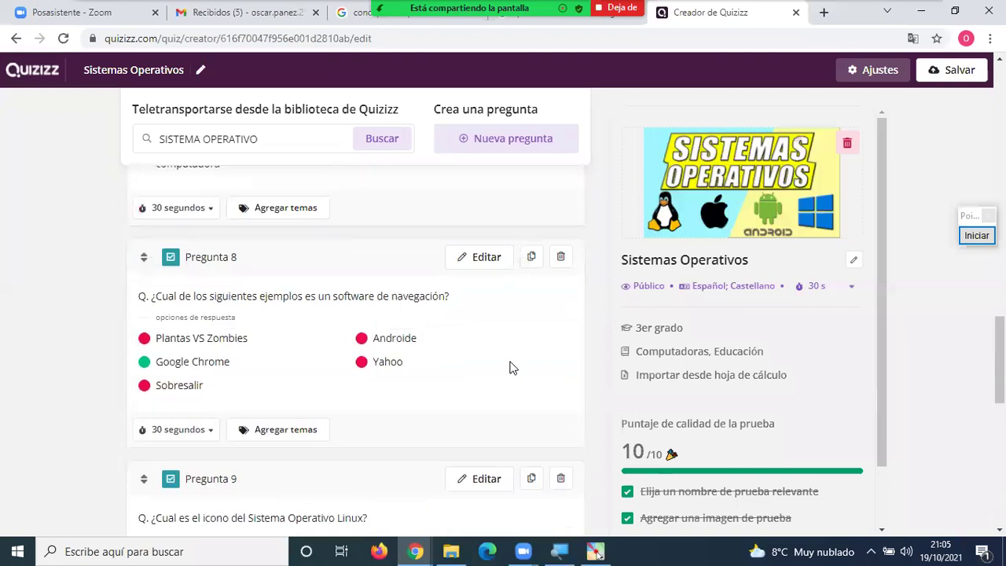
{"action": "scroll", "coordinate": [503, 368], "scroll_direction": "up", "scroll_amount": 2}
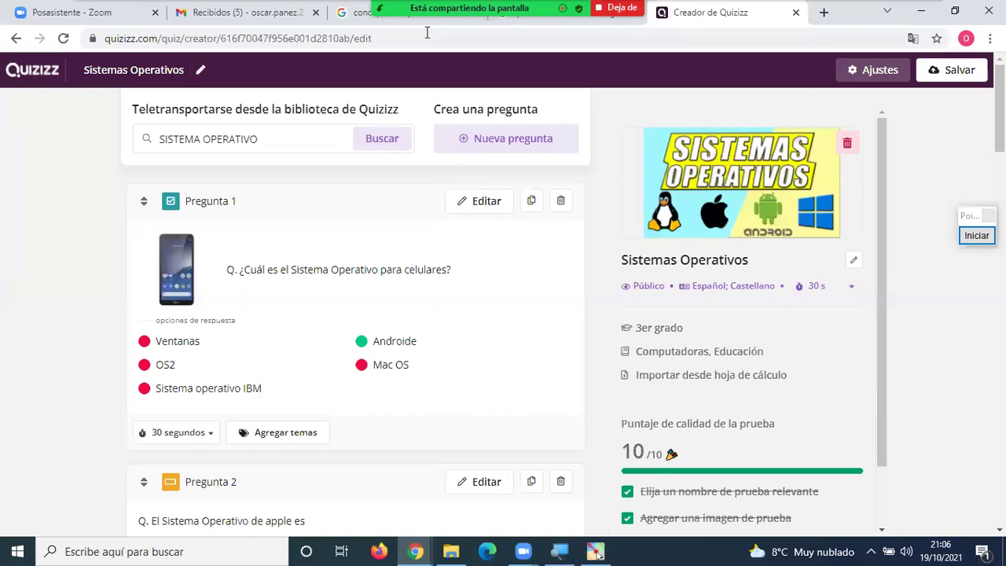
{"action": "mouse_move", "coordinate": [427, 31]}
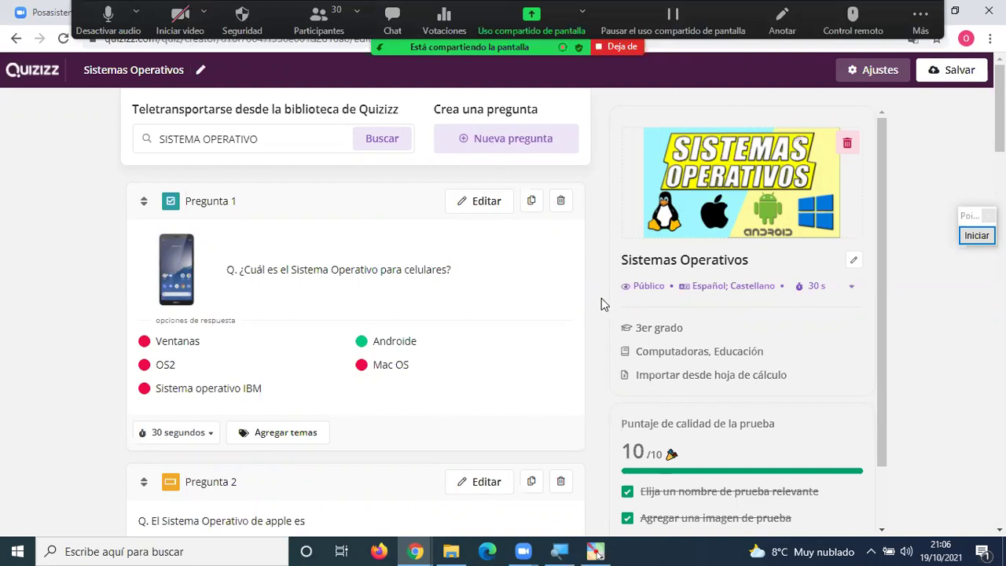
Scroll the question list down to Pregunta 6.
{"action": "scroll", "coordinate": [596, 297], "scroll_direction": "down", "scroll_amount": 4}
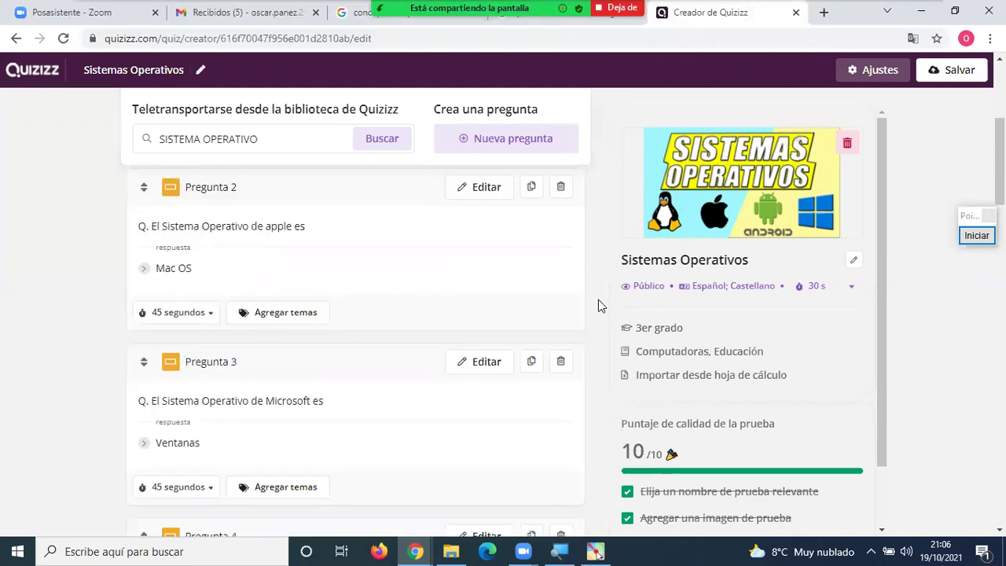
{"action": "scroll", "coordinate": [598, 305], "scroll_direction": "down", "scroll_amount": 3}
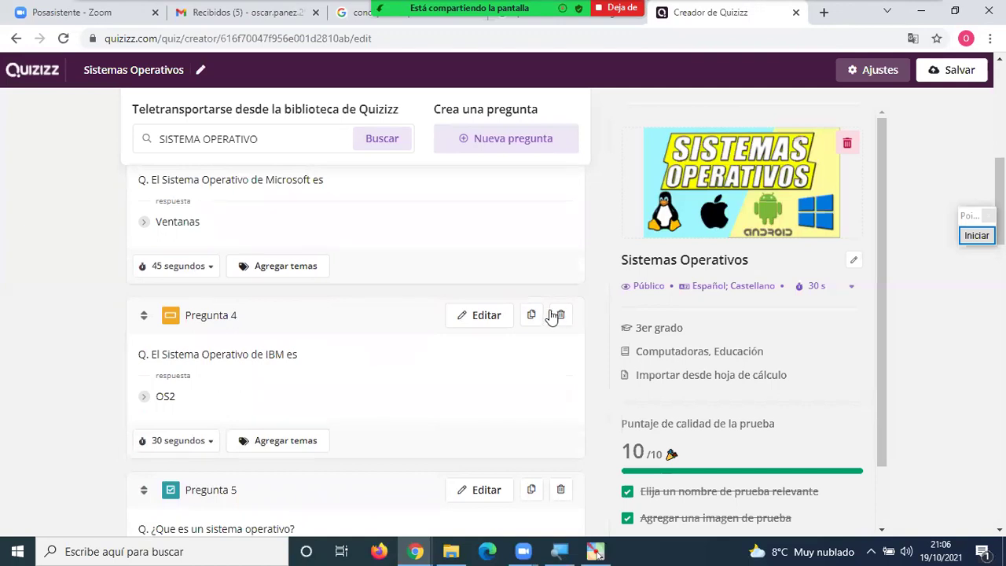
{"action": "scroll", "coordinate": [592, 305], "scroll_direction": "down", "scroll_amount": 4}
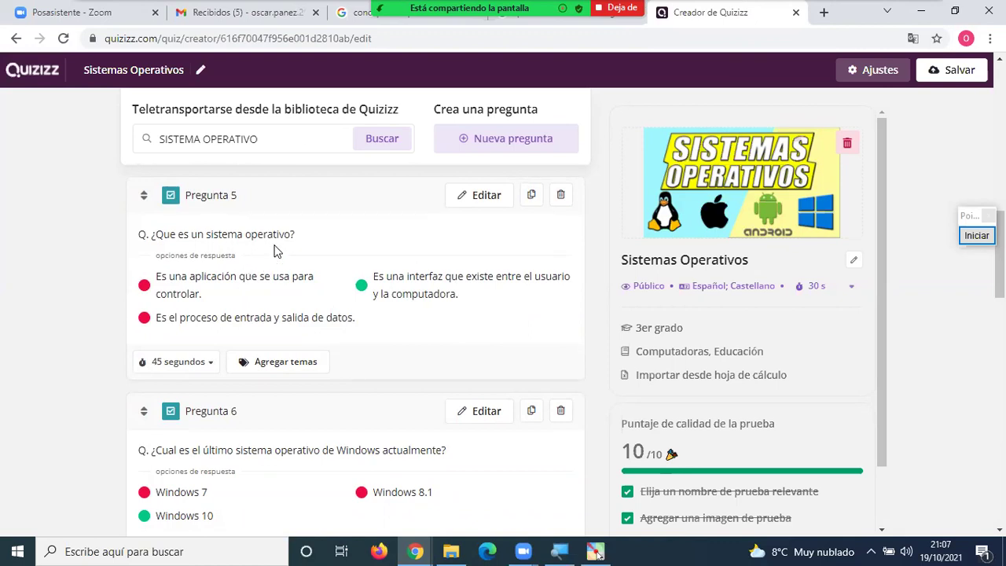
{"action": "scroll", "coordinate": [299, 259], "scroll_direction": "down", "scroll_amount": 2}
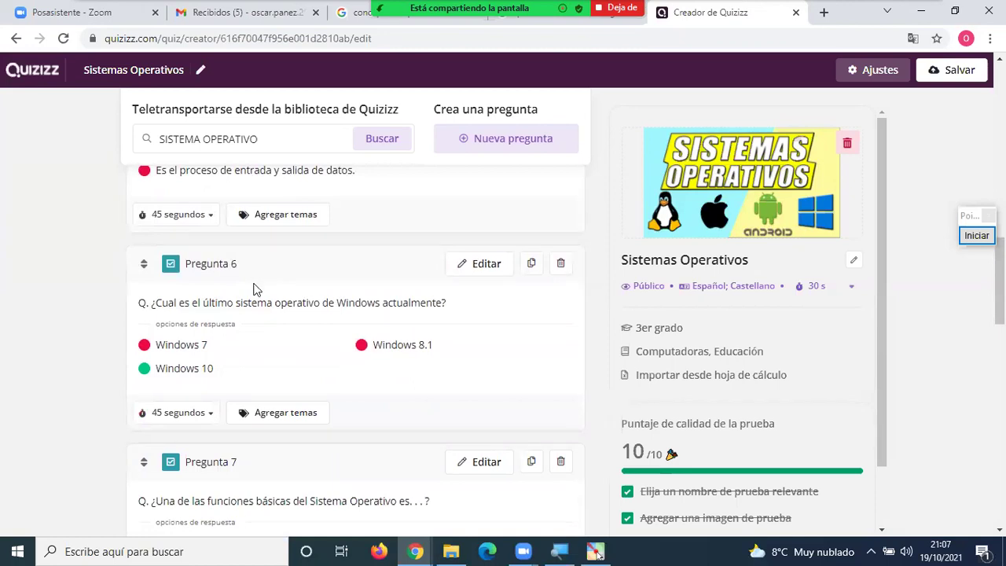
{"action": "left_click_drag", "start_coordinate": [192, 265], "coordinate": [251, 271]}
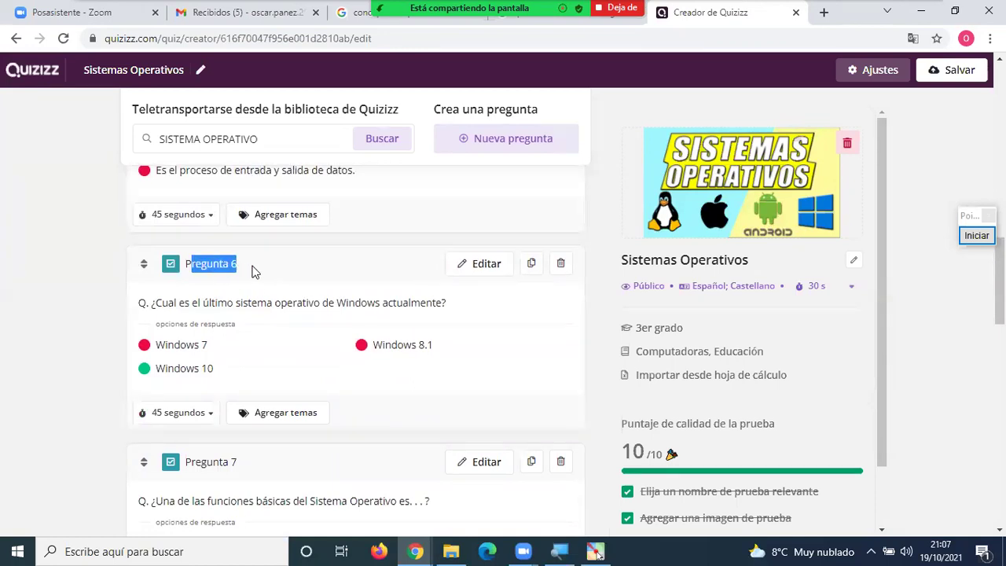
In question 6, capitalize 'sistema operativo' to 'Sistema Operativo'.
{"action": "left_click", "coordinate": [478, 271]}
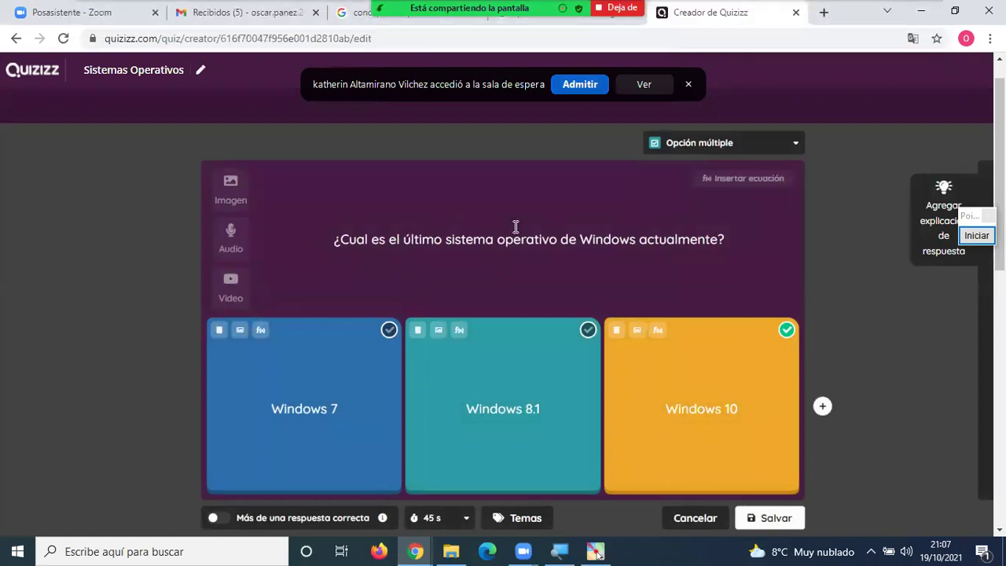
{"action": "left_click_drag", "start_coordinate": [447, 239], "coordinate": [453, 240]}
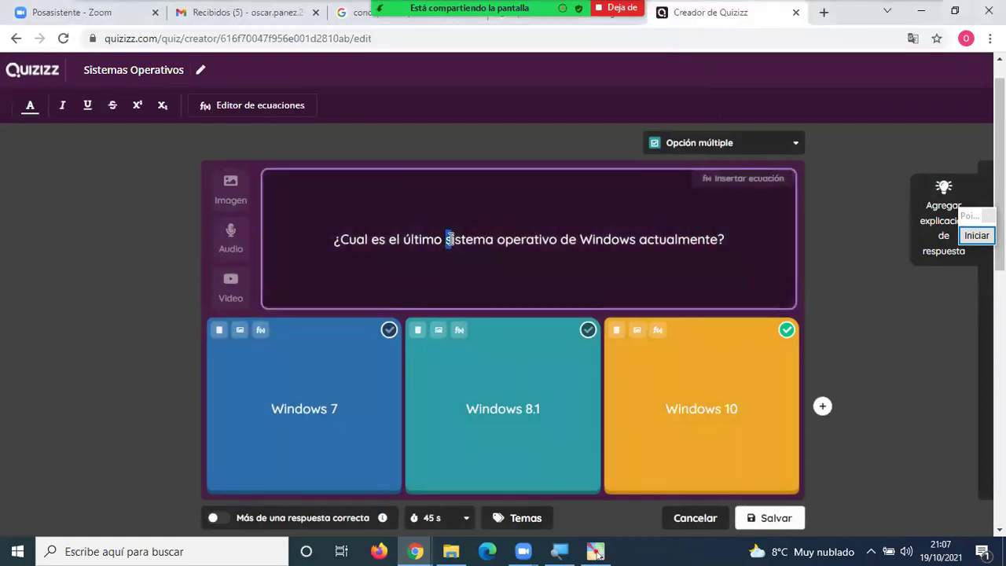
{"action": "key", "text": "Right"}
{"action": "key", "text": "BackSpace"}
{"action": "type", "text": "S"}
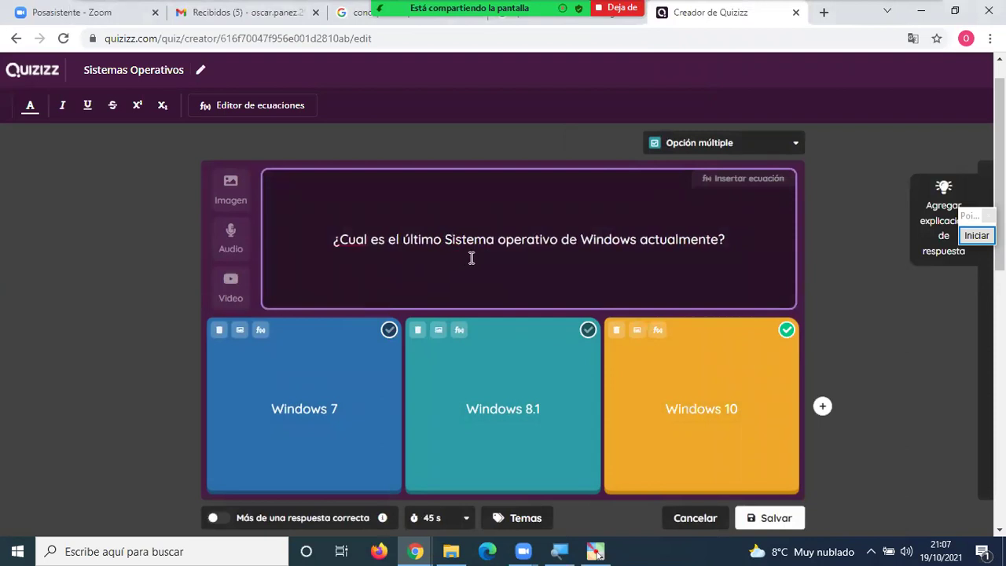
{"action": "left_click_drag", "start_coordinate": [507, 240], "coordinate": [498, 240]}
{"action": "type", "text": "O"}
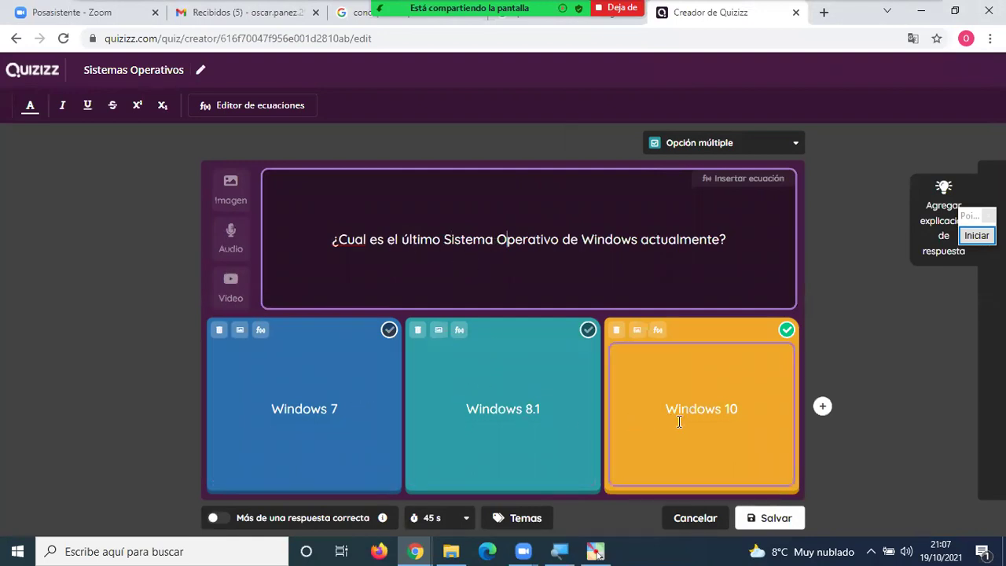
Change the Windows 10 answer to Windows 11 and save question 6.
{"action": "left_click", "coordinate": [740, 410]}
{"action": "key", "text": "BackSpace"}
{"action": "type", "text": "1"}
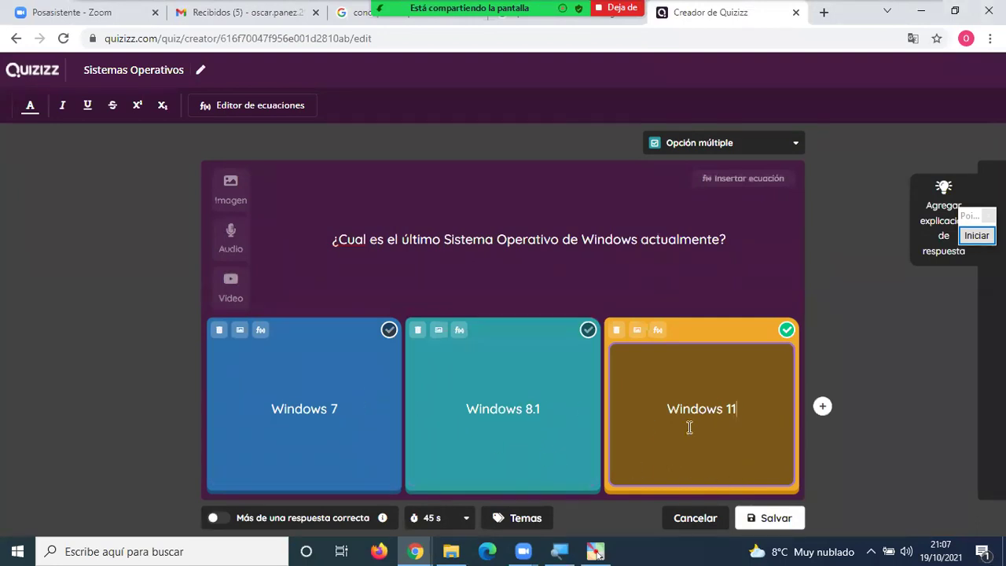
{"action": "left_click", "coordinate": [776, 517]}
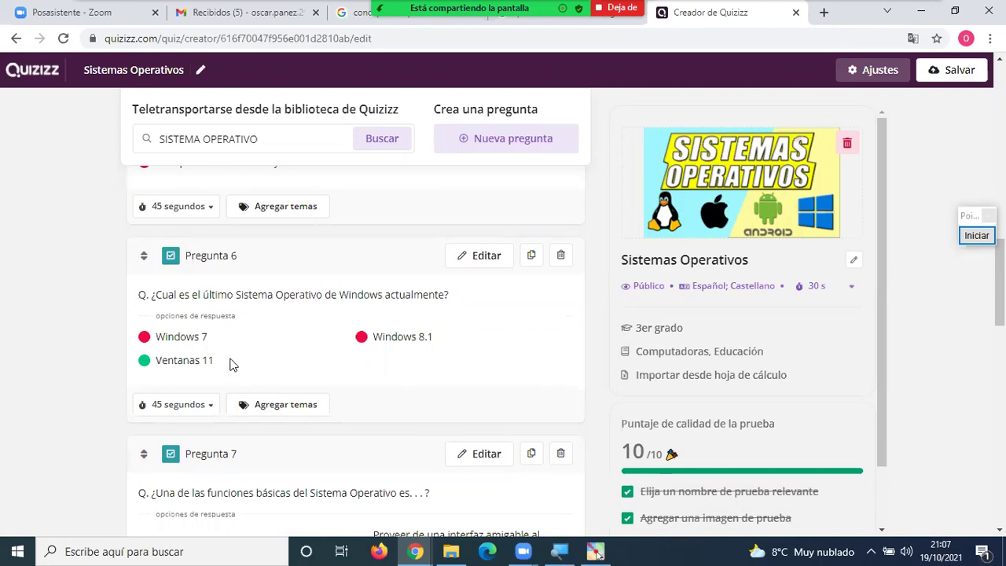
Reopen question 6, check the Windows 11 answer, and save it again.
{"action": "left_click", "coordinate": [481, 255]}
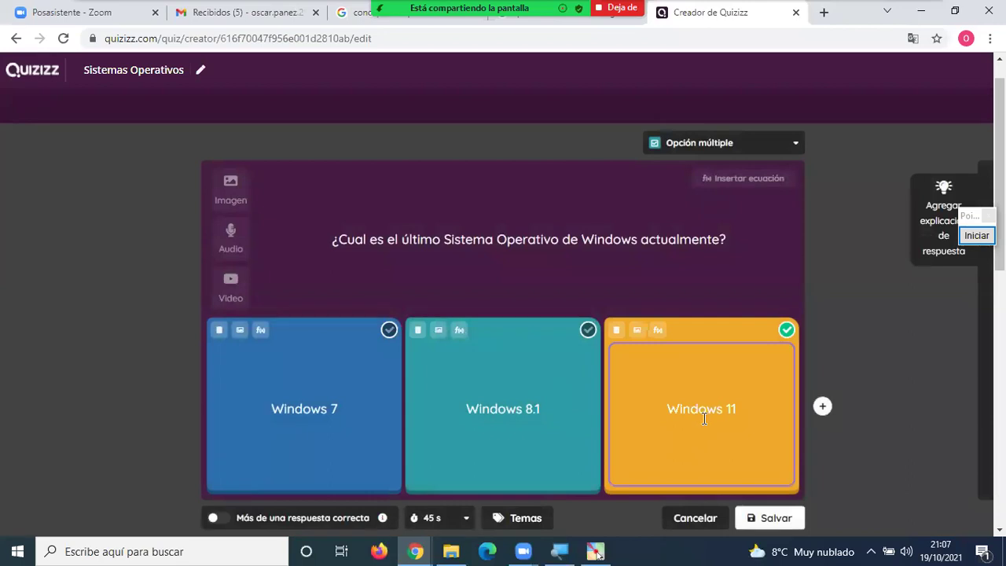
{"action": "left_click", "coordinate": [704, 415]}
{"action": "double_click", "coordinate": [708, 411]}
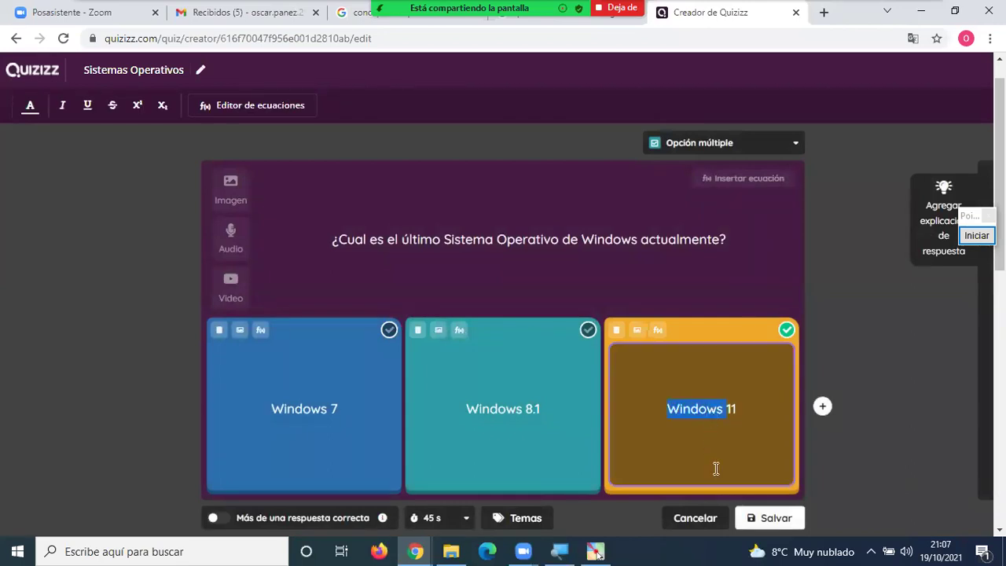
{"action": "left_click", "coordinate": [745, 519]}
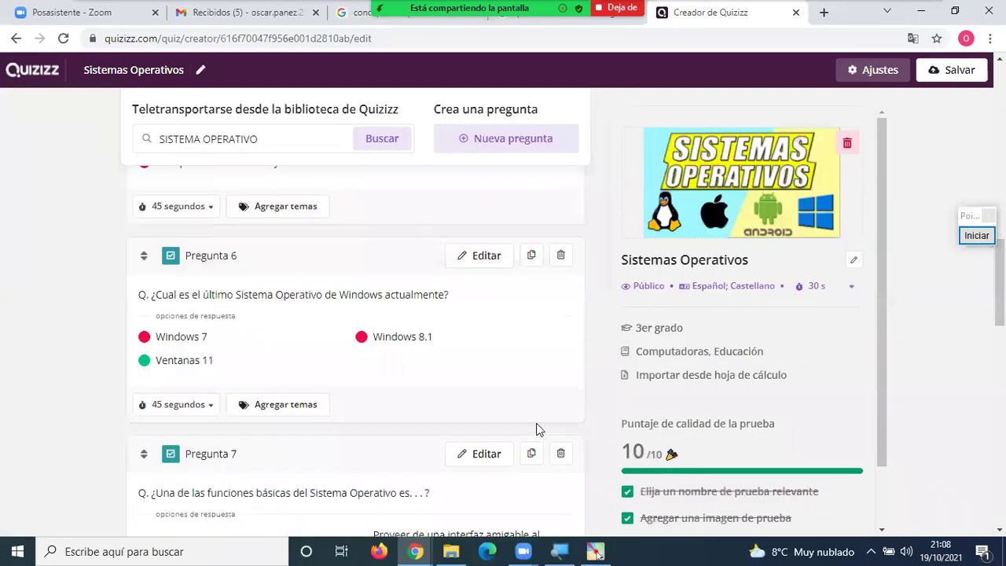
{"action": "scroll", "coordinate": [514, 385], "scroll_direction": "down", "scroll_amount": 5}
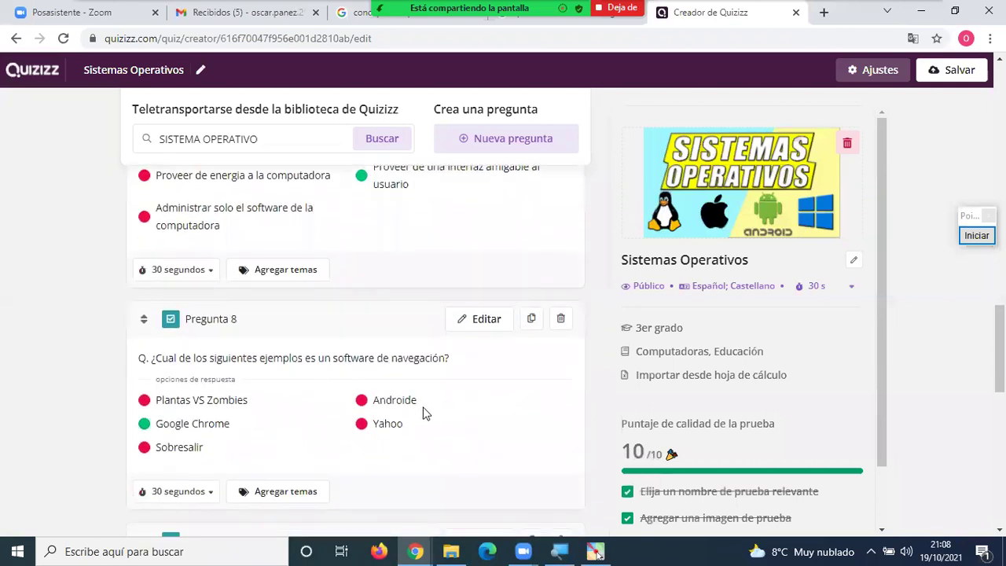
{"action": "scroll", "coordinate": [369, 416], "scroll_direction": "down", "scroll_amount": 1}
{"action": "scroll", "coordinate": [366, 416], "scroll_direction": "down", "scroll_amount": 4}
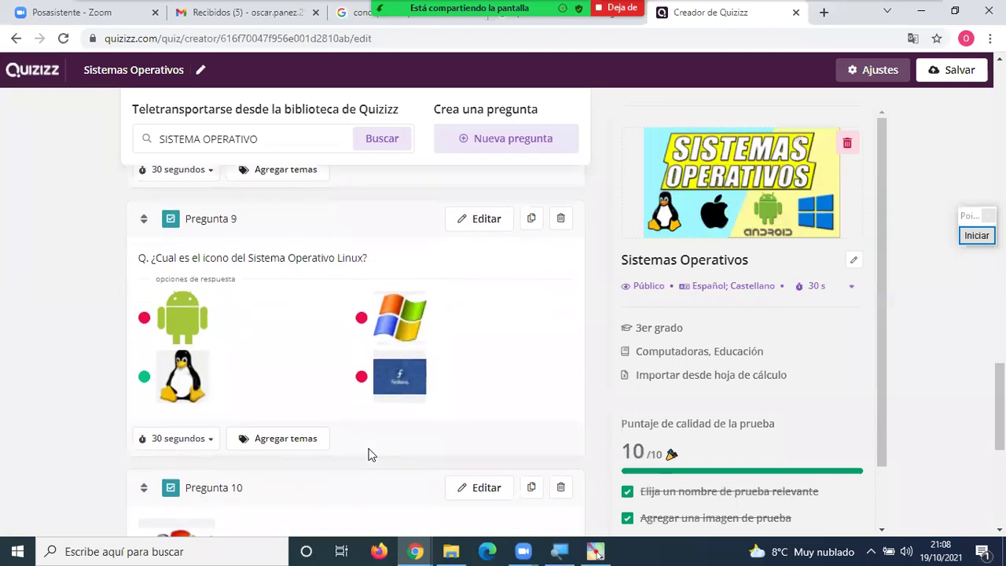
{"action": "scroll", "coordinate": [376, 440], "scroll_direction": "down", "scroll_amount": 5}
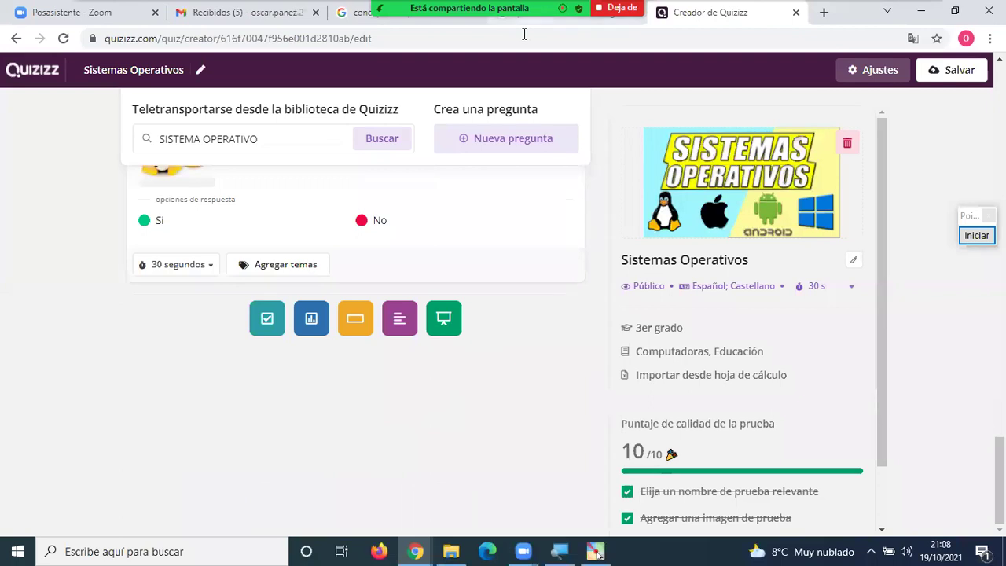
{"action": "mouse_move", "coordinate": [524, 34]}
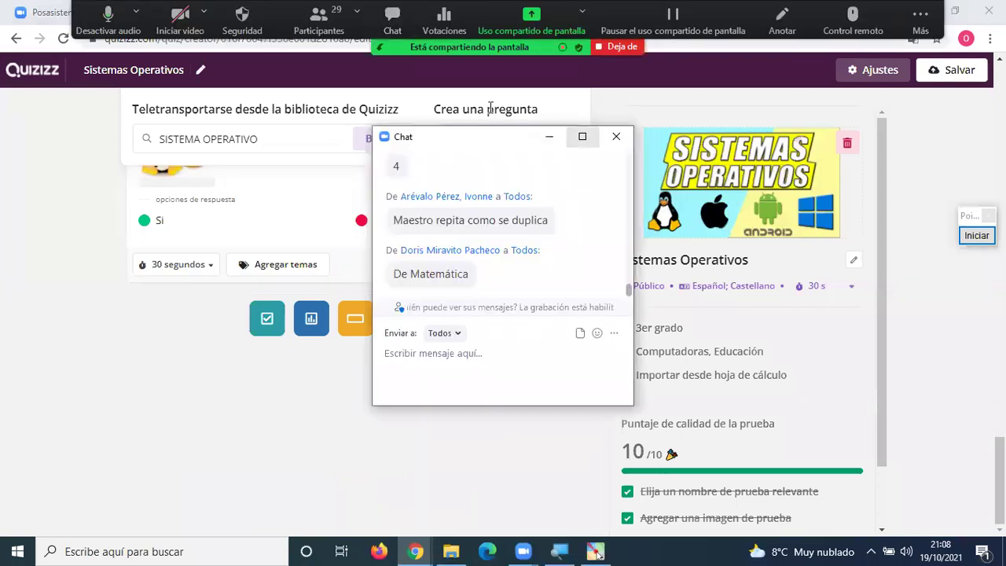
{"action": "left_click", "coordinate": [617, 137]}
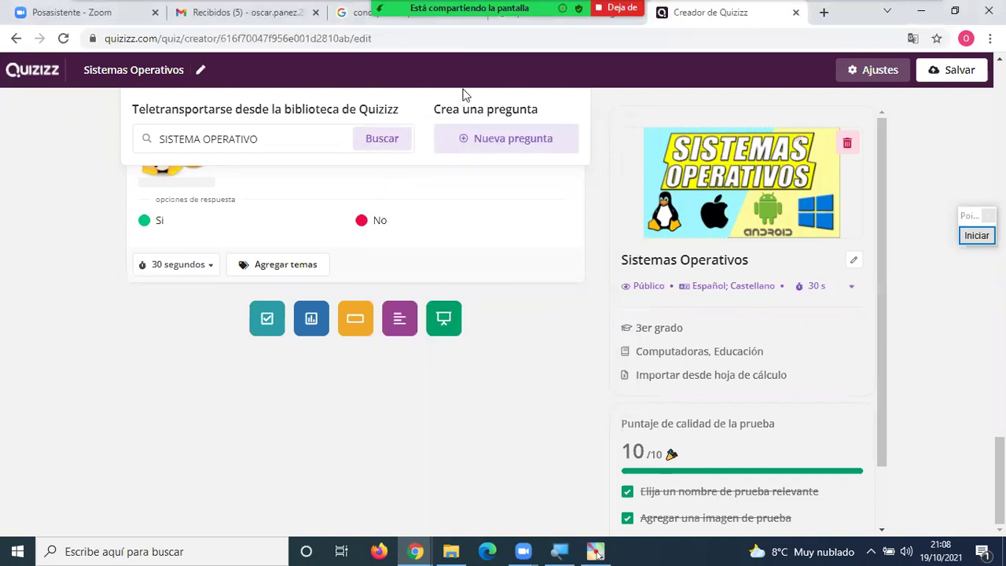
Scroll up and down through the quiz questions, then open the Zoom meeting chat with Alt+H.
{"action": "scroll", "coordinate": [511, 207], "scroll_direction": "up", "scroll_amount": 5}
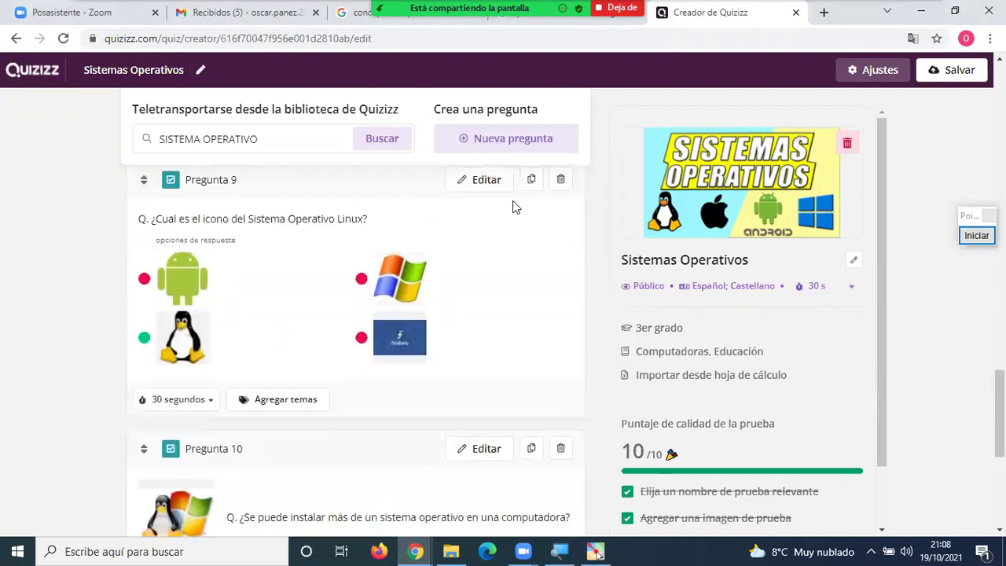
{"action": "scroll", "coordinate": [478, 232], "scroll_direction": "up", "scroll_amount": 4}
{"action": "scroll", "coordinate": [480, 225], "scroll_direction": "up", "scroll_amount": 5}
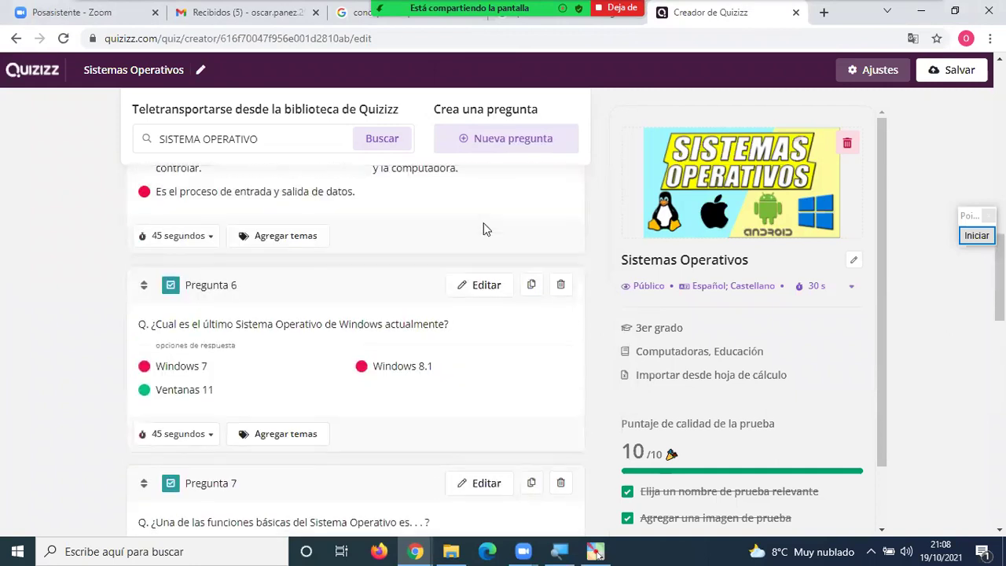
{"action": "scroll", "coordinate": [483, 227], "scroll_direction": "up", "scroll_amount": 6}
{"action": "scroll", "coordinate": [483, 224], "scroll_direction": "down", "scroll_amount": 6}
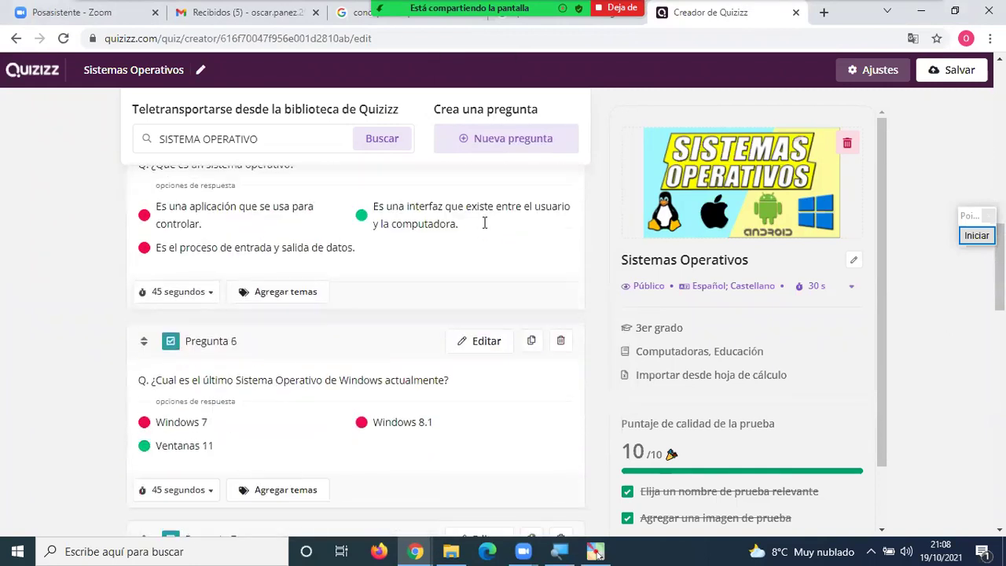
{"action": "scroll", "coordinate": [484, 224], "scroll_direction": "down", "scroll_amount": 10}
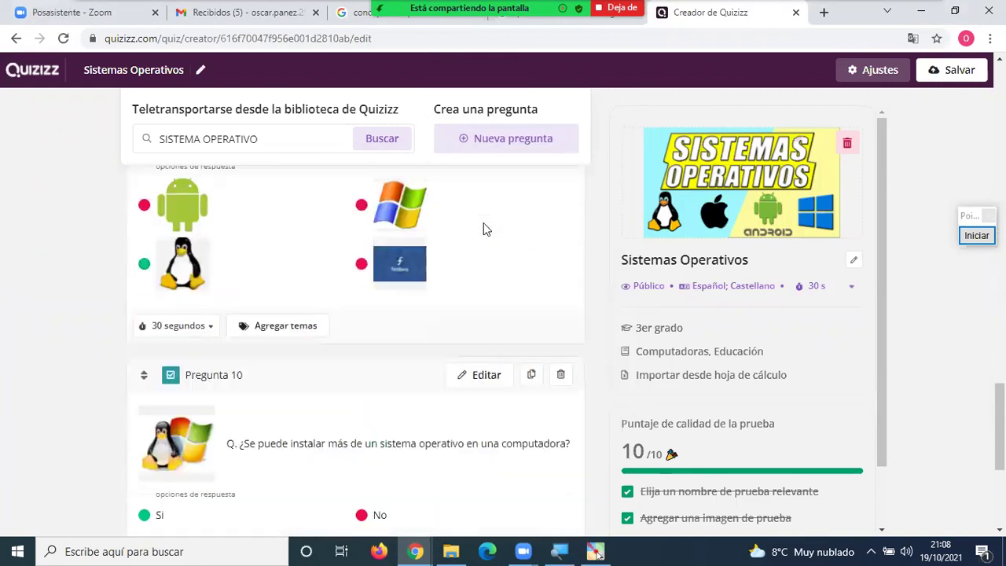
{"action": "scroll", "coordinate": [484, 228], "scroll_direction": "down", "scroll_amount": 3}
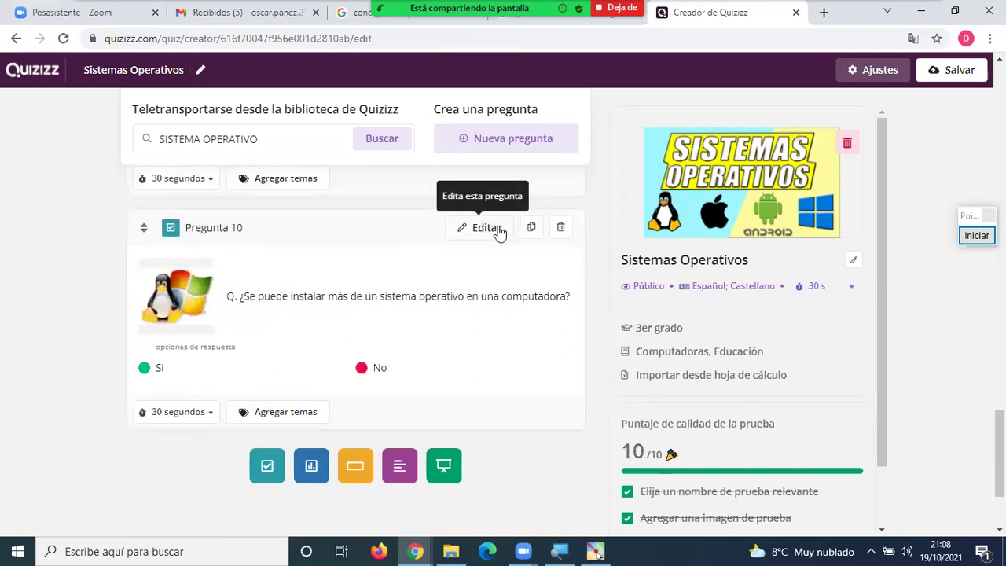
{"action": "scroll", "coordinate": [534, 252], "scroll_direction": "down", "scroll_amount": 1}
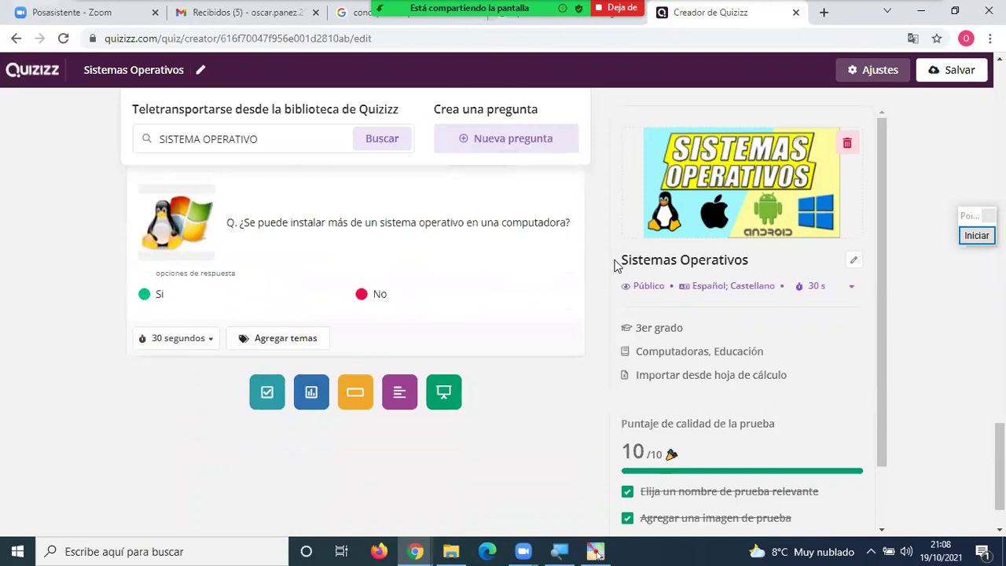
{"action": "scroll", "coordinate": [615, 262], "scroll_direction": "up", "scroll_amount": 4}
{"action": "scroll", "coordinate": [615, 262], "scroll_direction": "up", "scroll_amount": 4}
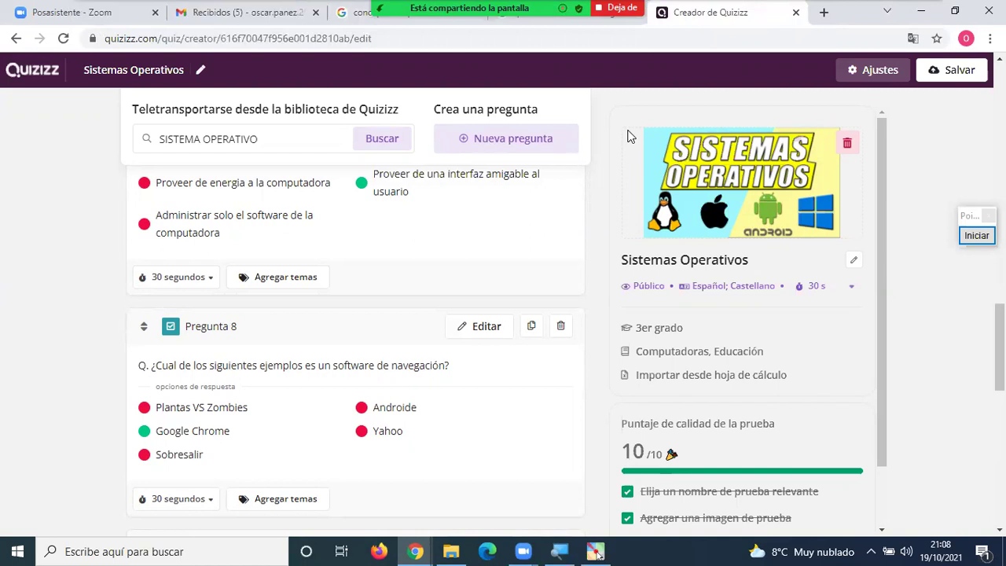
{"action": "scroll", "coordinate": [919, 381], "scroll_direction": "down", "scroll_amount": 8}
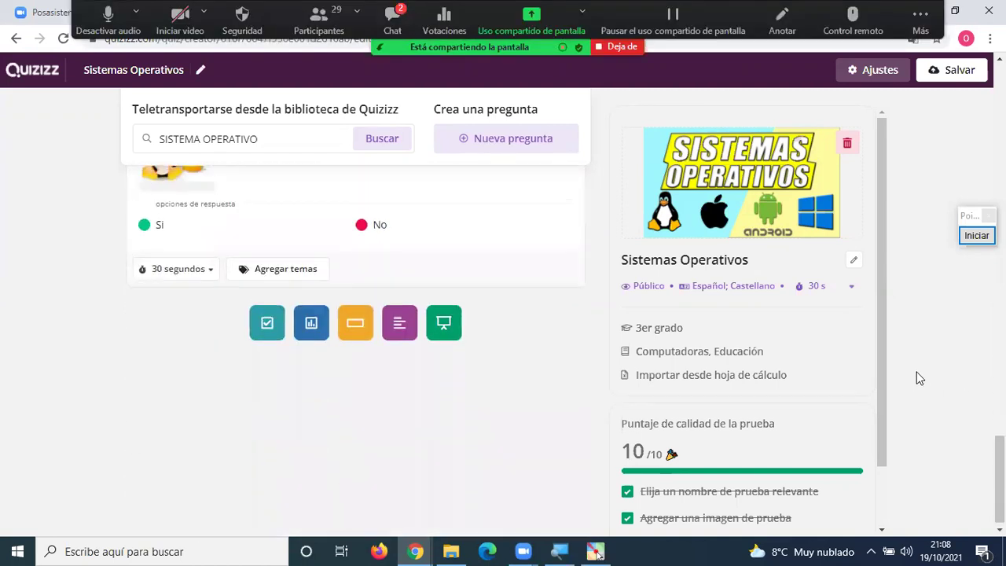
{"action": "scroll", "coordinate": [917, 374], "scroll_direction": "up", "scroll_amount": 8}
{"action": "scroll", "coordinate": [919, 369], "scroll_direction": "up", "scroll_amount": 2}
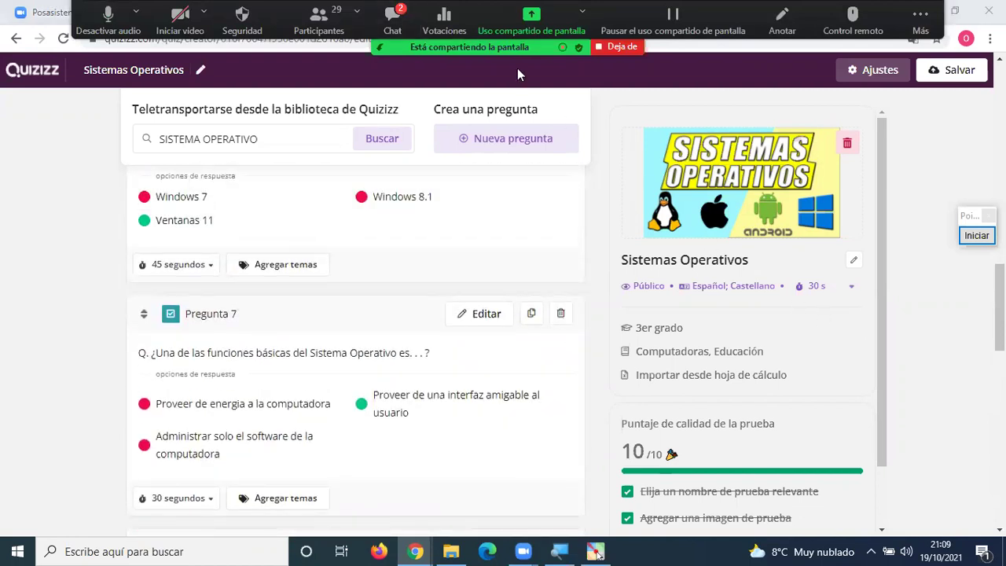
{"action": "key", "text": "alt+h"}
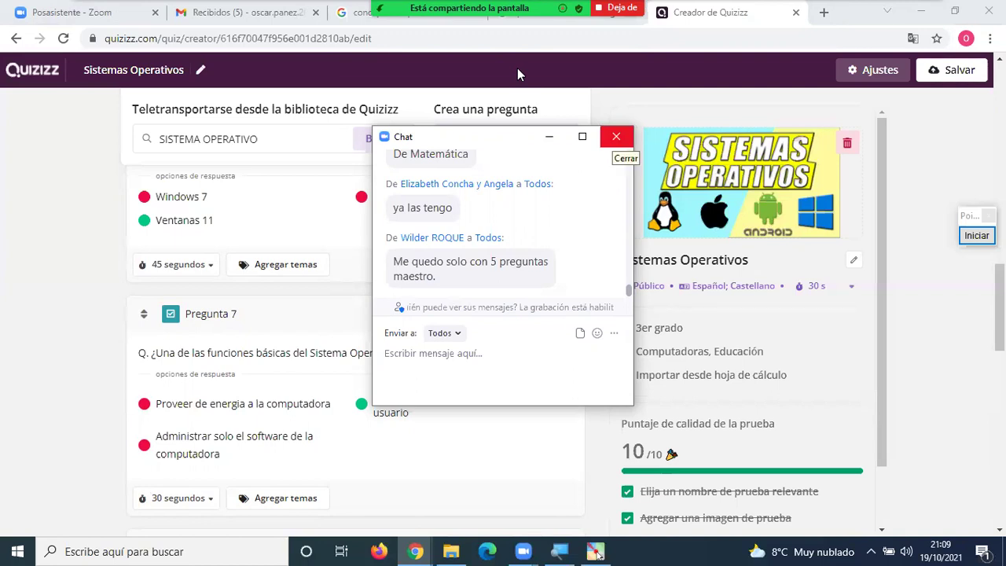
Close the Zoom chat window, reopen it from the toolbar, and close it again.
{"action": "left_click", "coordinate": [616, 136]}
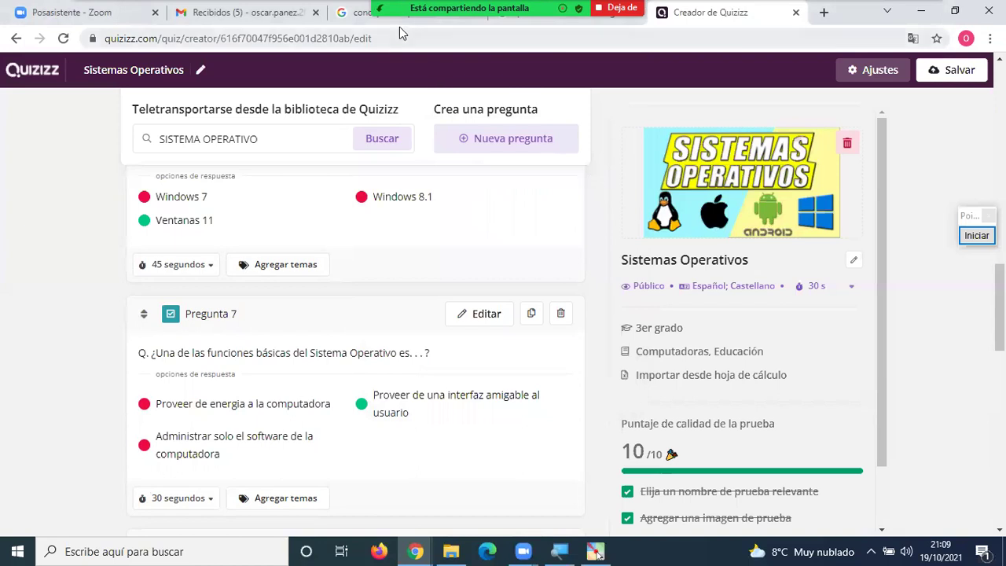
{"action": "mouse_move", "coordinate": [400, 30]}
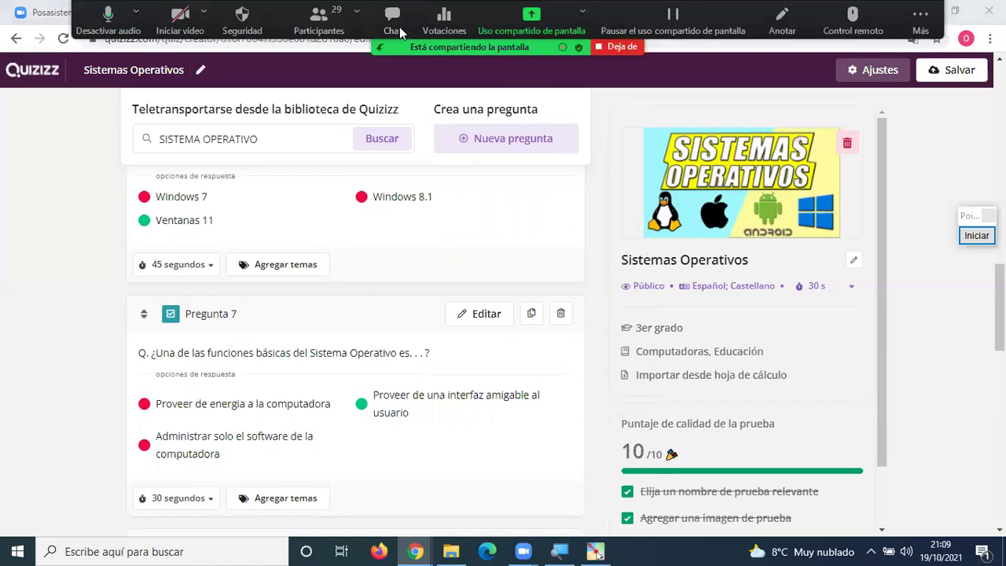
{"action": "left_click", "coordinate": [400, 30]}
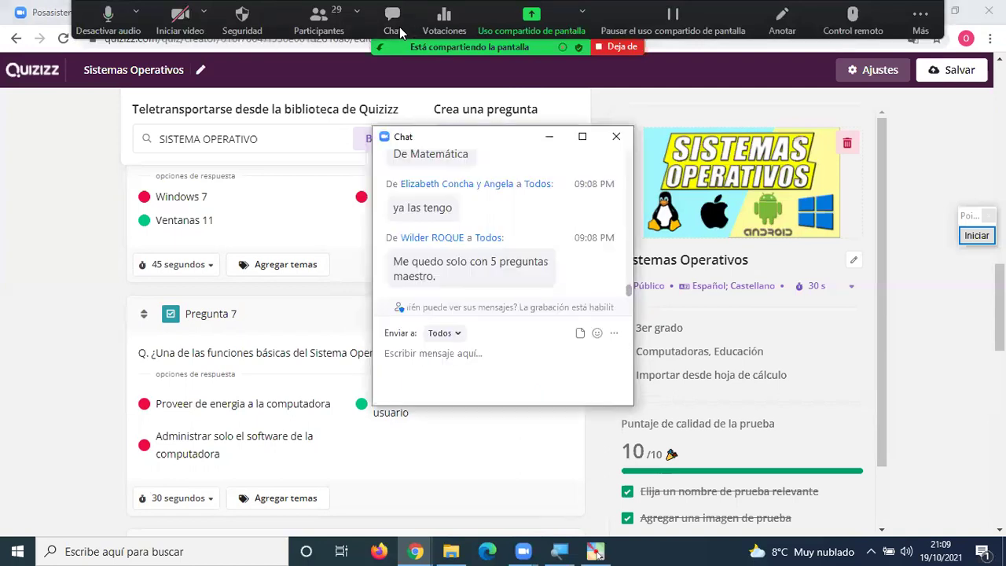
{"action": "left_click", "coordinate": [616, 136]}
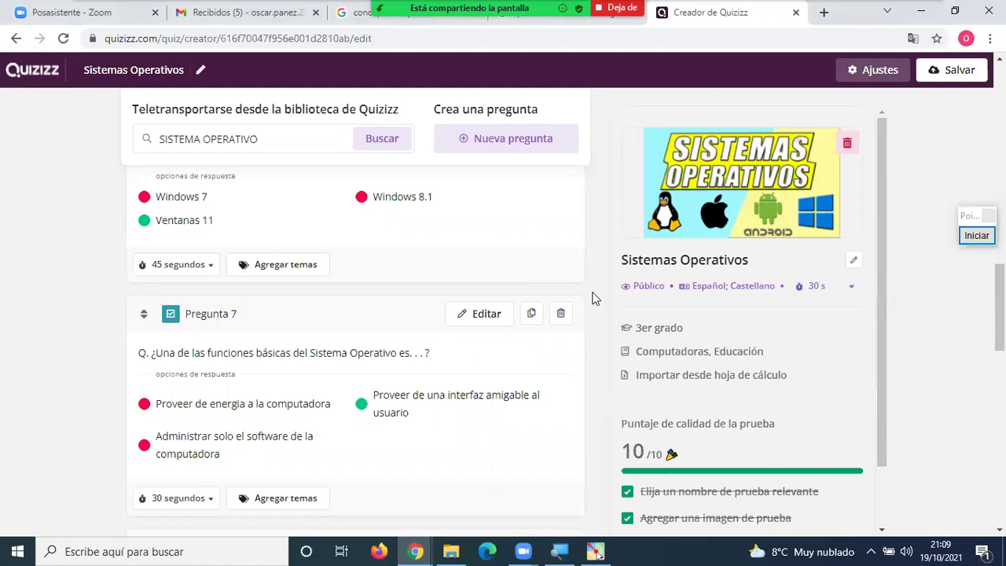
{"action": "scroll", "coordinate": [593, 299], "scroll_direction": "down", "scroll_amount": 4}
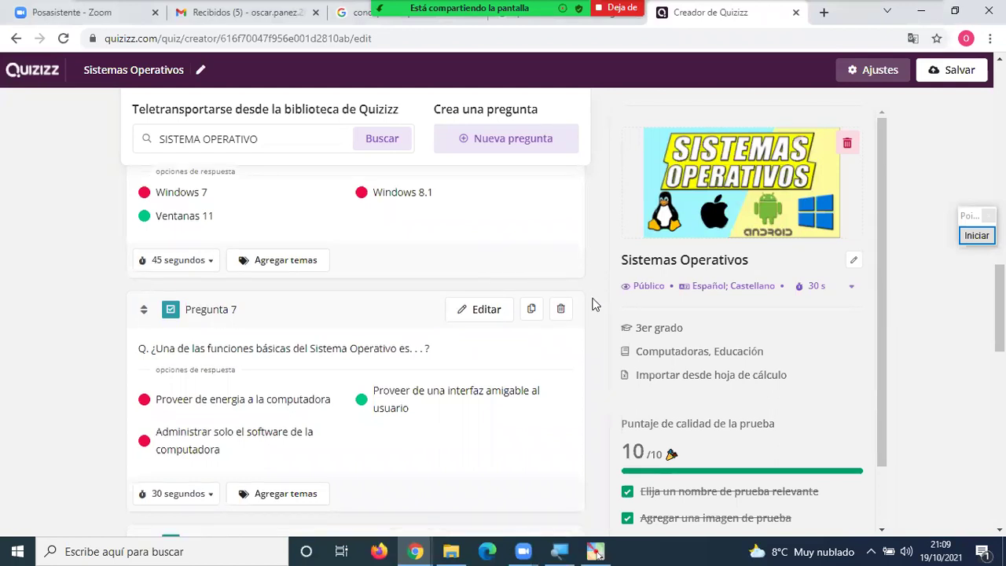
{"action": "scroll", "coordinate": [593, 304], "scroll_direction": "down", "scroll_amount": 1}
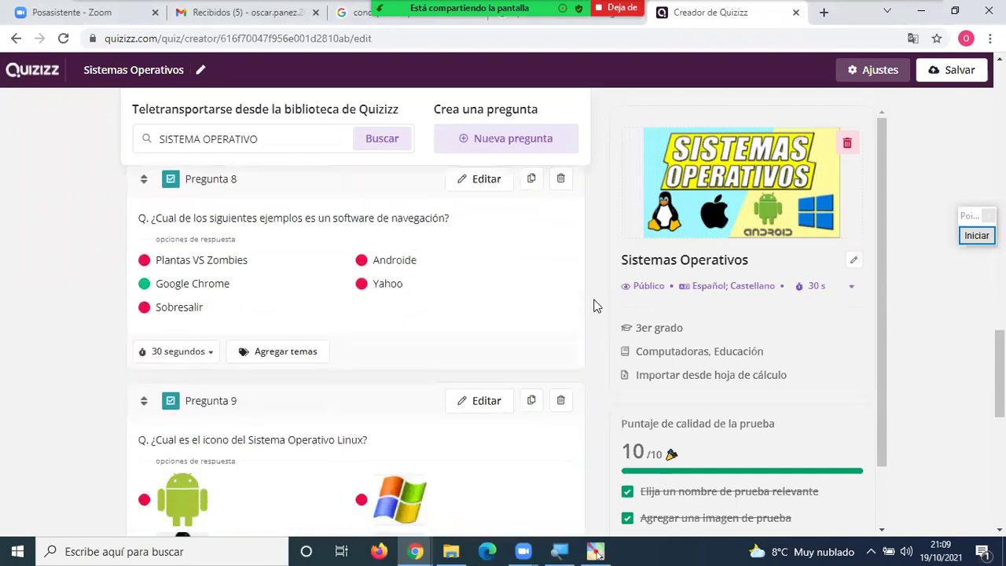
{"action": "scroll", "coordinate": [594, 306], "scroll_direction": "down", "scroll_amount": 2}
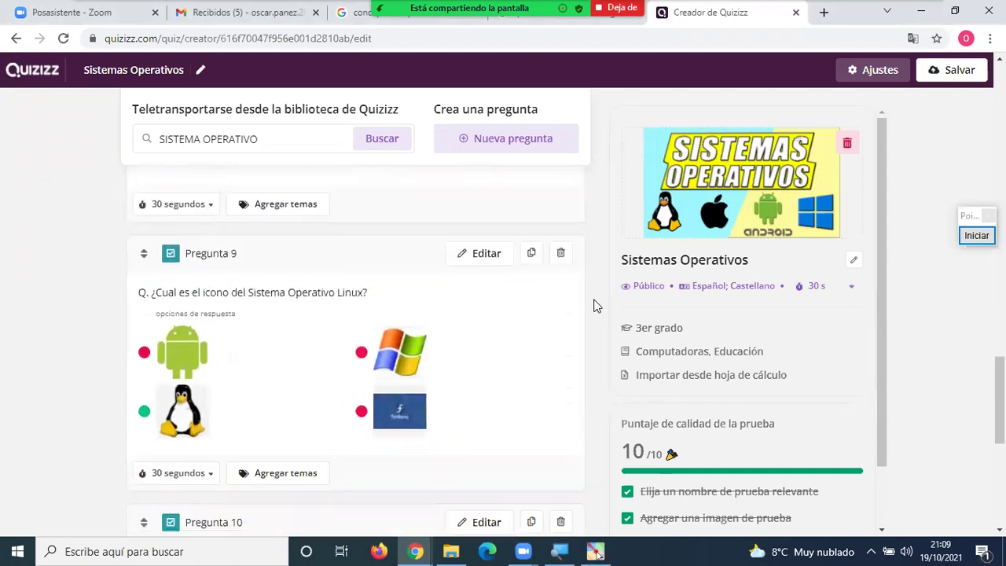
{"action": "scroll", "coordinate": [595, 306], "scroll_direction": "down", "scroll_amount": 3}
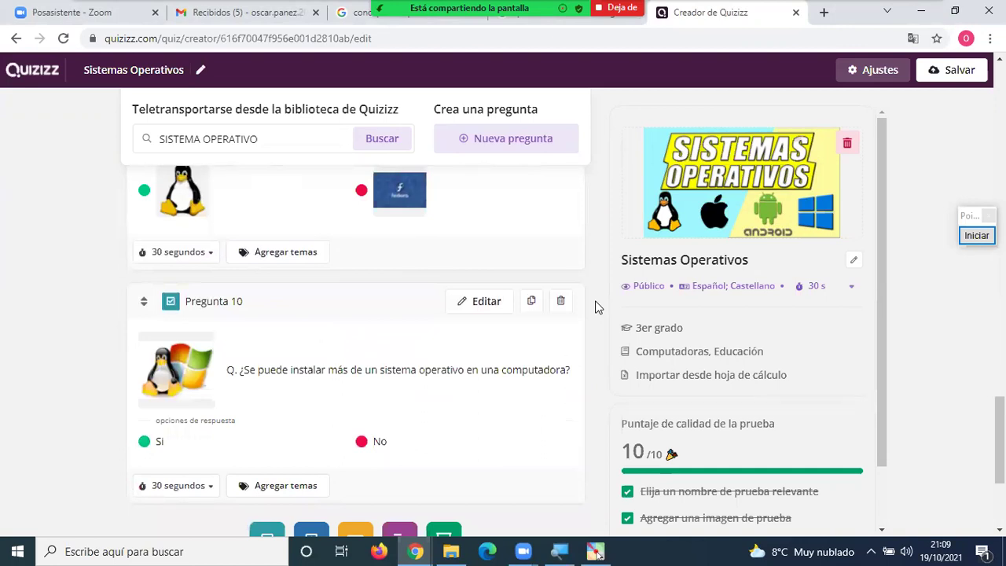
{"action": "scroll", "coordinate": [595, 306], "scroll_direction": "down", "scroll_amount": 3}
{"action": "scroll", "coordinate": [595, 306], "scroll_direction": "up", "scroll_amount": 4}
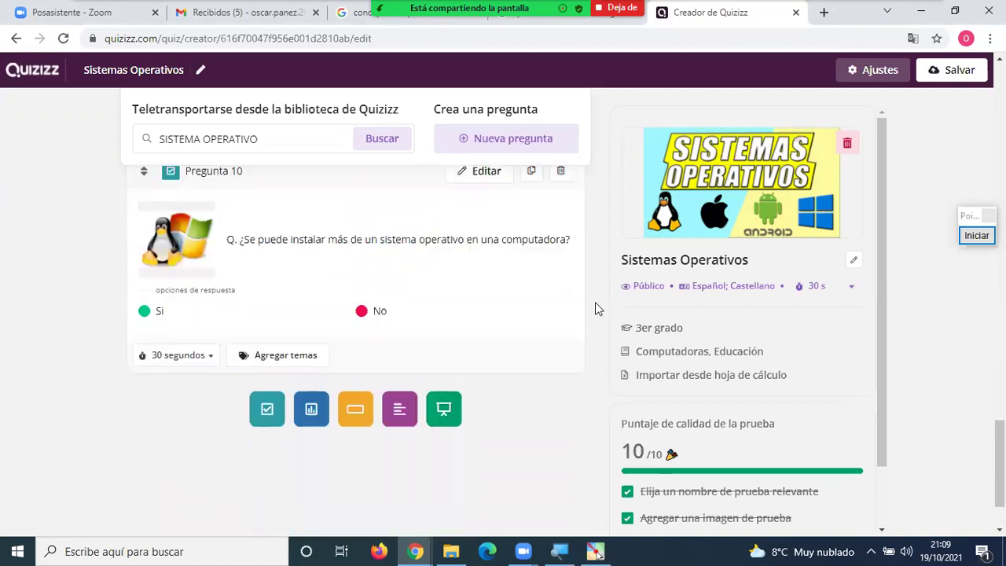
{"action": "scroll", "coordinate": [595, 307], "scroll_direction": "up", "scroll_amount": 7}
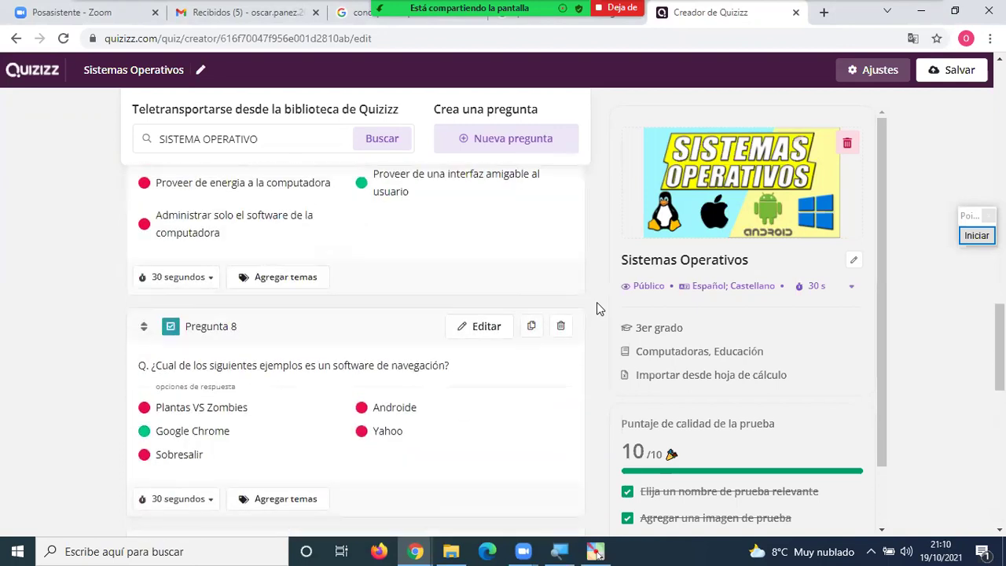
{"action": "scroll", "coordinate": [596, 307], "scroll_direction": "up", "scroll_amount": 7}
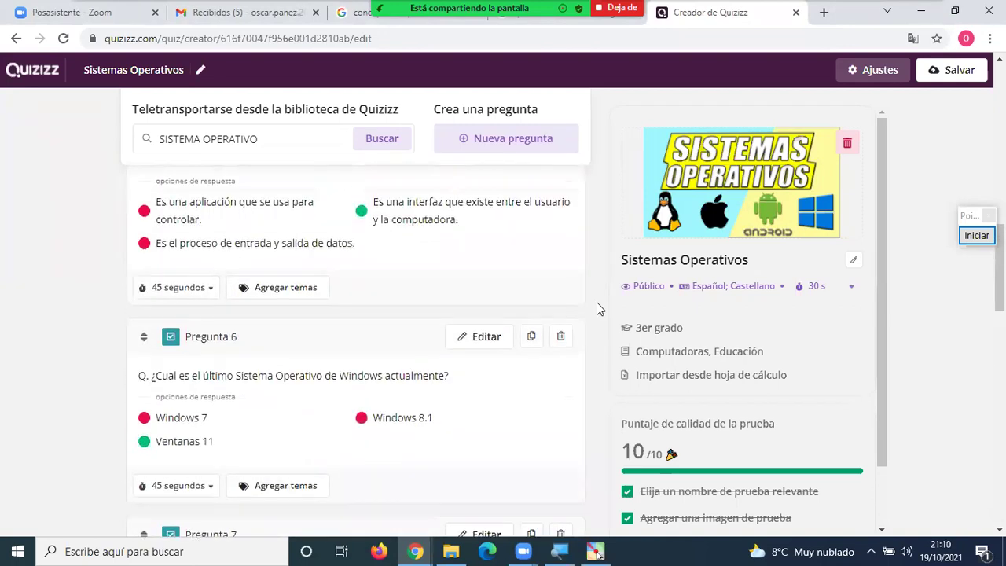
{"action": "scroll", "coordinate": [597, 307], "scroll_direction": "up", "scroll_amount": 6}
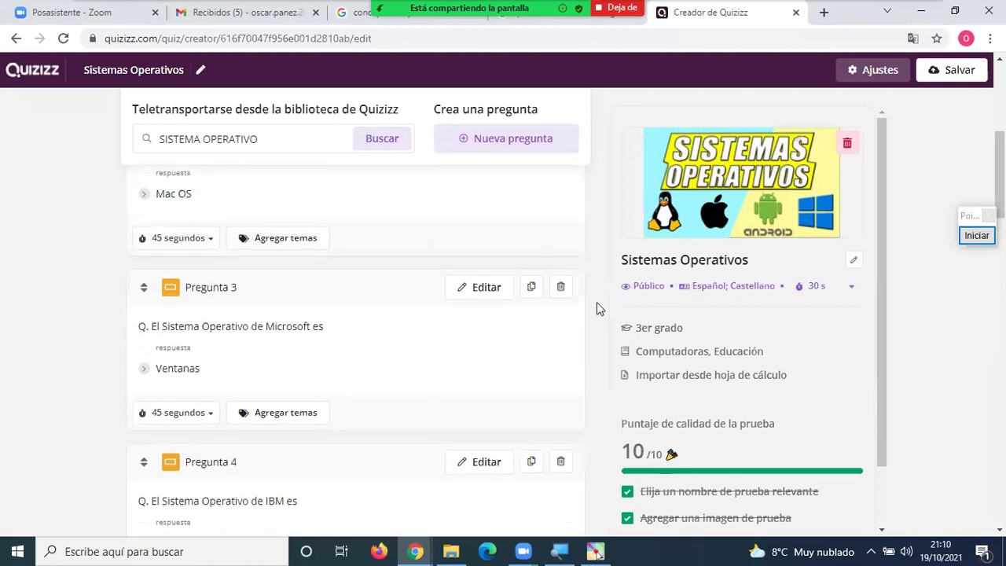
{"action": "scroll", "coordinate": [597, 307], "scroll_direction": "up", "scroll_amount": 4}
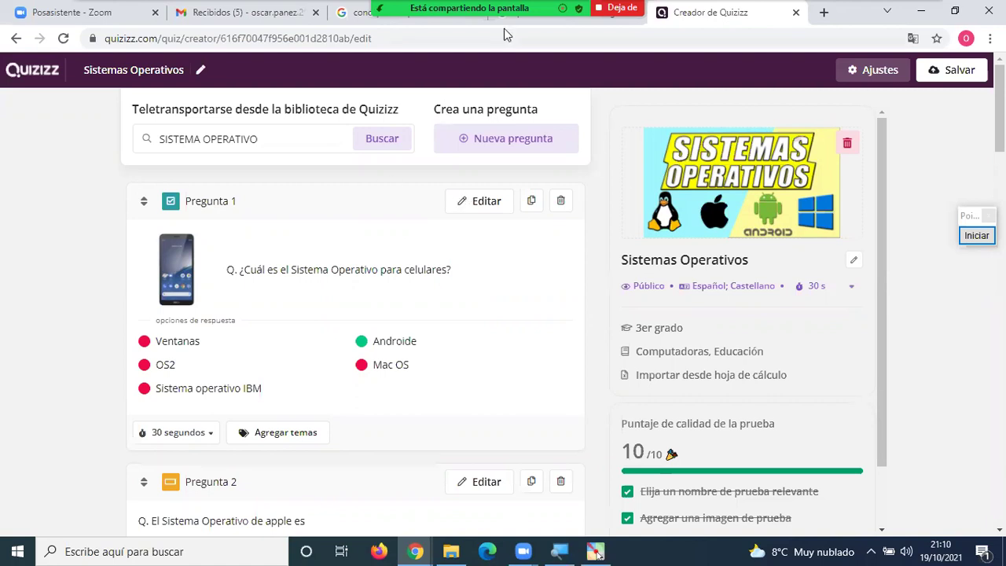
Check the Zoom meeting chat for new messages and select the word Teletransportarse in the quiz.
{"action": "mouse_move", "coordinate": [504, 28]}
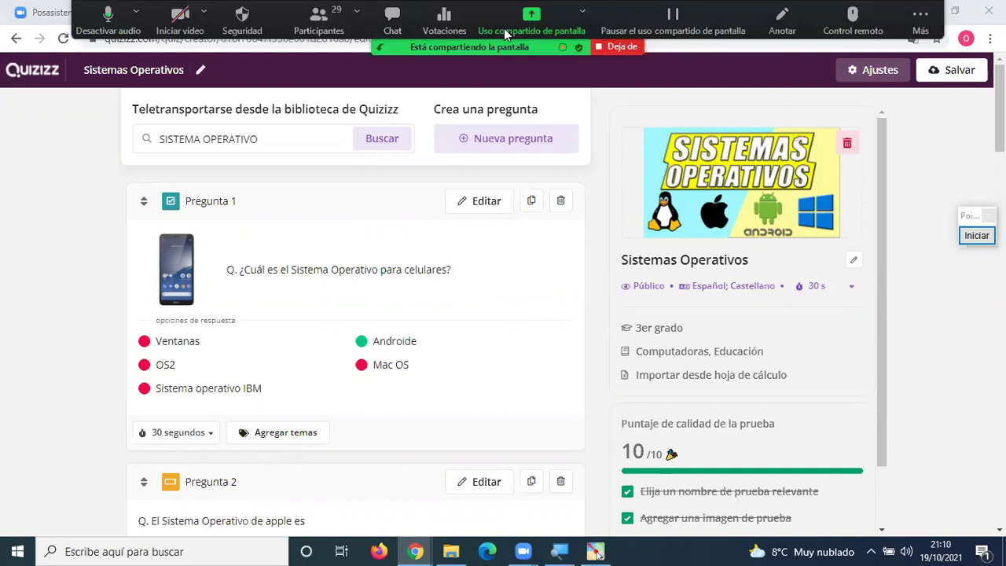
{"action": "left_click", "coordinate": [392, 20]}
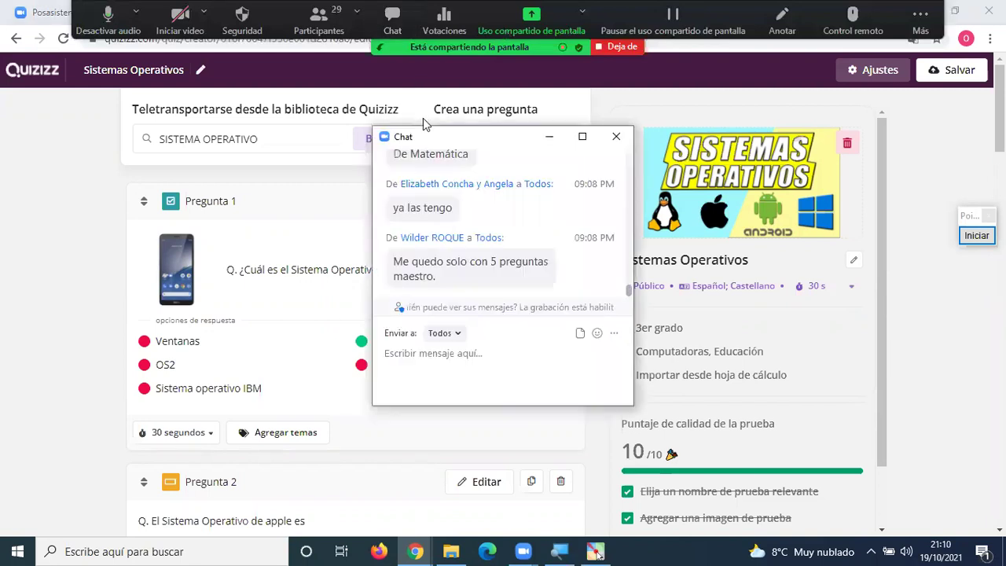
{"action": "left_click", "coordinate": [616, 136]}
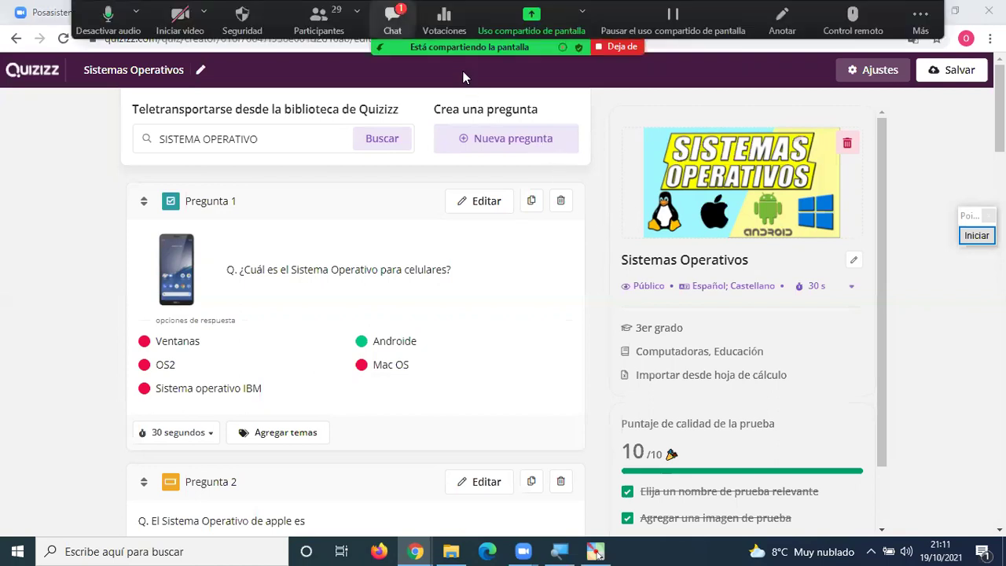
{"action": "key", "text": "alt+h"}
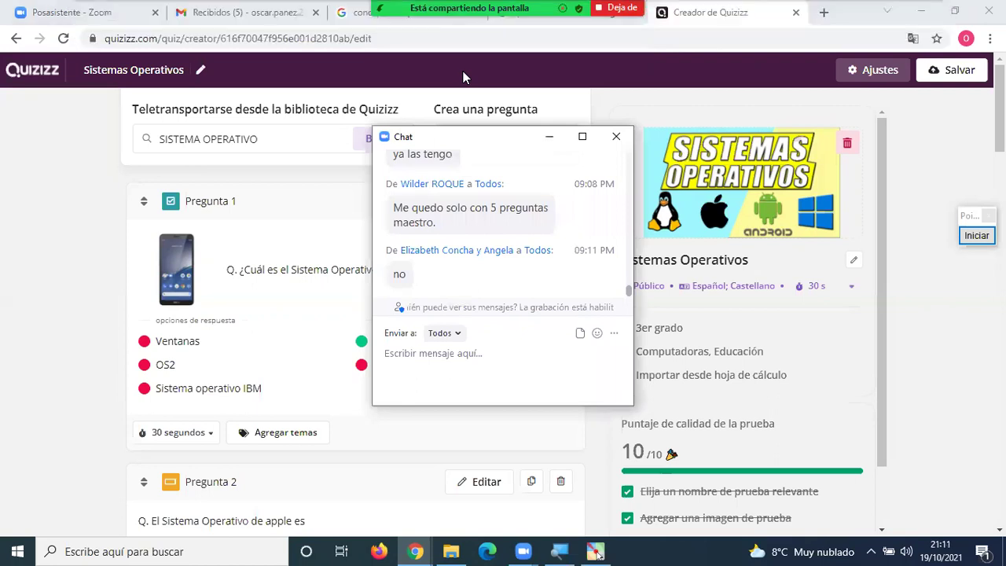
{"action": "left_click", "coordinate": [616, 137]}
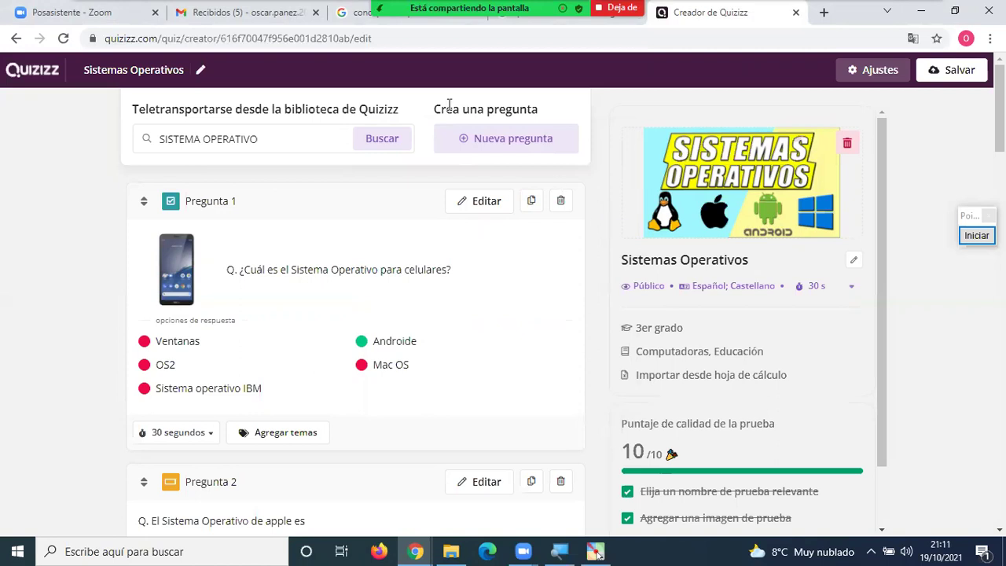
{"action": "double_click", "coordinate": [206, 111]}
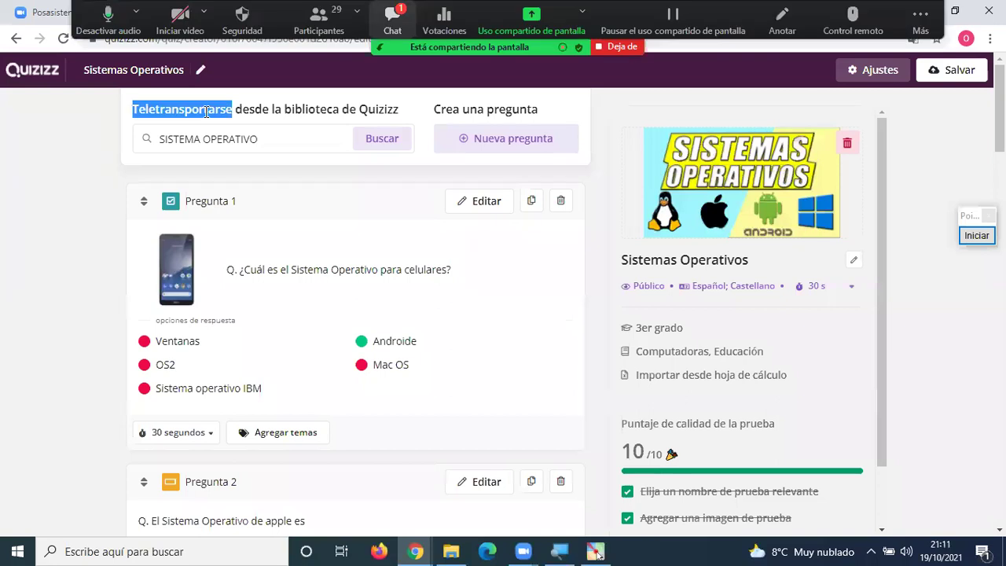
{"action": "left_click", "coordinate": [392, 21]}
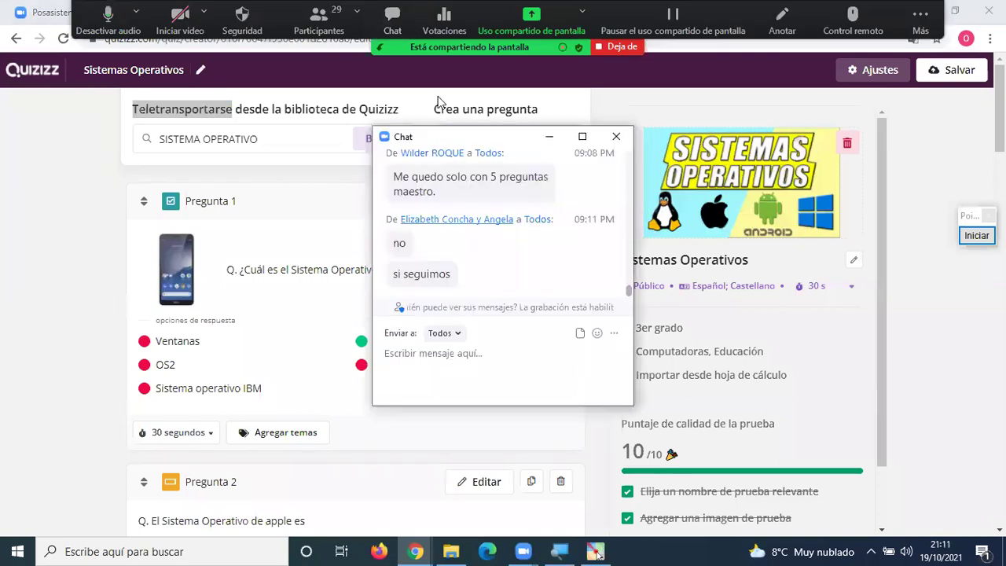
{"action": "left_click", "coordinate": [596, 224]}
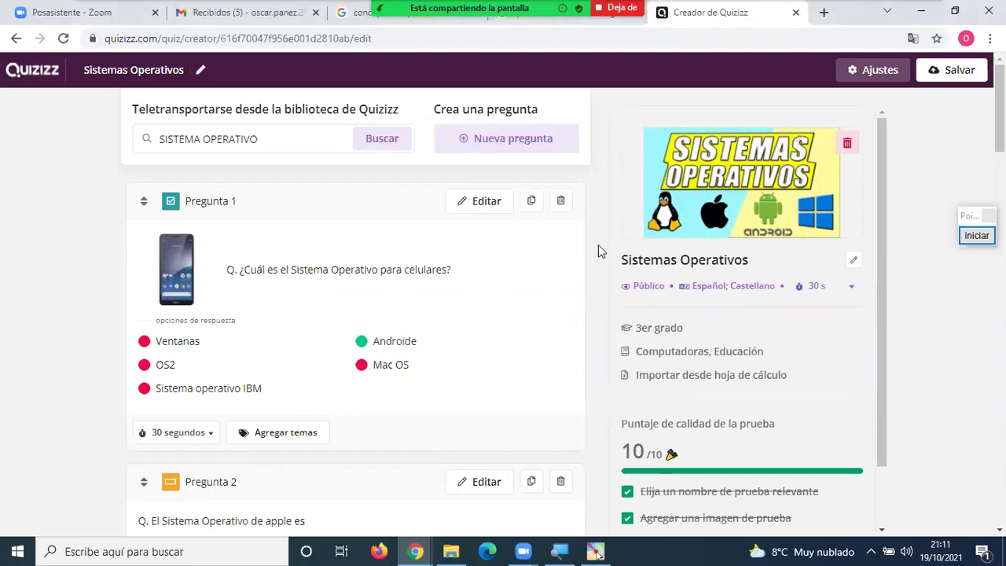
Scroll through the quiz questions and draw a temporary red mark beside the quiz panel.
{"action": "scroll", "coordinate": [601, 248], "scroll_direction": "down", "scroll_amount": 4}
{"action": "scroll", "coordinate": [601, 249], "scroll_direction": "down", "scroll_amount": 10}
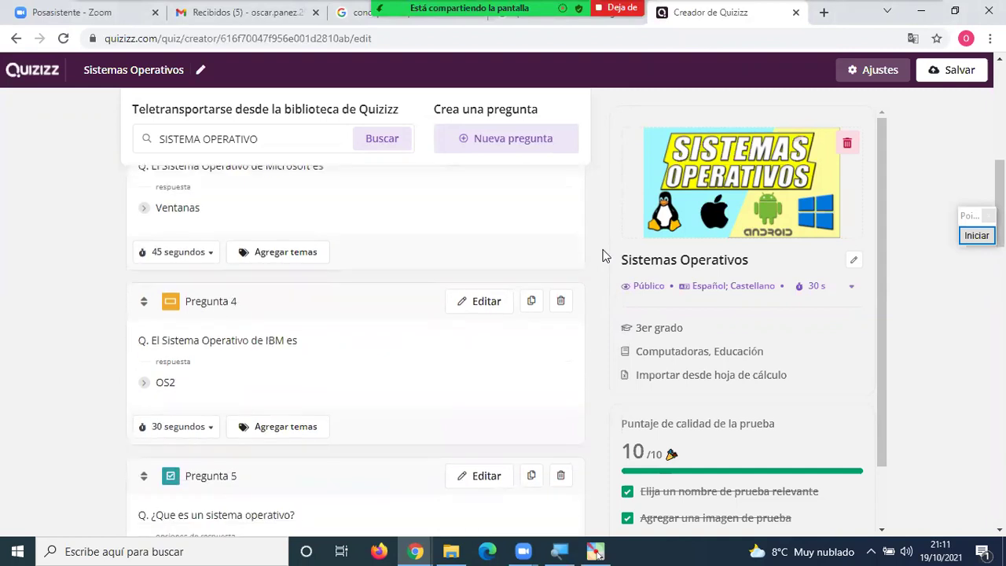
{"action": "scroll", "coordinate": [594, 269], "scroll_direction": "down", "scroll_amount": 2}
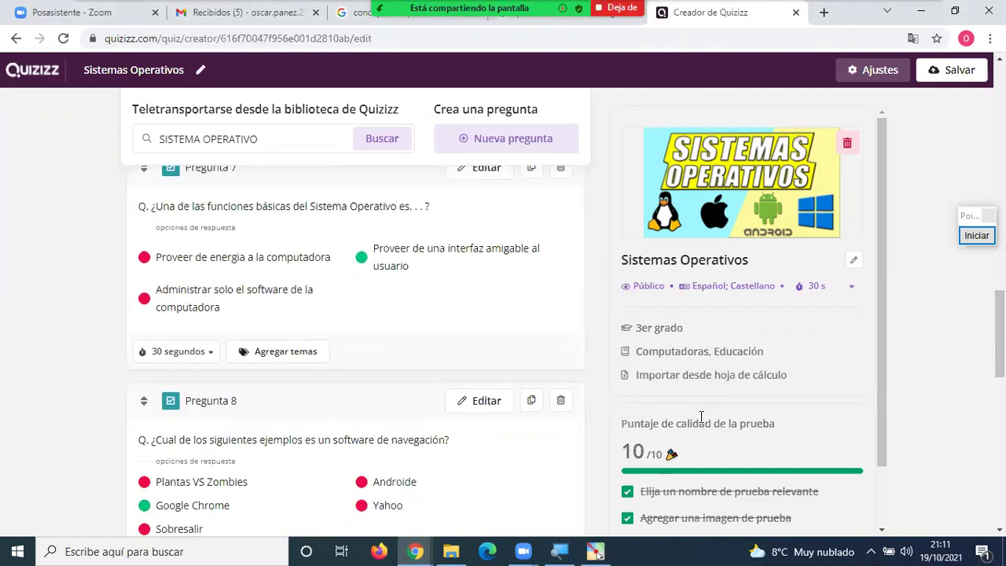
{"action": "scroll", "coordinate": [597, 366], "scroll_direction": "down", "scroll_amount": 3}
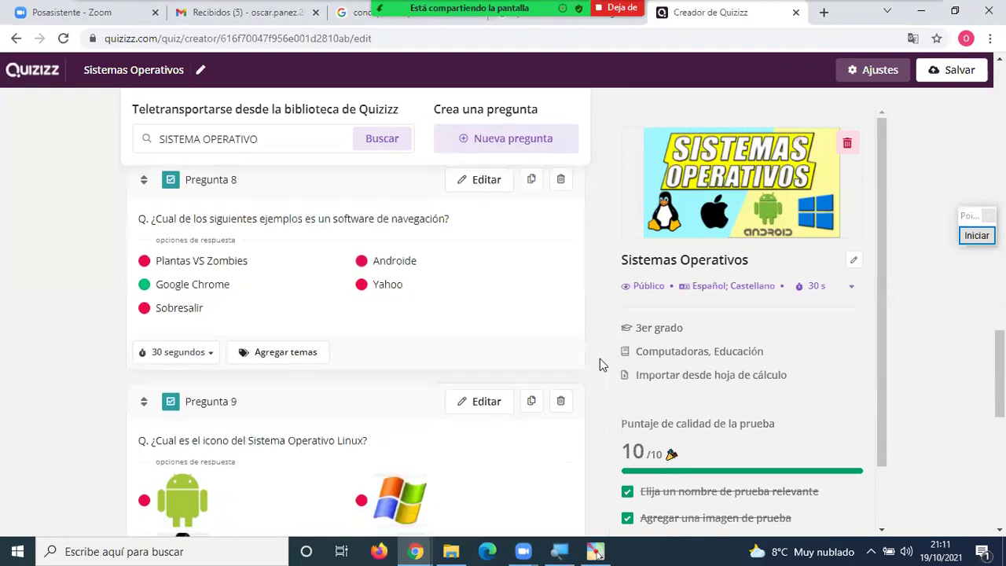
{"action": "scroll", "coordinate": [599, 361], "scroll_direction": "up", "scroll_amount": 10}
{"action": "scroll", "coordinate": [601, 358], "scroll_direction": "up", "scroll_amount": 1}
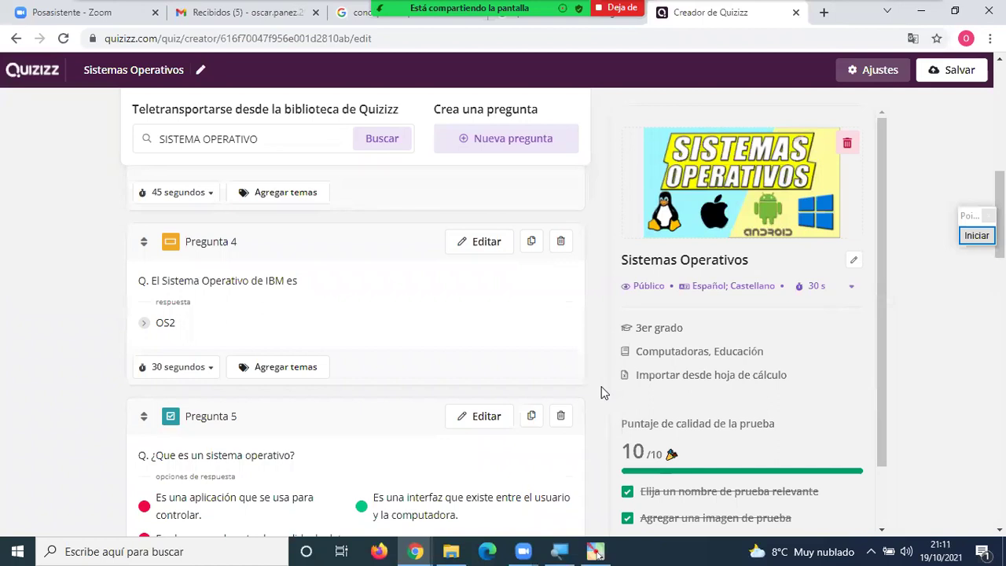
{"action": "scroll", "coordinate": [603, 391], "scroll_direction": "up", "scroll_amount": 4}
{"action": "scroll", "coordinate": [602, 389], "scroll_direction": "up", "scroll_amount": 3}
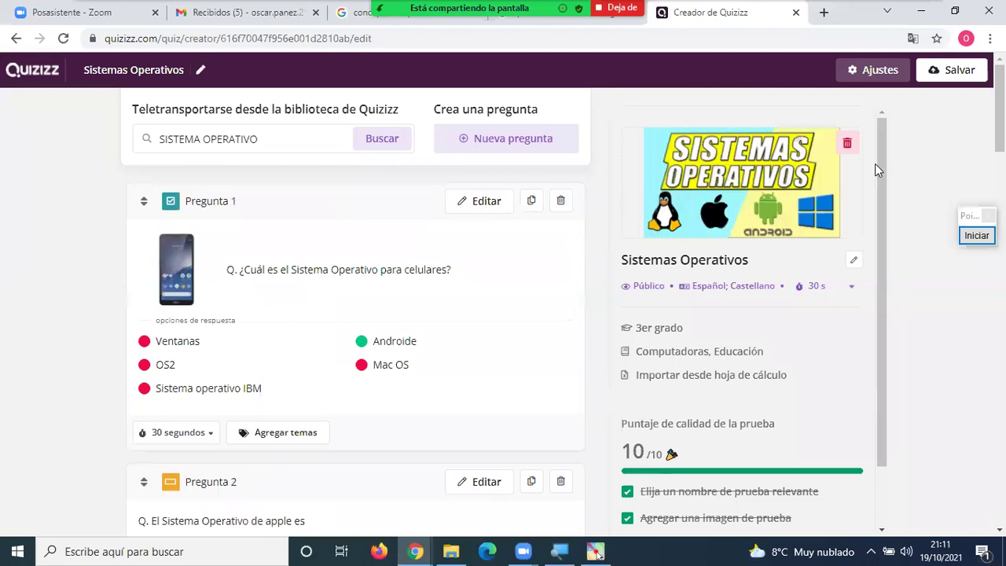
{"action": "left_click", "coordinate": [976, 235]}
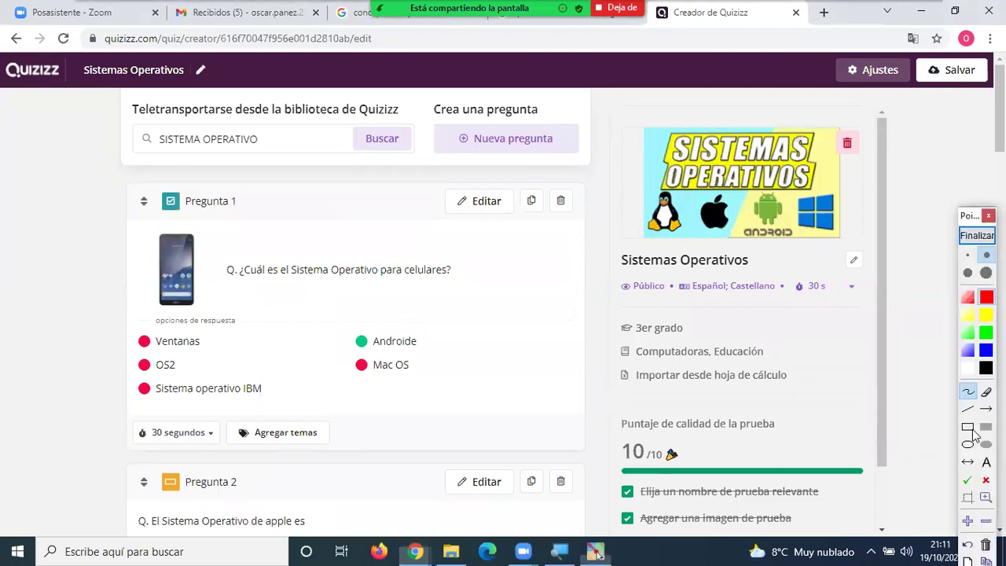
{"action": "mouse_move", "coordinate": [908, 216]}
{"action": "left_mouse_down"}
{"action": "mouse_move", "coordinate": [942, 88]}
{"action": "mouse_move", "coordinate": [919, 102]}
{"action": "mouse_move", "coordinate": [941, 96]}
{"action": "mouse_move", "coordinate": [941, 118]}
{"action": "mouse_move", "coordinate": [927, 106]}
{"action": "mouse_move", "coordinate": [945, 103]}
{"action": "left_mouse_up"}
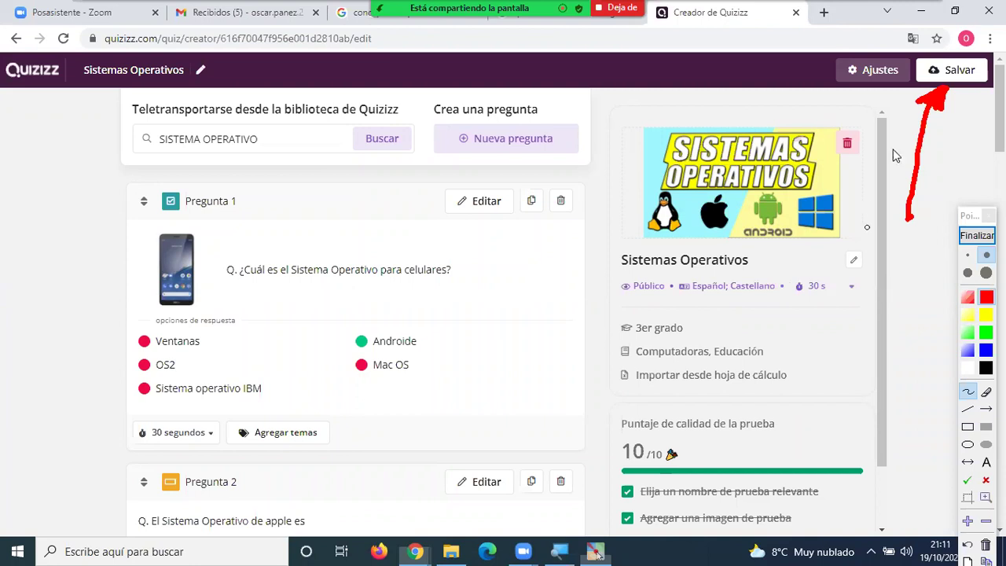
{"action": "left_click", "coordinate": [973, 238]}
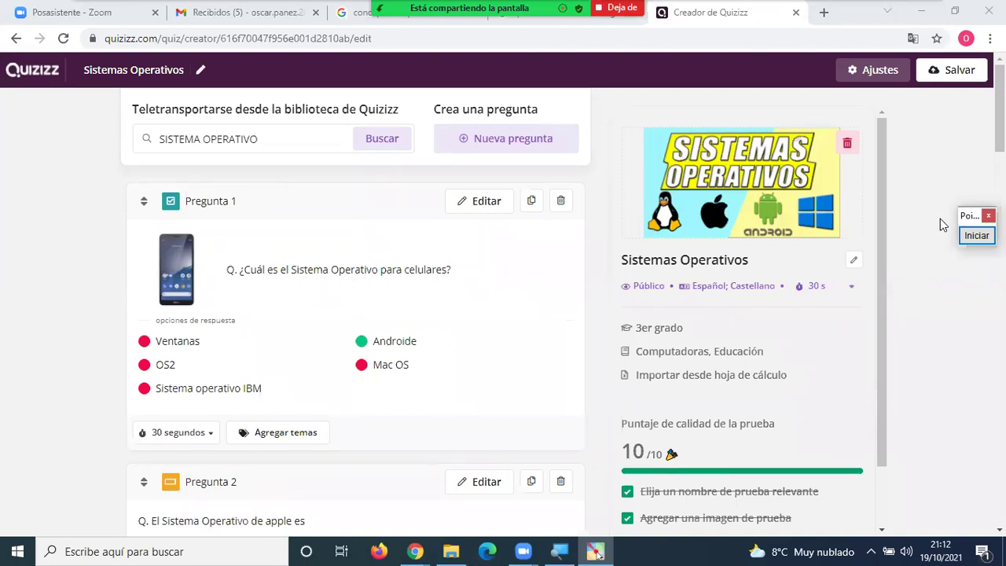
Draw a temporary red arrow pointing to the save button, then glance at the meeting chat.
{"action": "left_click", "coordinate": [974, 237]}
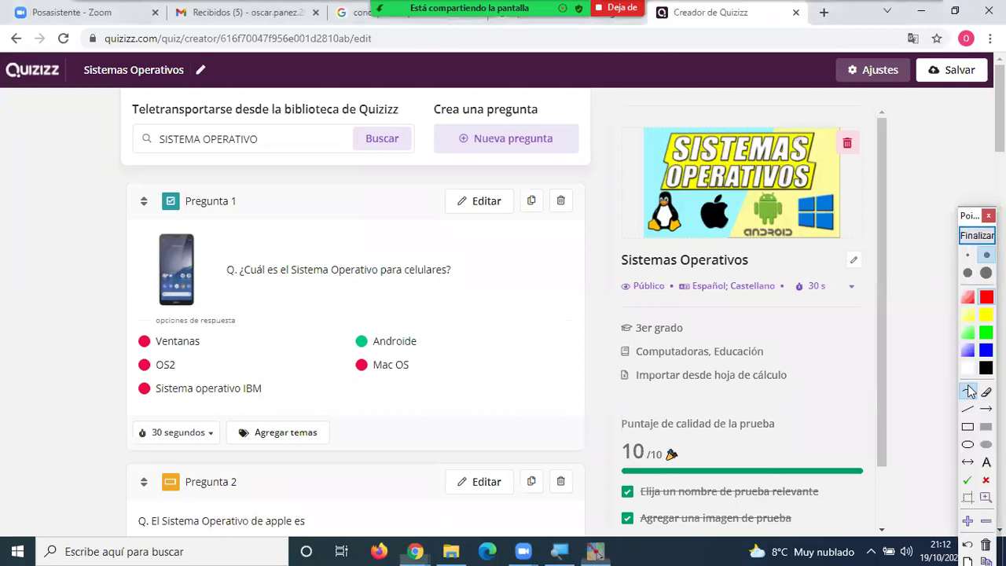
{"action": "mouse_move", "coordinate": [919, 223]}
{"action": "left_mouse_down"}
{"action": "mouse_move", "coordinate": [960, 96]}
{"action": "mouse_move", "coordinate": [943, 113]}
{"action": "mouse_move", "coordinate": [963, 99]}
{"action": "mouse_move", "coordinate": [966, 107]}
{"action": "left_mouse_up"}
{"action": "mouse_move", "coordinate": [951, 109]}
{"action": "left_mouse_down"}
{"action": "mouse_move", "coordinate": [965, 102]}
{"action": "mouse_move", "coordinate": [963, 112]}
{"action": "left_mouse_up"}
{"action": "left_click", "coordinate": [976, 236]}
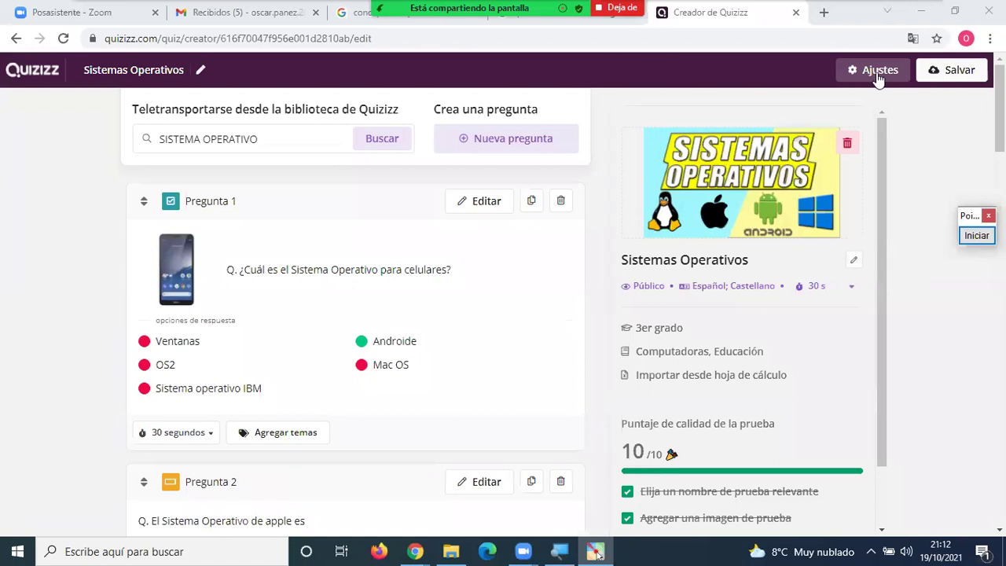
{"action": "left_click", "coordinate": [392, 20]}
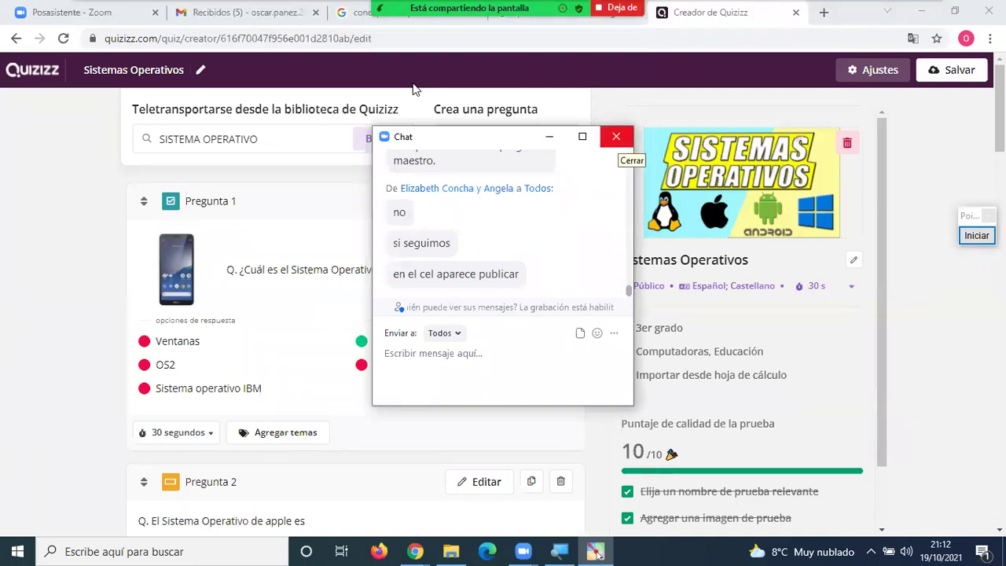
{"action": "key", "text": "alt+h"}
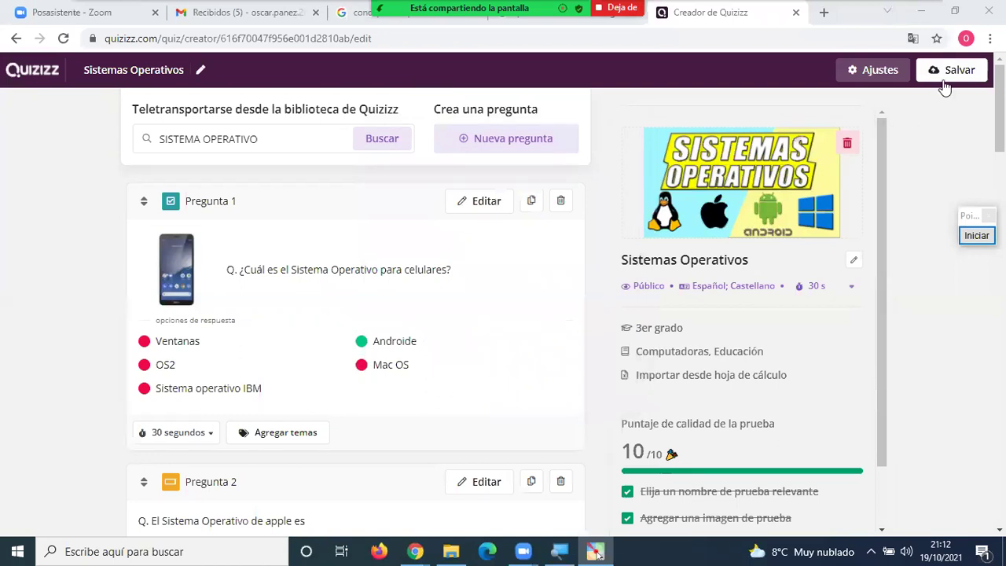
Review the Configuración de la prueba dialog and save the Sistemas Operativos quiz with Salvar.
{"action": "left_click", "coordinate": [880, 73]}
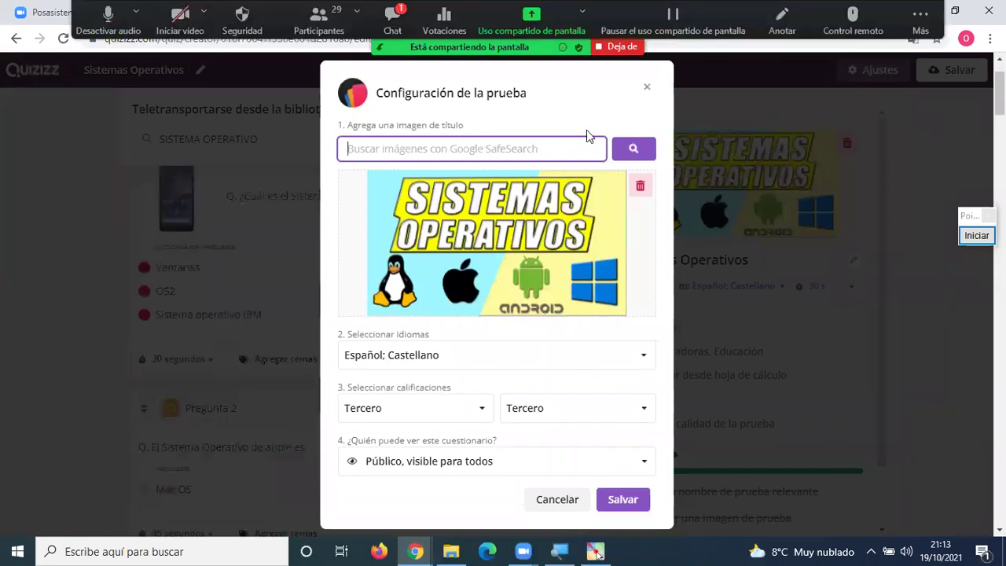
{"action": "left_click", "coordinate": [647, 88]}
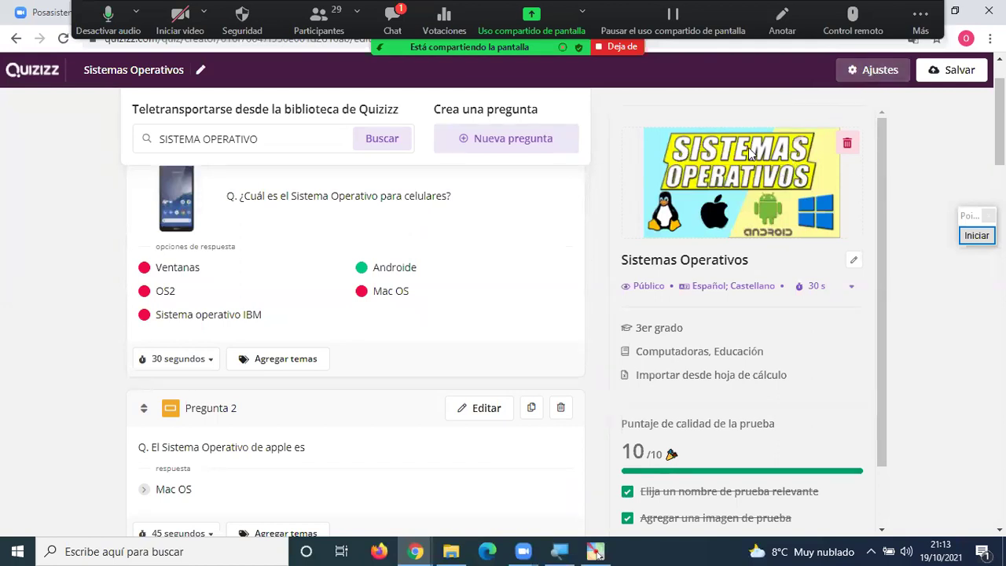
{"action": "scroll", "coordinate": [716, 205], "scroll_direction": "down", "scroll_amount": 2}
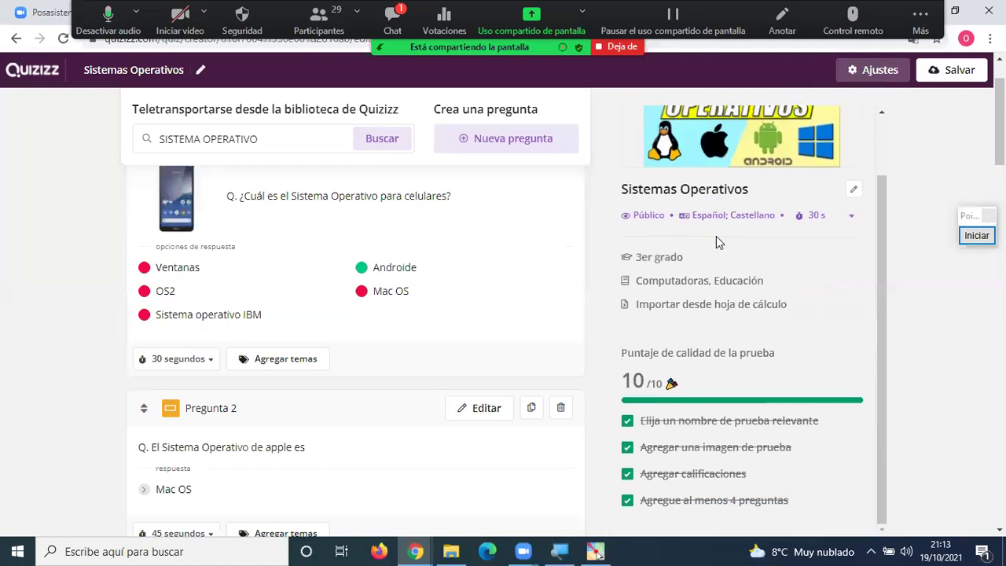
{"action": "scroll", "coordinate": [730, 218], "scroll_direction": "down", "scroll_amount": 2}
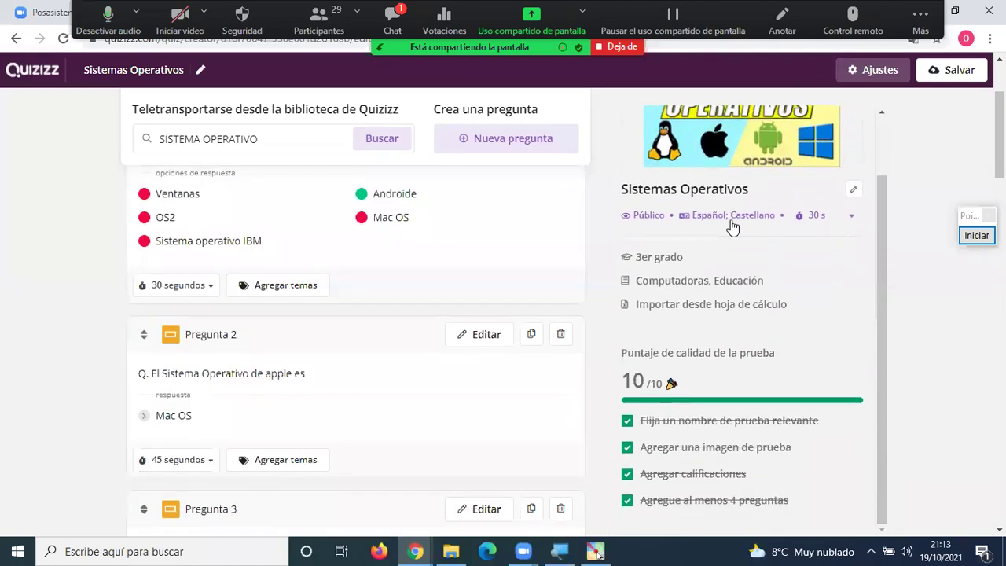
{"action": "scroll", "coordinate": [730, 219], "scroll_direction": "up", "scroll_amount": 2}
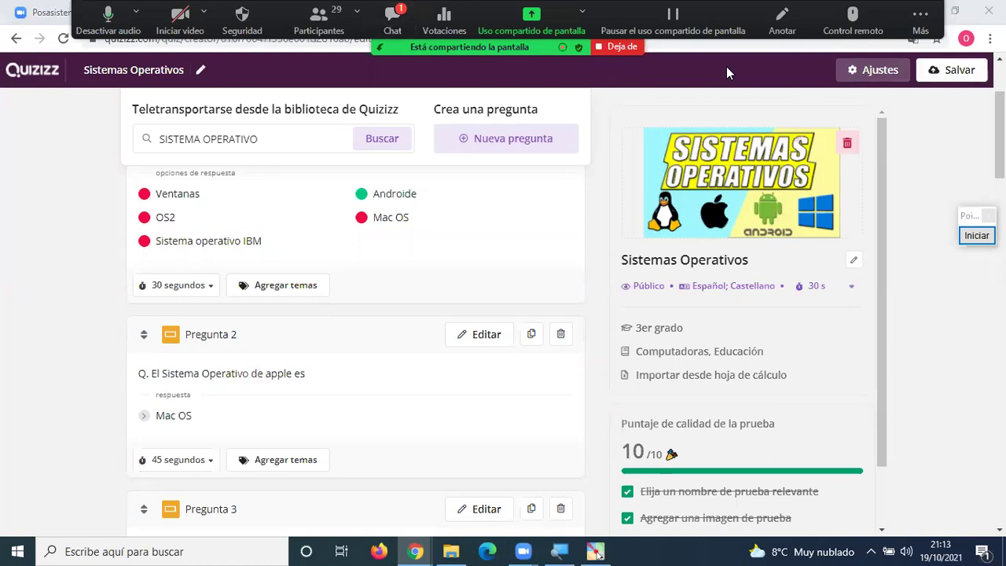
{"action": "key", "text": "alt+h"}
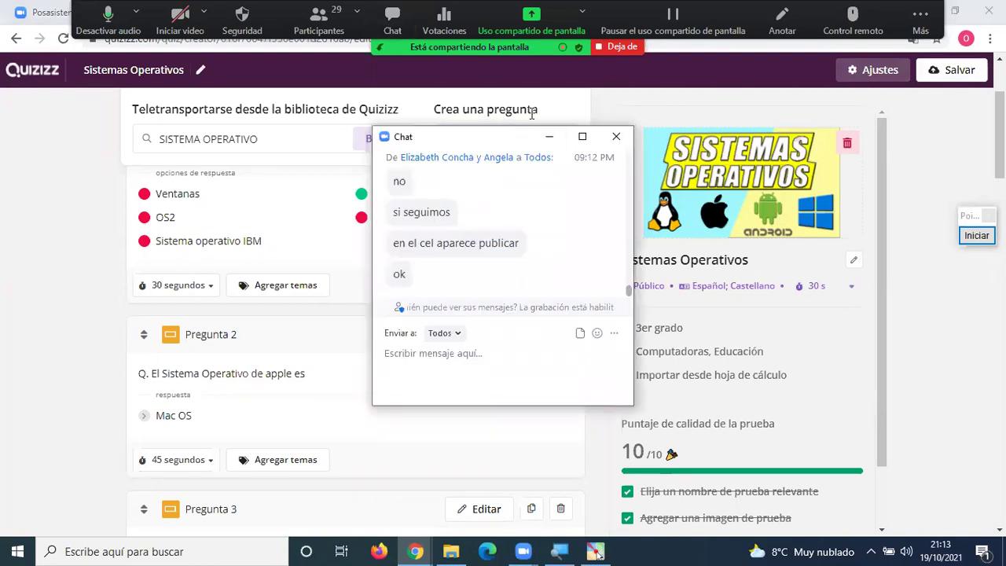
{"action": "left_click", "coordinate": [953, 77]}
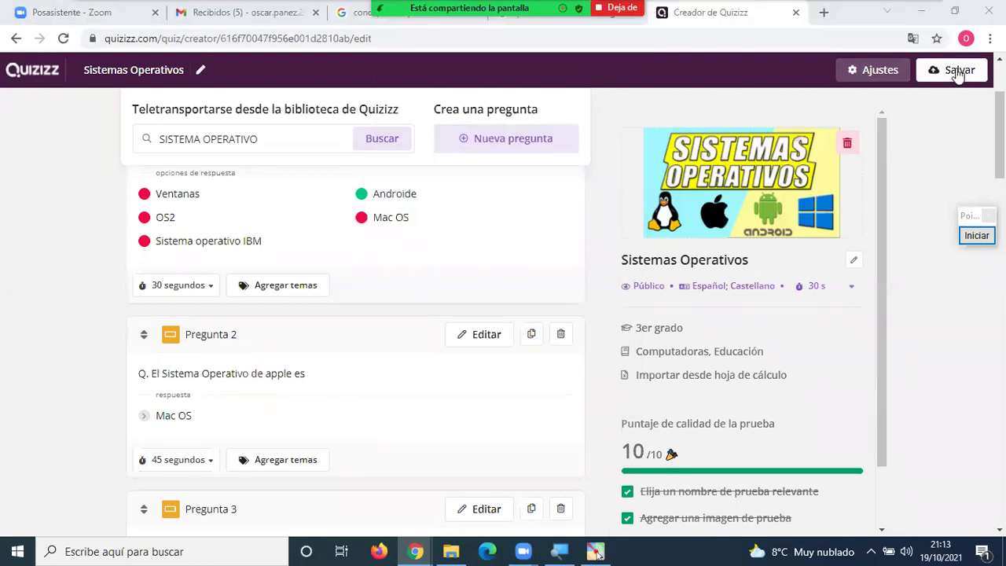
{"action": "left_click", "coordinate": [954, 72]}
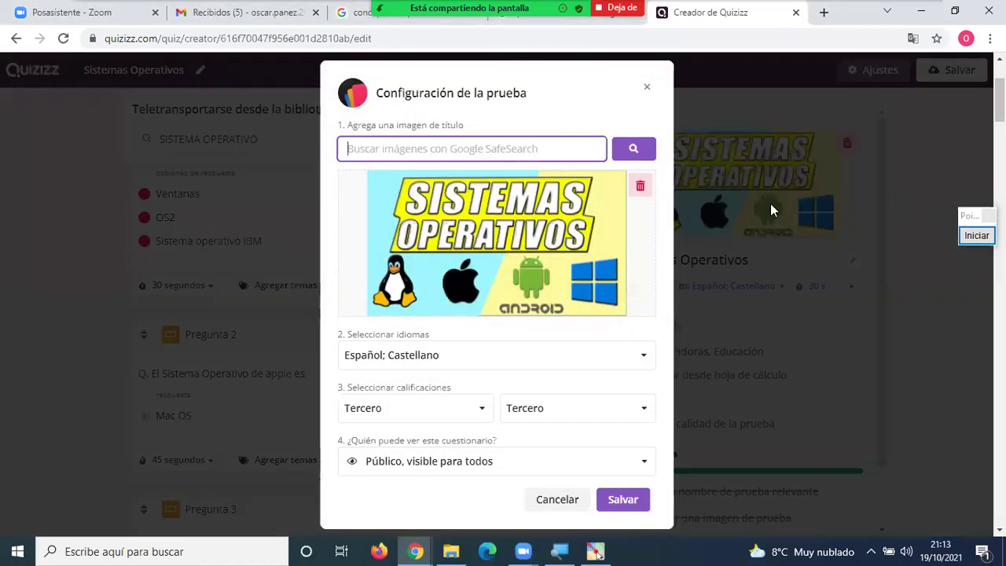
{"action": "left_click", "coordinate": [633, 506]}
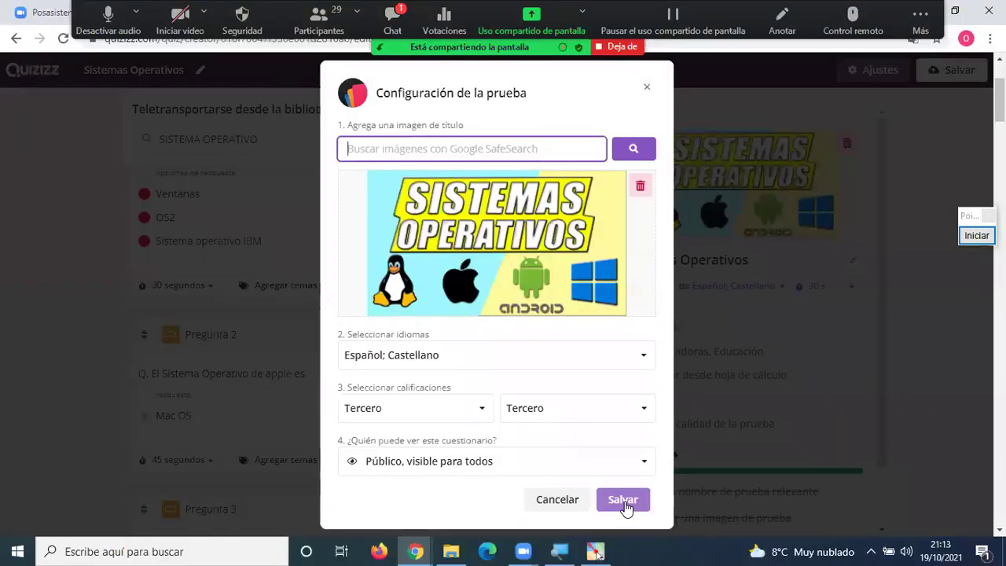
{"action": "left_click", "coordinate": [625, 503]}
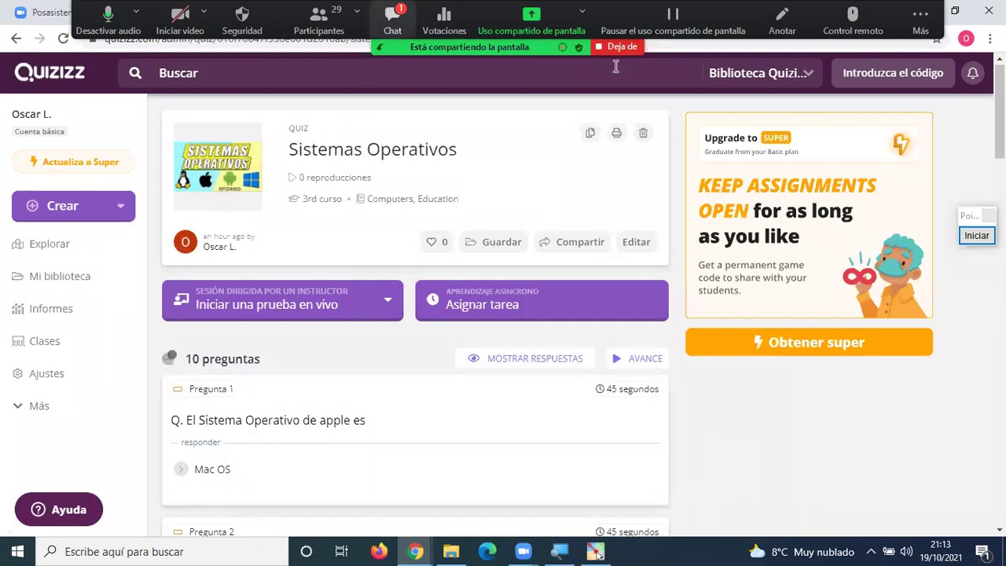
Dismiss the Zoom chat and go to Mi biblioteca to see the saved Sistemas Operativos quiz.
{"action": "key", "text": "alt+h"}
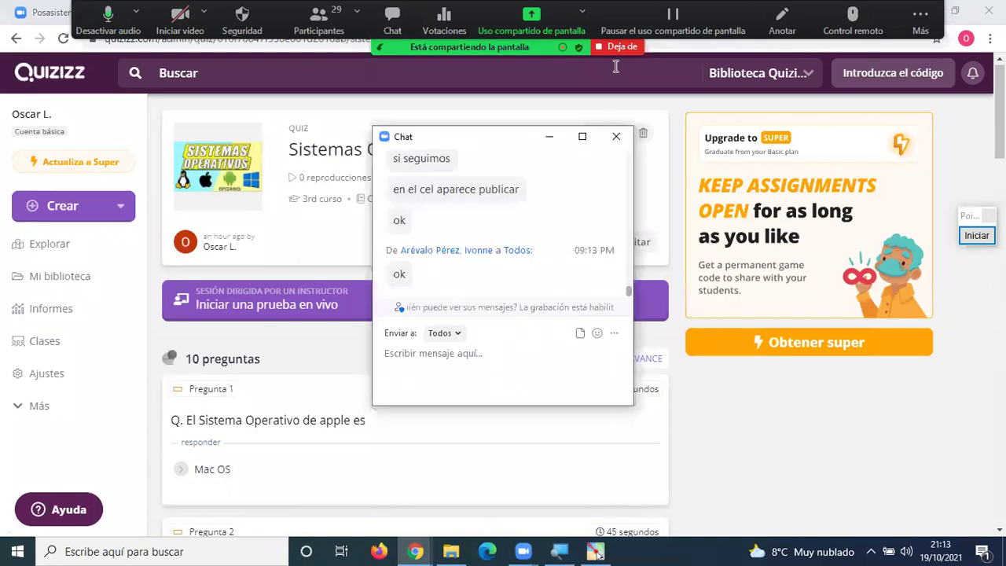
{"action": "left_click", "coordinate": [615, 136]}
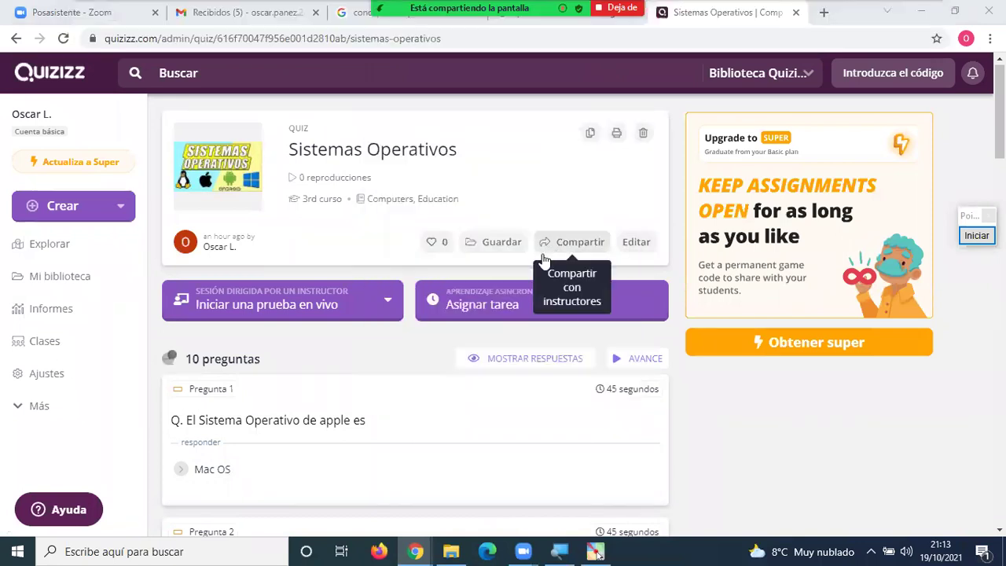
{"action": "left_click", "coordinate": [70, 281]}
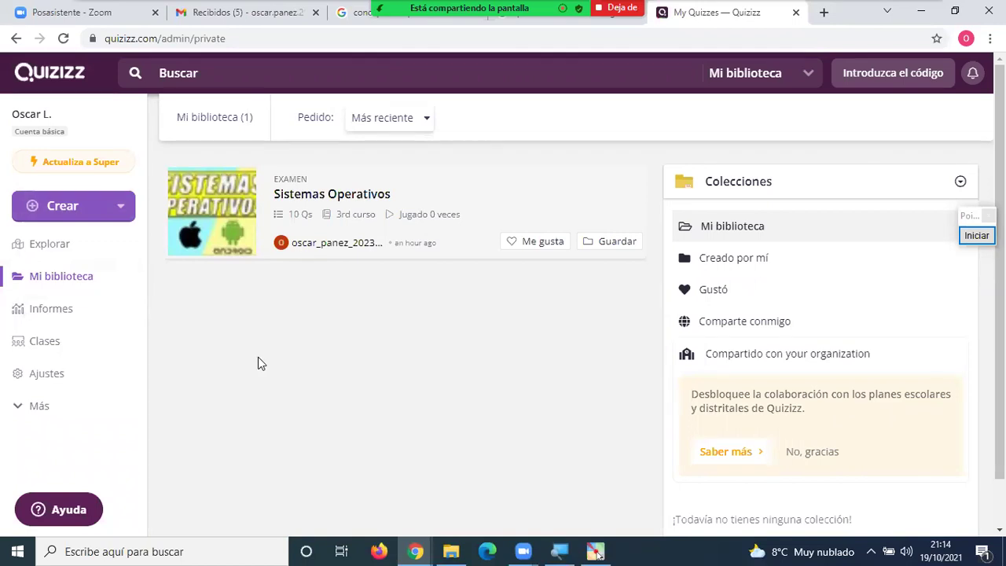
{"action": "left_click", "coordinate": [77, 206]}
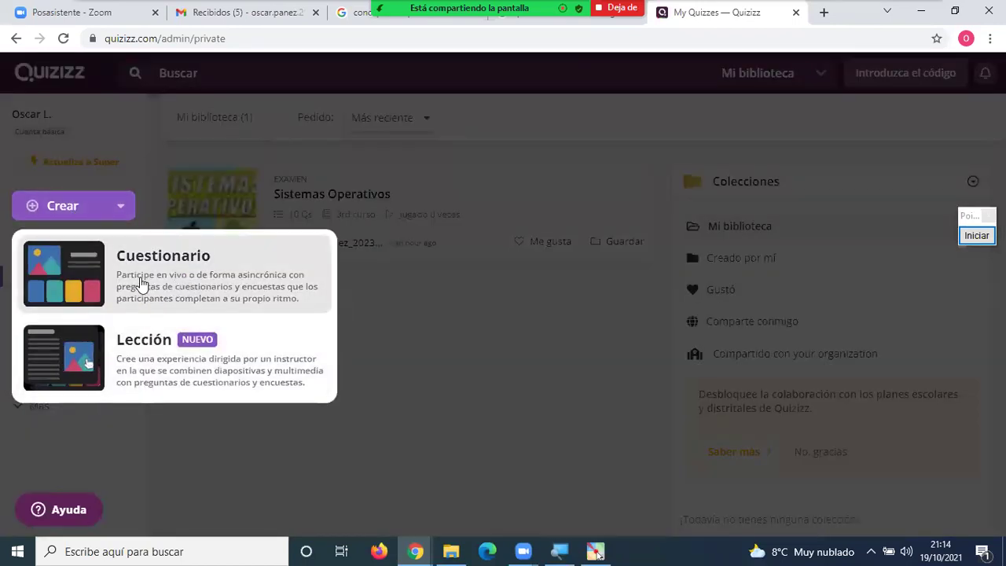
{"action": "left_click", "coordinate": [372, 318]}
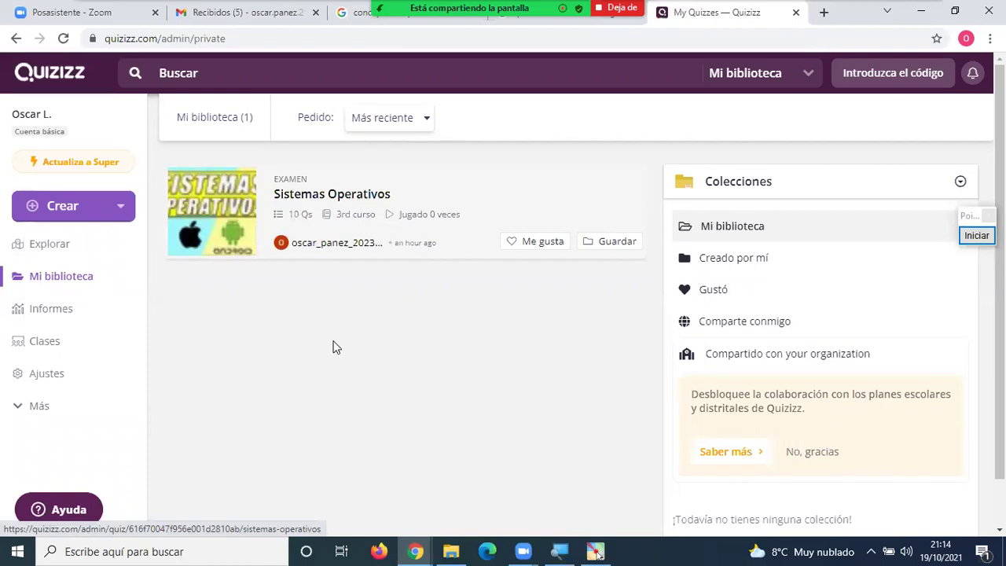
{"action": "left_click", "coordinate": [63, 206]}
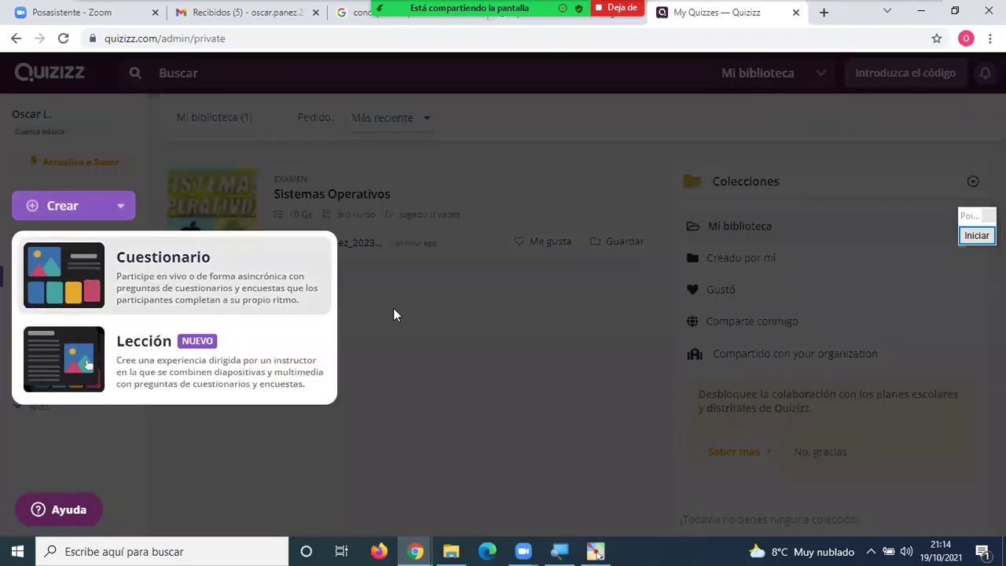
{"action": "left_click", "coordinate": [456, 334]}
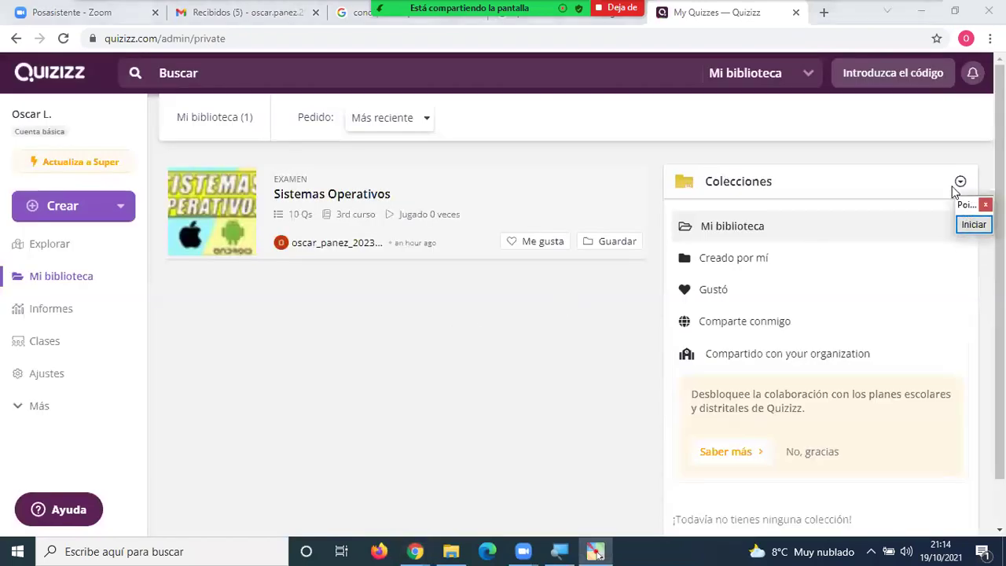
{"action": "left_click_drag", "start_coordinate": [965, 217], "coordinate": [923, 140]}
{"action": "left_click", "coordinate": [928, 135]}
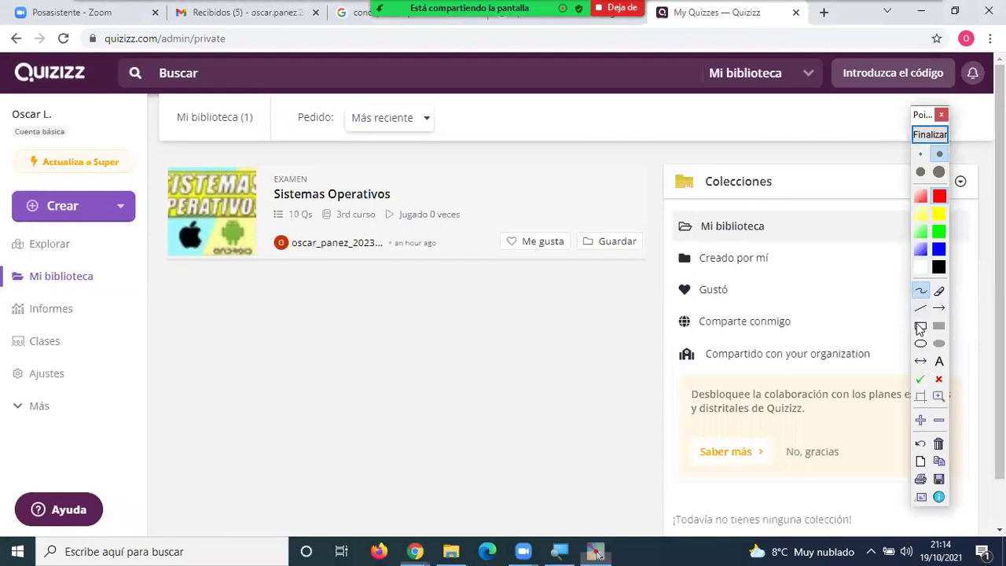
{"action": "left_click", "coordinate": [921, 326]}
{"action": "left_click", "coordinate": [939, 325]}
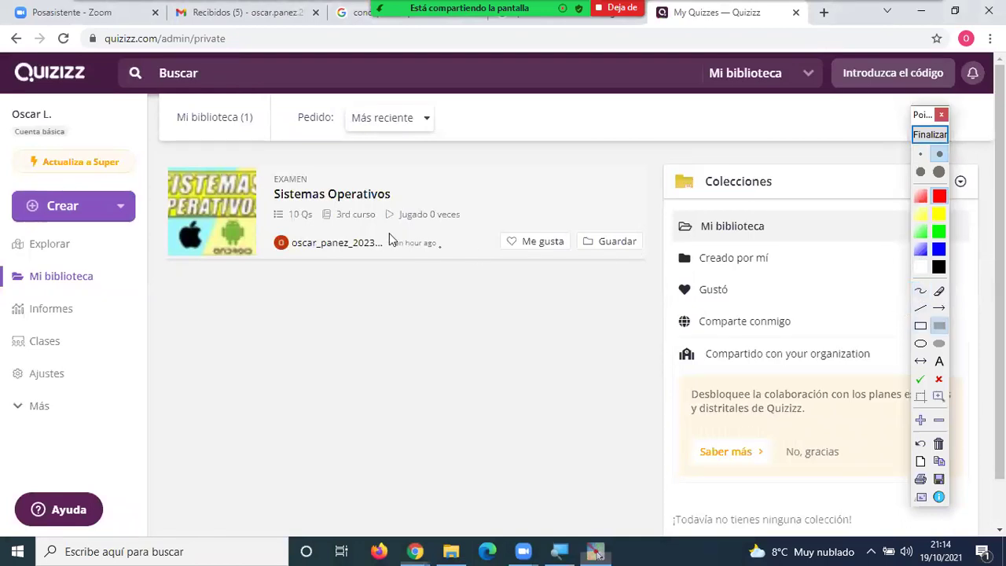
{"action": "left_click", "coordinate": [920, 326]}
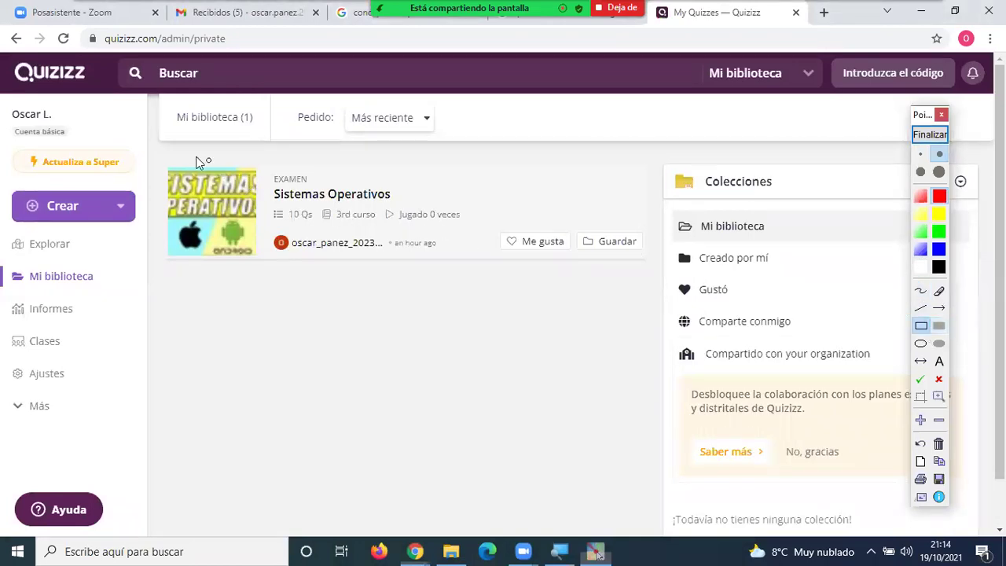
{"action": "mouse_move", "coordinate": [154, 163]}
{"action": "left_mouse_down"}
{"action": "mouse_move", "coordinate": [455, 278]}
{"action": "mouse_move", "coordinate": [652, 264]}
{"action": "left_mouse_up"}
{"action": "left_click", "coordinate": [939, 326]}
{"action": "left_click_drag", "start_coordinate": [155, 276], "coordinate": [655, 378]}
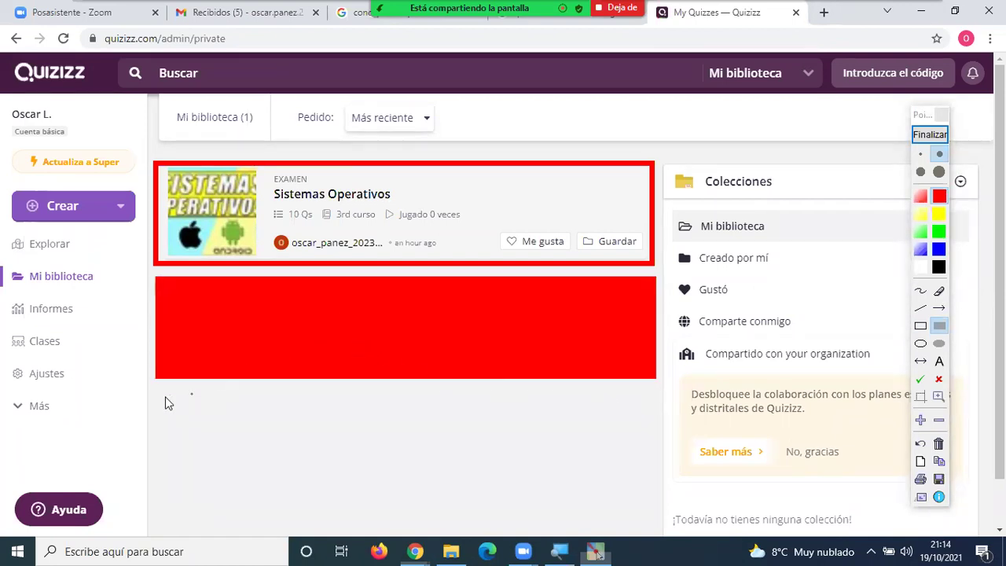
{"action": "left_click_drag", "start_coordinate": [201, 439], "coordinate": [657, 469]}
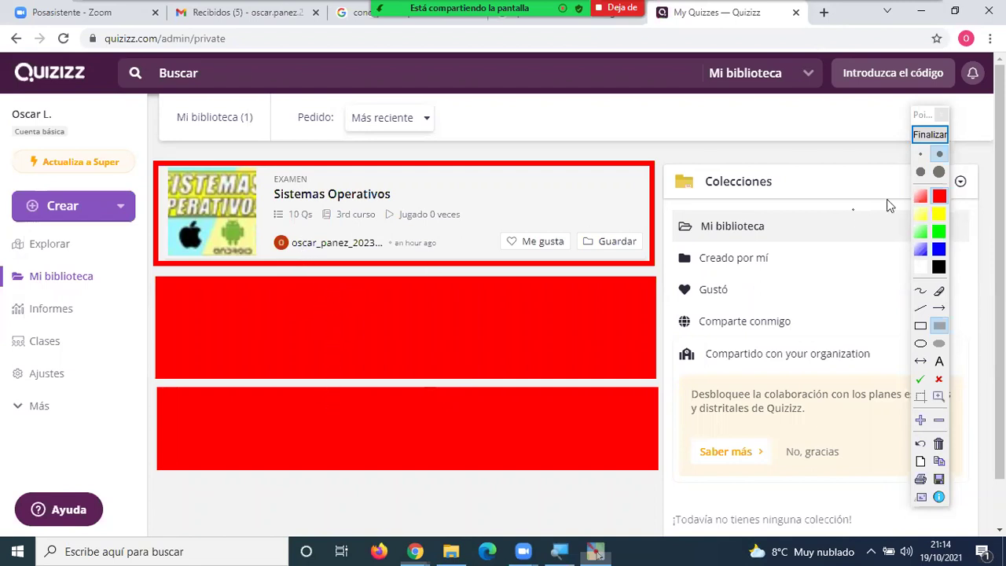
{"action": "left_click", "coordinate": [931, 135]}
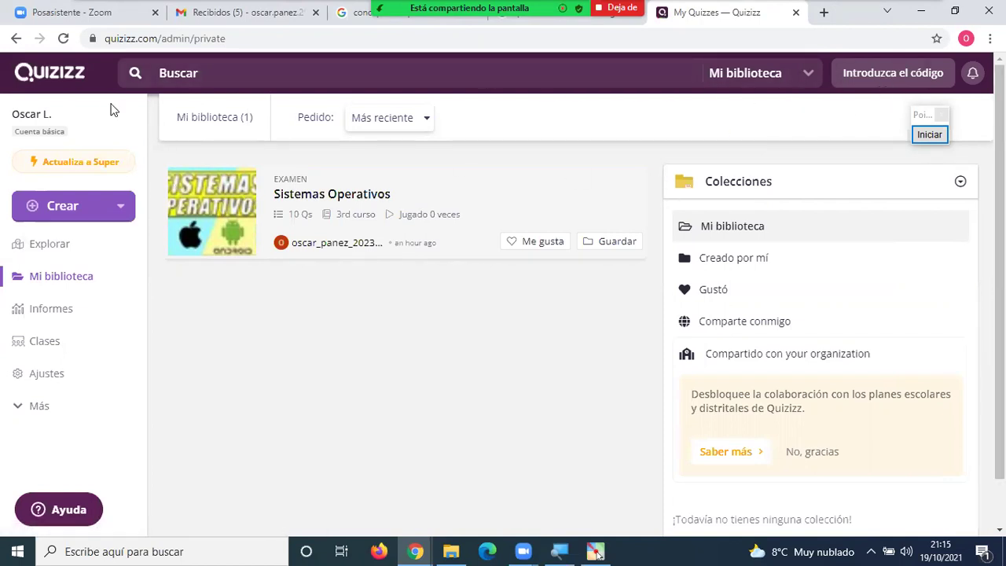
Reload the library, open Sistemas Operativos, and choose Clásico from the live-game start options.
{"action": "left_click", "coordinate": [61, 285]}
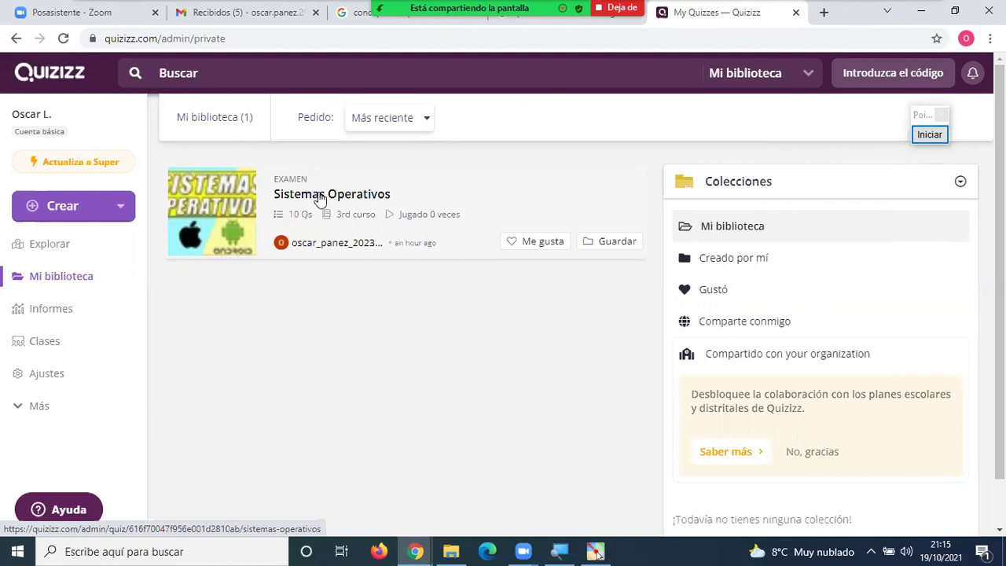
{"action": "left_click", "coordinate": [320, 196]}
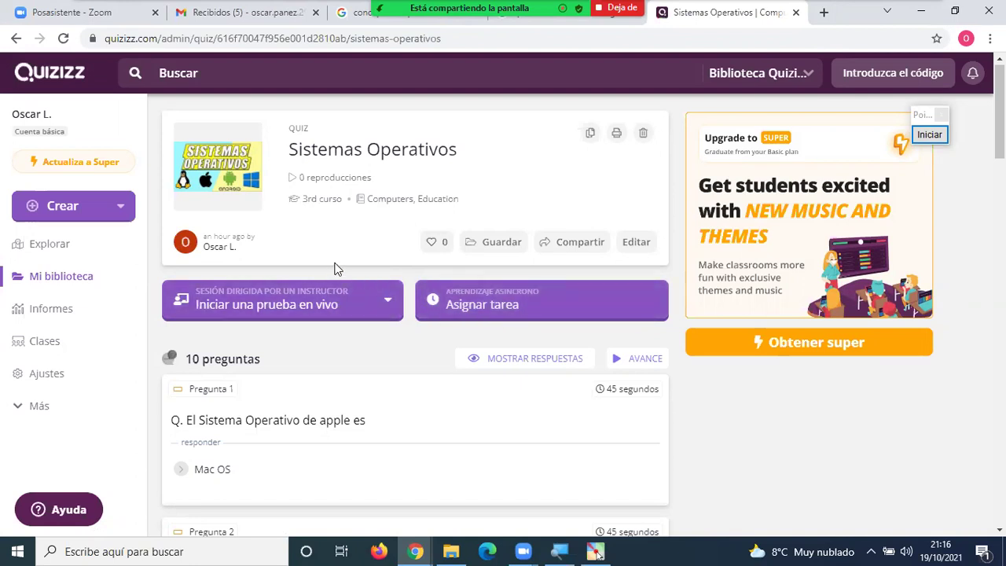
{"action": "left_click", "coordinate": [393, 303]}
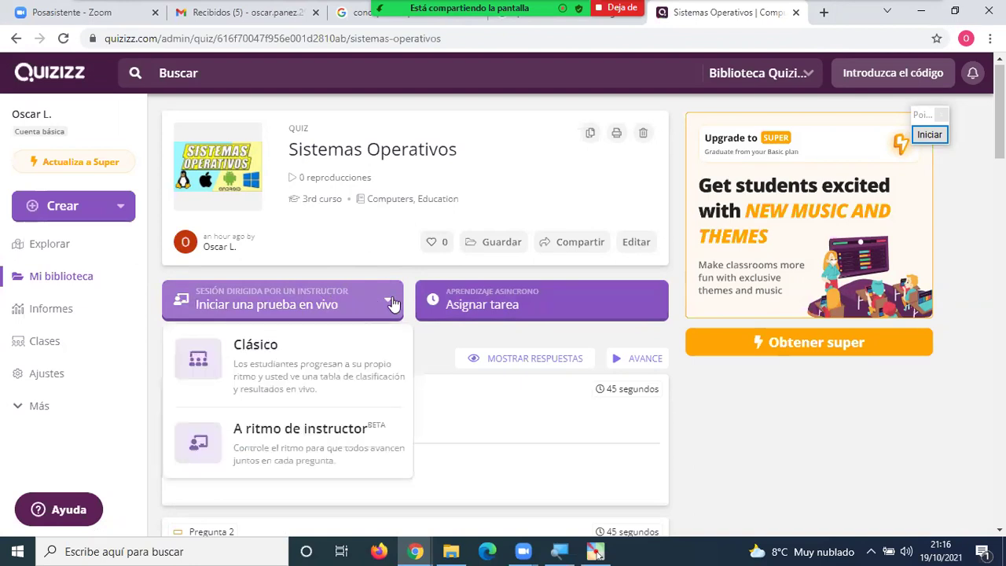
{"action": "left_click", "coordinate": [379, 249]}
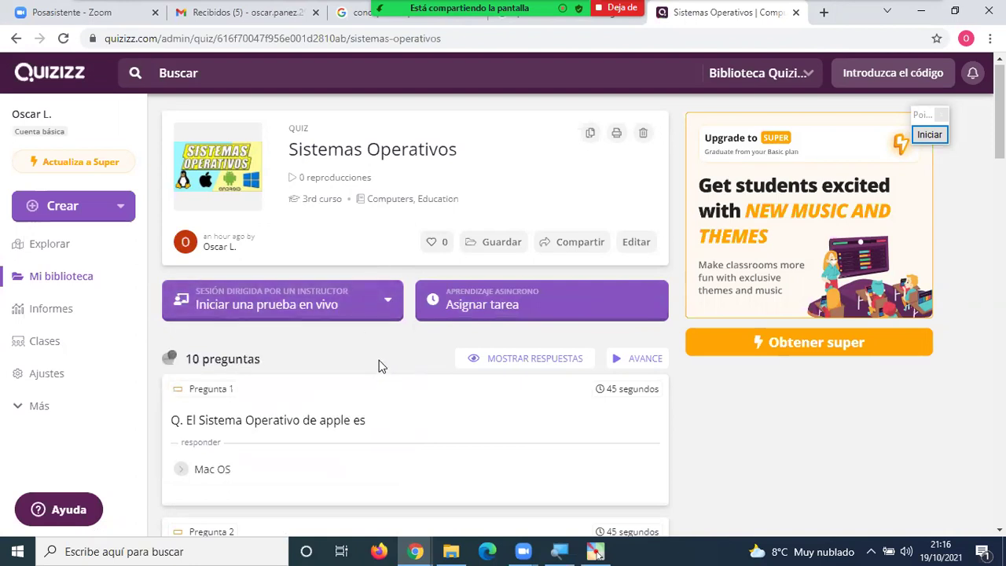
{"action": "left_click", "coordinate": [264, 307]}
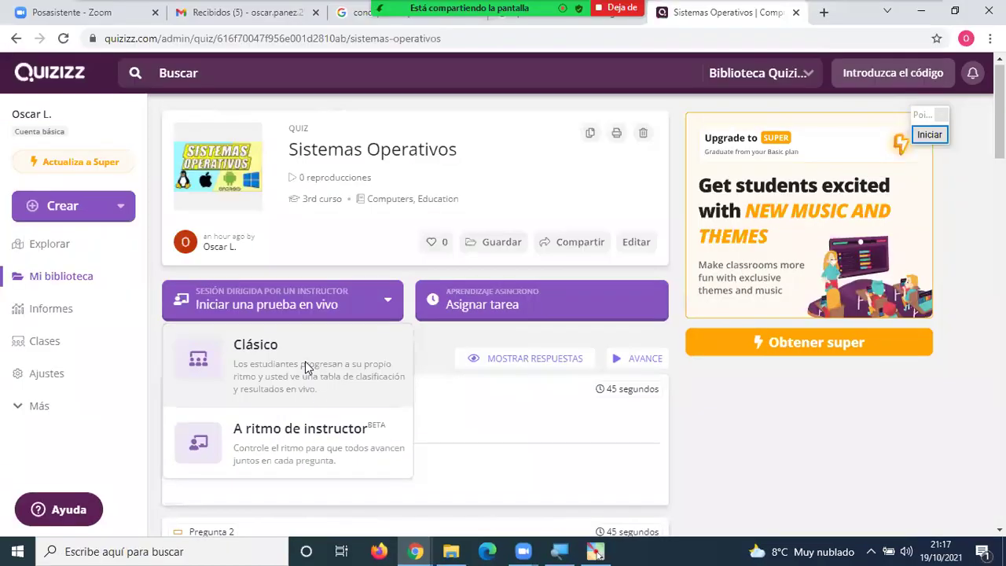
{"action": "left_click", "coordinate": [261, 363]}
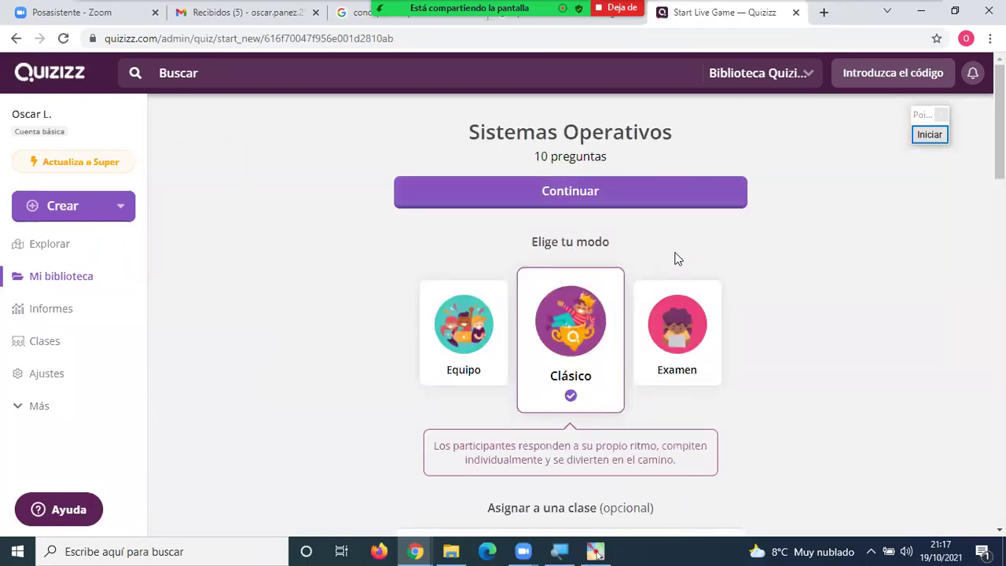
{"action": "scroll", "coordinate": [728, 289], "scroll_direction": "down", "scroll_amount": 3}
{"action": "scroll", "coordinate": [727, 289], "scroll_direction": "up", "scroll_amount": 3}
{"action": "scroll", "coordinate": [750, 294], "scroll_direction": "down", "scroll_amount": 2}
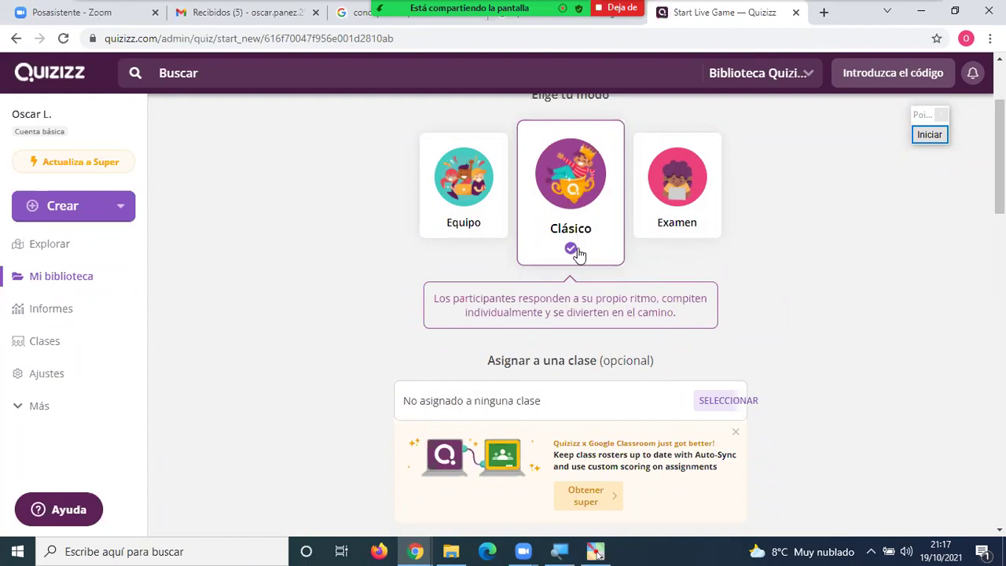
{"action": "scroll", "coordinate": [577, 253], "scroll_direction": "down", "scroll_amount": 2}
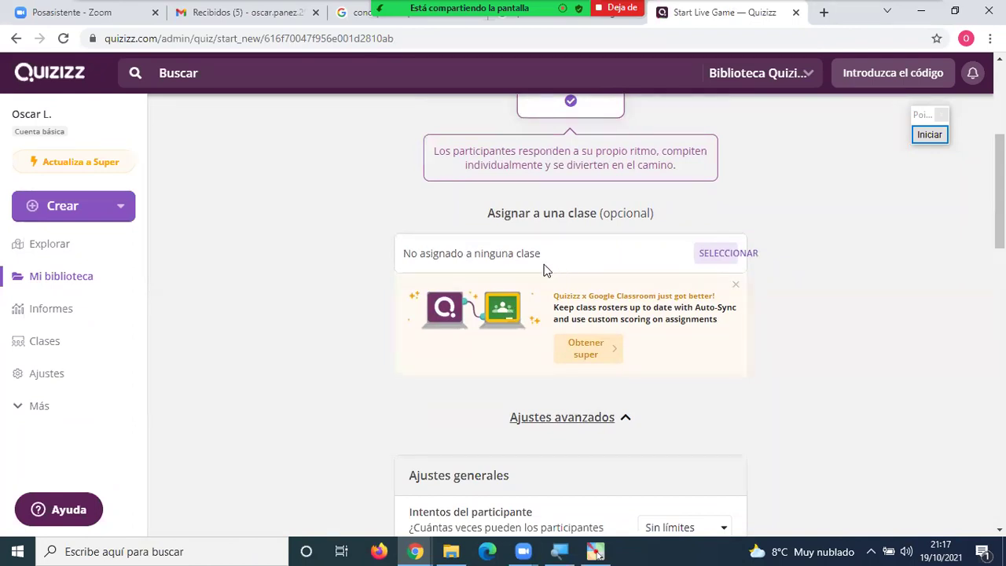
{"action": "scroll", "coordinate": [567, 269], "scroll_direction": "down", "scroll_amount": 4}
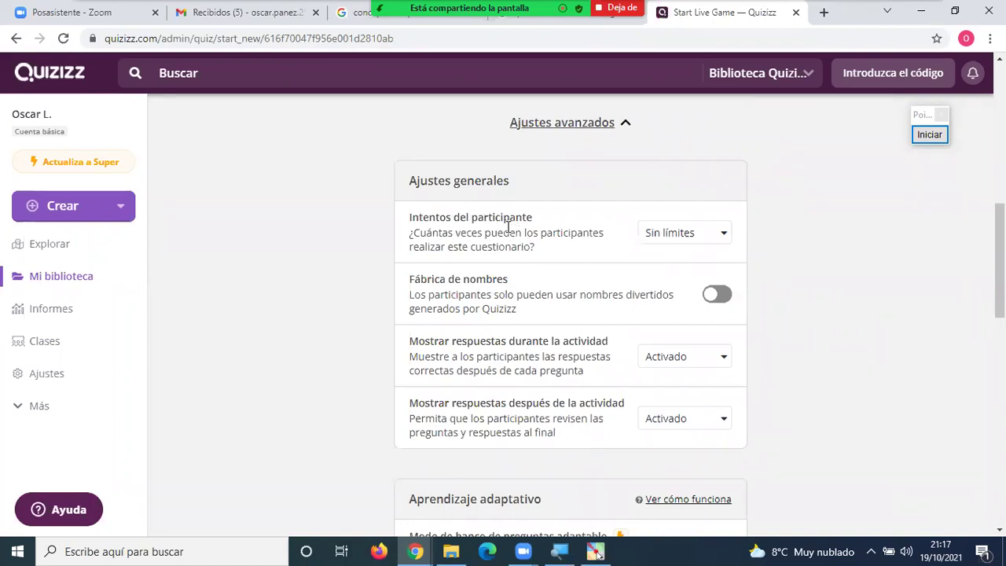
{"action": "left_click_drag", "start_coordinate": [415, 217], "coordinate": [552, 251]}
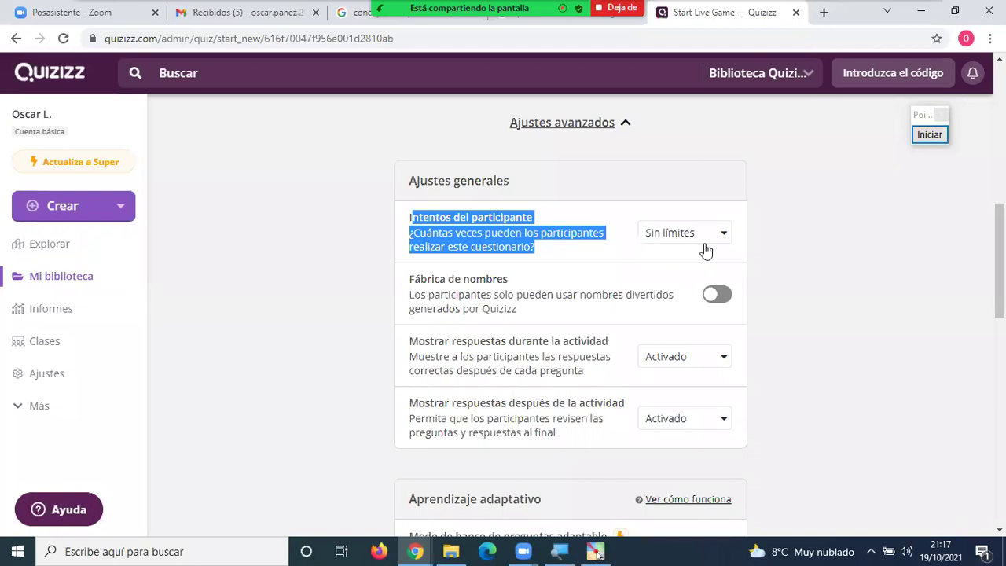
{"action": "left_click", "coordinate": [734, 254]}
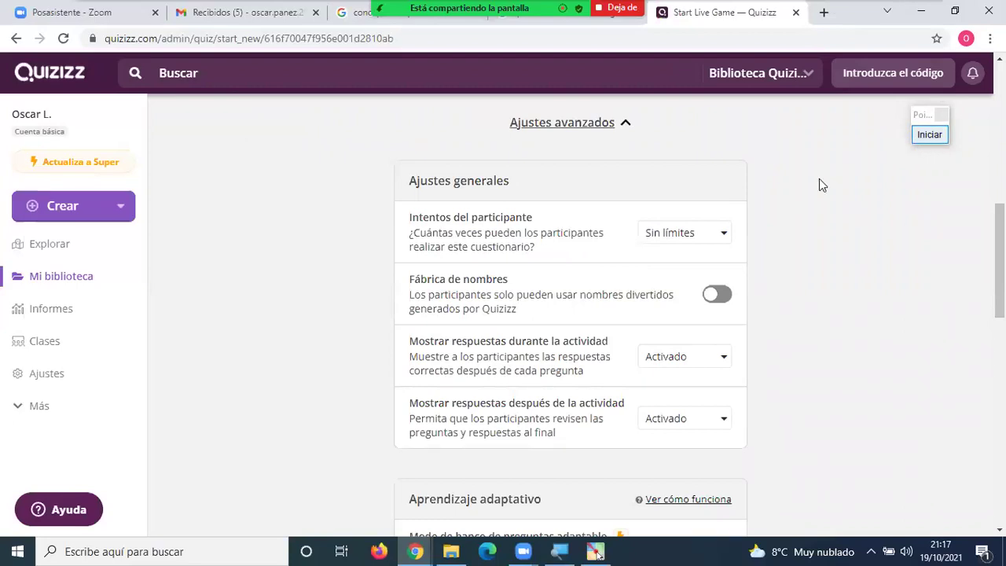
{"action": "left_click", "coordinate": [718, 235]}
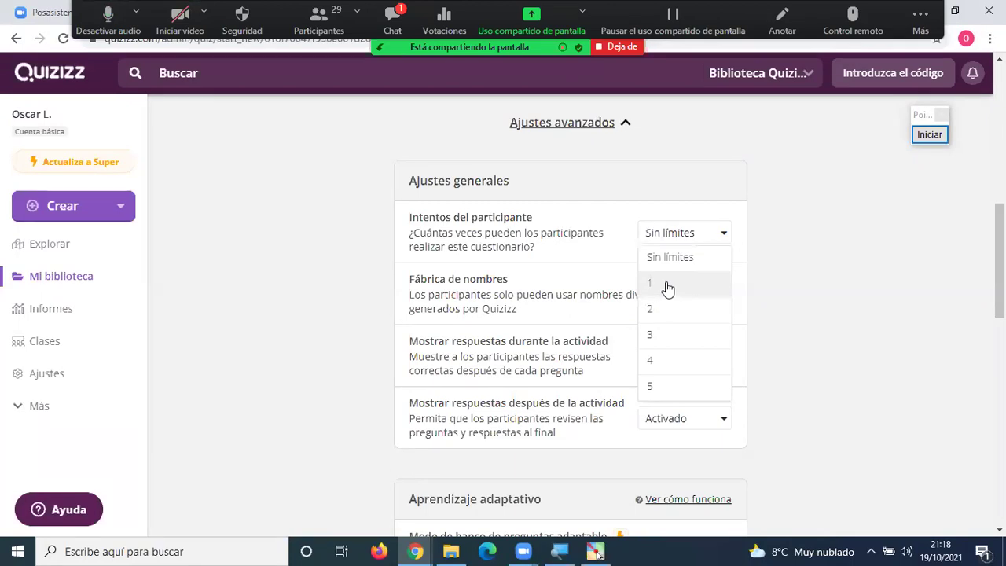
{"action": "left_click", "coordinate": [798, 276]}
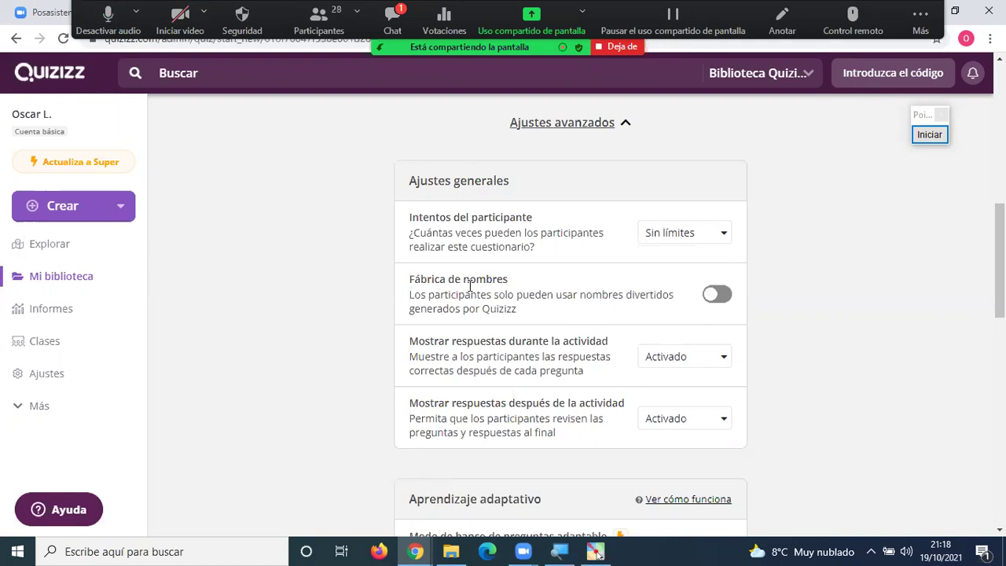
{"action": "scroll", "coordinate": [774, 298], "scroll_direction": "up", "scroll_amount": 8}
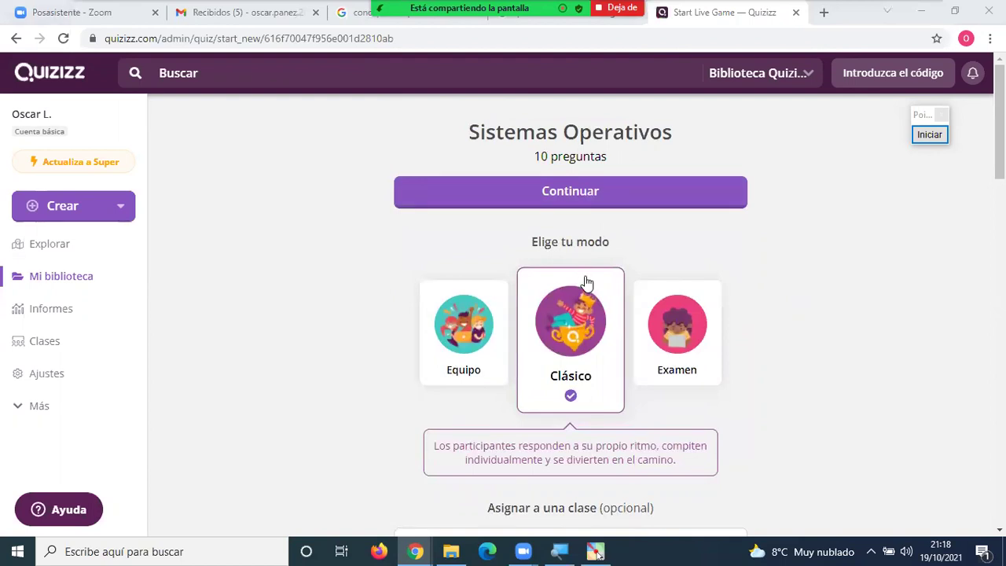
{"action": "scroll", "coordinate": [587, 282], "scroll_direction": "down", "scroll_amount": 1}
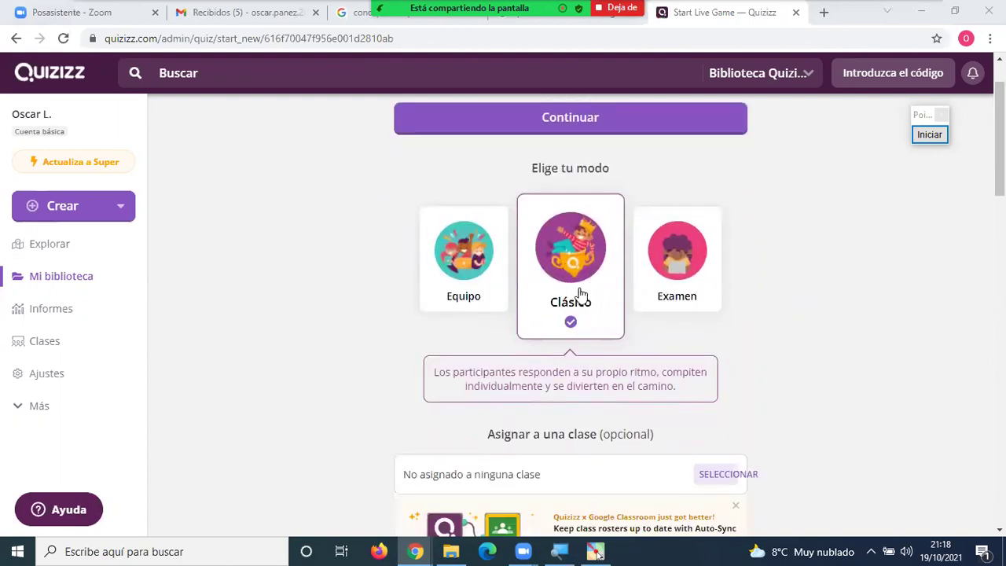
{"action": "scroll", "coordinate": [583, 284], "scroll_direction": "down", "scroll_amount": 3}
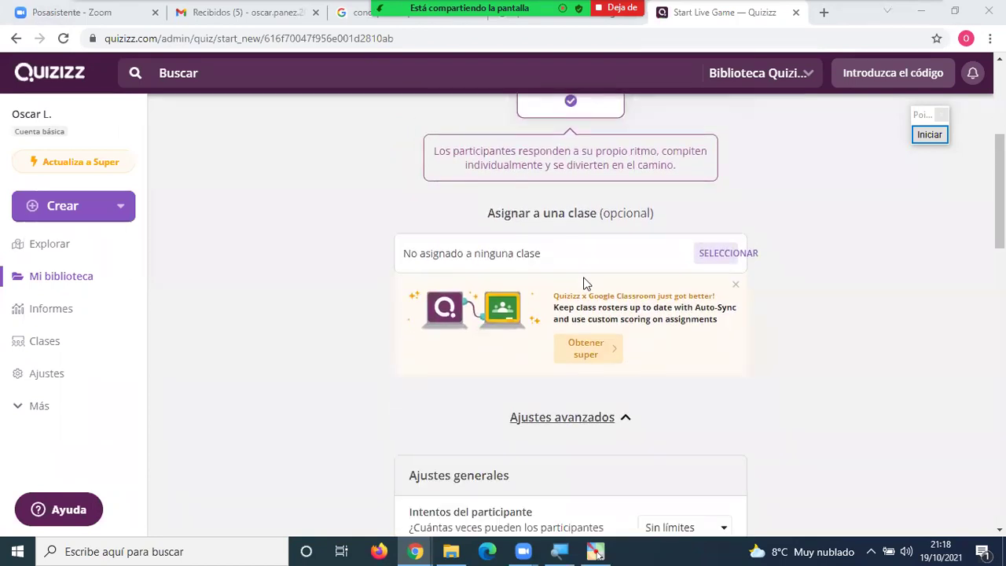
{"action": "scroll", "coordinate": [584, 283], "scroll_direction": "down", "scroll_amount": 3}
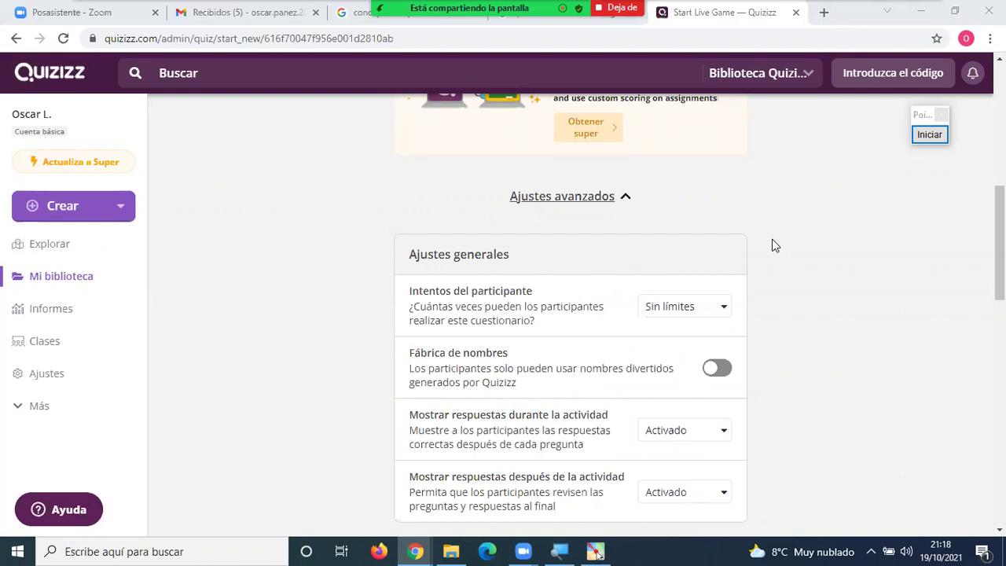
Outline the Intentos del participante setting and its Sin límites value in red, then clear it.
{"action": "left_click", "coordinate": [929, 134]}
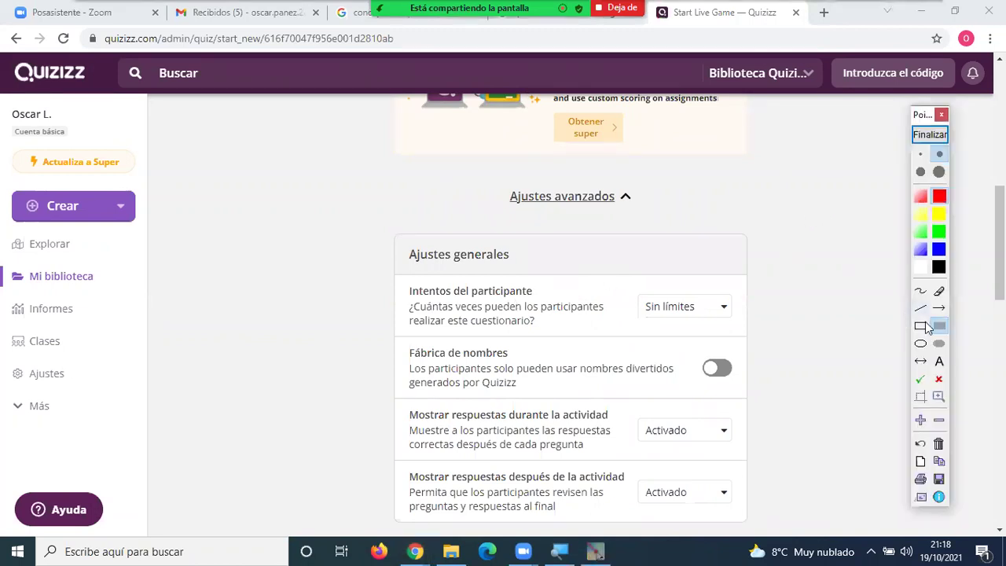
{"action": "left_click", "coordinate": [922, 328]}
{"action": "mouse_move", "coordinate": [394, 282]}
{"action": "left_mouse_down"}
{"action": "mouse_move", "coordinate": [483, 341]}
{"action": "mouse_move", "coordinate": [762, 339]}
{"action": "left_mouse_up"}
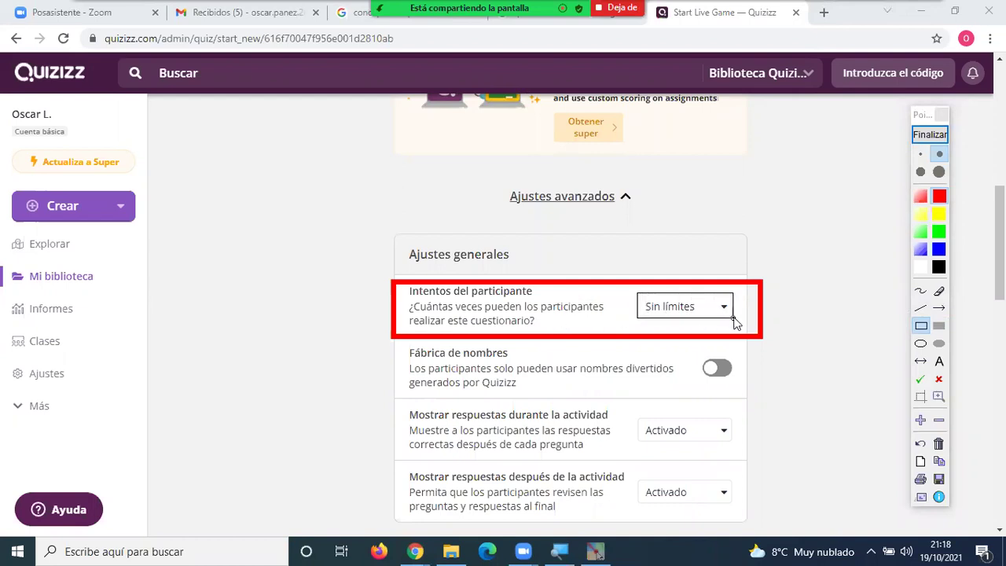
{"action": "left_click_drag", "start_coordinate": [635, 292], "coordinate": [736, 320]}
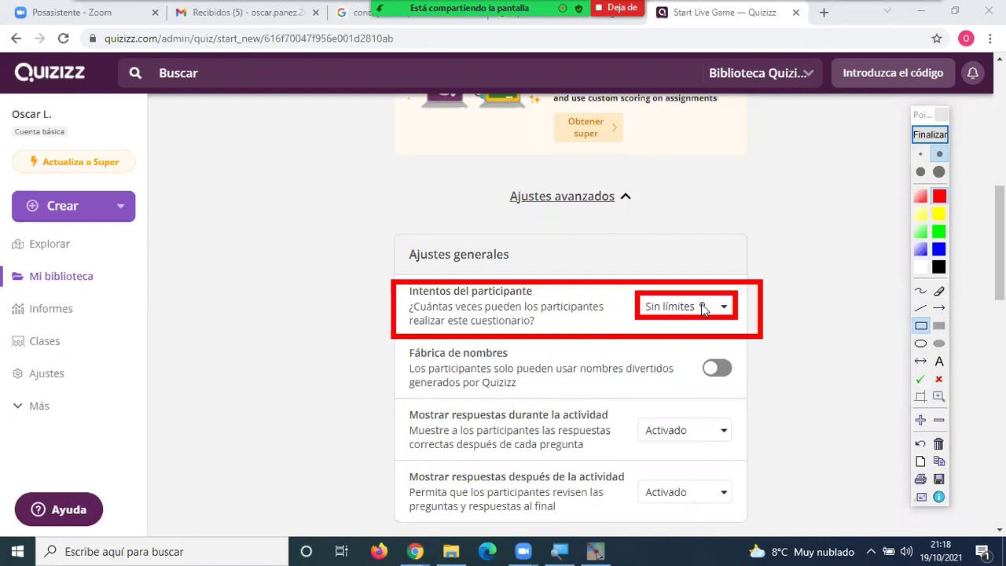
{"action": "left_click", "coordinate": [929, 135]}
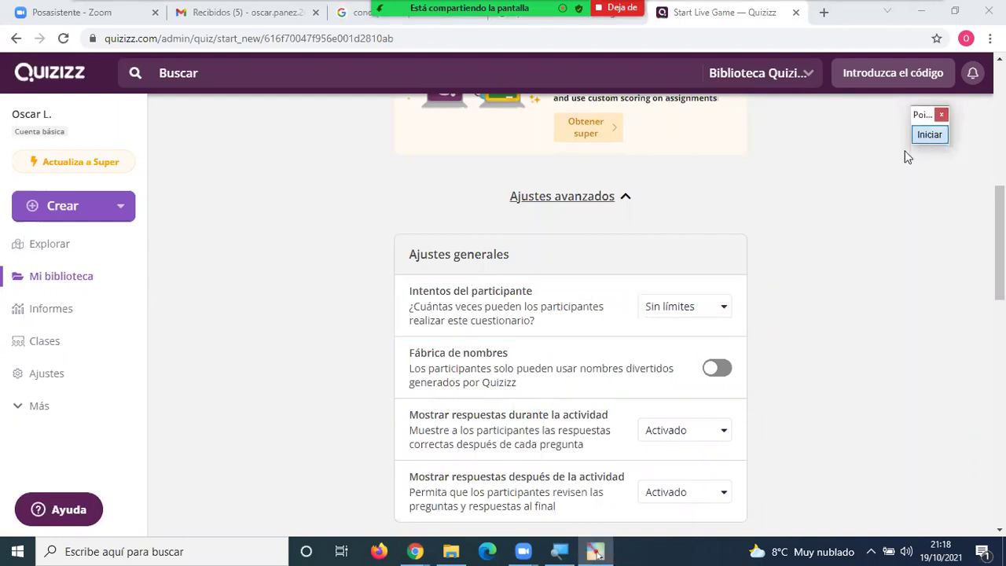
Try limiting participant attempts to 1, then set them back to Sin límites.
{"action": "left_click", "coordinate": [724, 314]}
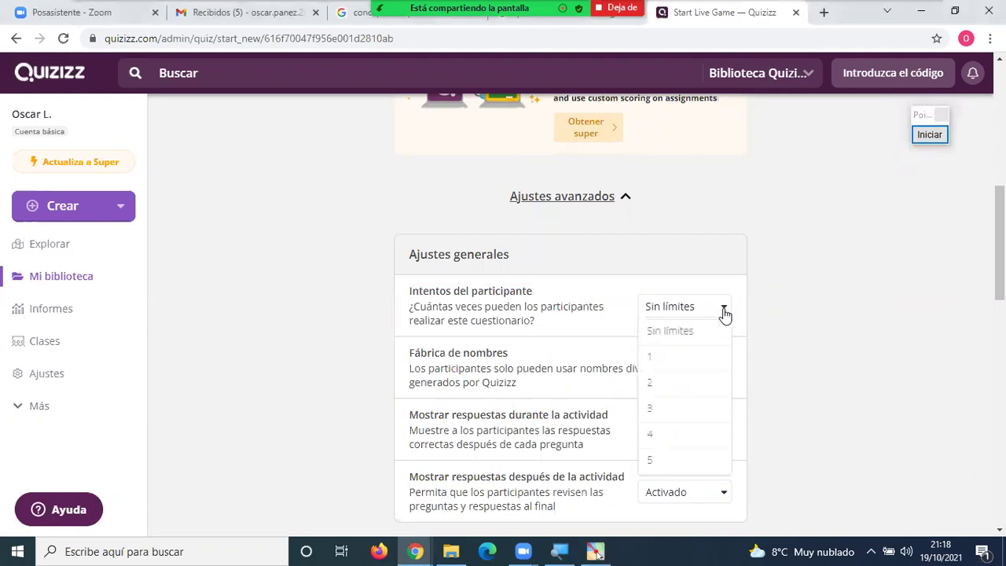
{"action": "left_click", "coordinate": [667, 360]}
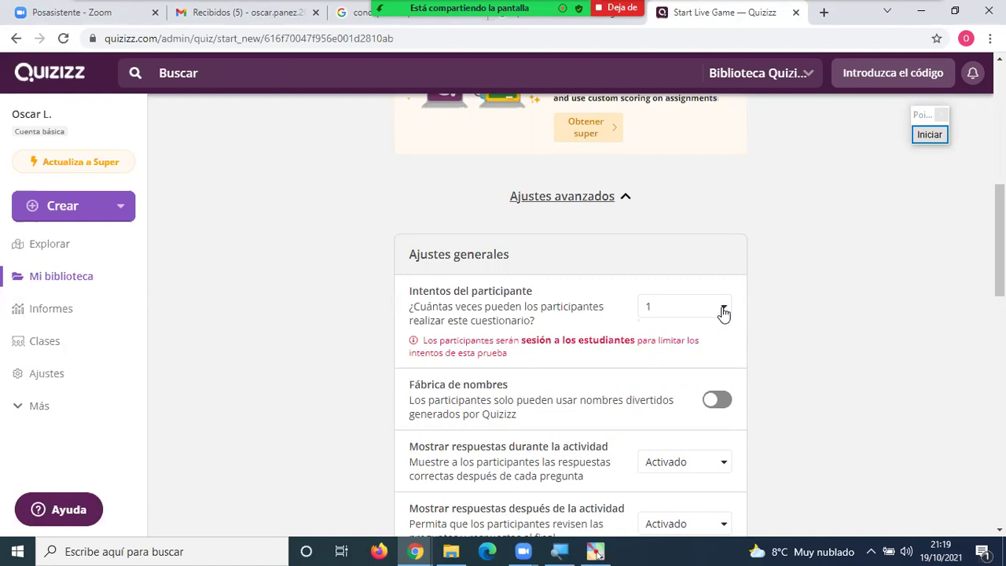
{"action": "left_click", "coordinate": [723, 313]}
{"action": "left_click", "coordinate": [684, 336]}
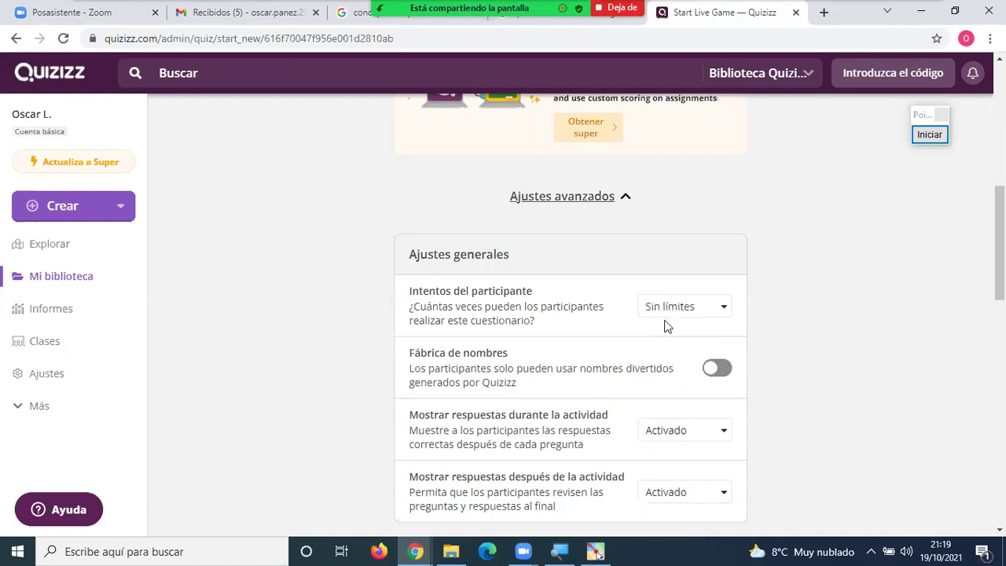
{"action": "scroll", "coordinate": [603, 341], "scroll_direction": "down", "scroll_amount": 1}
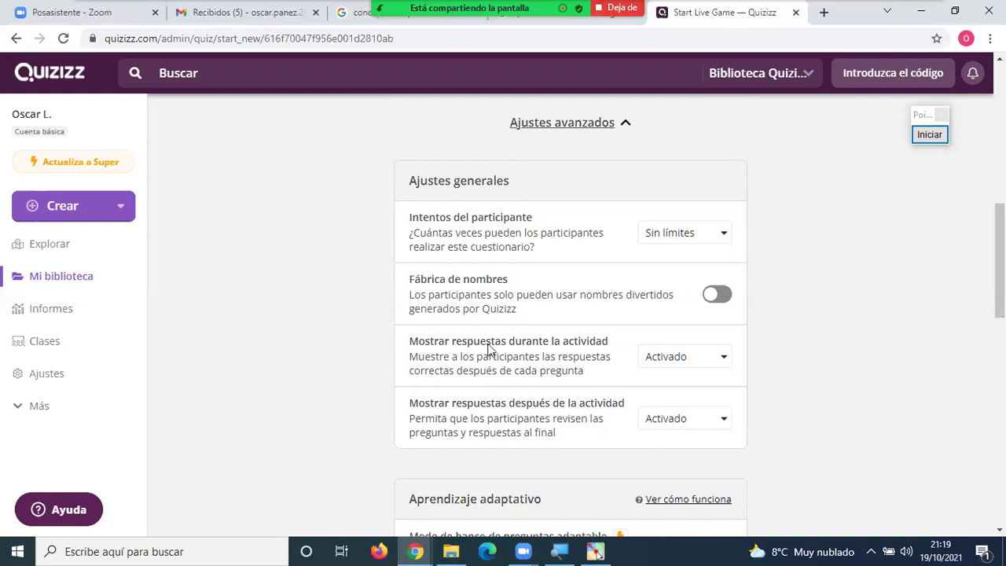
{"action": "key", "text": "alt+u"}
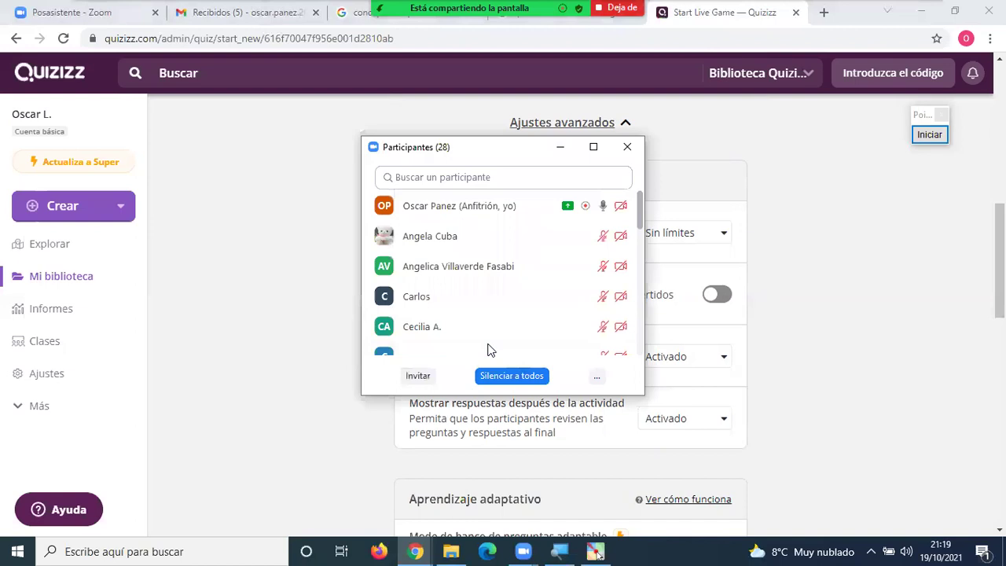
{"action": "key", "text": "alt+m"}
{"action": "key", "text": "Return"}
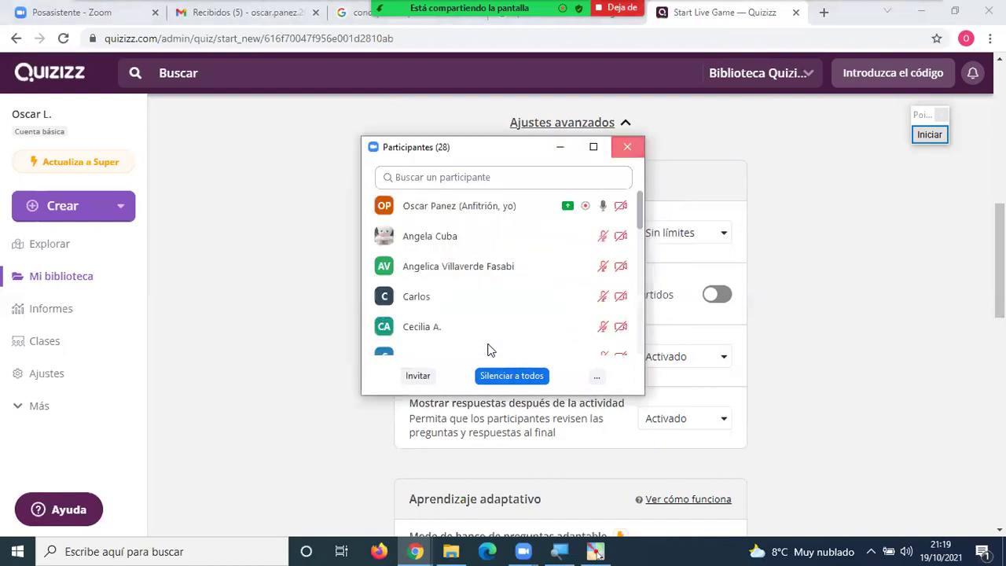
{"action": "key", "text": "alt+u"}
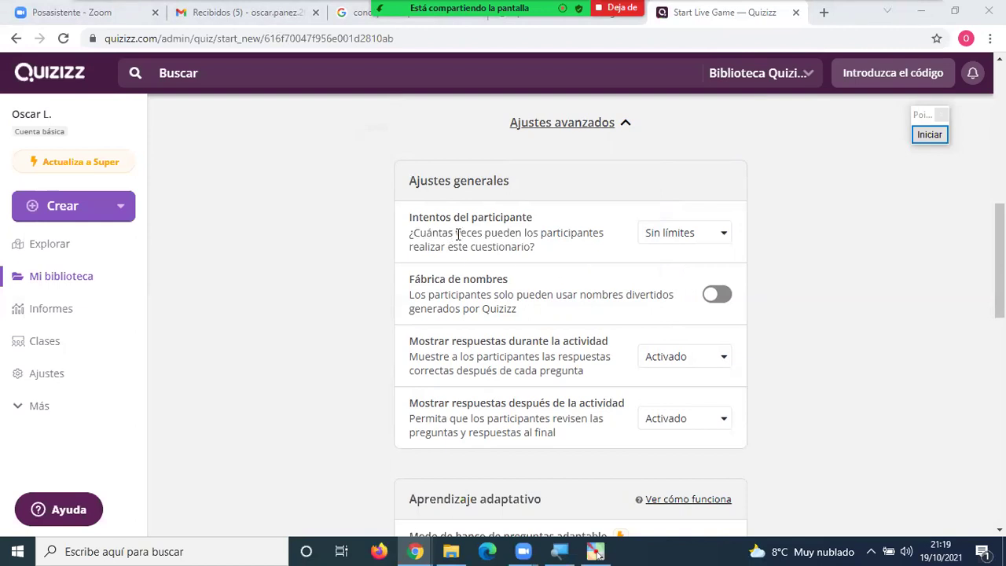
{"action": "left_click_drag", "start_coordinate": [420, 280], "coordinate": [506, 297]}
{"action": "left_click", "coordinate": [779, 309]}
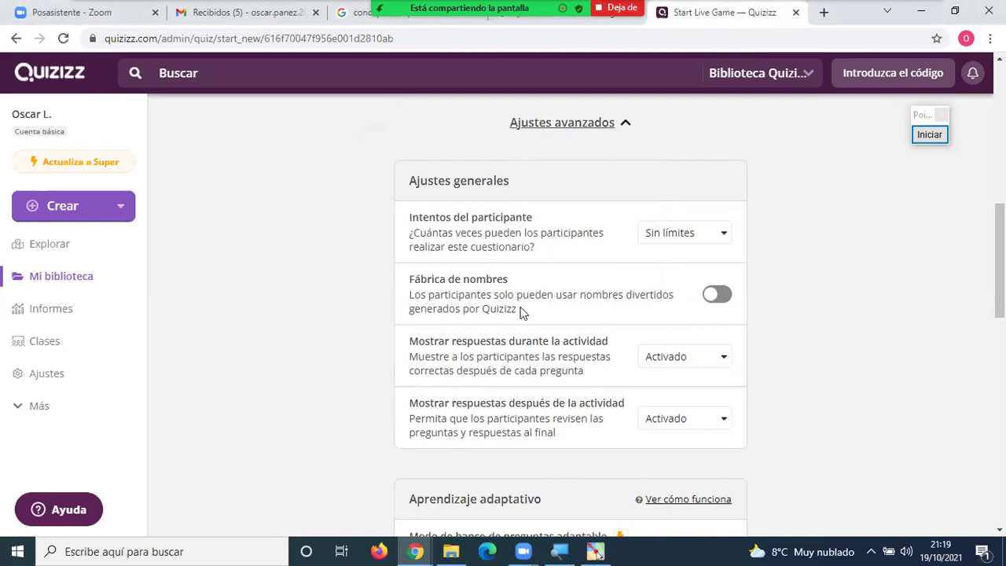
{"action": "left_click_drag", "start_coordinate": [509, 308], "coordinate": [481, 308]}
{"action": "left_click", "coordinate": [524, 313]}
{"action": "left_click_drag", "start_coordinate": [518, 308], "coordinate": [480, 308]}
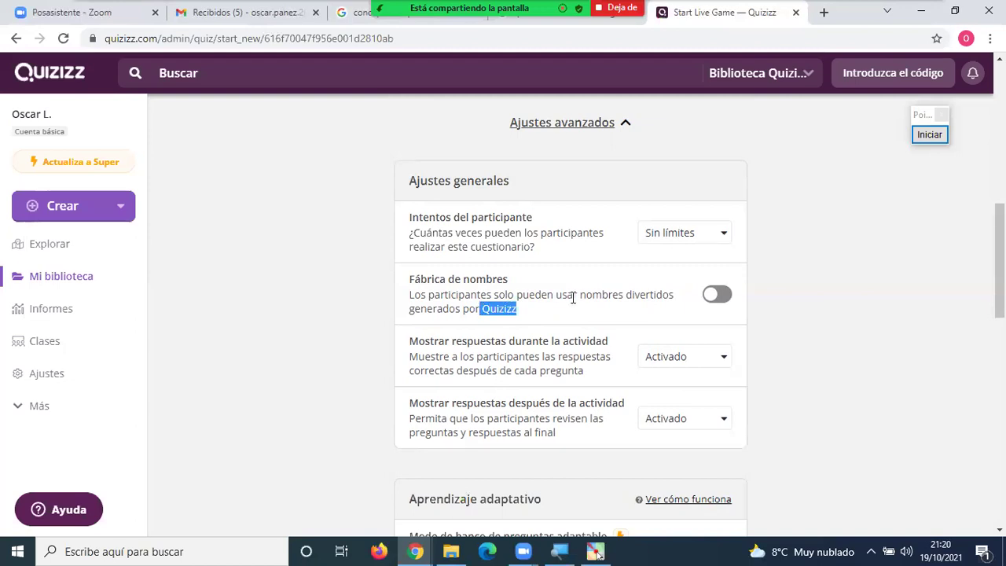
{"action": "left_click_drag", "start_coordinate": [579, 295], "coordinate": [674, 297]}
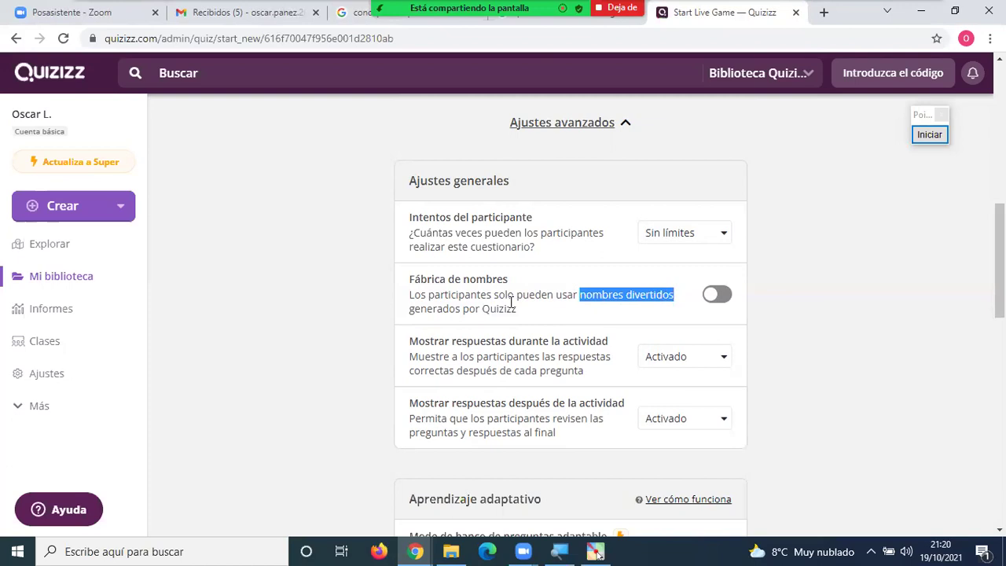
{"action": "left_click_drag", "start_coordinate": [519, 297], "coordinate": [553, 297]}
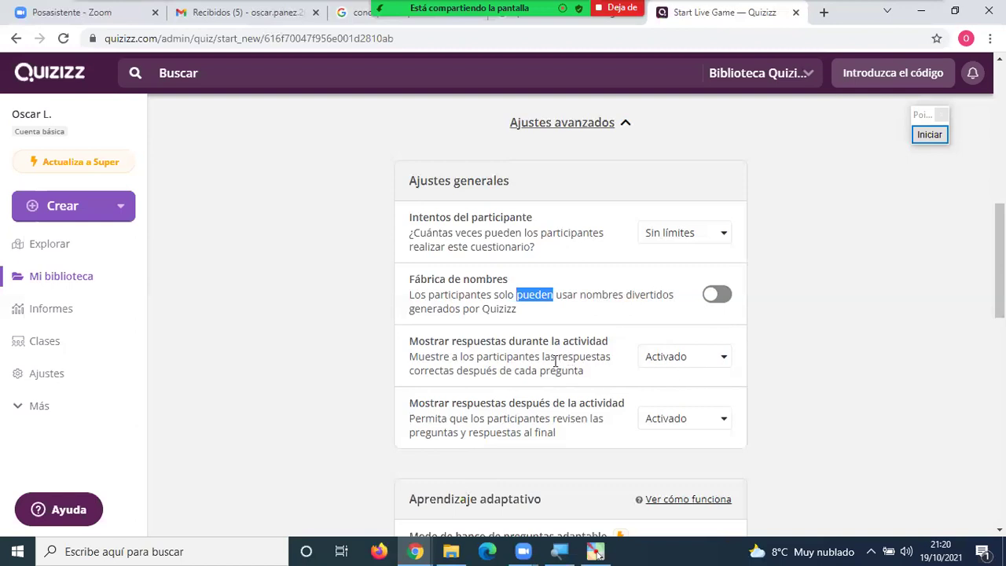
{"action": "double_click", "coordinate": [473, 341]}
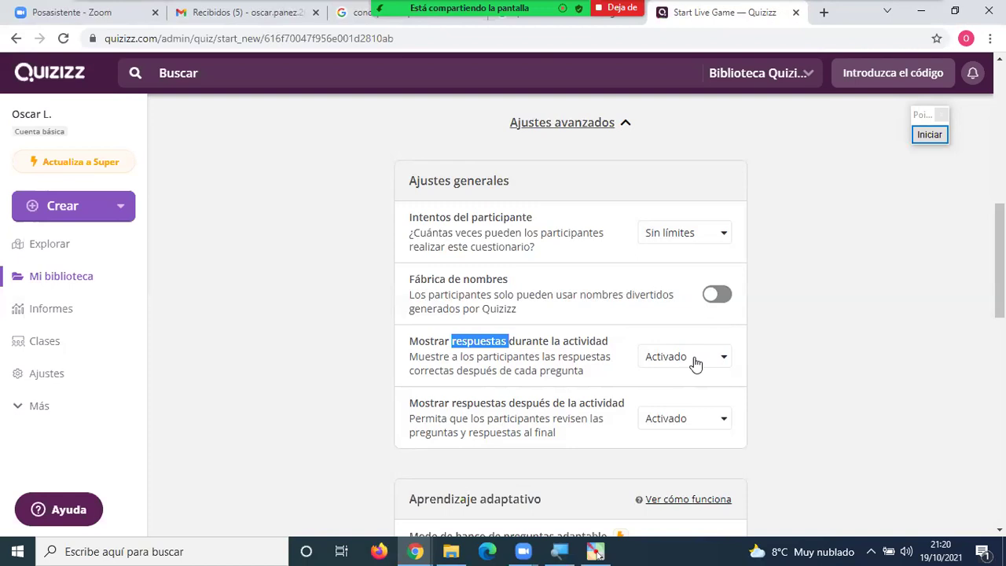
{"action": "left_click", "coordinate": [548, 356]}
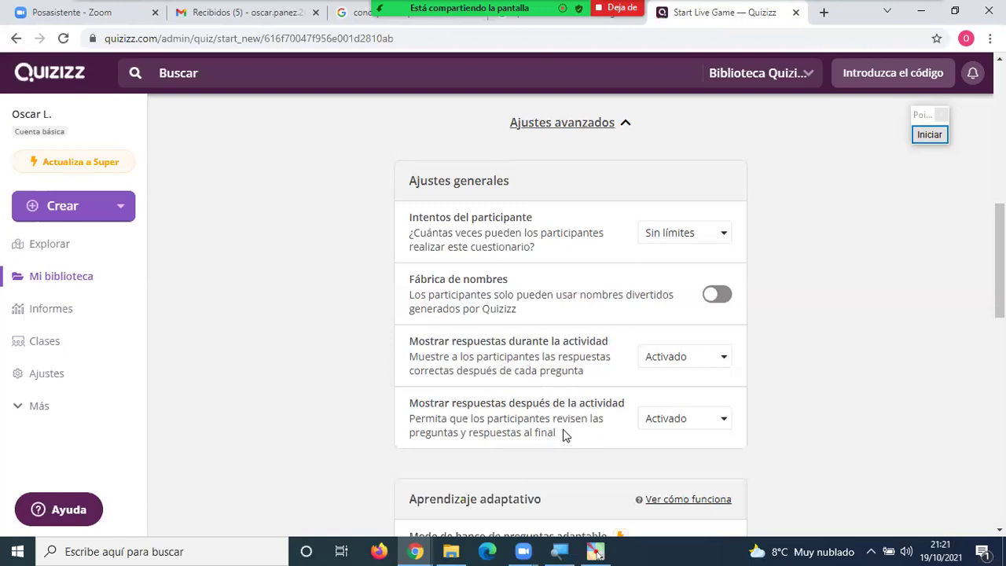
{"action": "scroll", "coordinate": [562, 432], "scroll_direction": "down", "scroll_amount": 1}
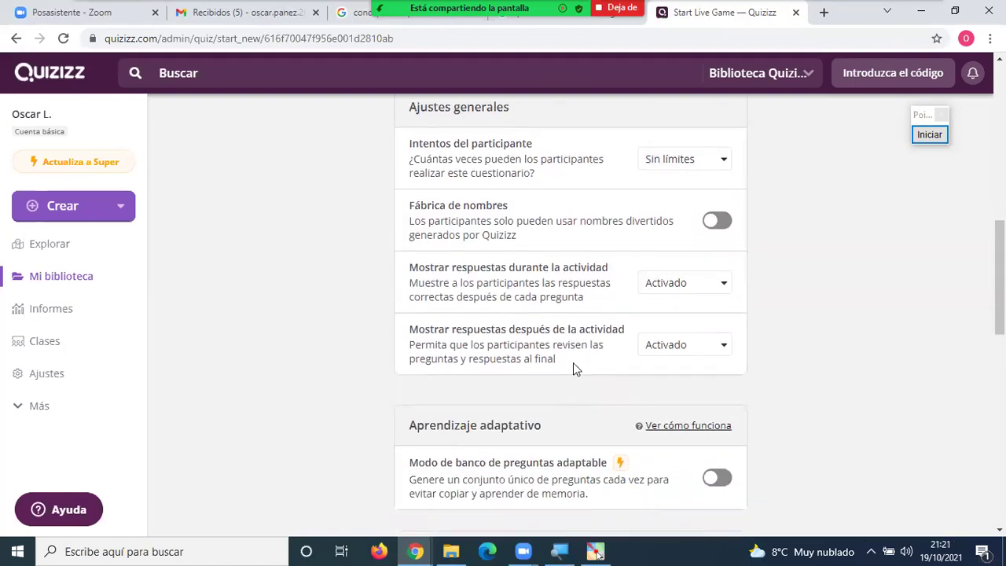
{"action": "scroll", "coordinate": [572, 362], "scroll_direction": "down", "scroll_amount": 2}
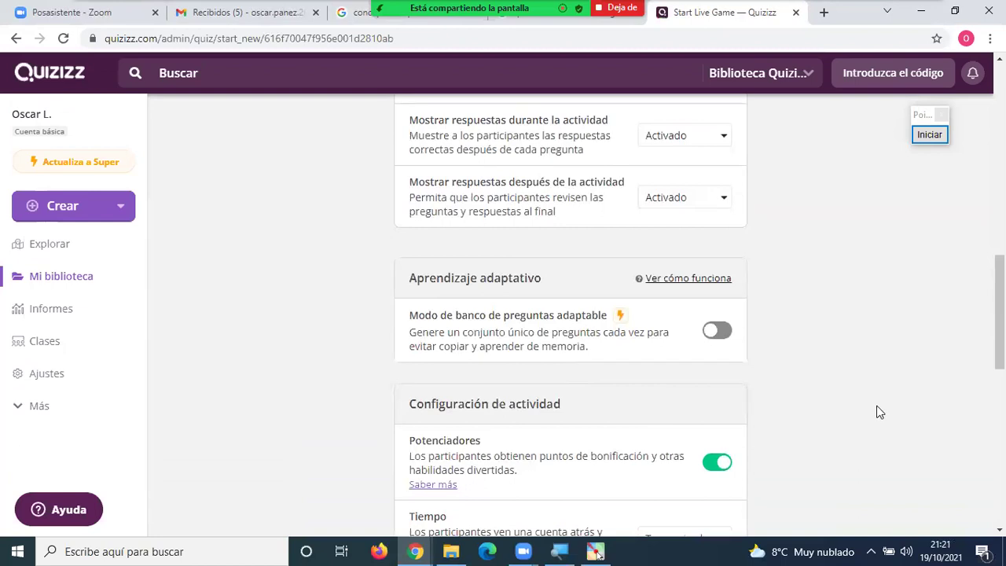
{"action": "scroll", "coordinate": [878, 412], "scroll_direction": "down", "scroll_amount": 2}
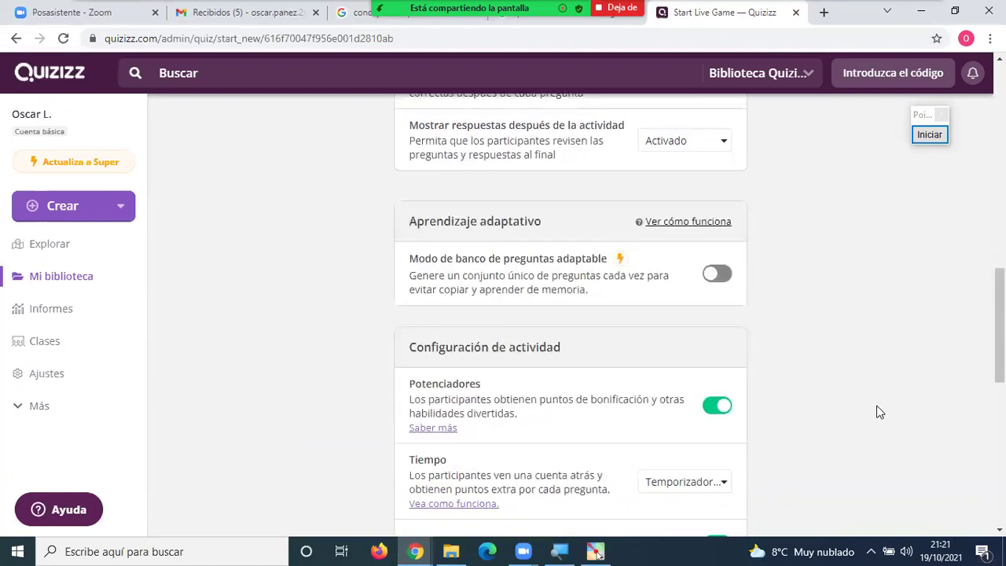
{"action": "scroll", "coordinate": [878, 411], "scroll_direction": "up", "scroll_amount": 1}
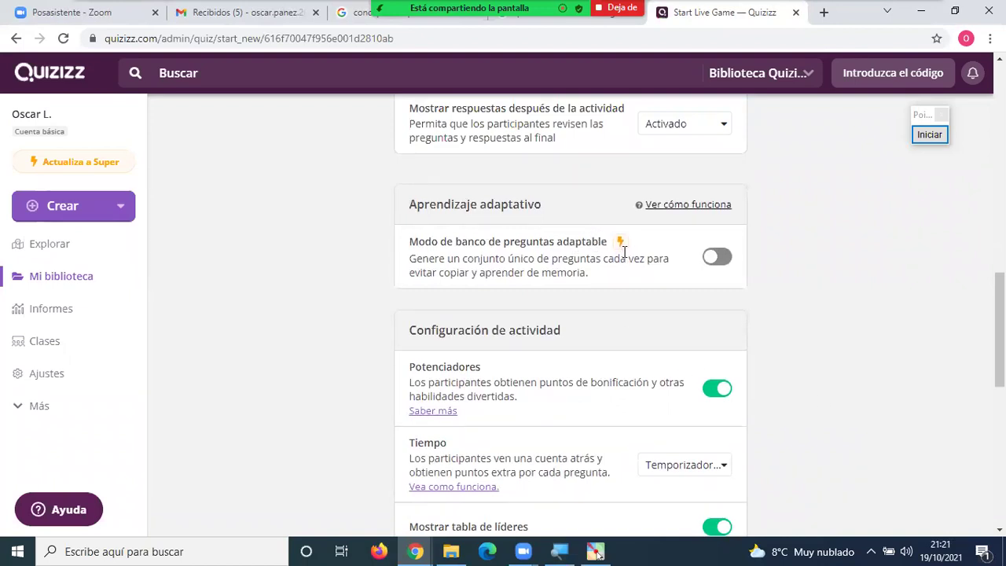
{"action": "scroll", "coordinate": [799, 396], "scroll_direction": "down", "scroll_amount": 4}
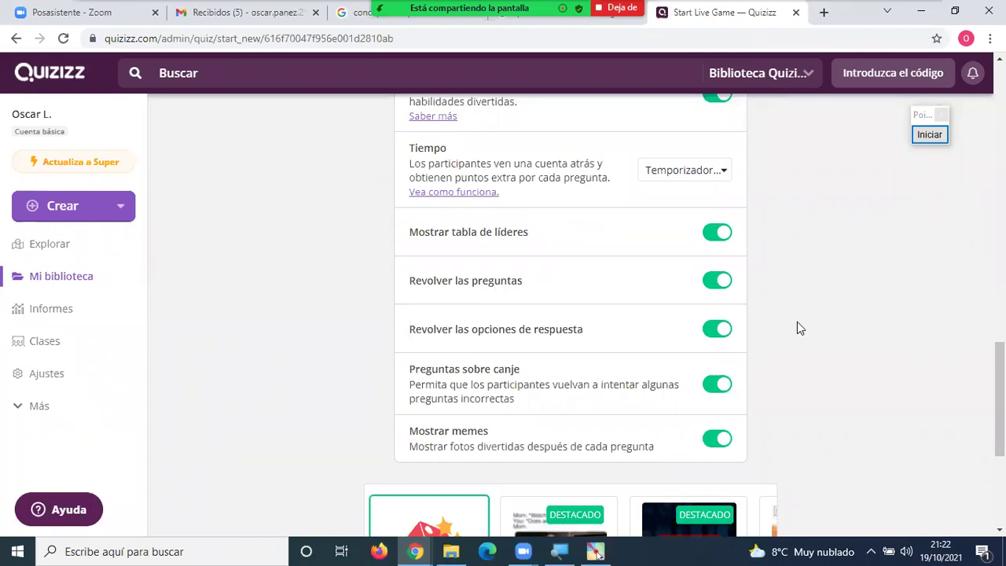
{"action": "scroll", "coordinate": [796, 321], "scroll_direction": "down", "scroll_amount": 2}
{"action": "scroll", "coordinate": [798, 322], "scroll_direction": "up", "scroll_amount": 2}
{"action": "scroll", "coordinate": [743, 422], "scroll_direction": "down", "scroll_amount": 2}
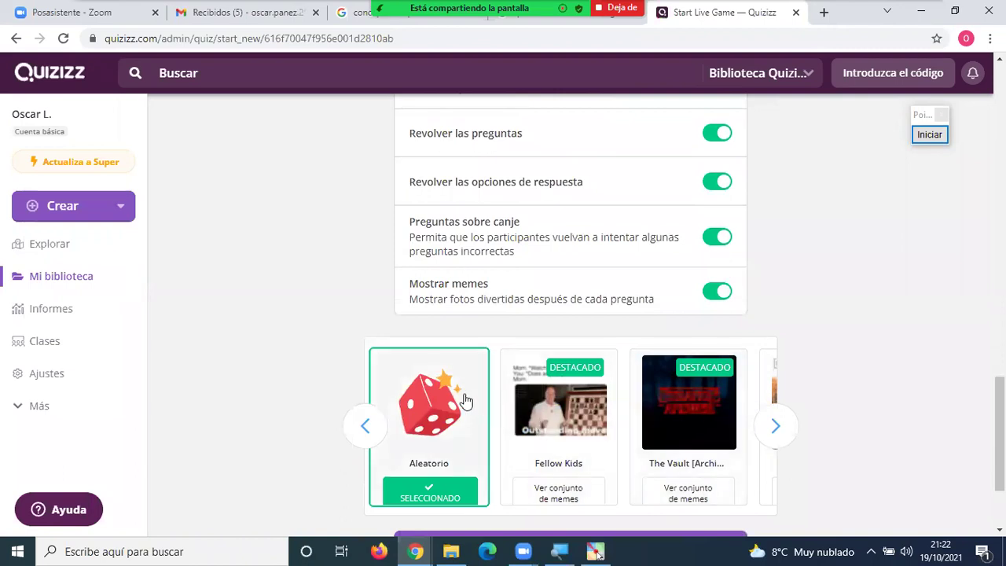
{"action": "scroll", "coordinate": [449, 418], "scroll_direction": "down", "scroll_amount": 2}
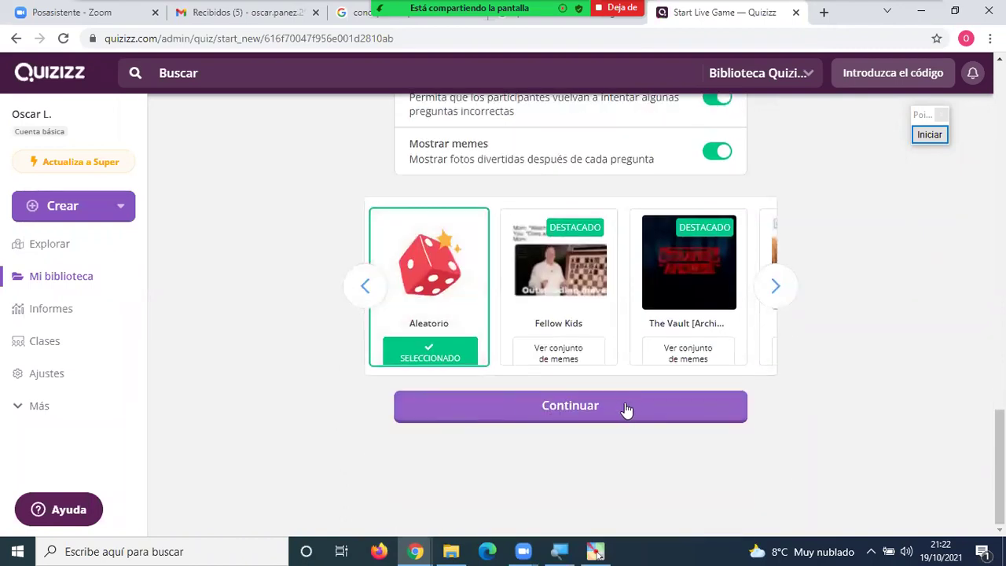
{"action": "scroll", "coordinate": [880, 428], "scroll_direction": "up", "scroll_amount": 15}
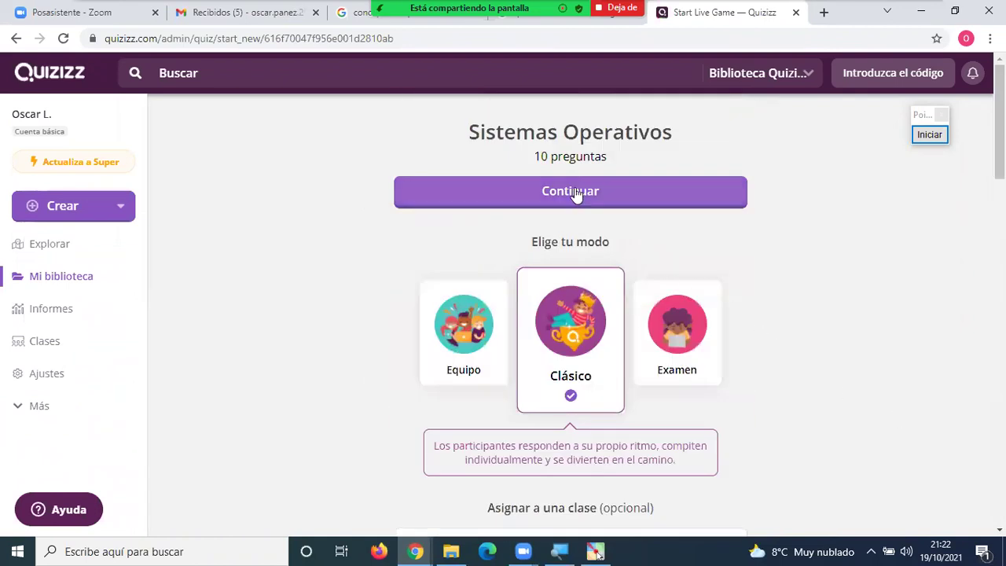
Continue to the live game lobby showing joinmyquiz.com and code 245100, and bring up Windows Run.
{"action": "left_click", "coordinate": [550, 191]}
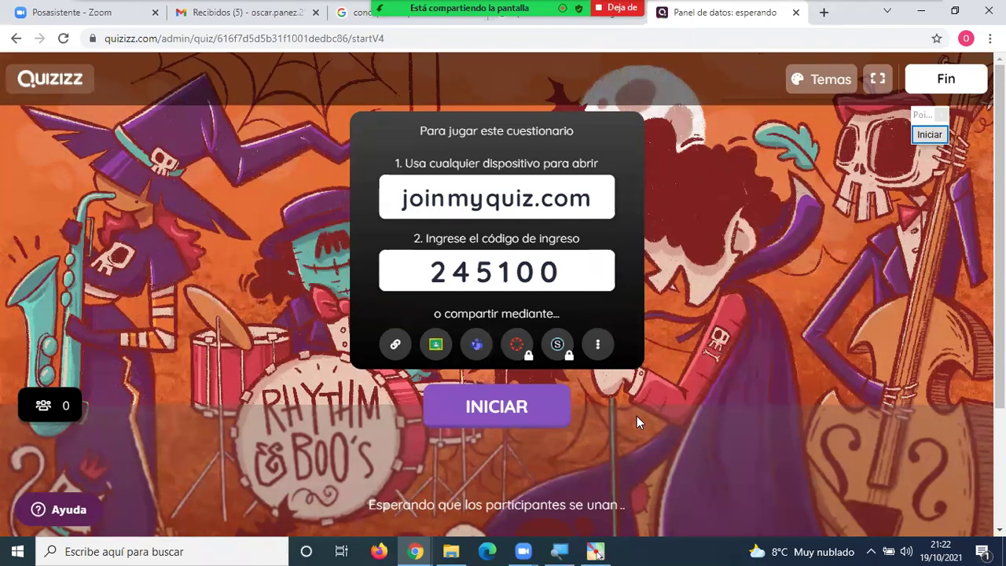
{"action": "key", "text": "super+r"}
Launch Notepad beside the lobby and type the heading 'METODO Nº 1' and '1. Ingrese a:'.
{"action": "type", "text": "NO"}
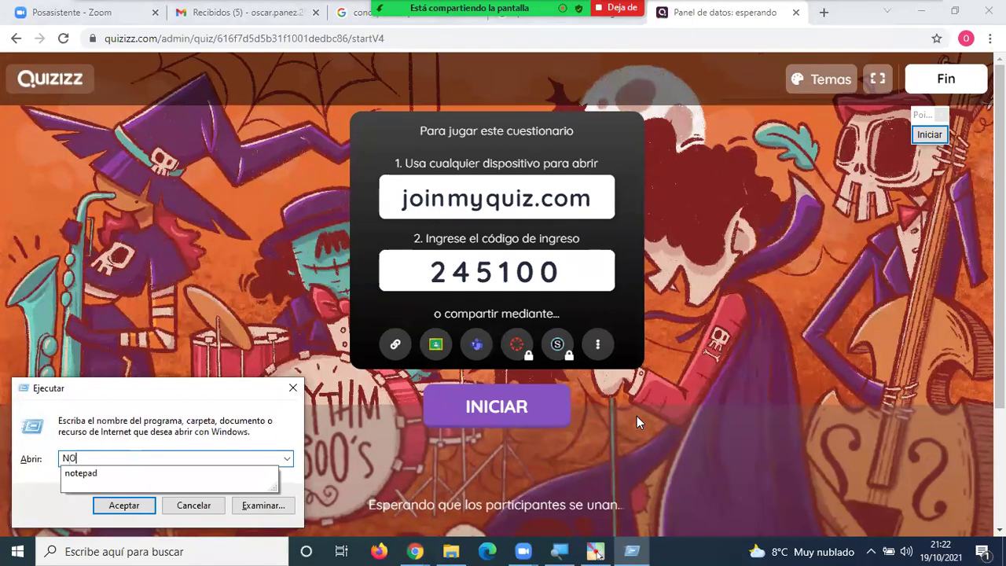
{"action": "type", "text": "TEPAD"}
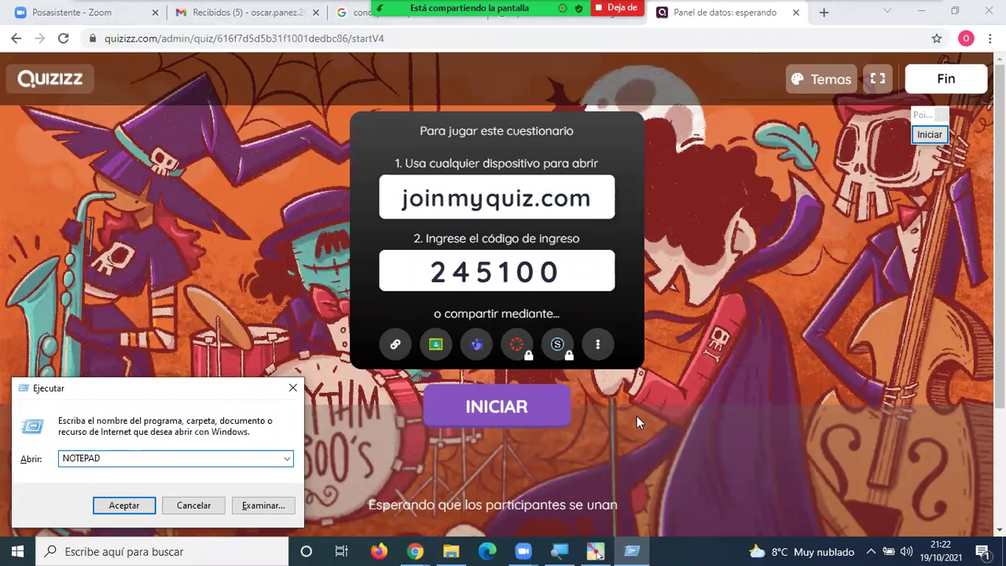
{"action": "key", "text": "Return"}
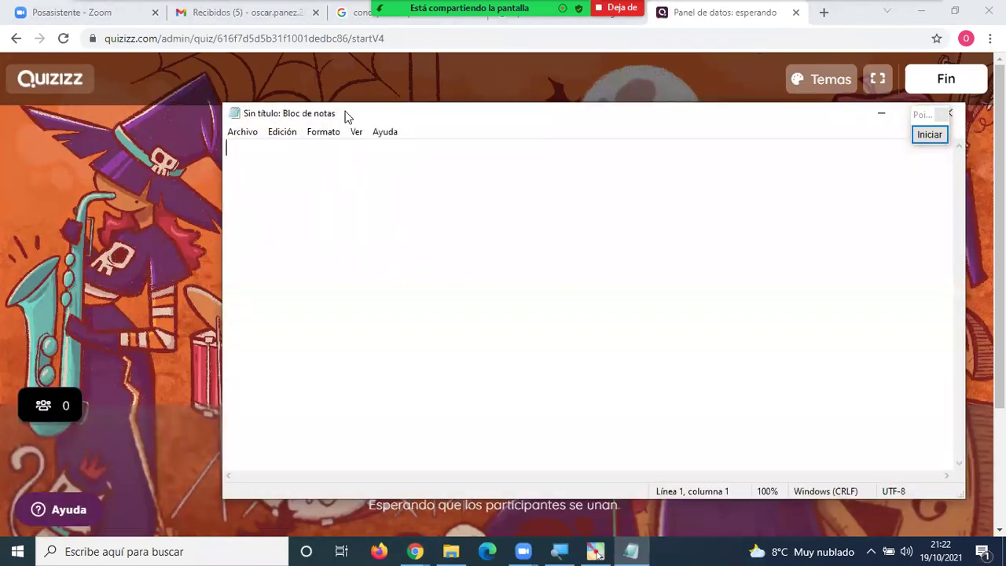
{"action": "left_click_drag", "start_coordinate": [346, 116], "coordinate": [764, 141]}
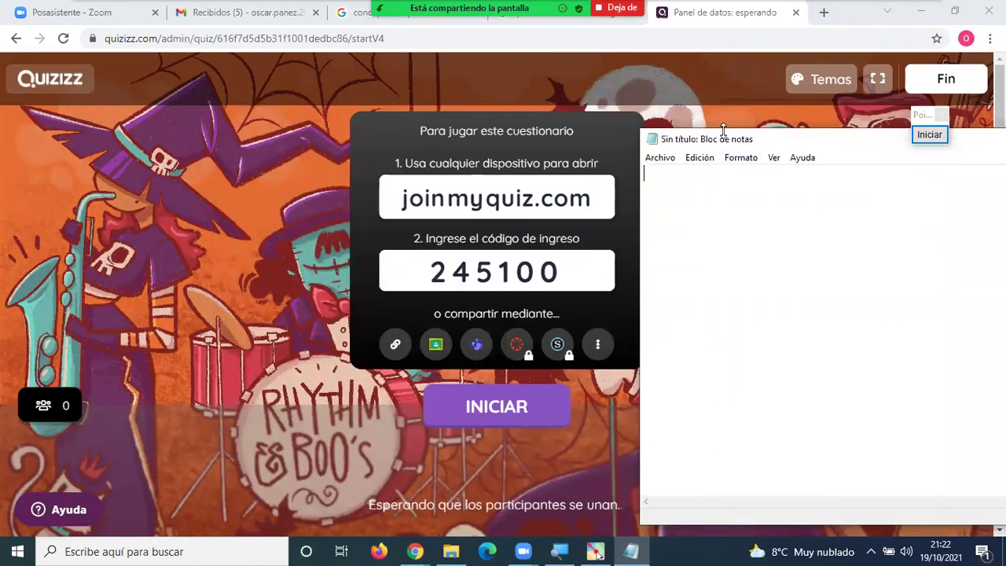
{"action": "left_click_drag", "start_coordinate": [723, 128], "coordinate": [722, 82]}
{"action": "type", "text": "M"}
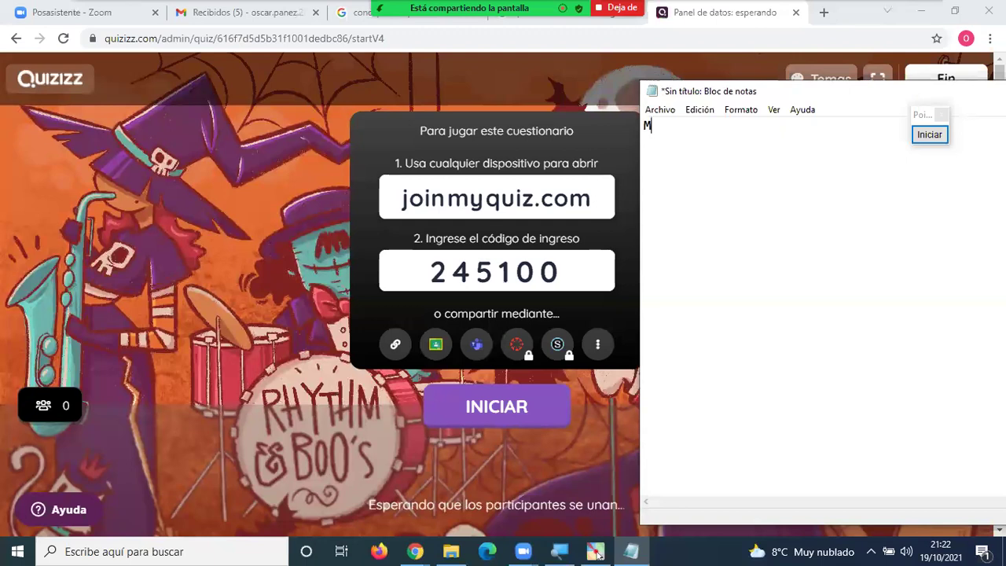
{"action": "type", "text": "ETODO Nº 1"}
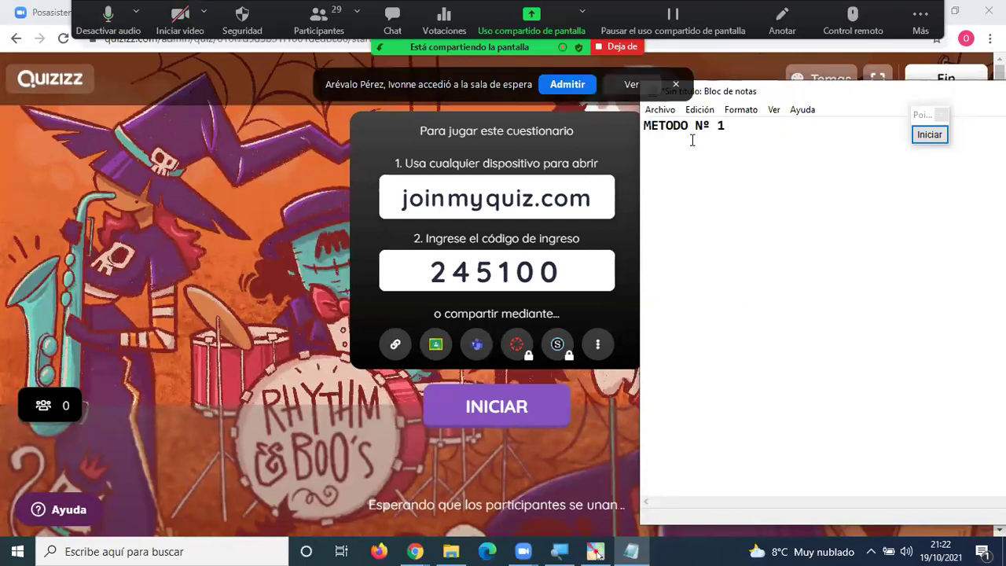
{"action": "key", "text": "Return"}
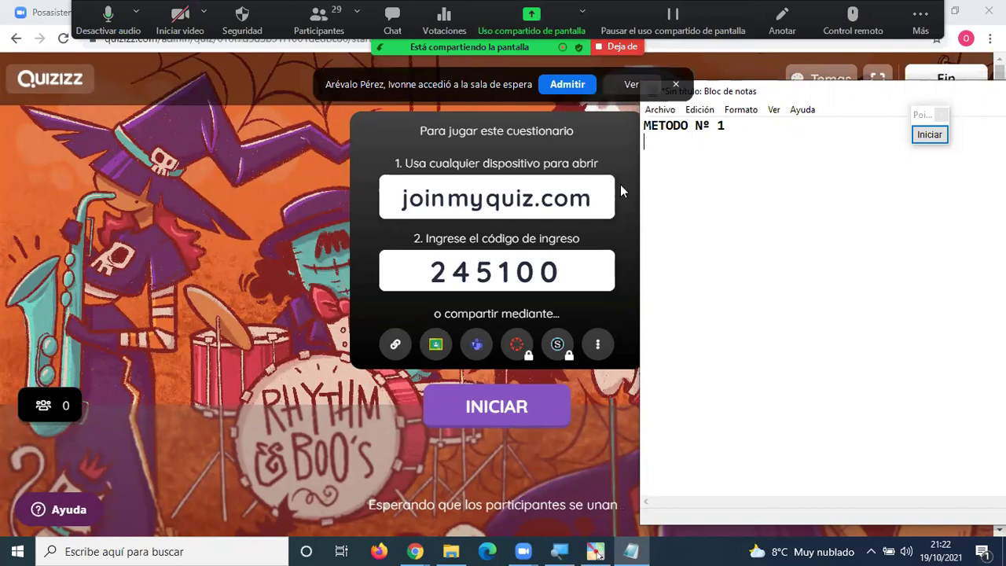
{"action": "type", "text": "1. I"}
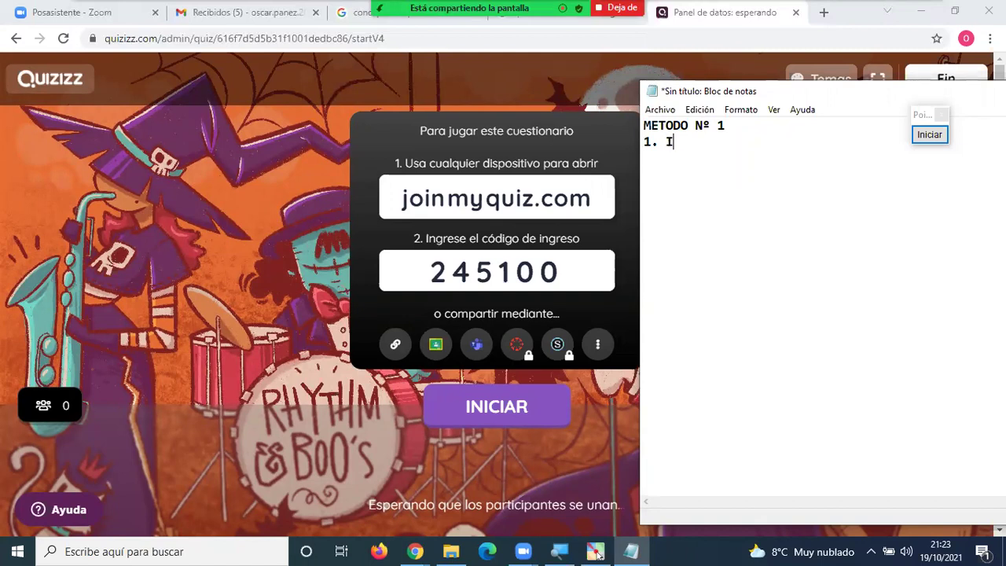
{"action": "type", "text": "ngrese a"}
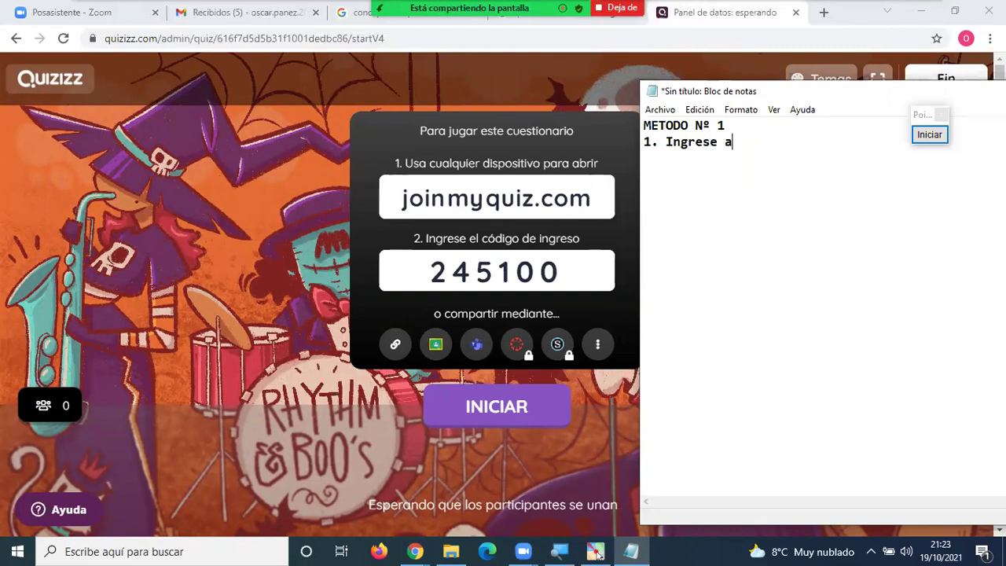
{"action": "type", "text": ":"}
Copy joinmyquiz.com from the lobby, paste it after step 1, and add '2. Ingrese el código:'.
{"action": "left_click_drag", "start_coordinate": [402, 200], "coordinate": [592, 197]}
{"action": "key", "text": "ctrl+c"}
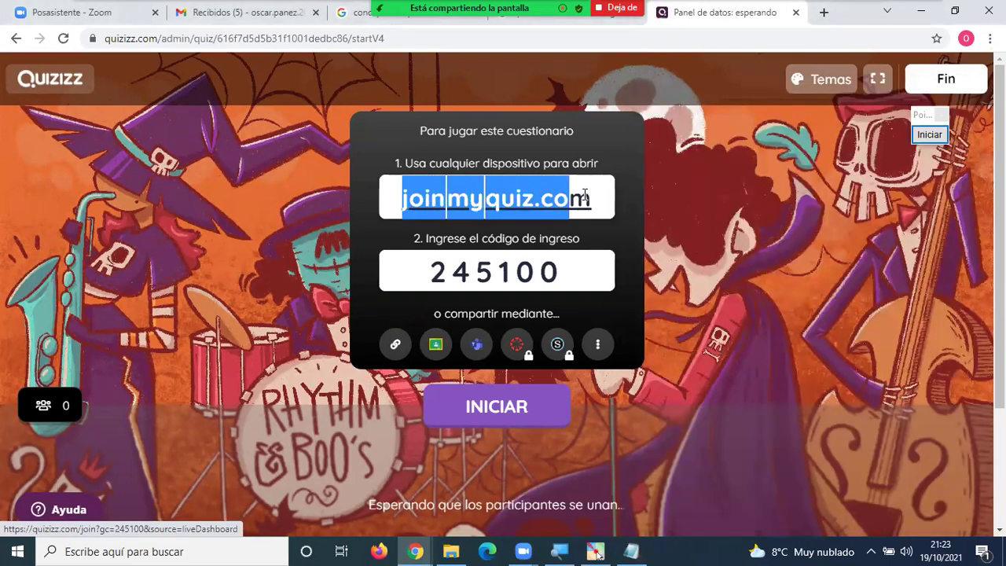
{"action": "key", "text": "alt+Tab"}
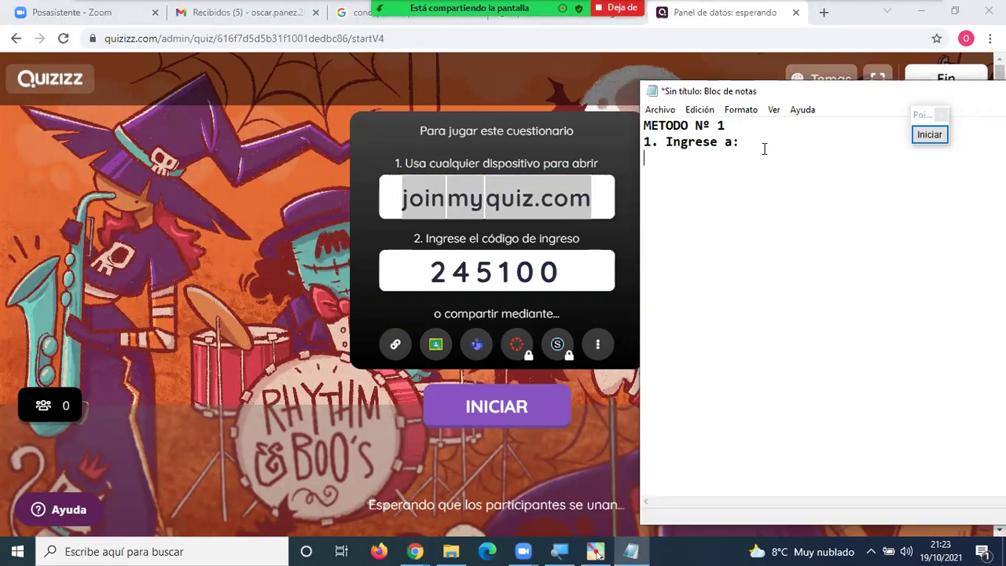
{"action": "key", "text": "ctrl+v"}
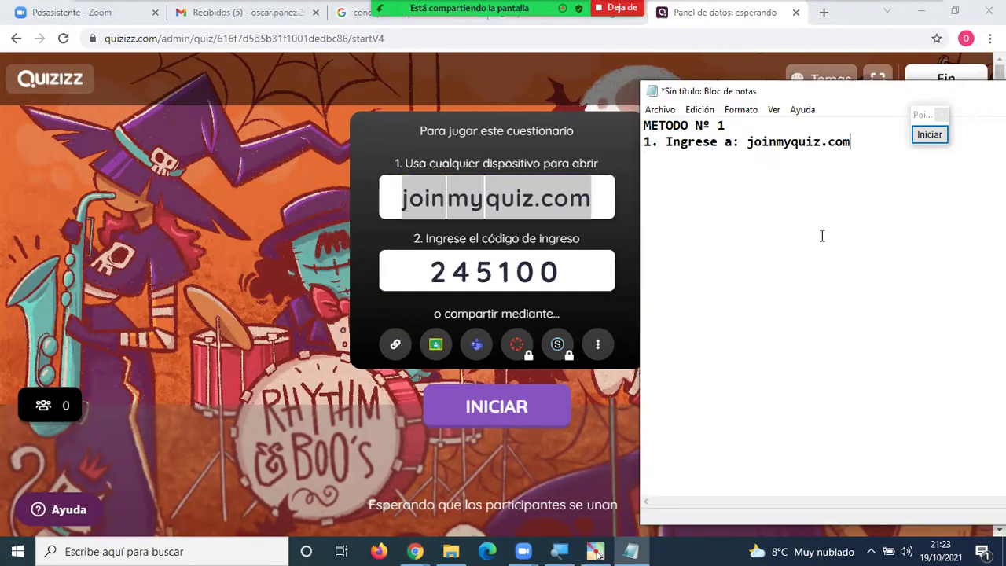
{"action": "key", "text": "Return"}
{"action": "type", "text": "2. Ingrese el "}
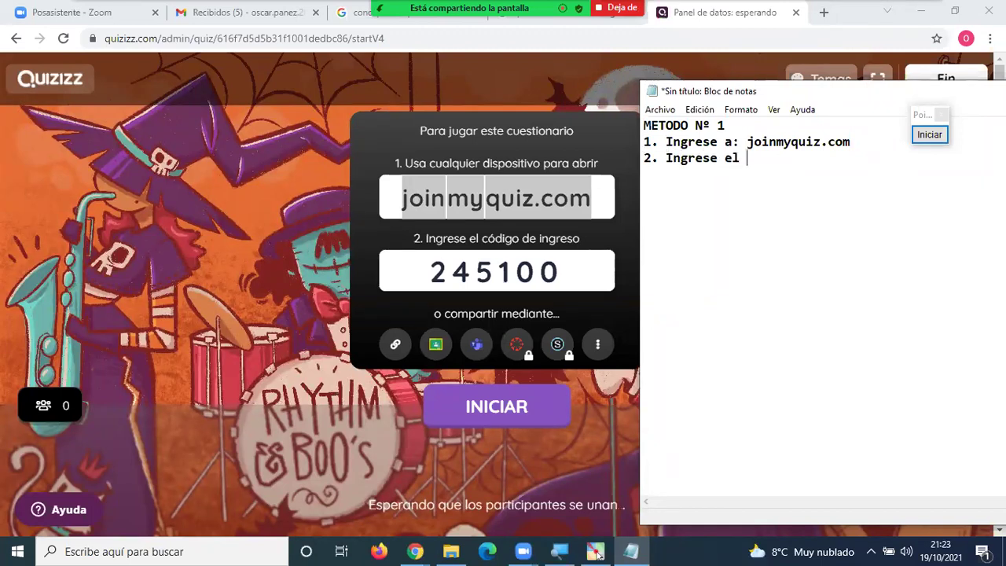
{"action": "type", "text": "código:"}
Add the code 245100 after step 2, then move Notepad down to reveal the Quizizz lobby.
{"action": "left_click", "coordinate": [433, 273]}
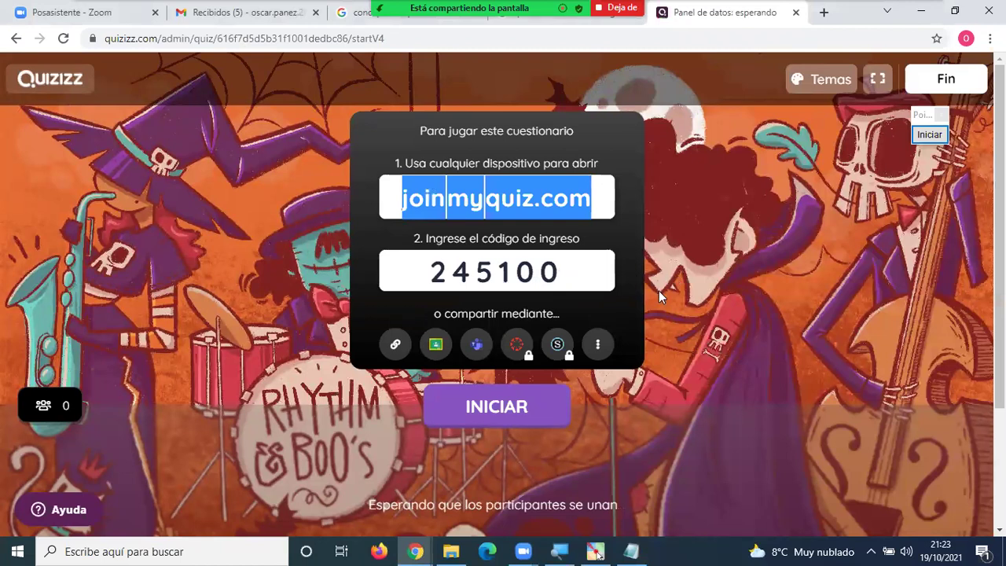
{"action": "key", "text": "alt+Tab"}
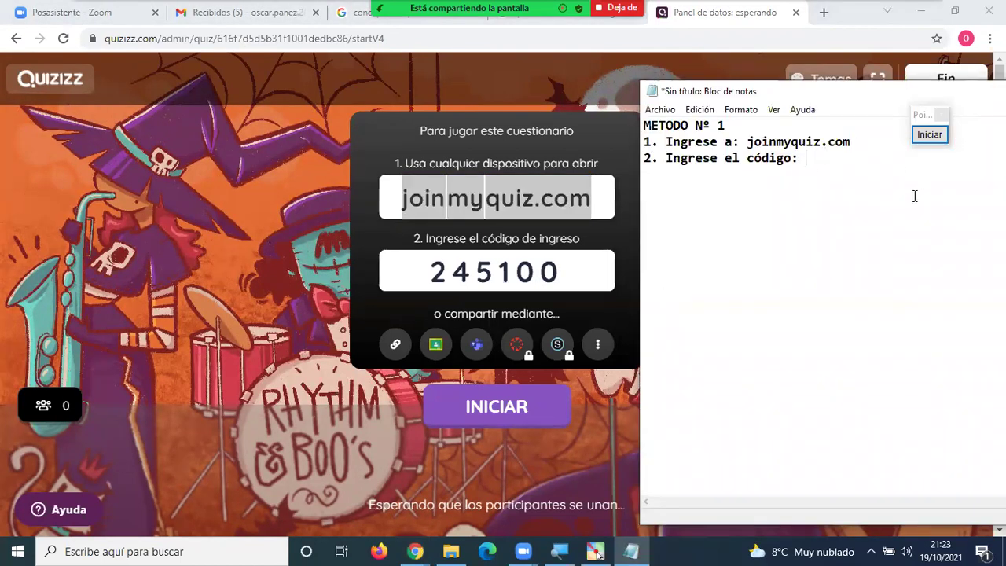
{"action": "type", "text": "245100"}
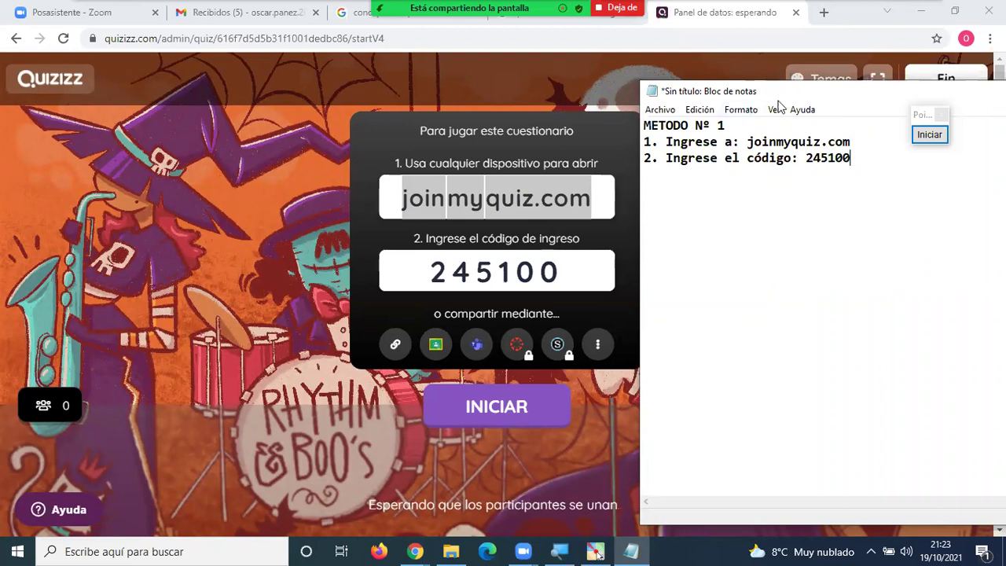
{"action": "left_click_drag", "start_coordinate": [777, 100], "coordinate": [792, 263]}
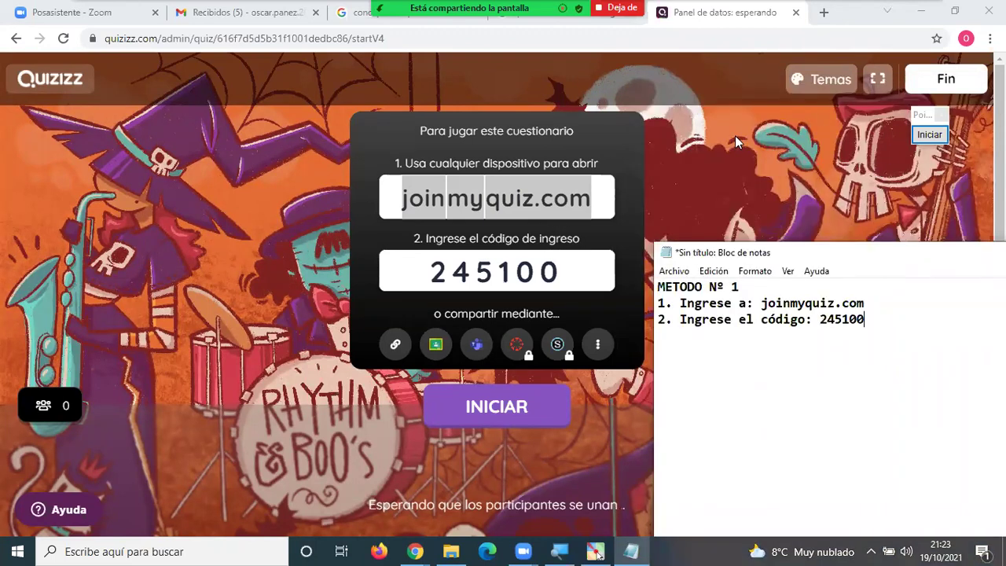
{"action": "left_click", "coordinate": [200, 202]}
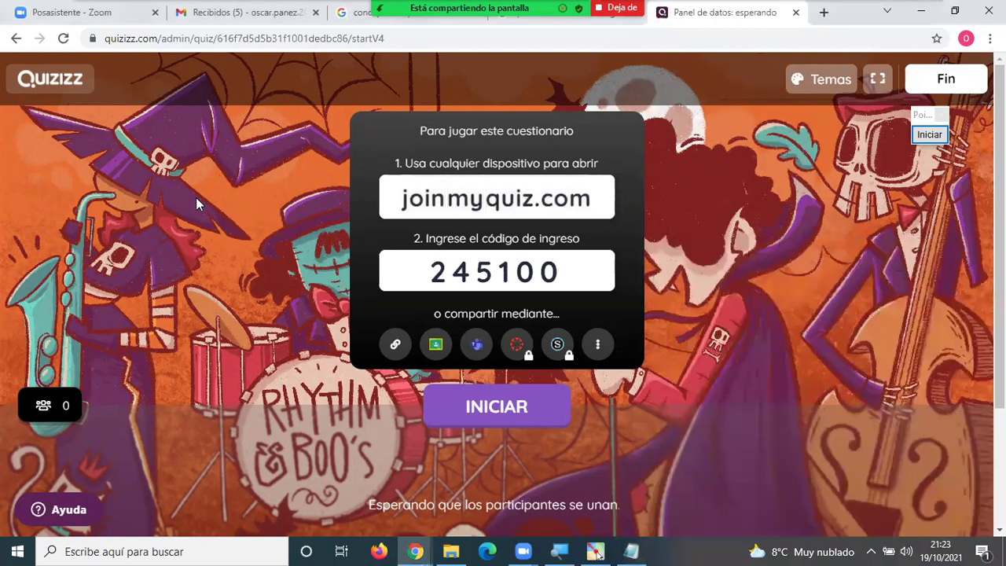
Open a private browser window and load the pasted joinmyquiz.com address.
{"action": "key", "text": "ctrl+shift+n"}
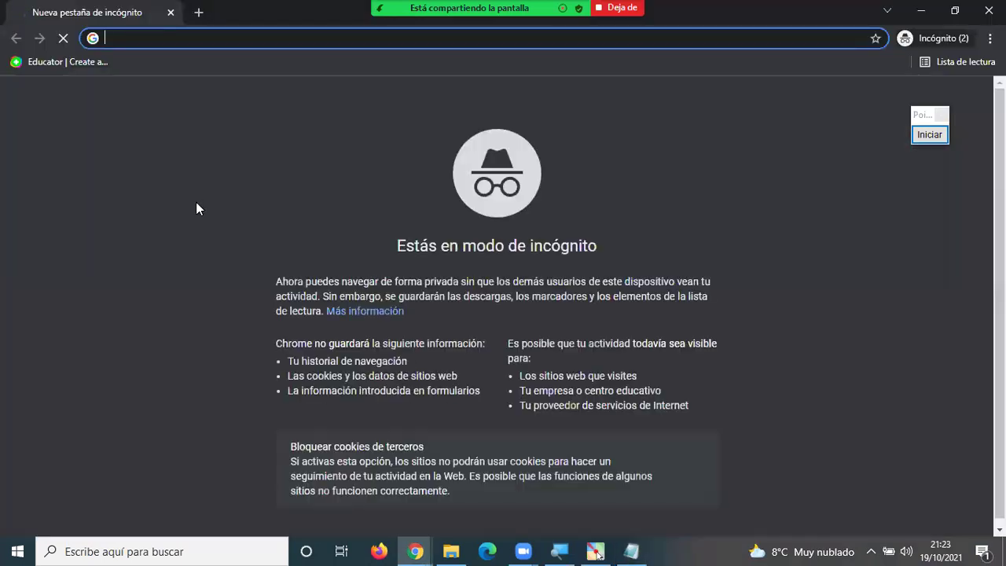
{"action": "key", "text": "alt+Tab"}
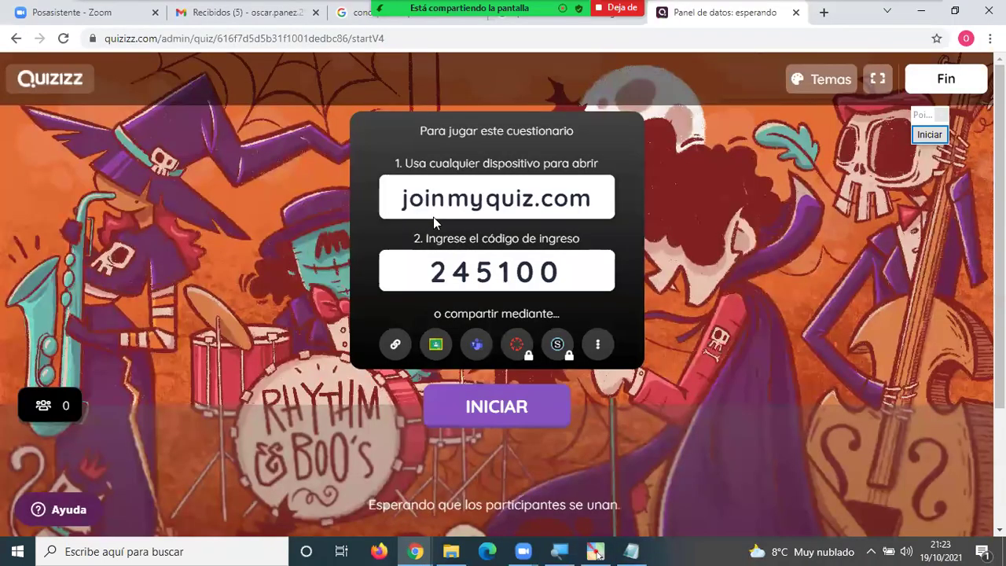
{"action": "key", "text": "alt+Tab"}
{"action": "key", "text": "alt+Tab"}
{"action": "key", "text": "alt+Tab"}
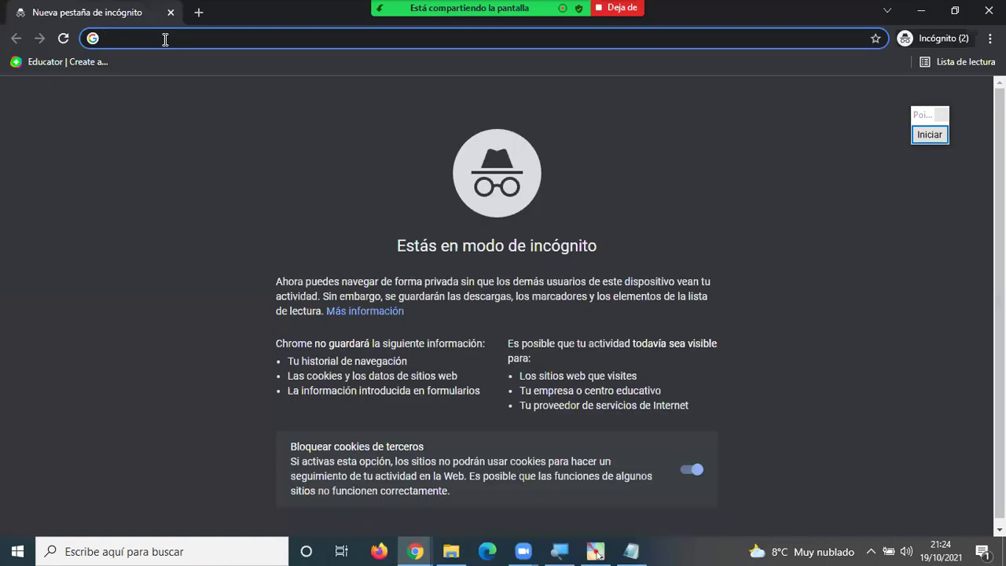
{"action": "key", "text": "ctrl+v"}
{"action": "key", "text": "Return"}
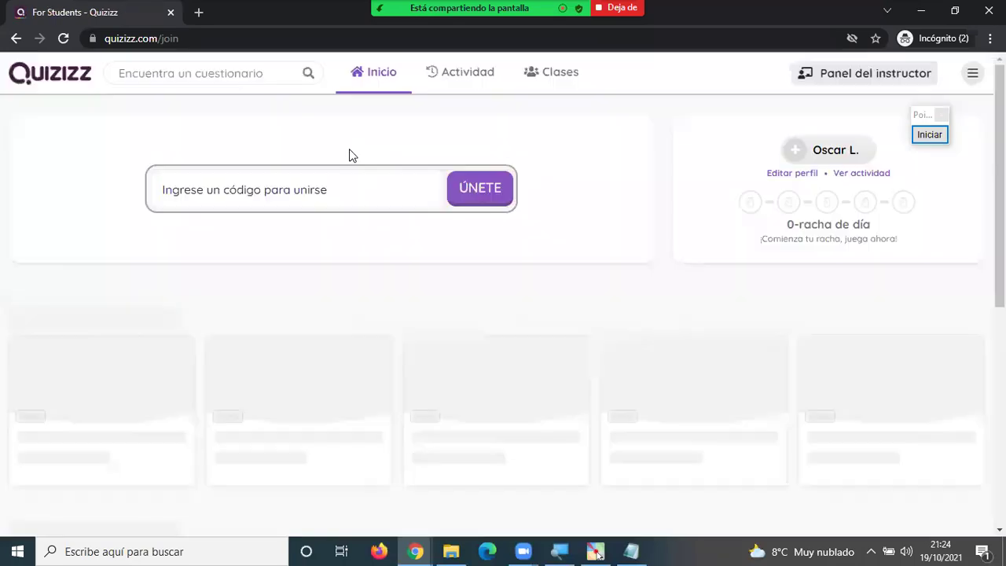
Enter join code 245100 on the student page and join the game.
{"action": "left_click", "coordinate": [274, 191]}
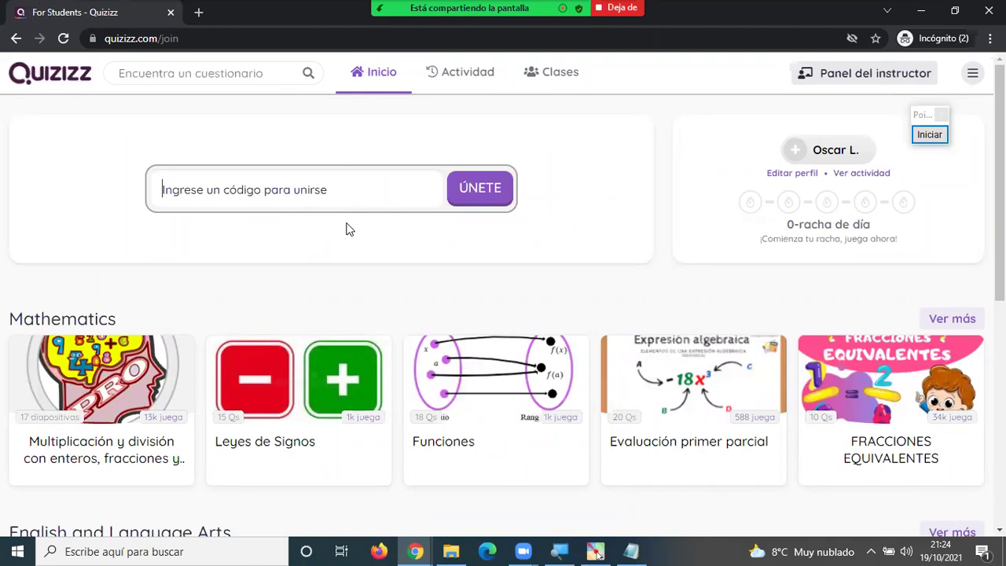
{"action": "key", "text": "alt+Tab"}
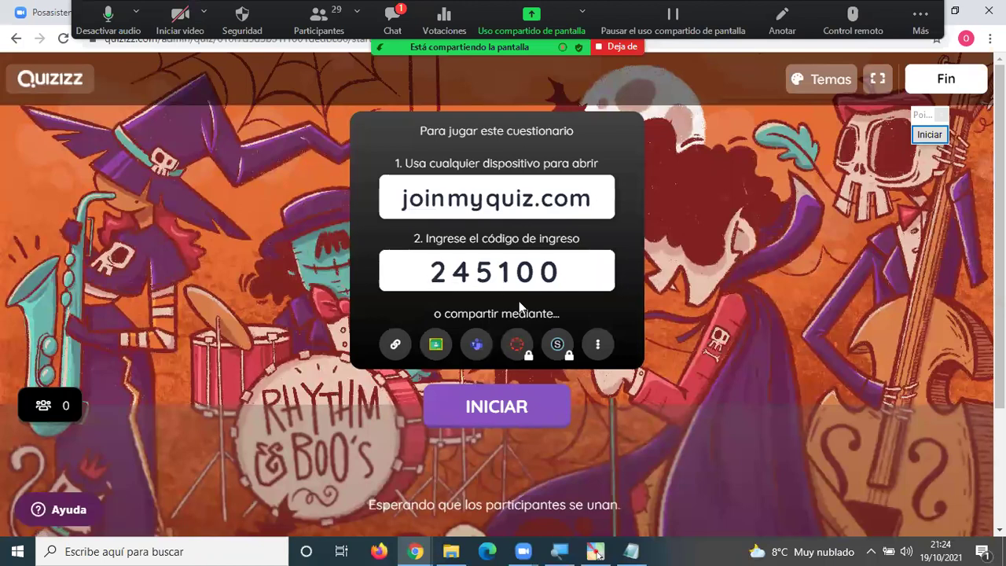
{"action": "key", "text": "alt+Tab"}
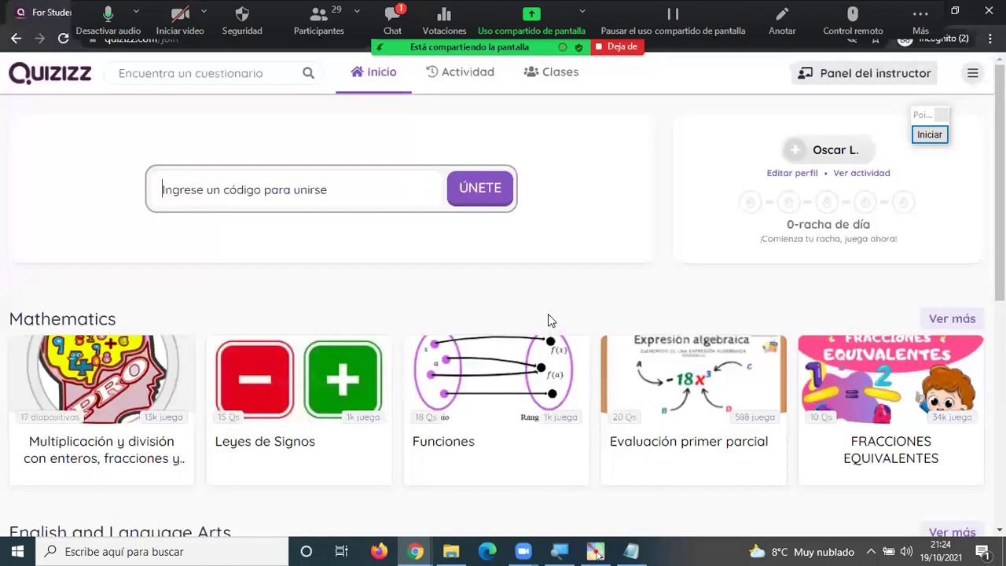
{"action": "type", "text": "245100"}
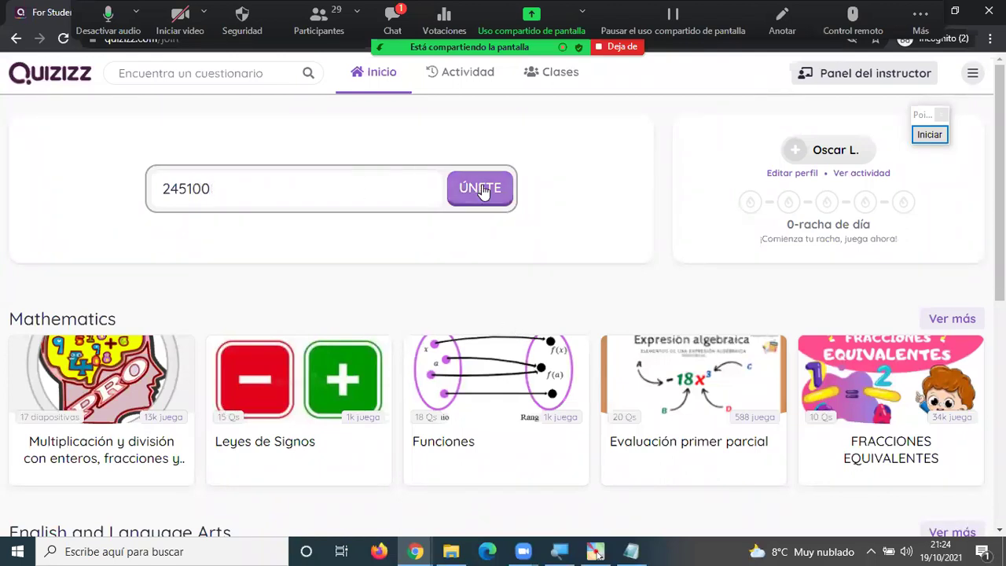
{"action": "left_click", "coordinate": [483, 192]}
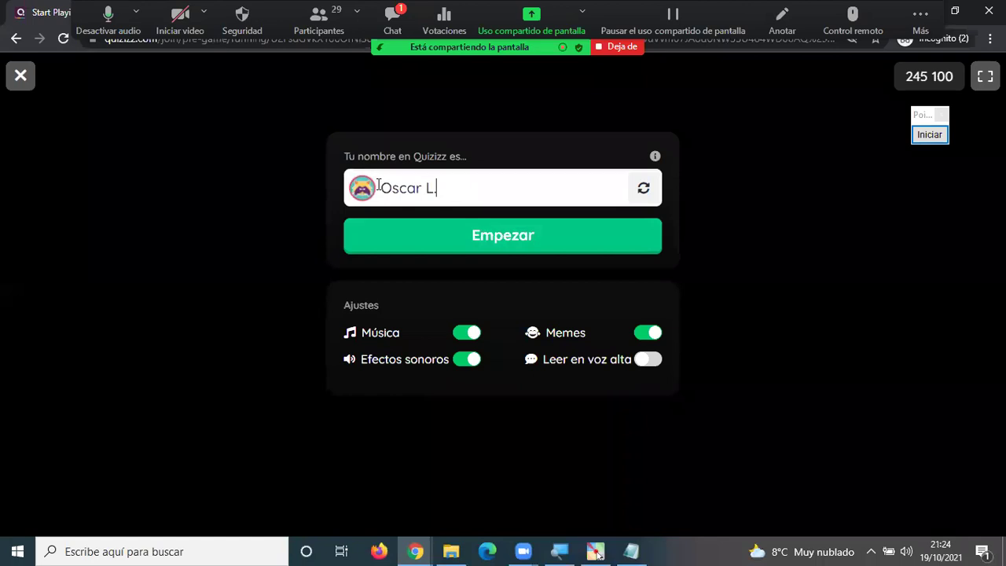
Enter game 245100 with the suggested player name, then switch back to the teacher lobby window.
{"action": "left_click", "coordinate": [485, 244]}
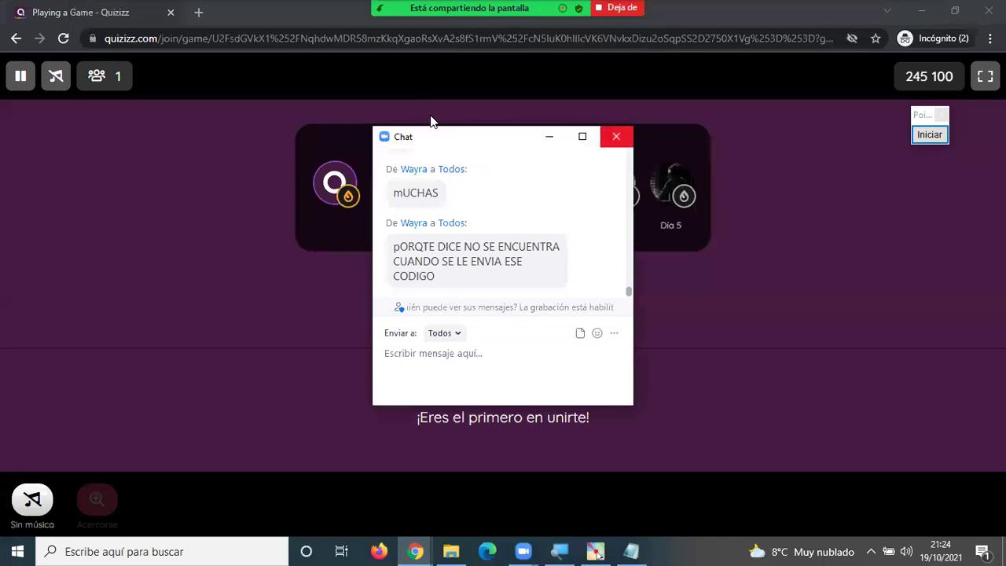
{"action": "left_click", "coordinate": [432, 119]}
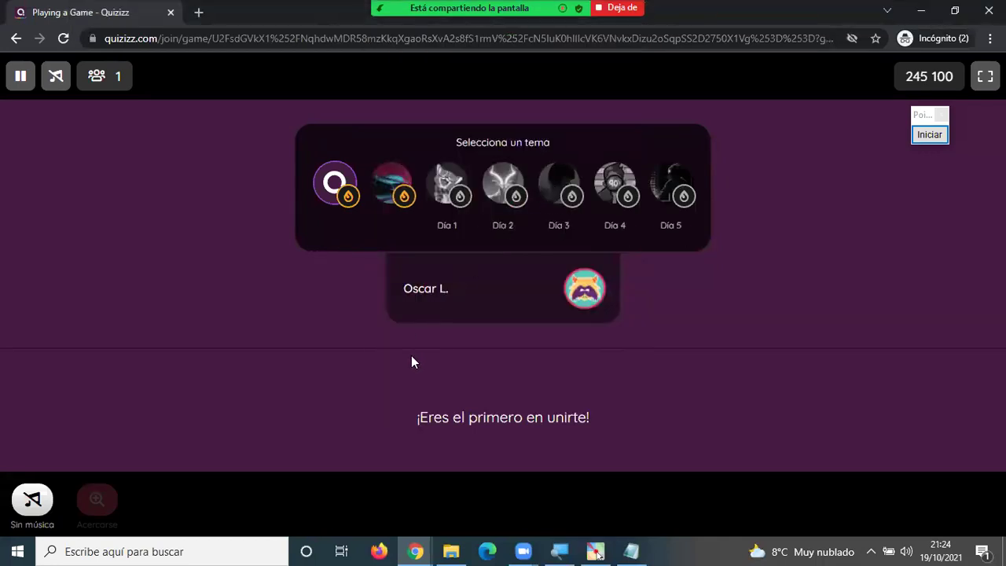
{"action": "mouse_move", "coordinate": [418, 549]}
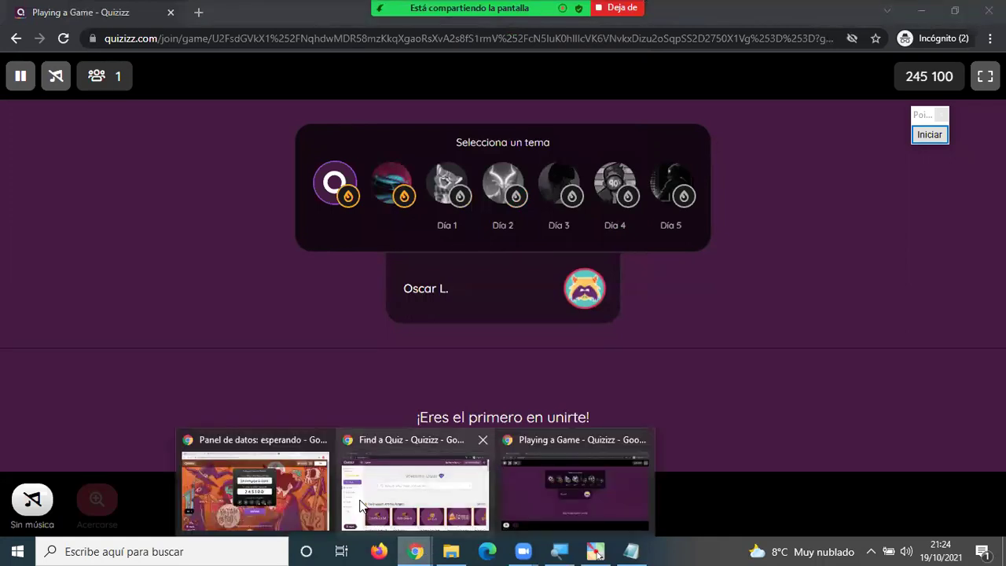
{"action": "left_click", "coordinate": [290, 496]}
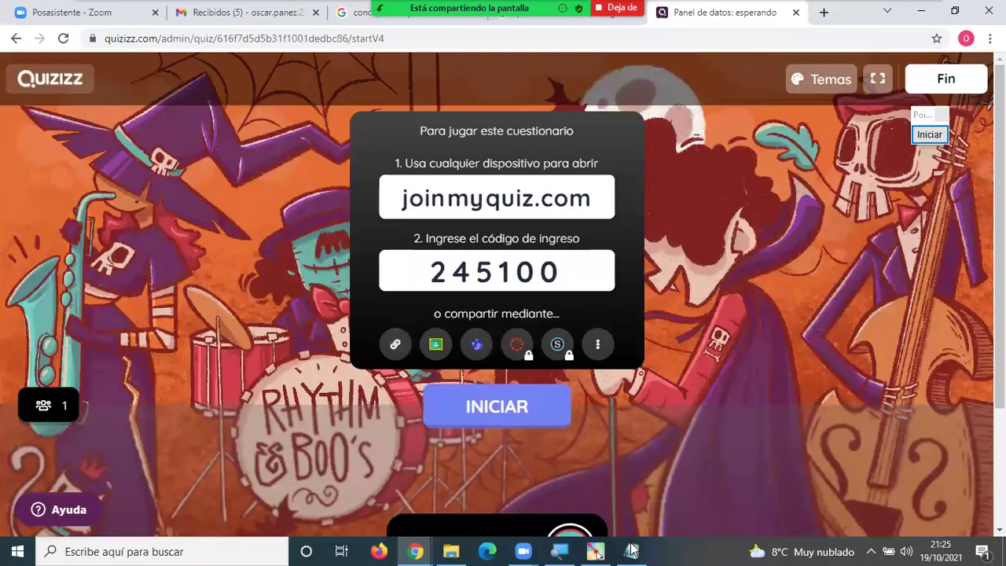
Below the code line, add heading 'MÉTODO Nº 2 (DIRECTO)', fixing the typo, and start '1. Ingresar al enlace'.
{"action": "left_click", "coordinate": [630, 551]}
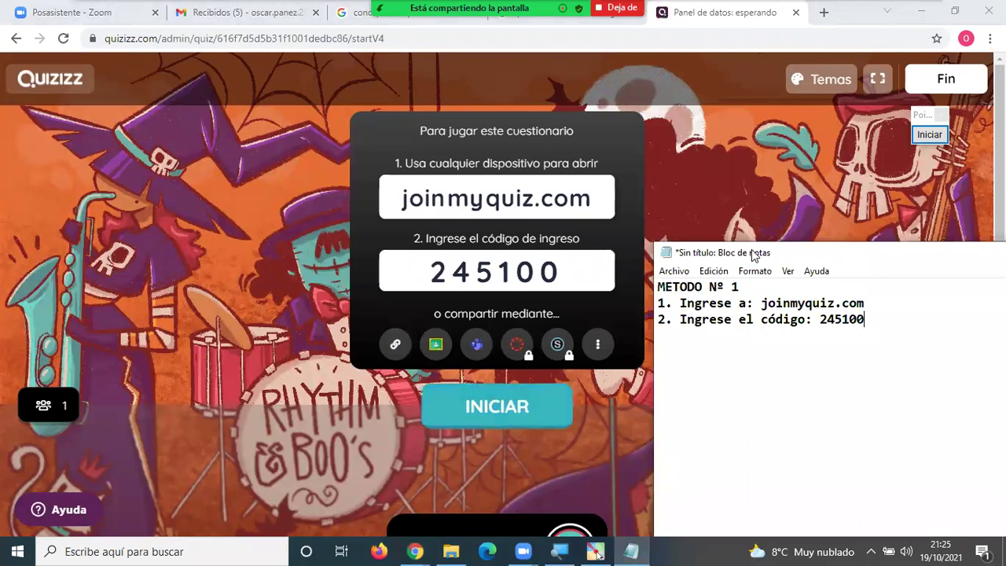
{"action": "left_click_drag", "start_coordinate": [749, 254], "coordinate": [766, 132]}
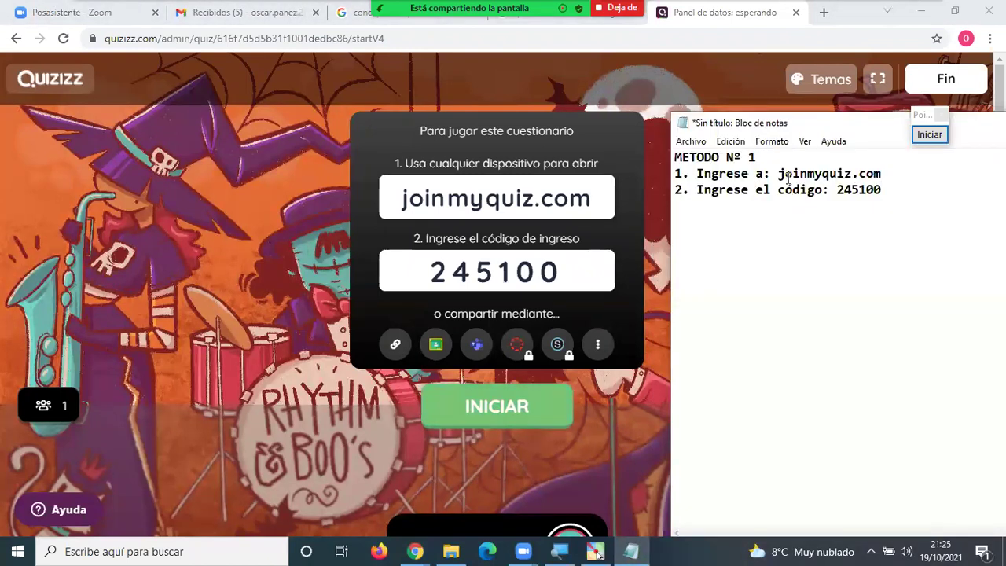
{"action": "left_click_drag", "start_coordinate": [777, 174], "coordinate": [876, 197]}
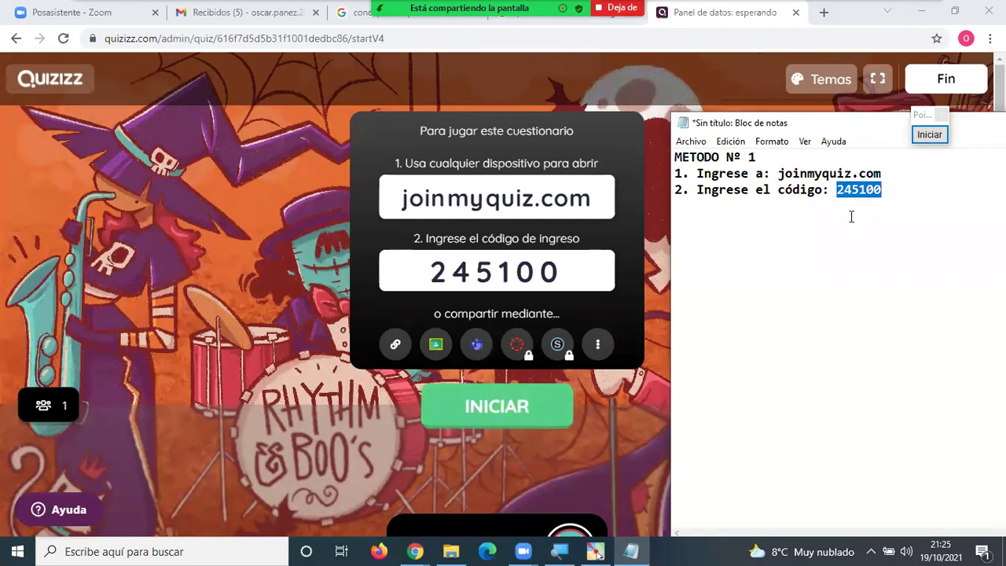
{"action": "left_click", "coordinate": [827, 234]}
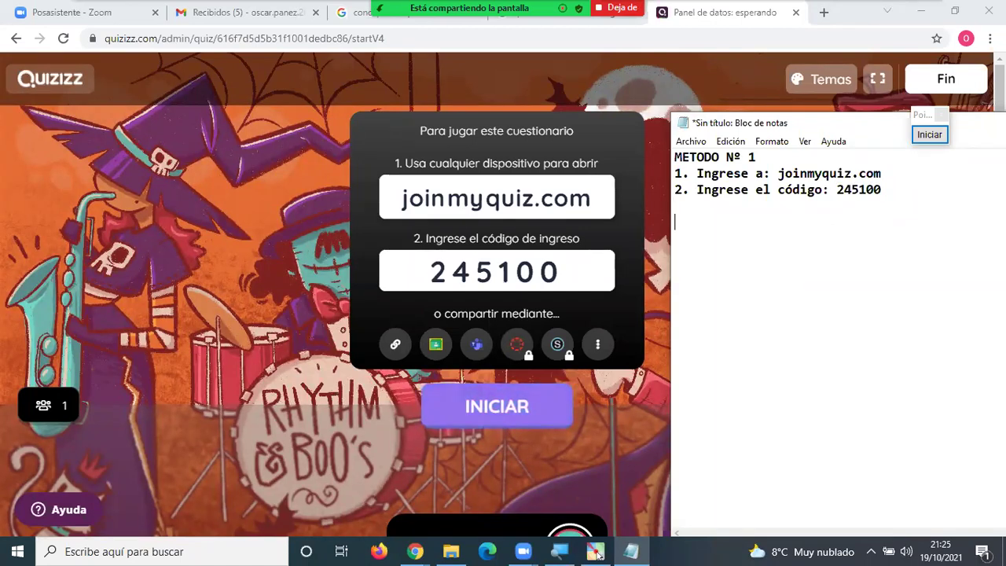
{"action": "type", "text": "MÉTO"}
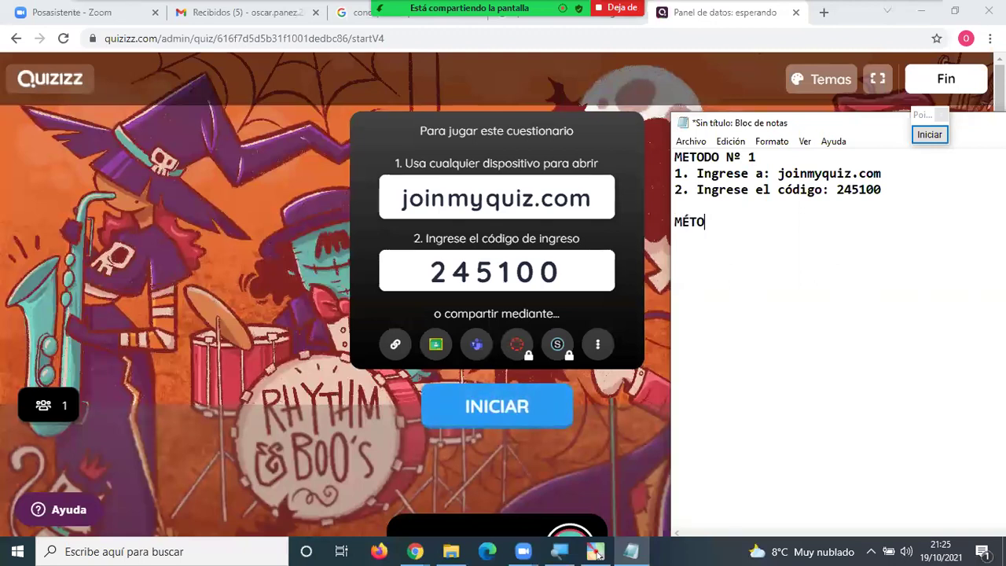
{"action": "type", "text": "DO Nº "}
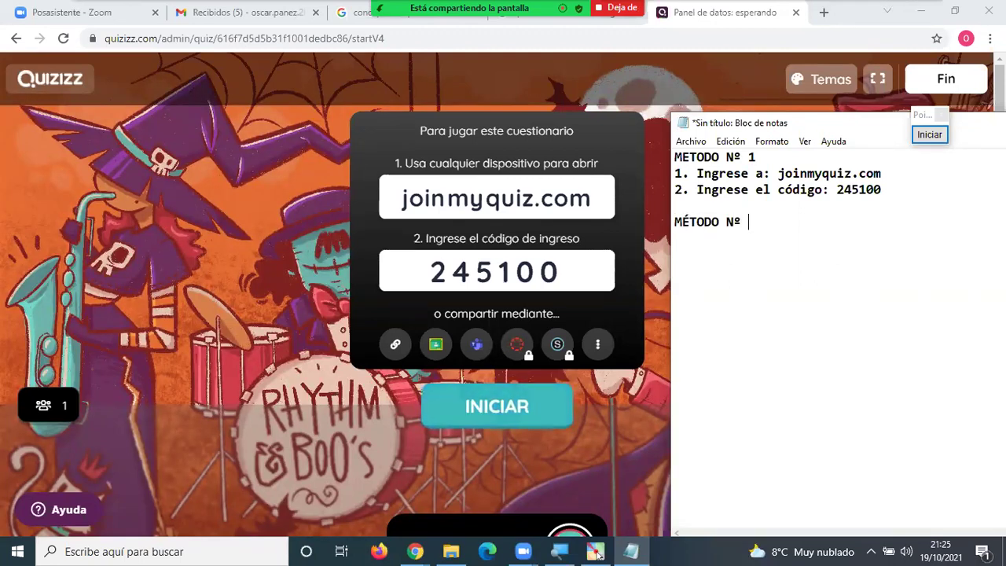
{"action": "type", "text": "2 (D"}
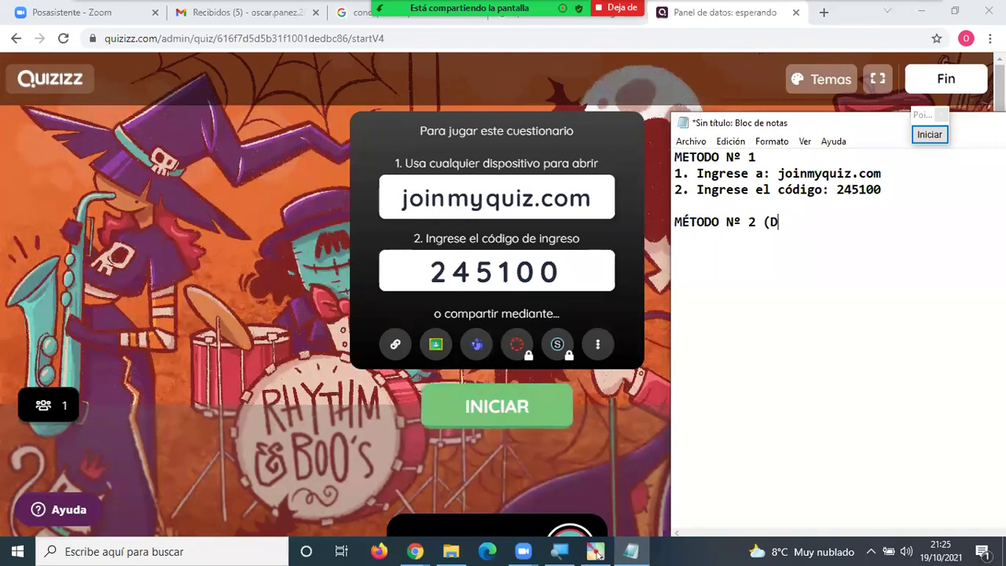
{"action": "type", "text": "IRCTO)"}
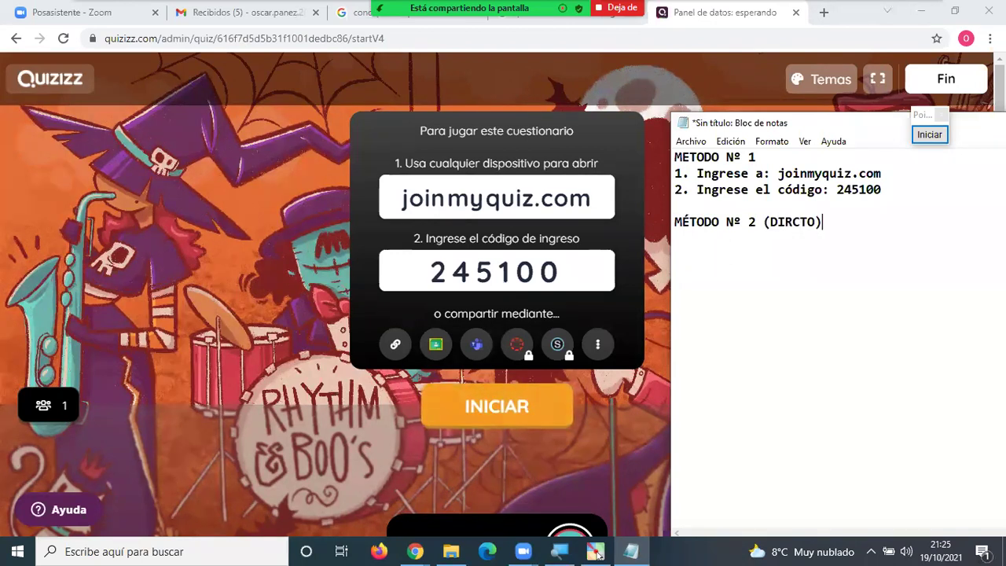
{"action": "key", "text": "Left"}
{"action": "key", "text": "Left"}
{"action": "key", "text": "Left"}
{"action": "key", "text": "Left"}
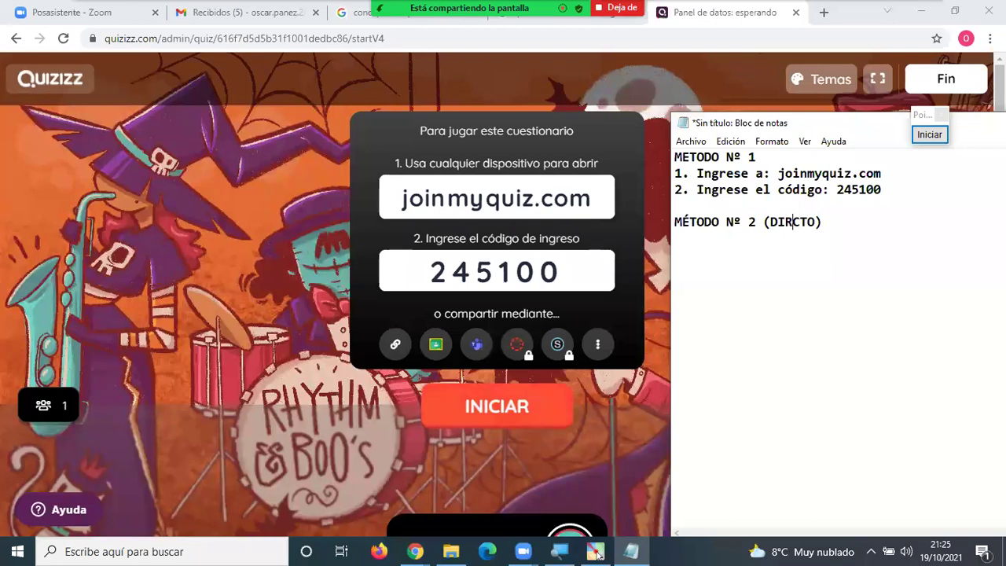
{"action": "type", "text": "ECTO) "}
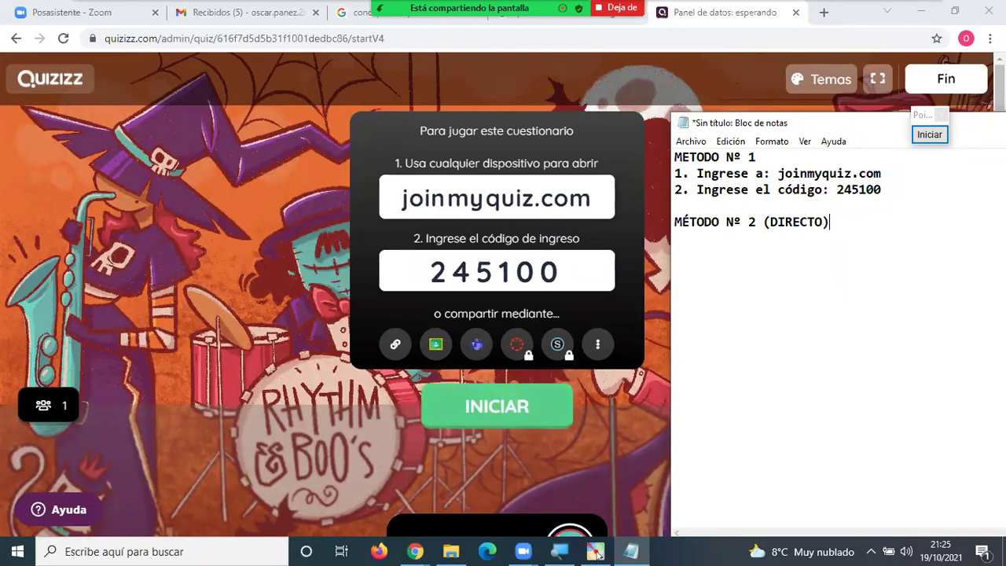
{"action": "type", "text": "1. "}
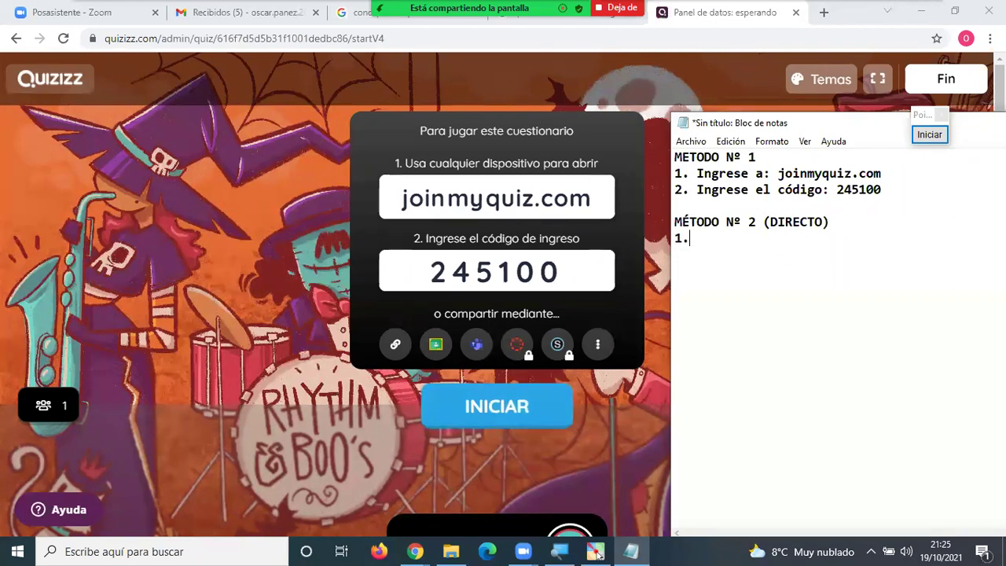
{"action": "type", "text": "Ingresar al enla"}
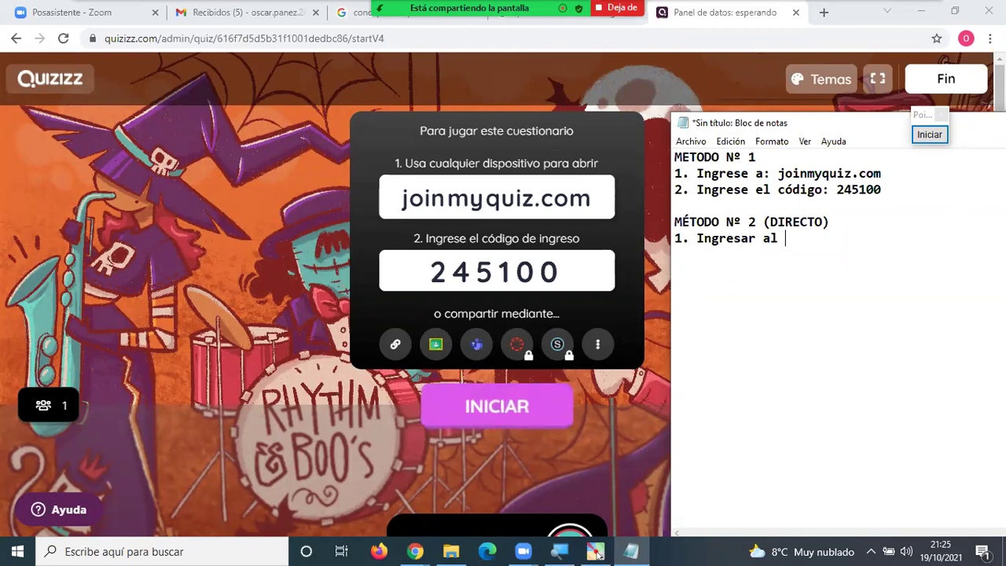
{"action": "type", "text": "ce:"}
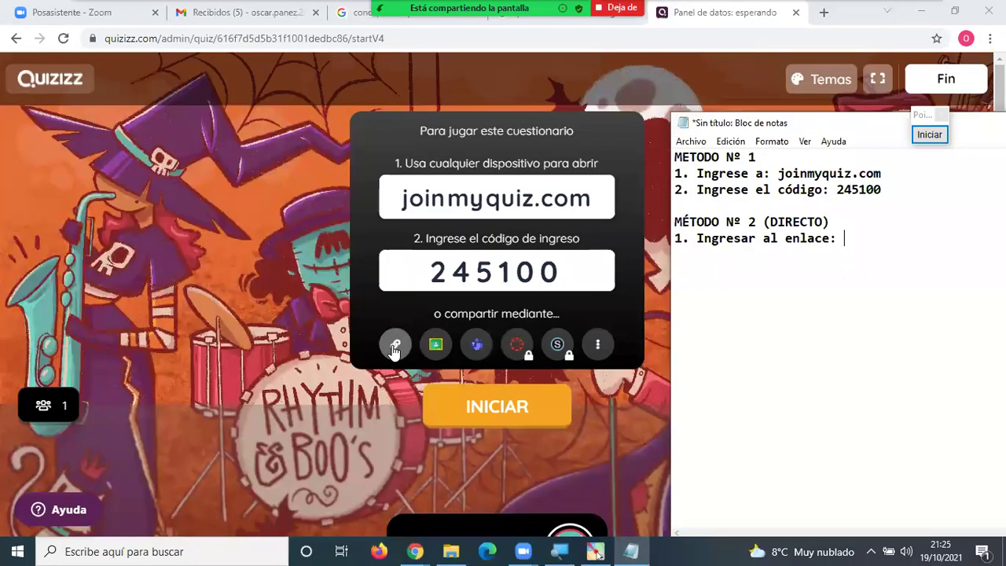
Copy the game's join link with the share-link icon, then switch back to the Notepad instructions.
{"action": "left_click", "coordinate": [395, 346]}
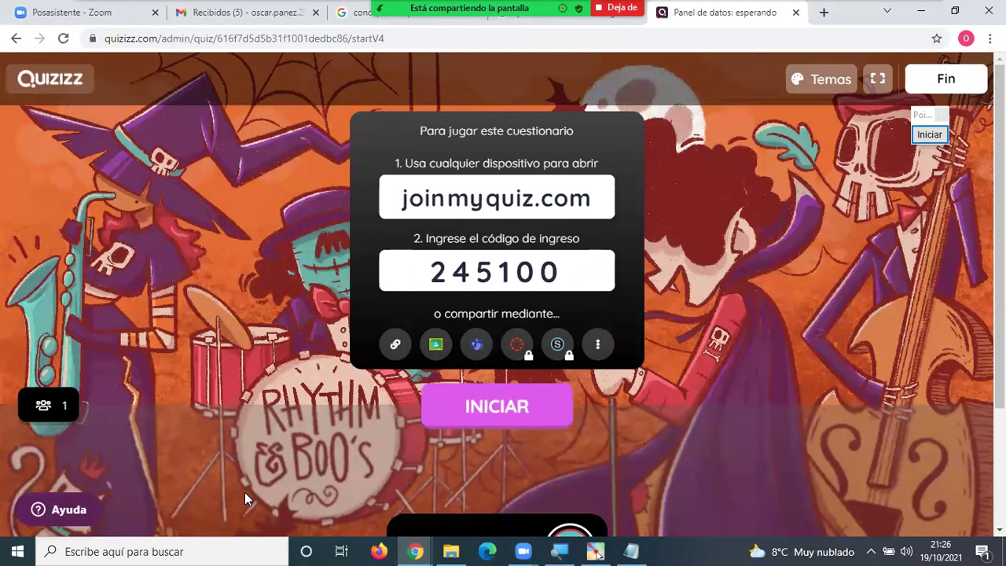
{"action": "left_click", "coordinate": [395, 343]}
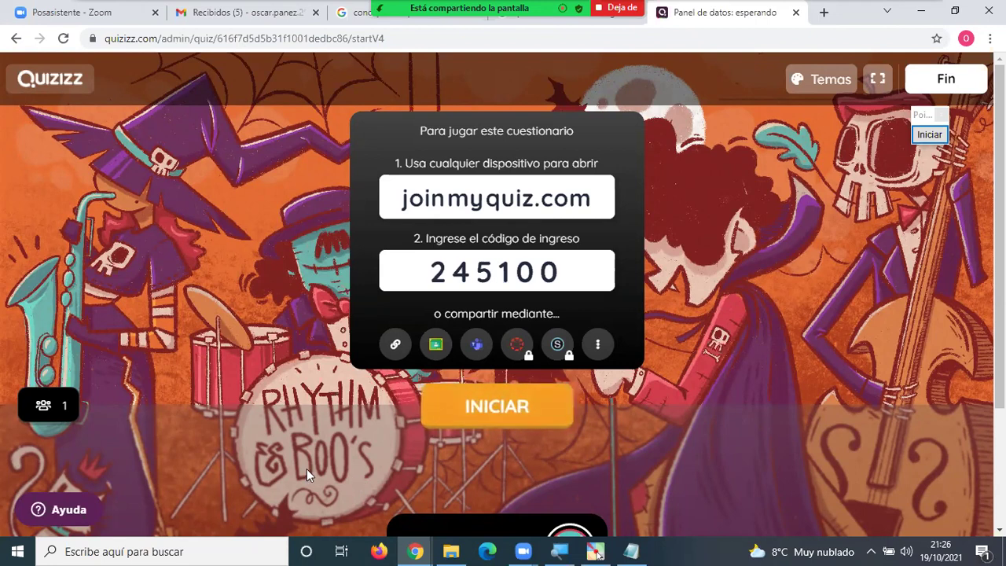
{"action": "left_click", "coordinate": [395, 345]}
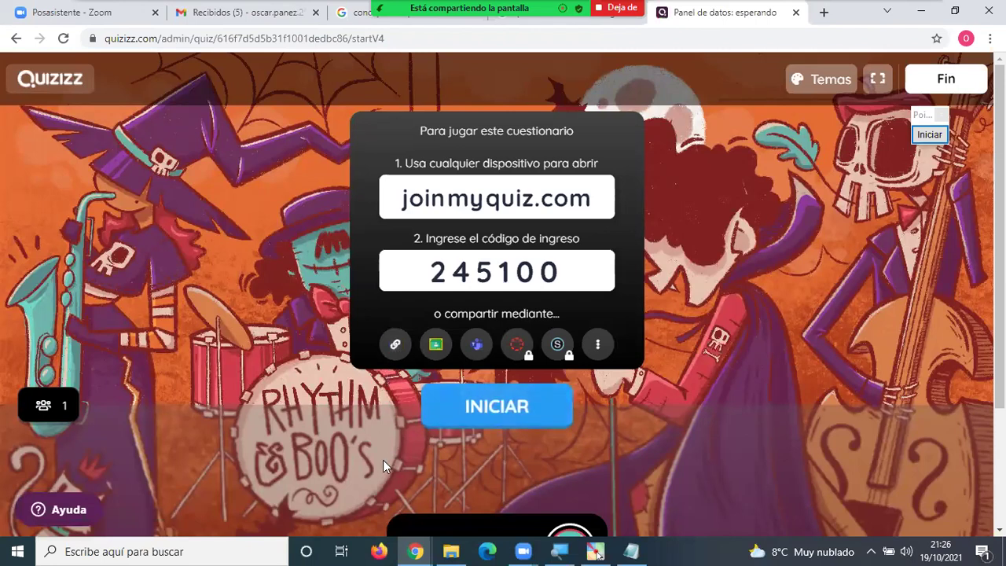
{"action": "key", "text": "alt+Tab"}
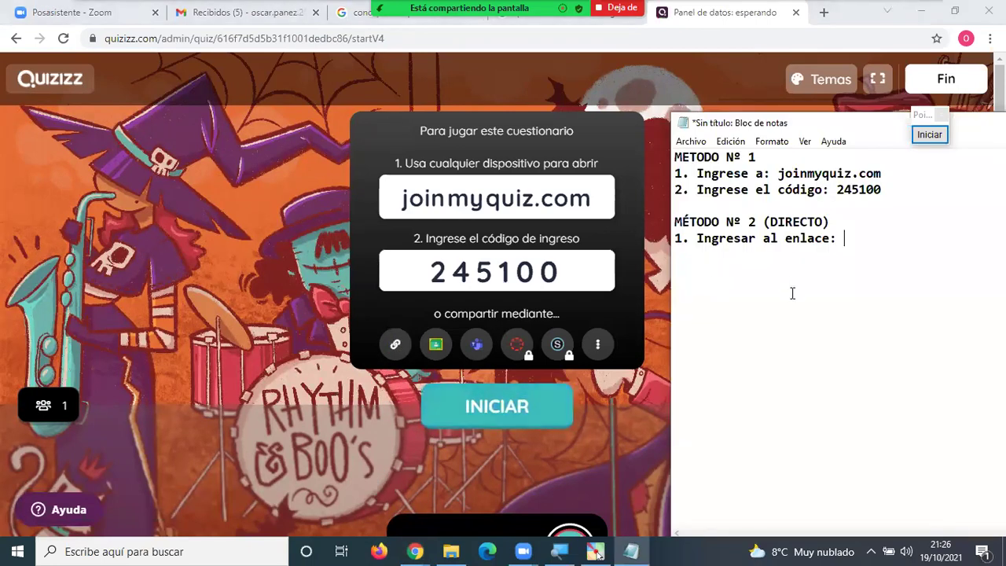
{"action": "key", "text": "ctrl+v"}
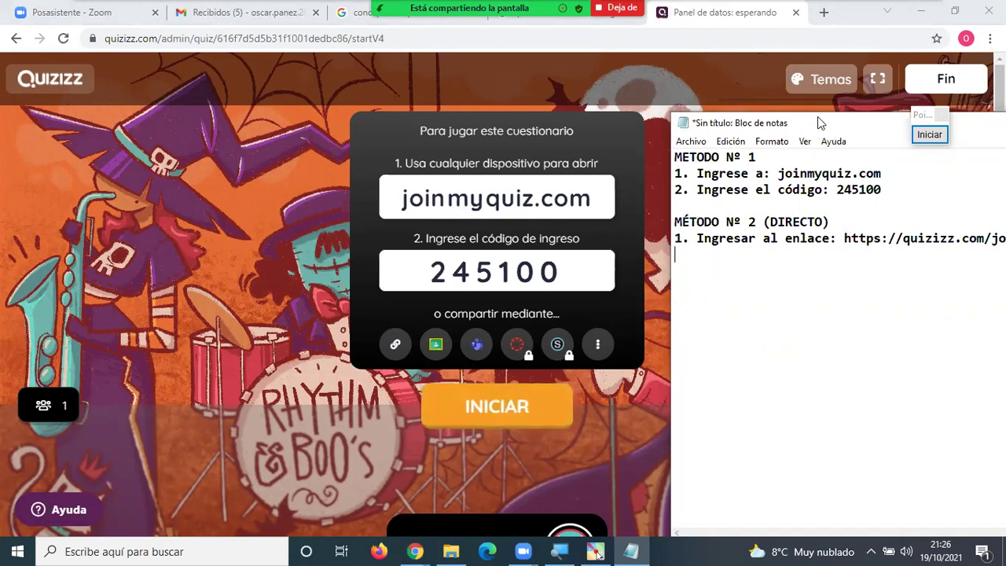
{"action": "left_click_drag", "start_coordinate": [817, 126], "coordinate": [584, 180]}
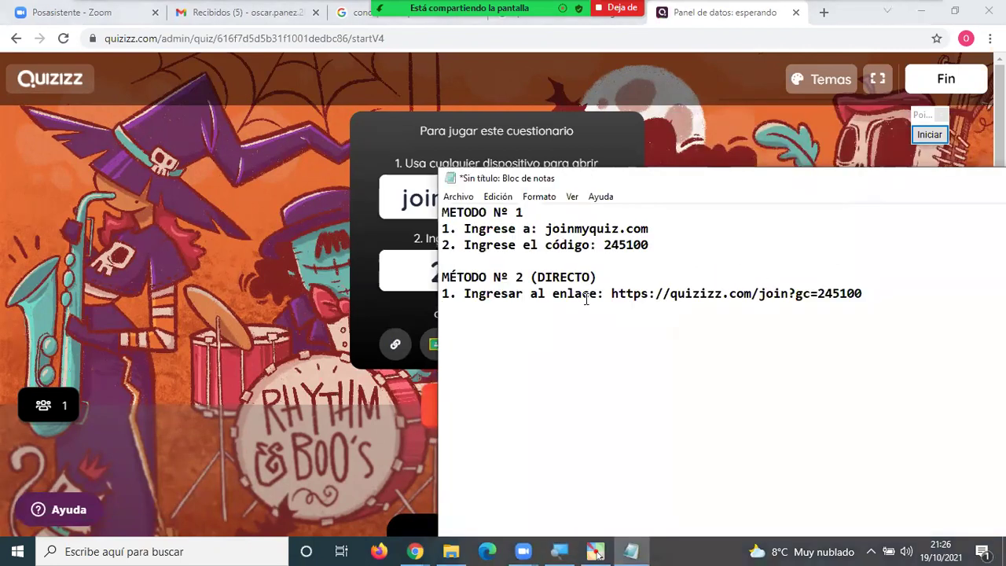
{"action": "left_click_drag", "start_coordinate": [880, 294], "coordinate": [788, 294]}
{"action": "left_click", "coordinate": [659, 312]}
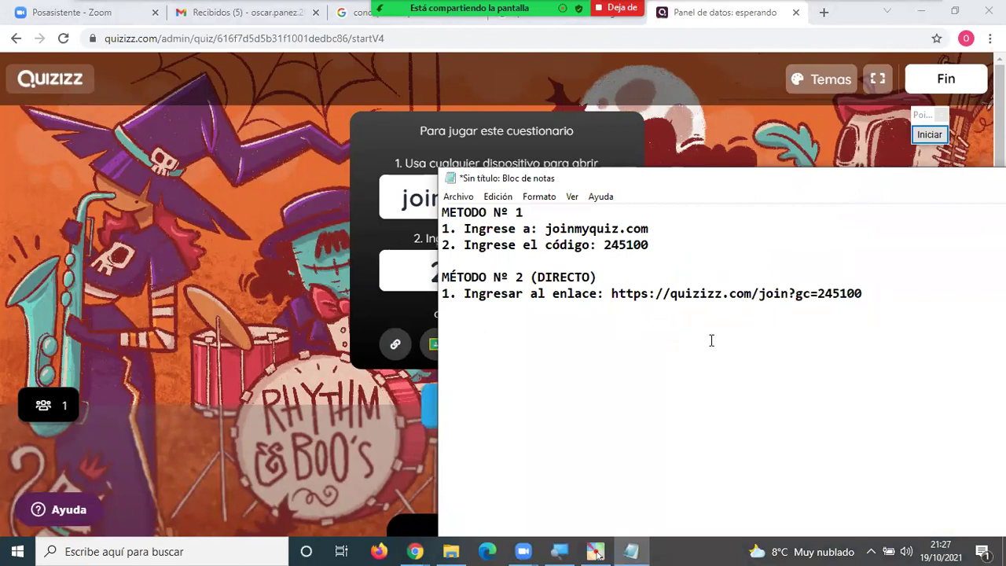
Select the full joining instructions text and switch back to the Quizizz lobby.
{"action": "left_click", "coordinate": [899, 295]}
{"action": "key", "text": "Return"}
{"action": "key", "text": "shift+Up"}
{"action": "key", "text": "shift+Up"}
{"action": "key", "text": "shift+Up"}
{"action": "key", "text": "shift+Up"}
{"action": "key", "text": "shift+Up"}
{"action": "key", "text": "ctrl+c"}
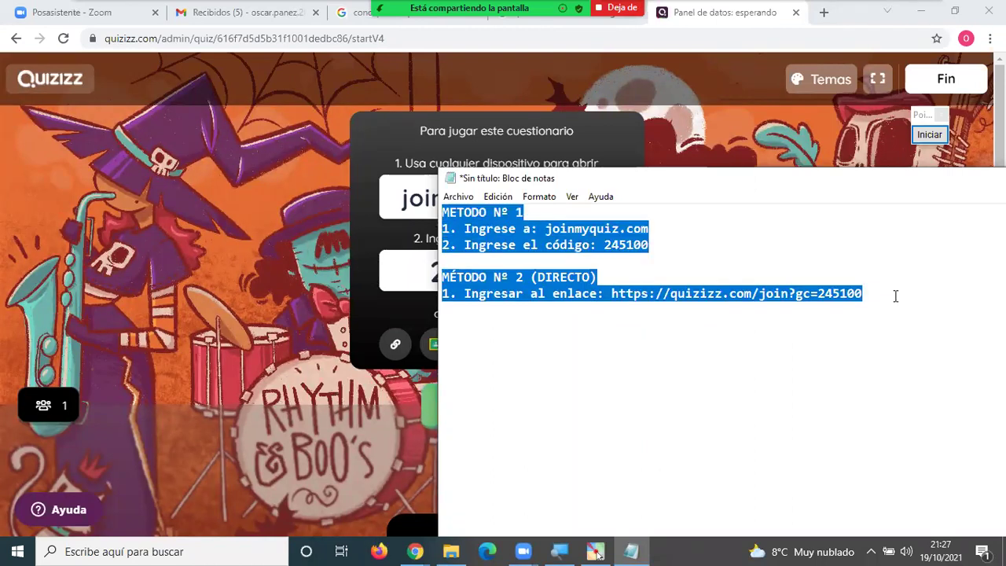
{"action": "key", "text": "alt+Tab"}
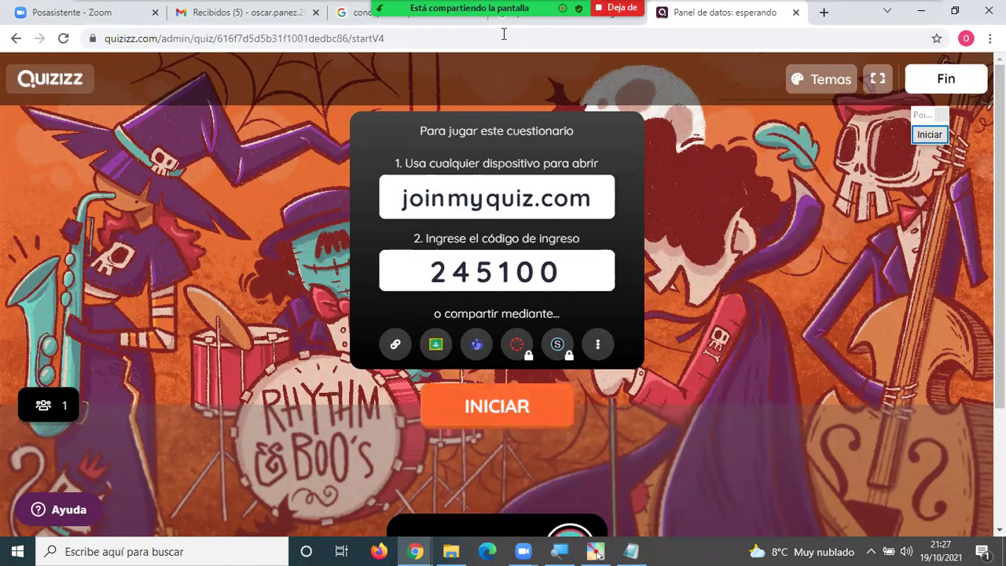
Paste the joining instructions into the Zoom meeting chat and send them.
{"action": "key", "text": "alt+Tab"}
{"action": "key", "text": "ctrl+v"}
{"action": "key", "text": "Return"}
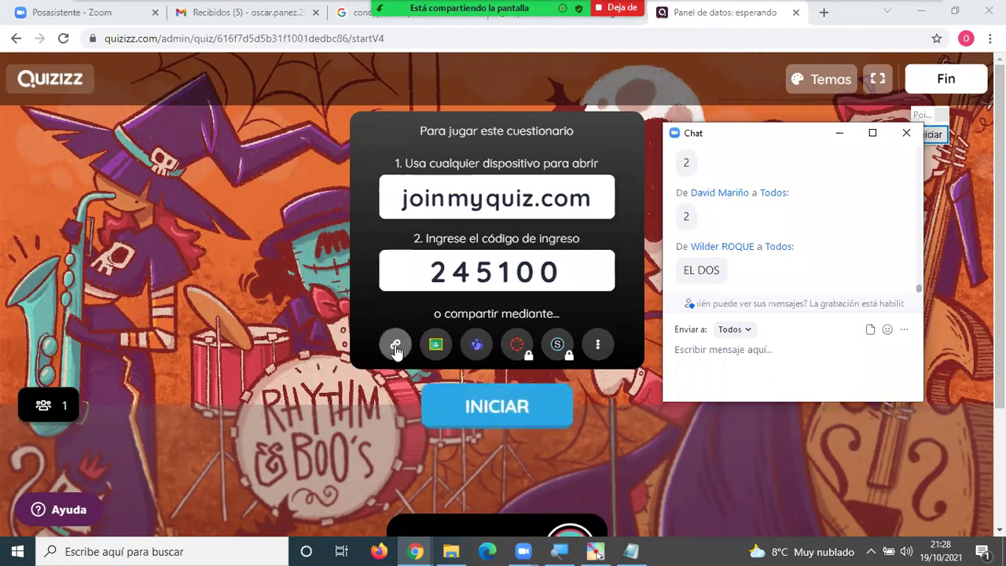
Review earlier chat messages, then post the joining instructions to everyone again.
{"action": "scroll", "coordinate": [755, 236], "scroll_direction": "up", "scroll_amount": 3}
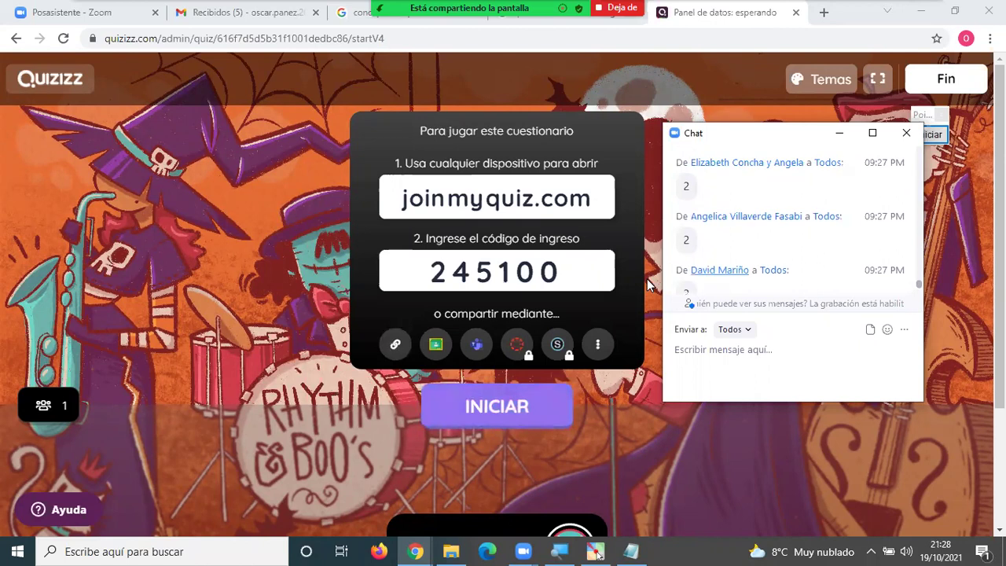
{"action": "scroll", "coordinate": [649, 284], "scroll_direction": "up", "scroll_amount": 3}
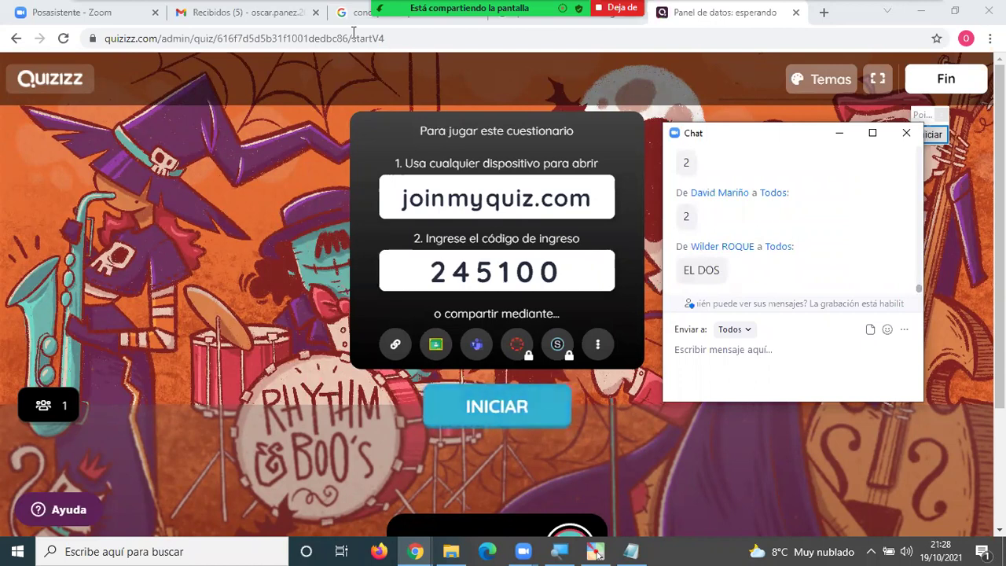
{"action": "mouse_move", "coordinate": [353, 31]}
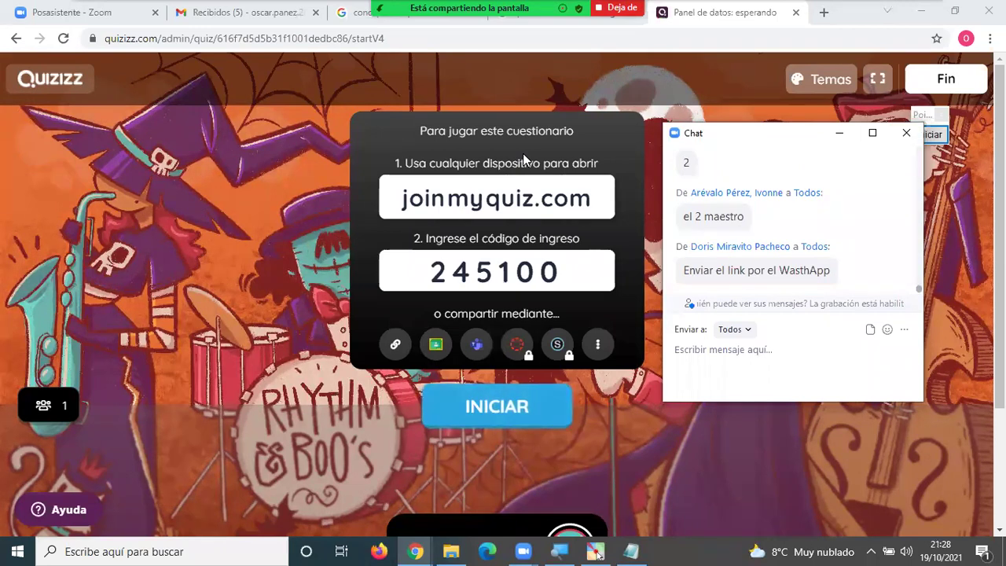
{"action": "key", "text": "ctrl+v"}
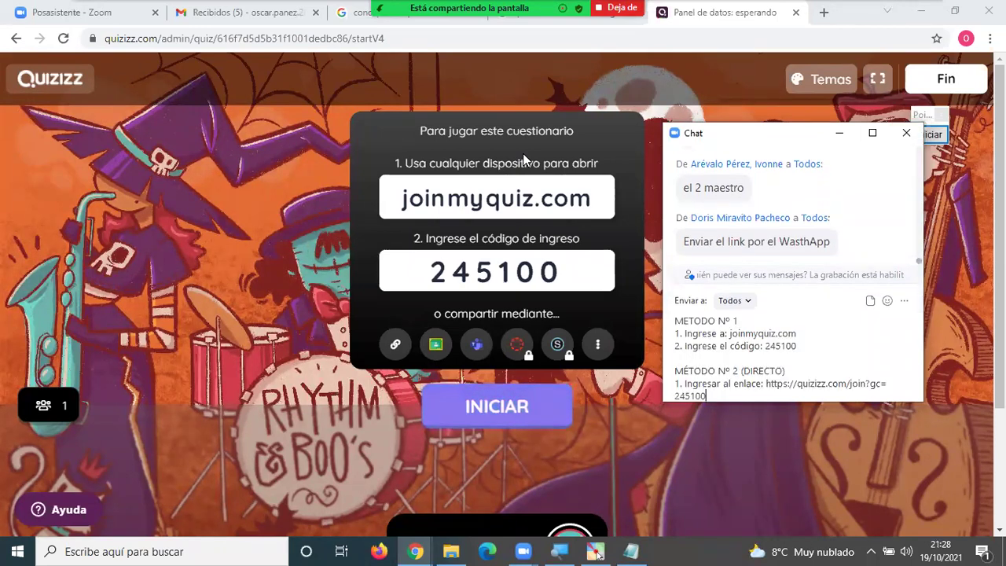
{"action": "key", "text": "Return"}
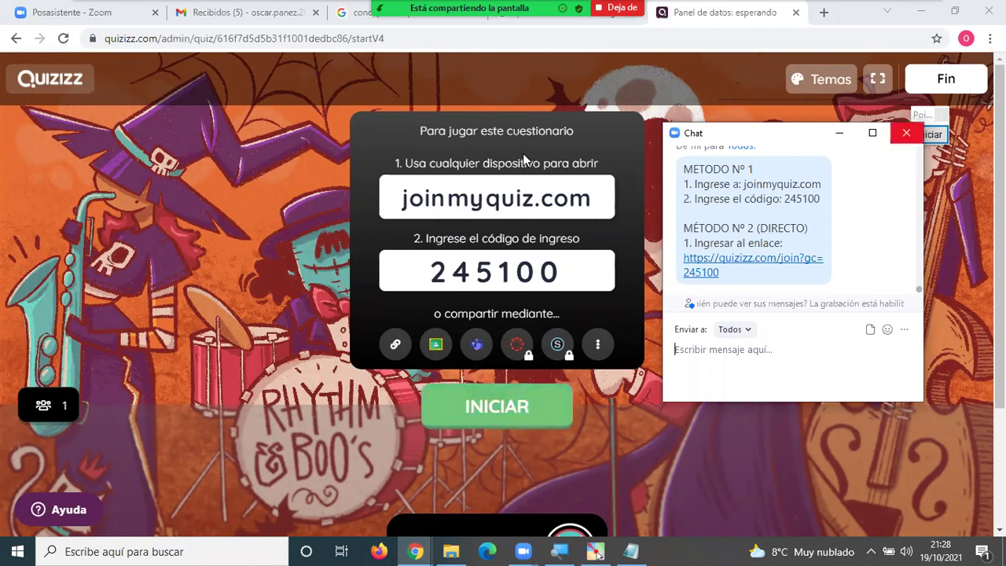
Close the meeting chat, recopy game 245100's join link, and scroll to the five player cards.
{"action": "left_click", "coordinate": [906, 133]}
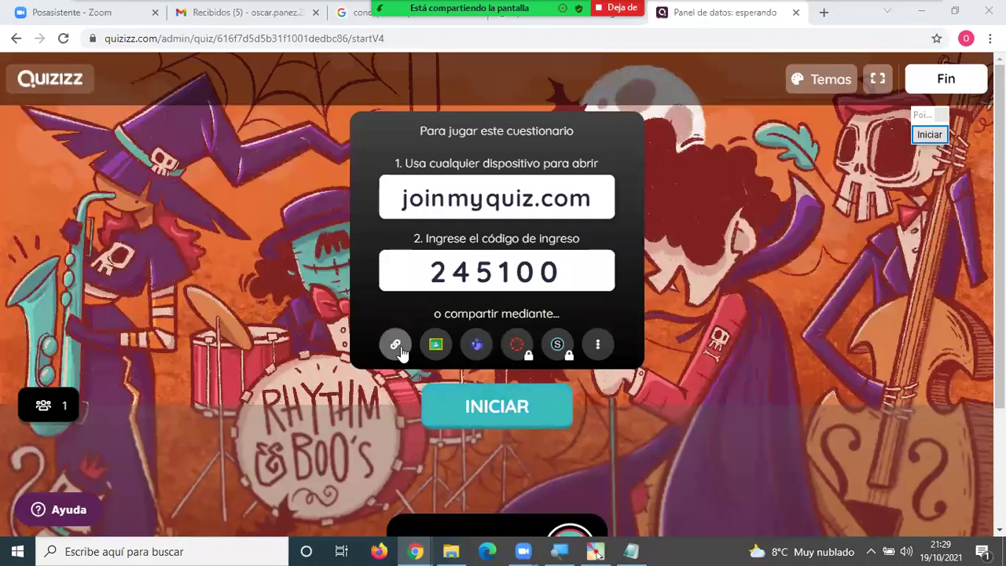
{"action": "left_click", "coordinate": [396, 350]}
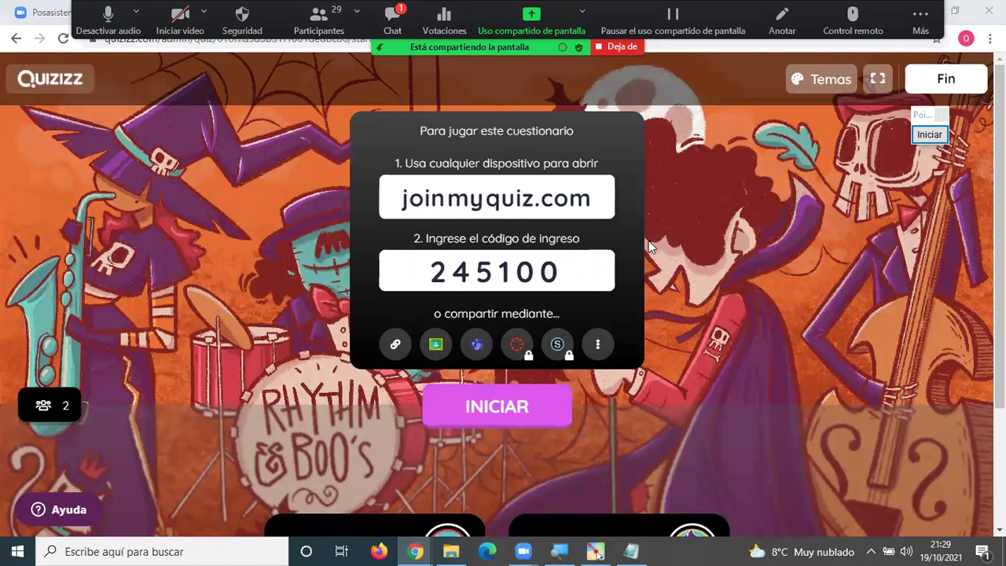
{"action": "key", "text": "alt+h"}
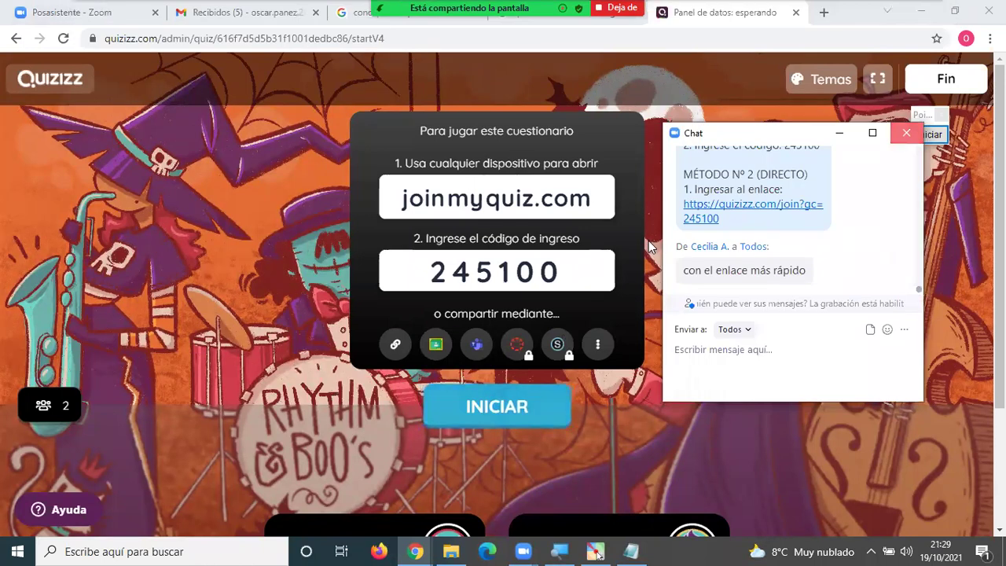
{"action": "left_click", "coordinate": [649, 246]}
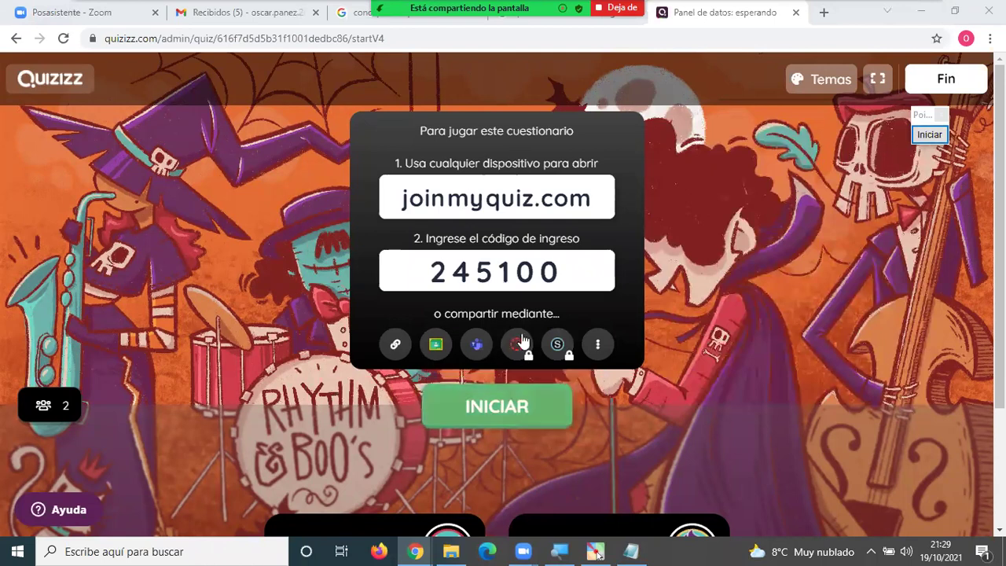
{"action": "scroll", "coordinate": [645, 372], "scroll_direction": "down", "scroll_amount": 2}
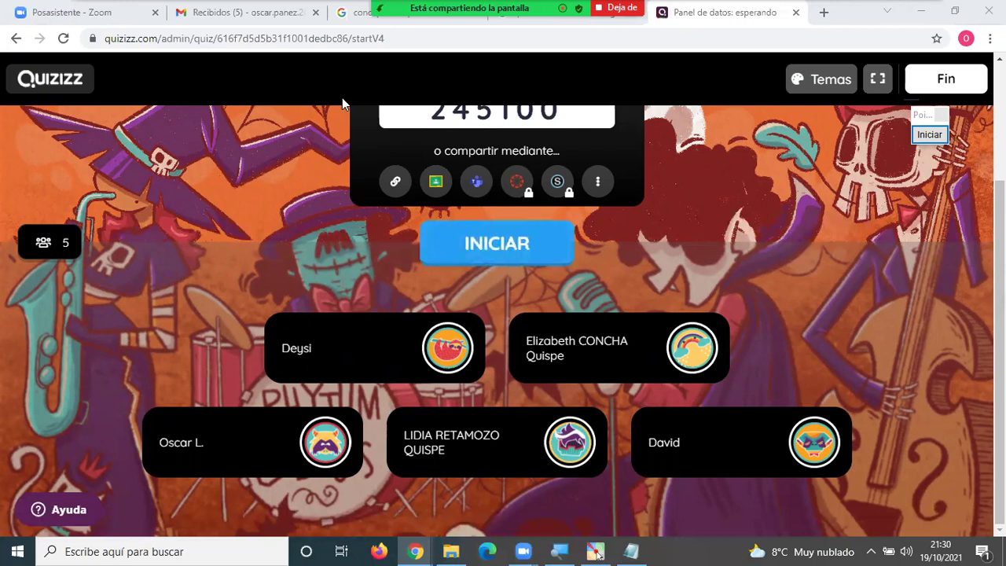
Check the Zoom participant list, then scroll the lobby to see all seven players.
{"action": "key", "text": "alt+u"}
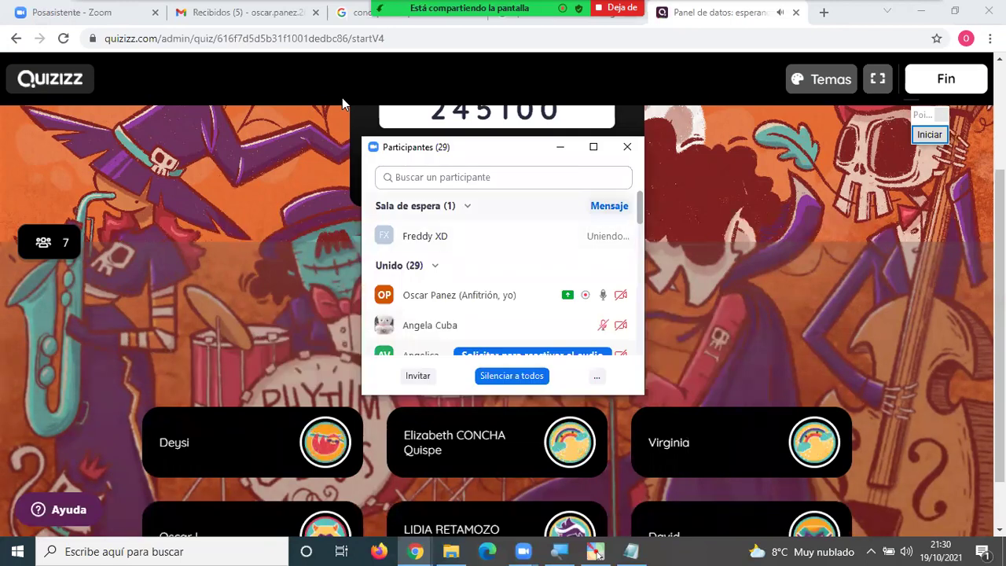
{"action": "left_click", "coordinate": [755, 253]}
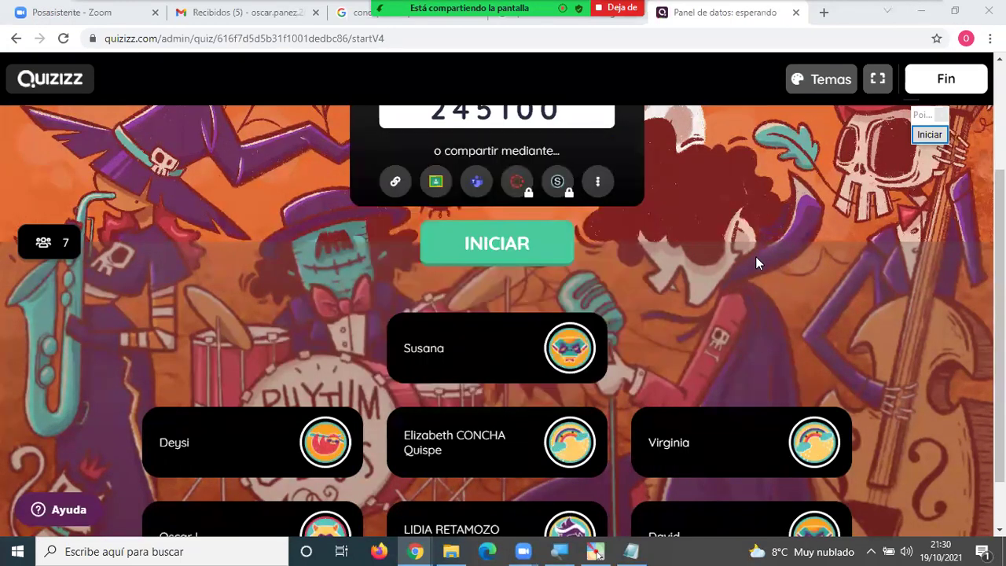
{"action": "scroll", "coordinate": [755, 257], "scroll_direction": "down", "scroll_amount": 1}
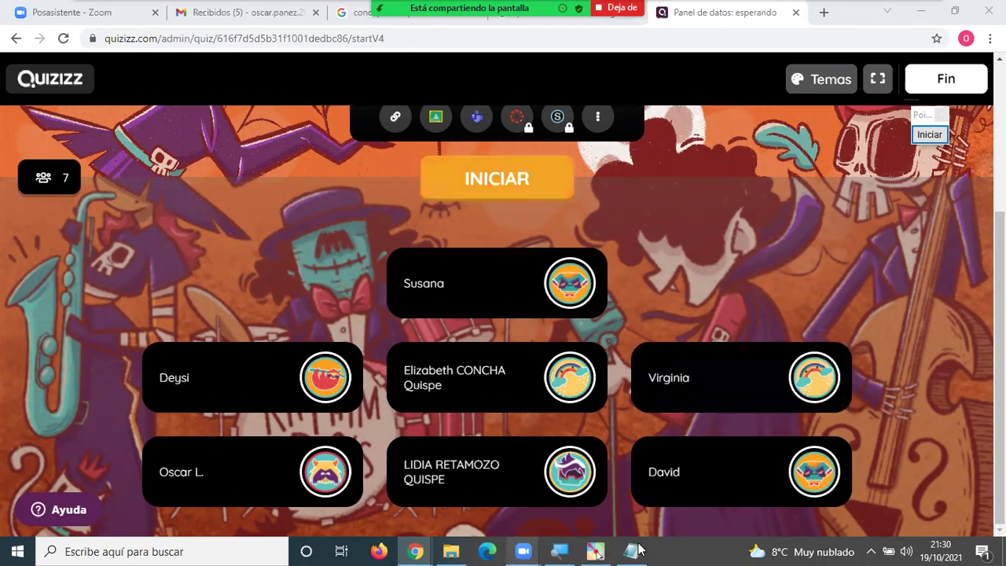
{"action": "key", "text": "alt+Tab"}
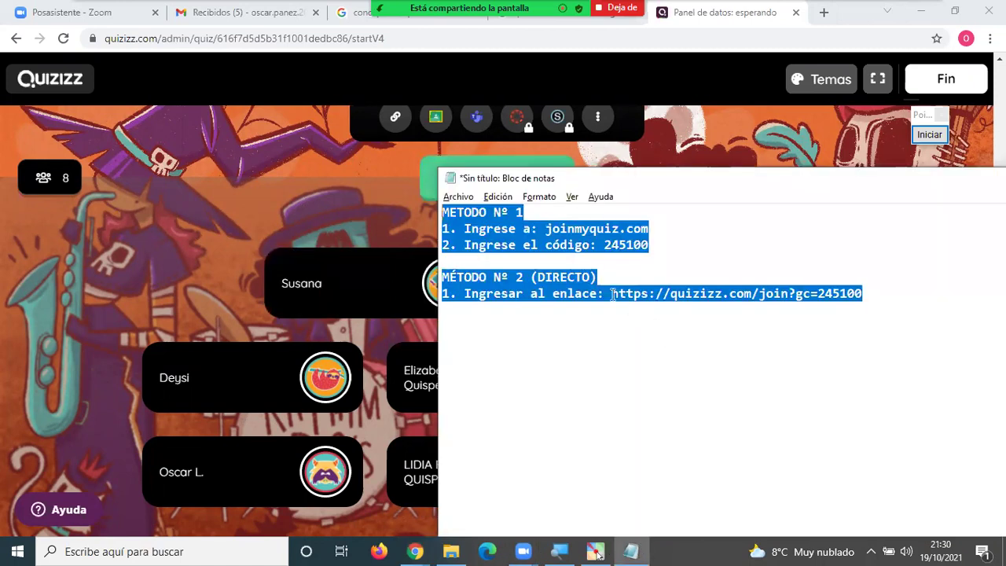
{"action": "left_click", "coordinate": [613, 290]}
{"action": "key", "text": "shift+Home"}
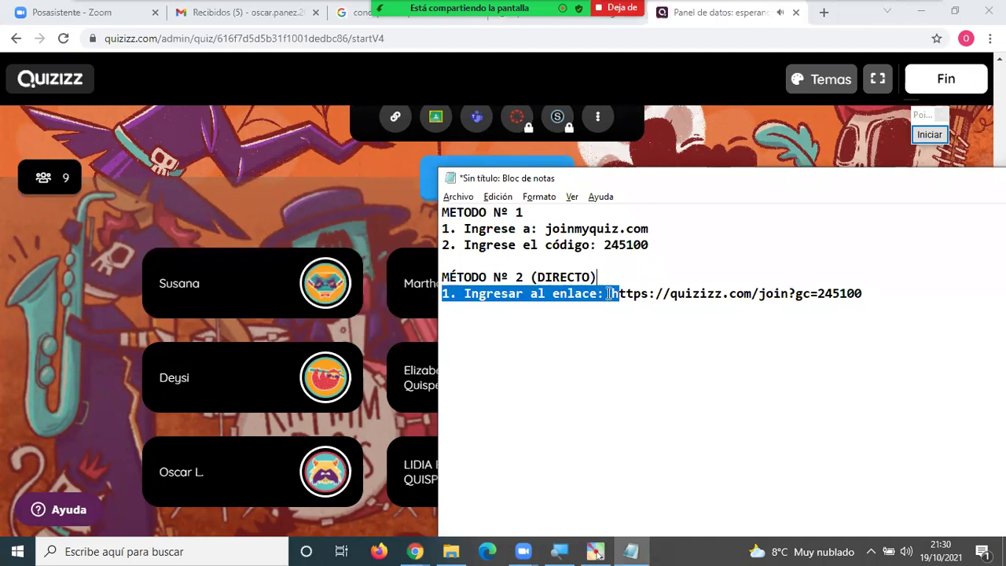
{"action": "key", "text": "ctrl+End"}
{"action": "left_click_drag", "start_coordinate": [604, 293], "coordinate": [861, 303]}
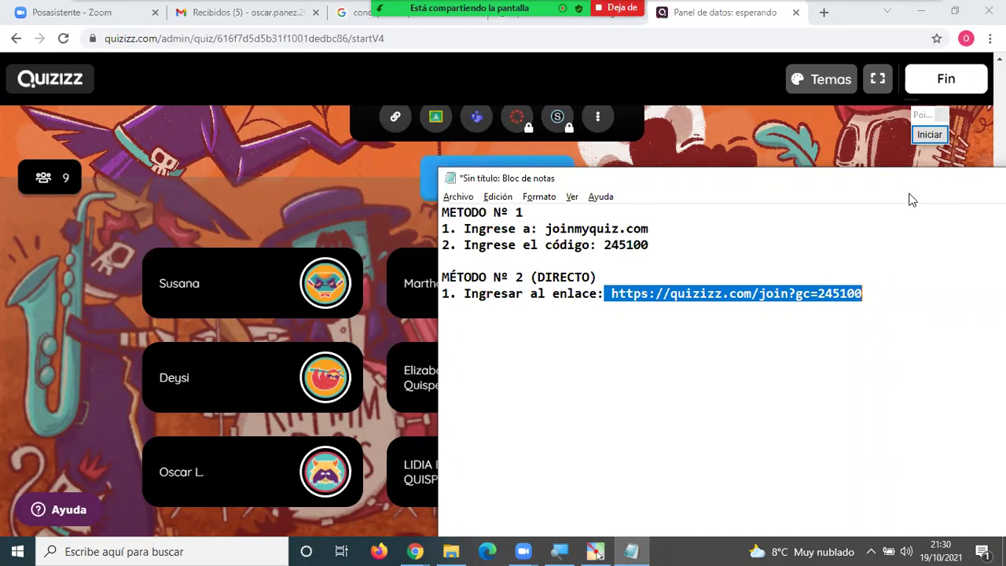
{"action": "left_click", "coordinate": [707, 157]}
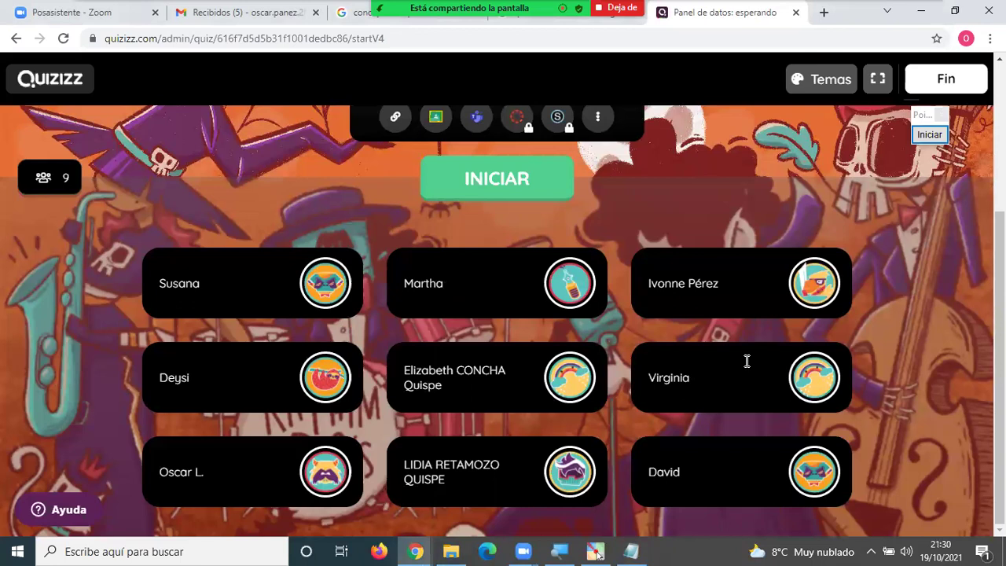
Send the join link in the meeting chat, then close the chat window.
{"action": "key", "text": "alt+h"}
{"action": "key", "text": "Return"}
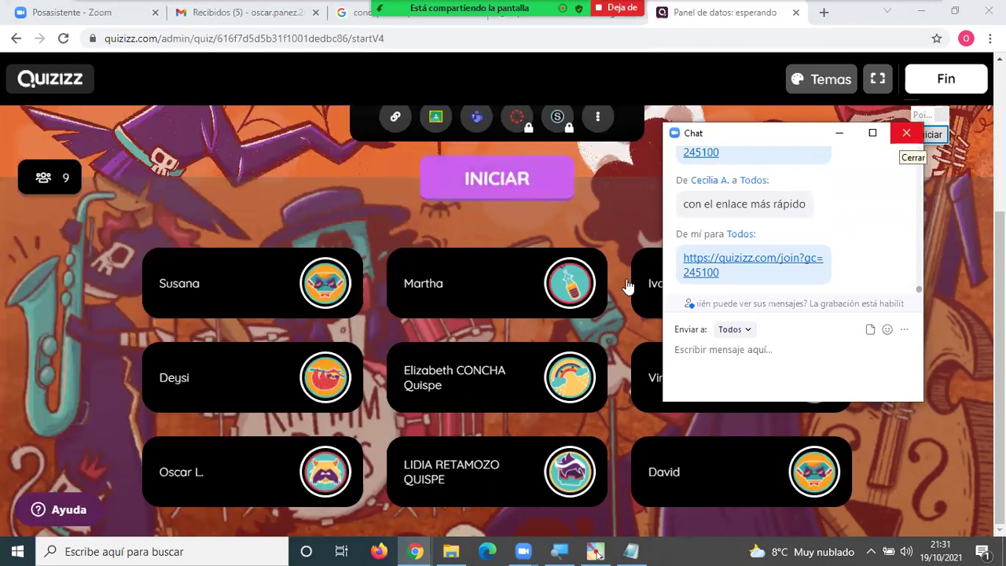
{"action": "left_click", "coordinate": [503, 393]}
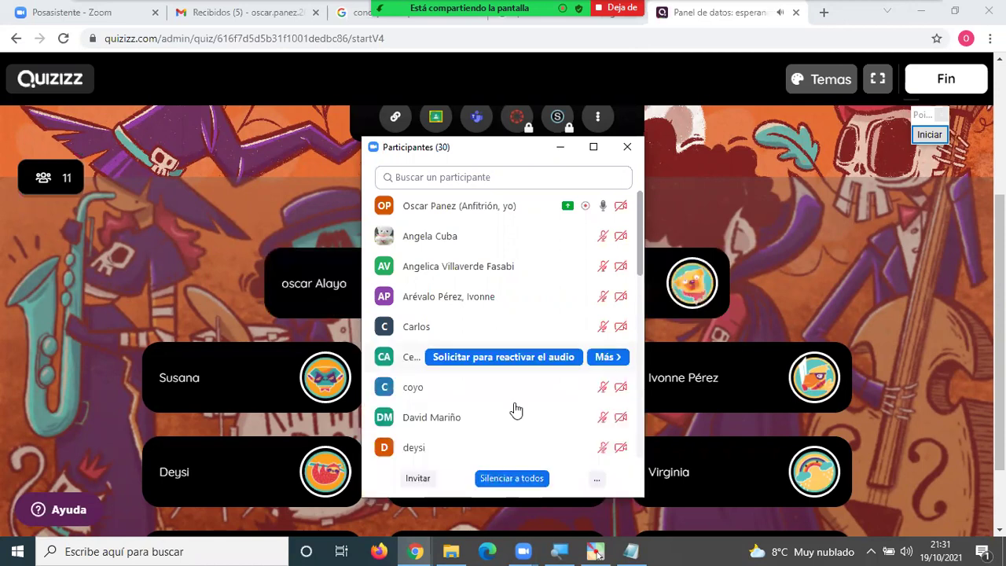
{"action": "scroll", "coordinate": [515, 409], "scroll_direction": "down", "scroll_amount": 1}
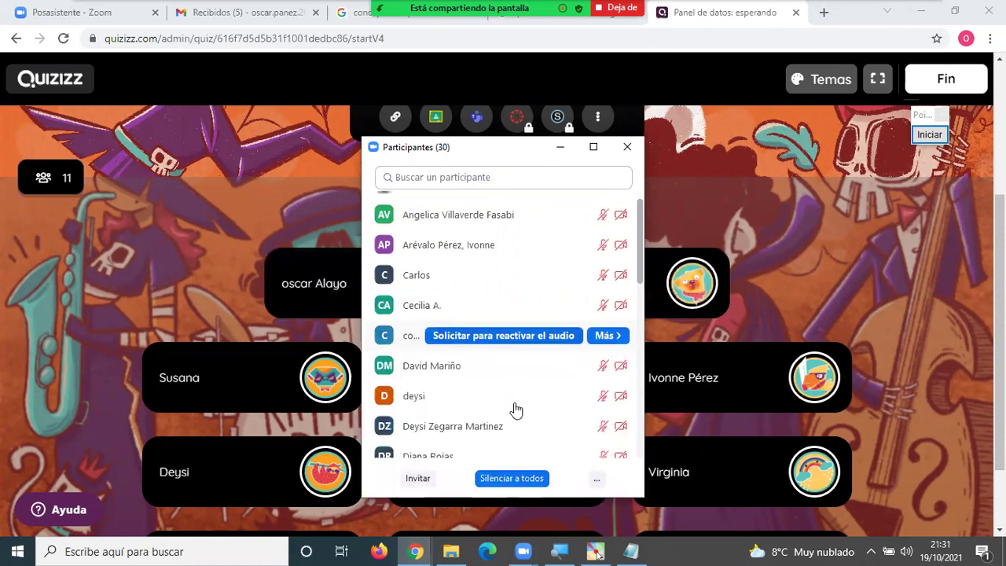
{"action": "scroll", "coordinate": [516, 410], "scroll_direction": "down", "scroll_amount": 1}
{"action": "scroll", "coordinate": [515, 409], "scroll_direction": "down", "scroll_amount": 1}
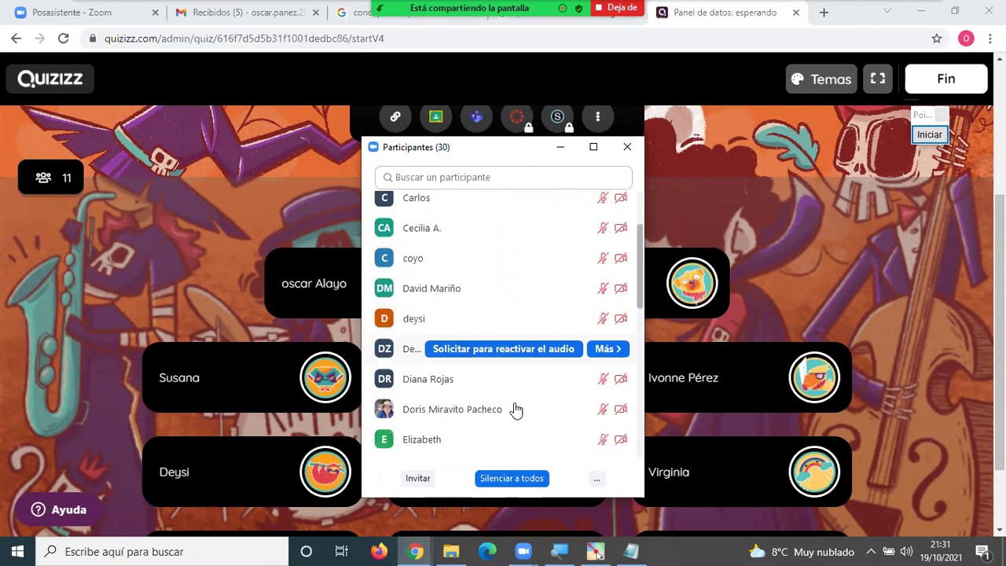
{"action": "scroll", "coordinate": [516, 409], "scroll_direction": "down", "scroll_amount": 1}
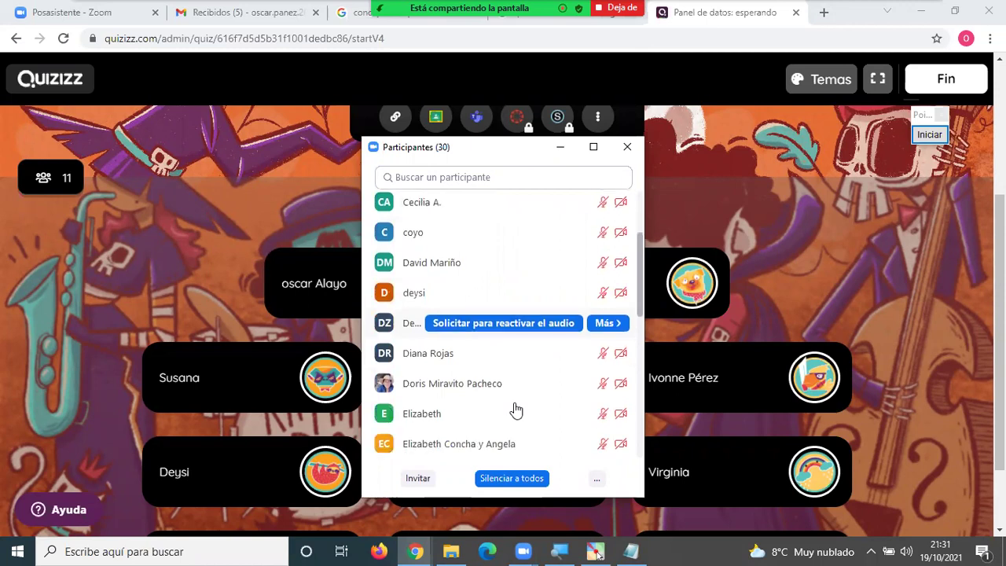
{"action": "scroll", "coordinate": [515, 409], "scroll_direction": "down", "scroll_amount": 1}
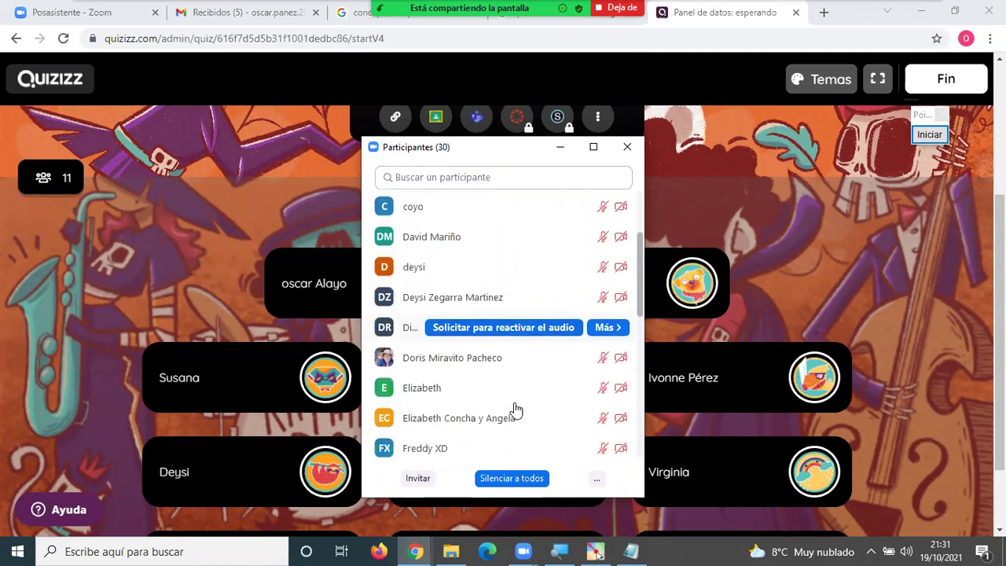
{"action": "scroll", "coordinate": [516, 409], "scroll_direction": "down", "scroll_amount": 3}
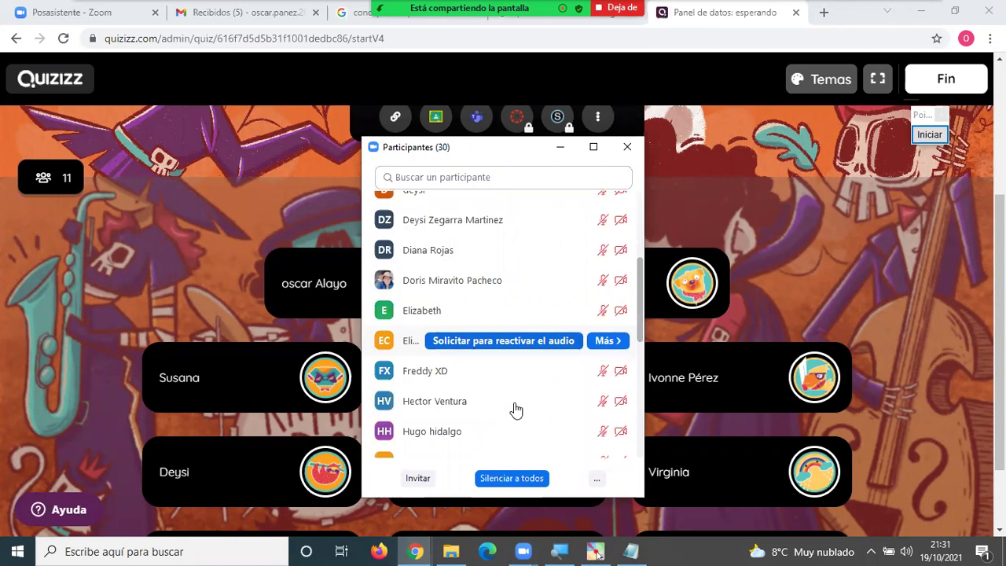
{"action": "scroll", "coordinate": [515, 410], "scroll_direction": "down", "scroll_amount": 2}
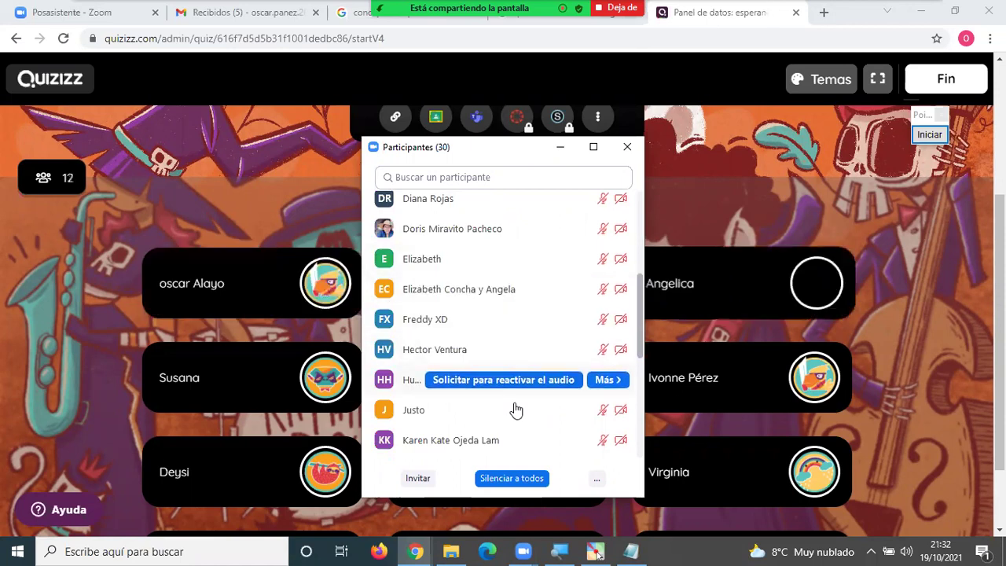
{"action": "scroll", "coordinate": [516, 409], "scroll_direction": "down", "scroll_amount": 1}
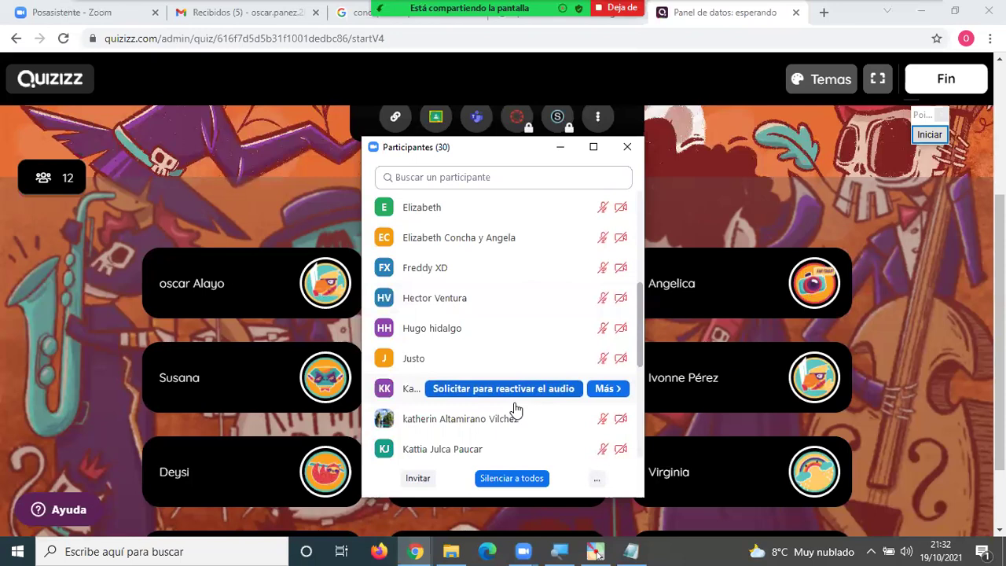
{"action": "scroll", "coordinate": [515, 410], "scroll_direction": "down", "scroll_amount": 2}
{"action": "scroll", "coordinate": [515, 409], "scroll_direction": "down", "scroll_amount": 1}
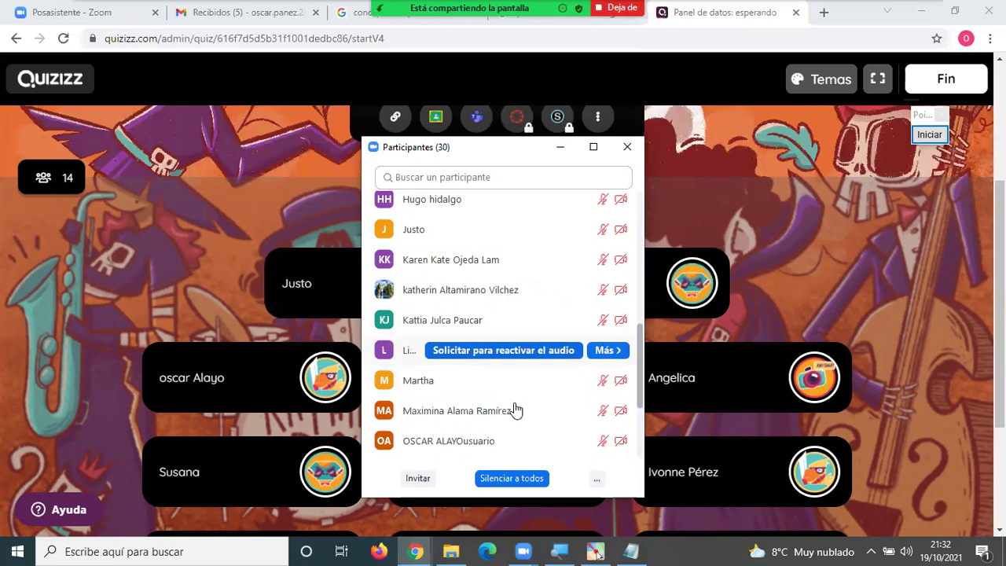
{"action": "scroll", "coordinate": [514, 408], "scroll_direction": "down", "scroll_amount": 2}
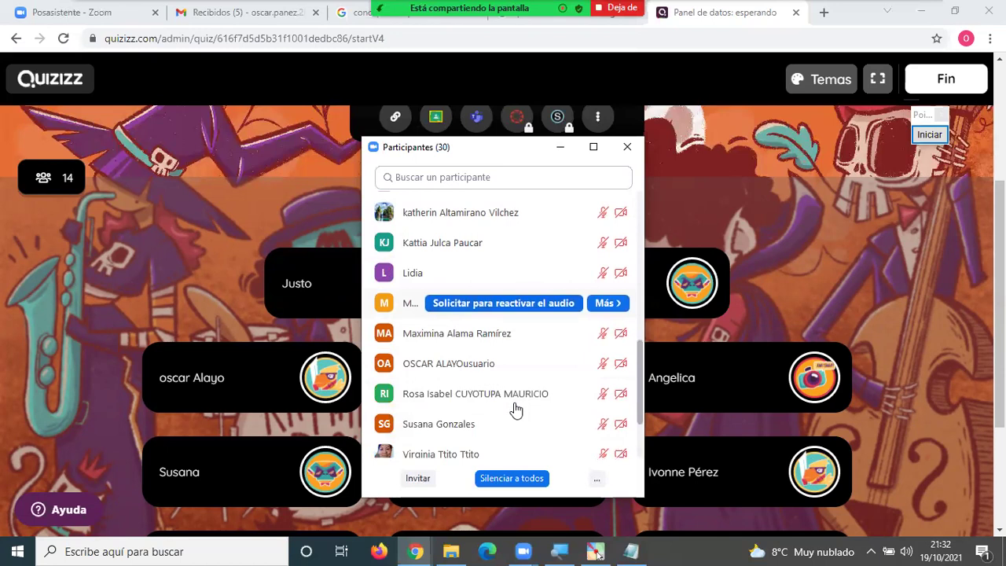
{"action": "scroll", "coordinate": [514, 409], "scroll_direction": "down", "scroll_amount": 1}
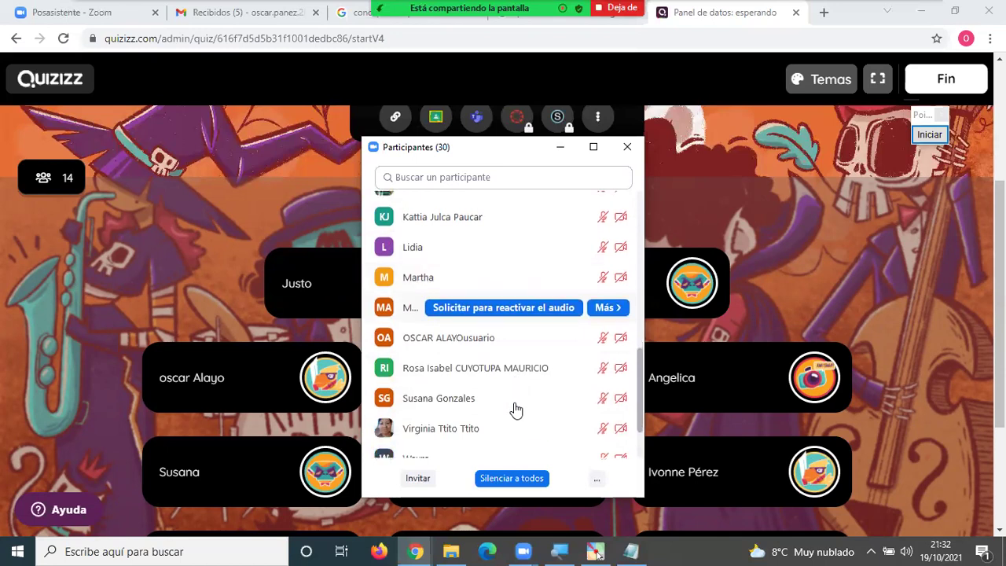
{"action": "scroll", "coordinate": [515, 409], "scroll_direction": "down", "scroll_amount": 1}
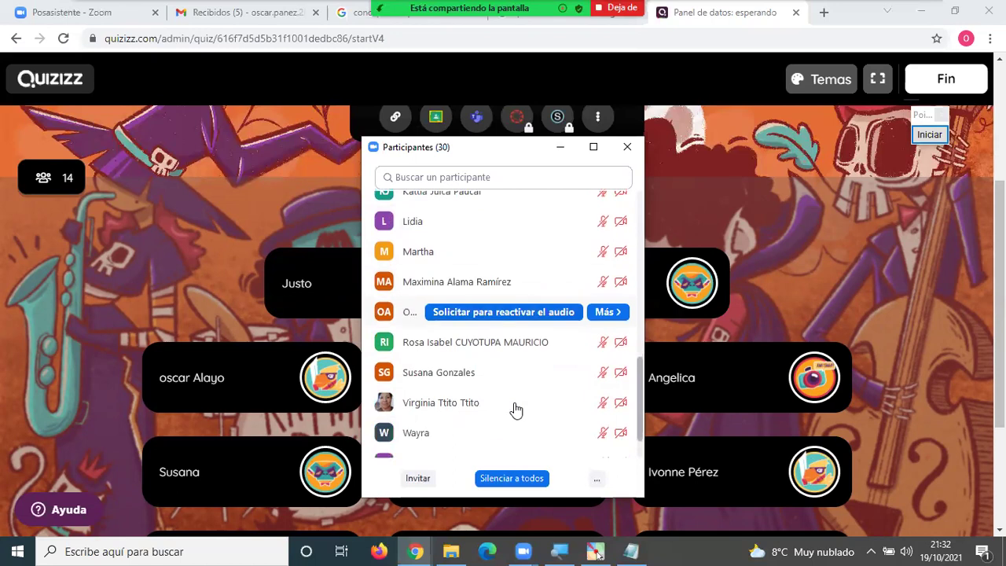
{"action": "scroll", "coordinate": [515, 408], "scroll_direction": "down", "scroll_amount": 1}
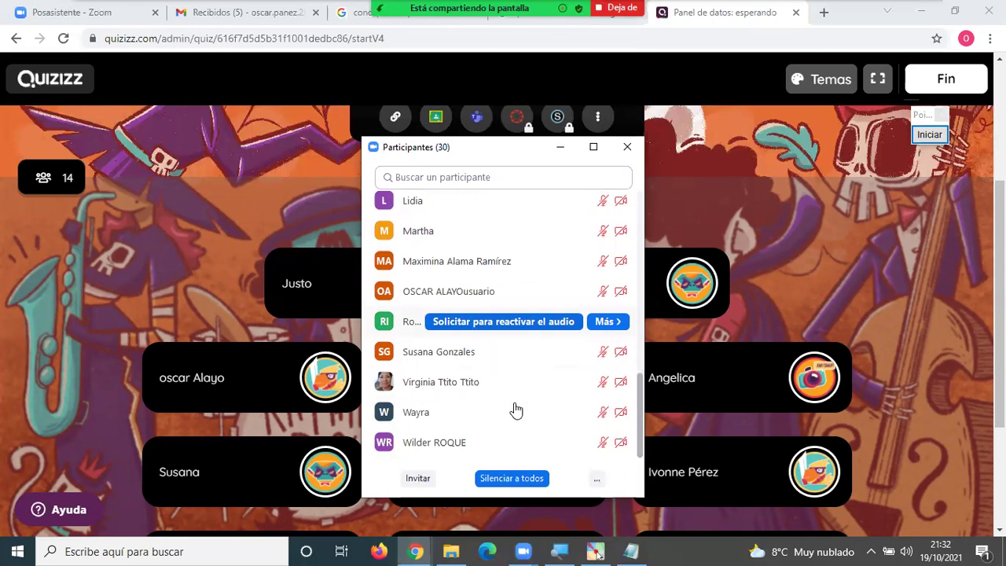
Dismiss the participant list and scroll through the Quizizz lobby's player cards.
{"action": "left_click", "coordinate": [852, 250]}
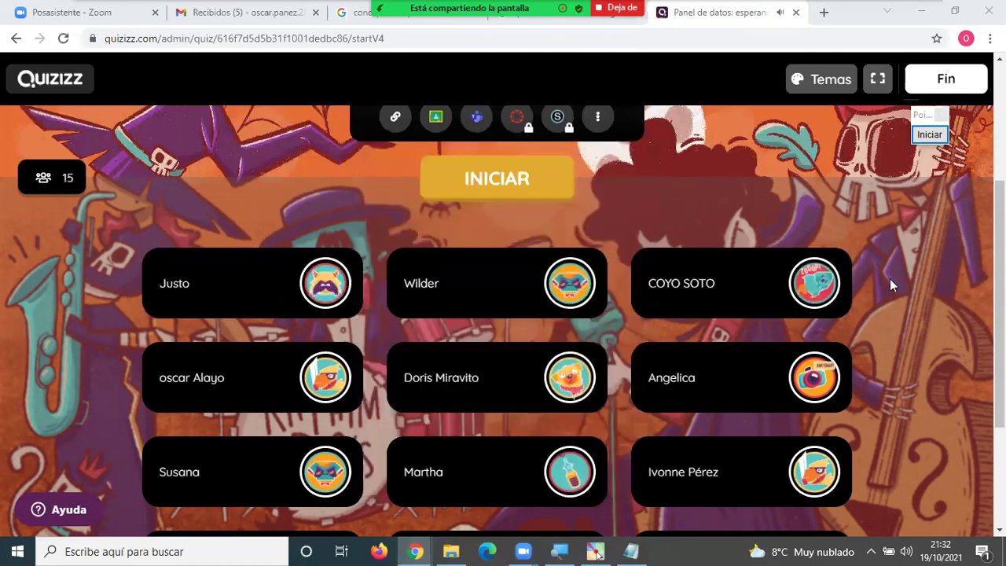
{"action": "scroll", "coordinate": [890, 284], "scroll_direction": "down", "scroll_amount": 3}
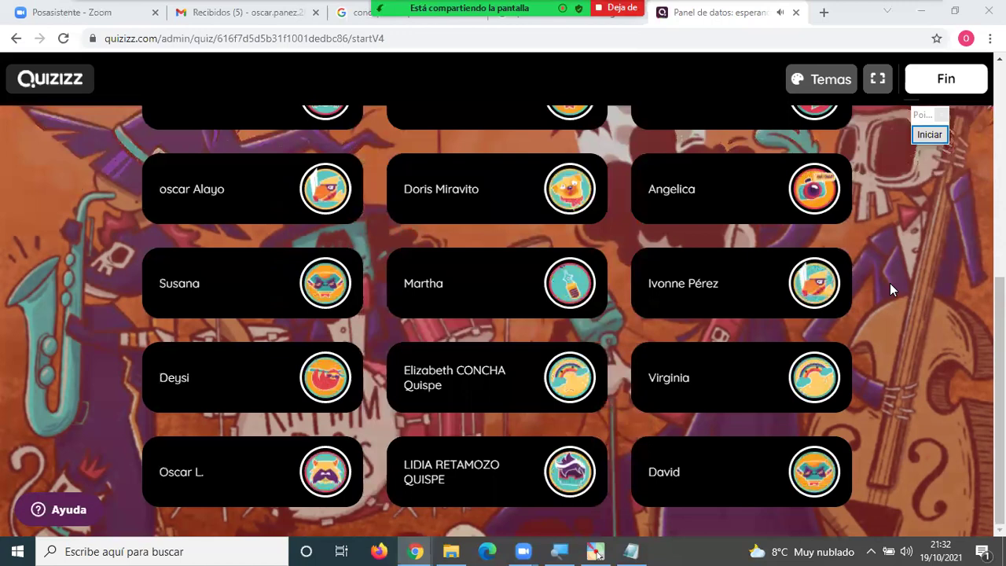
{"action": "scroll", "coordinate": [890, 289], "scroll_direction": "up", "scroll_amount": 1}
{"action": "scroll", "coordinate": [889, 289], "scroll_direction": "up", "scroll_amount": 2}
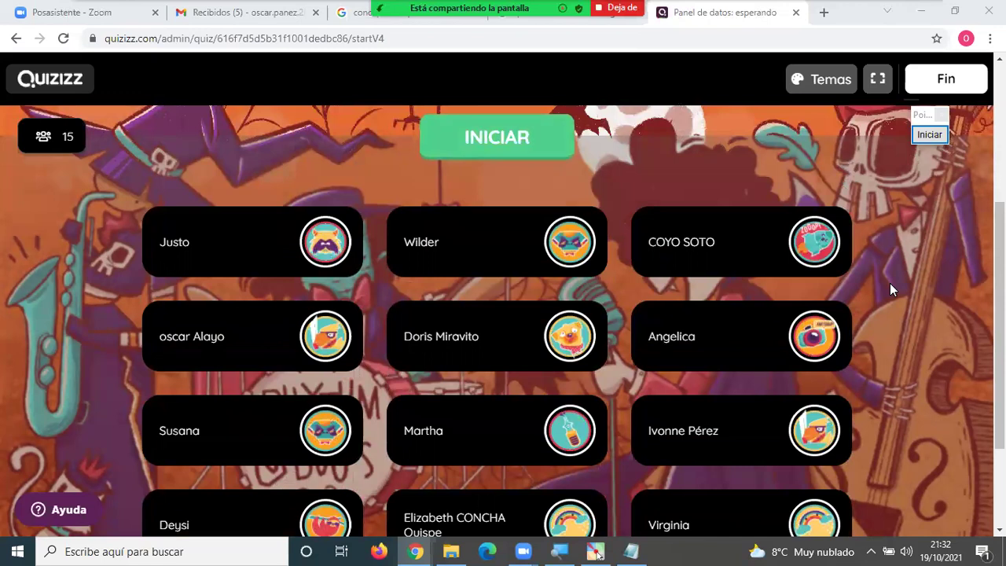
{"action": "scroll", "coordinate": [890, 289], "scroll_direction": "up", "scroll_amount": 1}
{"action": "scroll", "coordinate": [889, 289], "scroll_direction": "up", "scroll_amount": 2}
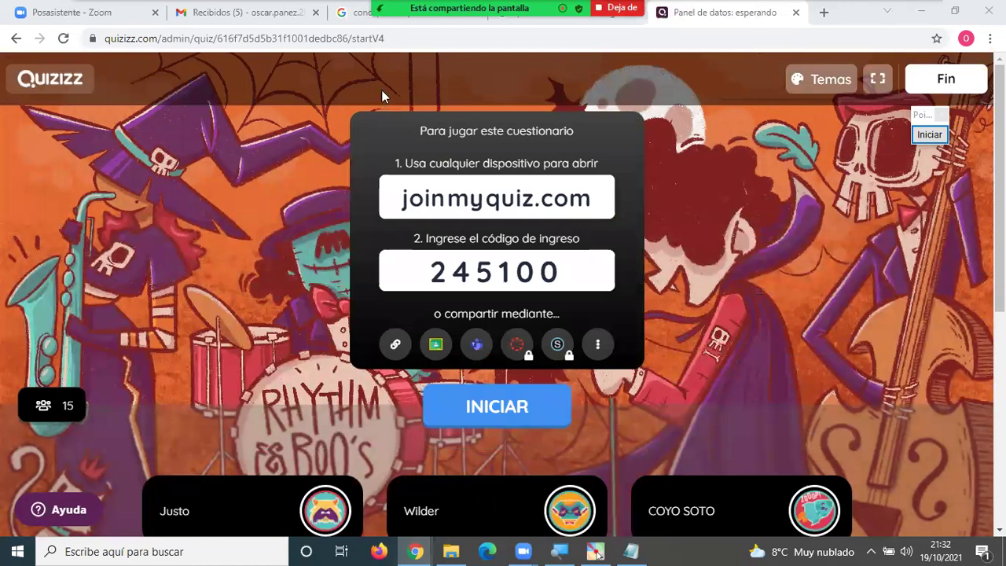
Recheck the meeting participants, then scroll the lobby now showing 18 joined players.
{"action": "key", "text": "alt+u"}
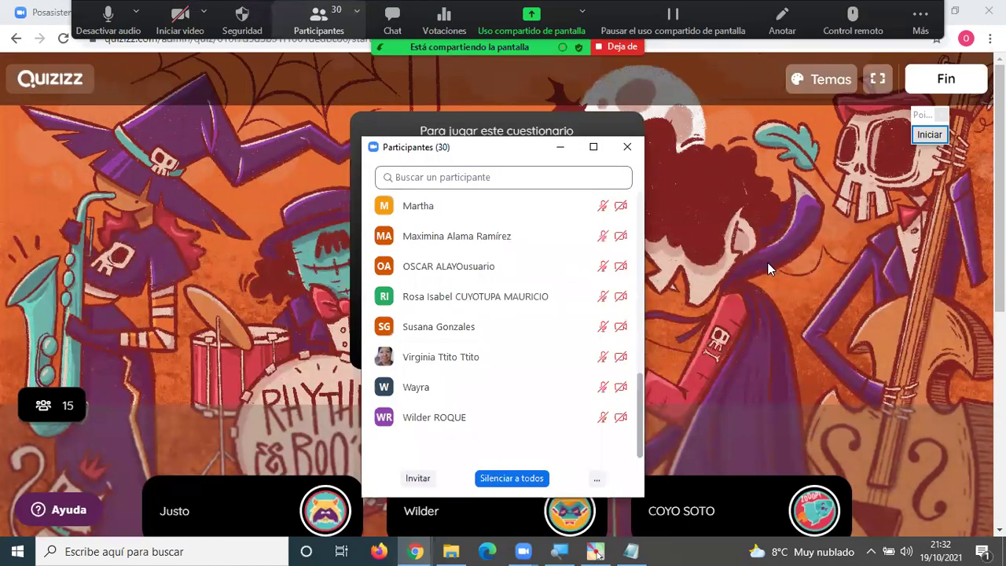
{"action": "left_click", "coordinate": [768, 268]}
{"action": "scroll", "coordinate": [768, 268], "scroll_direction": "down", "scroll_amount": 4}
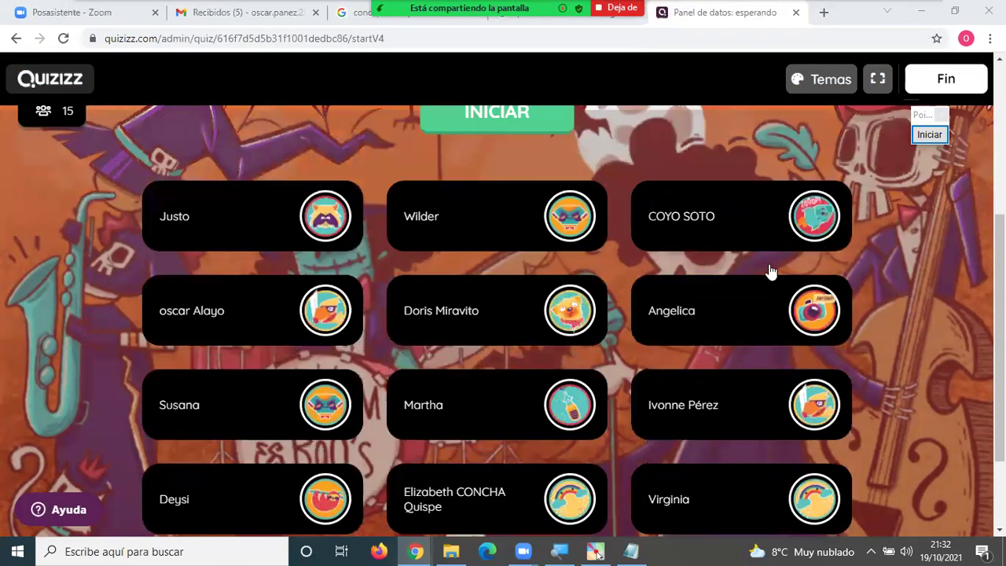
{"action": "scroll", "coordinate": [872, 315], "scroll_direction": "down", "scroll_amount": 2}
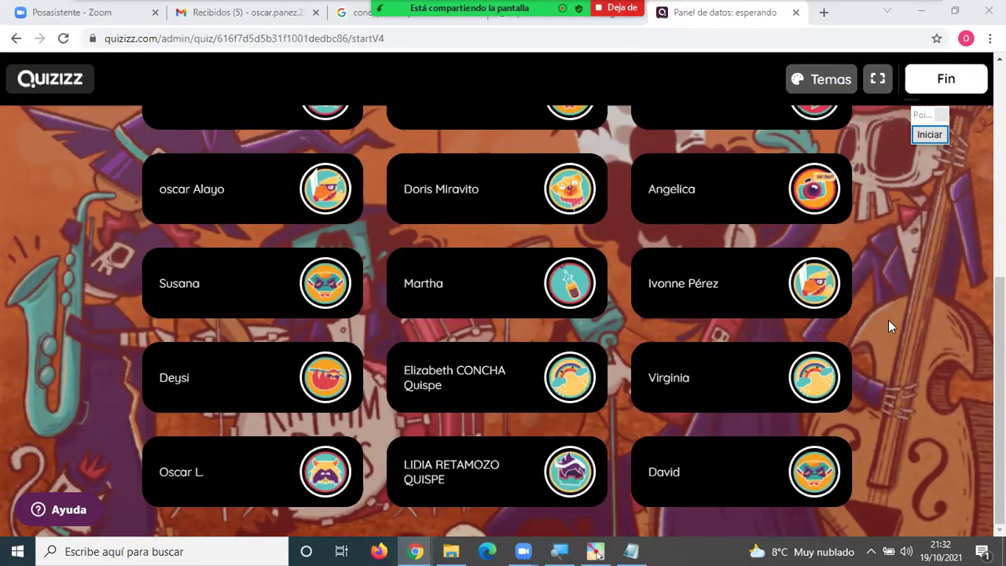
{"action": "scroll", "coordinate": [889, 321], "scroll_direction": "up", "scroll_amount": 1}
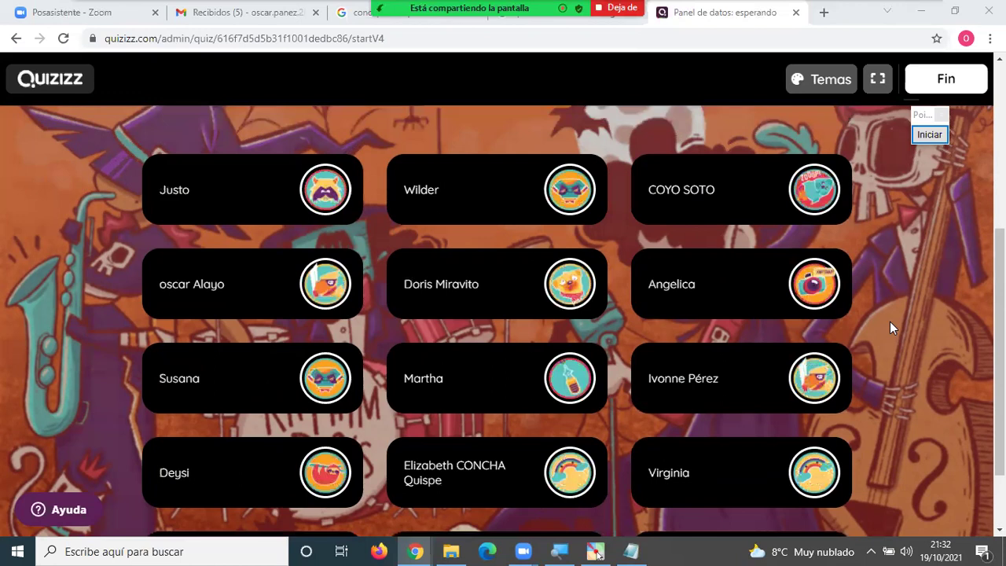
{"action": "scroll", "coordinate": [889, 321], "scroll_direction": "up", "scroll_amount": 3}
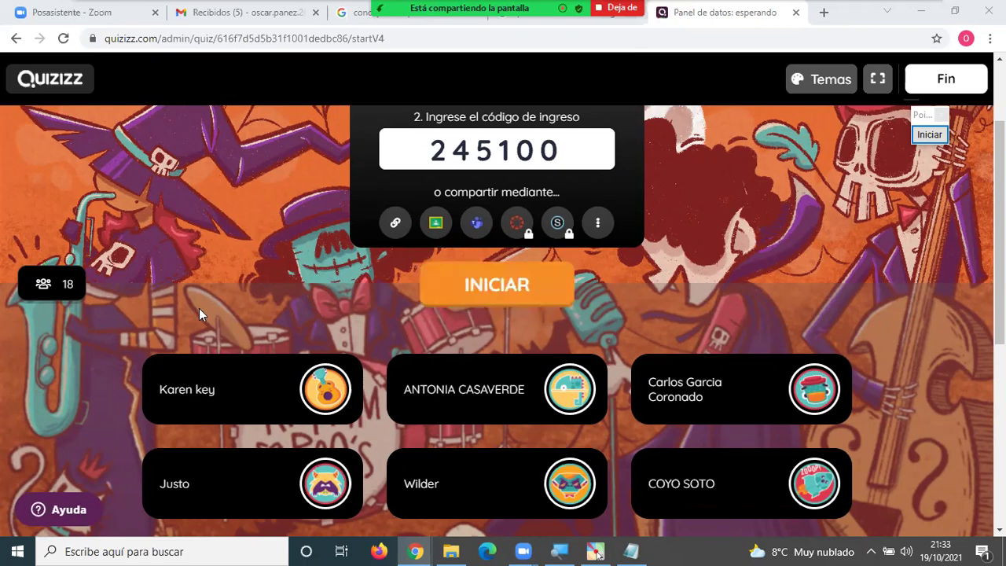
{"action": "scroll", "coordinate": [201, 314], "scroll_direction": "down", "scroll_amount": 2}
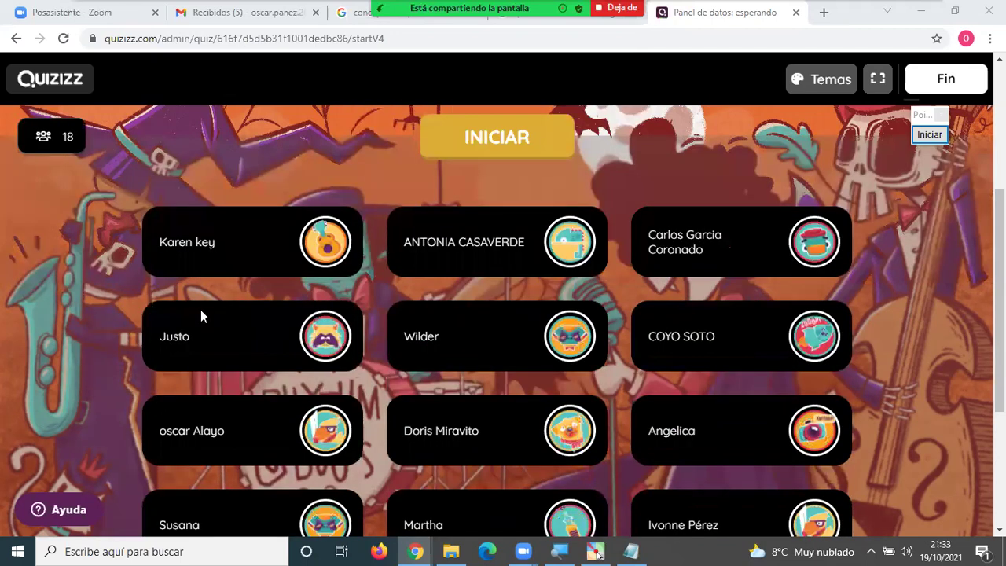
{"action": "scroll", "coordinate": [200, 311], "scroll_direction": "up", "scroll_amount": 4}
{"action": "scroll", "coordinate": [200, 311], "scroll_direction": "down", "scroll_amount": 1}
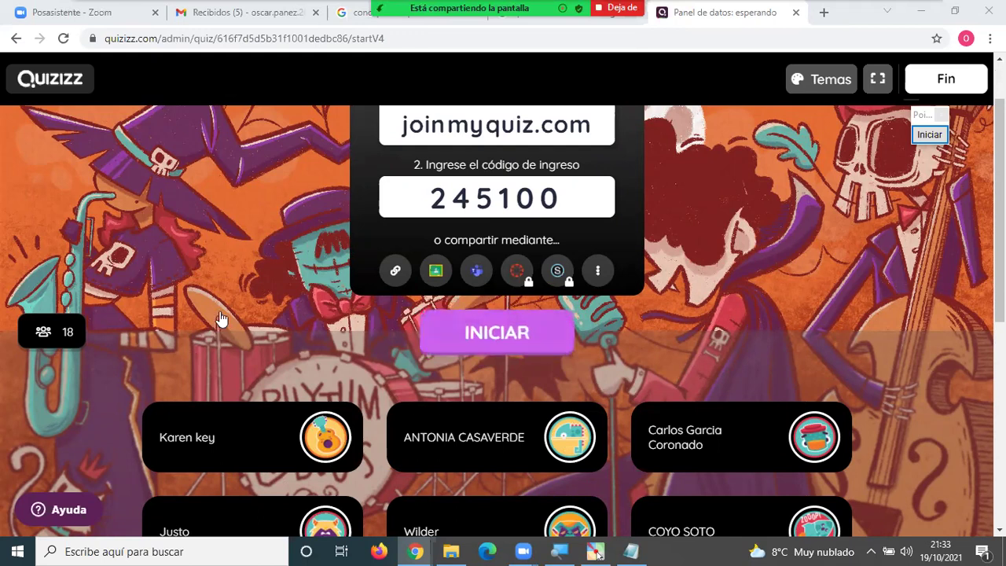
{"action": "scroll", "coordinate": [220, 310], "scroll_direction": "down", "scroll_amount": 2}
{"action": "scroll", "coordinate": [335, 190], "scroll_direction": "up", "scroll_amount": 2}
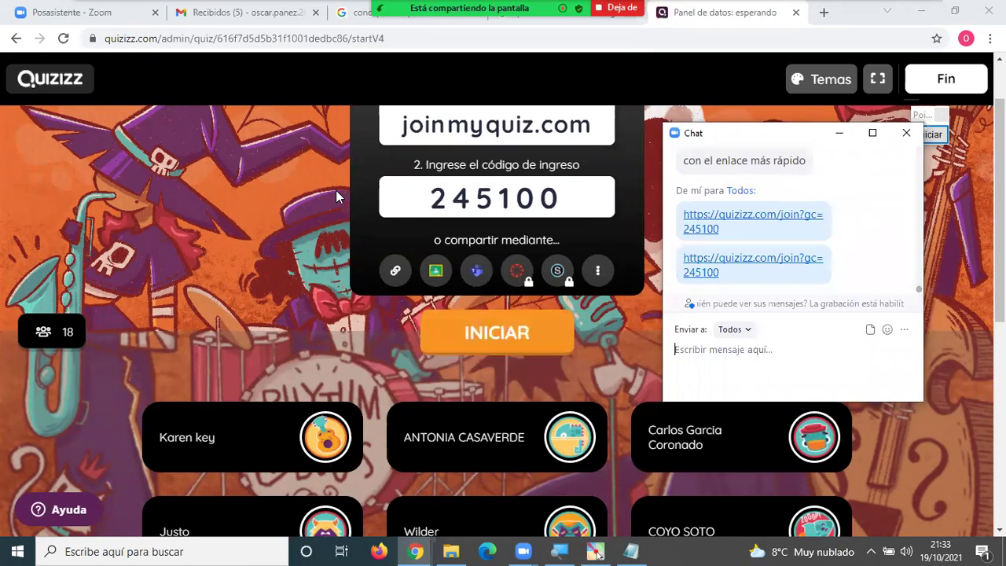
Send the game 245100 join link in the chat again, then scroll the lobby's 19 players.
{"action": "type", "text": "https://quizizz.com/join?gc=245100"}
{"action": "key", "text": "Return"}
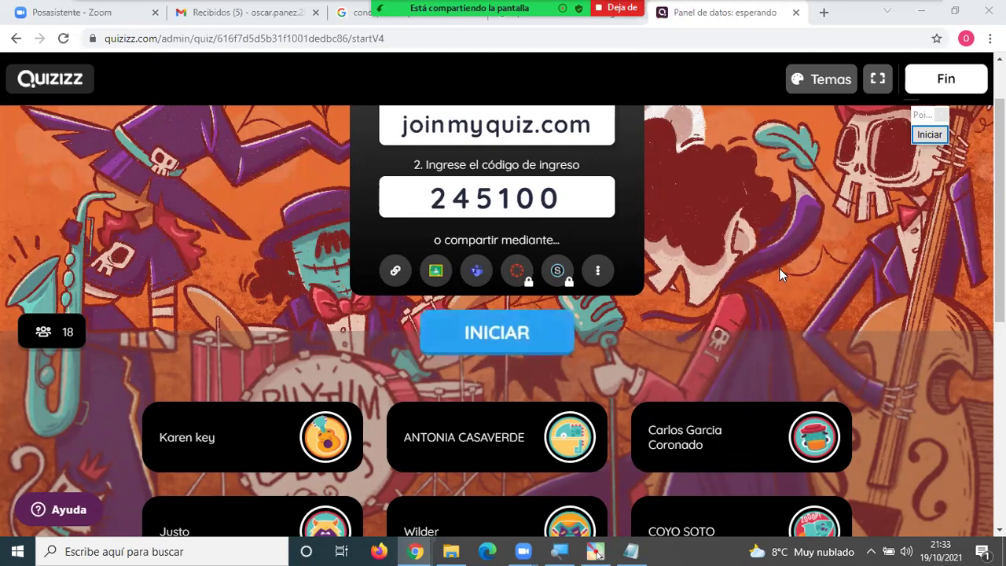
{"action": "scroll", "coordinate": [779, 272], "scroll_direction": "down", "scroll_amount": 2}
{"action": "scroll", "coordinate": [779, 271], "scroll_direction": "up", "scroll_amount": 2}
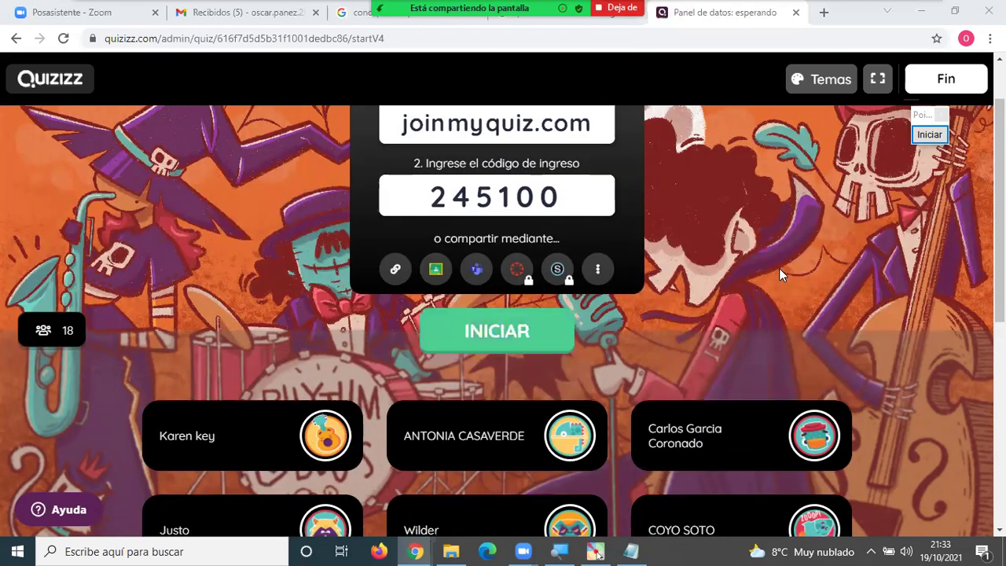
{"action": "scroll", "coordinate": [754, 314], "scroll_direction": "up", "scroll_amount": 1}
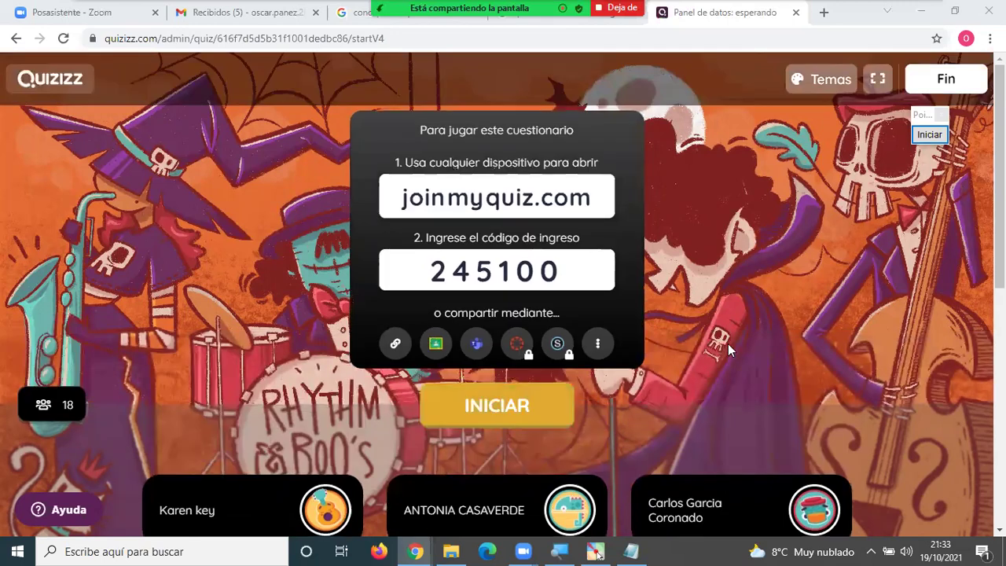
{"action": "scroll", "coordinate": [727, 344], "scroll_direction": "down", "scroll_amount": 3}
{"action": "scroll", "coordinate": [729, 343], "scroll_direction": "down", "scroll_amount": 4}
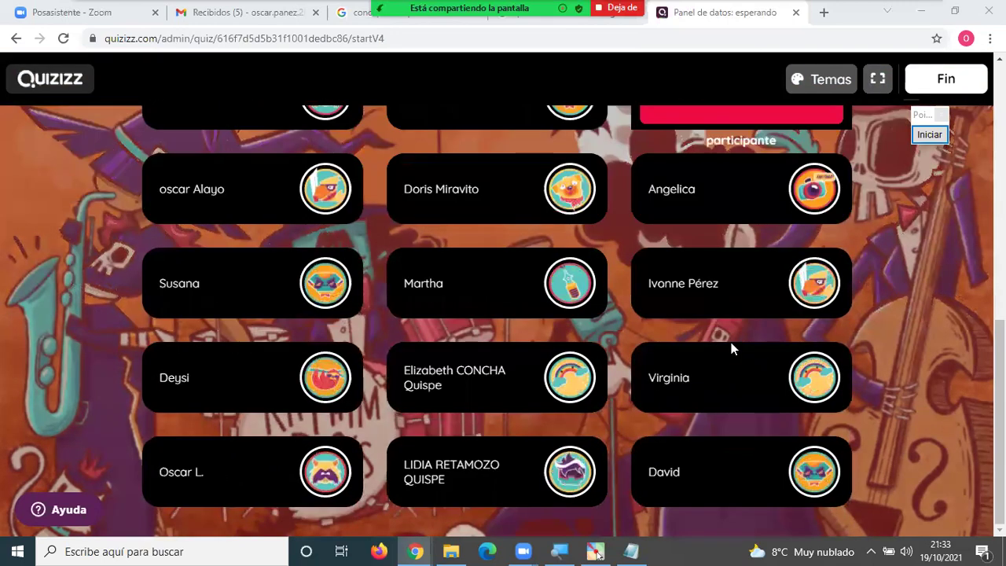
{"action": "scroll", "coordinate": [731, 342], "scroll_direction": "up", "scroll_amount": 3}
{"action": "scroll", "coordinate": [731, 343], "scroll_direction": "up", "scroll_amount": 2}
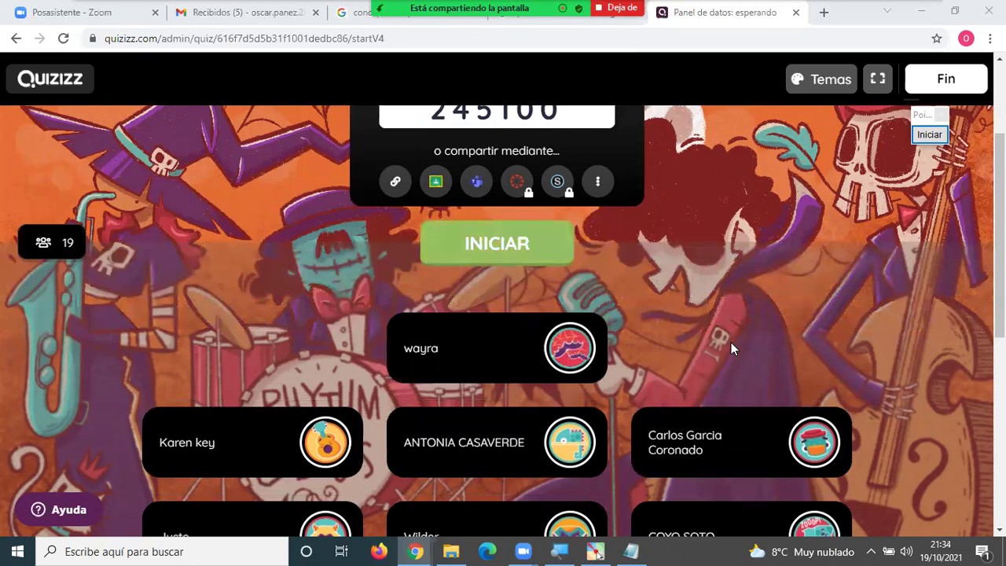
{"action": "scroll", "coordinate": [730, 349], "scroll_direction": "down", "scroll_amount": 1}
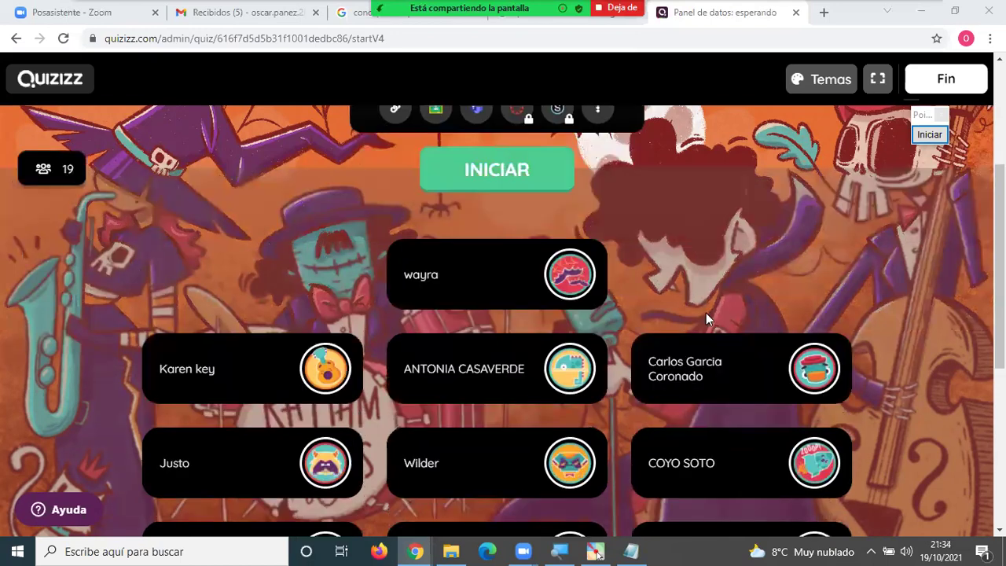
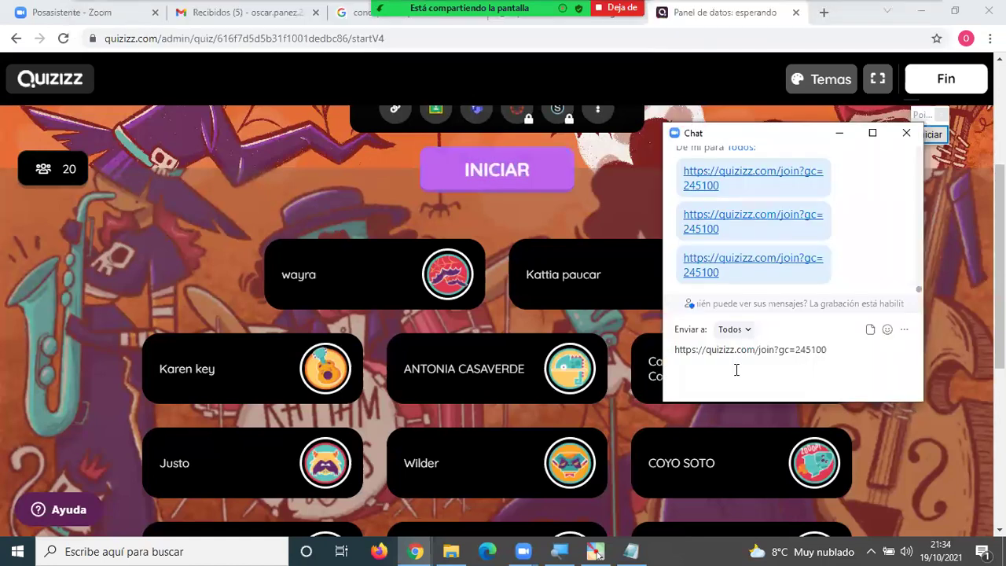
Post the join link with code 245100 in the meeting chat, then close the chat.
{"action": "key", "text": "Return"}
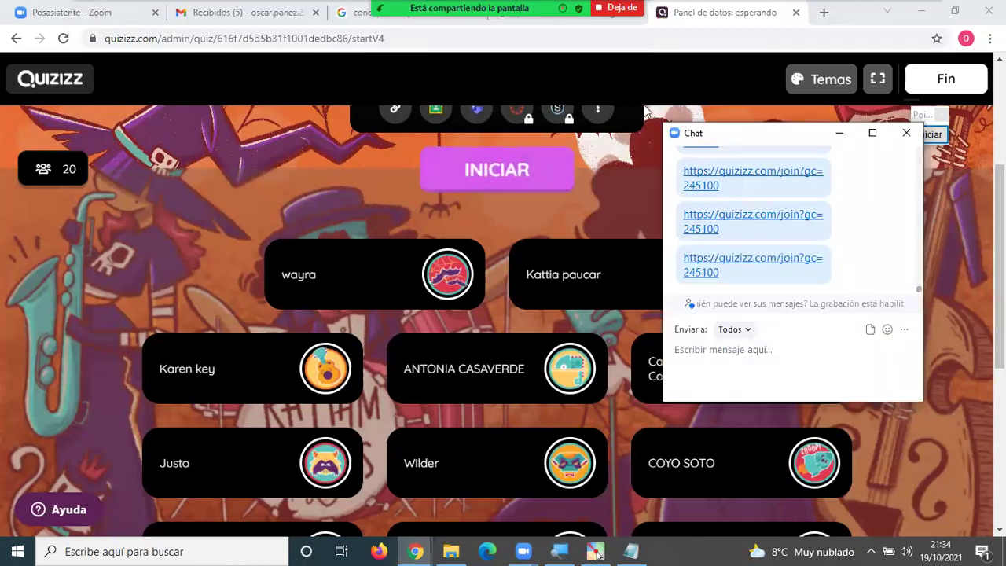
{"action": "left_click", "coordinate": [759, 224]}
{"action": "scroll", "coordinate": [765, 232], "scroll_direction": "up", "scroll_amount": 1}
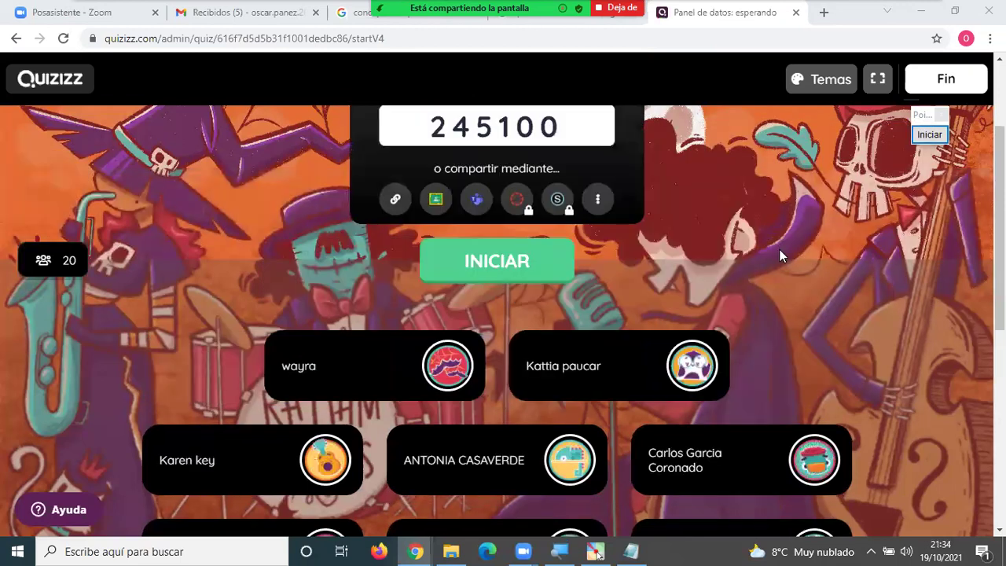
{"action": "scroll", "coordinate": [776, 245], "scroll_direction": "up", "scroll_amount": 1}
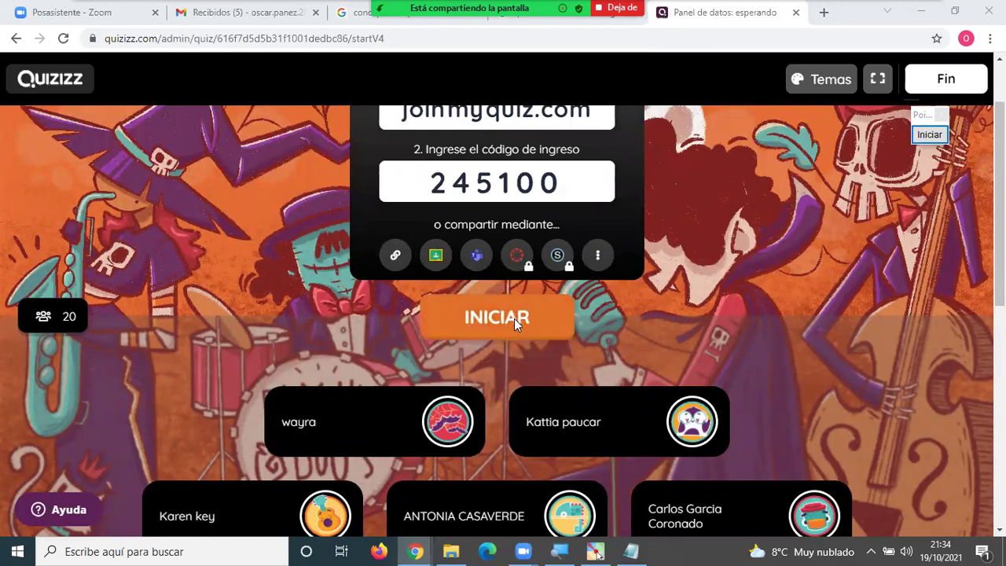
{"action": "scroll", "coordinate": [513, 318], "scroll_direction": "up", "scroll_amount": 1}
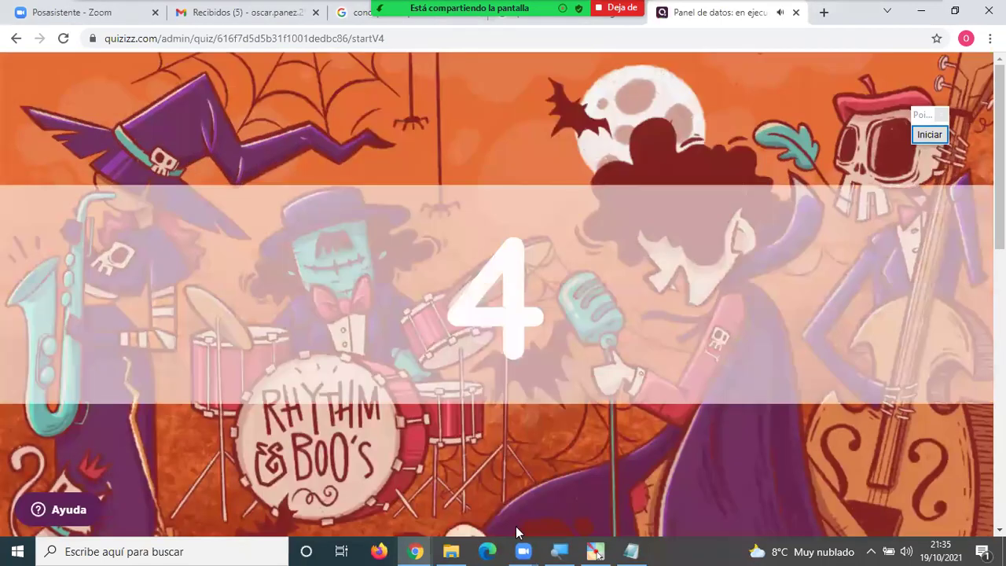
Start the game and answer question 1 with Windows as the test student.
{"action": "left_click", "coordinate": [414, 549]}
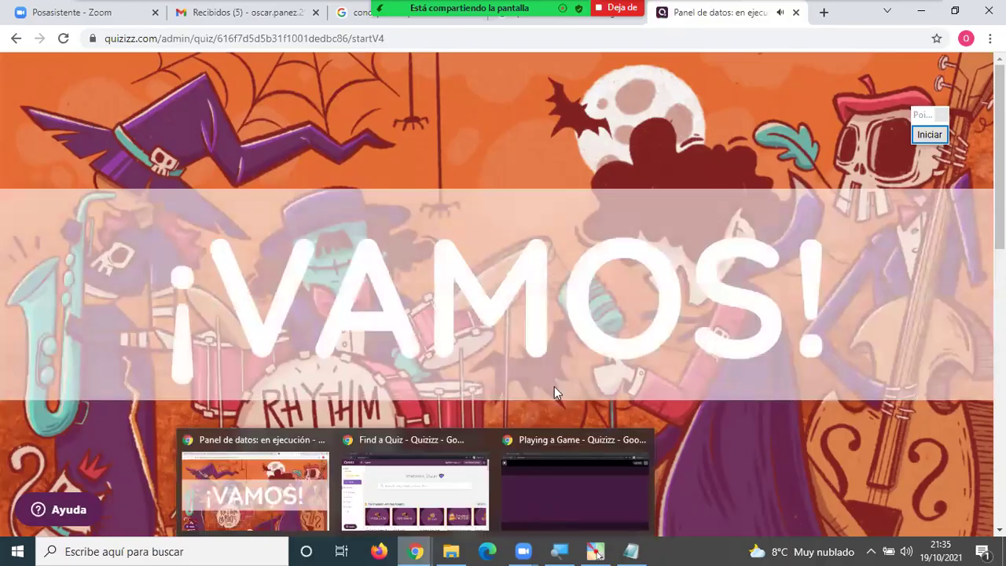
{"action": "left_click", "coordinate": [575, 487]}
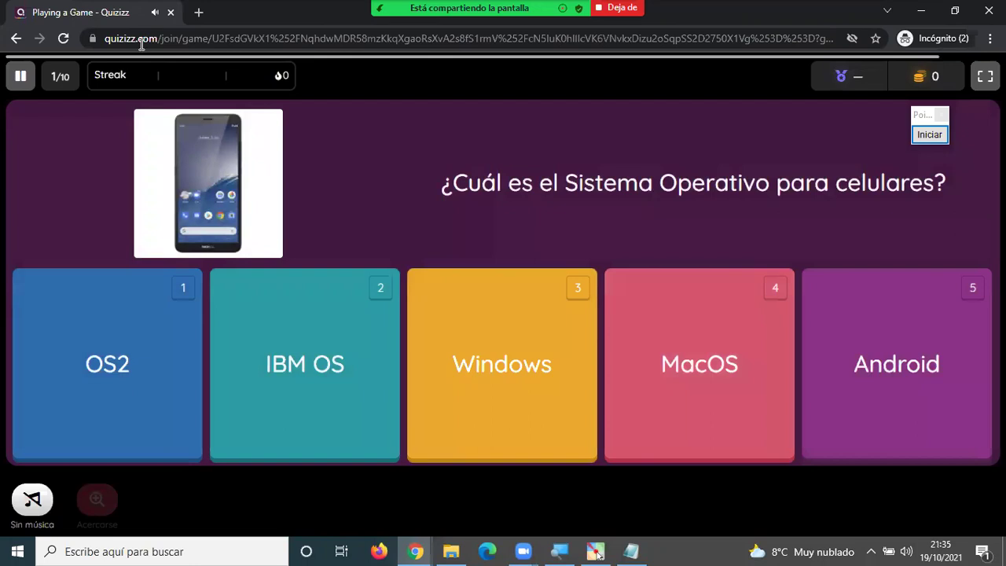
{"action": "right_click", "coordinate": [102, 11]}
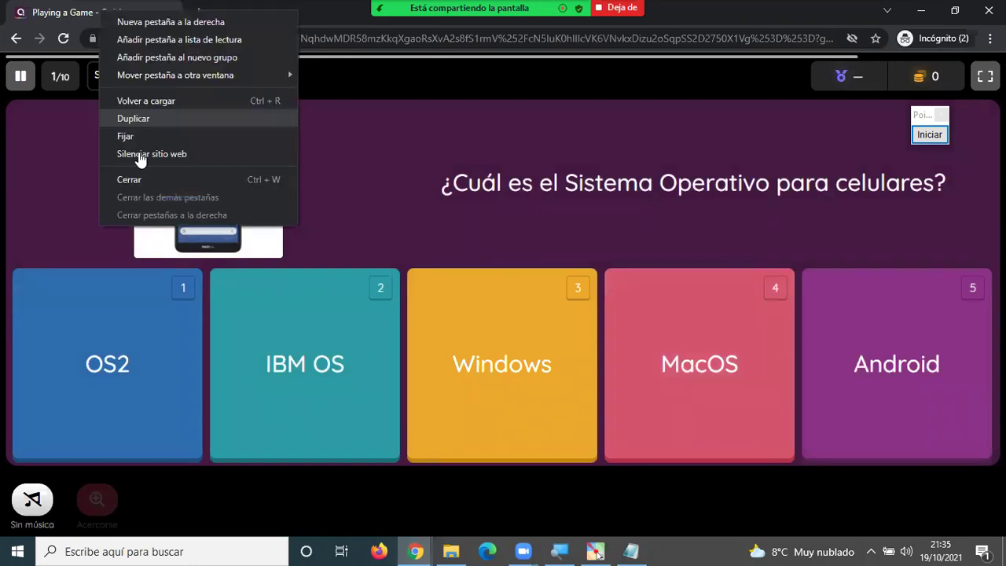
{"action": "left_click", "coordinate": [338, 172]}
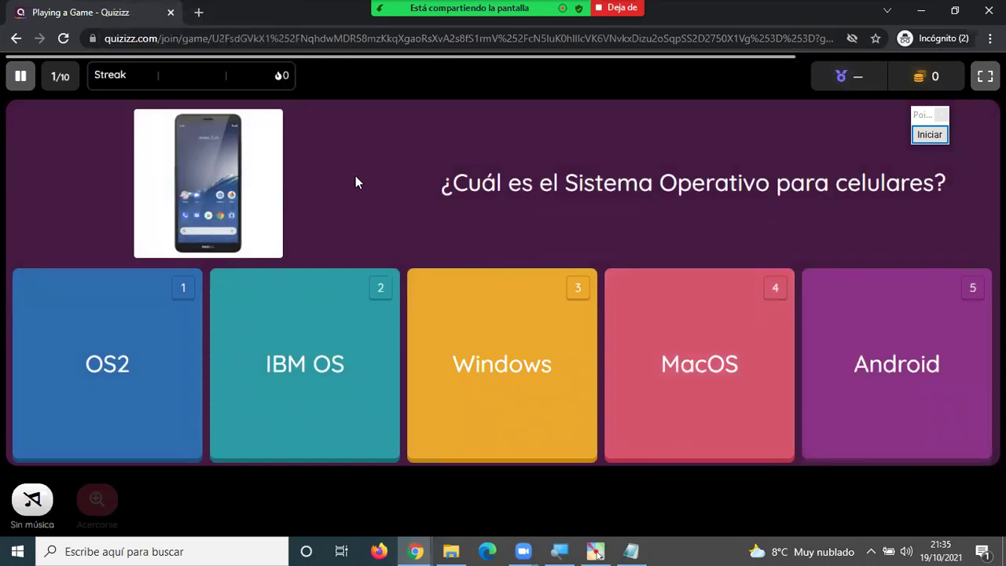
{"action": "left_click", "coordinate": [459, 317]}
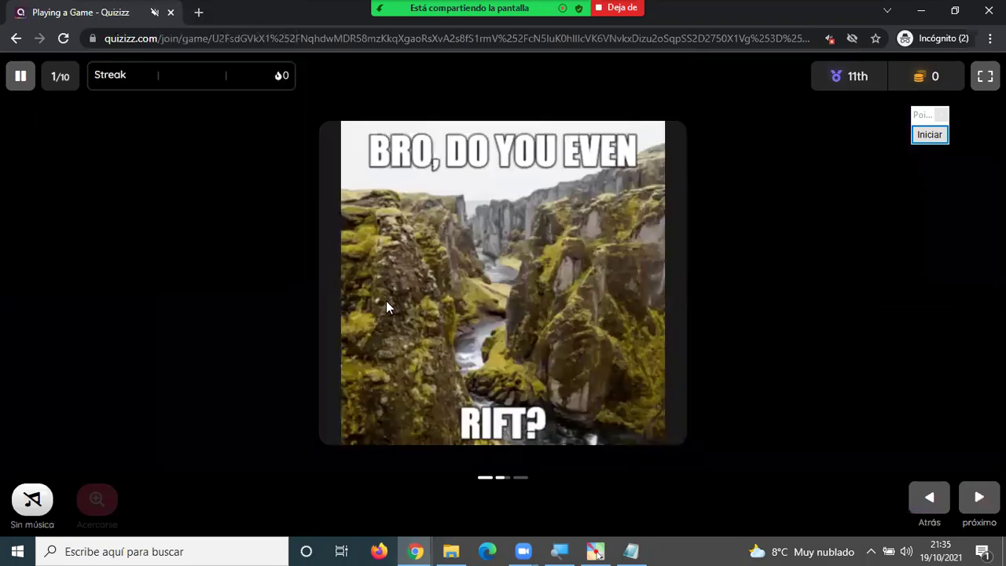
{"action": "key", "text": "alt+Tab"}
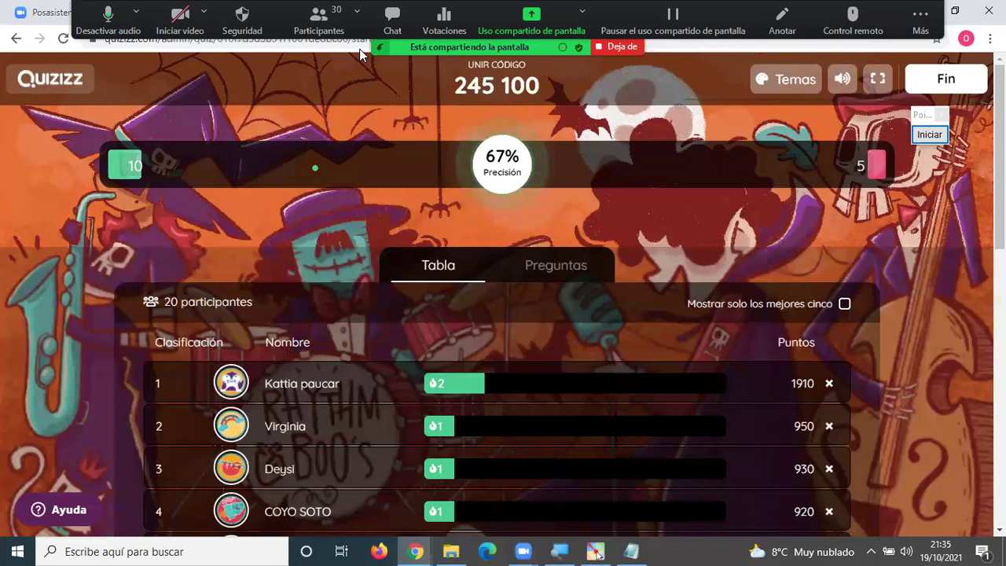
Mute the dashboard site with Silenciar sitio web and review the live rankings.
{"action": "right_click", "coordinate": [701, 13]}
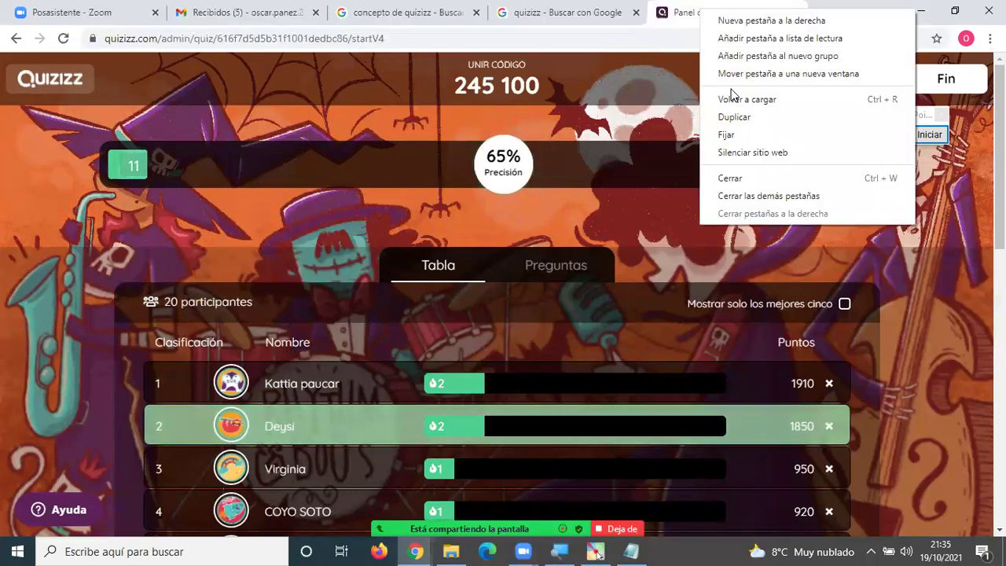
{"action": "left_click", "coordinate": [730, 150]}
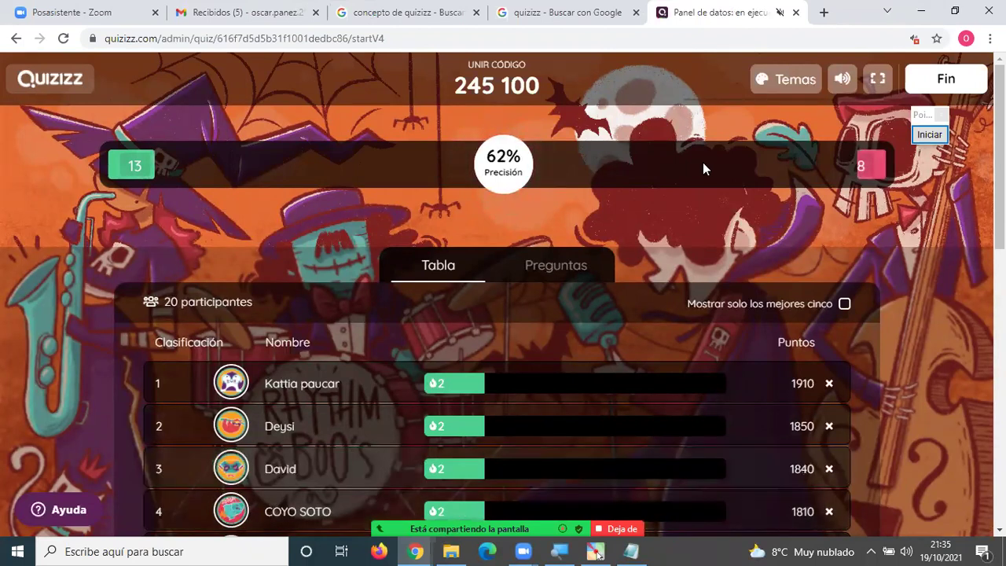
{"action": "scroll", "coordinate": [699, 164], "scroll_direction": "down", "scroll_amount": 1}
{"action": "scroll", "coordinate": [699, 163], "scroll_direction": "down", "scroll_amount": 3}
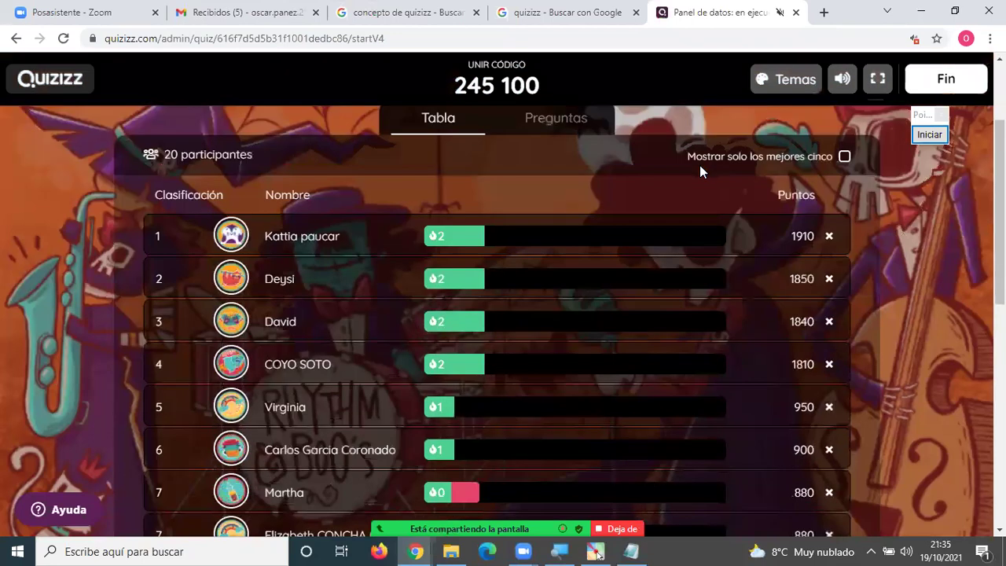
{"action": "scroll", "coordinate": [698, 165], "scroll_direction": "down", "scroll_amount": 5}
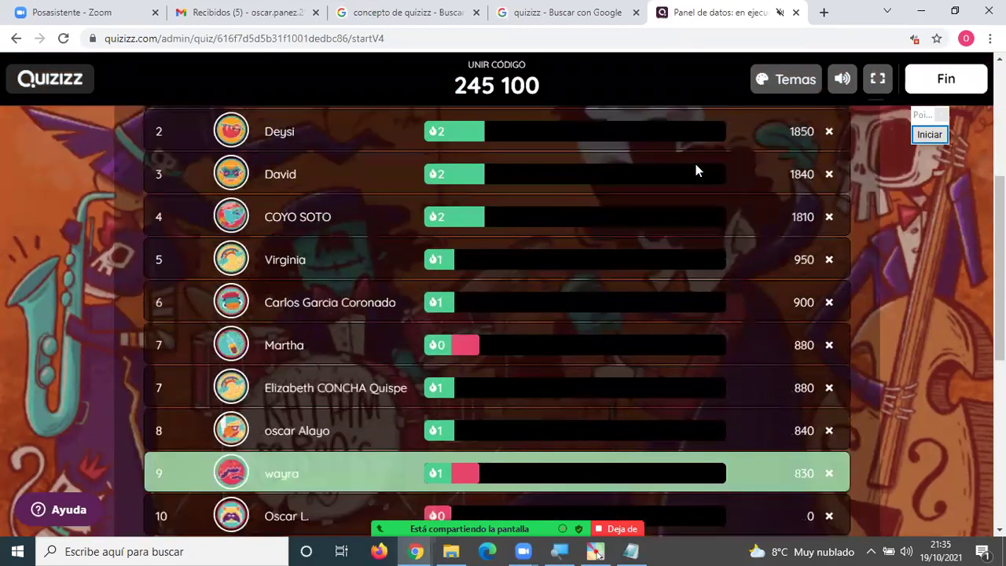
{"action": "key", "text": "alt+Tab"}
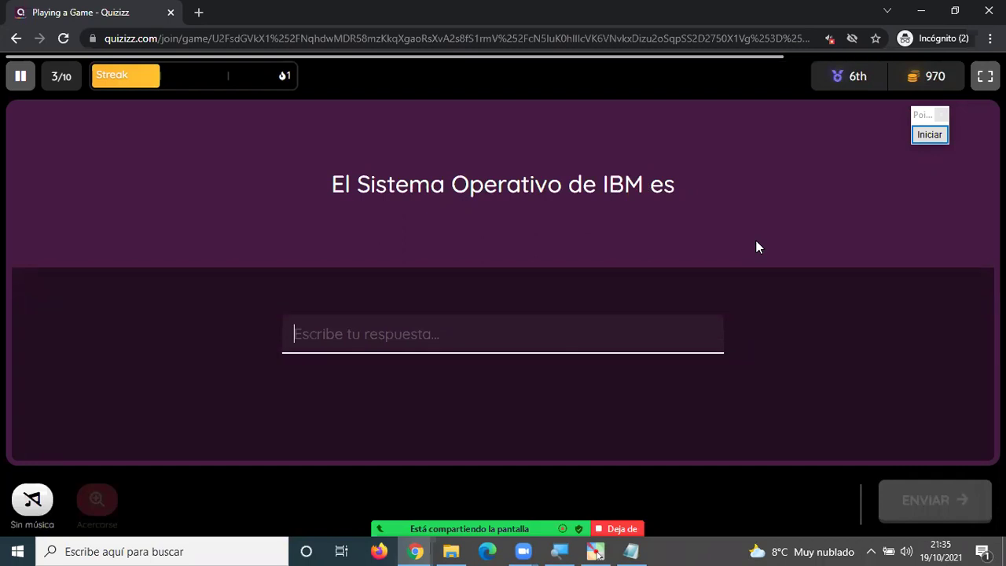
Submit 'tt' as the student's answer to the IBM question.
{"action": "type", "text": "tt"}
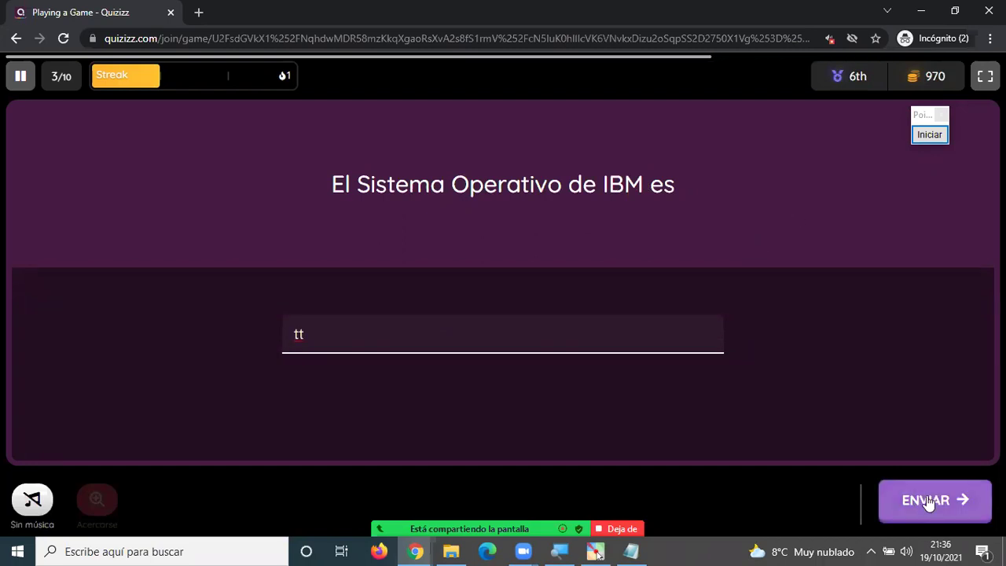
{"action": "left_click", "coordinate": [928, 502]}
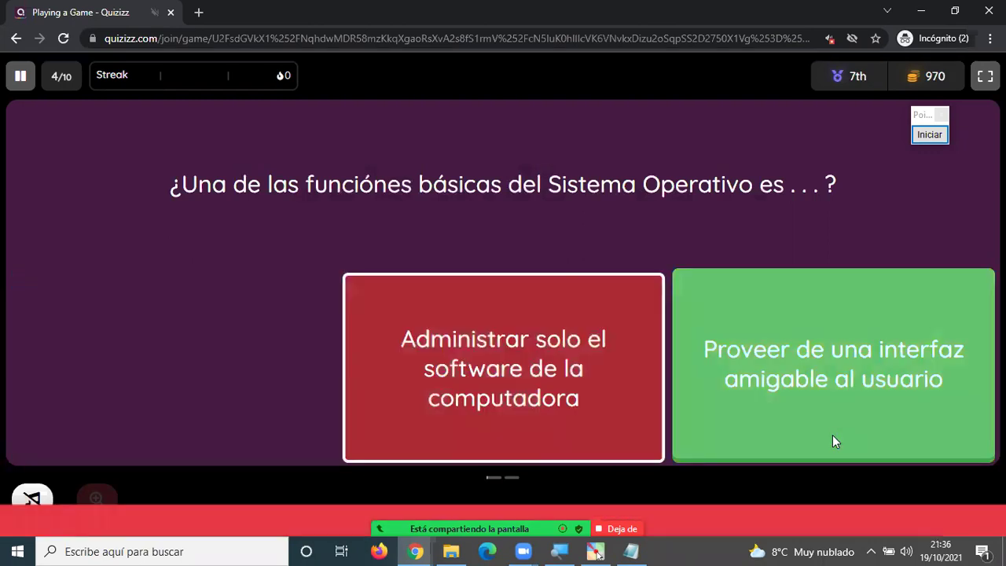
{"action": "key", "text": "alt+Tab"}
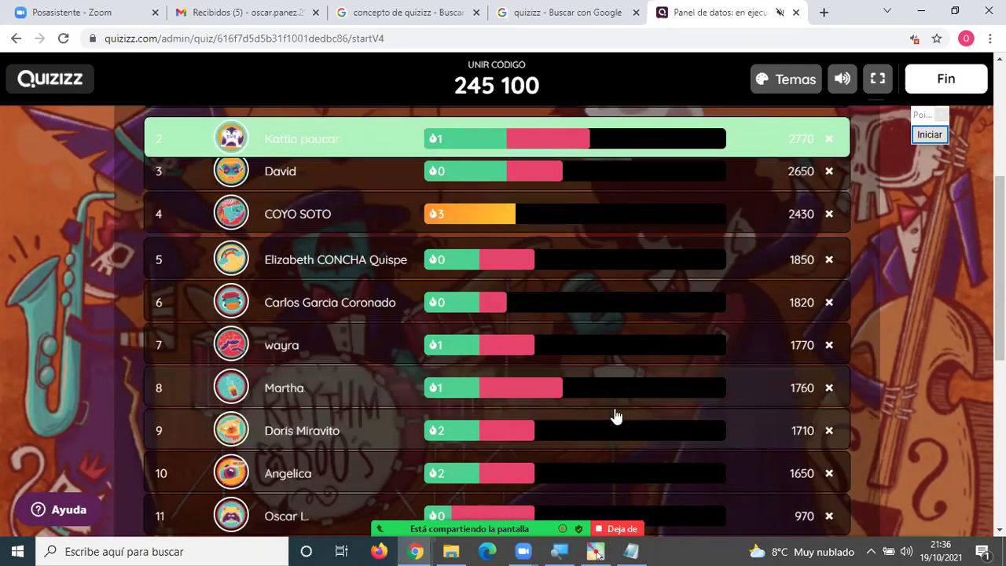
{"action": "key", "text": "alt+Tab"}
{"action": "key", "text": "alt+Tab"}
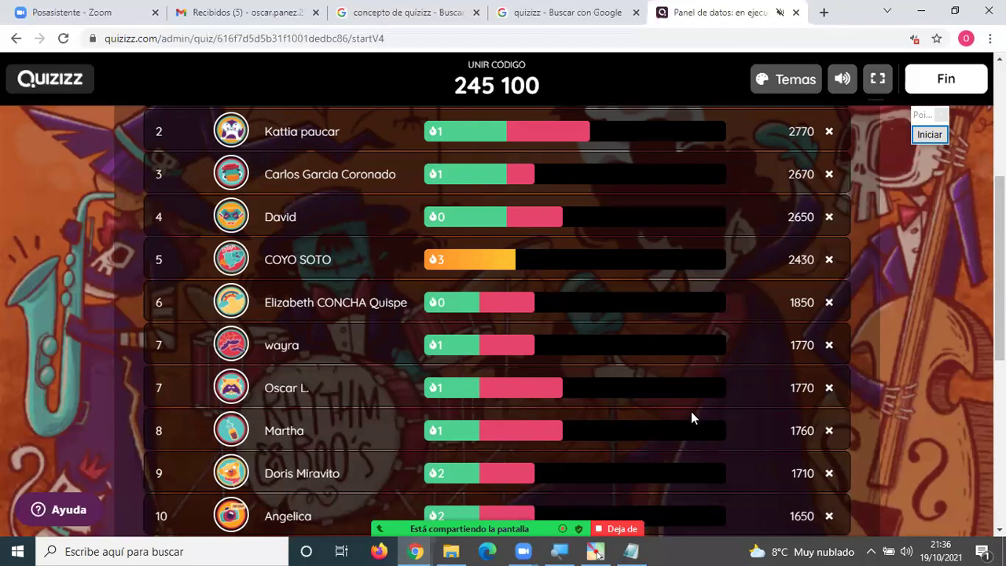
{"action": "scroll", "coordinate": [690, 417], "scroll_direction": "up", "scroll_amount": 1}
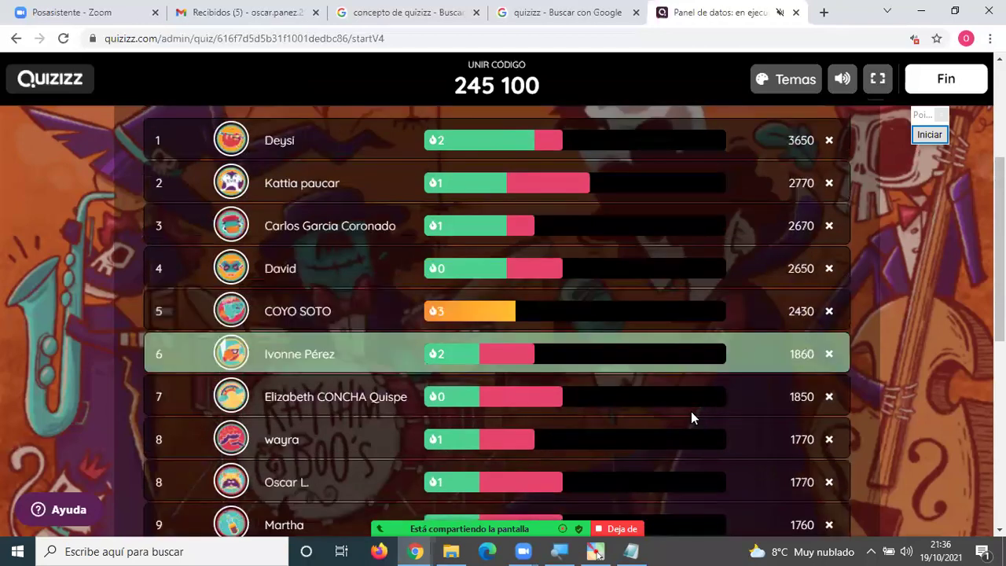
{"action": "scroll", "coordinate": [692, 411], "scroll_direction": "up", "scroll_amount": 1}
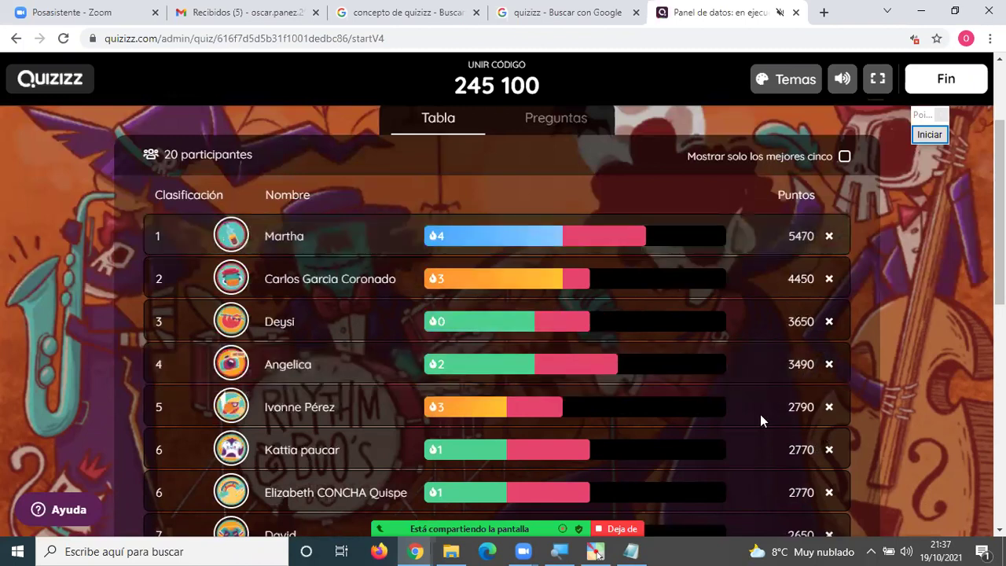
Acknowledge the booster message and answer Plantas VS Zombies.
{"action": "key", "text": "alt+Tab"}
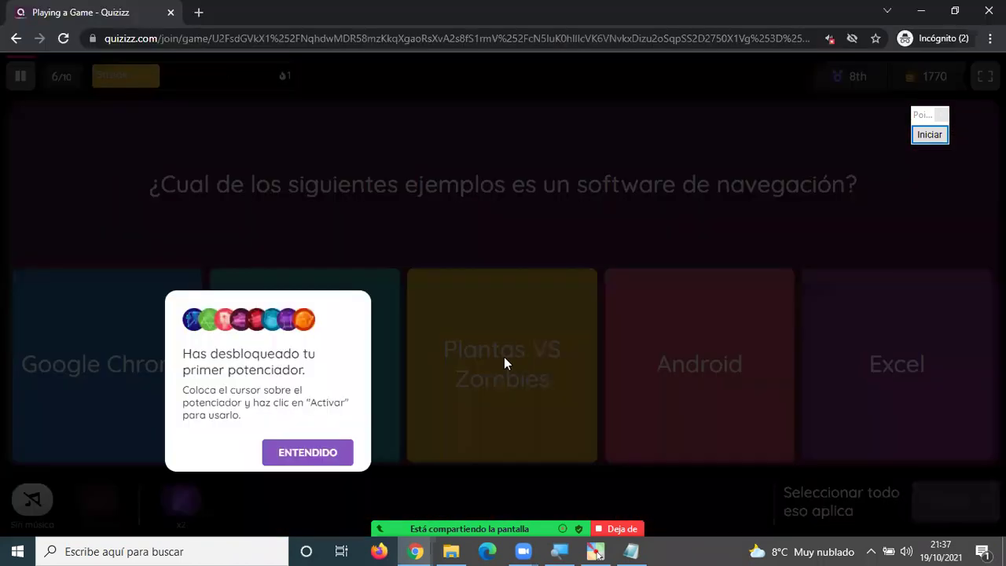
{"action": "left_click", "coordinate": [318, 451]}
{"action": "left_click", "coordinate": [501, 385]}
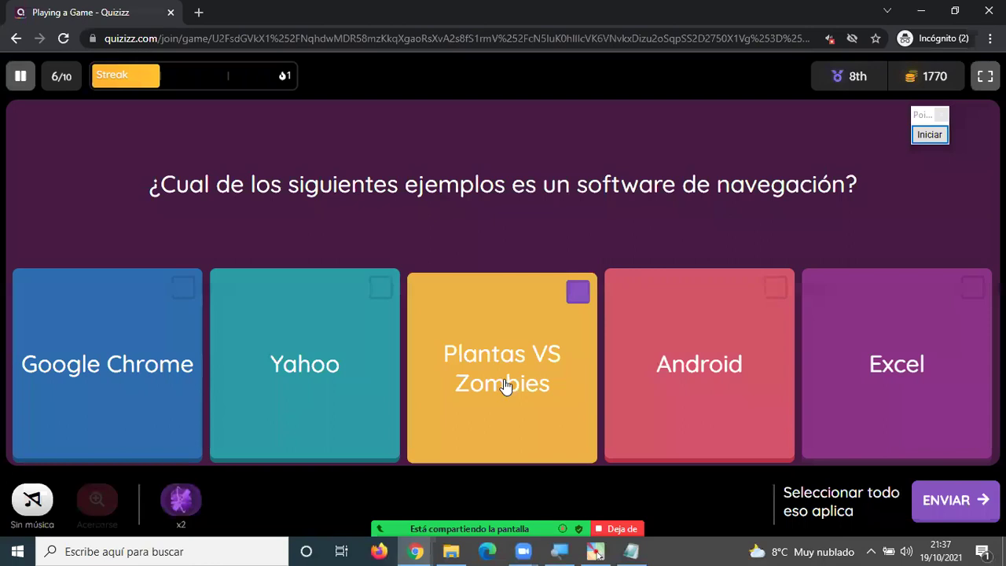
{"action": "left_click", "coordinate": [955, 499]}
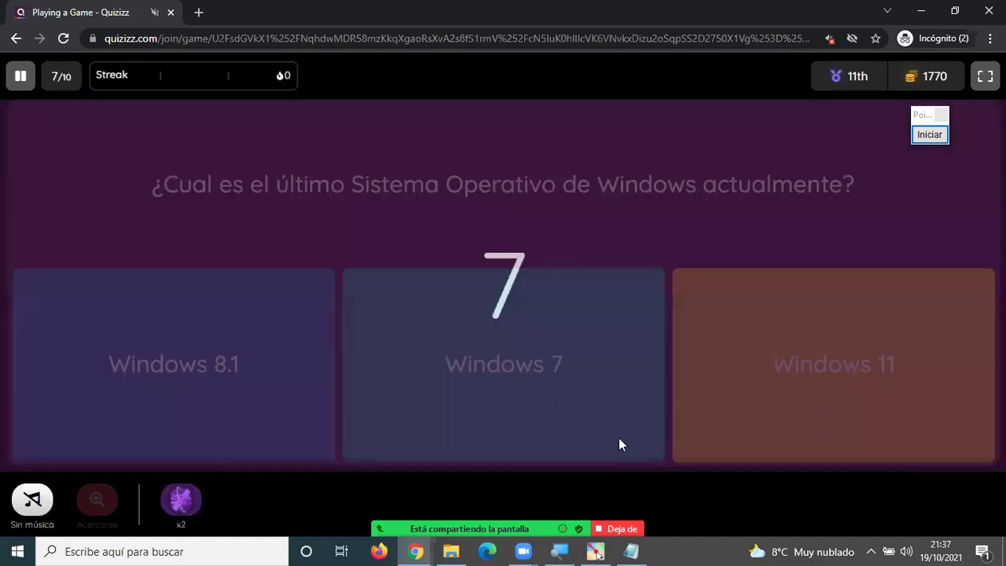
Answer Windows 7, decline the x2 booster, and submit 'xxx' for the Microsoft question.
{"action": "left_click", "coordinate": [618, 444]}
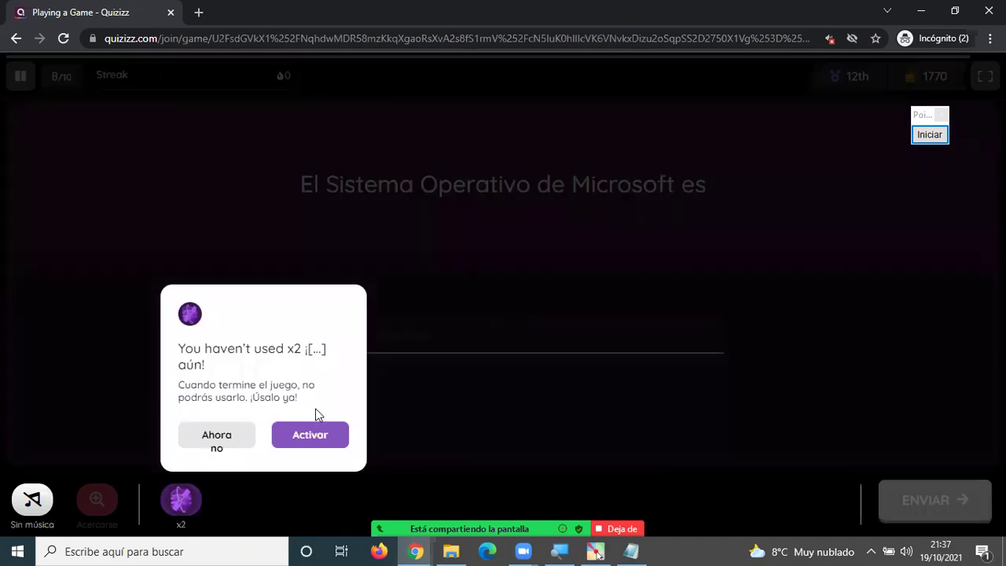
{"action": "left_click", "coordinate": [240, 433]}
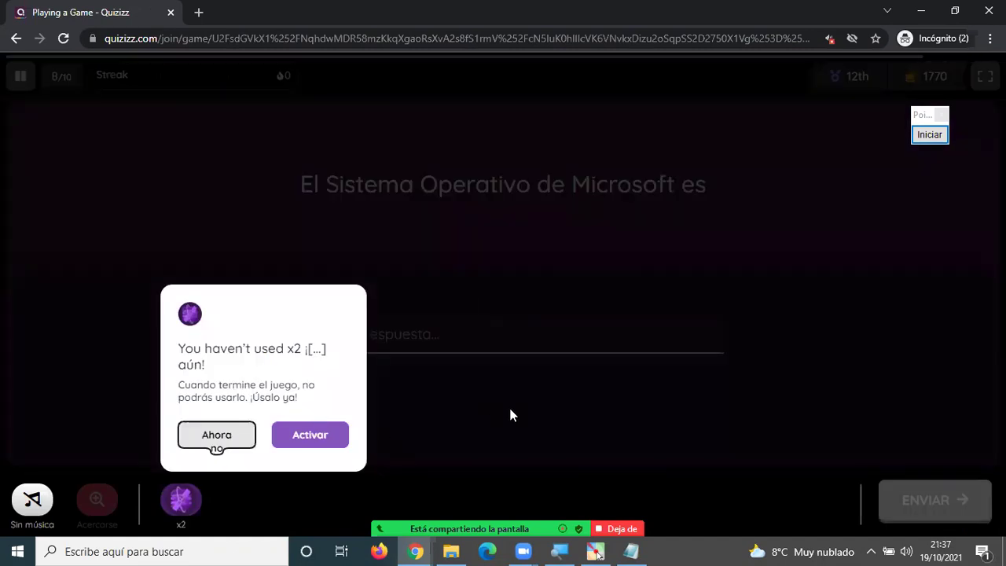
{"action": "type", "text": "x"}
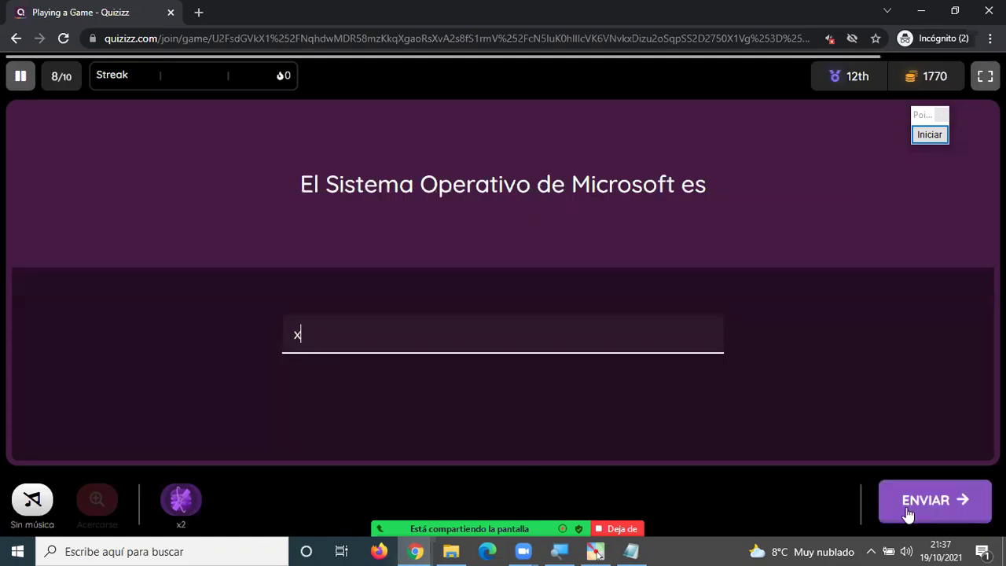
{"action": "type", "text": "xx"}
{"action": "left_click", "coordinate": [913, 509]}
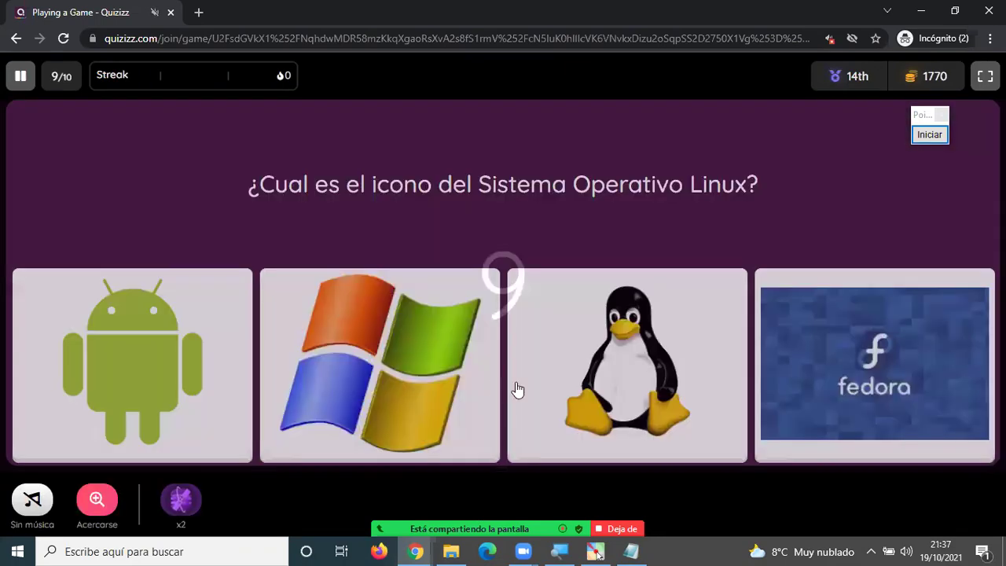
Pick the penguin as the Linux icon and answer 'ssss' to the apple question.
{"action": "left_click", "coordinate": [577, 383]}
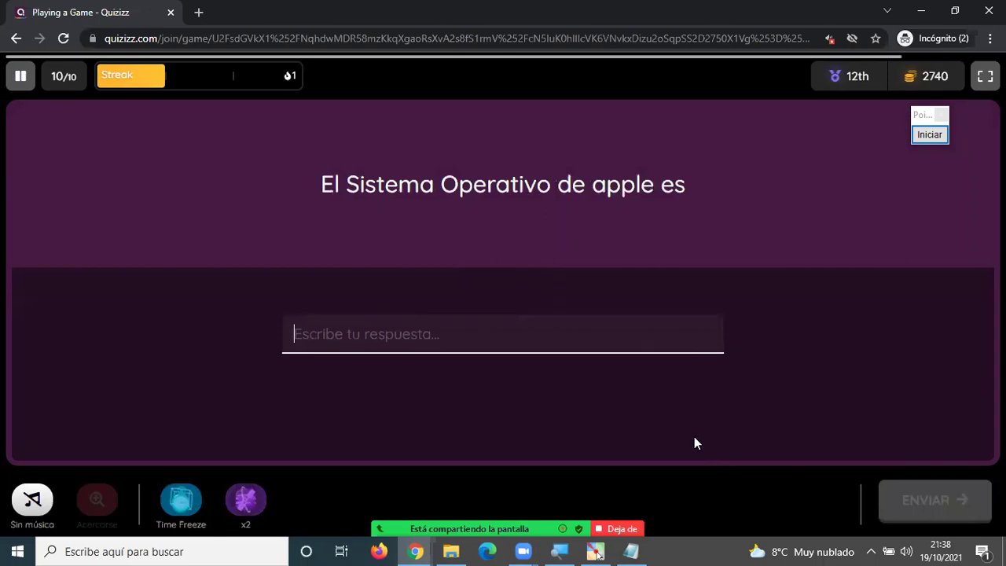
{"action": "type", "text": "ssss"}
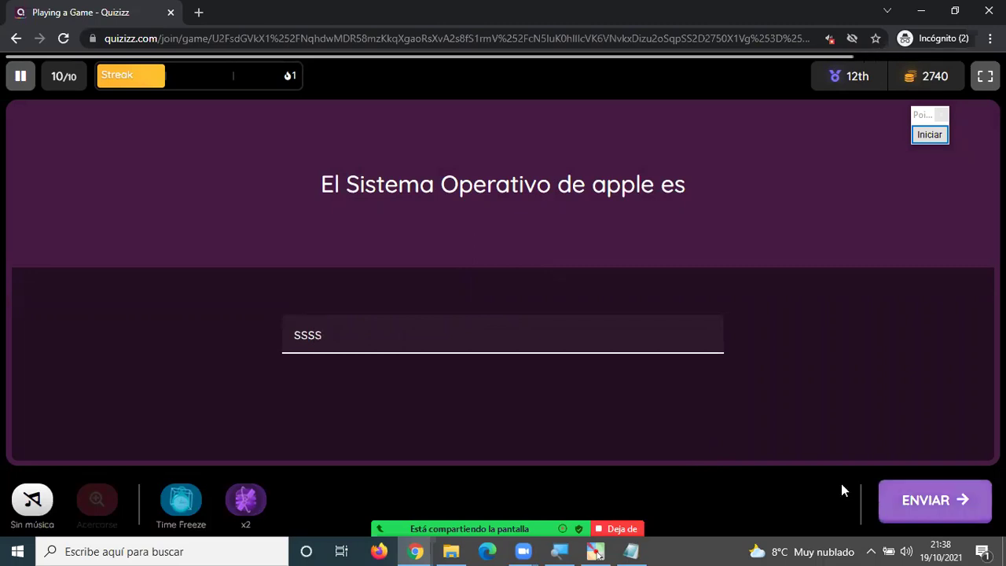
{"action": "key", "text": "Return"}
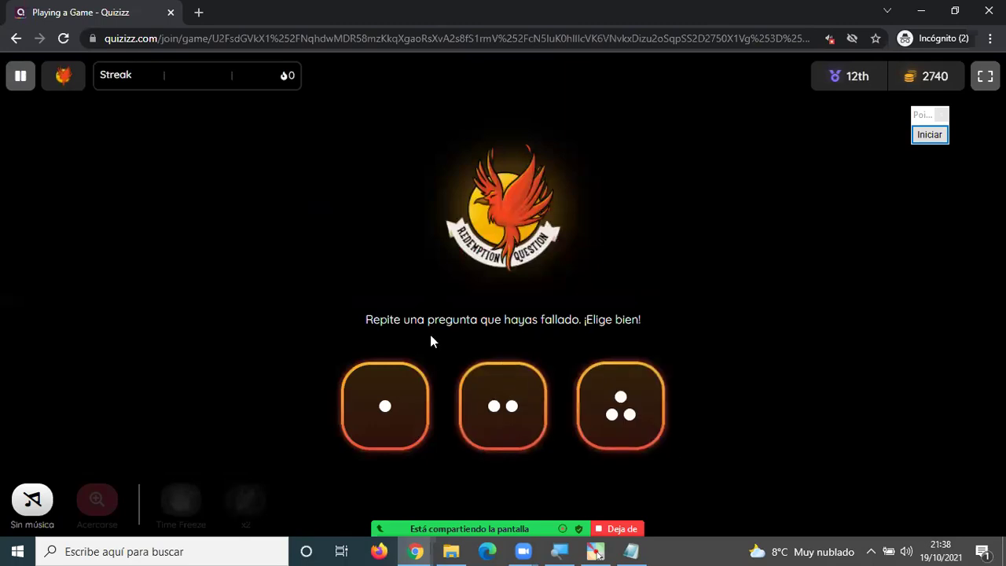
Pick a die for the redemption question and answer it with Google Chrome.
{"action": "left_click", "coordinate": [465, 374]}
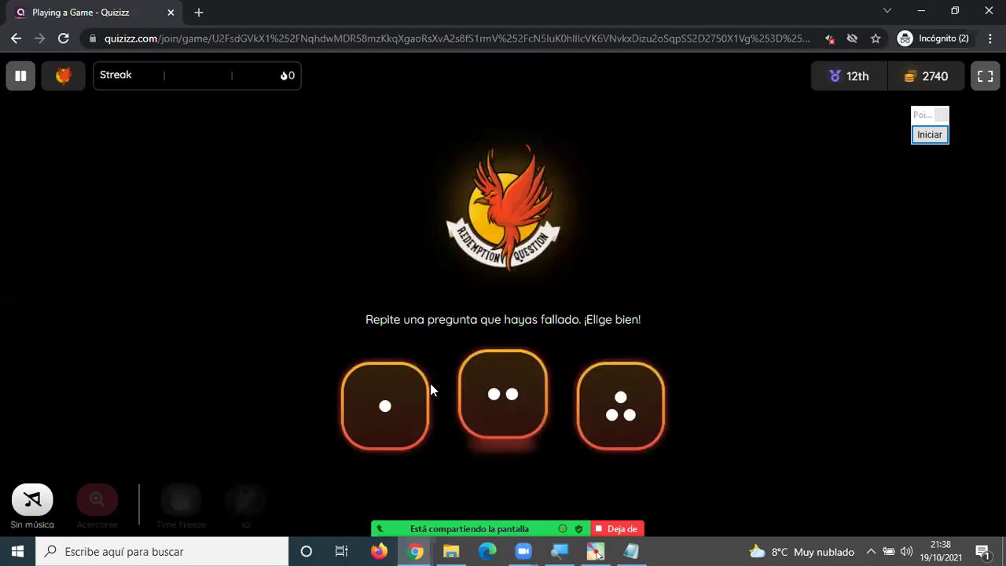
{"action": "left_click", "coordinate": [491, 415]}
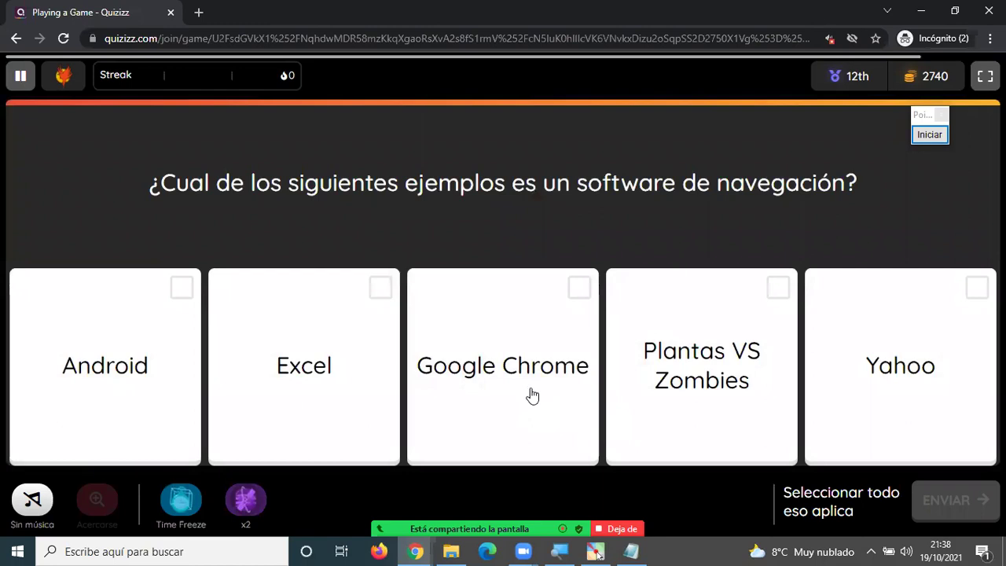
{"action": "left_click", "coordinate": [533, 395]}
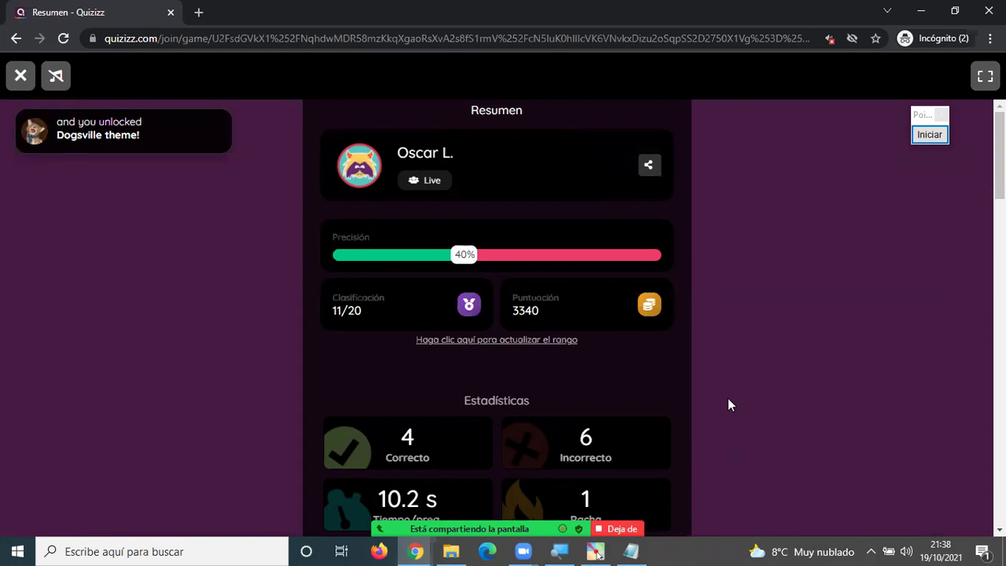
Scroll through the Revisar preguntas review on the summary page, then return to the teacher dashboard.
{"action": "scroll", "coordinate": [728, 399], "scroll_direction": "down", "scroll_amount": 2}
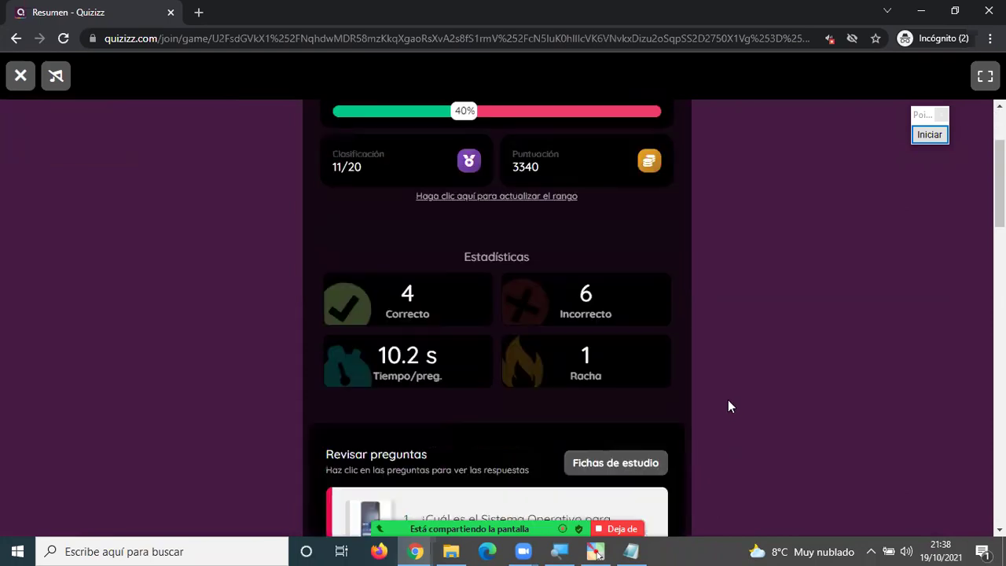
{"action": "scroll", "coordinate": [729, 405], "scroll_direction": "down", "scroll_amount": 4}
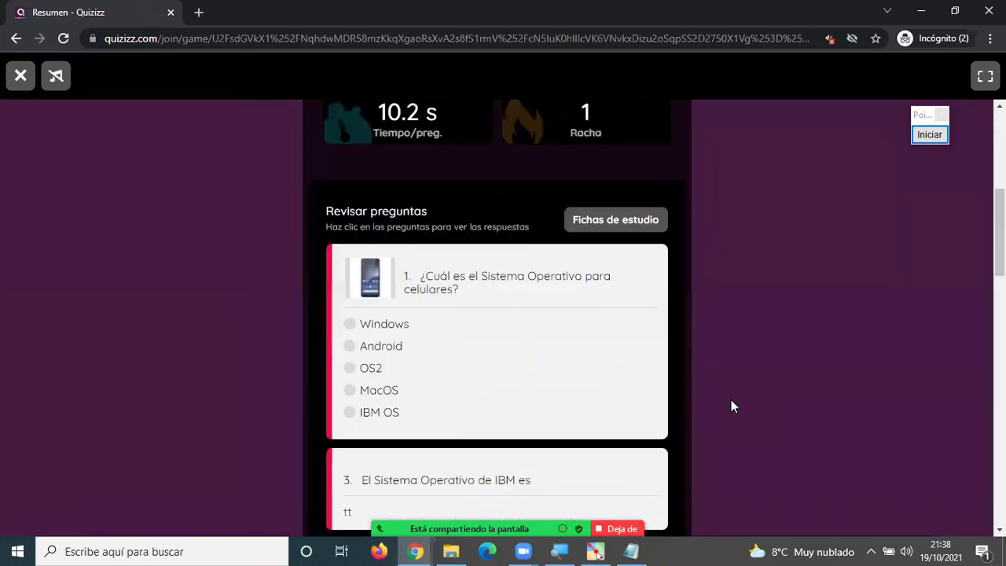
{"action": "scroll", "coordinate": [584, 337], "scroll_direction": "down", "scroll_amount": 6}
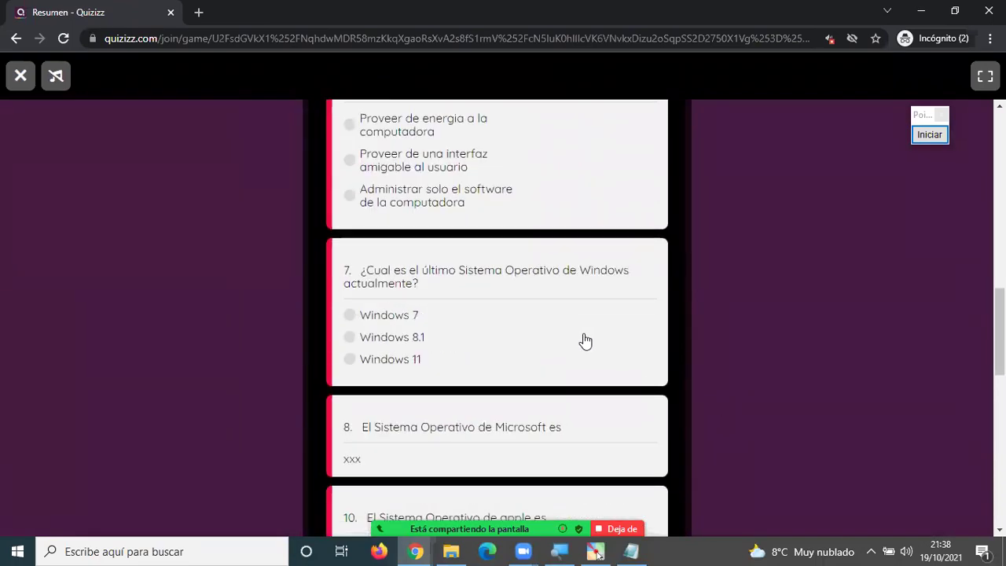
{"action": "scroll", "coordinate": [584, 342], "scroll_direction": "down", "scroll_amount": 5}
{"action": "scroll", "coordinate": [586, 342], "scroll_direction": "up", "scroll_amount": 10}
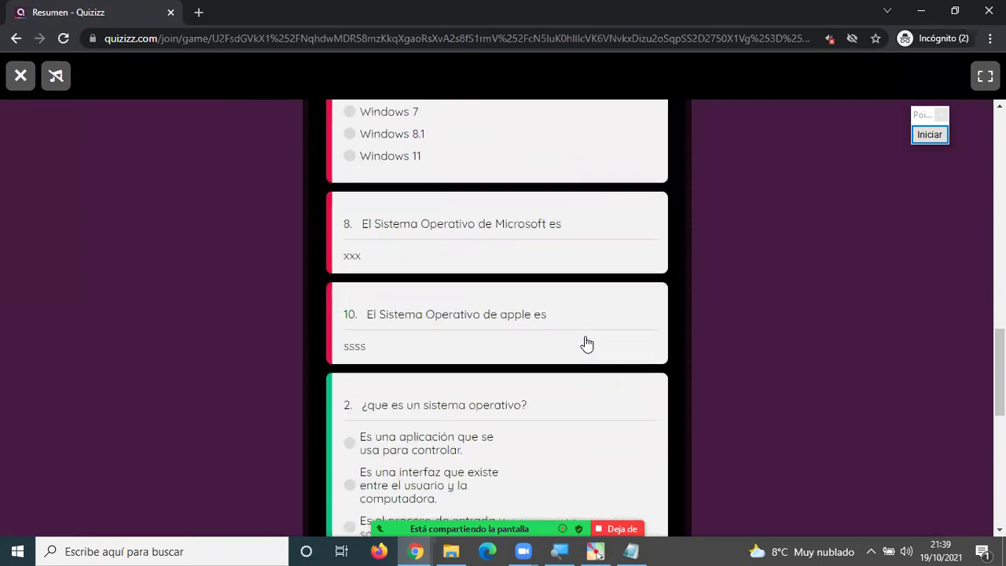
{"action": "scroll", "coordinate": [586, 342], "scroll_direction": "up", "scroll_amount": 1}
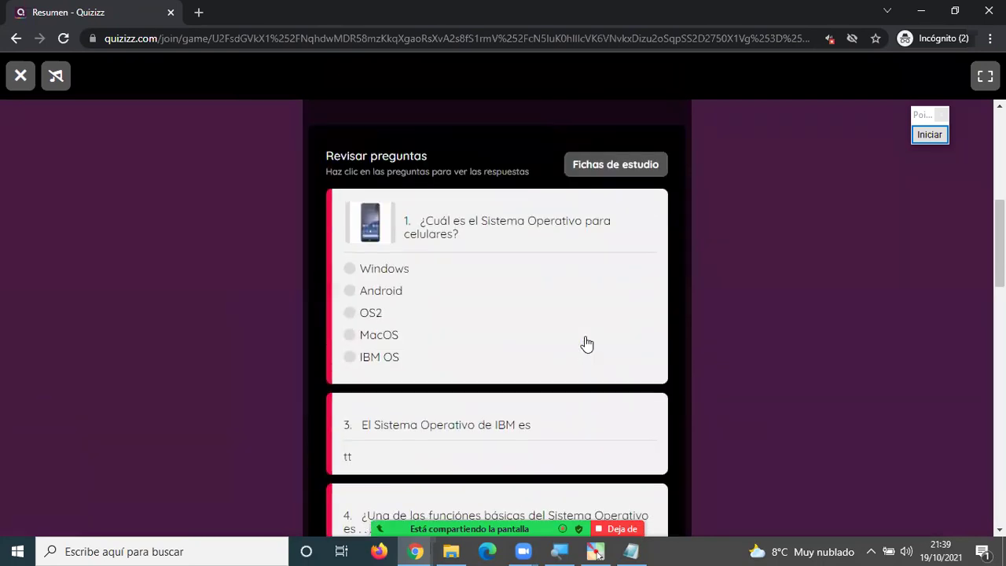
{"action": "scroll", "coordinate": [376, 340], "scroll_direction": "down", "scroll_amount": 10}
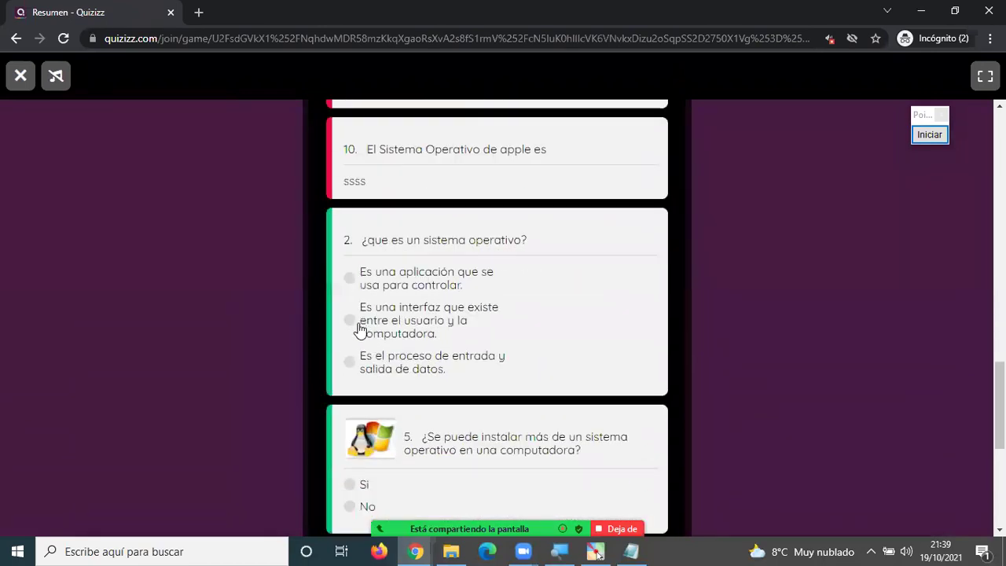
{"action": "scroll", "coordinate": [366, 338], "scroll_direction": "down", "scroll_amount": 5}
{"action": "scroll", "coordinate": [360, 339], "scroll_direction": "up", "scroll_amount": 15}
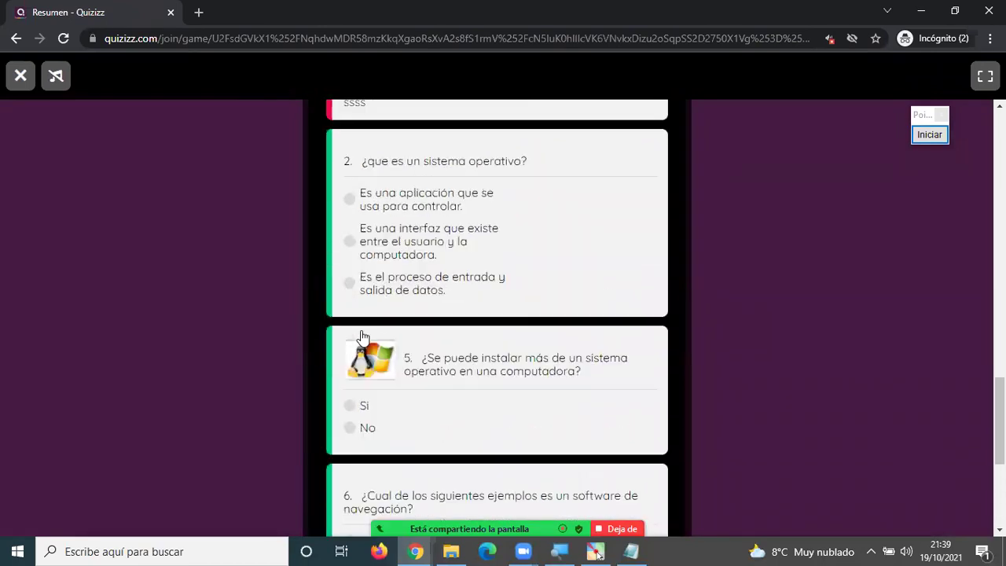
{"action": "scroll", "coordinate": [364, 334], "scroll_direction": "up", "scroll_amount": 5}
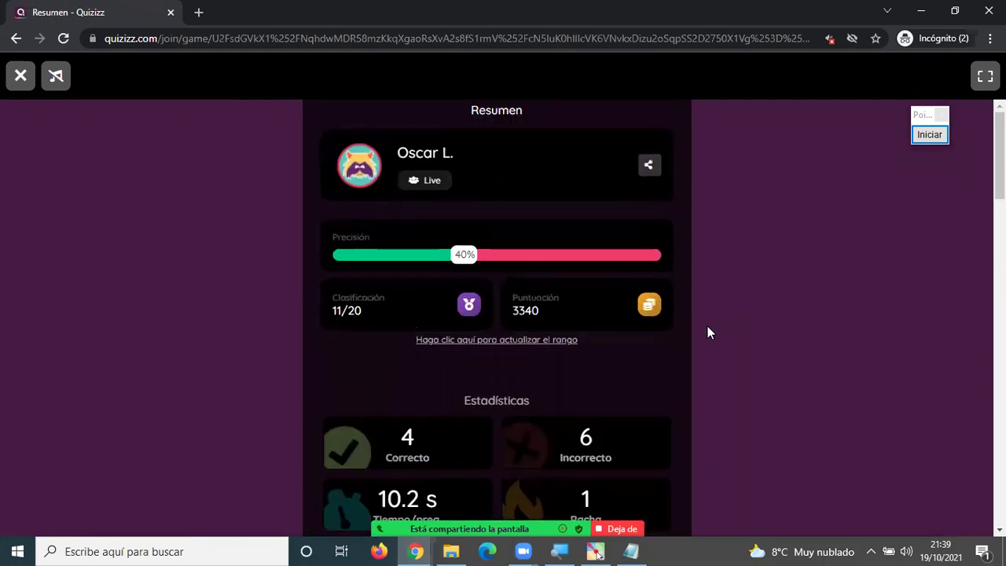
{"action": "key", "text": "alt+Tab"}
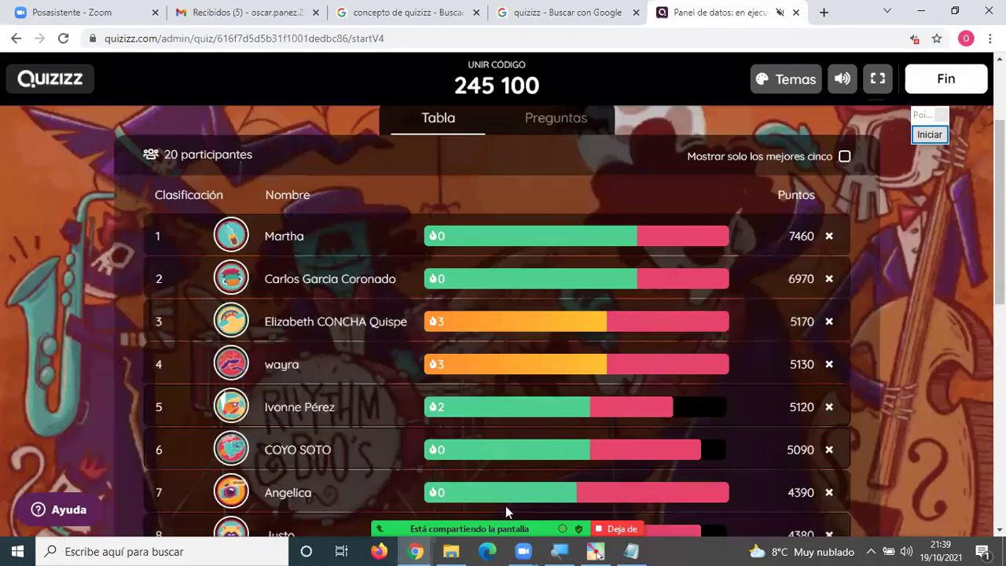
Mute all meeting participants from the Participants list, then close it.
{"action": "mouse_move", "coordinate": [505, 505]}
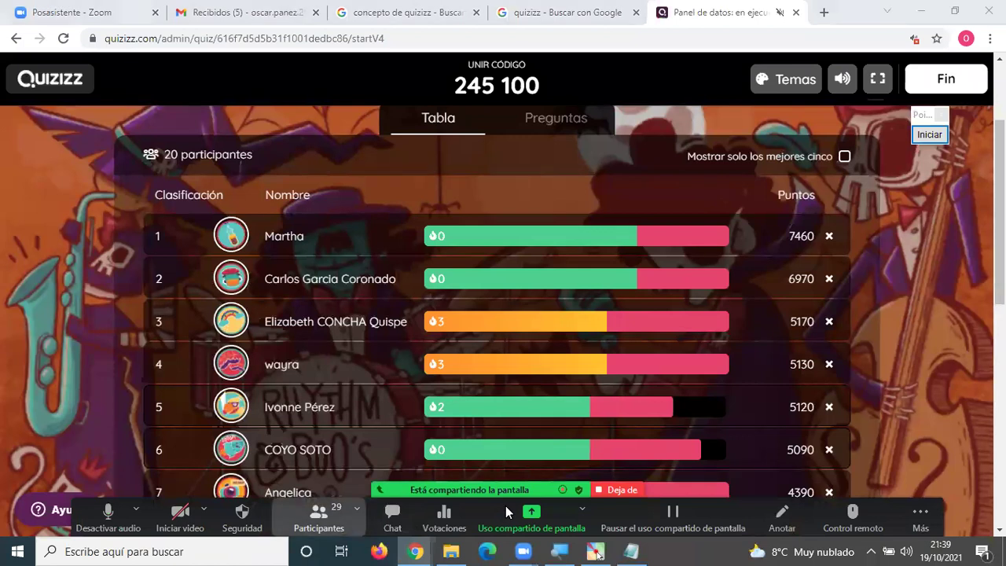
{"action": "key", "text": "alt+m"}
{"action": "key", "text": "Return"}
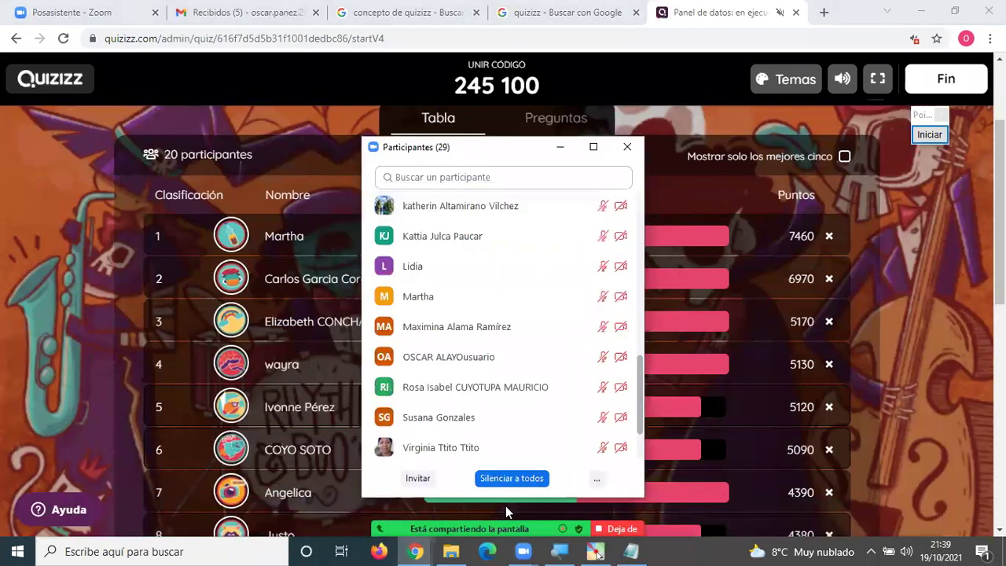
{"action": "left_click", "coordinate": [770, 333]}
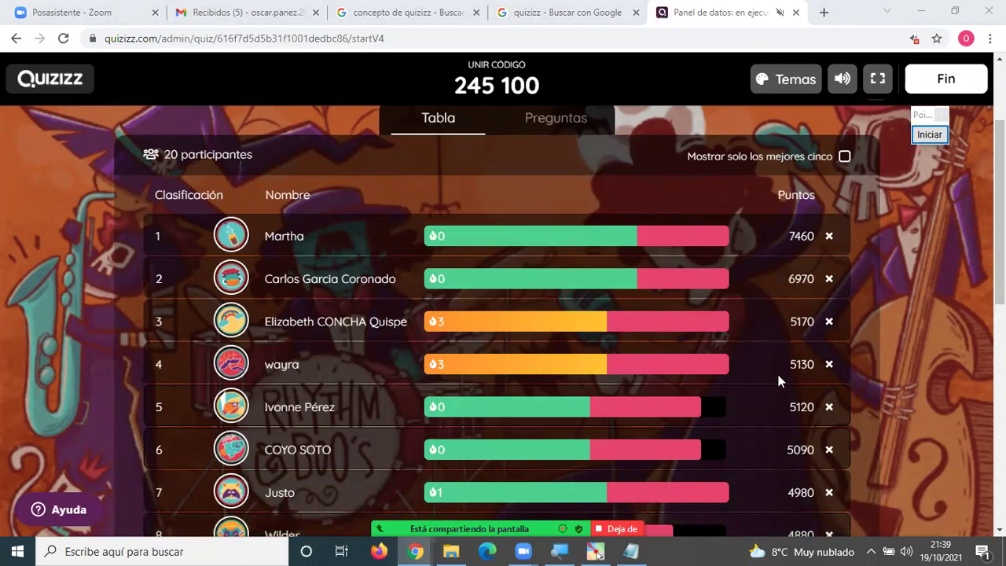
Scroll through the full Tabla leaderboard of 20 participants.
{"action": "scroll", "coordinate": [784, 374], "scroll_direction": "down", "scroll_amount": 5}
{"action": "scroll", "coordinate": [783, 374], "scroll_direction": "down", "scroll_amount": 5}
{"action": "scroll", "coordinate": [561, 296], "scroll_direction": "up", "scroll_amount": 2}
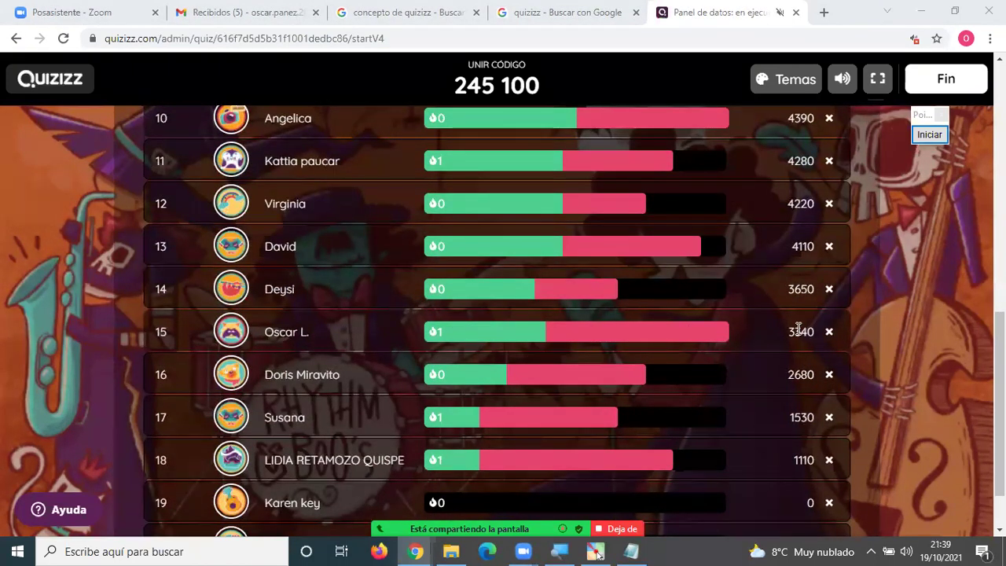
{"action": "scroll", "coordinate": [797, 330], "scroll_direction": "up", "scroll_amount": 2}
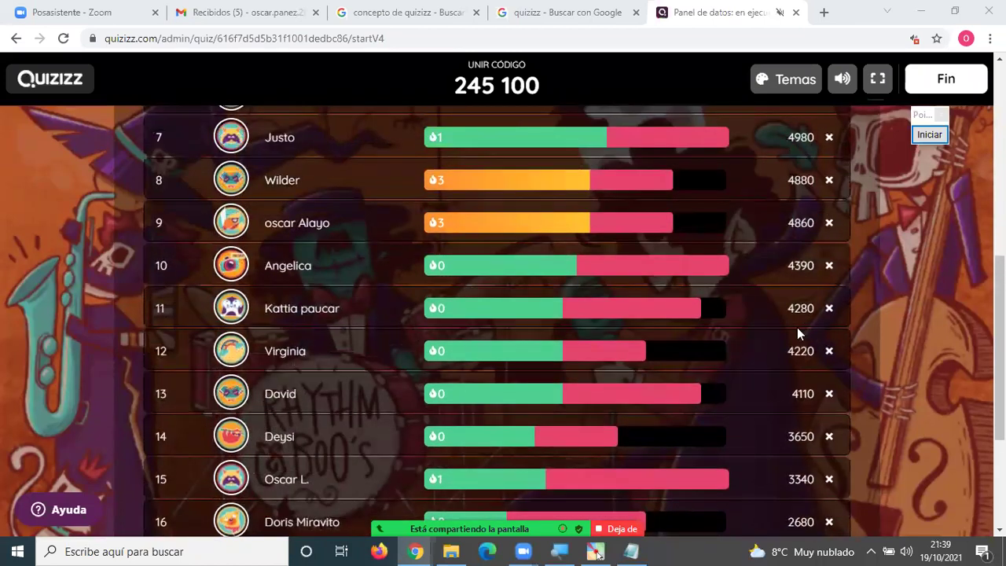
{"action": "scroll", "coordinate": [798, 334], "scroll_direction": "up", "scroll_amount": 4}
{"action": "scroll", "coordinate": [799, 333], "scroll_direction": "up", "scroll_amount": 3}
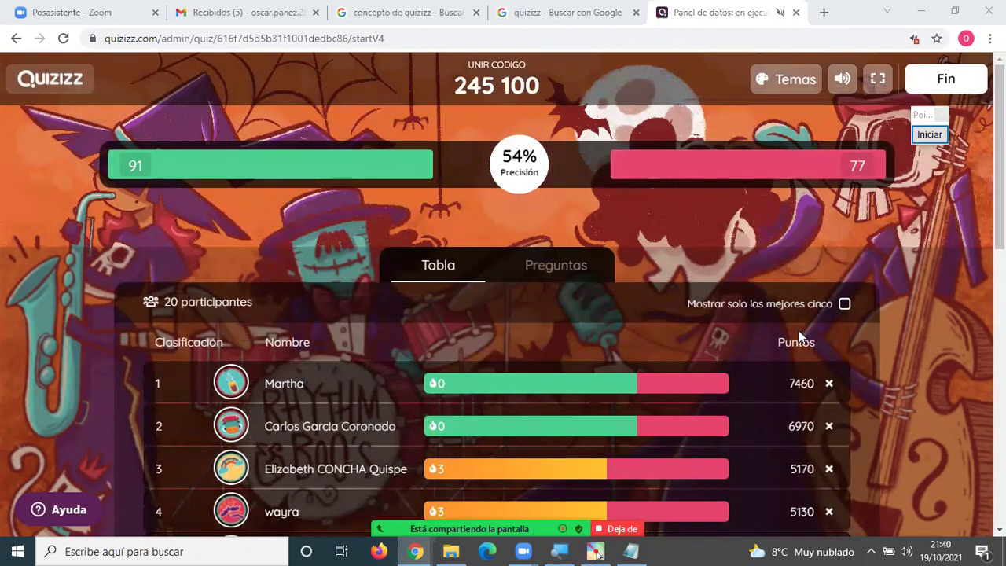
{"action": "scroll", "coordinate": [800, 334], "scroll_direction": "down", "scroll_amount": 2}
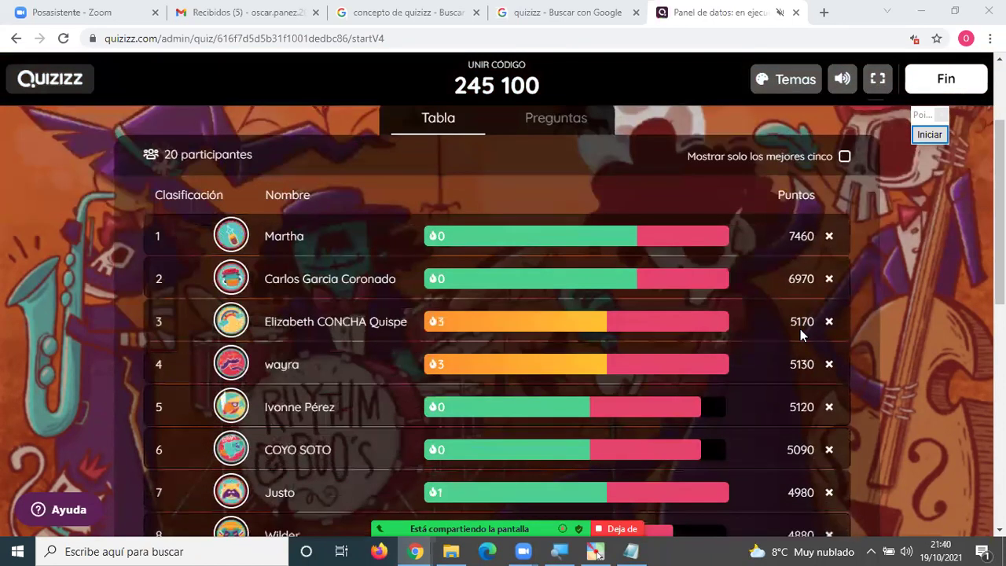
{"action": "scroll", "coordinate": [800, 334], "scroll_direction": "up", "scroll_amount": 2}
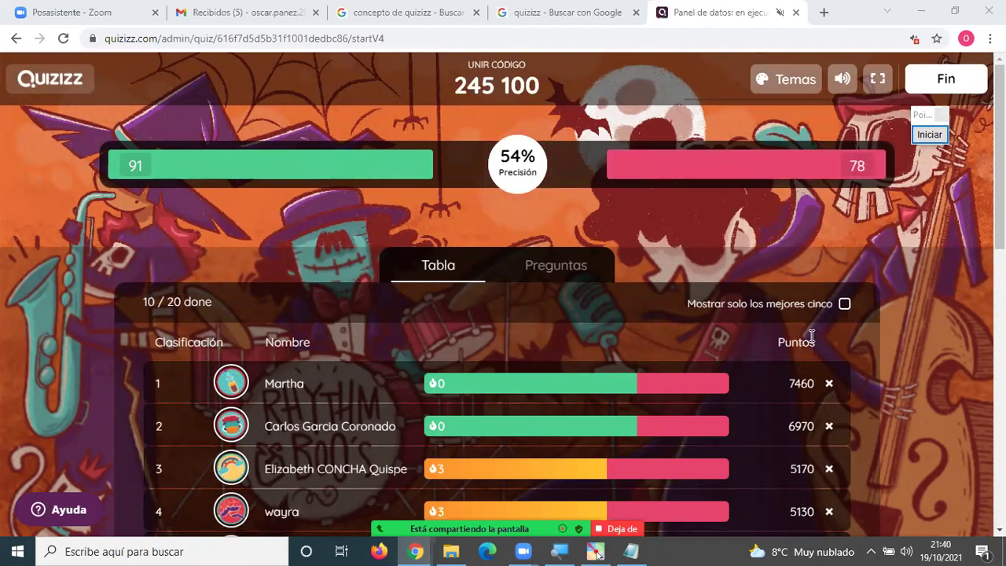
{"action": "scroll", "coordinate": [808, 317], "scroll_direction": "down", "scroll_amount": 2}
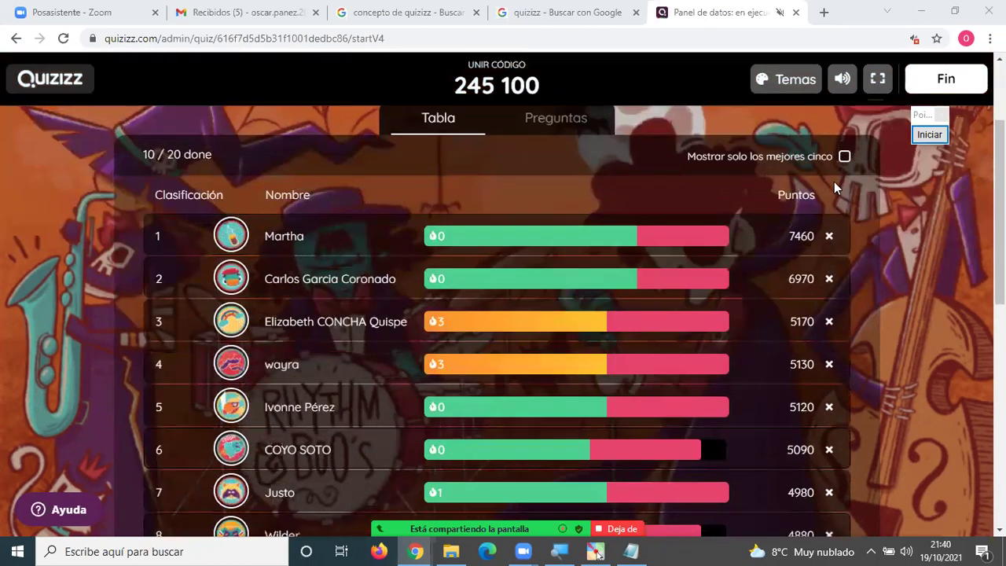
Toggle Mostrar solo los mejores cinco on and off, then scroll the full ranking.
{"action": "left_click", "coordinate": [843, 156]}
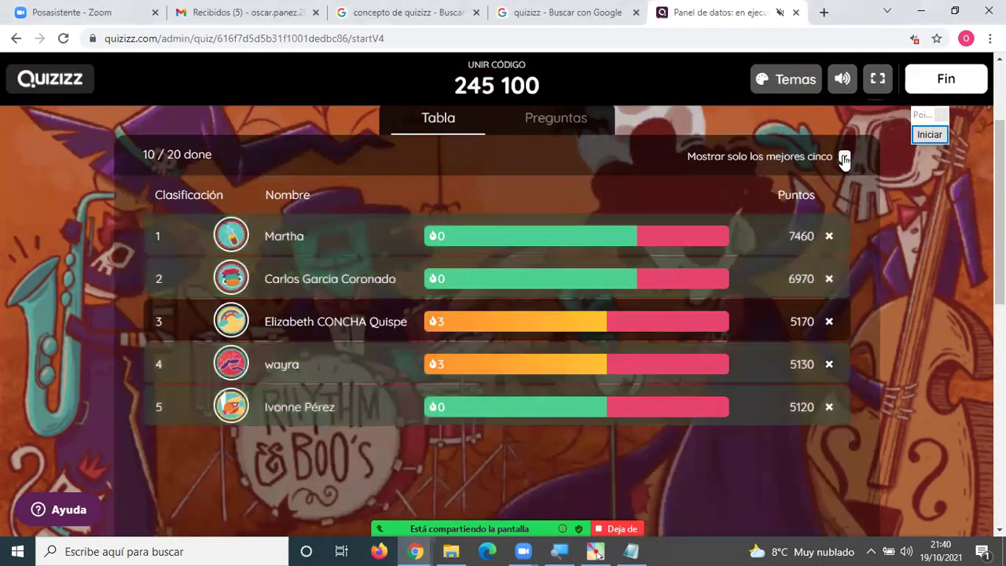
{"action": "left_click", "coordinate": [844, 157]}
{"action": "scroll", "coordinate": [743, 318], "scroll_direction": "down", "scroll_amount": 2}
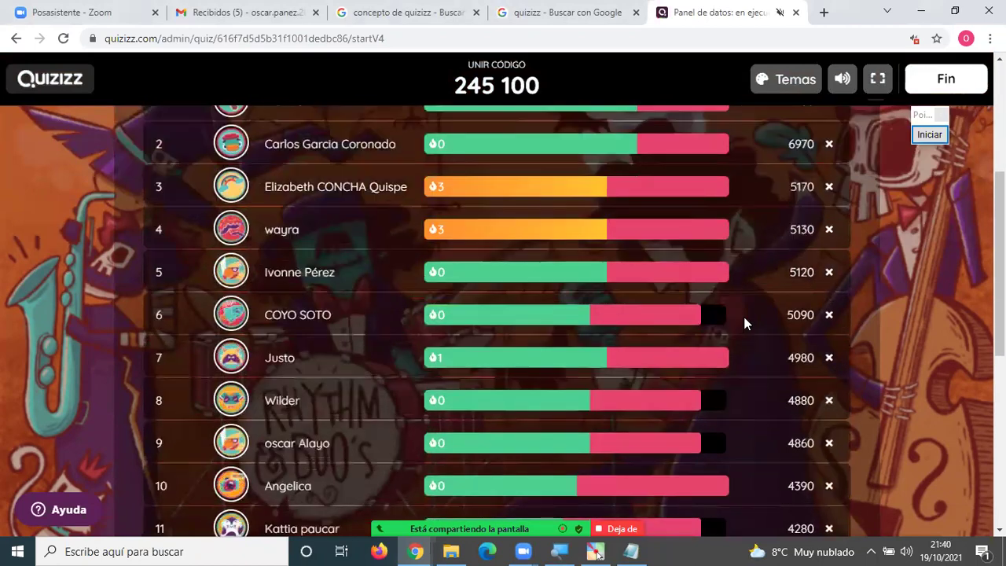
{"action": "scroll", "coordinate": [743, 317], "scroll_direction": "down", "scroll_amount": 5}
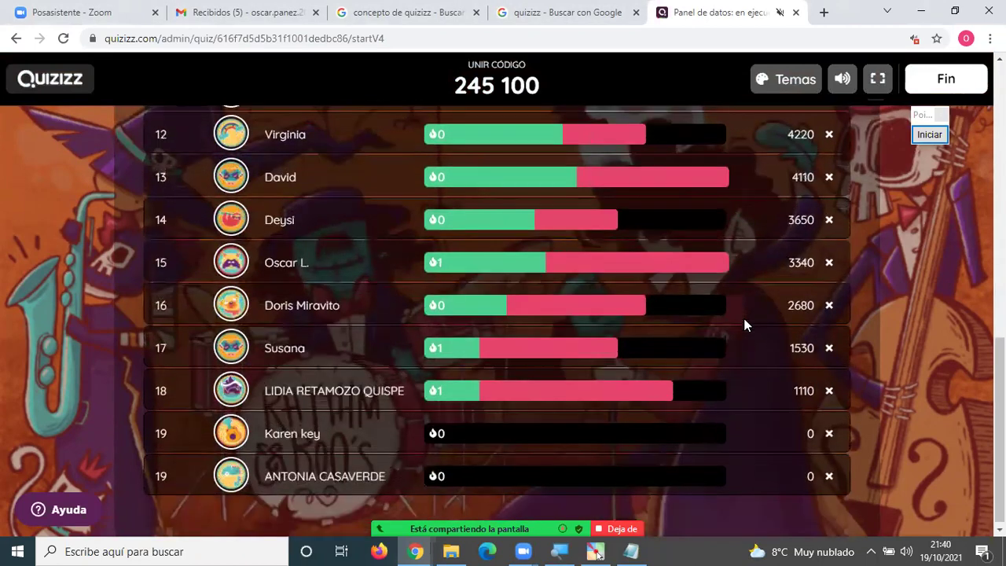
{"action": "scroll", "coordinate": [745, 324], "scroll_direction": "up", "scroll_amount": 8}
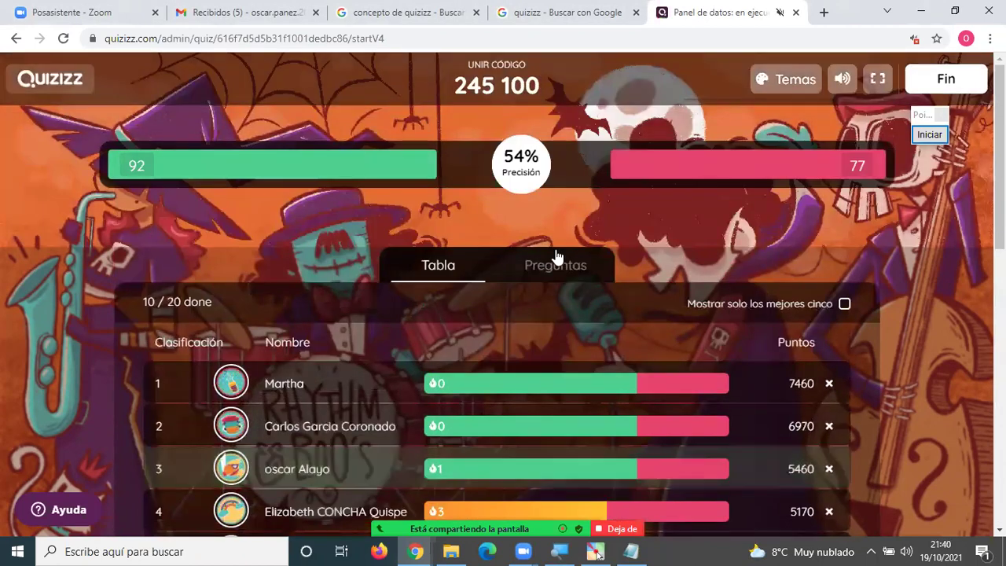
{"action": "left_click", "coordinate": [558, 266]}
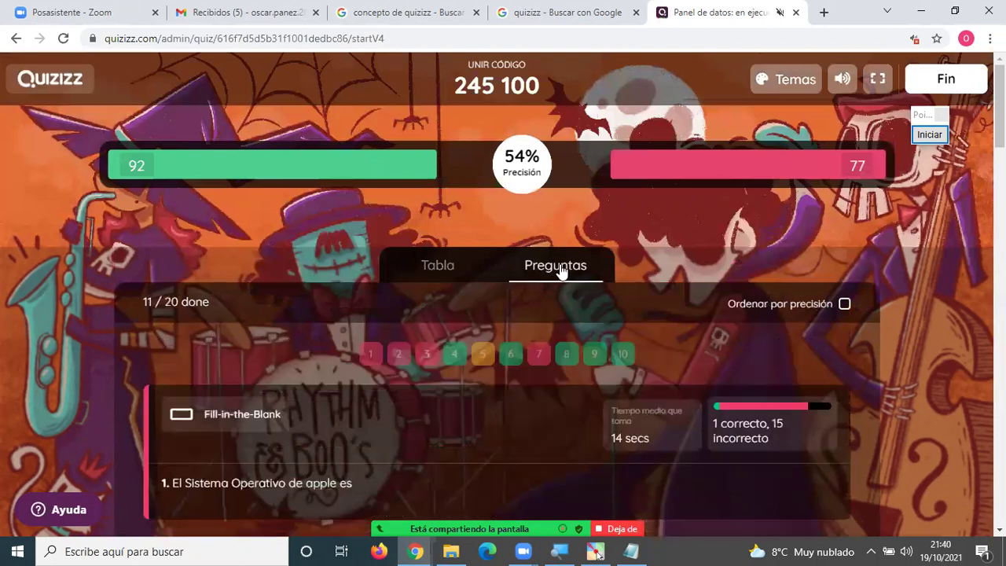
{"action": "scroll", "coordinate": [561, 267], "scroll_direction": "down", "scroll_amount": 2}
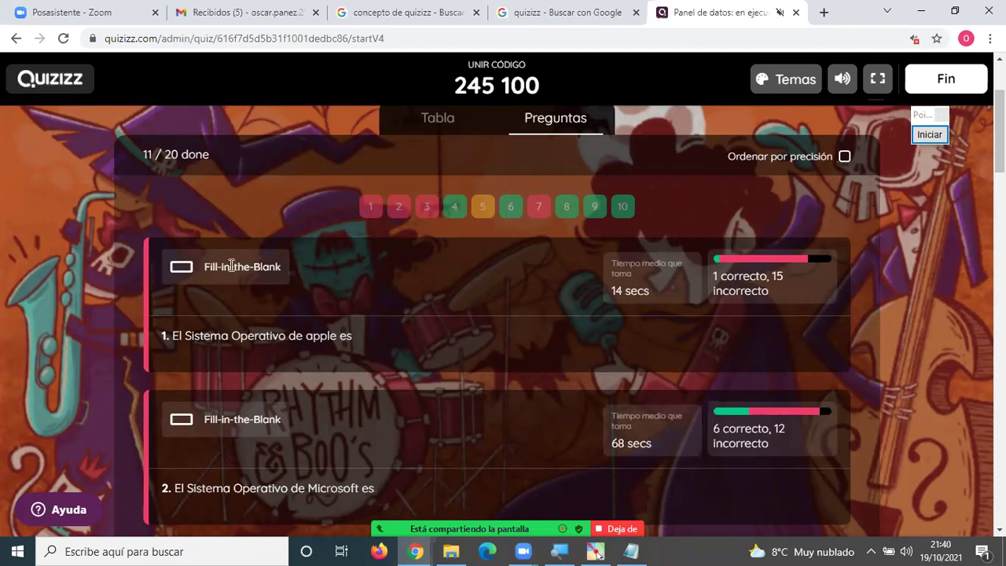
{"action": "left_click_drag", "start_coordinate": [221, 266], "coordinate": [300, 268]}
{"action": "left_click_drag", "start_coordinate": [453, 270], "coordinate": [796, 285]}
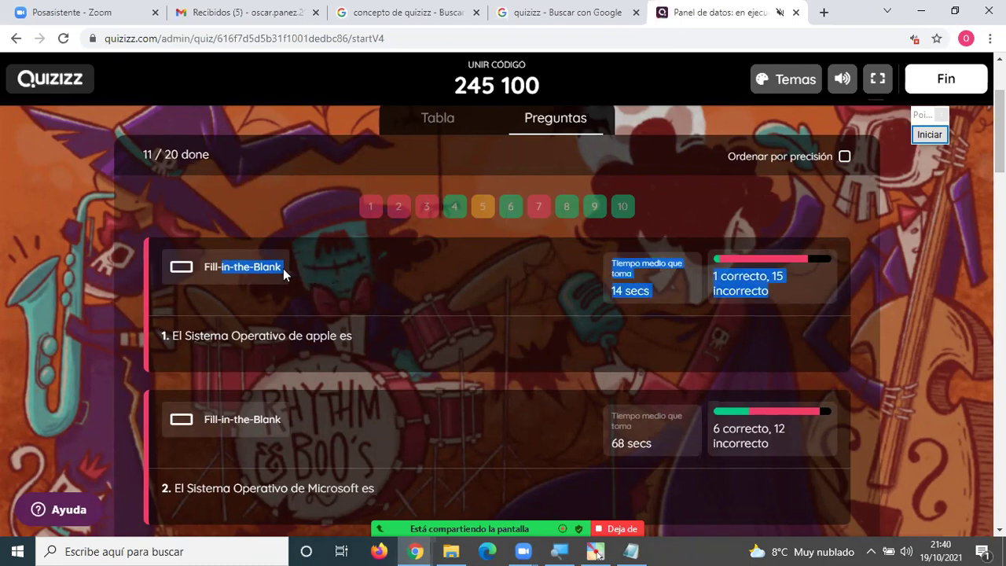
{"action": "left_click", "coordinate": [329, 269]}
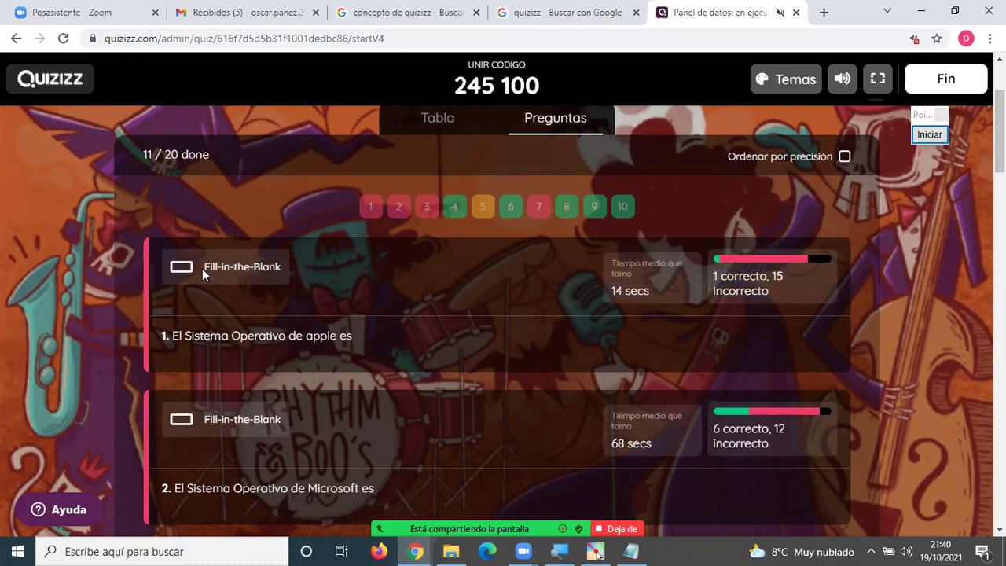
{"action": "left_click_drag", "start_coordinate": [203, 267], "coordinate": [773, 287]}
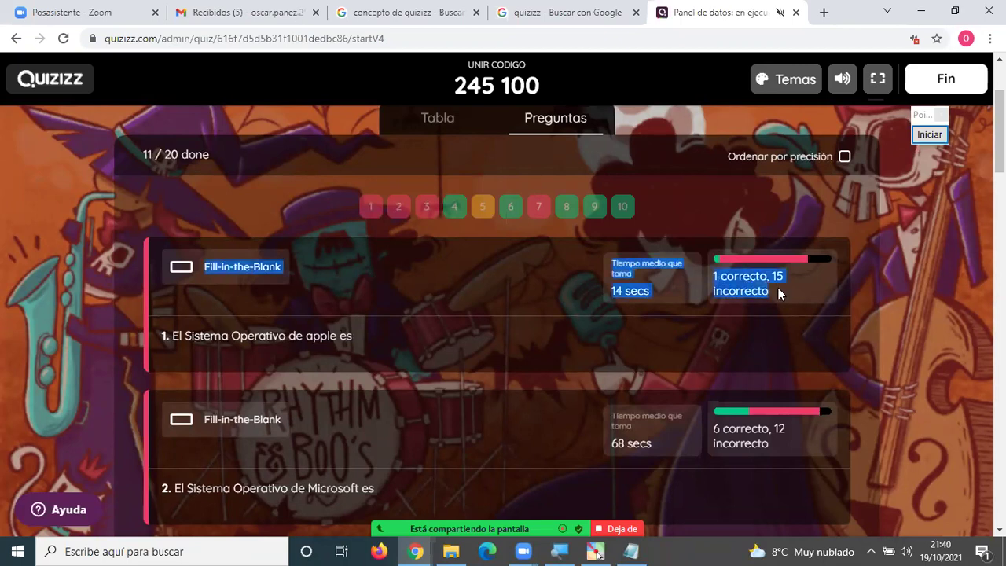
{"action": "scroll", "coordinate": [770, 288], "scroll_direction": "down", "scroll_amount": 1}
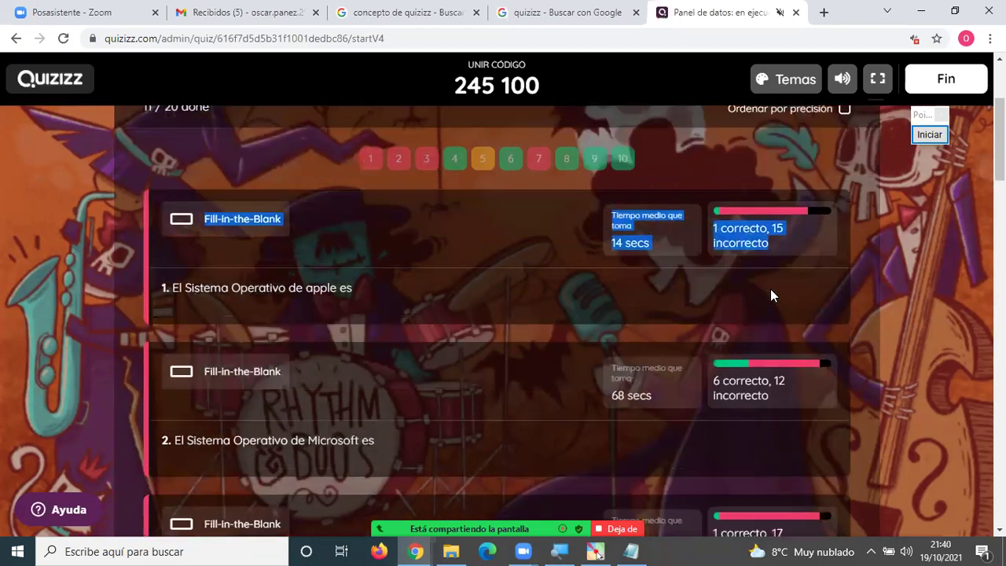
{"action": "scroll", "coordinate": [728, 301], "scroll_direction": "down", "scroll_amount": 1}
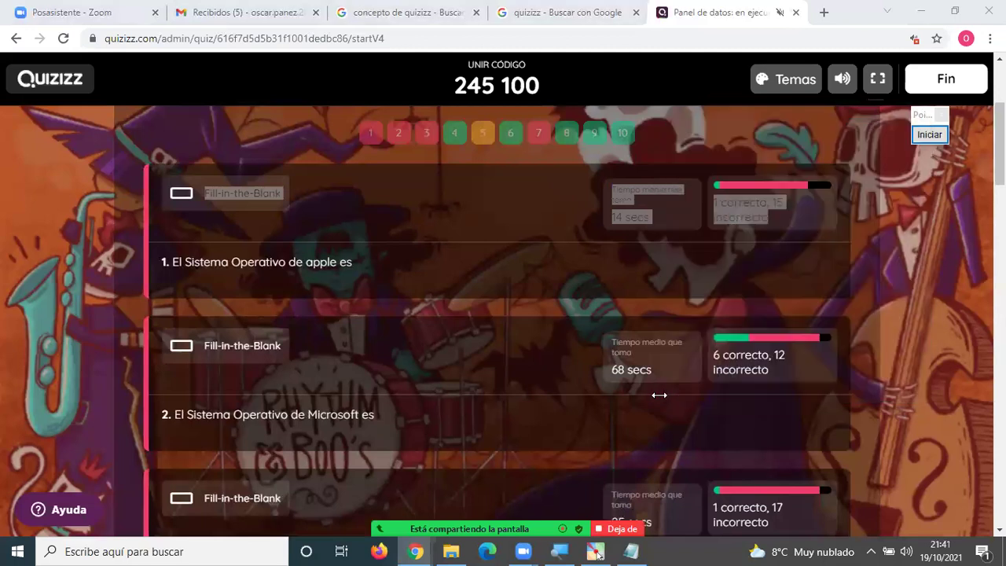
{"action": "scroll", "coordinate": [539, 303], "scroll_direction": "up", "scroll_amount": 1}
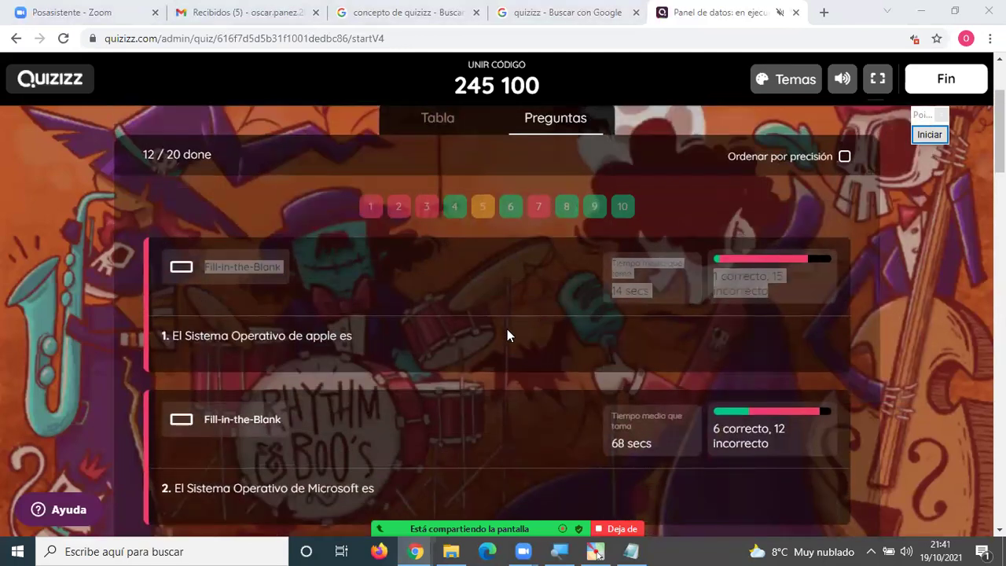
{"action": "left_click", "coordinate": [872, 388]}
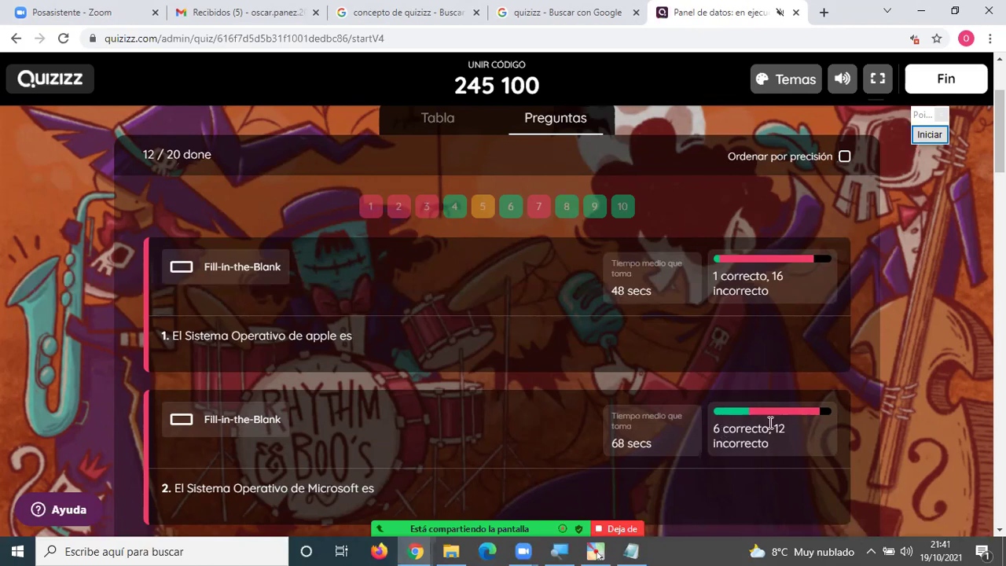
{"action": "scroll", "coordinate": [710, 428], "scroll_direction": "down", "scroll_amount": 4}
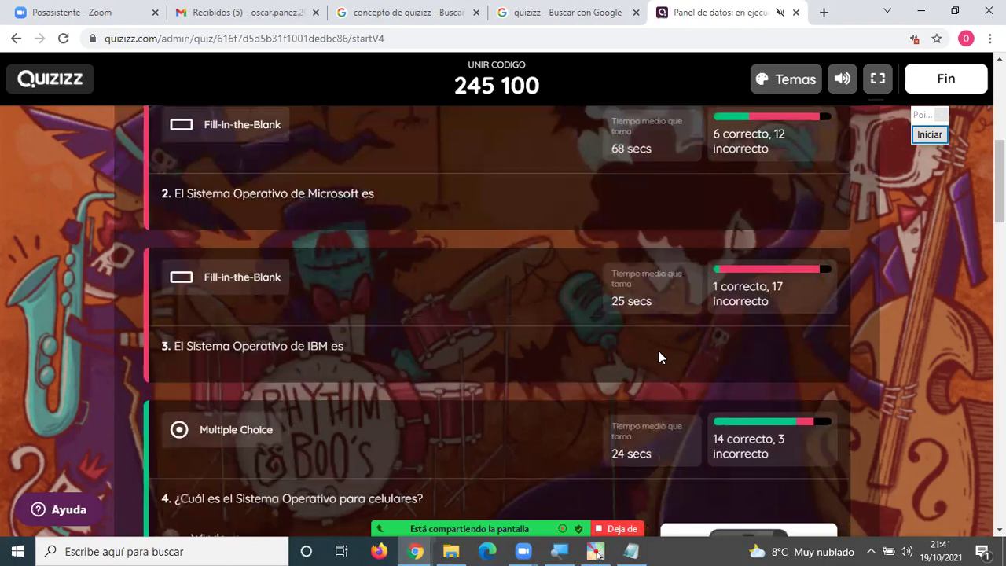
{"action": "scroll", "coordinate": [669, 334], "scroll_direction": "down", "scroll_amount": 2}
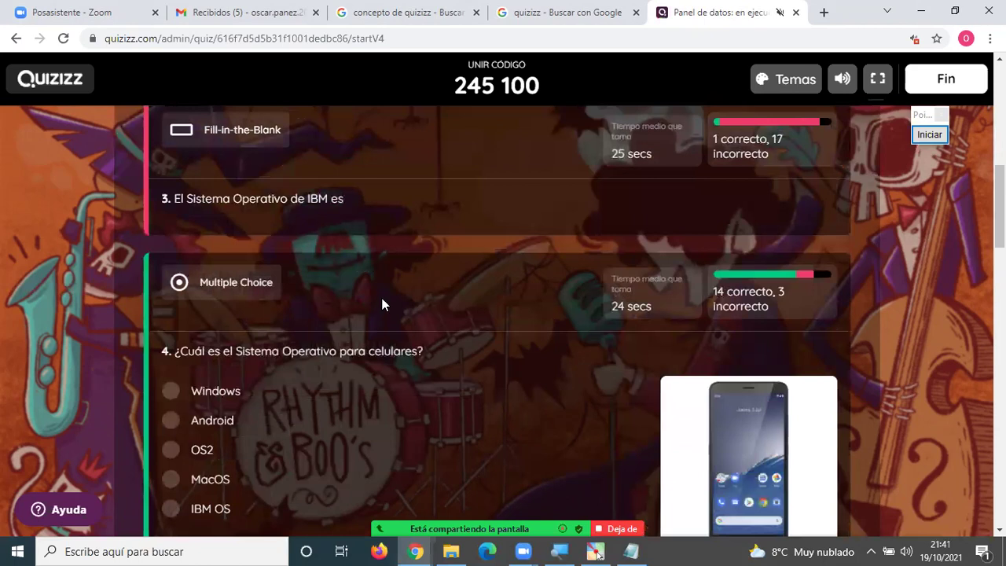
{"action": "scroll", "coordinate": [383, 308], "scroll_direction": "down", "scroll_amount": 1}
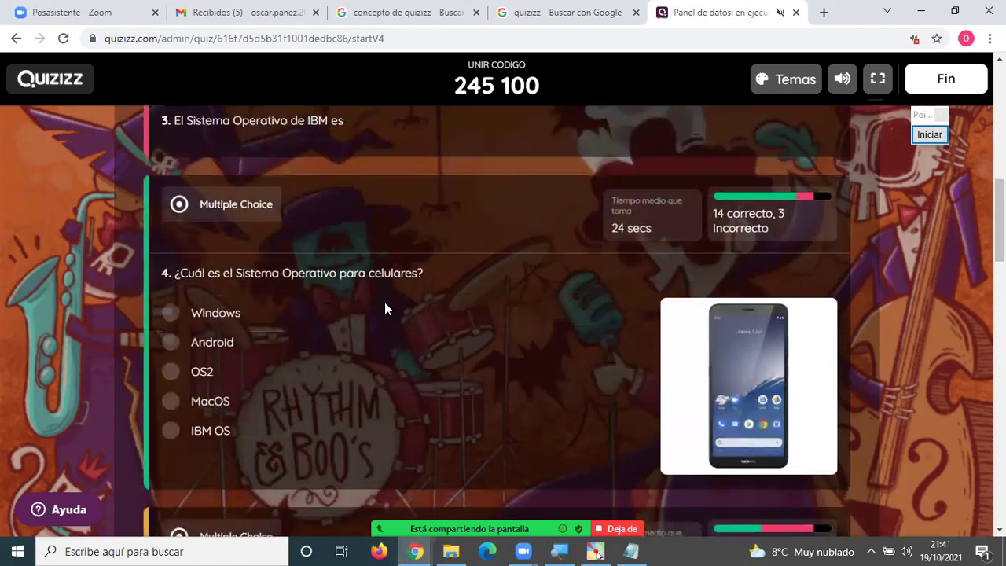
{"action": "scroll", "coordinate": [384, 302], "scroll_direction": "down", "scroll_amount": 1}
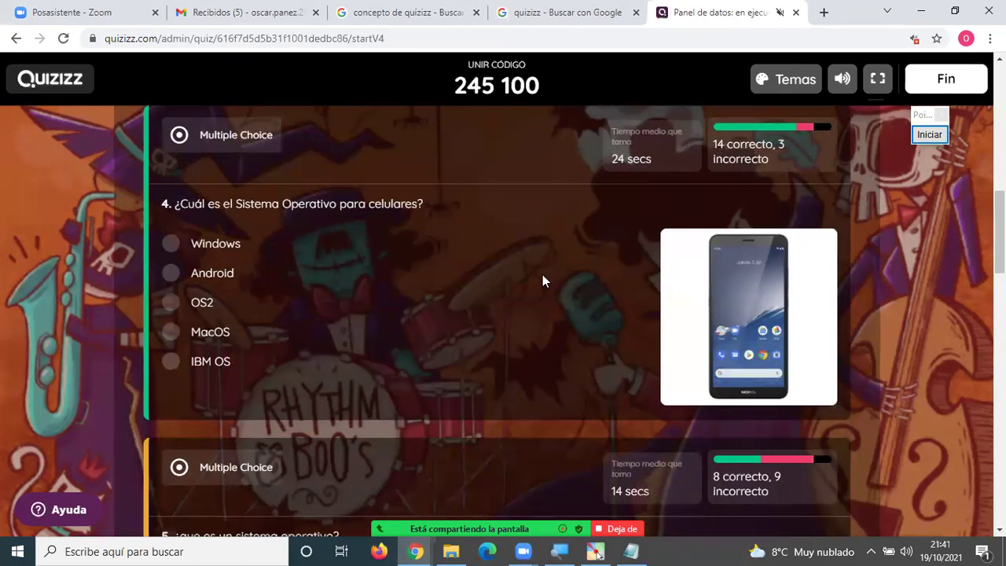
{"action": "scroll", "coordinate": [543, 279], "scroll_direction": "down", "scroll_amount": 4}
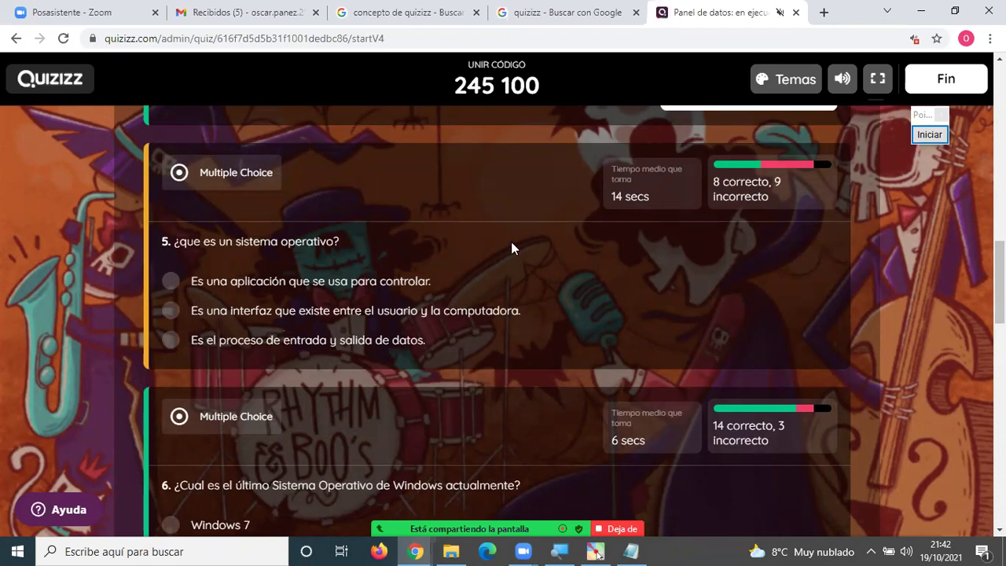
{"action": "scroll", "coordinate": [385, 284], "scroll_direction": "down", "scroll_amount": 3}
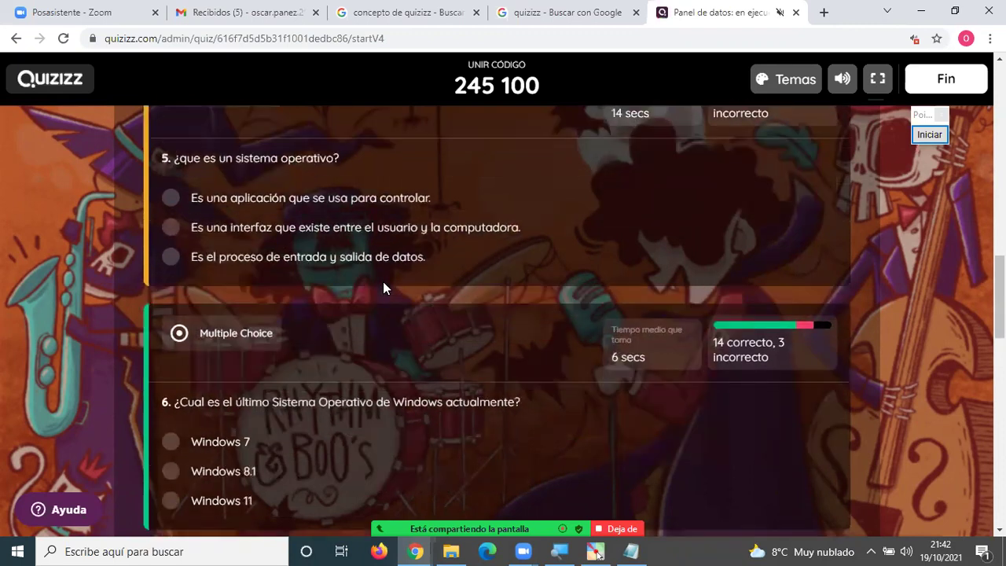
{"action": "scroll", "coordinate": [383, 284], "scroll_direction": "down", "scroll_amount": 1}
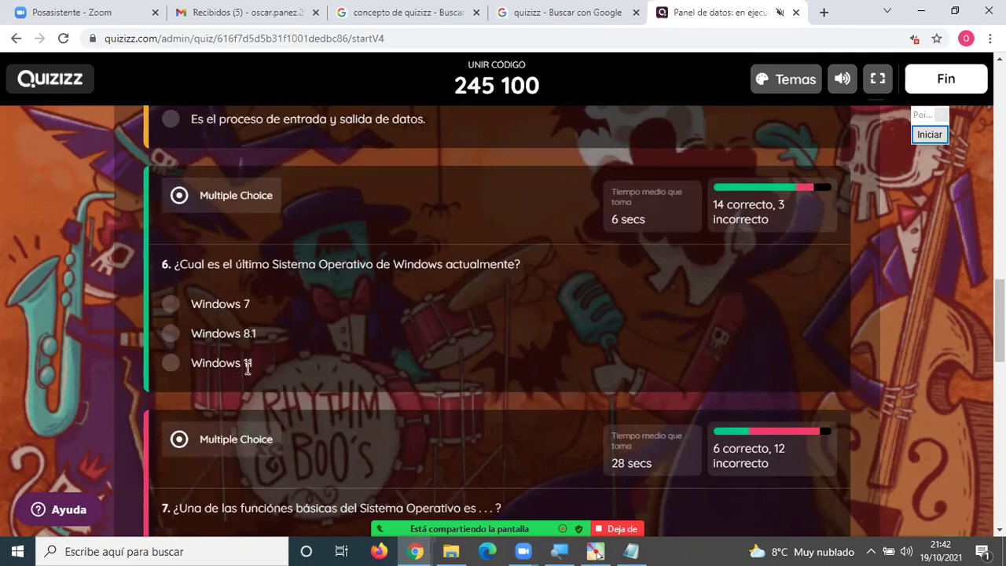
{"action": "left_click_drag", "start_coordinate": [256, 365], "coordinate": [190, 365]}
{"action": "left_click", "coordinate": [313, 352]}
{"action": "scroll", "coordinate": [394, 342], "scroll_direction": "down", "scroll_amount": 5}
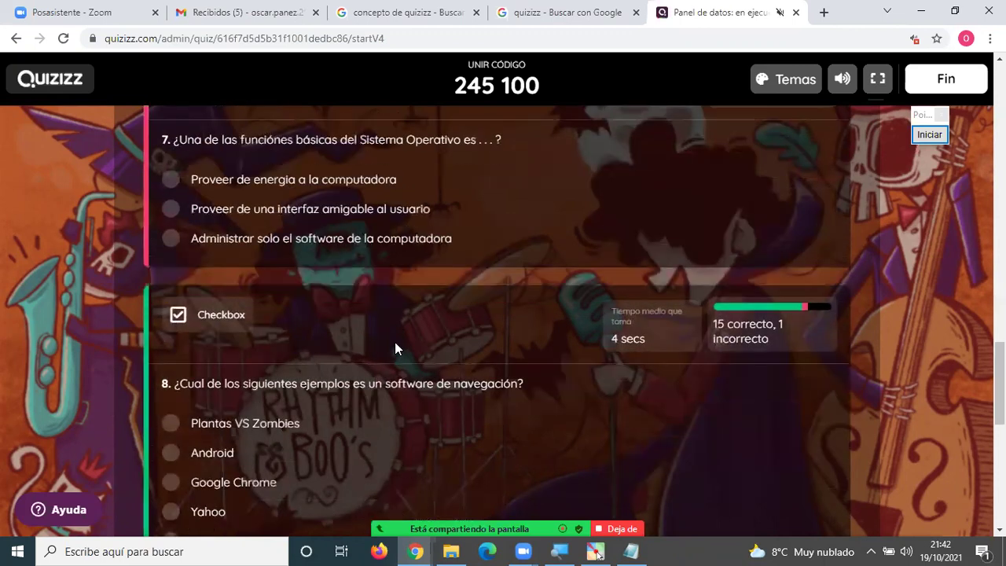
{"action": "scroll", "coordinate": [395, 344], "scroll_direction": "up", "scroll_amount": 2}
{"action": "scroll", "coordinate": [396, 342], "scroll_direction": "down", "scroll_amount": 2}
{"action": "scroll", "coordinate": [428, 387], "scroll_direction": "down", "scroll_amount": 1}
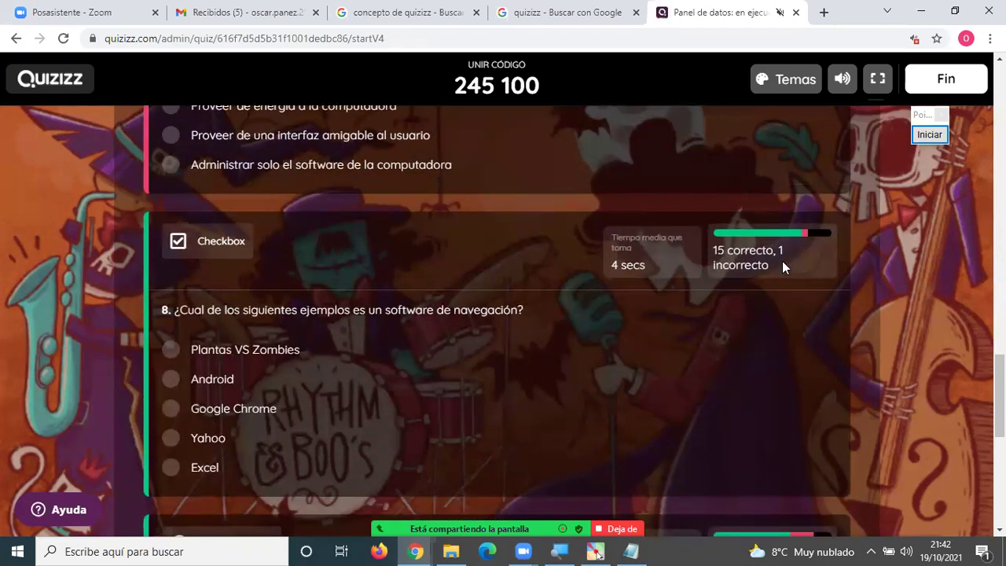
{"action": "scroll", "coordinate": [782, 263], "scroll_direction": "down", "scroll_amount": 1}
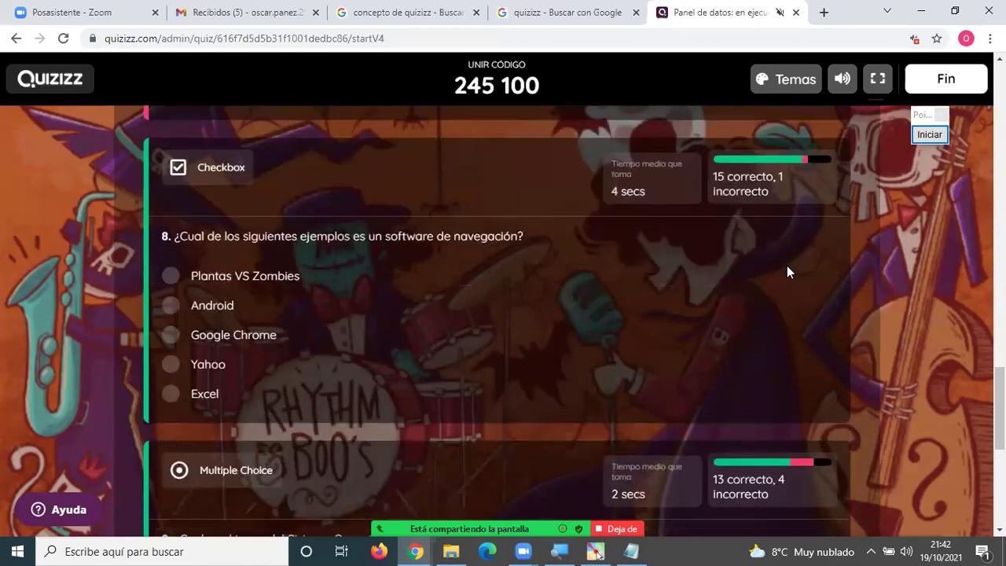
{"action": "scroll", "coordinate": [786, 264], "scroll_direction": "up", "scroll_amount": 1}
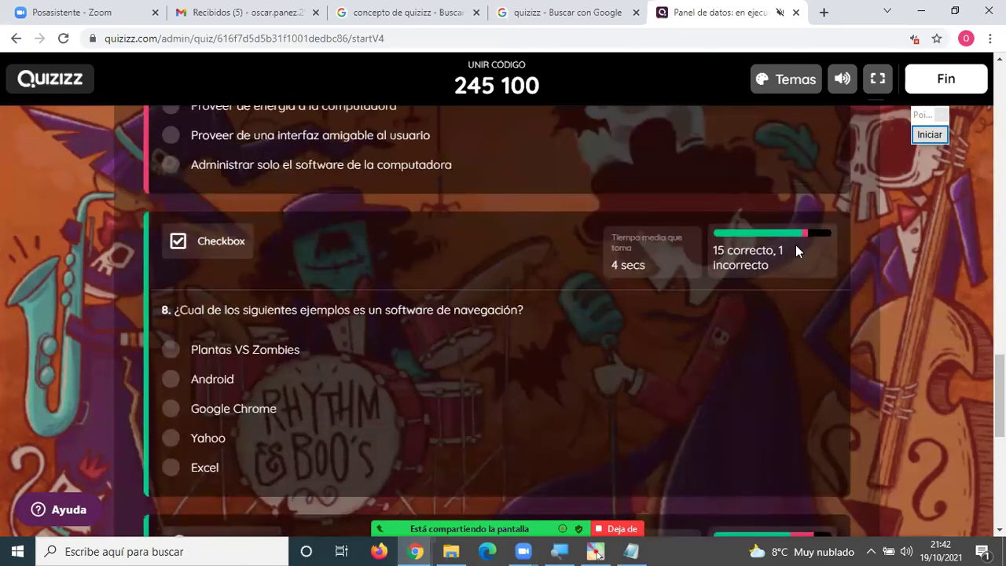
{"action": "scroll", "coordinate": [773, 289], "scroll_direction": "down", "scroll_amount": 3}
{"action": "scroll", "coordinate": [773, 290], "scroll_direction": "down", "scroll_amount": 4}
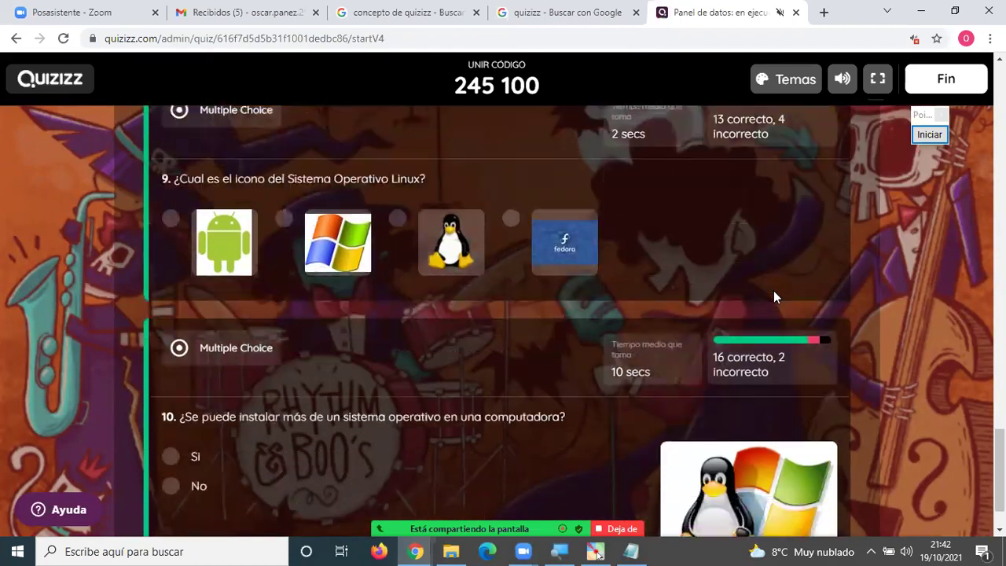
{"action": "scroll", "coordinate": [775, 293], "scroll_direction": "up", "scroll_amount": 12}
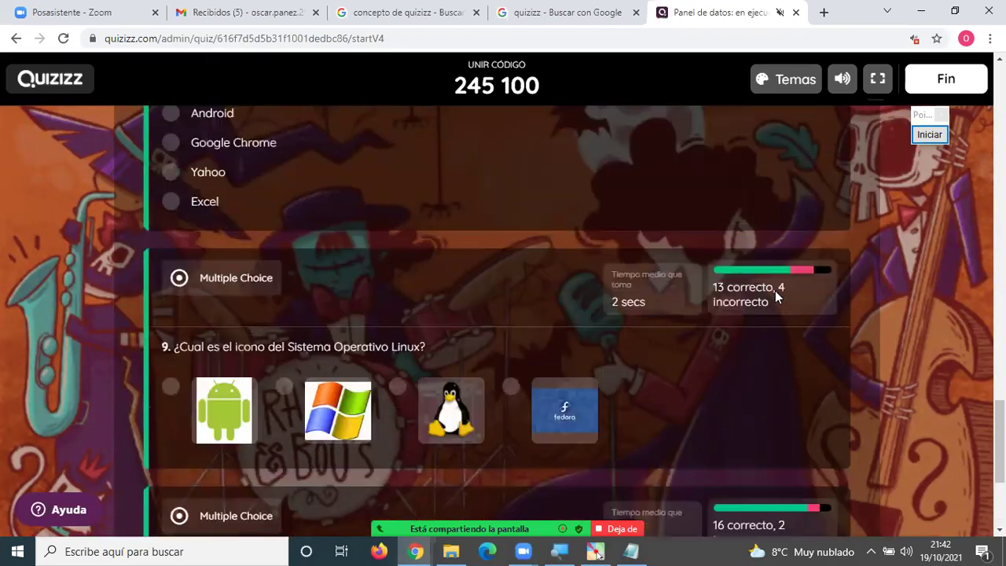
{"action": "scroll", "coordinate": [776, 286], "scroll_direction": "up", "scroll_amount": 15}
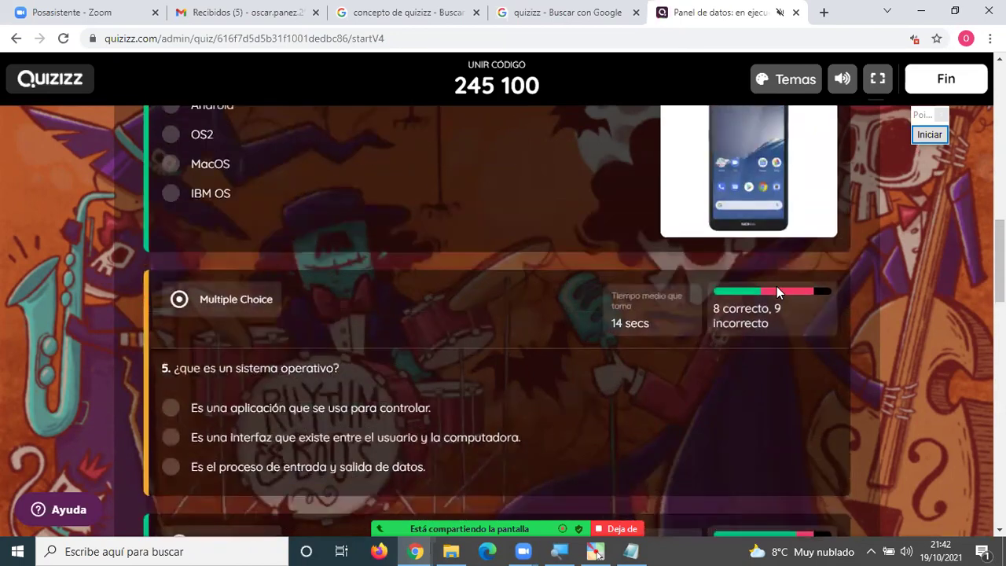
{"action": "scroll", "coordinate": [777, 291], "scroll_direction": "up", "scroll_amount": 2}
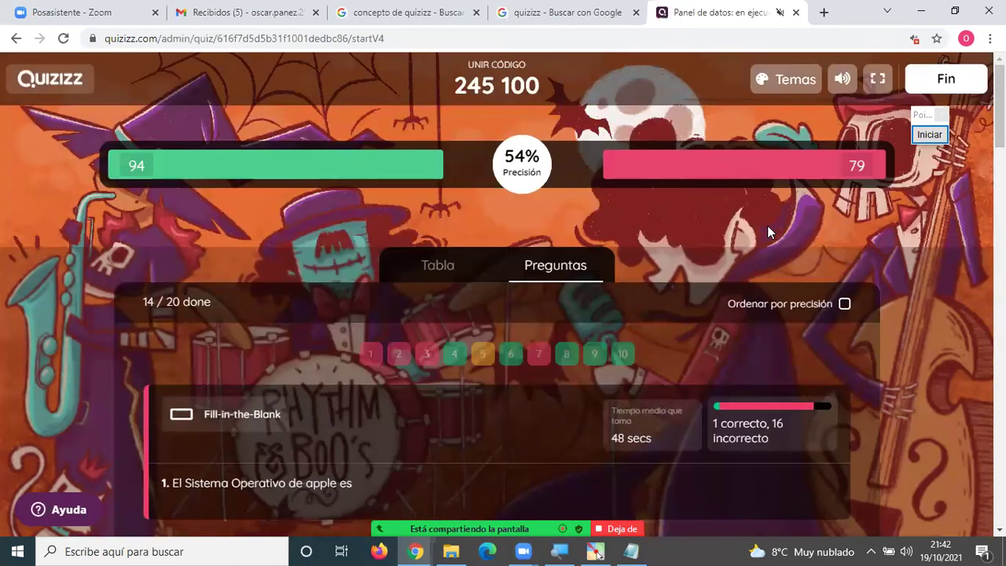
Move the floating widget aside and switch the dashboard to the Tabla ranking.
{"action": "left_click", "coordinate": [931, 124]}
{"action": "left_click_drag", "start_coordinate": [931, 122], "coordinate": [970, 152]}
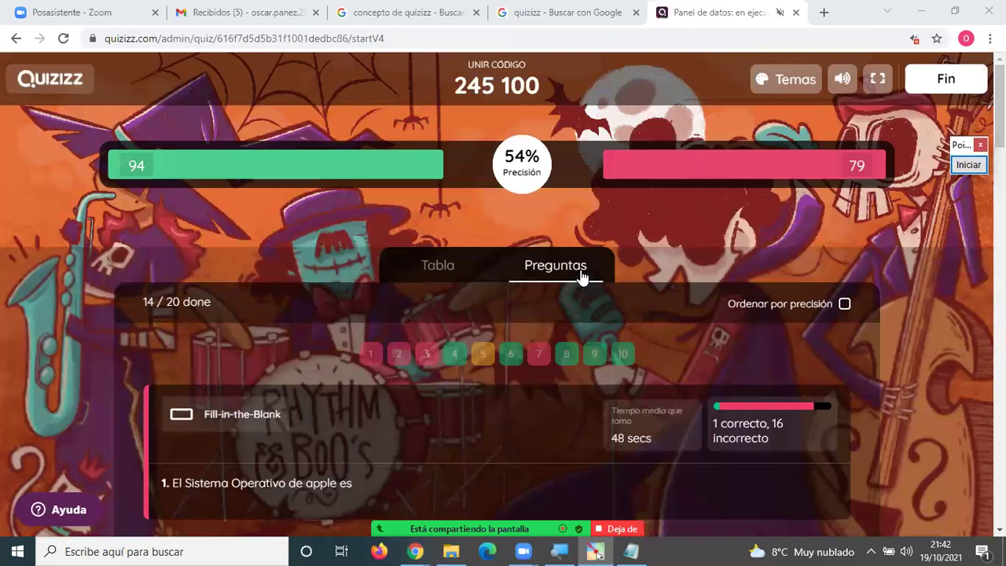
{"action": "left_click", "coordinate": [422, 271]}
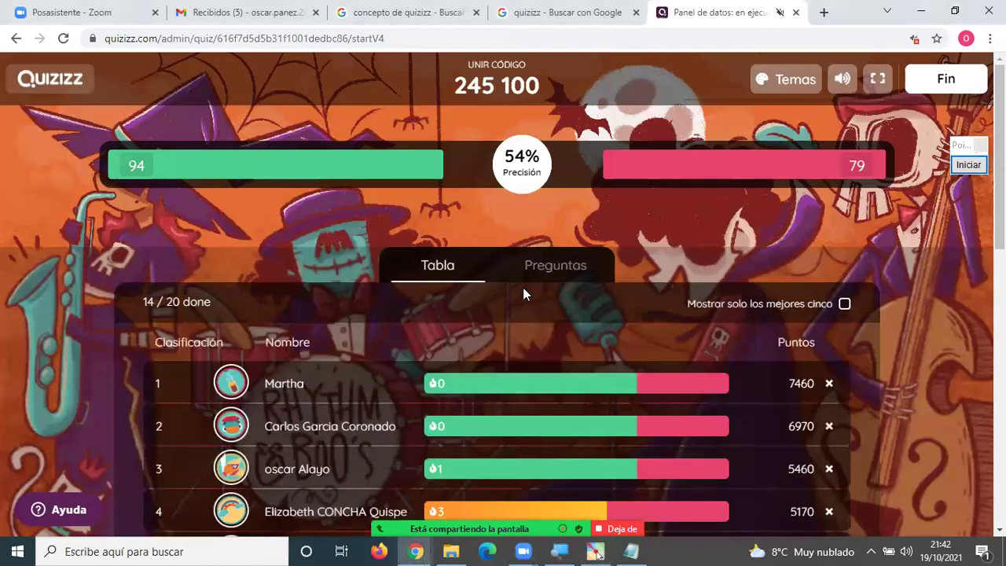
{"action": "left_click", "coordinate": [553, 270]}
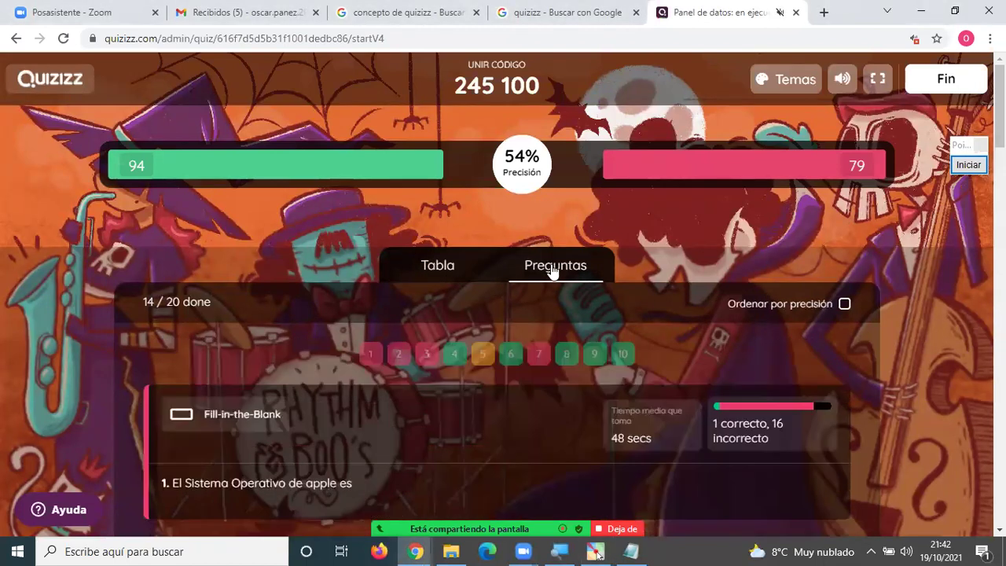
{"action": "left_click", "coordinate": [461, 271]}
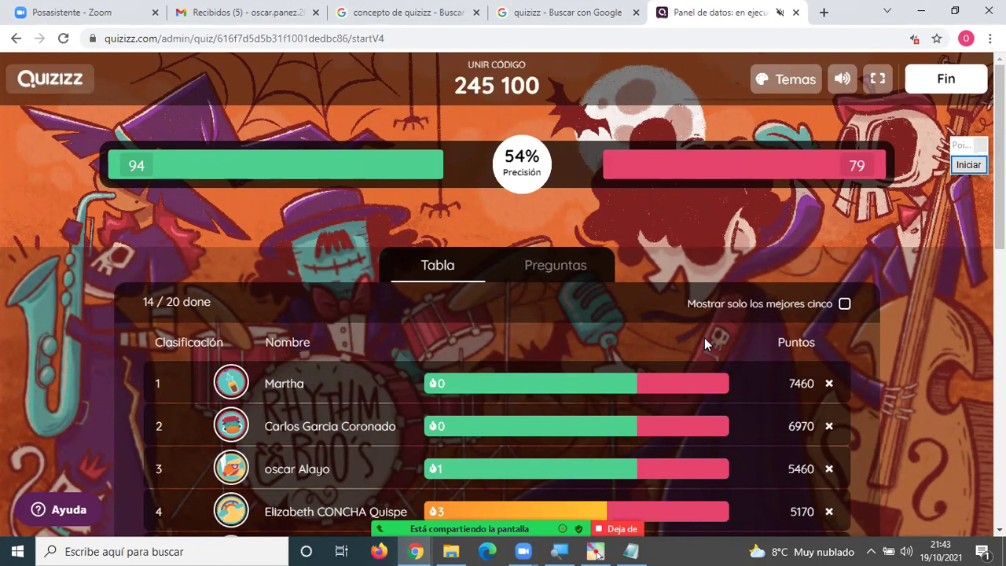
{"action": "scroll", "coordinate": [704, 337], "scroll_direction": "down", "scroll_amount": 1}
{"action": "scroll", "coordinate": [793, 314], "scroll_direction": "up", "scroll_amount": 1}
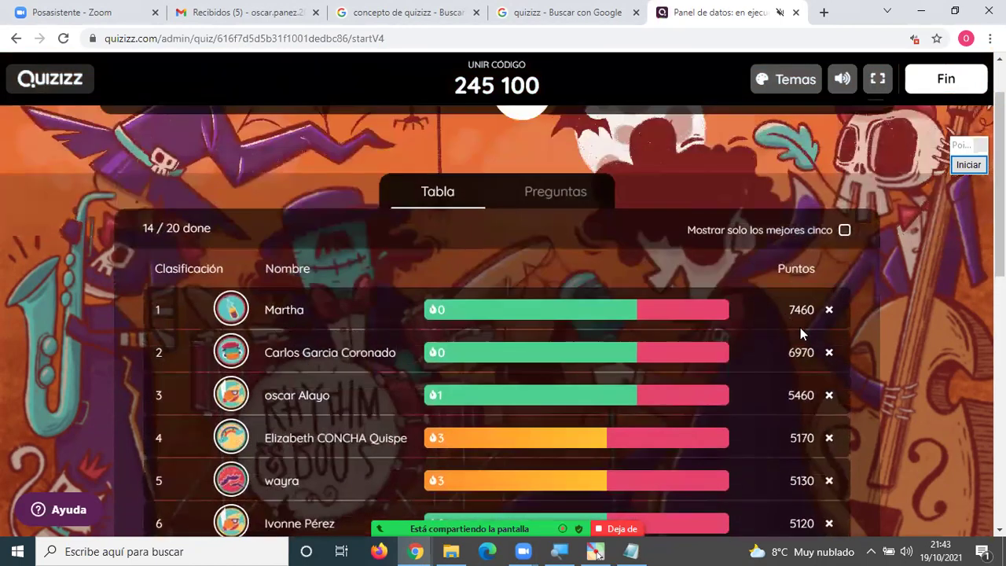
Highlight the top score of 7460 points to point it out.
{"action": "left_click_drag", "start_coordinate": [784, 310], "coordinate": [815, 315]}
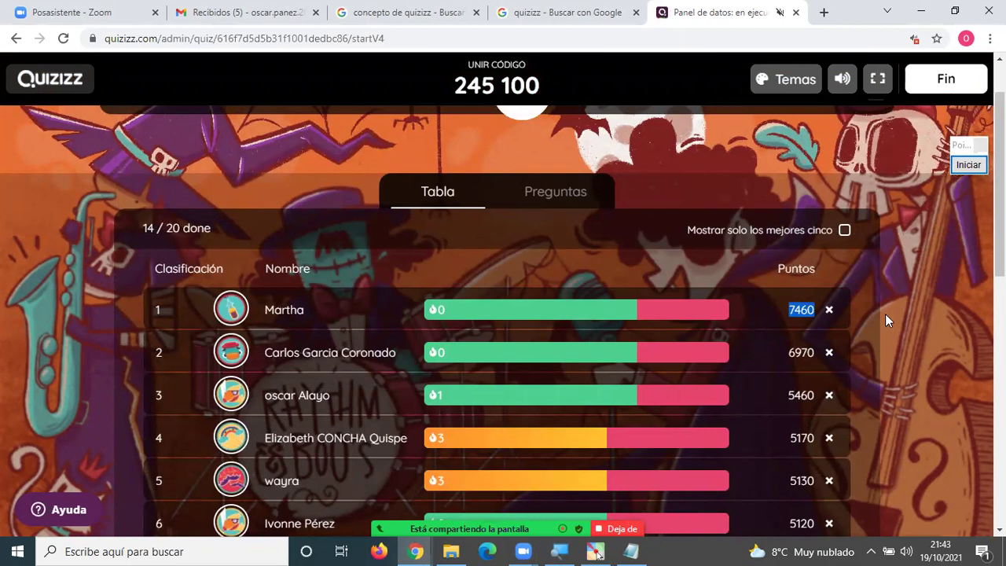
{"action": "left_click", "coordinate": [884, 315]}
{"action": "left_click_drag", "start_coordinate": [792, 309], "coordinate": [814, 311]}
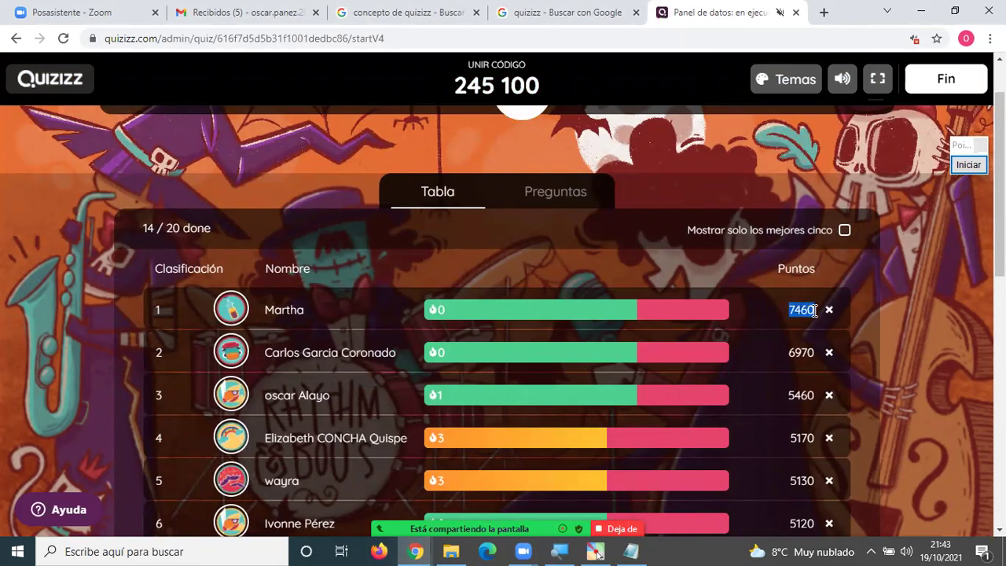
{"action": "left_click", "coordinate": [869, 315]}
{"action": "left_click_drag", "start_coordinate": [785, 308], "coordinate": [814, 311]}
{"action": "left_click", "coordinate": [900, 339]}
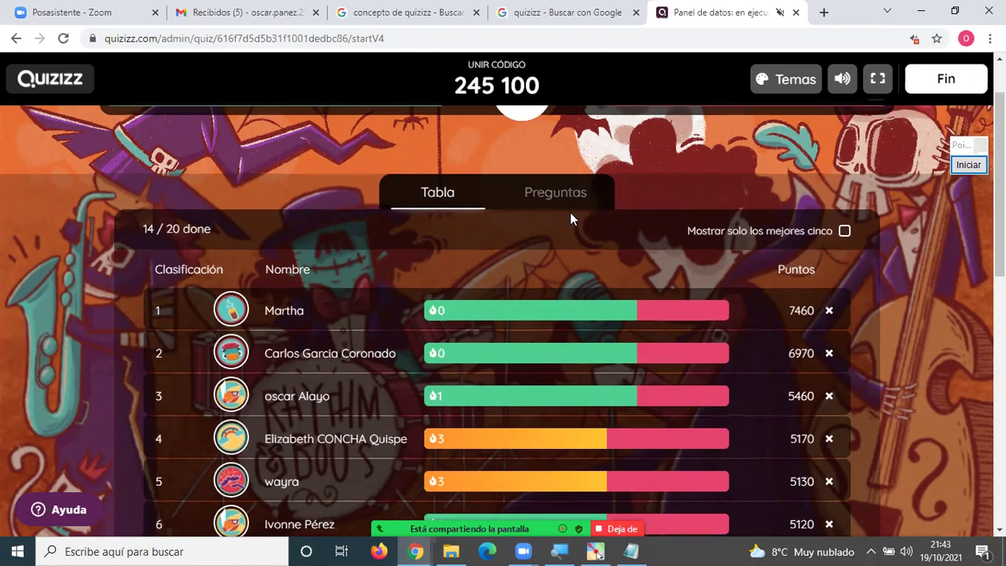
{"action": "scroll", "coordinate": [568, 209], "scroll_direction": "up", "scroll_amount": 1}
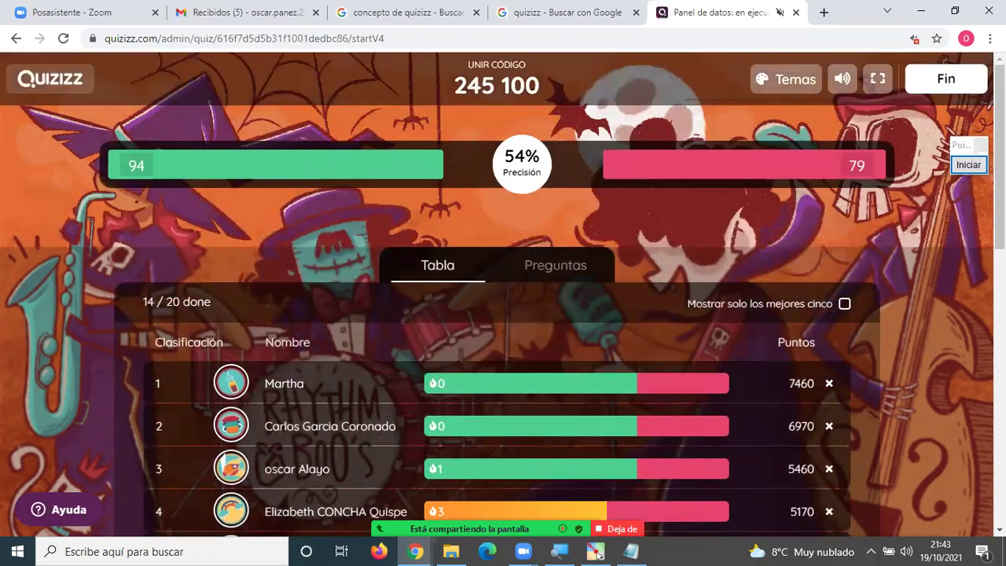
End the game with Fin, confirm FIN, and dismiss the podium to view the summary.
{"action": "left_click", "coordinate": [961, 76]}
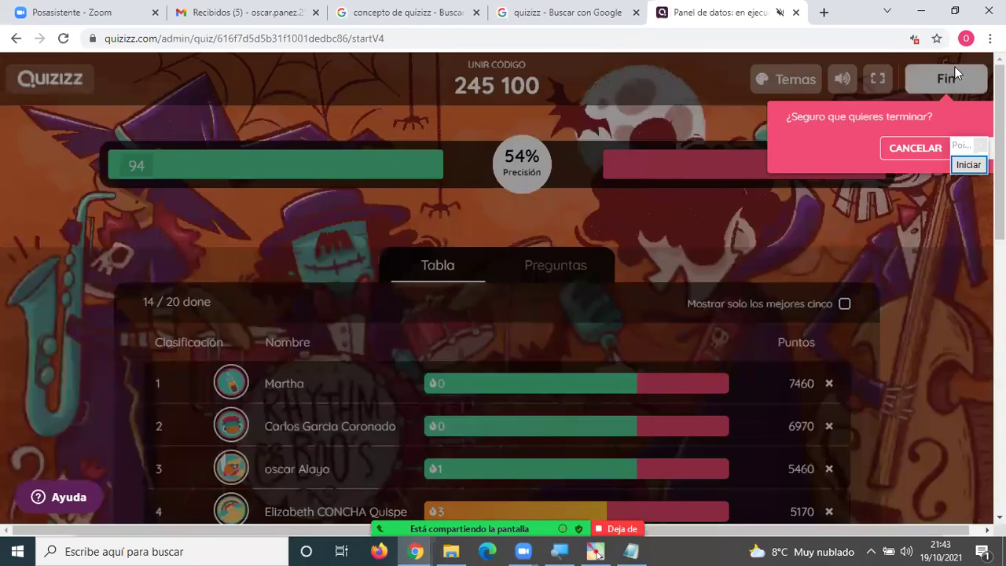
{"action": "left_click", "coordinate": [961, 156]}
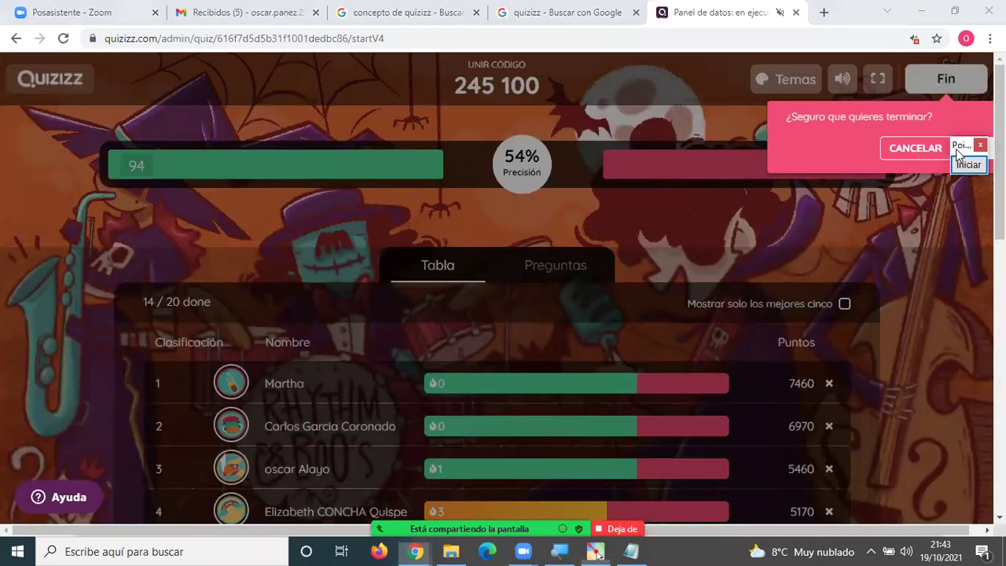
{"action": "left_click", "coordinate": [969, 161]}
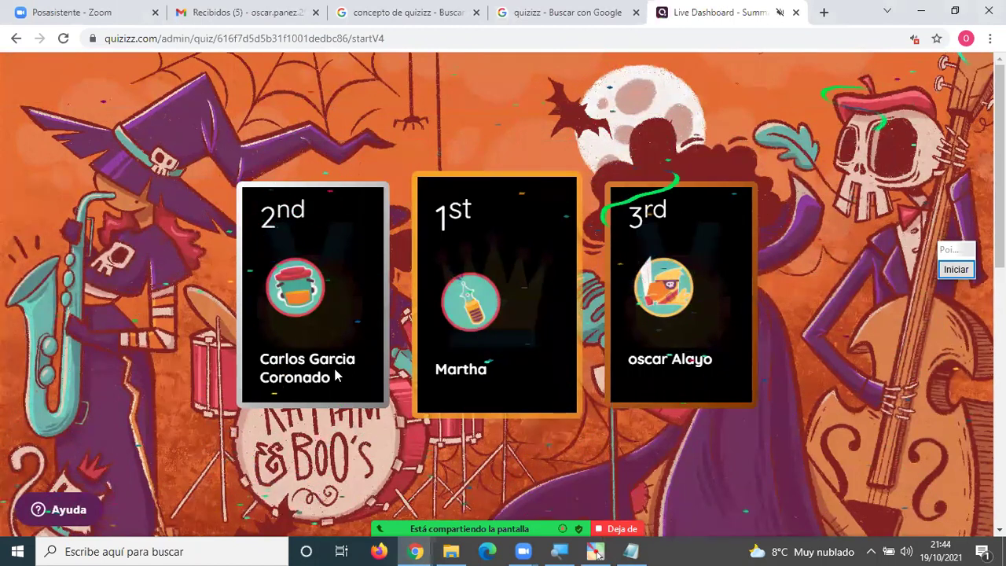
{"action": "left_click", "coordinate": [697, 362]}
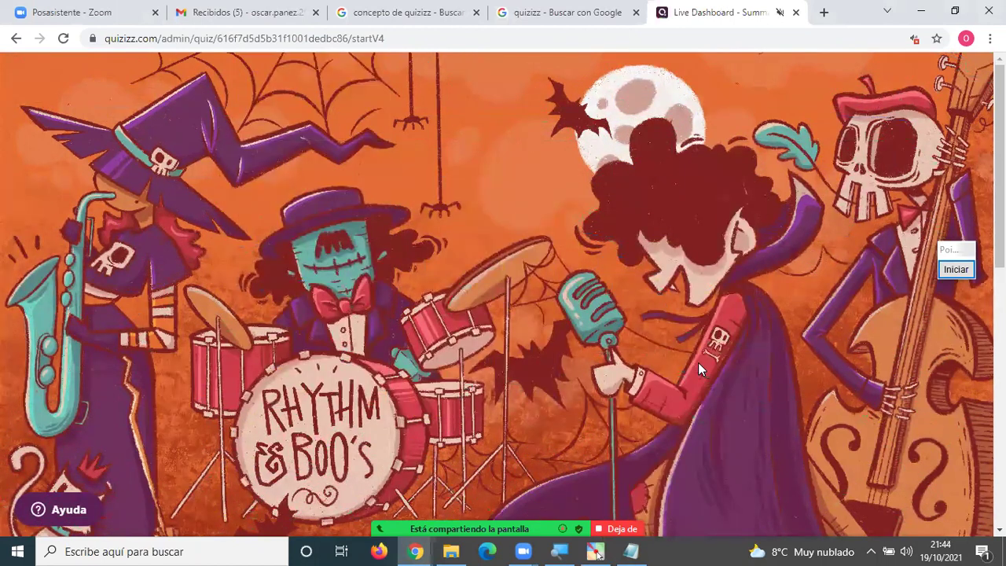
{"action": "scroll", "coordinate": [701, 359], "scroll_direction": "down", "scroll_amount": 2}
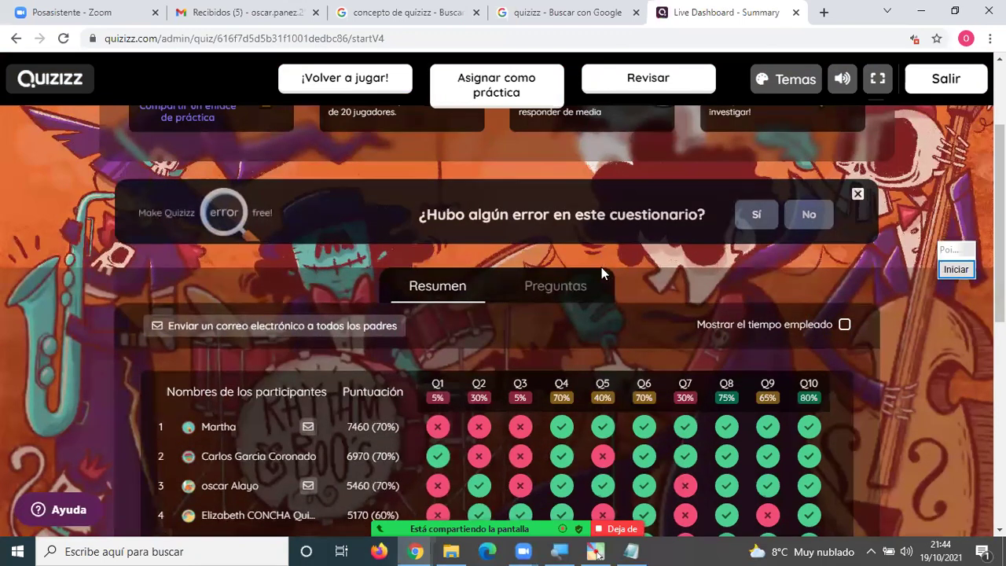
{"action": "scroll", "coordinate": [574, 319], "scroll_direction": "down", "scroll_amount": 2}
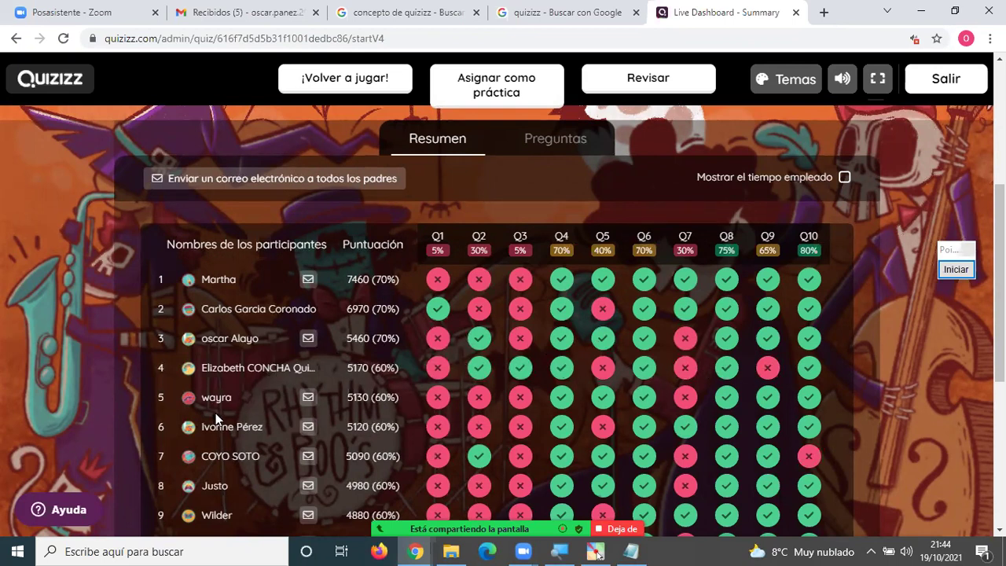
{"action": "scroll", "coordinate": [518, 395], "scroll_direction": "down", "scroll_amount": 1}
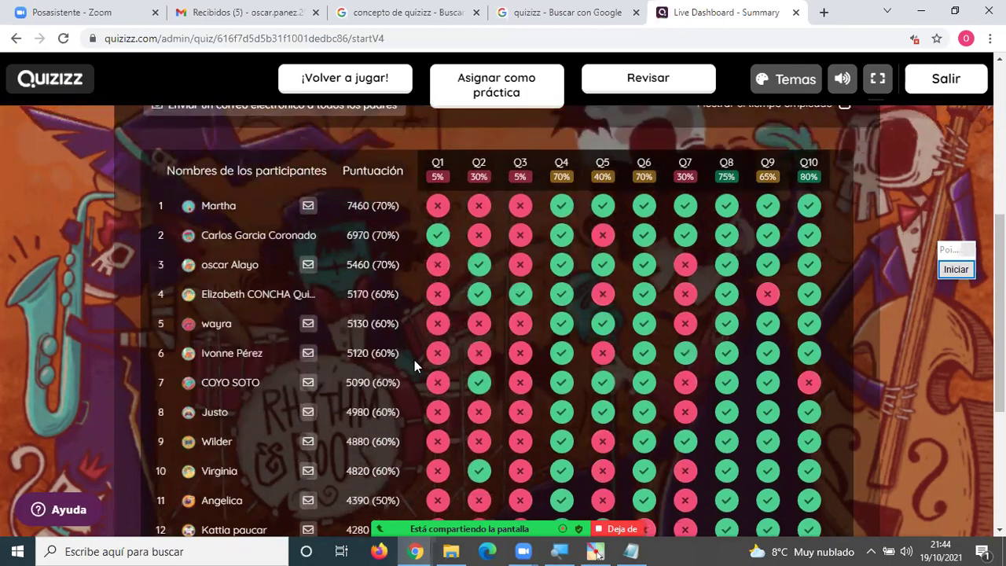
{"action": "scroll", "coordinate": [488, 382], "scroll_direction": "down", "scroll_amount": 2}
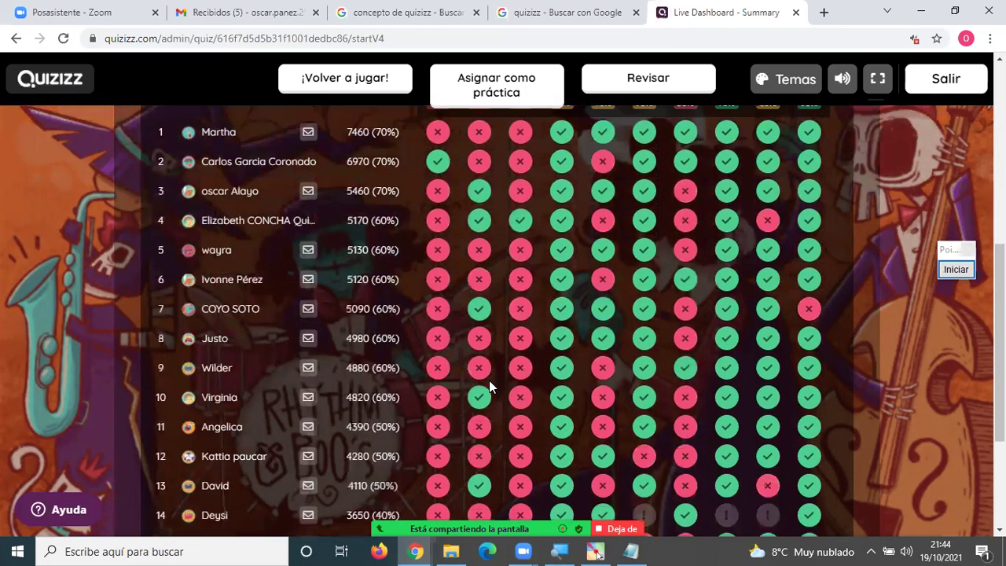
{"action": "scroll", "coordinate": [489, 384], "scroll_direction": "down", "scroll_amount": 2}
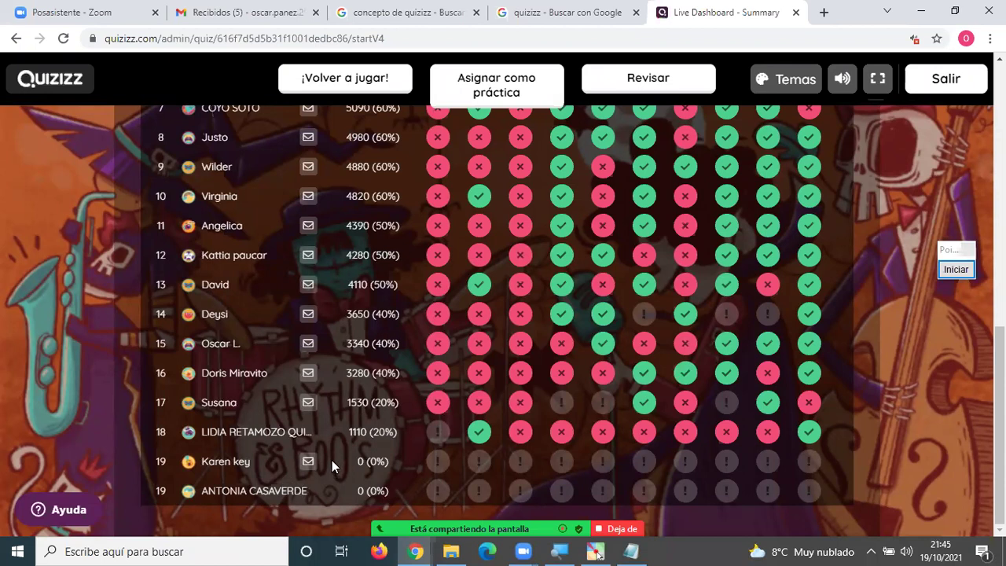
{"action": "scroll", "coordinate": [331, 459], "scroll_direction": "up", "scroll_amount": 4}
{"action": "scroll", "coordinate": [333, 459], "scroll_direction": "up", "scroll_amount": 2}
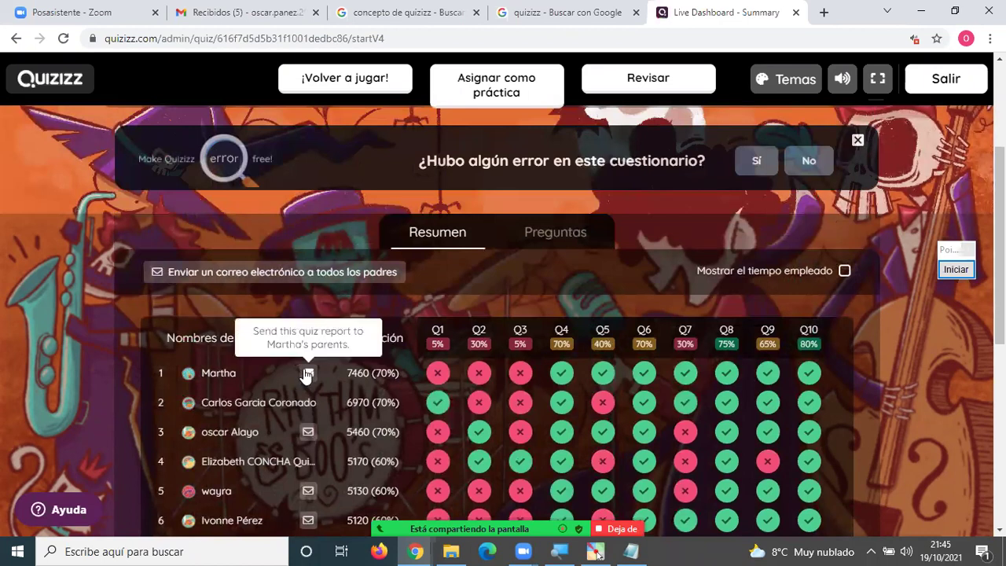
{"action": "scroll", "coordinate": [325, 375], "scroll_direction": "down", "scroll_amount": 1}
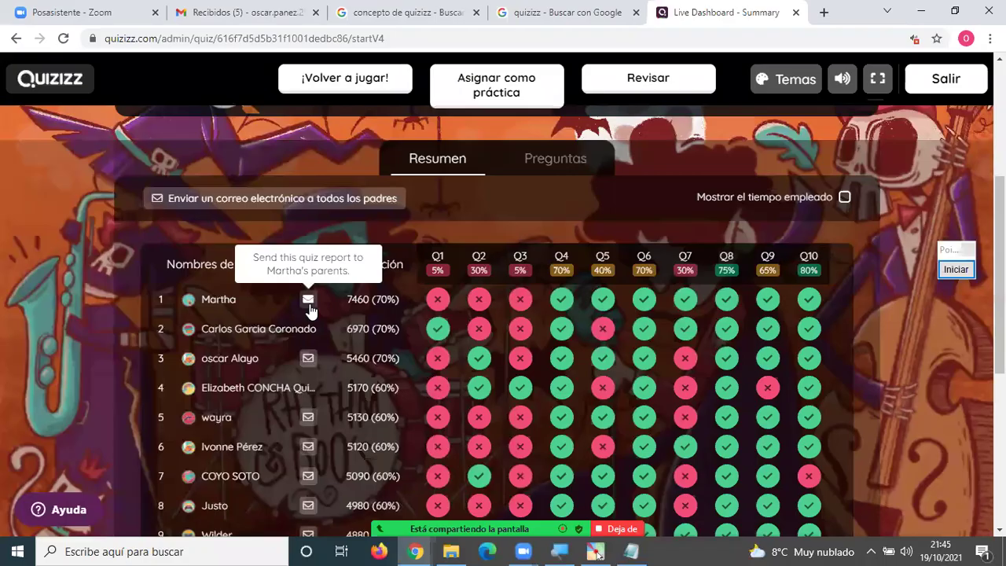
{"action": "scroll", "coordinate": [310, 322], "scroll_direction": "down", "scroll_amount": 3}
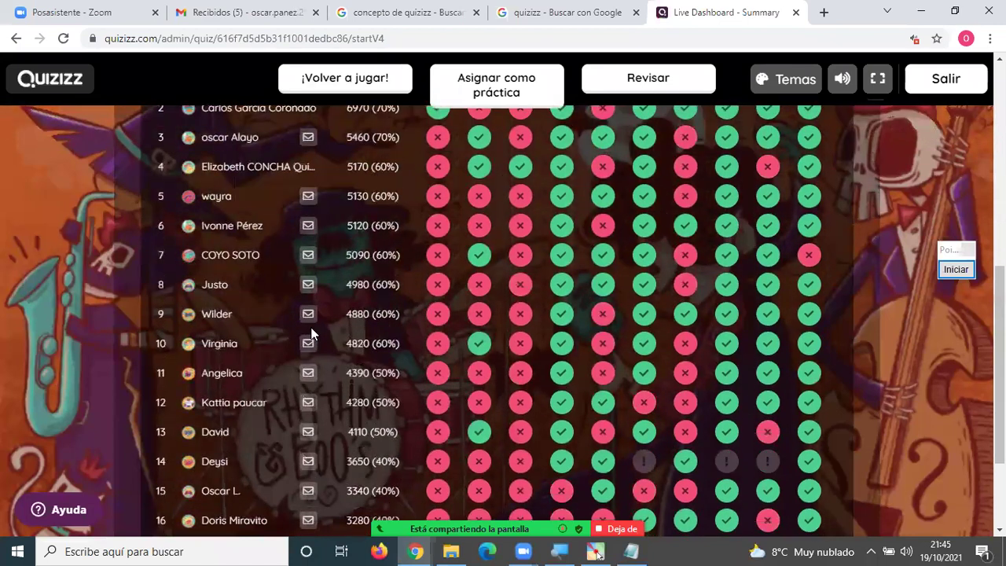
{"action": "scroll", "coordinate": [315, 342], "scroll_direction": "down", "scroll_amount": 2}
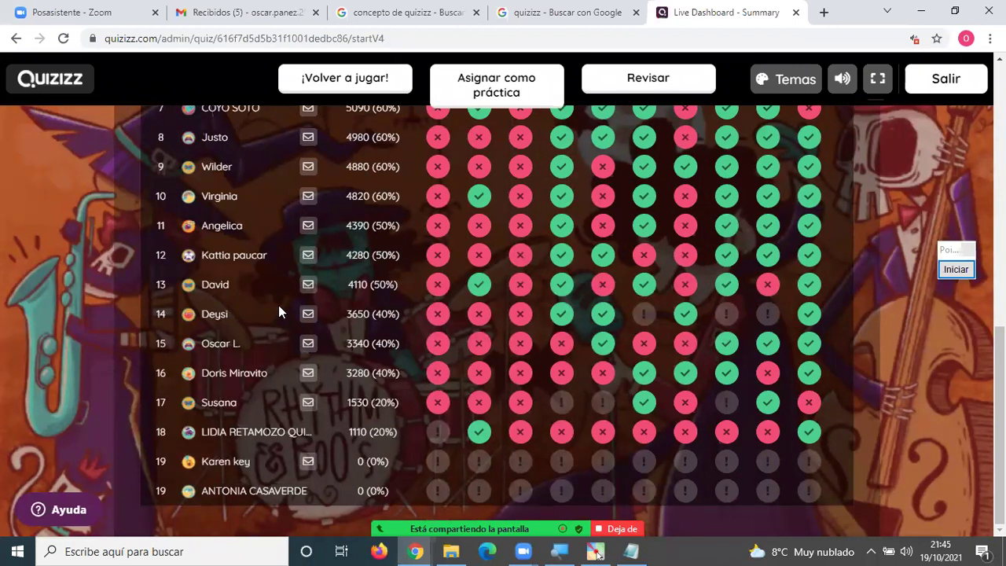
{"action": "left_click", "coordinate": [308, 344]}
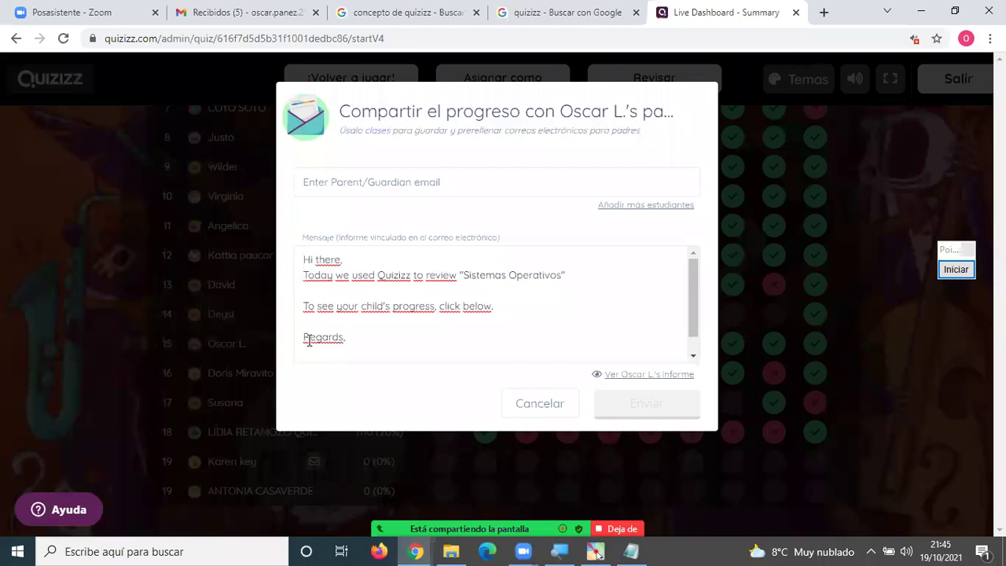
{"action": "left_click", "coordinate": [349, 182]}
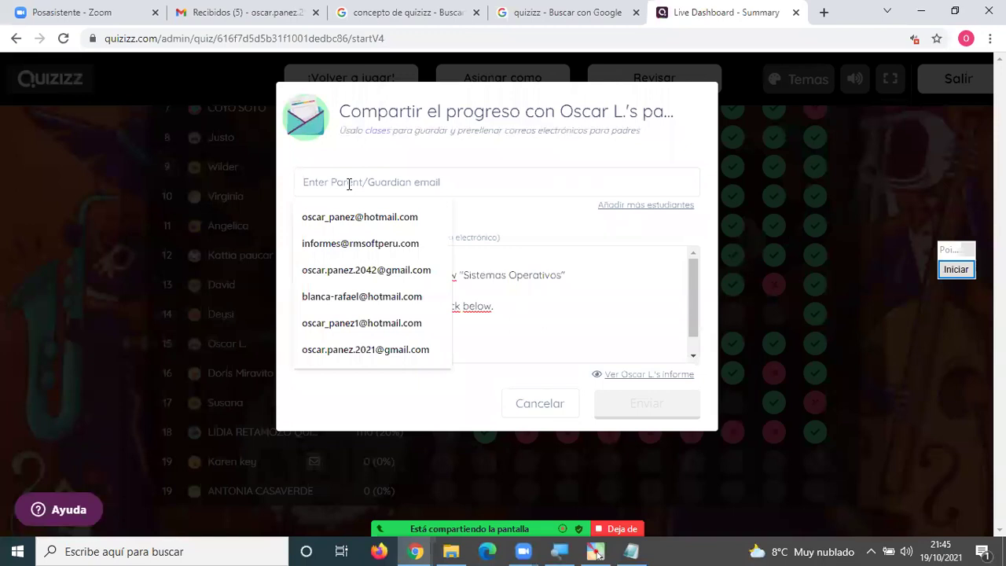
{"action": "type", "text": "oscar"}
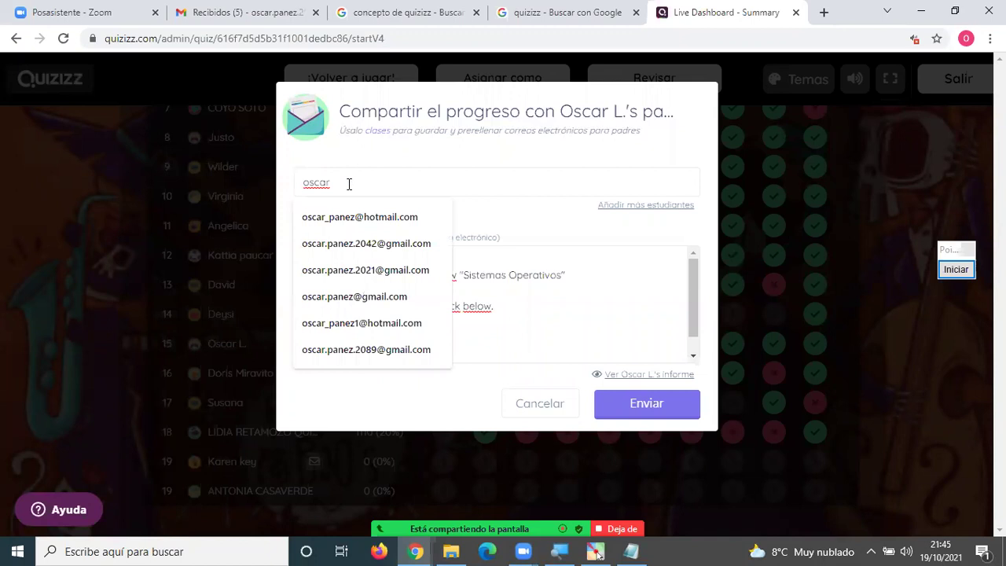
{"action": "left_click", "coordinate": [346, 269]}
{"action": "left_click", "coordinate": [382, 182]}
{"action": "key", "text": "Return"}
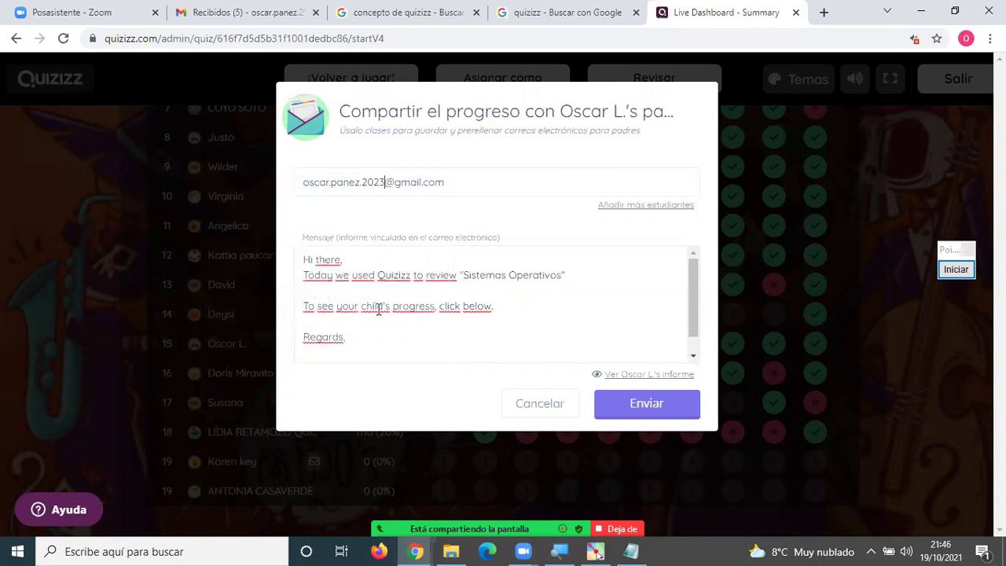
{"action": "left_click_drag", "start_coordinate": [362, 341], "coordinate": [294, 249]}
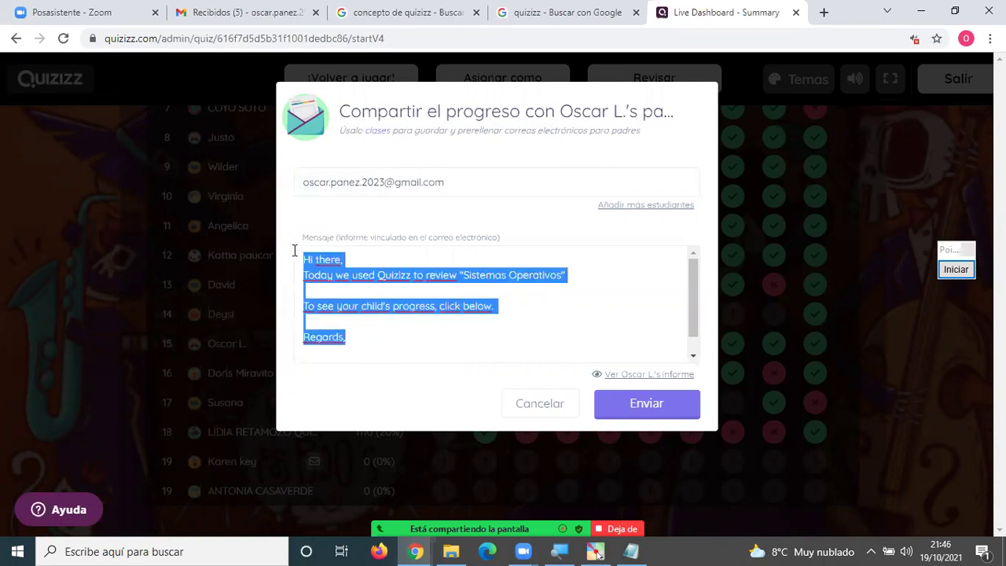
{"action": "type", "text": "Ho"}
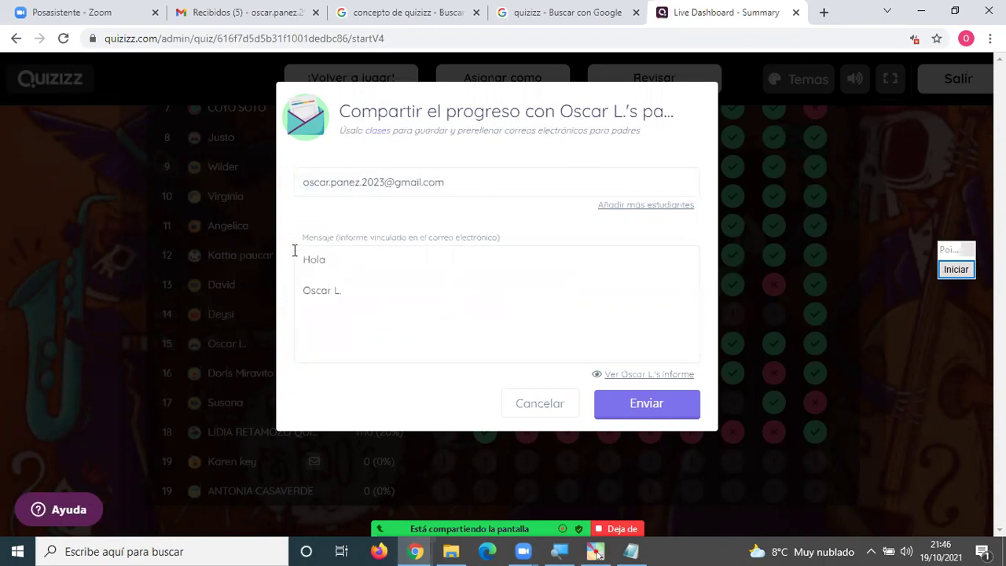
{"action": "type", "text": "la"}
{"action": "key", "text": "Return"}
{"action": "type", "text": "Envio resultados de"}
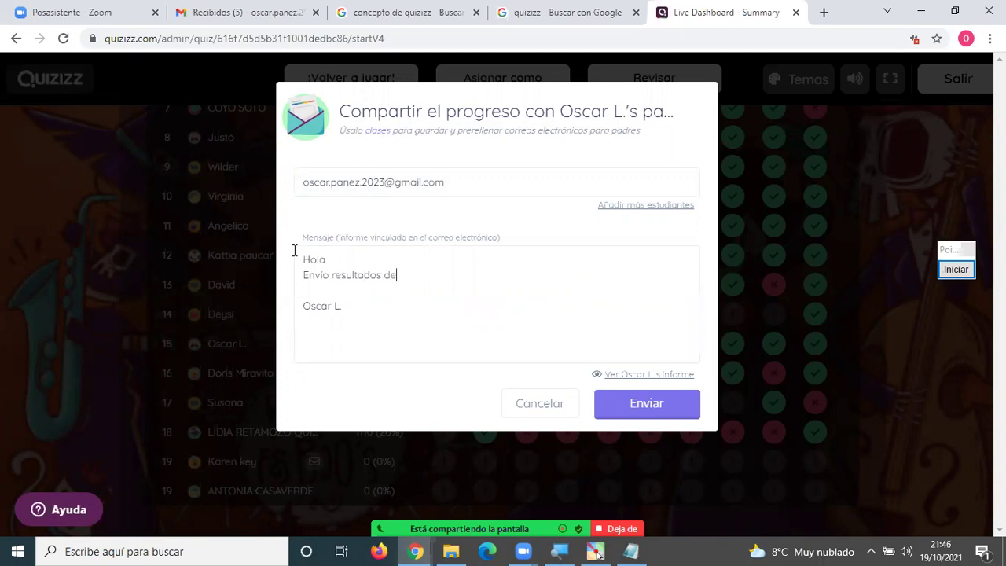
{"action": "type", "text": "l exmen"}
{"action": "type", "text": "men de"}
{"action": "type", "text": " su men"}
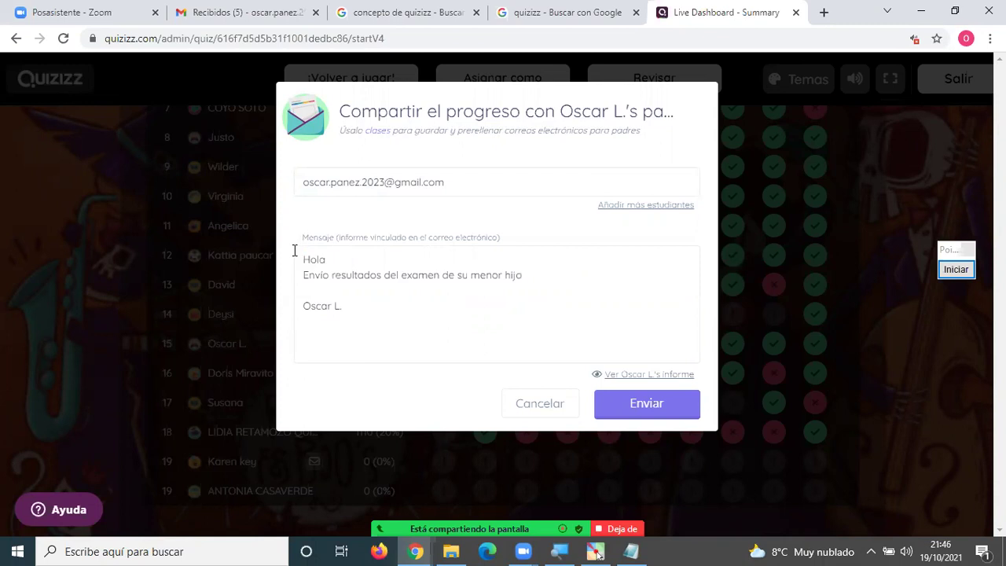
{"action": "type", "text": "or hijo"}
{"action": "key", "text": "Return"}
{"action": "key", "text": "Return"}
{"action": "type", "text": "COnsulta al 9999999"}
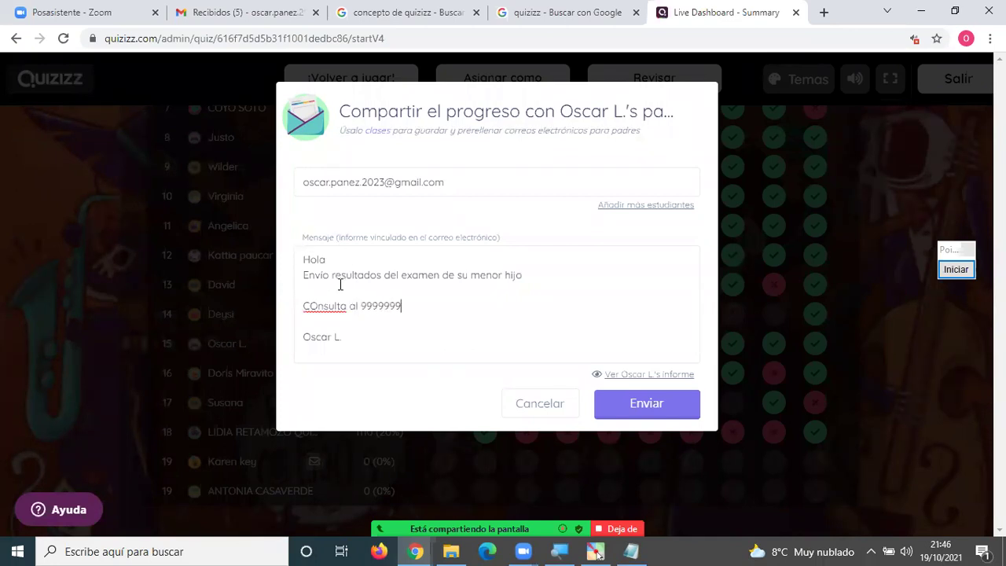
{"action": "left_click_drag", "start_coordinate": [462, 177], "coordinate": [282, 185]}
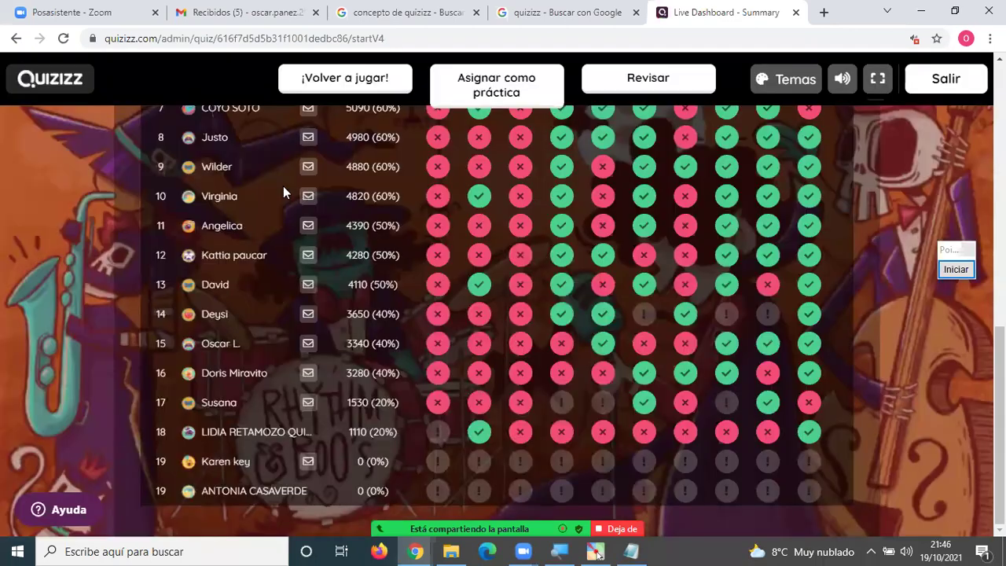
Open the row 15 student's progress email and pick a saved parent address, correcting its last digit.
{"action": "left_click", "coordinate": [308, 342]}
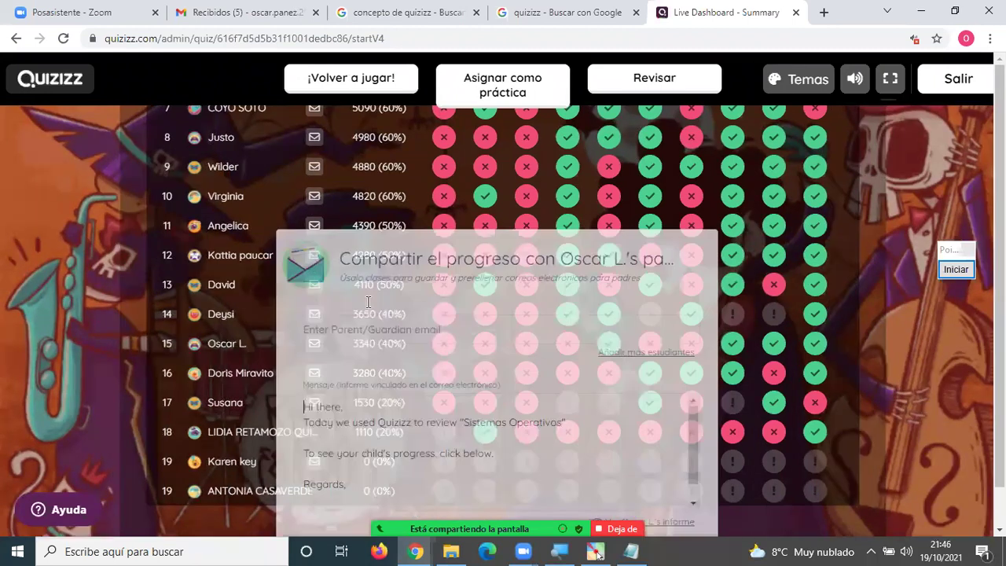
{"action": "left_click", "coordinate": [374, 182]}
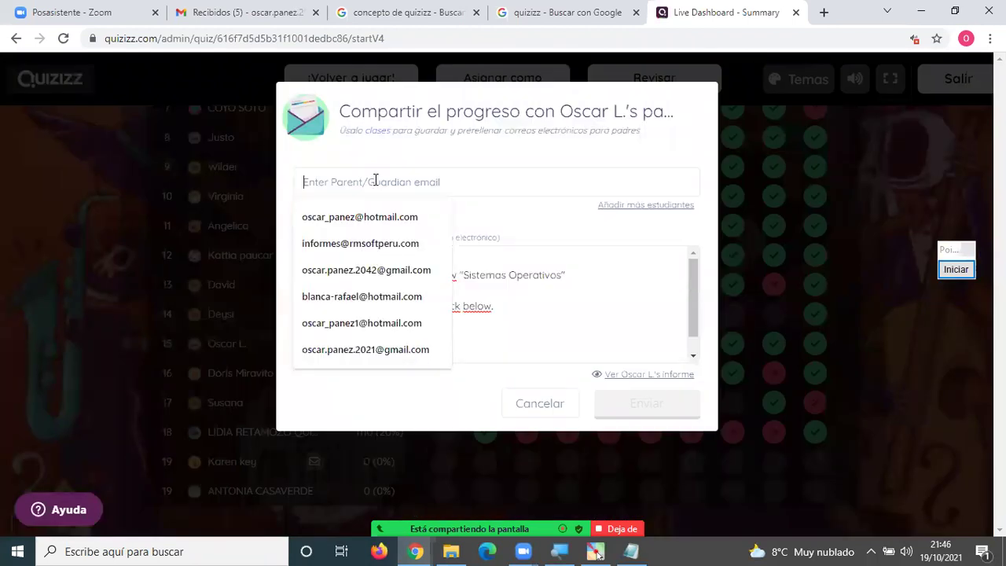
{"action": "left_click", "coordinate": [386, 349]}
{"action": "left_click_drag", "start_coordinate": [384, 182], "coordinate": [381, 182]}
{"action": "type", "text": "3"}
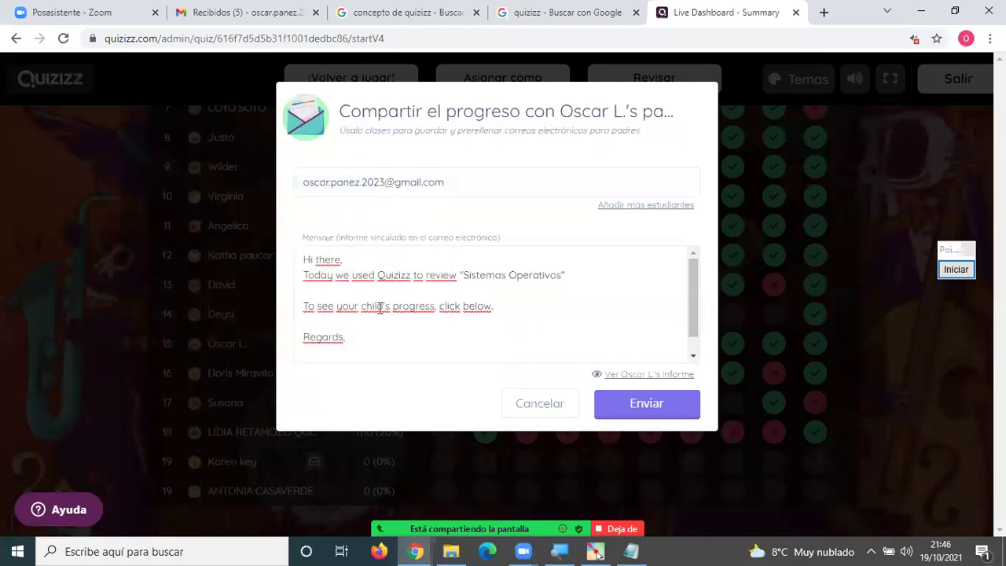
Replace the default message with the Spanish greeting 'Hola' and send the progress report.
{"action": "left_click_drag", "start_coordinate": [365, 342], "coordinate": [303, 253]}
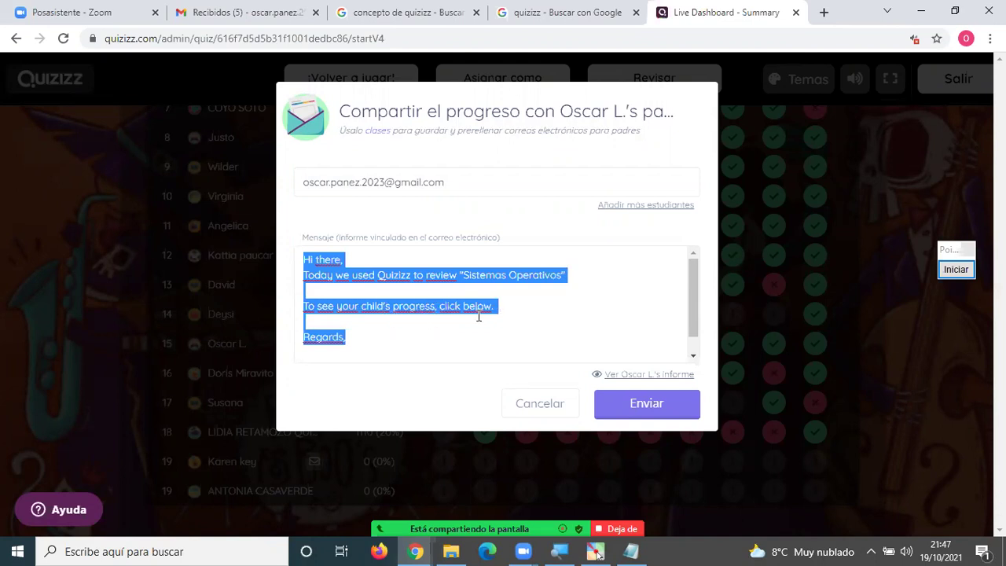
{"action": "left_click", "coordinate": [372, 330]}
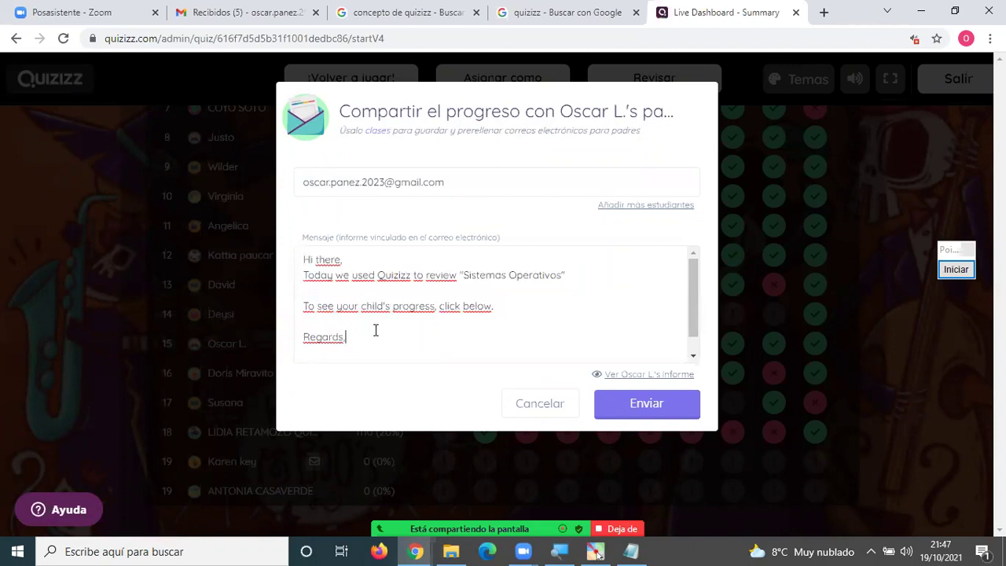
{"action": "key", "text": "shift+Up"}
{"action": "key", "text": "shift+Up"}
{"action": "key", "text": "shift+Up"}
{"action": "key", "text": "shift+Up"}
{"action": "key", "text": "shift+Up"}
{"action": "key", "text": "shift+Up"}
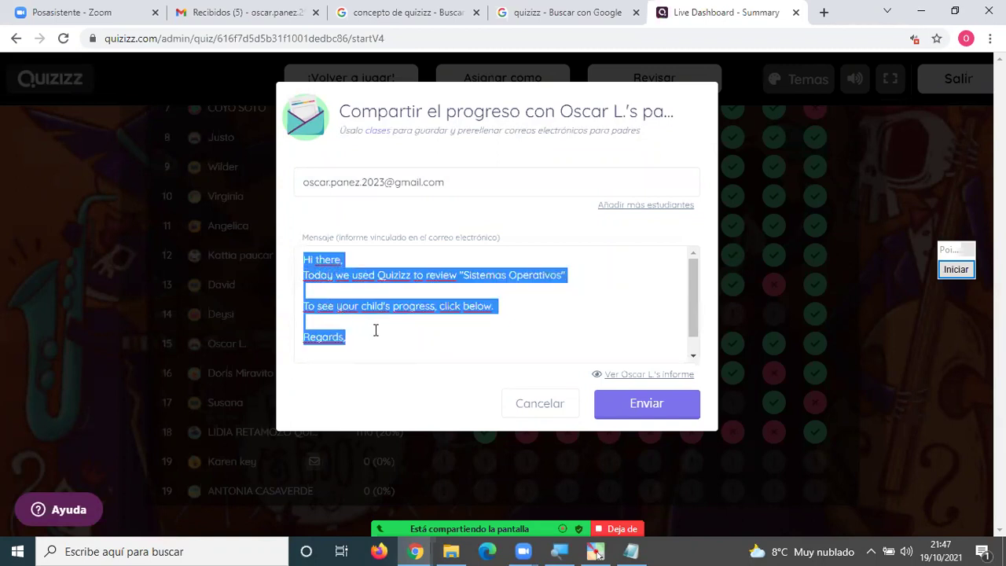
{"action": "type", "text": "Hoal"}
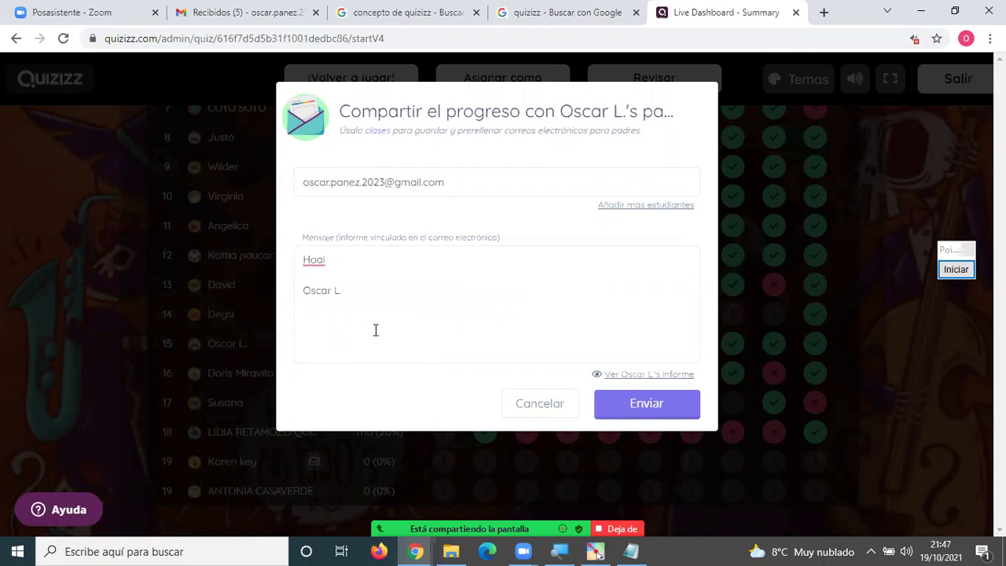
{"action": "key", "text": "BackSpace"}
{"action": "key", "text": "BackSpace"}
{"action": "type", "text": "l"}
{"action": "key", "text": "BackSpace"}
{"action": "type", "text": "a"}
{"action": "key", "text": "Return"}
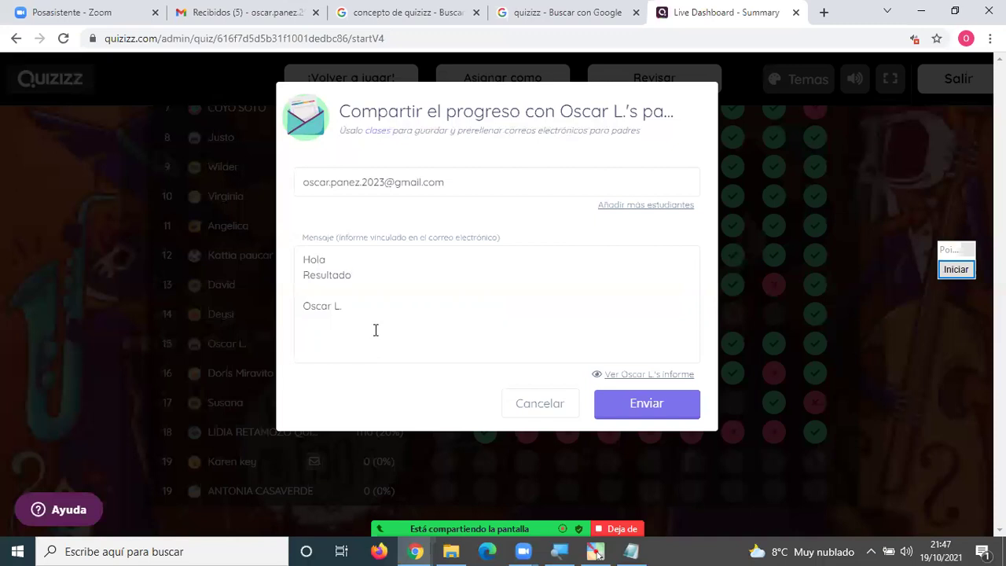
{"action": "left_click", "coordinate": [656, 406]}
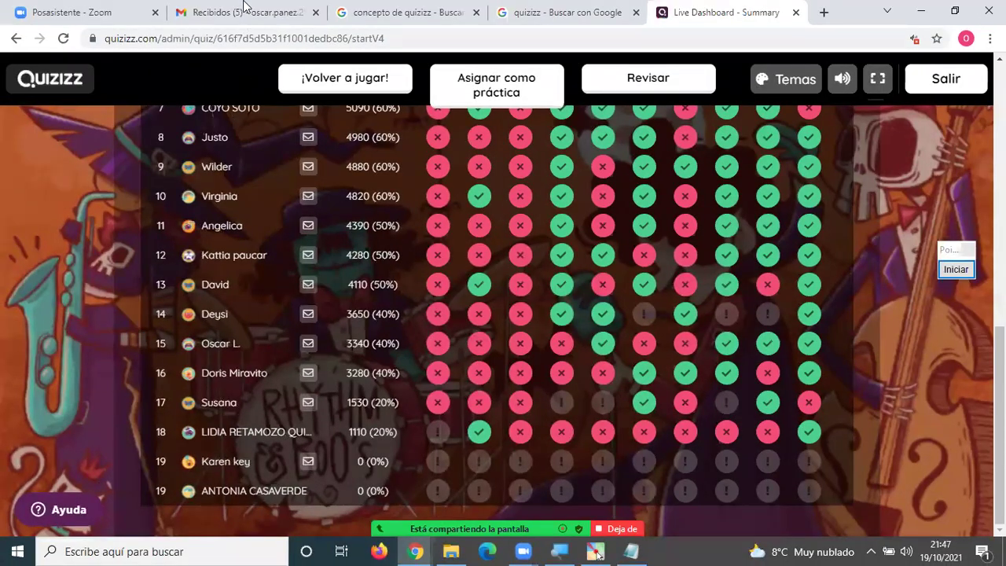
{"action": "left_click", "coordinate": [243, 11]}
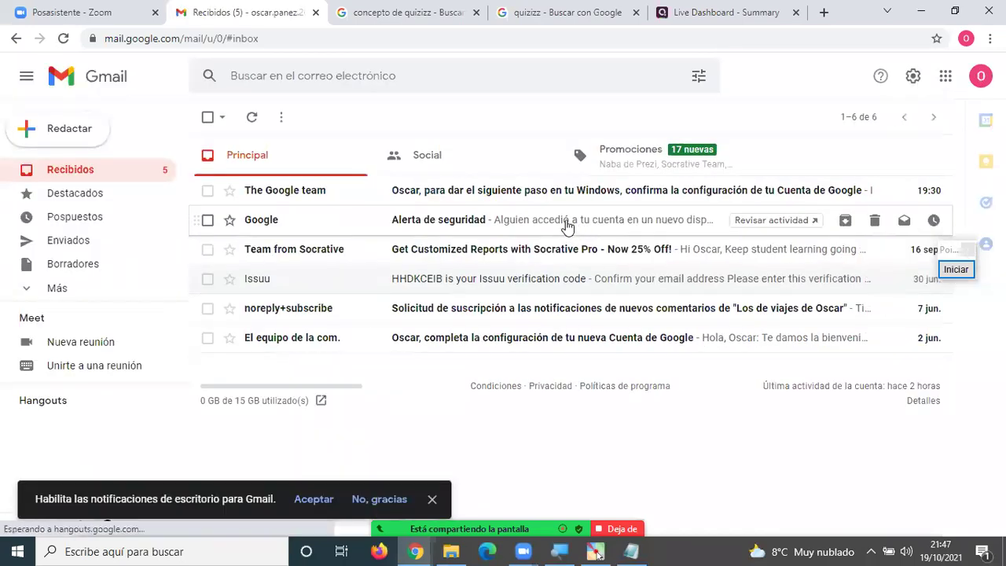
{"action": "left_click", "coordinate": [979, 76]}
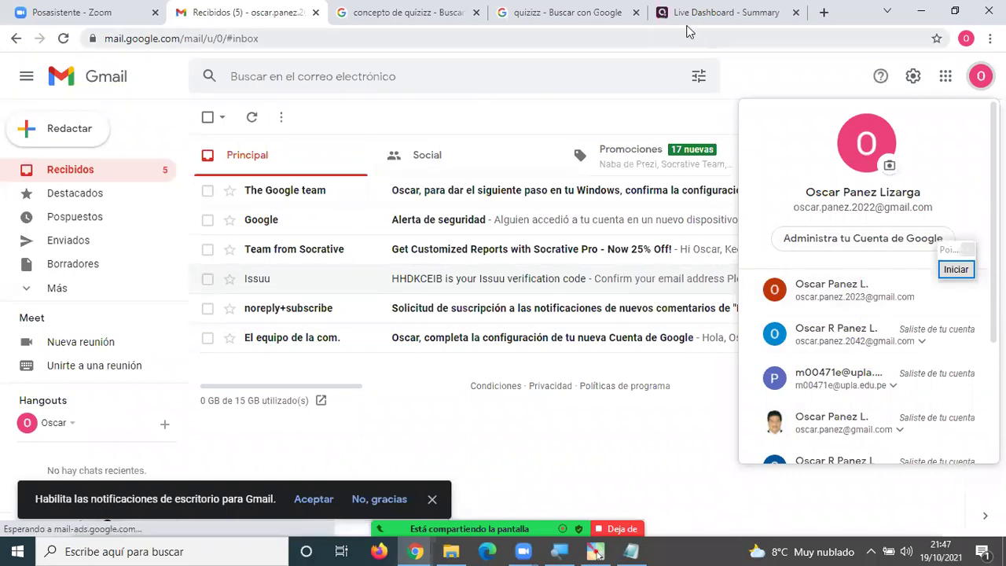
{"action": "left_click", "coordinate": [728, 14]}
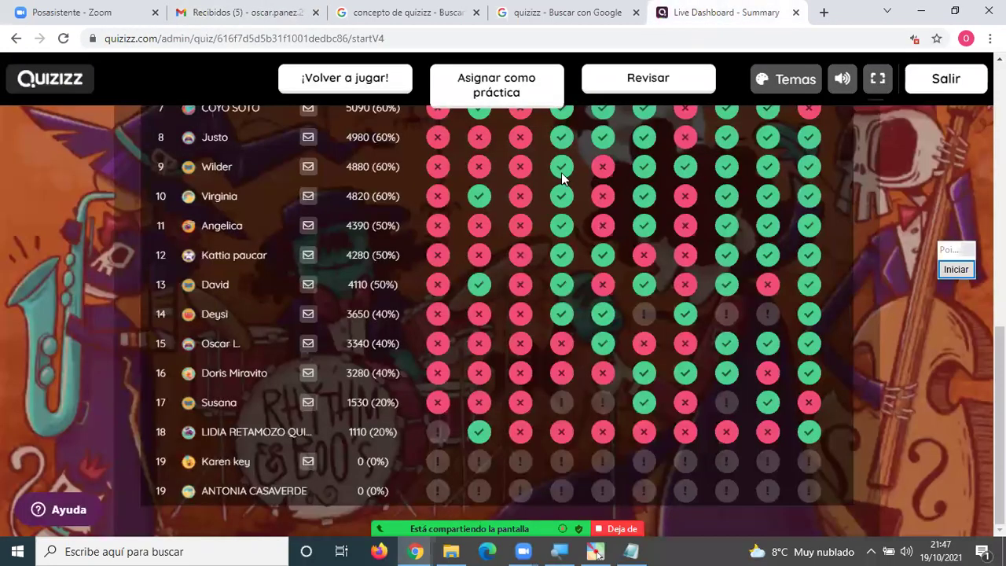
Send the row 15 student's report to a saved parent address with its final digit corrected, keeping the default message.
{"action": "left_click", "coordinate": [308, 343]}
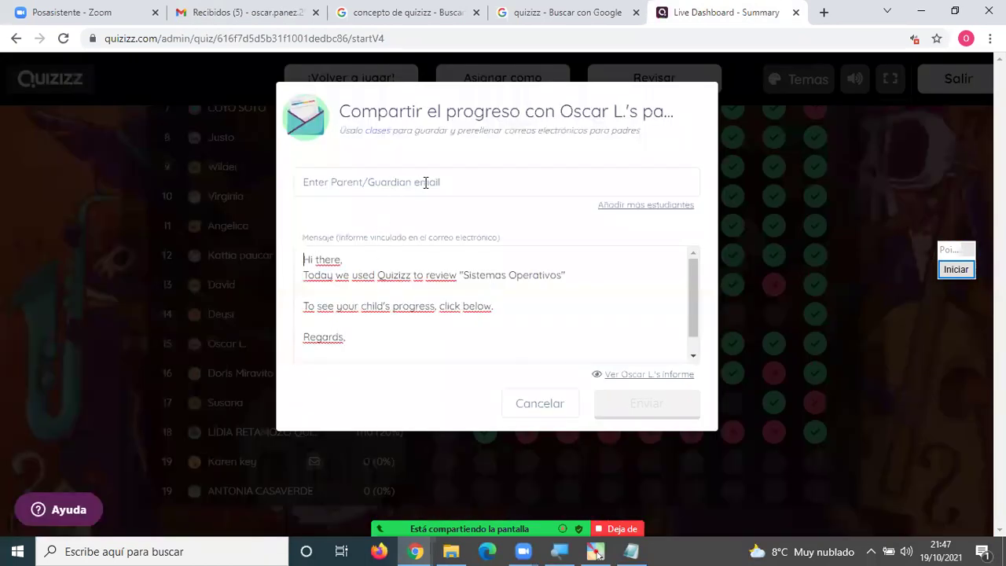
{"action": "left_click", "coordinate": [457, 181]}
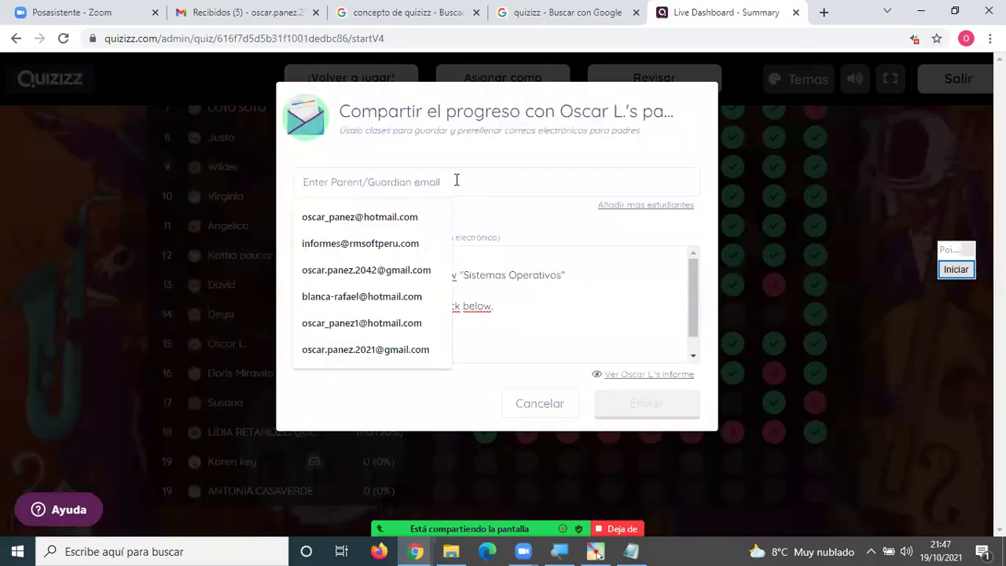
{"action": "left_click", "coordinate": [370, 349]}
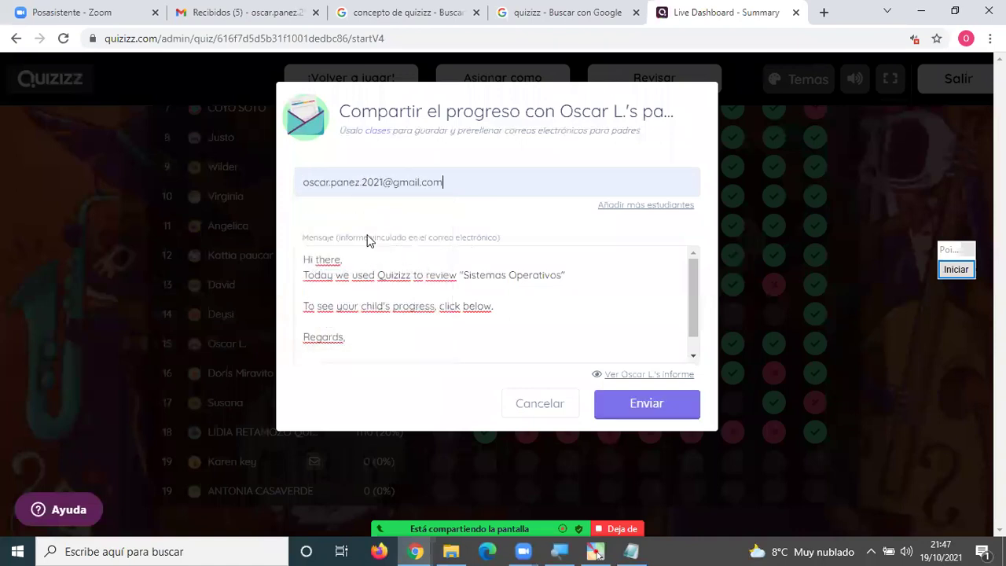
{"action": "left_click_drag", "start_coordinate": [378, 183], "coordinate": [383, 184]}
{"action": "type", "text": "2"}
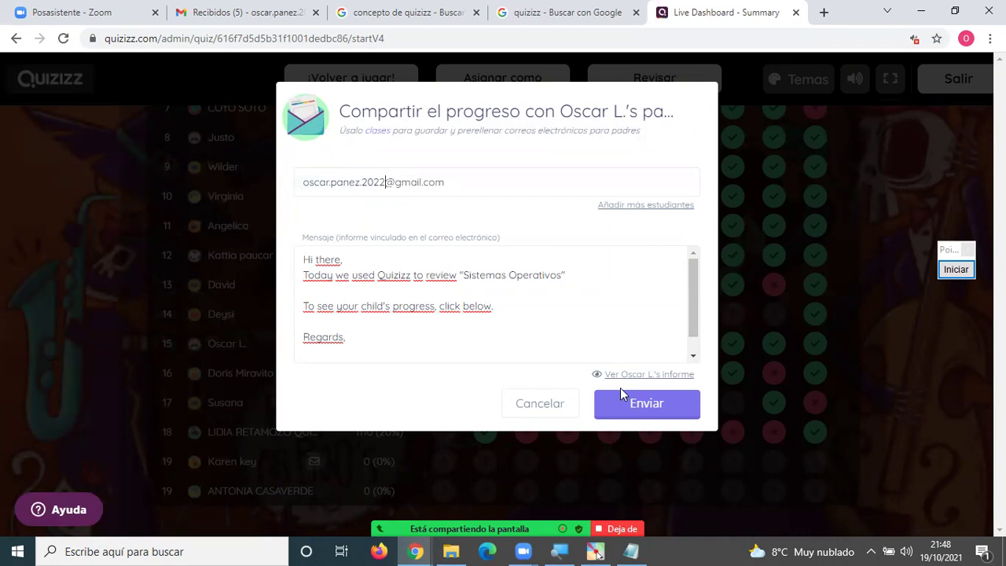
{"action": "left_click", "coordinate": [633, 418]}
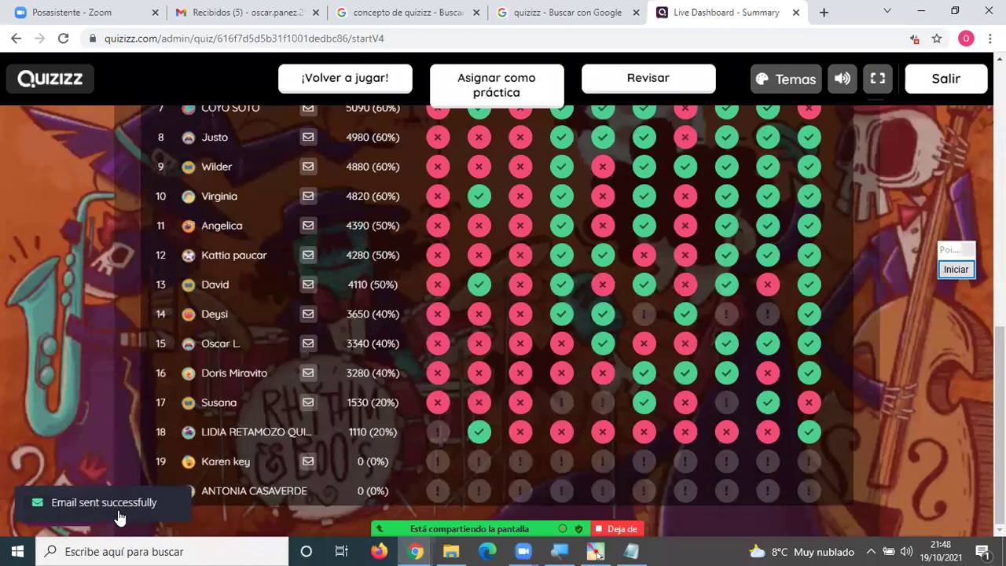
In Gmail, close the account panel and open the 'Has recibido un informe de prueba' Quizizz e-mail.
{"action": "left_click", "coordinate": [216, 14]}
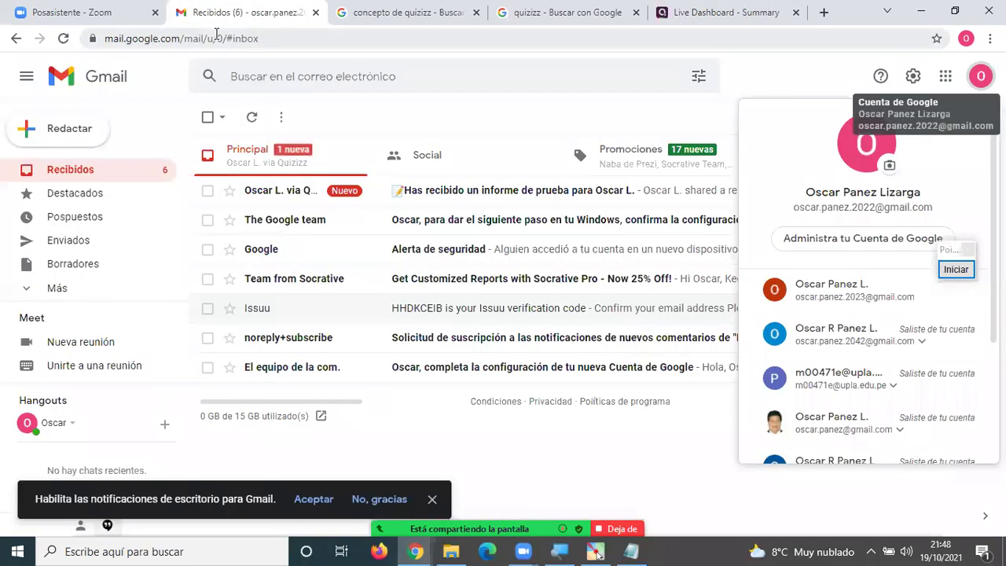
{"action": "left_click", "coordinate": [617, 118]}
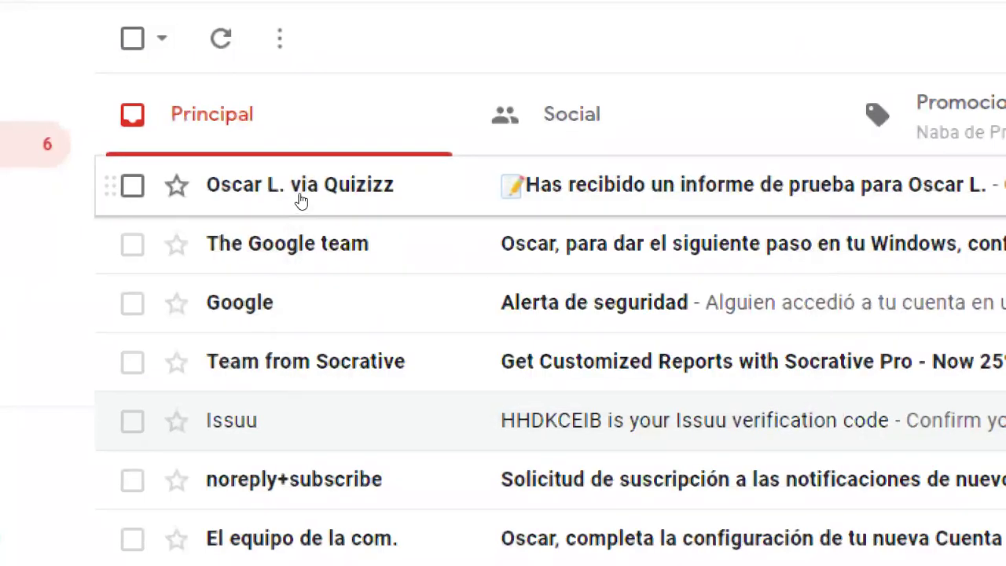
{"action": "mouse_move", "coordinate": [299, 199]}
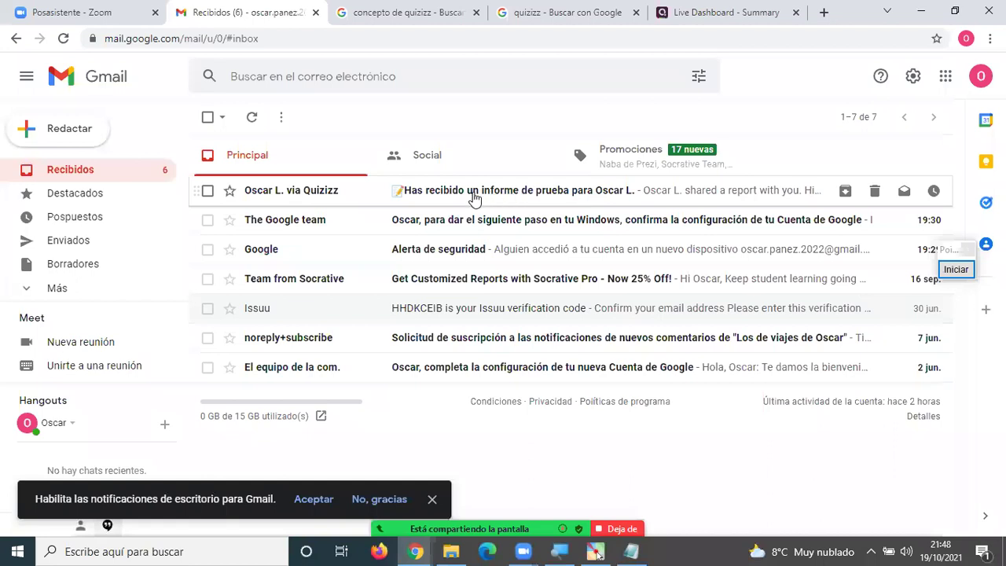
{"action": "left_click", "coordinate": [474, 197]}
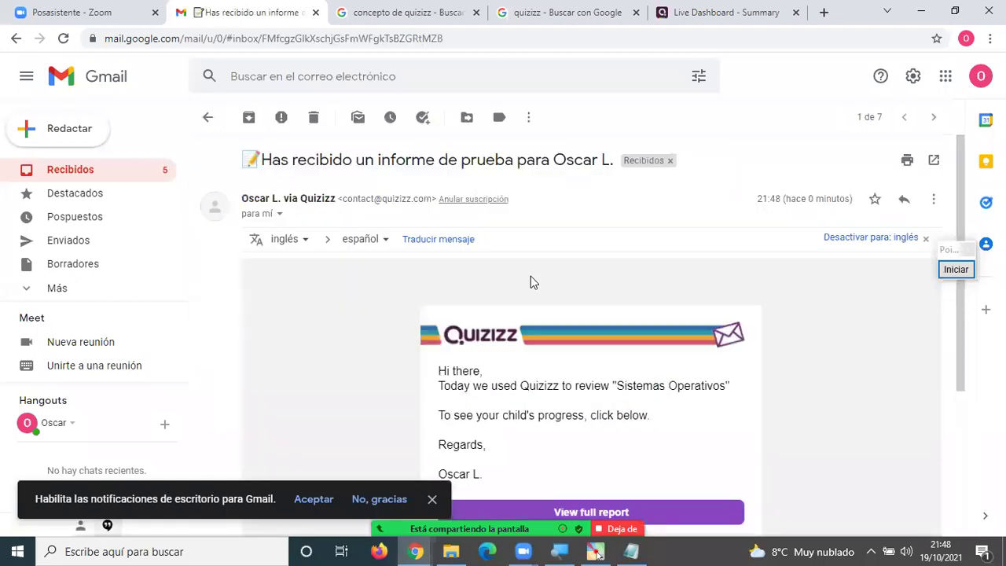
{"action": "scroll", "coordinate": [542, 306], "scroll_direction": "down", "scroll_amount": 2}
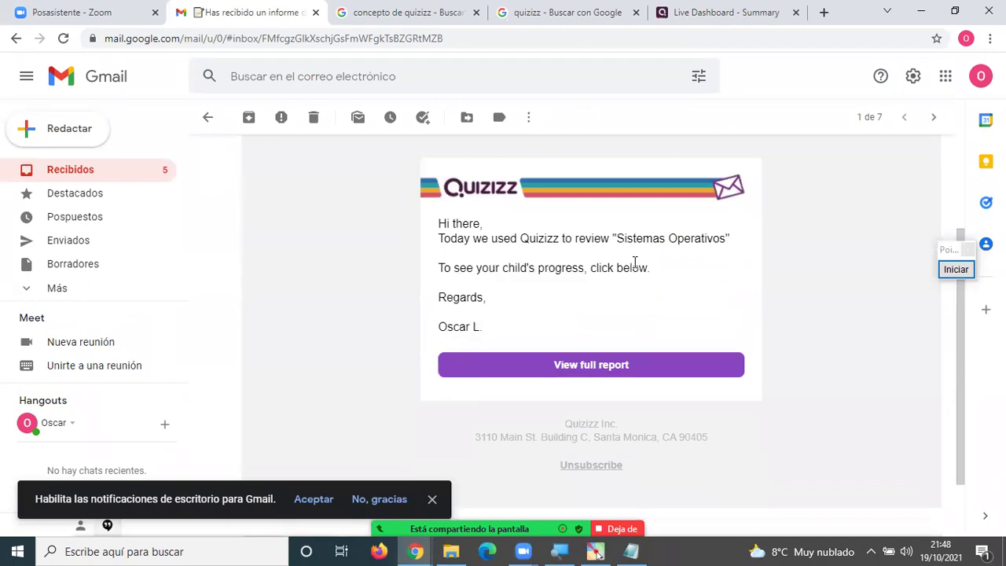
{"action": "left_click_drag", "start_coordinate": [444, 268], "coordinate": [625, 267]}
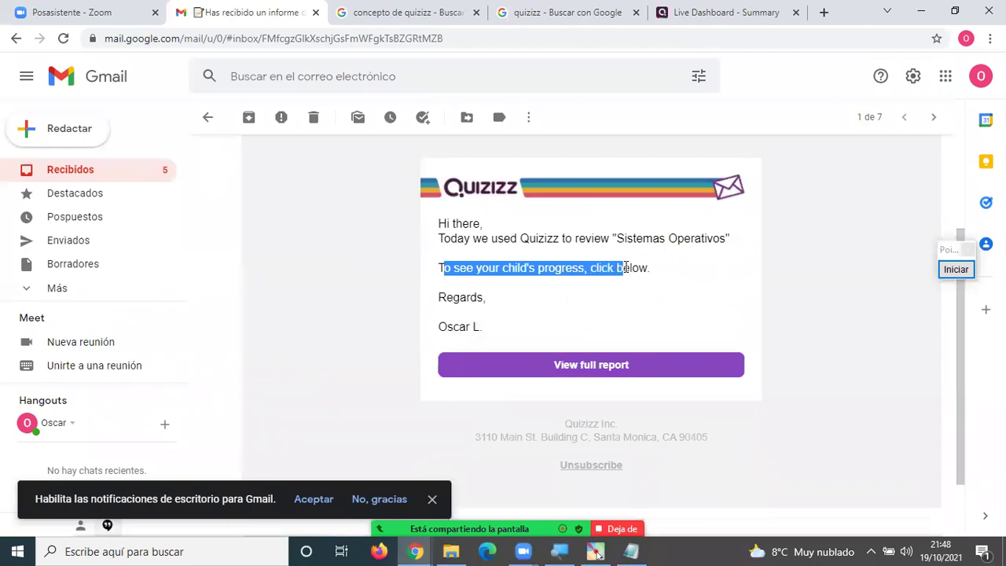
Open the full report from the e-mail and check the counts of correct and incorrect answers.
{"action": "left_click", "coordinate": [592, 367]}
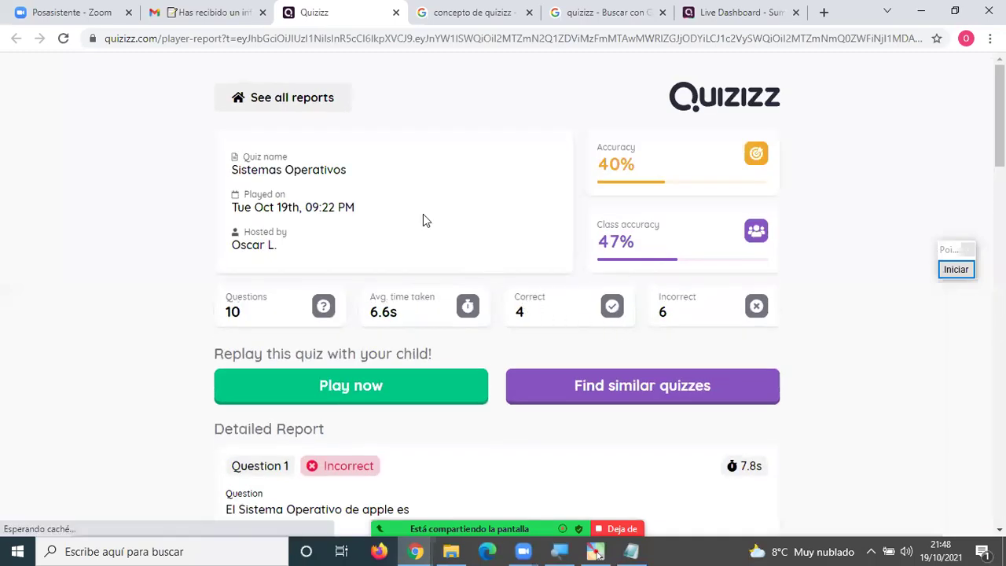
{"action": "scroll", "coordinate": [385, 220], "scroll_direction": "down", "scroll_amount": 1}
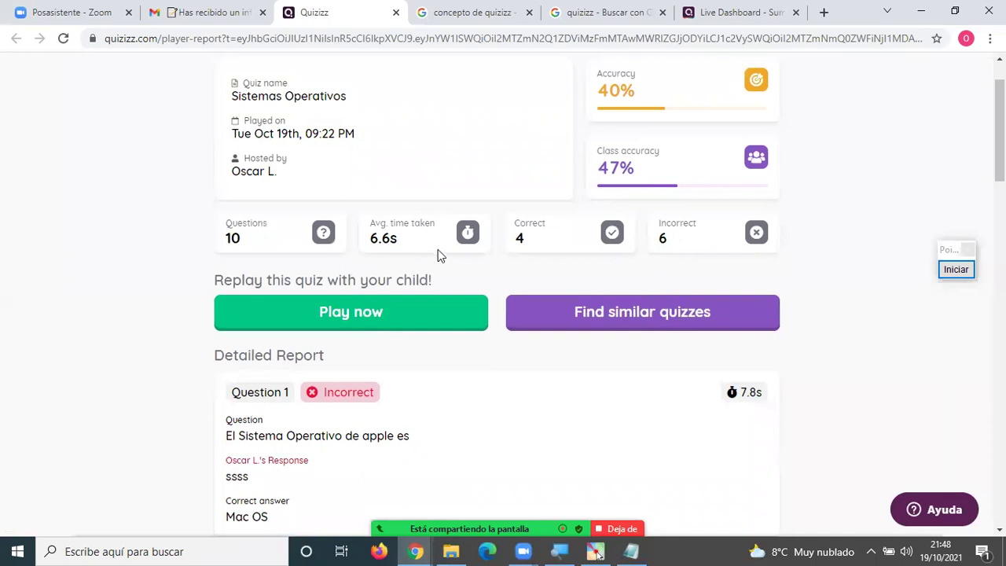
{"action": "double_click", "coordinate": [520, 238]}
{"action": "double_click", "coordinate": [662, 237]}
{"action": "left_click", "coordinate": [647, 267]}
{"action": "double_click", "coordinate": [521, 239]}
{"action": "double_click", "coordinate": [663, 238]}
{"action": "left_click", "coordinate": [553, 265]}
Compare Question 1's student response 'ssss' with the correct answer 'Mac OS'.
{"action": "scroll", "coordinate": [408, 354], "scroll_direction": "down", "scroll_amount": 2}
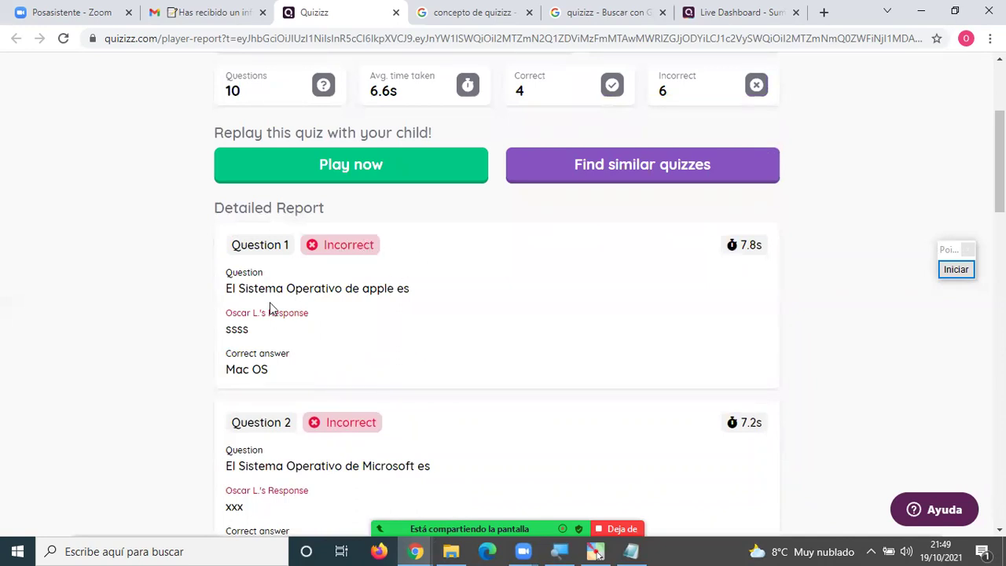
{"action": "left_click_drag", "start_coordinate": [223, 295], "coordinate": [366, 405]}
{"action": "left_click", "coordinate": [280, 436]}
{"action": "left_click_drag", "start_coordinate": [249, 330], "coordinate": [225, 328]}
{"action": "left_click_drag", "start_coordinate": [281, 370], "coordinate": [225, 370]}
Compare Question 2's student response 'xxx' with the correct answer 'Windows', then scroll through the remaining questions.
{"action": "scroll", "coordinate": [454, 388], "scroll_direction": "down", "scroll_amount": 3}
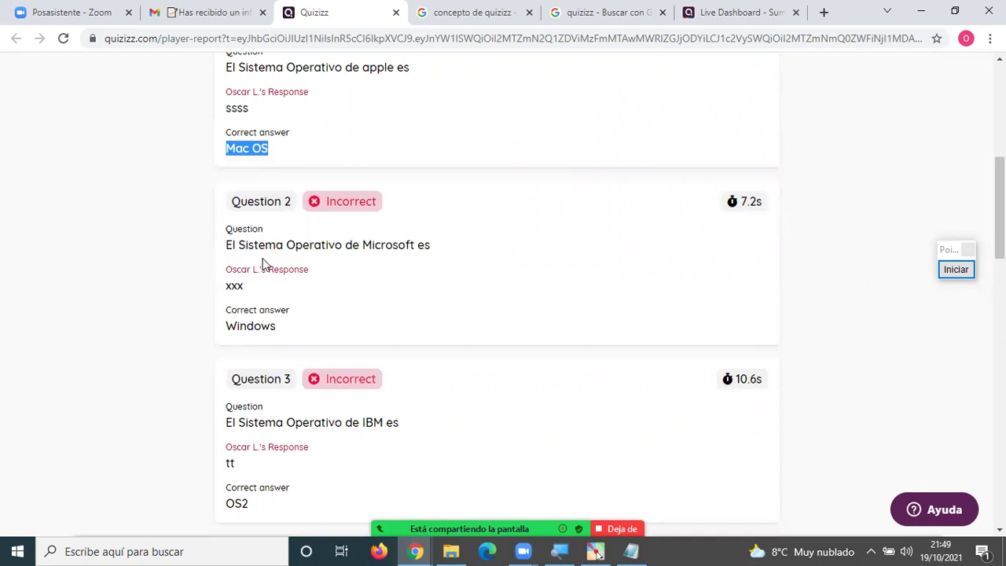
{"action": "left_click_drag", "start_coordinate": [233, 244], "coordinate": [430, 238]}
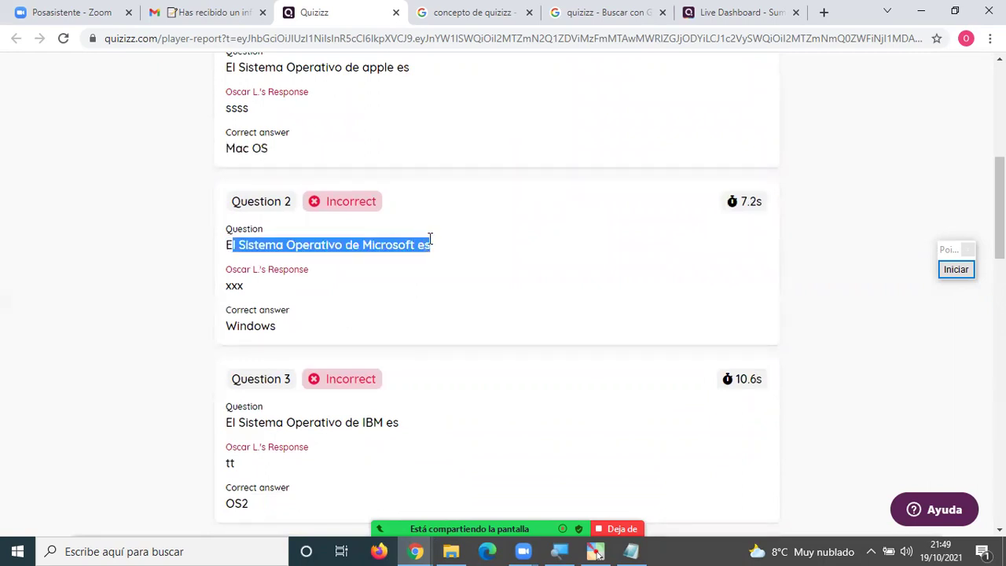
{"action": "left_click", "coordinate": [267, 290]}
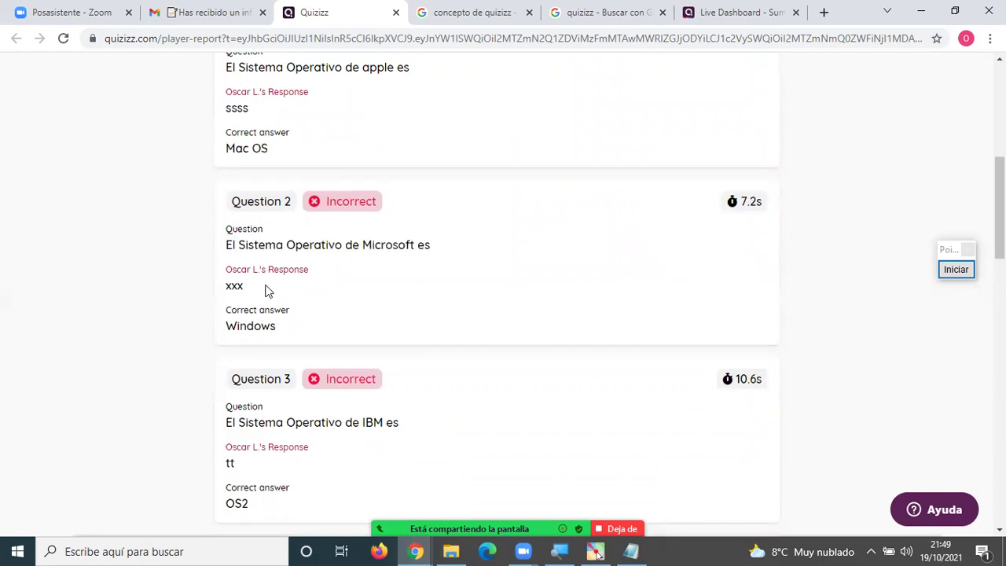
{"action": "left_click_drag", "start_coordinate": [245, 286], "coordinate": [224, 287]}
{"action": "left_click_drag", "start_coordinate": [282, 328], "coordinate": [213, 337]}
{"action": "left_click", "coordinate": [390, 310]}
{"action": "scroll", "coordinate": [390, 310], "scroll_direction": "down", "scroll_amount": 6}
{"action": "scroll", "coordinate": [396, 308], "scroll_direction": "down", "scroll_amount": 3}
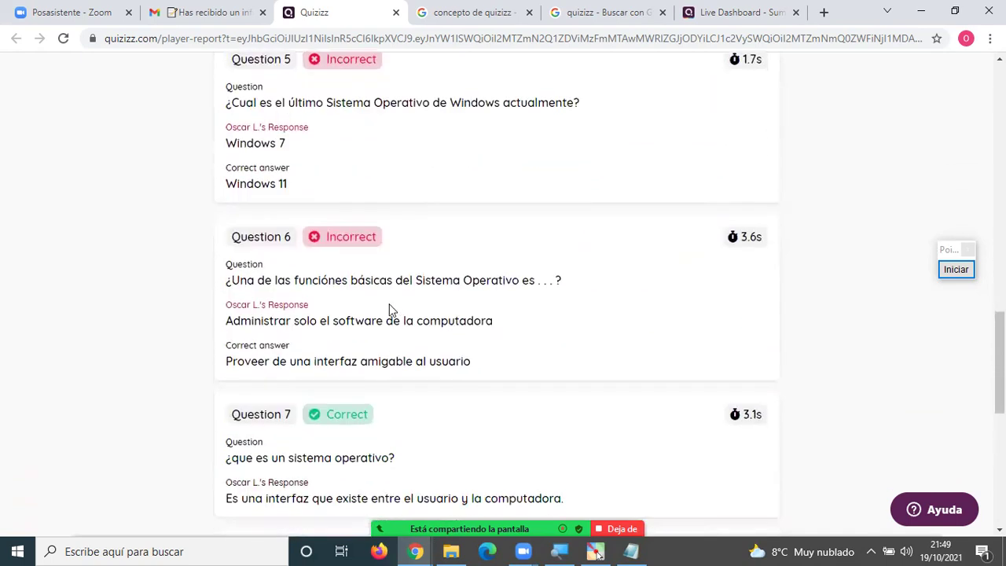
Go back through the Gmail tab to the Live Dashboard and scroll through the per-question summary table.
{"action": "left_click", "coordinate": [204, 12]}
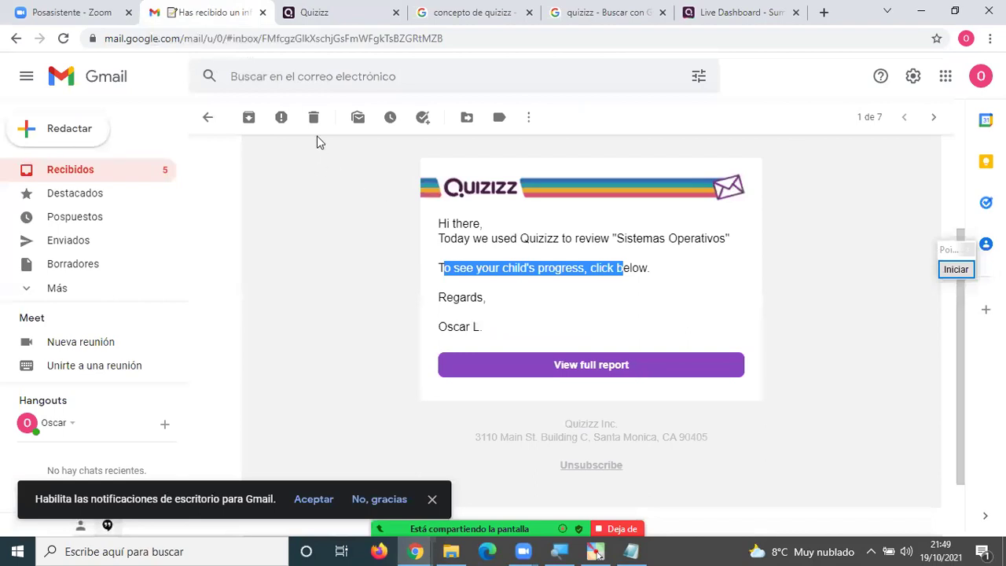
{"action": "left_click", "coordinate": [704, 14]}
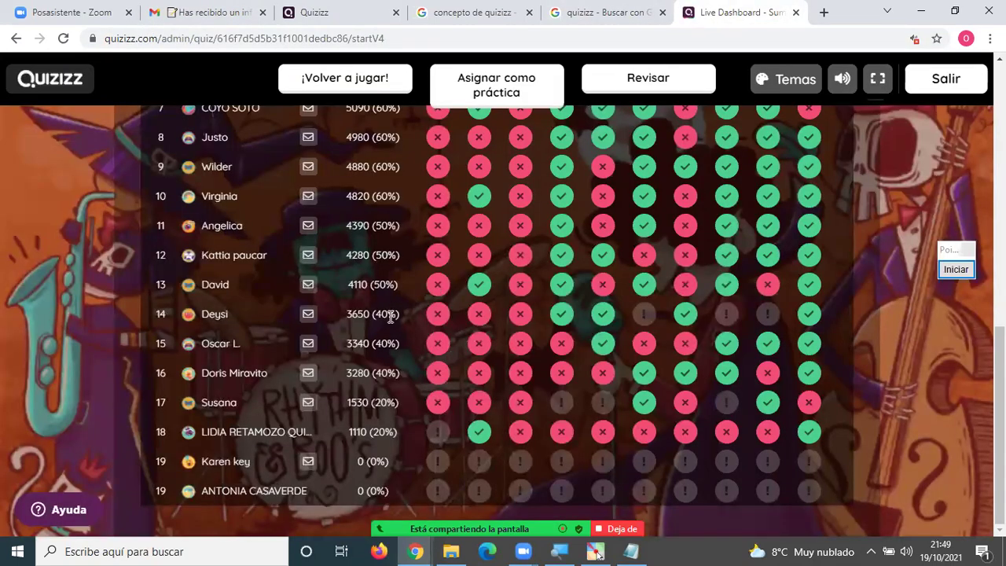
{"action": "scroll", "coordinate": [342, 277], "scroll_direction": "up", "scroll_amount": 6}
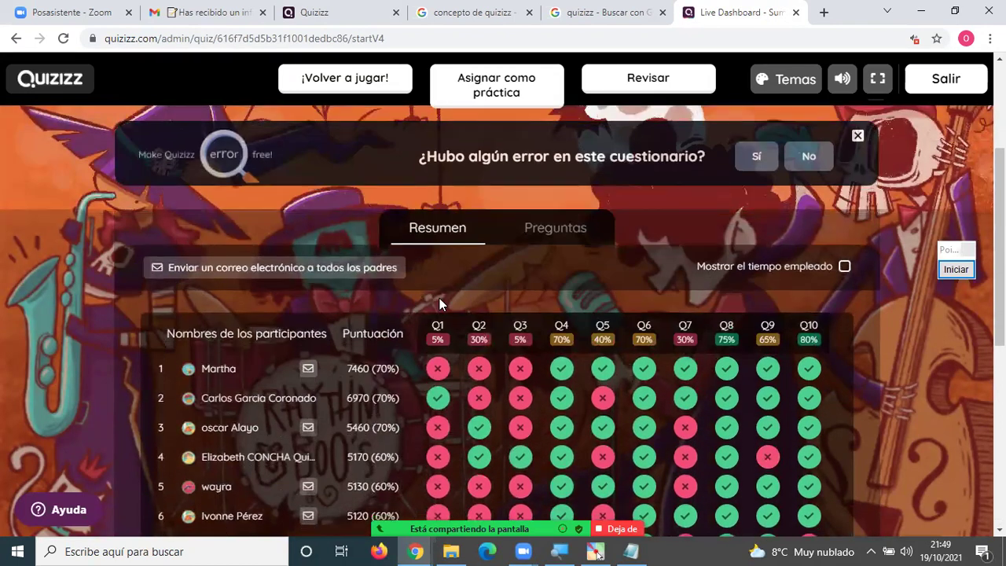
{"action": "scroll", "coordinate": [439, 298], "scroll_direction": "down", "scroll_amount": 1}
{"action": "scroll", "coordinate": [352, 312], "scroll_direction": "down", "scroll_amount": 1}
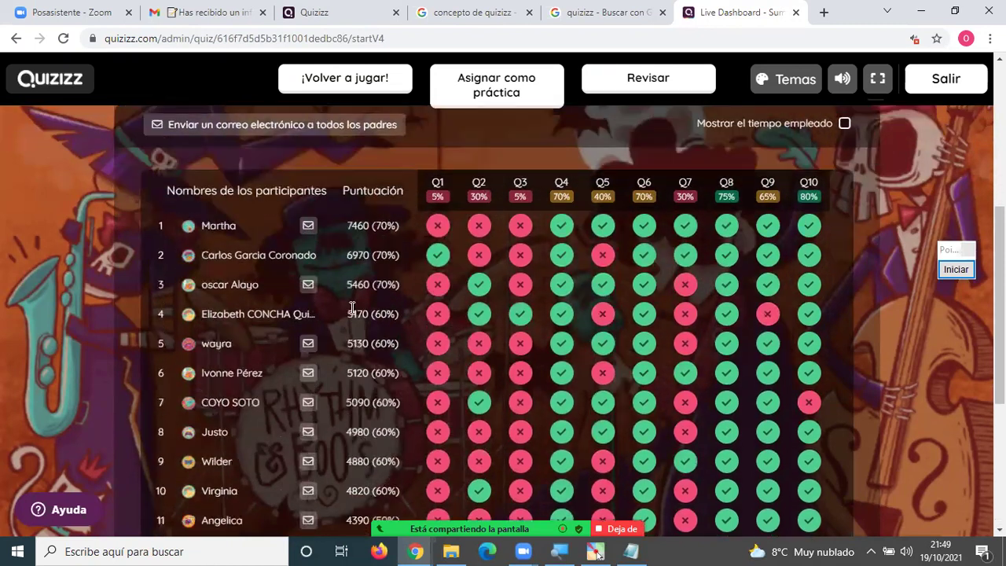
{"action": "scroll", "coordinate": [335, 322], "scroll_direction": "down", "scroll_amount": 1}
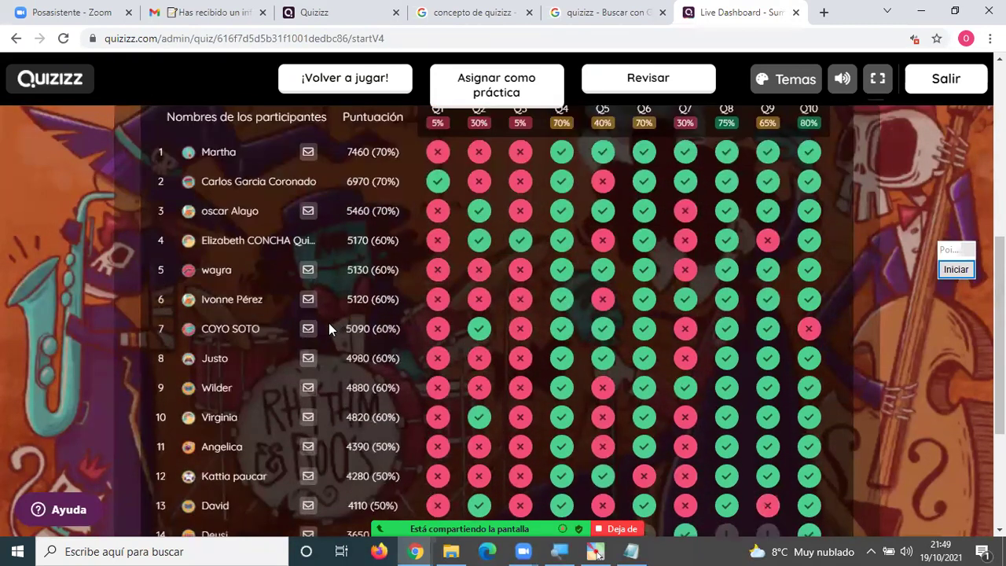
{"action": "scroll", "coordinate": [322, 325], "scroll_direction": "down", "scroll_amount": 2}
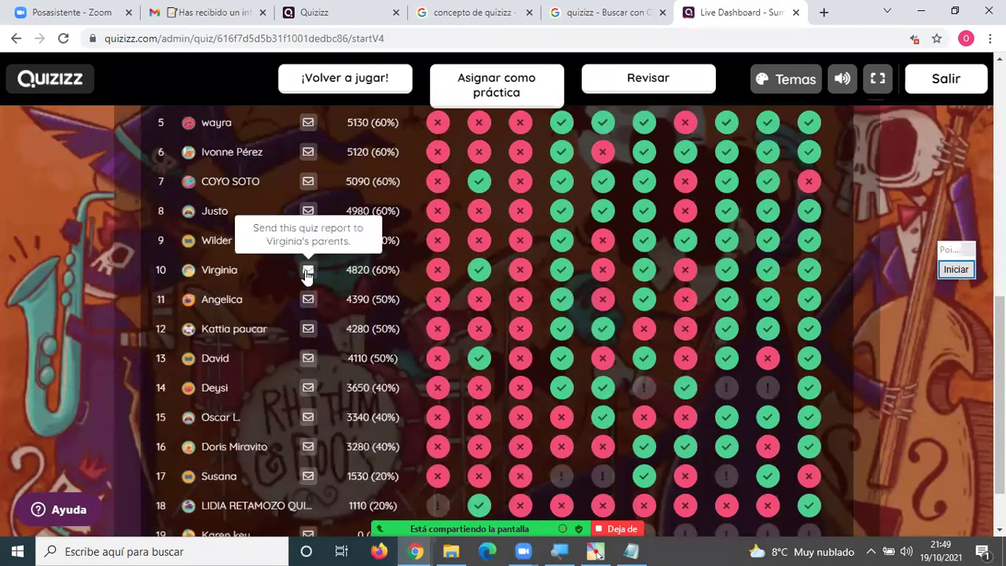
Enter the row 10 student's parent e-mail address in the Parent/Guardian field and send the report.
{"action": "left_click", "coordinate": [308, 269]}
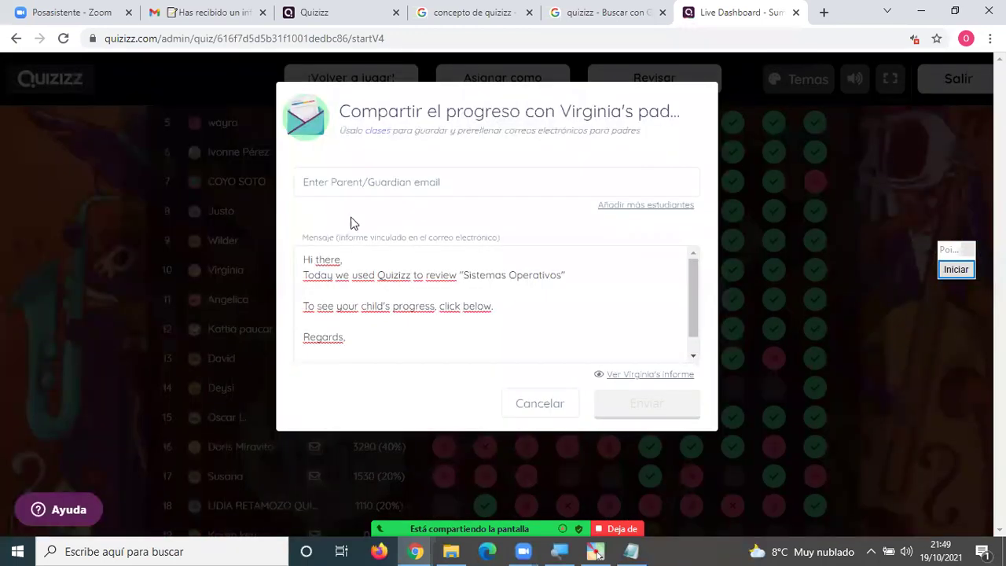
{"action": "left_click", "coordinate": [368, 183]}
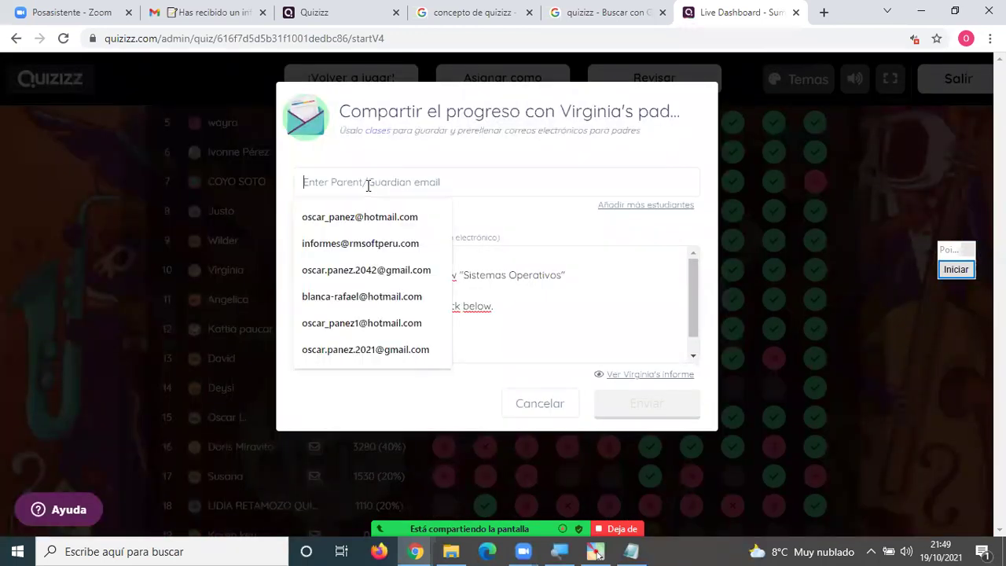
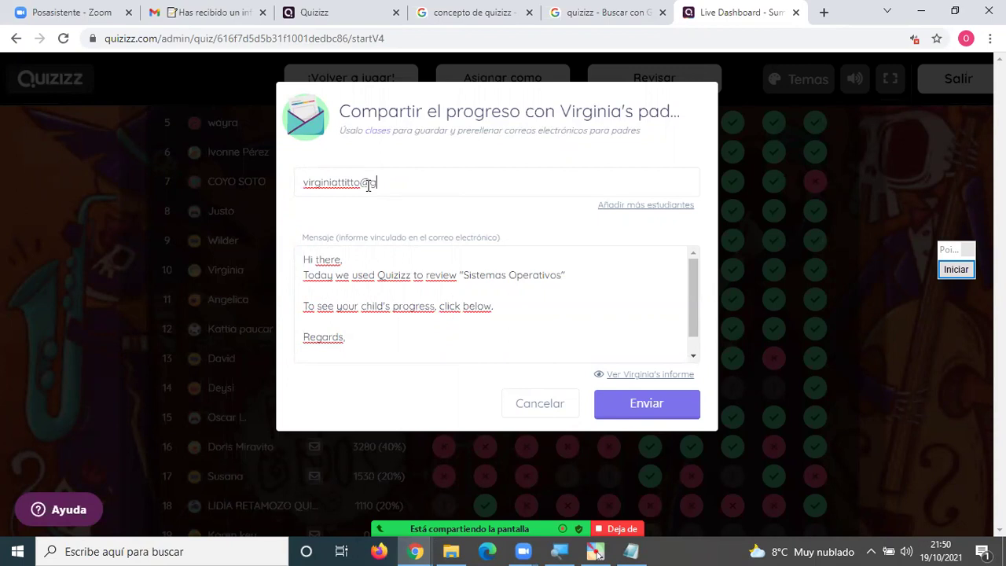
{"action": "left_click", "coordinate": [655, 410]}
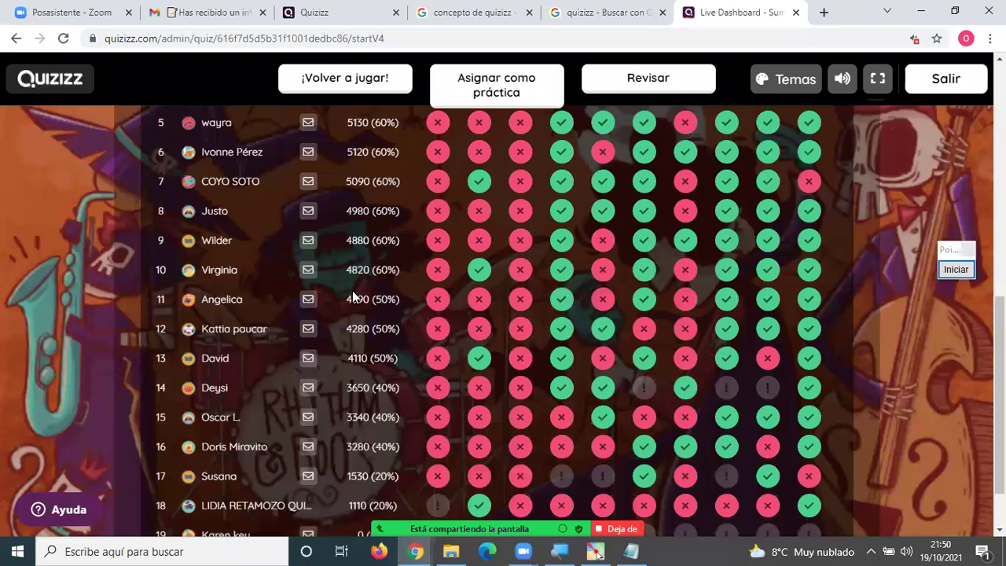
{"action": "scroll", "coordinate": [337, 297], "scroll_direction": "down", "scroll_amount": 2}
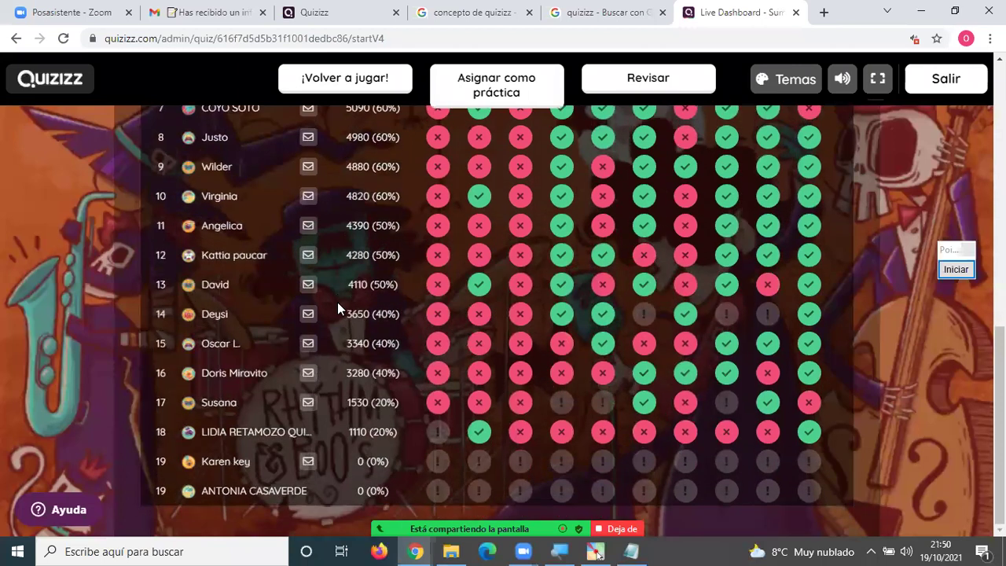
{"action": "scroll", "coordinate": [338, 303], "scroll_direction": "up", "scroll_amount": 7}
{"action": "scroll", "coordinate": [338, 302], "scroll_direction": "down", "scroll_amount": 2}
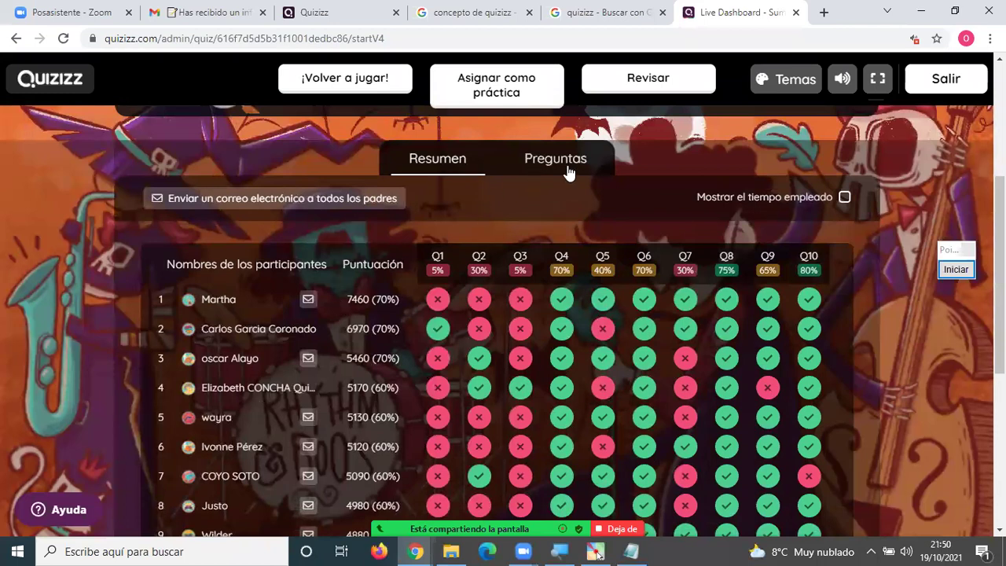
{"action": "left_click", "coordinate": [565, 172]}
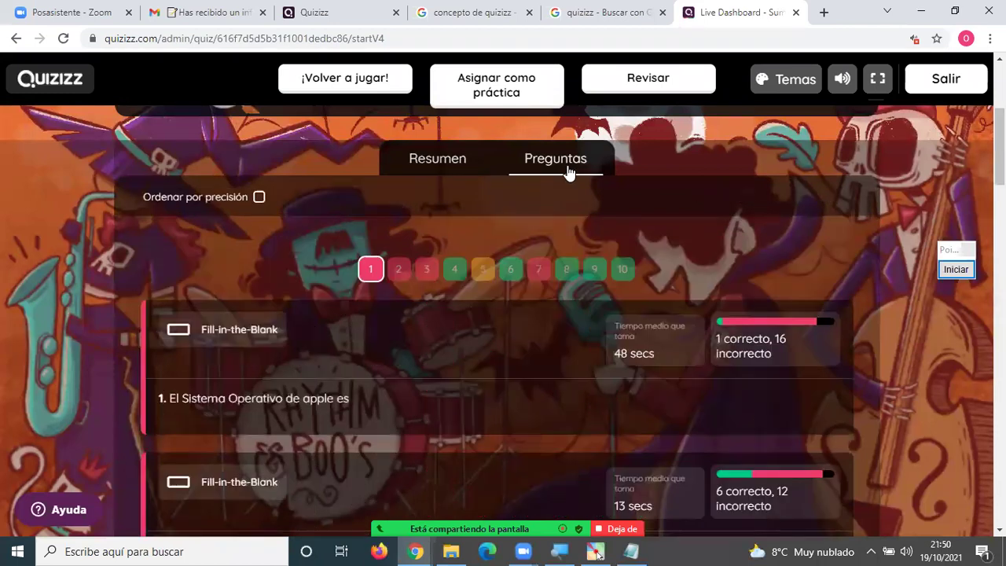
{"action": "left_click", "coordinate": [438, 162]}
{"action": "scroll", "coordinate": [336, 300], "scroll_direction": "down", "scroll_amount": 4}
{"action": "scroll", "coordinate": [336, 301], "scroll_direction": "down", "scroll_amount": 1}
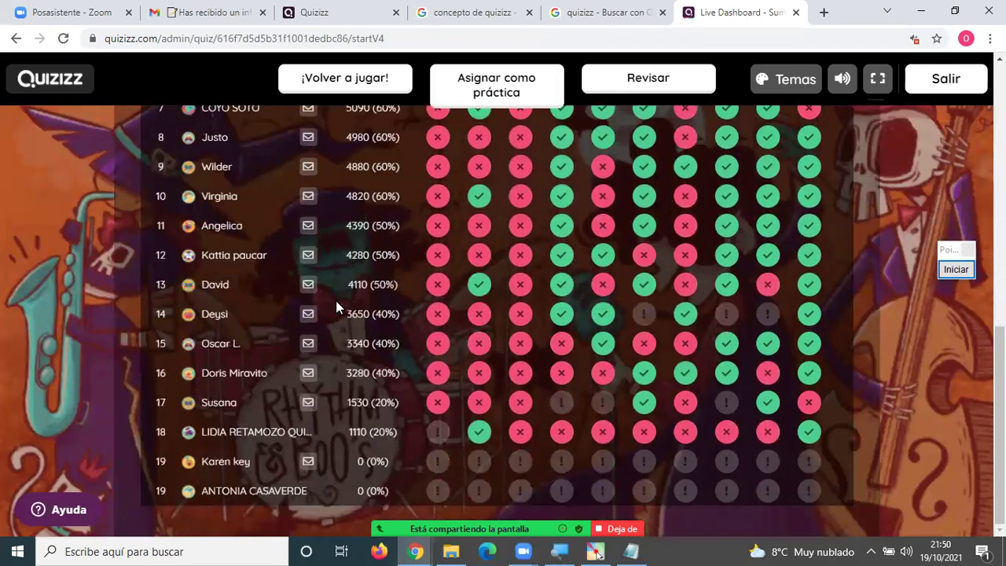
{"action": "scroll", "coordinate": [337, 301], "scroll_direction": "up", "scroll_amount": 2}
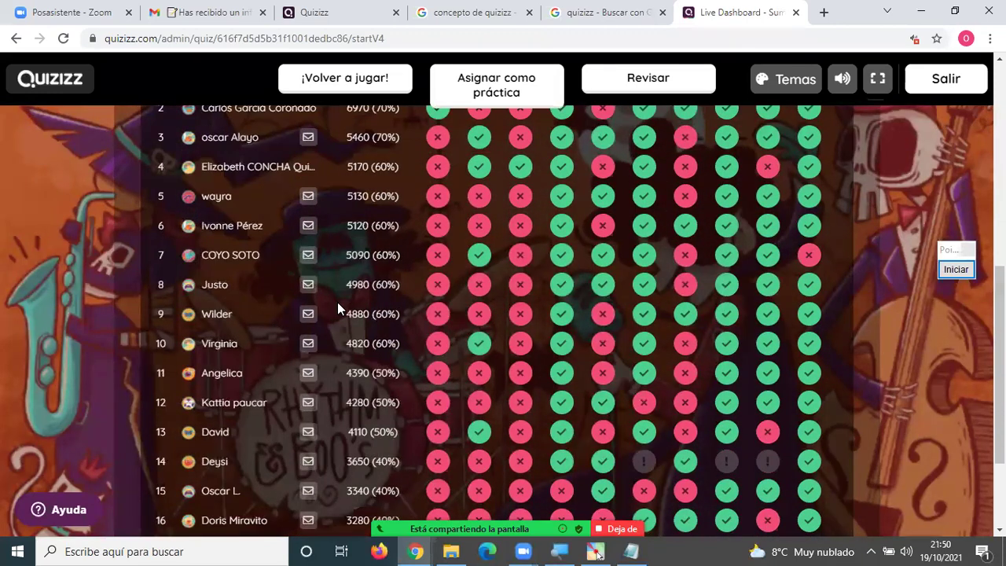
{"action": "scroll", "coordinate": [337, 302], "scroll_direction": "up", "scroll_amount": 2}
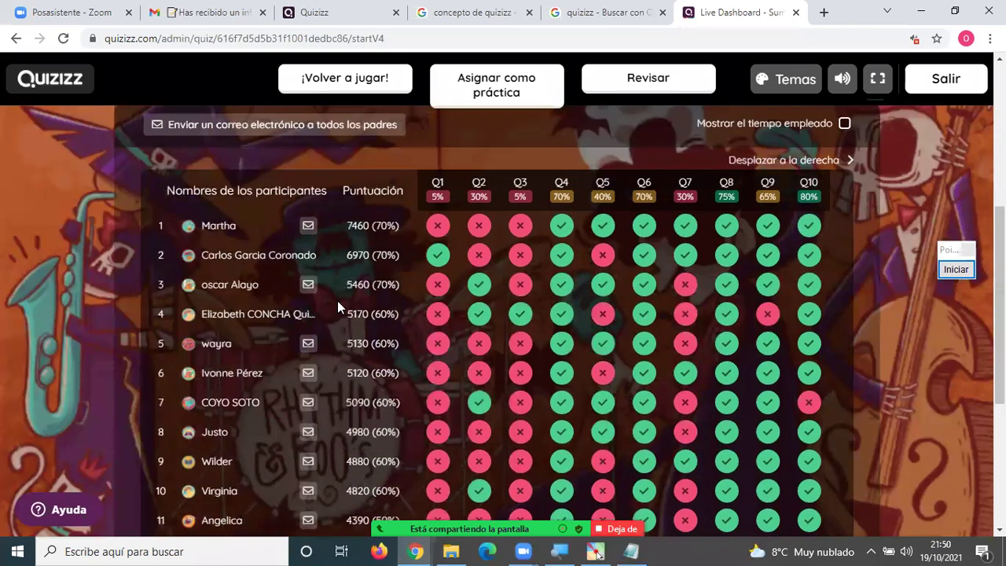
Enter the sixth participant's parent e-mail, review the message, send the report and close the form.
{"action": "left_click", "coordinate": [307, 373]}
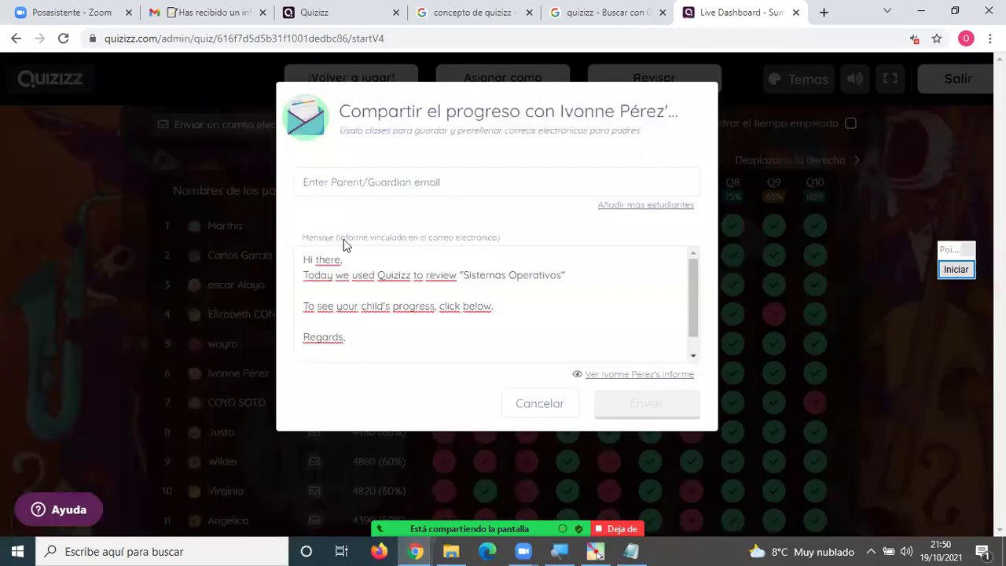
{"action": "left_click", "coordinate": [357, 182]}
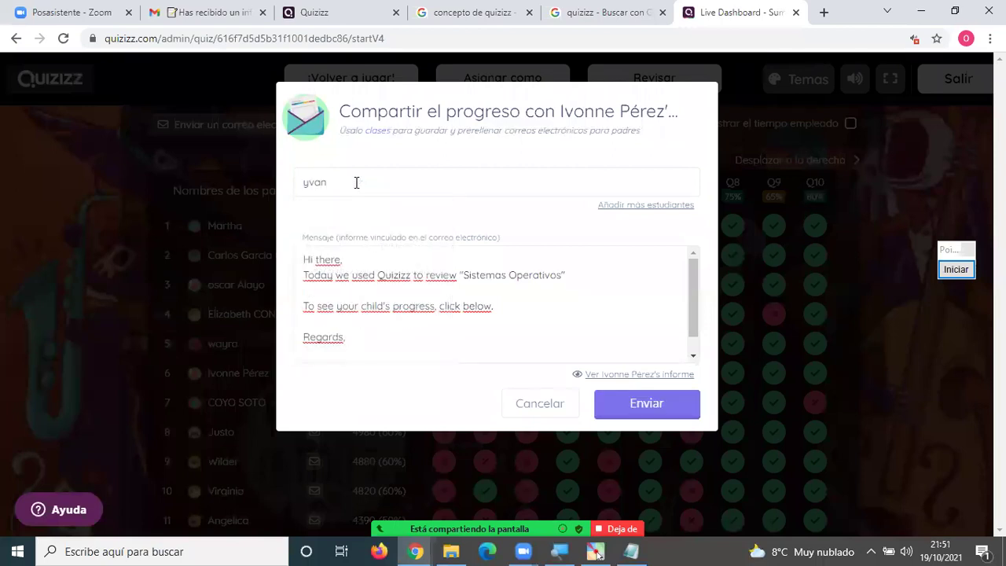
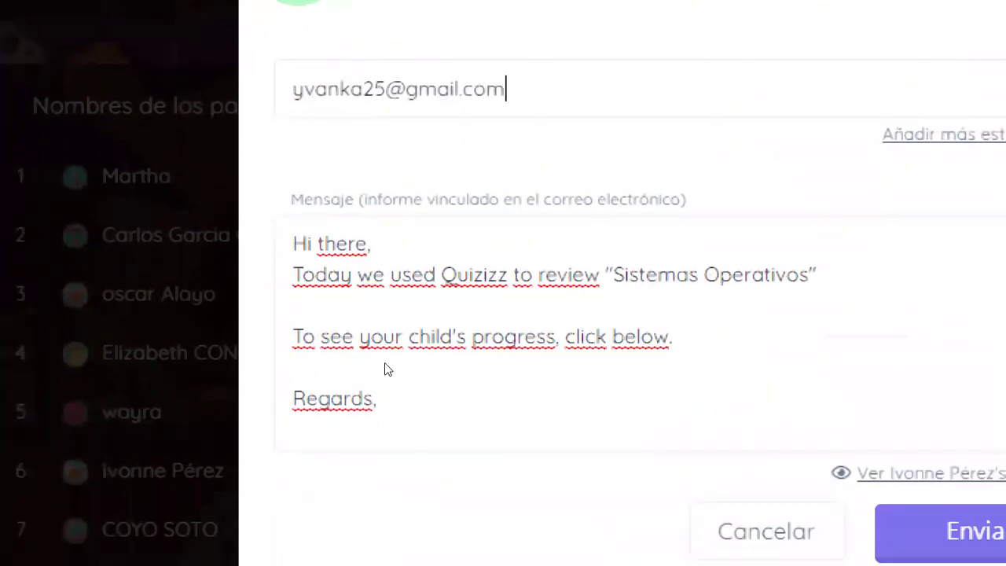
{"action": "key", "text": "Tab"}
{"action": "key", "text": "Left"}
{"action": "key", "text": "shift+Up"}
{"action": "key", "text": "shift+Up"}
{"action": "key", "text": "shift+Up"}
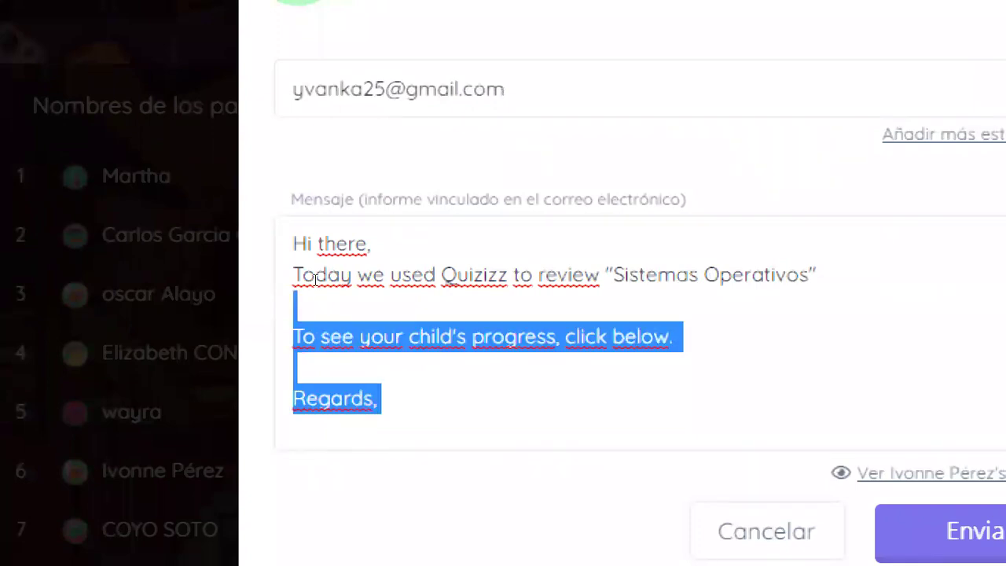
{"action": "key", "text": "shift+Up"}
{"action": "key", "text": "shift+Up"}
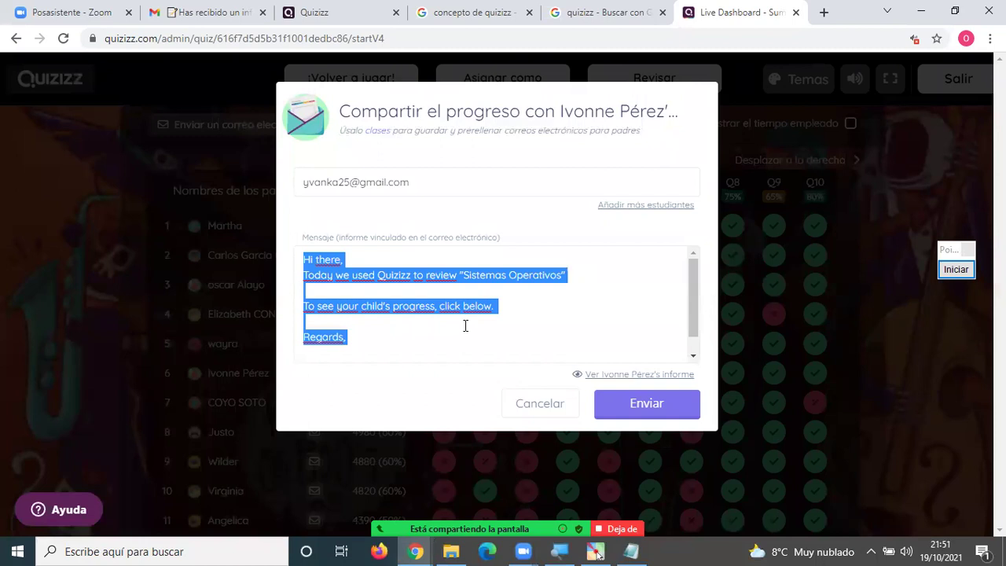
{"action": "left_click", "coordinate": [644, 408]}
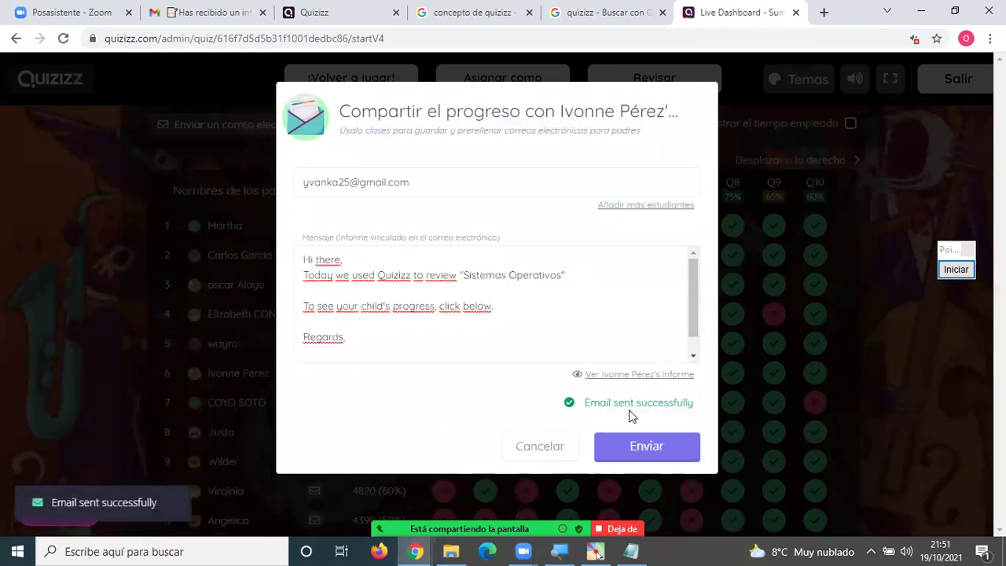
{"action": "left_click", "coordinate": [264, 490]}
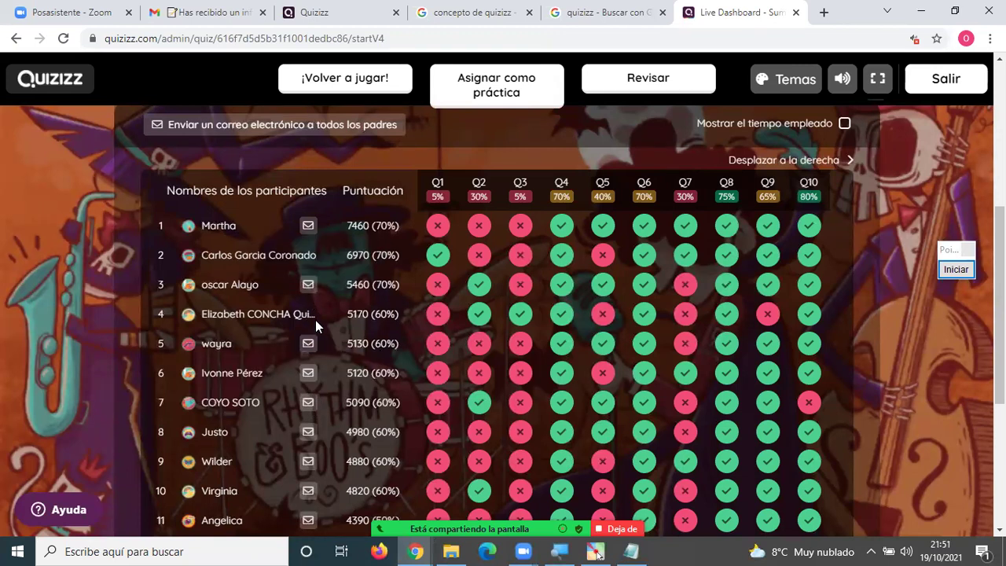
{"action": "scroll", "coordinate": [317, 322], "scroll_direction": "down", "scroll_amount": 4}
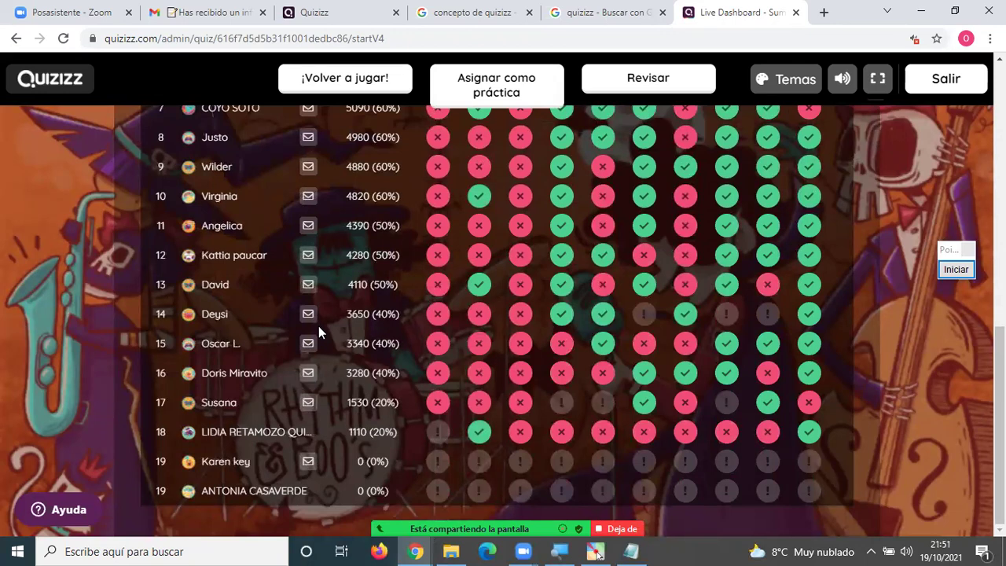
{"action": "scroll", "coordinate": [318, 326], "scroll_direction": "up", "scroll_amount": 7}
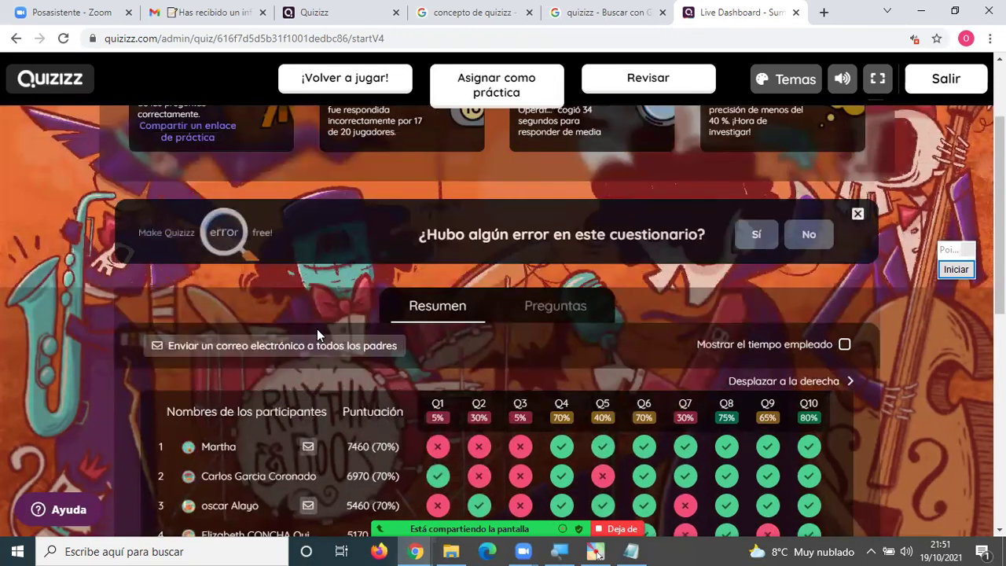
{"action": "scroll", "coordinate": [319, 320], "scroll_direction": "up", "scroll_amount": 2}
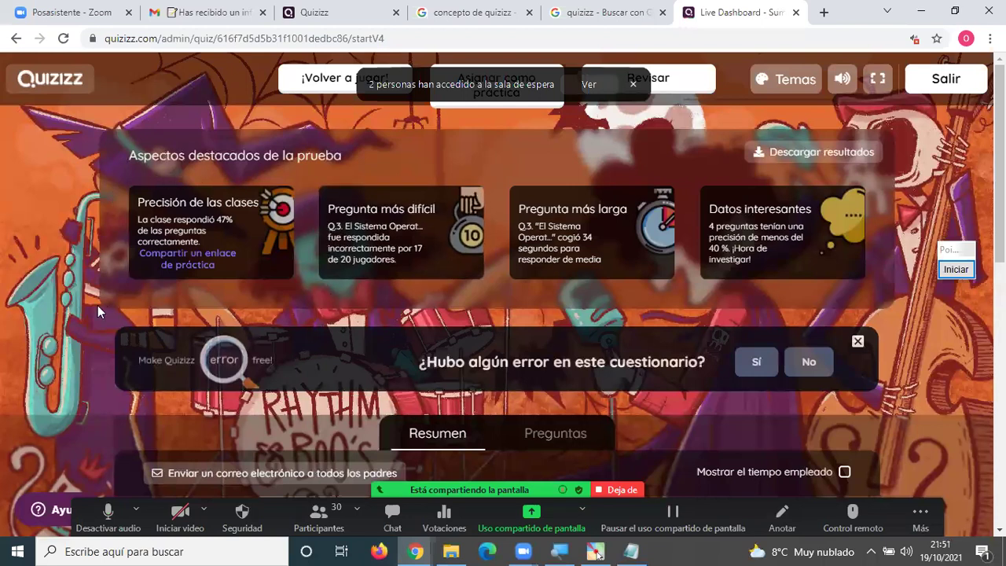
{"action": "scroll", "coordinate": [101, 330], "scroll_direction": "down", "scroll_amount": 4}
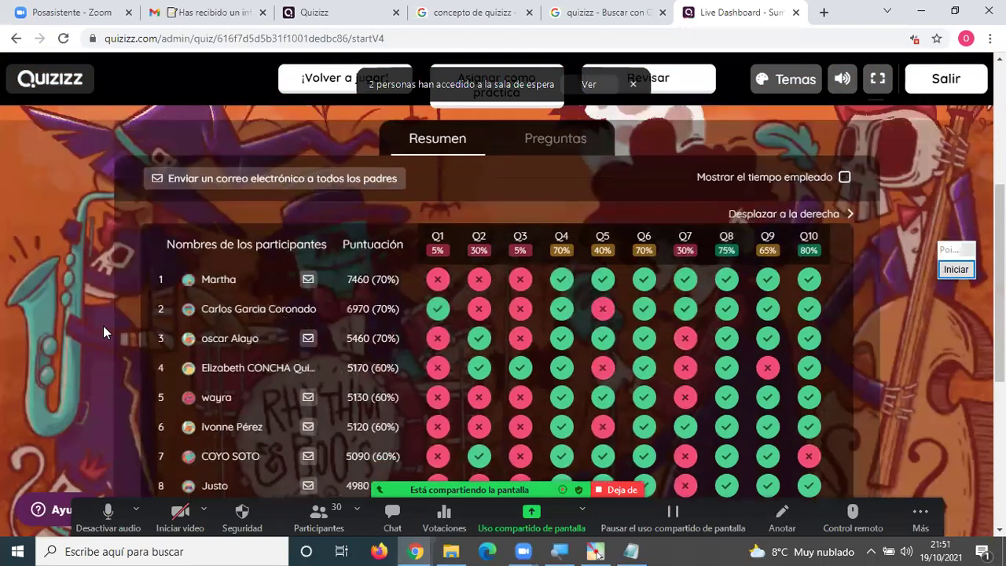
{"action": "scroll", "coordinate": [102, 331], "scroll_direction": "down", "scroll_amount": 4}
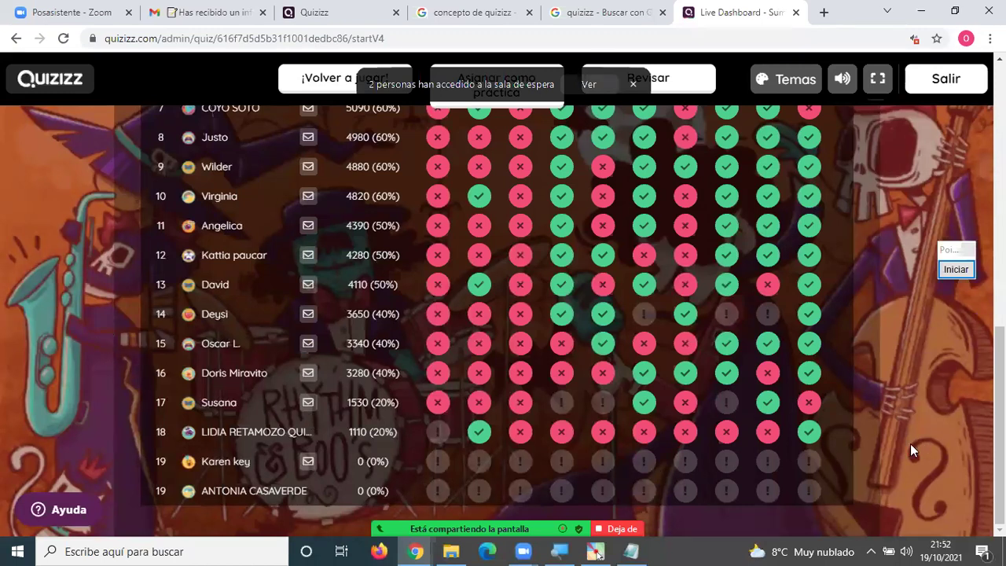
{"action": "scroll", "coordinate": [910, 443], "scroll_direction": "up", "scroll_amount": 4}
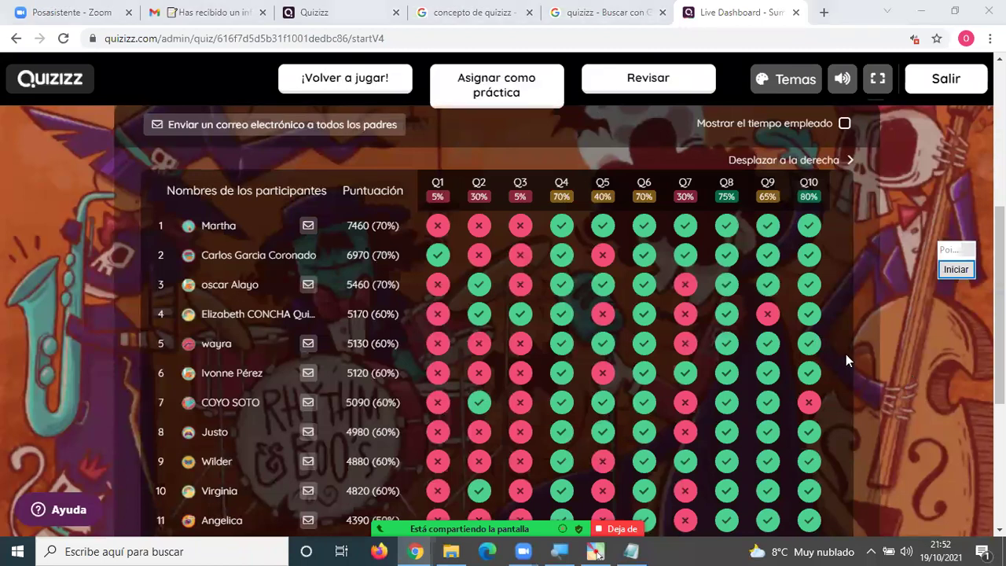
{"action": "scroll", "coordinate": [879, 348], "scroll_direction": "up", "scroll_amount": 2}
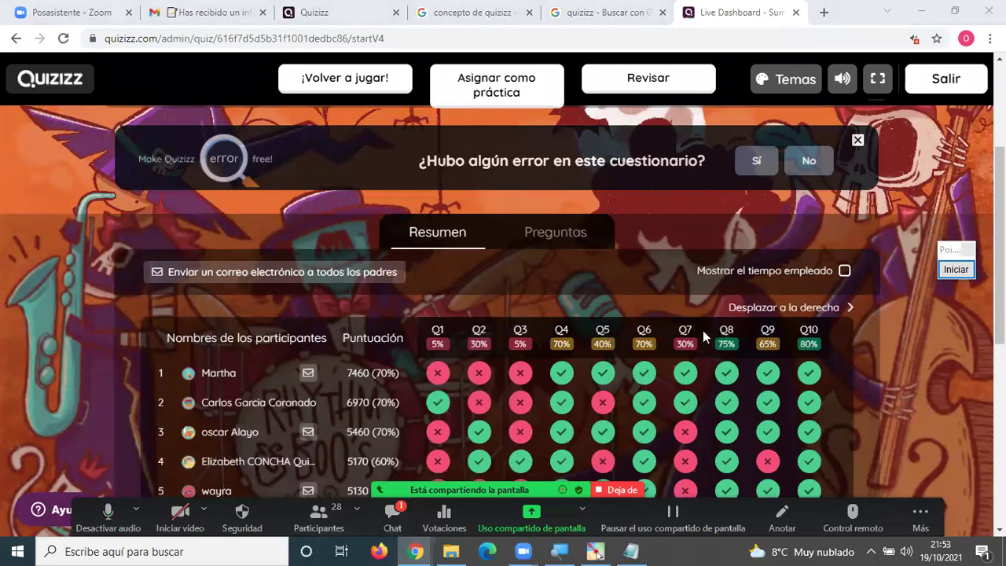
{"action": "key", "text": "alt+h"}
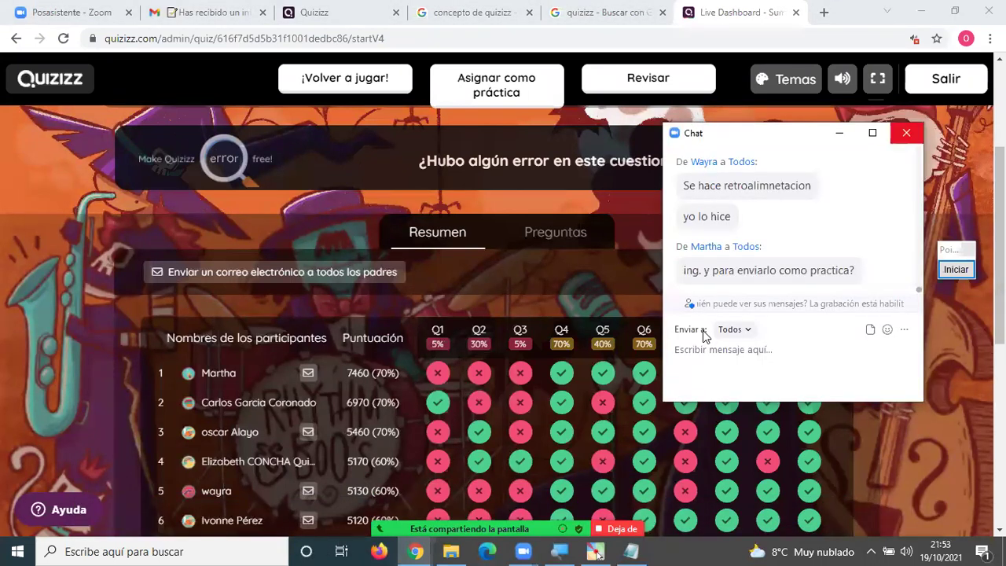
{"action": "key", "text": "alt+h"}
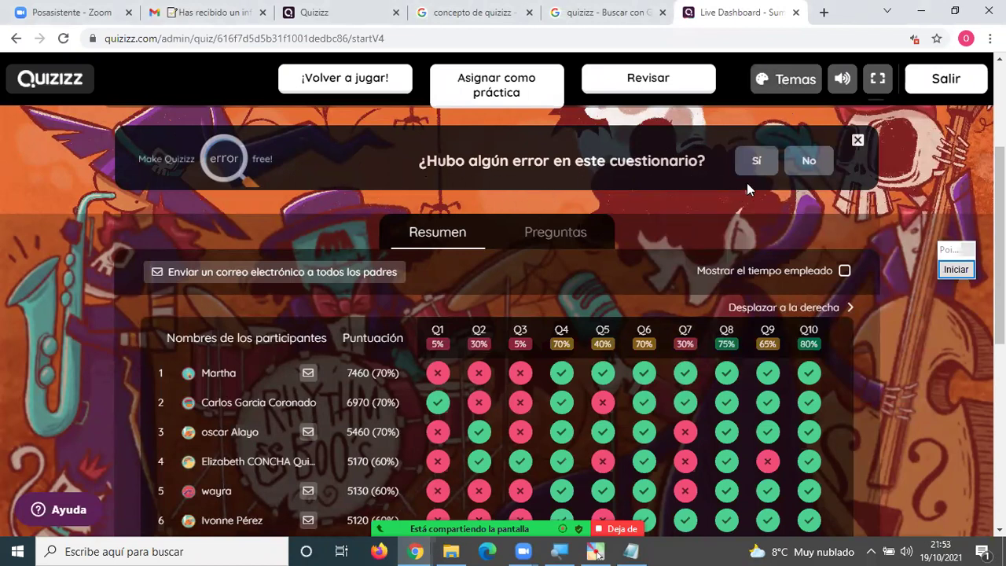
Switch to the per-question results view and scroll through all questions, ending back at the quiz highlights.
{"action": "left_click", "coordinate": [554, 232]}
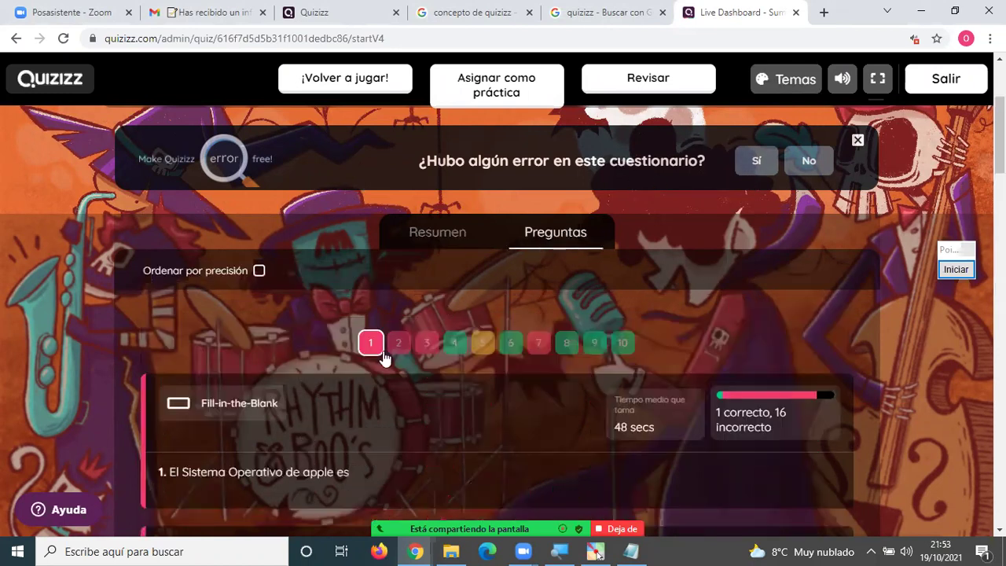
{"action": "scroll", "coordinate": [380, 356], "scroll_direction": "down", "scroll_amount": 2}
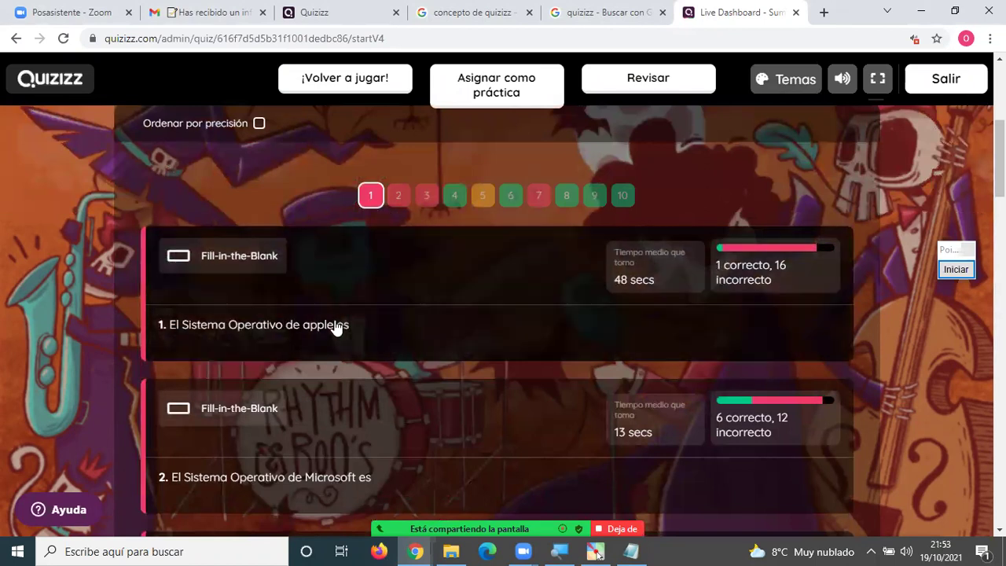
{"action": "scroll", "coordinate": [330, 346], "scroll_direction": "down", "scroll_amount": 4}
{"action": "scroll", "coordinate": [330, 352], "scroll_direction": "down", "scroll_amount": 4}
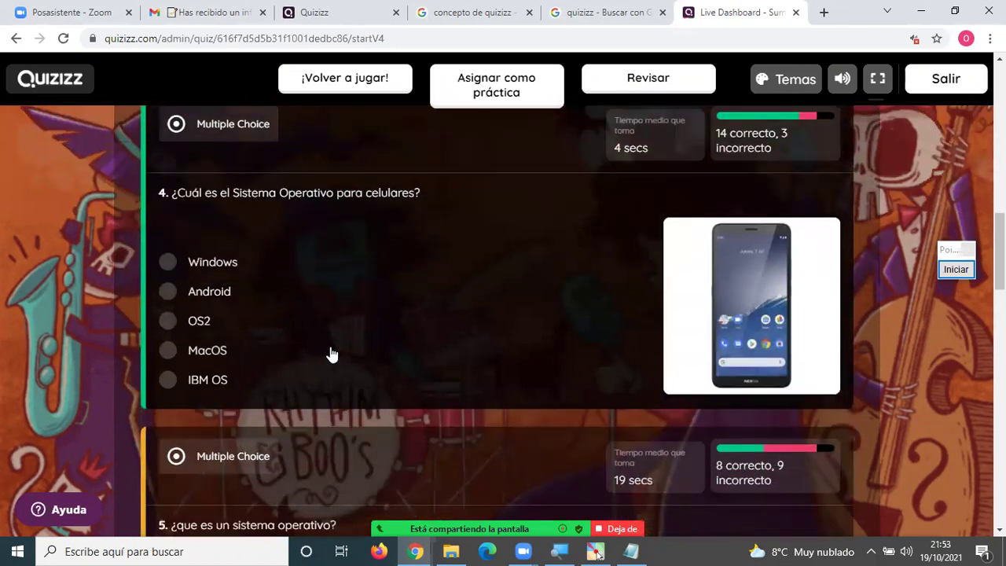
{"action": "scroll", "coordinate": [330, 352], "scroll_direction": "down", "scroll_amount": 3}
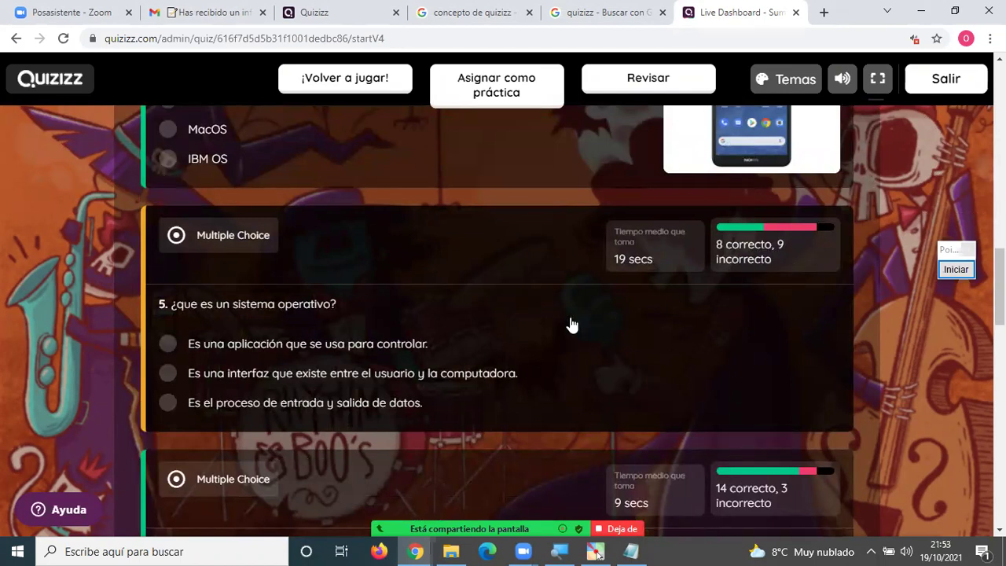
{"action": "scroll", "coordinate": [571, 325], "scroll_direction": "down", "scroll_amount": 2}
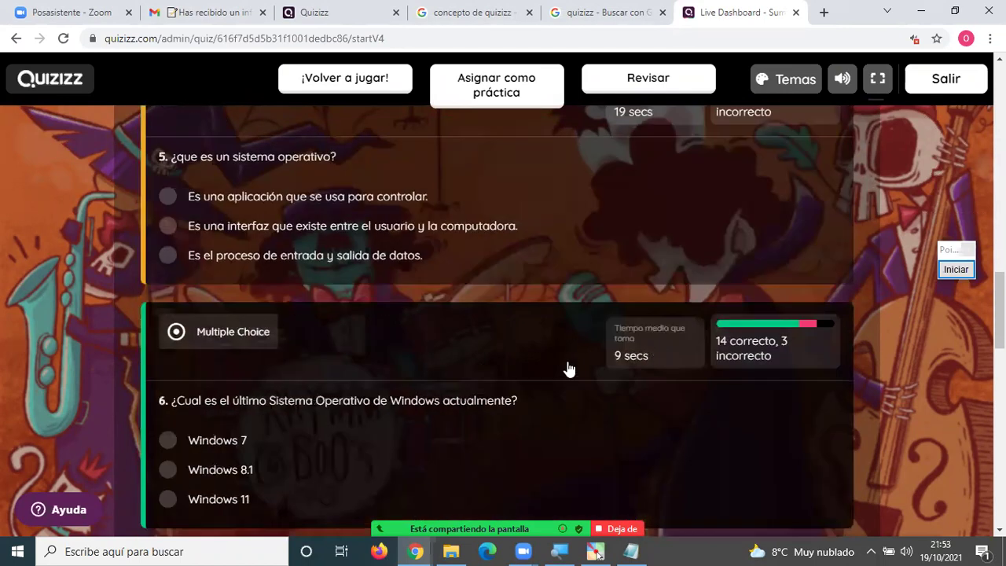
{"action": "scroll", "coordinate": [566, 369], "scroll_direction": "down", "scroll_amount": 4}
{"action": "scroll", "coordinate": [565, 372], "scroll_direction": "up", "scroll_amount": 12}
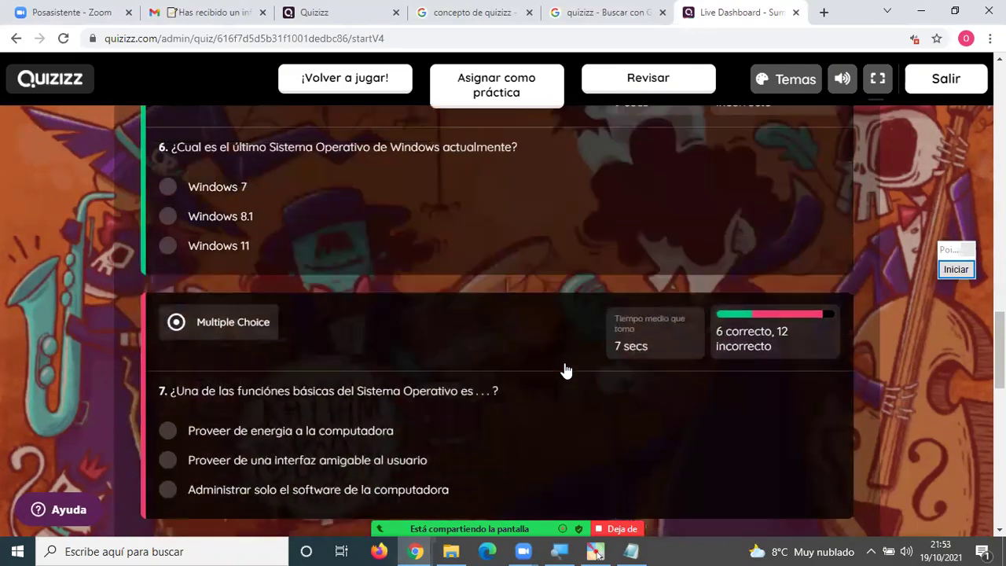
{"action": "scroll", "coordinate": [568, 366], "scroll_direction": "up", "scroll_amount": 4}
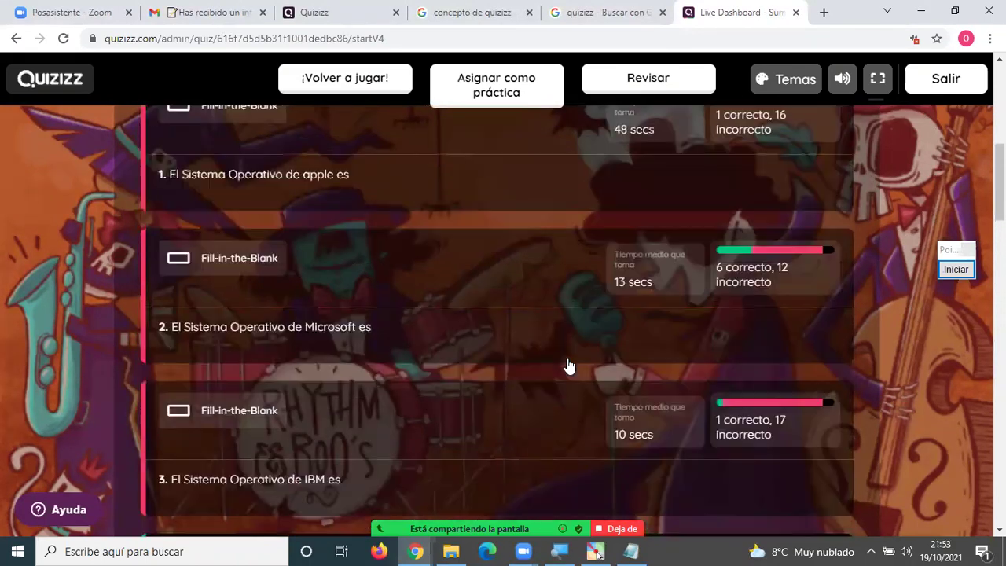
{"action": "scroll", "coordinate": [568, 366], "scroll_direction": "down", "scroll_amount": 2}
{"action": "scroll", "coordinate": [581, 360], "scroll_direction": "down", "scroll_amount": 1}
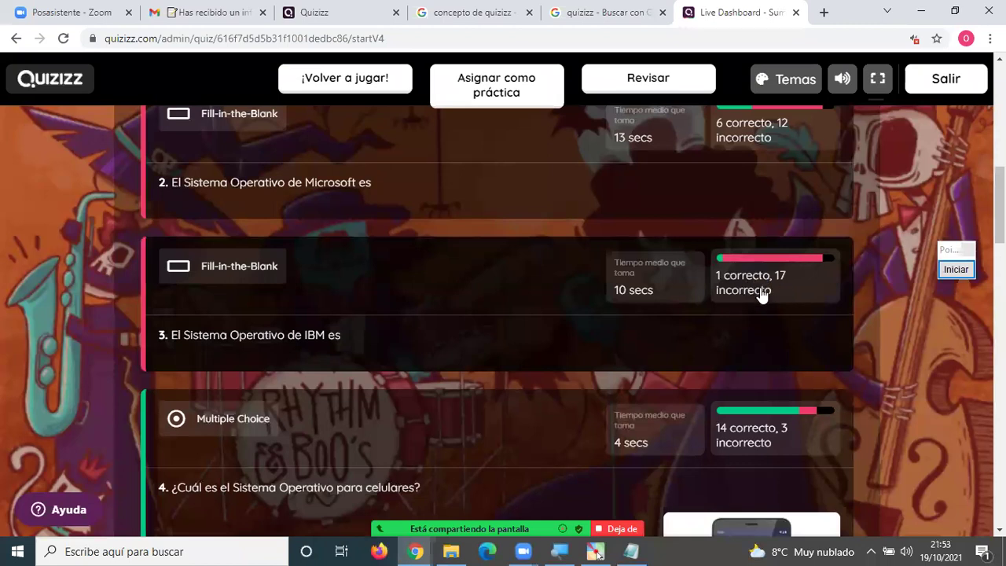
{"action": "scroll", "coordinate": [758, 288], "scroll_direction": "up", "scroll_amount": 1}
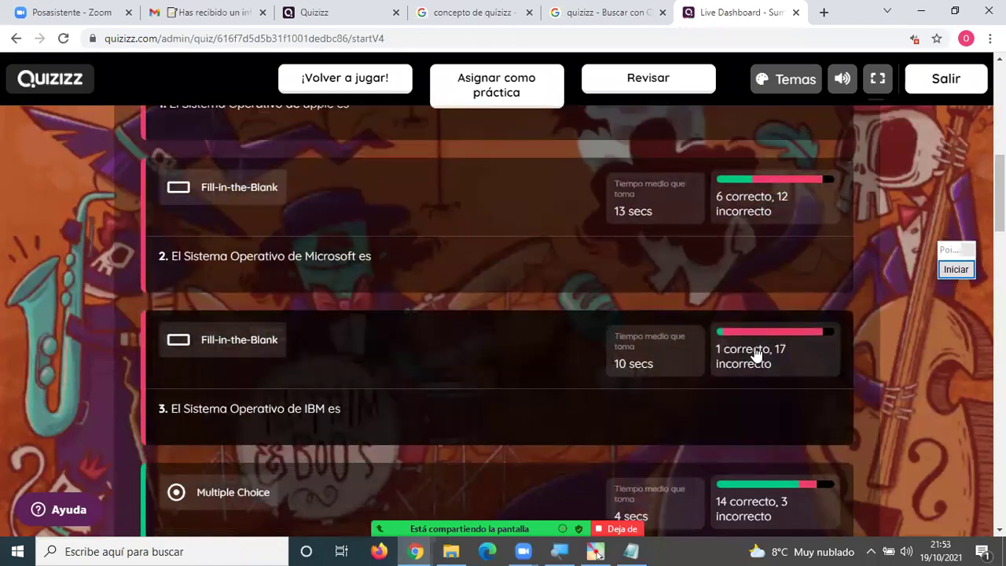
{"action": "scroll", "coordinate": [738, 350], "scroll_direction": "up", "scroll_amount": 4}
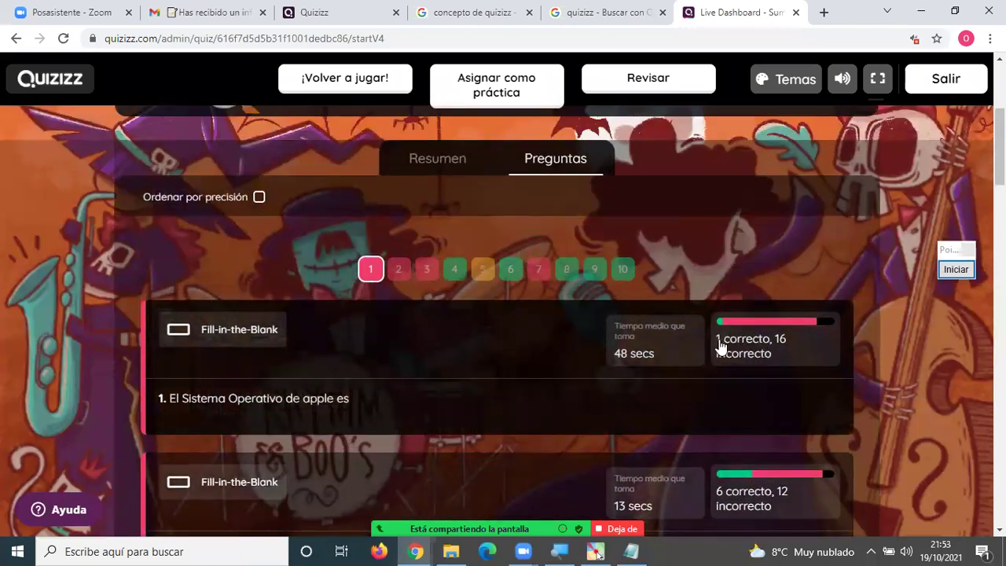
{"action": "scroll", "coordinate": [746, 345], "scroll_direction": "down", "scroll_amount": 5}
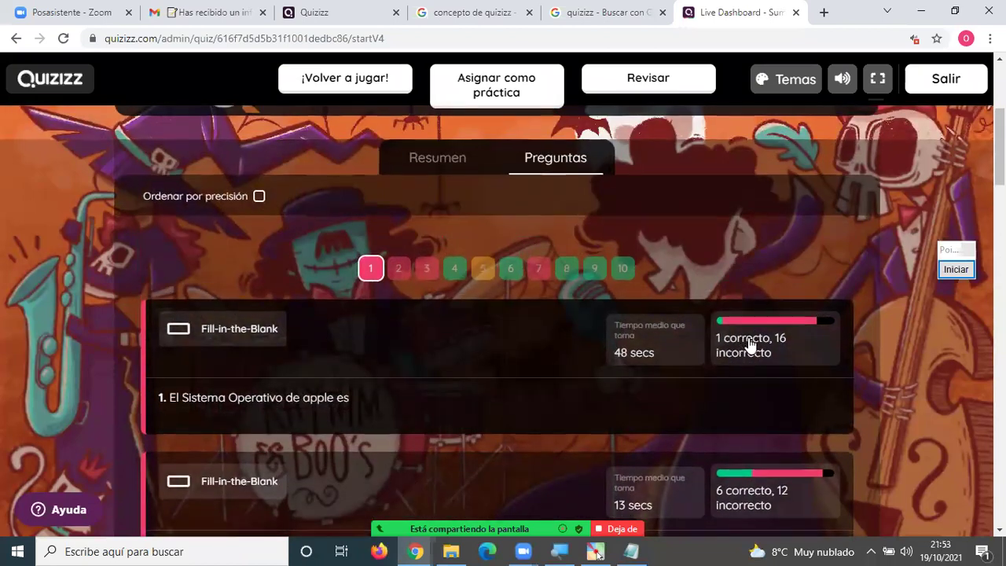
{"action": "scroll", "coordinate": [749, 345], "scroll_direction": "down", "scroll_amount": 6}
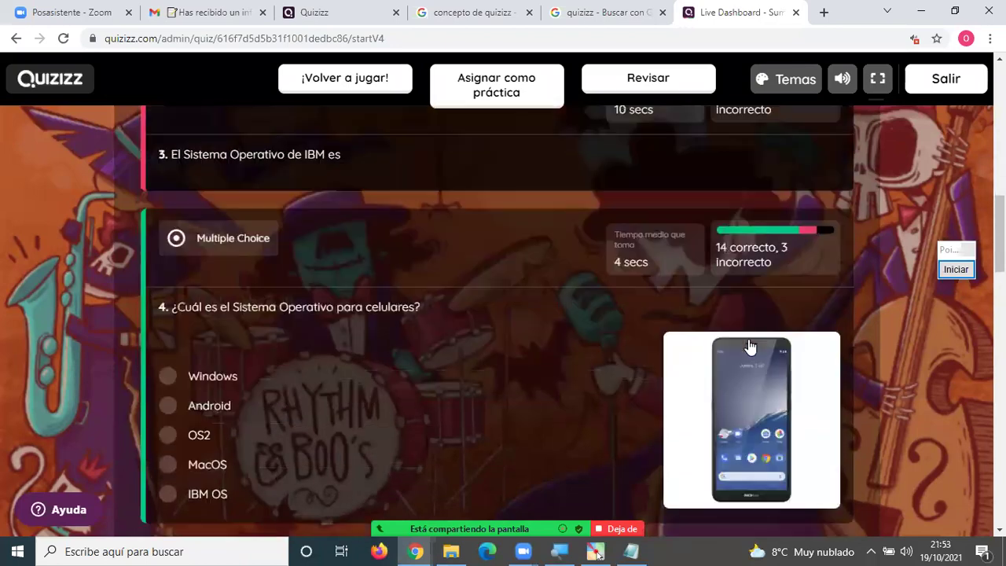
{"action": "scroll", "coordinate": [749, 347], "scroll_direction": "down", "scroll_amount": 8}
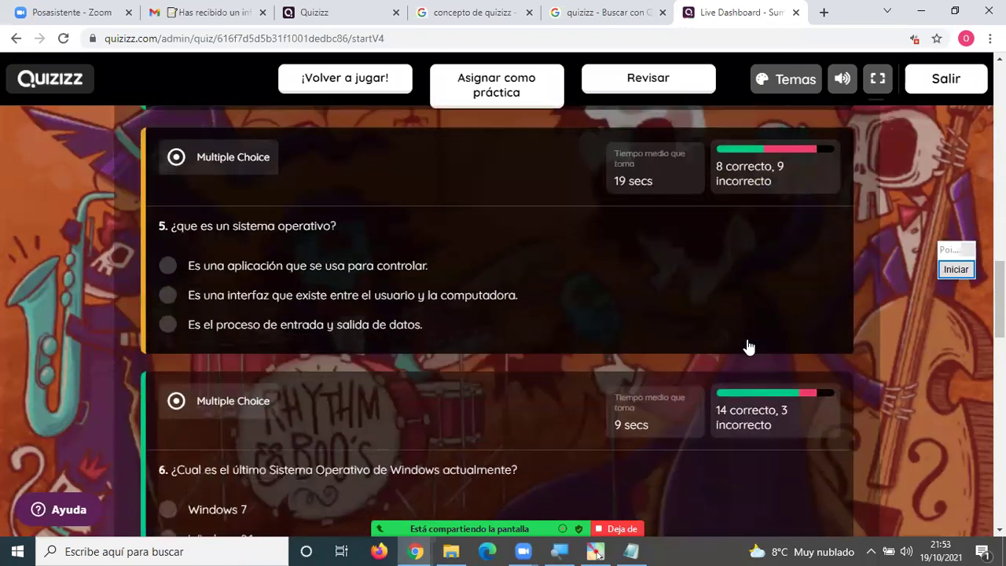
{"action": "scroll", "coordinate": [748, 346], "scroll_direction": "down", "scroll_amount": 3}
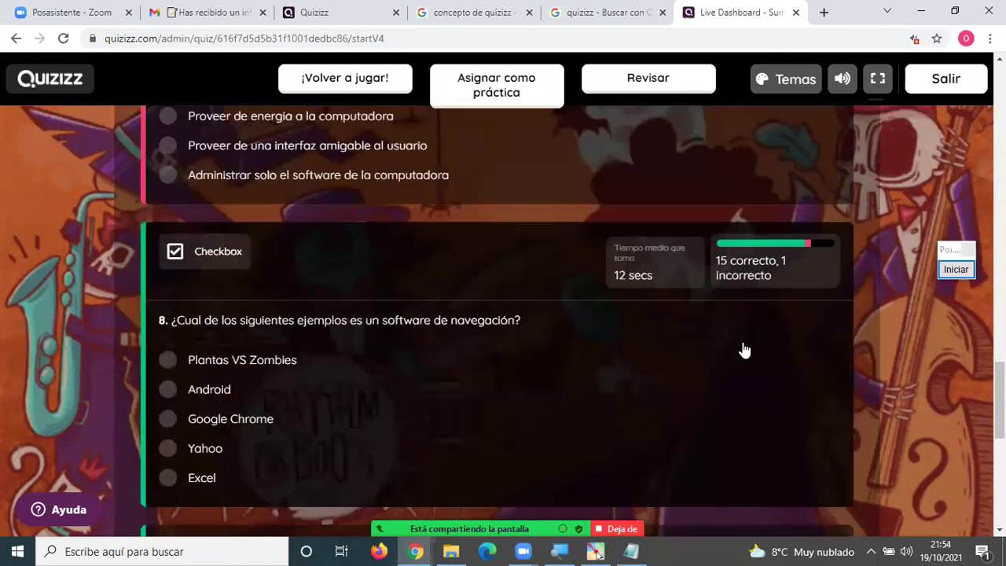
{"action": "scroll", "coordinate": [729, 341], "scroll_direction": "up", "scroll_amount": 11}
{"action": "scroll", "coordinate": [719, 327], "scroll_direction": "up", "scroll_amount": 15}
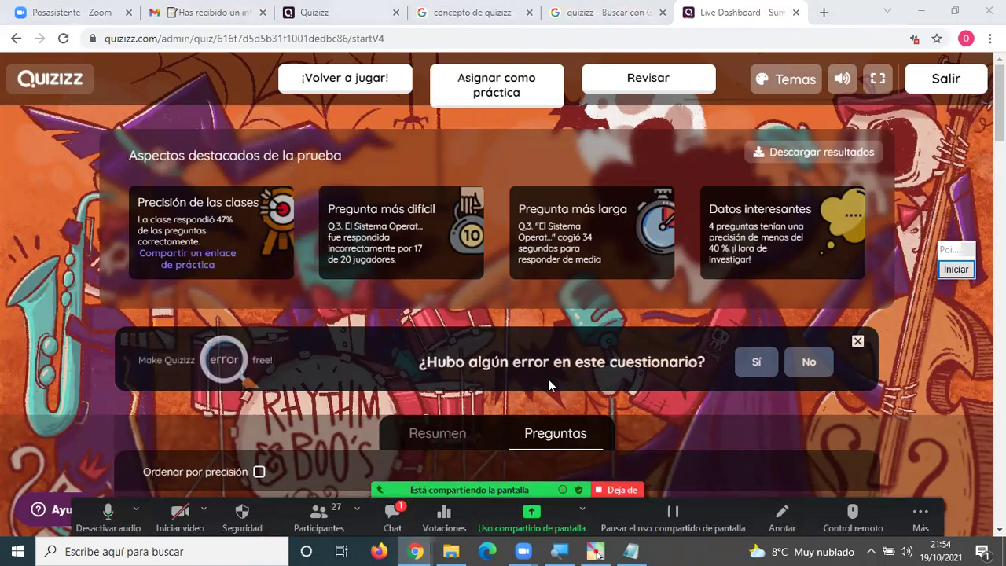
{"action": "key", "text": "alt+h"}
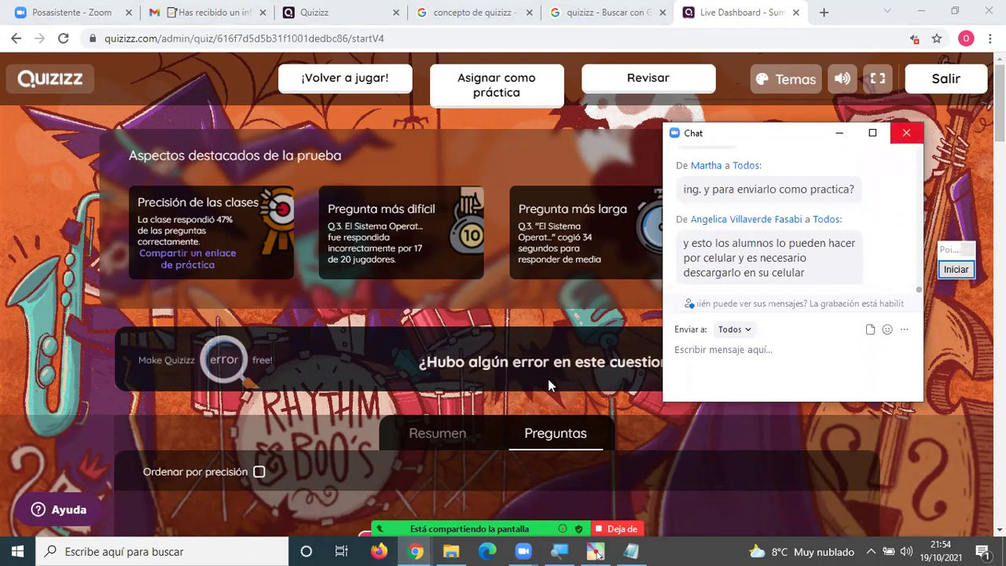
{"action": "left_click", "coordinate": [905, 133]}
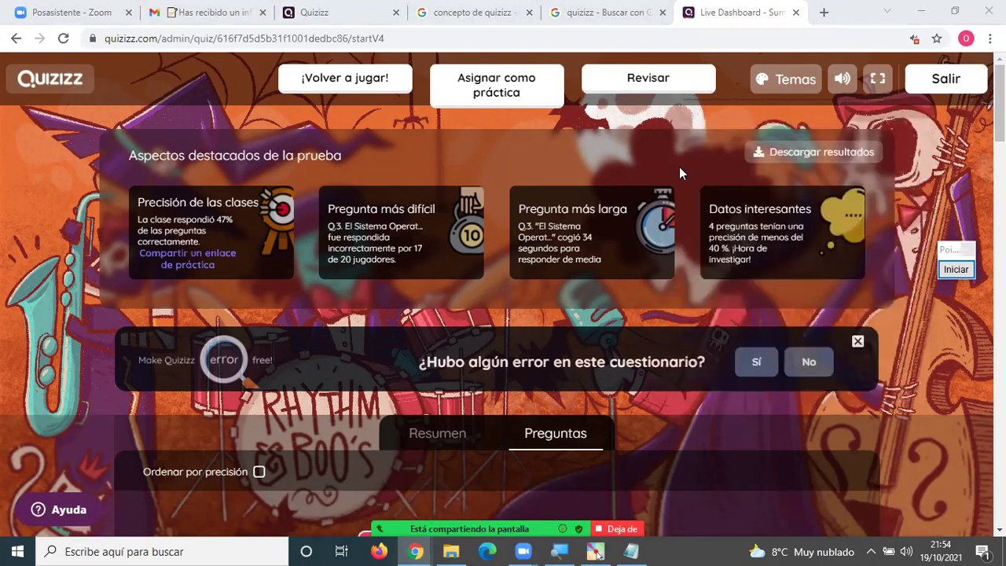
{"action": "scroll", "coordinate": [705, 346], "scroll_direction": "down", "scroll_amount": 3}
{"action": "scroll", "coordinate": [708, 350], "scroll_direction": "up", "scroll_amount": 3}
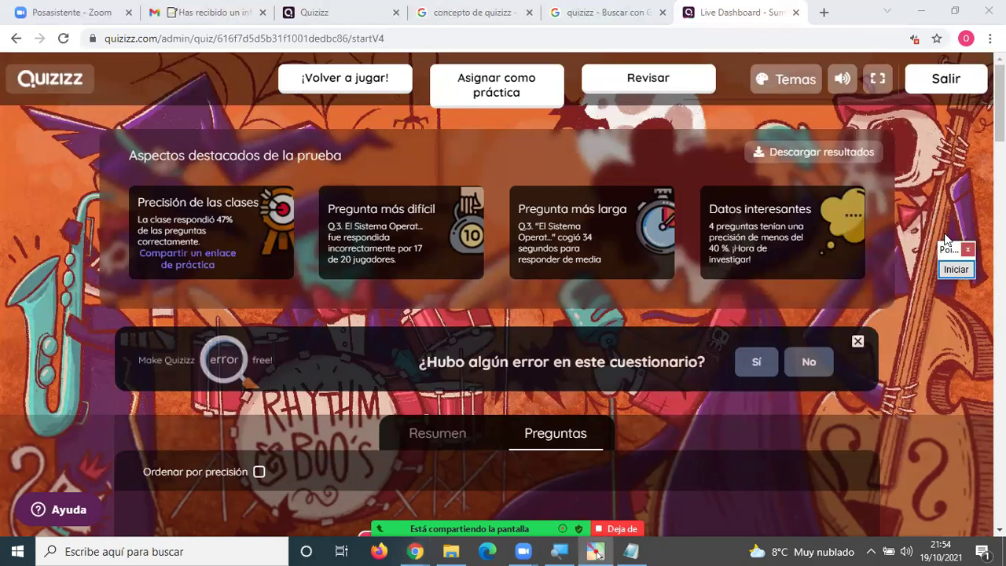
{"action": "left_click_drag", "start_coordinate": [942, 251], "coordinate": [945, 183]}
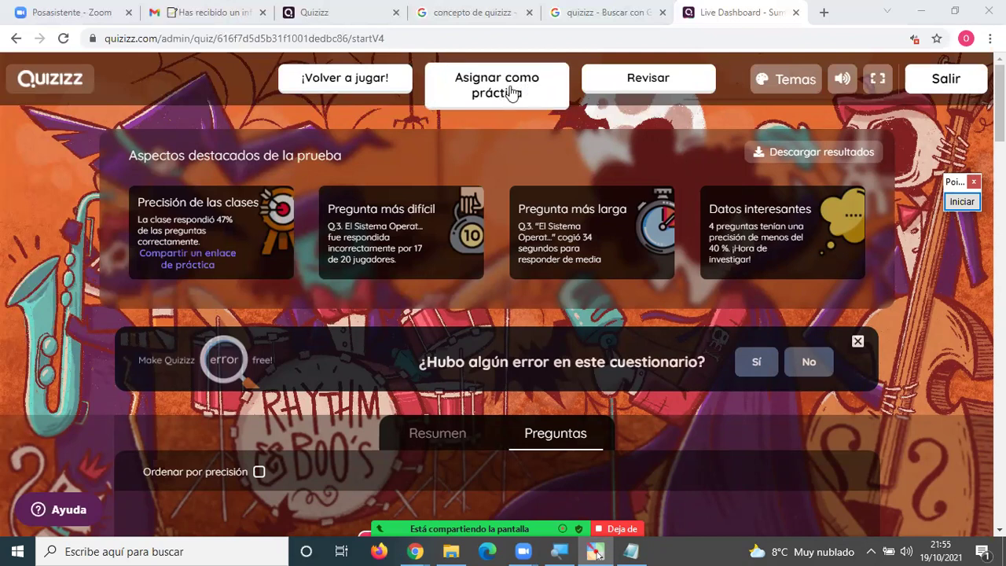
Choose 'Asignar como práctica' for the quiz, then go to Mi biblioteca.
{"action": "left_click", "coordinate": [512, 94]}
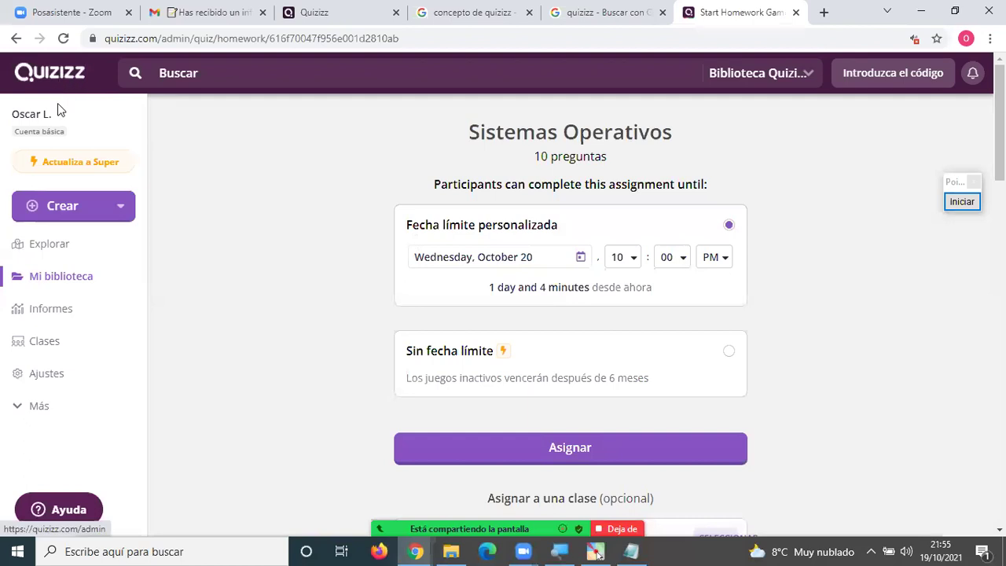
{"action": "left_click", "coordinate": [67, 277]}
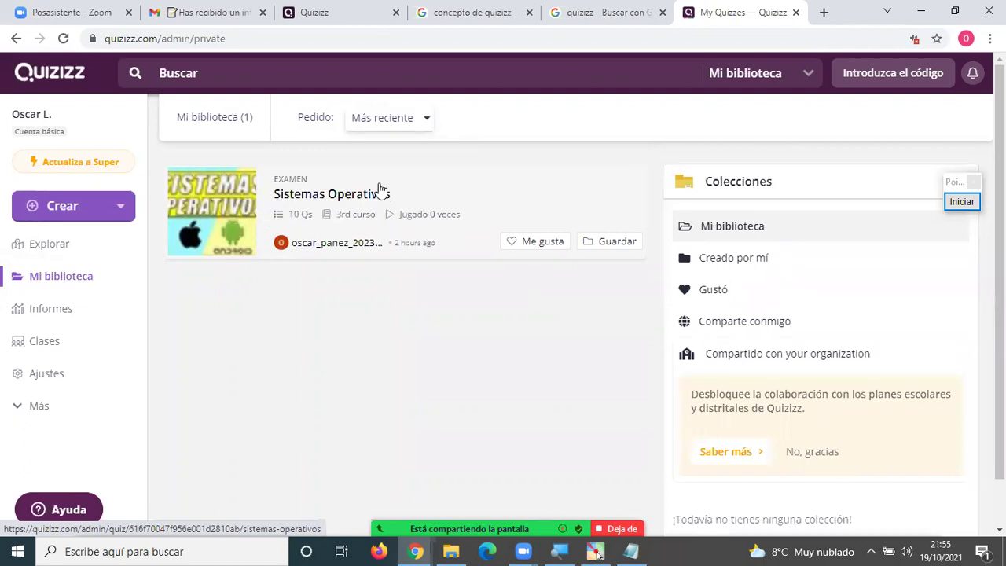
Duplicate the Sistemas Operativos quiz with 'Copiar y editar' and open the newest copy in the editor.
{"action": "left_click", "coordinate": [232, 183]}
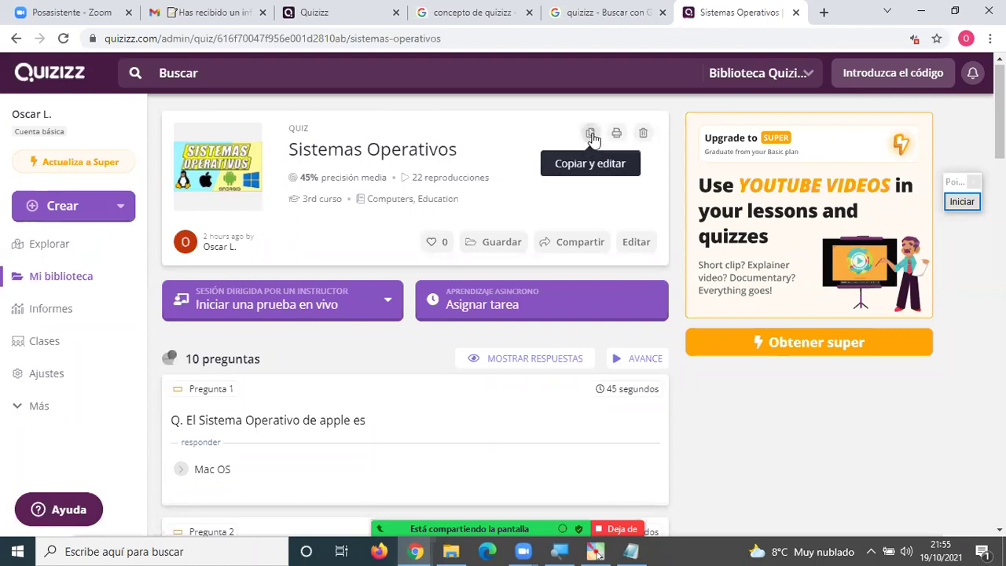
{"action": "mouse_move", "coordinate": [350, 181]}
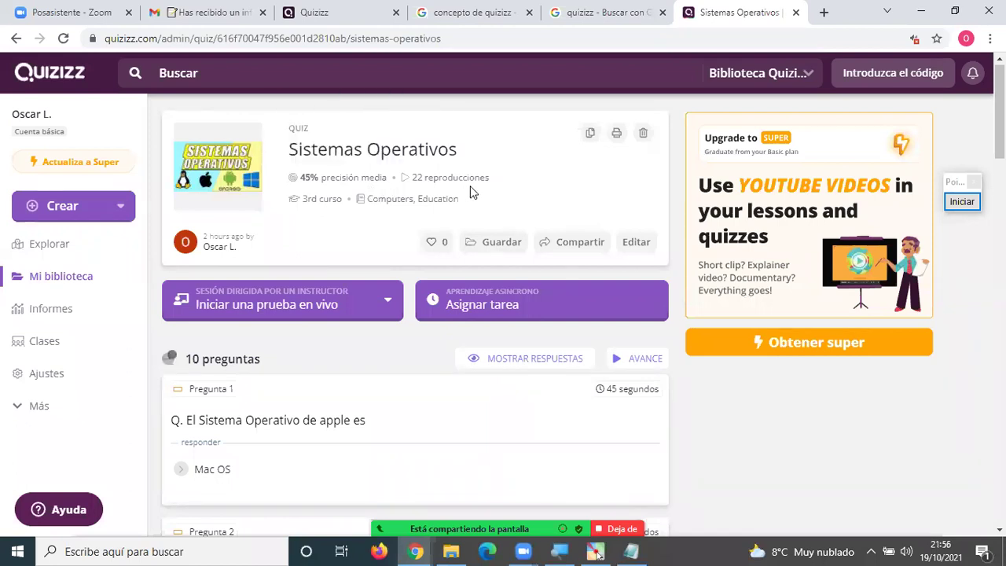
{"action": "left_click", "coordinate": [591, 134]}
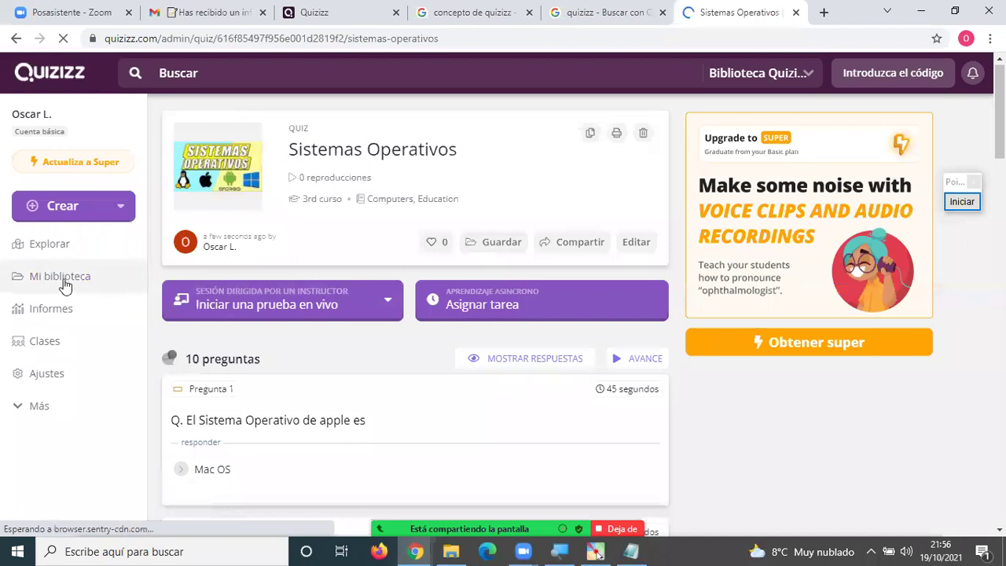
{"action": "left_click", "coordinate": [69, 282]}
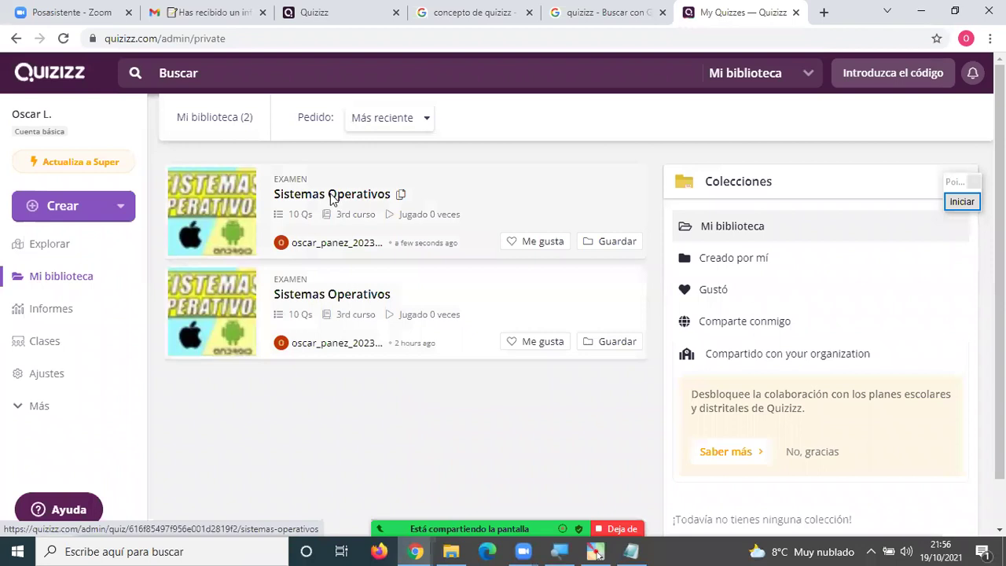
{"action": "left_click", "coordinate": [334, 195]}
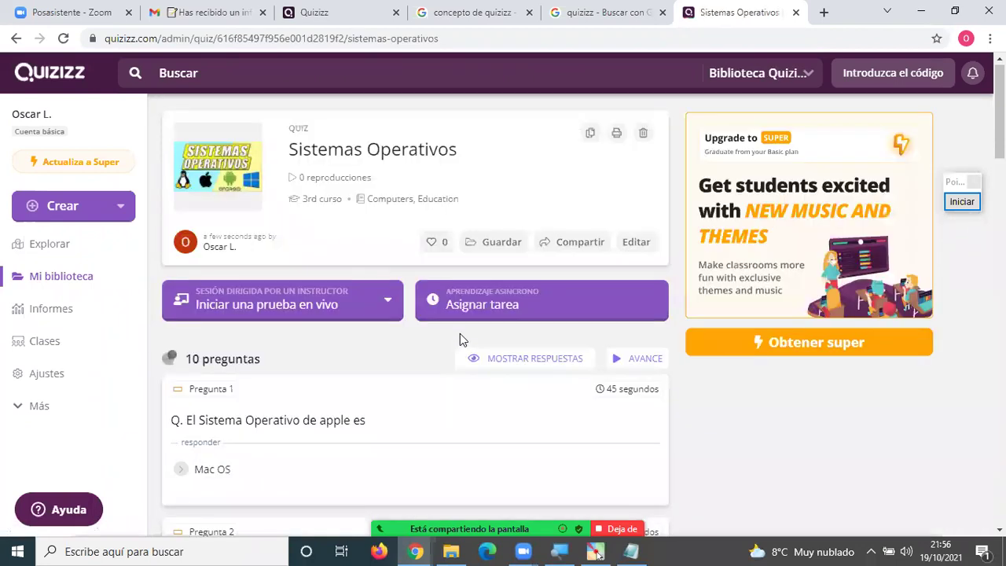
{"action": "left_click", "coordinate": [637, 242]}
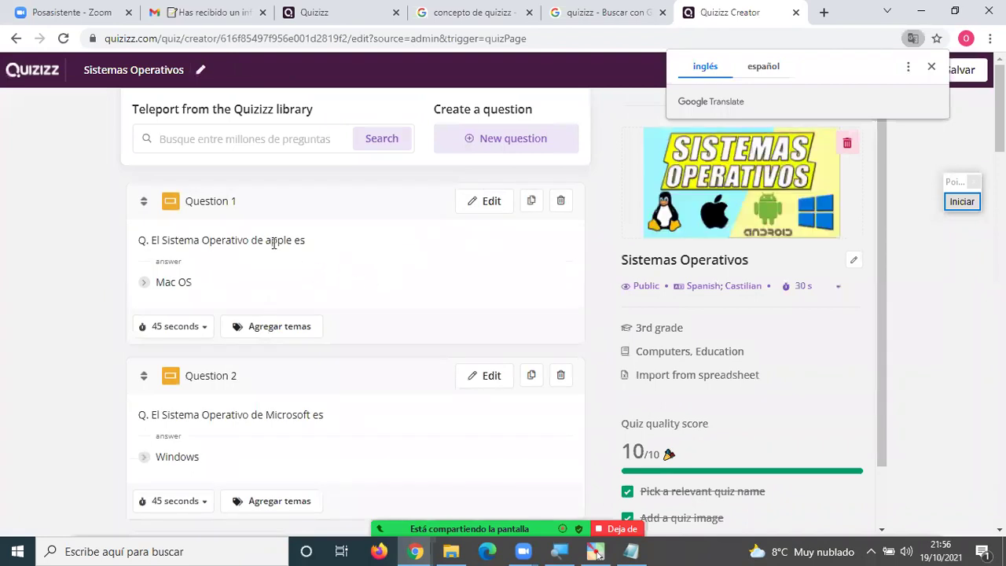
Dismiss the translation popup and scroll the copied quiz down to Question 6 on the latest Windows.
{"action": "scroll", "coordinate": [310, 252], "scroll_direction": "down", "scroll_amount": 2}
{"action": "scroll", "coordinate": [298, 295], "scroll_direction": "down", "scroll_amount": 2}
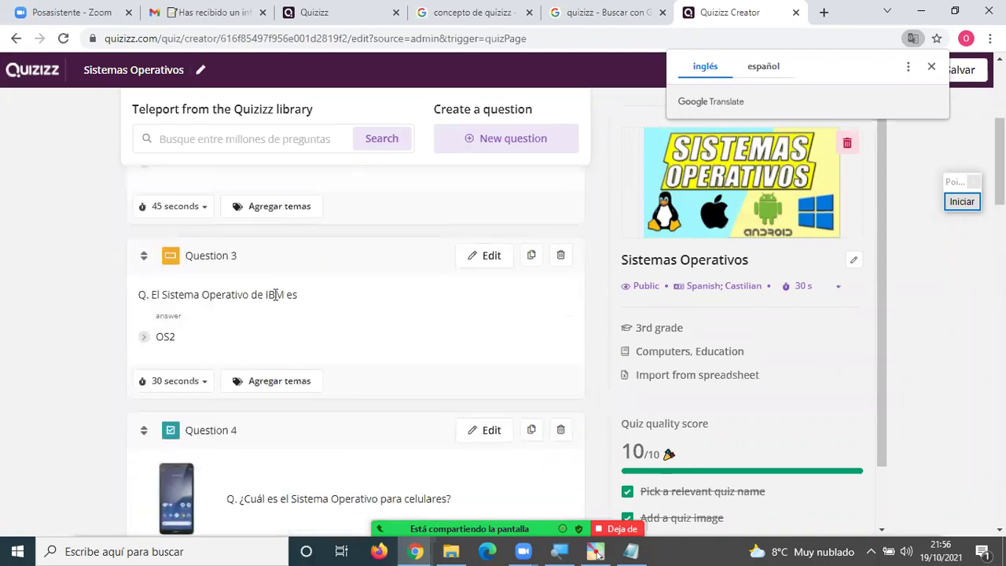
{"action": "double_click", "coordinate": [275, 295]}
{"action": "scroll", "coordinate": [327, 300], "scroll_direction": "down", "scroll_amount": 2}
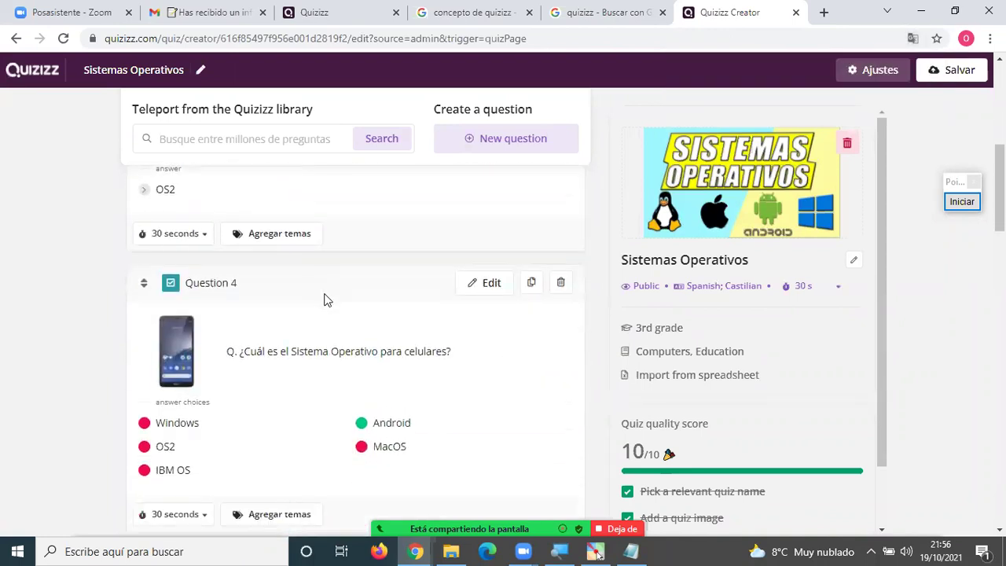
{"action": "scroll", "coordinate": [327, 301], "scroll_direction": "down", "scroll_amount": 1}
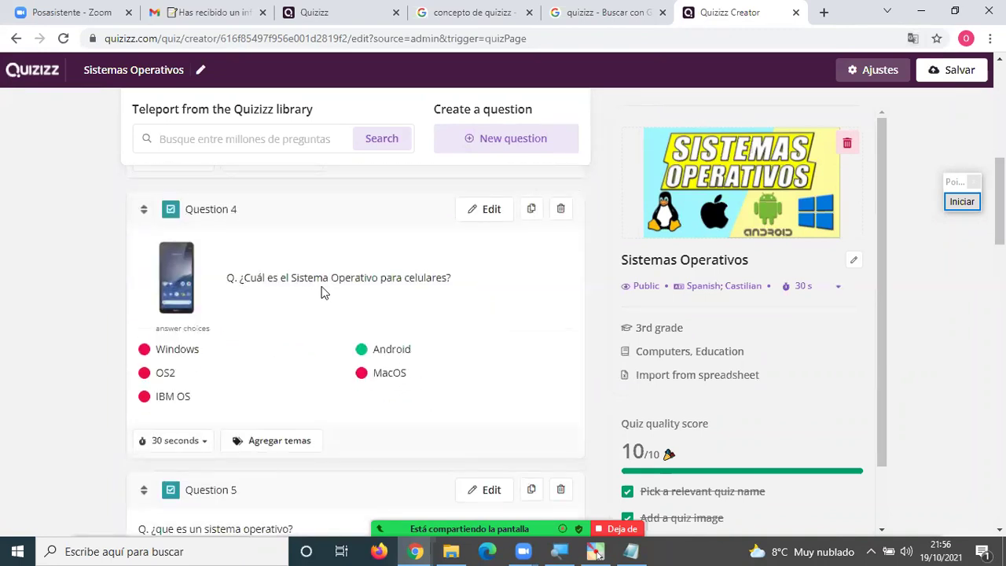
{"action": "scroll", "coordinate": [321, 293], "scroll_direction": "down", "scroll_amount": 3}
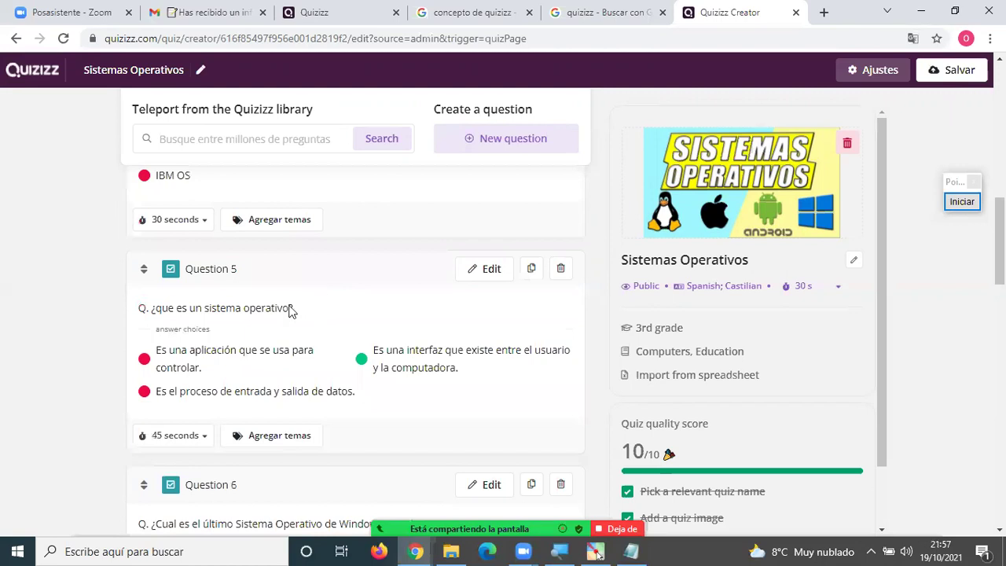
{"action": "scroll", "coordinate": [259, 314], "scroll_direction": "down", "scroll_amount": 2}
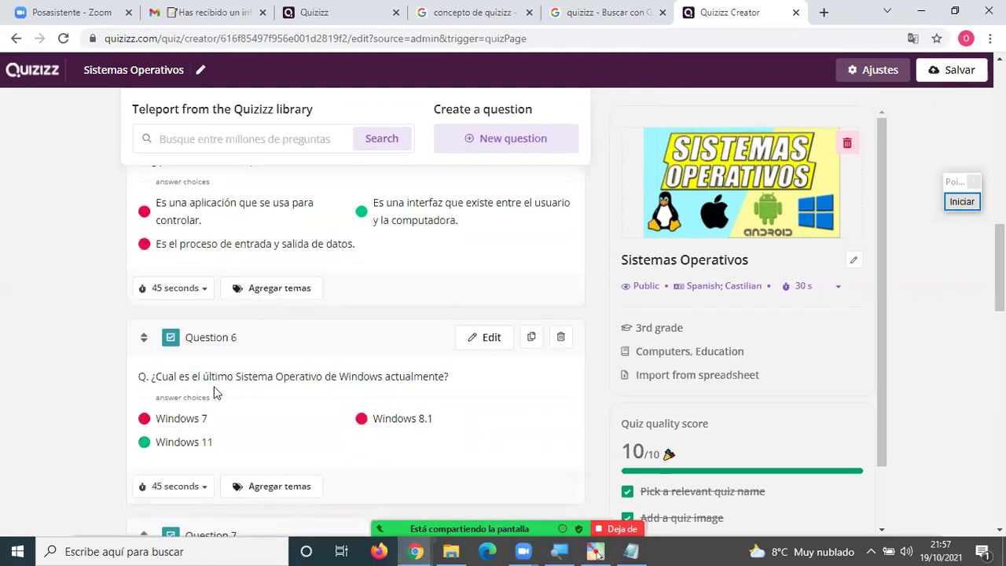
{"action": "scroll", "coordinate": [426, 388], "scroll_direction": "down", "scroll_amount": 1}
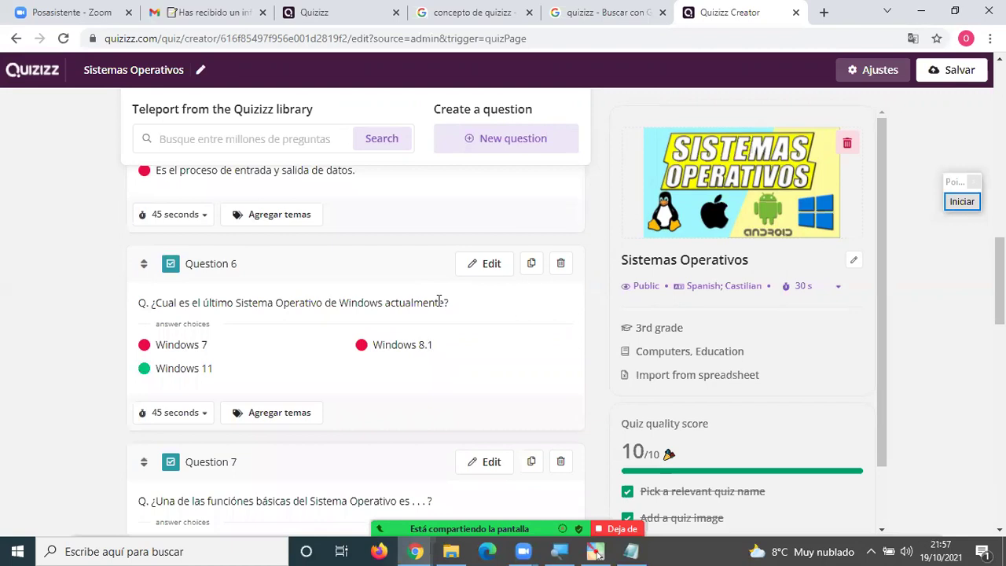
Edit Question 6 and insert the first Windows logo from an image search for 'windows'.
{"action": "left_click", "coordinate": [485, 268]}
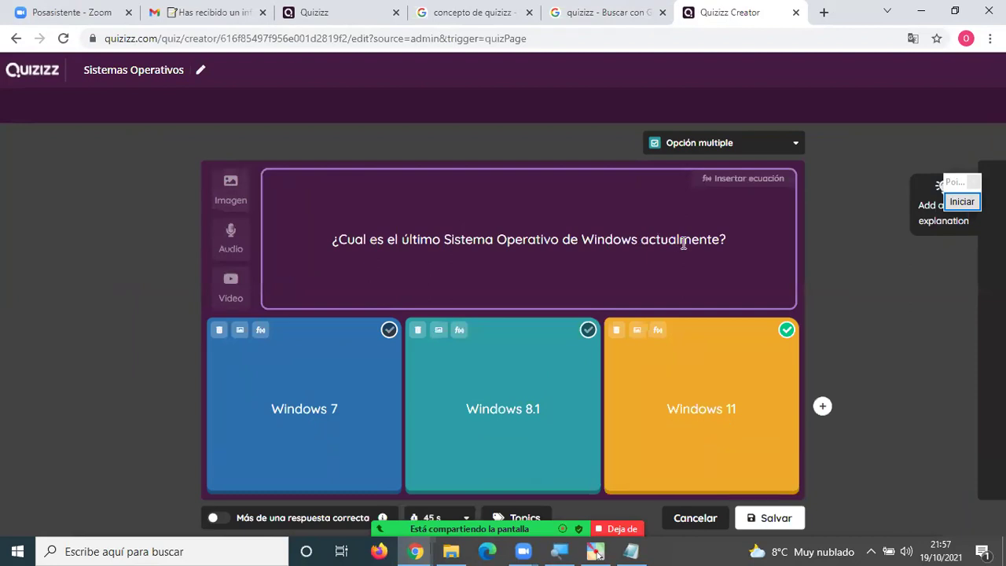
{"action": "left_click", "coordinate": [237, 190]}
{"action": "left_click", "coordinate": [428, 219]}
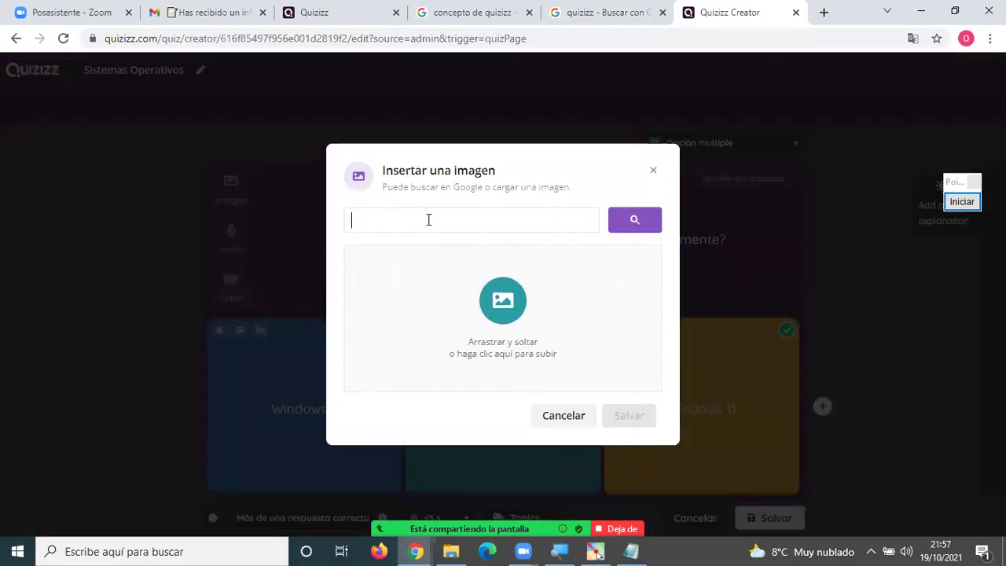
{"action": "type", "text": "windows"}
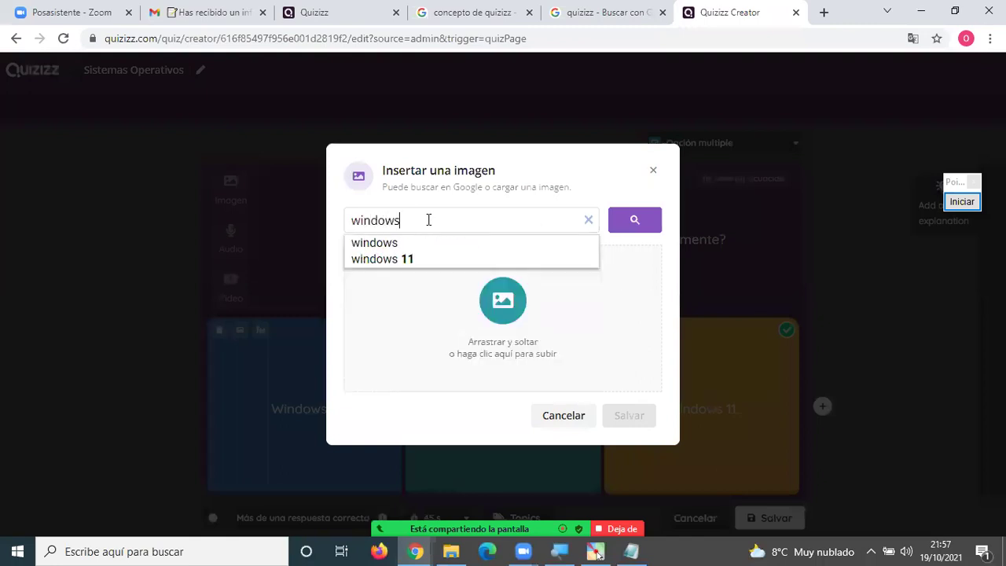
{"action": "key", "text": "Return"}
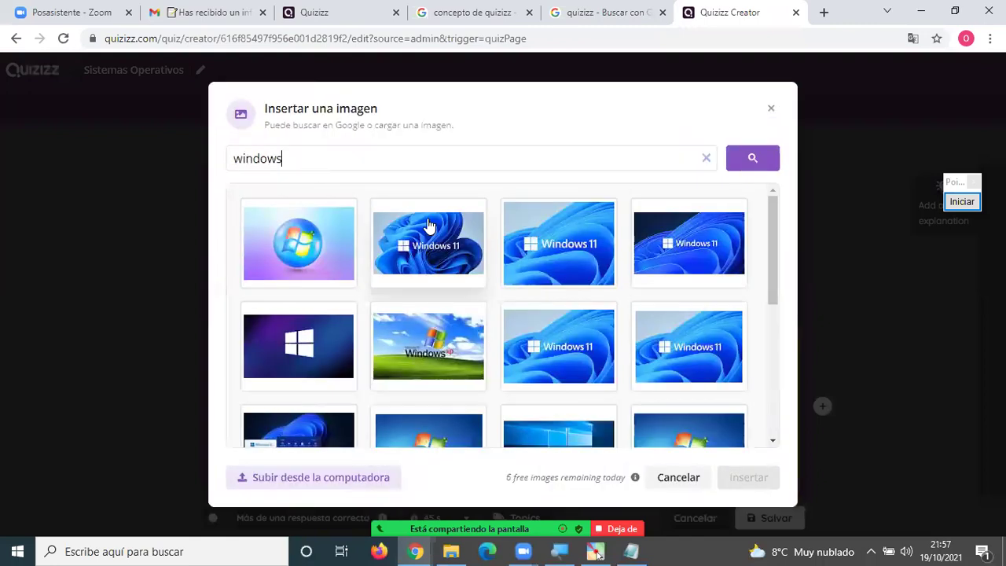
{"action": "left_click", "coordinate": [308, 233]}
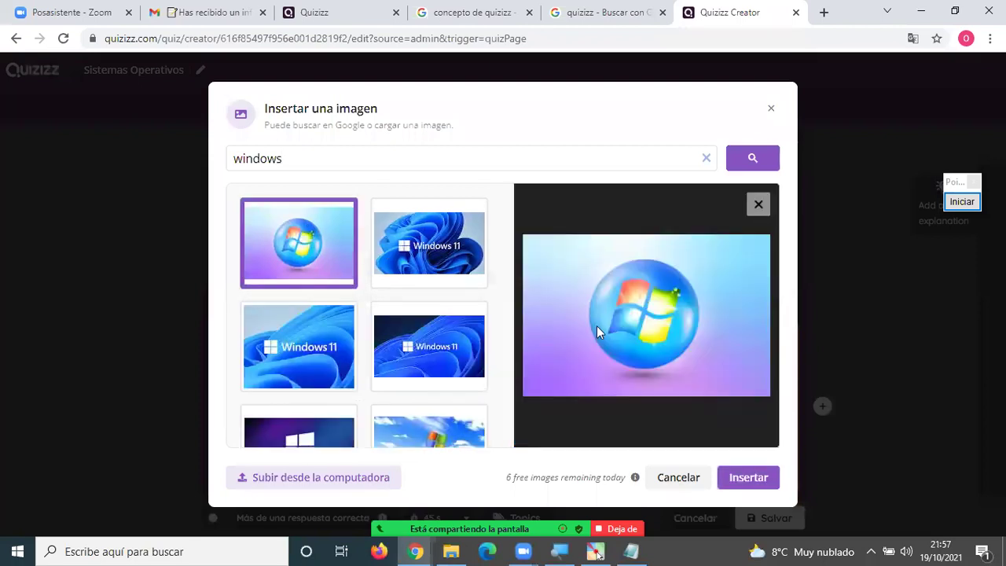
{"action": "left_click", "coordinate": [742, 477]}
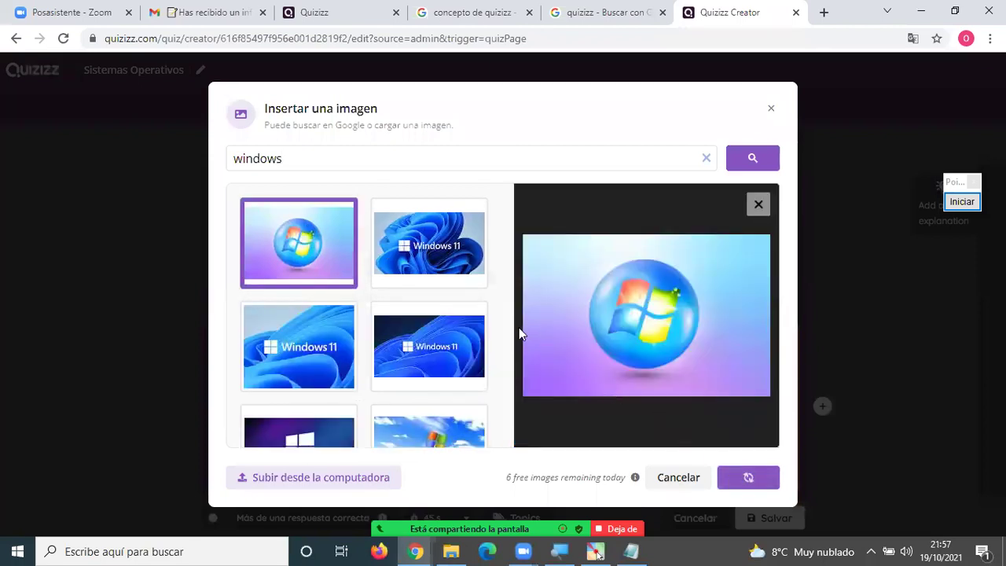
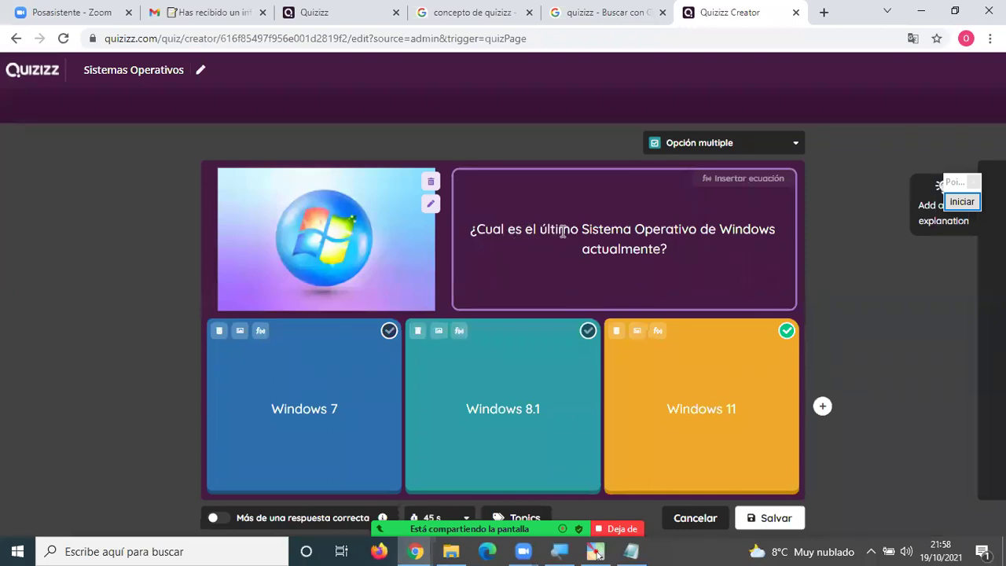
Replace 'Windows' with 'Microsoft' in Question 6's text and save the question.
{"action": "left_click", "coordinate": [739, 229]}
{"action": "double_click", "coordinate": [738, 229]}
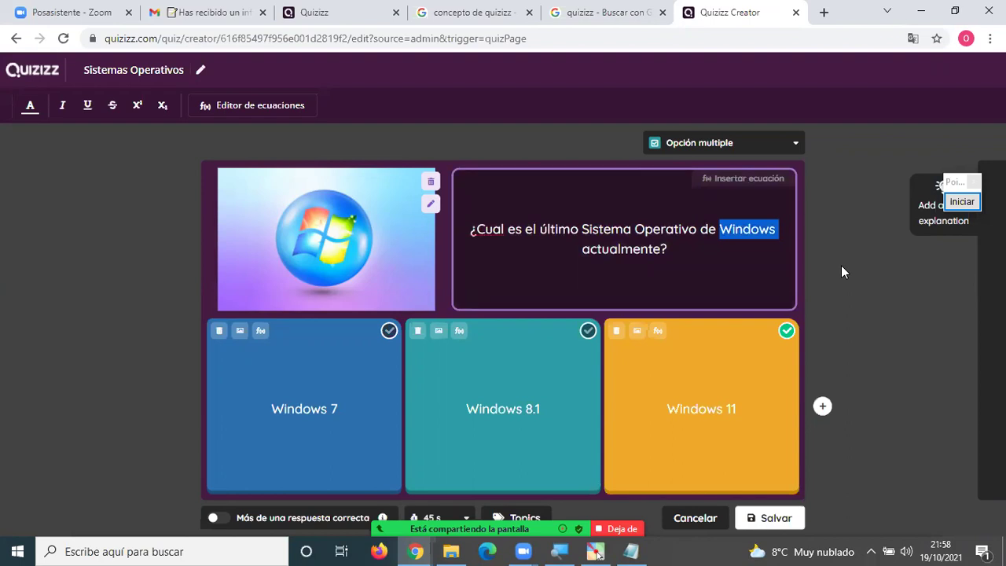
{"action": "type", "text": "Microsoft"}
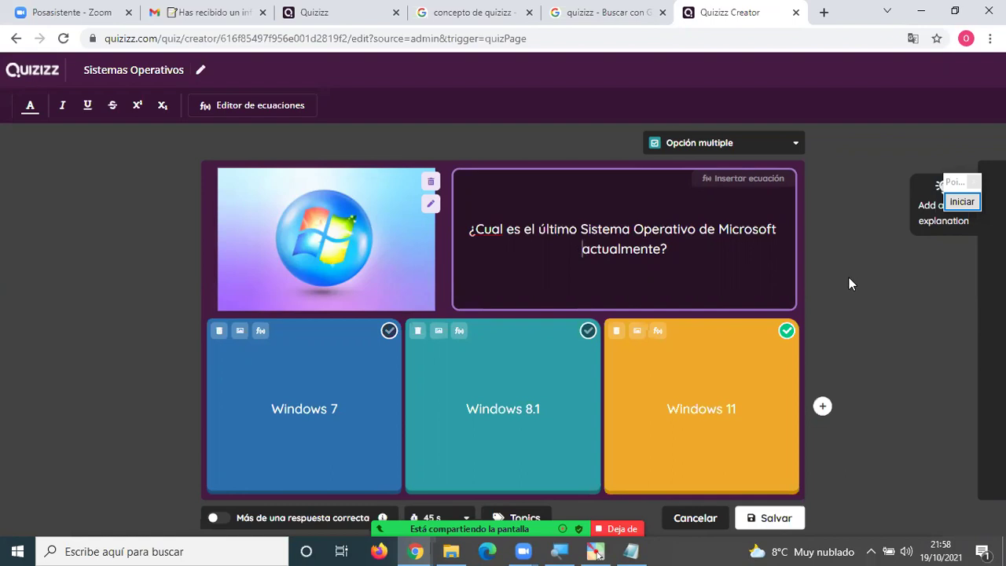
{"action": "left_click", "coordinate": [856, 284]}
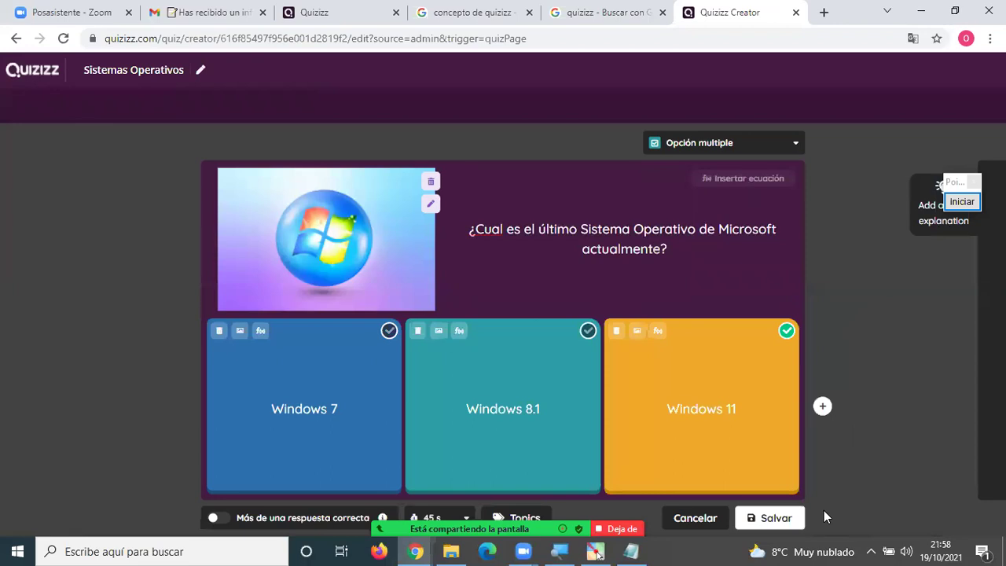
{"action": "left_click", "coordinate": [797, 517]}
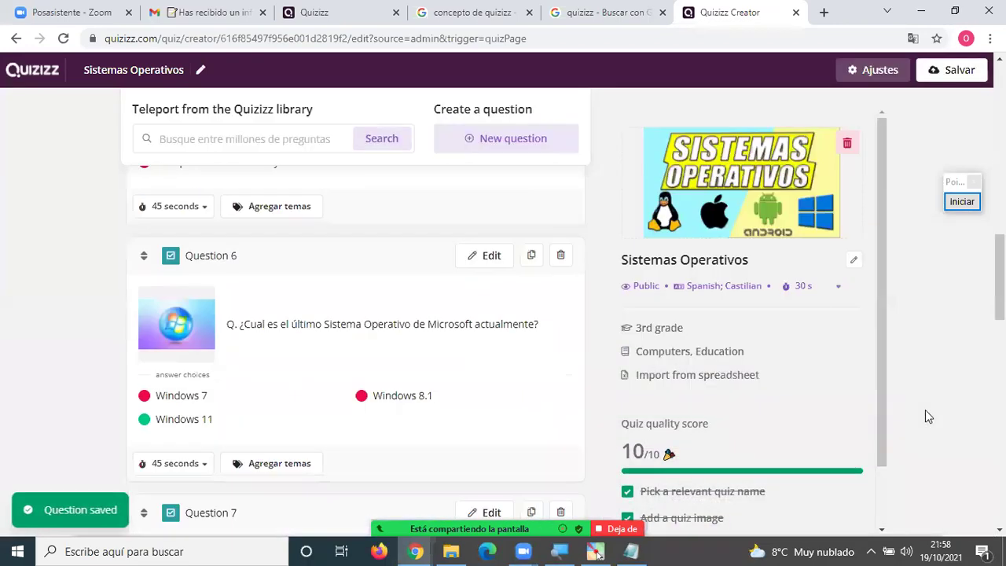
Delete 'actualmente' so Question 6 reads '¿Cual es el último Sistema Operativo de Microsoft?', then save.
{"action": "scroll", "coordinate": [592, 382], "scroll_direction": "up", "scroll_amount": 2}
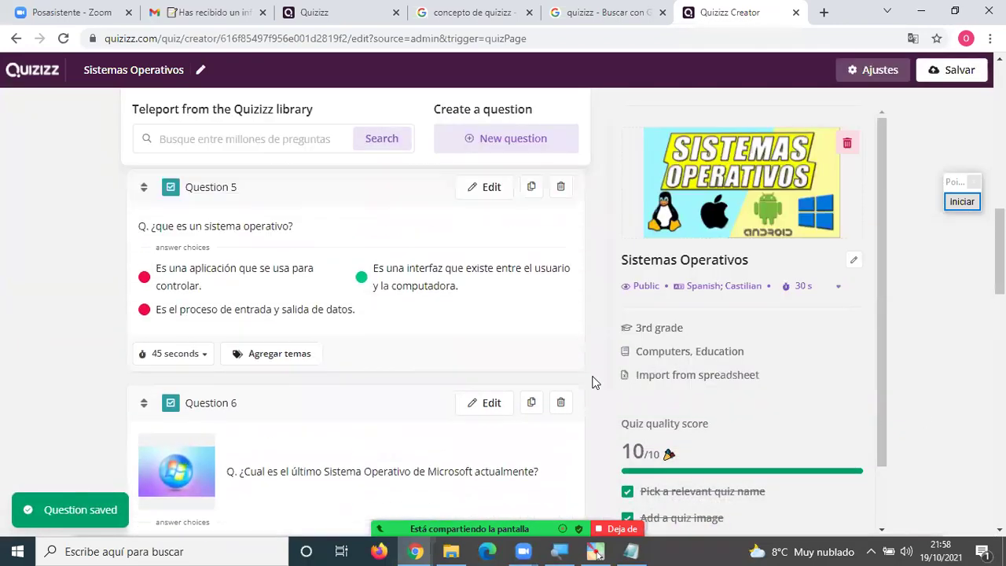
{"action": "scroll", "coordinate": [594, 382], "scroll_direction": "down", "scroll_amount": 2}
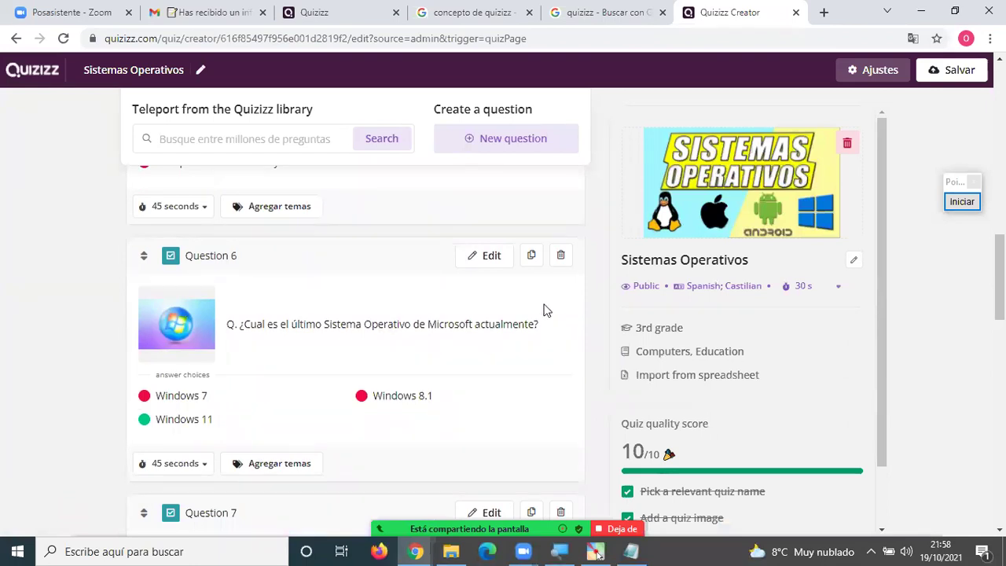
{"action": "left_click", "coordinate": [490, 258]}
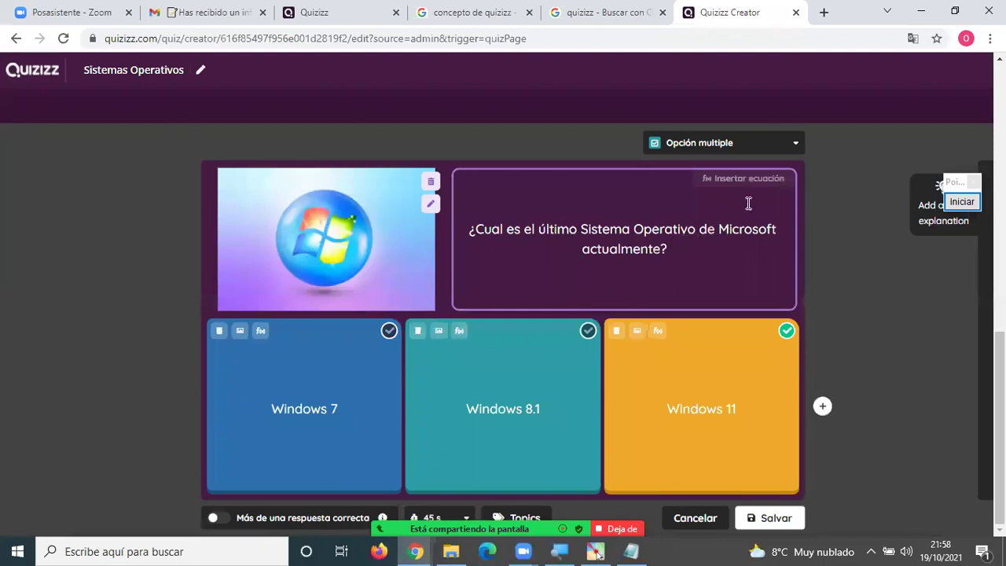
{"action": "double_click", "coordinate": [642, 250]}
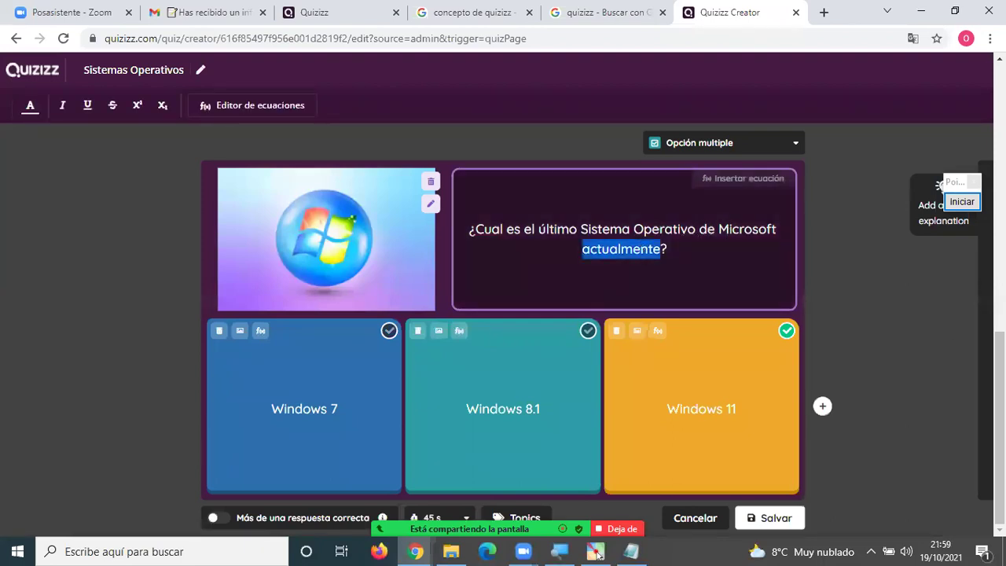
{"action": "key", "text": "BackSpace"}
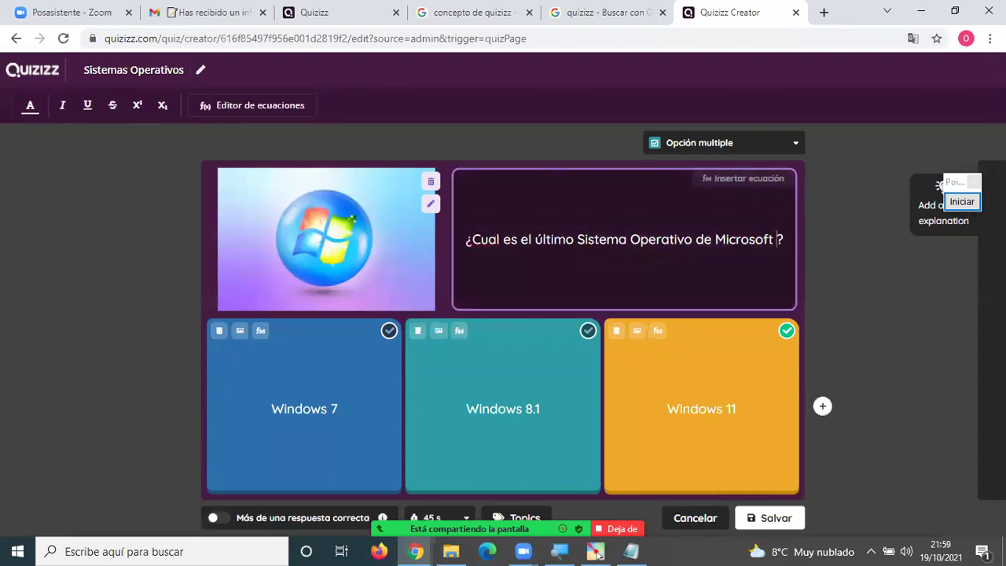
{"action": "key", "text": "BackSpace"}
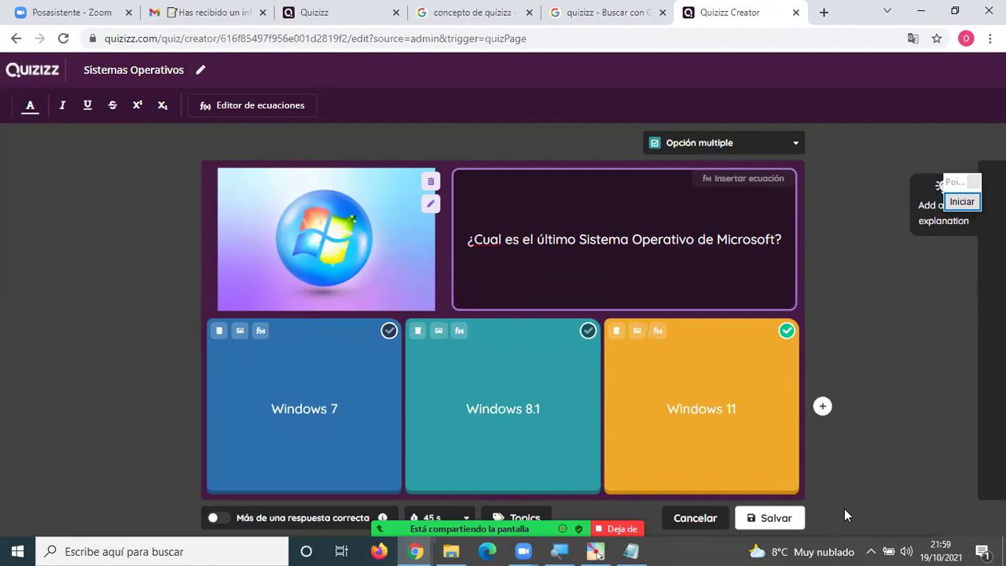
{"action": "left_click", "coordinate": [773, 517]}
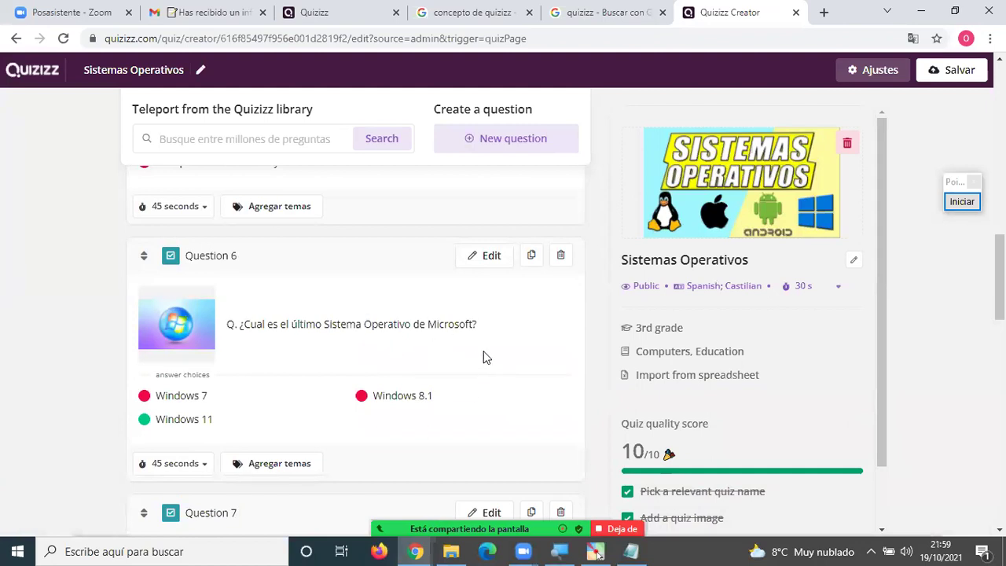
Delete the question about the operating system's basic functions.
{"action": "scroll", "coordinate": [484, 356], "scroll_direction": "down", "scroll_amount": 1}
{"action": "scroll", "coordinate": [480, 361], "scroll_direction": "down", "scroll_amount": 1}
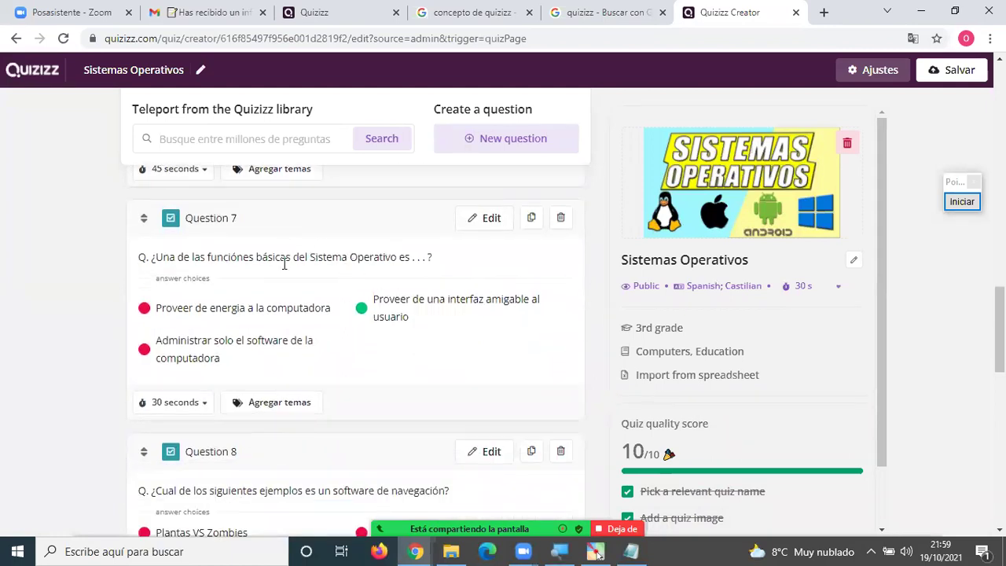
{"action": "left_click", "coordinate": [561, 220]}
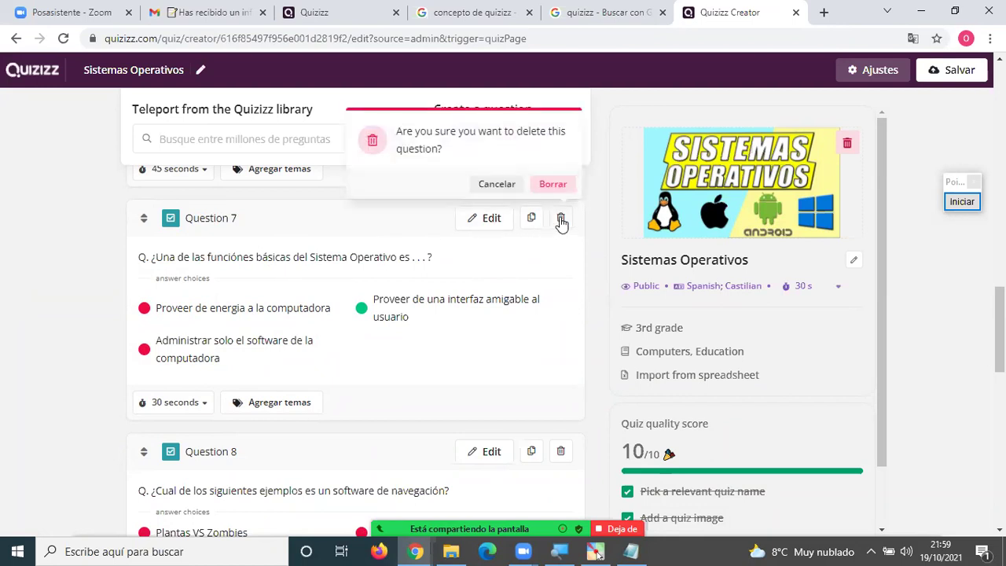
{"action": "left_click", "coordinate": [553, 185]}
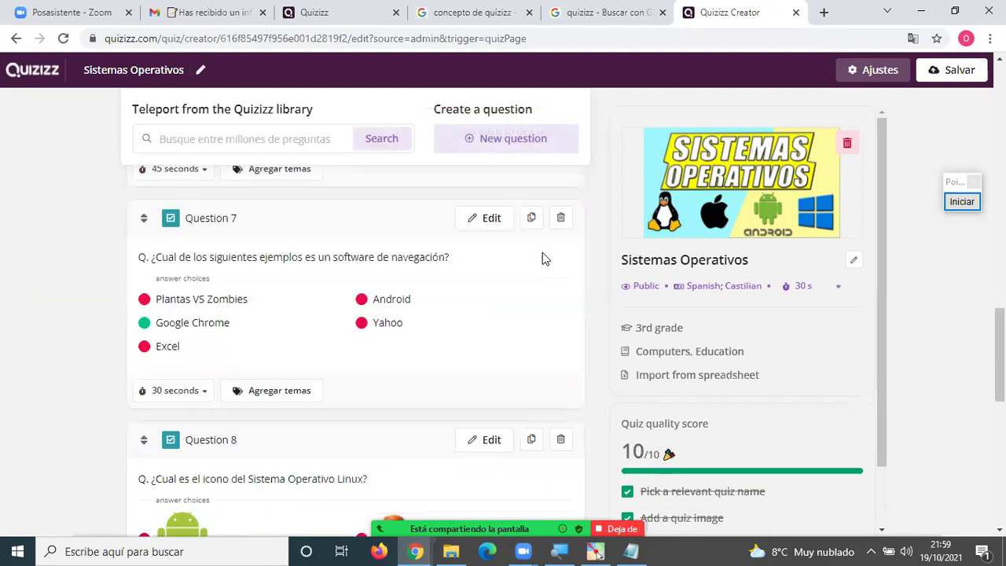
Delete the question about the Linux icon.
{"action": "scroll", "coordinate": [542, 258], "scroll_direction": "down", "scroll_amount": 3}
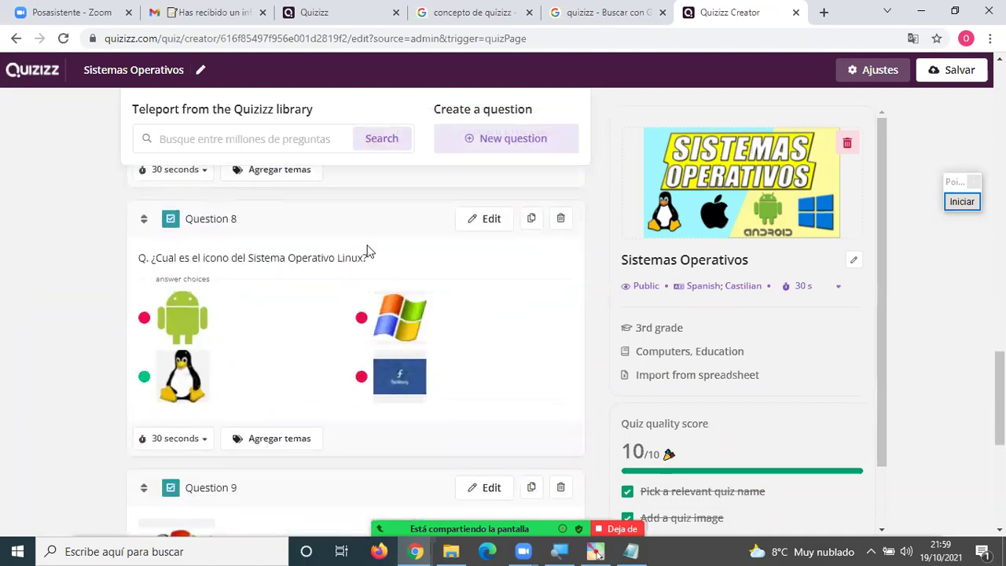
{"action": "left_click", "coordinate": [562, 221]}
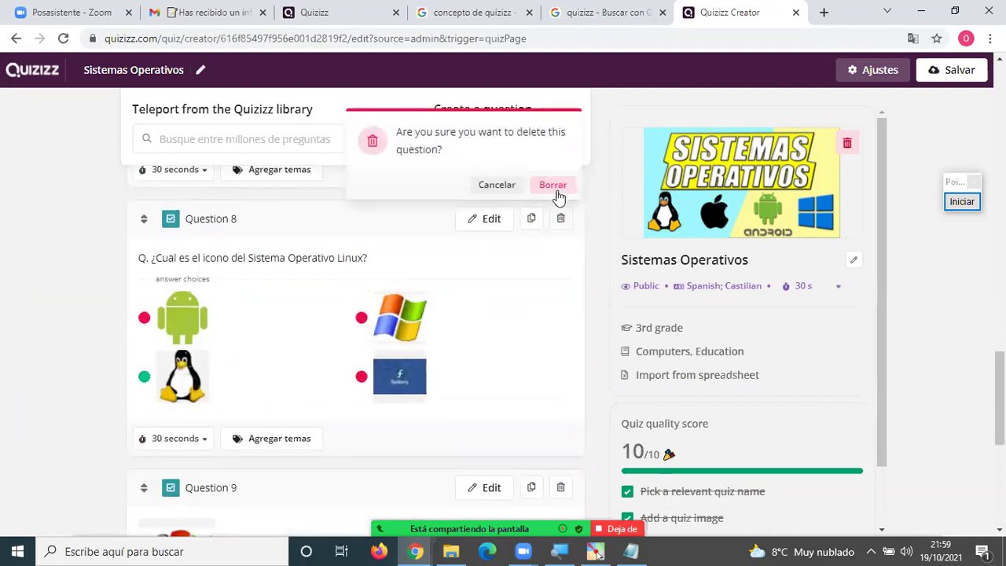
{"action": "left_click", "coordinate": [553, 184]}
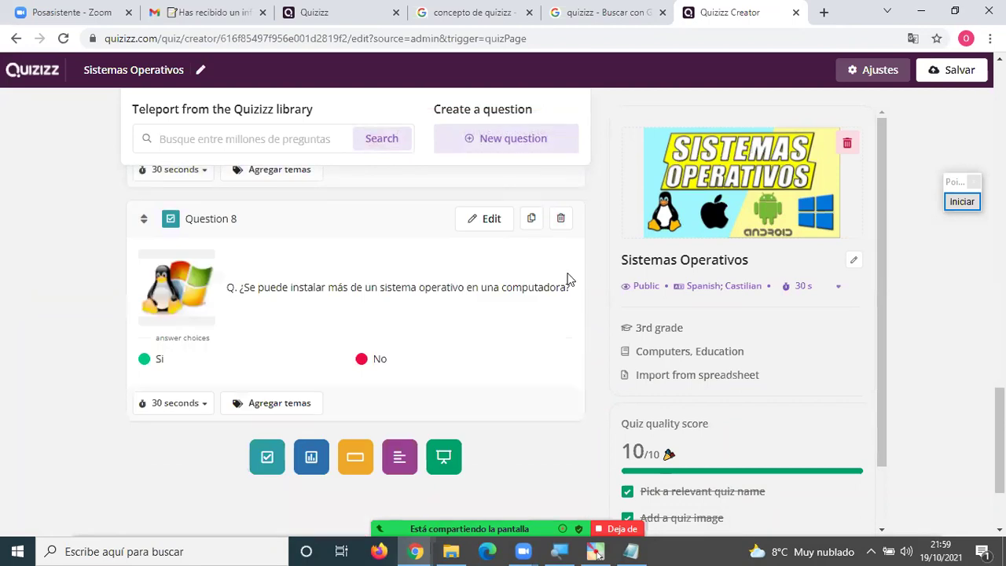
{"action": "left_click", "coordinate": [206, 136]}
Search the library for 'sistemas operativo' and add its hardware-versus-software and folder questions.
{"action": "type", "text": "sistemas operativo"}
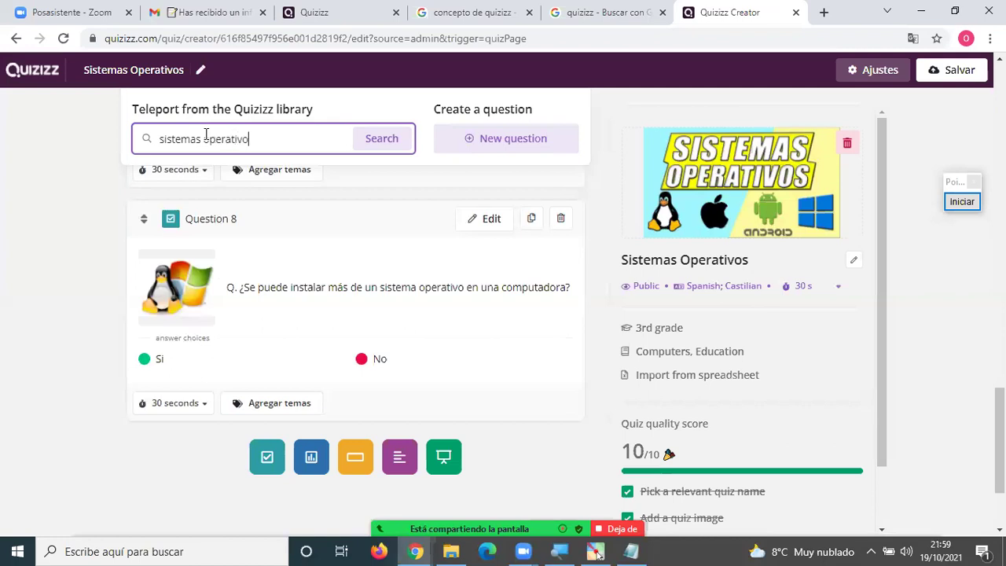
{"action": "key", "text": "Return"}
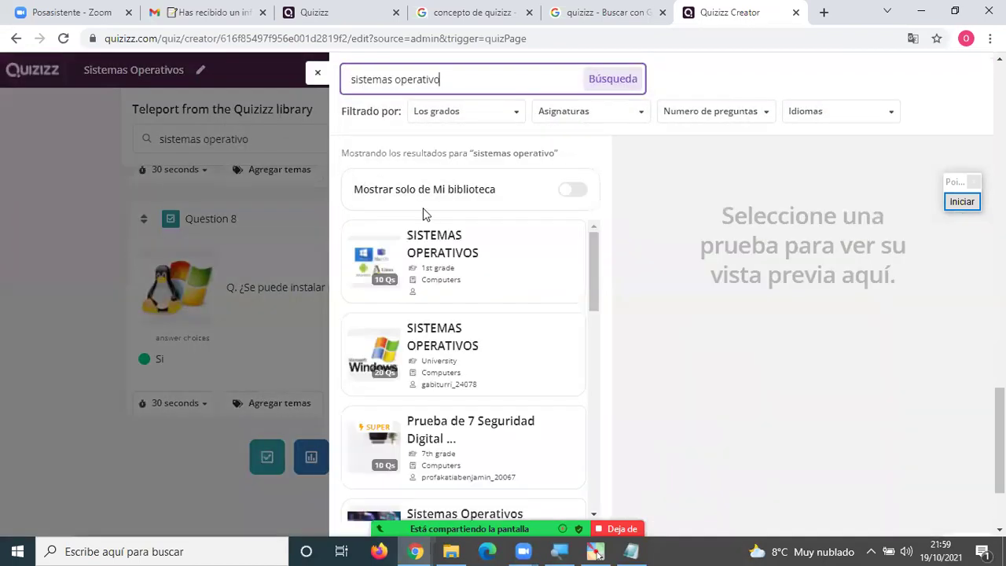
{"action": "scroll", "coordinate": [478, 273], "scroll_direction": "down", "scroll_amount": 5}
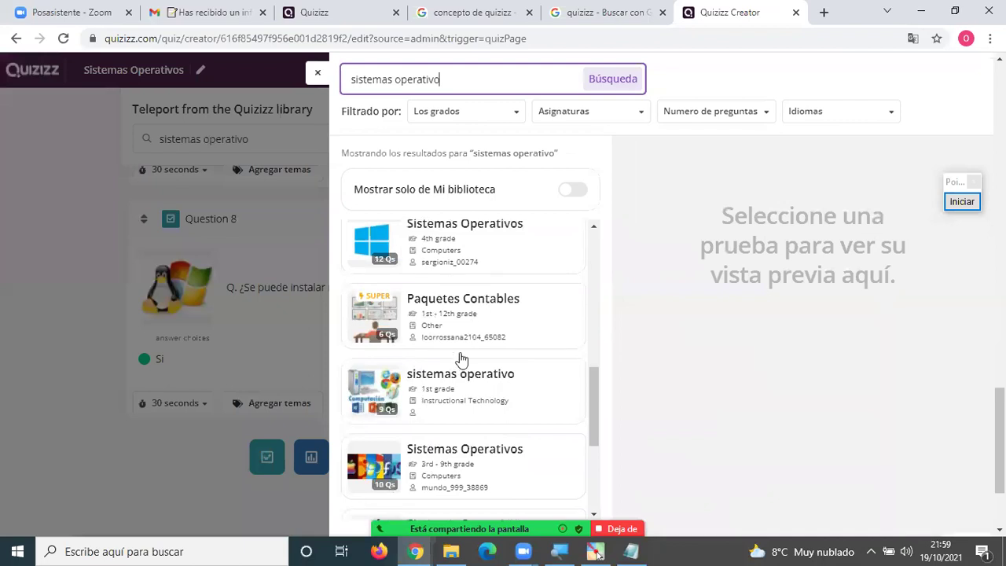
{"action": "left_click", "coordinate": [460, 380]}
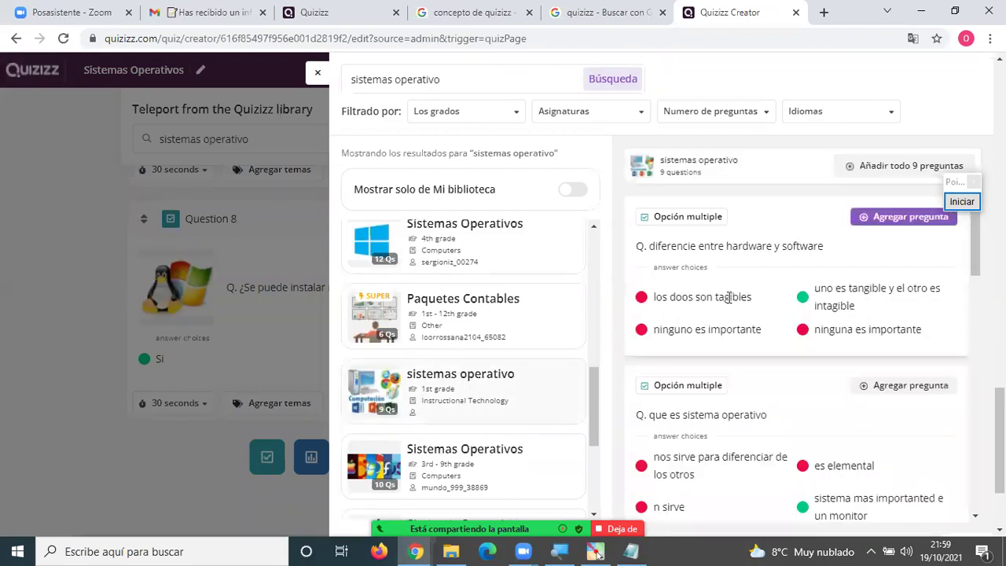
{"action": "left_click", "coordinate": [904, 218]}
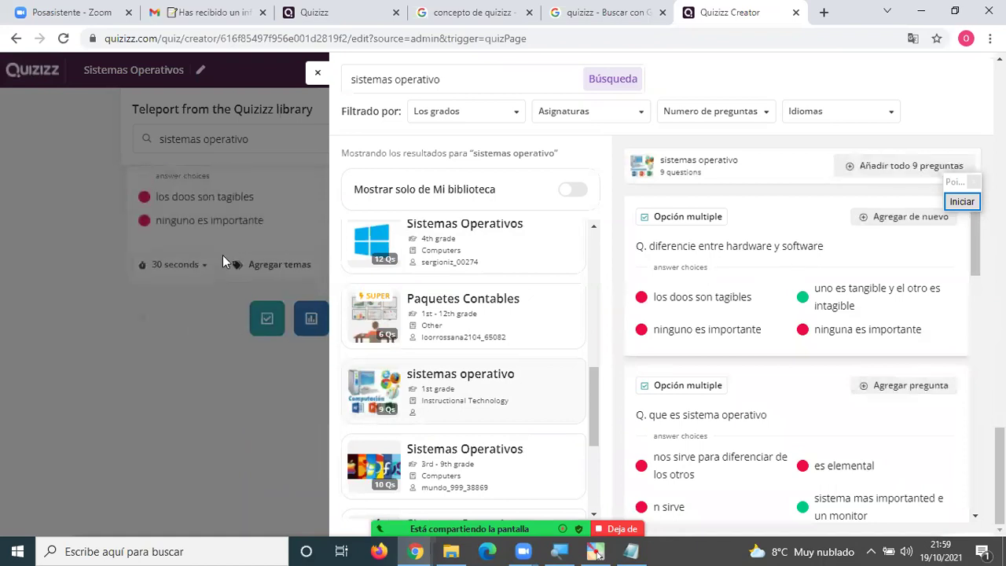
{"action": "scroll", "coordinate": [786, 341], "scroll_direction": "down", "scroll_amount": 5}
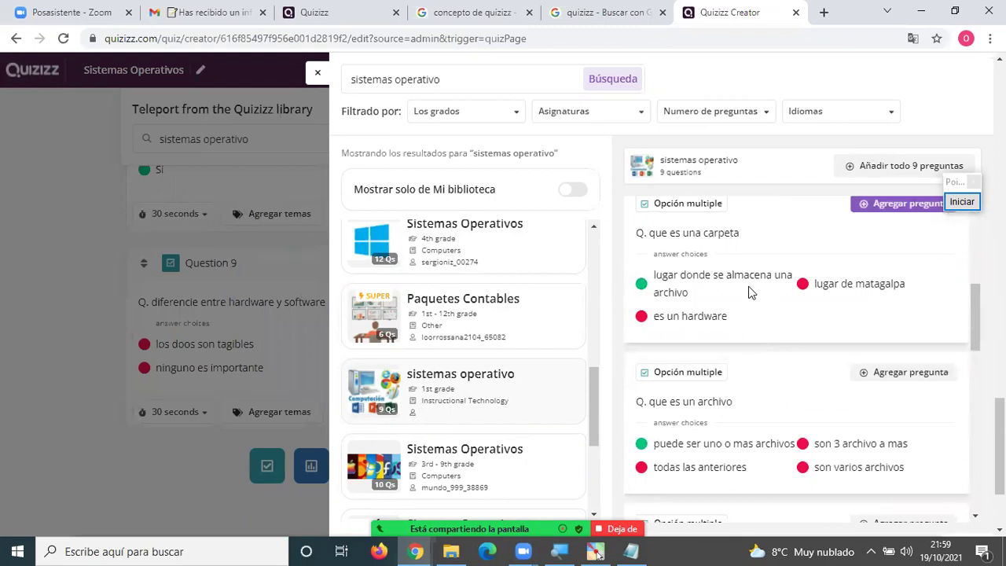
{"action": "left_click", "coordinate": [896, 204]}
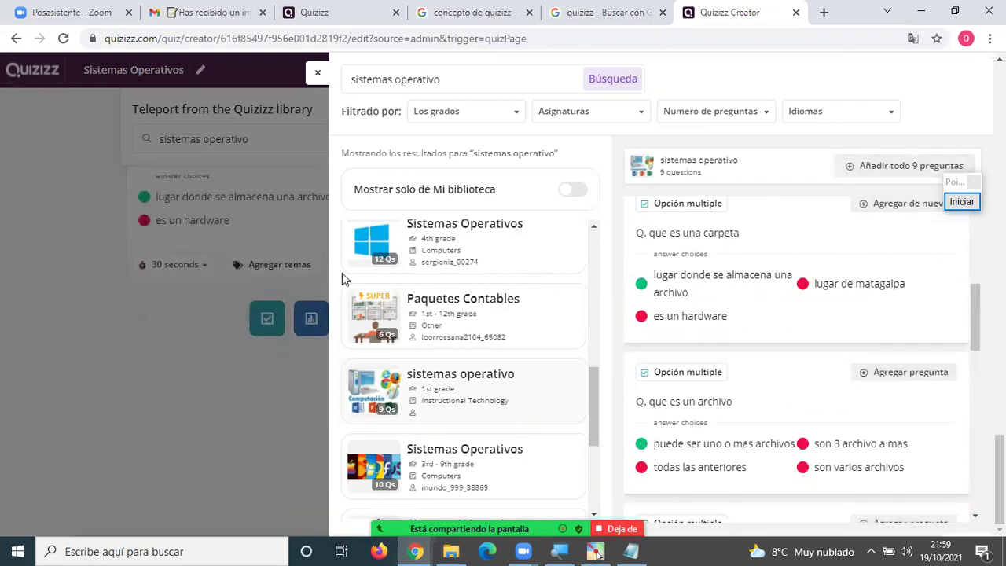
{"action": "left_click", "coordinate": [299, 137]}
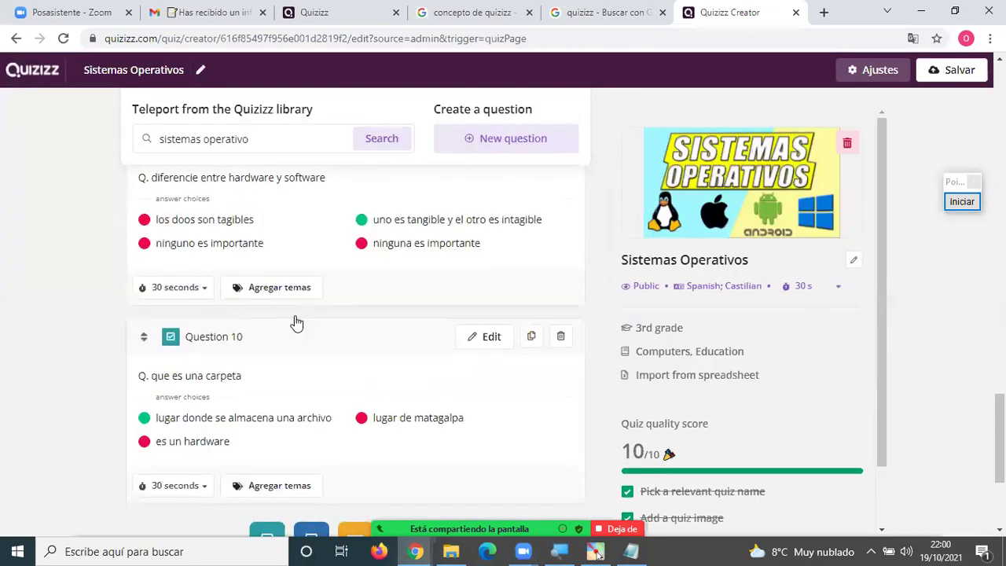
Review the ten-question list and return to the 'sistemas operativo' library search field.
{"action": "scroll", "coordinate": [297, 322], "scroll_direction": "up", "scroll_amount": 2}
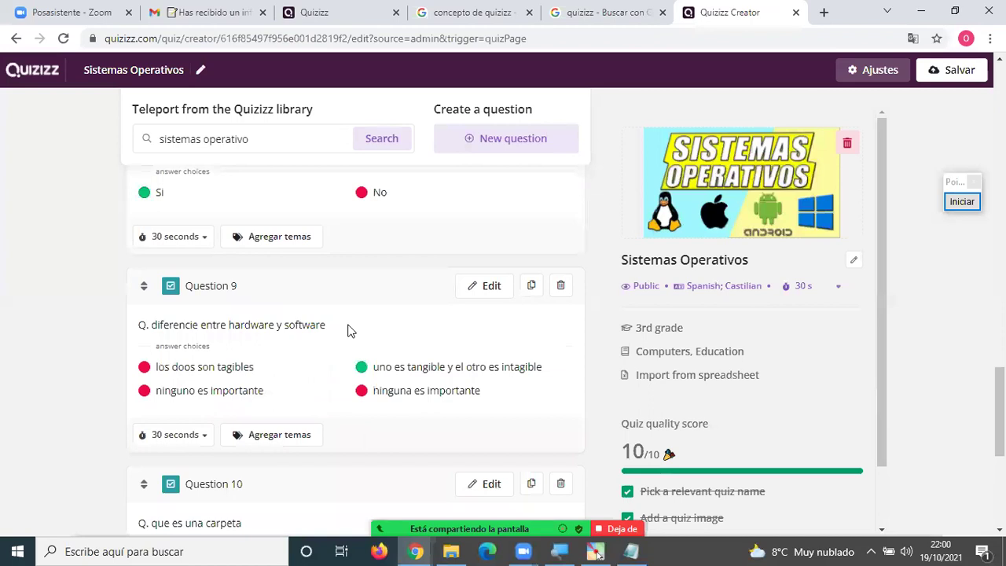
{"action": "scroll", "coordinate": [350, 330], "scroll_direction": "up", "scroll_amount": 8}
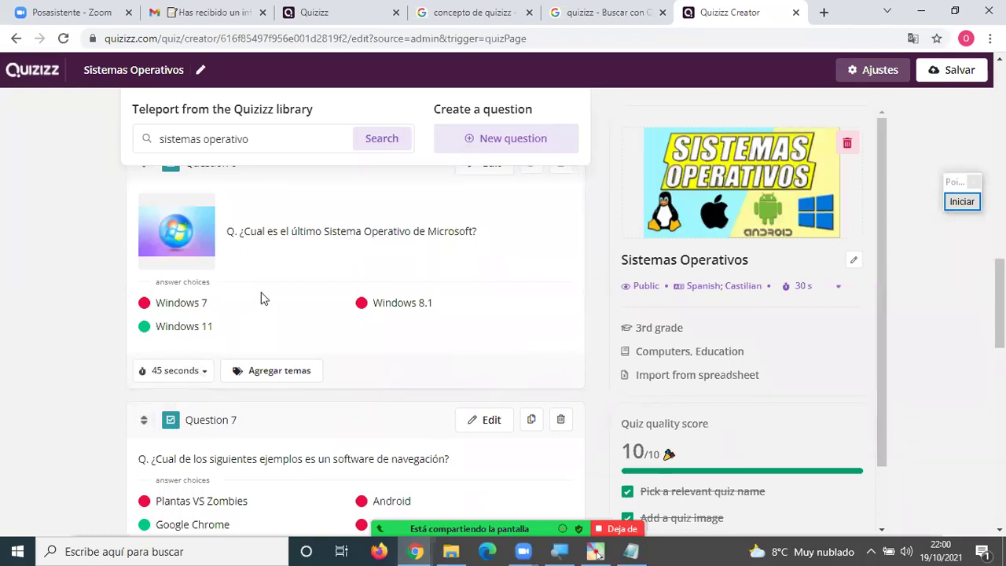
{"action": "scroll", "coordinate": [411, 402], "scroll_direction": "down", "scroll_amount": 1}
{"action": "scroll", "coordinate": [417, 397], "scroll_direction": "down", "scroll_amount": 6}
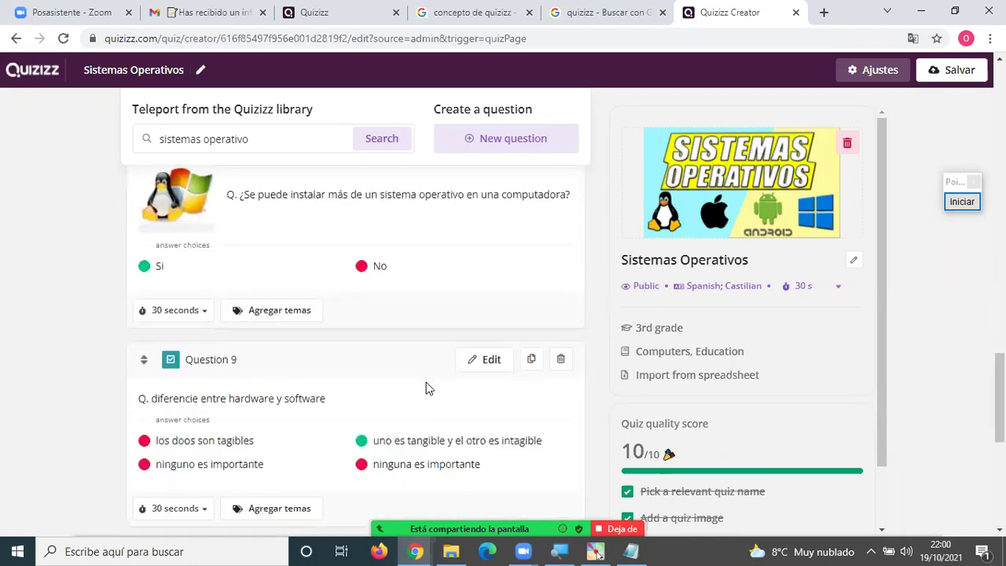
{"action": "scroll", "coordinate": [444, 359], "scroll_direction": "down", "scroll_amount": 5}
{"action": "scroll", "coordinate": [442, 359], "scroll_direction": "up", "scroll_amount": 5}
{"action": "scroll", "coordinate": [442, 361], "scroll_direction": "up", "scroll_amount": 15}
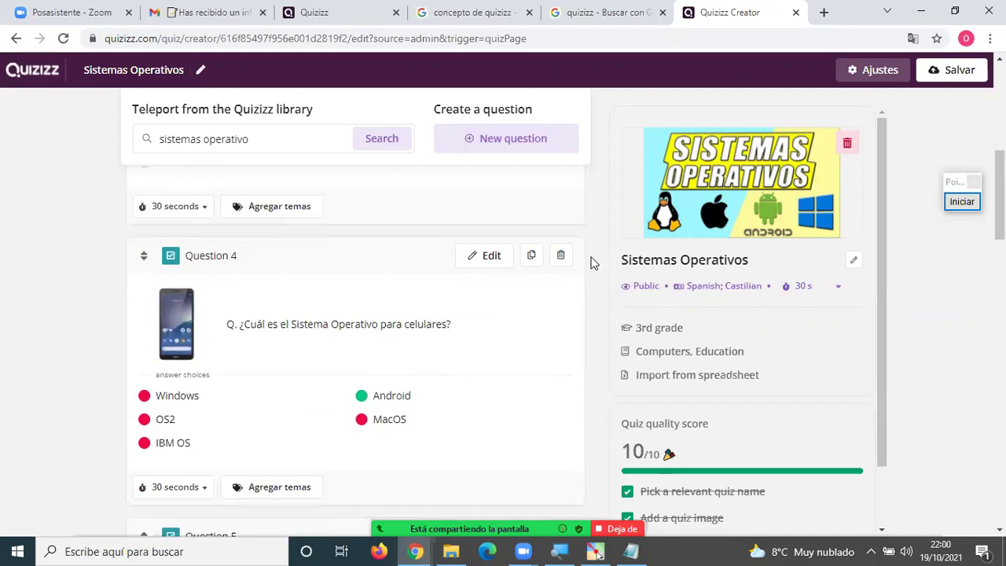
{"action": "scroll", "coordinate": [385, 355], "scroll_direction": "down", "scroll_amount": 3}
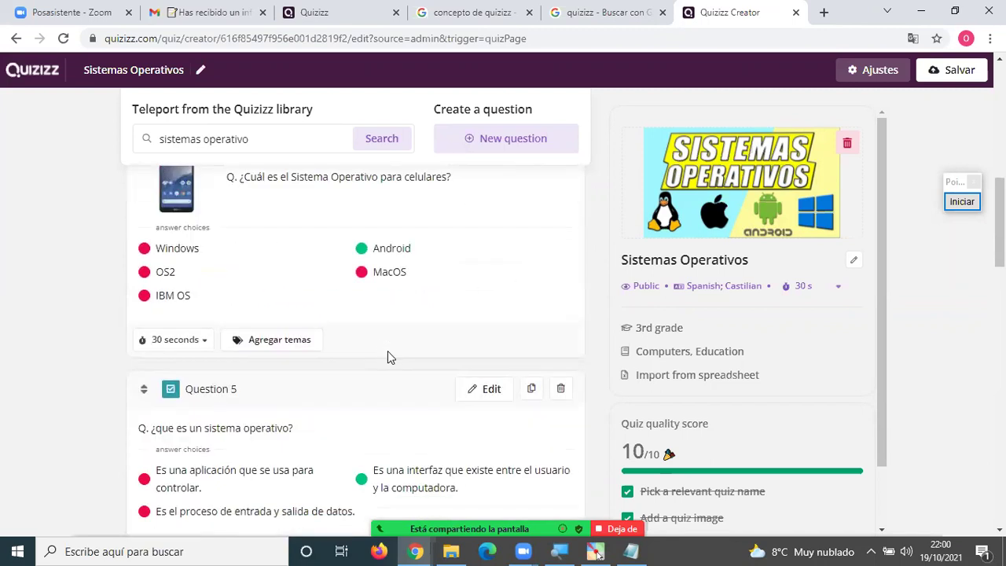
{"action": "left_click", "coordinate": [259, 144]}
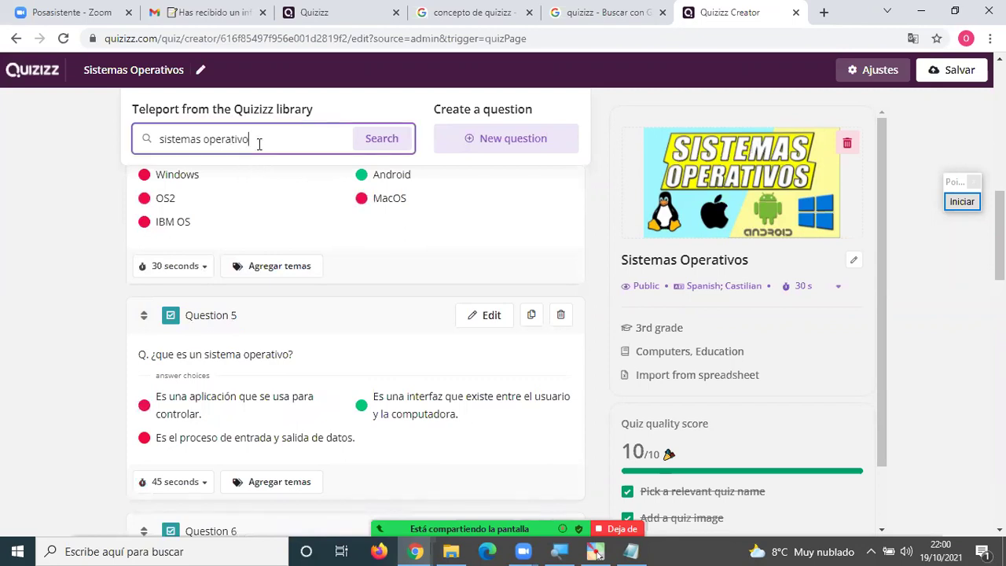
Search 'sistemas operativos' and add the Hardware question from Sistemas Operativos (Q1).
{"action": "type", "text": "s"}
{"action": "key", "text": "Return"}
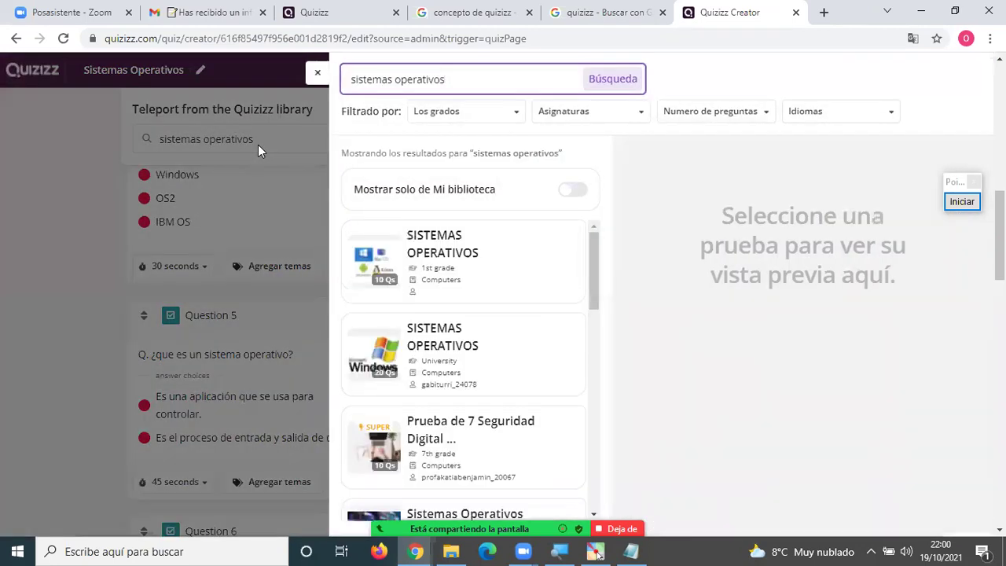
{"action": "scroll", "coordinate": [480, 299], "scroll_direction": "down", "scroll_amount": 6}
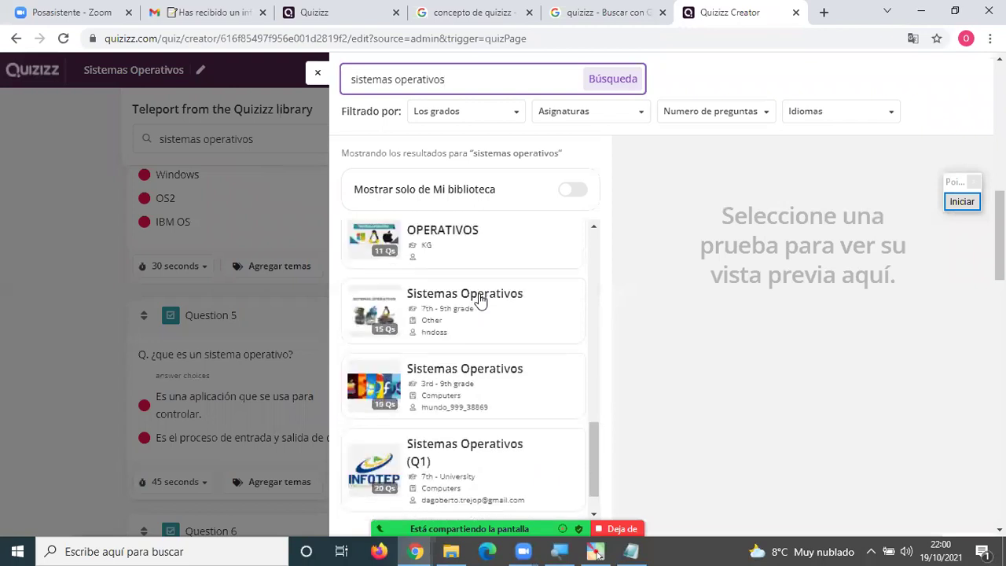
{"action": "scroll", "coordinate": [480, 305], "scroll_direction": "down", "scroll_amount": 2}
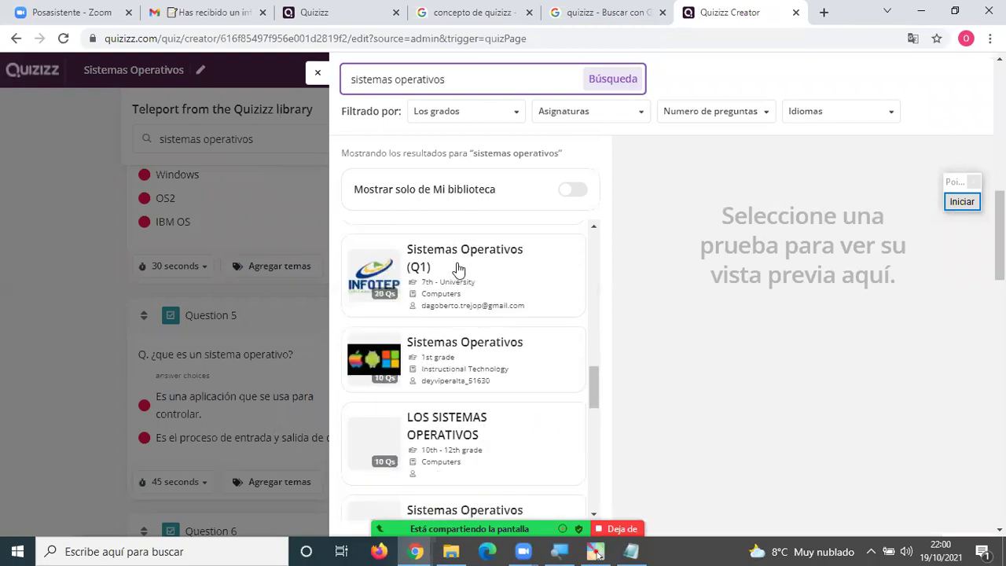
{"action": "left_click", "coordinate": [459, 269]}
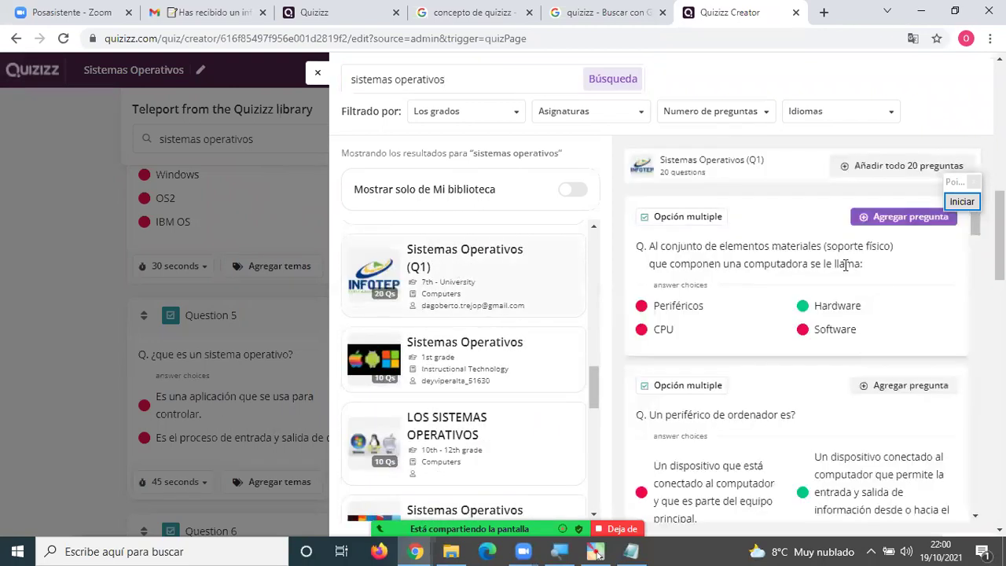
{"action": "left_click", "coordinate": [903, 216]}
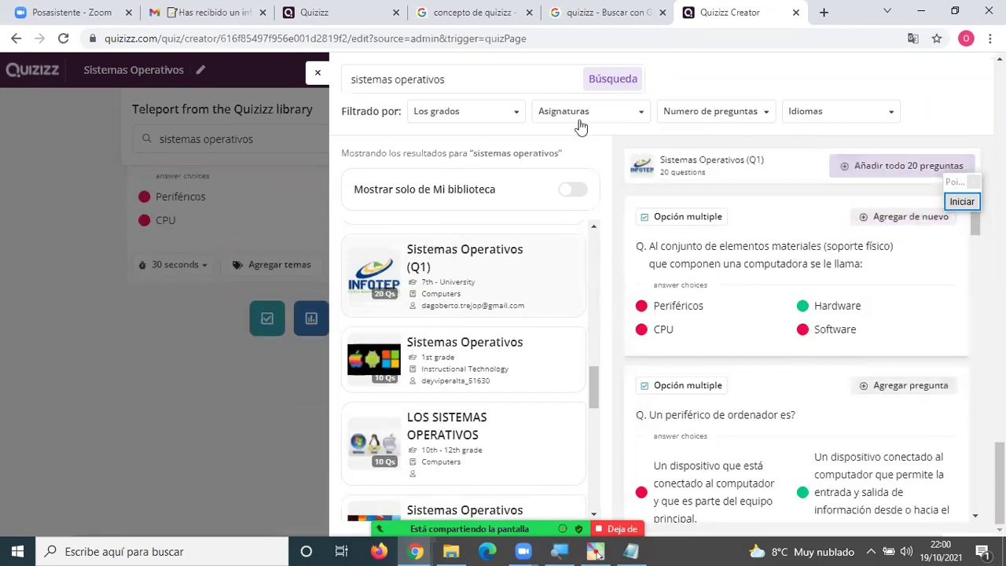
{"action": "left_click", "coordinate": [318, 73]}
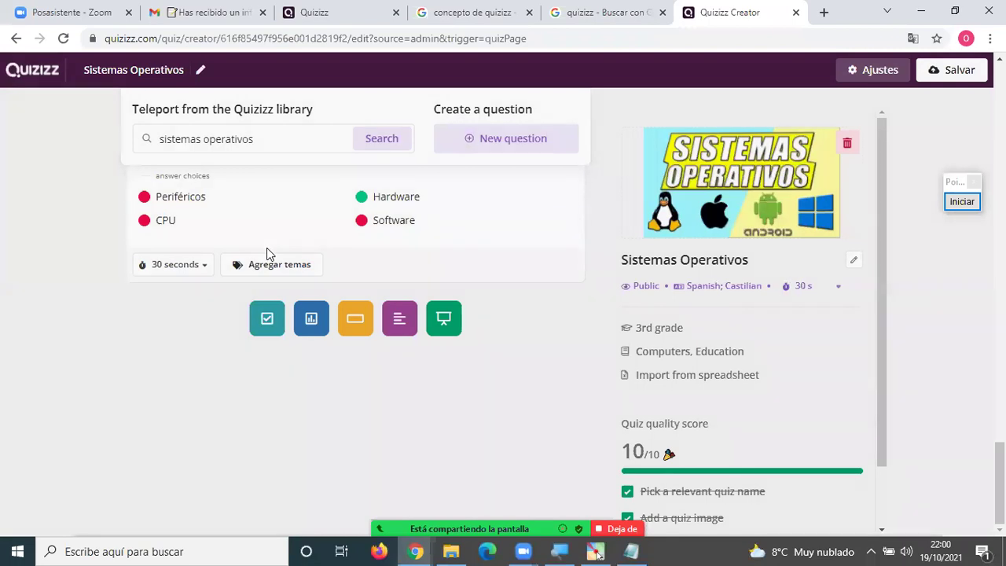
Delete Question 7, which asks which example is web-browsing software.
{"action": "scroll", "coordinate": [236, 323], "scroll_direction": "up", "scroll_amount": 12}
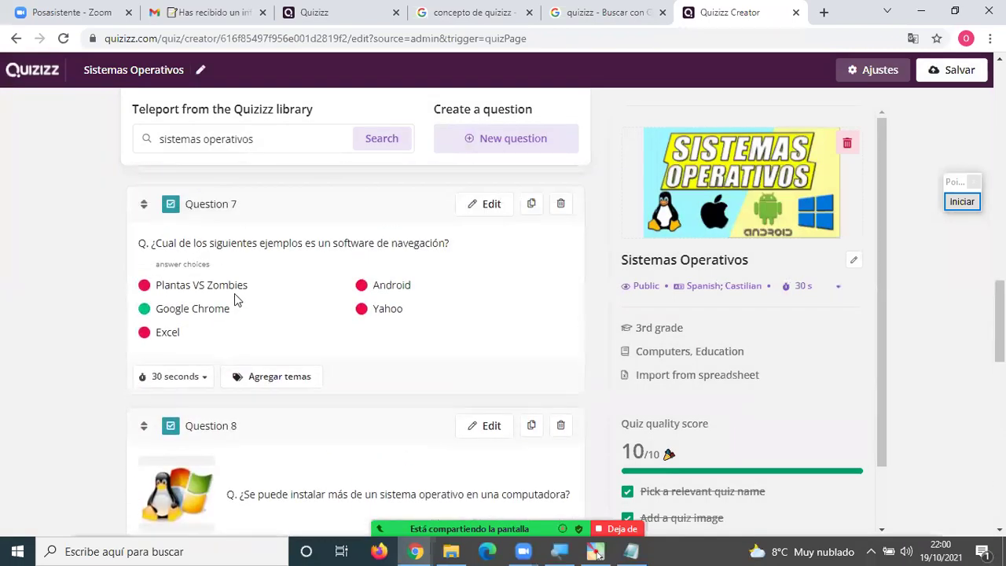
{"action": "left_click", "coordinate": [563, 205]}
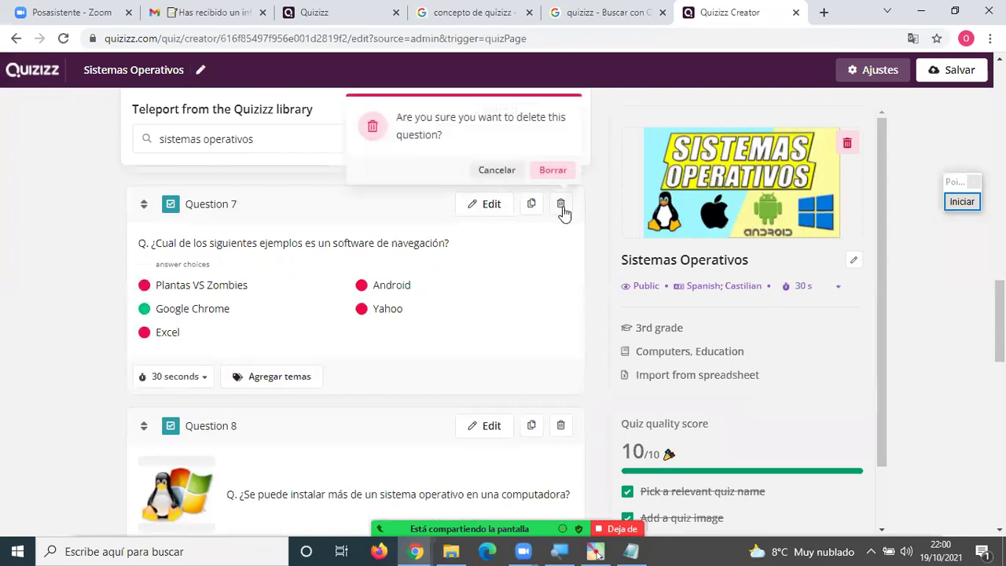
{"action": "left_click", "coordinate": [542, 169]}
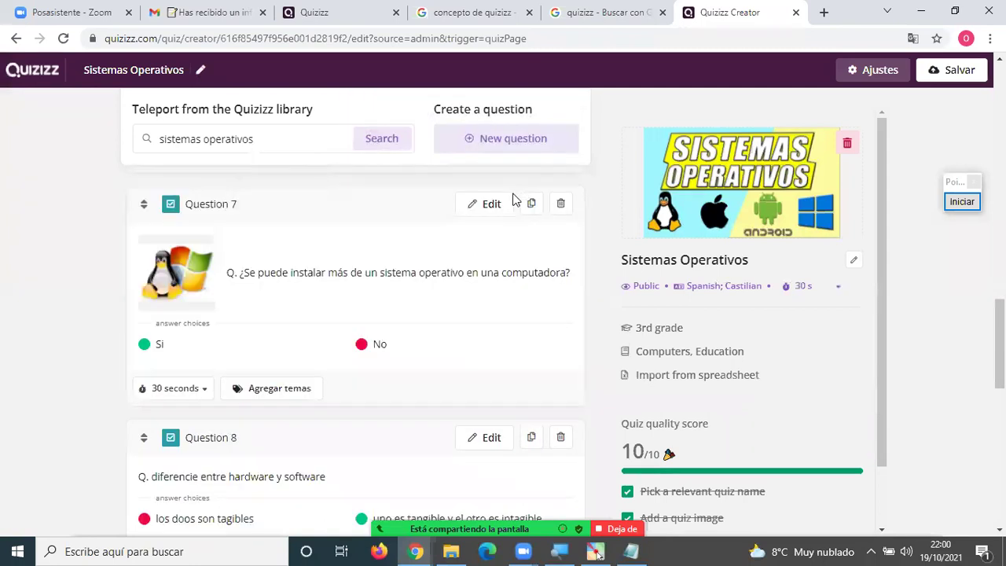
{"action": "scroll", "coordinate": [333, 273], "scroll_direction": "down", "scroll_amount": 6}
{"action": "scroll", "coordinate": [308, 287], "scroll_direction": "down", "scroll_amount": 2}
{"action": "scroll", "coordinate": [265, 272], "scroll_direction": "up", "scroll_amount": 2}
{"action": "scroll", "coordinate": [481, 363], "scroll_direction": "up", "scroll_amount": 15}
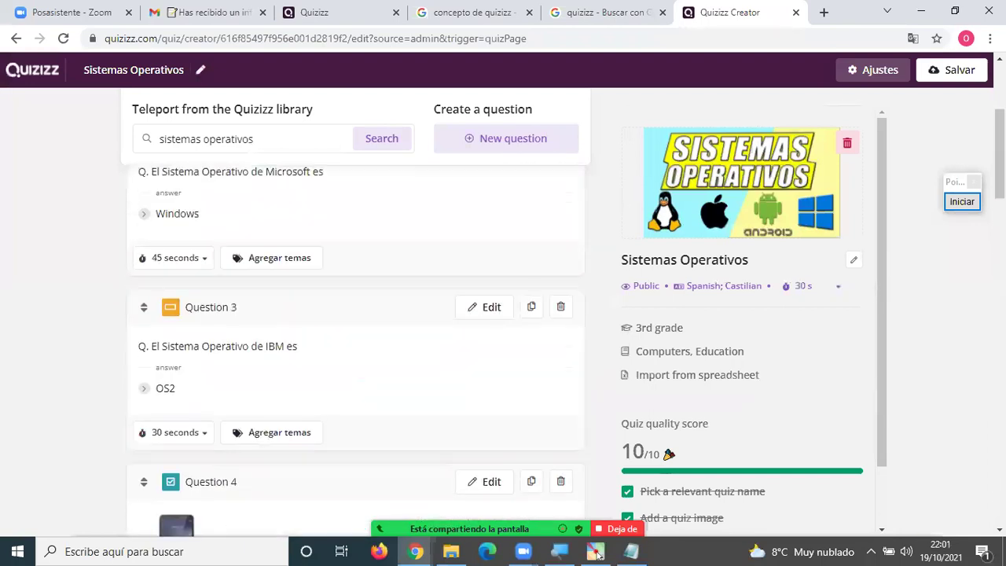
Save the quiz and go to My Library by way of Reports.
{"action": "left_click", "coordinate": [952, 70]}
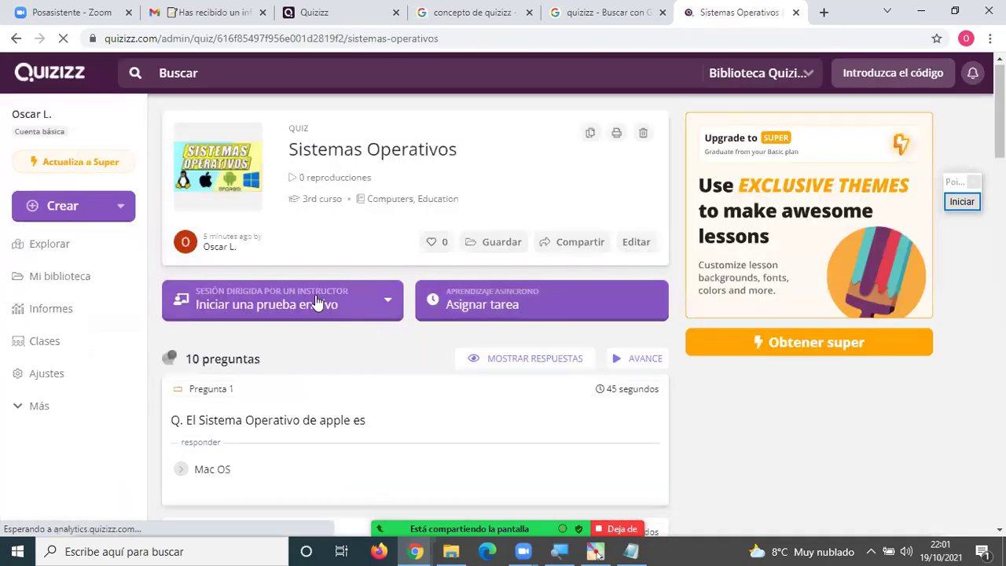
{"action": "left_click", "coordinate": [58, 309]}
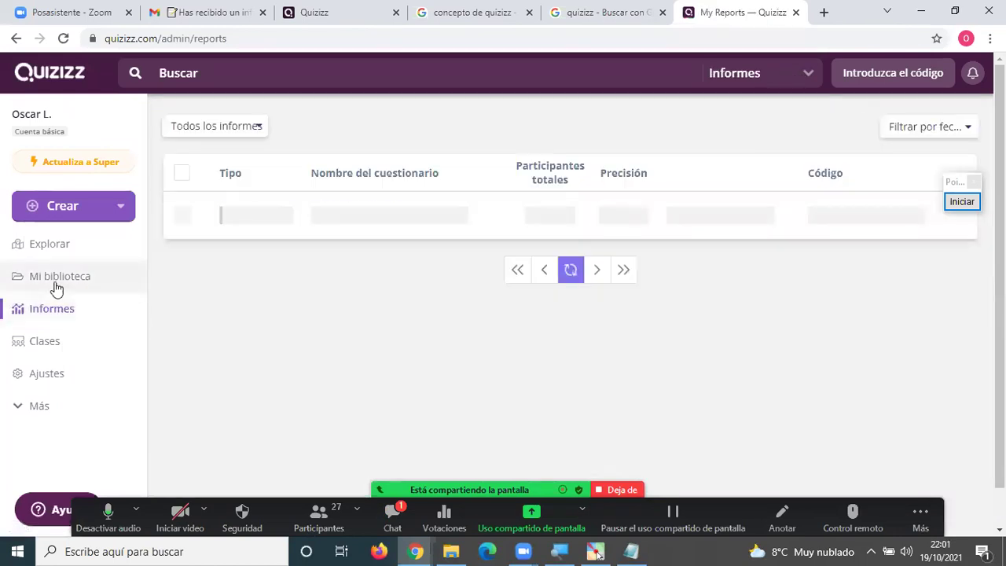
{"action": "left_click", "coordinate": [54, 280]}
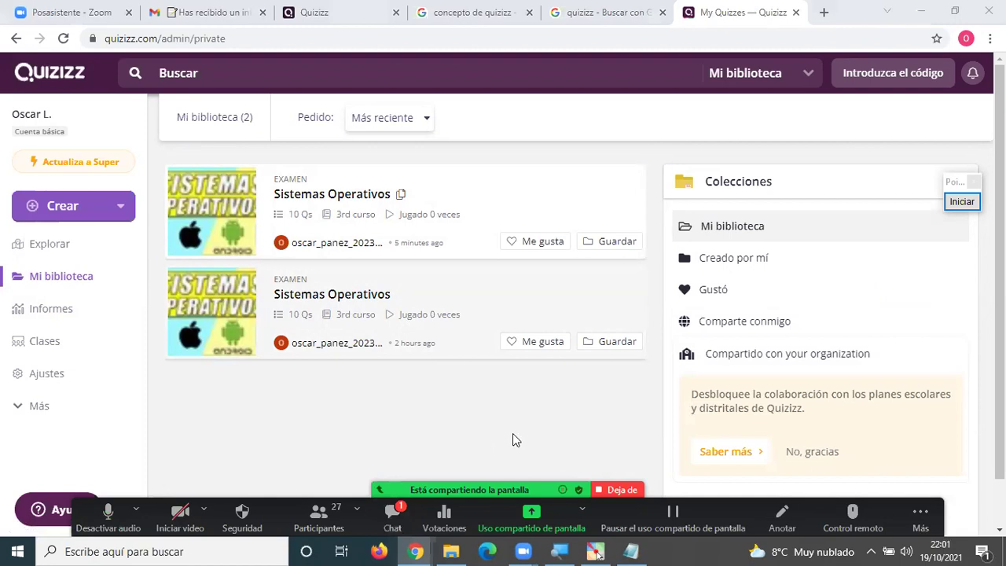
{"action": "key", "text": "alt+h"}
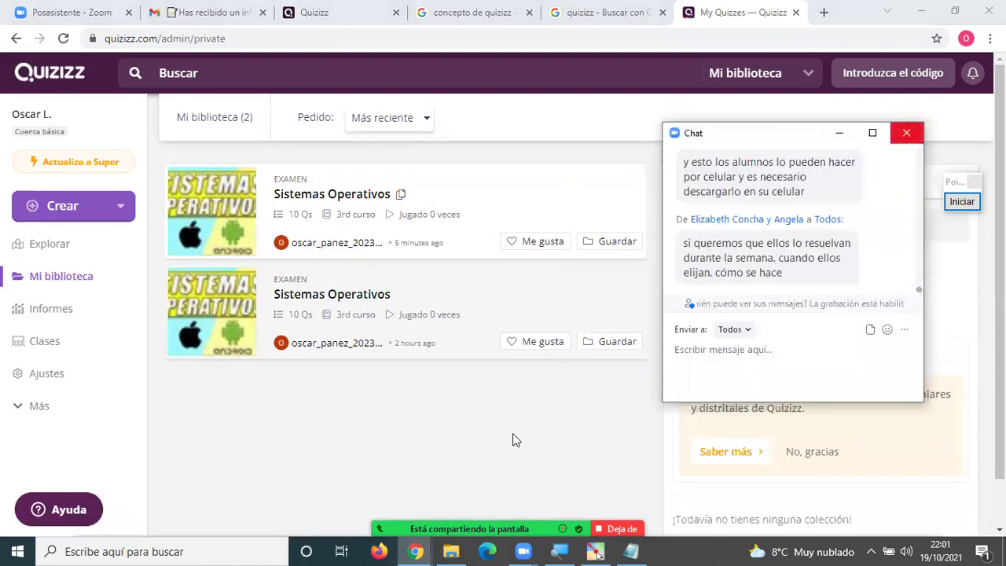
Open the newest Sistemas Operativos quiz from My Library and begin assigning it as homework.
{"action": "key", "text": "alt+h"}
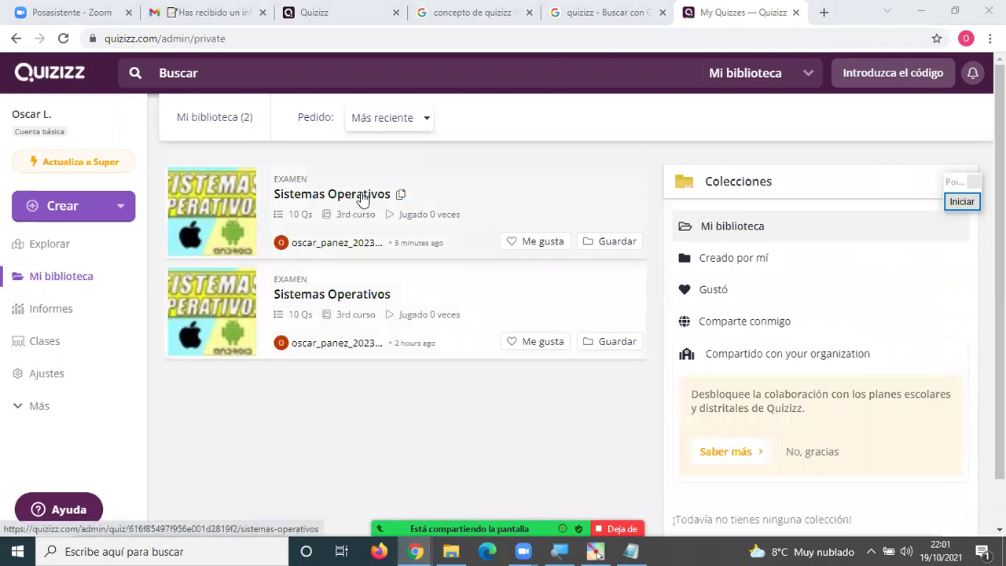
{"action": "left_click", "coordinate": [363, 198]}
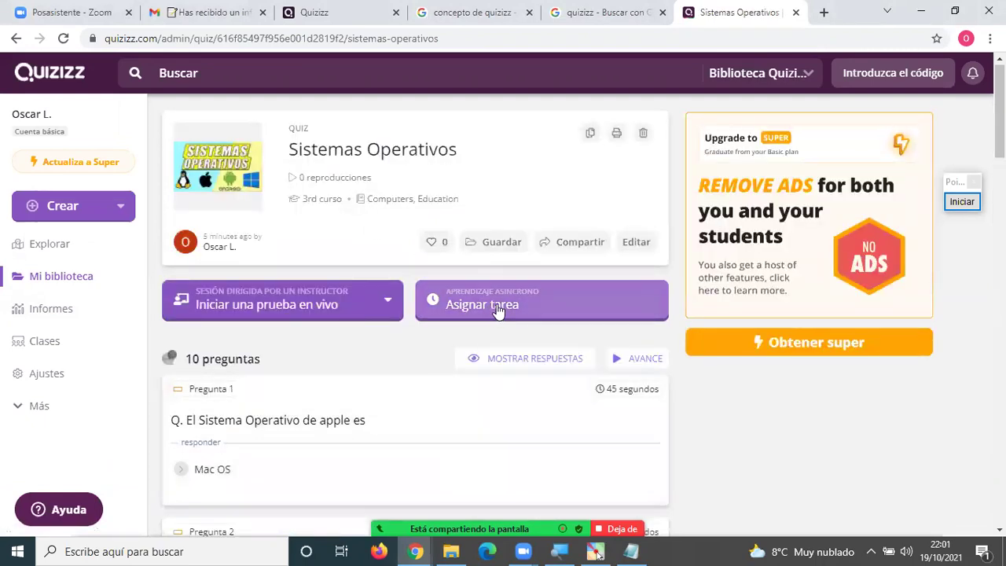
{"action": "left_click", "coordinate": [510, 305]}
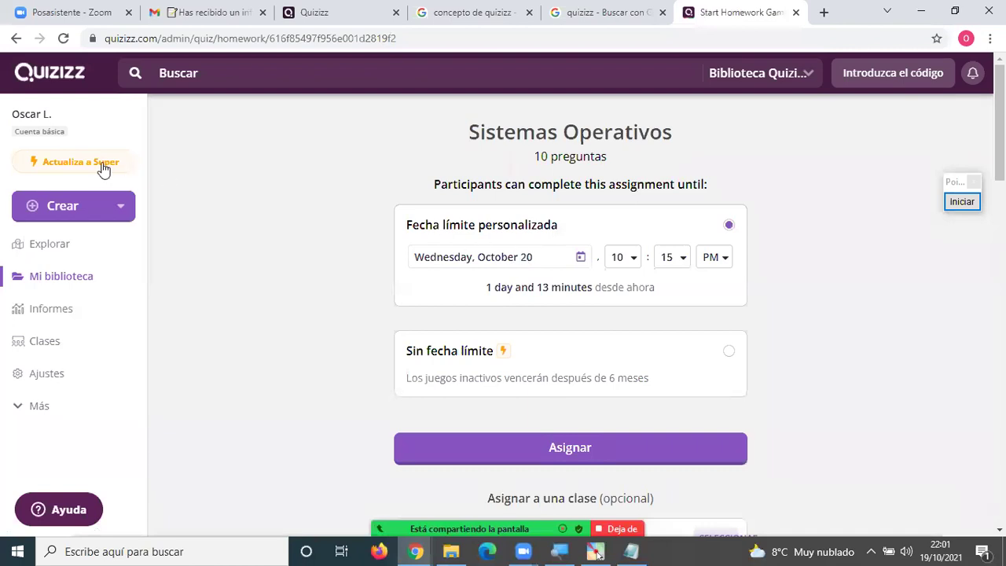
{"action": "left_click", "coordinate": [73, 280]}
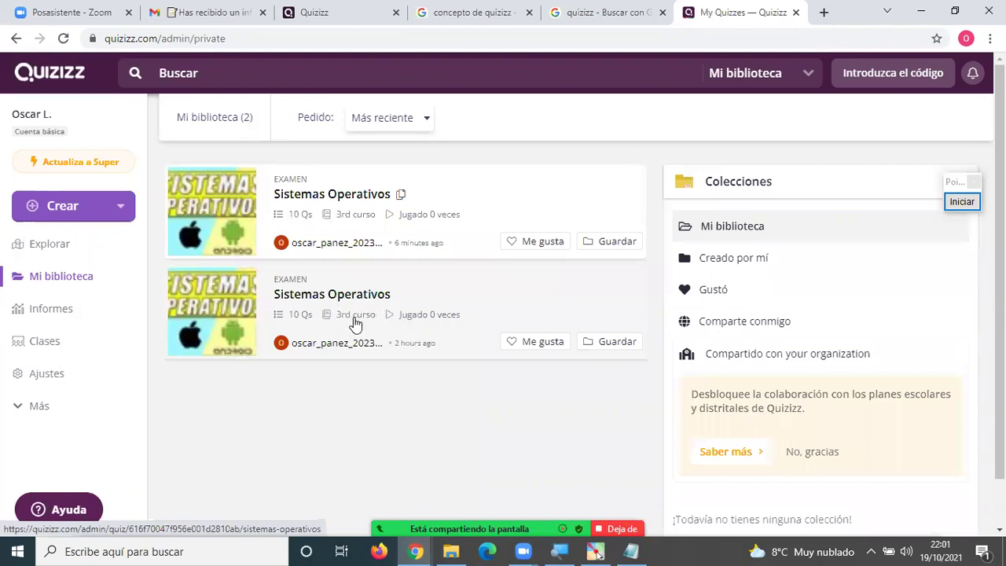
{"action": "left_click", "coordinate": [359, 197]}
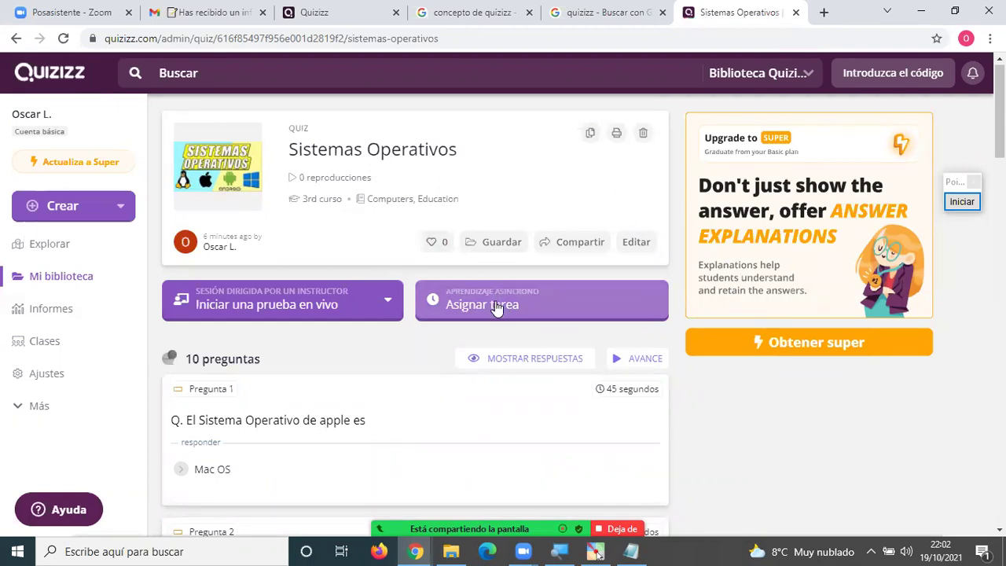
{"action": "left_click", "coordinate": [498, 306]}
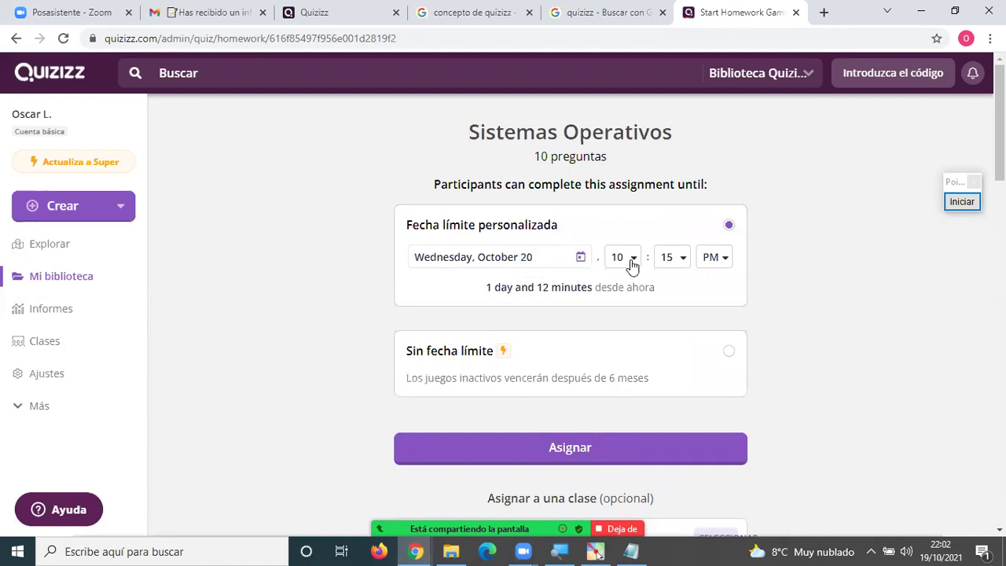
Set the homework deadline to October 24 at 12:00 AM.
{"action": "left_click", "coordinate": [515, 256]}
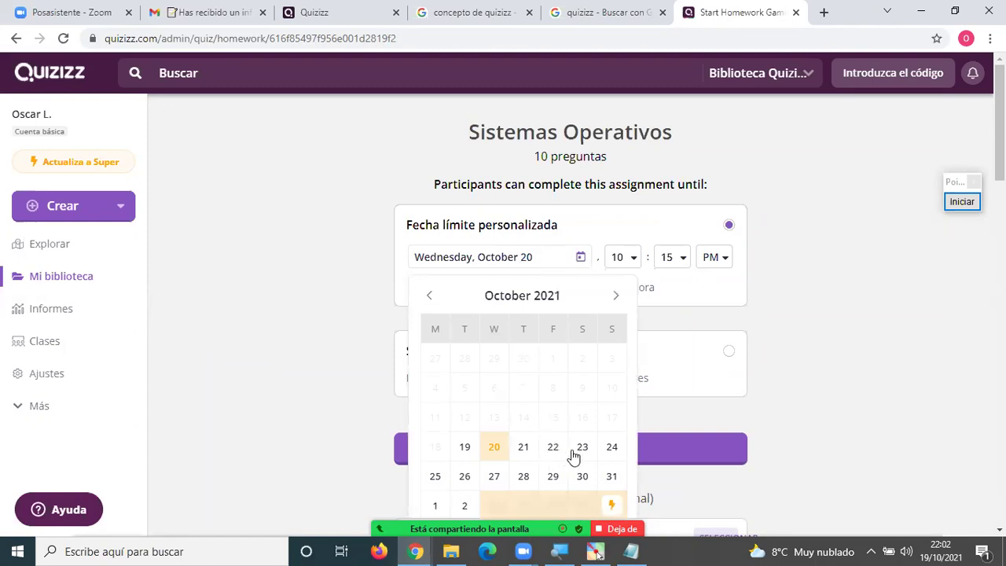
{"action": "left_click", "coordinate": [612, 447]}
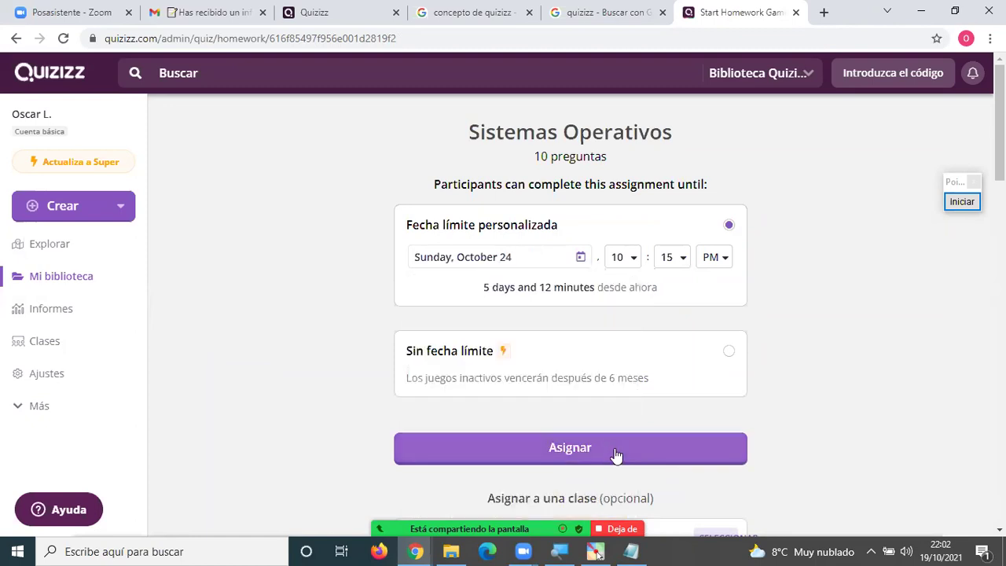
{"action": "left_click", "coordinate": [628, 264]}
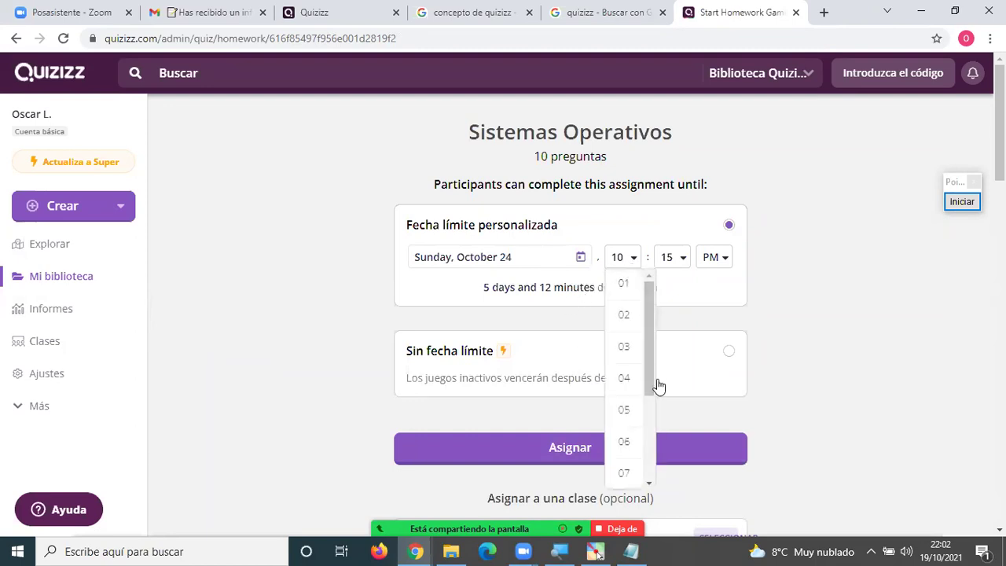
{"action": "left_click_drag", "start_coordinate": [653, 385], "coordinate": [652, 448]}
{"action": "left_click", "coordinate": [628, 472]}
{"action": "left_click", "coordinate": [677, 269]}
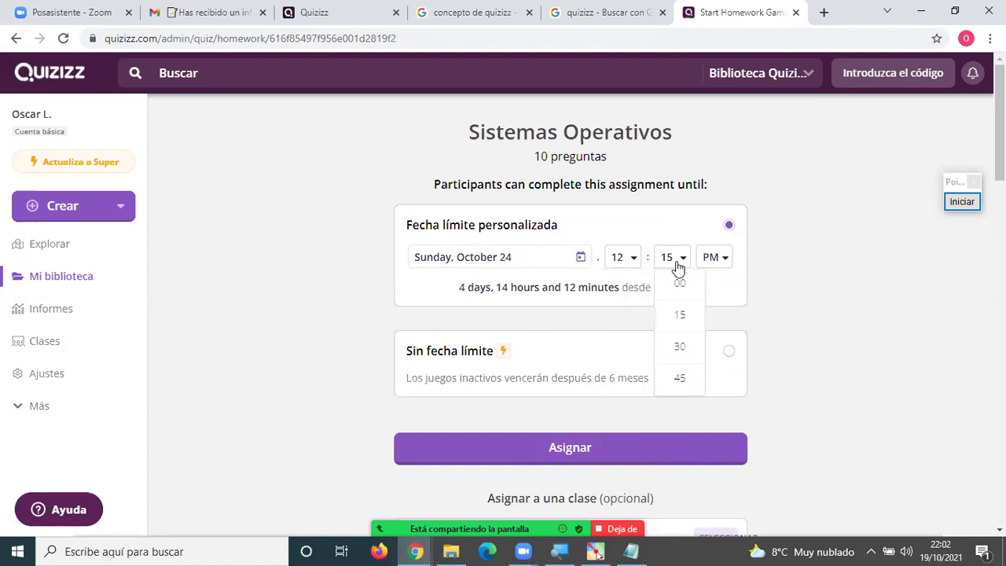
{"action": "left_click", "coordinate": [677, 281]}
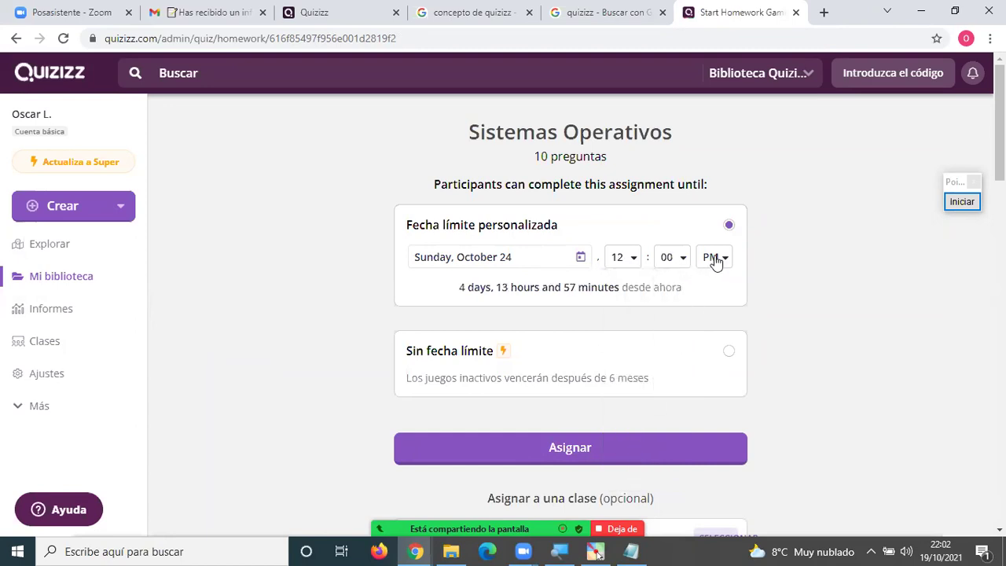
{"action": "left_click", "coordinate": [709, 264]}
{"action": "left_click", "coordinate": [716, 282]}
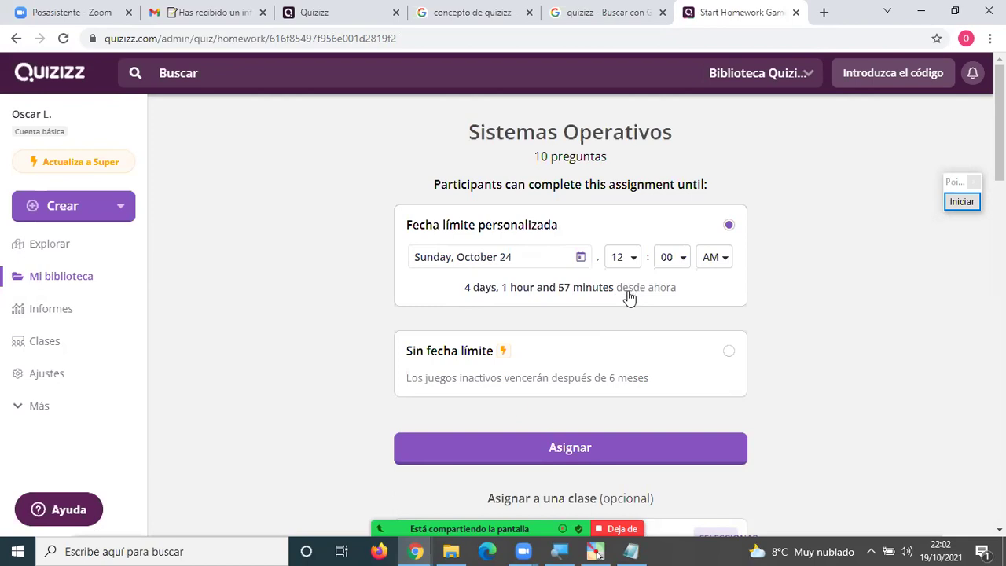
Assign the quiz as homework with that deadline.
{"action": "scroll", "coordinate": [613, 279], "scroll_direction": "down", "scroll_amount": 3}
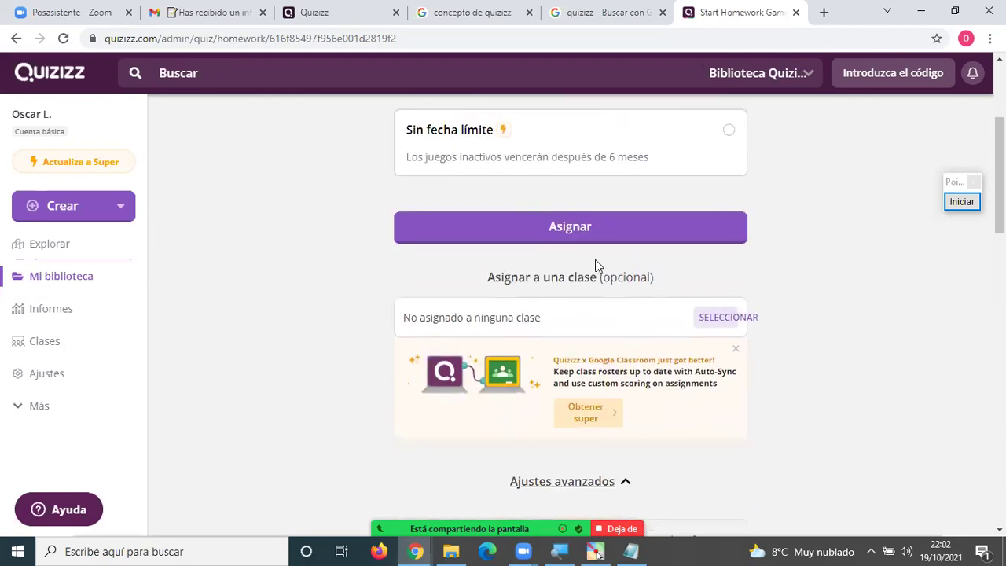
{"action": "scroll", "coordinate": [766, 267], "scroll_direction": "up", "scroll_amount": 1}
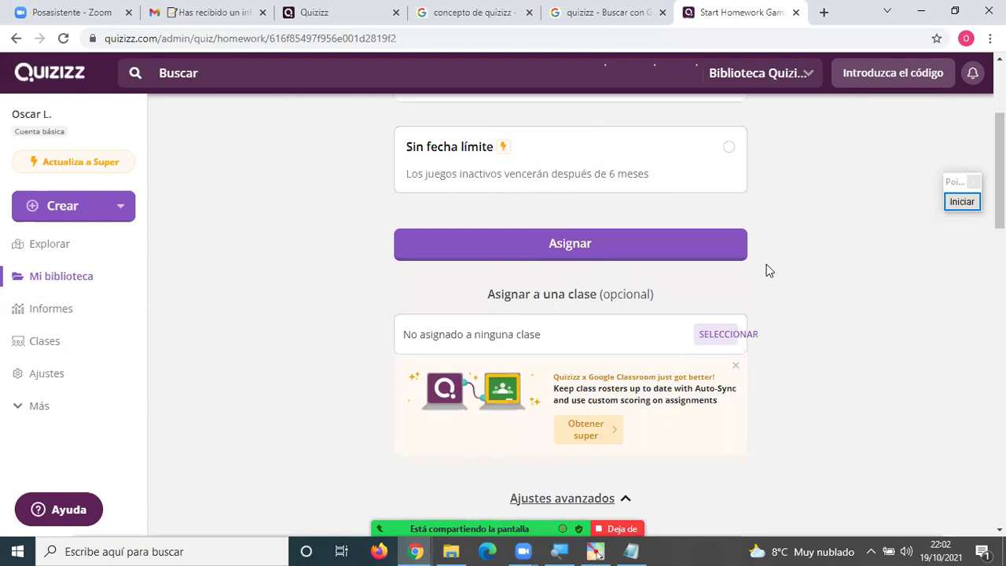
{"action": "scroll", "coordinate": [765, 269], "scroll_direction": "up", "scroll_amount": 2}
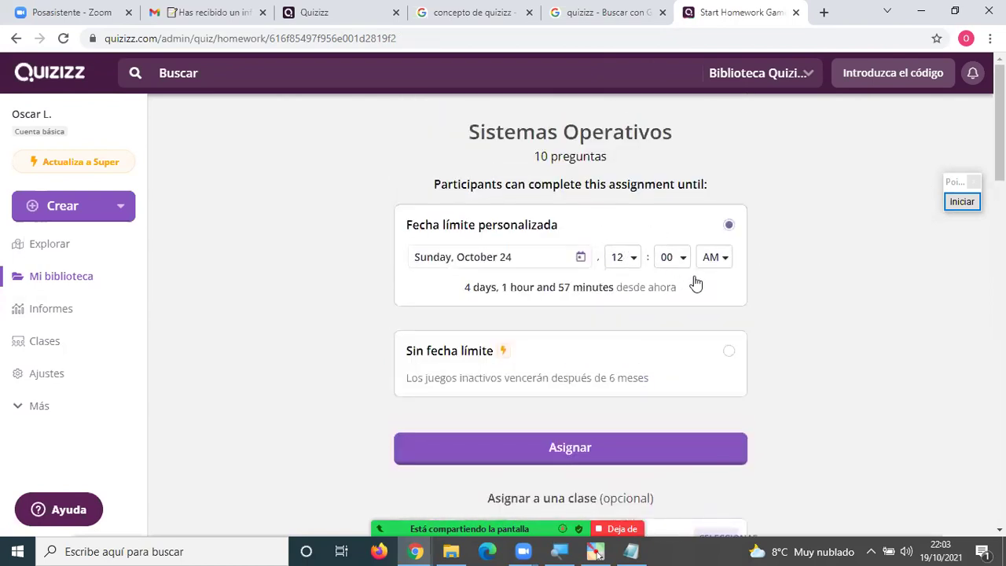
{"action": "scroll", "coordinate": [682, 290], "scroll_direction": "down", "scroll_amount": 1}
{"action": "scroll", "coordinate": [652, 298], "scroll_direction": "down", "scroll_amount": 1}
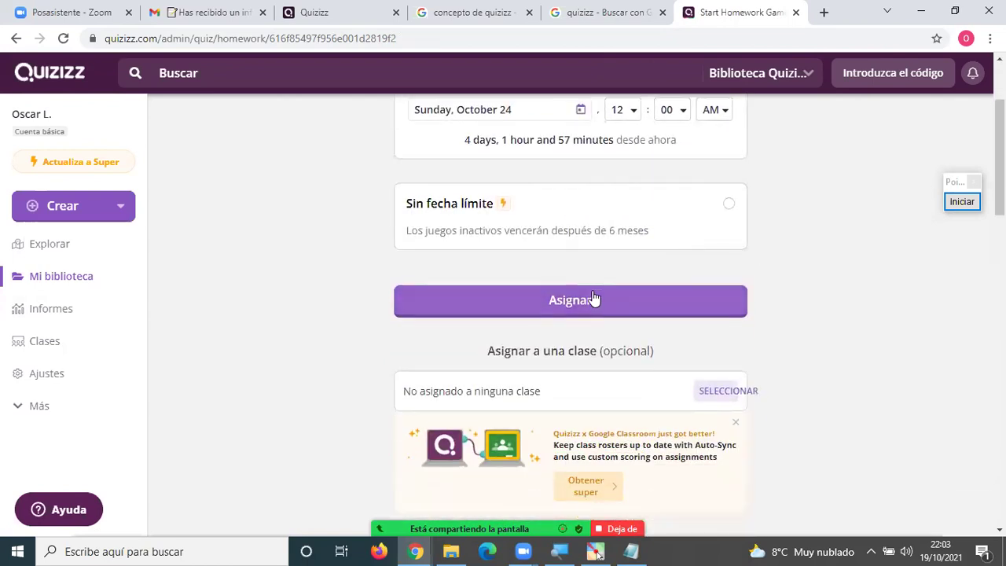
{"action": "left_click", "coordinate": [593, 298]}
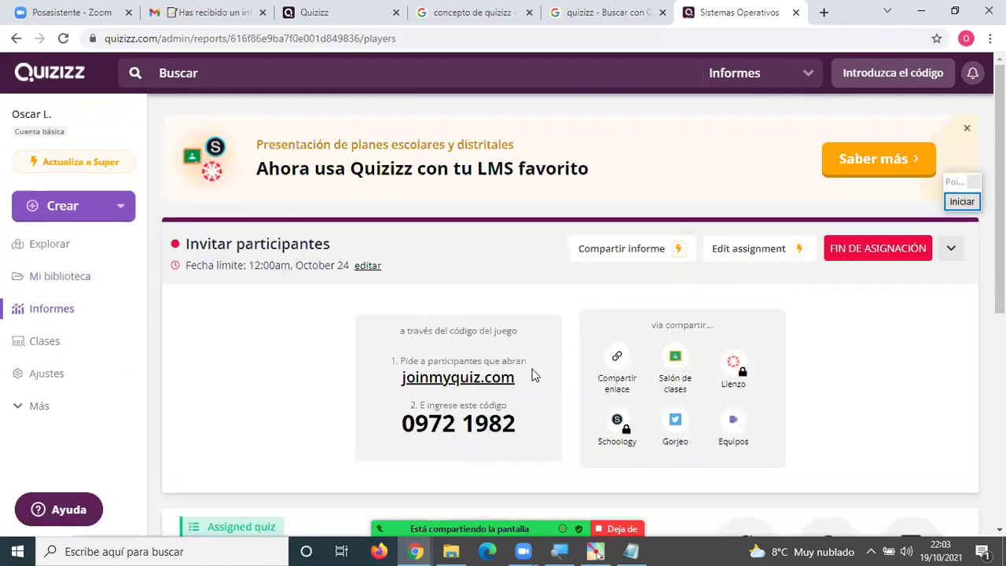
Highlight the joinmyquiz.com address and the game code 0972 1982.
{"action": "scroll", "coordinate": [530, 369], "scroll_direction": "down", "scroll_amount": 1}
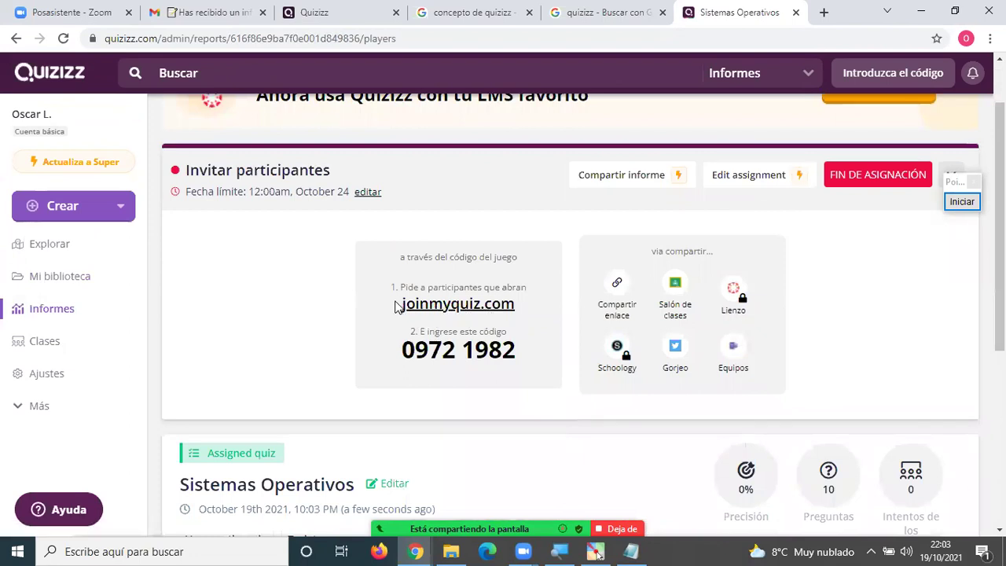
{"action": "left_click_drag", "start_coordinate": [398, 304], "coordinate": [522, 310]}
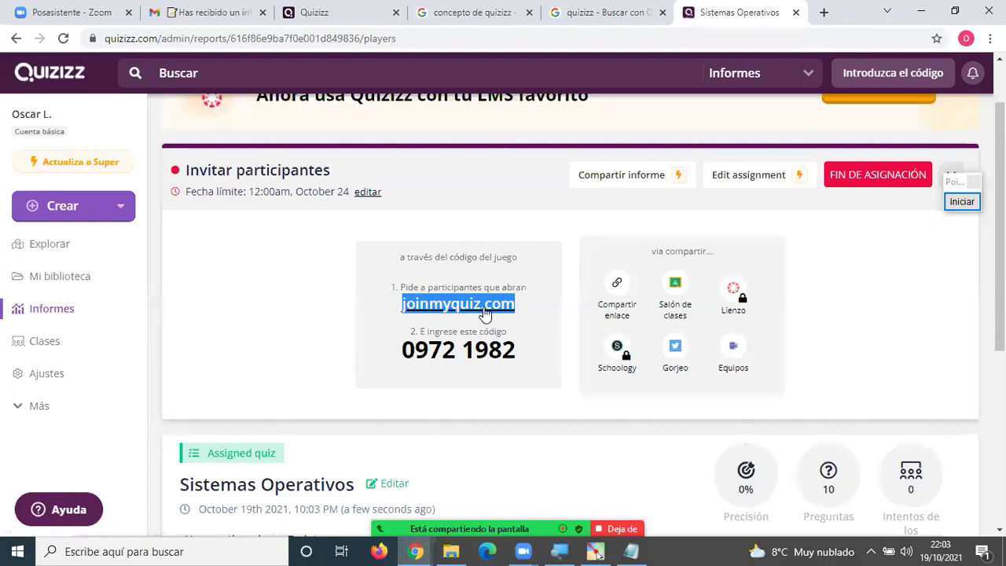
{"action": "left_click_drag", "start_coordinate": [397, 351], "coordinate": [511, 351]}
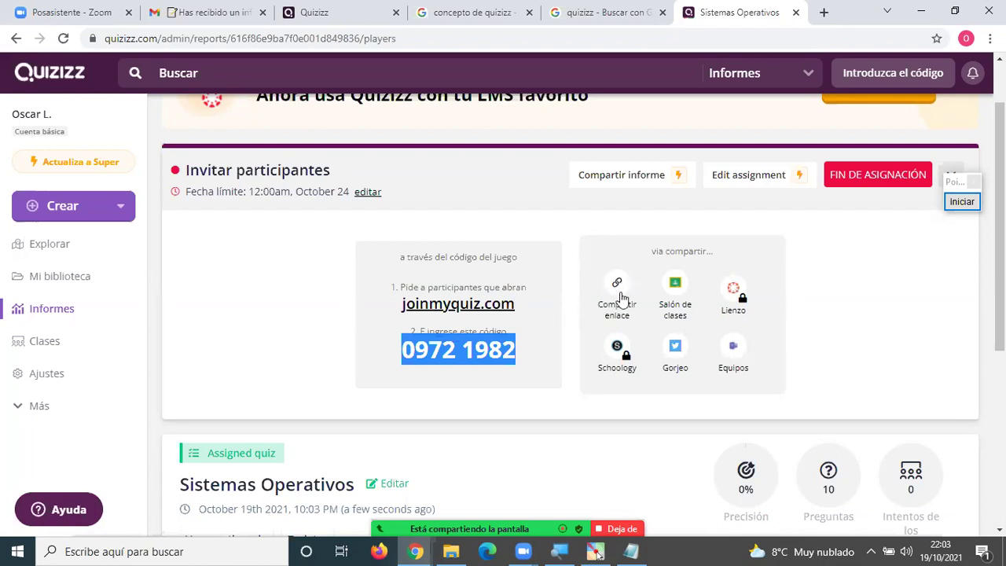
Mark the join address, code and share option with Zoom's pen, clear, then copy the link.
{"action": "left_click", "coordinate": [955, 204]}
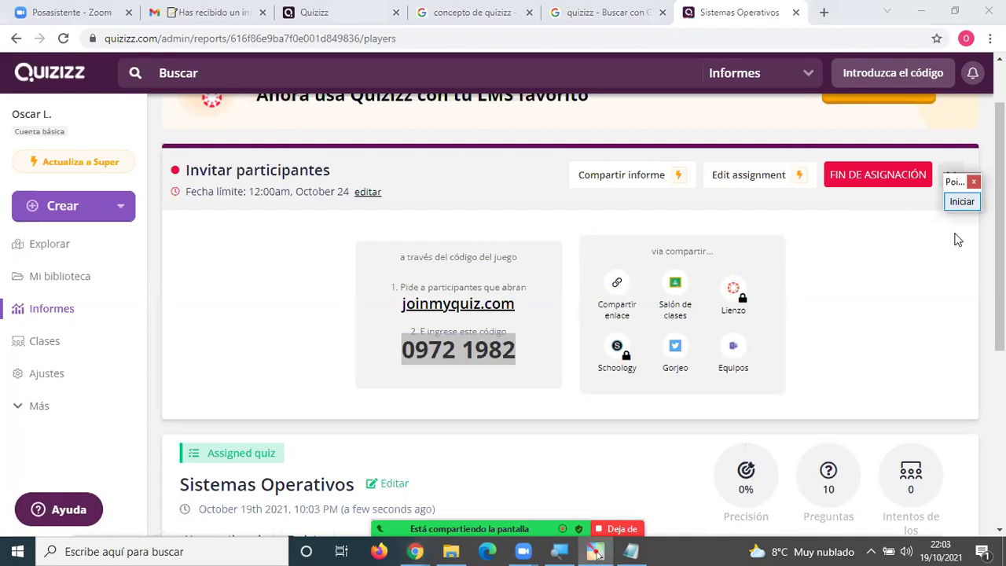
{"action": "left_click", "coordinate": [962, 201]}
{"action": "mouse_move", "coordinate": [526, 291]}
{"action": "left_mouse_down"}
{"action": "mouse_move", "coordinate": [404, 271]}
{"action": "mouse_move", "coordinate": [376, 346]}
{"action": "mouse_move", "coordinate": [504, 379]}
{"action": "mouse_move", "coordinate": [532, 299]}
{"action": "left_mouse_up"}
{"action": "mouse_move", "coordinate": [529, 250]}
{"action": "left_mouse_down"}
{"action": "mouse_move", "coordinate": [527, 271]}
{"action": "mouse_move", "coordinate": [550, 260]}
{"action": "left_mouse_up"}
{"action": "mouse_move", "coordinate": [625, 257]}
{"action": "left_mouse_down"}
{"action": "mouse_move", "coordinate": [607, 259]}
{"action": "mouse_move", "coordinate": [589, 298]}
{"action": "mouse_move", "coordinate": [598, 322]}
{"action": "mouse_move", "coordinate": [649, 277]}
{"action": "mouse_move", "coordinate": [621, 253]}
{"action": "left_mouse_up"}
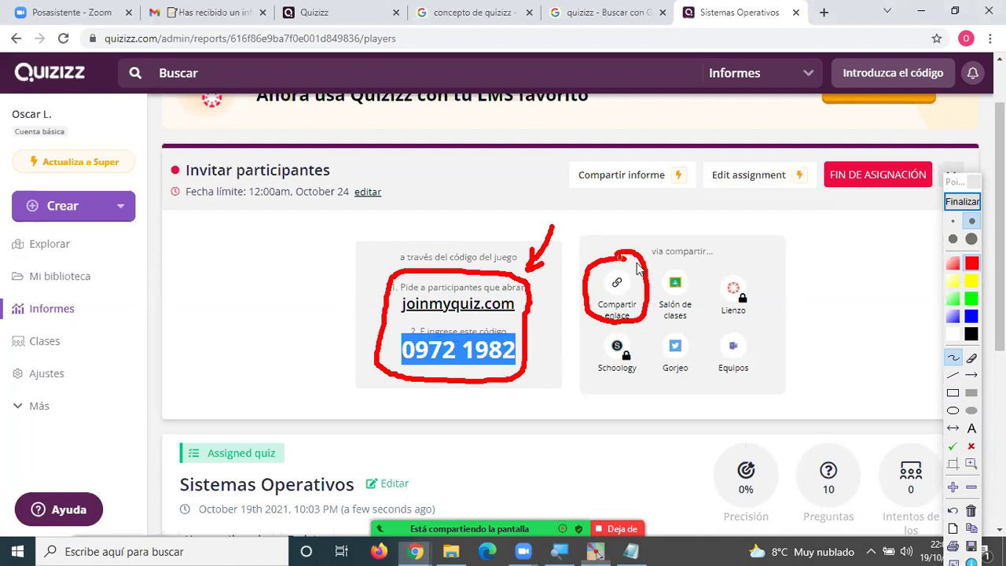
{"action": "left_click", "coordinate": [961, 201]}
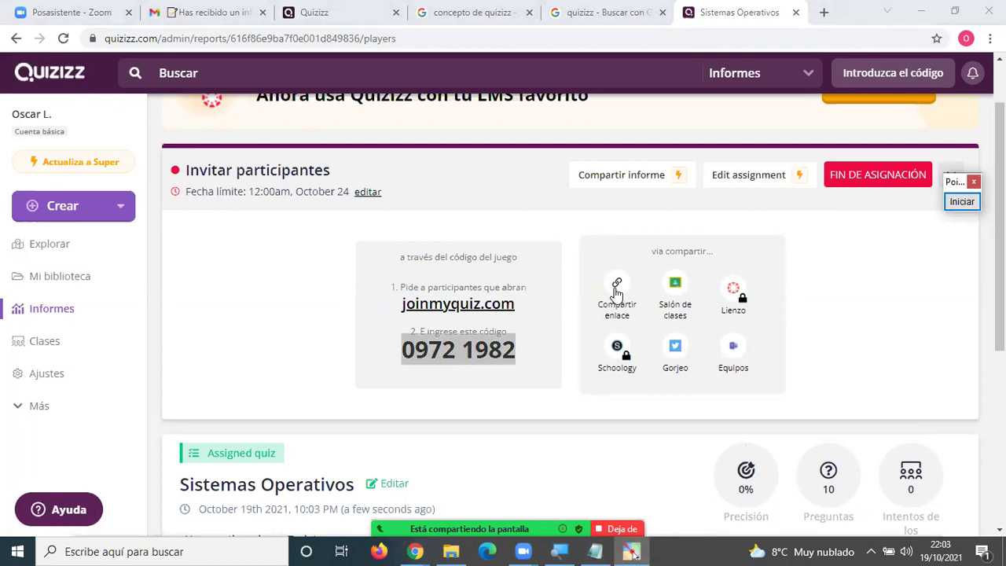
{"action": "left_click", "coordinate": [616, 289]}
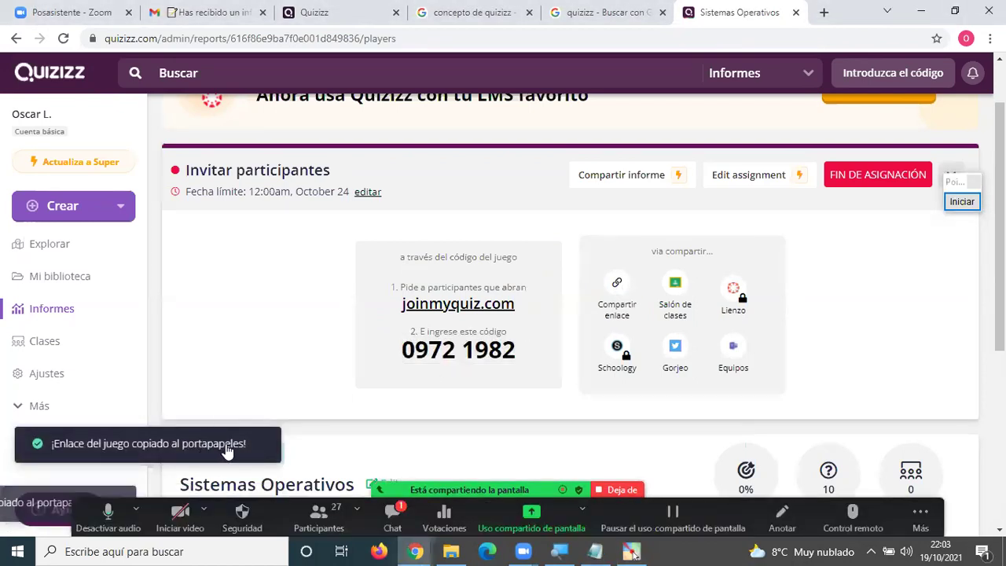
Copy the Sistemas Operativos game's join link to the clipboard.
{"action": "left_click", "coordinate": [619, 290]}
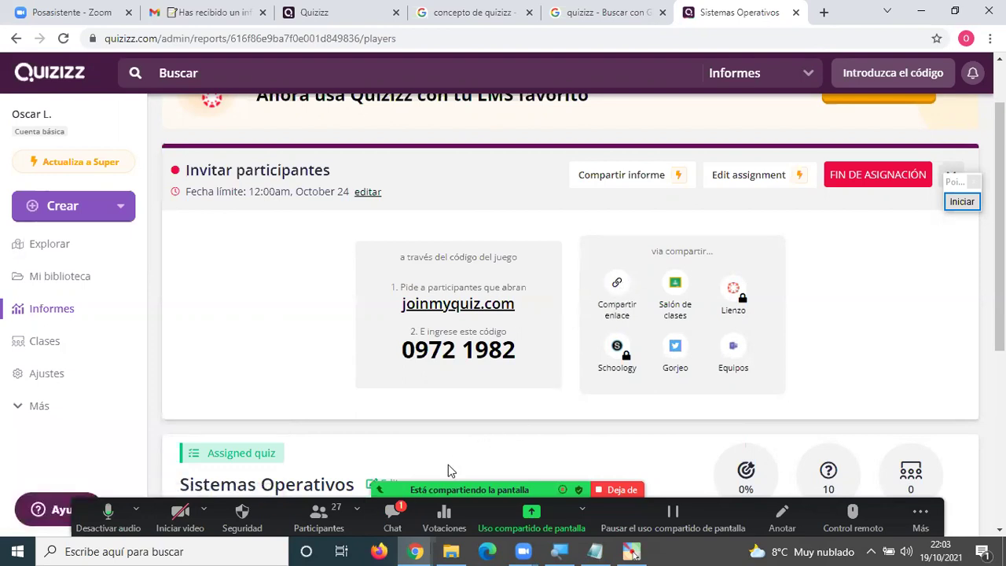
{"action": "key", "text": "alt+h"}
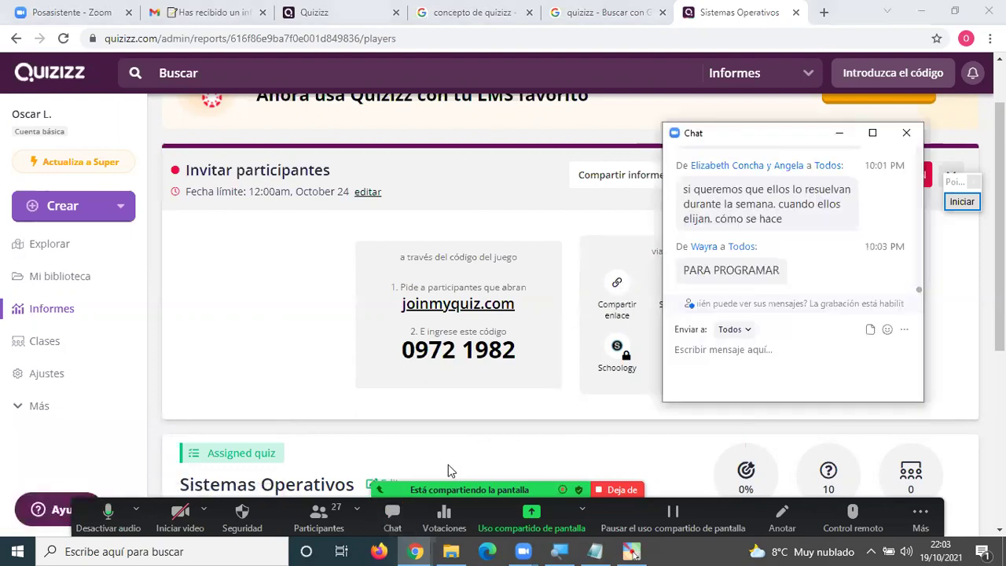
{"action": "left_click", "coordinate": [653, 284]}
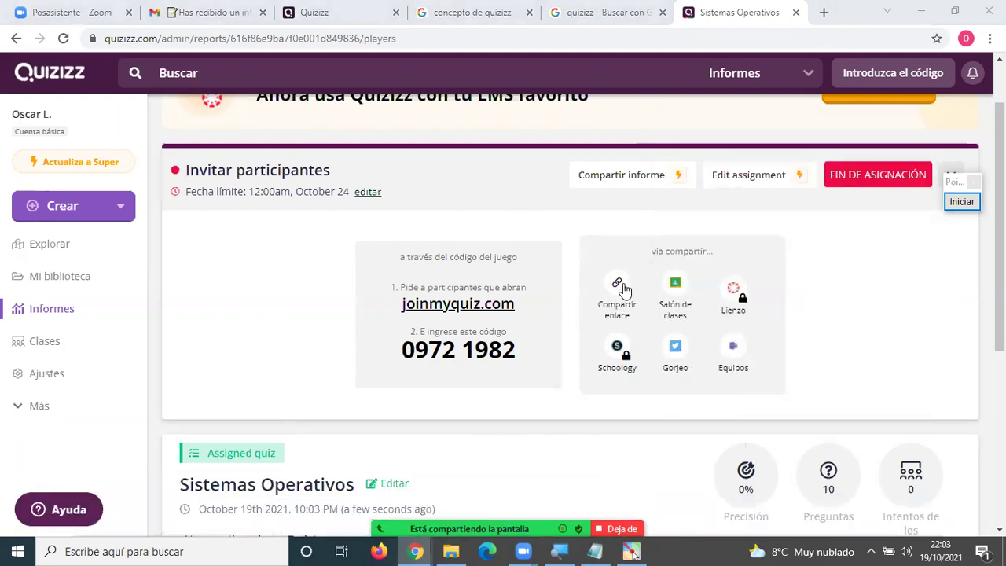
{"action": "left_click", "coordinate": [618, 288]}
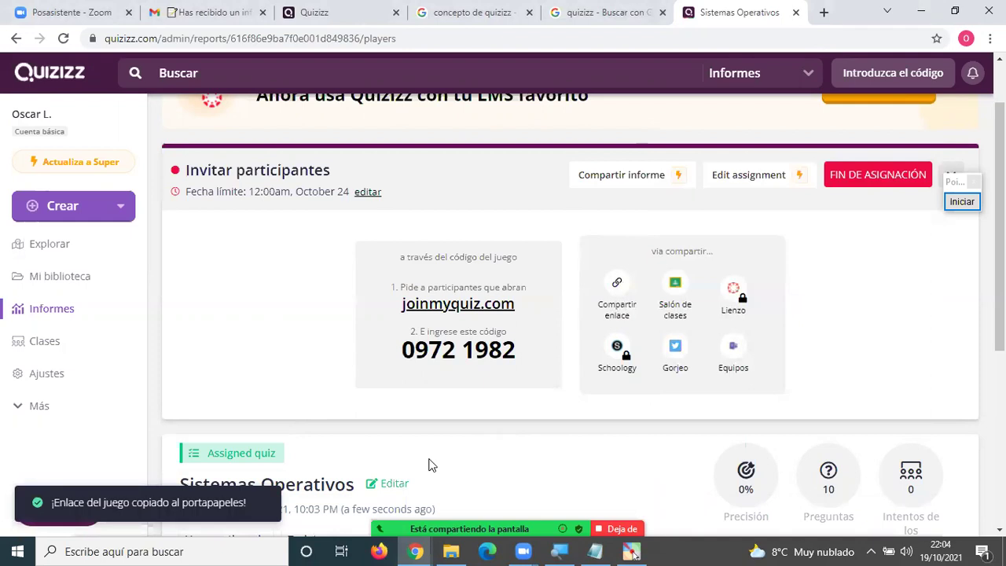
Send the join link to everyone in the meeting chat, then switch to the Quizizz email in Gmail.
{"action": "key", "text": "alt+h"}
{"action": "key", "text": "ctrl+v"}
{"action": "key", "text": "Return"}
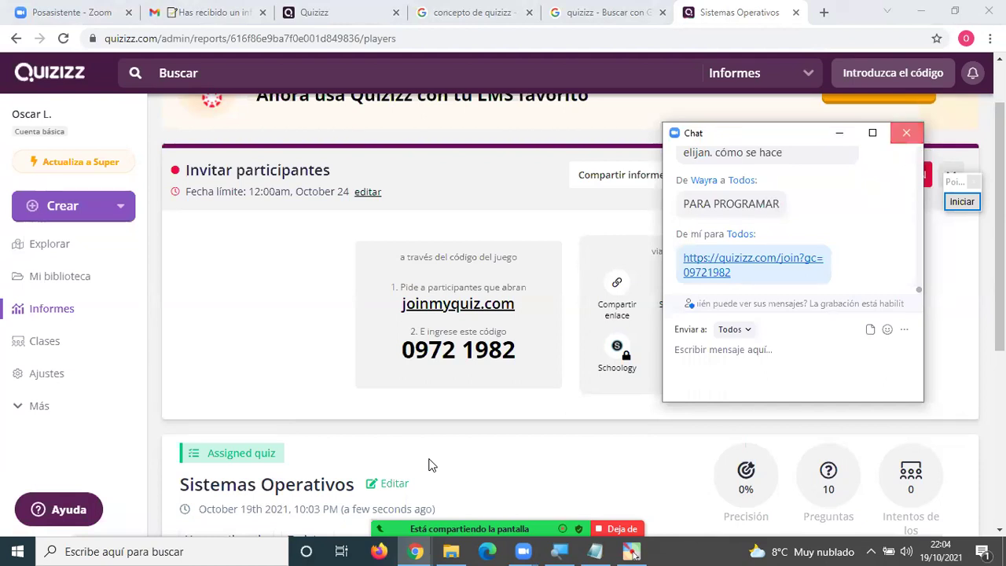
{"action": "left_click", "coordinate": [427, 464]}
{"action": "left_click", "coordinate": [203, 15]}
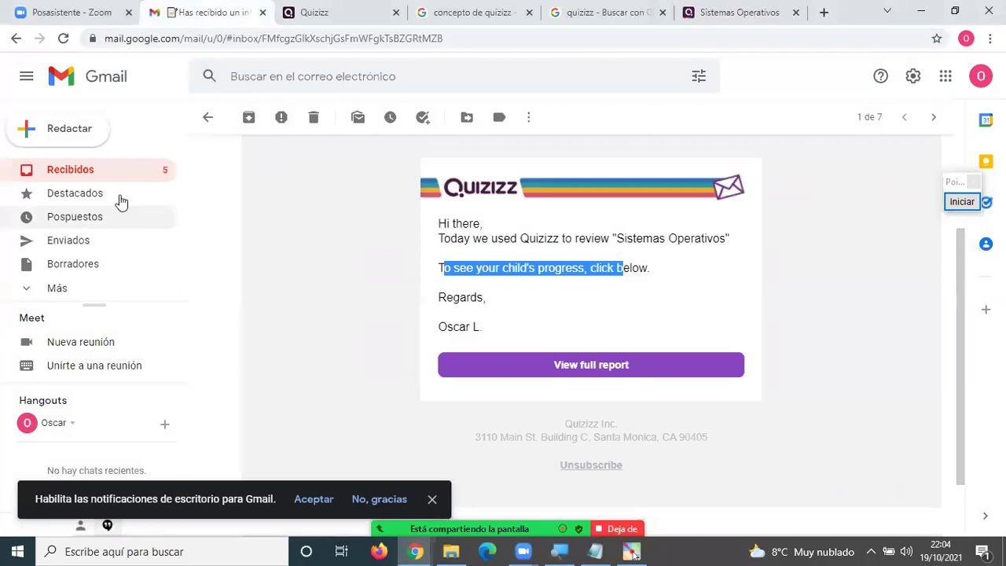
Compose an email titled TAREA Nº 4 listing CONTENIDO, FECHA and the pasted quiz join link.
{"action": "left_click", "coordinate": [74, 135]}
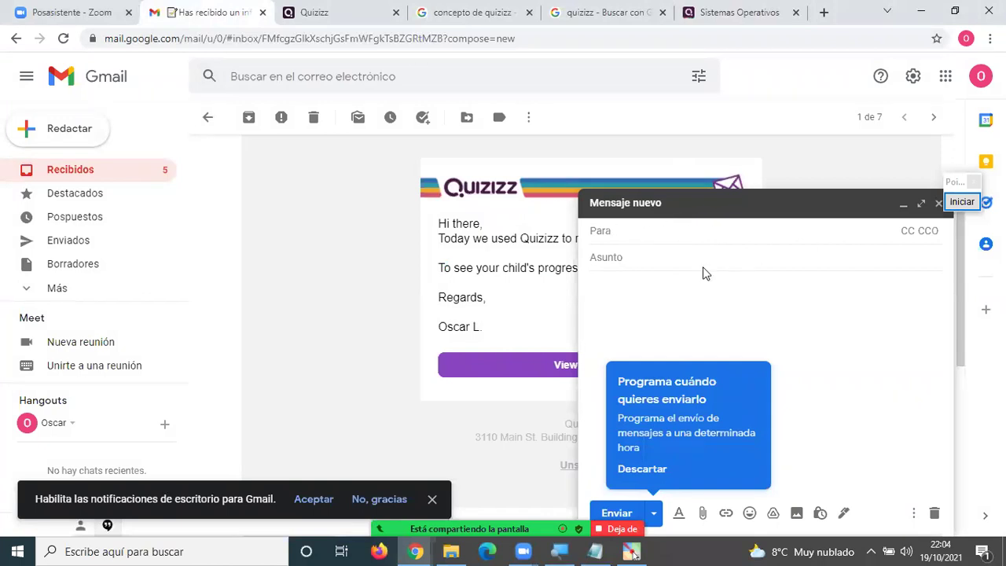
{"action": "left_click", "coordinate": [667, 262]}
{"action": "type", "text": "TAREA N° 4"}
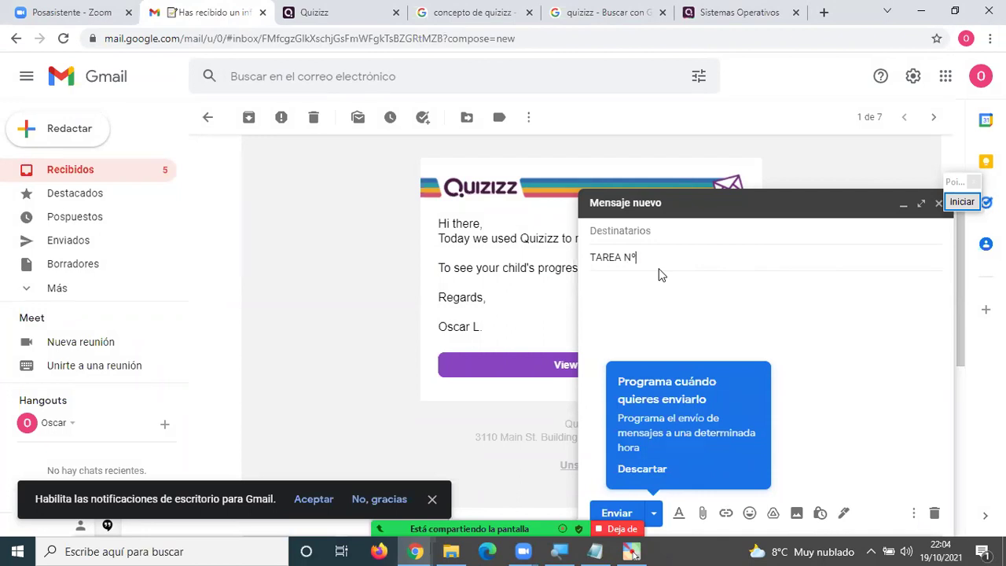
{"action": "left_click", "coordinate": [648, 469]}
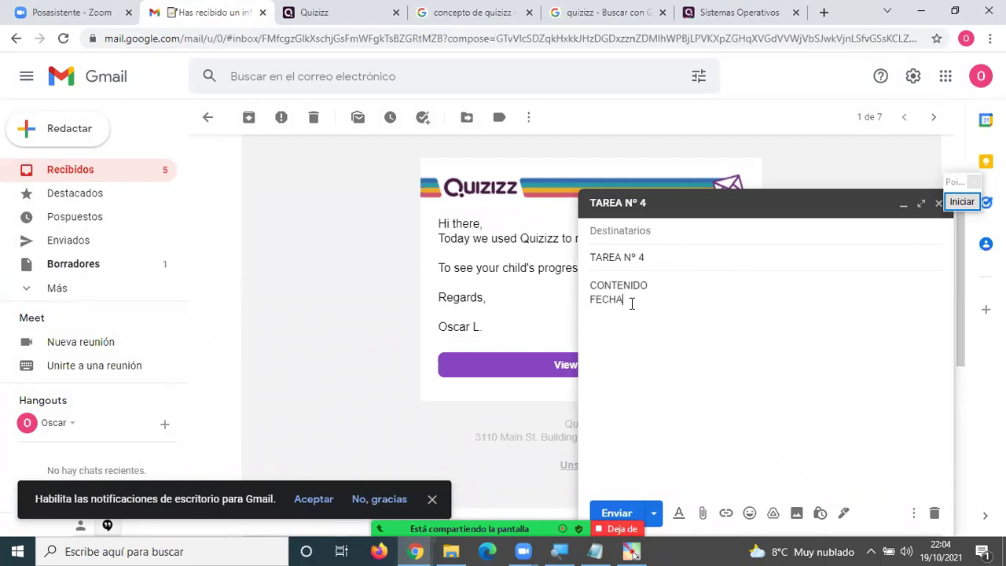
{"action": "type", "text": "LACE"}
{"action": "key", "text": "ctrl+v"}
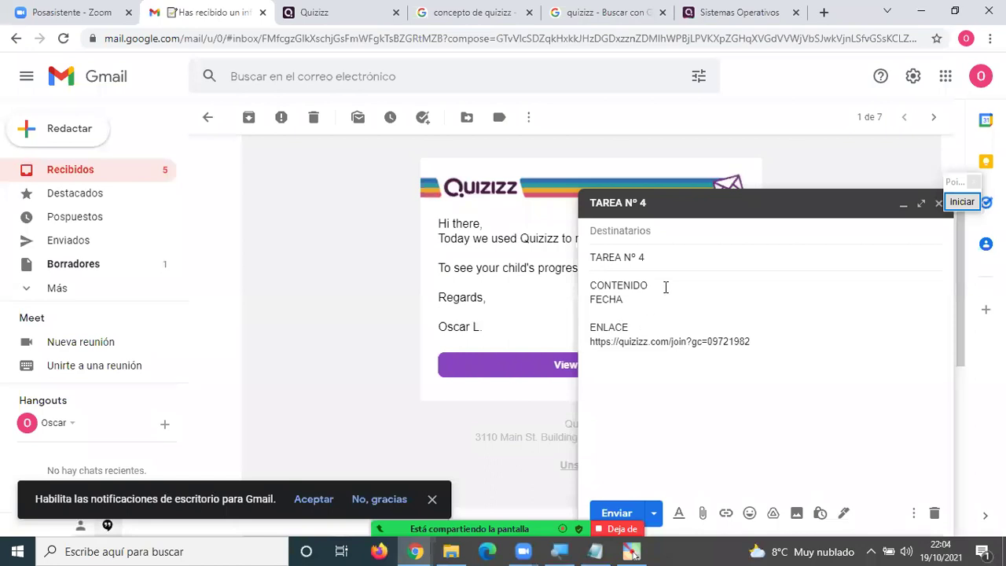
Address the email to the recipient, send it, and return to the Quizizz report.
{"action": "left_click", "coordinate": [657, 231]}
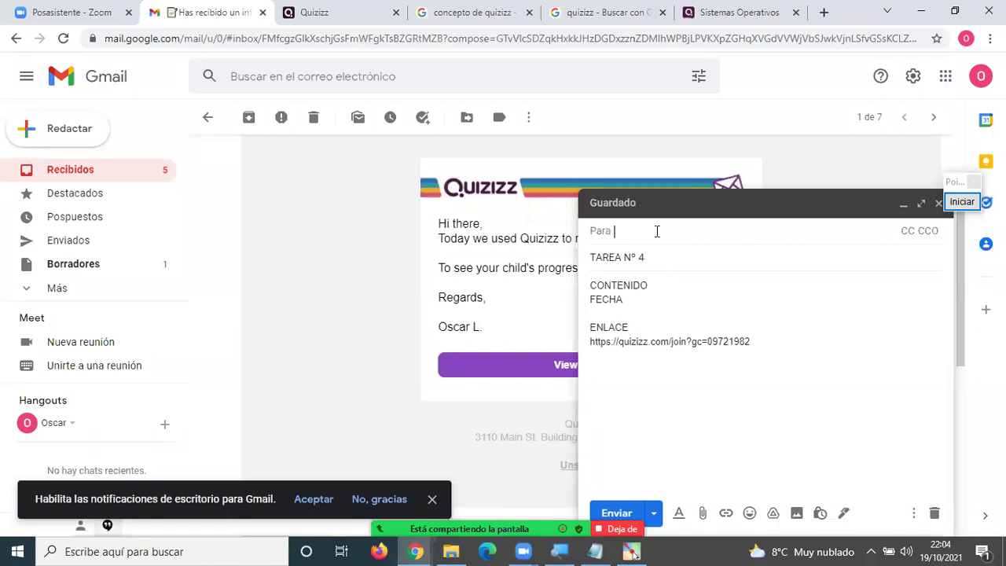
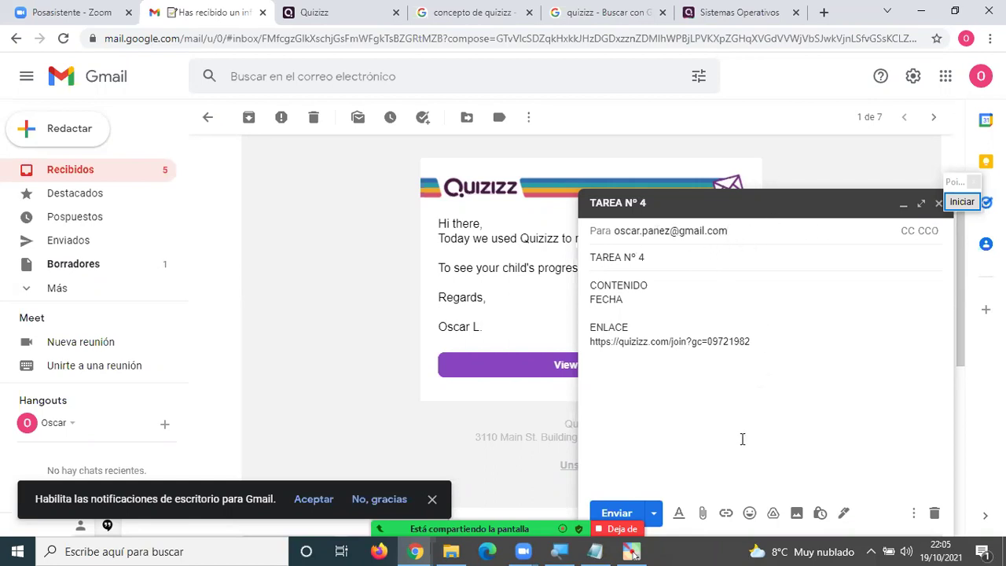
{"action": "left_click", "coordinate": [615, 512]}
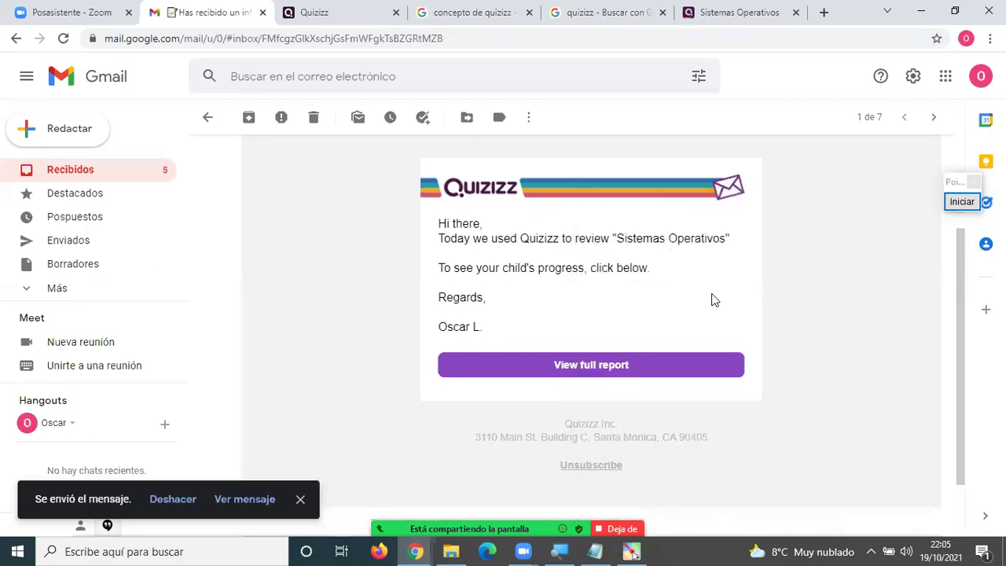
{"action": "left_click", "coordinate": [710, 12]}
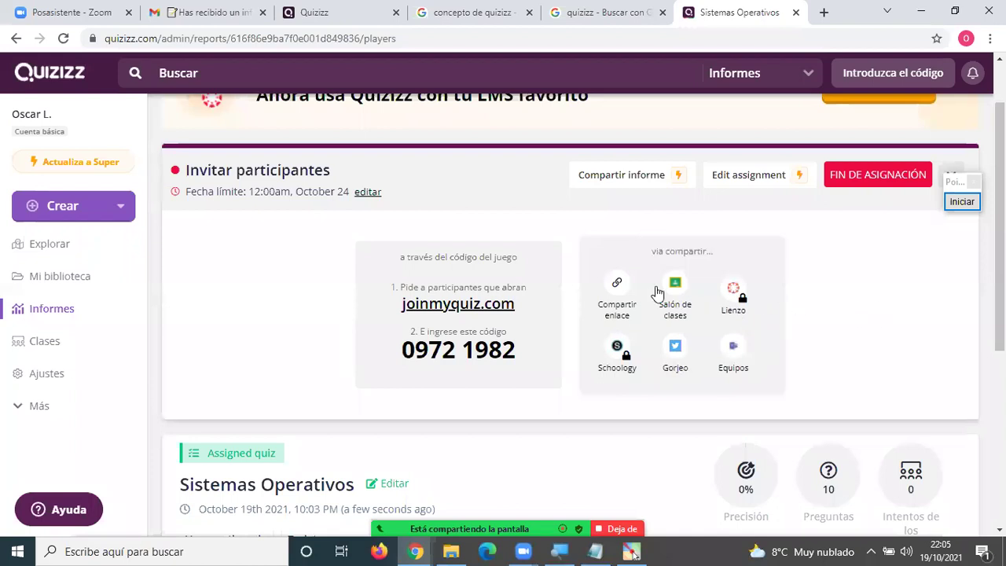
Open Google Classroom from the Google apps menu and start creating a new class.
{"action": "left_click", "coordinate": [198, 6]}
{"action": "left_click", "coordinate": [945, 78]}
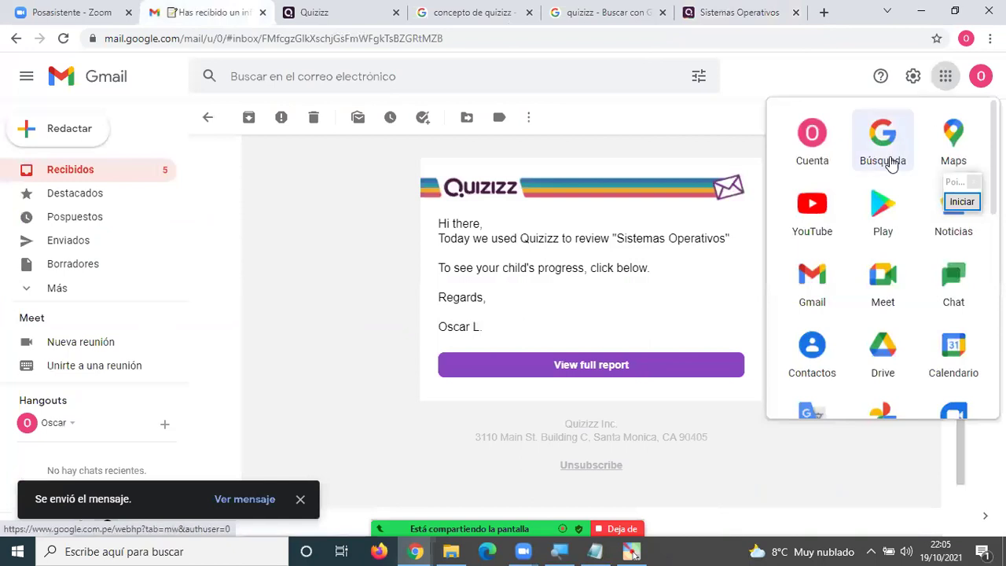
{"action": "scroll", "coordinate": [896, 169], "scroll_direction": "down", "scroll_amount": 3}
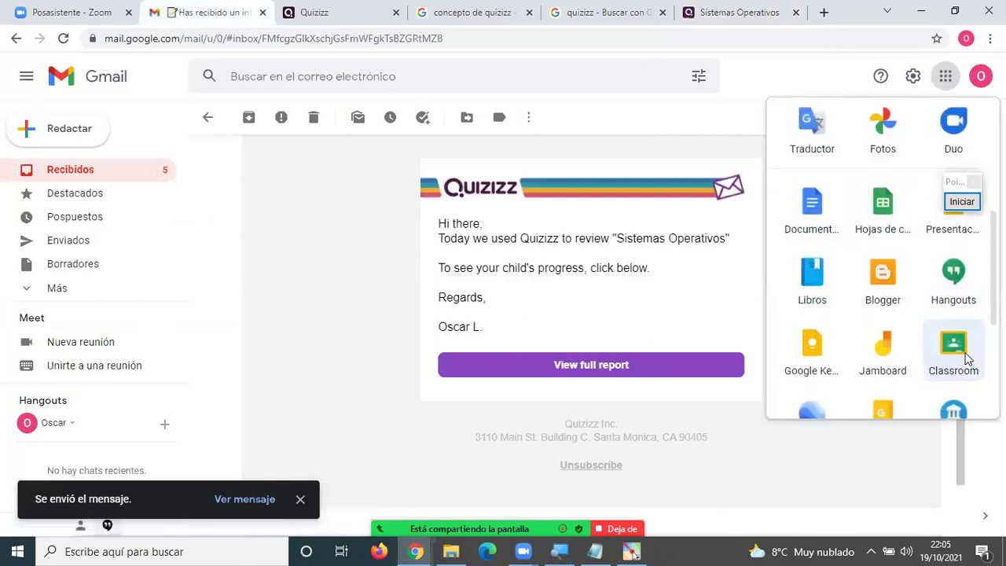
{"action": "left_click", "coordinate": [968, 360]}
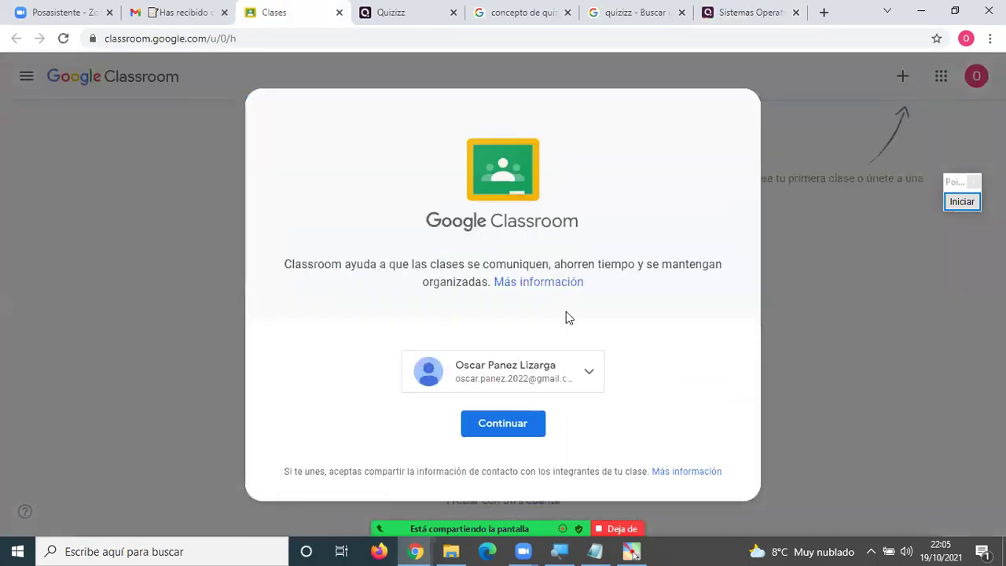
{"action": "left_click", "coordinate": [526, 422]}
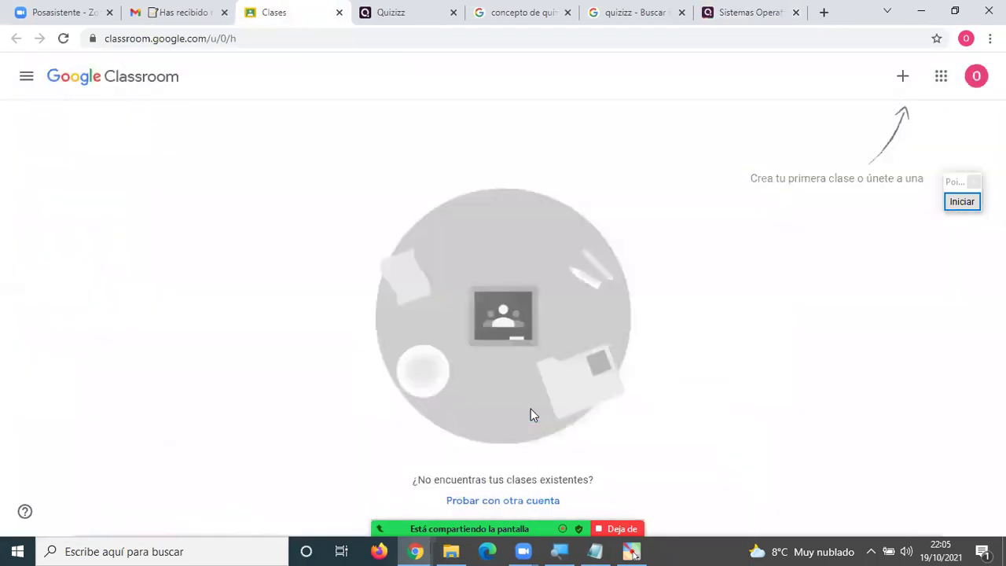
{"action": "left_click", "coordinate": [902, 81]}
{"action": "left_click", "coordinate": [832, 135]}
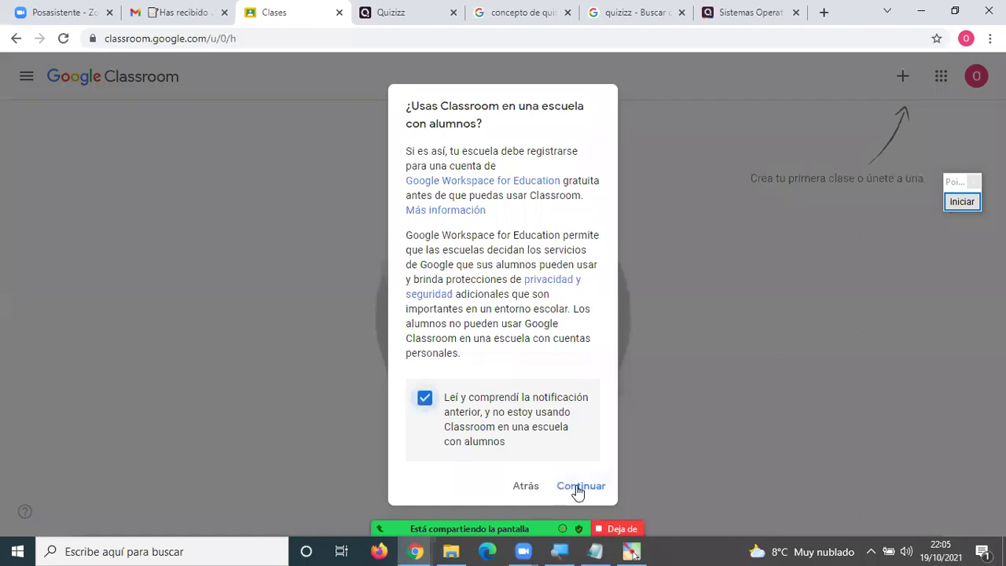
{"action": "left_click", "coordinate": [575, 487]}
{"action": "left_click", "coordinate": [426, 216]}
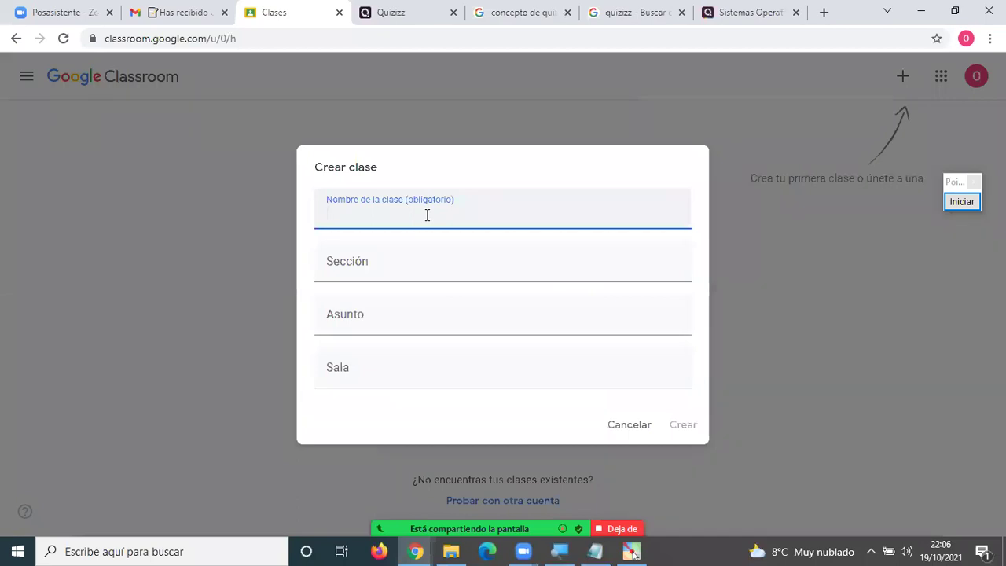
Create class INTRODUCCION A LA INFORMATICA, section TERCERO, subject PRINCIPIOS DE INFORMATICA, room VIRTUAL.
{"action": "type", "text": "INTRODUCCION A"}
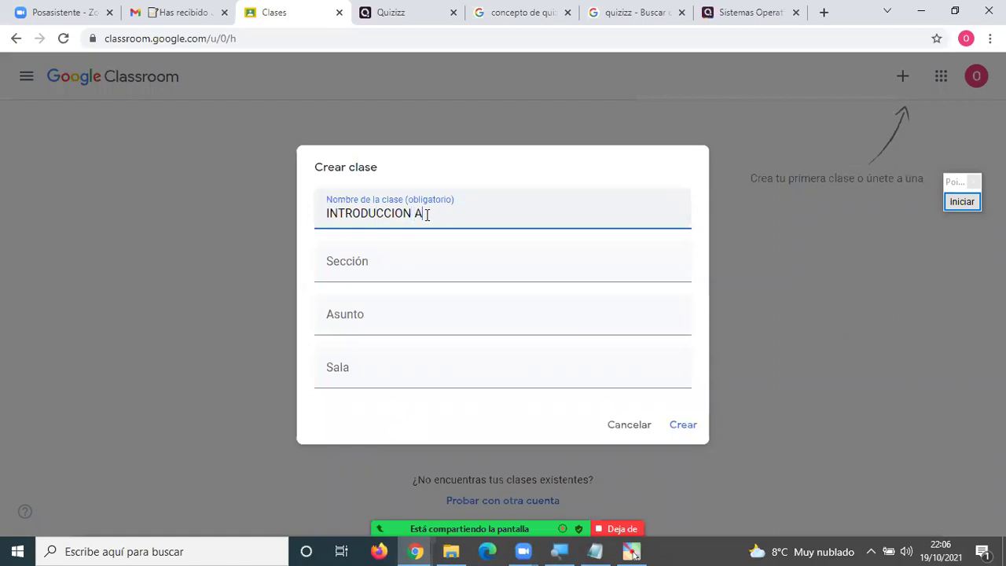
{"action": "type", "text": " LA INFORMATICA"}
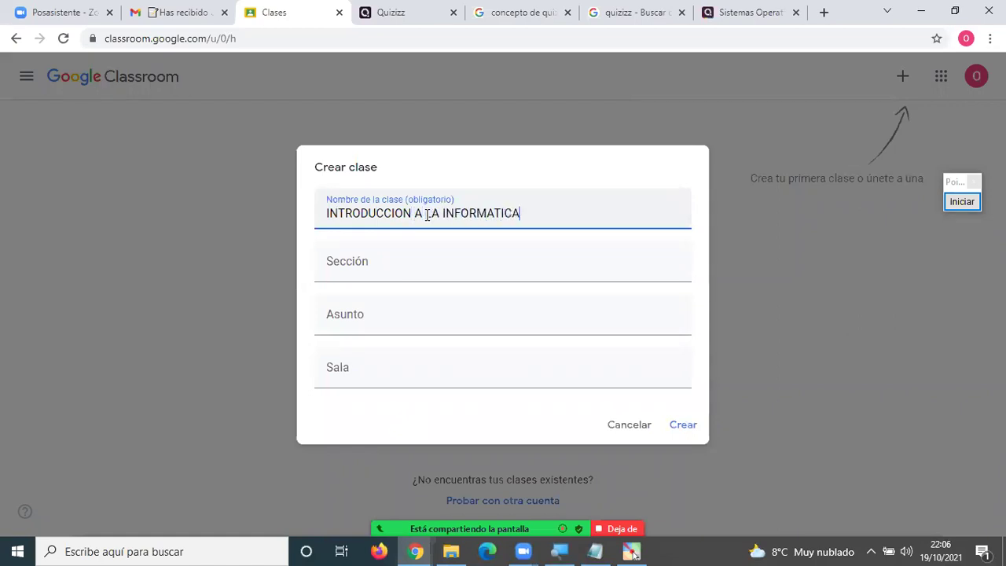
{"action": "left_click", "coordinate": [393, 284]}
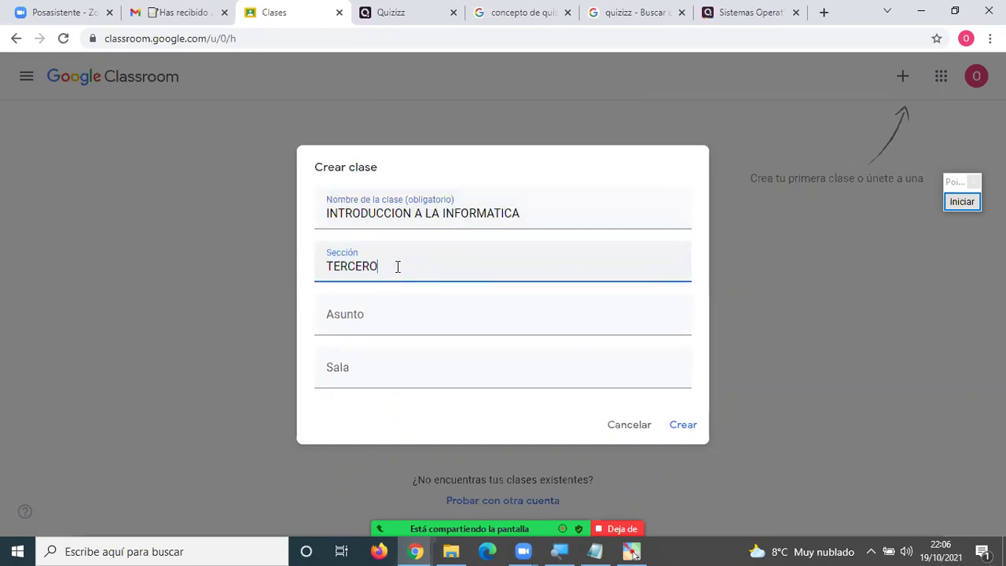
{"action": "left_click", "coordinate": [366, 329]}
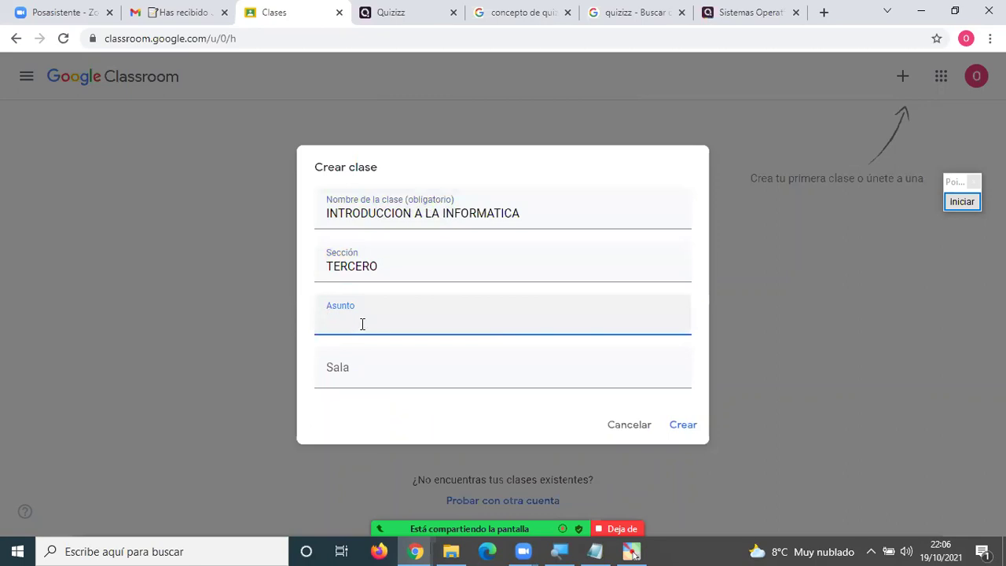
{"action": "type", "text": "PRINCIPIOS"}
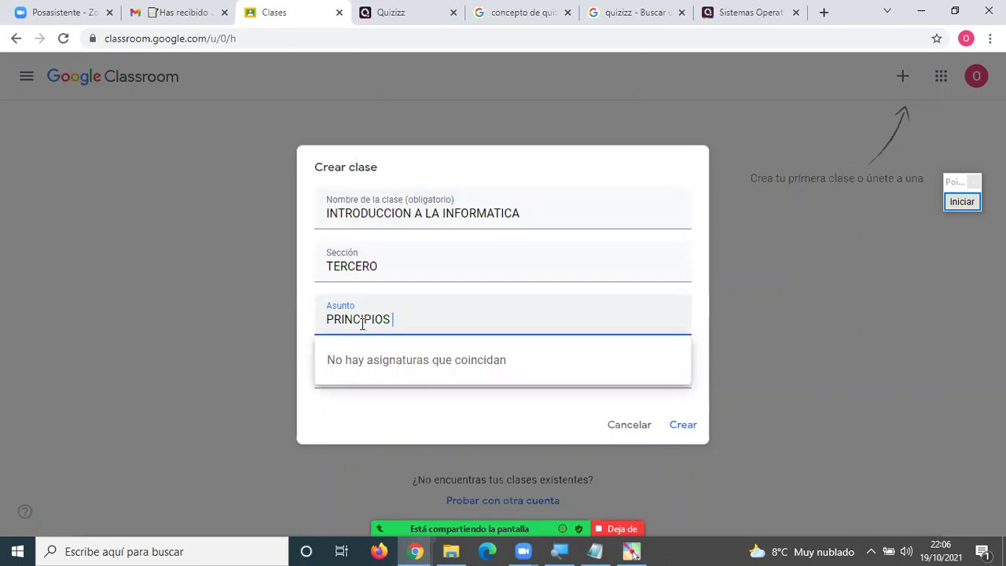
{"action": "type", "text": "DE INFORMATIC"}
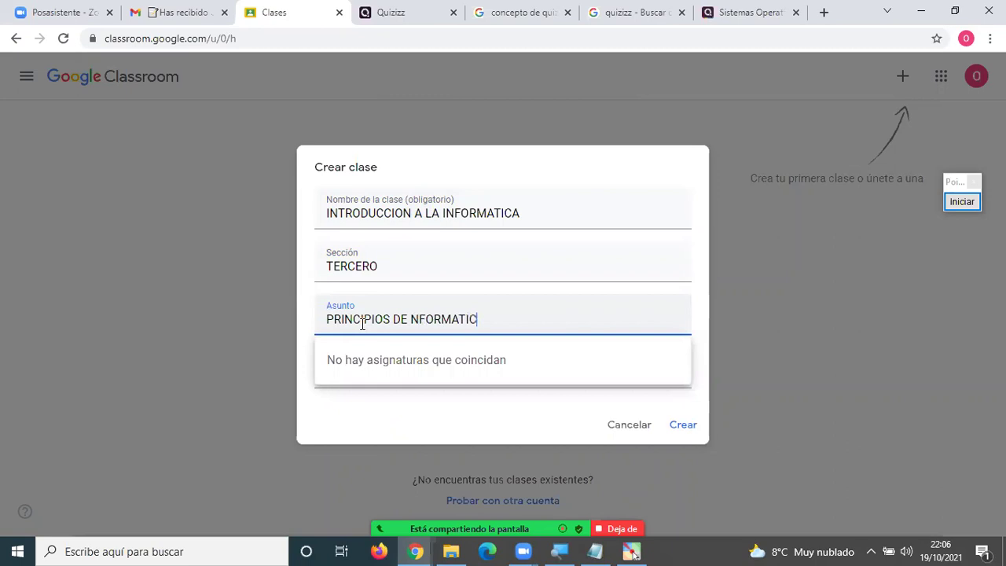
{"action": "type", "text": "I"}
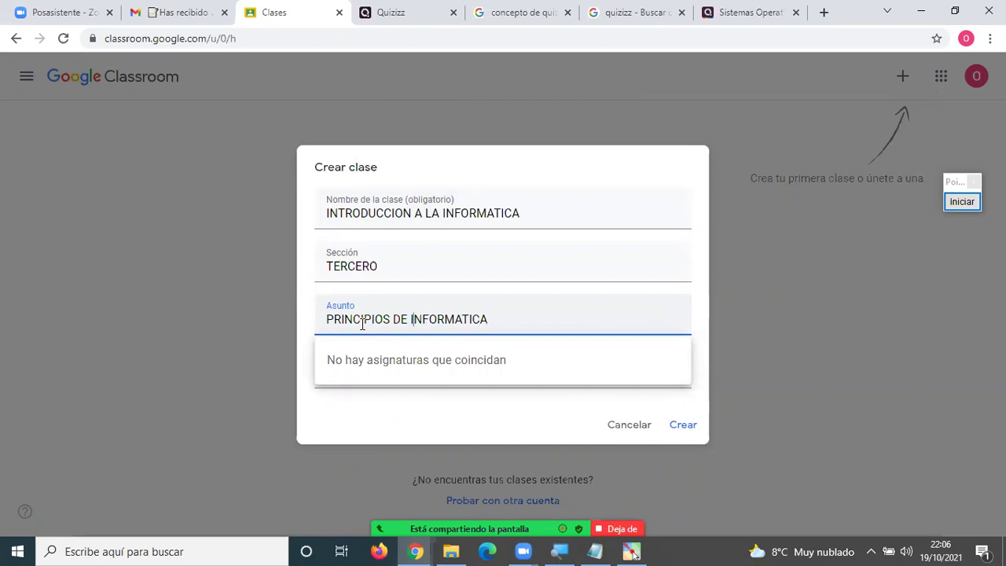
{"action": "left_click", "coordinate": [326, 410]}
{"action": "left_click", "coordinate": [359, 371]}
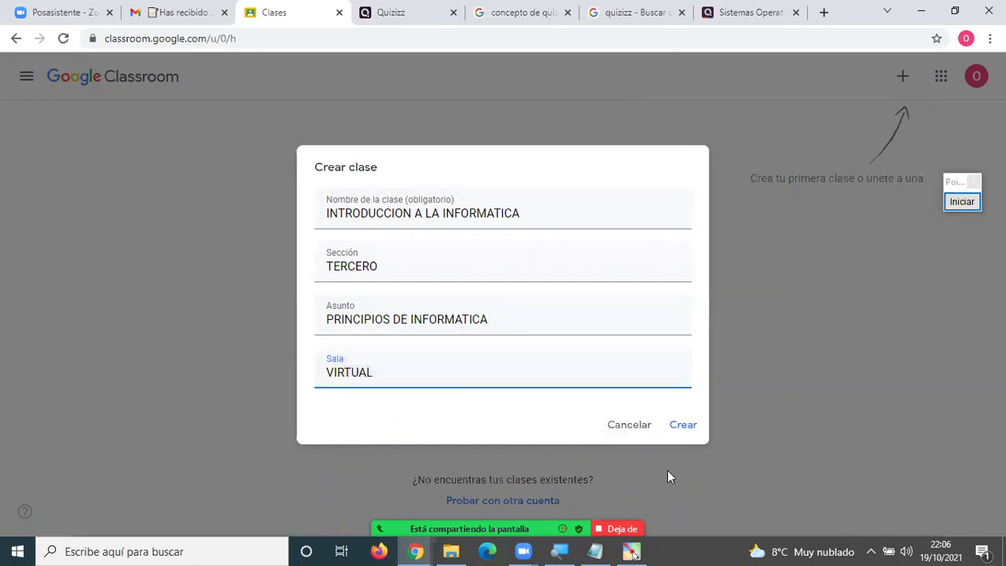
{"action": "left_click", "coordinate": [699, 432]}
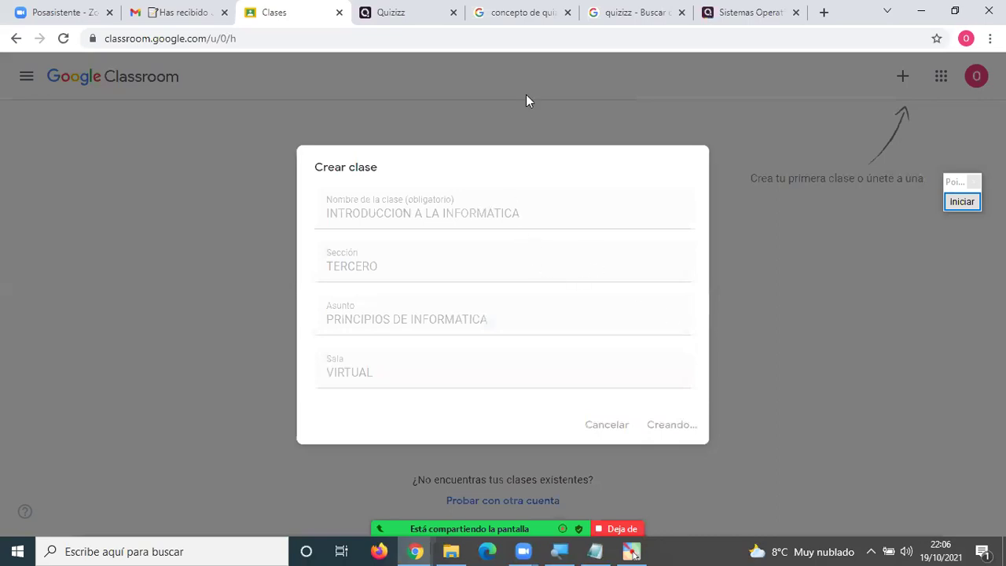
{"action": "left_click", "coordinate": [722, 12]}
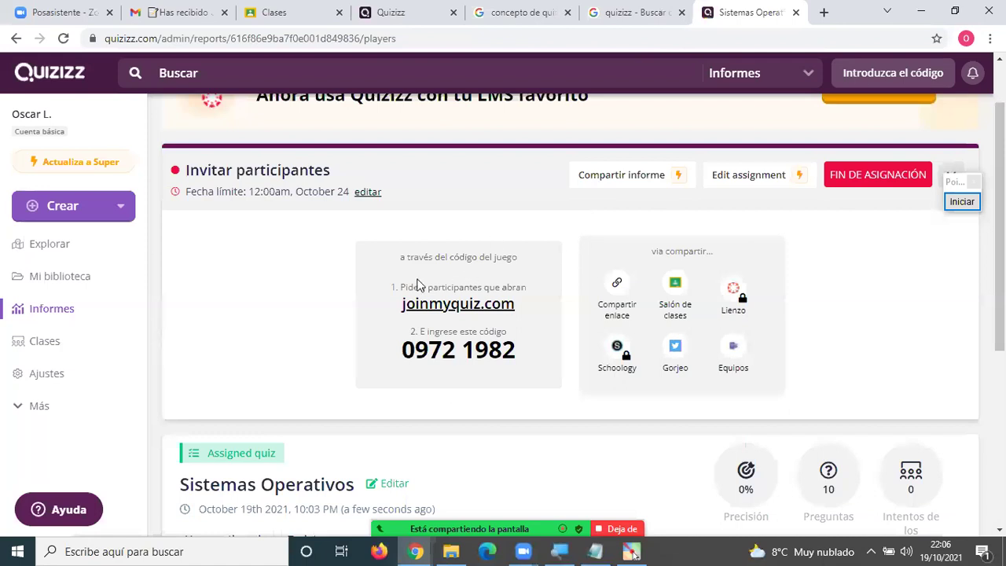
Copy the join link with Compartir enlace and switch to the INTRODUCCION A LA INFORMATICA class tab.
{"action": "left_click", "coordinate": [617, 284]}
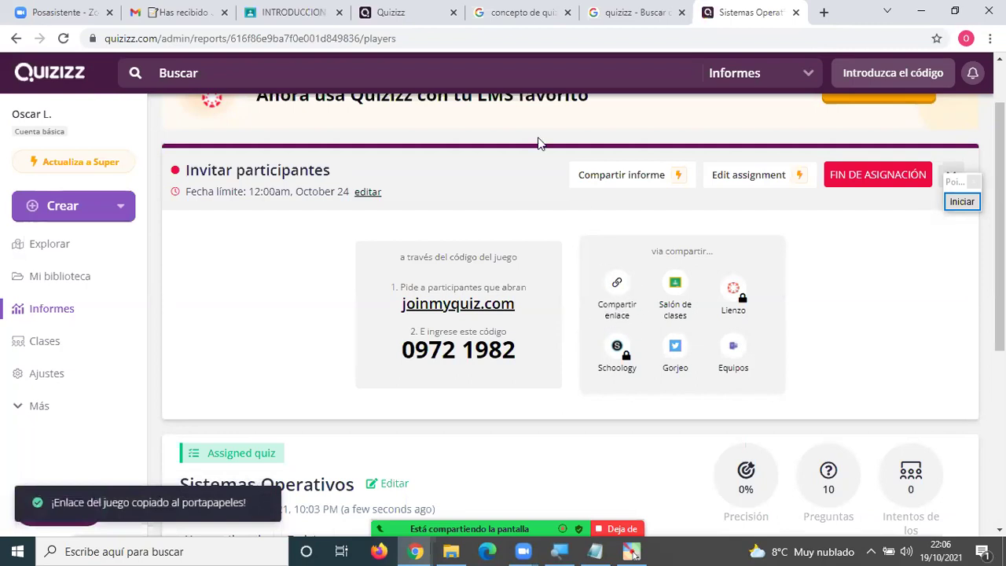
{"action": "left_click", "coordinate": [289, 11]}
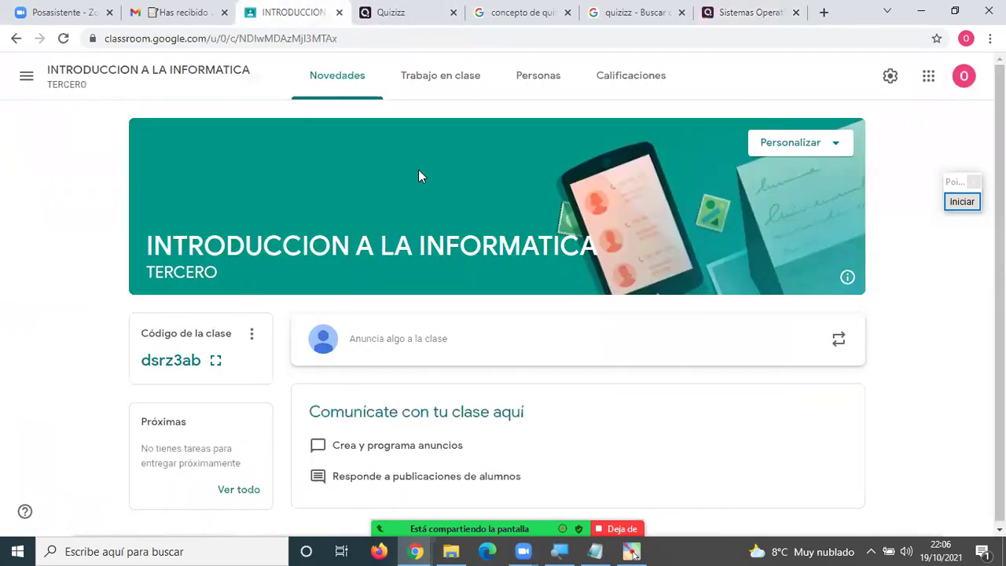
Add the topic TAREA Nº 4 on the class's Trabajo en clase page.
{"action": "left_click", "coordinate": [448, 80]}
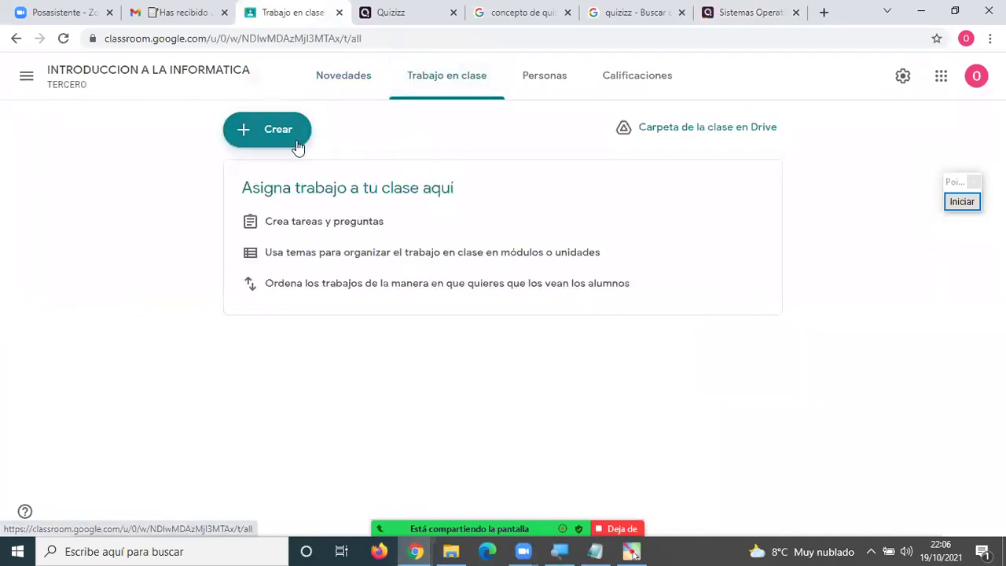
{"action": "left_click", "coordinate": [285, 130]}
{"action": "left_click", "coordinate": [296, 366]}
{"action": "type", "text": "TA"}
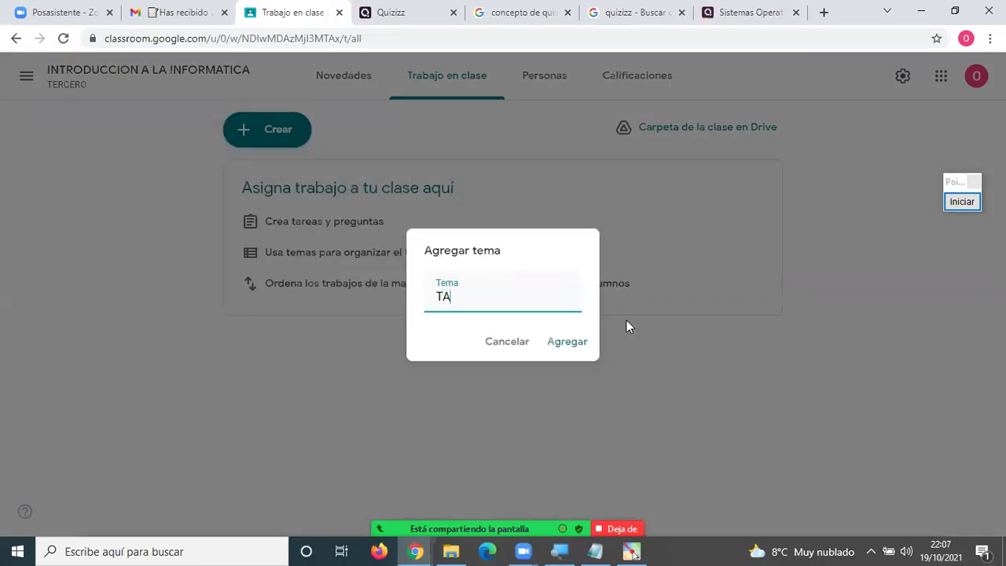
{"action": "type", "text": "REA Nº 4"}
{"action": "left_click", "coordinate": [577, 342]}
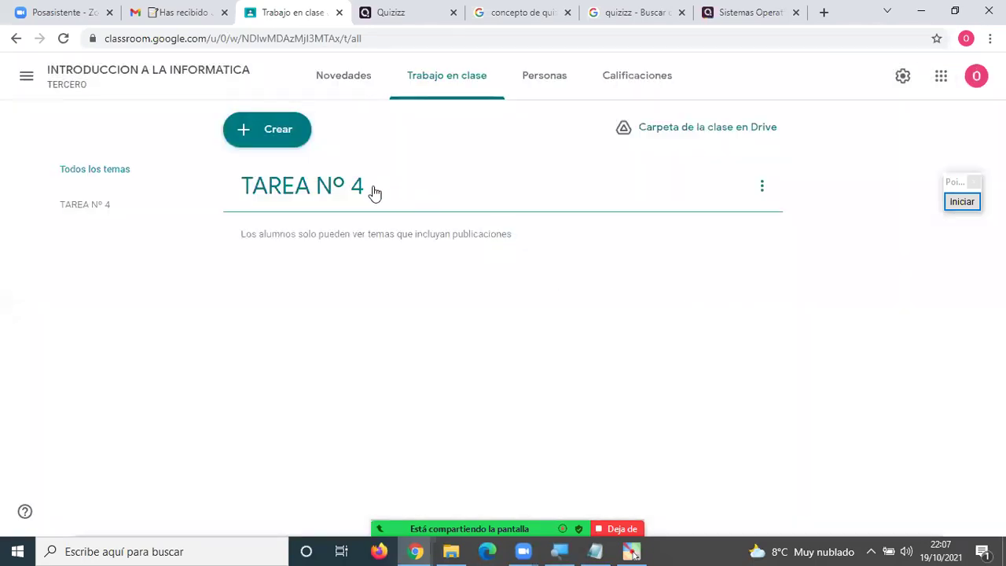
Start an assignment titled TAREA Nº 4 and attach the copied Quizizz game link.
{"action": "left_click", "coordinate": [269, 129]}
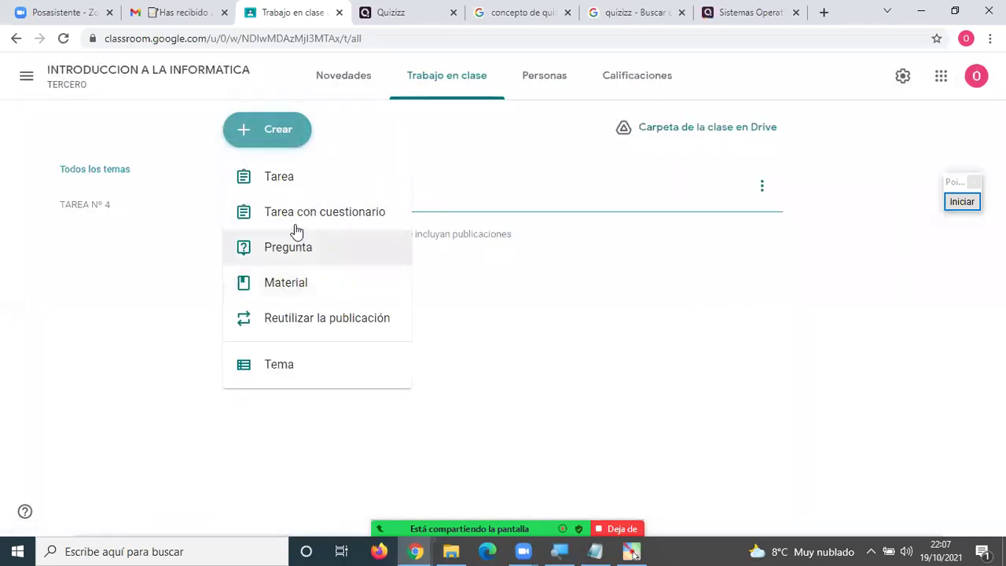
{"action": "left_click", "coordinate": [297, 188]}
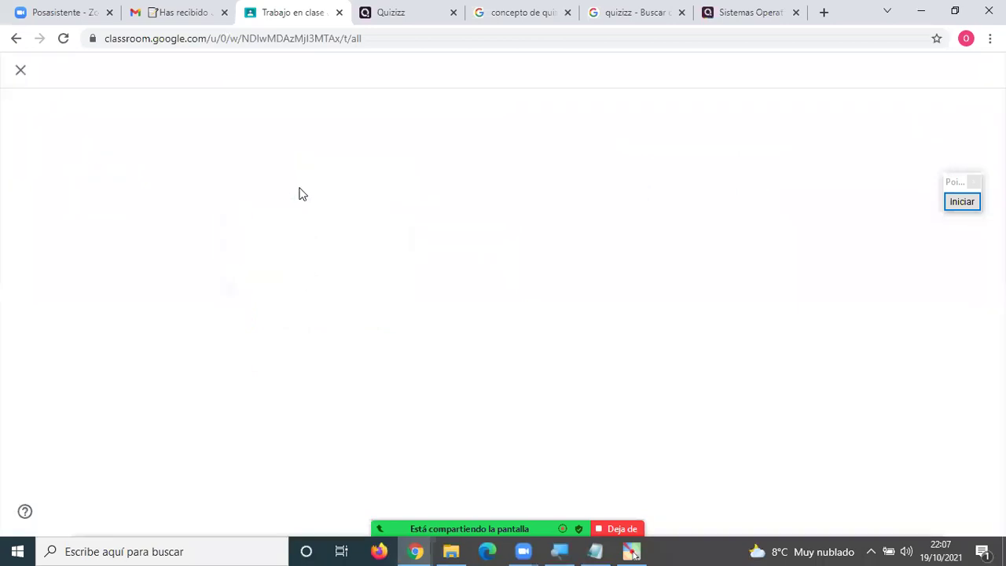
{"action": "type", "text": "TAREA"}
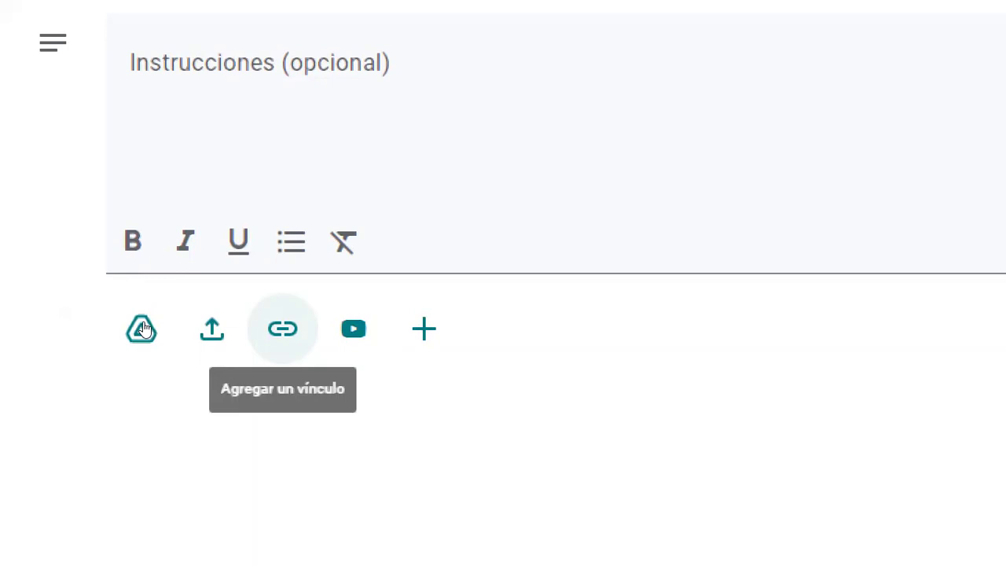
{"action": "key", "text": "Return"}
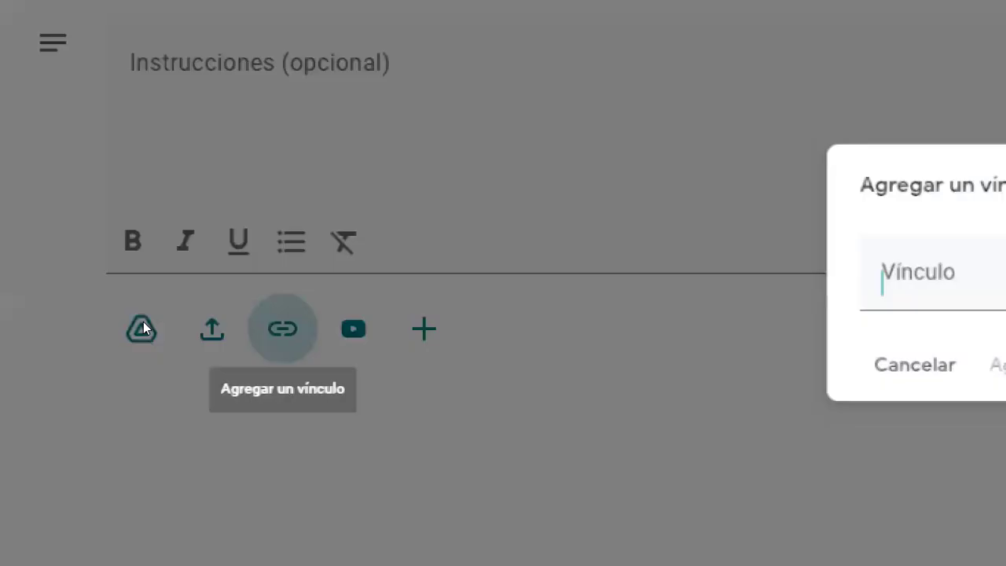
{"action": "key", "text": "ctrl+v"}
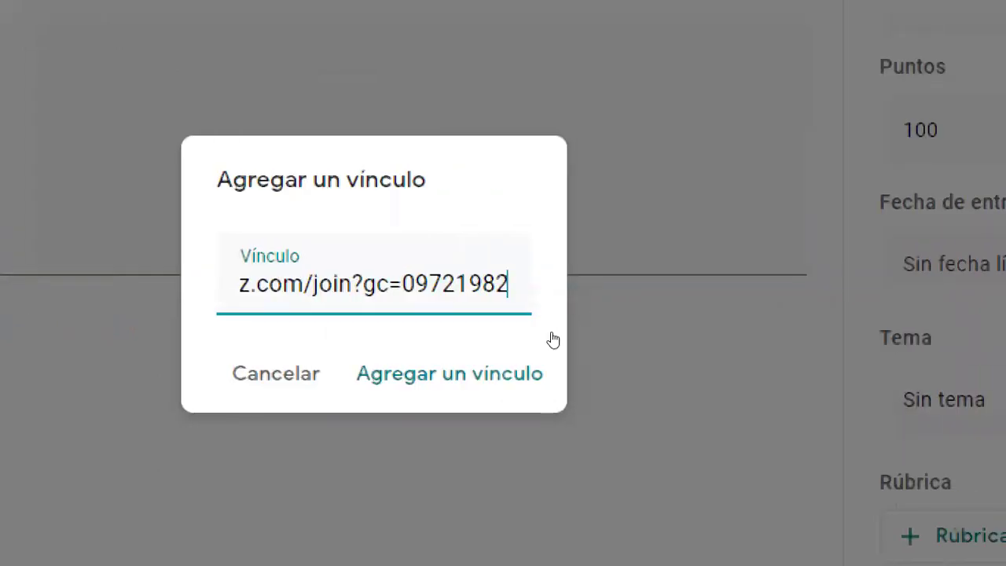
{"action": "left_click", "coordinate": [539, 348]}
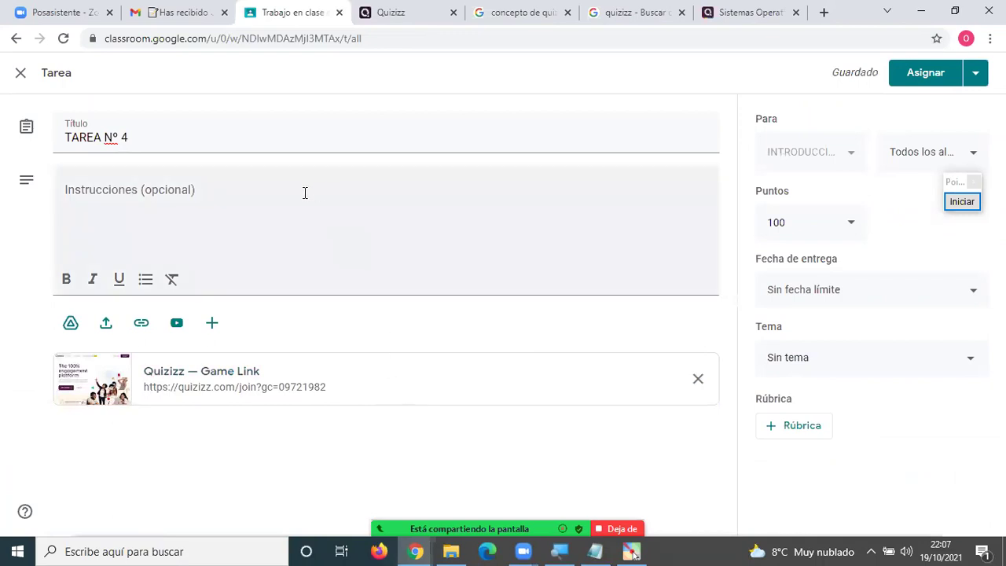
Write the assignment instructions and change its points from 100 to 20.
{"action": "left_click", "coordinate": [220, 187]}
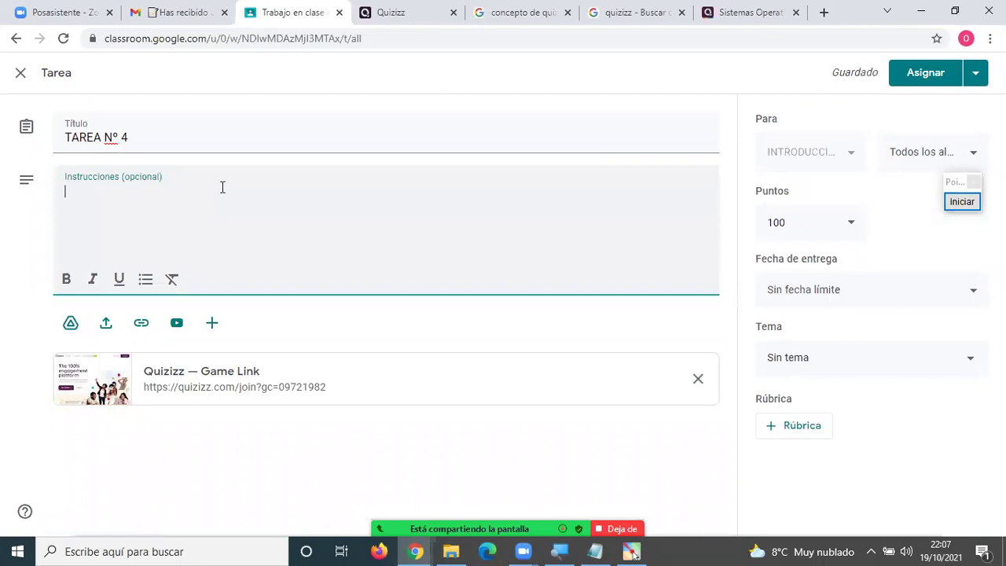
{"action": "type", "text": "Esta"}
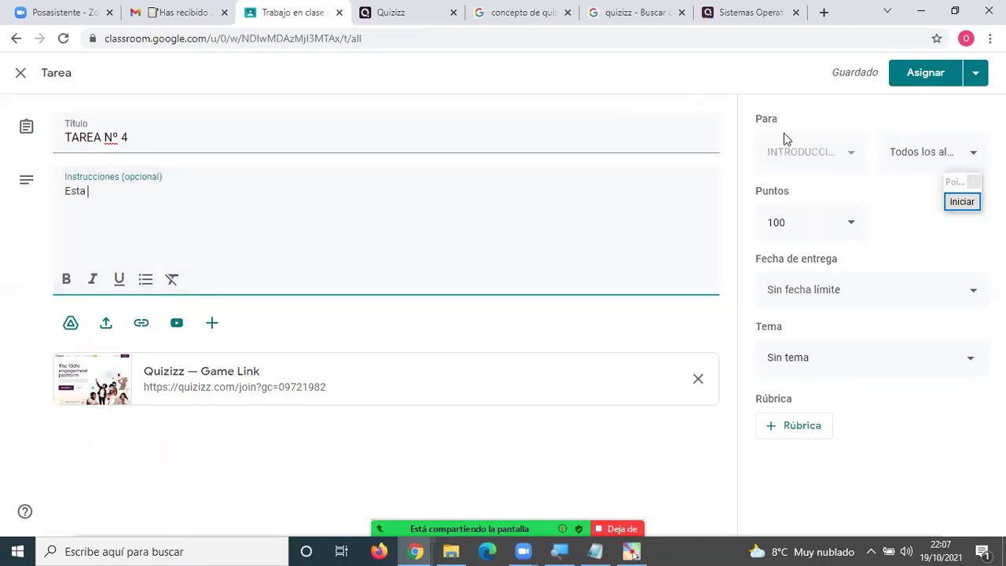
{"action": "left_click", "coordinate": [833, 224]}
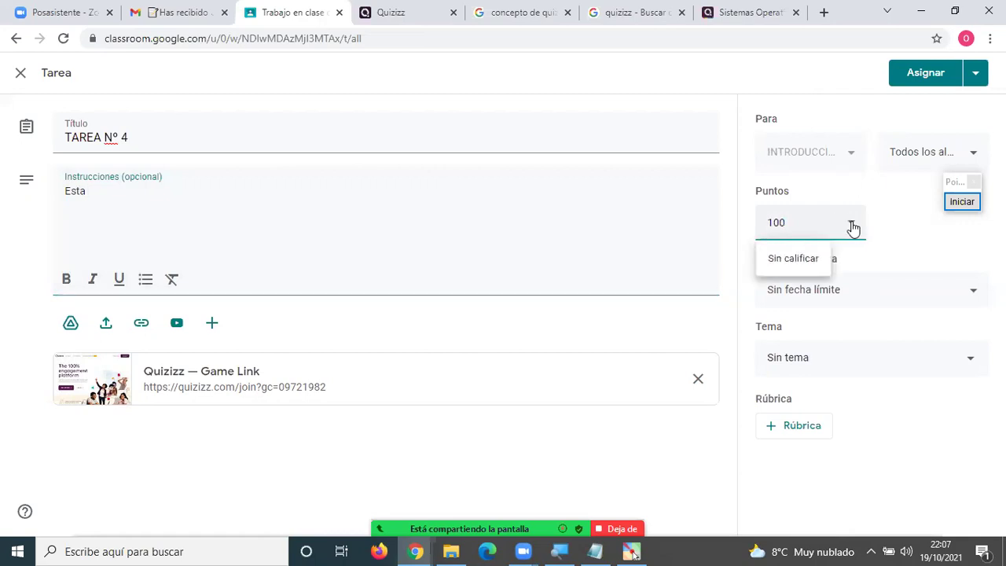
{"action": "left_click_drag", "start_coordinate": [799, 228], "coordinate": [752, 228]}
{"action": "type", "text": "20"}
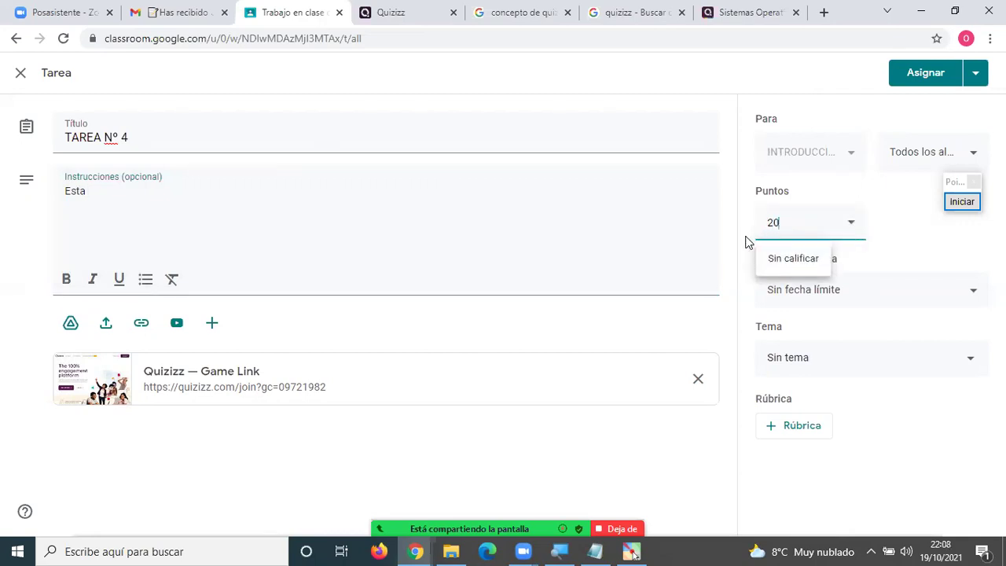
{"action": "left_click", "coordinate": [745, 234]}
Set the due date to 24 October 23:59, file under topic TAREA Nº 4, and post it.
{"action": "left_click", "coordinate": [796, 292]}
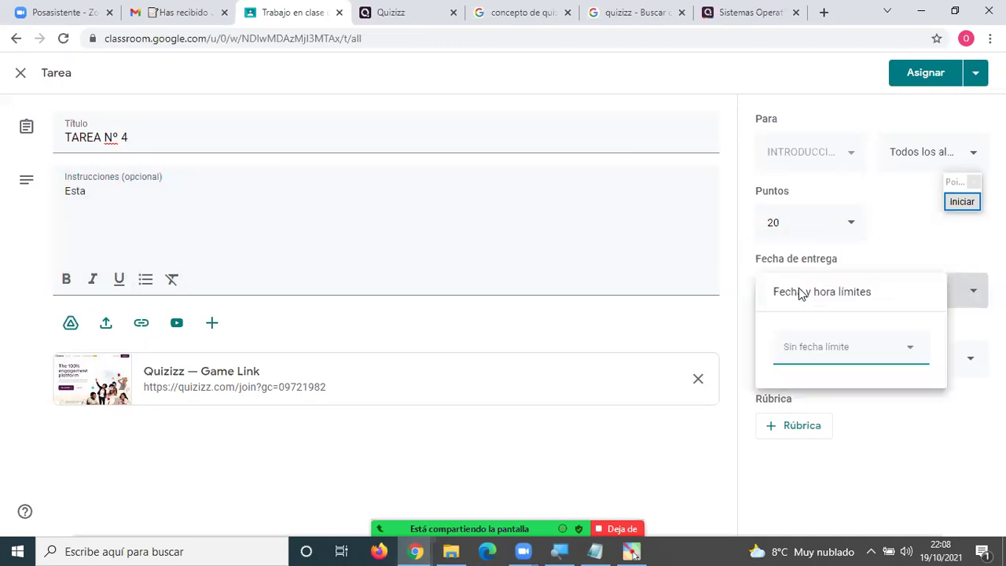
{"action": "left_click", "coordinate": [808, 350]}
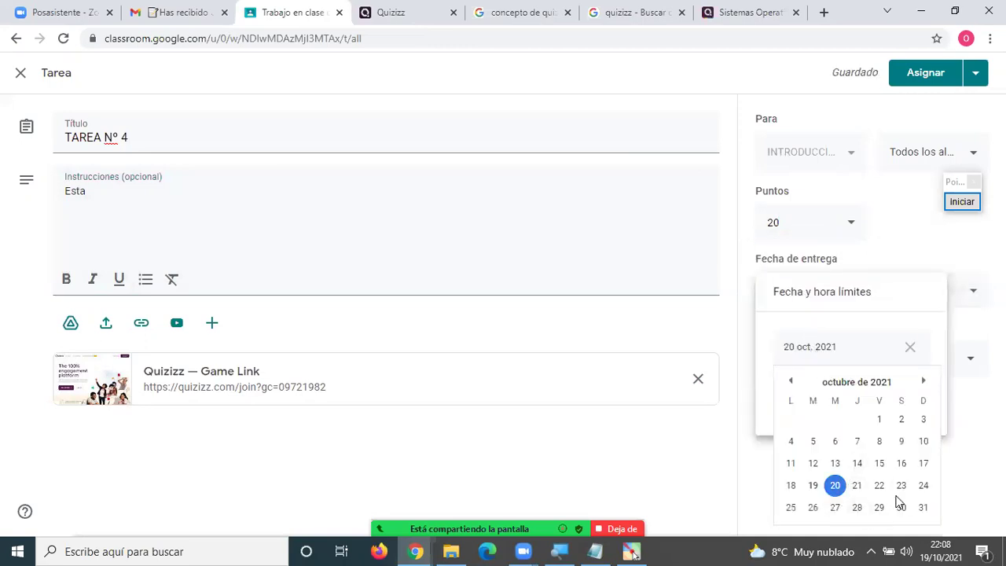
{"action": "left_click", "coordinate": [923, 487]}
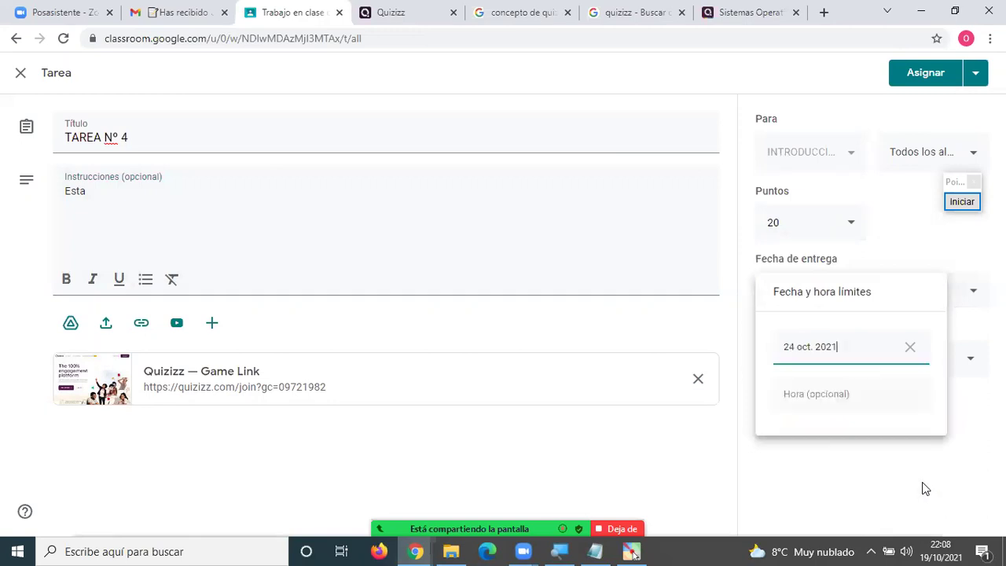
{"action": "left_click", "coordinate": [813, 401]}
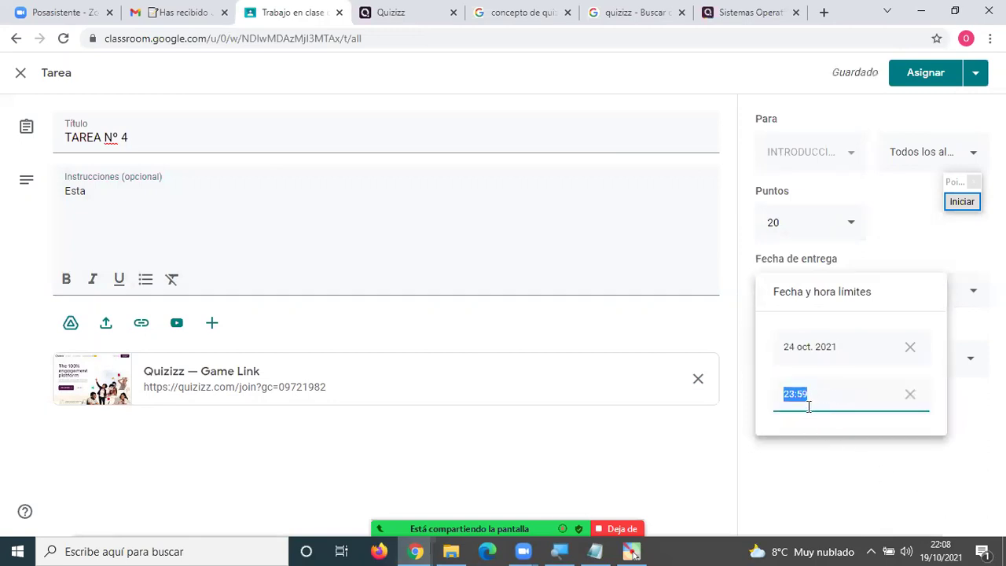
{"action": "left_click", "coordinate": [739, 357]}
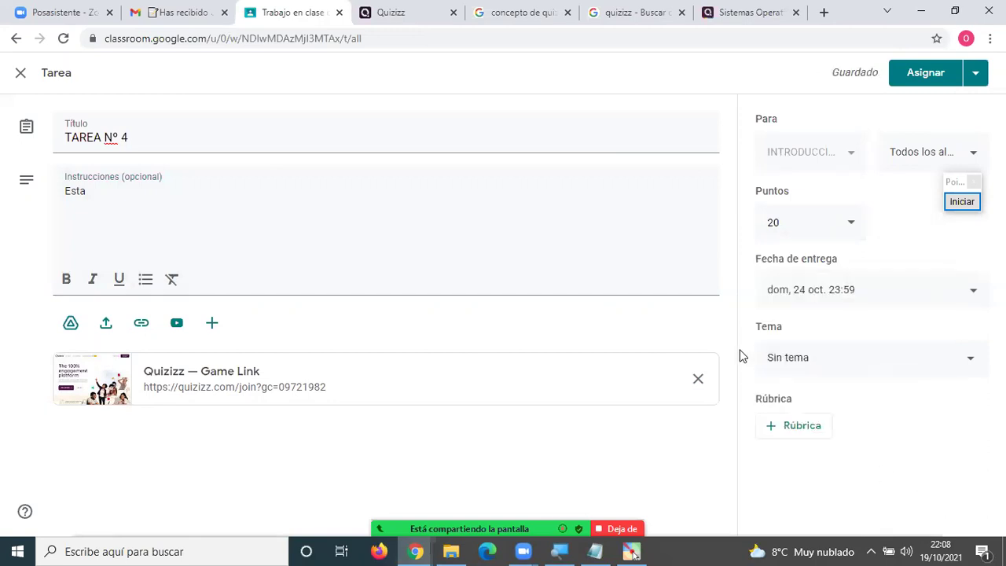
{"action": "left_click", "coordinate": [796, 358]}
{"action": "left_click", "coordinate": [816, 440]}
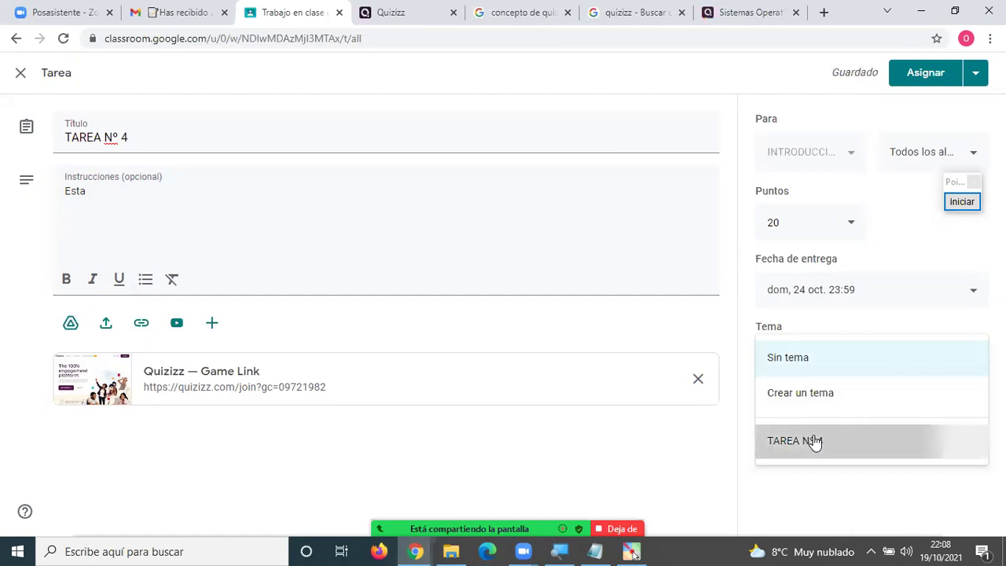
{"action": "left_click", "coordinate": [916, 78]}
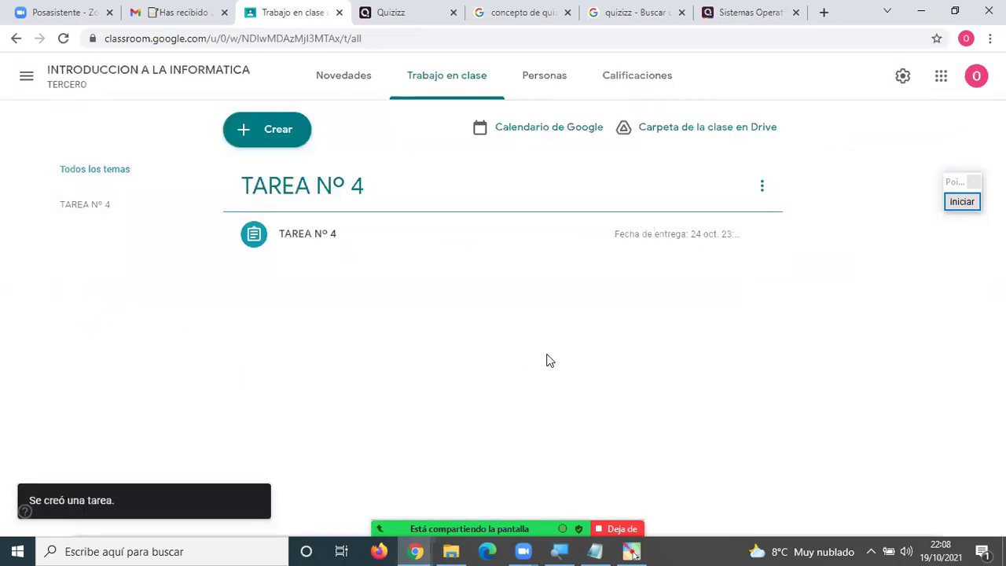
Expand TAREA Nº 4, open its Quizizz Game Link in a new tab, then close that join page.
{"action": "left_click", "coordinate": [324, 240]}
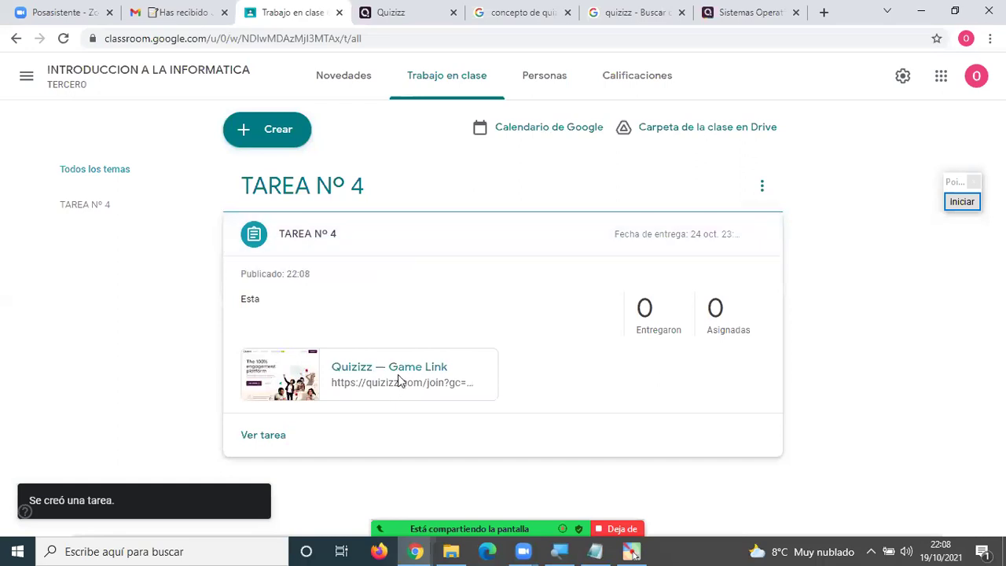
{"action": "left_click", "coordinate": [396, 382]}
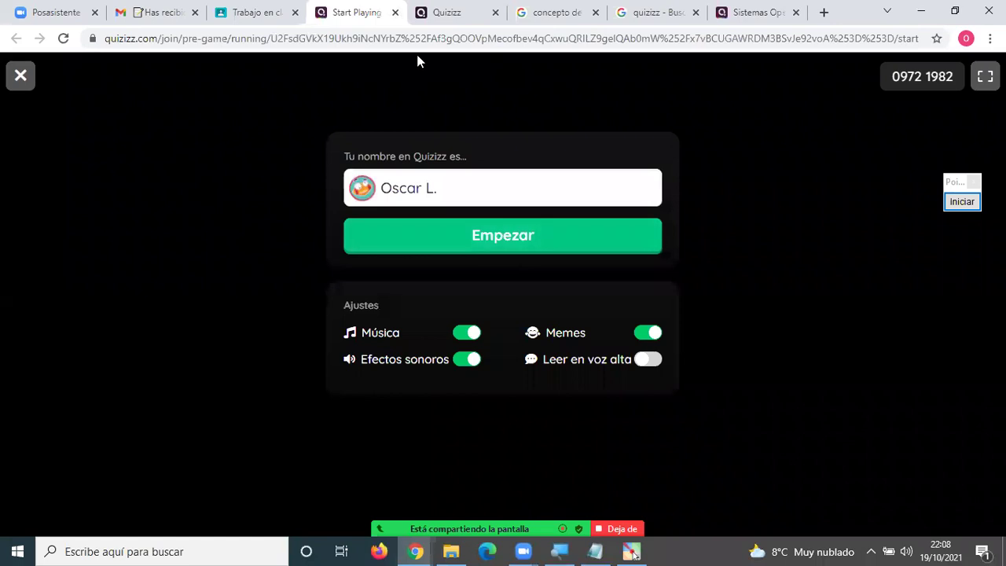
{"action": "left_click", "coordinate": [395, 13]}
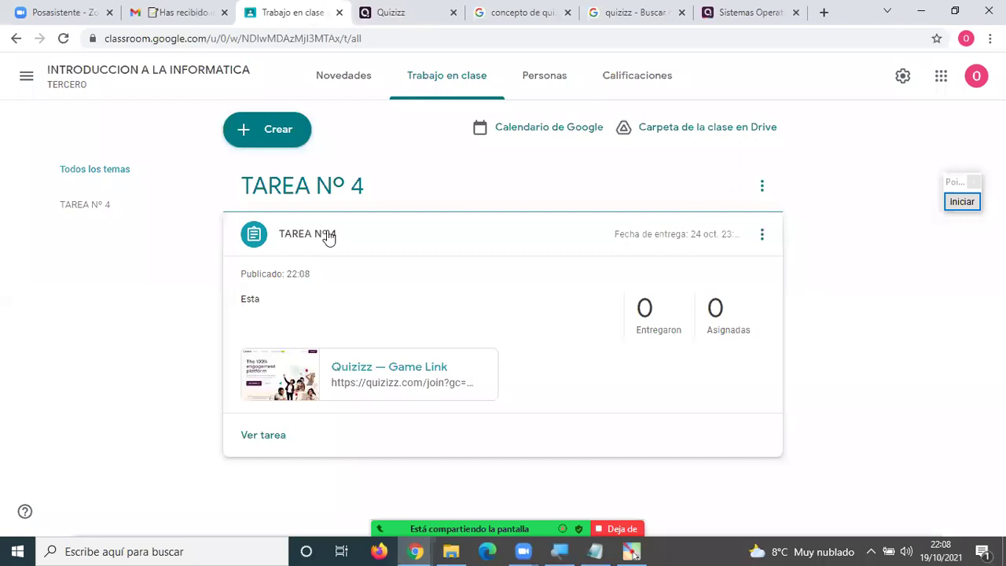
Switch to Quizizz, go to Informes, and open the finished live Sistemas Operativos report.
{"action": "left_click", "coordinate": [707, 12]}
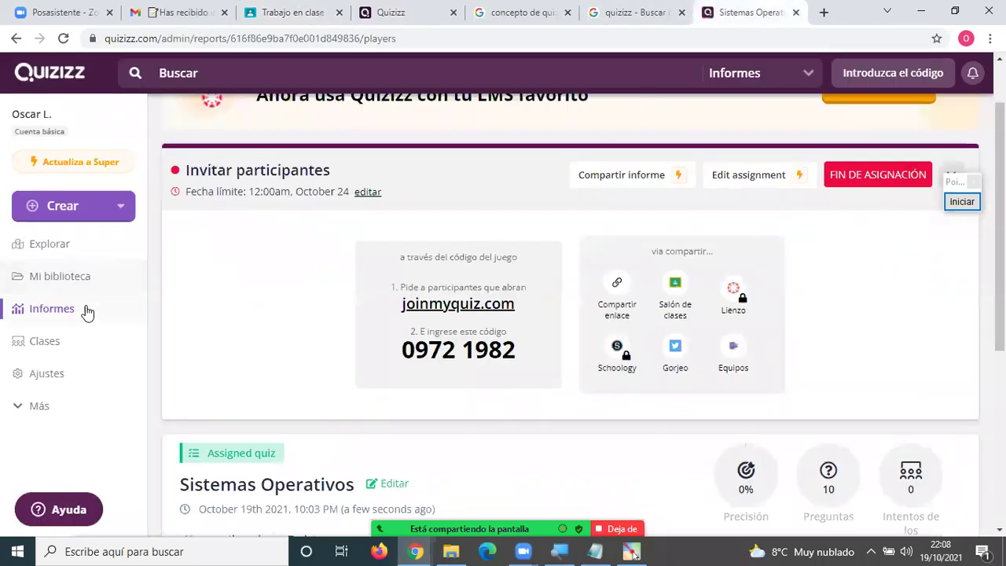
{"action": "left_click", "coordinate": [62, 312]}
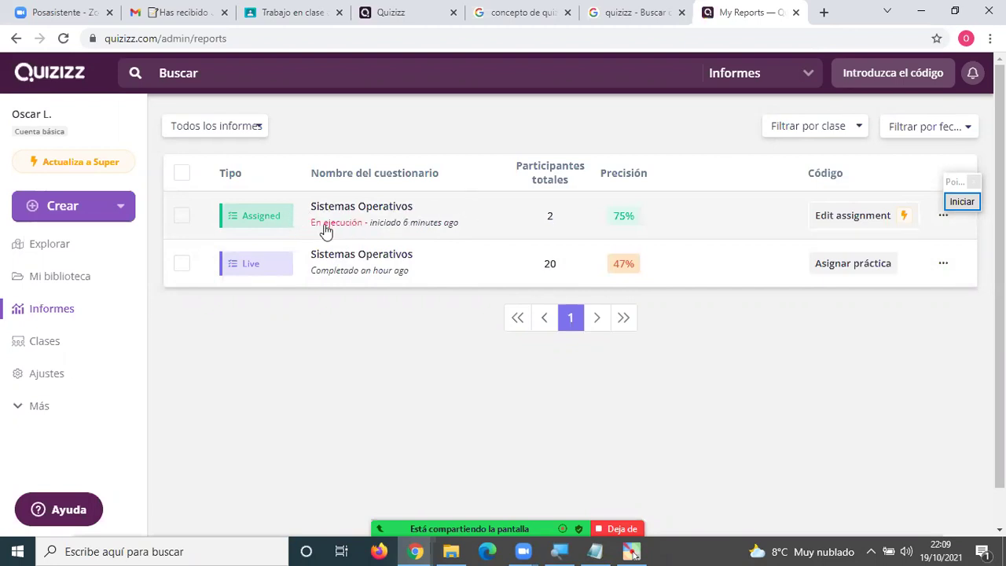
{"action": "left_click", "coordinate": [352, 264]}
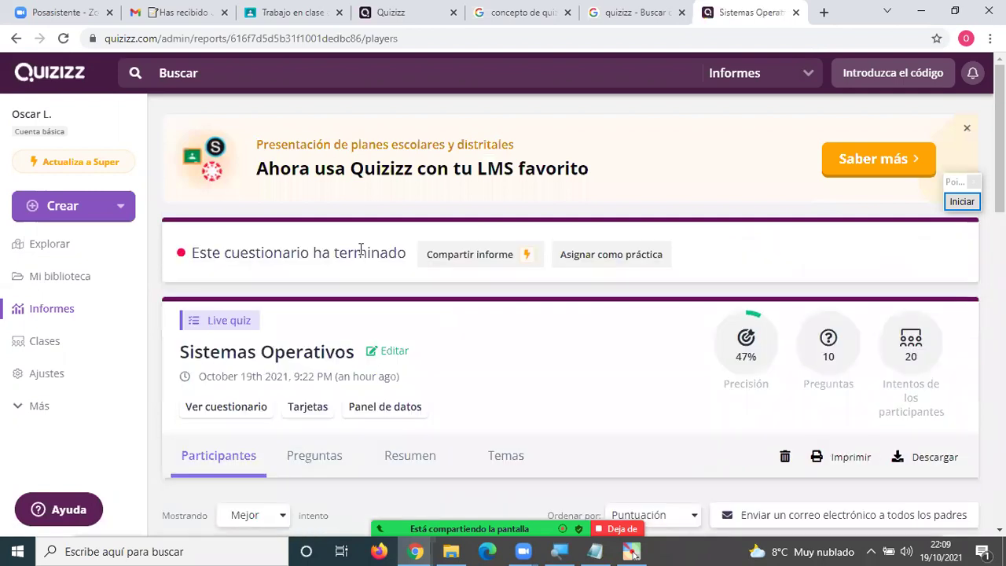
{"action": "scroll", "coordinate": [444, 301], "scroll_direction": "down", "scroll_amount": 10}
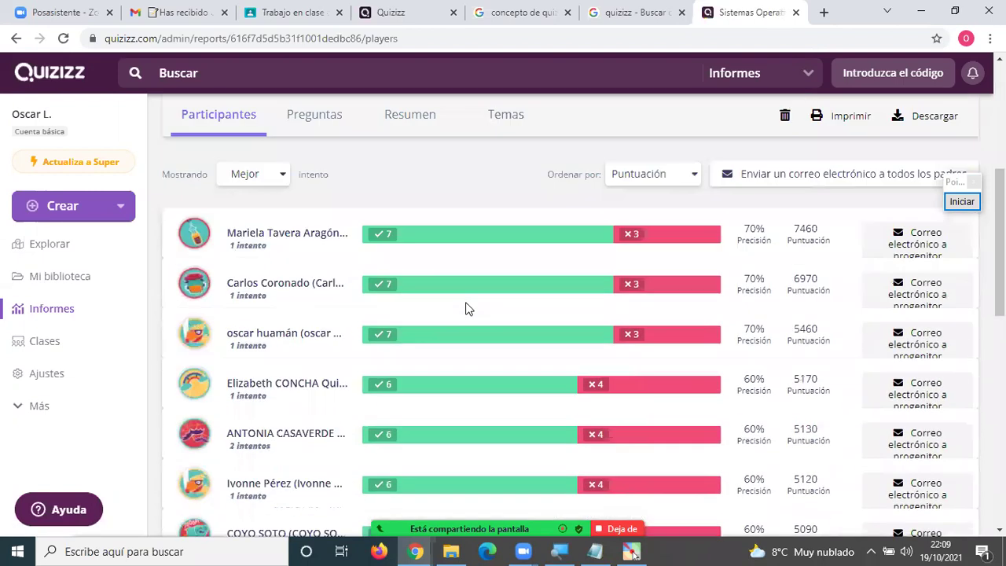
{"action": "scroll", "coordinate": [467, 313], "scroll_direction": "down", "scroll_amount": 2}
{"action": "scroll", "coordinate": [466, 314], "scroll_direction": "up", "scroll_amount": 6}
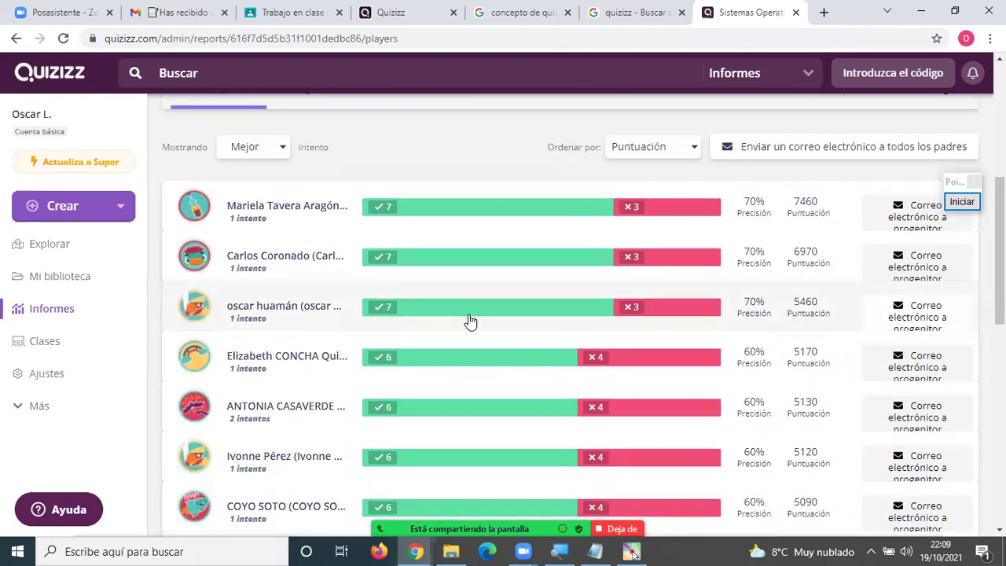
{"action": "scroll", "coordinate": [469, 321], "scroll_direction": "up", "scroll_amount": 5}
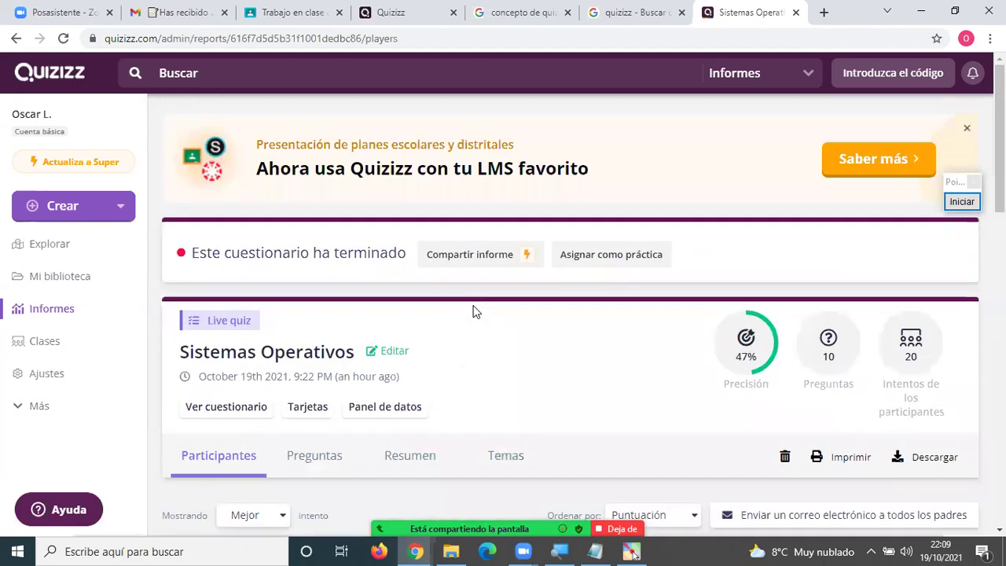
{"action": "scroll", "coordinate": [469, 317], "scroll_direction": "down", "scroll_amount": 4}
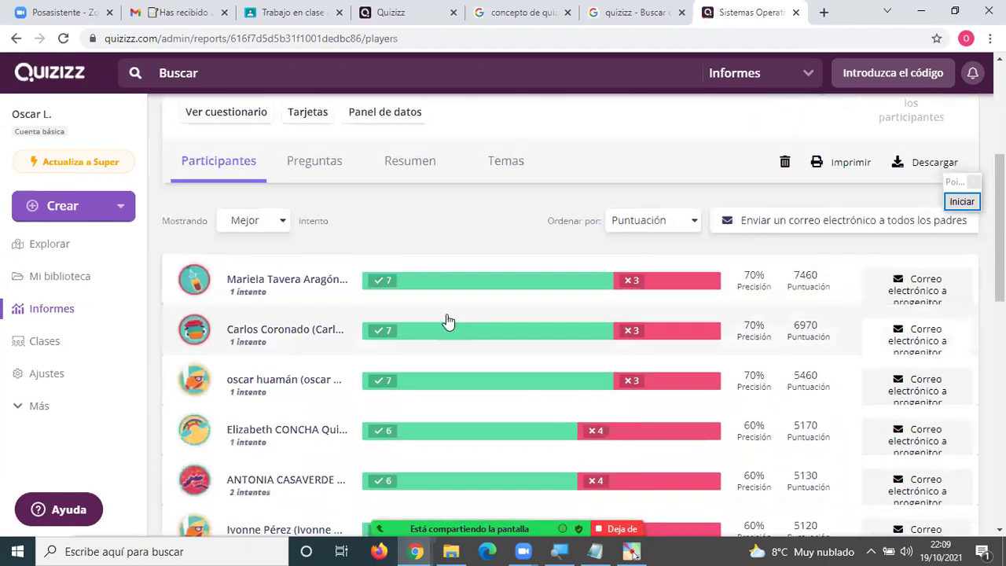
{"action": "left_click", "coordinate": [330, 169]}
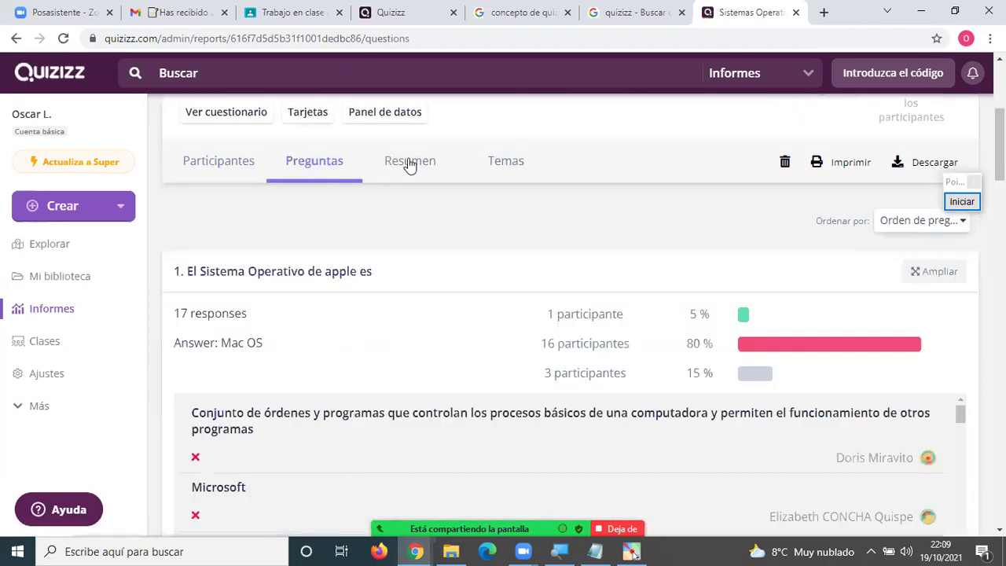
{"action": "left_click", "coordinate": [416, 162]}
{"action": "scroll", "coordinate": [495, 291], "scroll_direction": "down", "scroll_amount": 2}
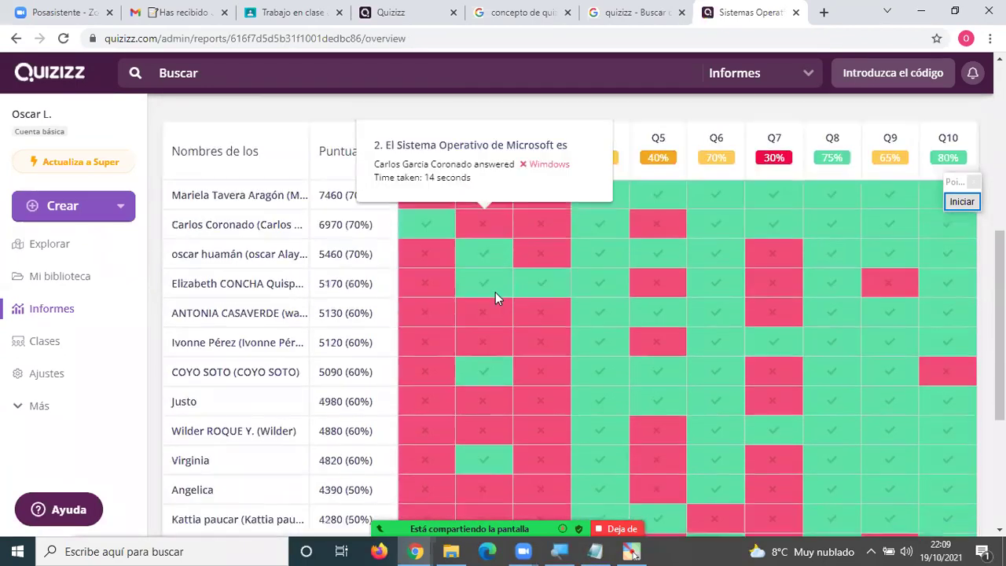
{"action": "scroll", "coordinate": [495, 290], "scroll_direction": "up", "scroll_amount": 2}
{"action": "scroll", "coordinate": [599, 348], "scroll_direction": "down", "scroll_amount": 1}
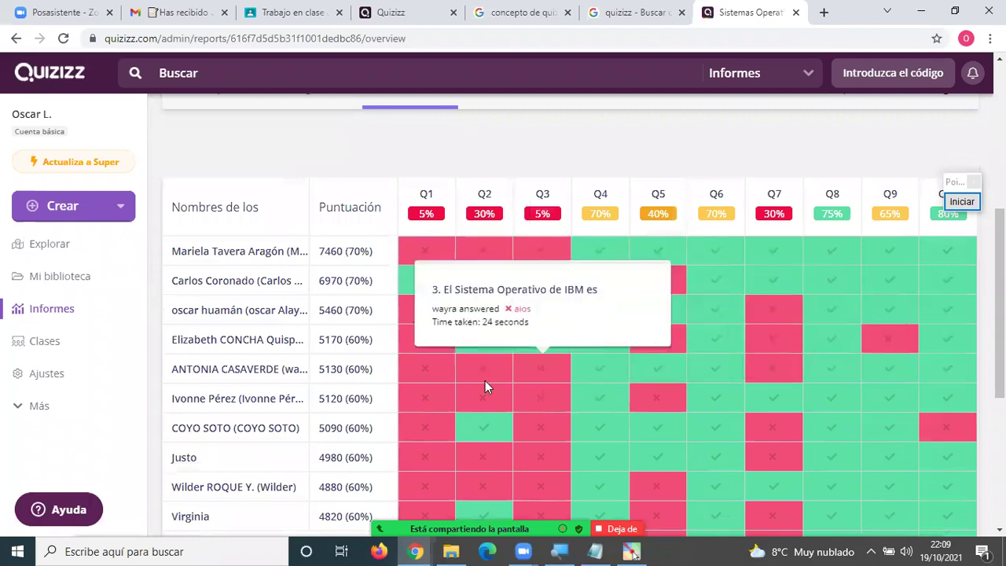
{"action": "scroll", "coordinate": [525, 291], "scroll_direction": "up", "scroll_amount": 4}
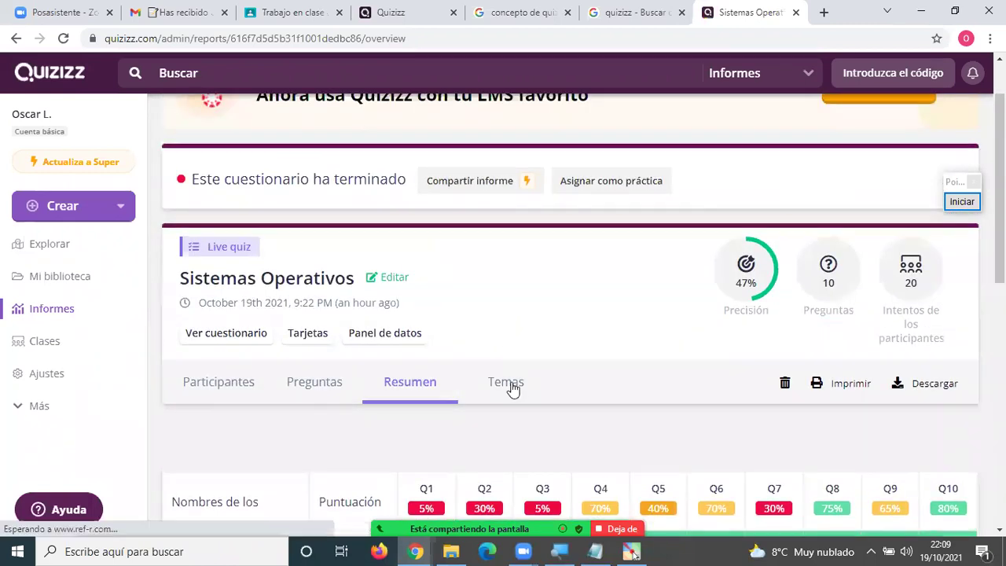
{"action": "left_click", "coordinate": [509, 384]}
{"action": "left_click", "coordinate": [413, 382]}
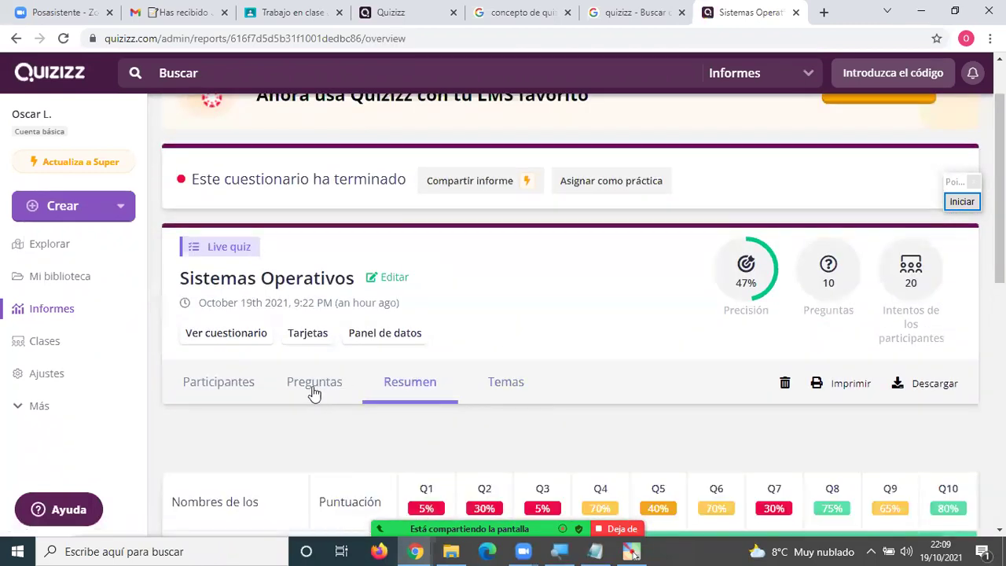
{"action": "left_click", "coordinate": [318, 386]}
{"action": "left_click", "coordinate": [214, 385]}
{"action": "scroll", "coordinate": [492, 370], "scroll_direction": "down", "scroll_amount": 3}
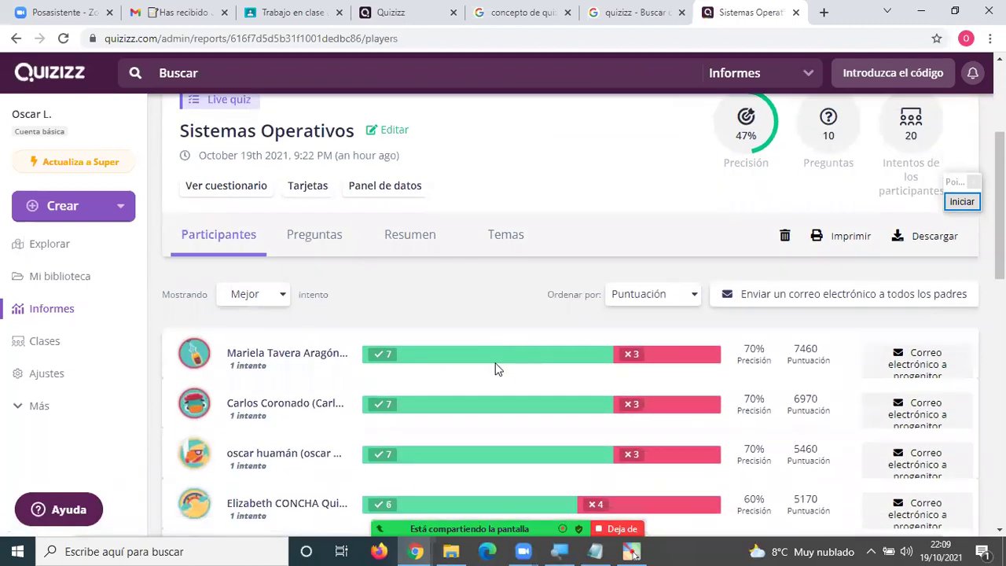
{"action": "scroll", "coordinate": [495, 370], "scroll_direction": "up", "scroll_amount": 2}
{"action": "scroll", "coordinate": [496, 370], "scroll_direction": "up", "scroll_amount": 2}
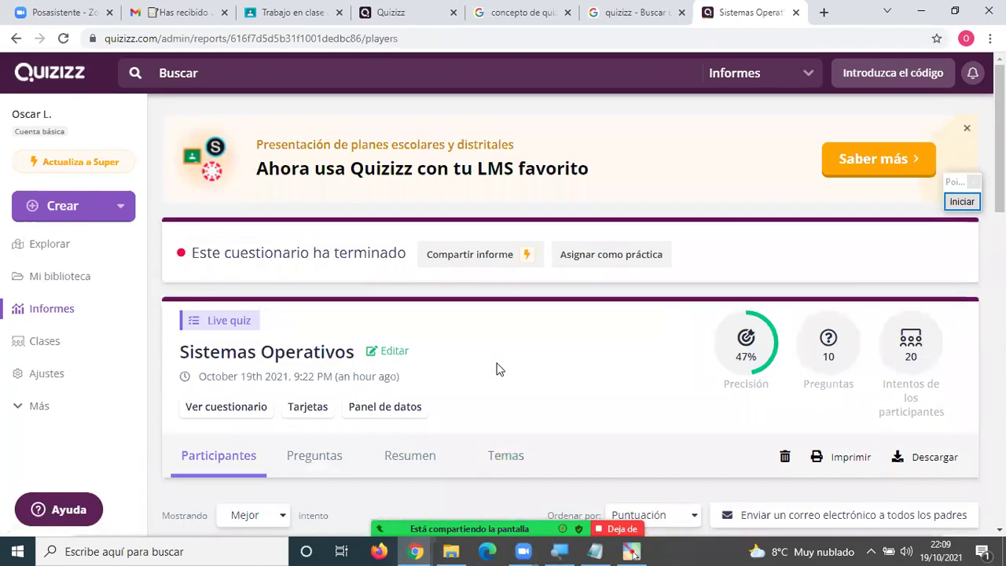
Return to Informes, then go to Mi biblioteca to list the two Sistemas Operativos quizzes.
{"action": "left_click", "coordinate": [49, 310]}
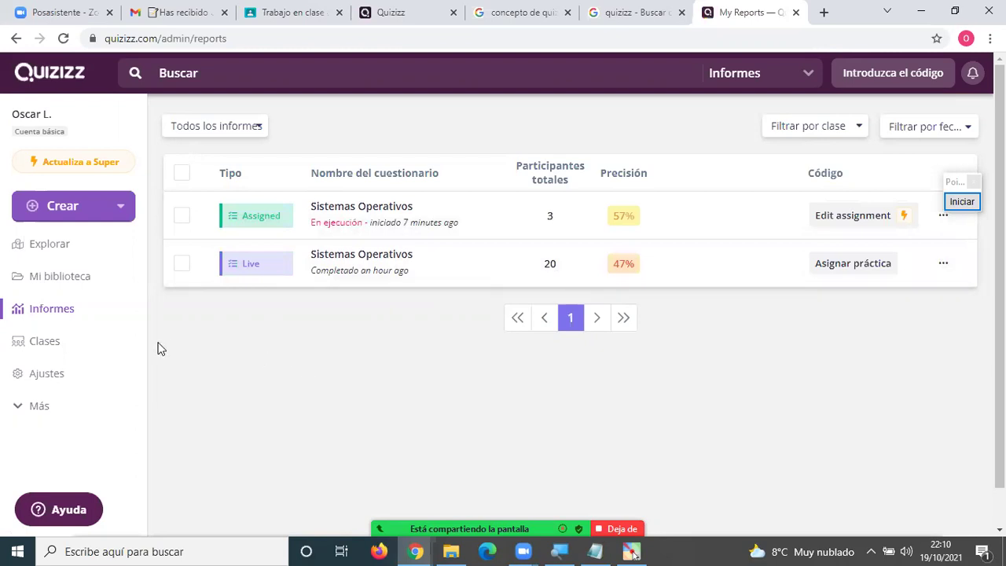
{"action": "left_click", "coordinate": [63, 277]}
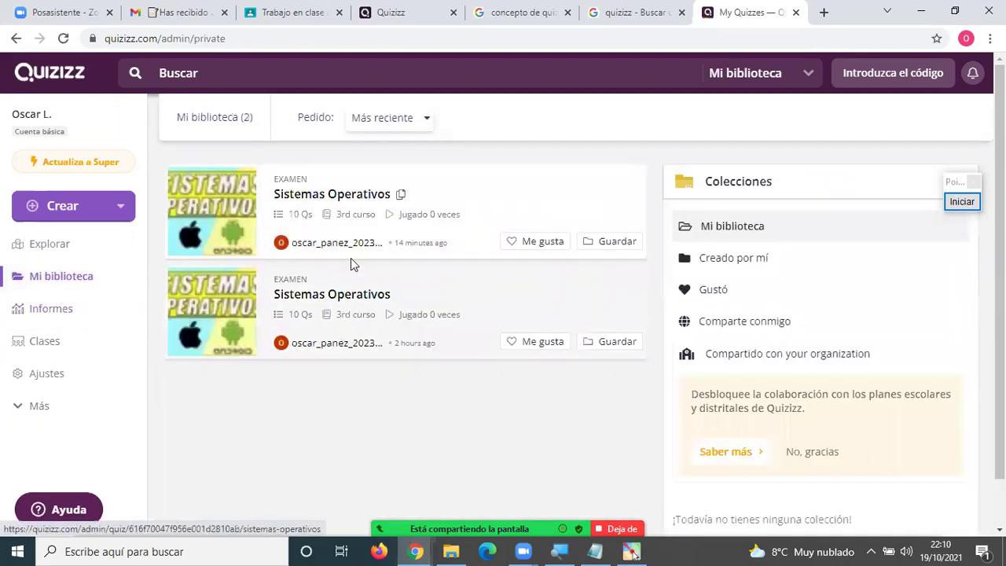
Start a new quiz, enter the name 'Fracciones', tag it Mathematics, and create it.
{"action": "left_click", "coordinate": [69, 211]}
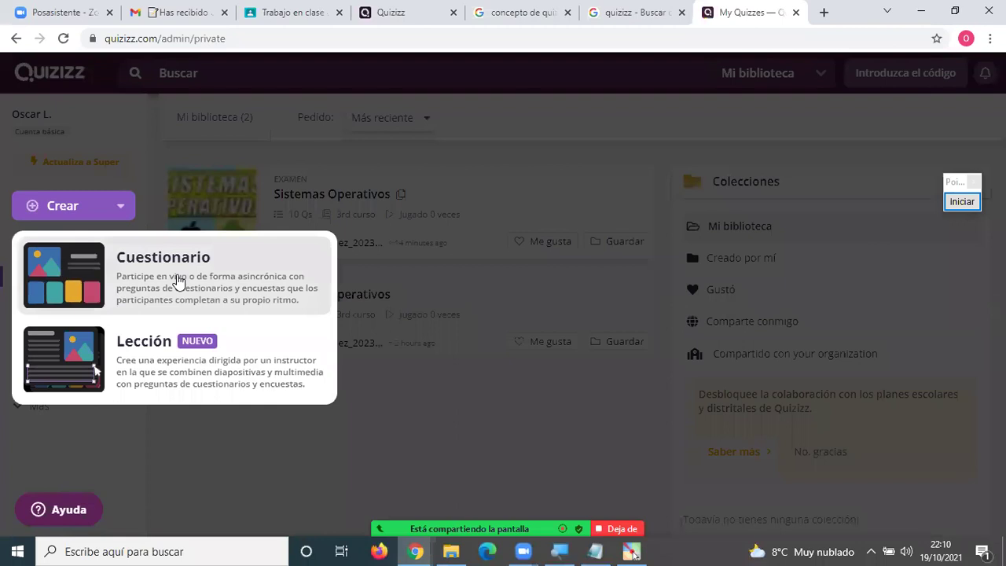
{"action": "left_click", "coordinate": [179, 281]}
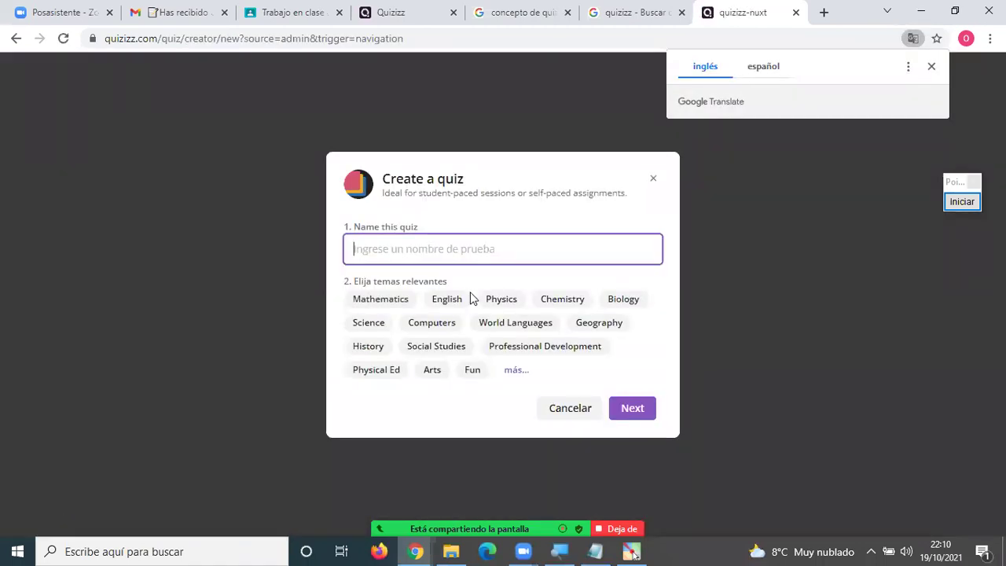
{"action": "type", "text": "Fre"}
{"action": "type", "text": "acciones"}
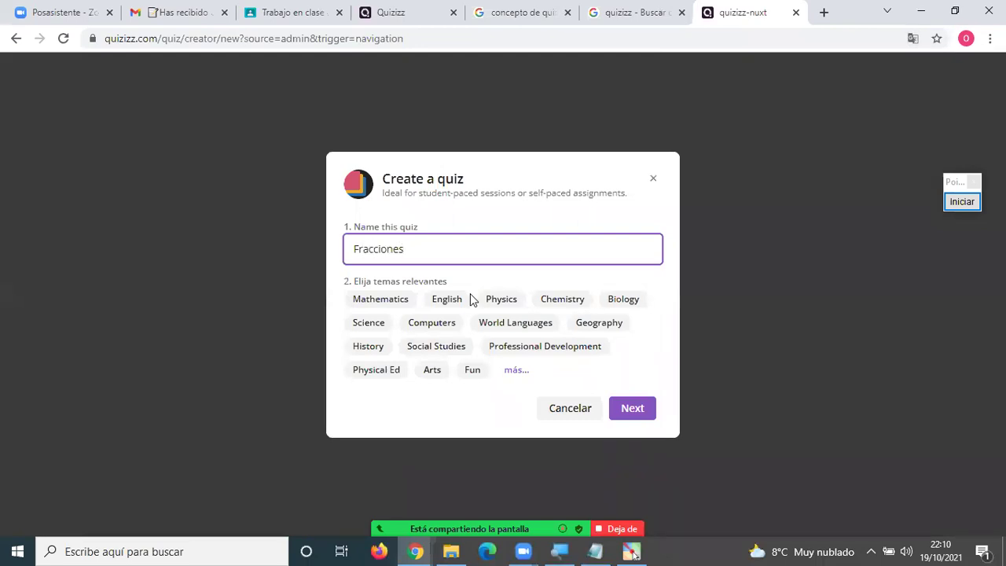
{"action": "left_click", "coordinate": [382, 300]}
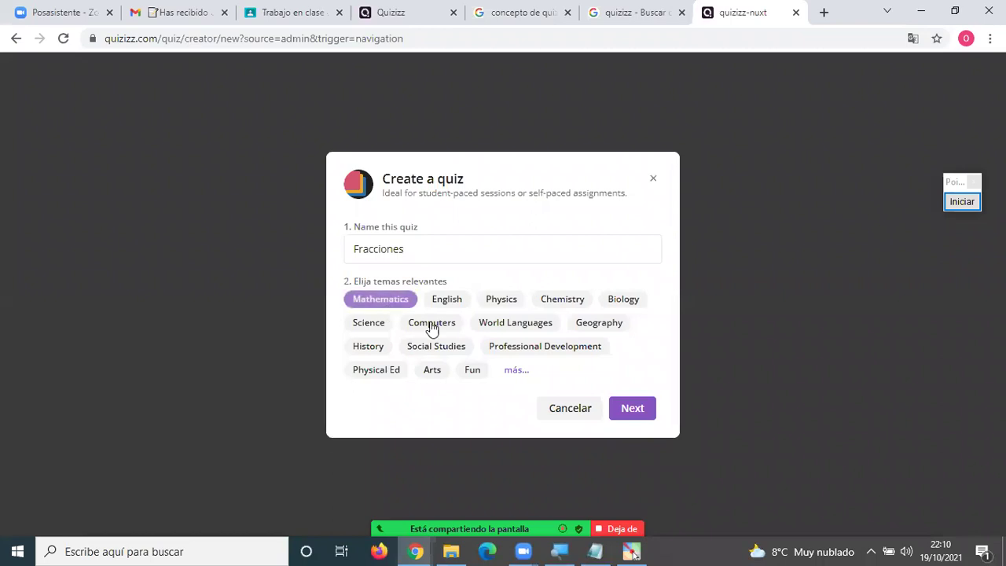
{"action": "left_click", "coordinate": [619, 408]}
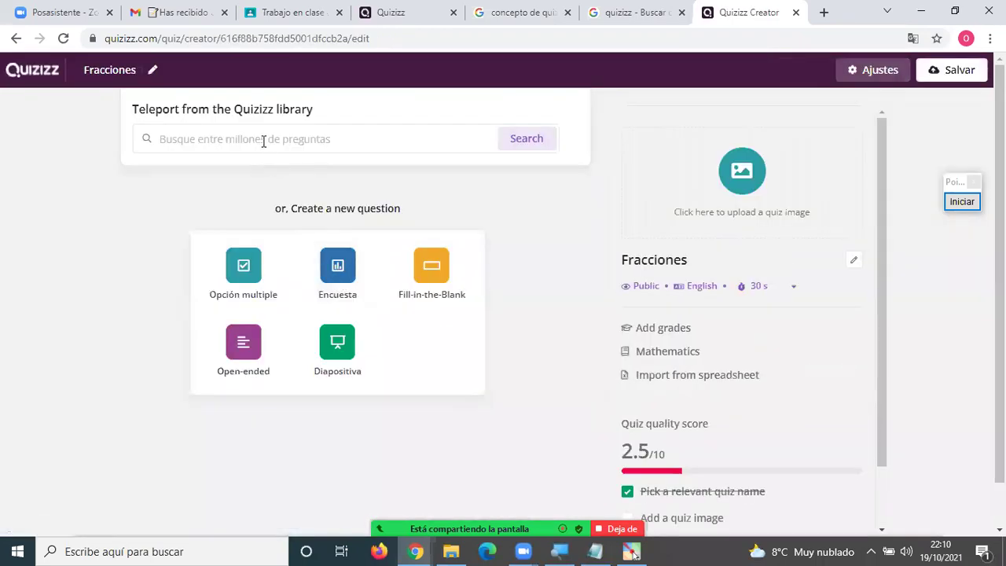
Search the library for 'fra' and add all 11 questions from the FRACCIONES quiz.
{"action": "left_click", "coordinate": [266, 139]}
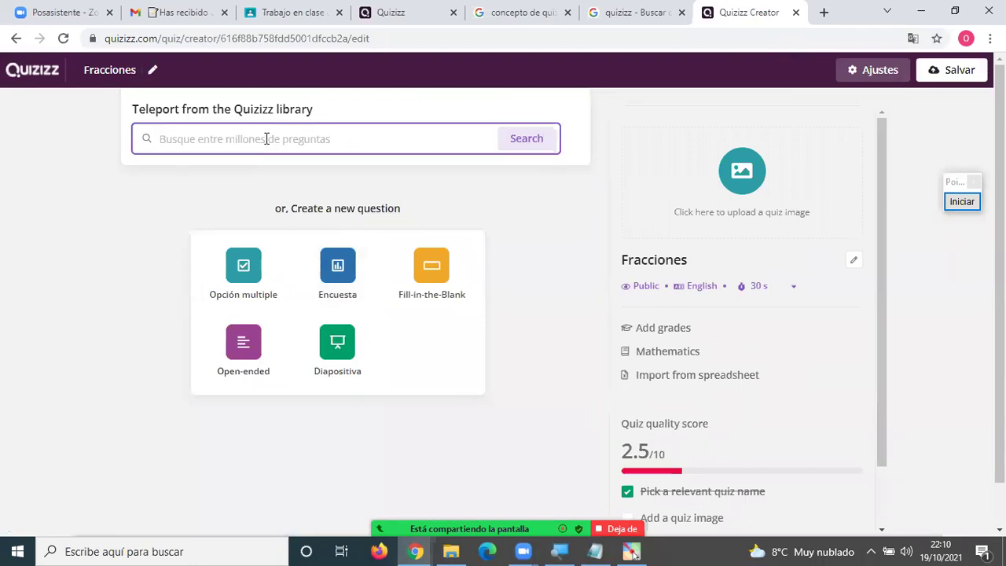
{"action": "type", "text": "fracciones"}
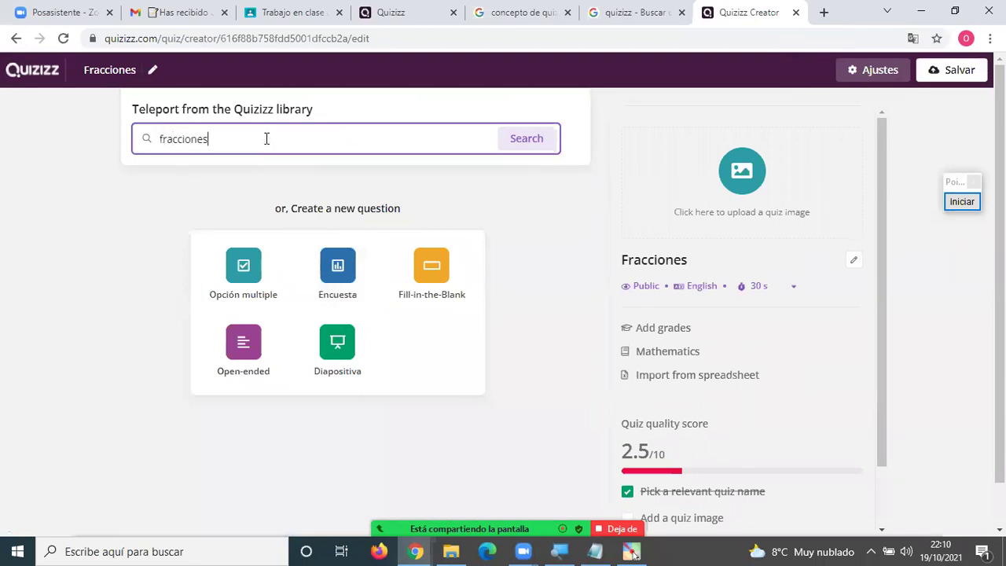
{"action": "key", "text": "Return"}
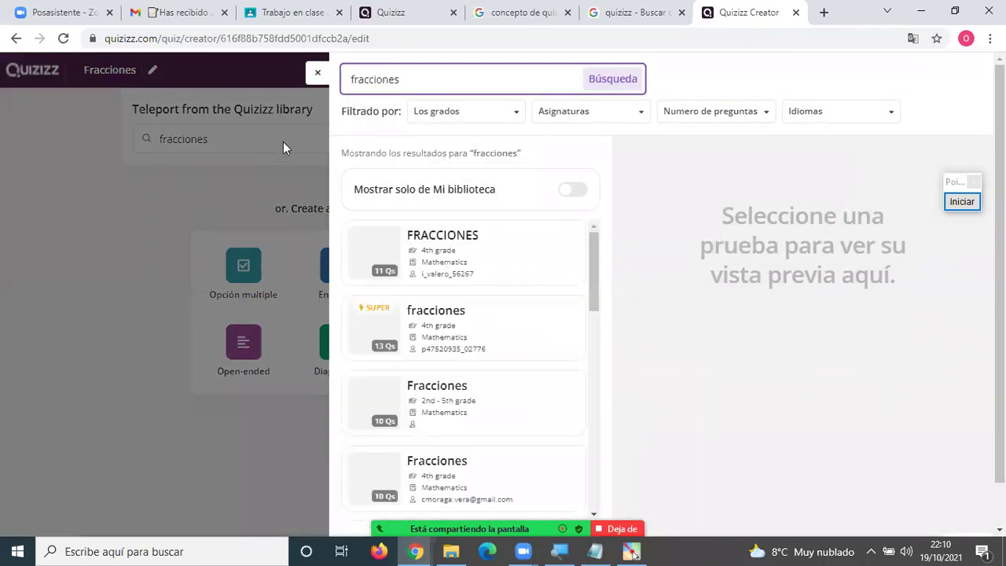
{"action": "left_click", "coordinate": [443, 247]}
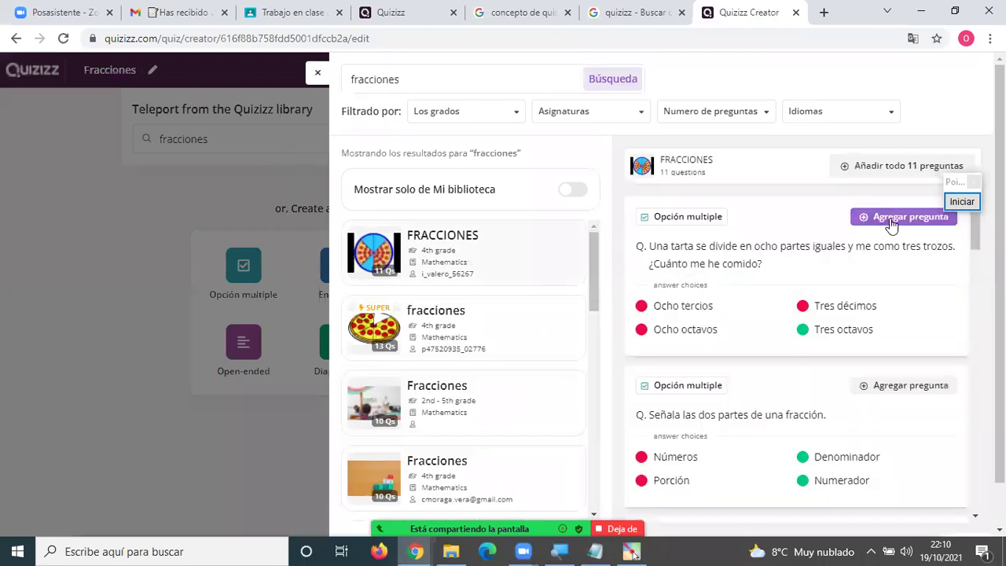
{"action": "left_click", "coordinate": [901, 168]}
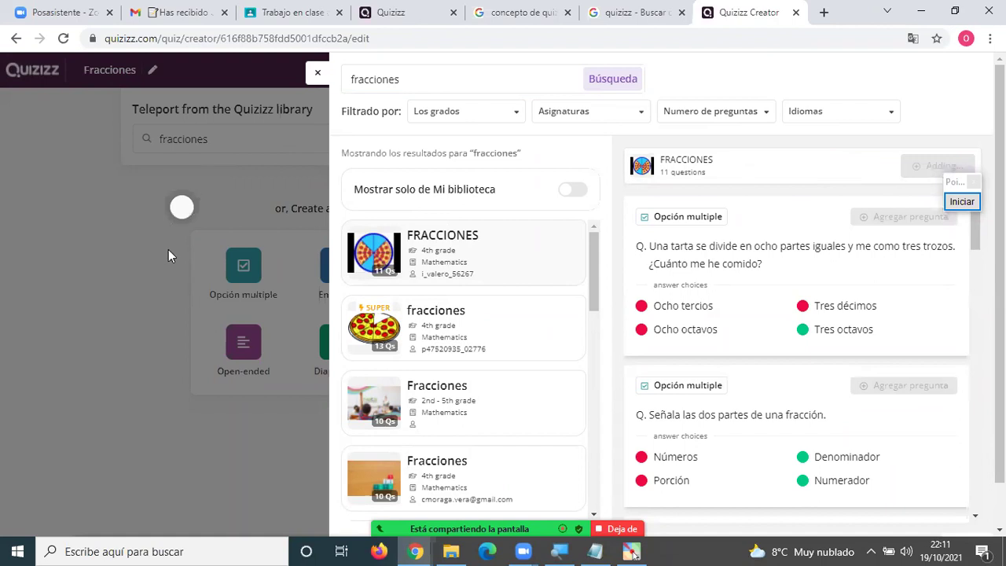
{"action": "scroll", "coordinate": [185, 315], "scroll_direction": "up", "scroll_amount": 4}
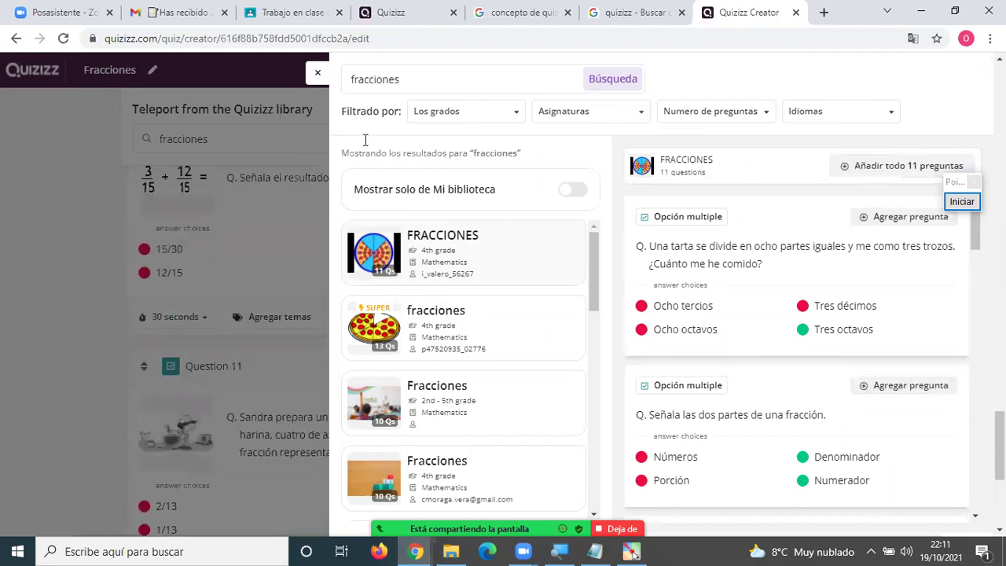
{"action": "left_click", "coordinate": [318, 75]}
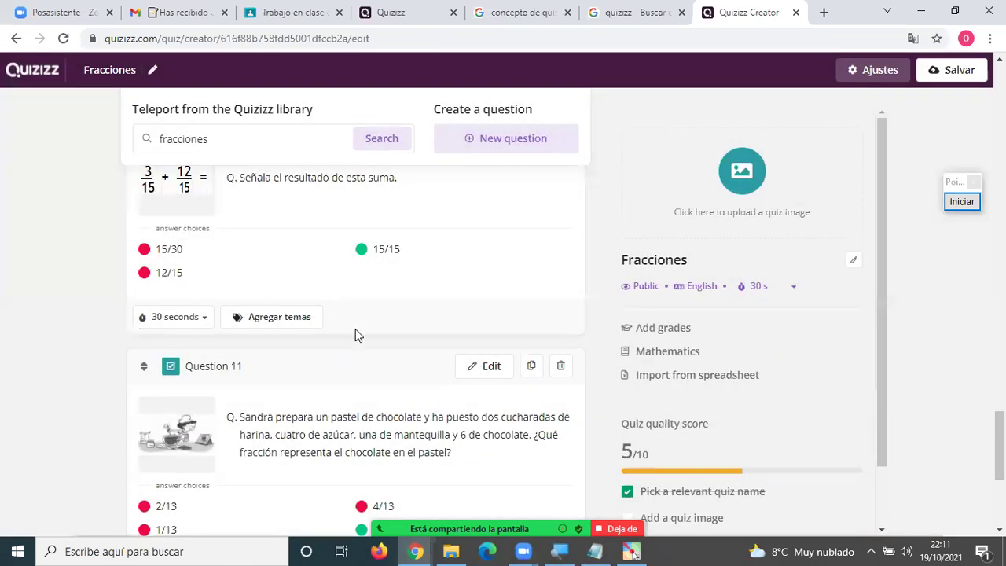
Delete the question about the two parts of a fraction.
{"action": "scroll", "coordinate": [355, 330], "scroll_direction": "up", "scroll_amount": 4}
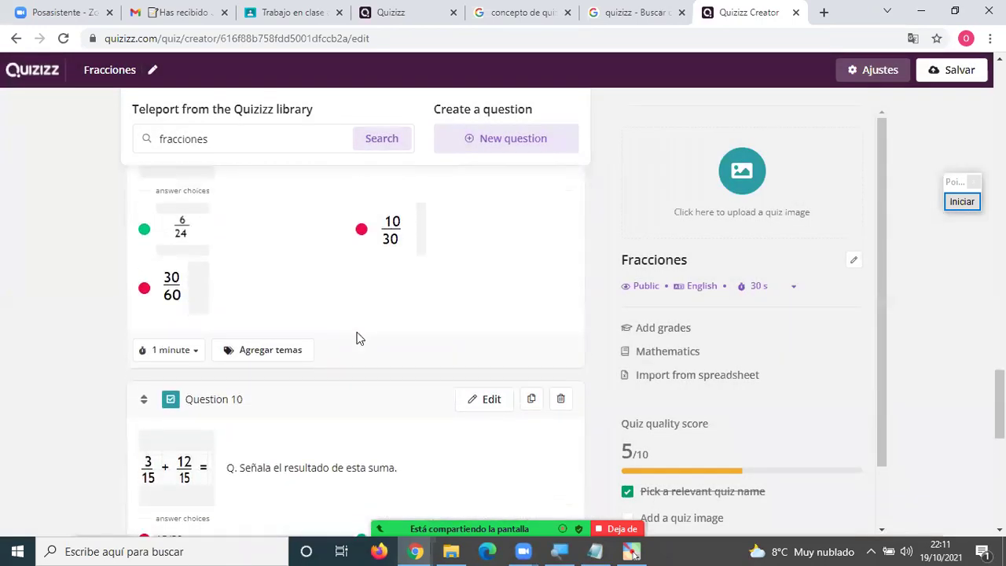
{"action": "scroll", "coordinate": [356, 338], "scroll_direction": "up", "scroll_amount": 8}
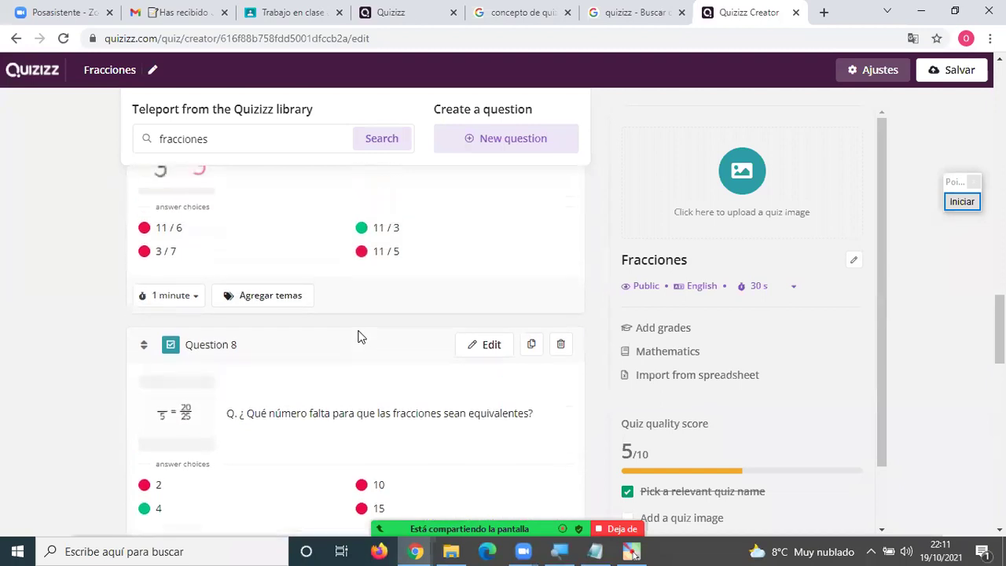
{"action": "scroll", "coordinate": [358, 336], "scroll_direction": "up", "scroll_amount": 5}
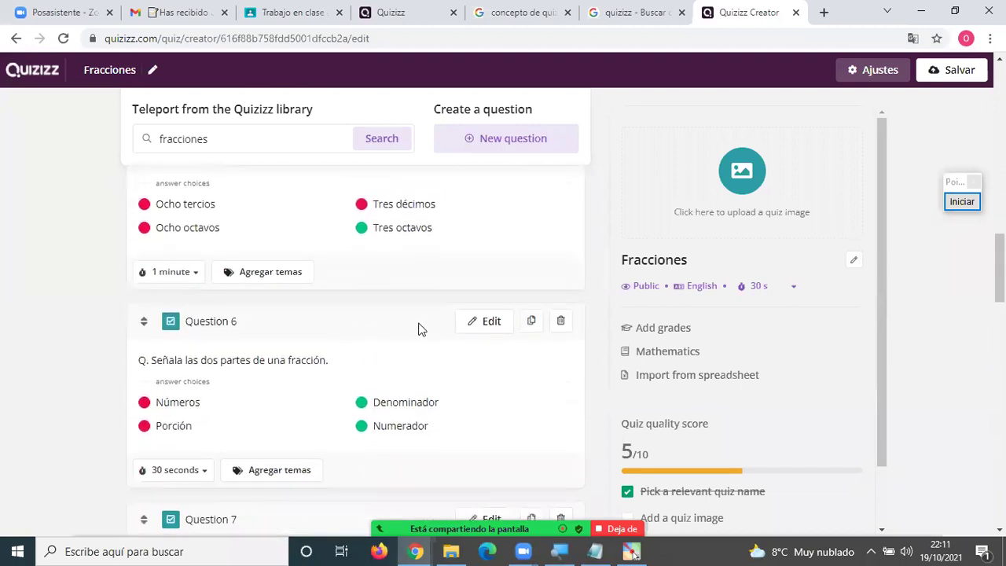
{"action": "left_click", "coordinate": [560, 322]}
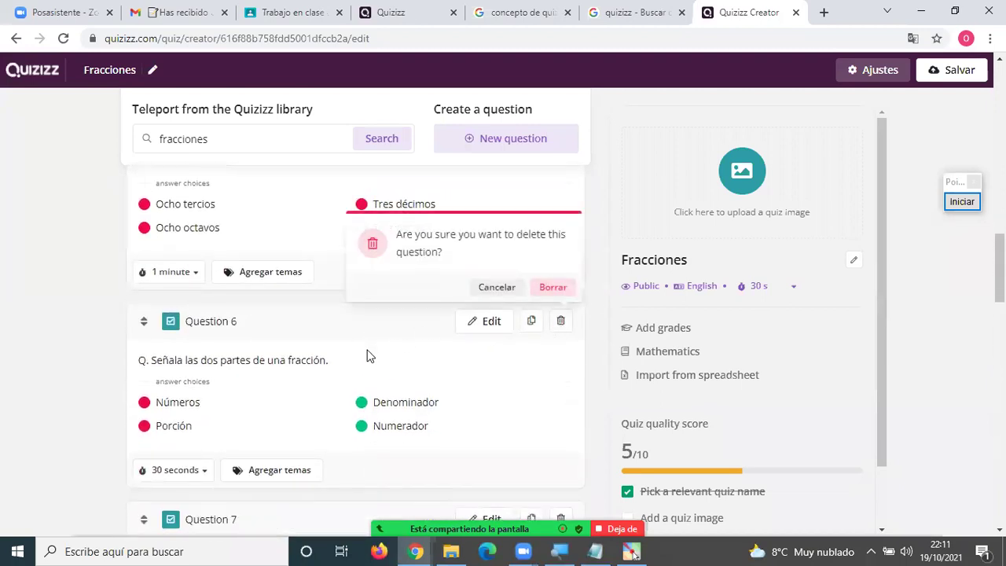
{"action": "left_click", "coordinate": [550, 288]}
{"action": "scroll", "coordinate": [343, 354], "scroll_direction": "down", "scroll_amount": 12}
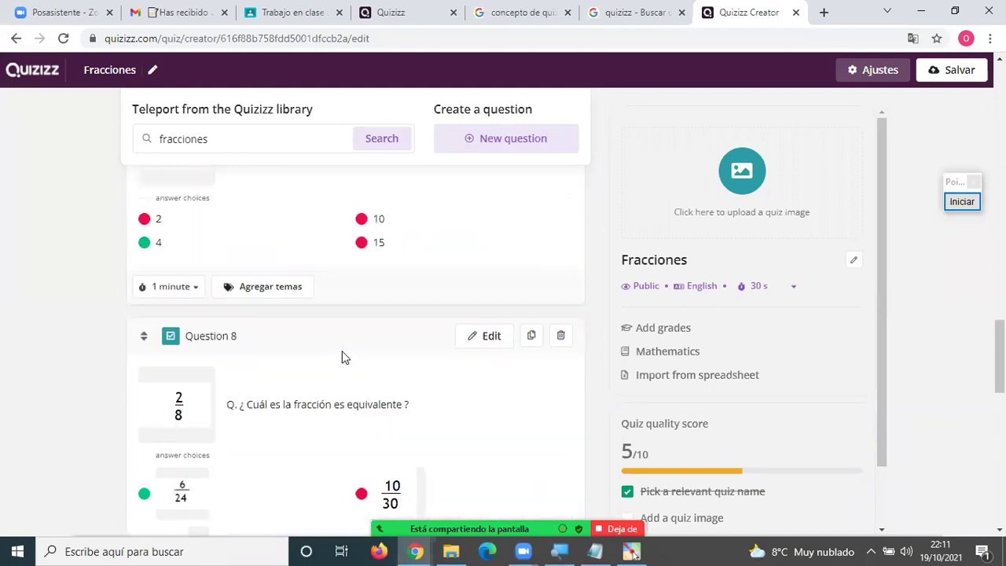
{"action": "scroll", "coordinate": [343, 357], "scroll_direction": "up", "scroll_amount": 3}
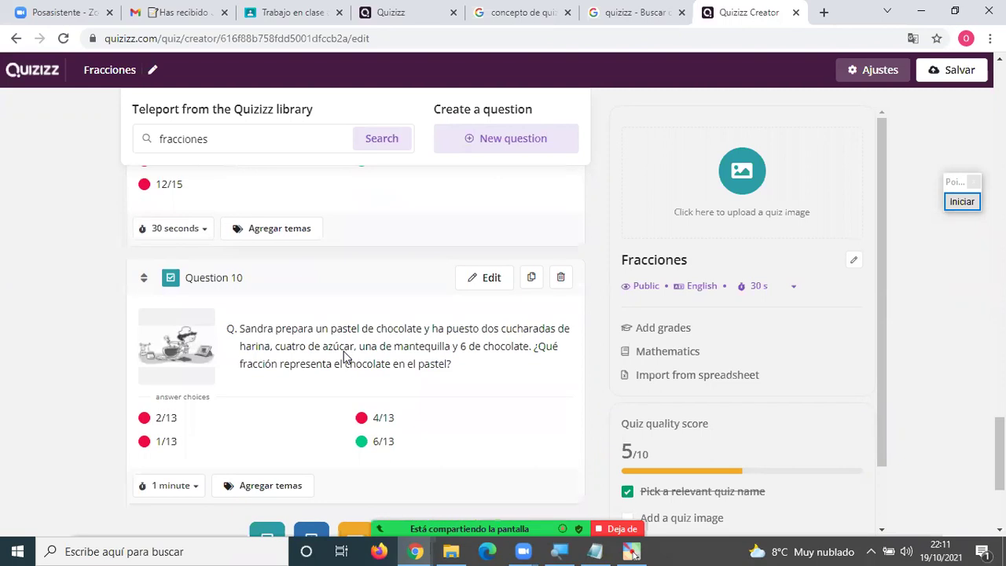
{"action": "scroll", "coordinate": [443, 322], "scroll_direction": "up", "scroll_amount": 10}
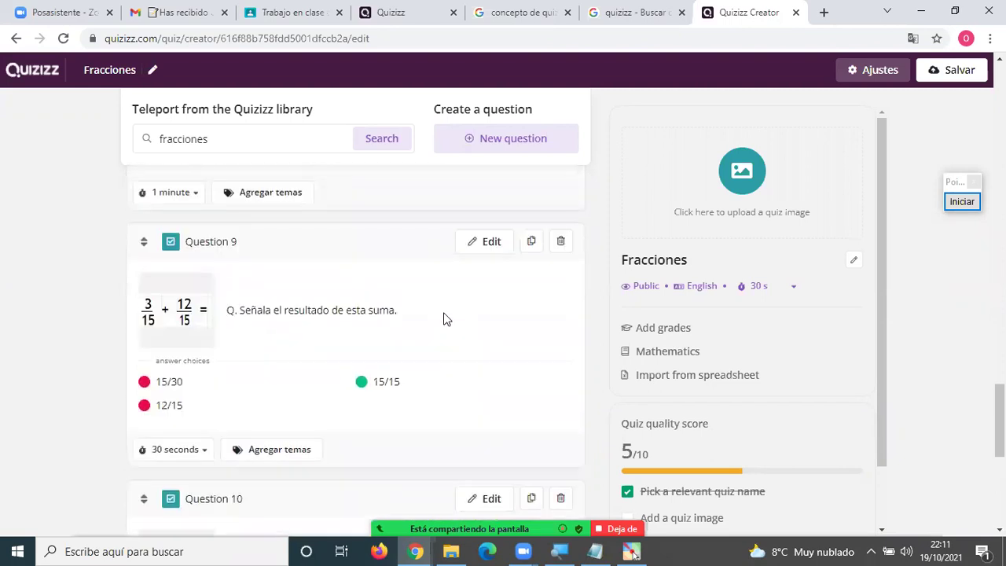
{"action": "left_click", "coordinate": [958, 73]}
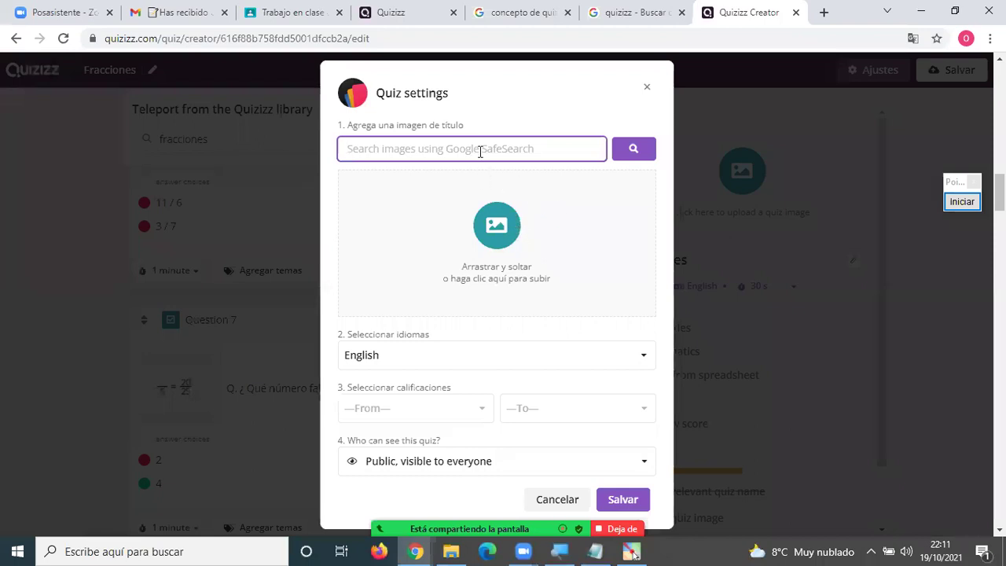
Search title images for 'fr' and insert the equivalent-fractions worksheet as the cover image.
{"action": "type", "text": "fracciones"}
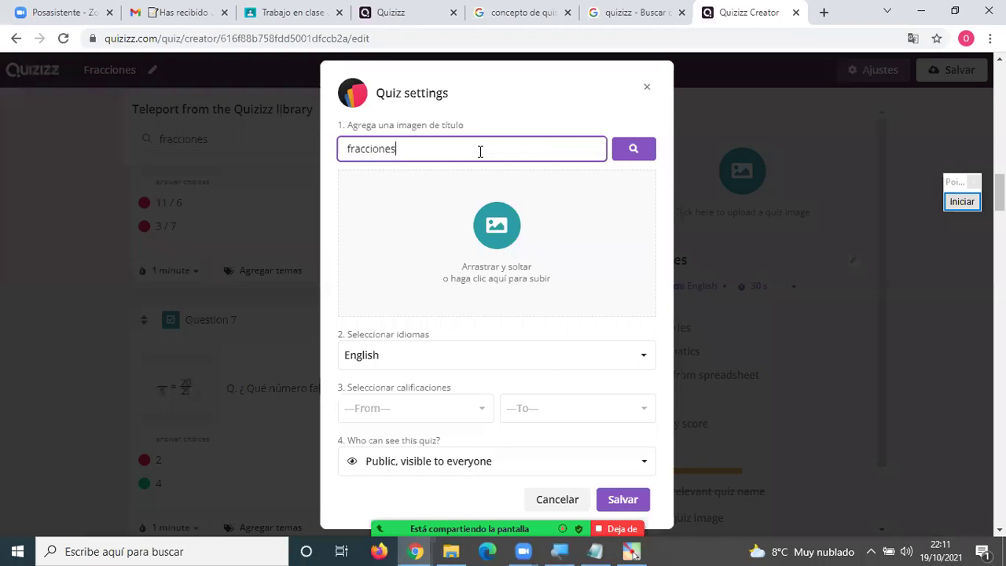
{"action": "left_click", "coordinate": [621, 149]}
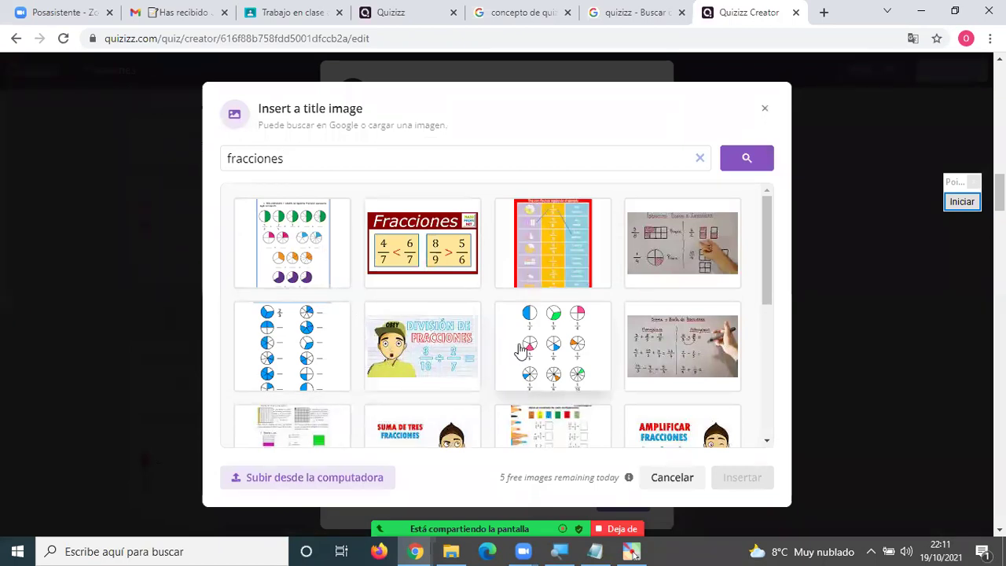
{"action": "scroll", "coordinate": [520, 349], "scroll_direction": "down", "scroll_amount": 2}
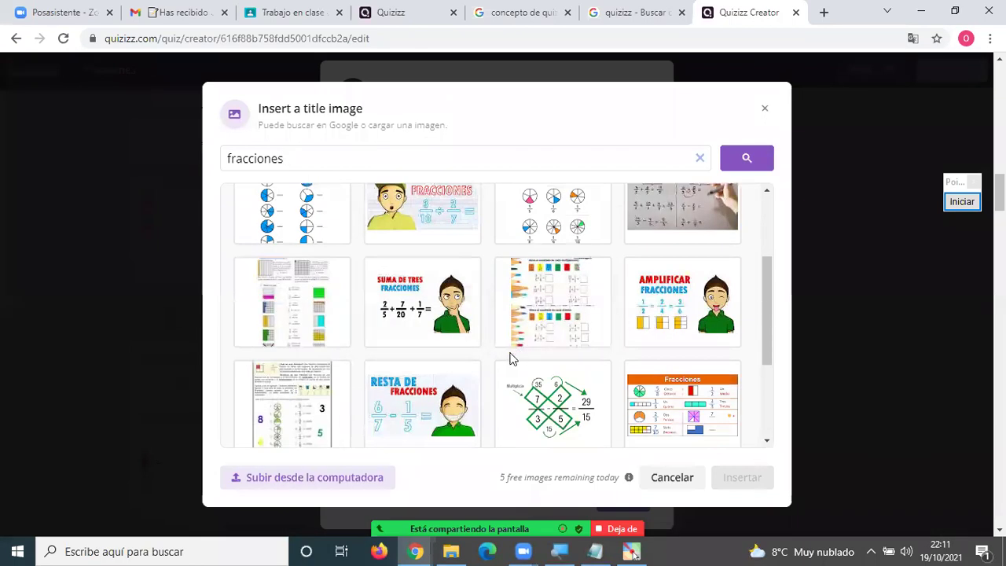
{"action": "scroll", "coordinate": [550, 346], "scroll_direction": "down", "scroll_amount": 1}
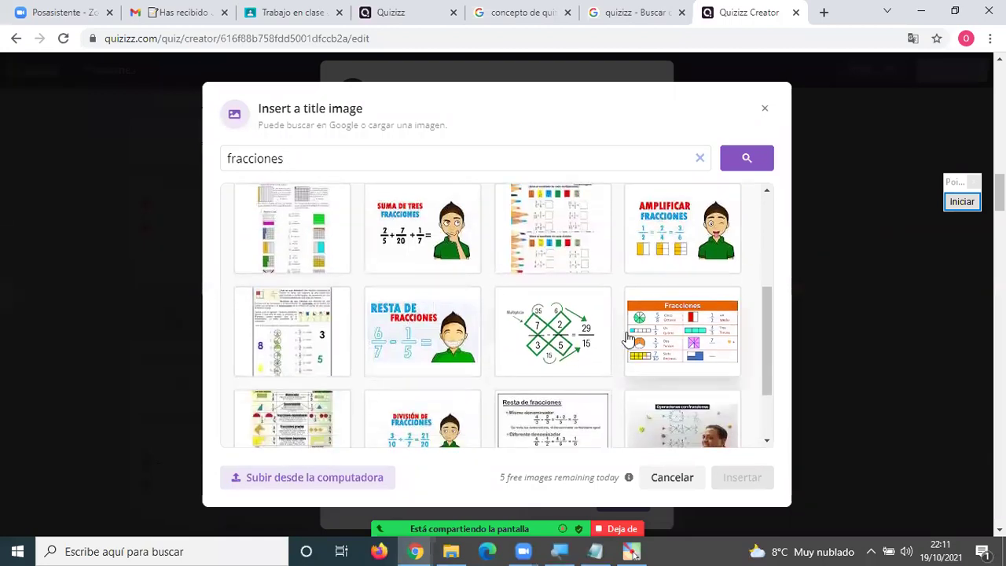
{"action": "scroll", "coordinate": [621, 338], "scroll_direction": "down", "scroll_amount": 1}
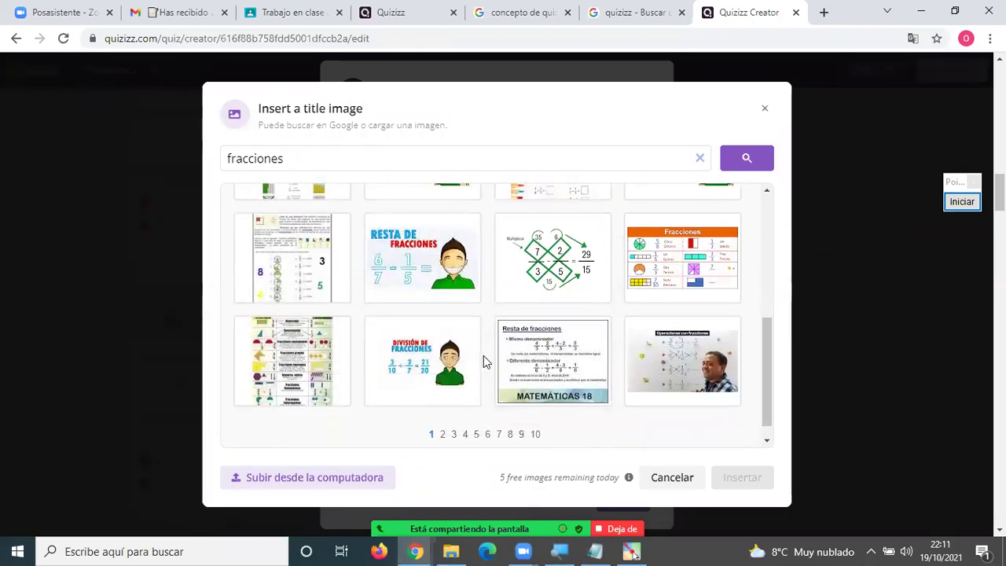
{"action": "scroll", "coordinate": [448, 355], "scroll_direction": "up", "scroll_amount": 4}
{"action": "scroll", "coordinate": [448, 355], "scroll_direction": "up", "scroll_amount": 1}
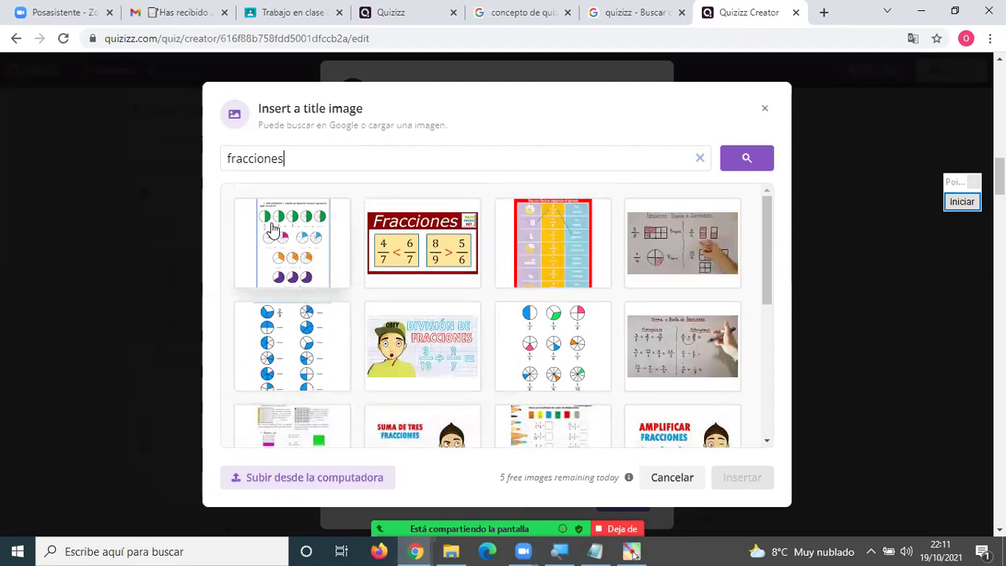
{"action": "left_click", "coordinate": [287, 250]}
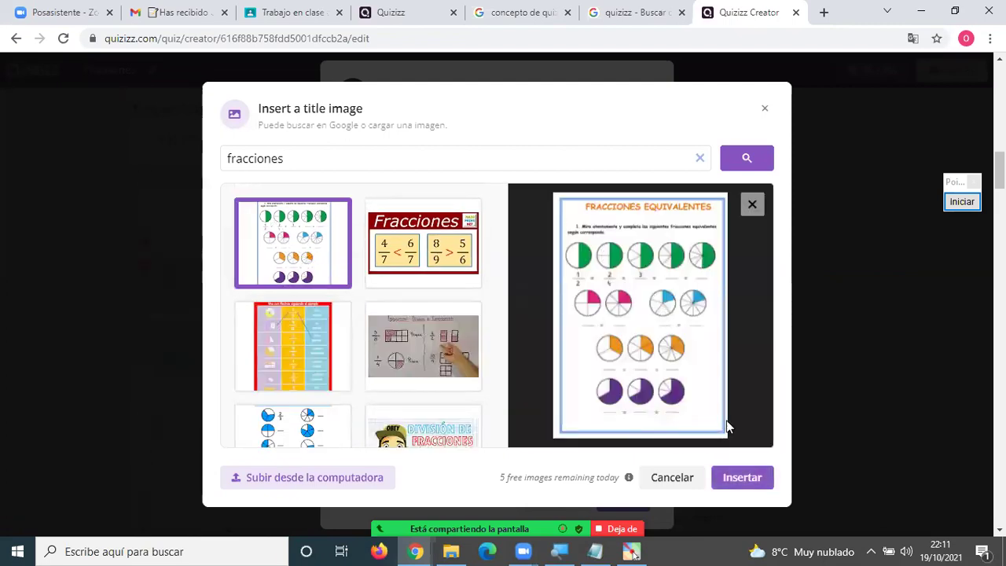
{"action": "left_click", "coordinate": [736, 478]}
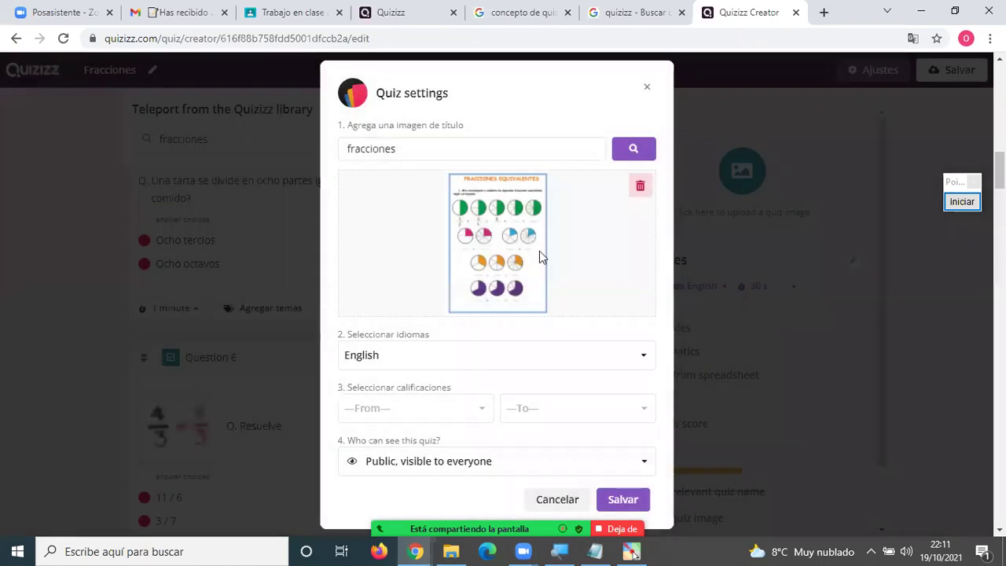
Set the quiz language to Spanish; Castilian and the grade to 4th, then save.
{"action": "left_click", "coordinate": [352, 355]}
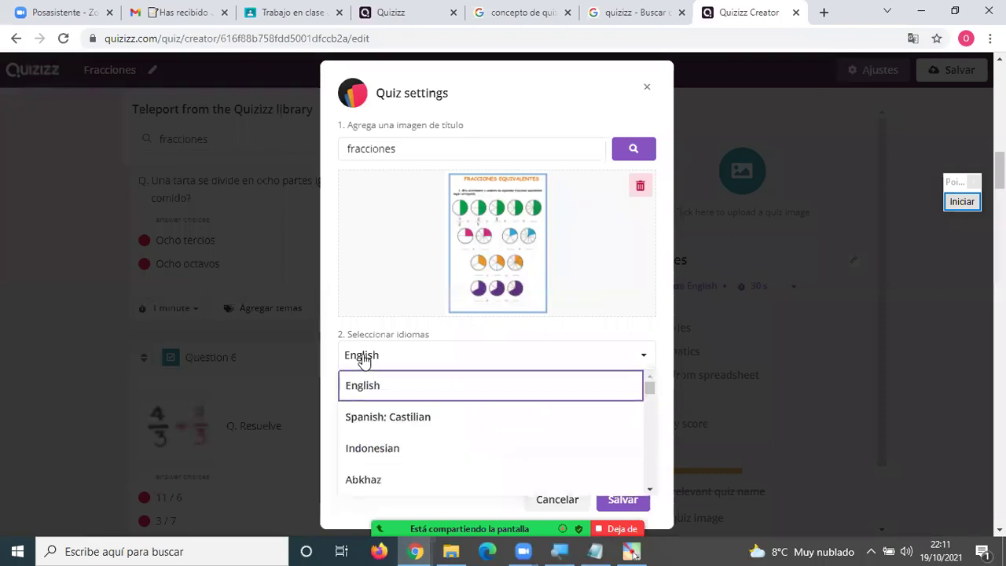
{"action": "left_click", "coordinate": [378, 417]}
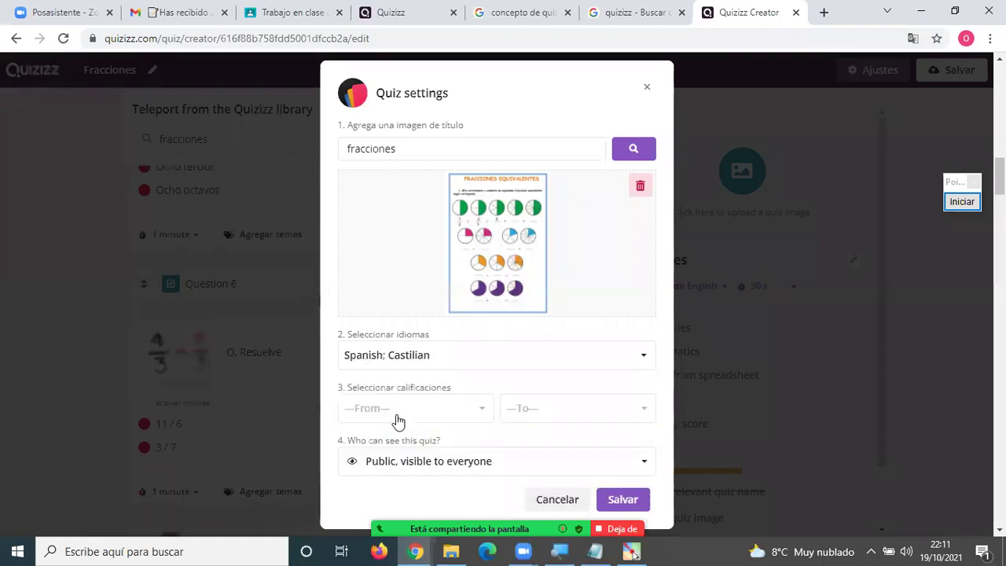
{"action": "left_click", "coordinate": [389, 409]}
{"action": "scroll", "coordinate": [392, 467], "scroll_direction": "down", "scroll_amount": 2}
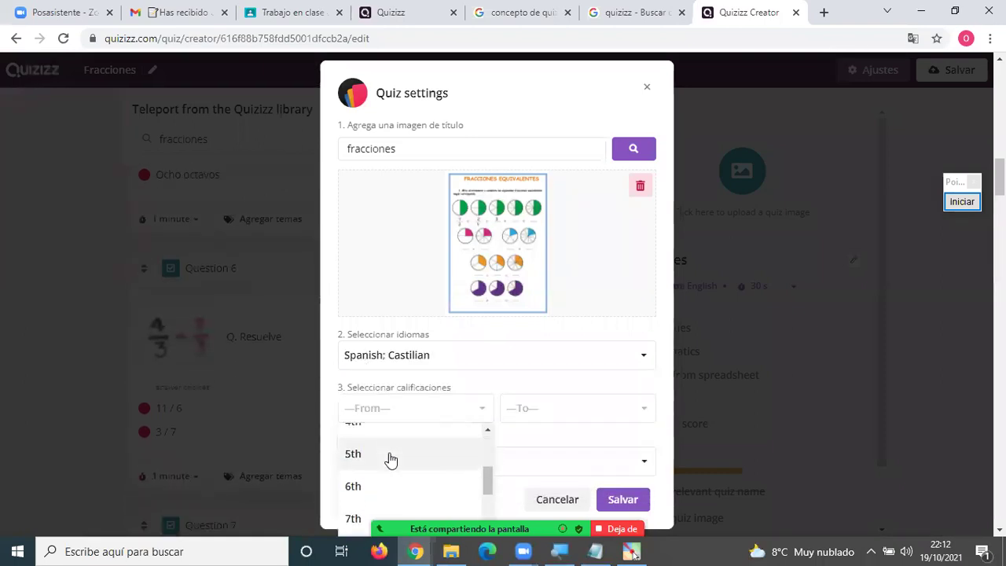
{"action": "scroll", "coordinate": [377, 464], "scroll_direction": "up", "scroll_amount": 2}
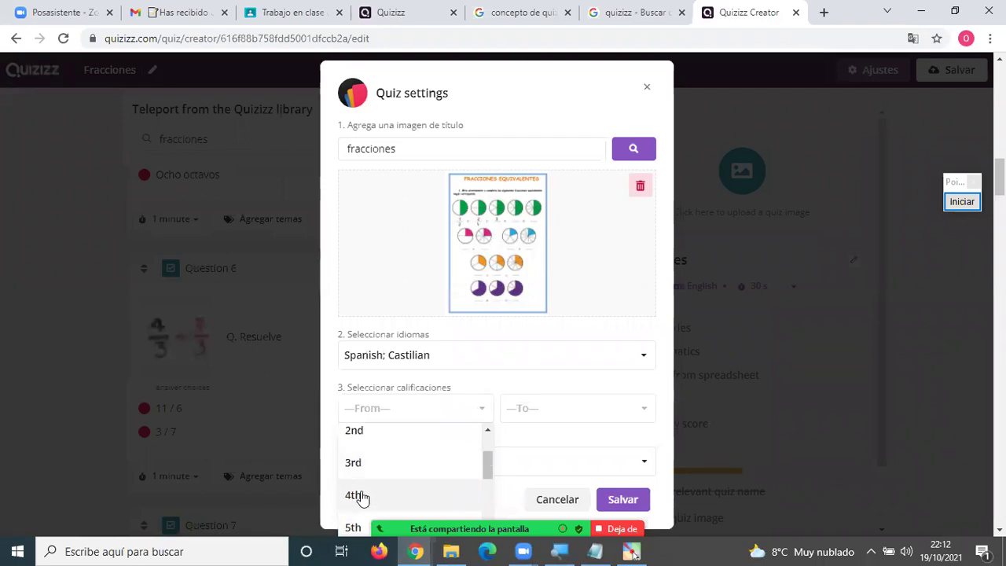
{"action": "left_click", "coordinate": [359, 495]}
{"action": "left_click", "coordinate": [625, 498]}
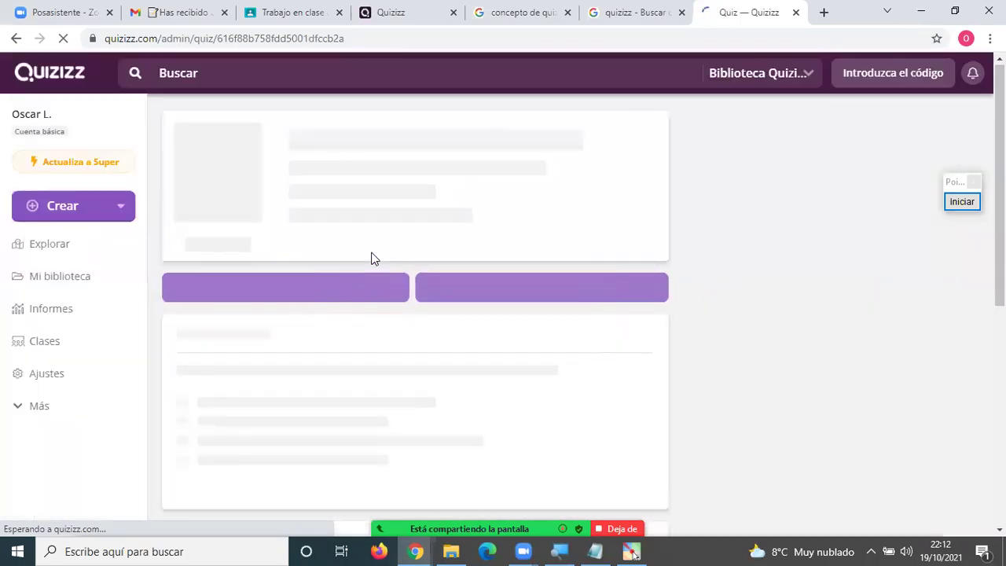
Open the Fracciones quiz from Mi biblioteca and scroll through its 10 questions.
{"action": "left_click", "coordinate": [64, 277]}
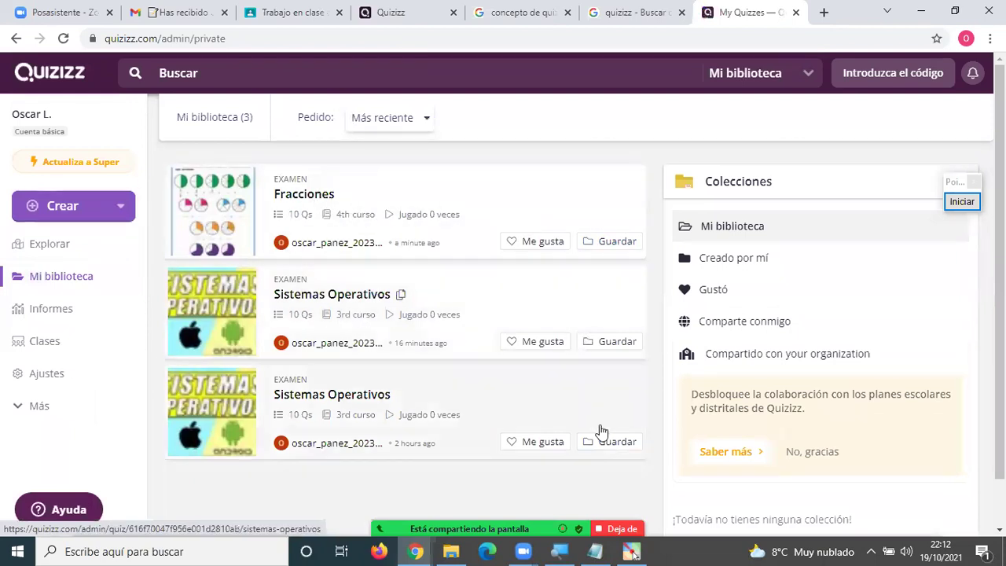
{"action": "left_click", "coordinate": [346, 198]}
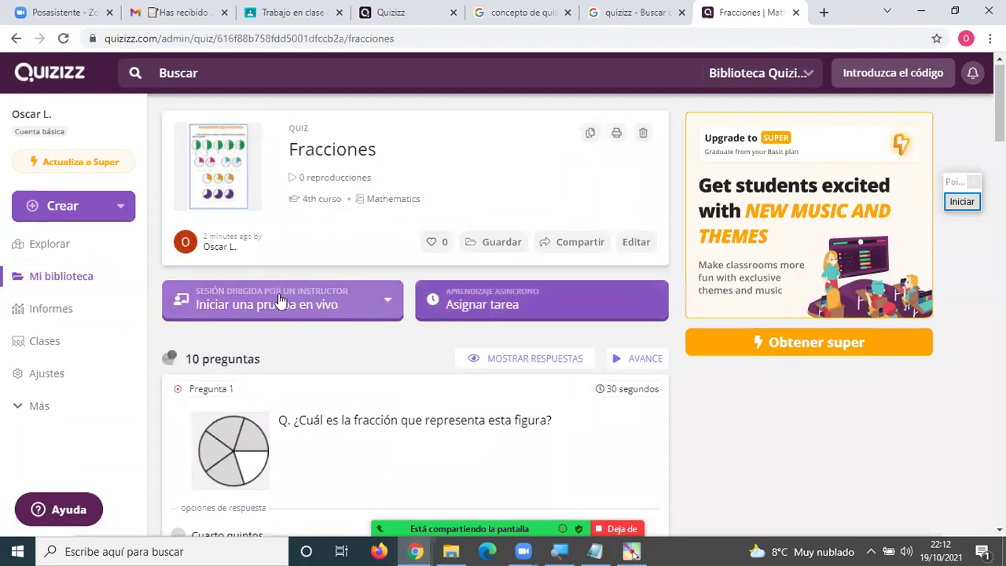
{"action": "scroll", "coordinate": [420, 343], "scroll_direction": "down", "scroll_amount": 8}
{"action": "scroll", "coordinate": [397, 310], "scroll_direction": "down", "scroll_amount": 10}
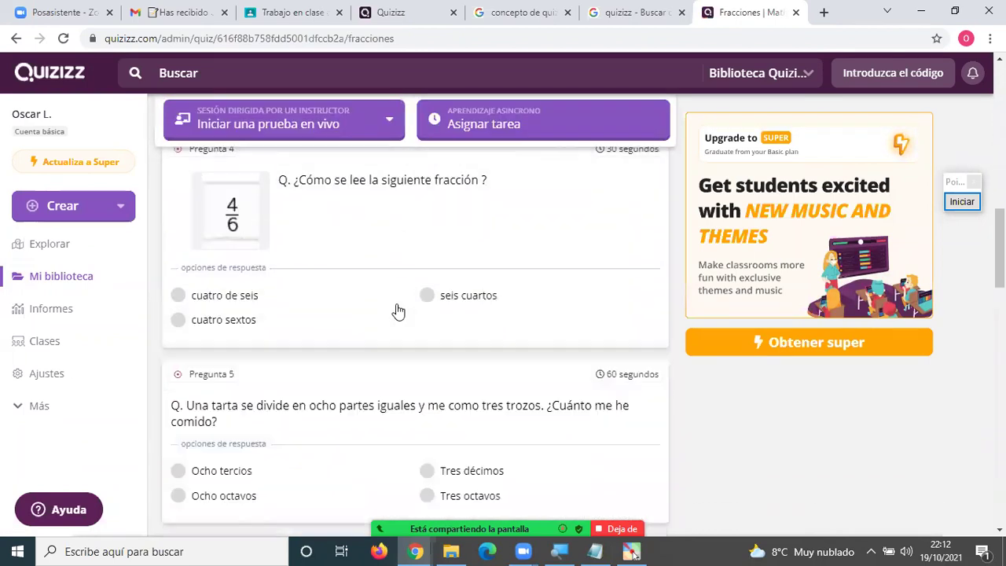
{"action": "scroll", "coordinate": [400, 308], "scroll_direction": "down", "scroll_amount": 2}
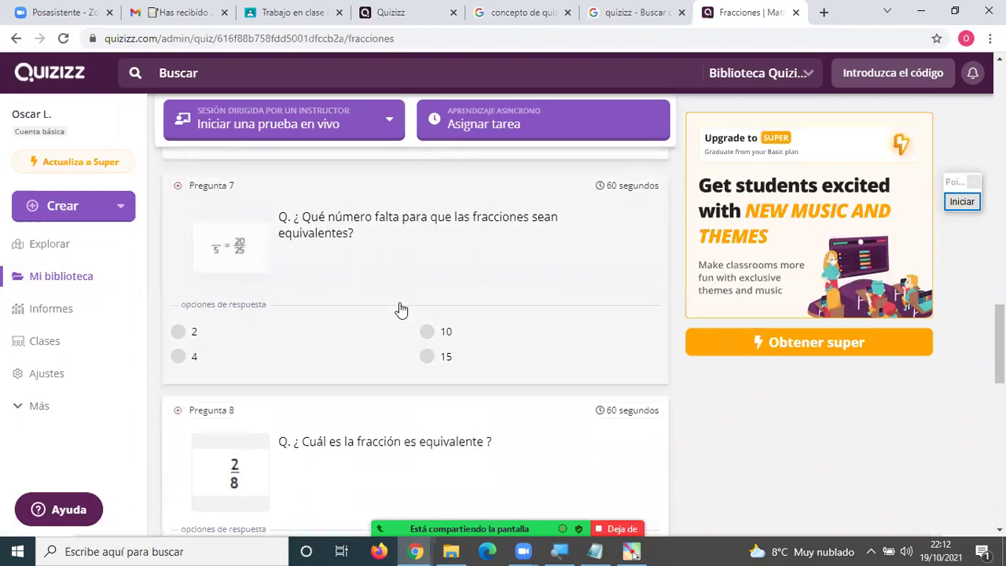
{"action": "scroll", "coordinate": [401, 309], "scroll_direction": "down", "scroll_amount": 5}
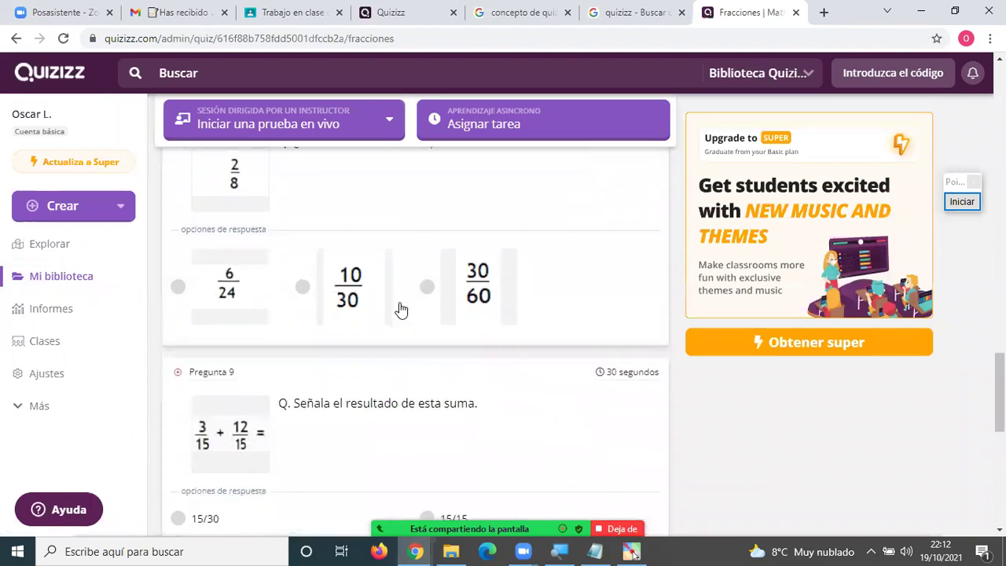
{"action": "scroll", "coordinate": [400, 308], "scroll_direction": "down", "scroll_amount": 4}
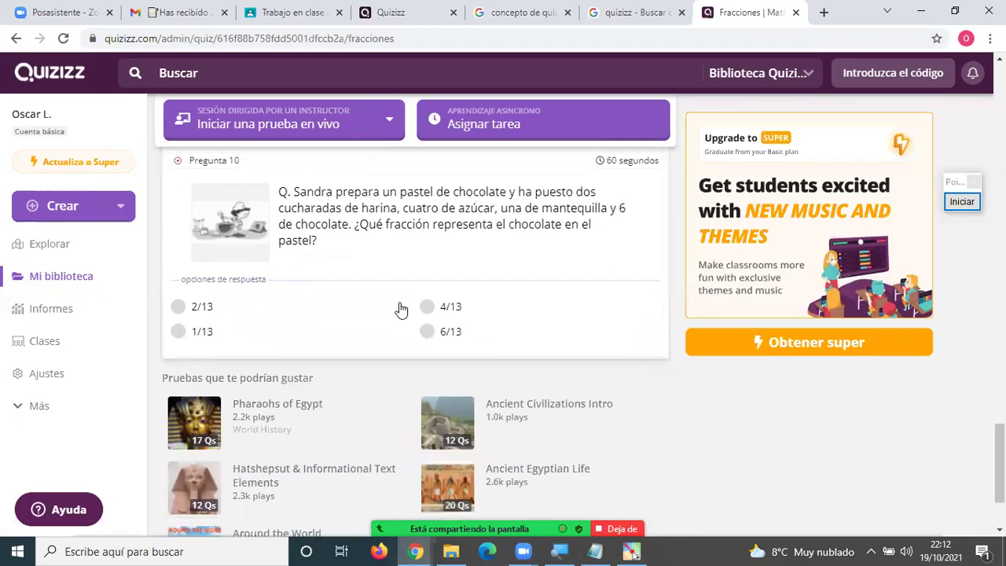
{"action": "scroll", "coordinate": [401, 308], "scroll_direction": "up", "scroll_amount": 3}
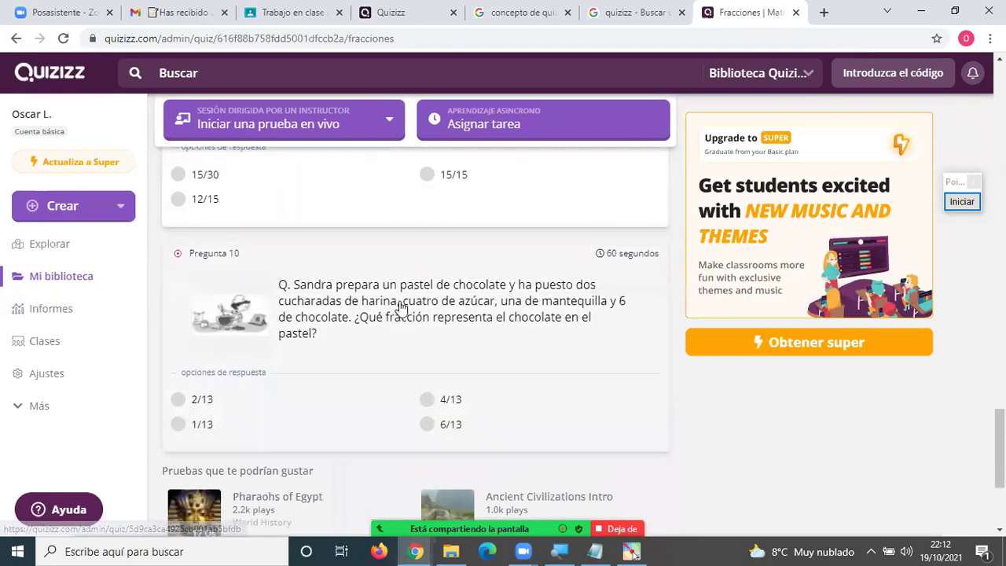
{"action": "scroll", "coordinate": [401, 306], "scroll_direction": "up", "scroll_amount": 10}
{"action": "scroll", "coordinate": [400, 301], "scroll_direction": "up", "scroll_amount": 15}
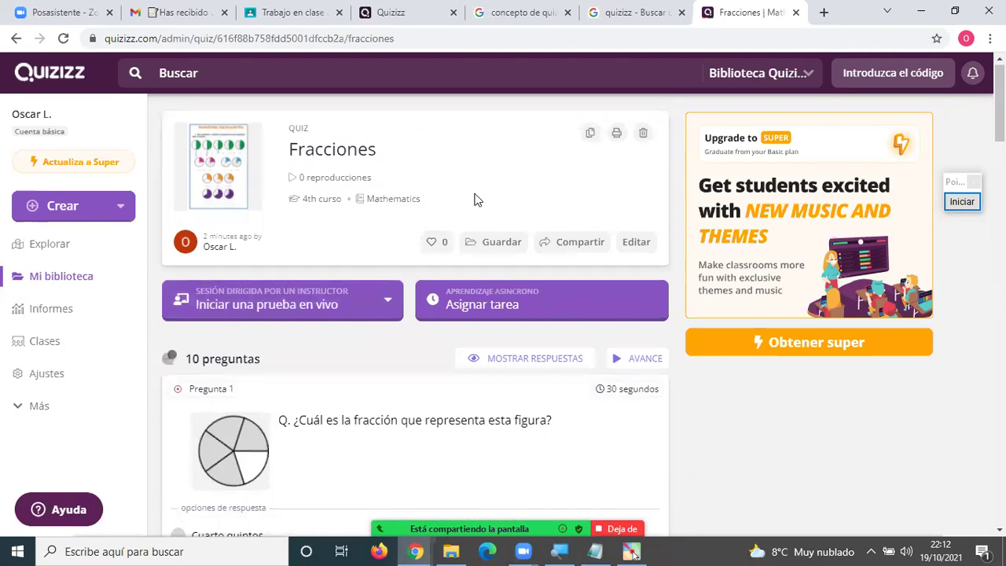
Scroll the question list once more and bring up the meeting chat with Alt+H.
{"action": "scroll", "coordinate": [448, 220], "scroll_direction": "down", "scroll_amount": 1}
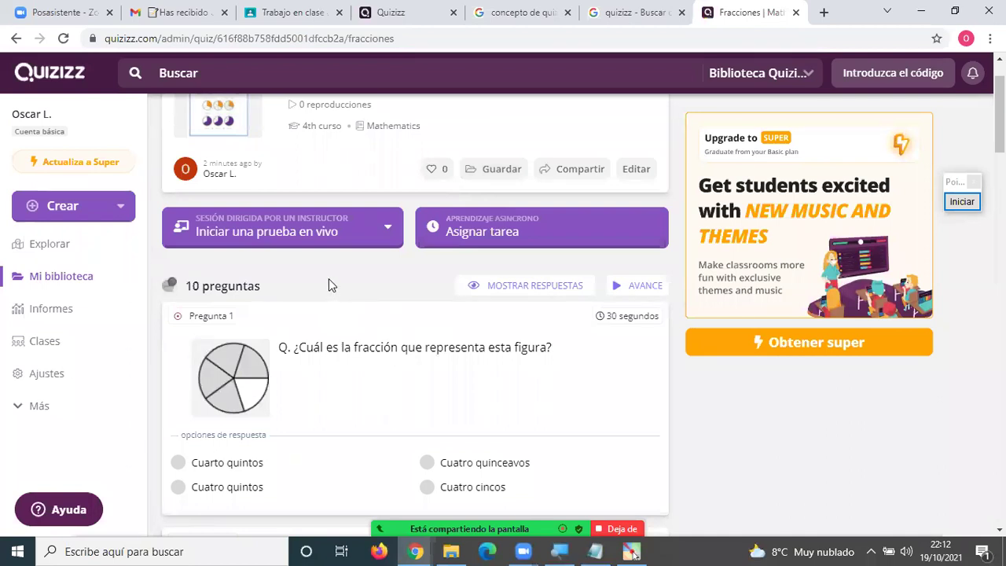
{"action": "scroll", "coordinate": [344, 280], "scroll_direction": "up", "scroll_amount": 1}
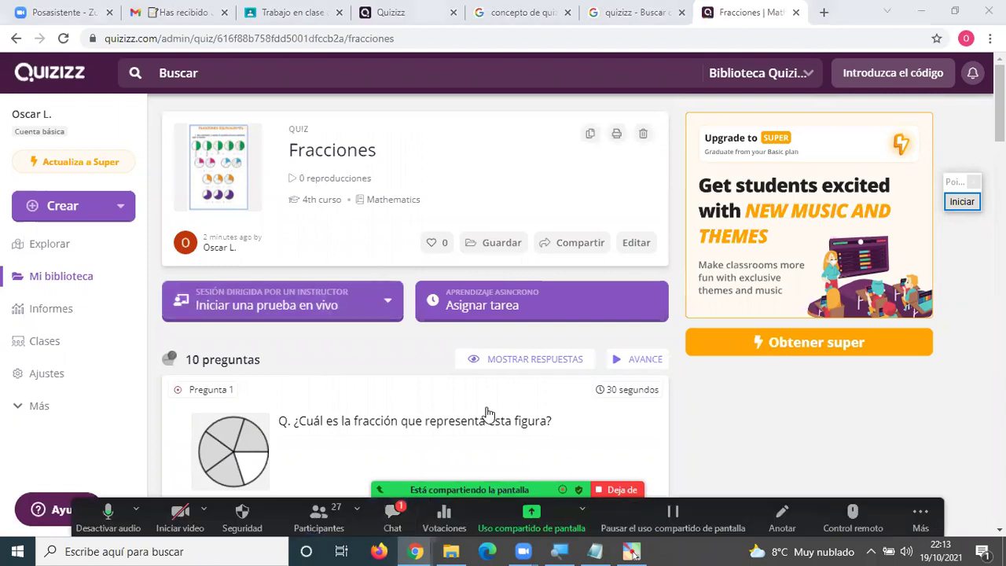
{"action": "key", "text": "alt+h"}
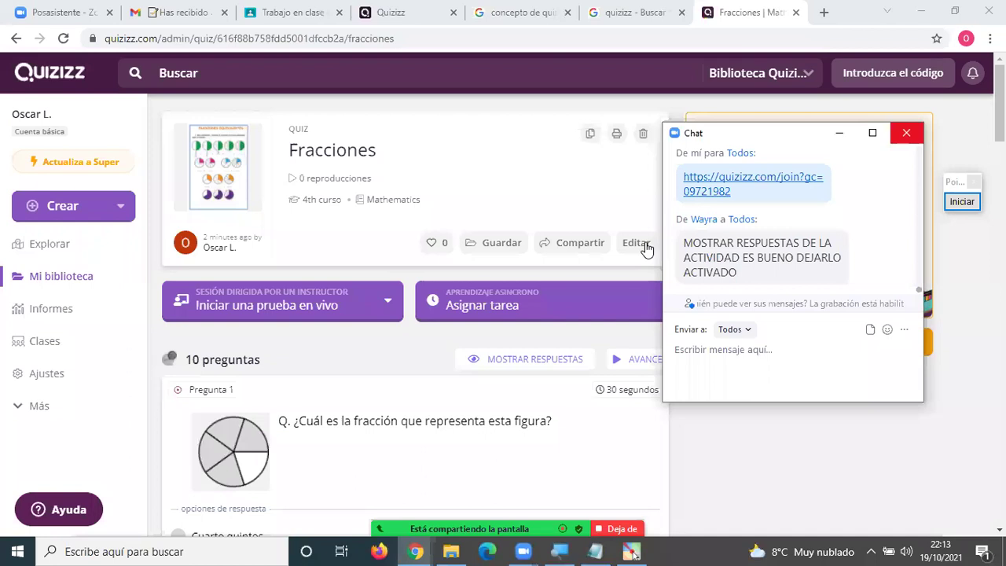
Close the meeting chat window and scroll through the Fracciones quiz page.
{"action": "left_click", "coordinate": [903, 135]}
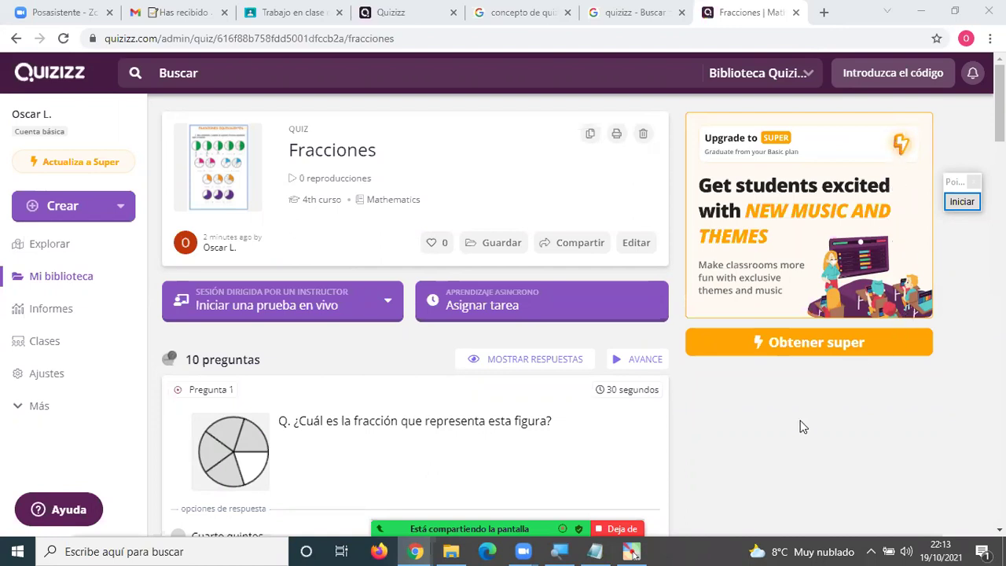
{"action": "scroll", "coordinate": [495, 350], "scroll_direction": "down", "scroll_amount": 3}
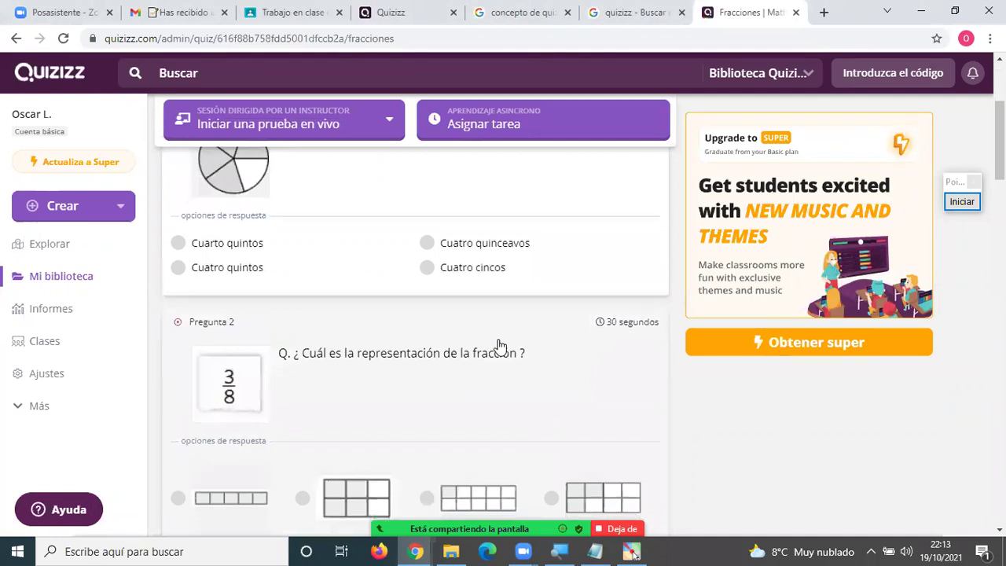
{"action": "scroll", "coordinate": [498, 346], "scroll_direction": "down", "scroll_amount": 2}
{"action": "scroll", "coordinate": [499, 347], "scroll_direction": "up", "scroll_amount": 3}
{"action": "scroll", "coordinate": [498, 345], "scroll_direction": "up", "scroll_amount": 3}
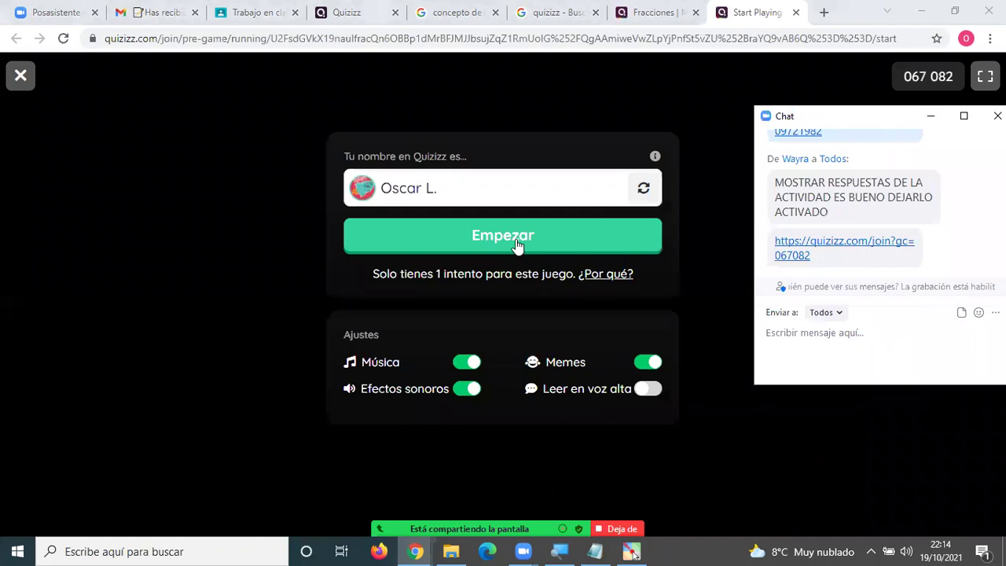
Join the live game with Empezar and wait in the lobby as 9 players gather.
{"action": "left_click", "coordinate": [518, 248]}
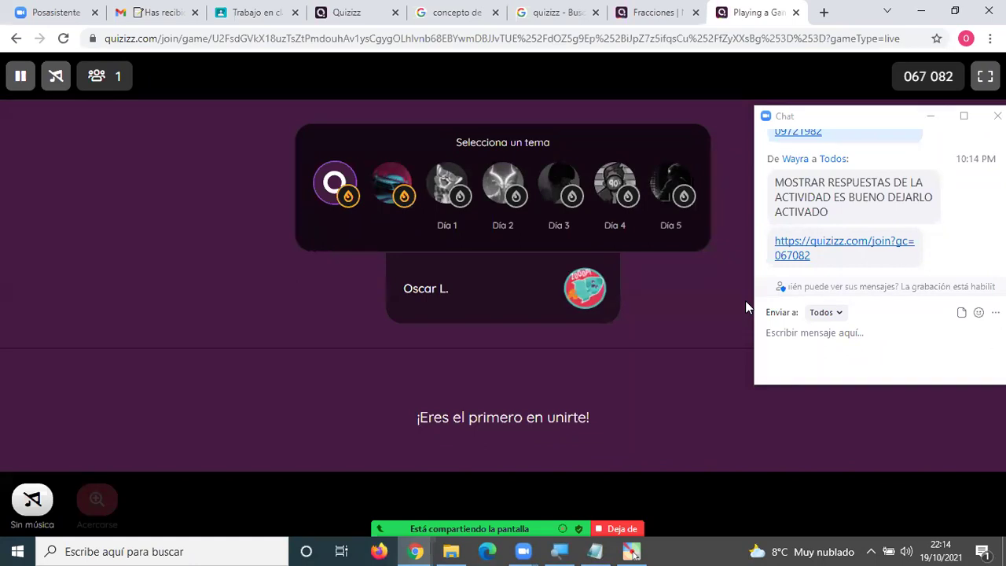
{"action": "scroll", "coordinate": [745, 300], "scroll_direction": "up", "scroll_amount": 3}
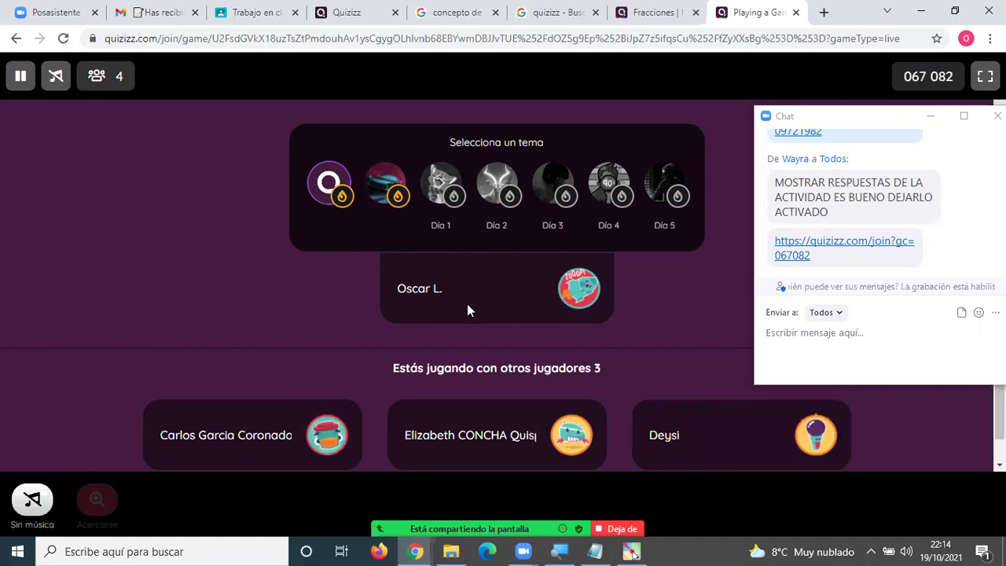
{"action": "scroll", "coordinate": [608, 379], "scroll_direction": "down", "scroll_amount": 1}
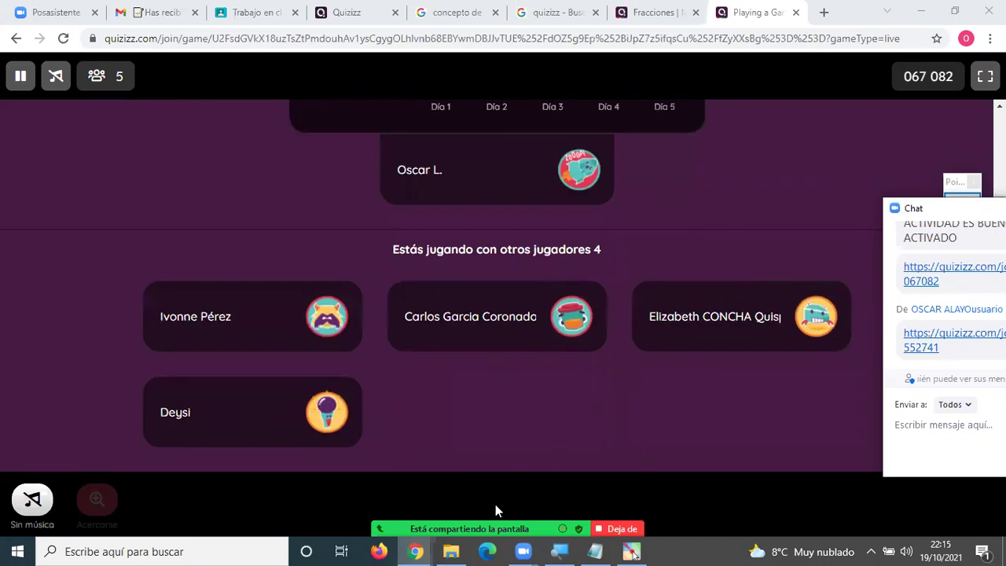
{"action": "mouse_move", "coordinate": [495, 504]}
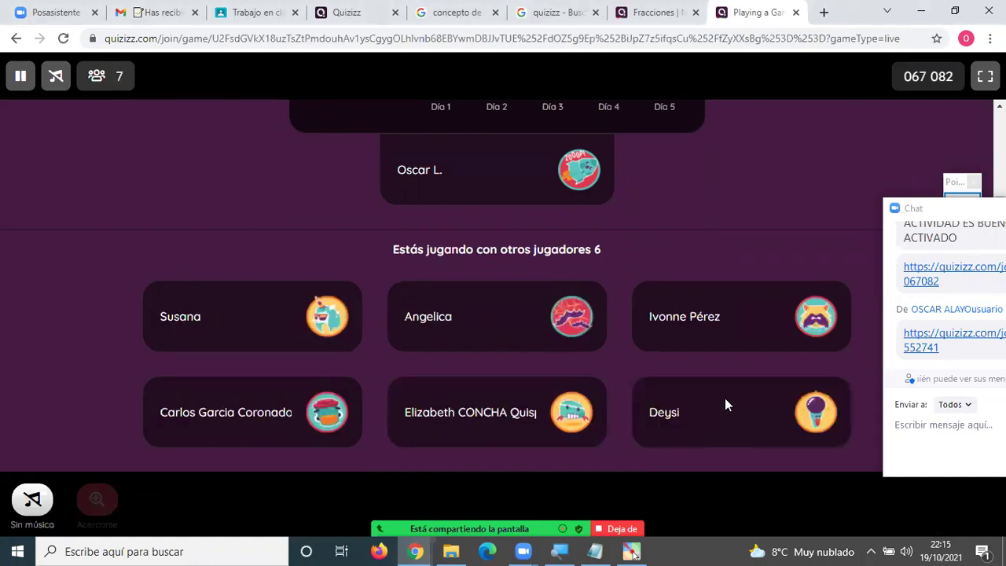
{"action": "scroll", "coordinate": [722, 397], "scroll_direction": "up", "scroll_amount": 2}
{"action": "scroll", "coordinate": [718, 355], "scroll_direction": "down", "scroll_amount": 2}
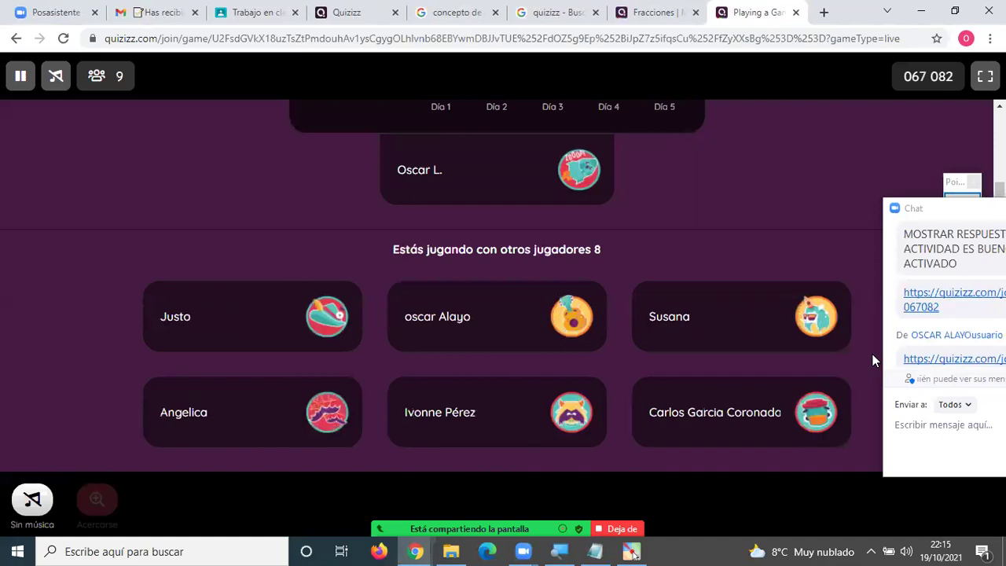
{"action": "scroll", "coordinate": [629, 285], "scroll_direction": "up", "scroll_amount": 3}
{"action": "scroll", "coordinate": [644, 294], "scroll_direction": "down", "scroll_amount": 2}
{"action": "scroll", "coordinate": [644, 291], "scroll_direction": "down", "scroll_amount": 3}
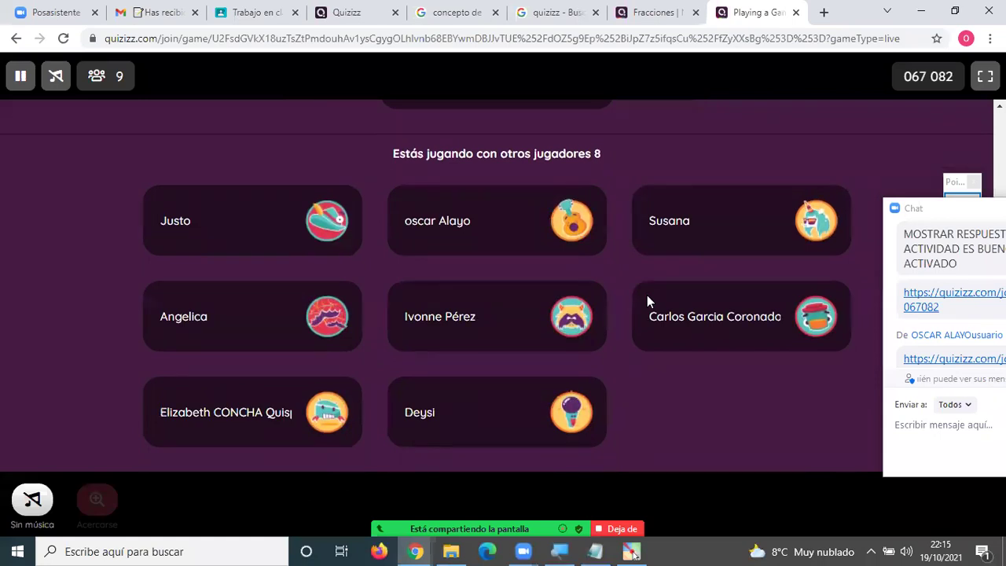
{"action": "scroll", "coordinate": [648, 295], "scroll_direction": "up", "scroll_amount": 3}
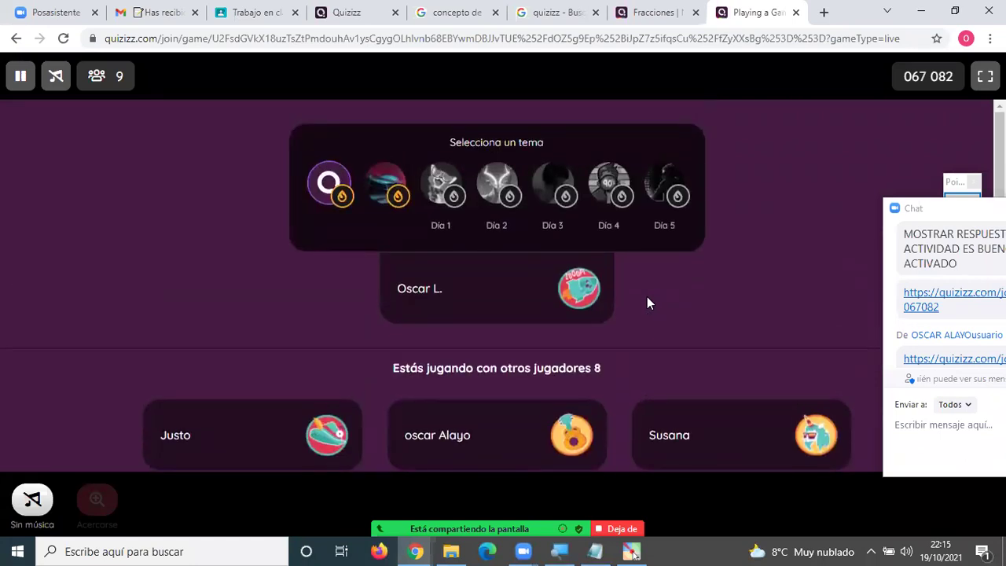
{"action": "scroll", "coordinate": [646, 302], "scroll_direction": "down", "scroll_amount": 2}
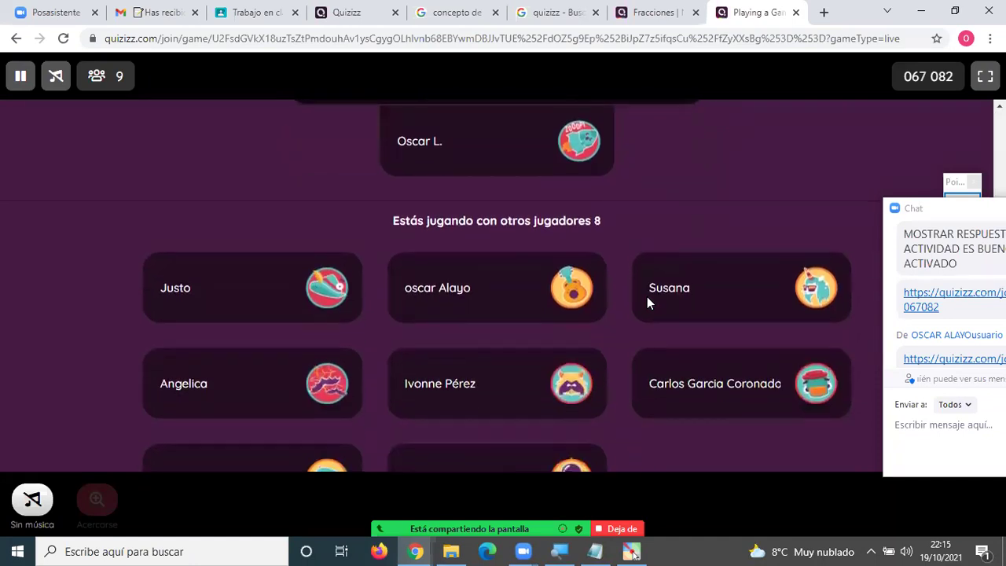
{"action": "scroll", "coordinate": [647, 302], "scroll_direction": "up", "scroll_amount": 1}
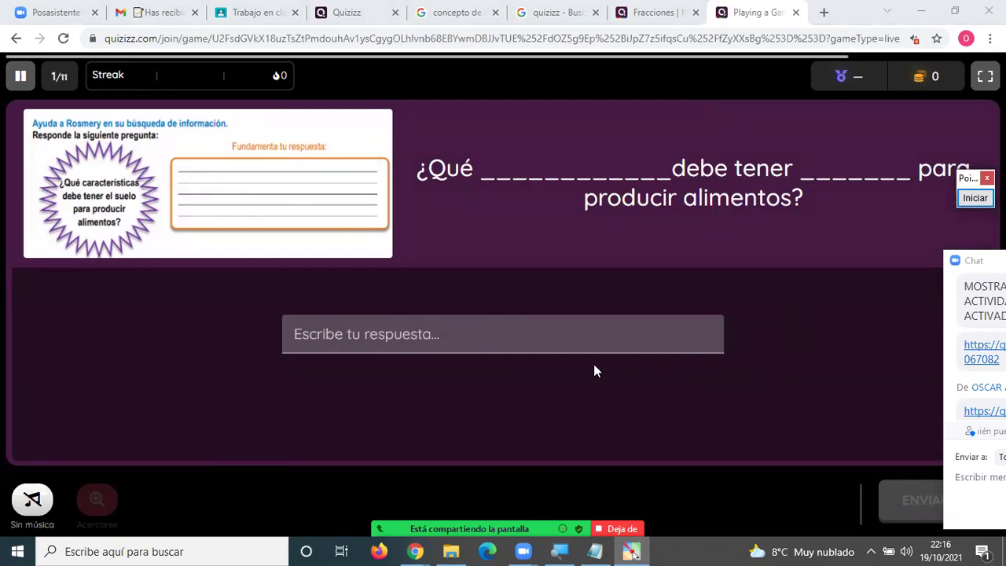
Submit typed answers to the first three questions, ending with the agriculture question.
{"action": "left_click", "coordinate": [450, 344]}
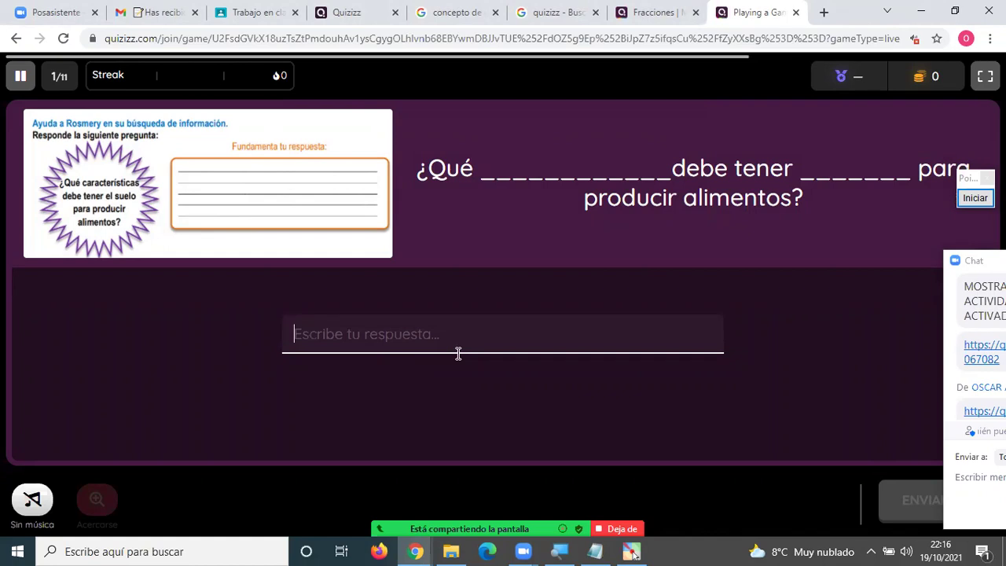
{"action": "type", "text": "xxx"}
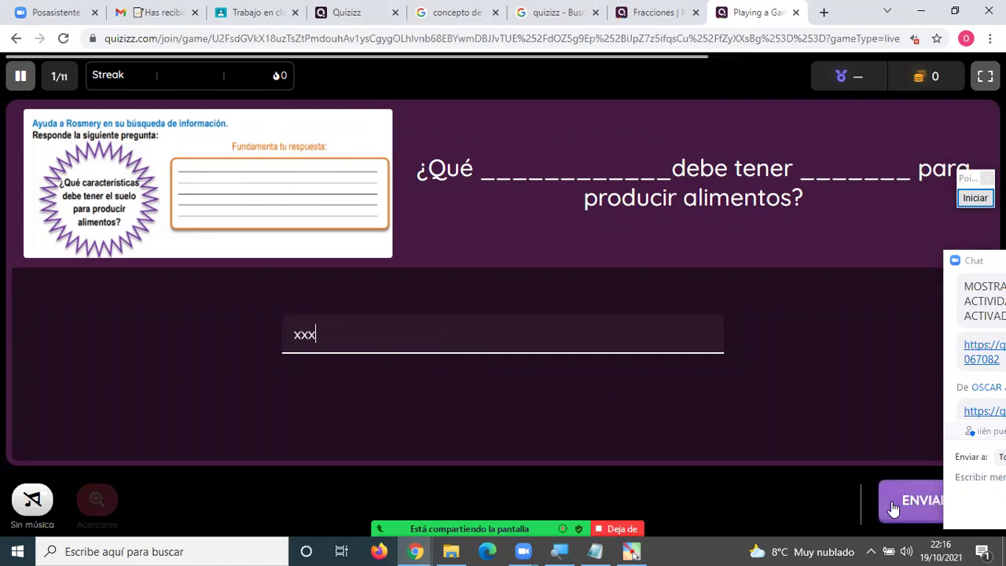
{"action": "left_click", "coordinate": [911, 507]}
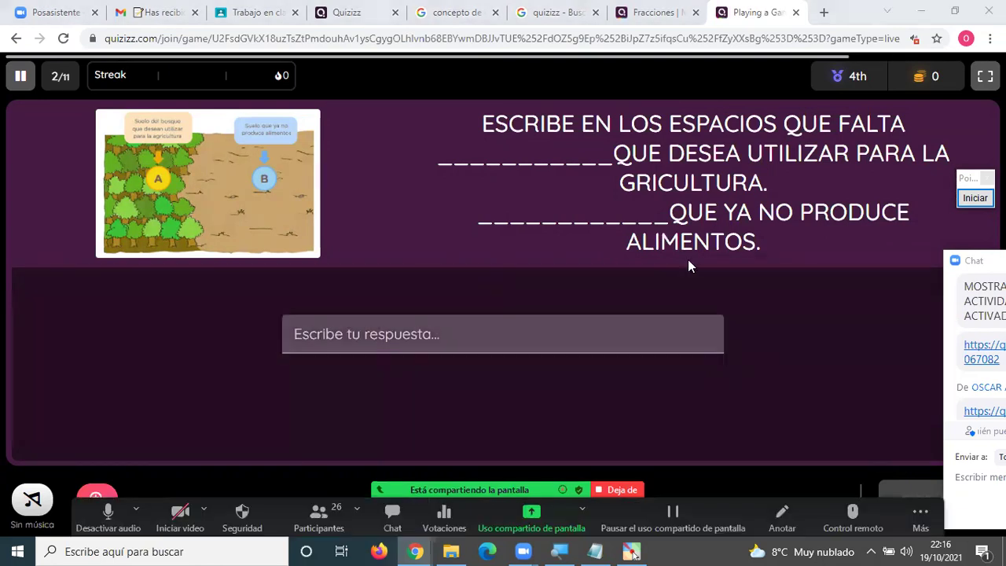
{"action": "left_click", "coordinate": [621, 314]}
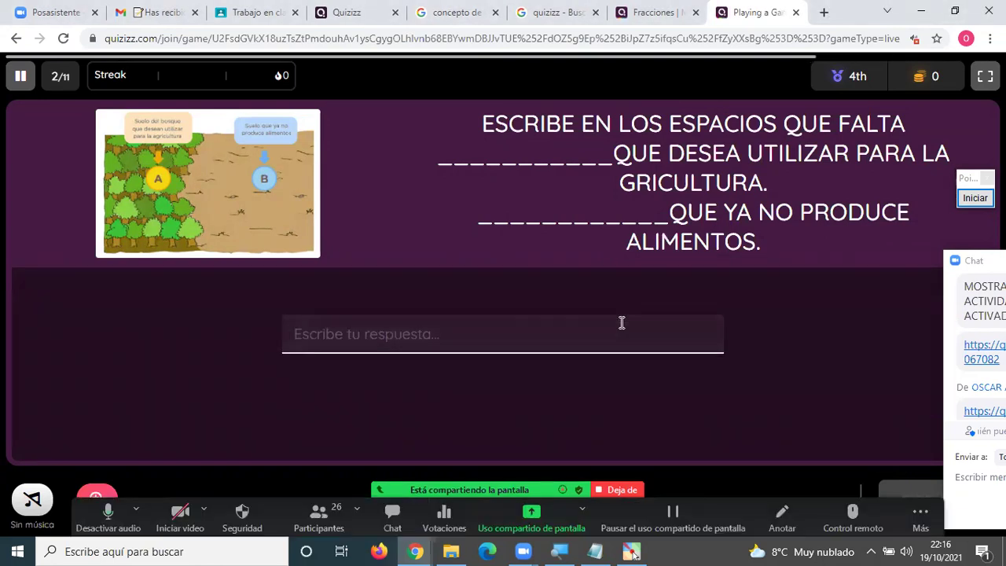
{"action": "type", "text": "xxxx"}
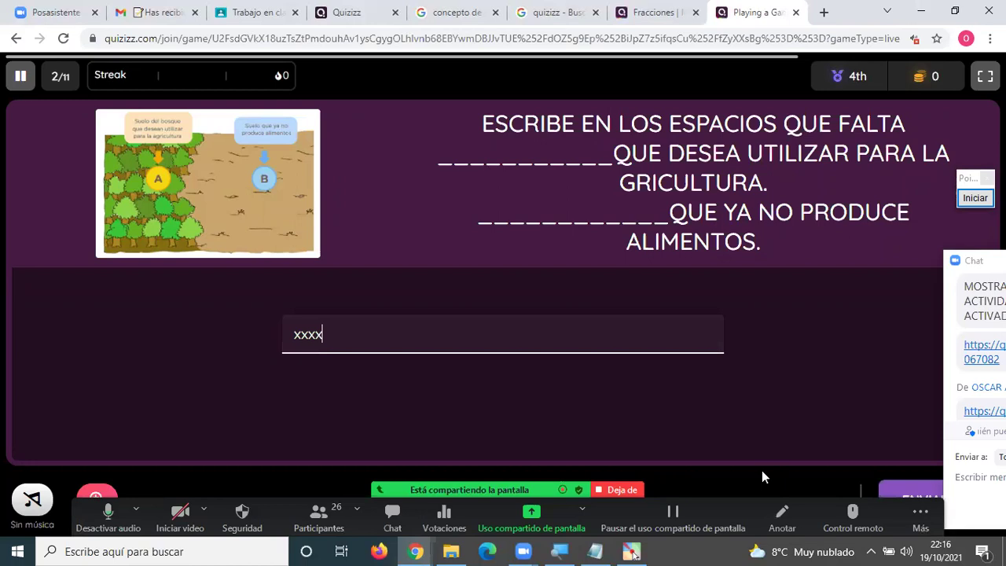
{"action": "left_click", "coordinate": [893, 483]}
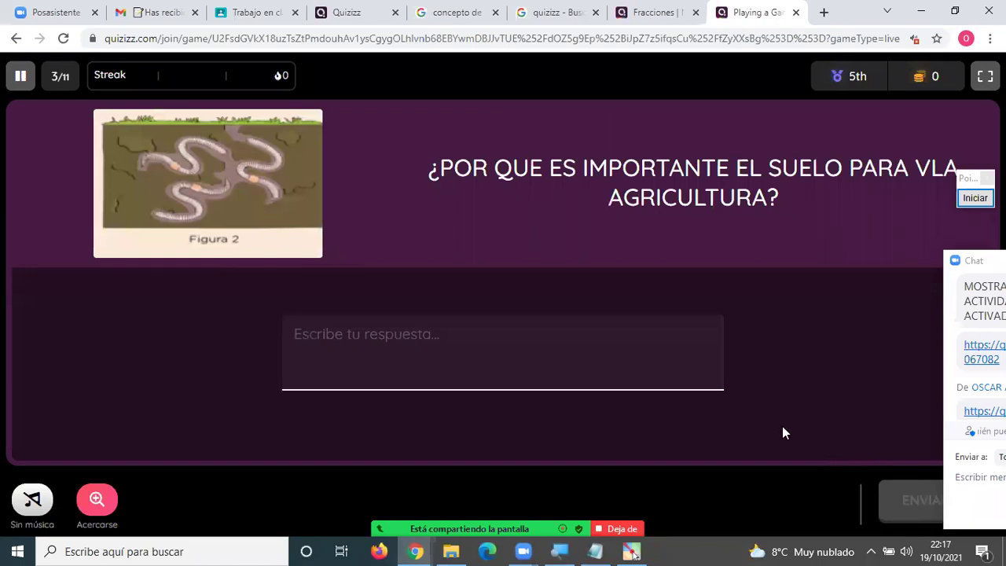
{"action": "type", "text": "xxxx"}
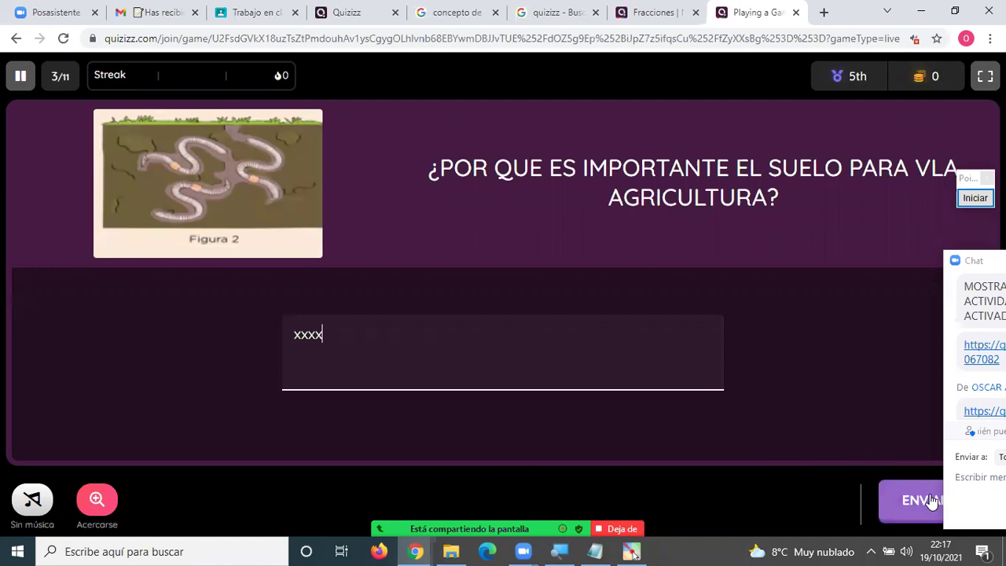
{"action": "left_click", "coordinate": [931, 500]}
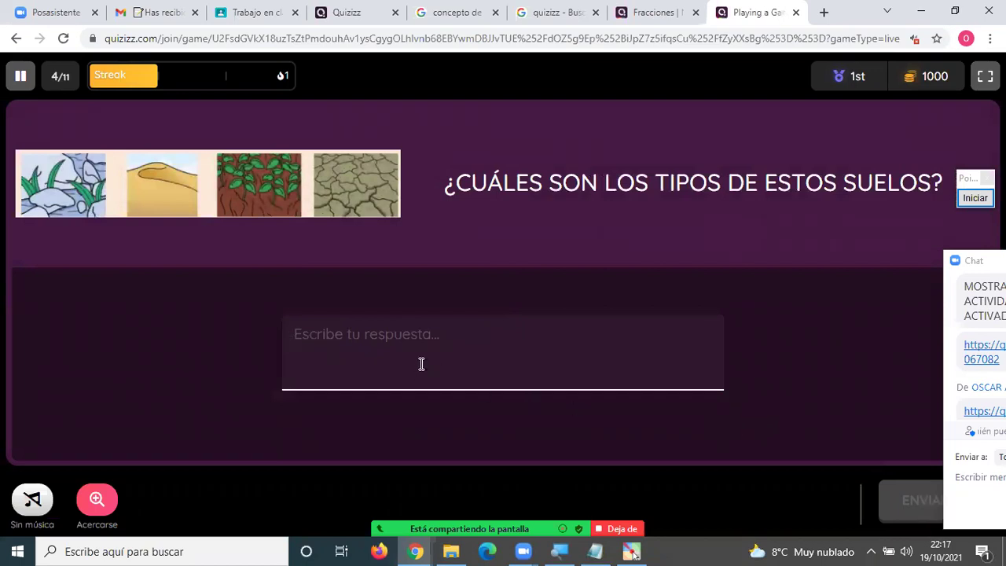
Answer the soil-types question and dismiss the unlocked power-up notice.
{"action": "type", "text": "xxxxx"}
{"action": "key", "text": "Return"}
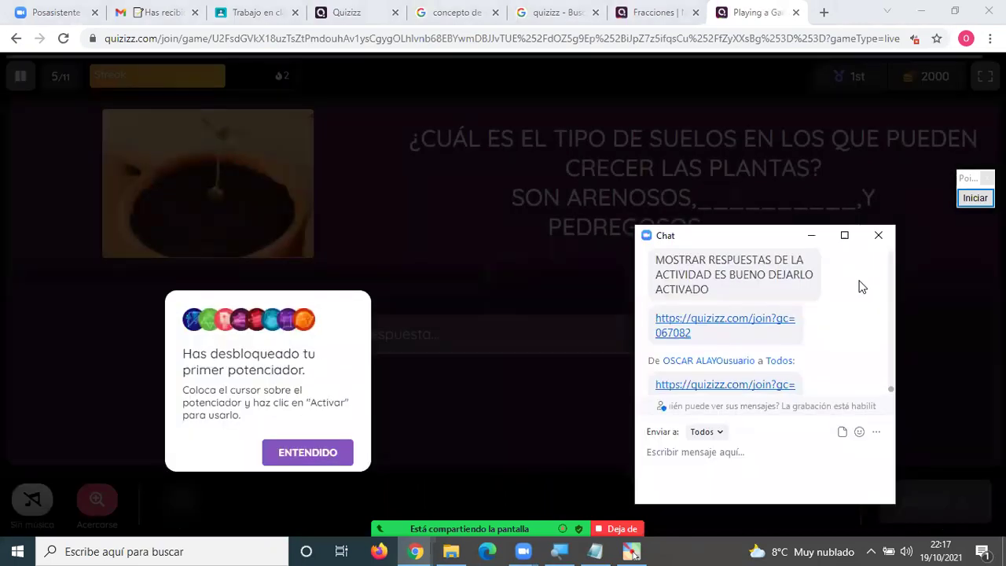
{"action": "left_click", "coordinate": [331, 452]}
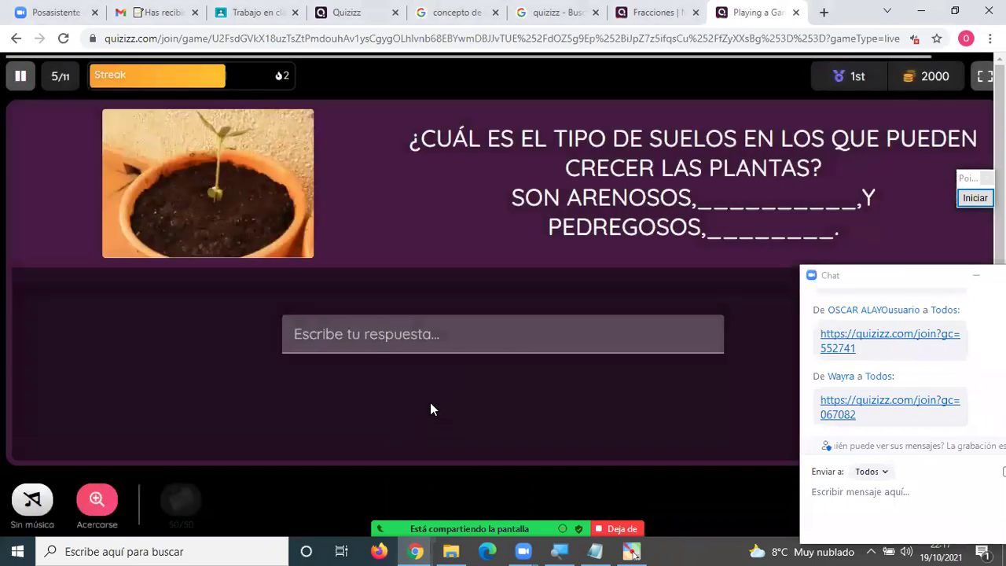
Type an answer to the plant-growing soils question and minimise the meeting chat.
{"action": "left_click", "coordinate": [428, 349]}
{"action": "type", "text": "xxx"}
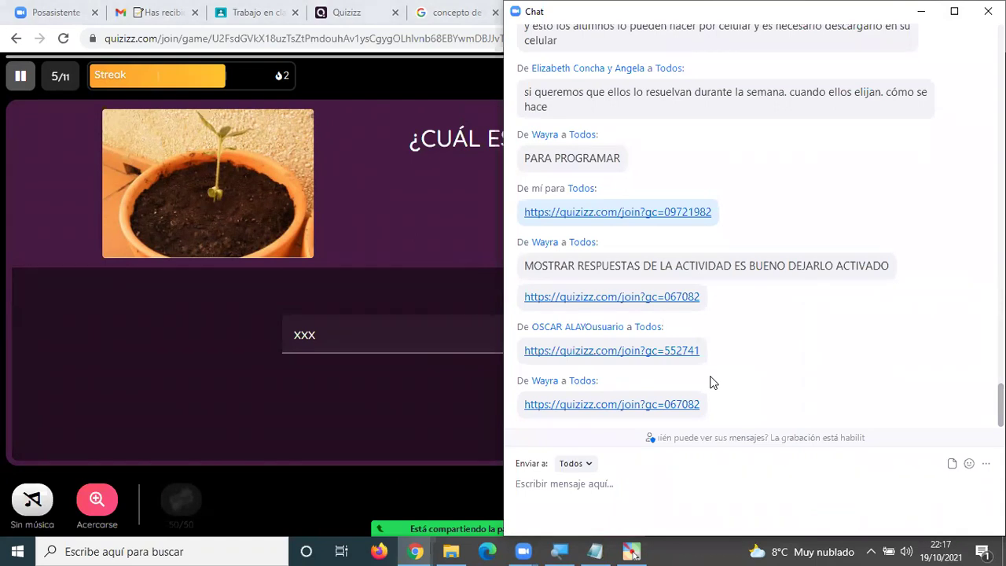
{"action": "key", "text": "super+Down"}
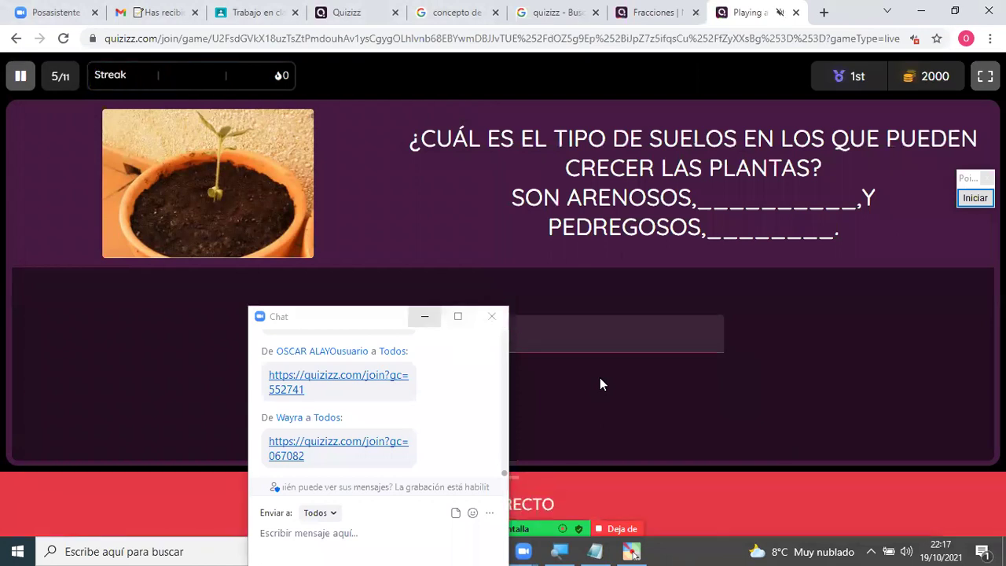
{"action": "key", "text": "super+Down"}
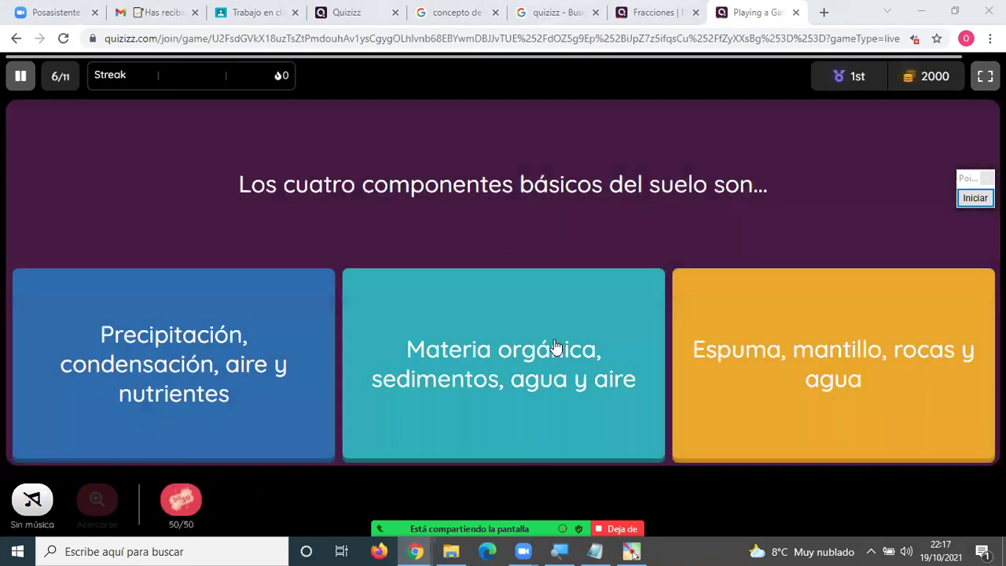
Answer the soil components, 'Todas las anteriores', and soil definition questions.
{"action": "left_click", "coordinate": [546, 348]}
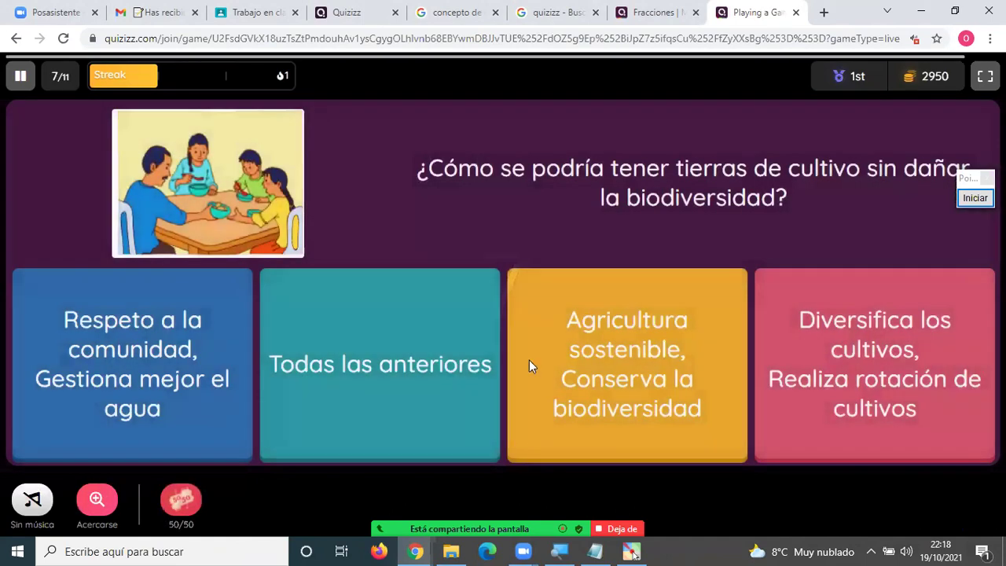
{"action": "left_click", "coordinate": [440, 376]}
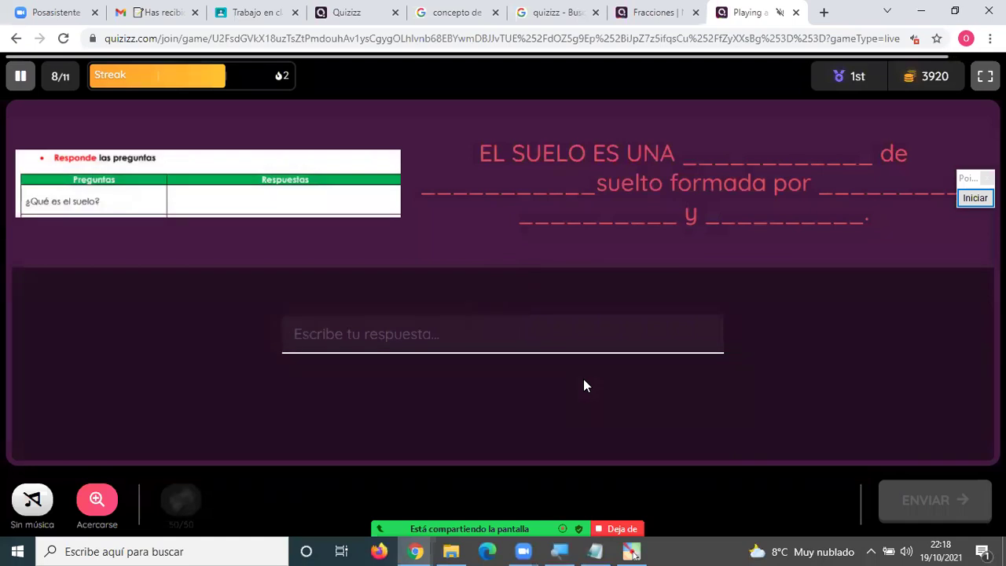
{"action": "type", "text": "xxxx"}
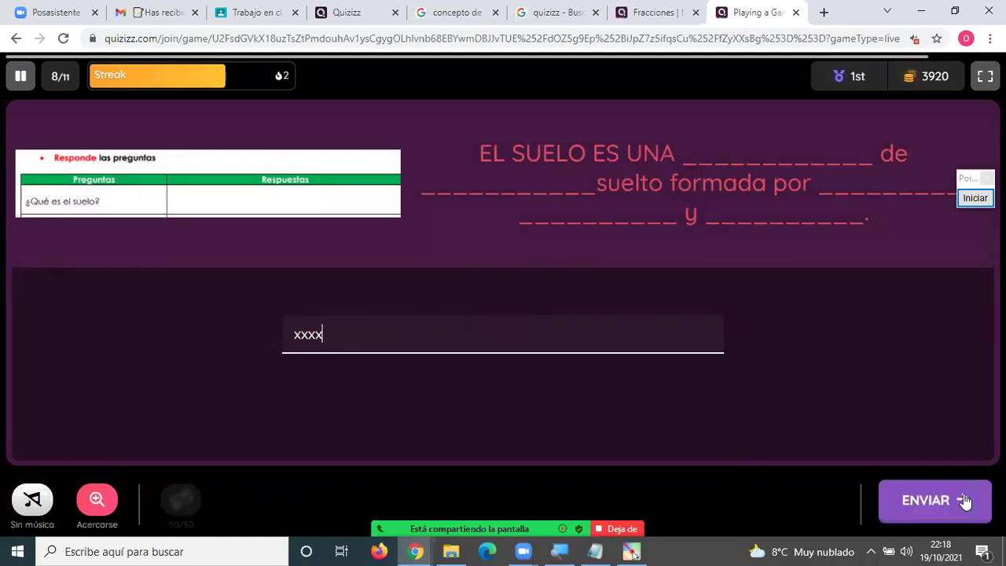
{"action": "left_click", "coordinate": [964, 501]}
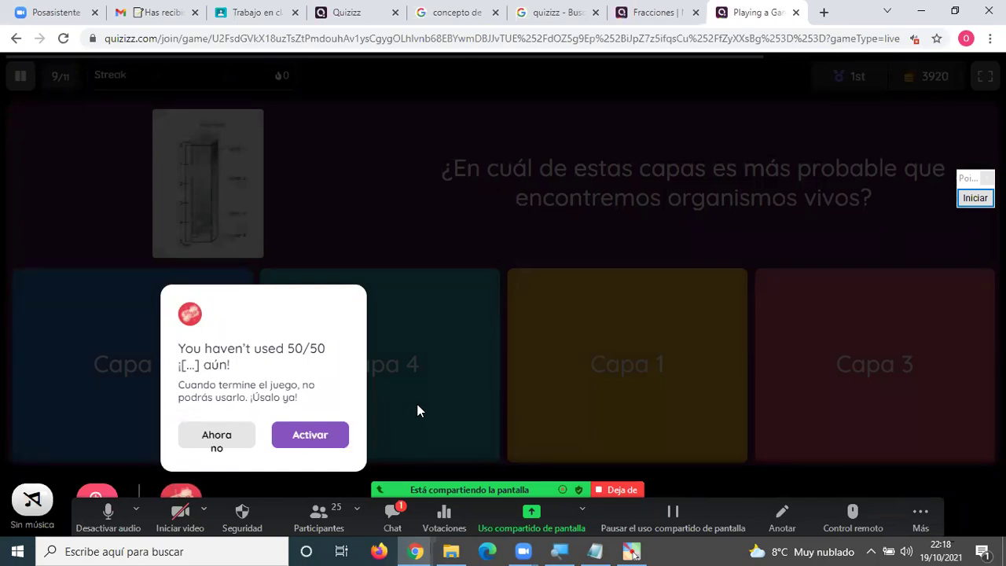
Decline the 50/50 power-up, answer Capa 4, then submit the clay soils answer.
{"action": "left_click", "coordinate": [225, 441]}
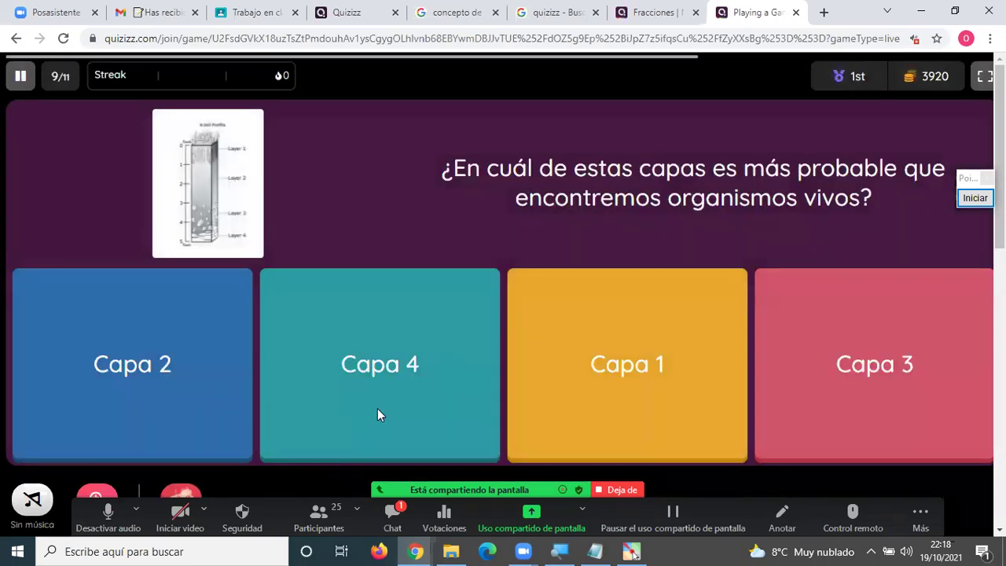
{"action": "left_click", "coordinate": [398, 392]}
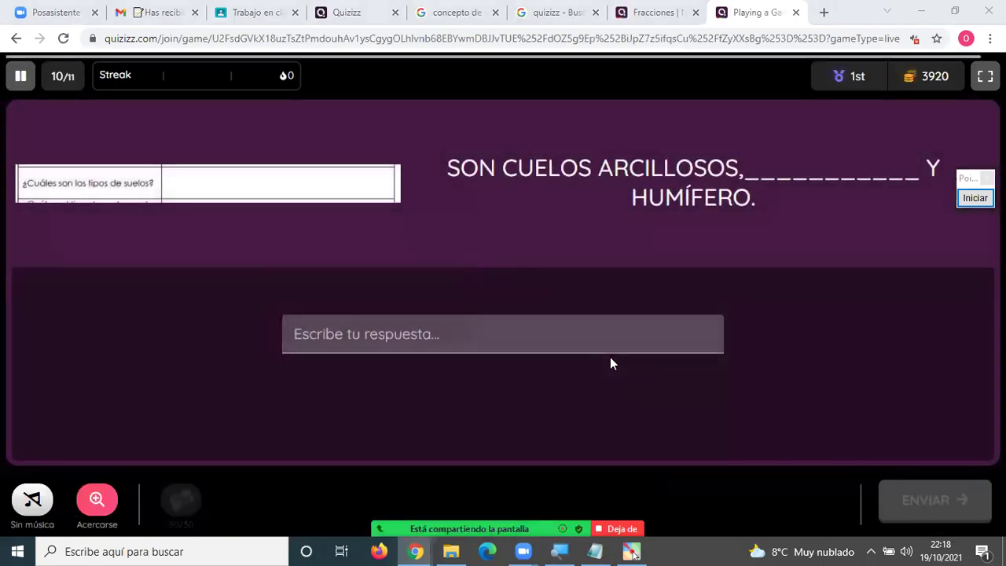
{"action": "left_click", "coordinate": [505, 341]}
{"action": "type", "text": "zzz"}
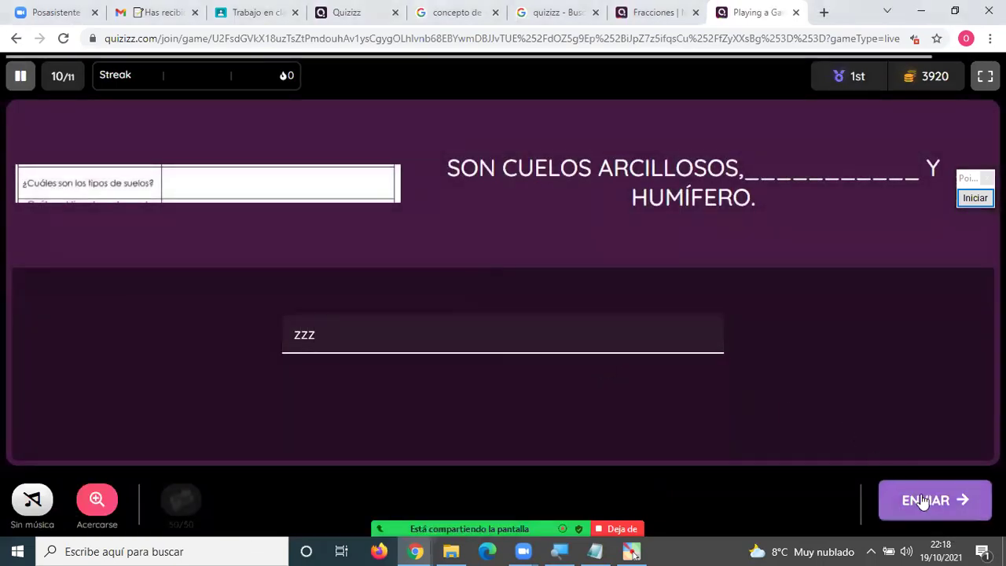
{"action": "left_click", "coordinate": [918, 493]}
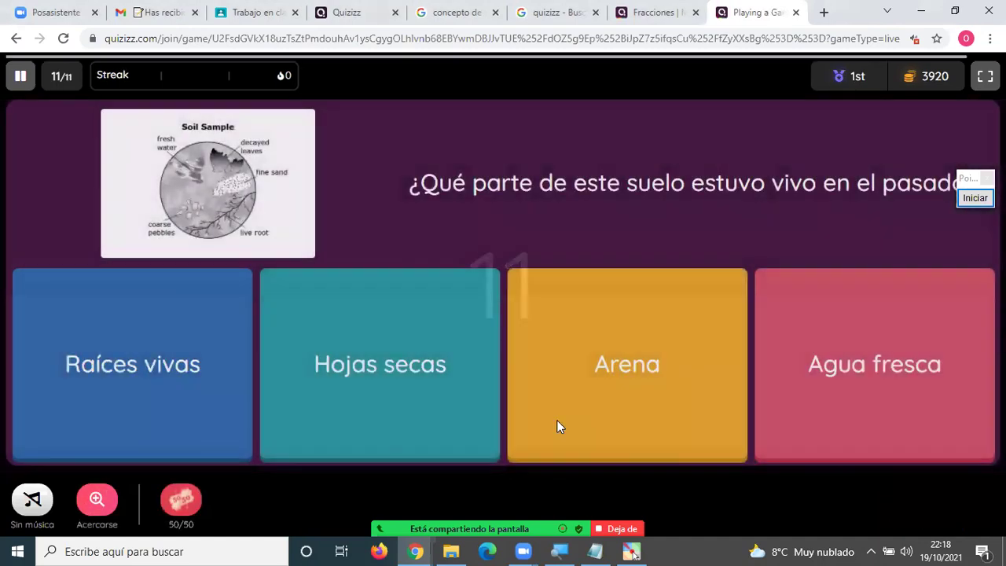
Choose 'Hojas secas', then pick the second redemption option and submit a typed answer.
{"action": "left_click", "coordinate": [353, 391]}
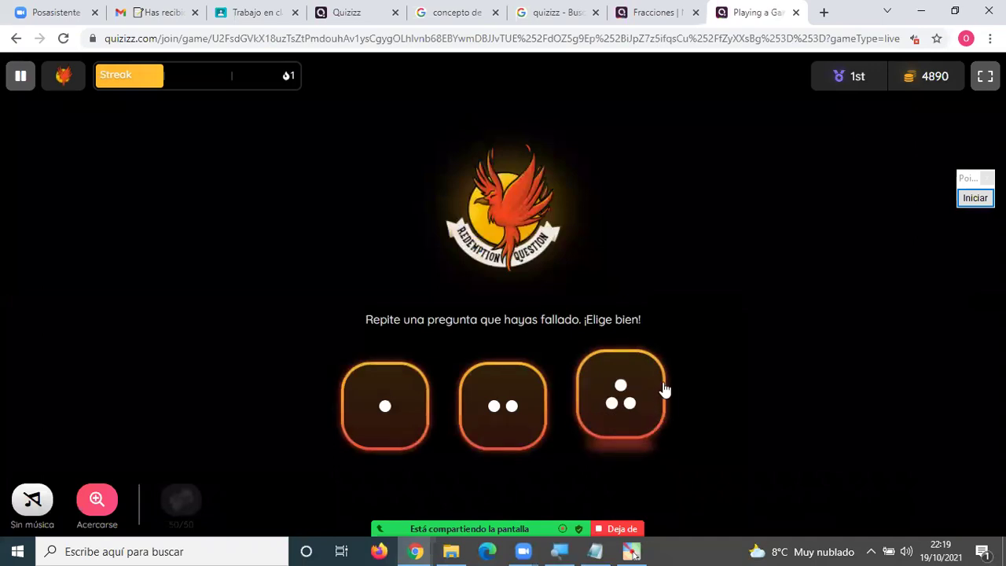
{"action": "left_click", "coordinate": [516, 414]}
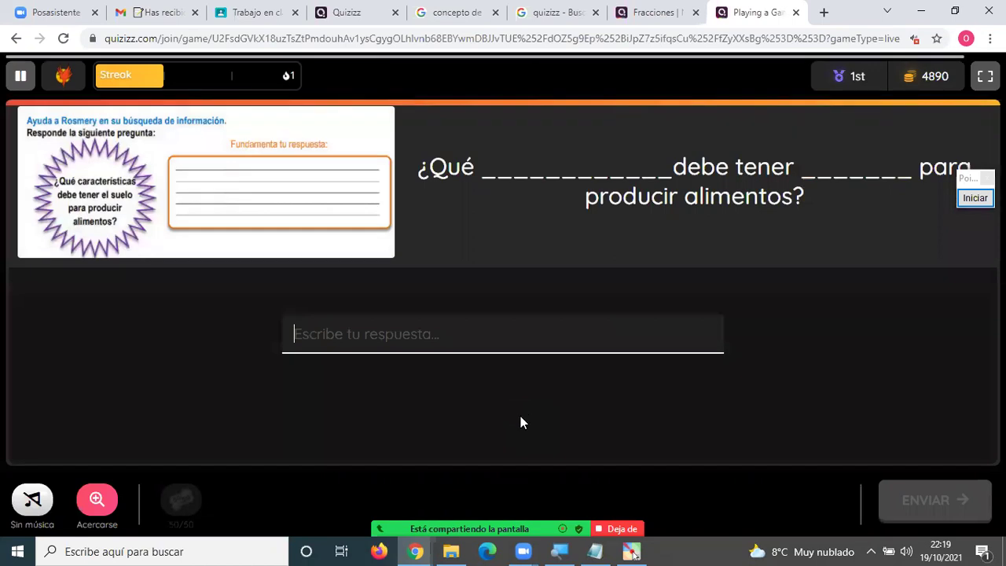
{"action": "type", "text": "fff"}
{"action": "left_click", "coordinate": [944, 517]}
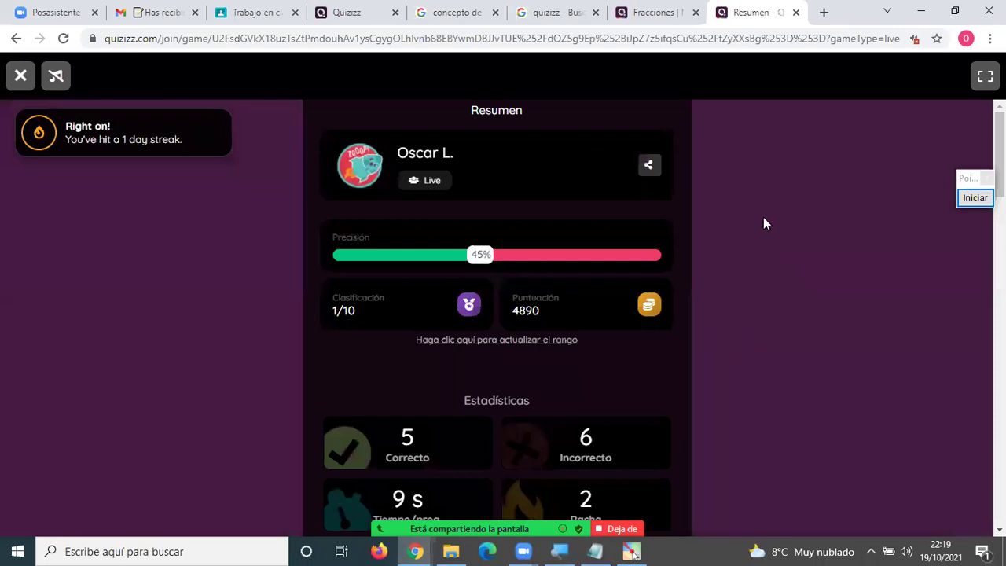
Close the Resumen summary tab and join the new live game with code 775 133 via Empezar.
{"action": "left_click", "coordinate": [795, 14]}
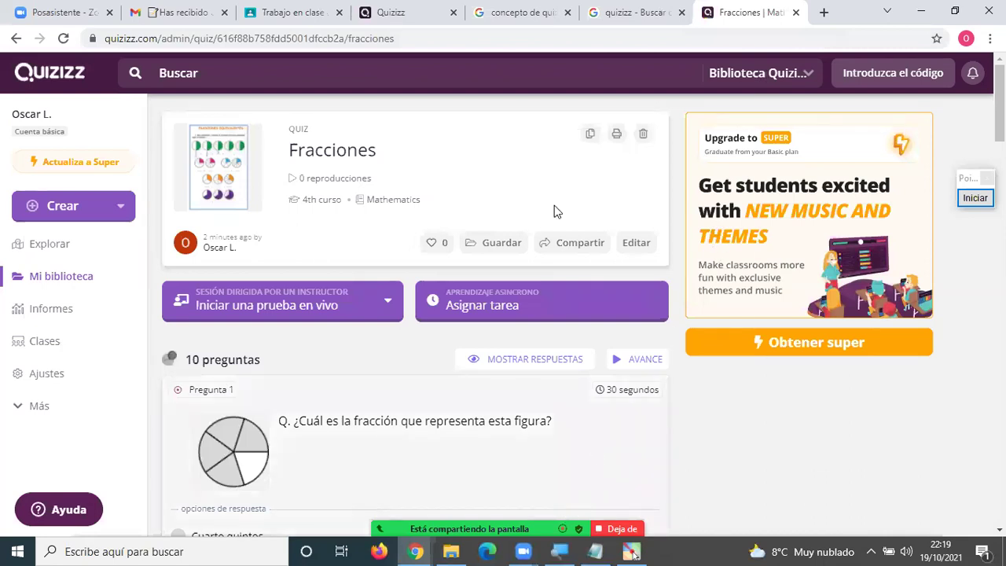
{"action": "key", "text": "alt+h"}
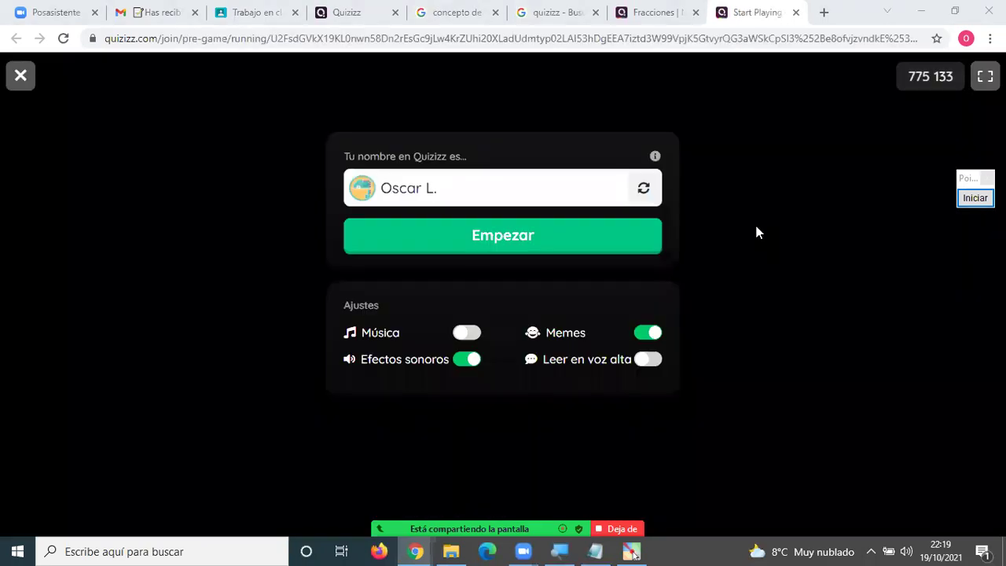
{"action": "left_click", "coordinate": [521, 240]}
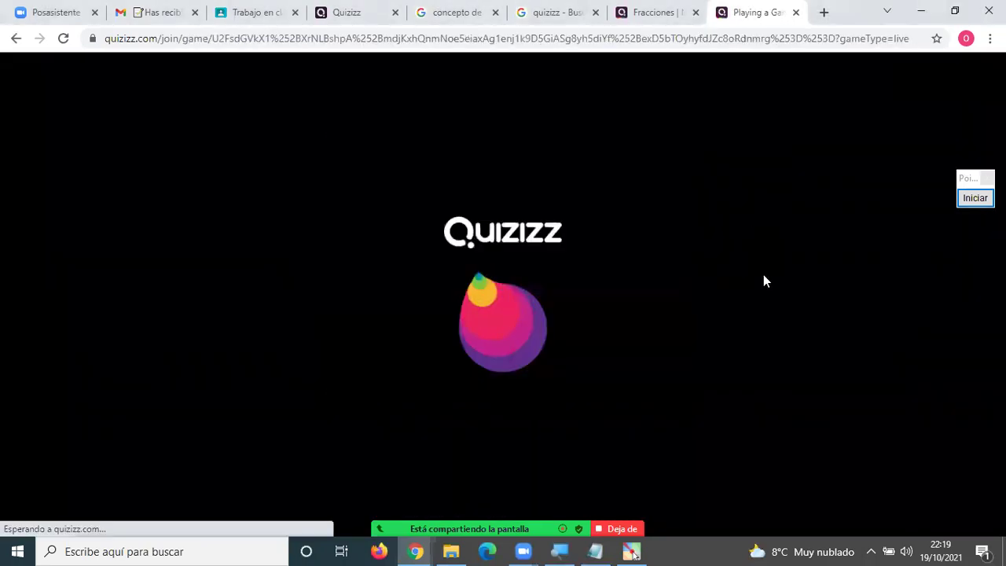
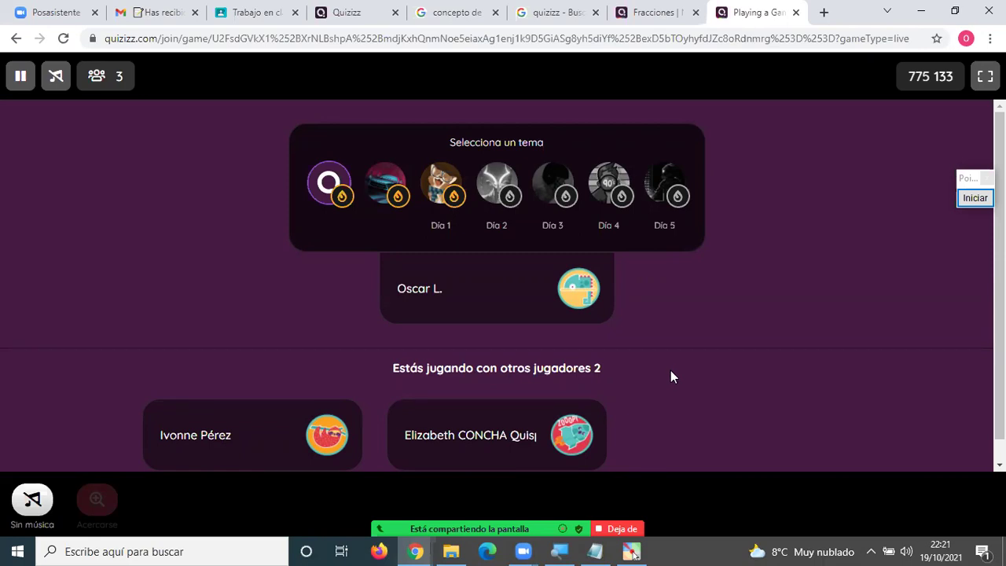
Scroll the posted join links in the meeting chat, then hide the chat to view the 775 133 lobby.
{"action": "scroll", "coordinate": [670, 371], "scroll_direction": "down", "scroll_amount": 1}
{"action": "scroll", "coordinate": [670, 371], "scroll_direction": "up", "scroll_amount": 1}
{"action": "scroll", "coordinate": [753, 396], "scroll_direction": "down", "scroll_amount": 1}
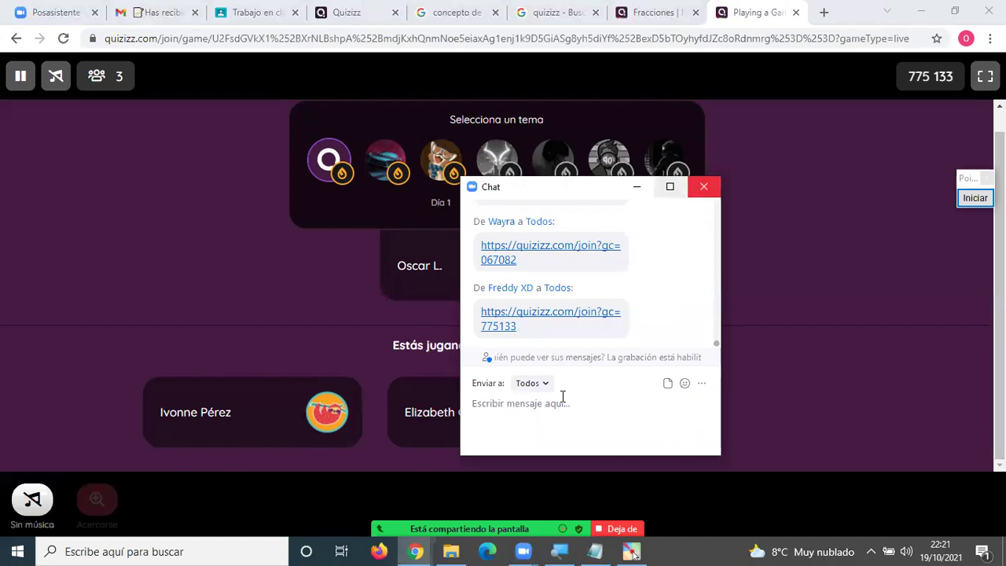
{"action": "left_click", "coordinate": [637, 307]}
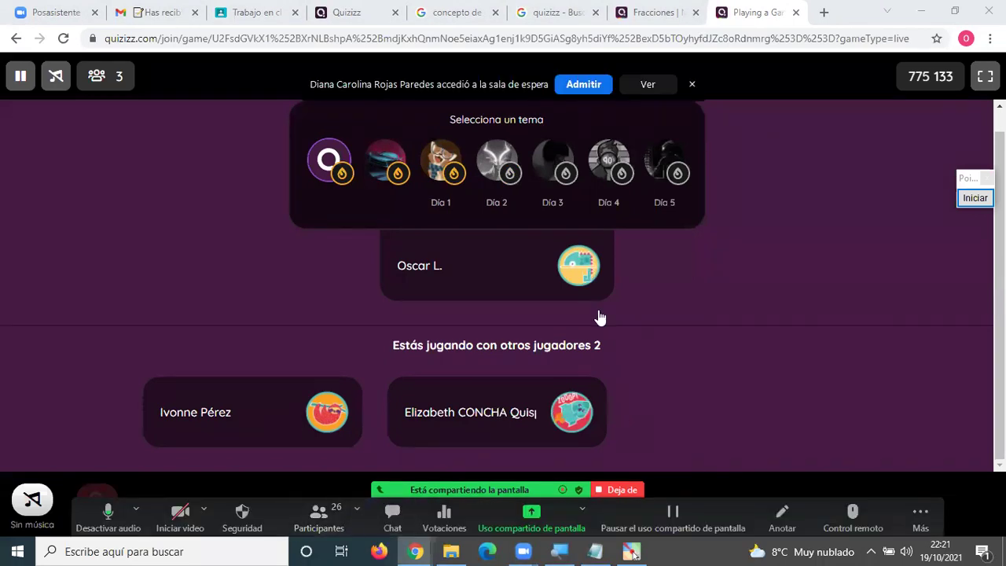
Reopen the meeting chat with Alt+H and scroll through the links to the new 658452 one.
{"action": "key", "text": "alt+h"}
{"action": "scroll", "coordinate": [599, 317], "scroll_direction": "up", "scroll_amount": 4}
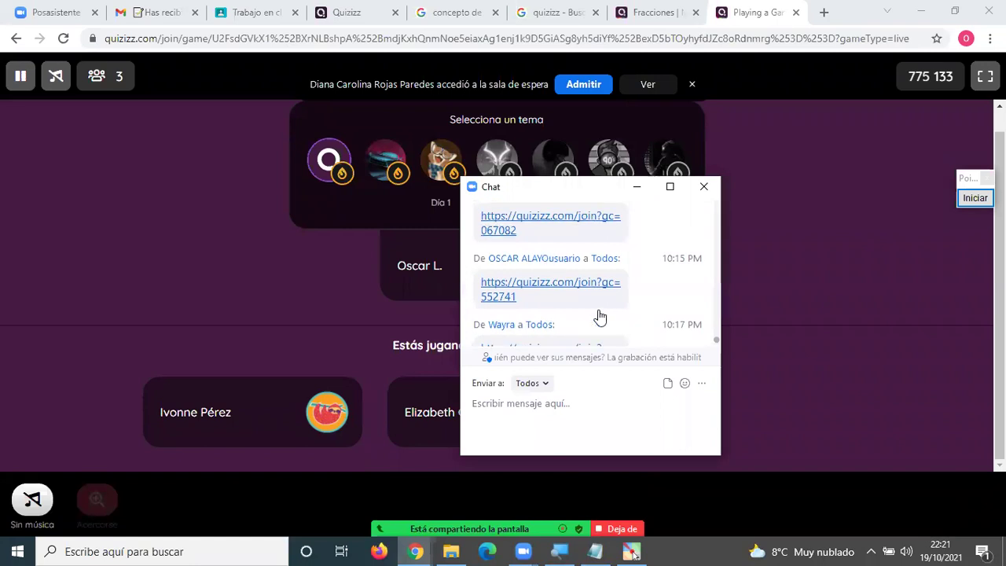
{"action": "scroll", "coordinate": [599, 317], "scroll_direction": "up", "scroll_amount": 5}
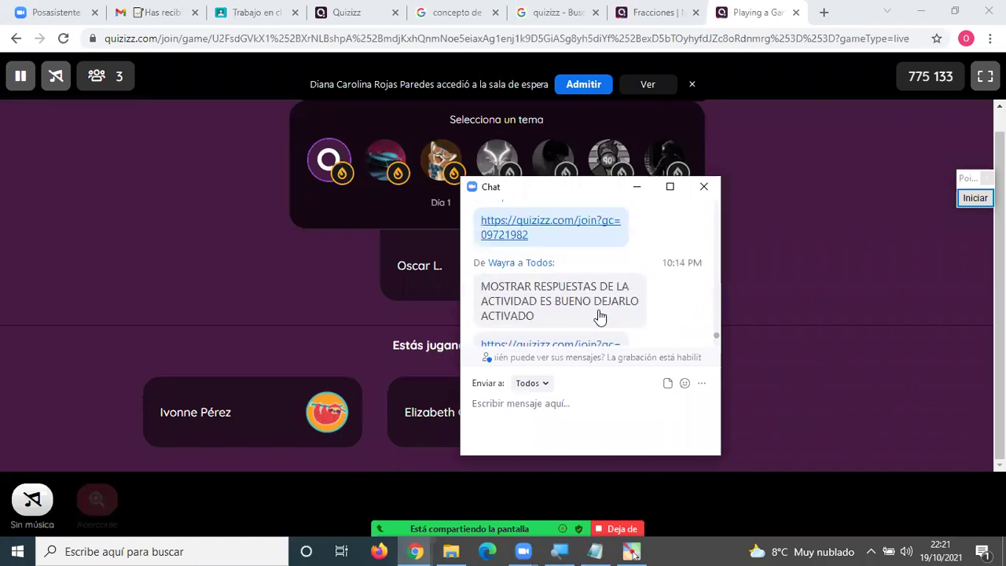
{"action": "scroll", "coordinate": [599, 316], "scroll_direction": "up", "scroll_amount": 2}
{"action": "scroll", "coordinate": [599, 317], "scroll_direction": "down", "scroll_amount": 2}
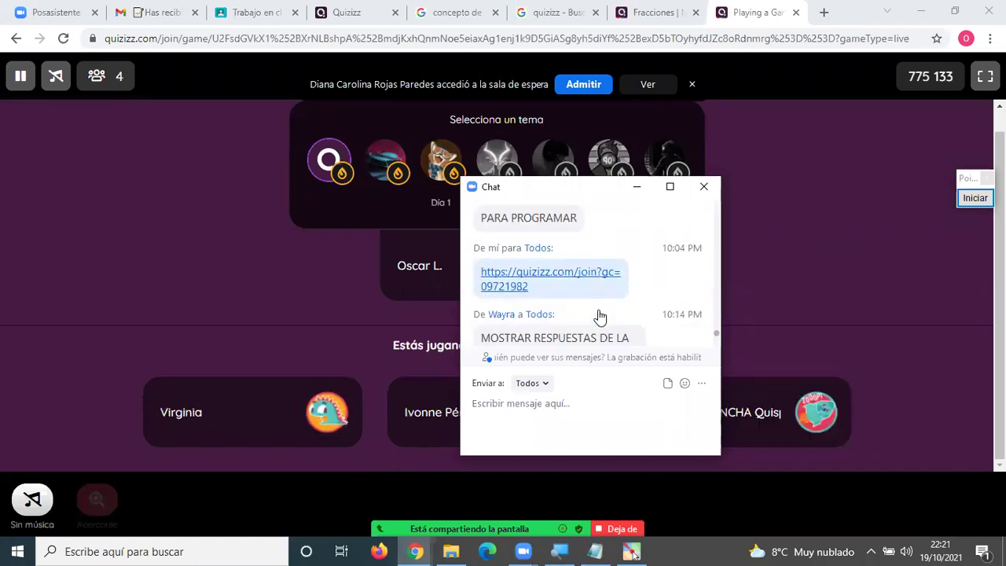
{"action": "scroll", "coordinate": [600, 316], "scroll_direction": "down", "scroll_amount": 1}
{"action": "scroll", "coordinate": [599, 317], "scroll_direction": "down", "scroll_amount": 1}
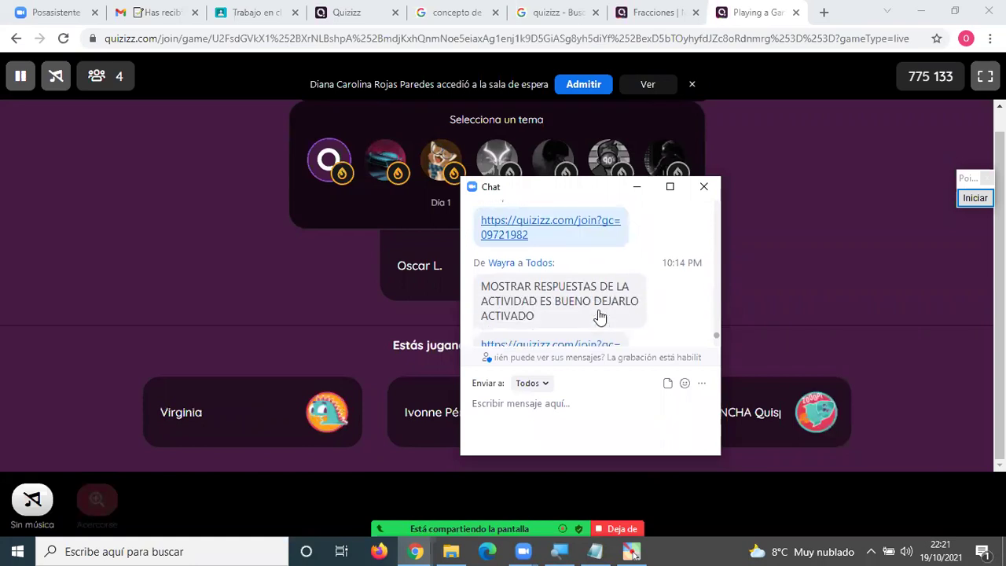
{"action": "scroll", "coordinate": [600, 316], "scroll_direction": "down", "scroll_amount": 3}
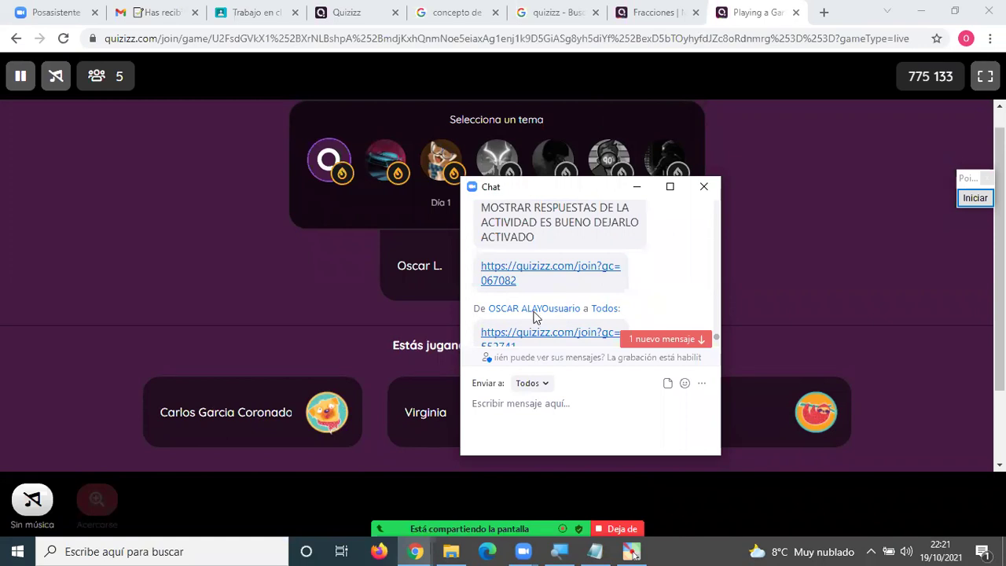
{"action": "scroll", "coordinate": [532, 312], "scroll_direction": "down", "scroll_amount": 1}
{"action": "scroll", "coordinate": [529, 308], "scroll_direction": "up", "scroll_amount": 2}
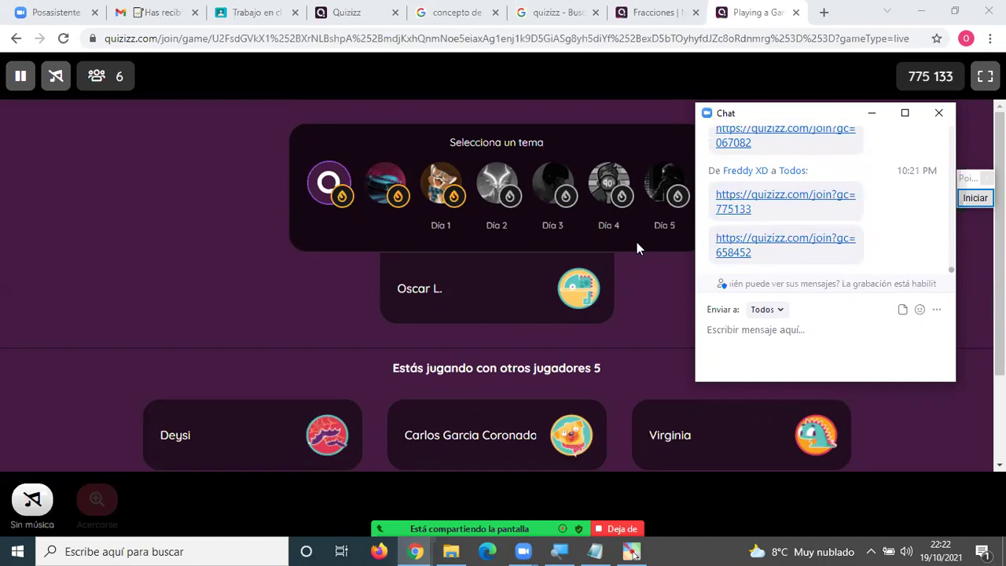
Open the 658452 join link from chat and start playing with Empezar.
{"action": "left_click", "coordinate": [794, 14]}
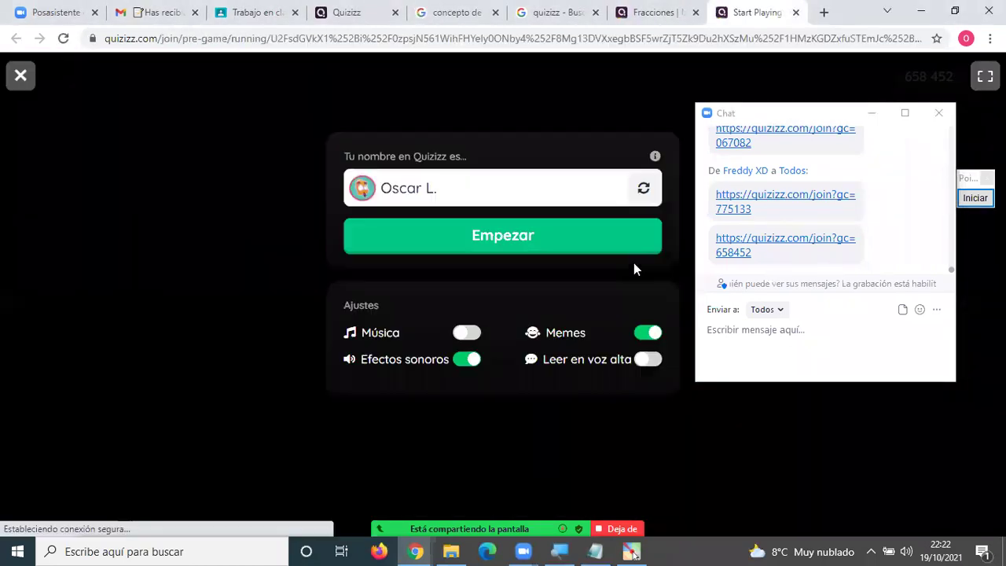
{"action": "left_click", "coordinate": [505, 243]}
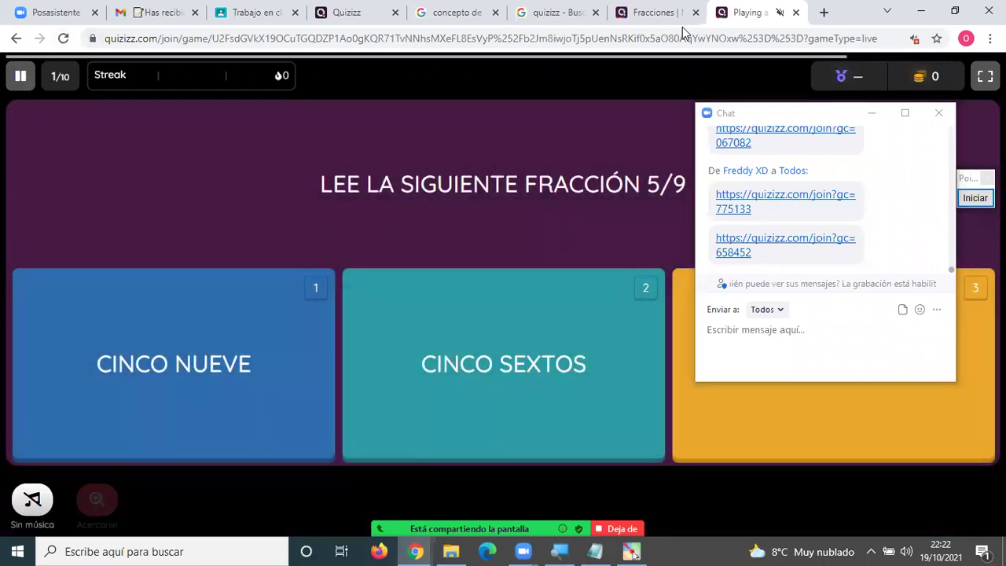
Check the tab's site sound, then answer CINCO SEXTOS, 405 and 1093 for questions 1–3.
{"action": "right_click", "coordinate": [747, 16]}
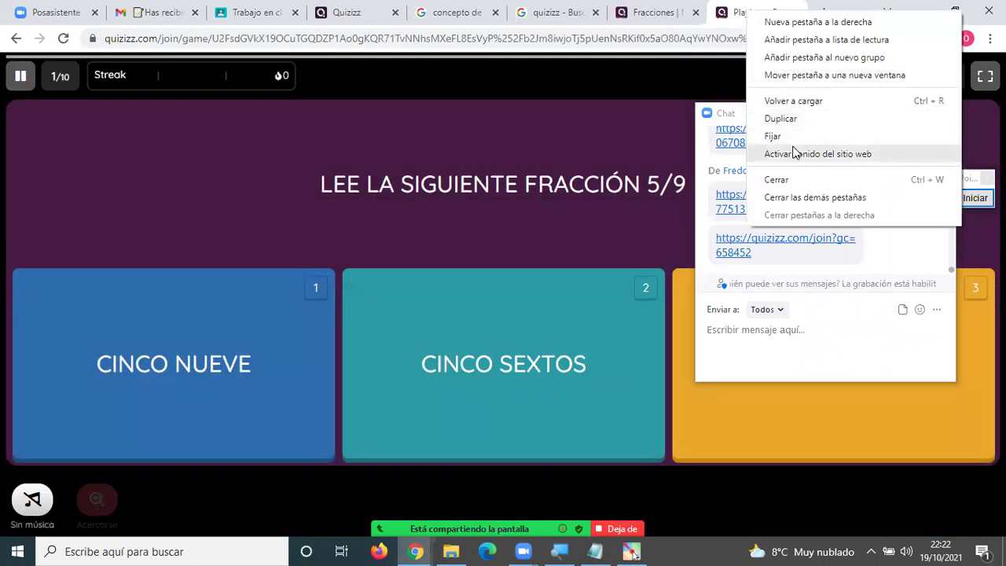
{"action": "left_click", "coordinate": [543, 105]}
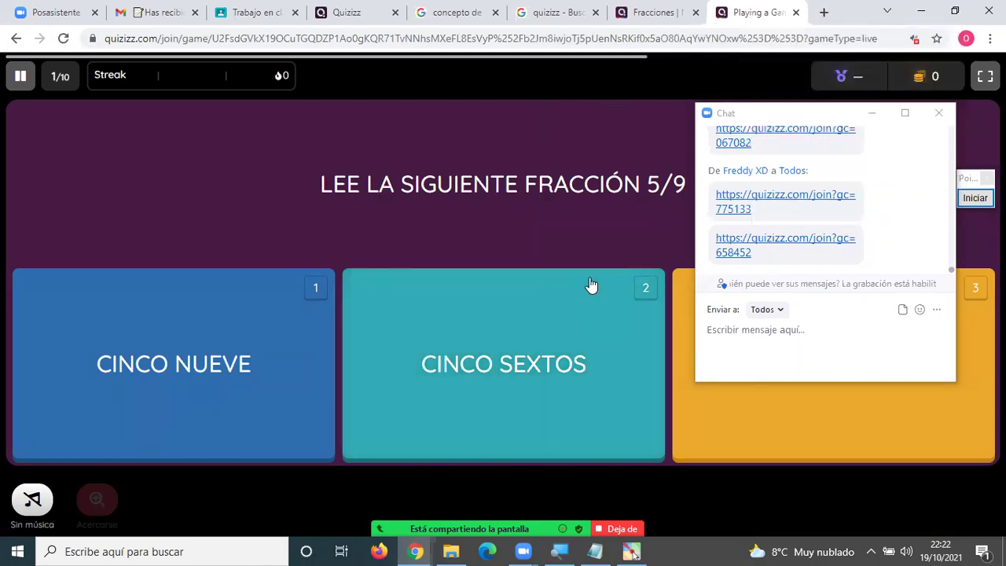
{"action": "left_click", "coordinate": [511, 323]}
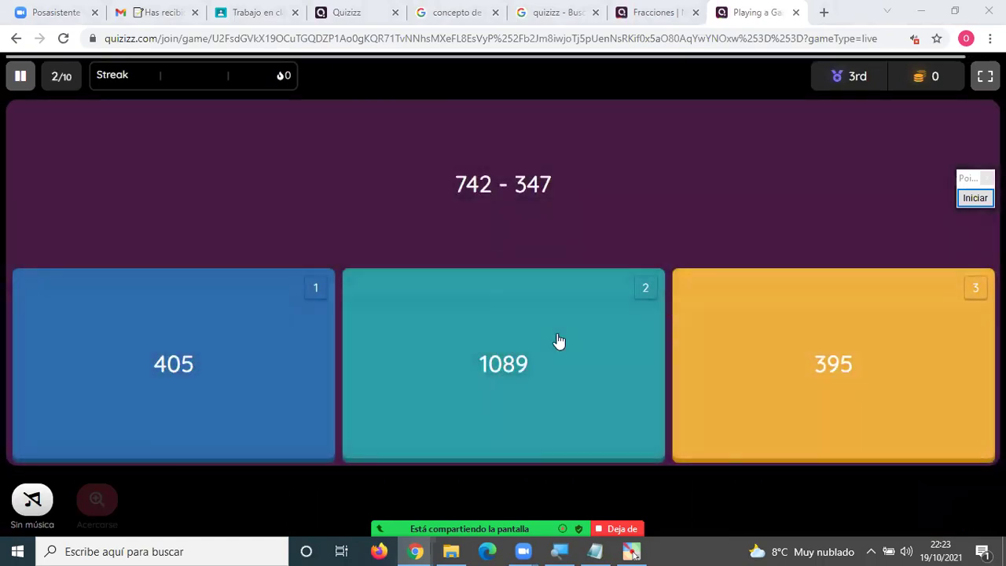
{"action": "left_click", "coordinate": [160, 371]}
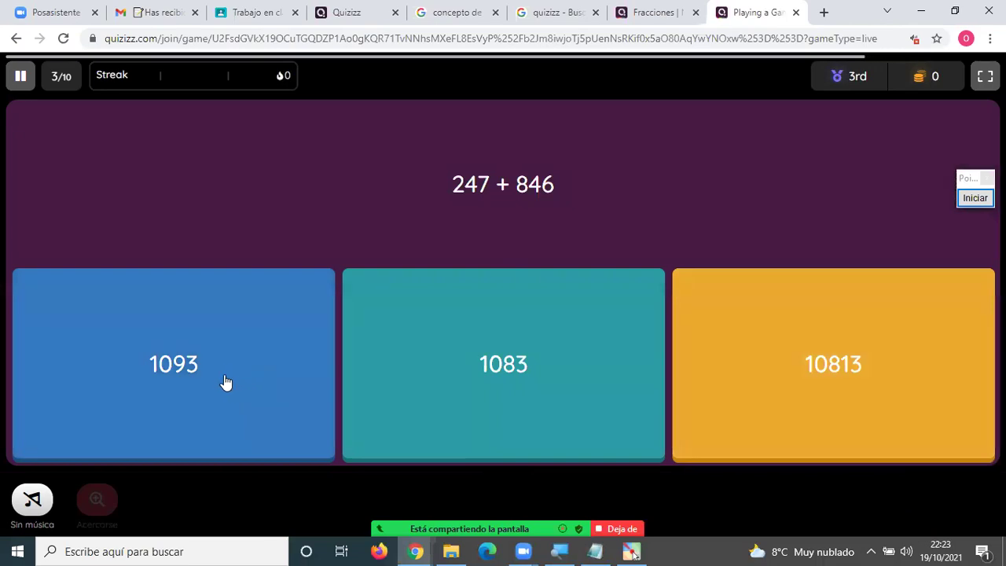
{"action": "left_click", "coordinate": [224, 381]}
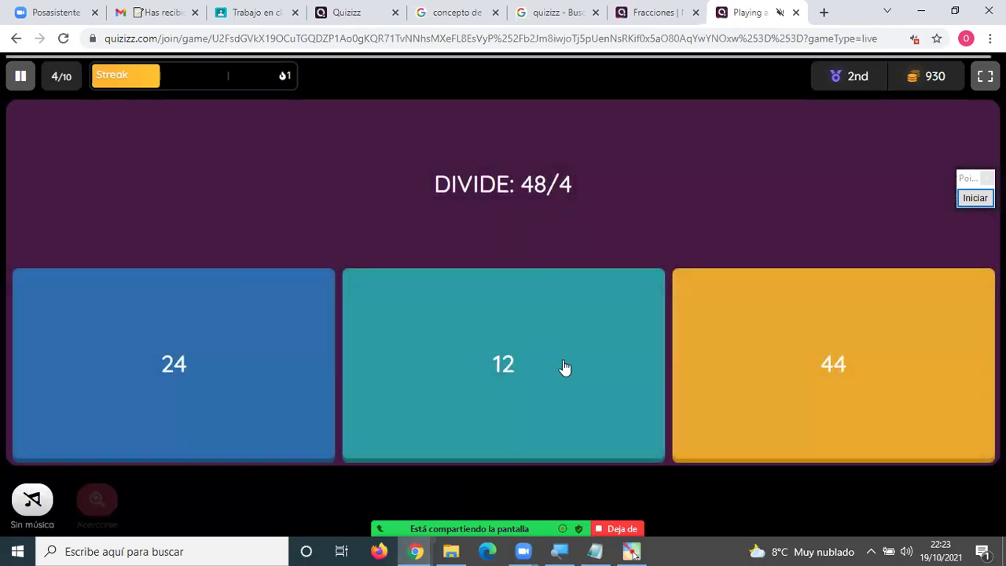
Answer questions 4–7 with 12, 84, 470 and 420.
{"action": "left_click", "coordinate": [500, 360]}
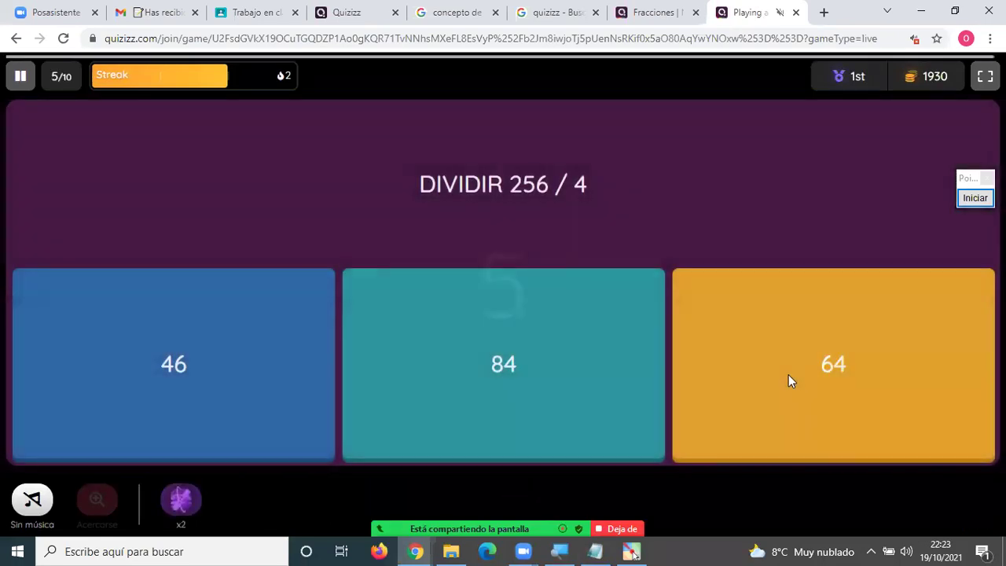
{"action": "left_click", "coordinate": [548, 373]}
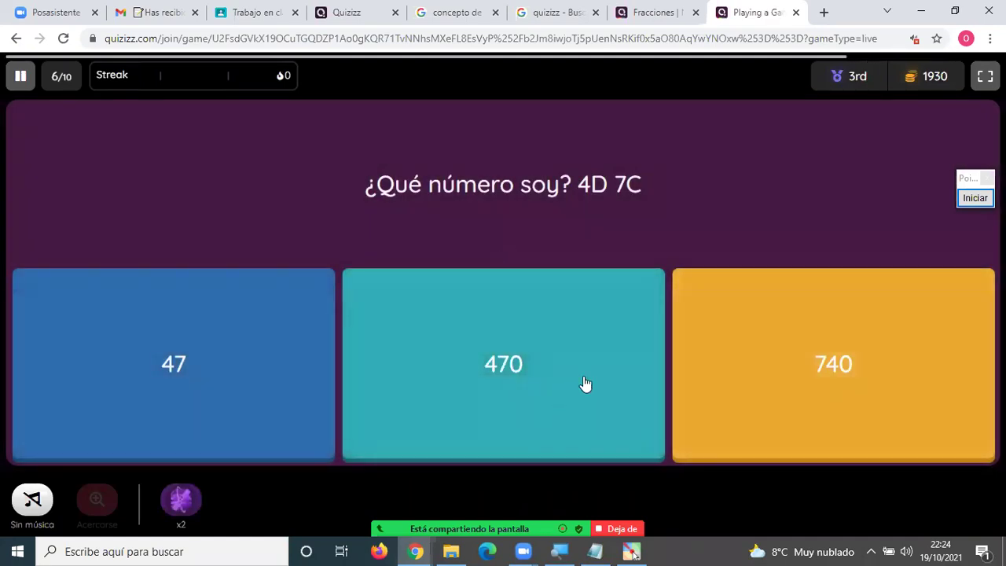
{"action": "left_click", "coordinate": [555, 364]}
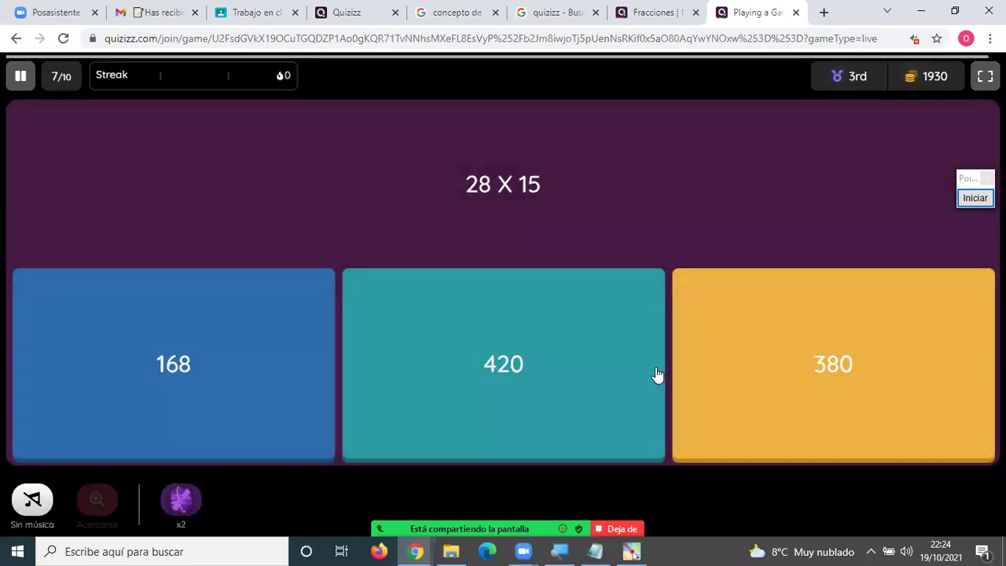
{"action": "left_click", "coordinate": [518, 384]}
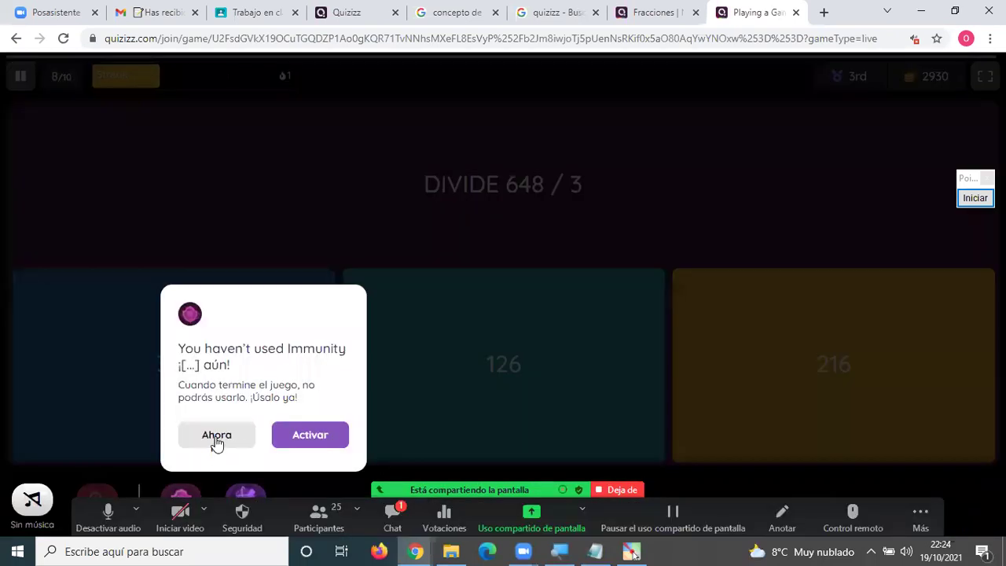
Dismiss the Immunity reminder, answer 216 for 648 / 3, and glance at the meeting chat.
{"action": "left_click", "coordinate": [215, 442]}
{"action": "left_click", "coordinate": [832, 363]}
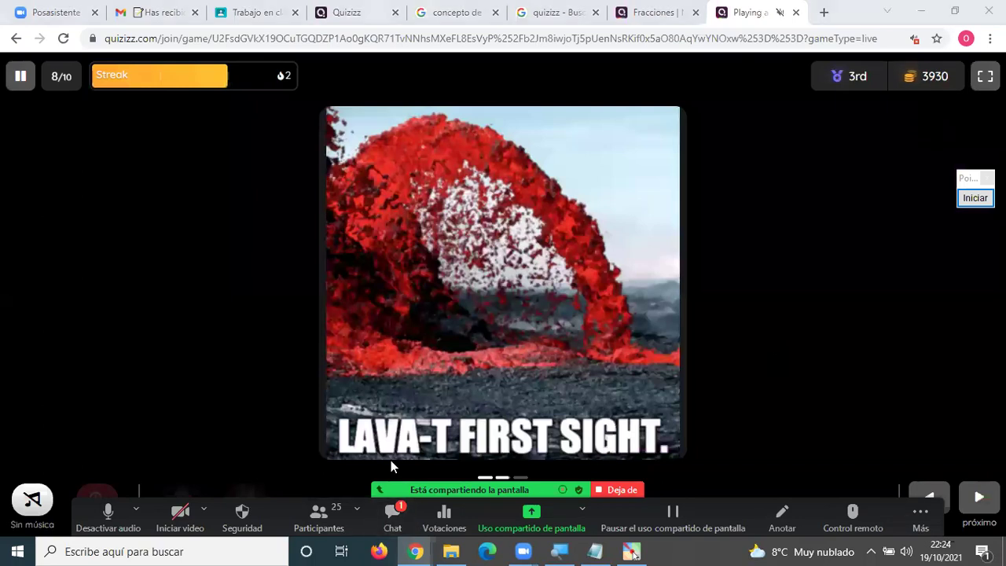
{"action": "left_click", "coordinate": [392, 515]}
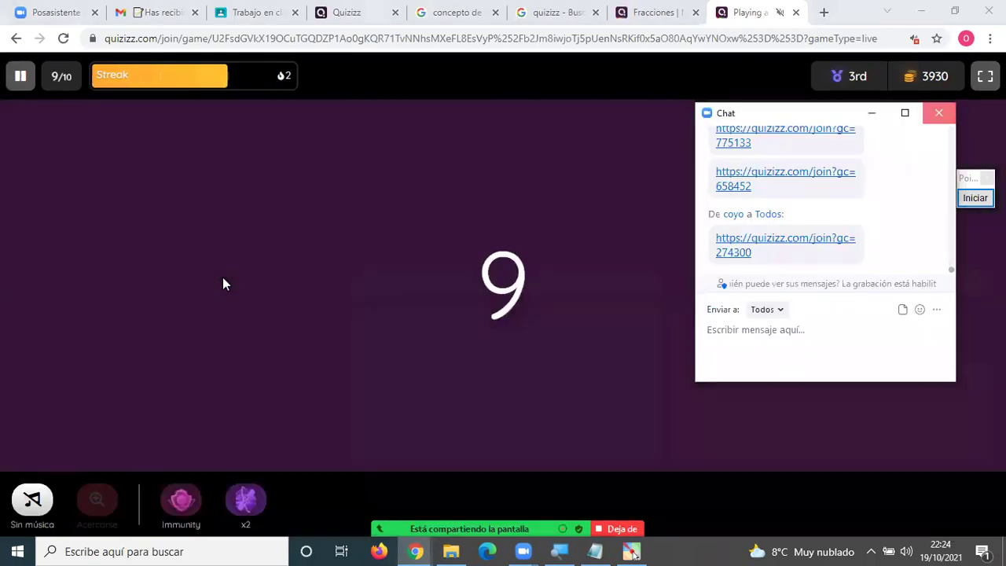
{"action": "left_click", "coordinate": [692, 283]}
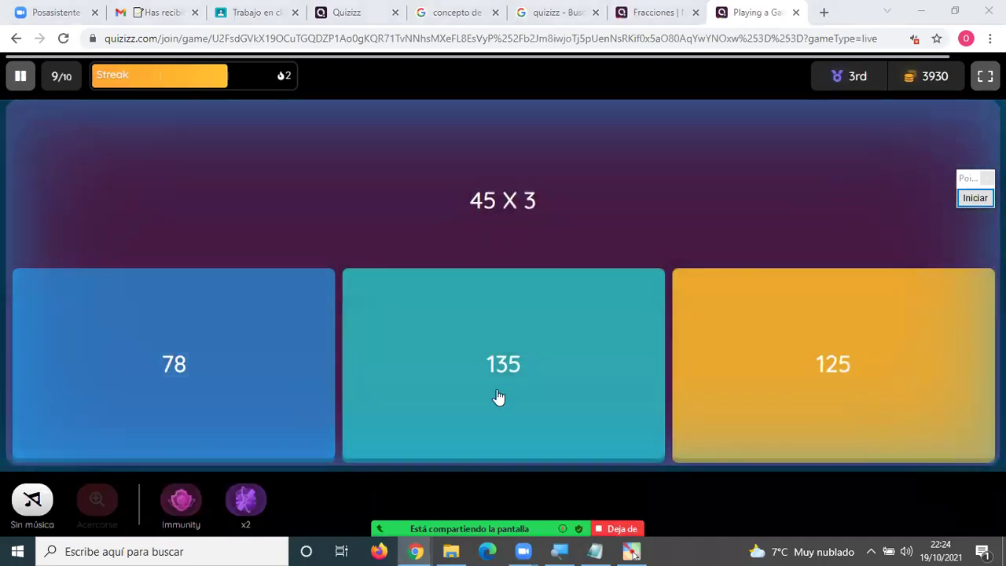
Answer 135 and 509, then pick the second die and answer 395 on redemption.
{"action": "left_click", "coordinate": [498, 399]}
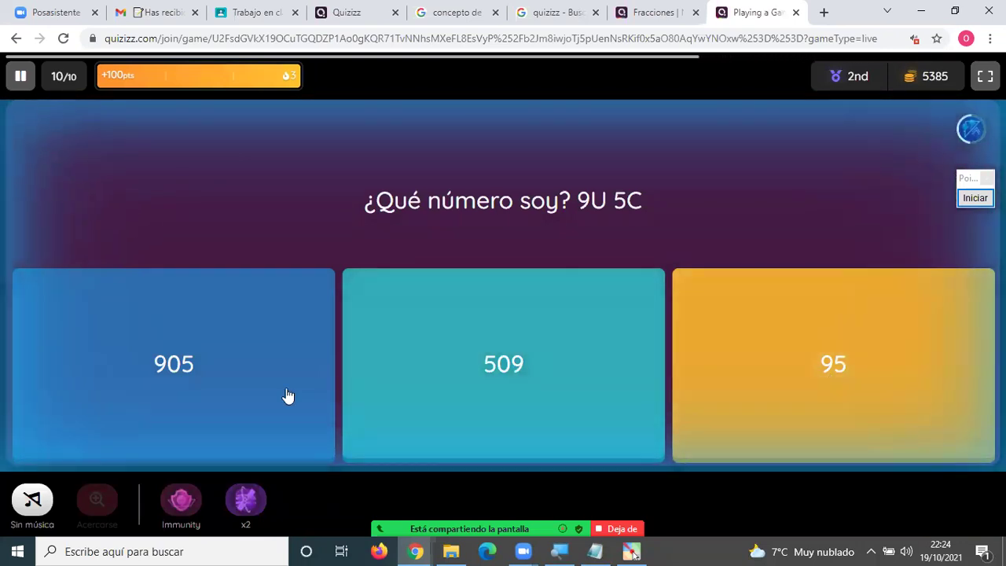
{"action": "left_click", "coordinate": [521, 425]}
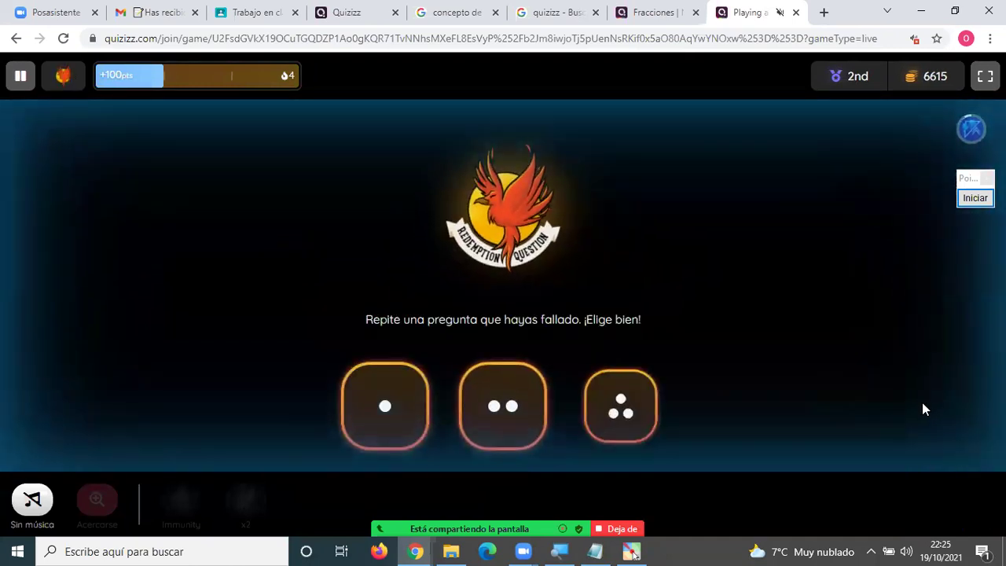
{"action": "left_click", "coordinate": [500, 411]}
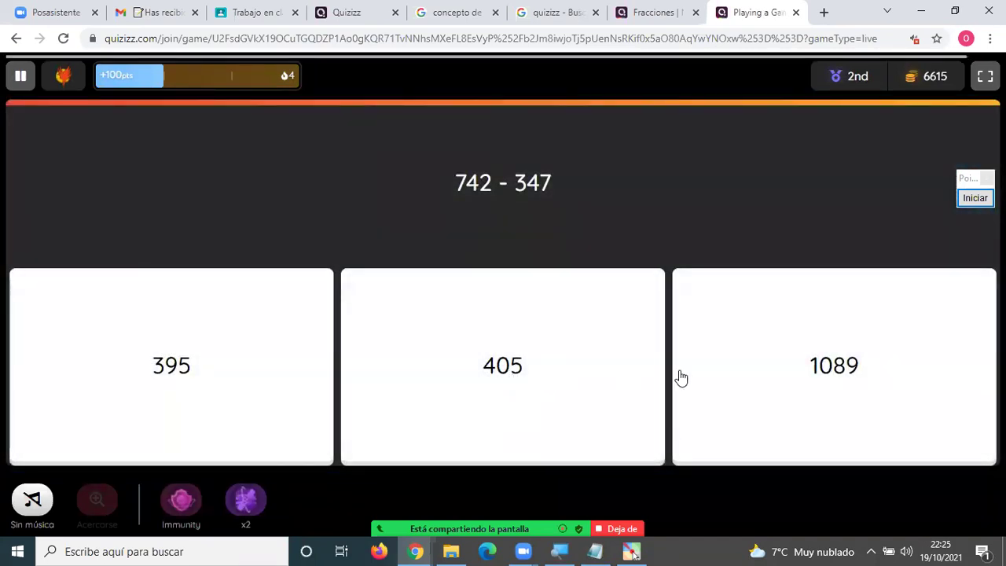
{"action": "left_click", "coordinate": [221, 374]}
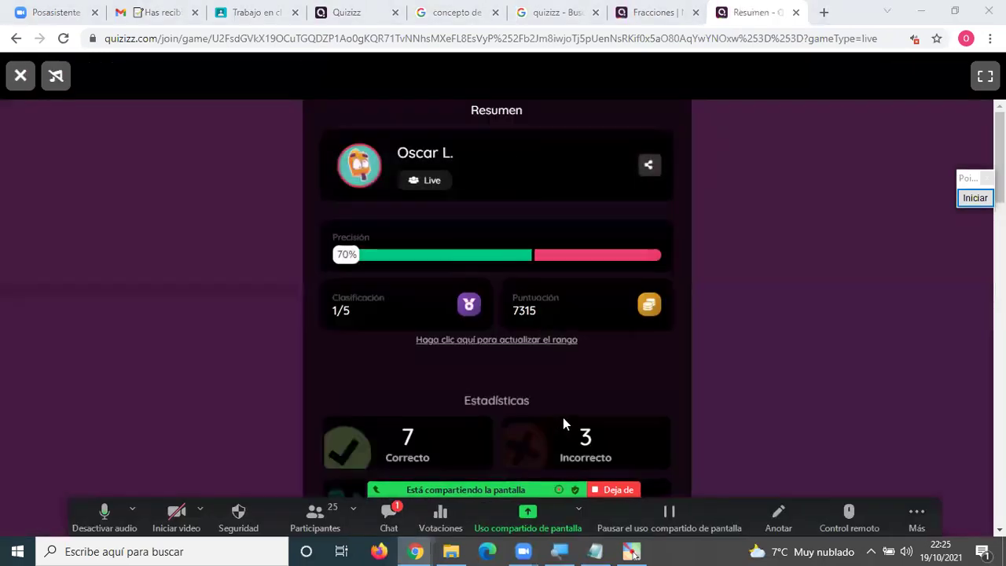
Close the 658452 summary tab and scroll the meeting chat to the newest 274300 link.
{"action": "left_click", "coordinate": [795, 14]}
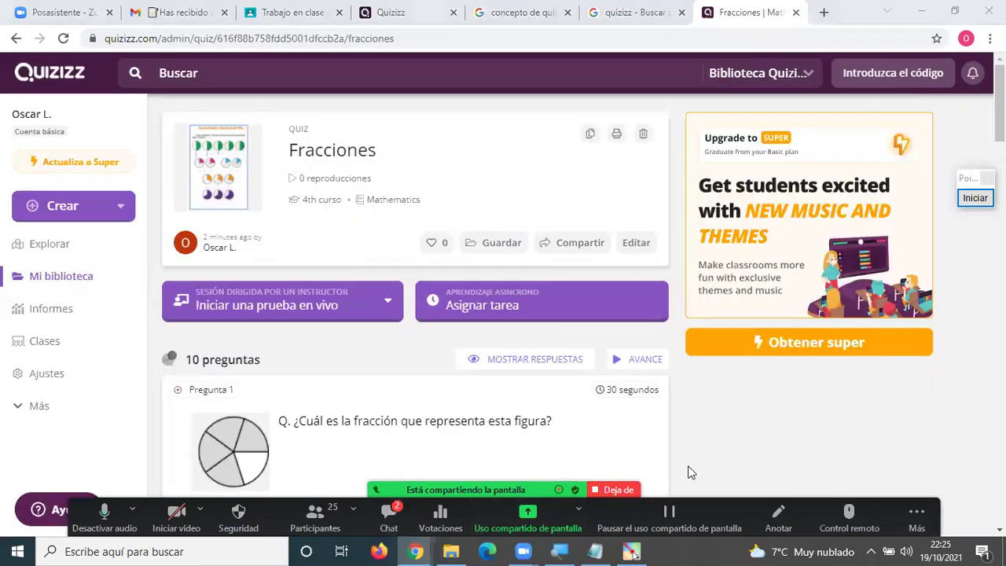
{"action": "key", "text": "alt+h"}
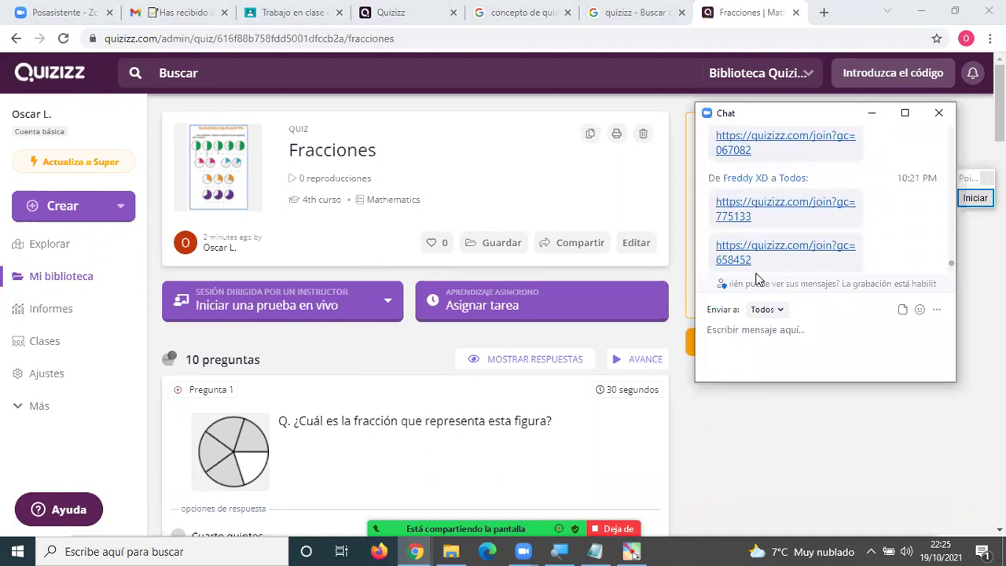
{"action": "scroll", "coordinate": [755, 279], "scroll_direction": "up", "scroll_amount": 3}
{"action": "scroll", "coordinate": [756, 279], "scroll_direction": "down", "scroll_amount": 4}
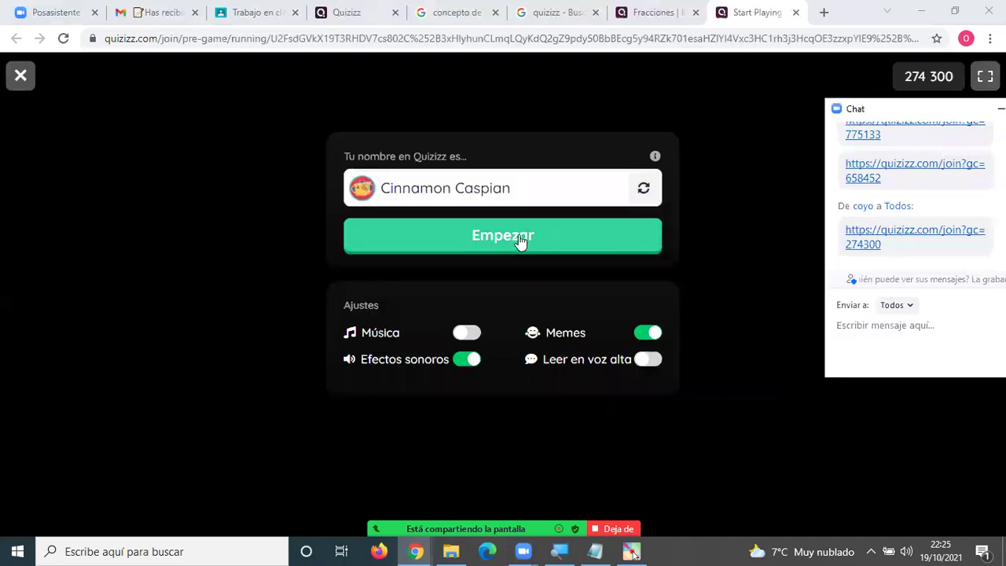
Start game 274300 and answer Facebook, Panel de control, Apariencia y Personalización and Androide.
{"action": "left_click_drag", "start_coordinate": [517, 190], "coordinate": [377, 191]}
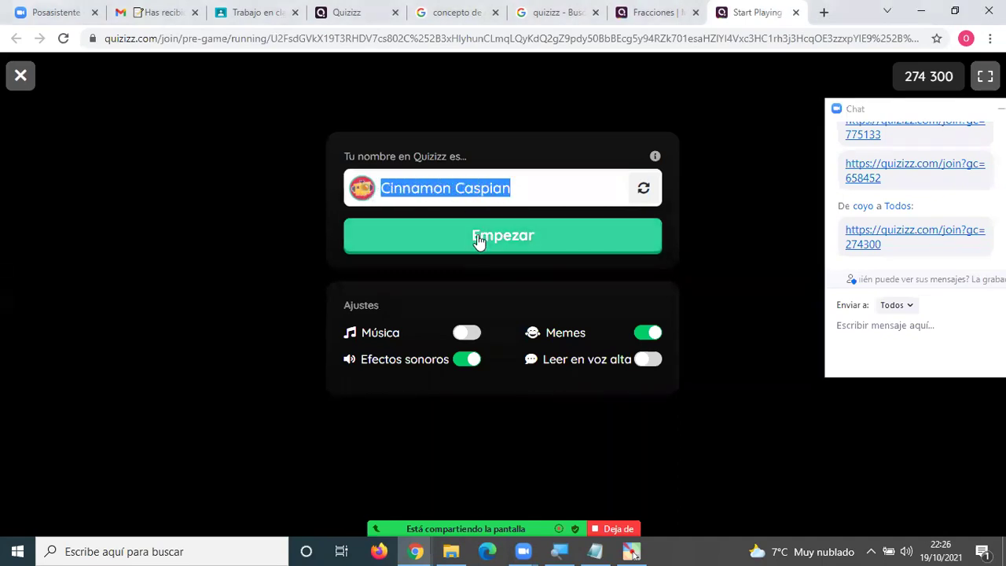
{"action": "left_click", "coordinate": [509, 244]}
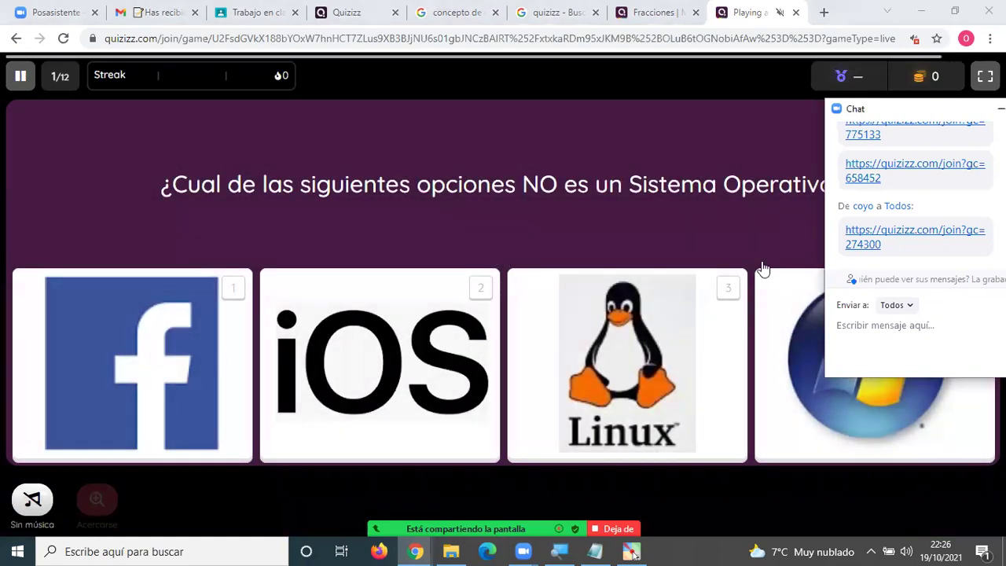
{"action": "left_click", "coordinate": [173, 382]}
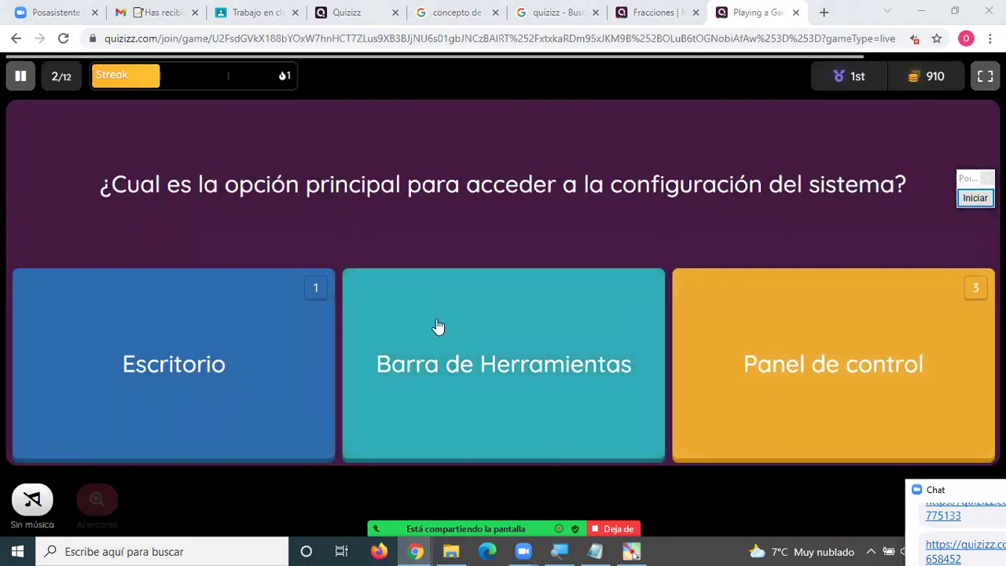
{"action": "left_click", "coordinate": [852, 398]}
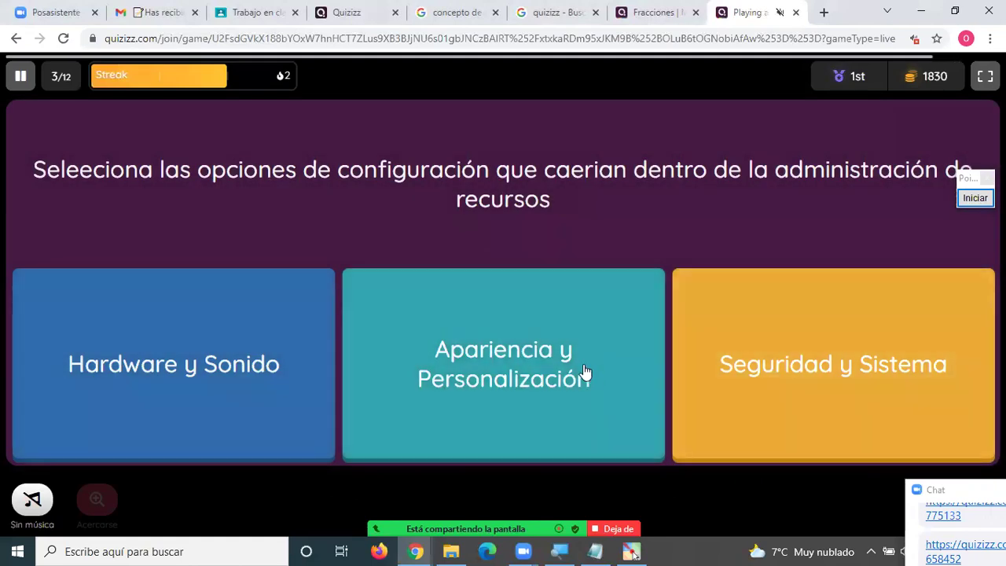
{"action": "left_click", "coordinate": [465, 343]}
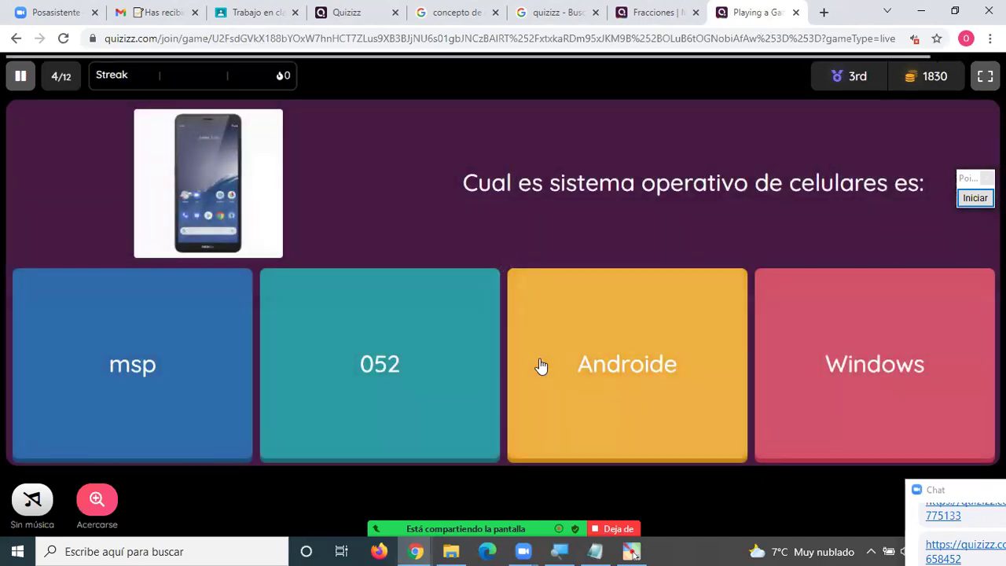
{"action": "left_click", "coordinate": [660, 370]}
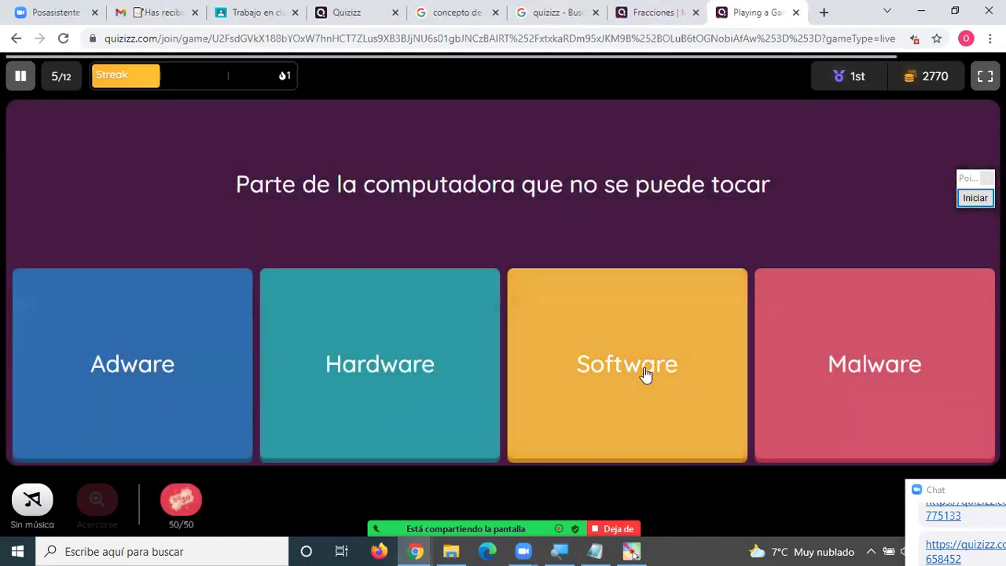
Answer Software, GUI, Administrar solo el software, Windows 11, user interface and Windows 10, then return to Fracciones.
{"action": "left_click", "coordinate": [645, 375]}
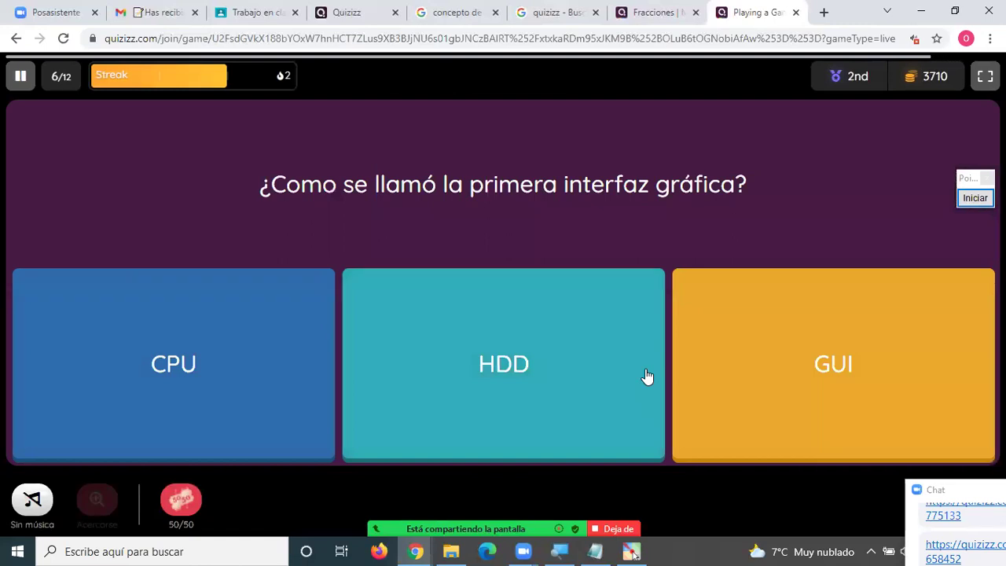
{"action": "left_click", "coordinate": [722, 368]}
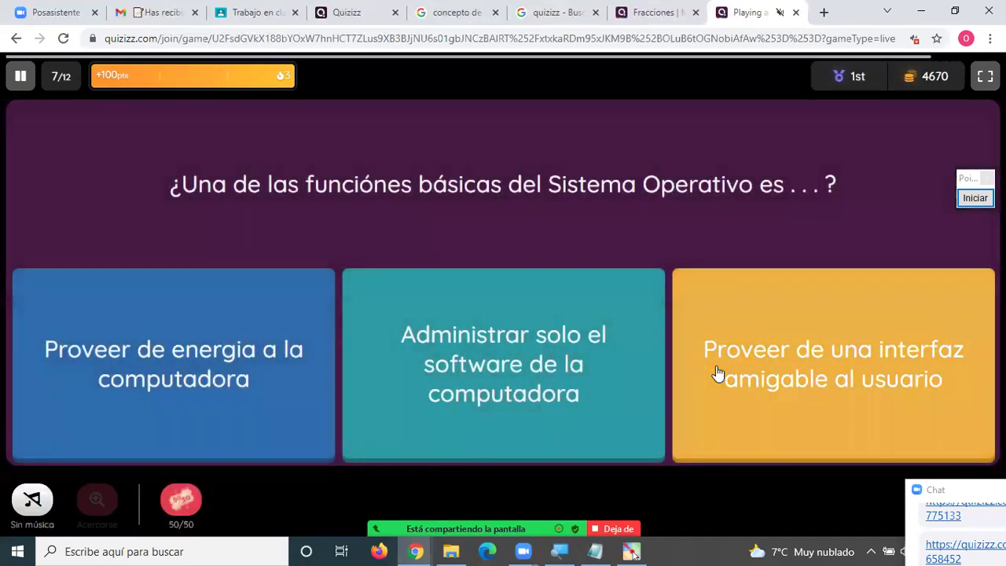
{"action": "left_click", "coordinate": [535, 362]}
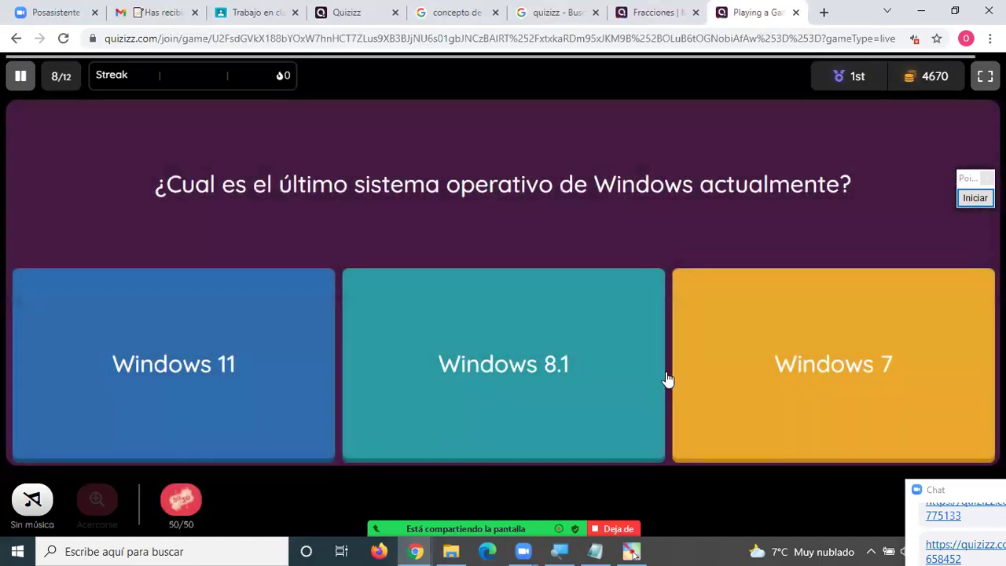
{"action": "left_click", "coordinate": [197, 368]}
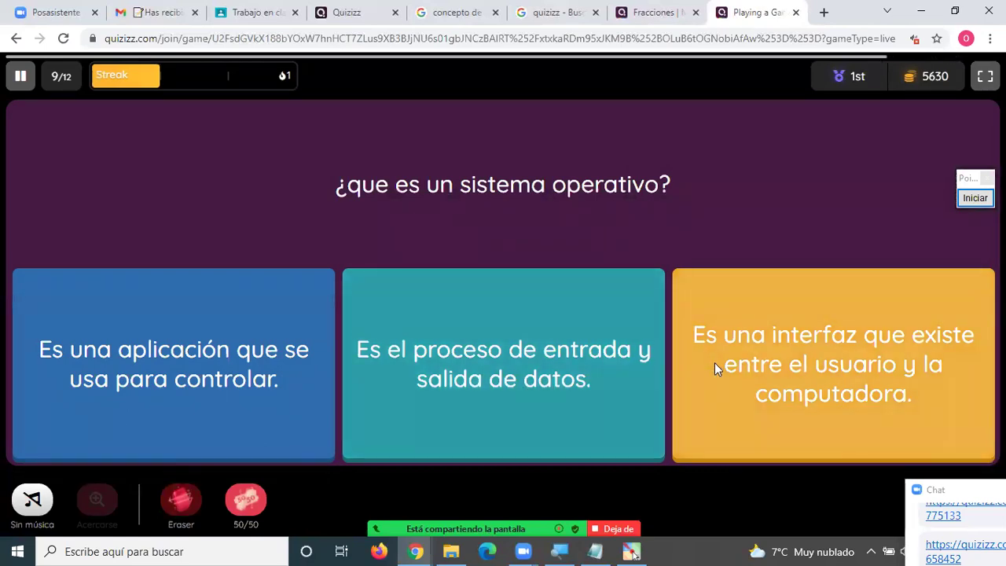
{"action": "left_click", "coordinate": [715, 362]}
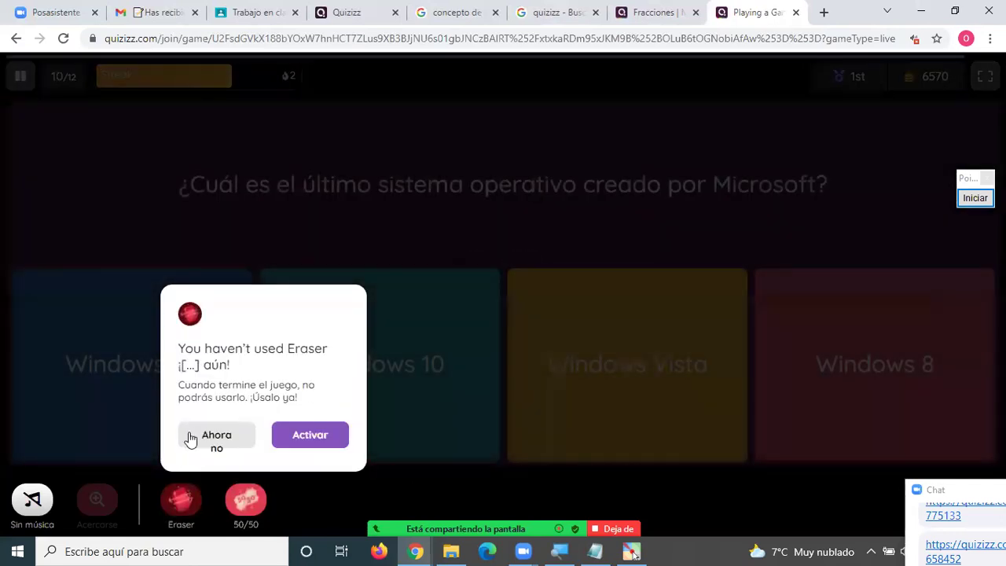
{"action": "left_click", "coordinate": [192, 437]}
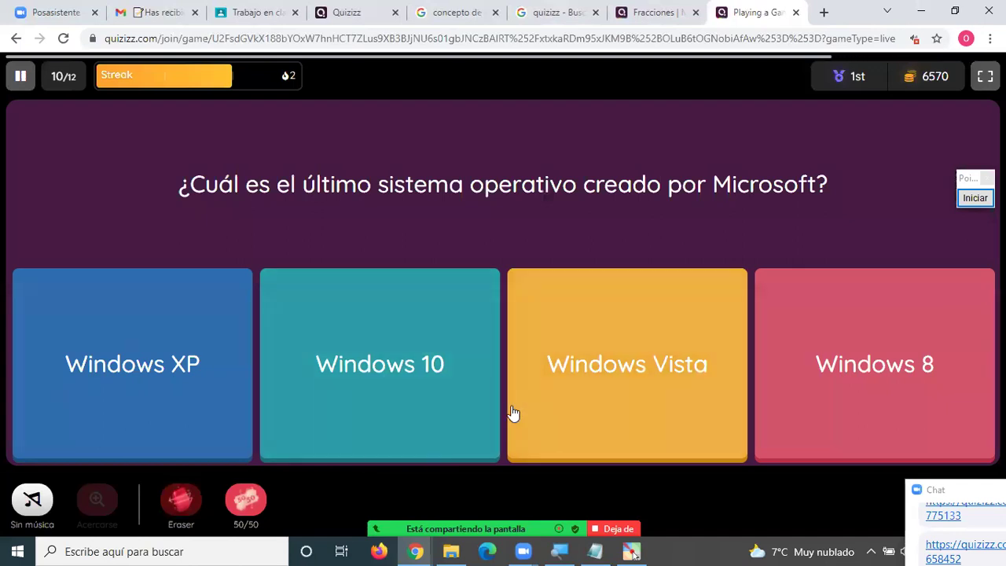
{"action": "left_click", "coordinate": [406, 402]}
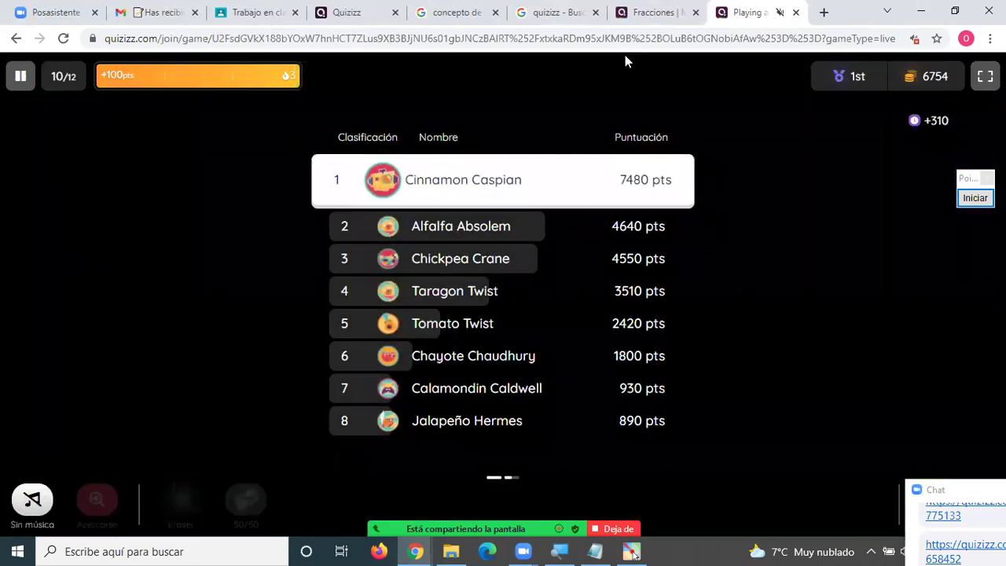
{"action": "left_click", "coordinate": [648, 16]}
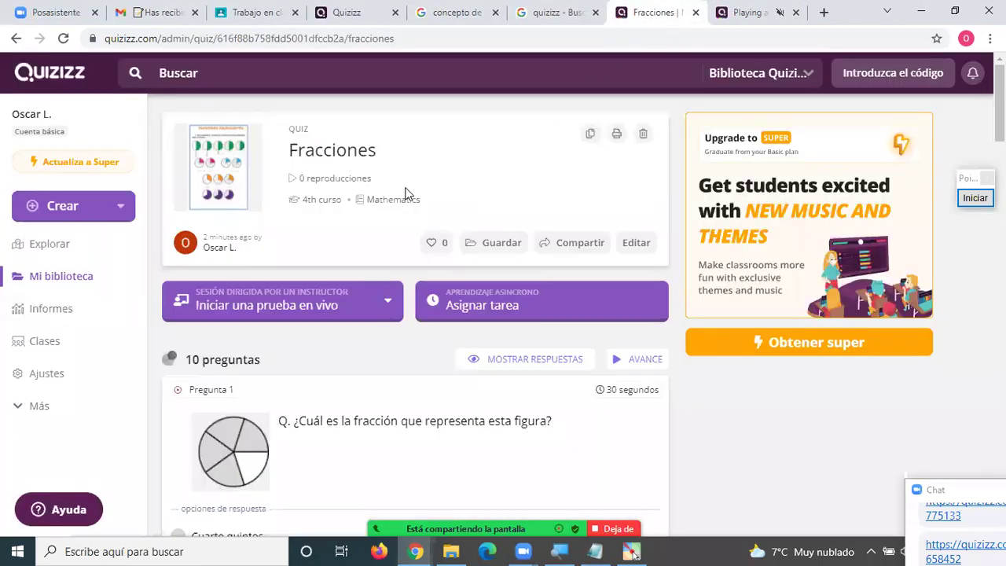
Assign Fracciones from Mi biblioteca as homework due 10:30 PM, October 20.
{"action": "left_click", "coordinate": [65, 283]}
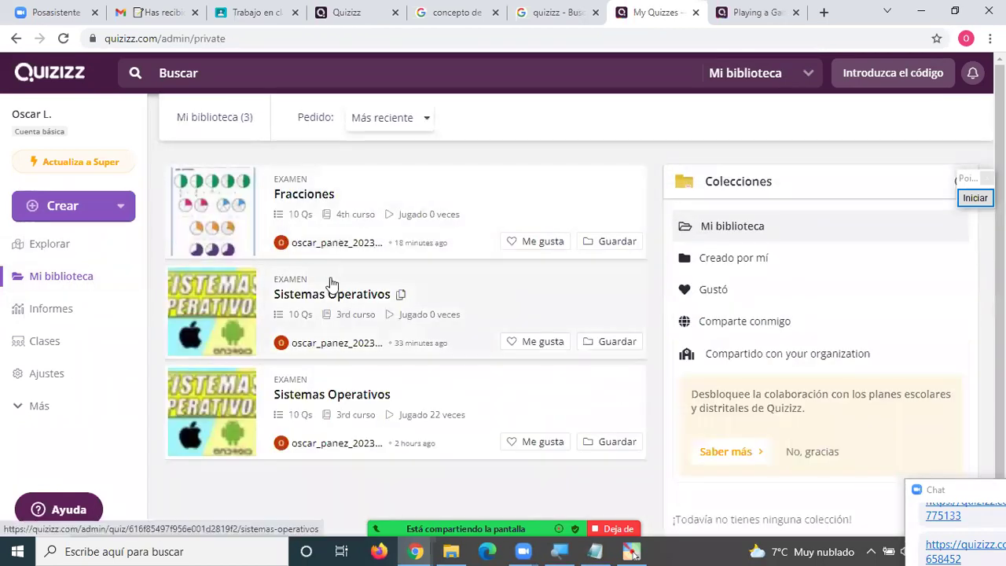
{"action": "left_click", "coordinate": [308, 198]}
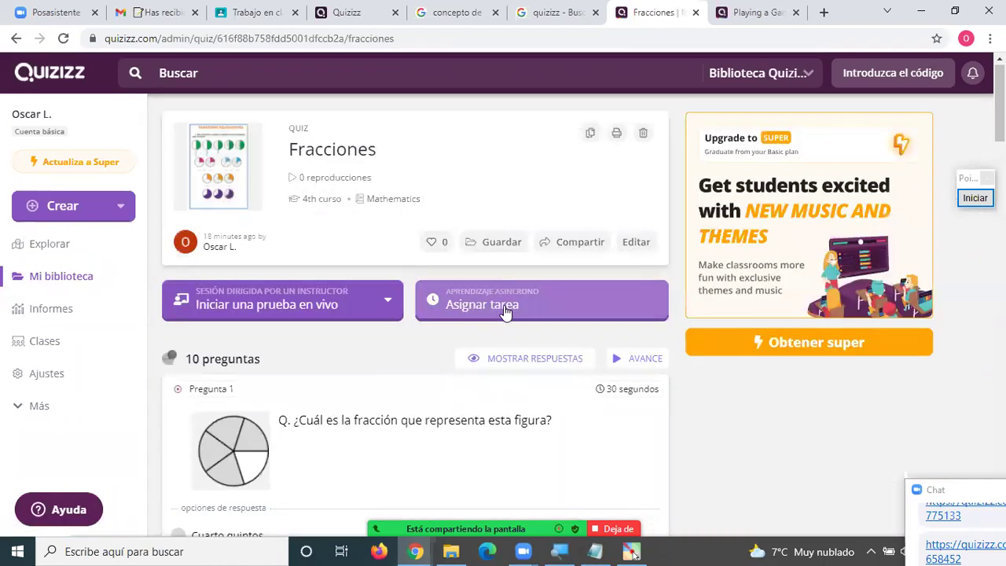
{"action": "left_click", "coordinate": [480, 305]}
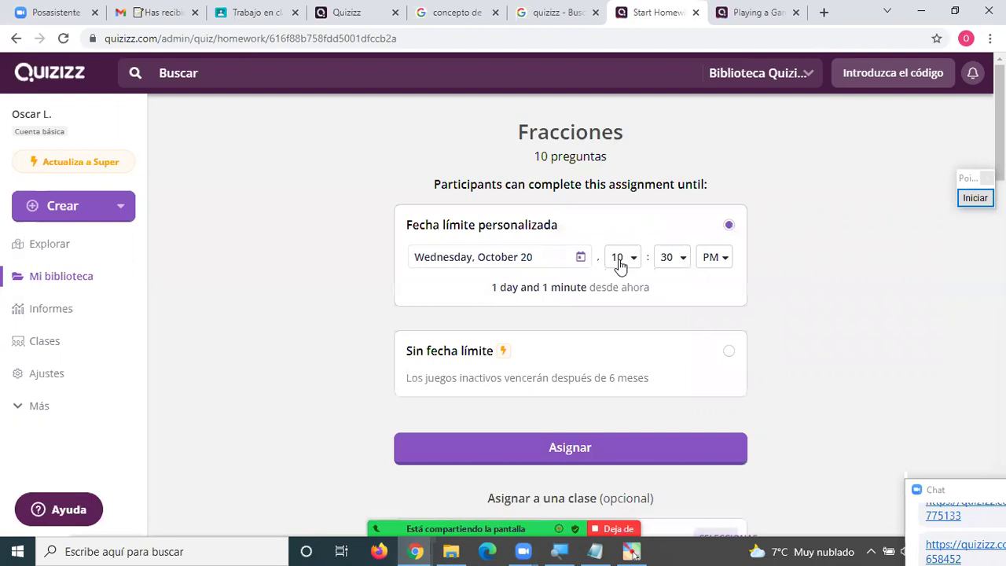
{"action": "left_click", "coordinate": [597, 445]}
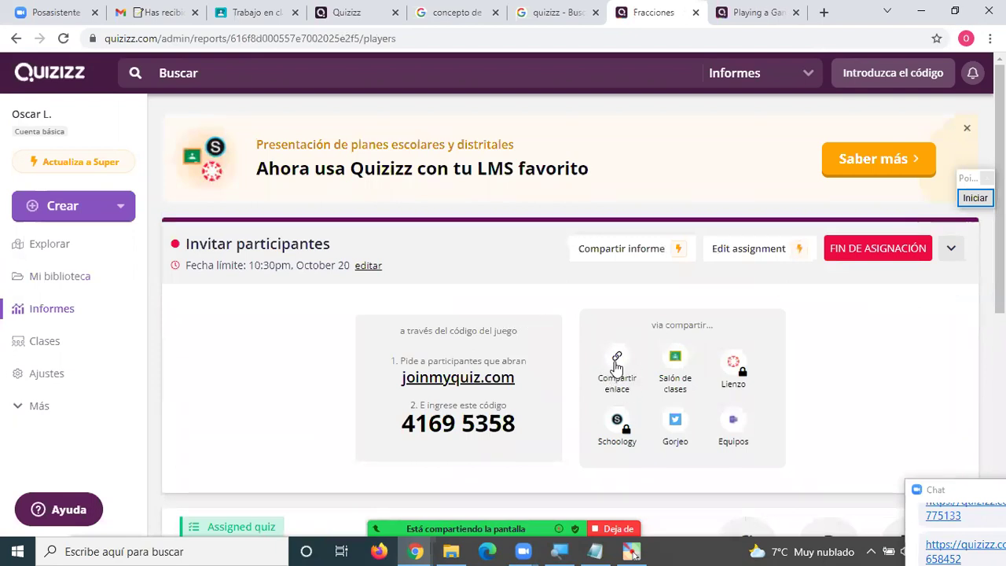
Back in game 274300, answer Hardware and Linux, then Hardware y Sonido on redemption.
{"action": "left_click", "coordinate": [750, 13]}
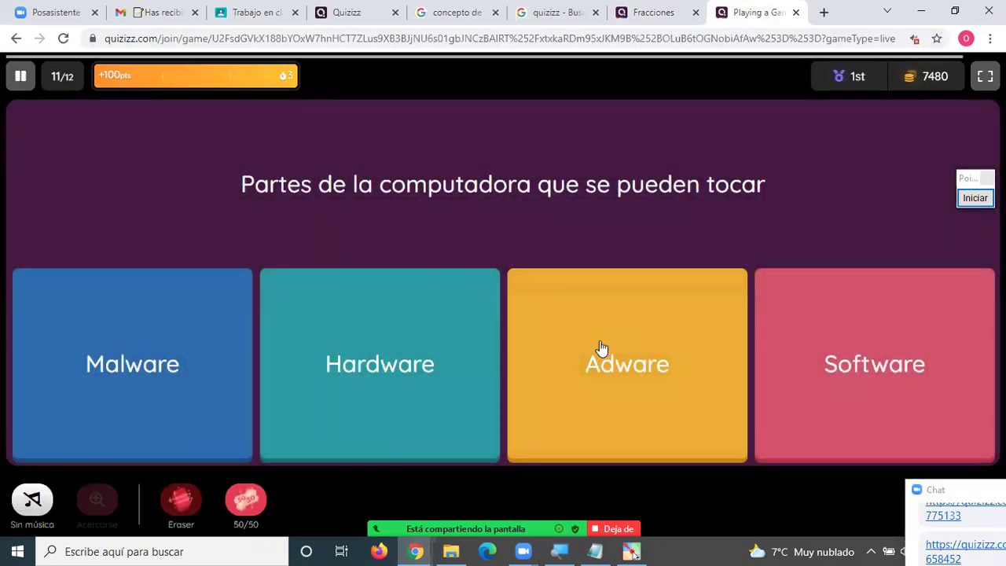
{"action": "left_click", "coordinate": [370, 384]}
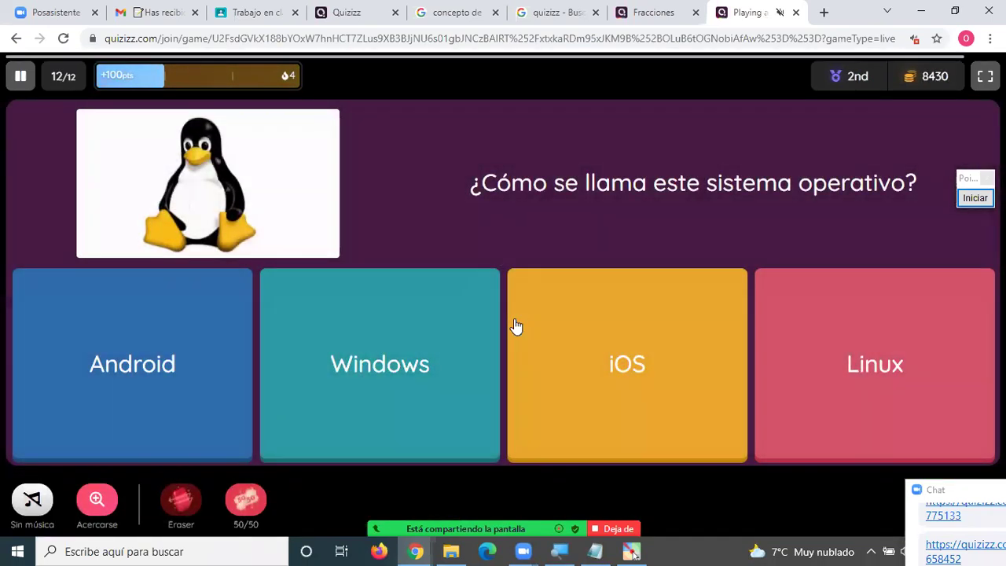
{"action": "left_click", "coordinate": [842, 377]}
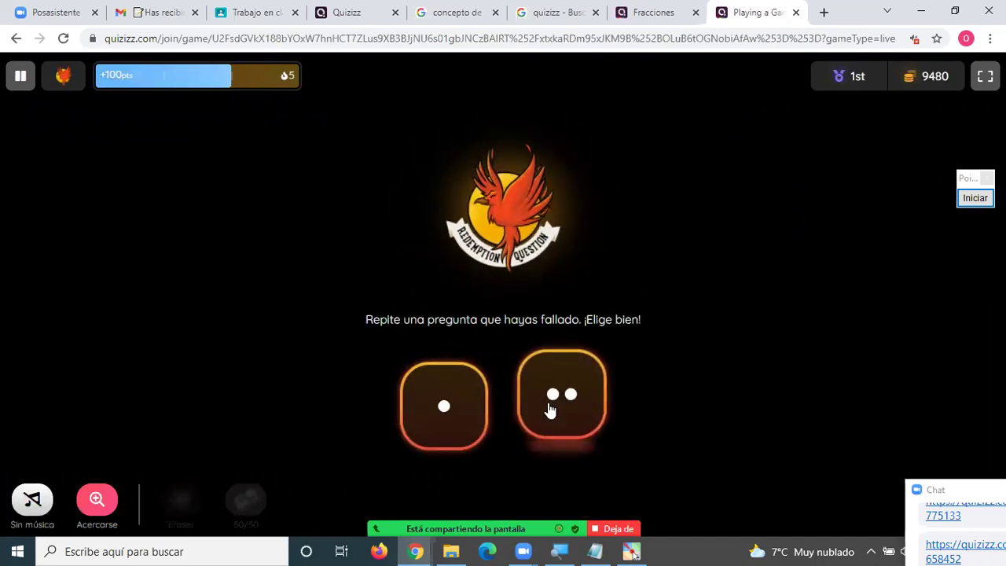
{"action": "left_click", "coordinate": [552, 407]}
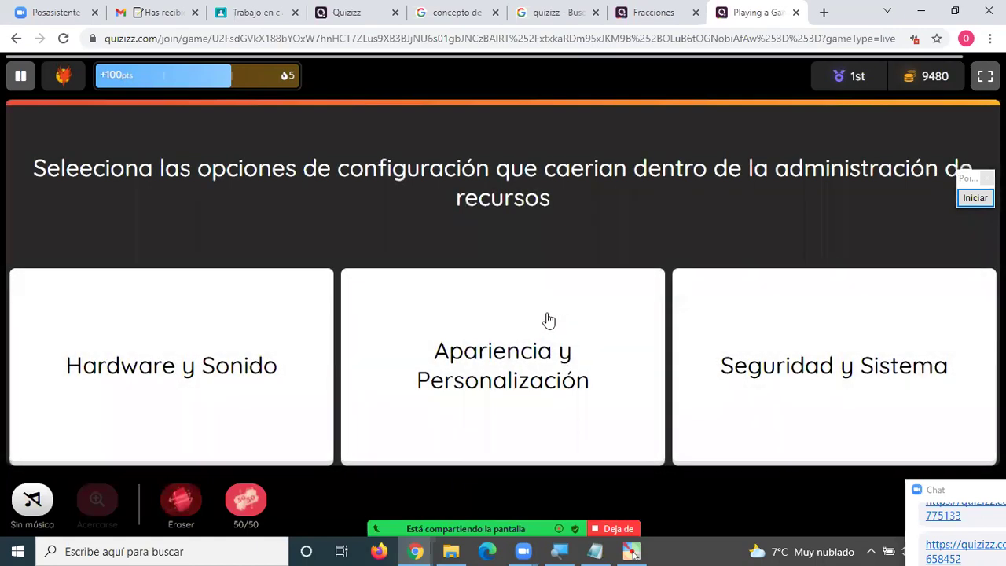
{"action": "left_click", "coordinate": [218, 364]}
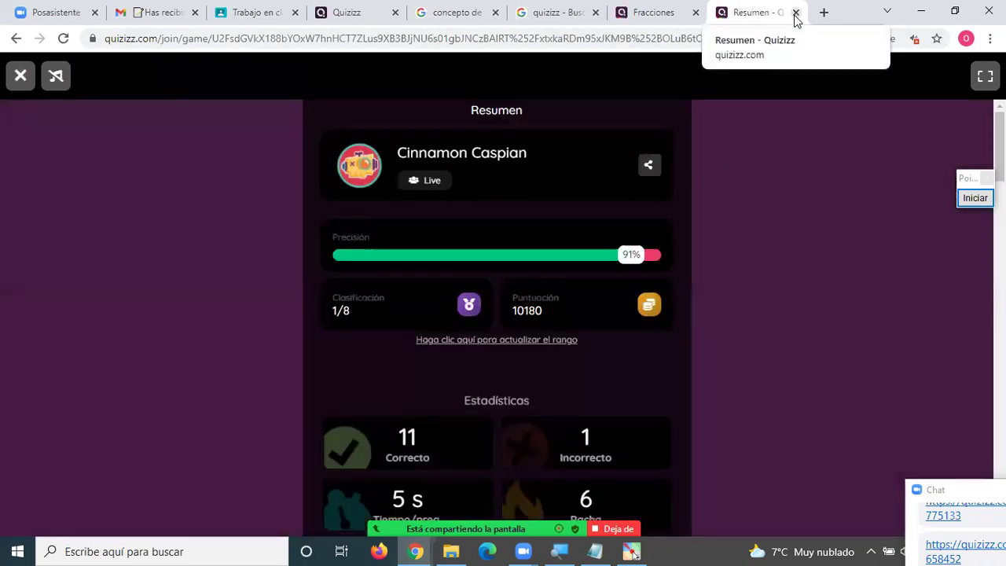
Close the 274300 summary and enter game 552 741 with the suggested nickname.
{"action": "left_click", "coordinate": [795, 13]}
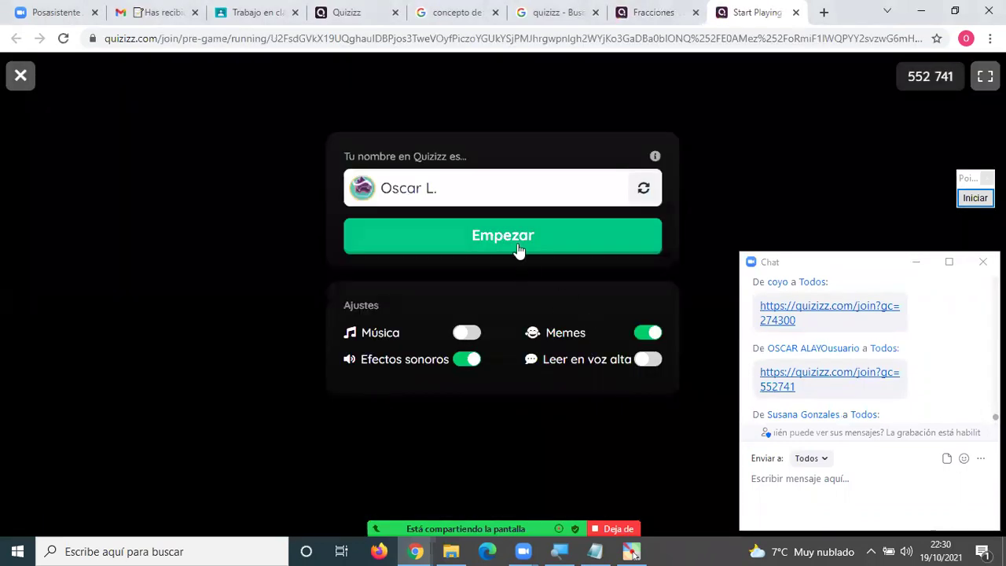
{"action": "left_click", "coordinate": [517, 249]}
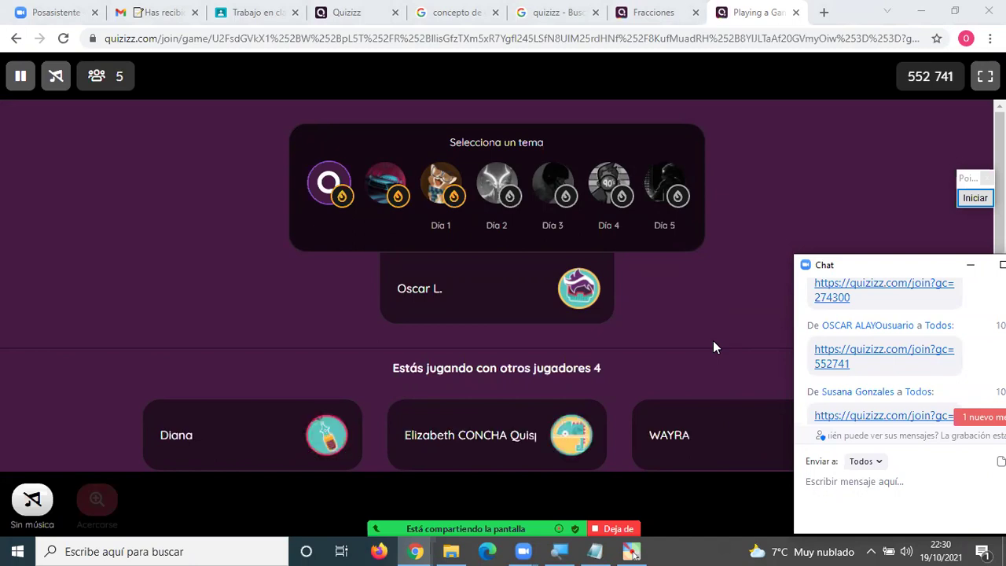
Scroll through the joined players in the 552 741 waiting room.
{"action": "scroll", "coordinate": [745, 296], "scroll_direction": "down", "scroll_amount": 2}
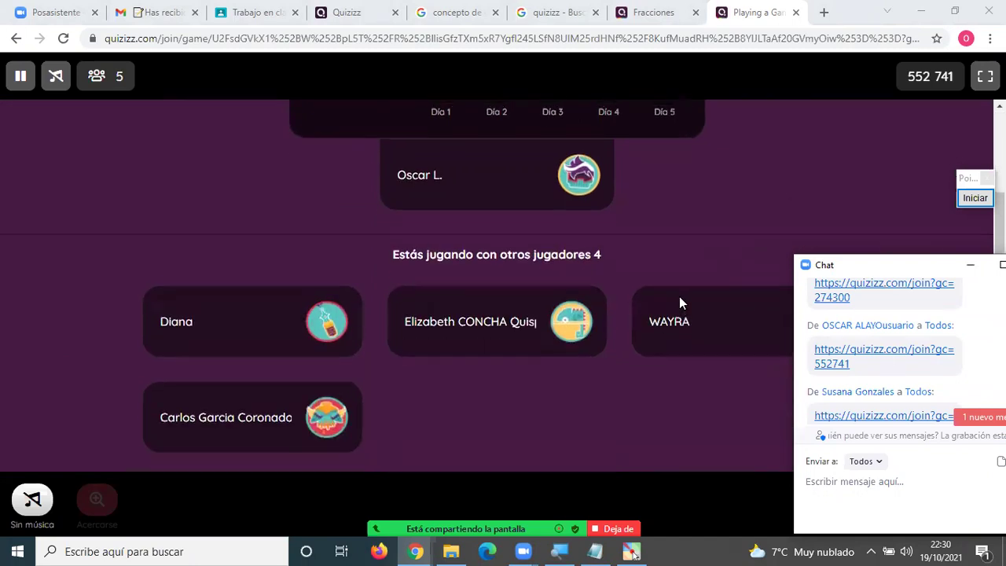
{"action": "scroll", "coordinate": [681, 302], "scroll_direction": "up", "scroll_amount": 2}
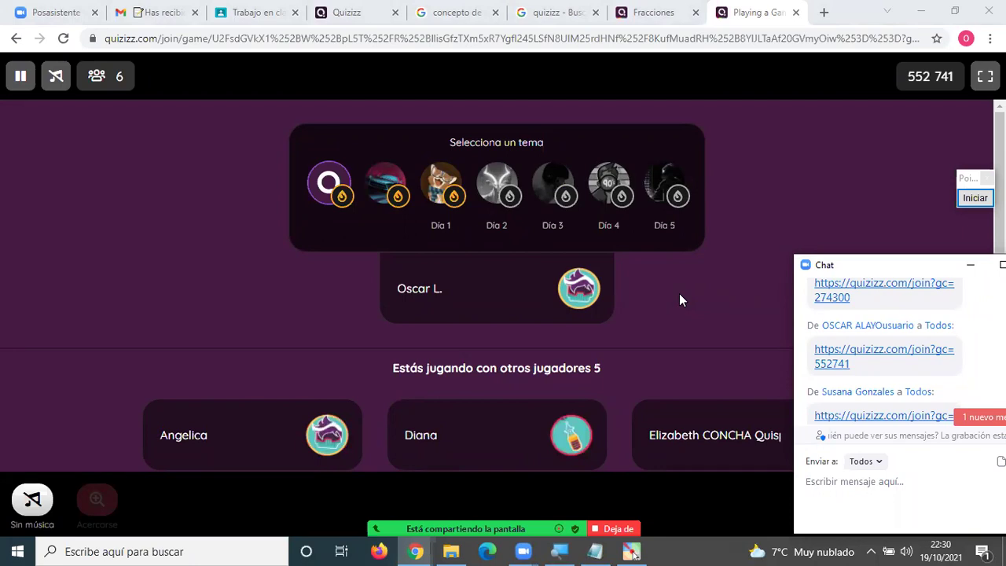
{"action": "scroll", "coordinate": [617, 332], "scroll_direction": "down", "scroll_amount": 2}
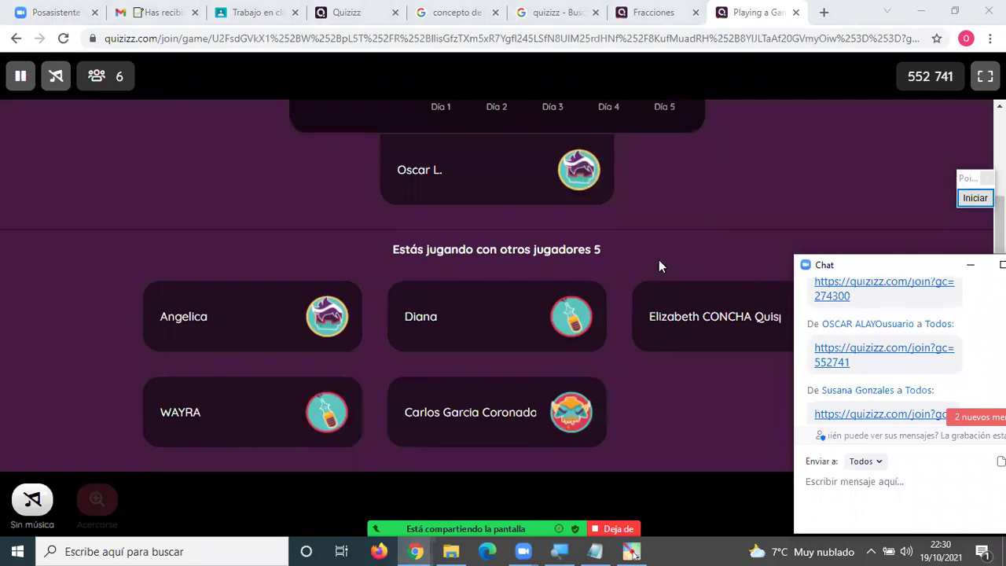
{"action": "scroll", "coordinate": [656, 258], "scroll_direction": "up", "scroll_amount": 2}
{"action": "scroll", "coordinate": [699, 271], "scroll_direction": "down", "scroll_amount": 2}
{"action": "scroll", "coordinate": [642, 243], "scroll_direction": "up", "scroll_amount": 2}
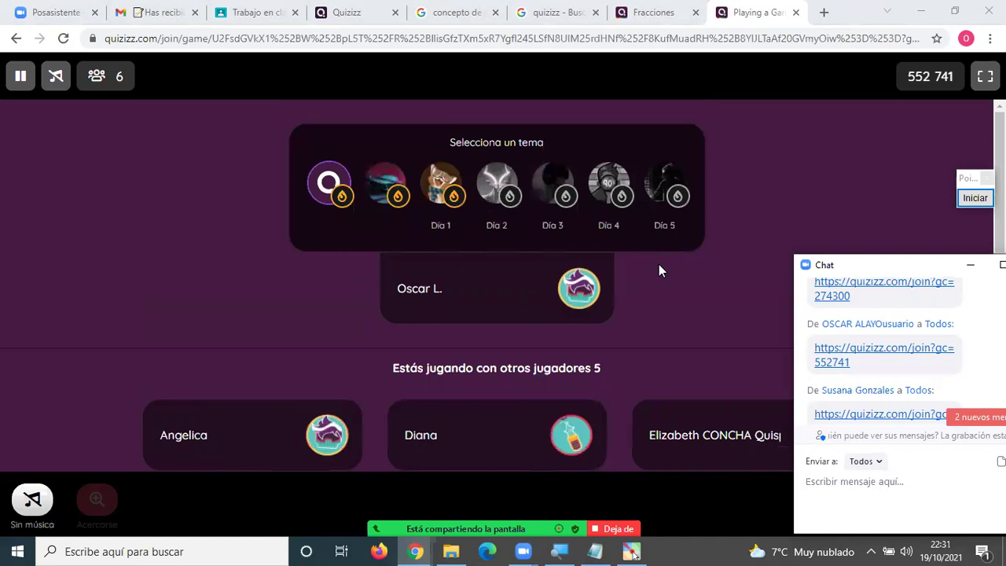
{"action": "scroll", "coordinate": [655, 279], "scroll_direction": "down", "scroll_amount": 2}
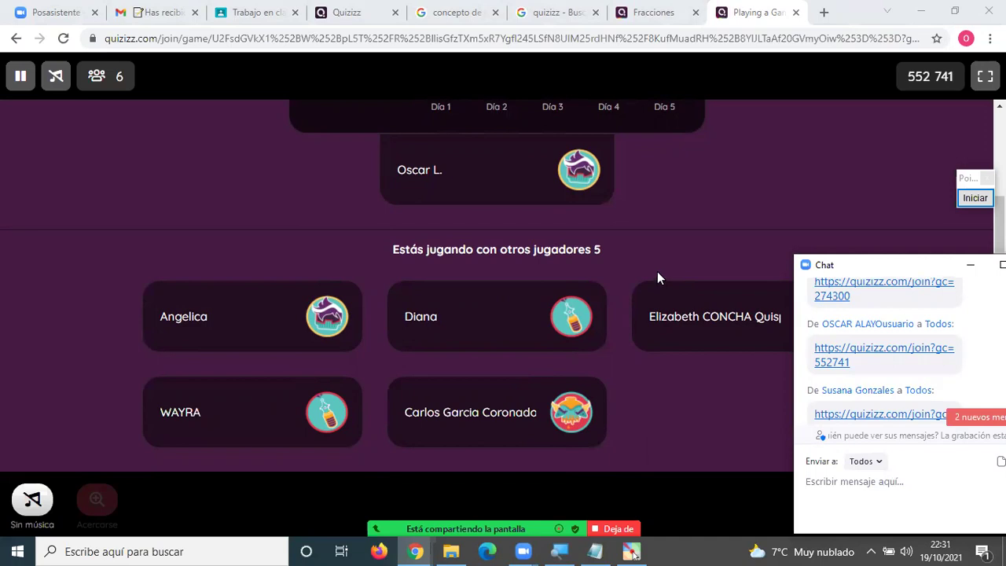
{"action": "scroll", "coordinate": [656, 281], "scroll_direction": "up", "scroll_amount": 1}
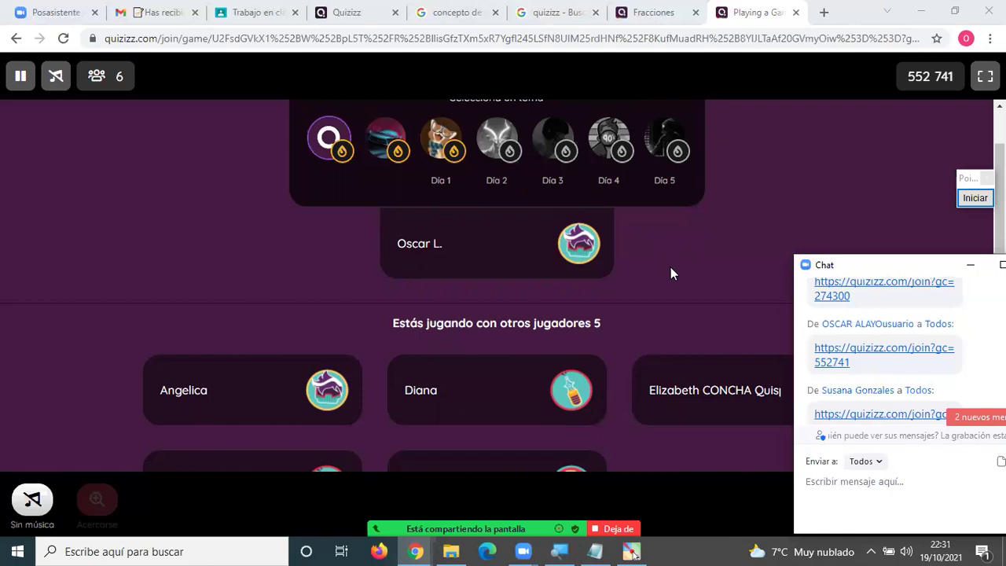
{"action": "scroll", "coordinate": [670, 267], "scroll_direction": "down", "scroll_amount": 1}
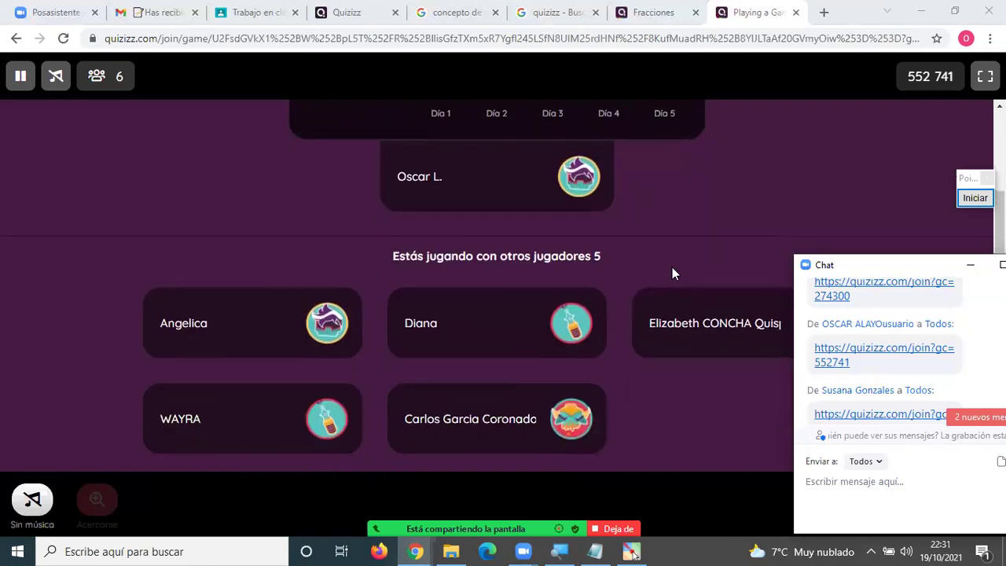
{"action": "scroll", "coordinate": [672, 274], "scroll_direction": "up", "scroll_amount": 1}
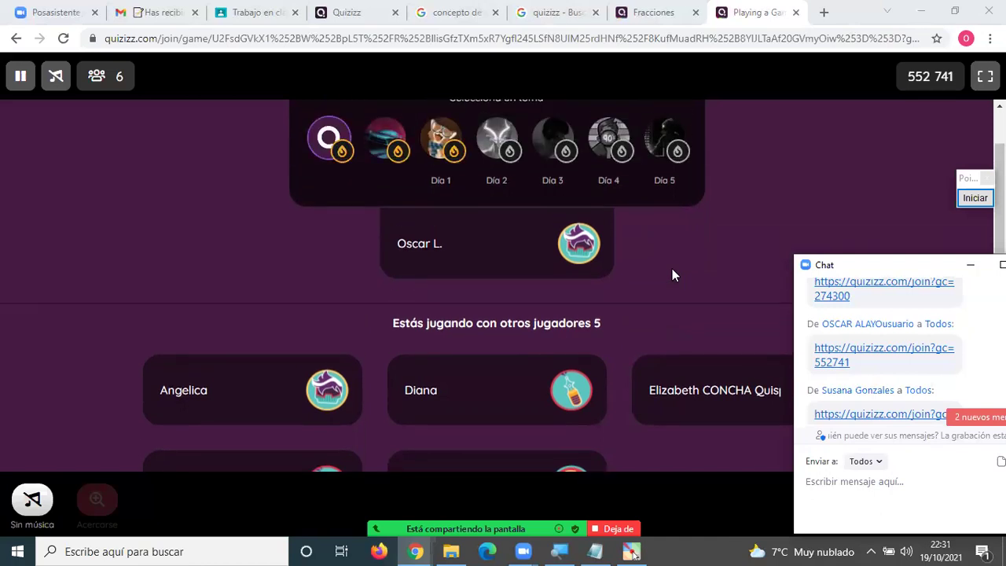
{"action": "scroll", "coordinate": [672, 274], "scroll_direction": "down", "scroll_amount": 1}
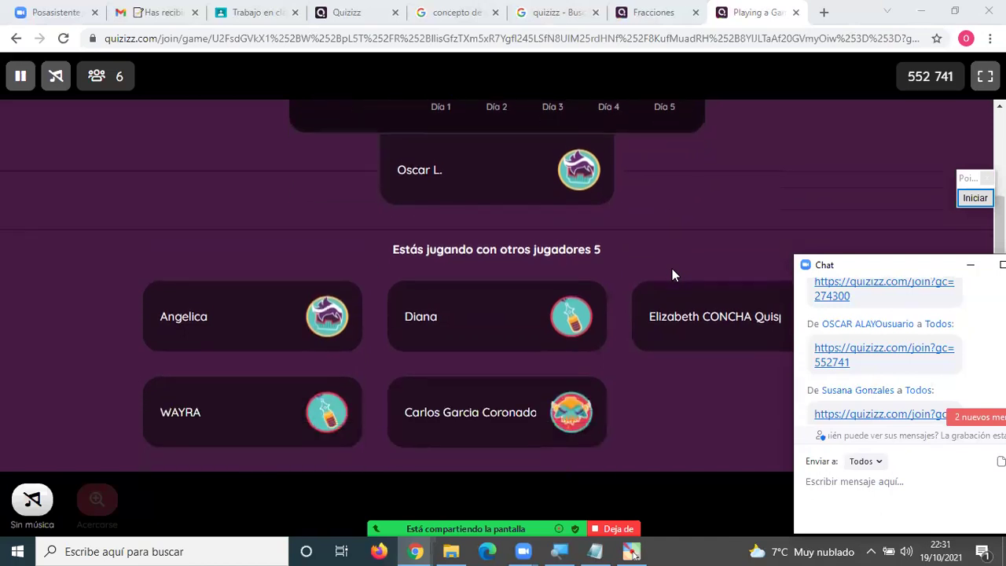
{"action": "scroll", "coordinate": [672, 274], "scroll_direction": "up", "scroll_amount": 1}
{"action": "scroll", "coordinate": [671, 274], "scroll_direction": "down", "scroll_amount": 1}
{"action": "scroll", "coordinate": [671, 274], "scroll_direction": "up", "scroll_amount": 1}
{"action": "scroll", "coordinate": [671, 274], "scroll_direction": "down", "scroll_amount": 1}
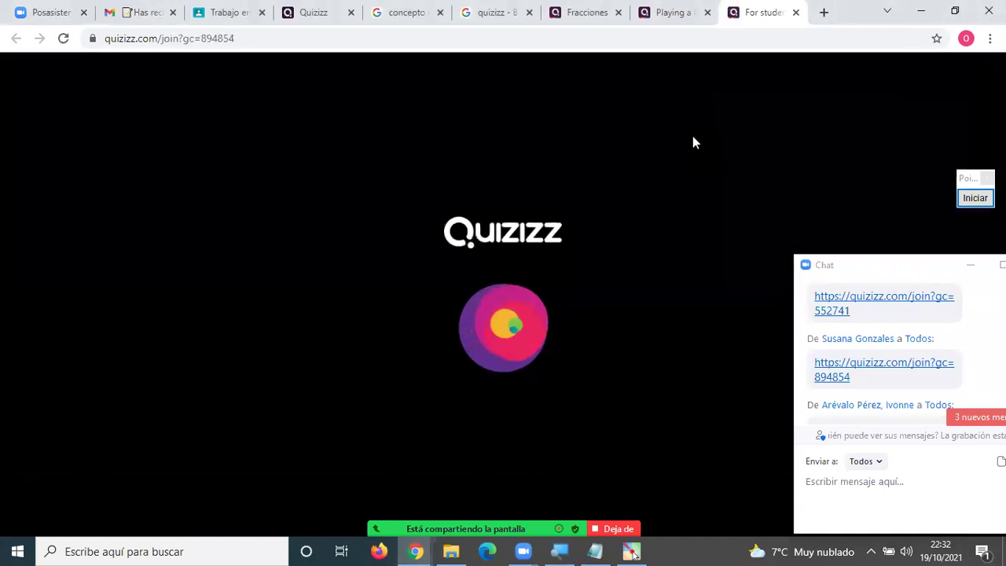
Join the live game 894 854 from its name-entry screen.
{"action": "left_click", "coordinate": [672, 12]}
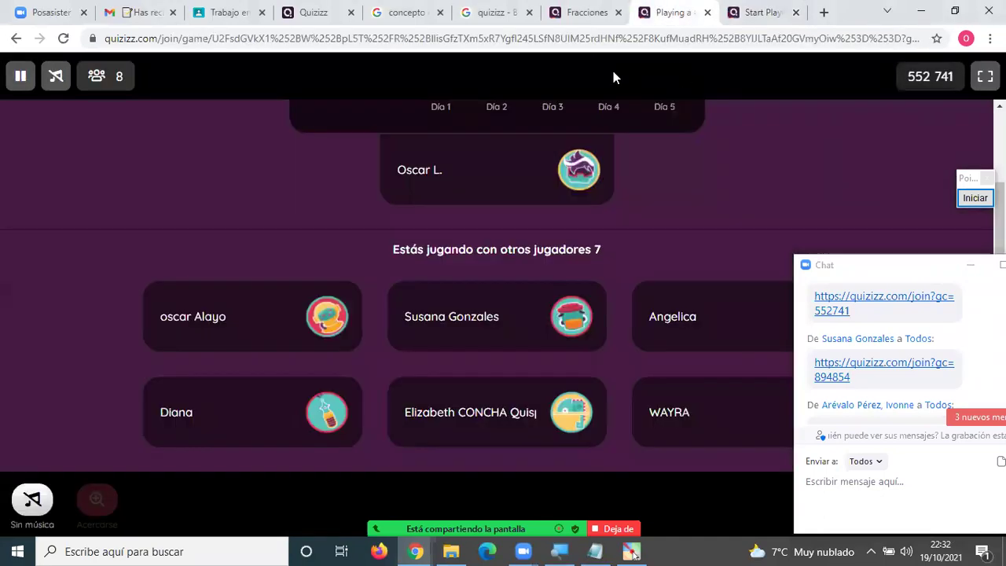
{"action": "left_click", "coordinate": [759, 14]}
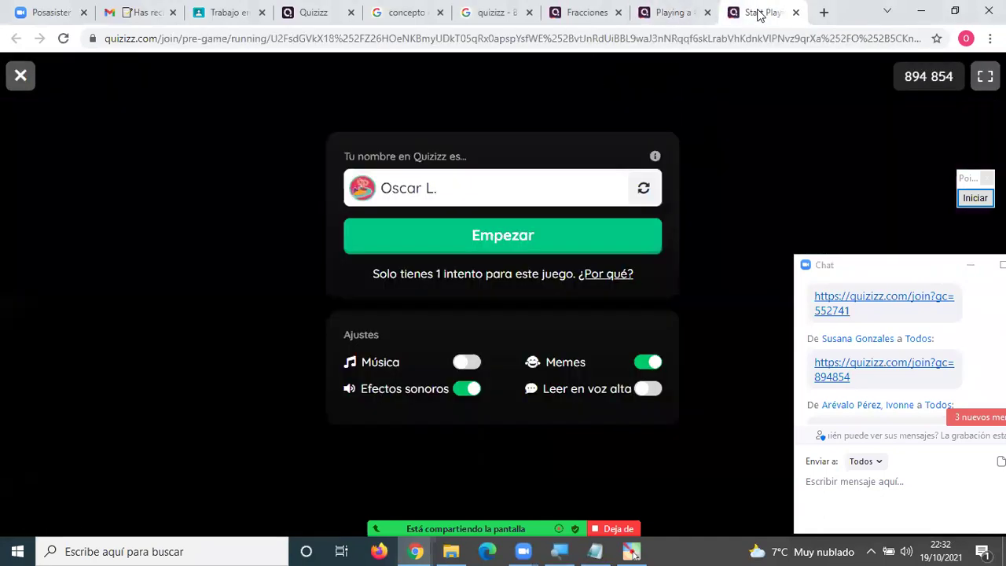
{"action": "left_click", "coordinate": [538, 248]}
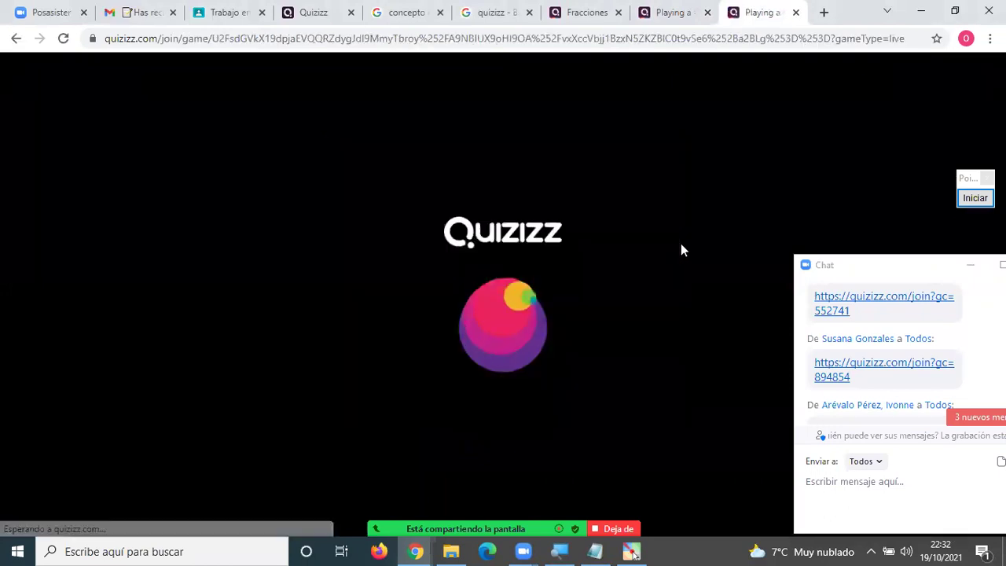
Scroll through the lobby and highlight the line showing 7 other players joined.
{"action": "scroll", "coordinate": [666, 264], "scroll_direction": "down", "scroll_amount": 1}
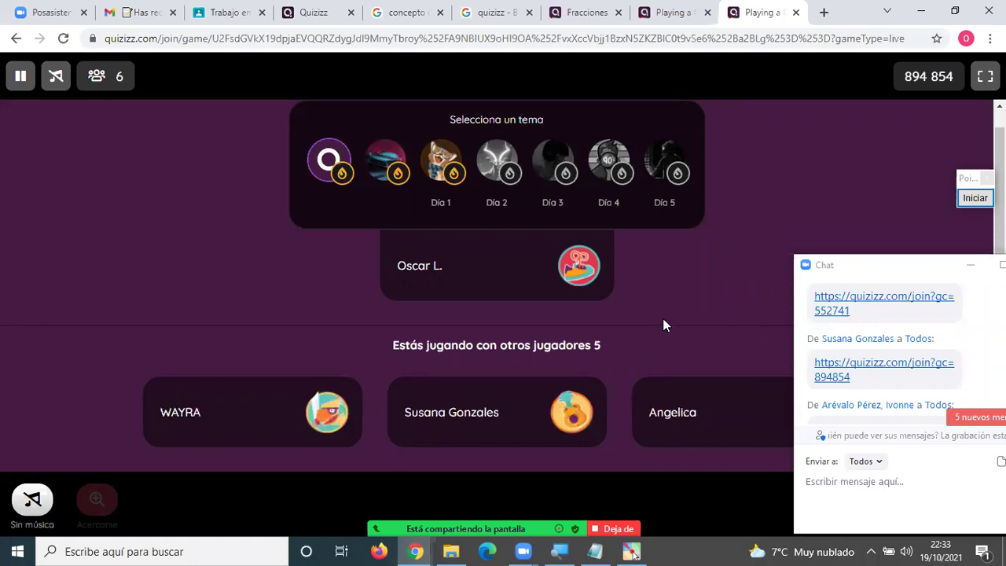
{"action": "scroll", "coordinate": [664, 320], "scroll_direction": "down", "scroll_amount": 1}
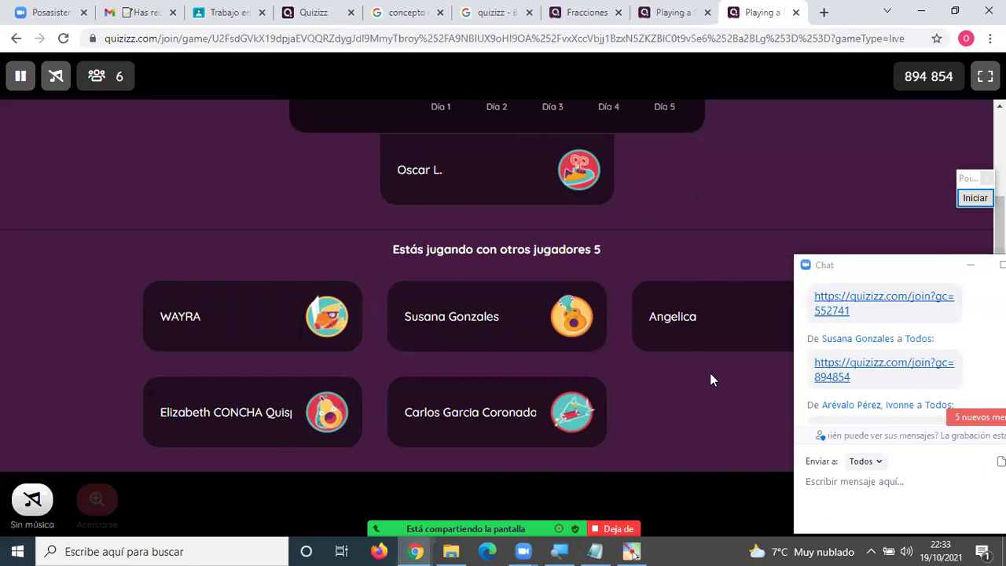
{"action": "scroll", "coordinate": [710, 379], "scroll_direction": "up", "scroll_amount": 2}
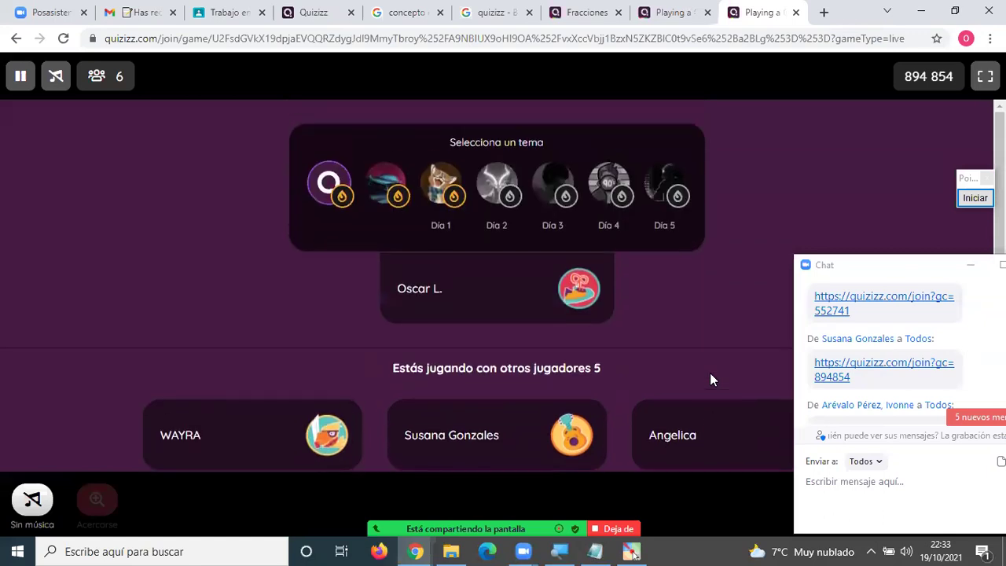
{"action": "scroll", "coordinate": [709, 379], "scroll_direction": "down", "scroll_amount": 2}
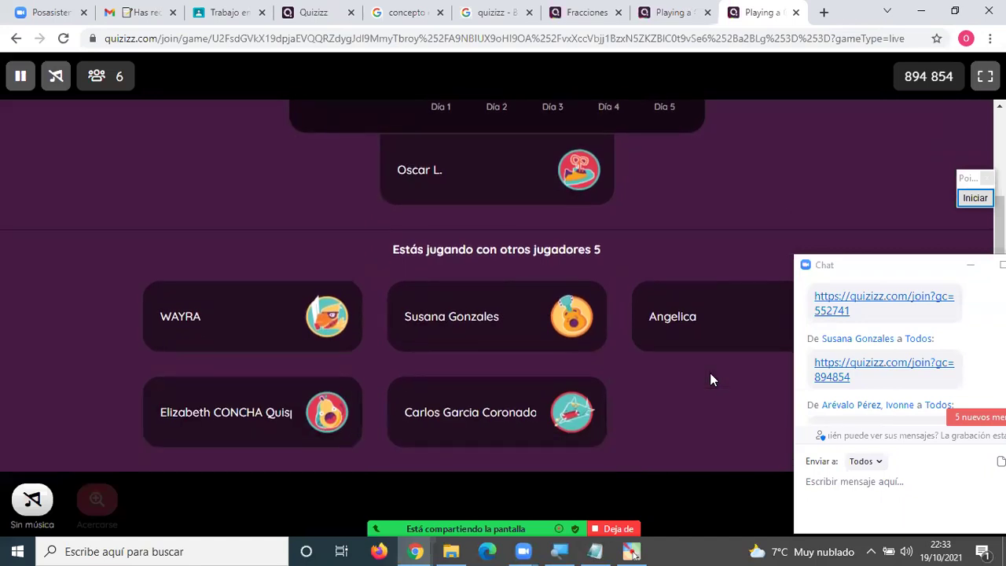
{"action": "scroll", "coordinate": [710, 379], "scroll_direction": "up", "scroll_amount": 2}
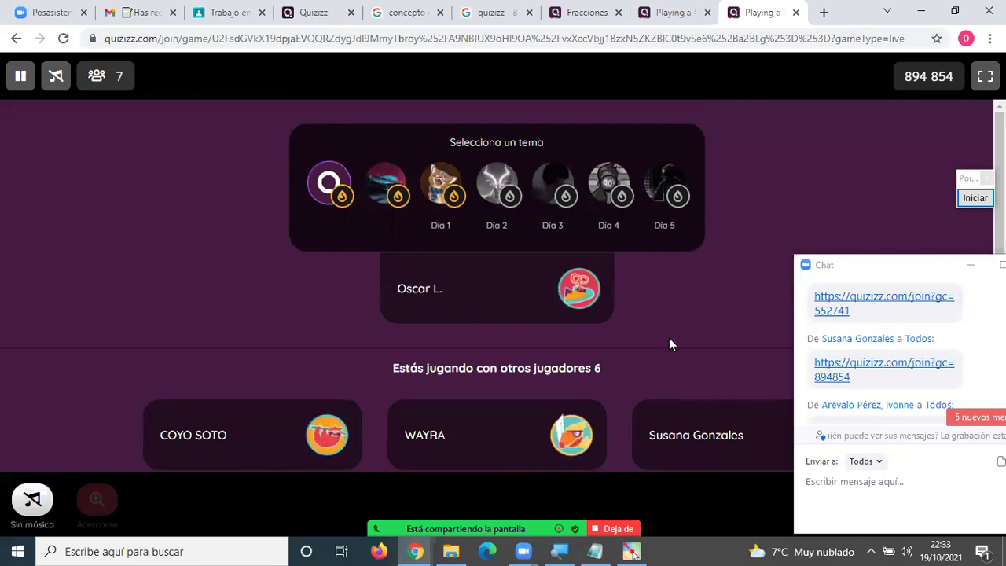
{"action": "scroll", "coordinate": [476, 330], "scroll_direction": "down", "scroll_amount": 2}
{"action": "scroll", "coordinate": [479, 329], "scroll_direction": "up", "scroll_amount": 2}
{"action": "scroll", "coordinate": [494, 333], "scroll_direction": "down", "scroll_amount": 1}
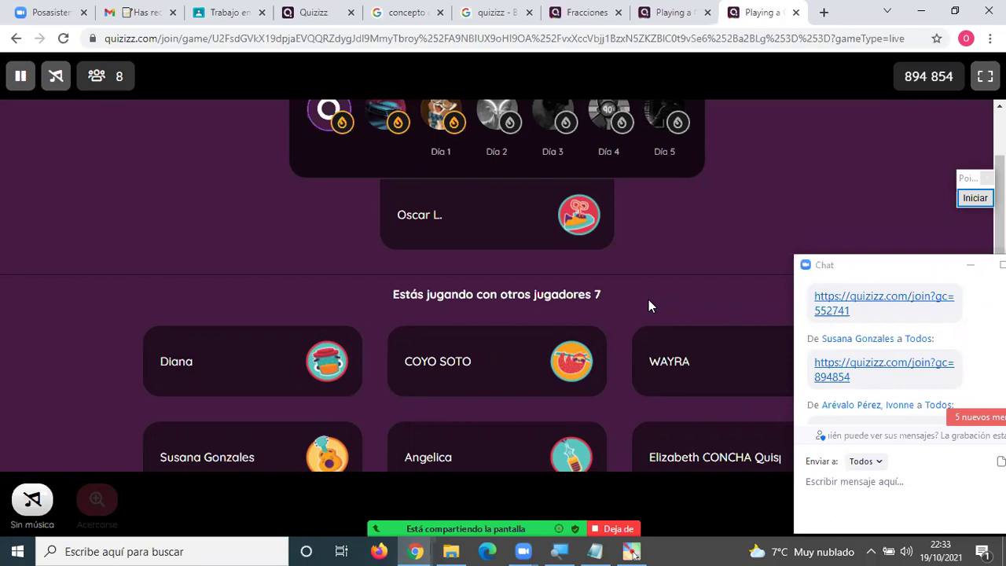
{"action": "triple_click", "coordinate": [688, 274]}
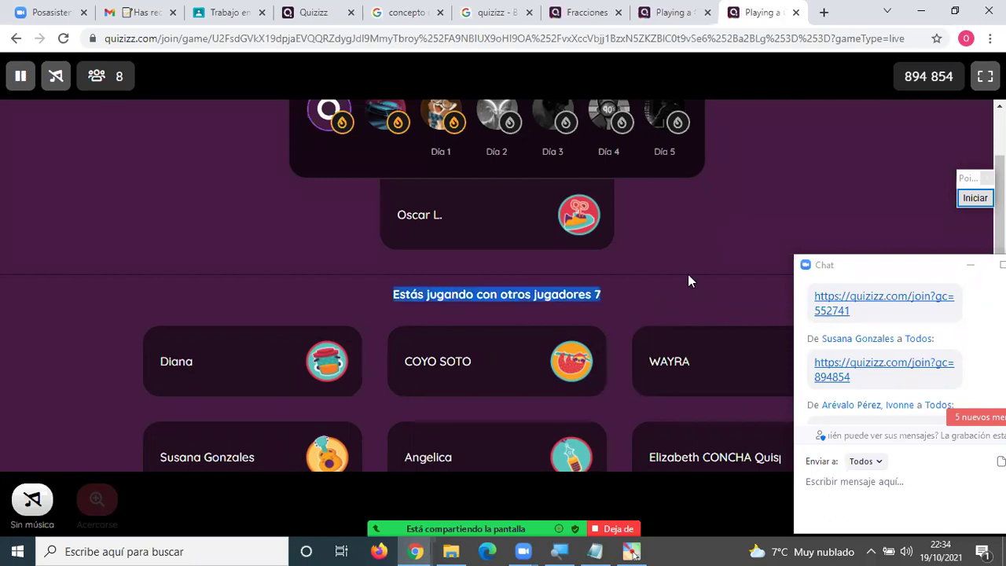
{"action": "left_click", "coordinate": [710, 265]}
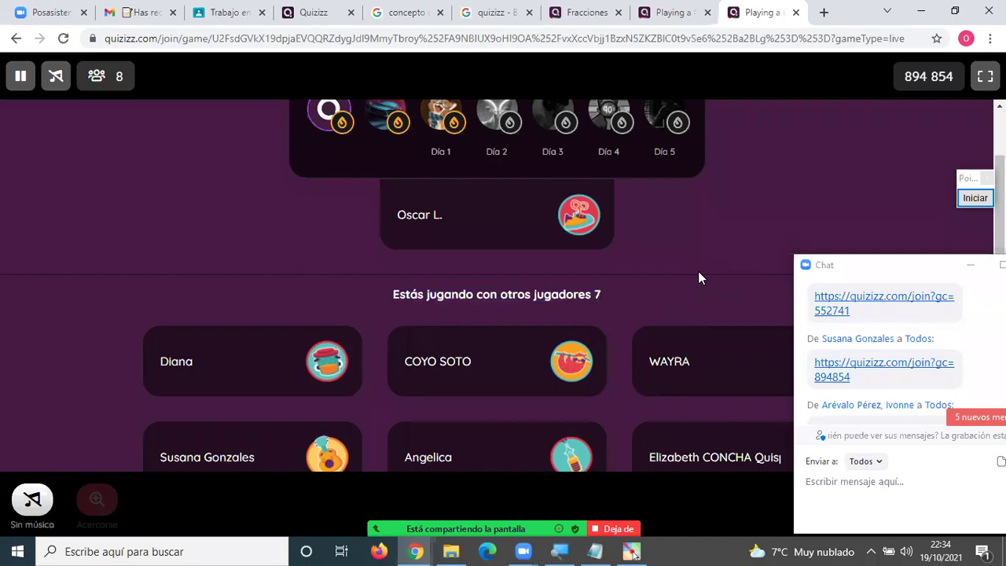
Look over the 552 741 lobby and the Fracciones report, then return to the 894 854 lobby.
{"action": "left_click", "coordinate": [649, 16]}
{"action": "left_click", "coordinate": [569, 13]}
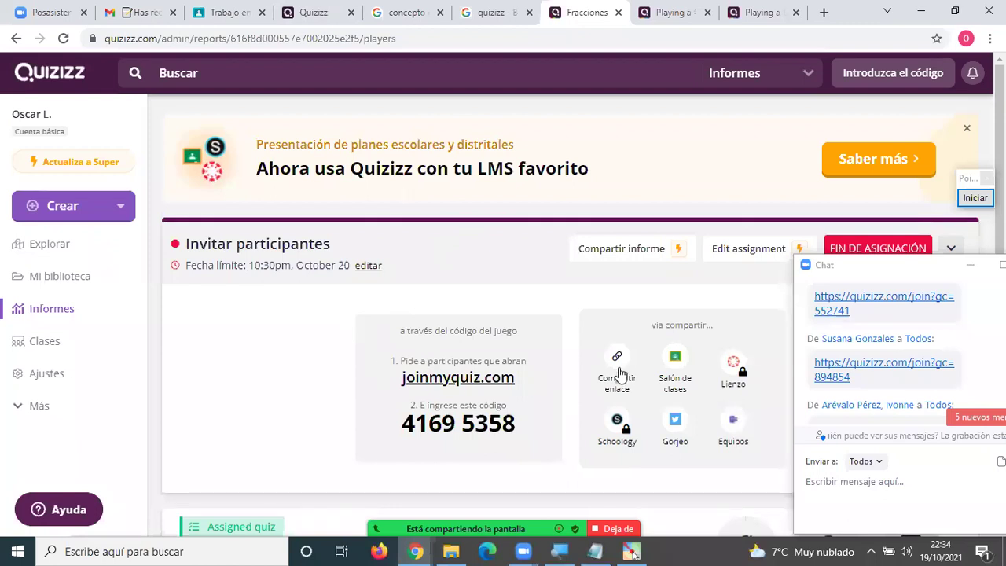
{"action": "scroll", "coordinate": [559, 366], "scroll_direction": "down", "scroll_amount": 3}
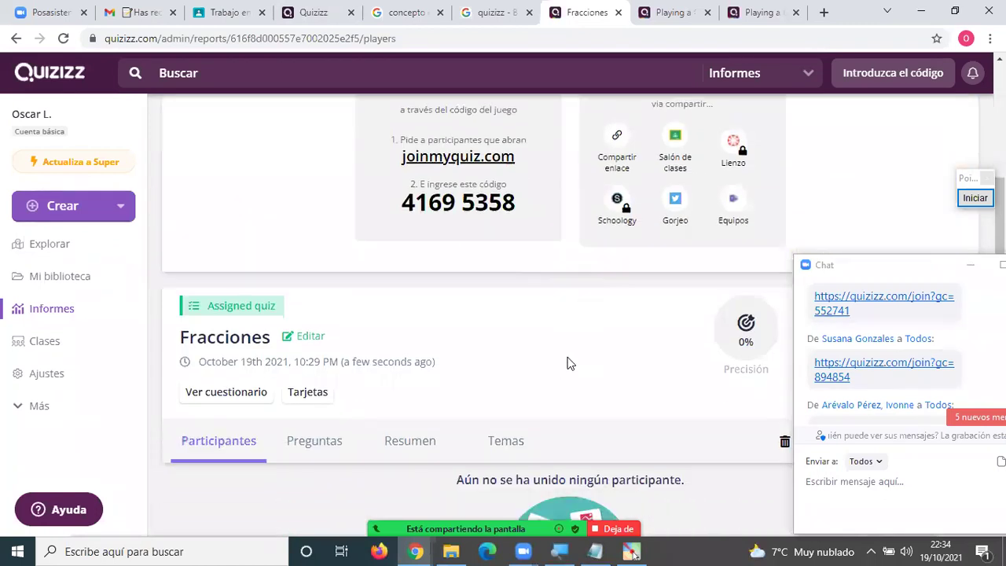
{"action": "scroll", "coordinate": [570, 363], "scroll_direction": "down", "scroll_amount": 1}
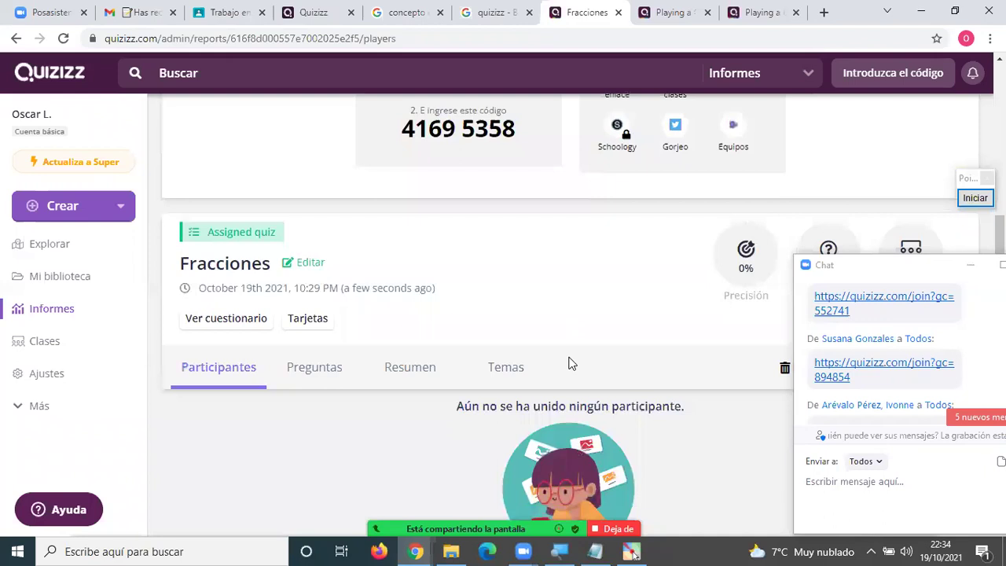
{"action": "scroll", "coordinate": [571, 363], "scroll_direction": "up", "scroll_amount": 4}
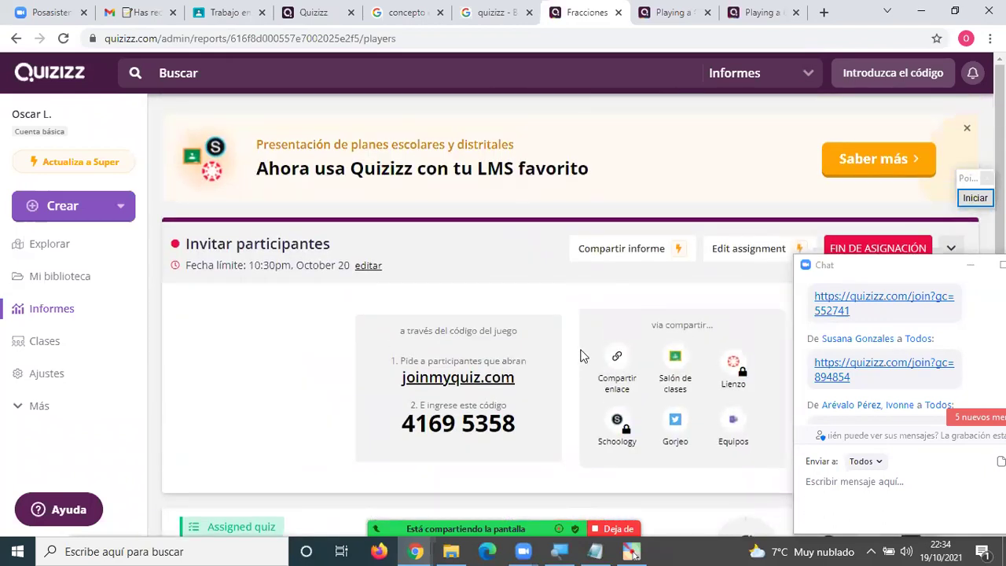
{"action": "scroll", "coordinate": [582, 356], "scroll_direction": "down", "scroll_amount": 4}
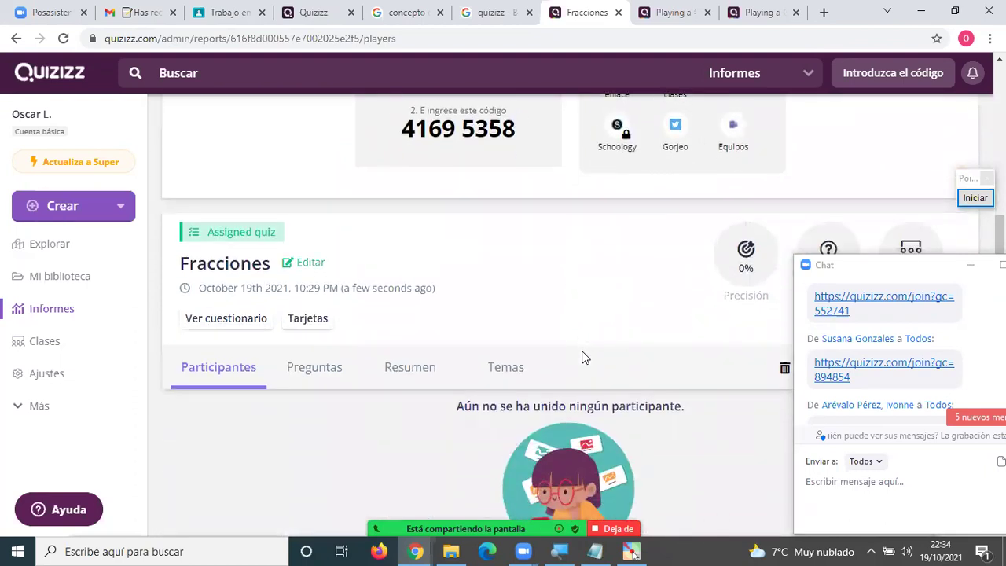
{"action": "scroll", "coordinate": [582, 356], "scroll_direction": "up", "scroll_amount": 1}
{"action": "scroll", "coordinate": [581, 355], "scroll_direction": "up", "scroll_amount": 3}
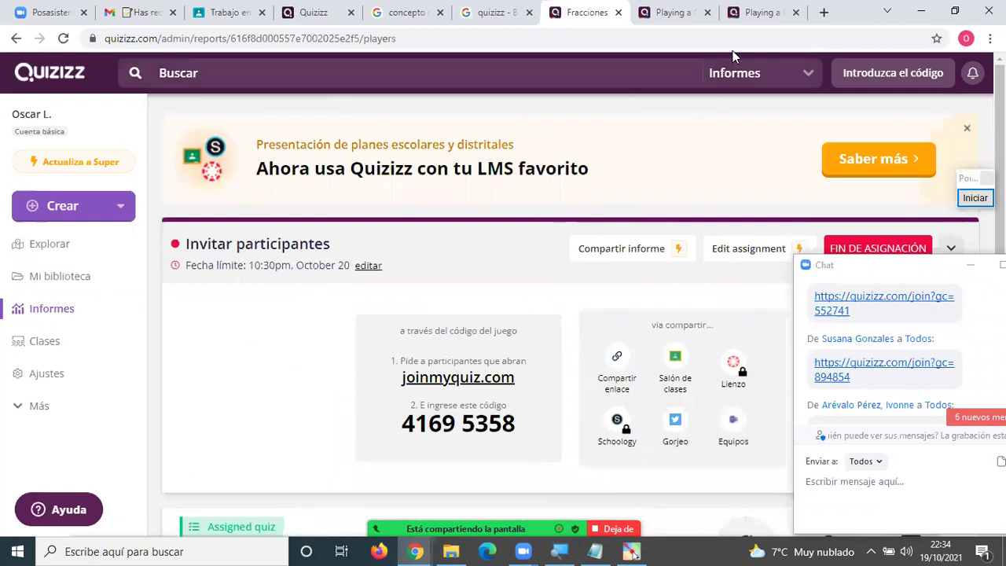
{"action": "left_click", "coordinate": [749, 13]}
{"action": "scroll", "coordinate": [691, 206], "scroll_direction": "up", "scroll_amount": 1}
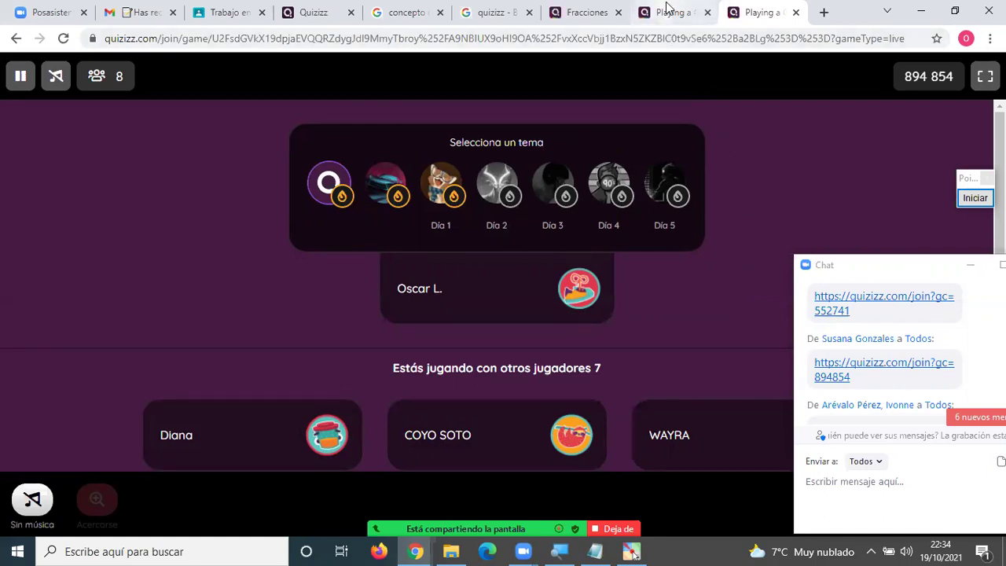
Review the Fracciones and Sistemas Operativos reports, then show the library's three quizzes.
{"action": "left_click", "coordinate": [583, 11]}
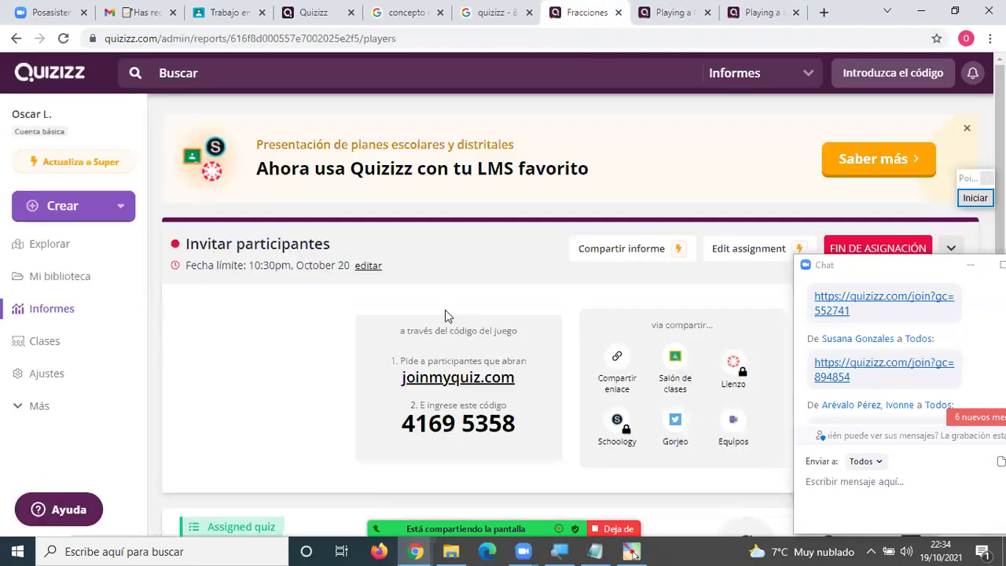
{"action": "left_click", "coordinate": [52, 310]}
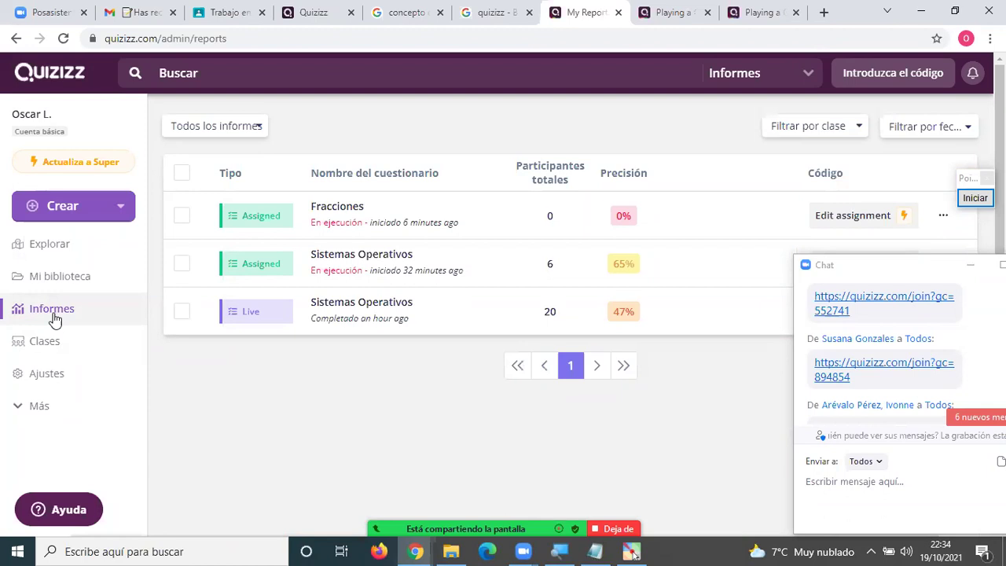
{"action": "left_click", "coordinate": [341, 209]}
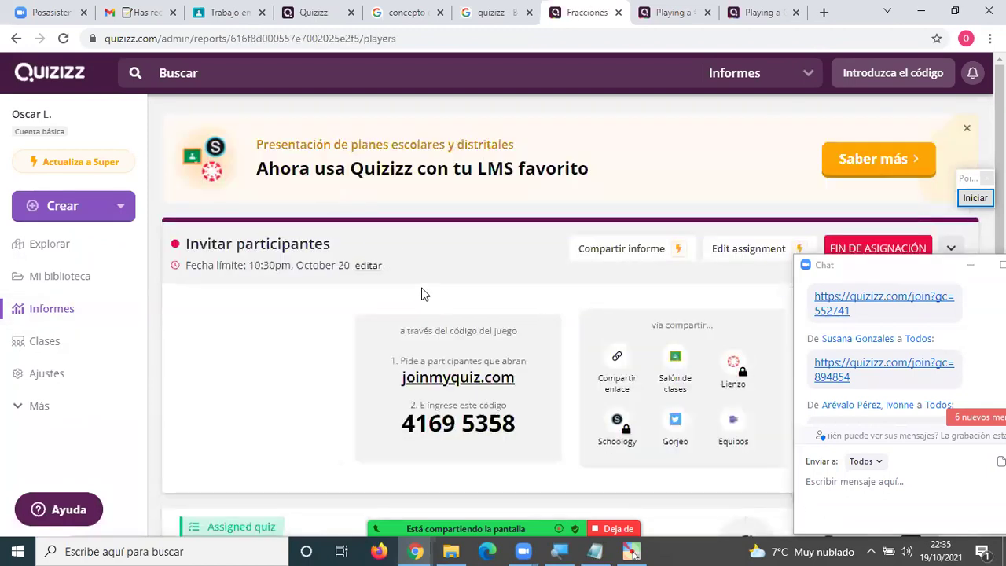
{"action": "left_click", "coordinate": [32, 312]}
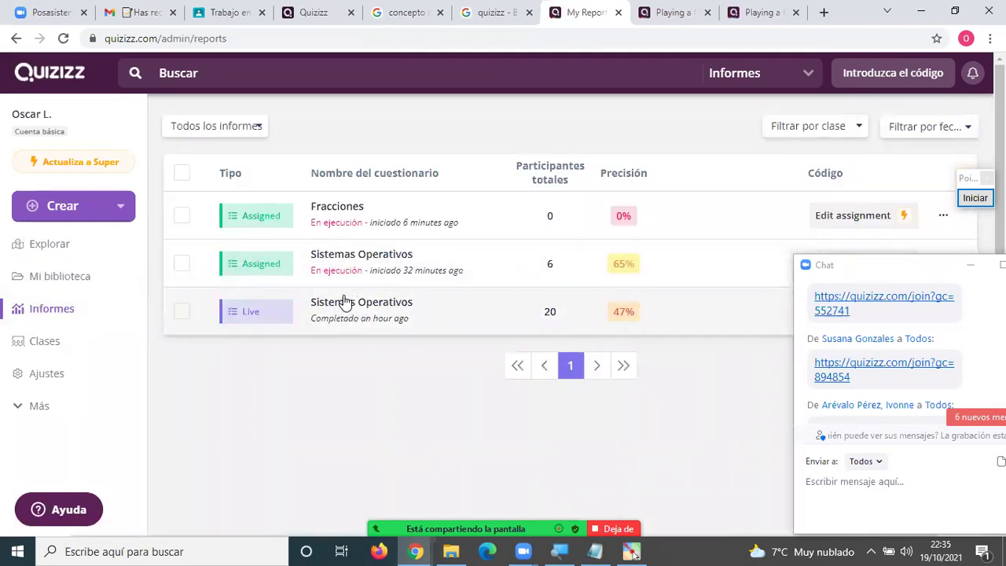
{"action": "left_click", "coordinate": [346, 303]}
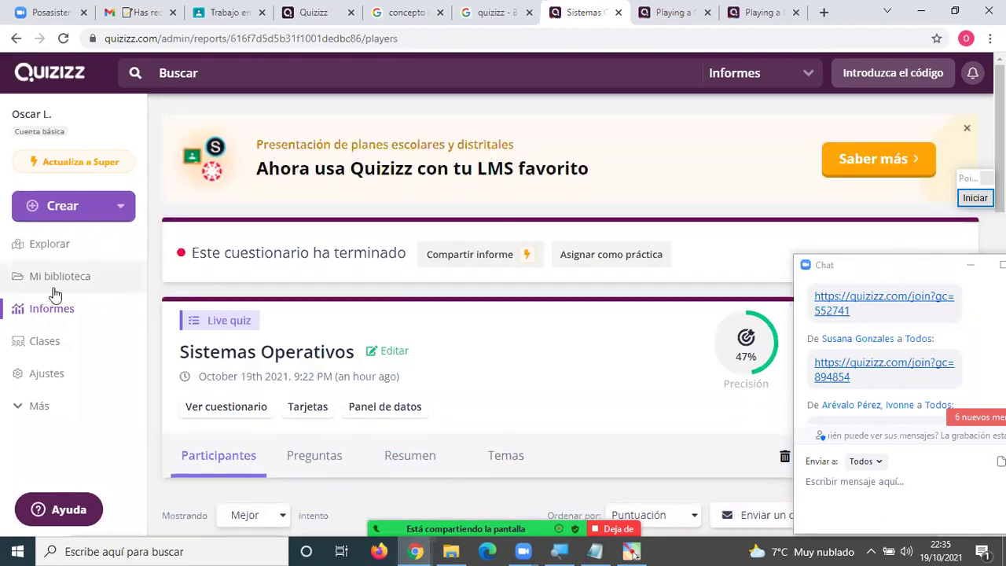
{"action": "left_click", "coordinate": [62, 278]}
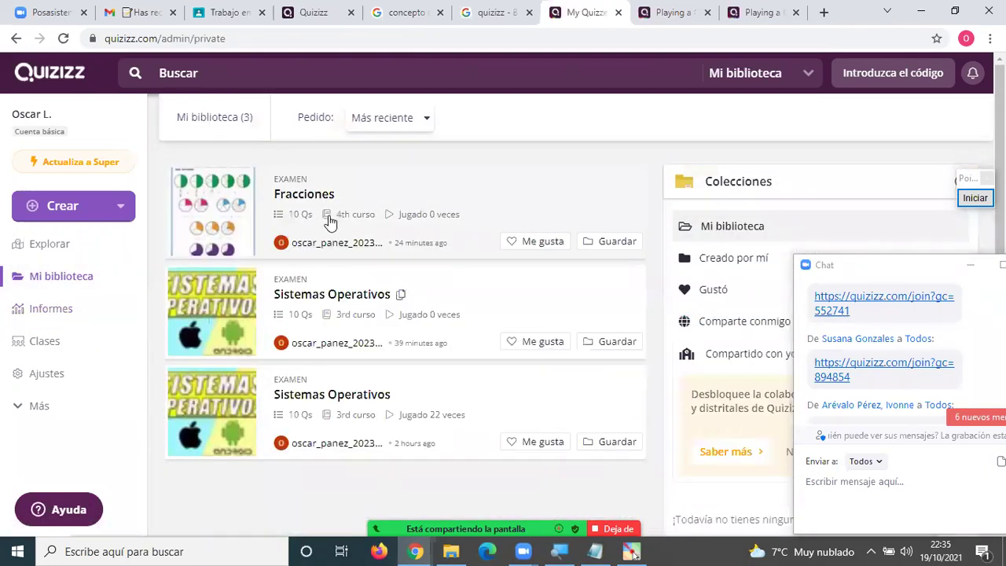
Launch Fracciones as a live Classic game, reaching the lobby with join code 154871.
{"action": "left_click", "coordinate": [304, 192]}
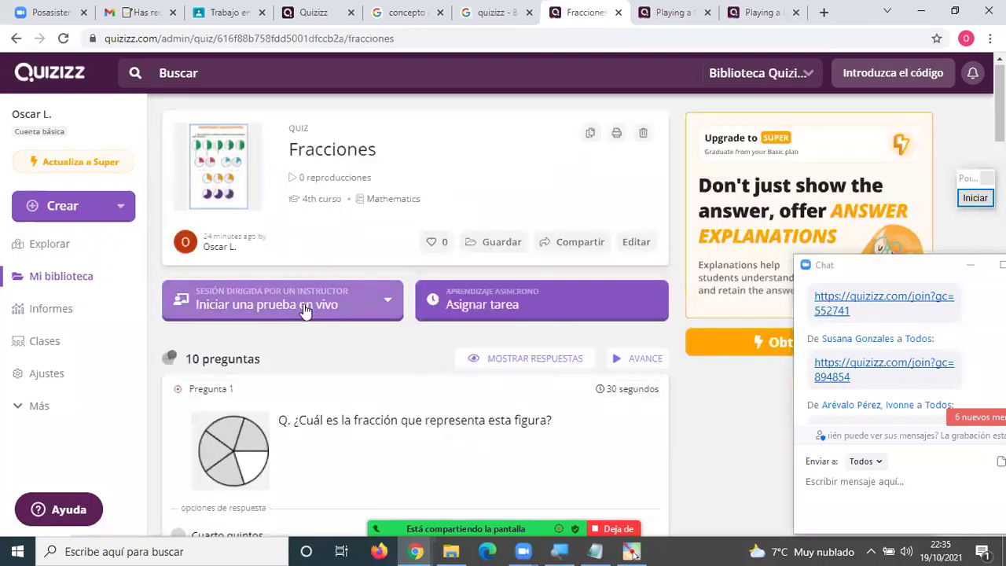
{"action": "left_click", "coordinate": [305, 310]}
{"action": "left_click", "coordinate": [261, 358]}
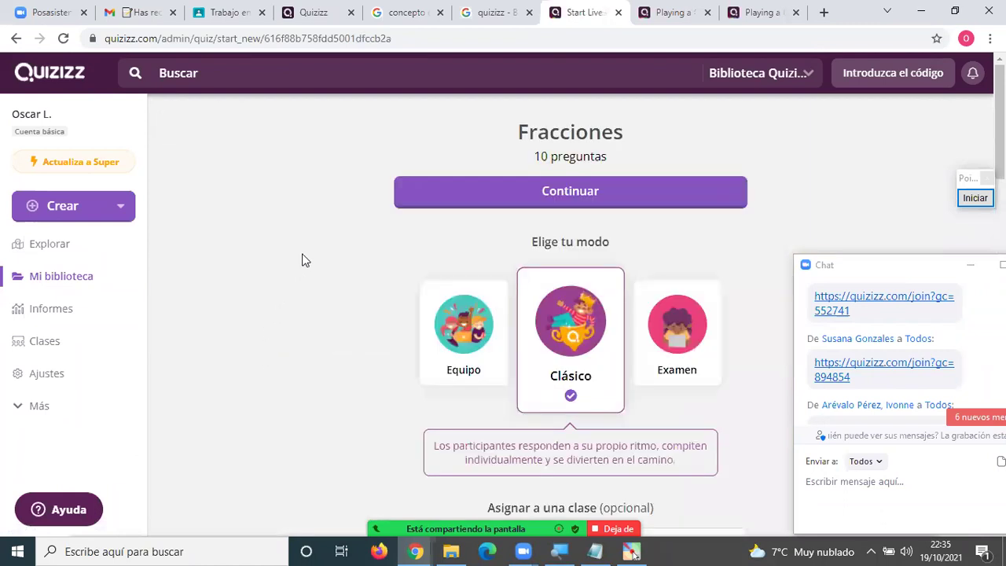
{"action": "scroll", "coordinate": [555, 283], "scroll_direction": "down", "scroll_amount": 5}
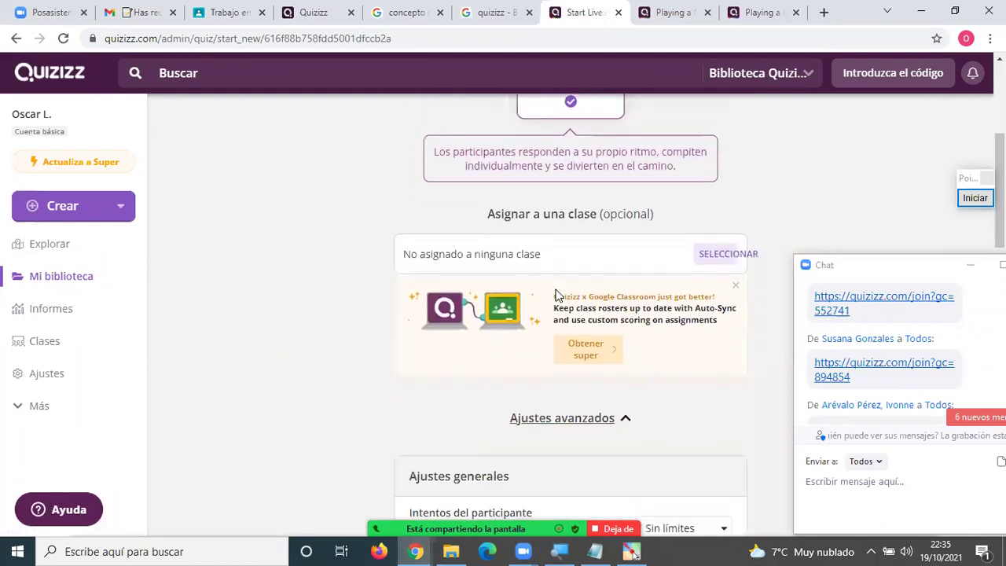
{"action": "scroll", "coordinate": [556, 297], "scroll_direction": "down", "scroll_amount": 2}
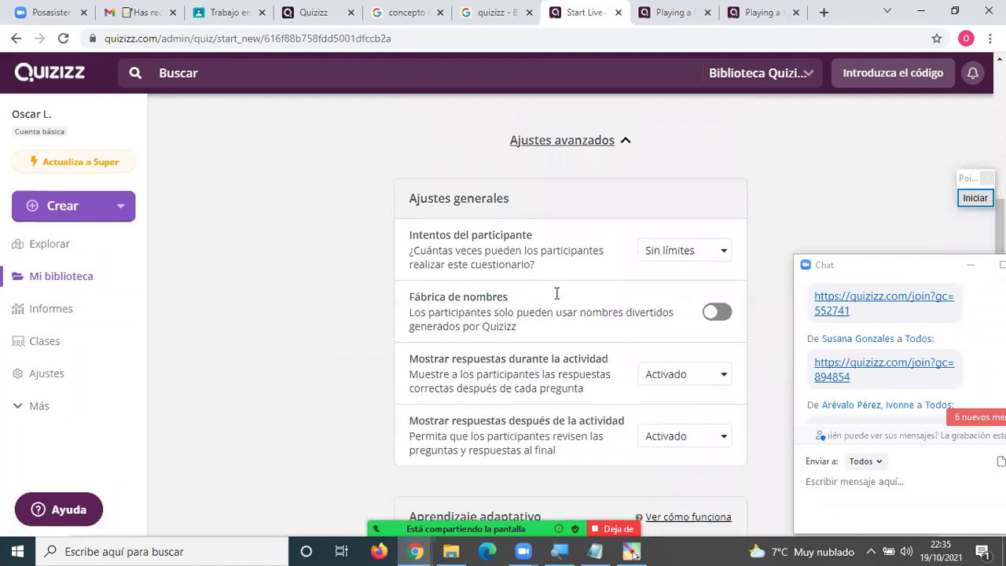
{"action": "scroll", "coordinate": [555, 298], "scroll_direction": "up", "scroll_amount": 5}
{"action": "scroll", "coordinate": [555, 297], "scroll_direction": "up", "scroll_amount": 2}
{"action": "left_click", "coordinate": [579, 191]}
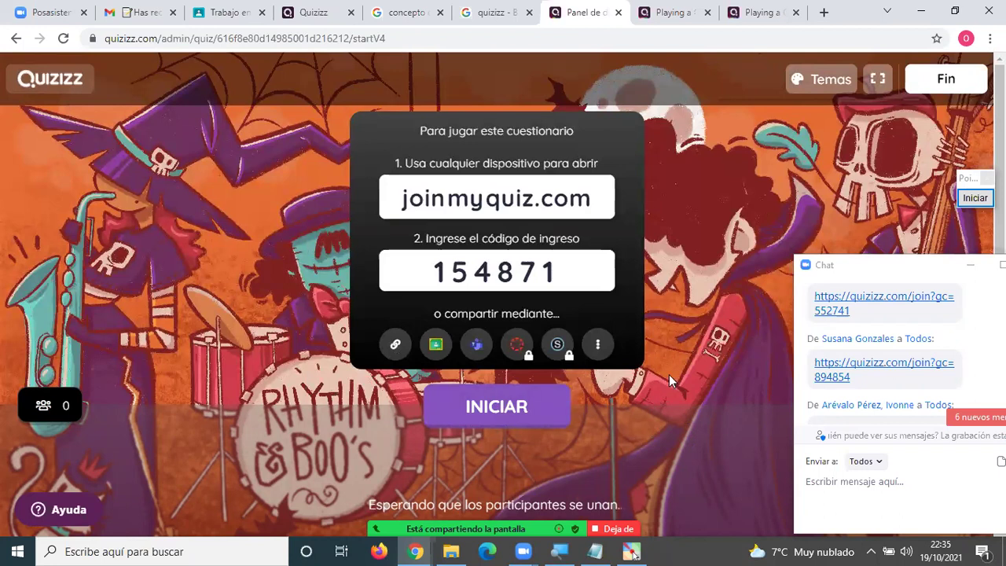
Open the classmate's quizizz.com/join?gc=17971326 link from the Zoom chat.
{"action": "scroll", "coordinate": [511, 369], "scroll_direction": "down", "scroll_amount": 2}
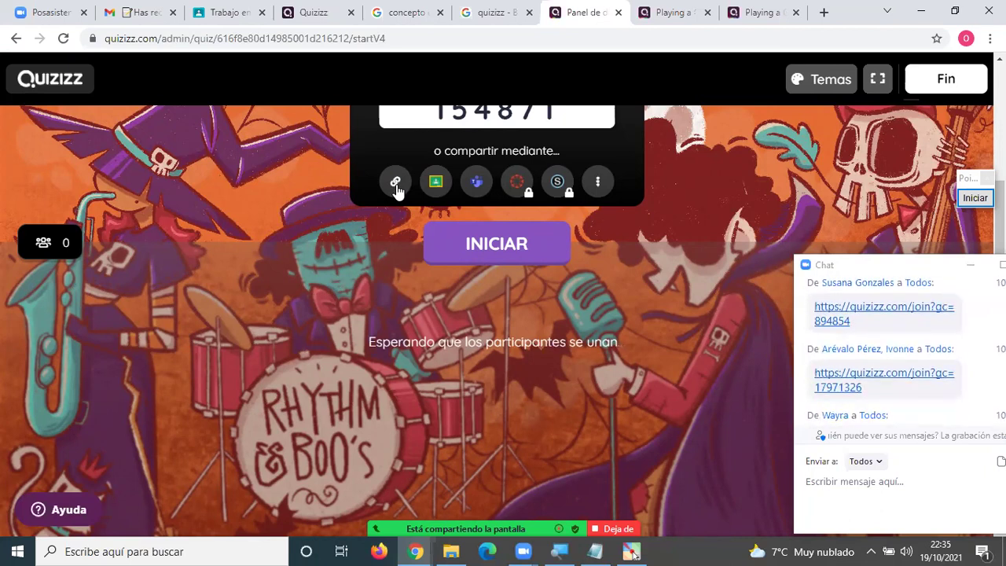
{"action": "left_click", "coordinate": [396, 185]}
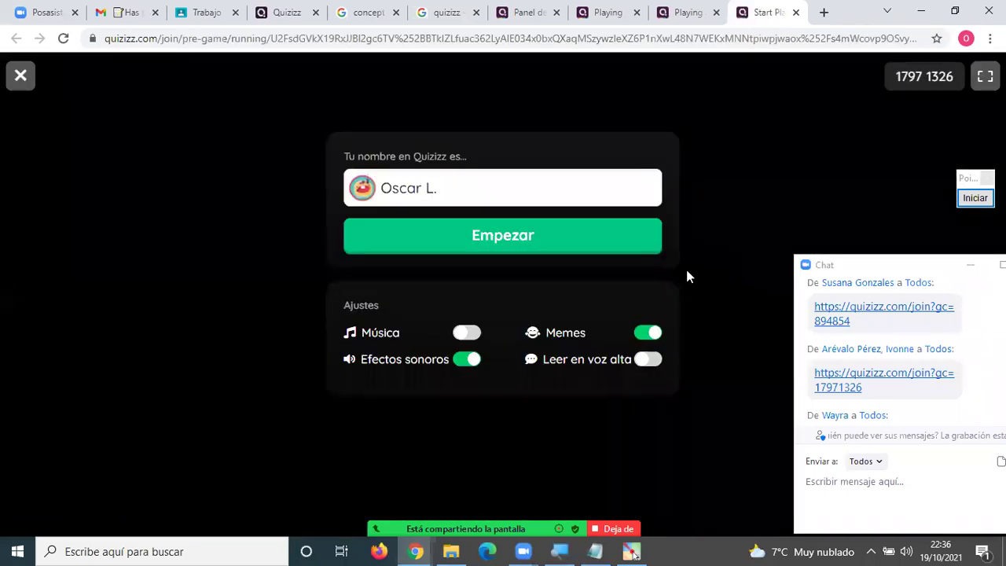
Join game 1797 1326 and start playing the classmate's quiz.
{"action": "left_click", "coordinate": [501, 250]}
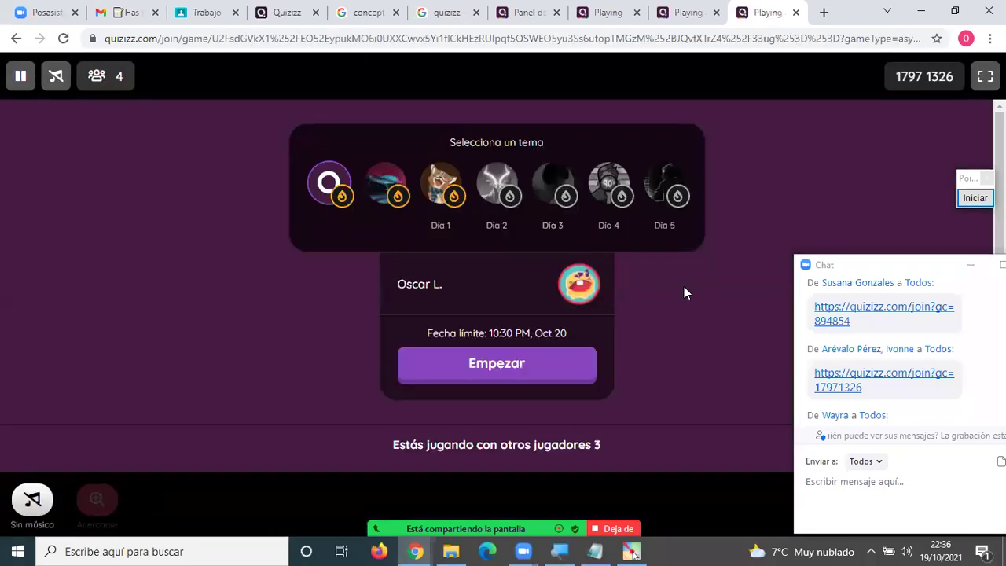
{"action": "scroll", "coordinate": [683, 291], "scroll_direction": "down", "scroll_amount": 1}
{"action": "scroll", "coordinate": [684, 287], "scroll_direction": "down", "scroll_amount": 1}
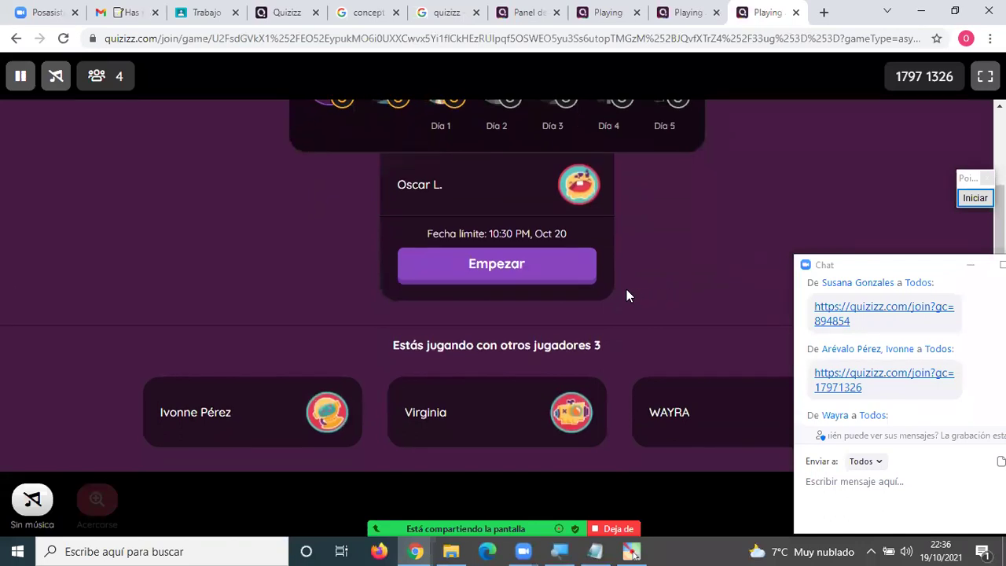
{"action": "left_click", "coordinate": [492, 266]}
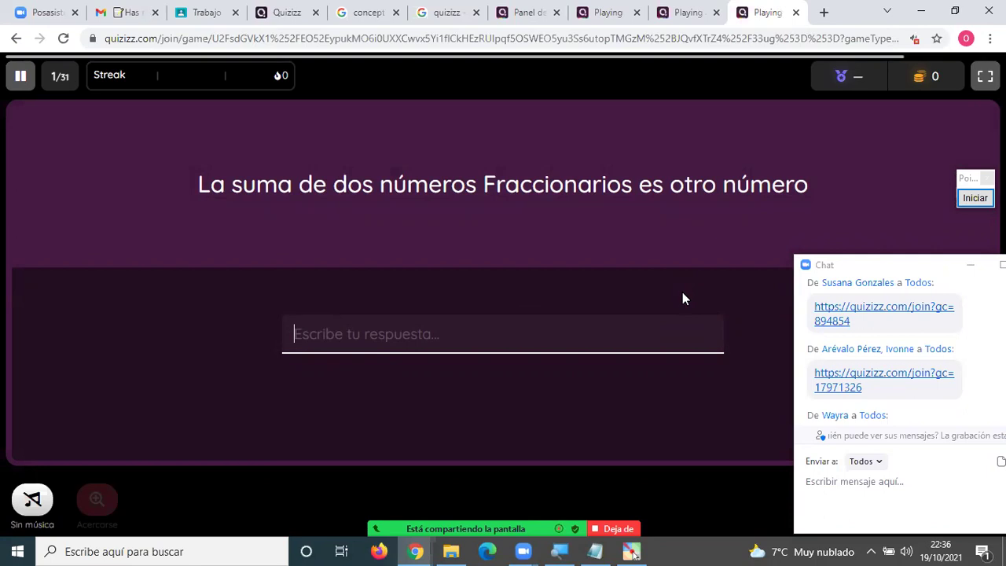
Answer question 1 with 'fraccionario' and question 2 (8-15) with -7.
{"action": "type", "text": "fraccionario"}
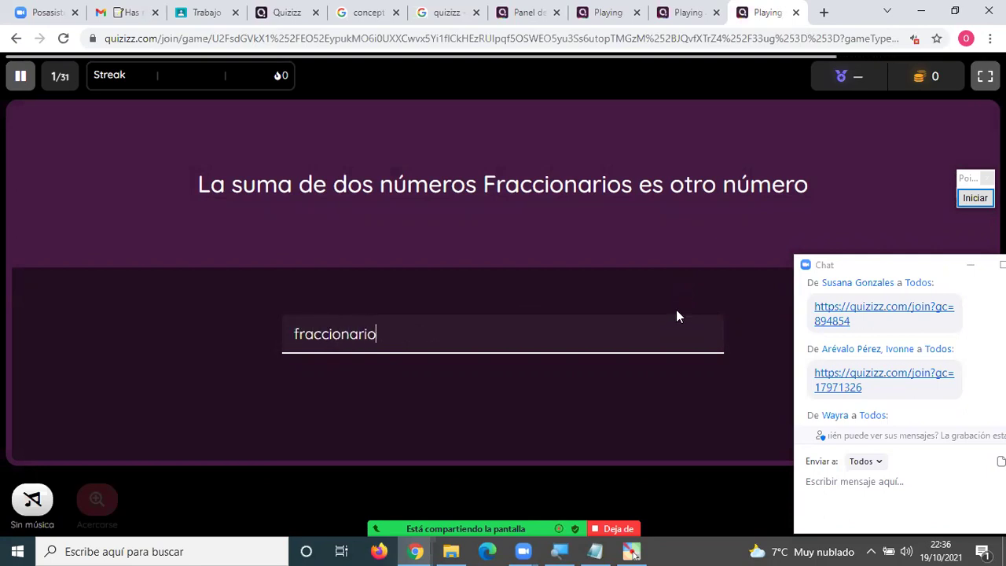
{"action": "left_click", "coordinate": [762, 297]}
{"action": "left_click", "coordinate": [949, 503]}
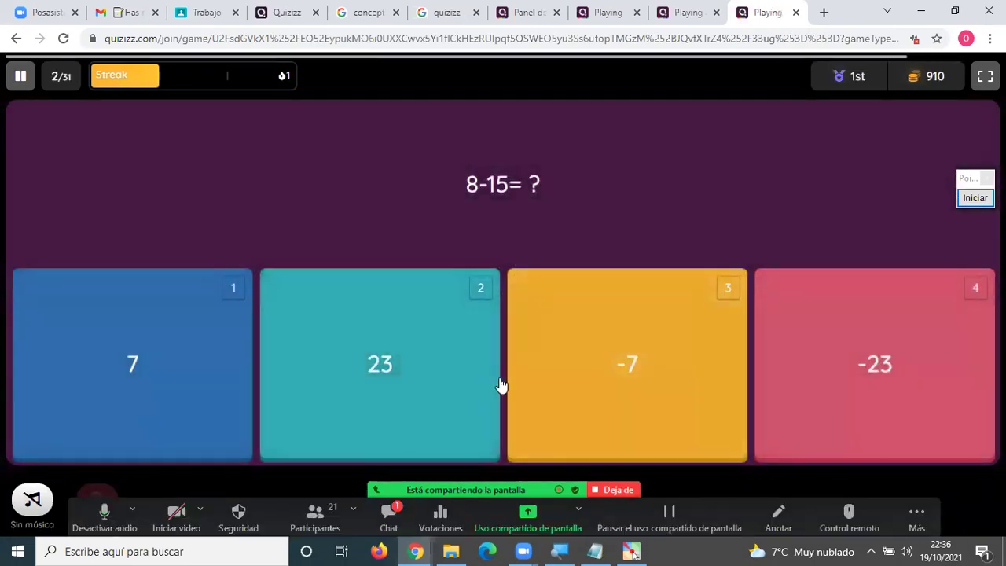
{"action": "left_click", "coordinate": [647, 379]}
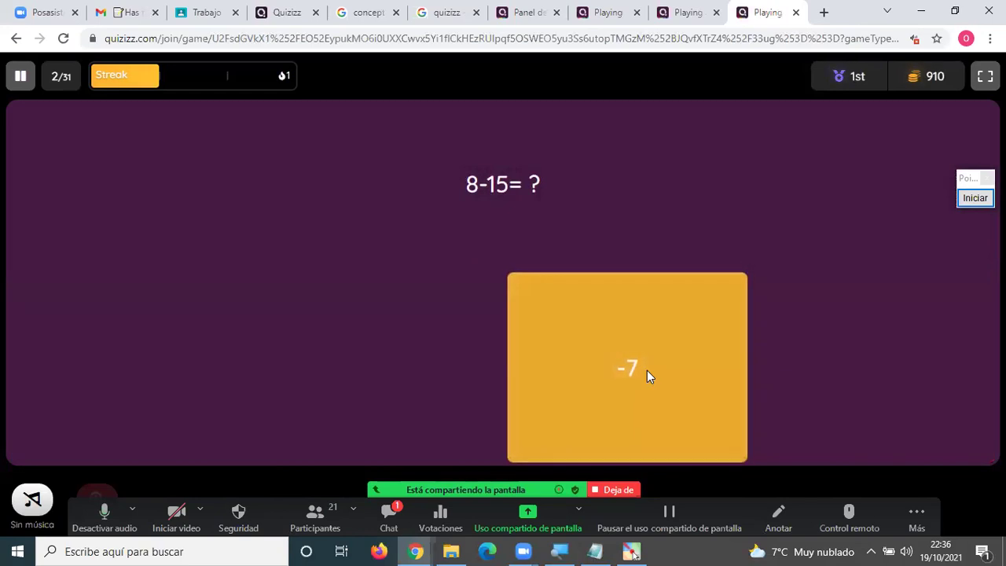
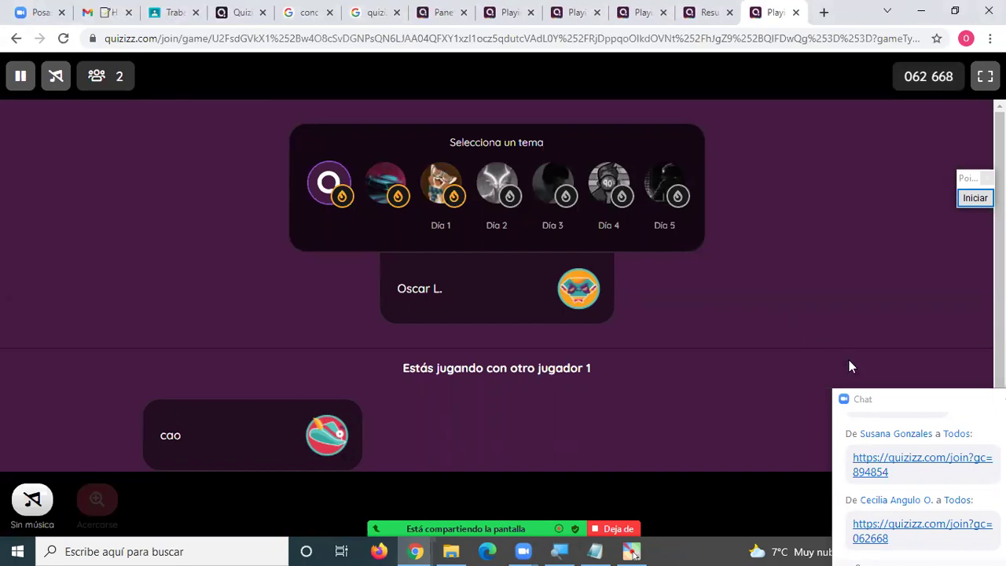
{"action": "left_click", "coordinate": [875, 386]}
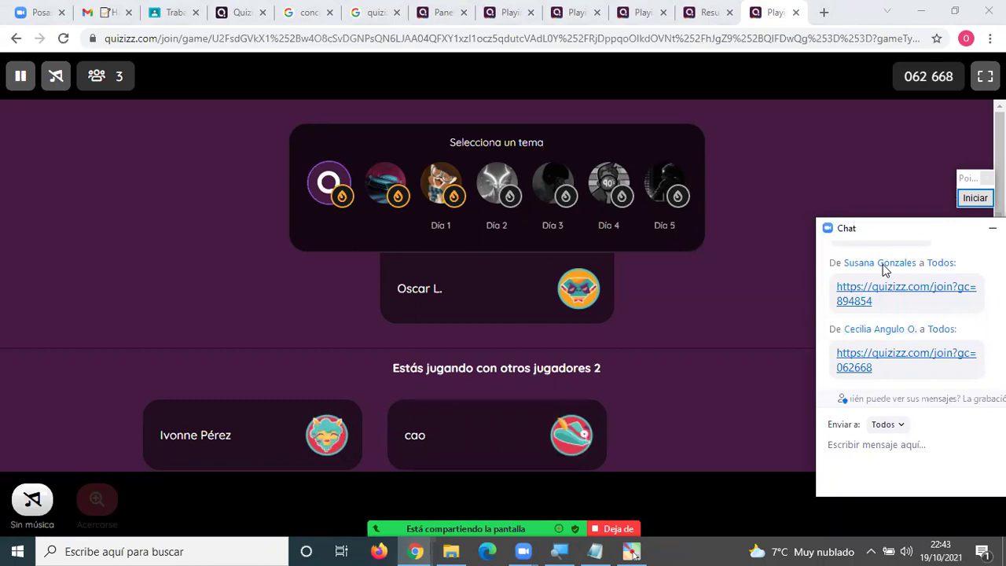
{"action": "scroll", "coordinate": [884, 270], "scroll_direction": "up", "scroll_amount": 6}
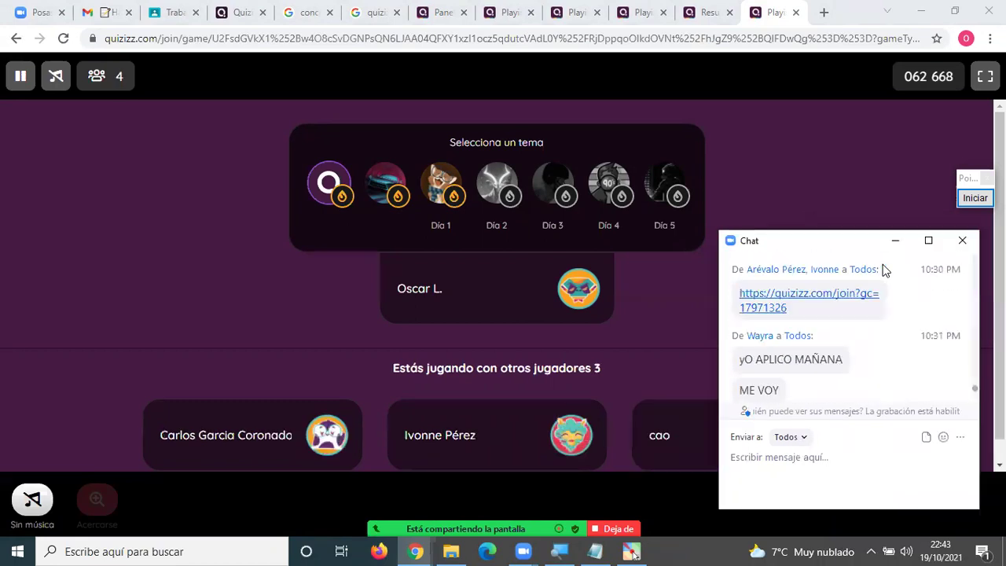
{"action": "scroll", "coordinate": [884, 269], "scroll_direction": "up", "scroll_amount": 5}
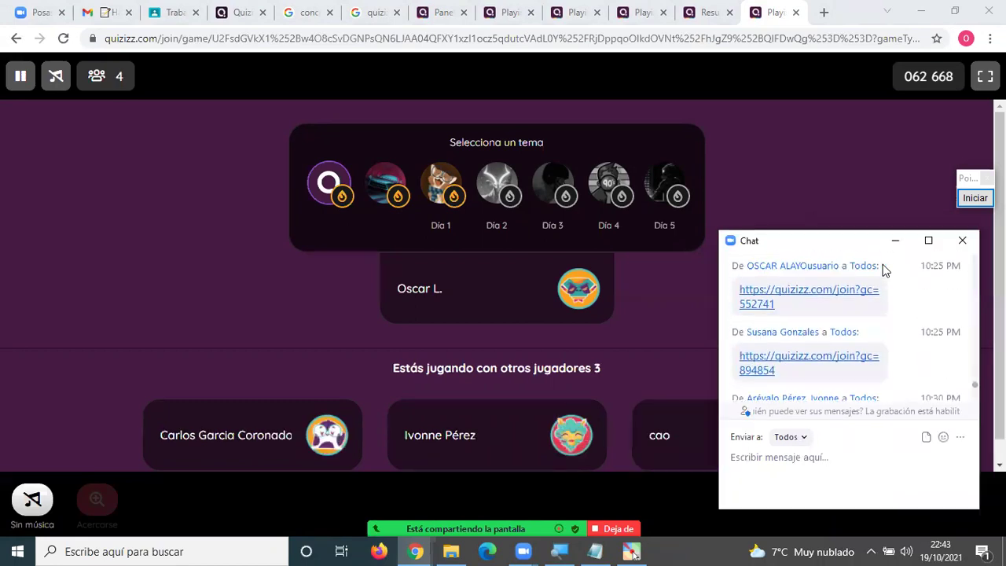
{"action": "scroll", "coordinate": [884, 269], "scroll_direction": "up", "scroll_amount": 8}
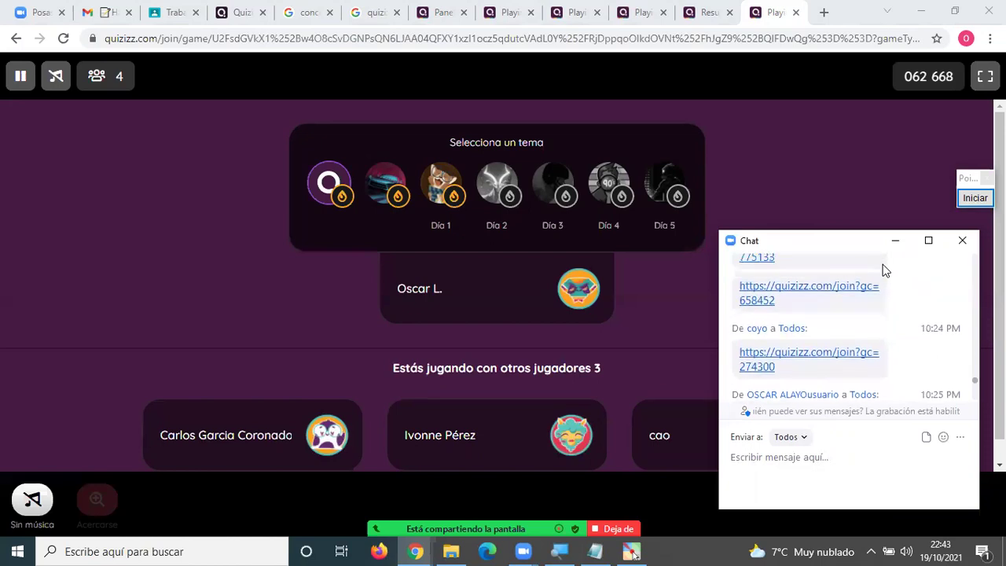
{"action": "scroll", "coordinate": [884, 270], "scroll_direction": "up", "scroll_amount": 3}
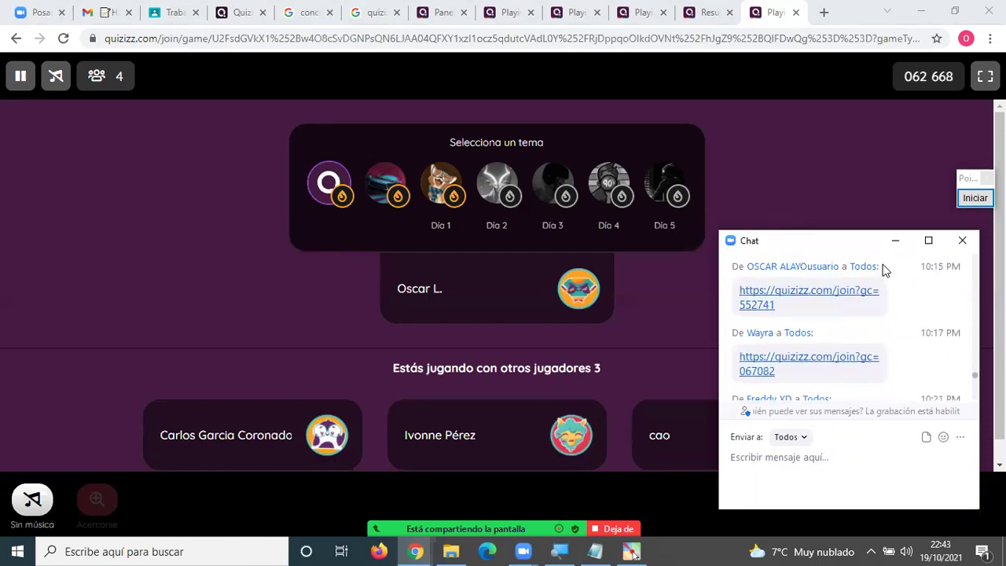
{"action": "scroll", "coordinate": [884, 270], "scroll_direction": "up", "scroll_amount": 1}
{"action": "scroll", "coordinate": [884, 270], "scroll_direction": "down", "scroll_amount": 8}
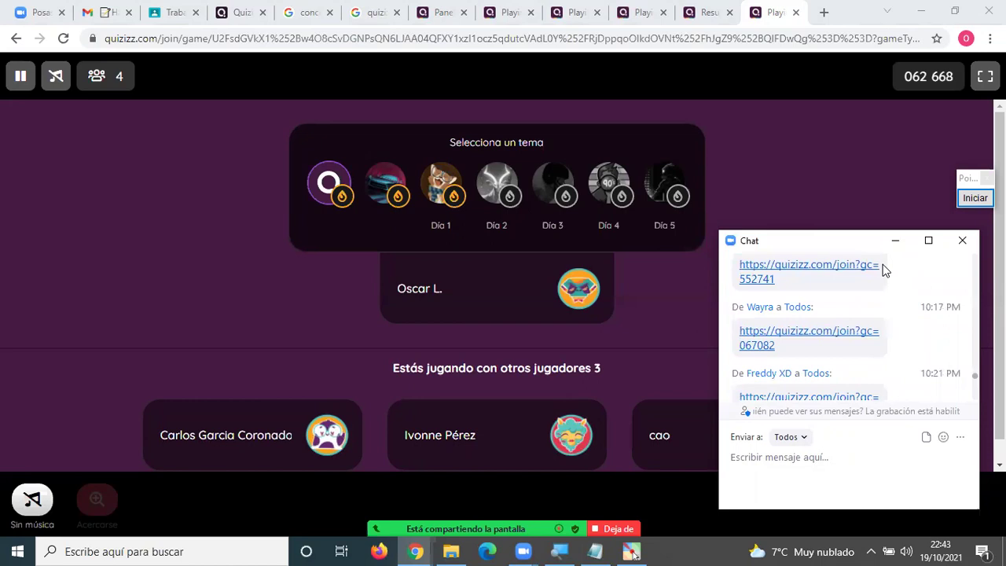
{"action": "scroll", "coordinate": [884, 269], "scroll_direction": "down", "scroll_amount": 2}
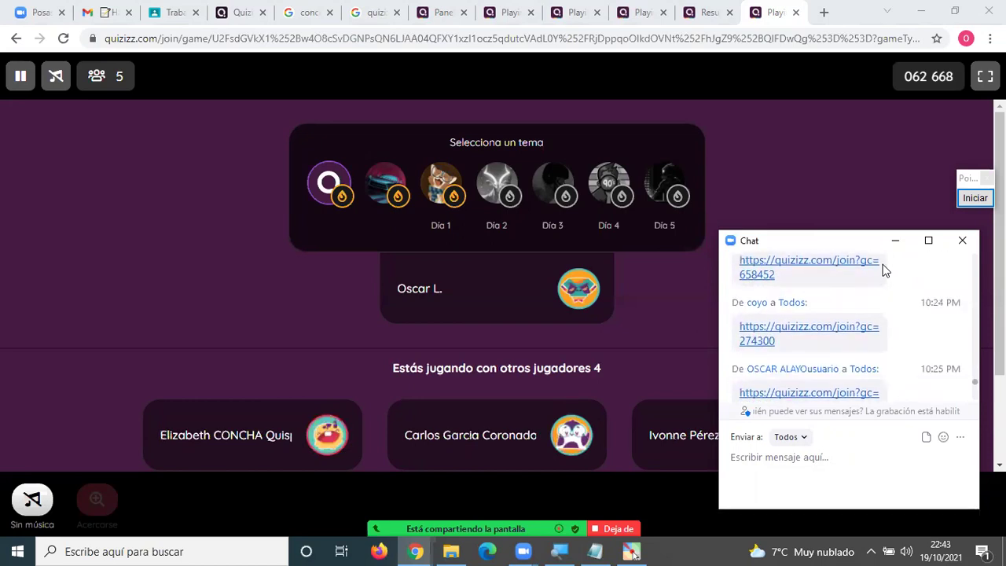
{"action": "scroll", "coordinate": [883, 269], "scroll_direction": "up", "scroll_amount": 5}
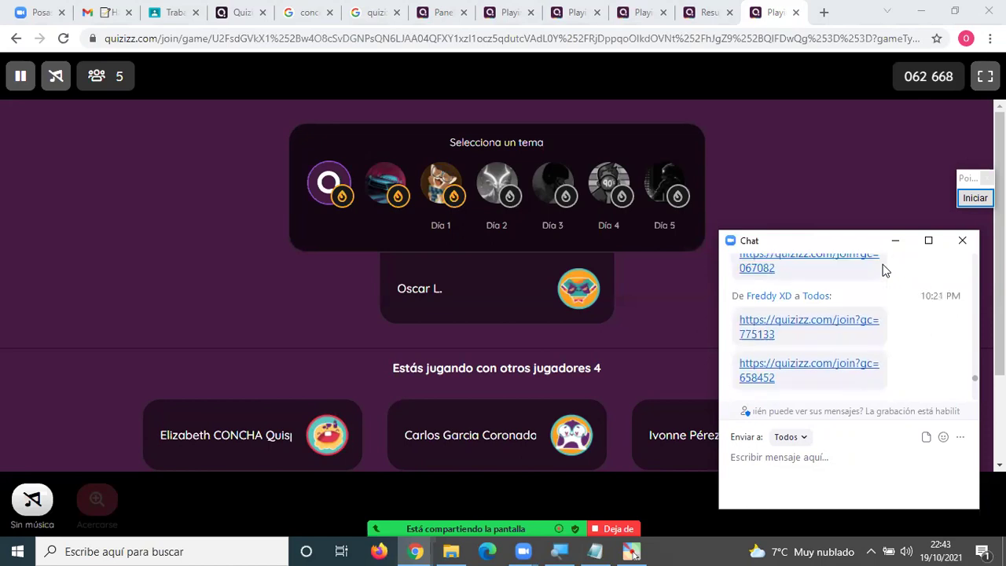
{"action": "scroll", "coordinate": [883, 269], "scroll_direction": "down", "scroll_amount": 5}
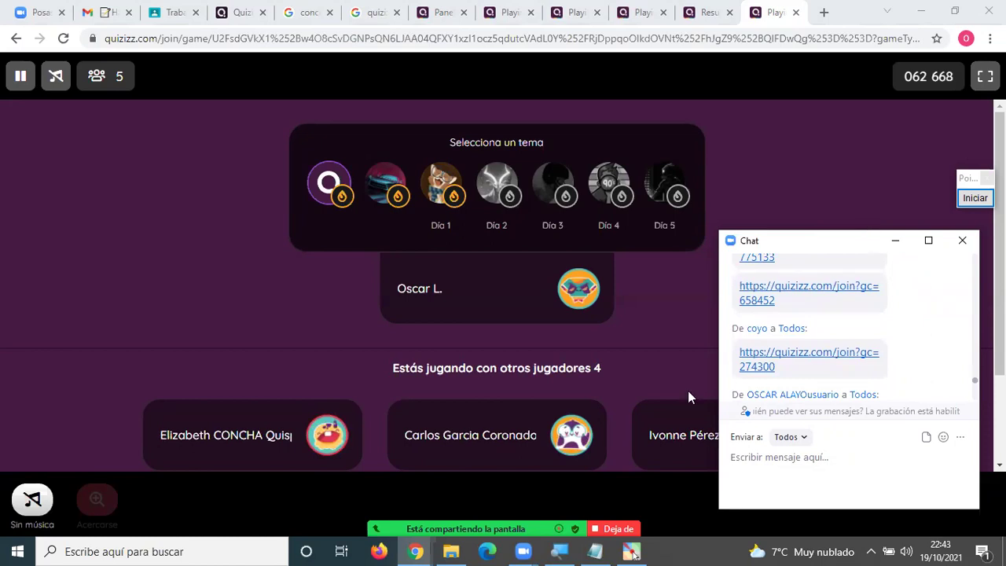
{"action": "left_click", "coordinate": [721, 315]}
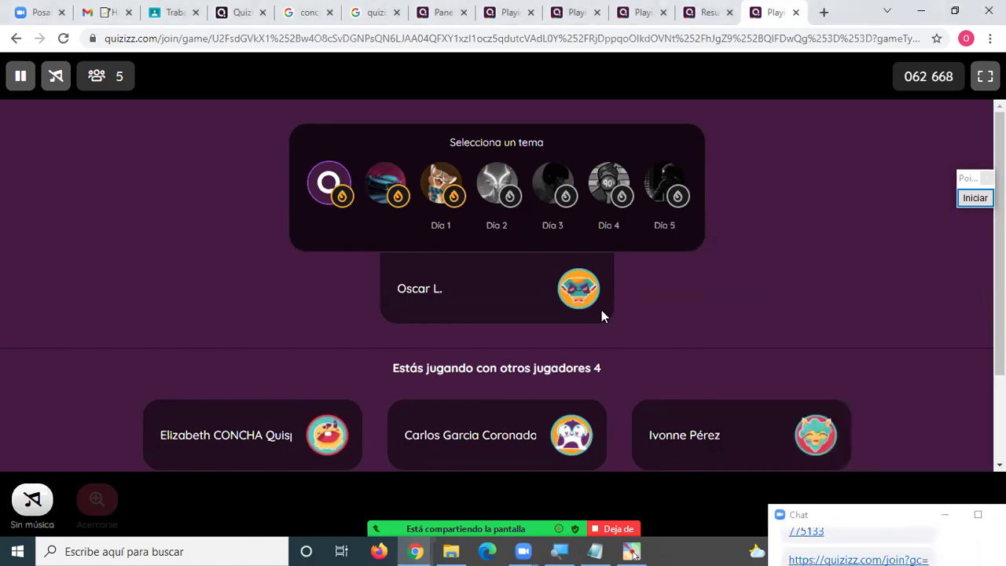
{"action": "scroll", "coordinate": [612, 308], "scroll_direction": "down", "scroll_amount": 2}
{"action": "scroll", "coordinate": [613, 308], "scroll_direction": "up", "scroll_amount": 2}
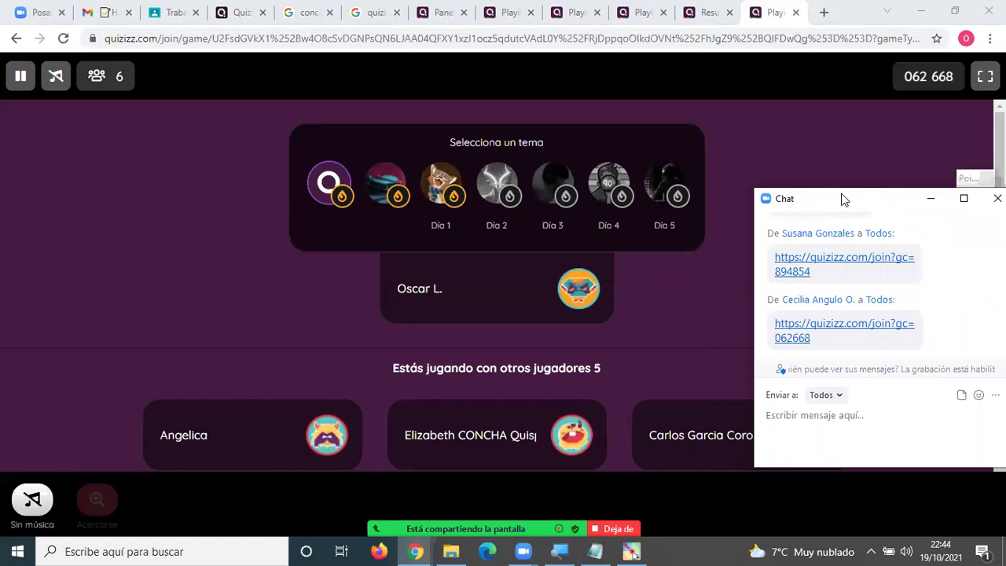
{"action": "left_click_drag", "start_coordinate": [843, 199], "coordinate": [792, 326]}
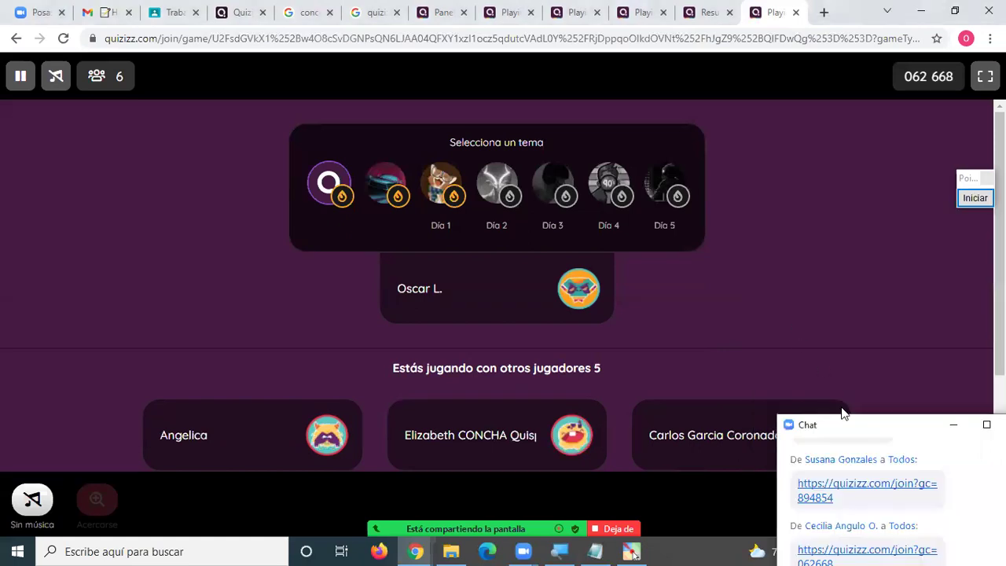
Look through the open game tabs, including game 552 741 and the lobby with code 154871.
{"action": "left_click", "coordinate": [694, 19]}
{"action": "left_click", "coordinate": [633, 22]}
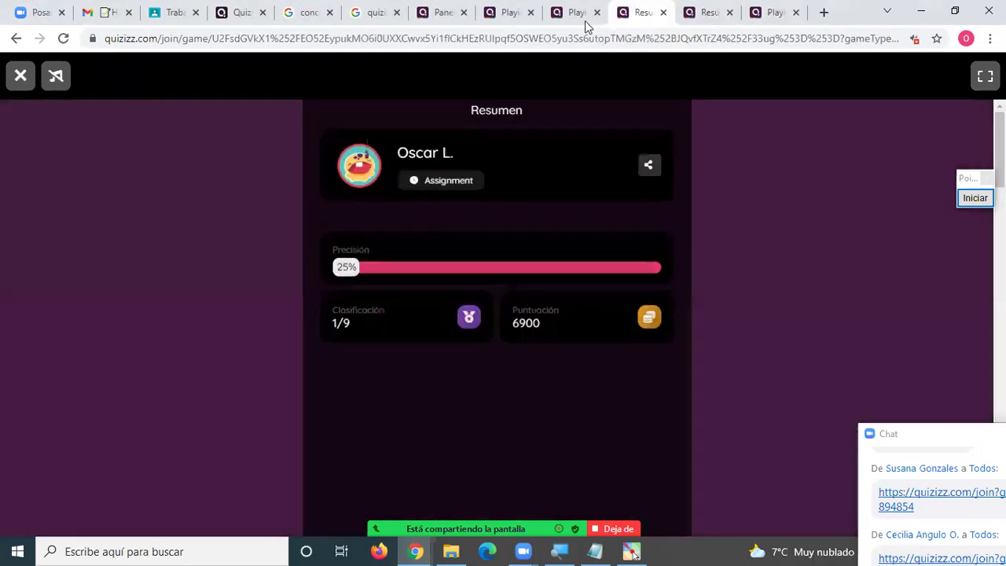
{"action": "left_click", "coordinate": [577, 16]}
{"action": "left_click", "coordinate": [503, 18]}
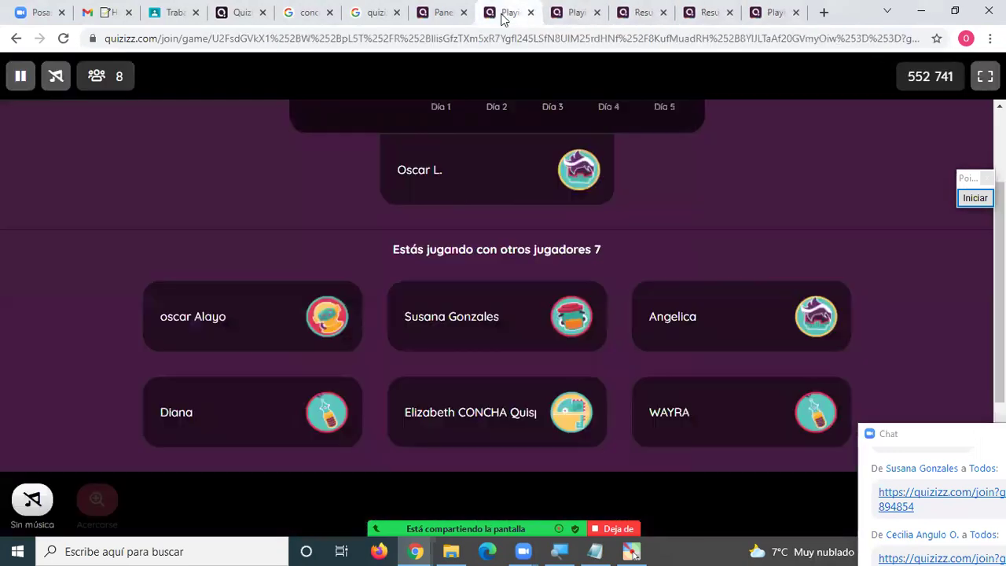
{"action": "scroll", "coordinate": [517, 209], "scroll_direction": "up", "scroll_amount": 2}
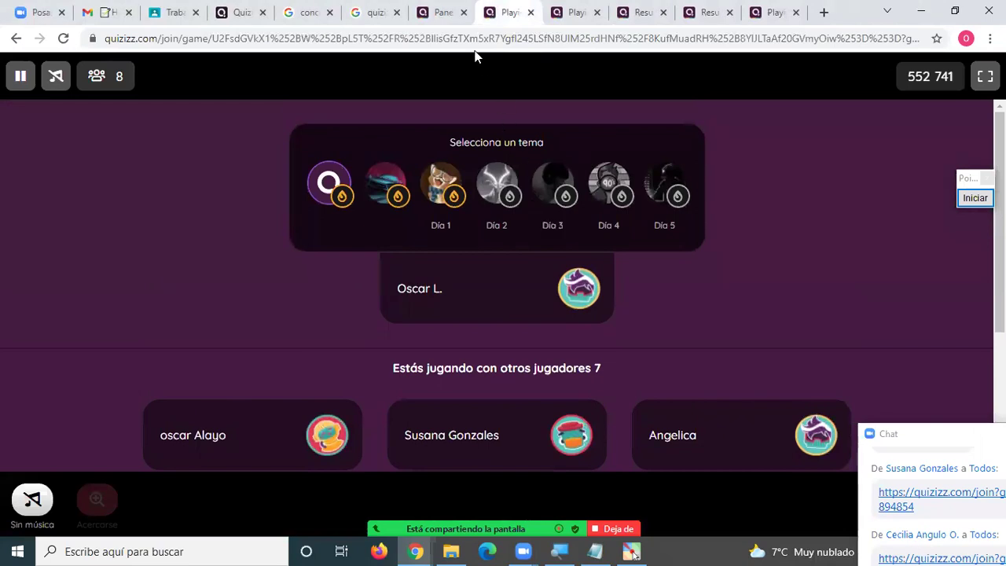
{"action": "left_click", "coordinate": [428, 15]}
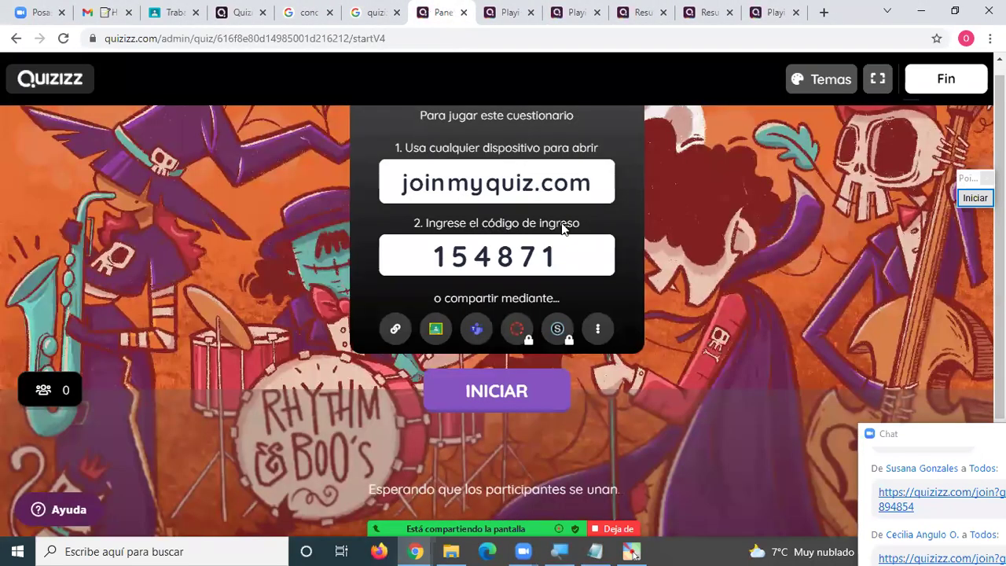
{"action": "scroll", "coordinate": [542, 283], "scroll_direction": "down", "scroll_amount": 2}
{"action": "scroll", "coordinate": [530, 267], "scroll_direction": "down", "scroll_amount": 1}
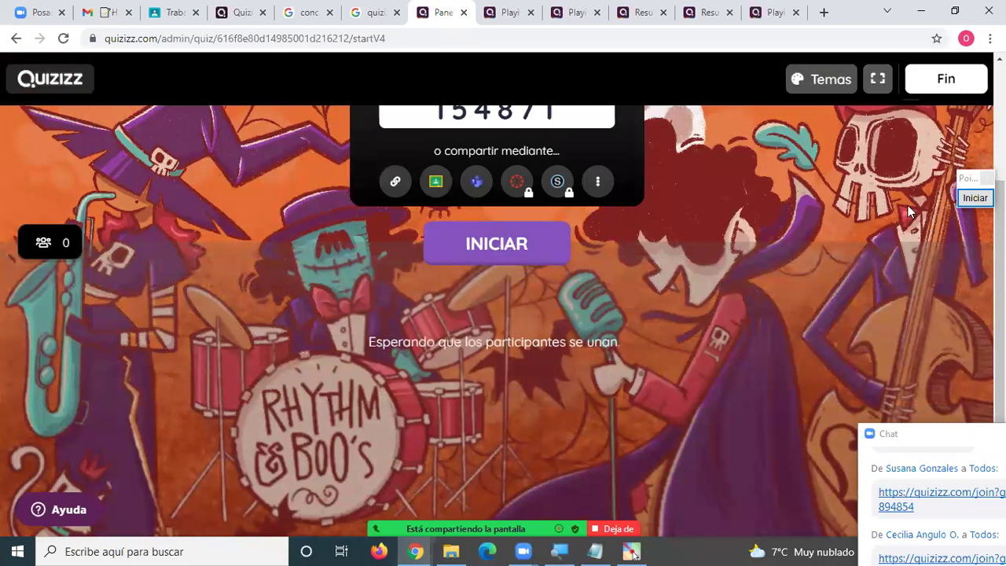
Circle where the game is started in red with Pointofix, then move to the last game tab.
{"action": "left_click", "coordinate": [967, 201]}
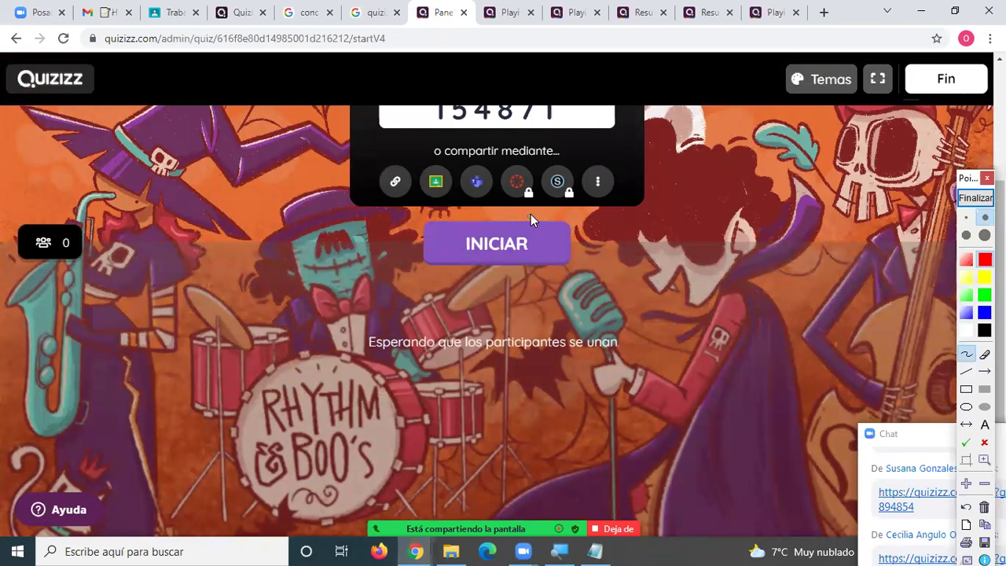
{"action": "mouse_move", "coordinate": [477, 286]}
{"action": "left_mouse_down"}
{"action": "mouse_move", "coordinate": [510, 219]}
{"action": "mouse_move", "coordinate": [608, 279]}
{"action": "left_mouse_up"}
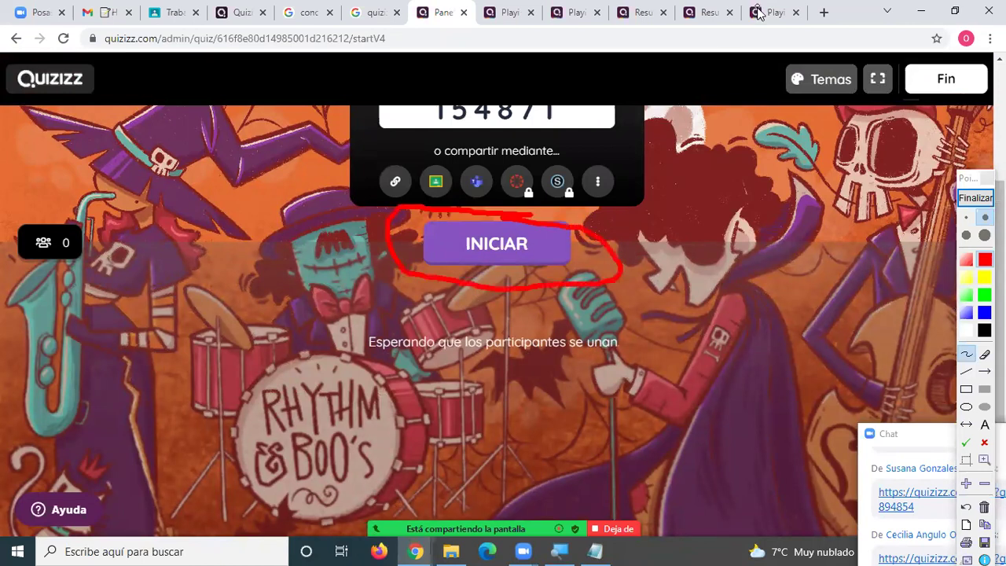
{"action": "left_click", "coordinate": [975, 198]}
{"action": "left_click", "coordinate": [770, 12]}
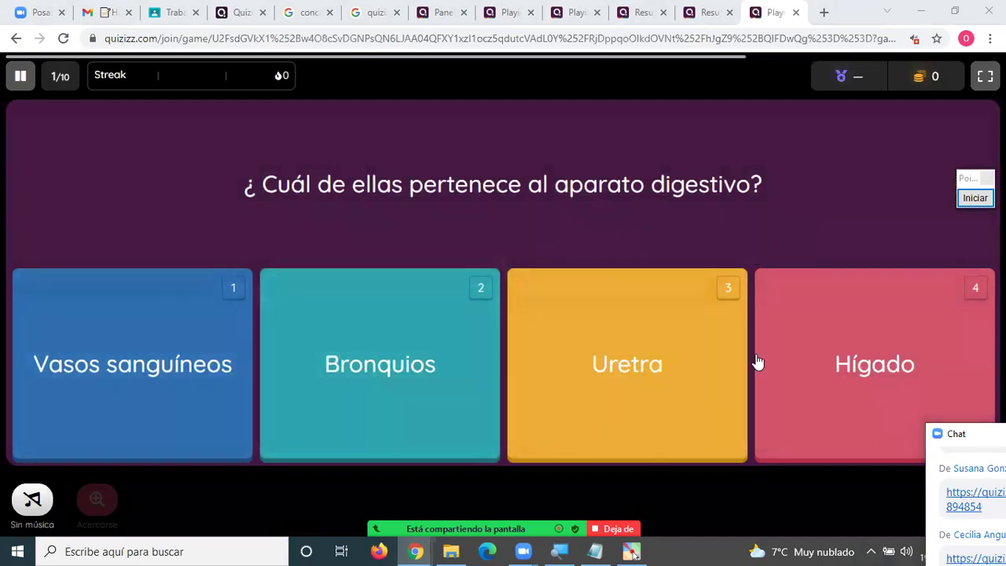
Answer Hígado, Pulmones, El intestino delgado, Intestino grueso, 30, 2, and Comiendo a horarios adecuados y fijos.
{"action": "left_click", "coordinate": [857, 350]}
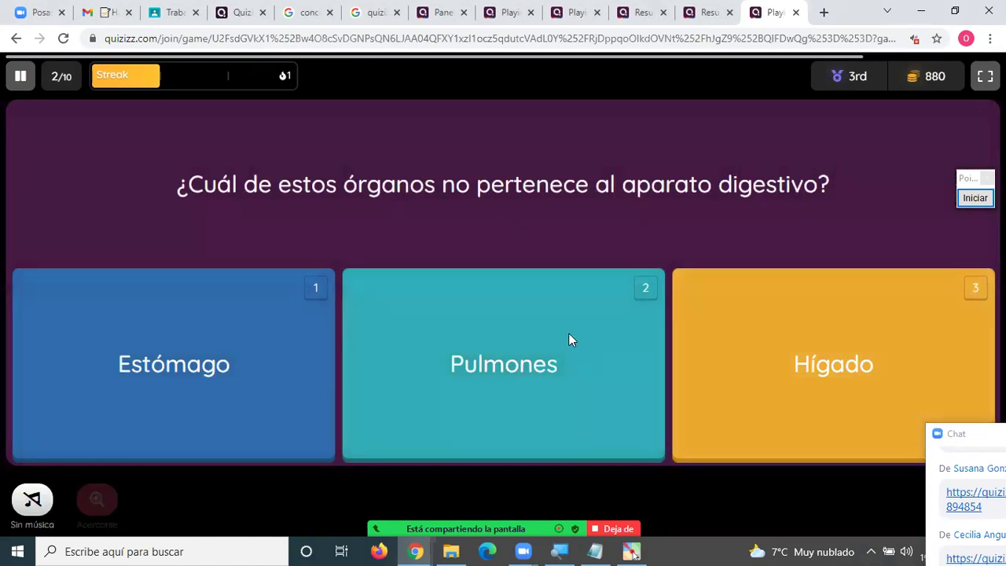
{"action": "left_click", "coordinate": [568, 334]}
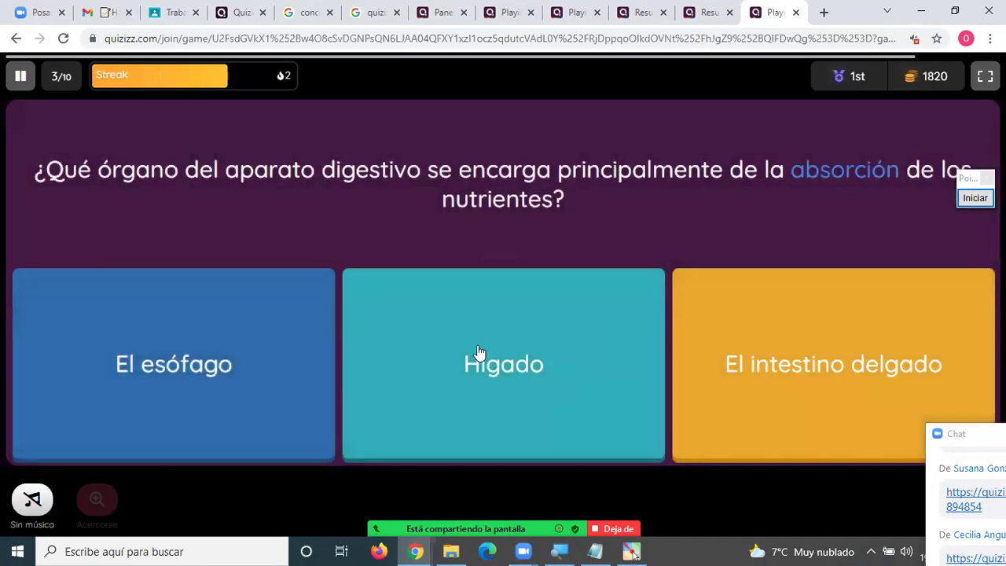
{"action": "left_click", "coordinate": [709, 345]}
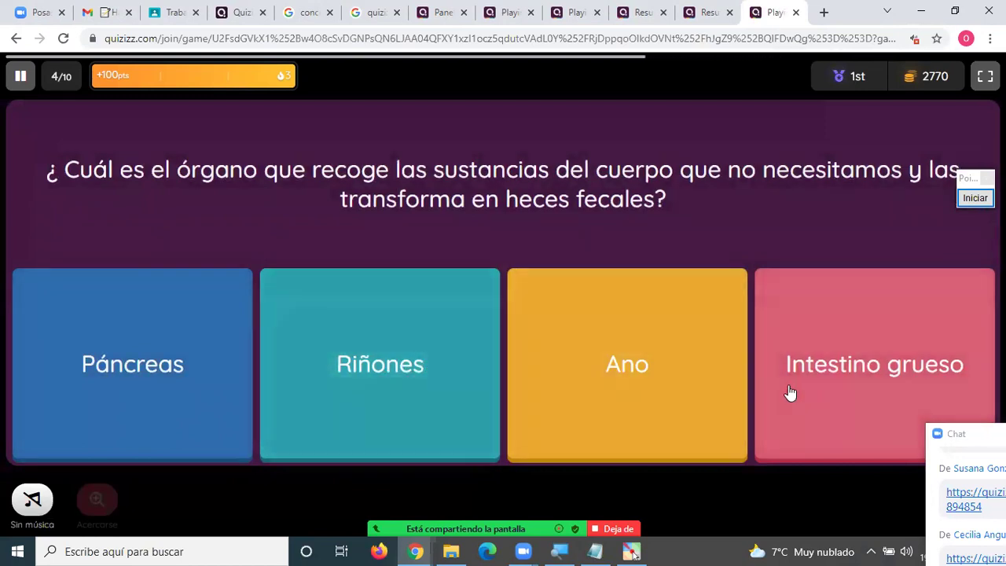
{"action": "left_click", "coordinate": [790, 395]}
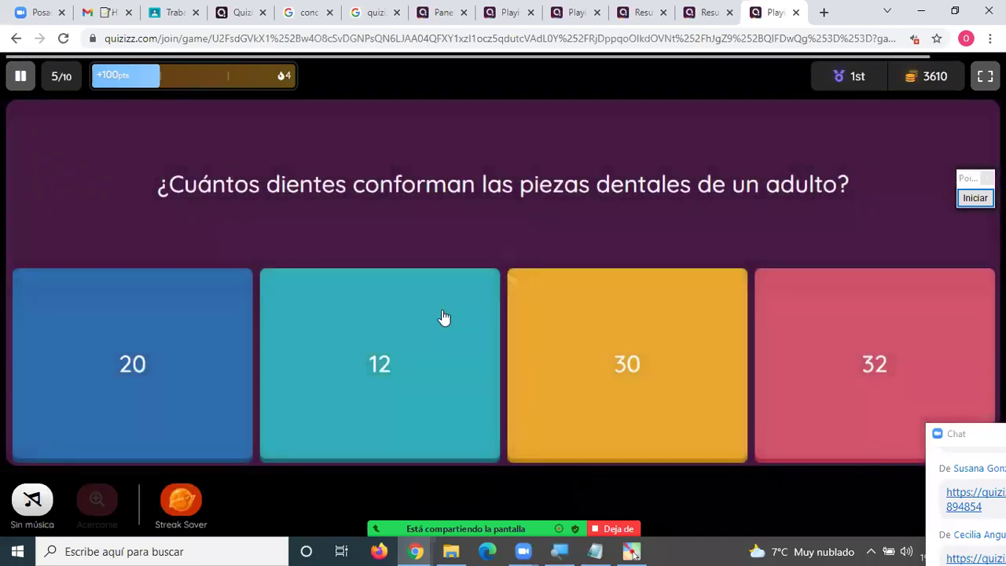
{"action": "left_click", "coordinate": [629, 385]}
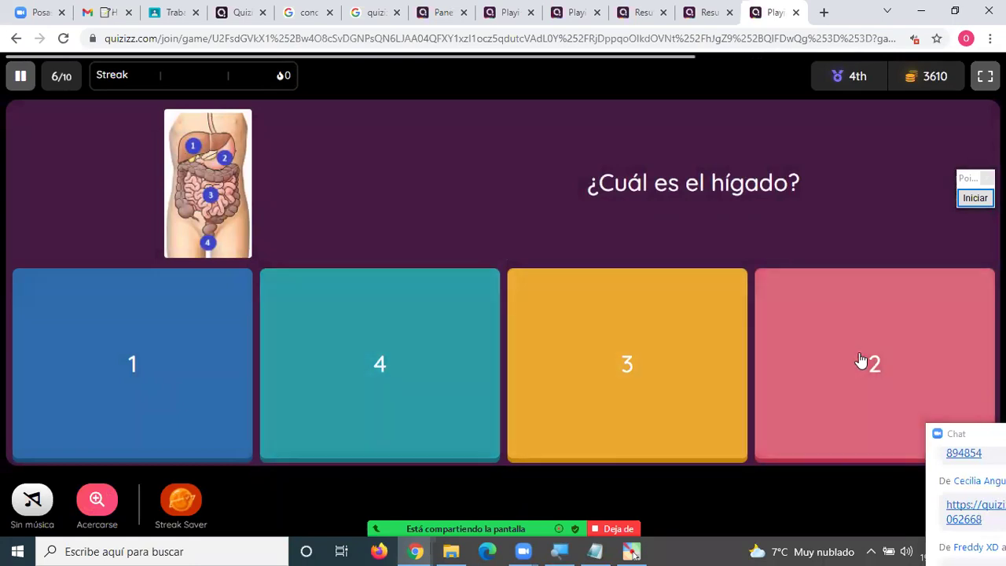
{"action": "left_click", "coordinate": [861, 361]}
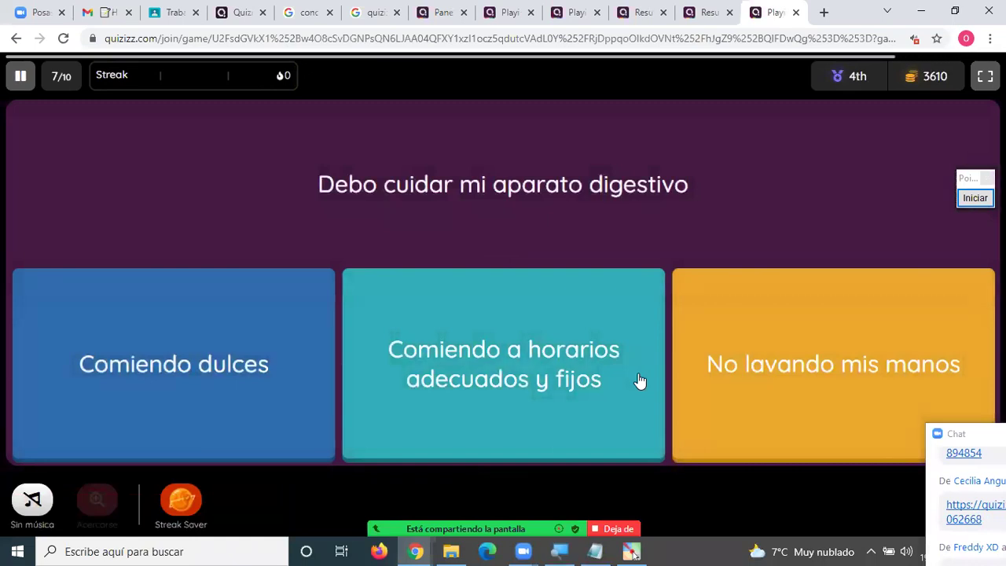
{"action": "left_click", "coordinate": [498, 358]}
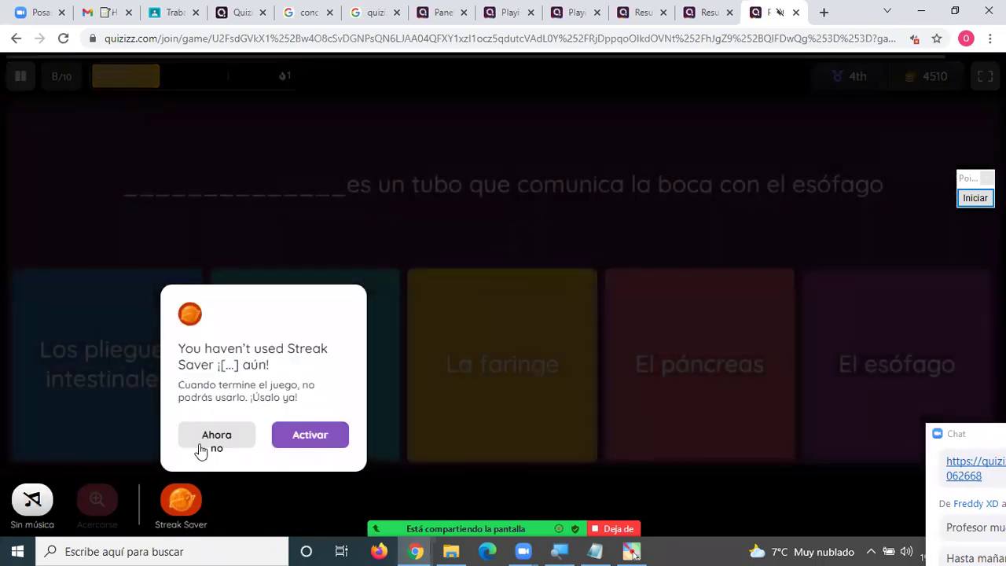
Decline the Streak Saver, answer El esófago, submit 'xxxx' for question 9, then choose SALIVA.
{"action": "left_click", "coordinate": [199, 446]}
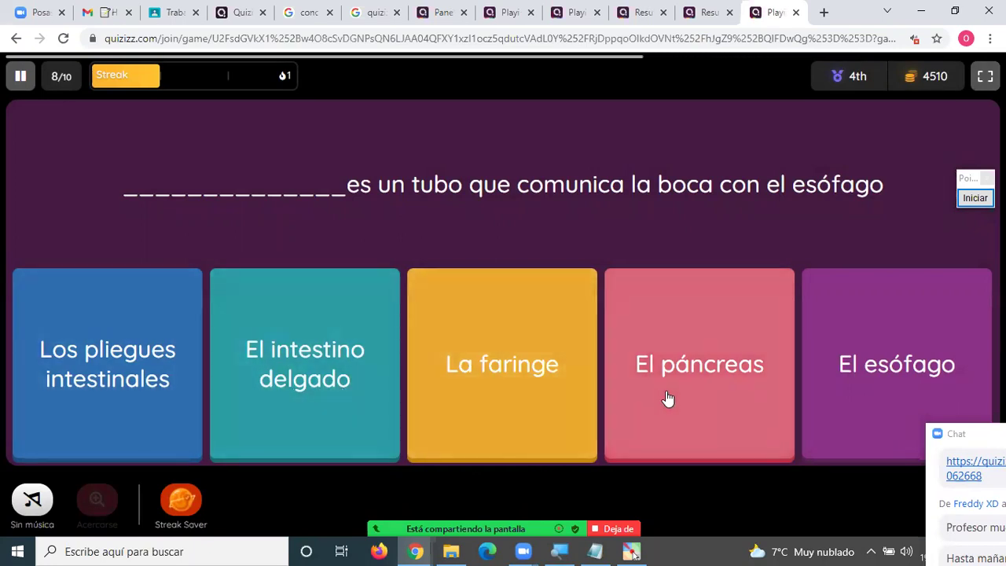
{"action": "left_click", "coordinate": [817, 382]}
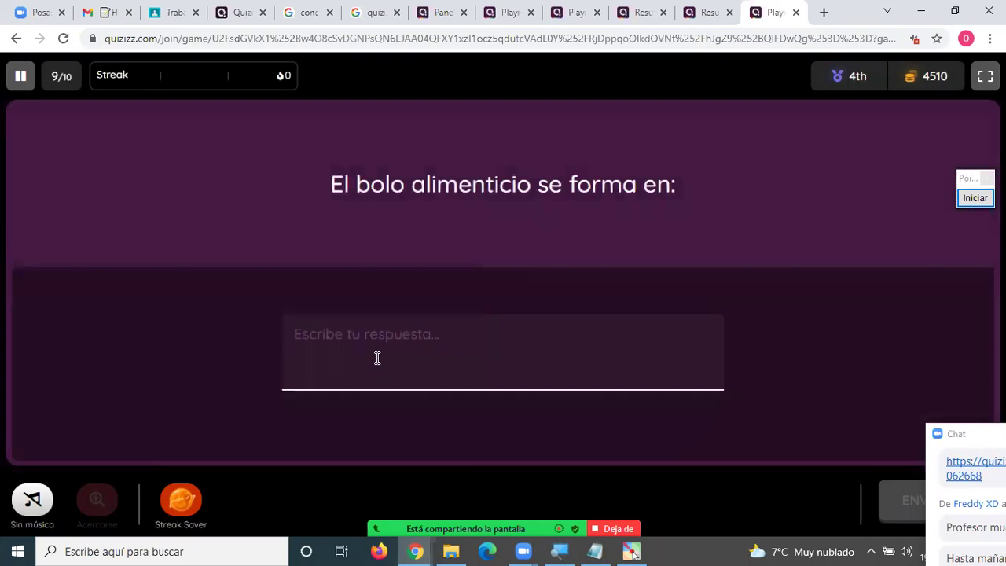
{"action": "type", "text": "xxxx"}
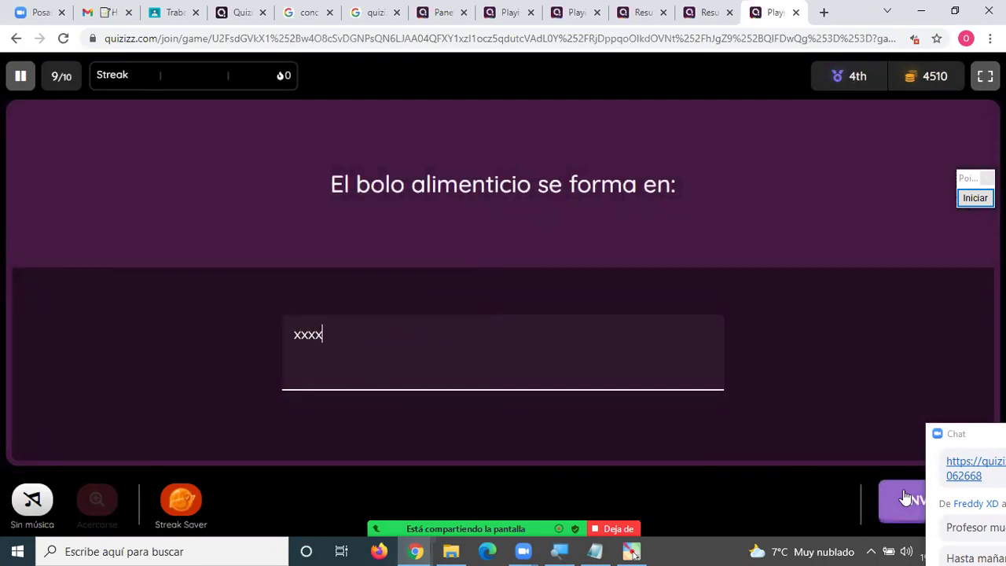
{"action": "key", "text": "Return"}
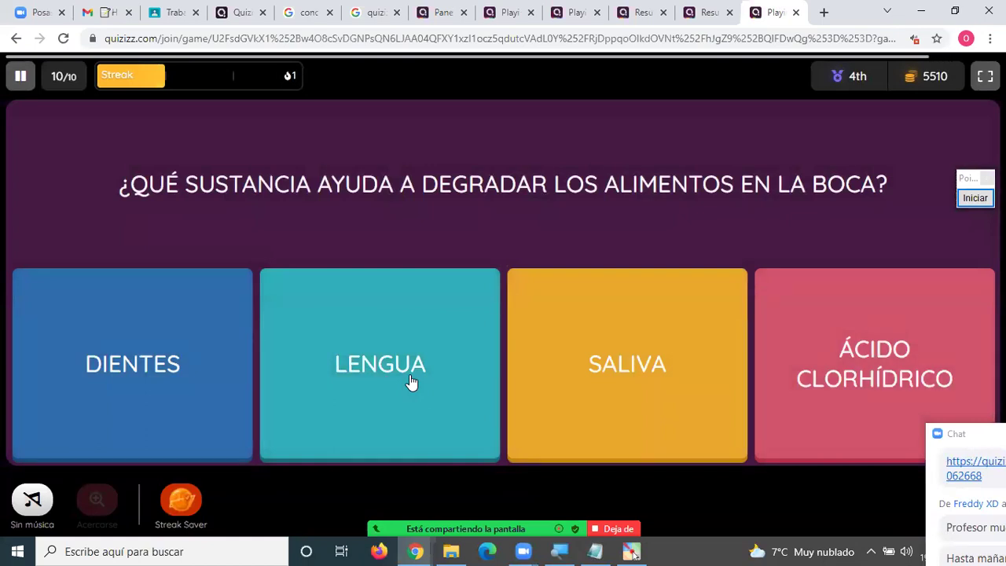
{"action": "left_click", "coordinate": [617, 375]}
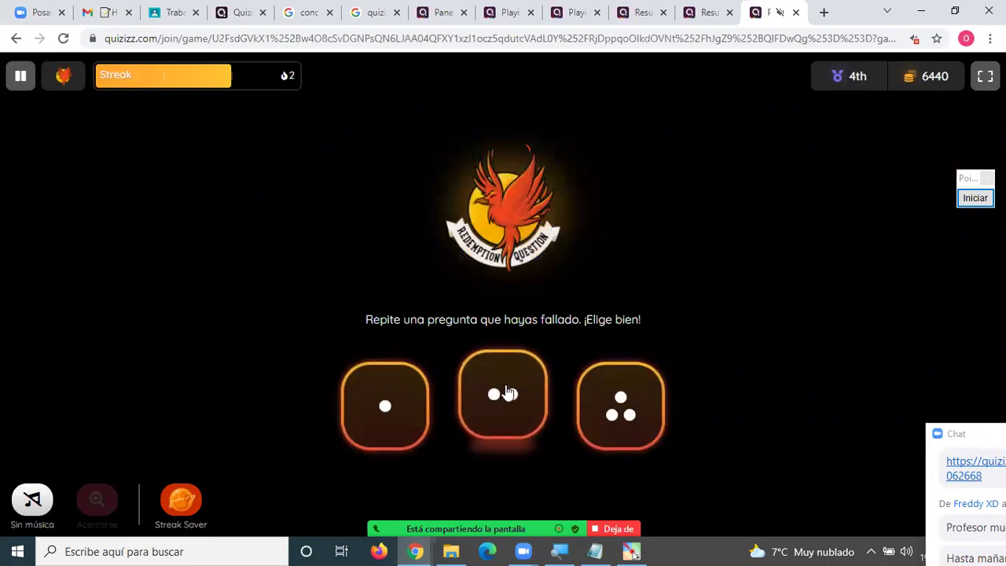
Pick the middle redemption card, decline the Streak Saver, and answer La faringe.
{"action": "left_click", "coordinate": [503, 398]}
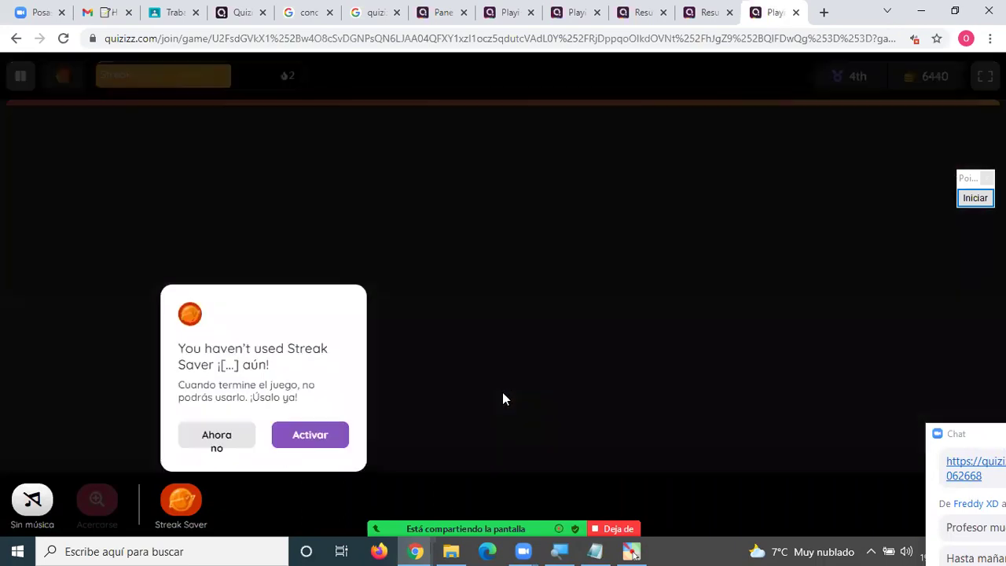
{"action": "left_click", "coordinate": [216, 441]}
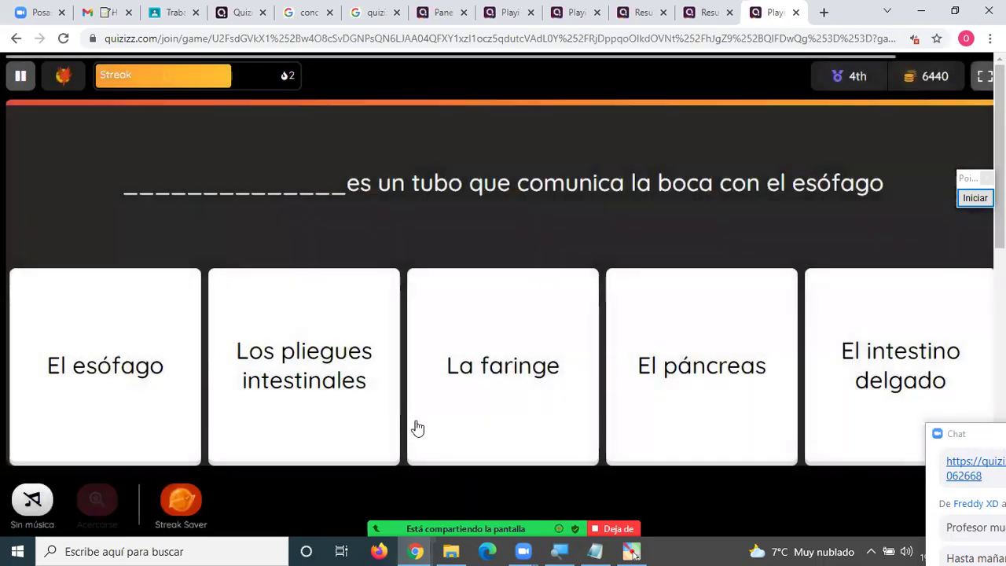
{"action": "left_click", "coordinate": [520, 385]}
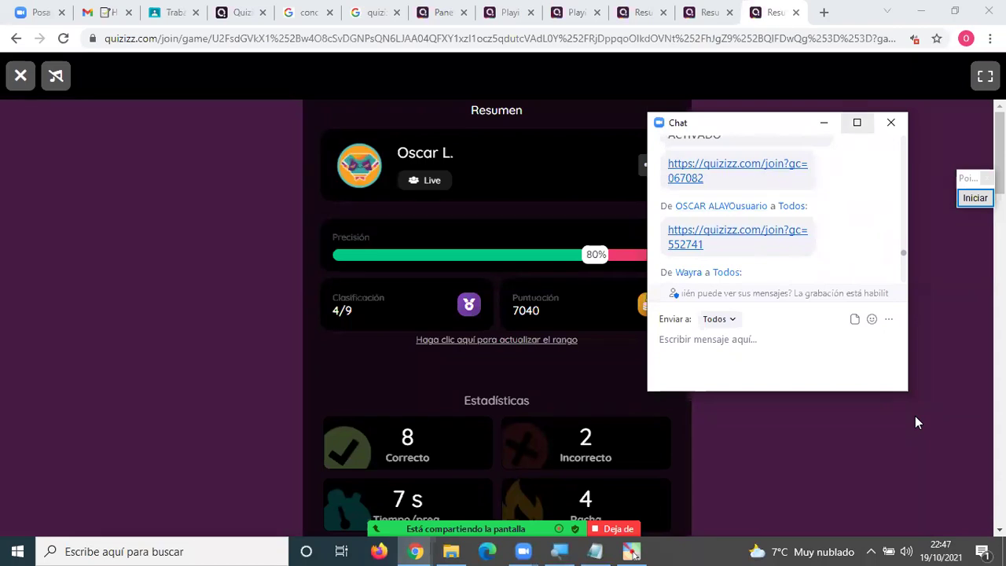
Close the meeting chat window and bring it back with Alt+H.
{"action": "left_click", "coordinate": [834, 122]}
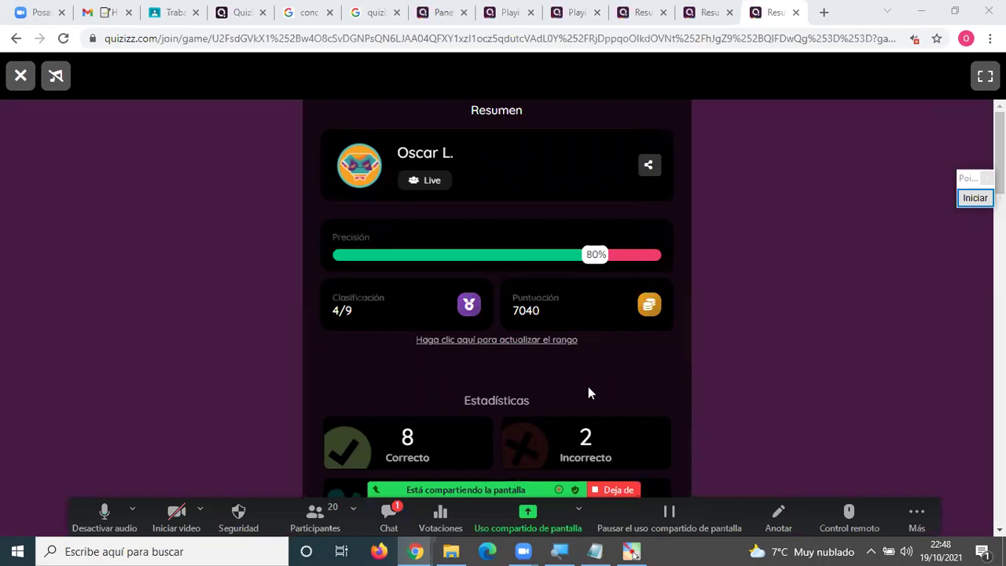
{"action": "key", "text": "alt+h"}
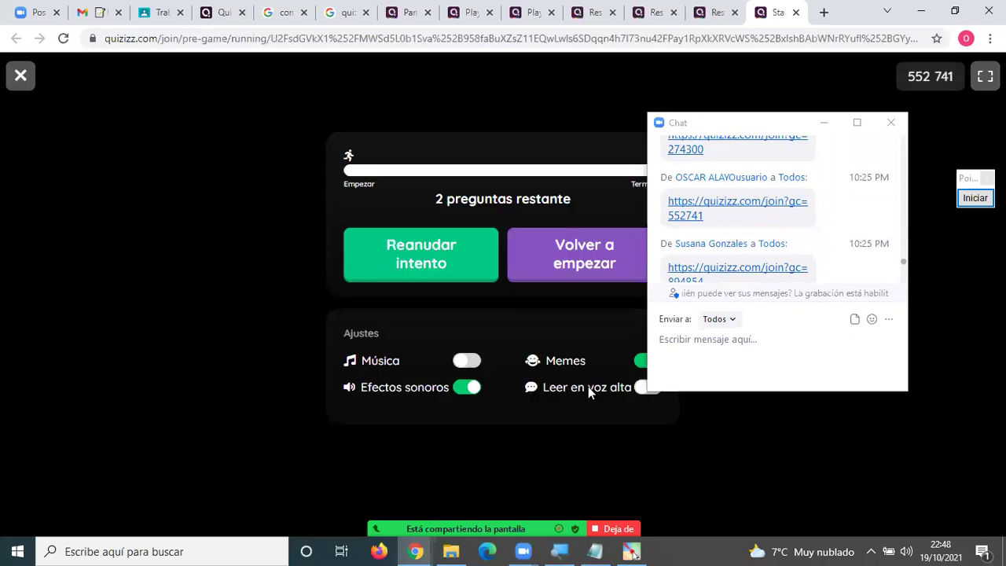
Resume the unfinished attempt in game 552 741 and close the meeting chat over the player list.
{"action": "left_click", "coordinate": [447, 253]}
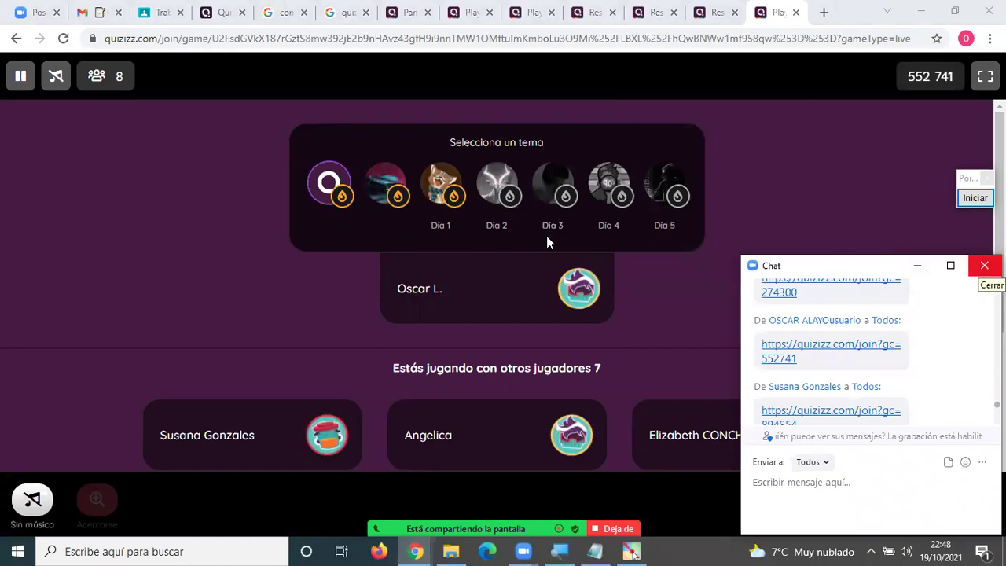
{"action": "left_click", "coordinate": [984, 264]}
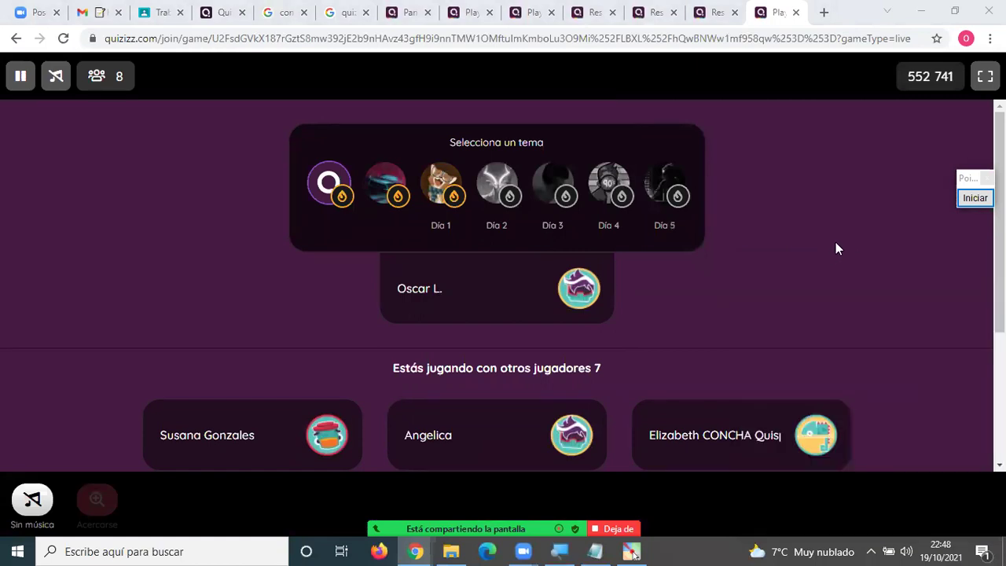
{"action": "scroll", "coordinate": [834, 254], "scroll_direction": "down", "scroll_amount": 3}
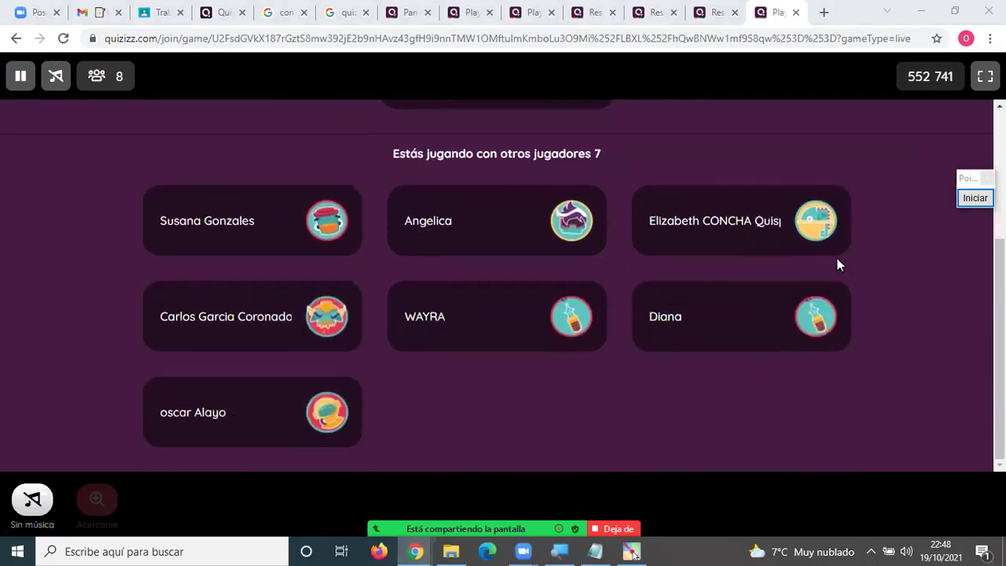
{"action": "scroll", "coordinate": [836, 268], "scroll_direction": "up", "scroll_amount": 3}
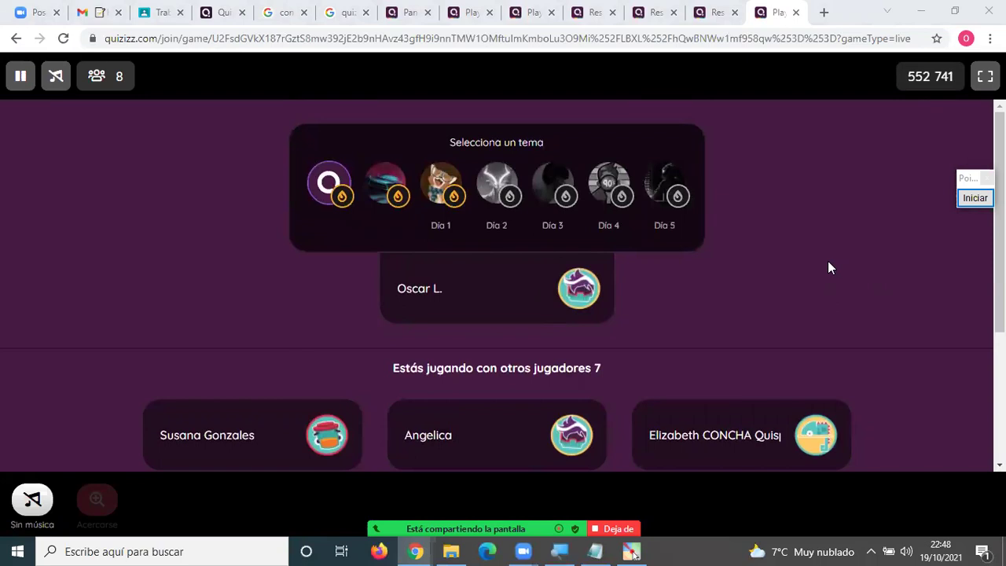
Switch back and forth between the hosted quiz lobby and the live game's player view.
{"action": "left_click", "coordinate": [404, 13]}
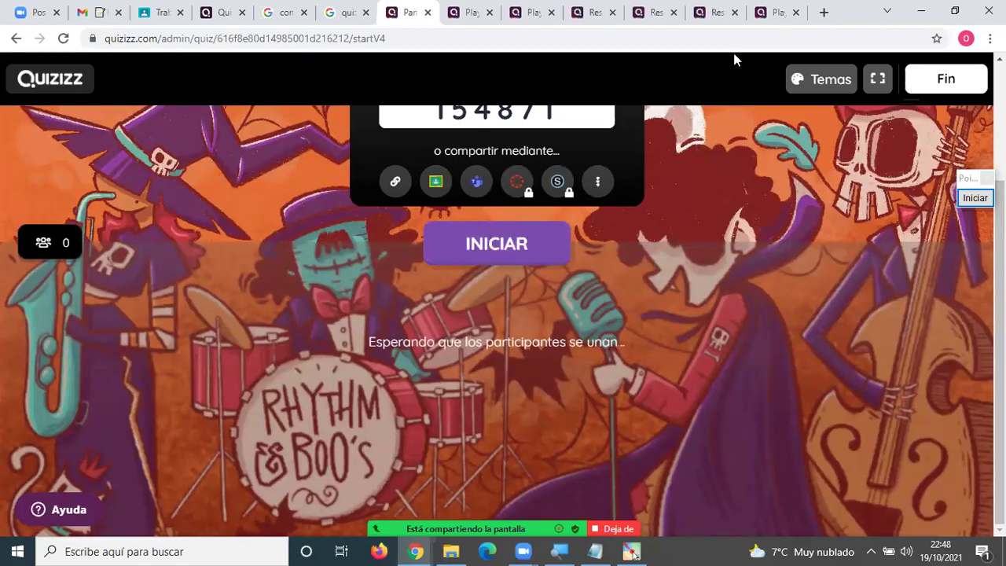
{"action": "left_click", "coordinate": [766, 12]}
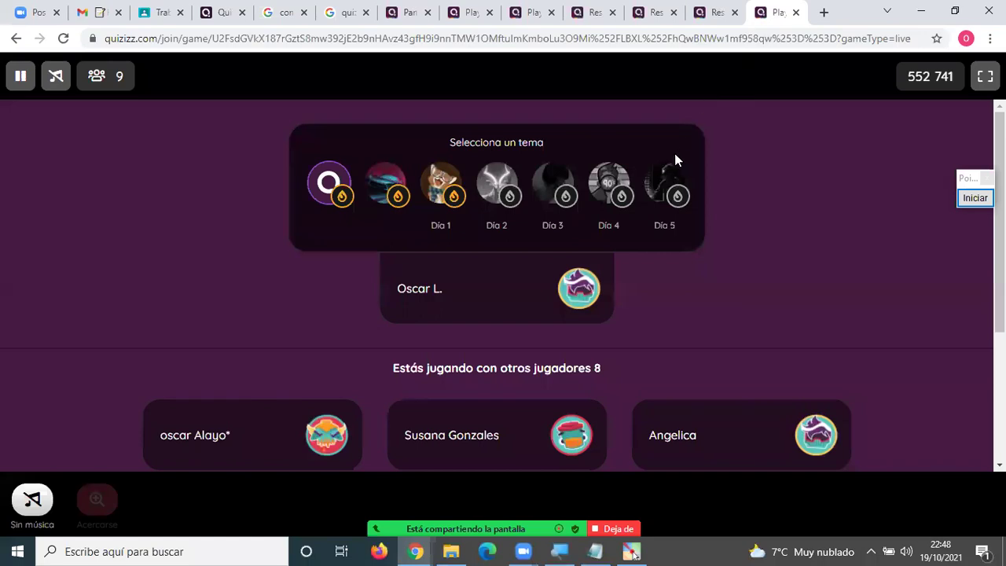
{"action": "left_click", "coordinate": [412, 16]}
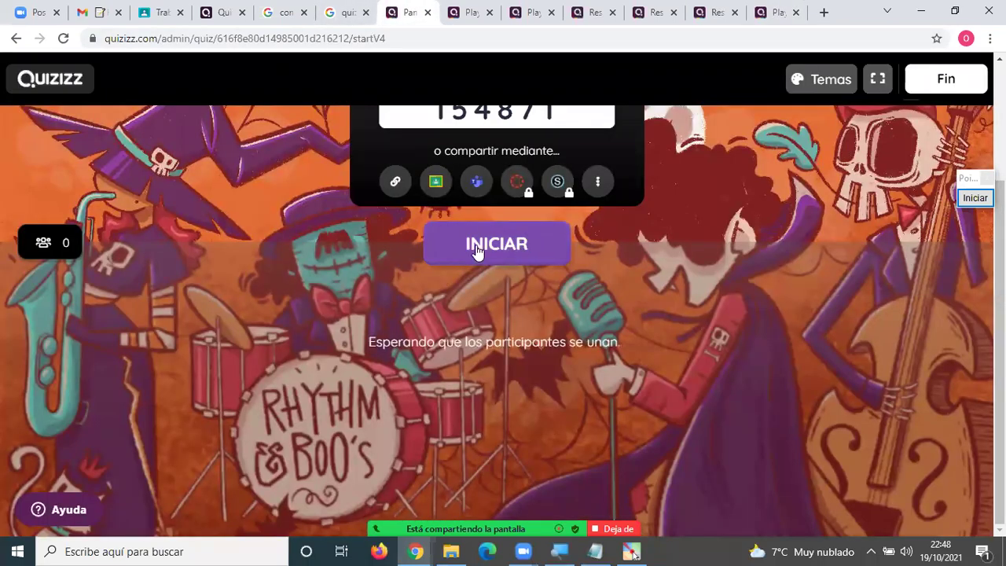
{"action": "left_click", "coordinate": [771, 17]}
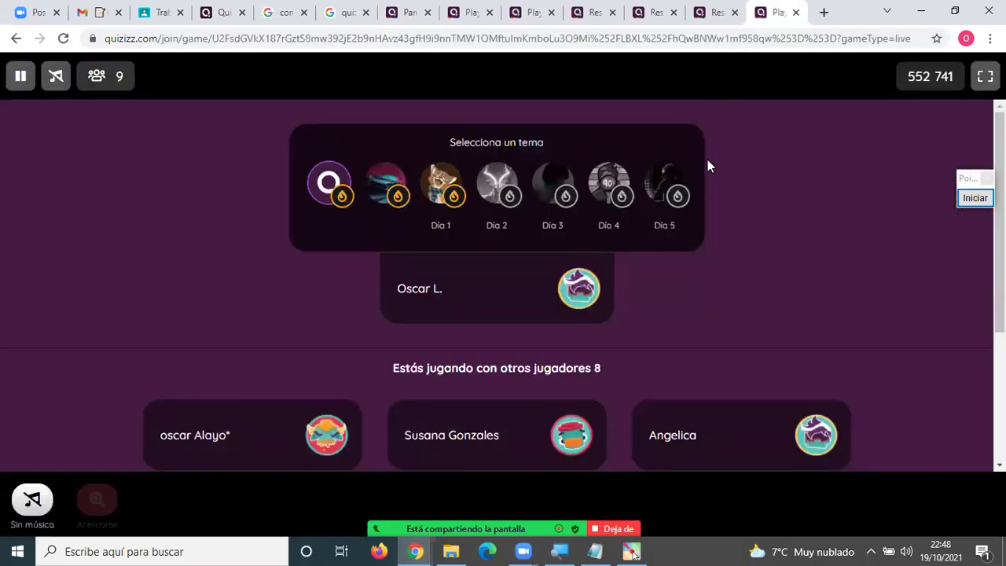
{"action": "scroll", "coordinate": [729, 247], "scroll_direction": "down", "scroll_amount": 3}
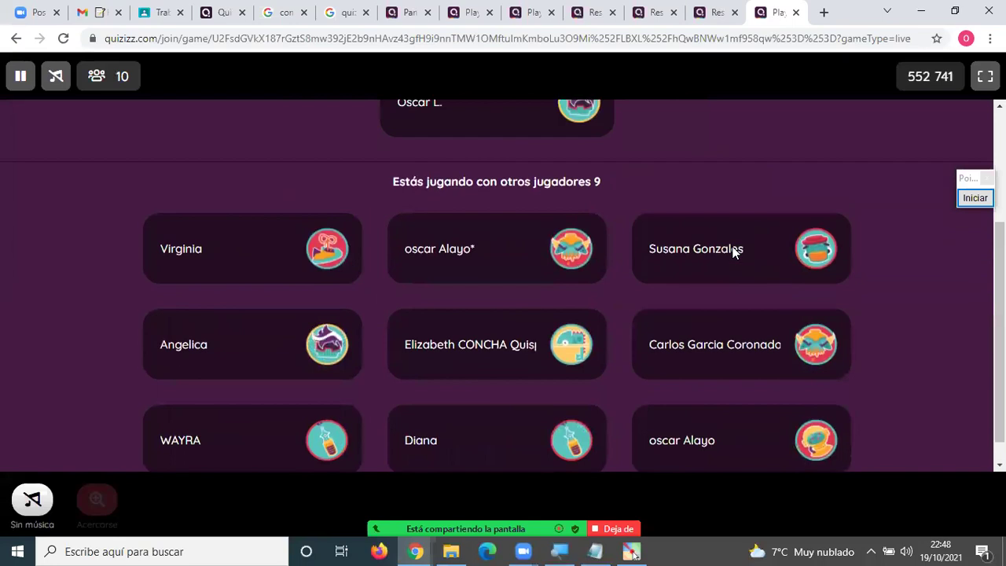
{"action": "scroll", "coordinate": [733, 250], "scroll_direction": "up", "scroll_amount": 2}
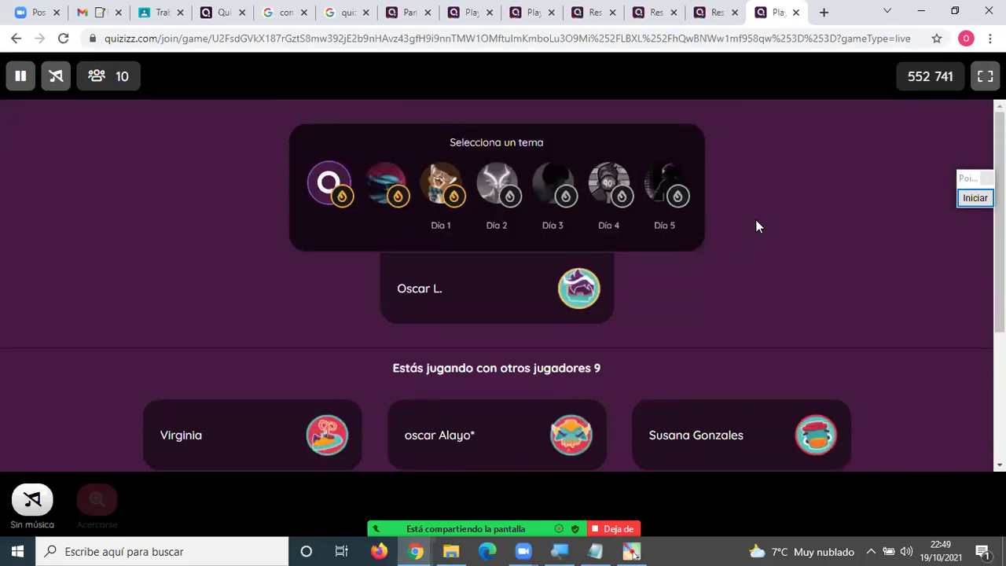
{"action": "left_click", "coordinate": [407, 15]}
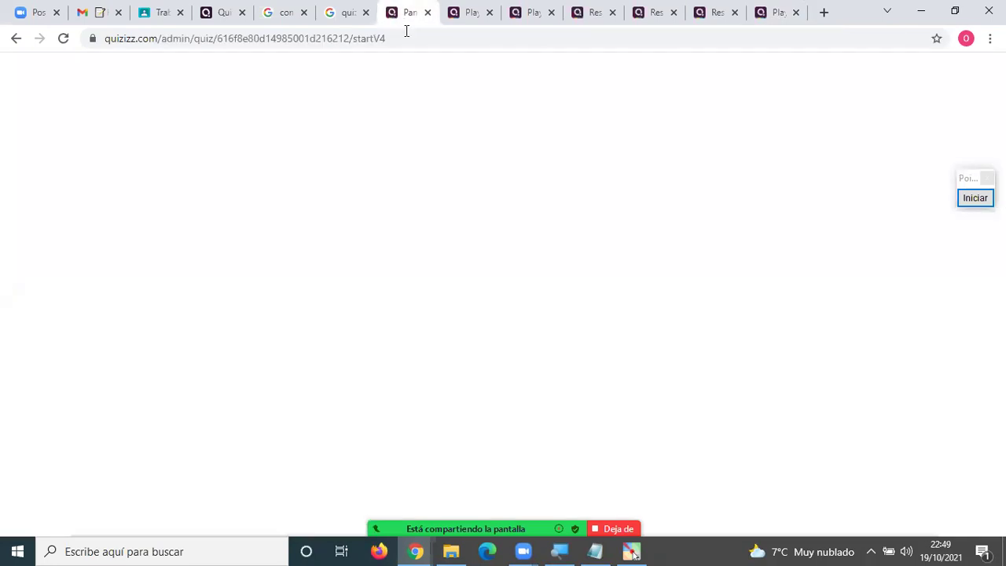
{"action": "scroll", "coordinate": [627, 227], "scroll_direction": "up", "scroll_amount": 2}
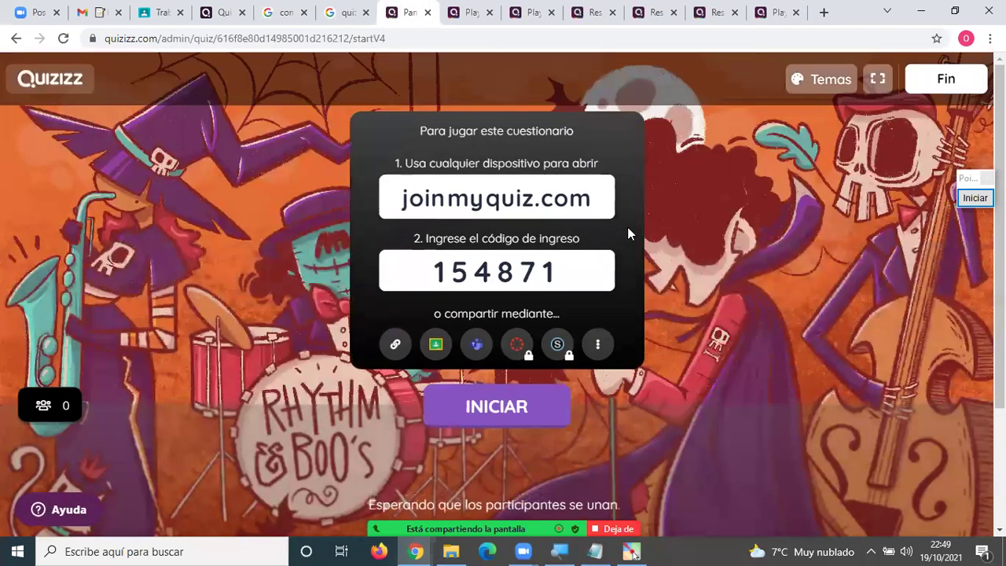
{"action": "scroll", "coordinate": [627, 228], "scroll_direction": "down", "scroll_amount": 2}
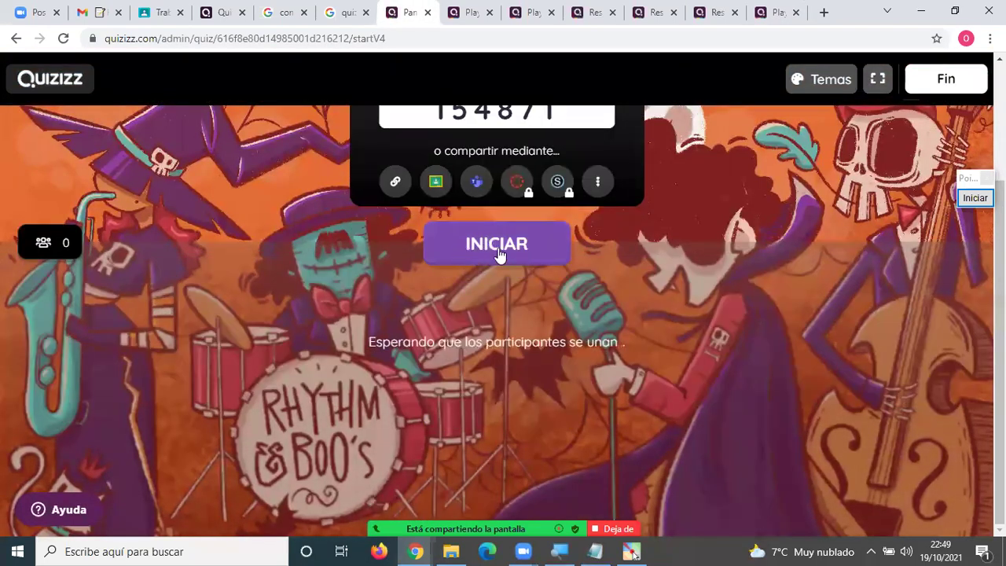
{"action": "scroll", "coordinate": [489, 242], "scroll_direction": "up", "scroll_amount": 2}
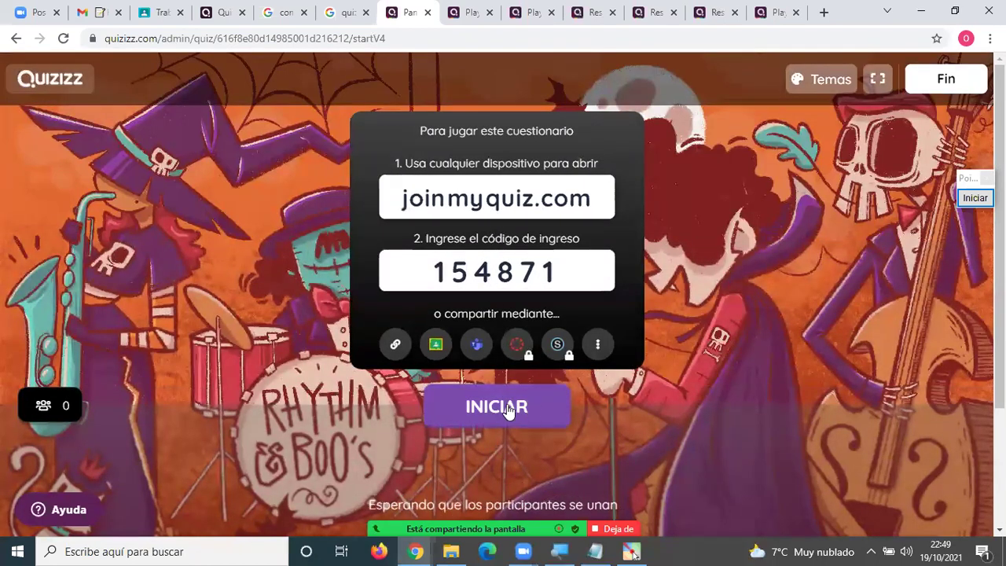
{"action": "left_click", "coordinate": [772, 13]}
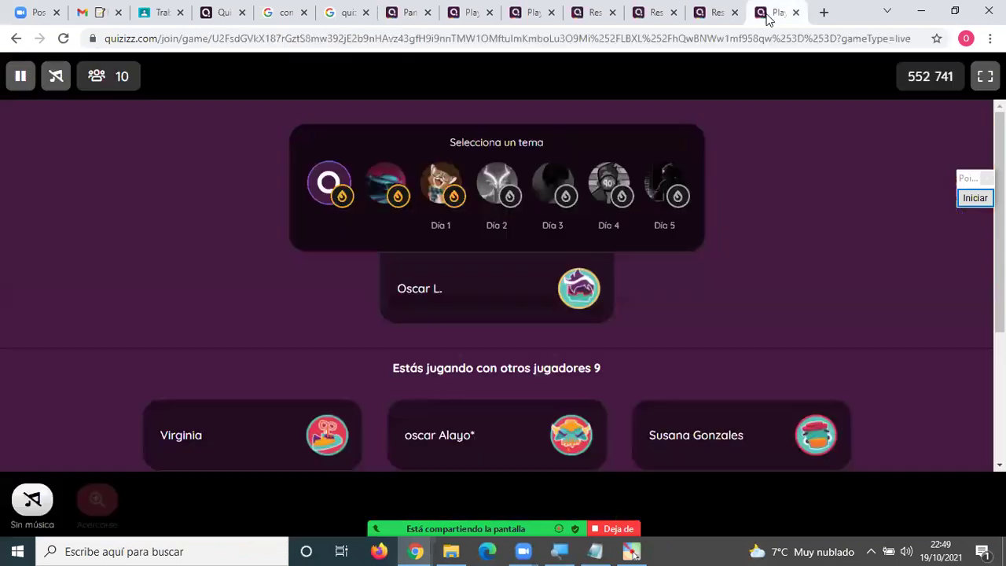
{"action": "scroll", "coordinate": [760, 301], "scroll_direction": "down", "scroll_amount": 2}
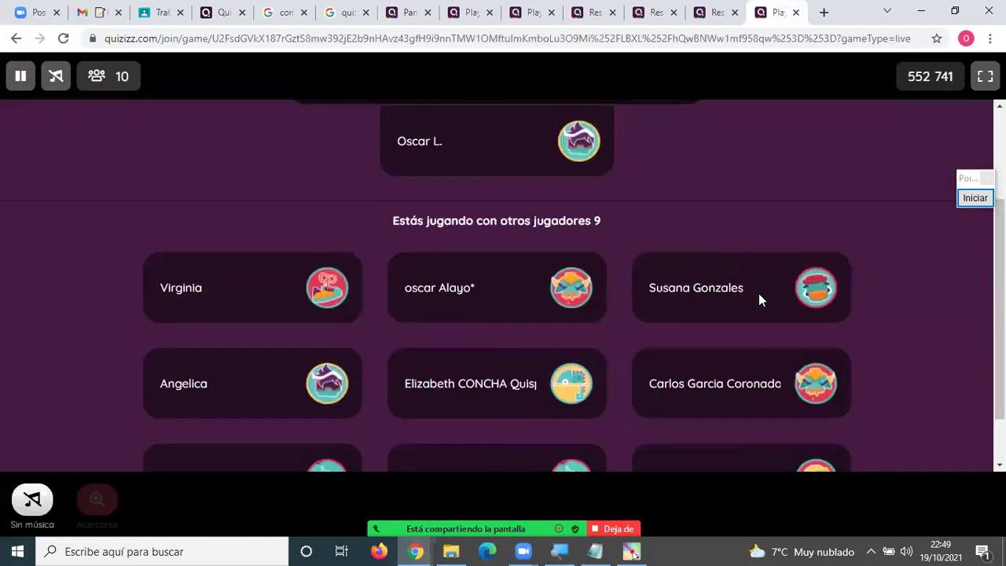
{"action": "scroll", "coordinate": [689, 249], "scroll_direction": "up", "scroll_amount": 2}
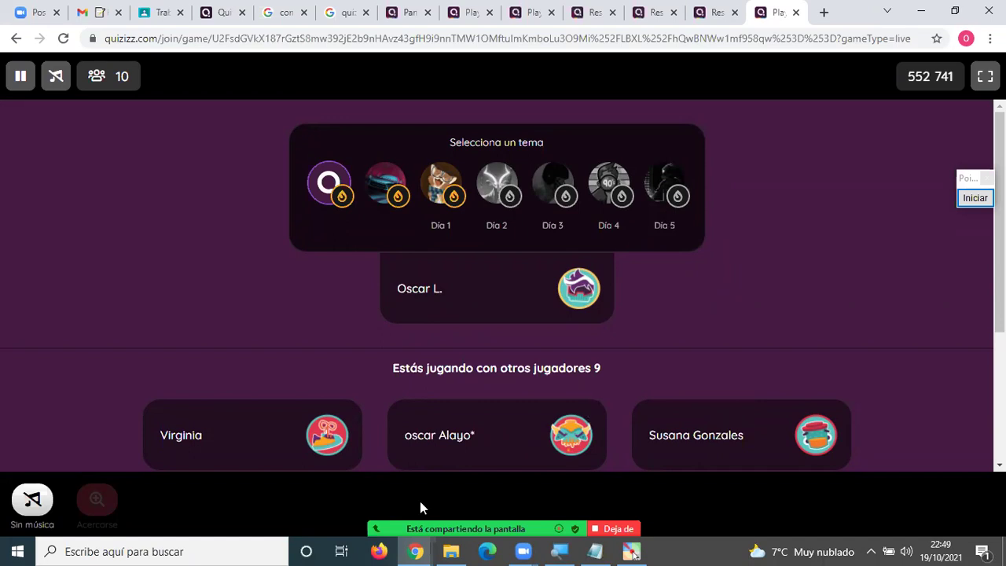
{"action": "mouse_move", "coordinate": [419, 500]}
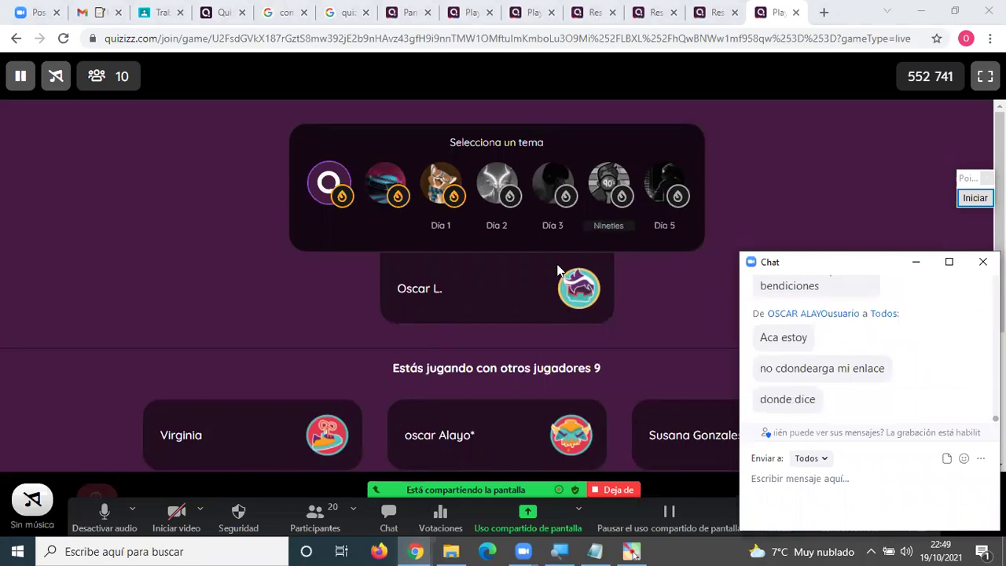
{"action": "left_click", "coordinate": [410, 9]}
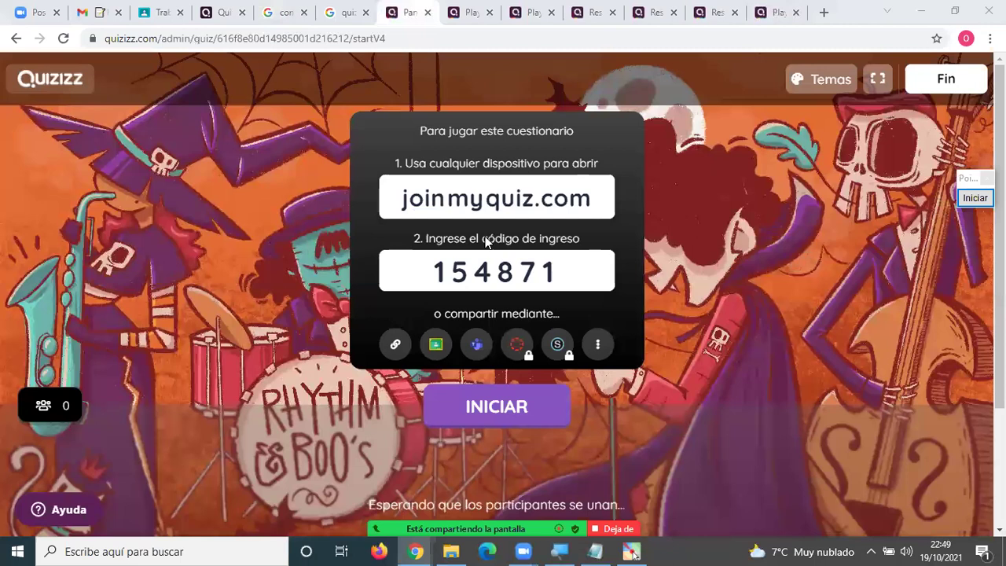
{"action": "scroll", "coordinate": [487, 239], "scroll_direction": "down", "scroll_amount": 2}
{"action": "scroll", "coordinate": [496, 233], "scroll_direction": "up", "scroll_amount": 1}
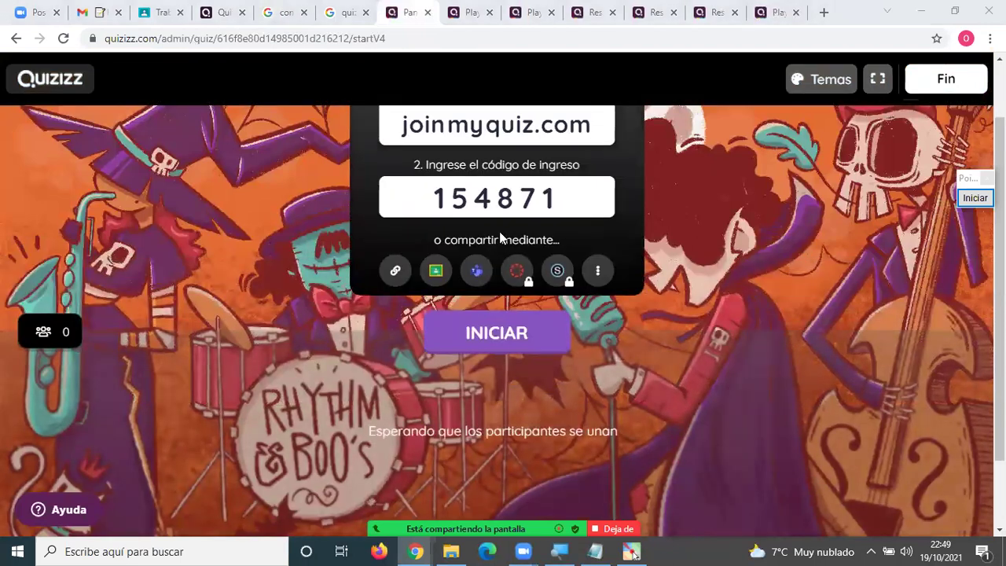
{"action": "left_click", "coordinate": [974, 198]}
{"action": "left_click", "coordinate": [975, 198]}
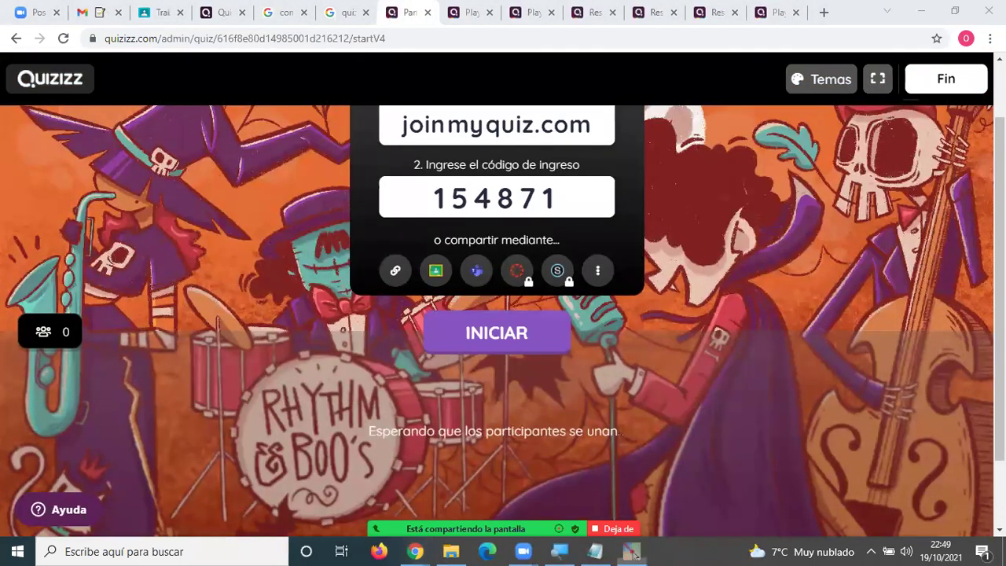
{"action": "left_click_drag", "start_coordinate": [165, 369], "coordinate": [281, 422]}
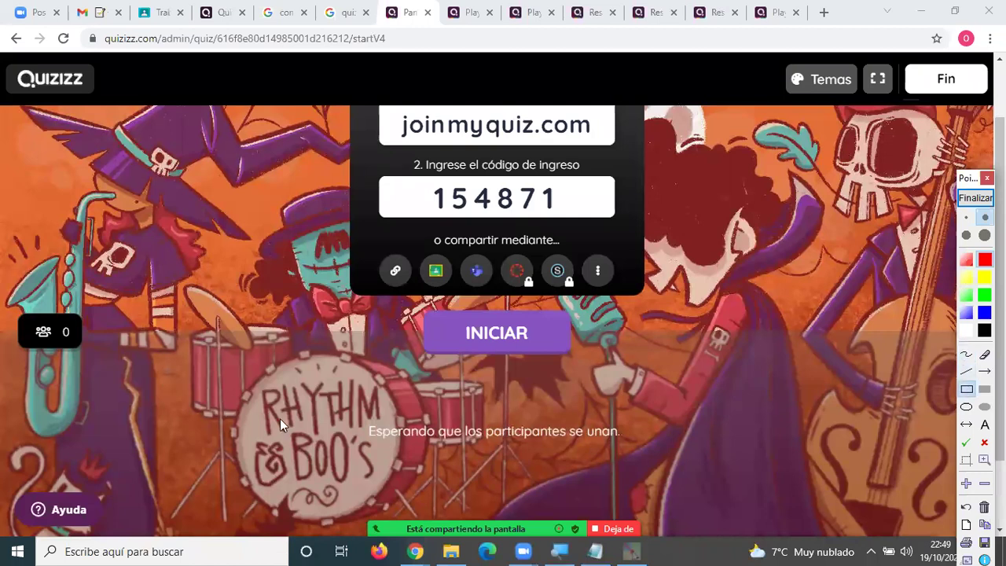
{"action": "left_click_drag", "start_coordinate": [521, 383], "coordinate": [643, 405]}
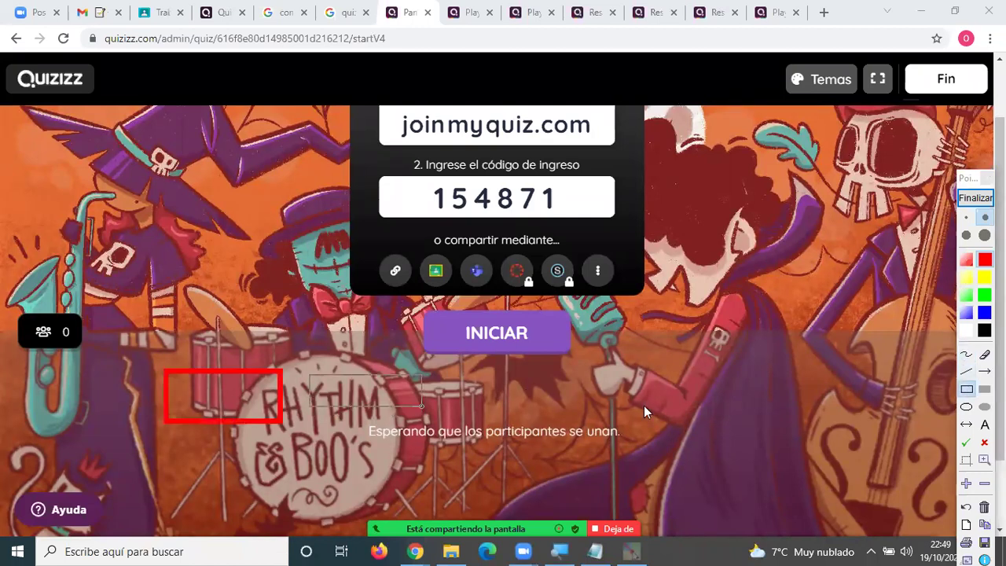
{"action": "left_click_drag", "start_coordinate": [756, 415], "coordinate": [662, 386]}
{"action": "left_click_drag", "start_coordinate": [763, 394], "coordinate": [841, 412]}
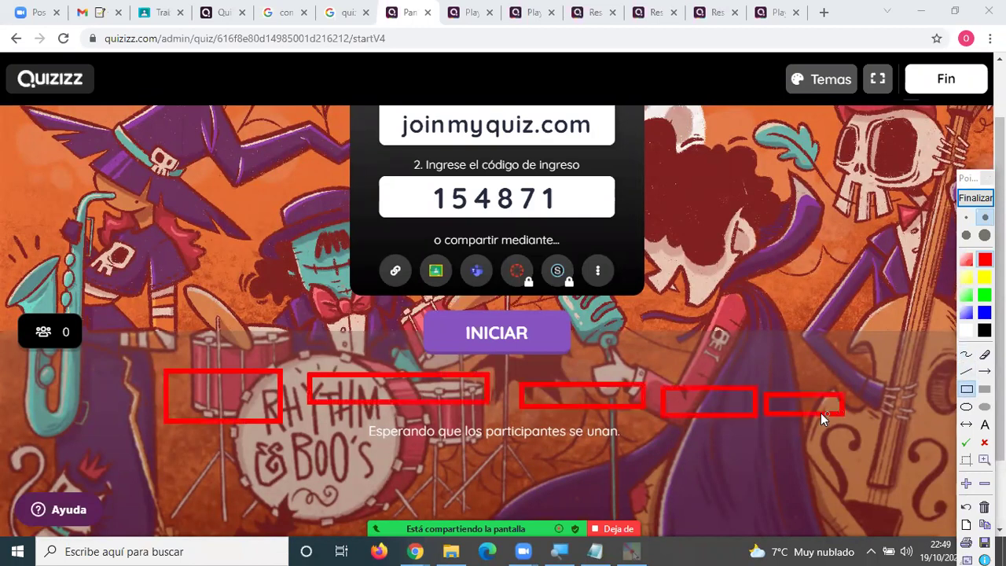
{"action": "left_click", "coordinate": [966, 235]}
{"action": "left_click_drag", "start_coordinate": [509, 301], "coordinate": [399, 334]}
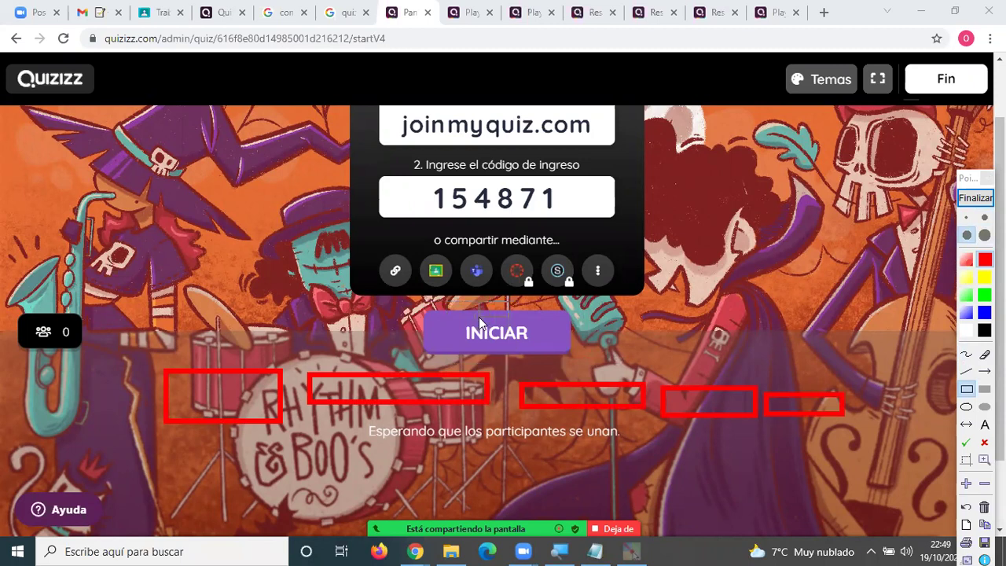
{"action": "left_click", "coordinate": [965, 200]}
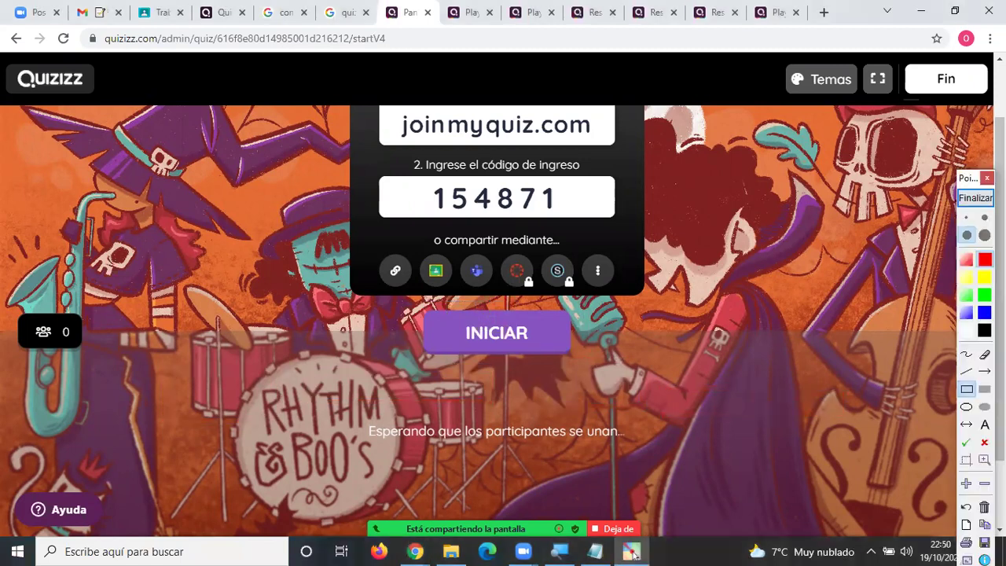
{"action": "left_click", "coordinate": [965, 353]}
{"action": "mouse_move", "coordinate": [508, 305]}
{"action": "left_mouse_down"}
{"action": "mouse_move", "coordinate": [617, 334]}
{"action": "mouse_move", "coordinate": [465, 311]}
{"action": "mouse_move", "coordinate": [621, 339]}
{"action": "left_mouse_up"}
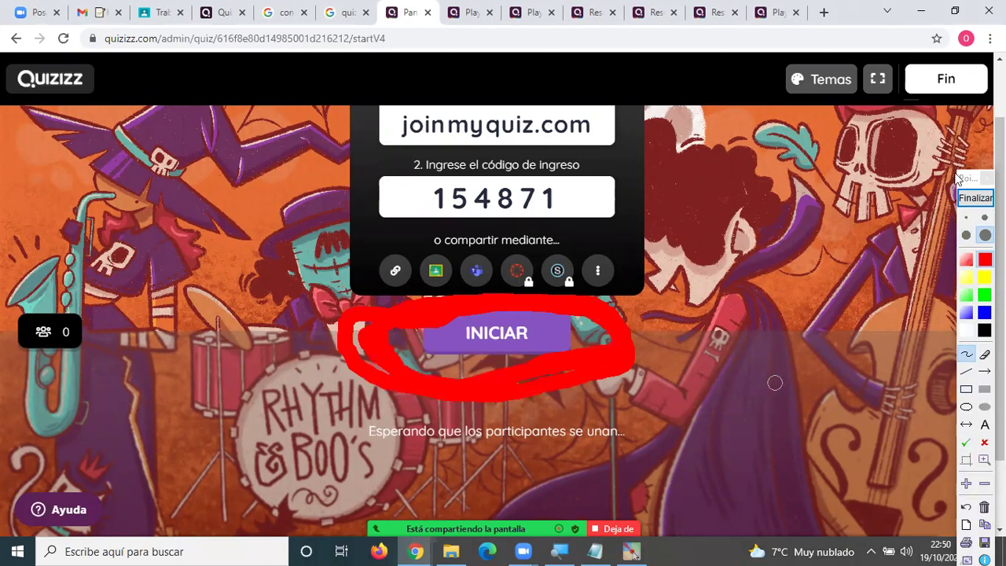
{"action": "left_click", "coordinate": [975, 198]}
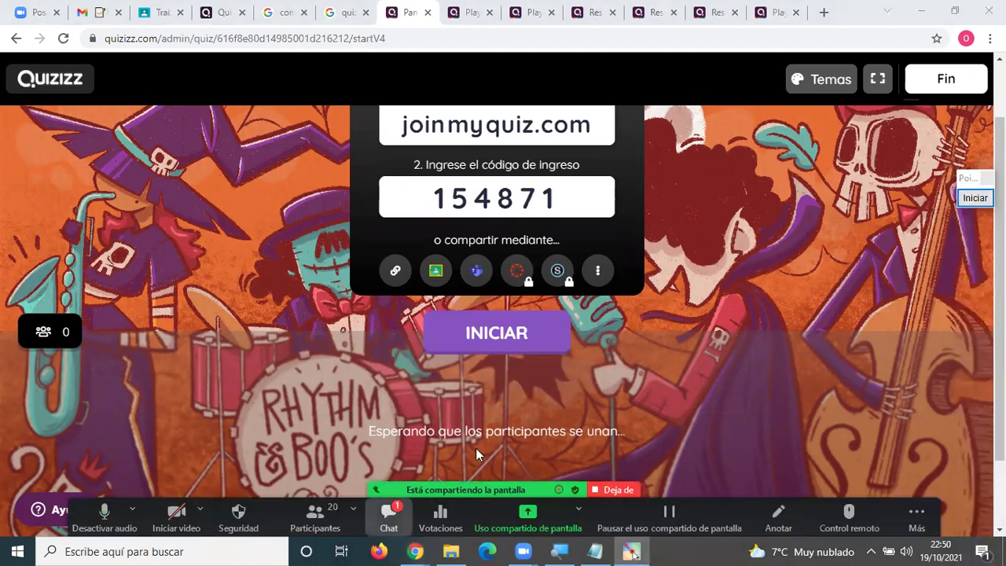
Return to the game tab in front of the meeting chat and answer 42, then 12.
{"action": "key", "text": "alt+h"}
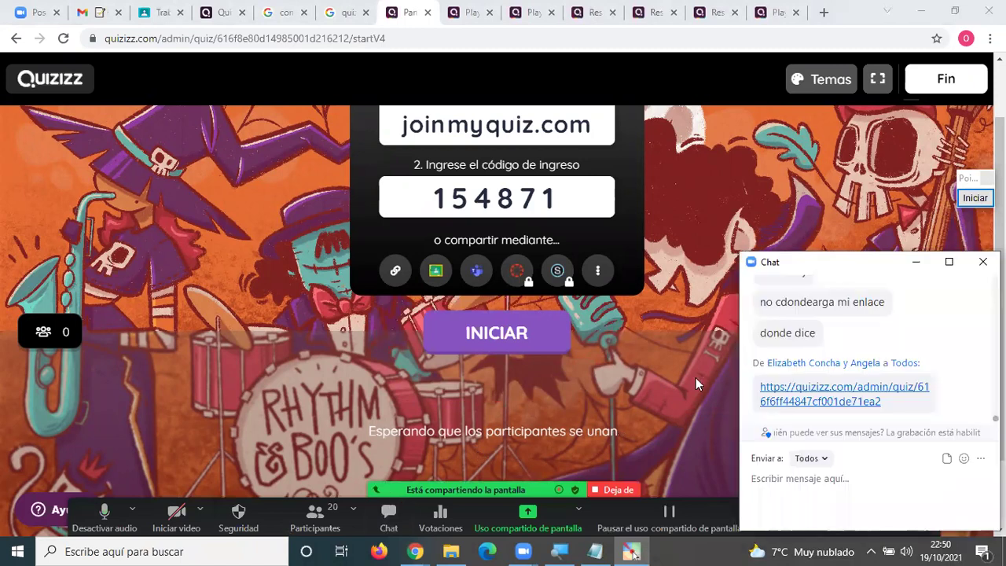
{"action": "left_click", "coordinate": [761, 20]}
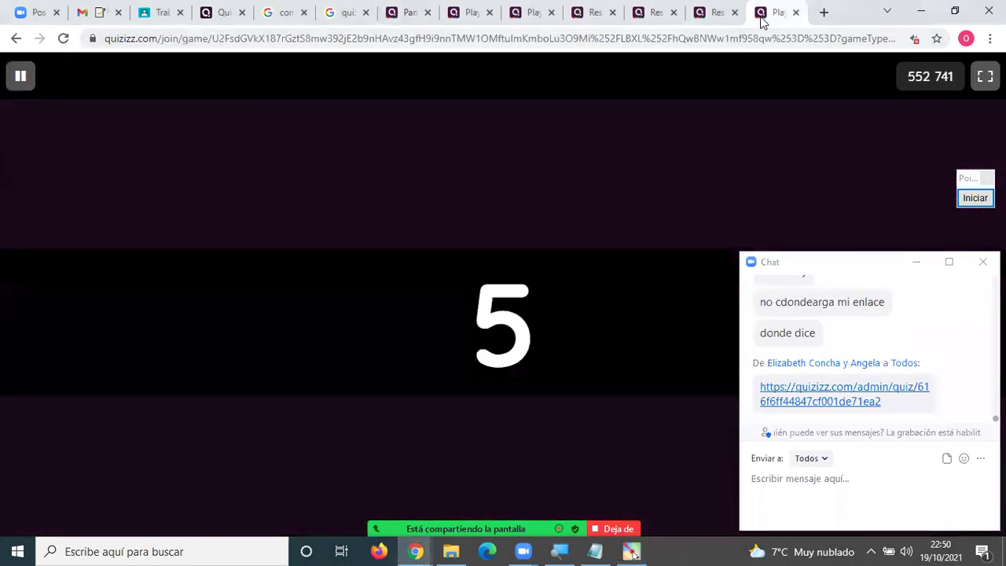
{"action": "left_click", "coordinate": [759, 234]}
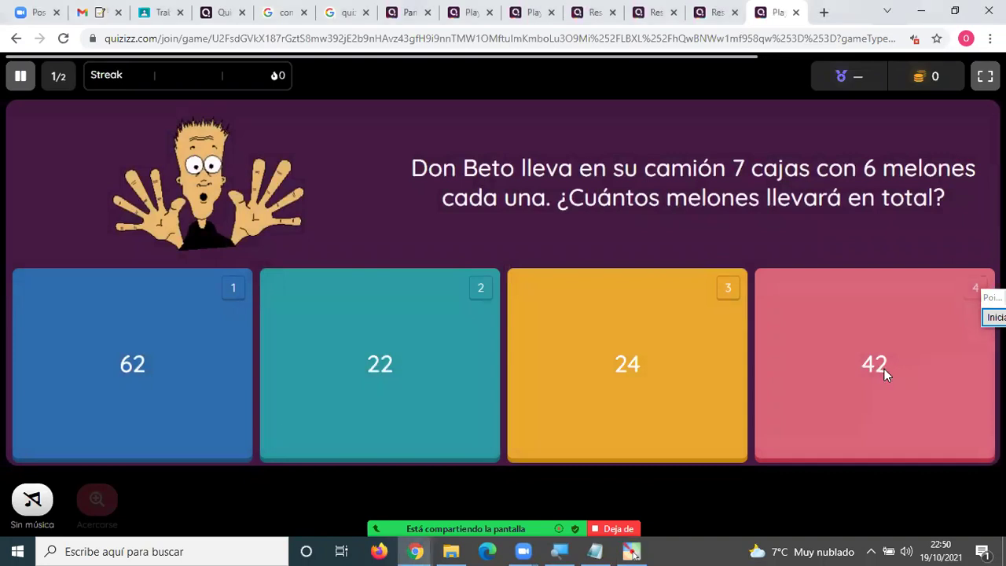
{"action": "left_click", "coordinate": [883, 368]}
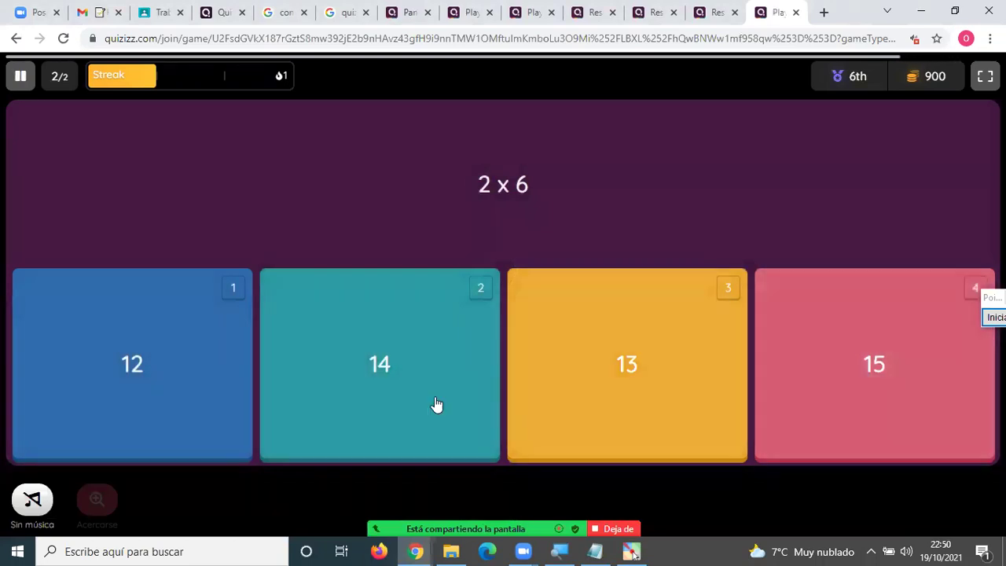
{"action": "left_click", "coordinate": [141, 354]}
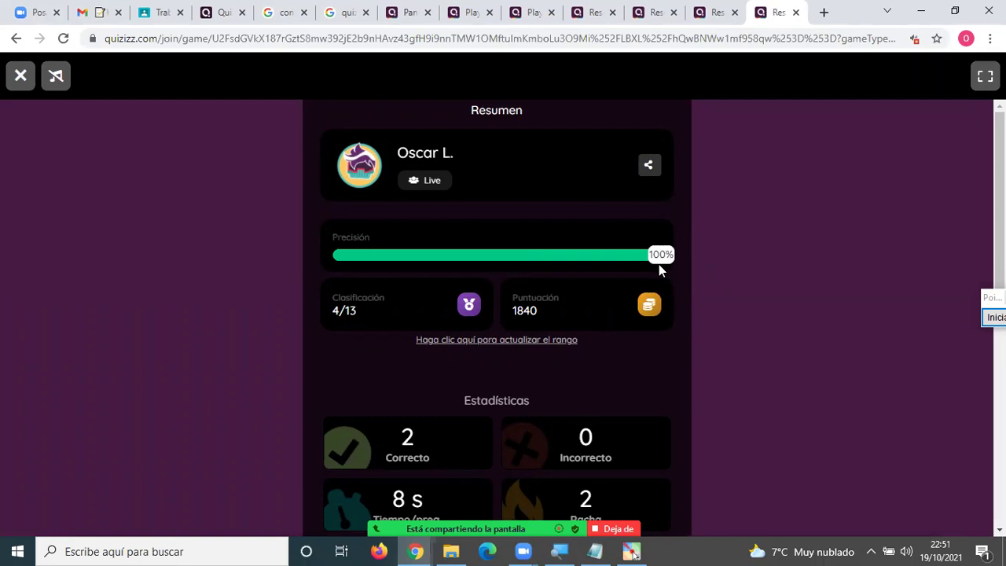
Scroll through the two-question results page, close its tab, and reopen the meeting chat.
{"action": "scroll", "coordinate": [660, 266], "scroll_direction": "down", "scroll_amount": 1}
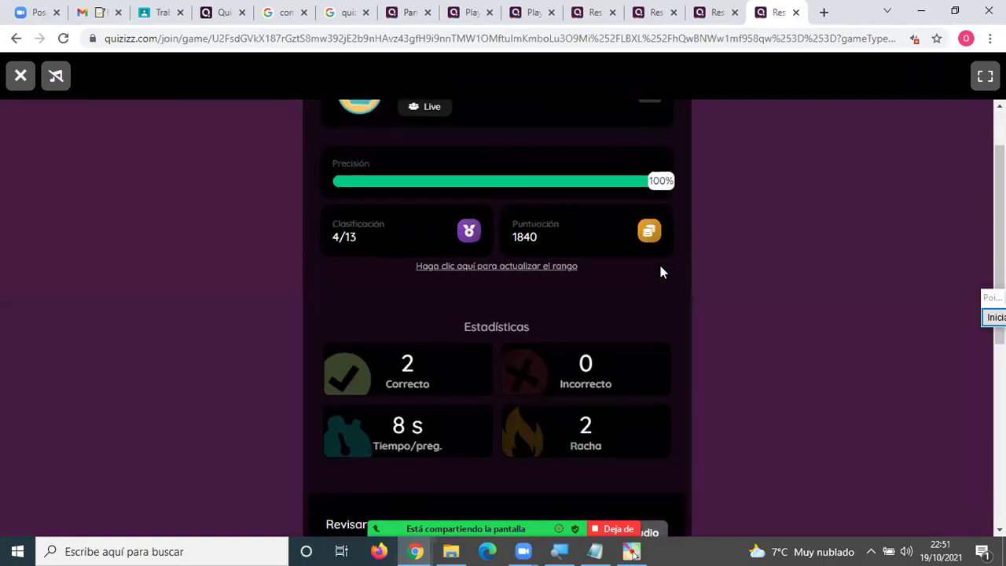
{"action": "scroll", "coordinate": [661, 268], "scroll_direction": "down", "scroll_amount": 3}
{"action": "scroll", "coordinate": [663, 271], "scroll_direction": "down", "scroll_amount": 3}
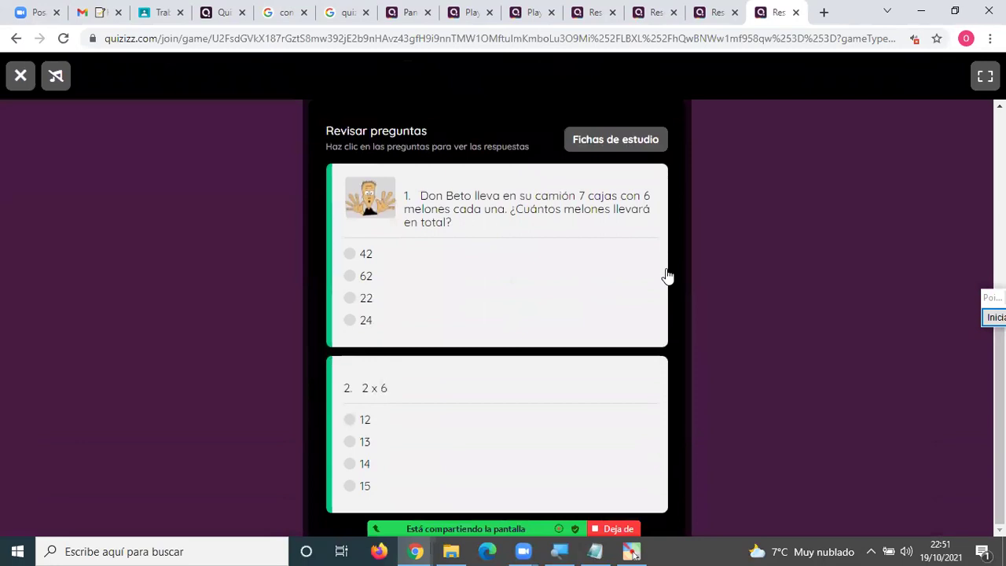
{"action": "scroll", "coordinate": [665, 273], "scroll_direction": "up", "scroll_amount": 4}
{"action": "scroll", "coordinate": [668, 274], "scroll_direction": "up", "scroll_amount": 3}
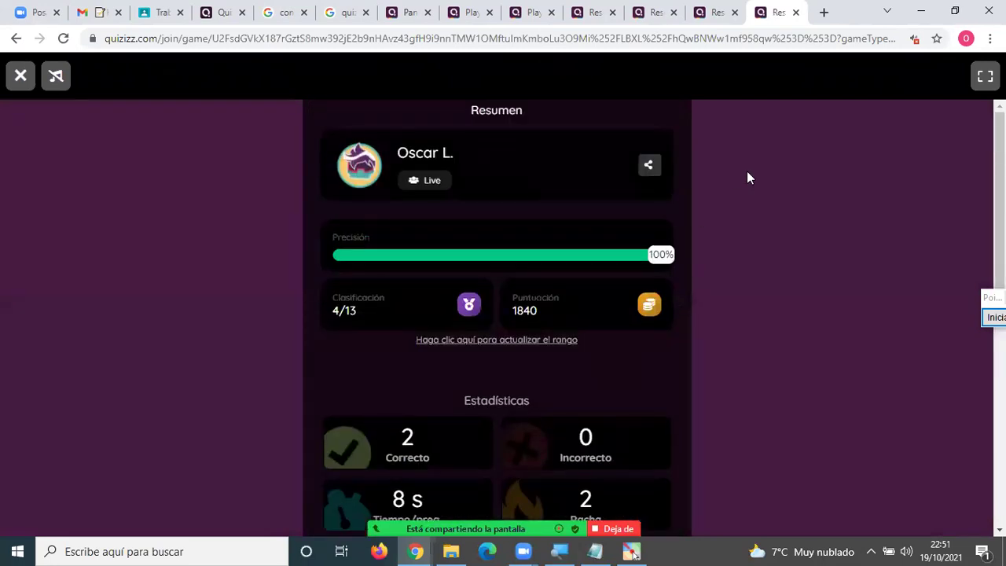
{"action": "left_click", "coordinate": [795, 13]}
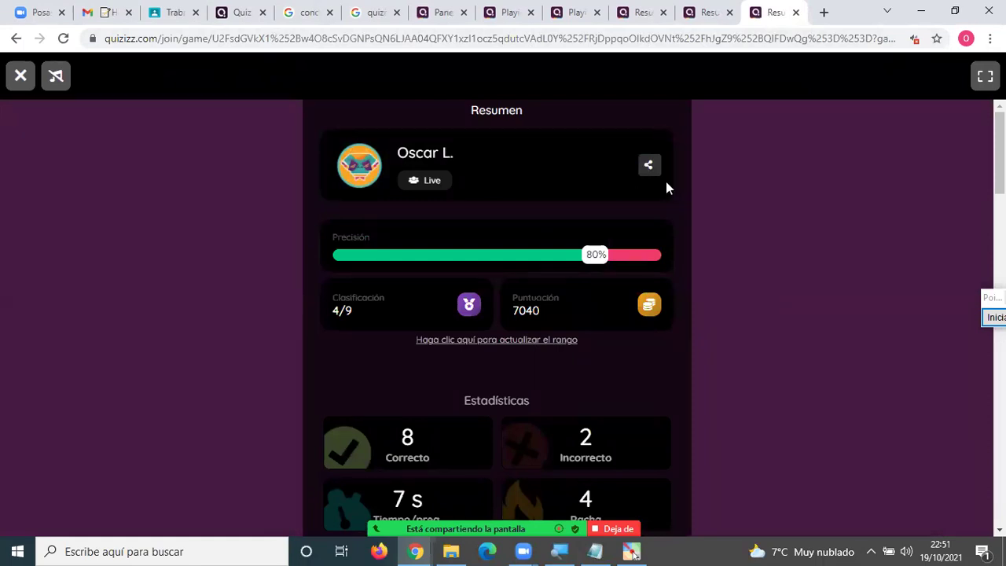
{"action": "key", "text": "alt+h"}
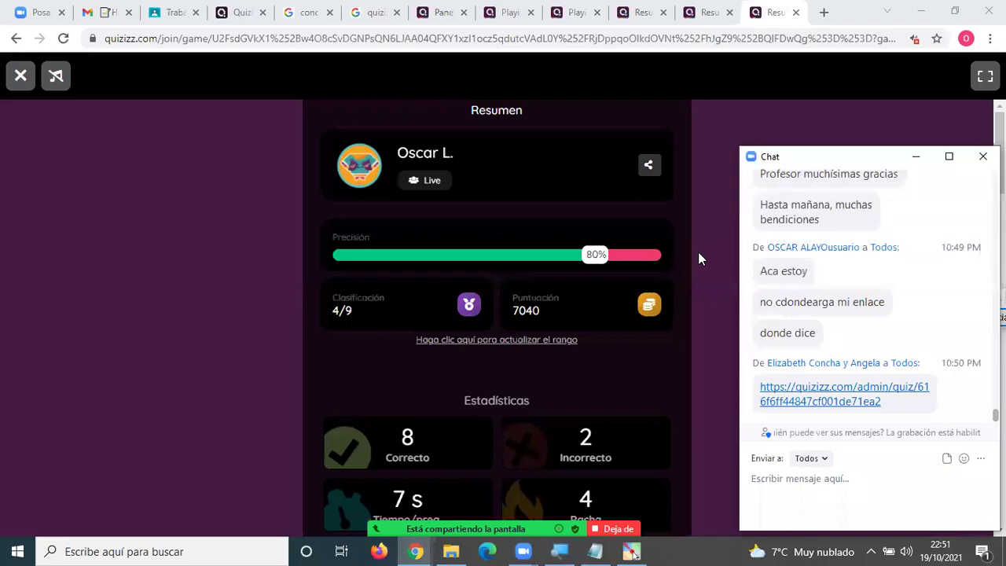
End the empty hosted game from the lobby tab and confirm it.
{"action": "left_click", "coordinate": [440, 11]}
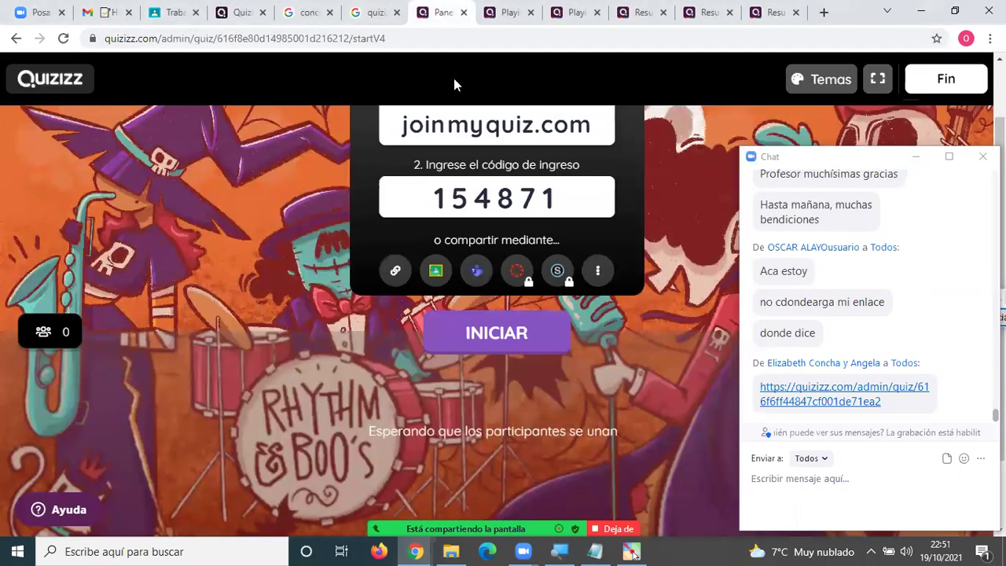
{"action": "left_click", "coordinate": [921, 79]}
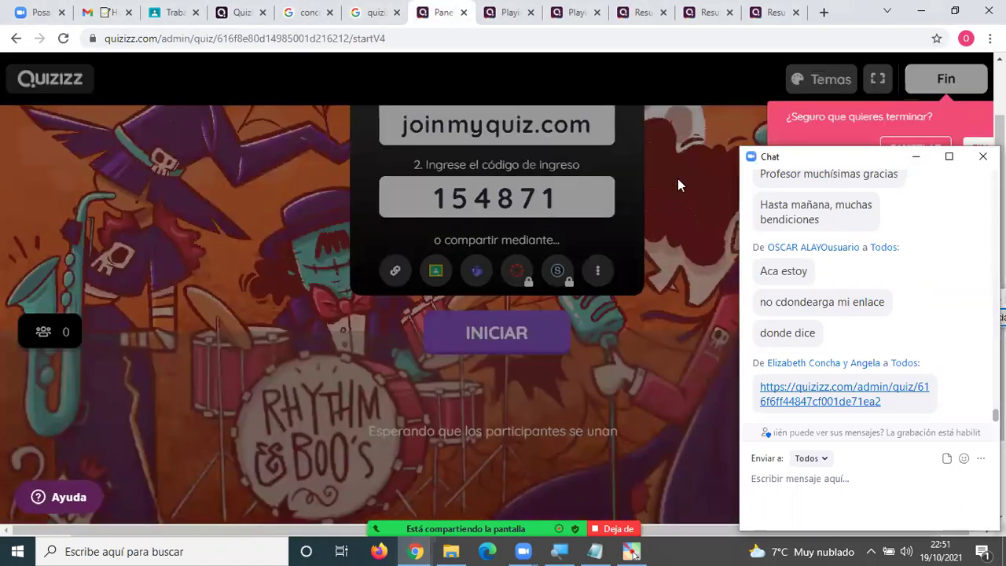
{"action": "left_click", "coordinate": [349, 268]}
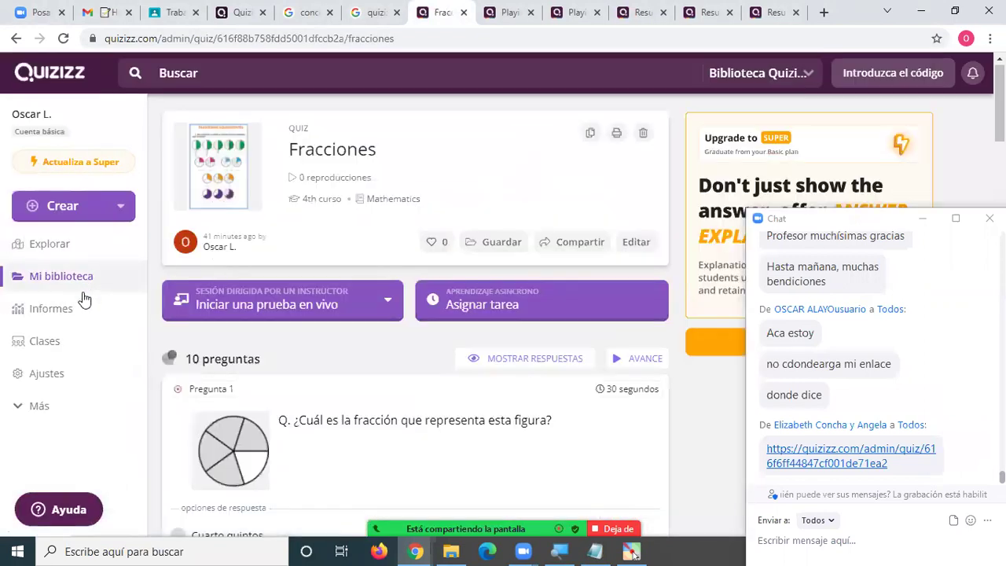
Open the Sistemas Operativos live report and view its Preguntas, Resumen and Participantes sections.
{"action": "left_click", "coordinate": [54, 314]}
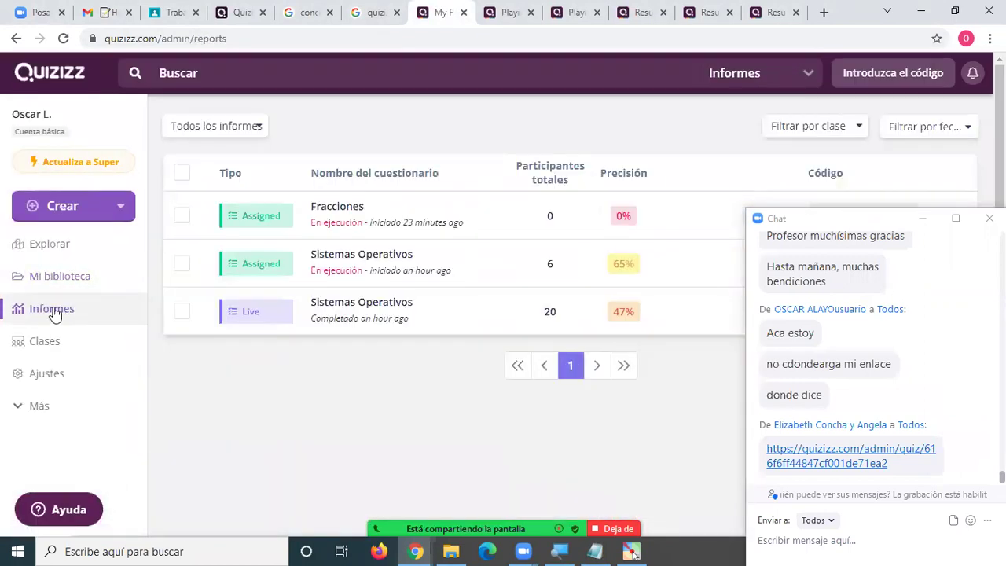
{"action": "left_click", "coordinate": [340, 311]}
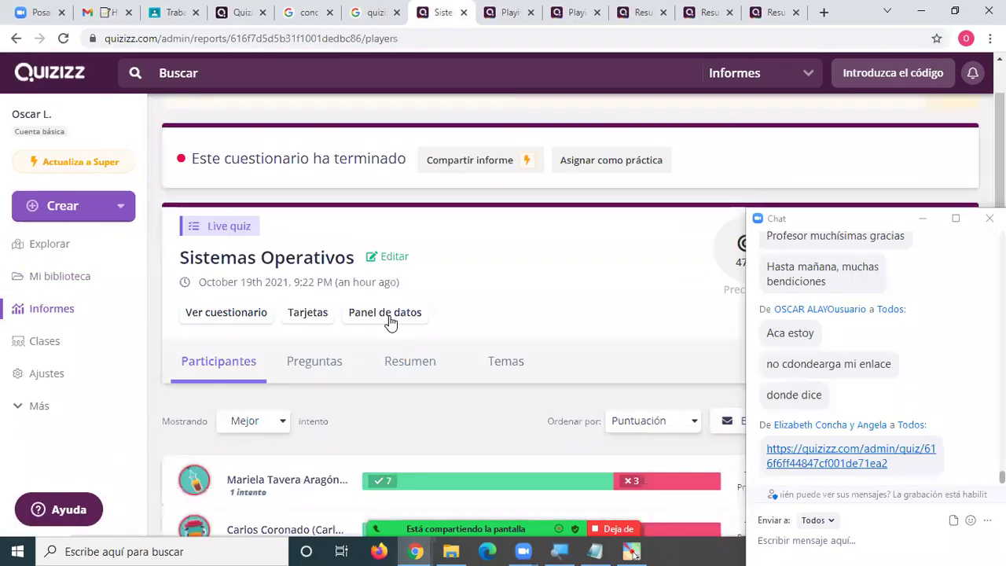
{"action": "scroll", "coordinate": [391, 322], "scroll_direction": "down", "scroll_amount": 3}
{"action": "scroll", "coordinate": [393, 326], "scroll_direction": "up", "scroll_amount": 1}
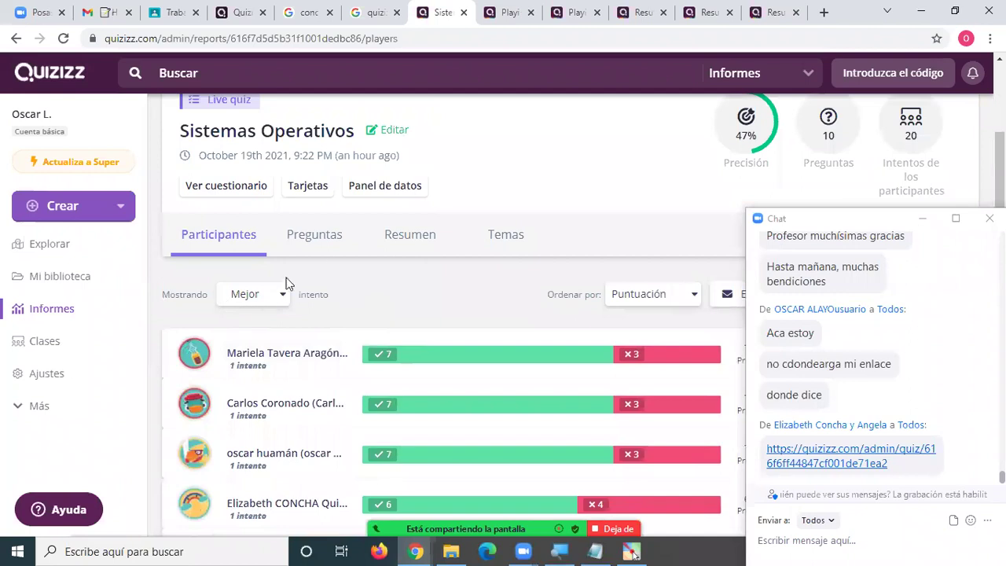
{"action": "left_click", "coordinate": [319, 240]}
{"action": "left_click", "coordinate": [415, 240]}
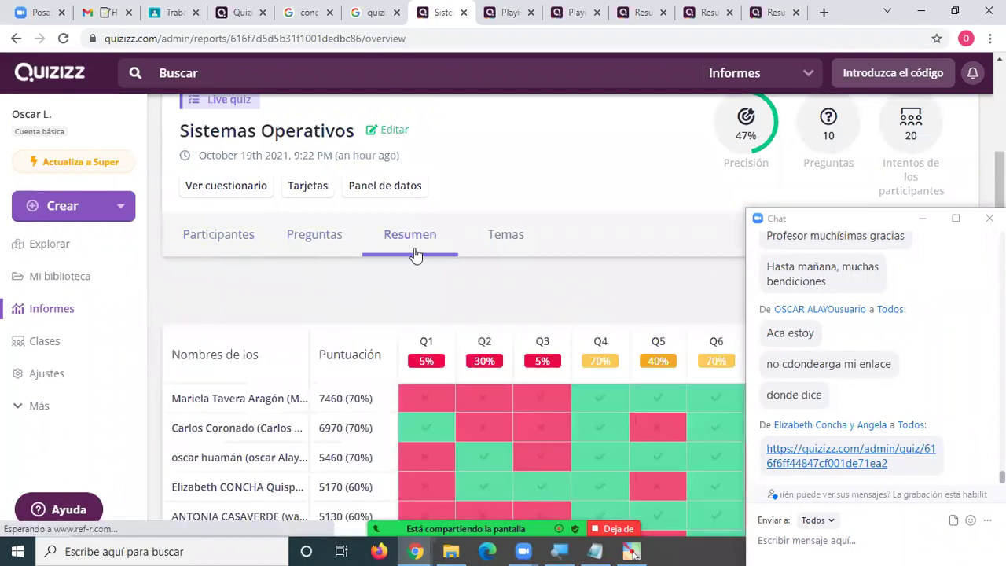
{"action": "left_click", "coordinate": [218, 238]}
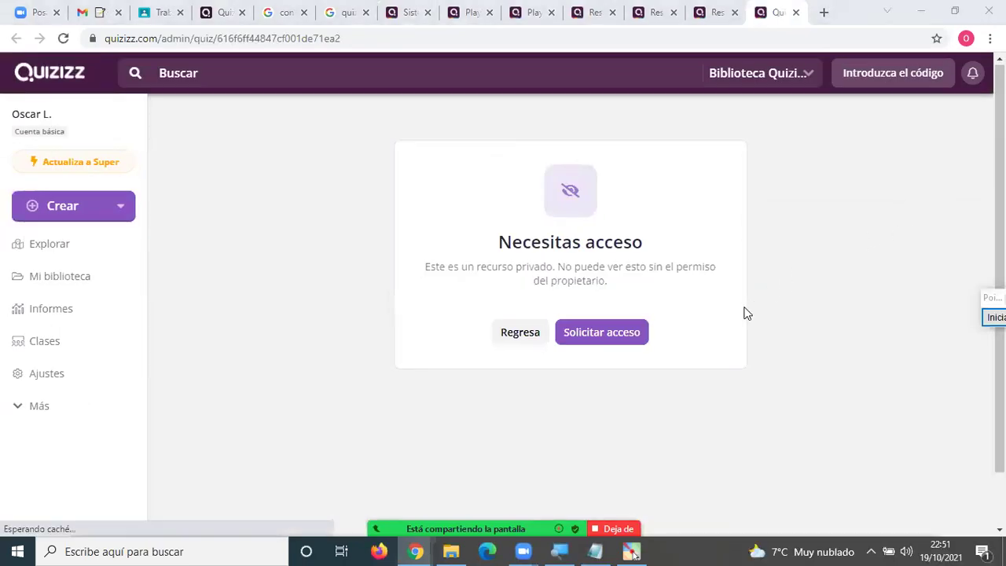
Request access to the private quiz, then go back to the Sistemas Operativos report.
{"action": "left_click", "coordinate": [607, 339]}
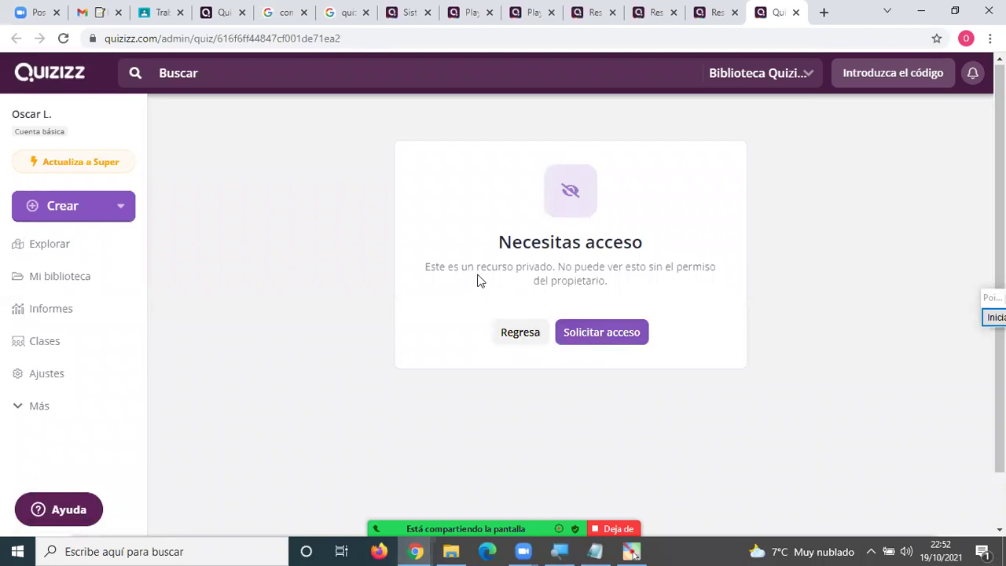
{"action": "left_click_drag", "start_coordinate": [439, 266], "coordinate": [549, 262]}
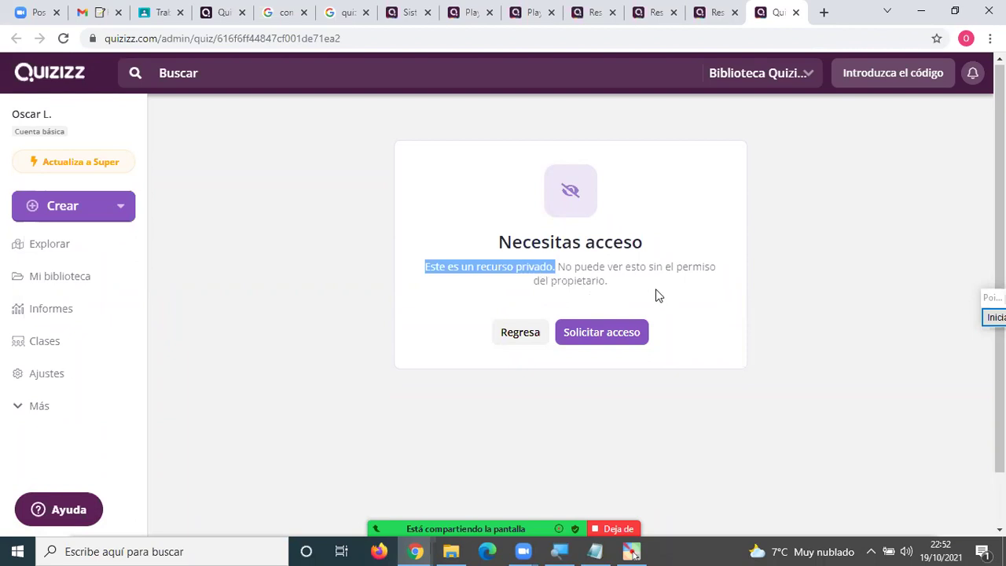
{"action": "left_click", "coordinate": [620, 289]}
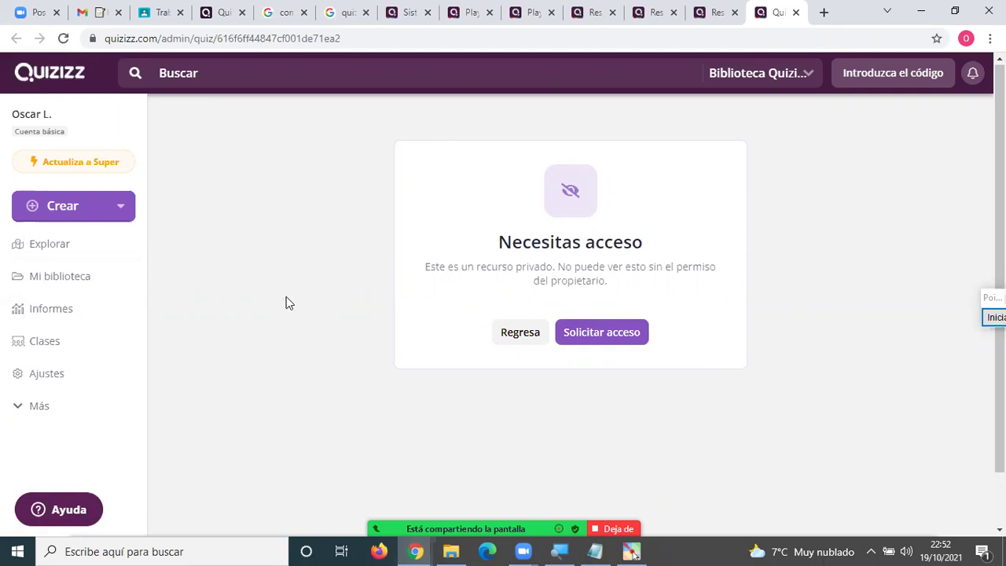
{"action": "left_click", "coordinate": [393, 16]}
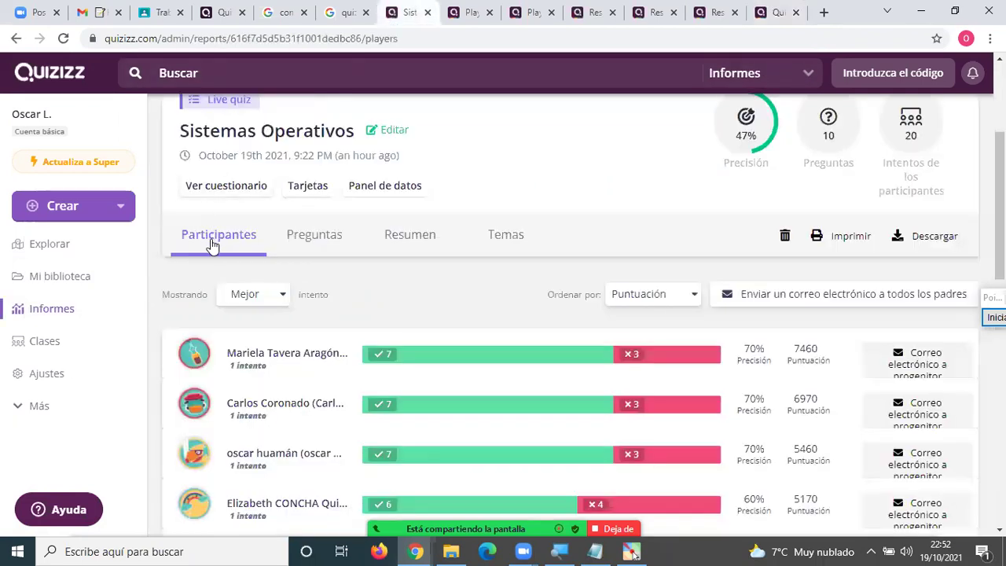
Open Fracciones from Mi biblioteca, choose Clásico live mode, and review the game settings.
{"action": "left_click", "coordinate": [61, 290]}
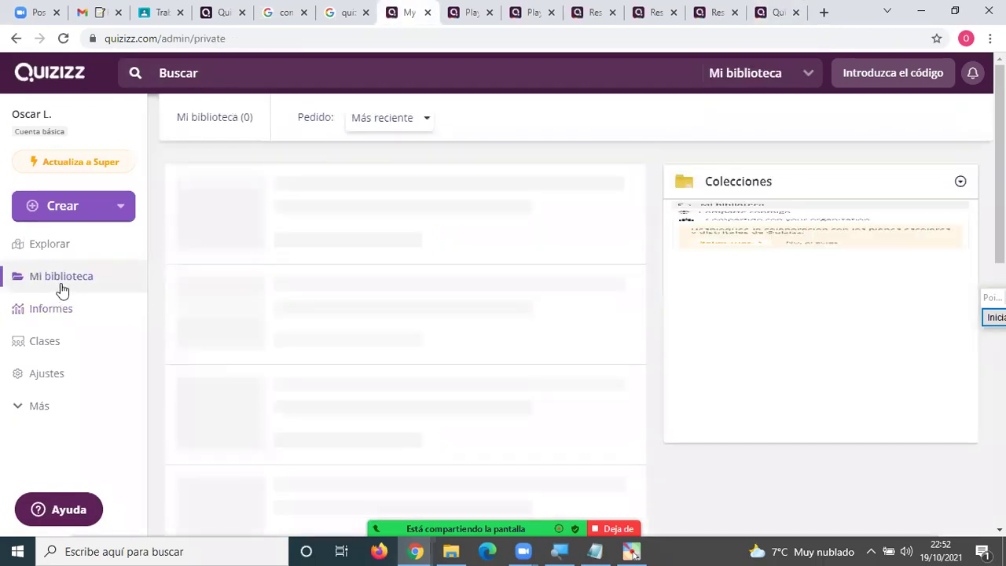
{"action": "left_click", "coordinate": [326, 195]}
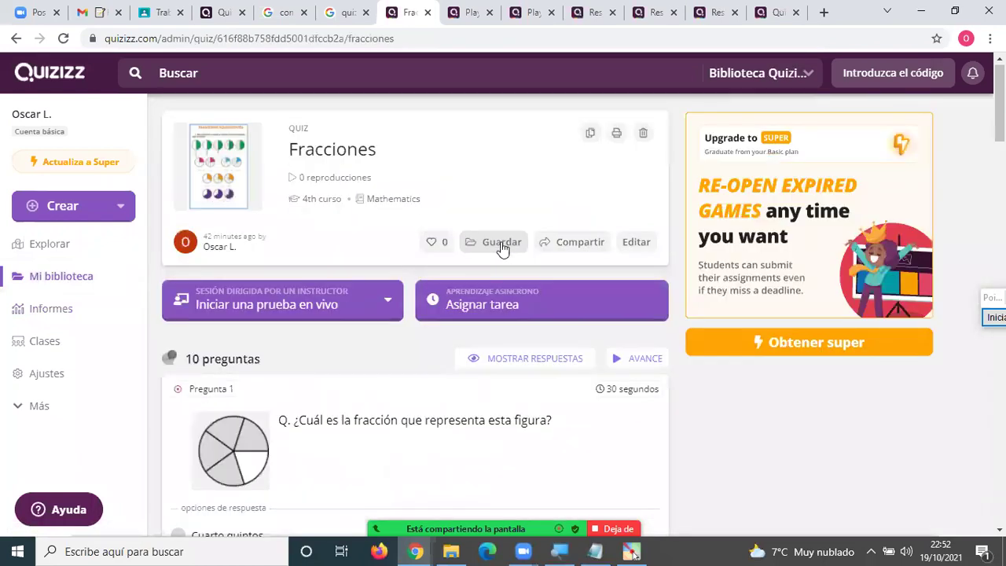
{"action": "left_click", "coordinate": [290, 308]}
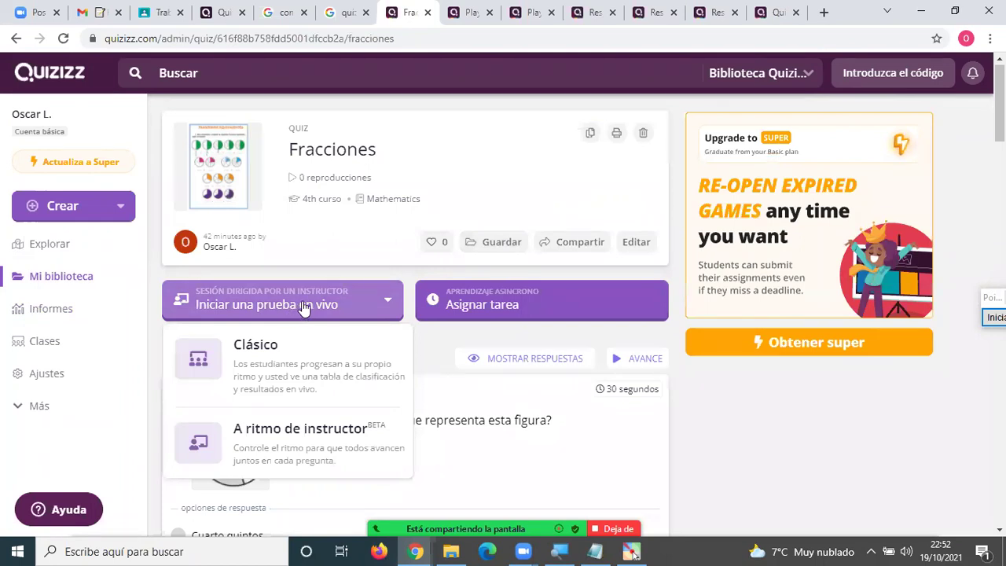
{"action": "left_click", "coordinate": [292, 346]}
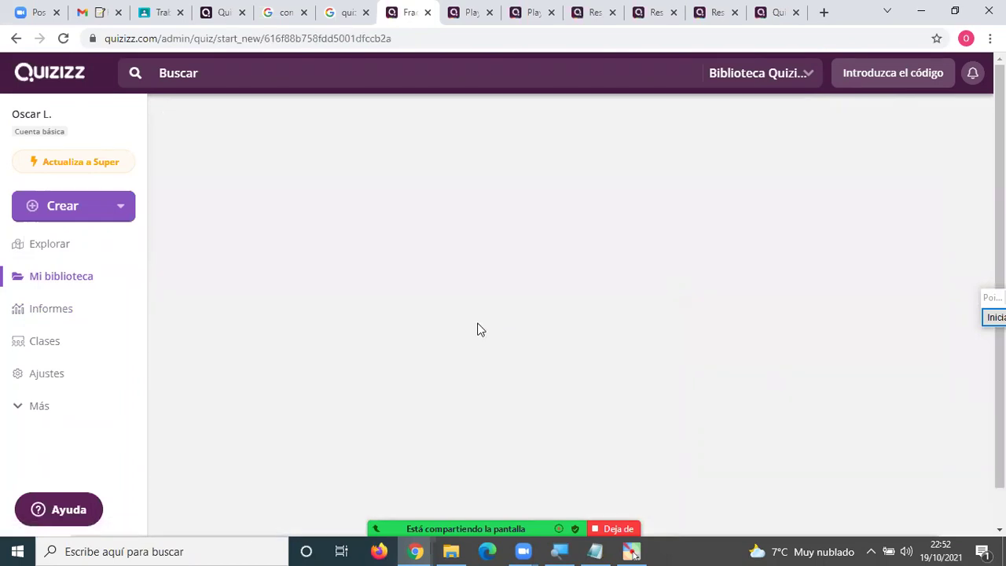
{"action": "scroll", "coordinate": [630, 308], "scroll_direction": "down", "scroll_amount": 1}
{"action": "scroll", "coordinate": [633, 308], "scroll_direction": "down", "scroll_amount": 10}
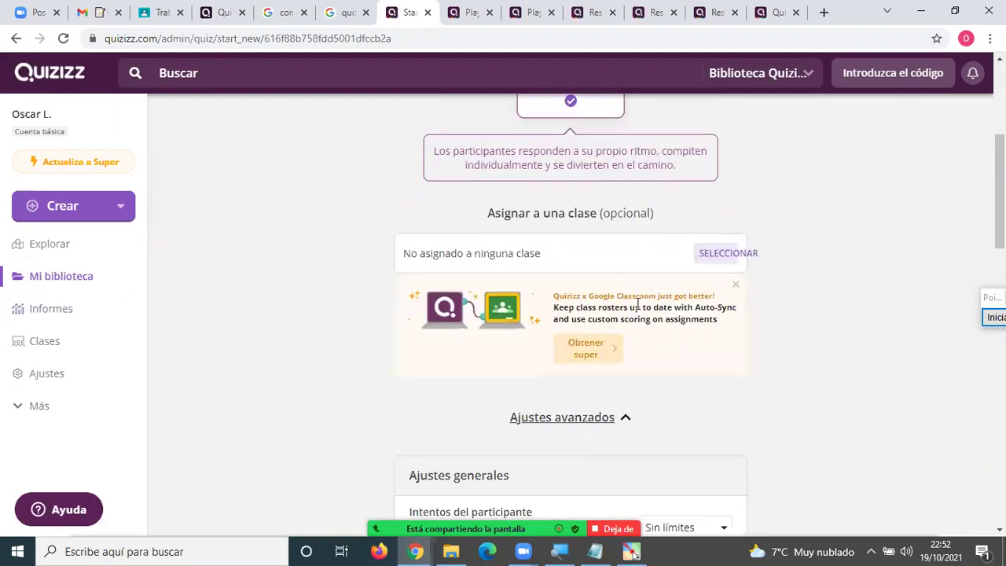
{"action": "scroll", "coordinate": [638, 309], "scroll_direction": "down", "scroll_amount": 6}
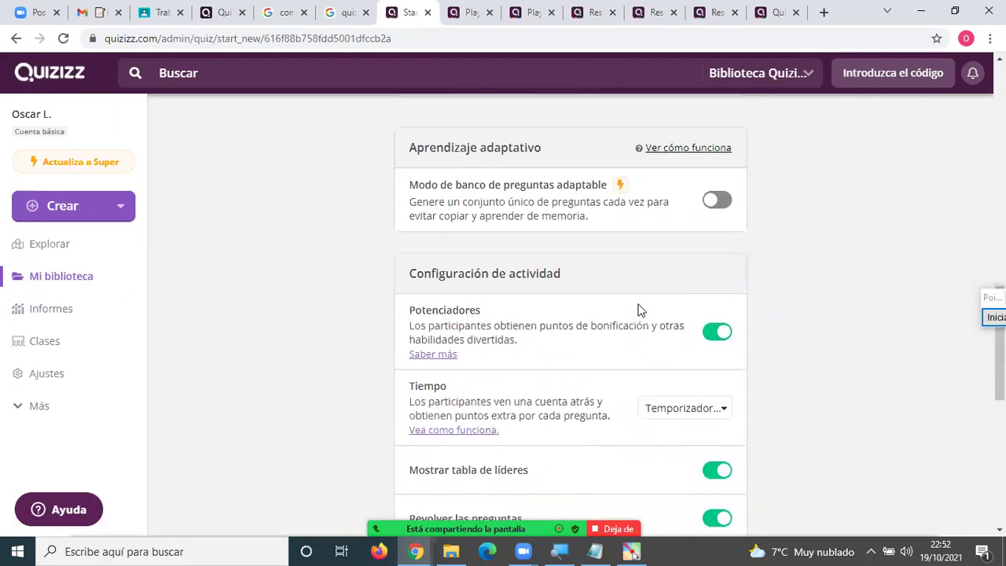
{"action": "scroll", "coordinate": [638, 310], "scroll_direction": "up", "scroll_amount": 5}
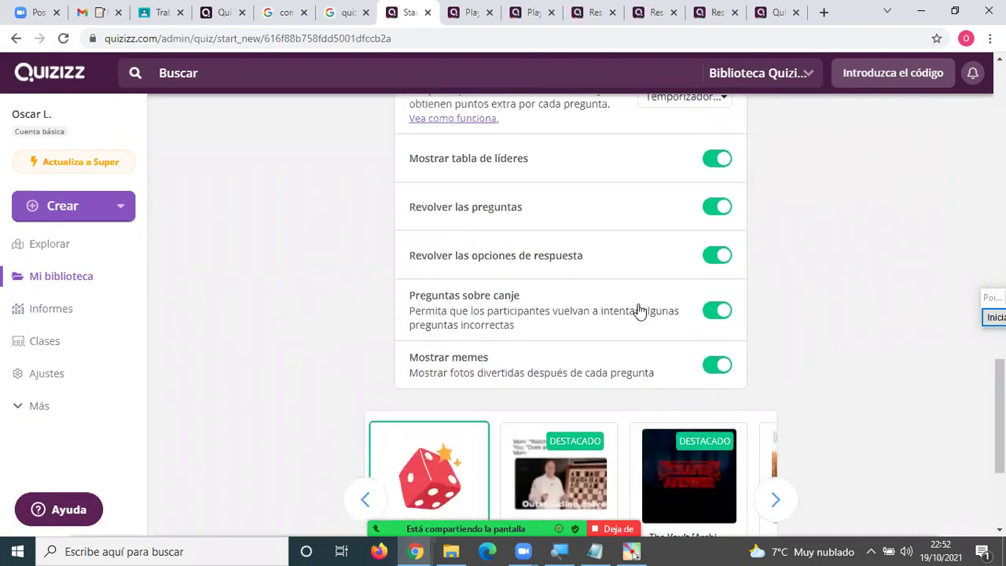
{"action": "scroll", "coordinate": [639, 308], "scroll_direction": "up", "scroll_amount": 10}
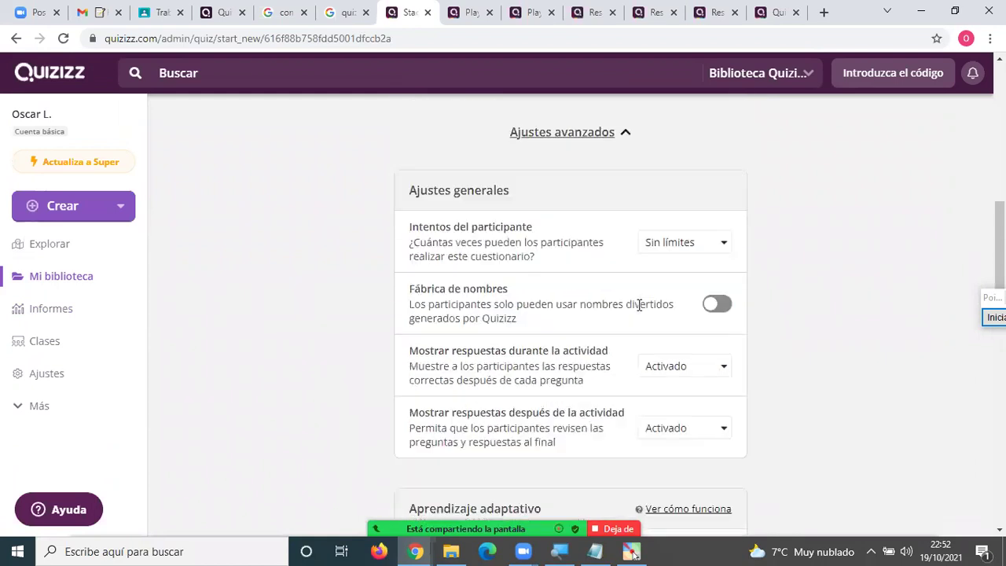
{"action": "scroll", "coordinate": [639, 310], "scroll_direction": "up", "scroll_amount": 2}
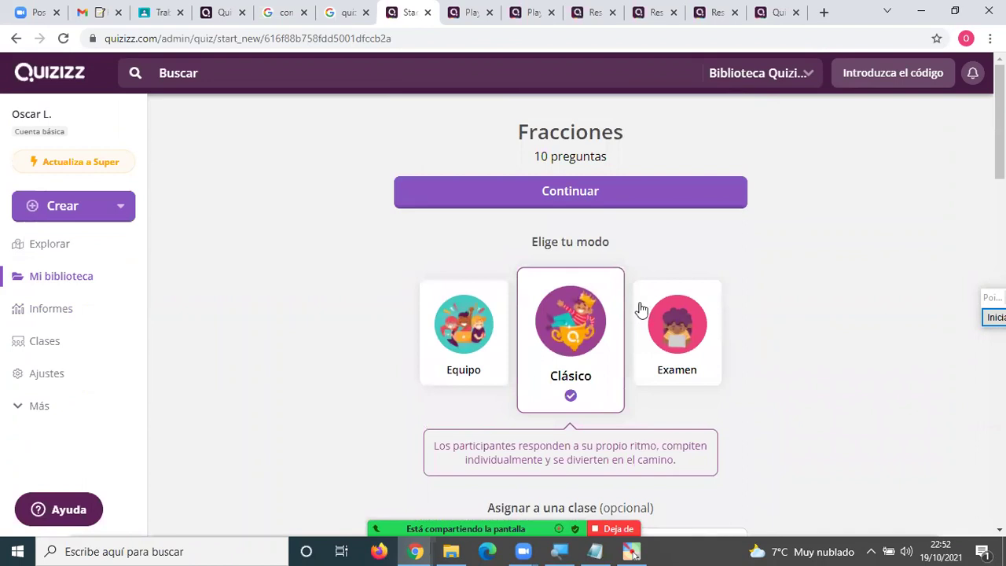
Open Fracciones in the editor, then leave via the Quizizz home page back to Mi biblioteca.
{"action": "left_click", "coordinate": [66, 276]}
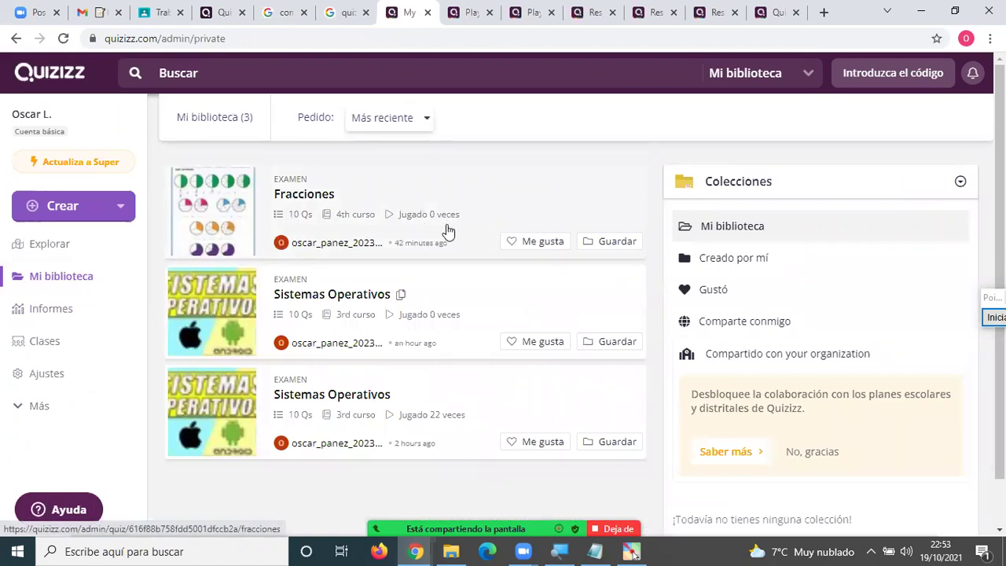
{"action": "left_click", "coordinate": [233, 200]}
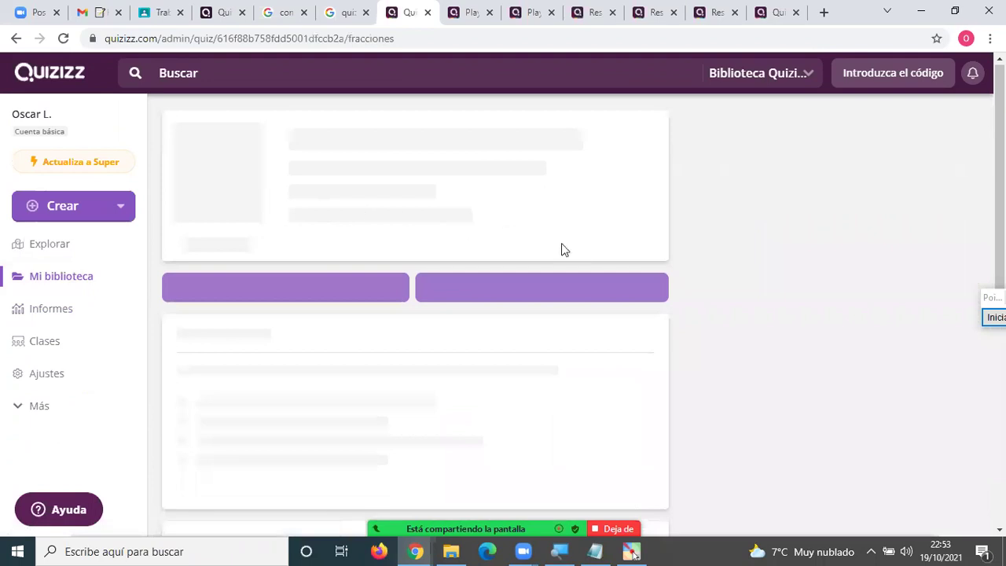
{"action": "left_click", "coordinate": [635, 244]}
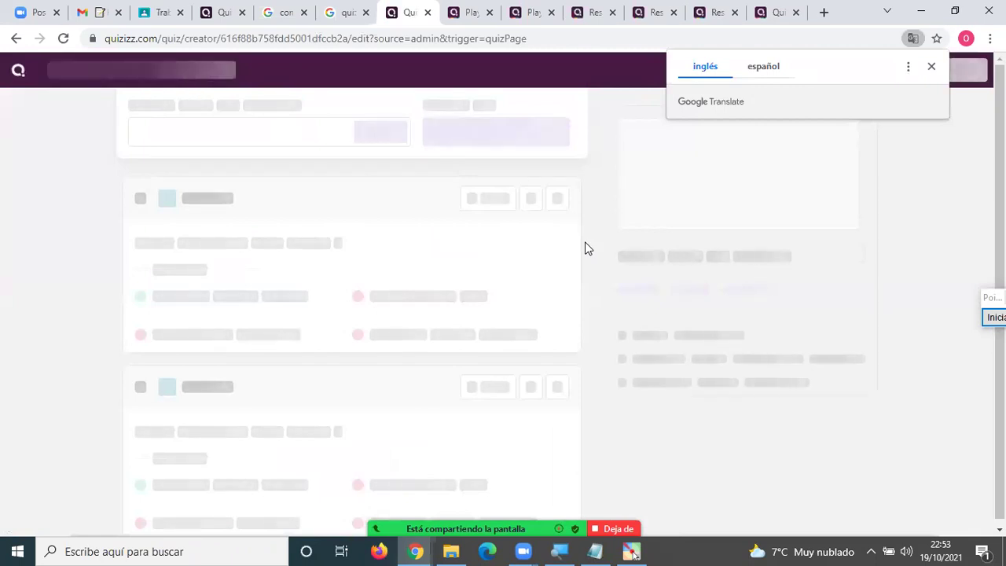
{"action": "scroll", "coordinate": [585, 248], "scroll_direction": "down", "scroll_amount": 3}
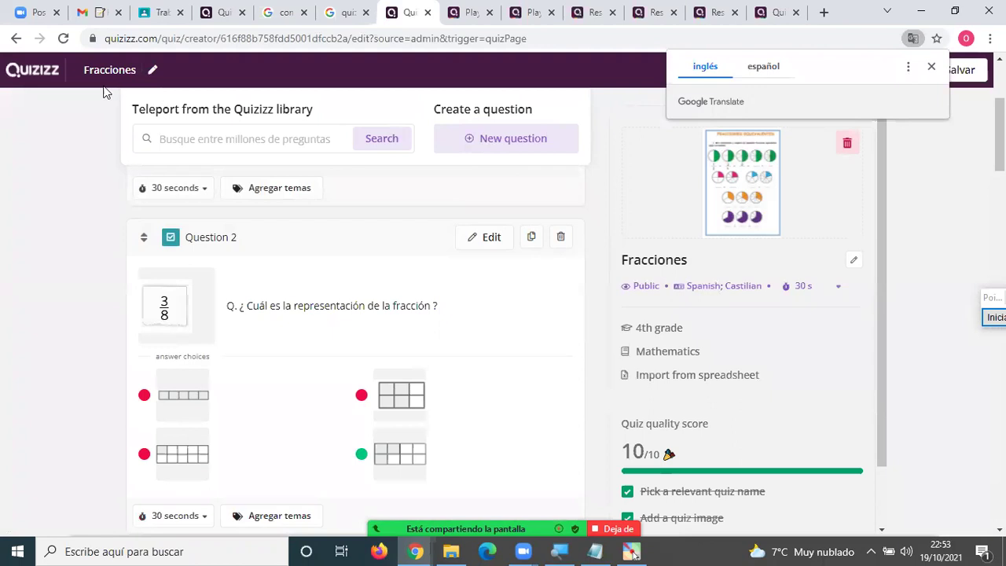
{"action": "left_click", "coordinate": [34, 74]}
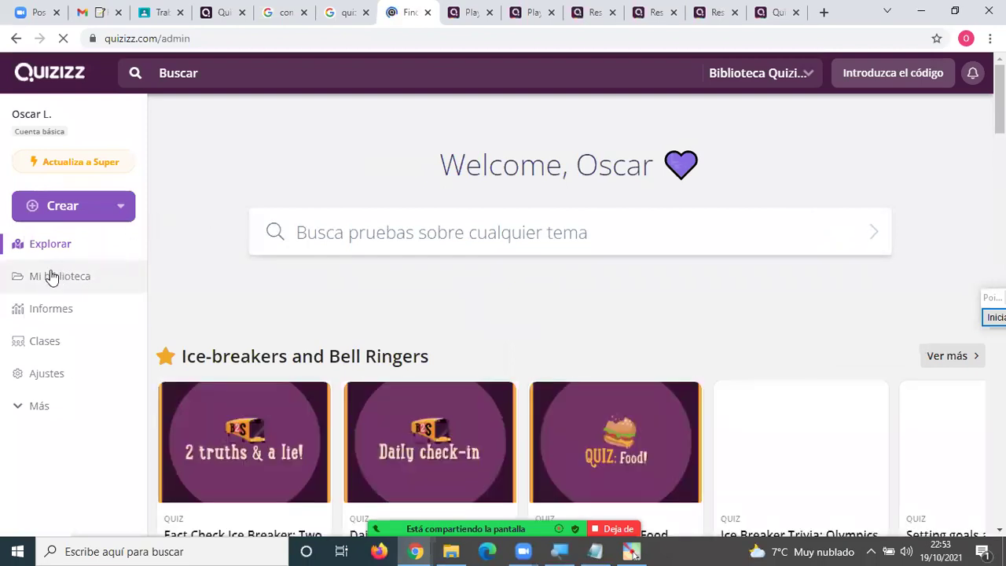
{"action": "left_click", "coordinate": [47, 275]}
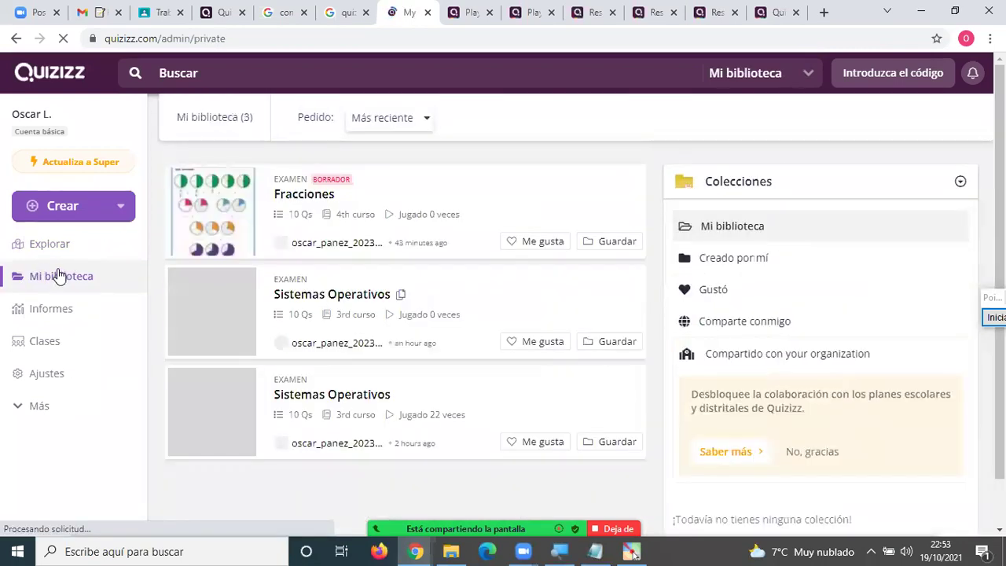
Open Fracciones in the editor and save its quiz name and subject details.
{"action": "left_click", "coordinate": [296, 186]}
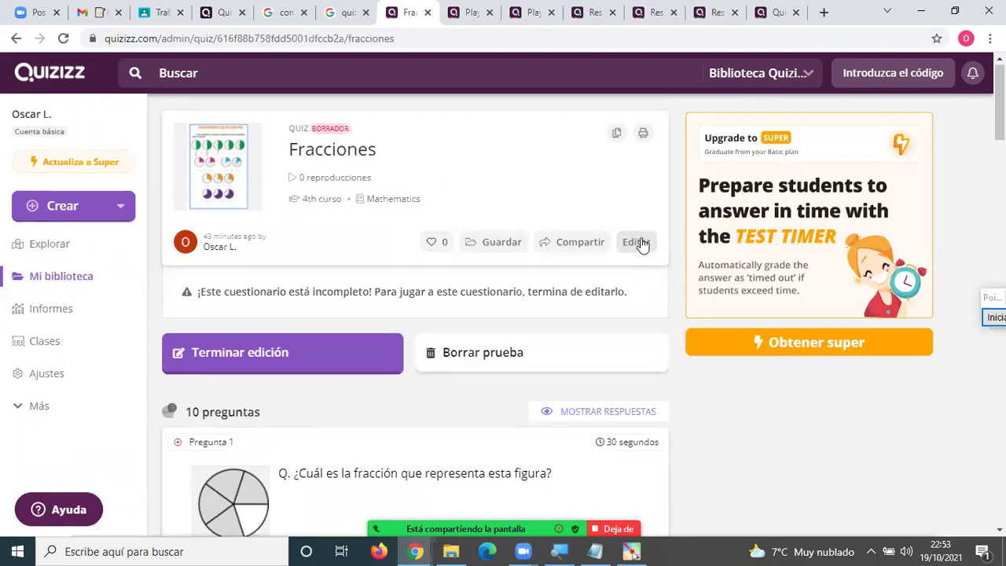
{"action": "left_click", "coordinate": [640, 243]}
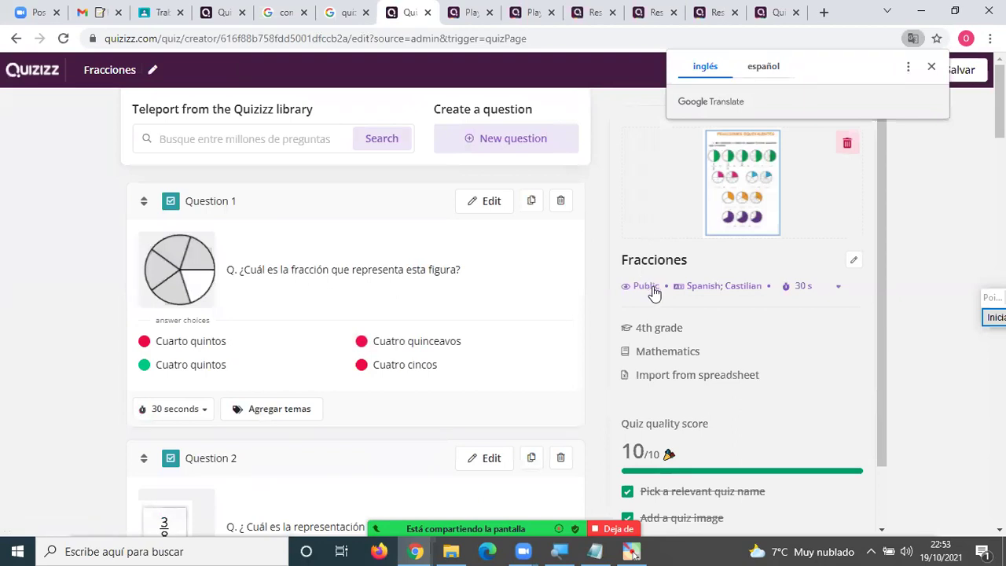
{"action": "left_click", "coordinate": [856, 262]}
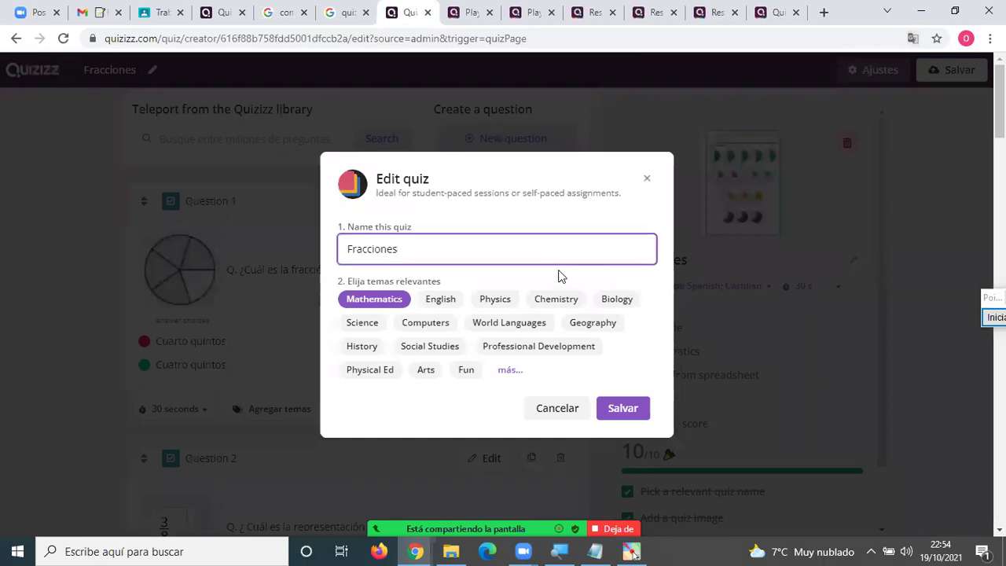
{"action": "scroll", "coordinate": [560, 275], "scroll_direction": "down", "scroll_amount": 2}
{"action": "left_click", "coordinate": [624, 415]}
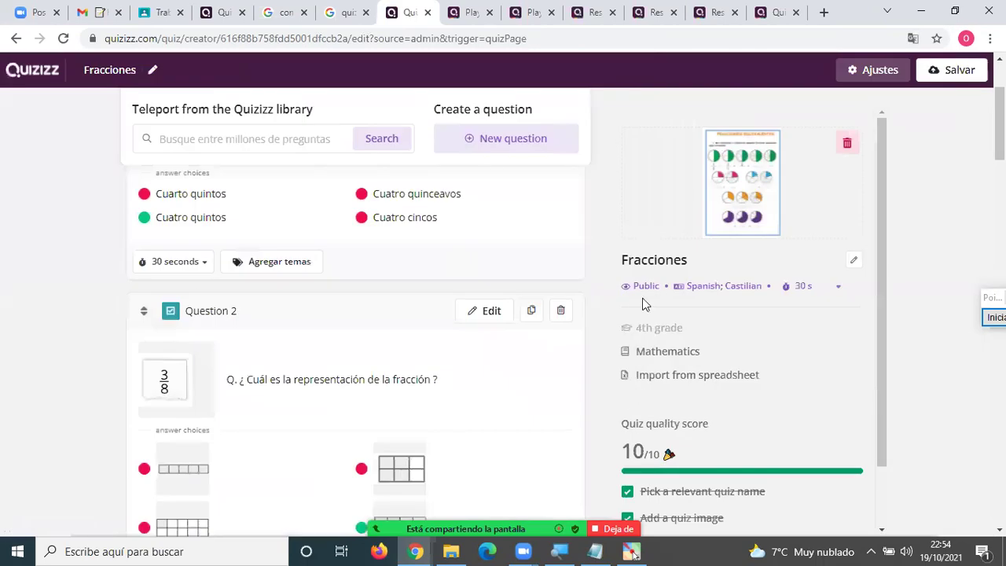
Set quiz visibility to 'Public, visible to everyone' and save the Fracciones quiz.
{"action": "left_click", "coordinate": [645, 286]}
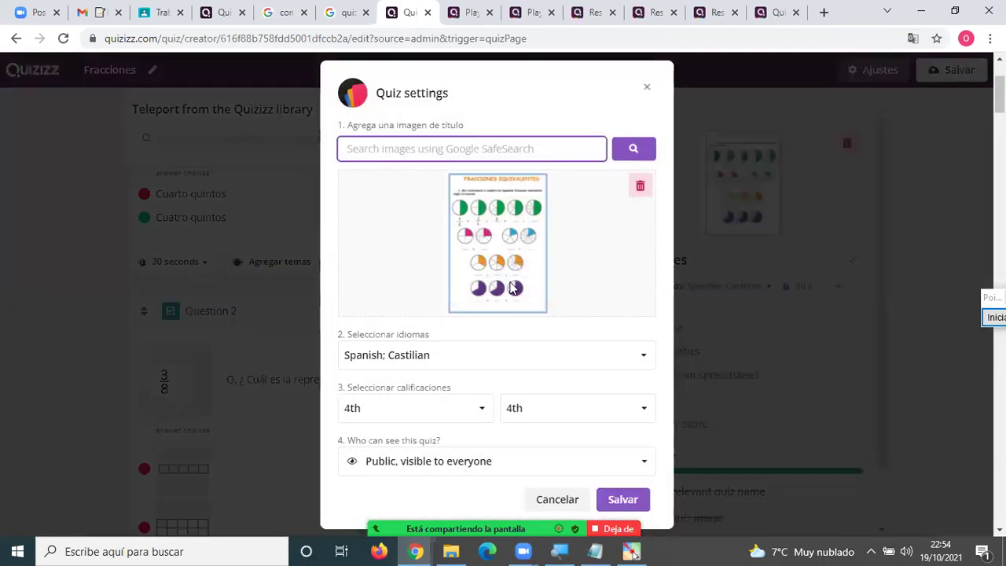
{"action": "scroll", "coordinate": [408, 470], "scroll_direction": "down", "scroll_amount": 2}
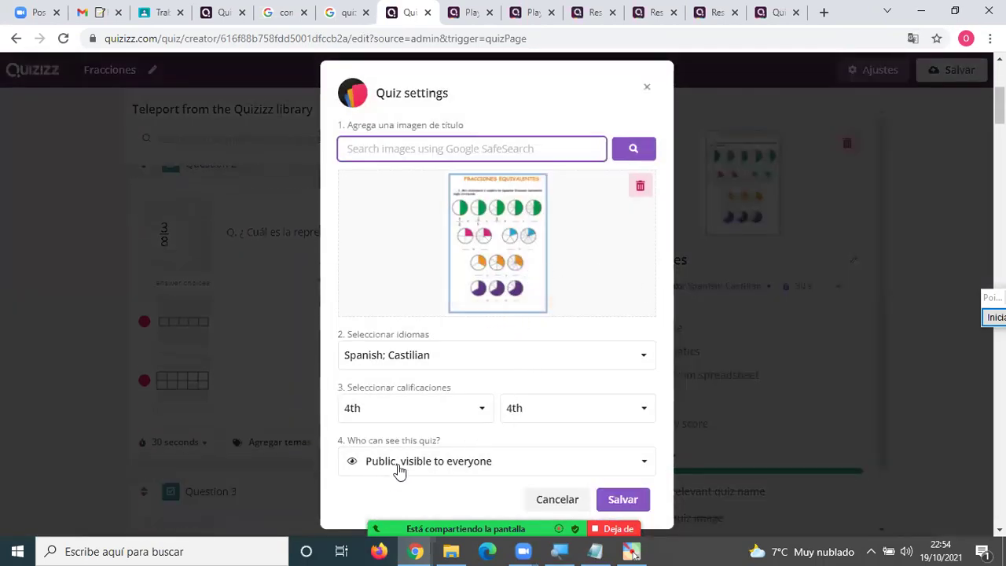
{"action": "left_click", "coordinate": [399, 470]}
{"action": "scroll", "coordinate": [396, 490], "scroll_direction": "down", "scroll_amount": 2}
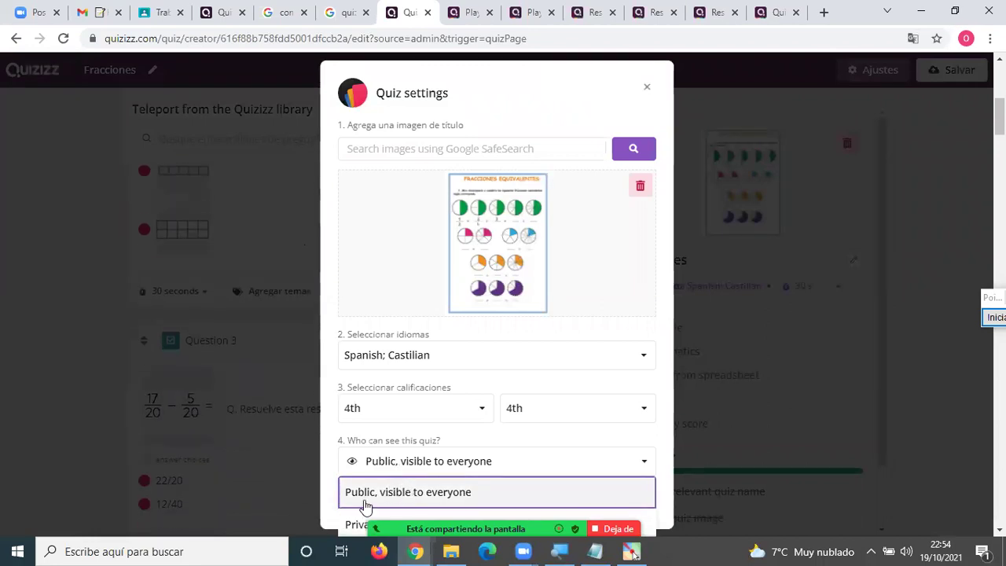
{"action": "left_click", "coordinate": [349, 520]}
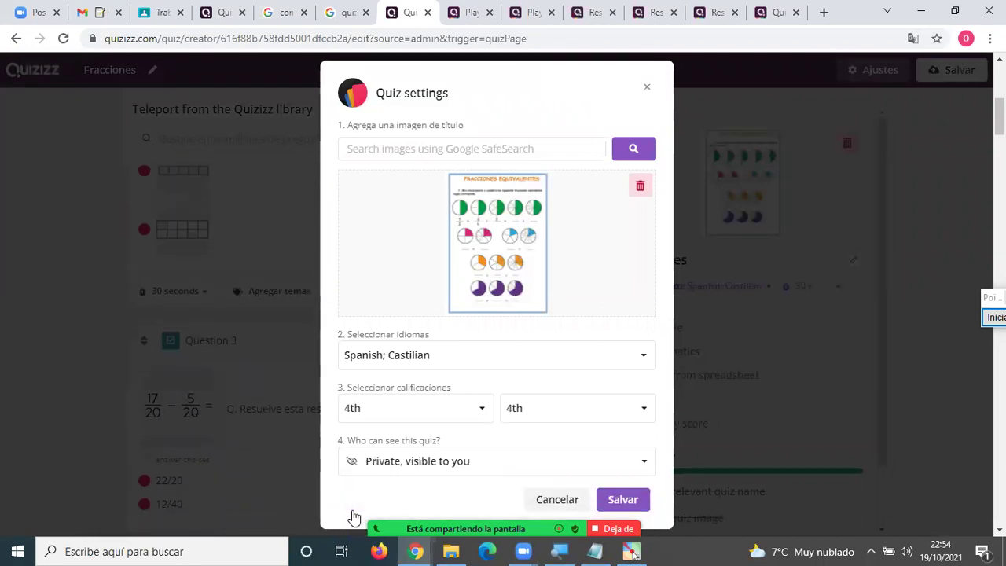
{"action": "left_click", "coordinate": [393, 463]}
{"action": "left_click", "coordinate": [391, 494]}
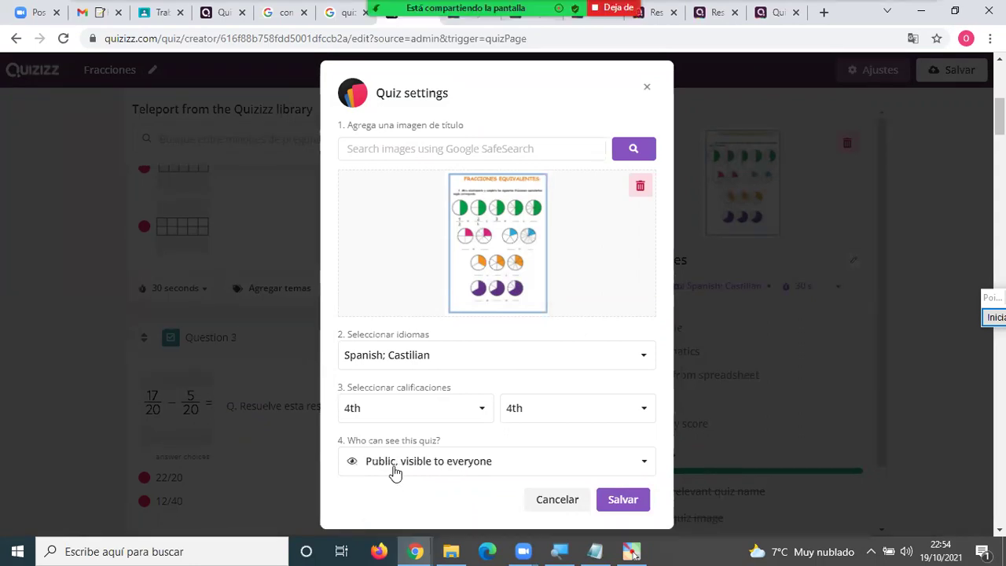
{"action": "left_click", "coordinate": [628, 501]}
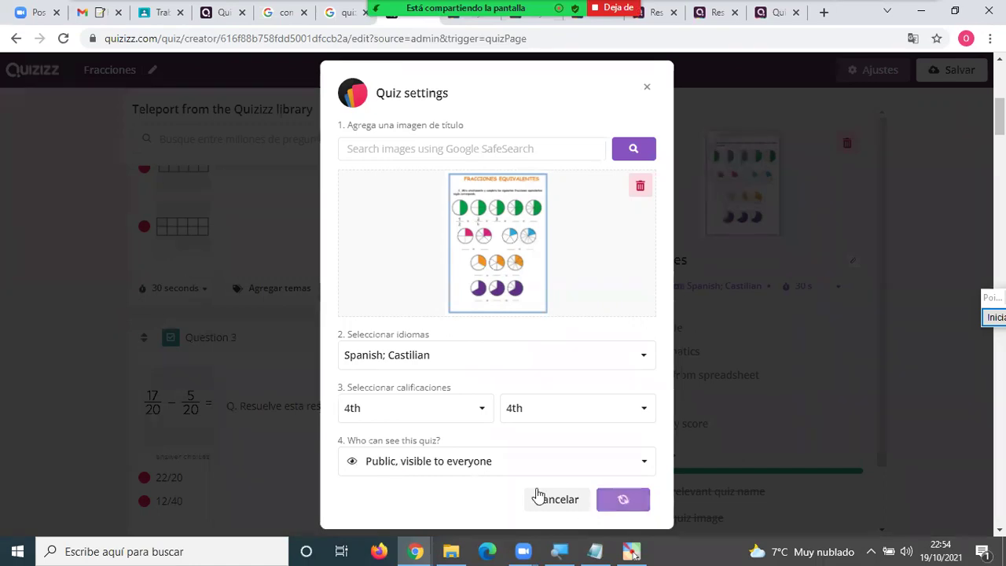
{"action": "scroll", "coordinate": [551, 391], "scroll_direction": "up", "scroll_amount": 6}
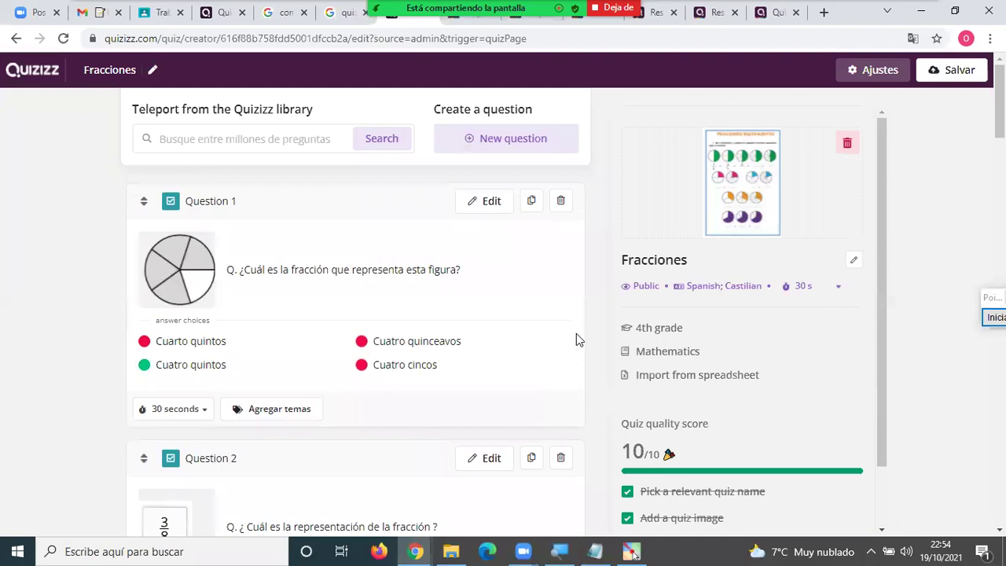
{"action": "left_click", "coordinate": [963, 73]}
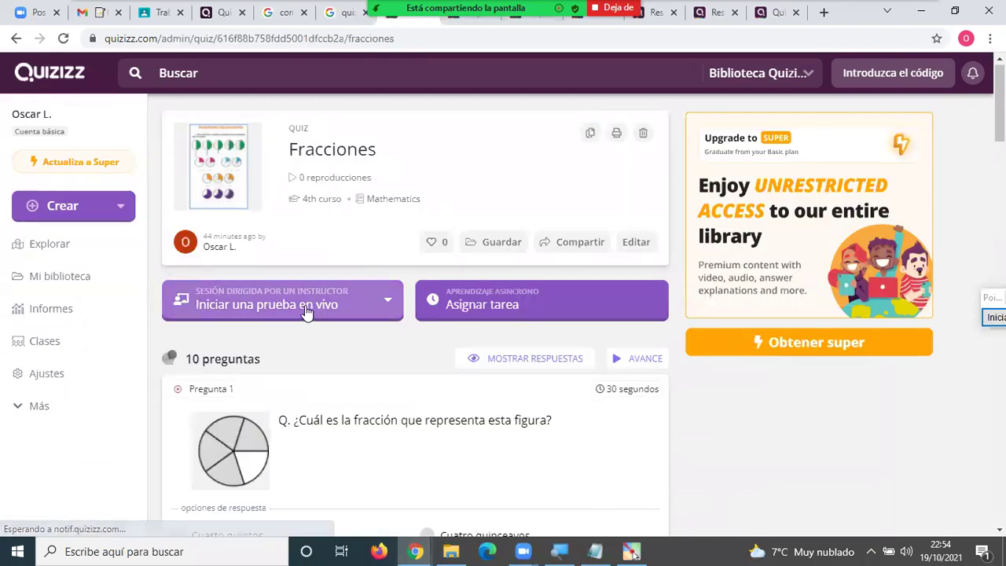
Launch Fracciones as a Clásico live game, opening the lobby with join code 861606.
{"action": "left_click", "coordinate": [303, 311]}
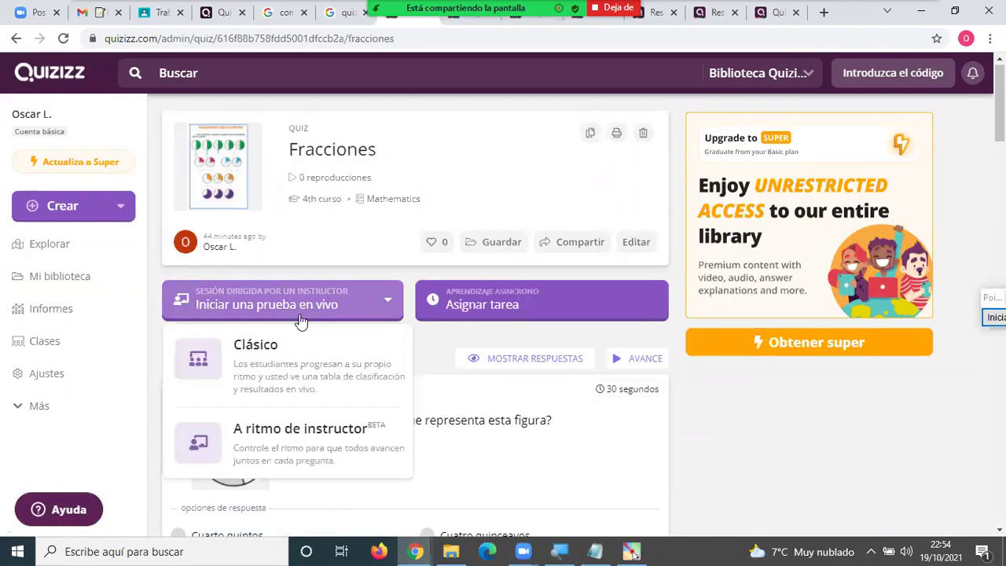
{"action": "left_click", "coordinate": [279, 347]}
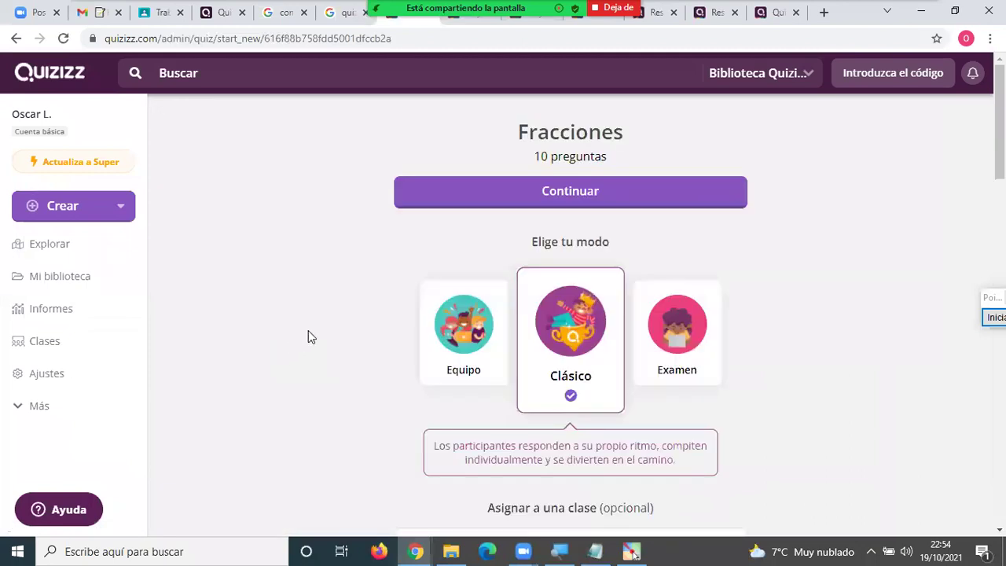
{"action": "left_click", "coordinate": [588, 192]}
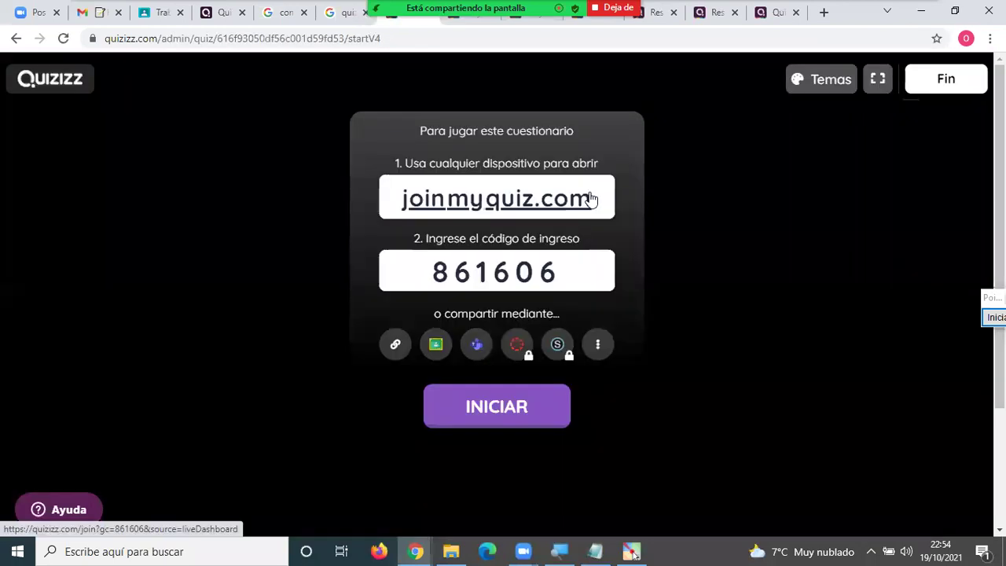
Copy the live game link, check the Zoom chat, and reload the shared quiz page.
{"action": "left_click", "coordinate": [396, 345]}
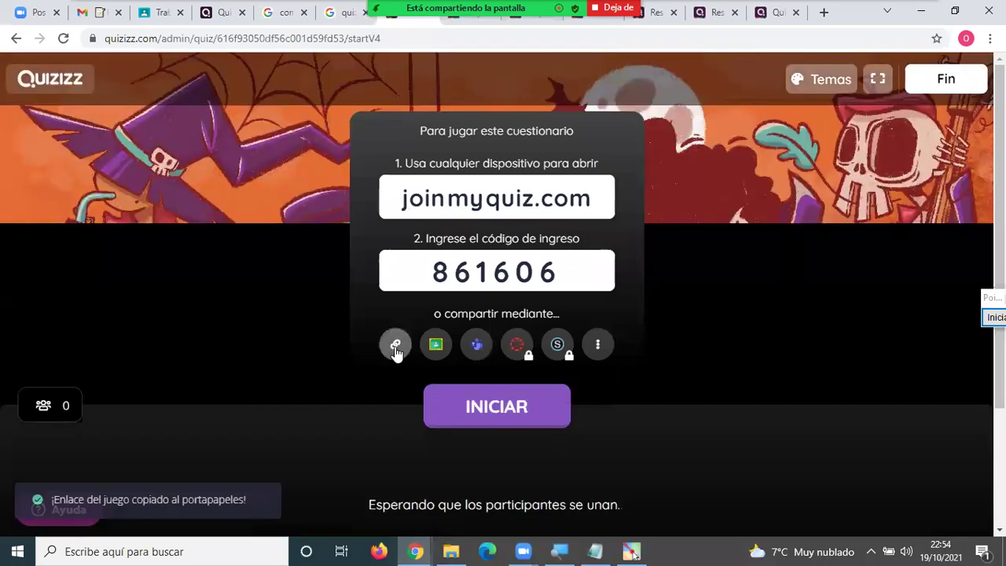
{"action": "double_click", "coordinate": [396, 347]}
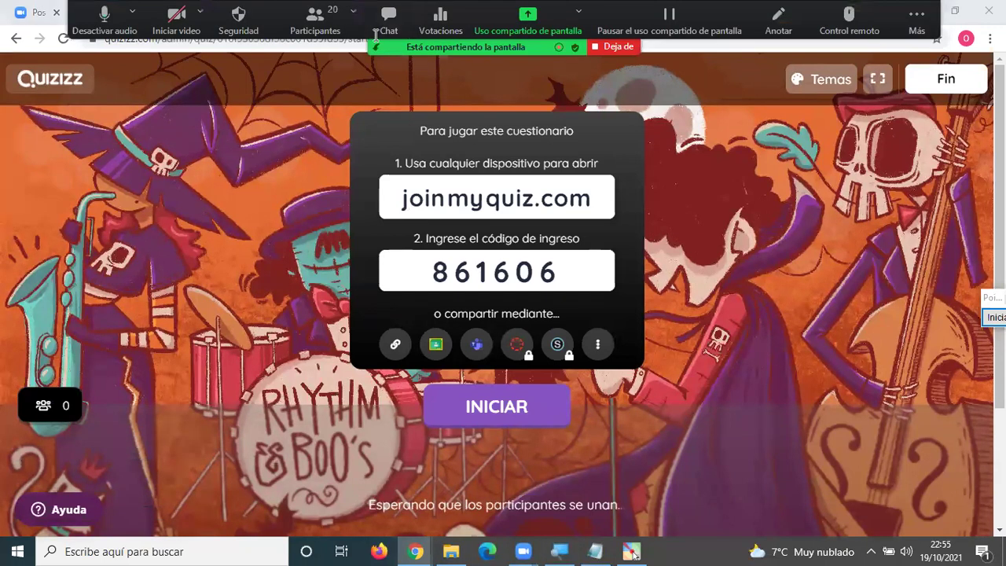
{"action": "left_click", "coordinate": [375, 35]}
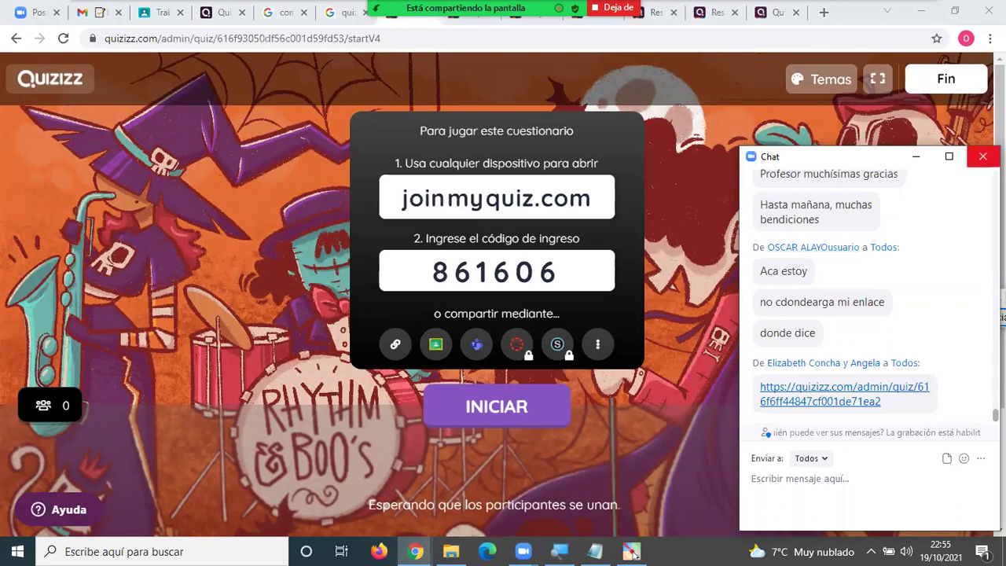
{"action": "left_click", "coordinate": [982, 156]}
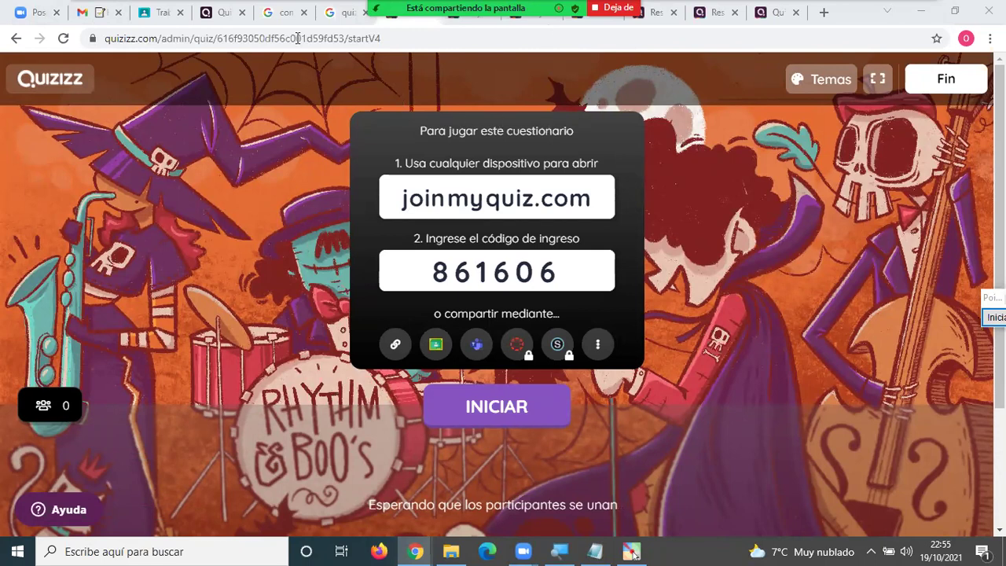
{"action": "key", "text": "F5"}
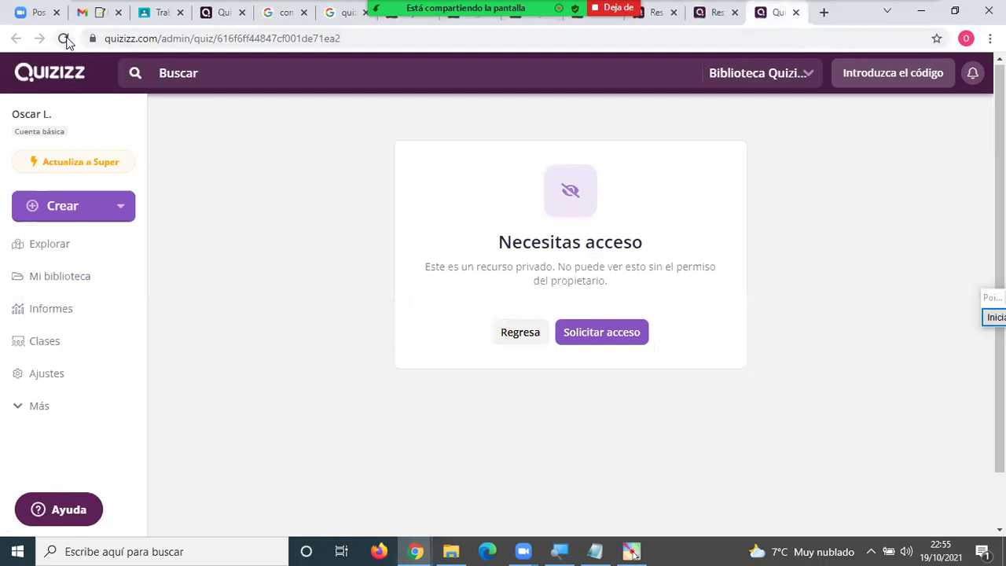
Highlight the 'Necesitas acceso' private-resource sentences, then go to the library of three quizzes.
{"action": "left_click", "coordinate": [63, 38]}
{"action": "left_click_drag", "start_coordinate": [467, 268], "coordinate": [537, 269]}
{"action": "left_click_drag", "start_coordinate": [428, 266], "coordinate": [557, 266]}
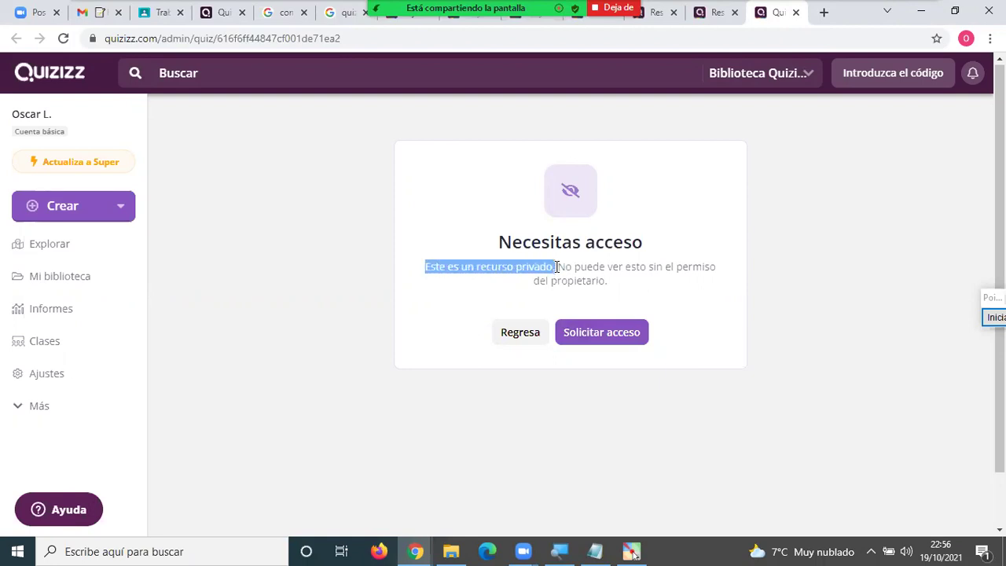
{"action": "left_click", "coordinate": [426, 269]}
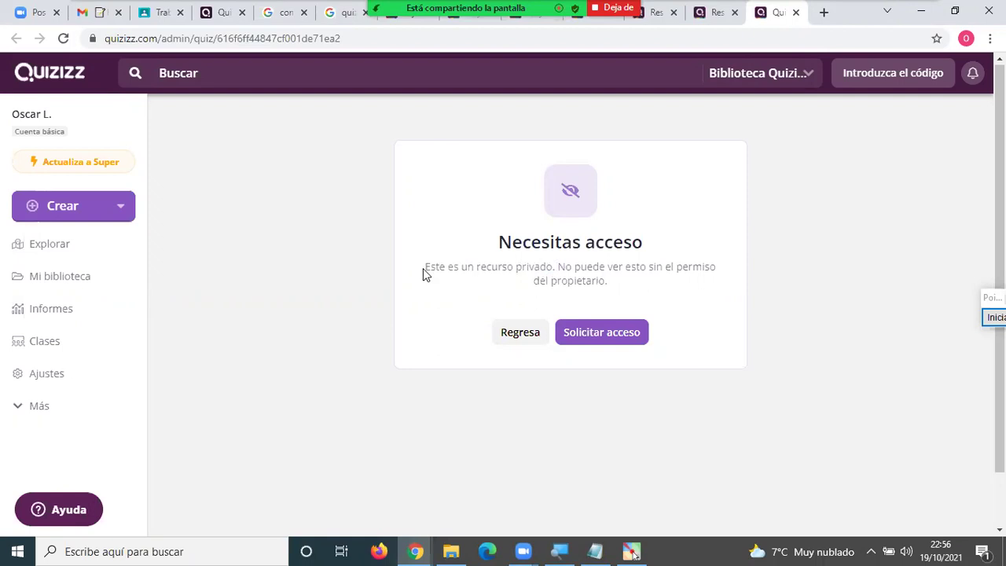
{"action": "left_click_drag", "start_coordinate": [436, 267], "coordinate": [548, 261]}
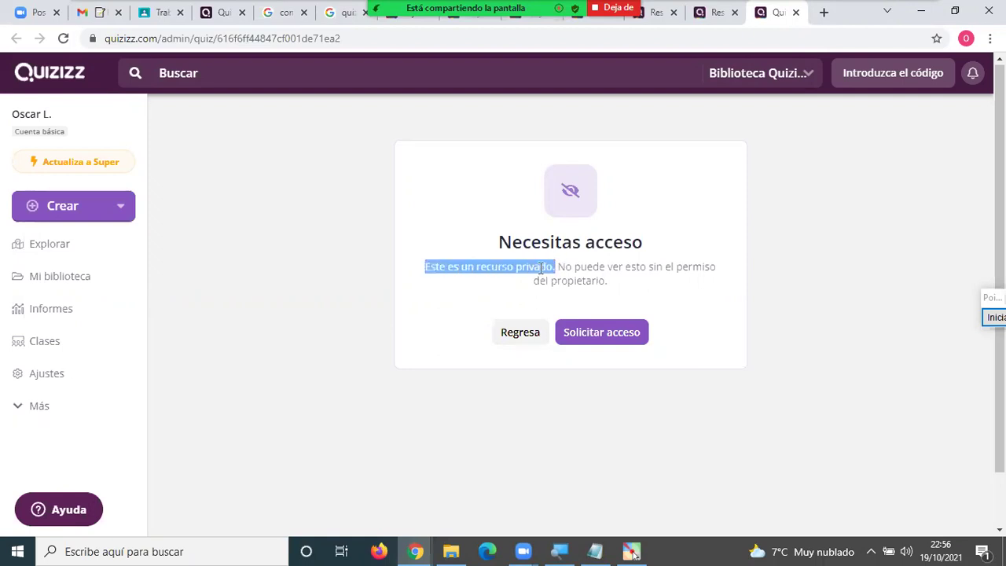
{"action": "left_click", "coordinate": [542, 267]}
{"action": "left_click_drag", "start_coordinate": [559, 266], "coordinate": [611, 286]}
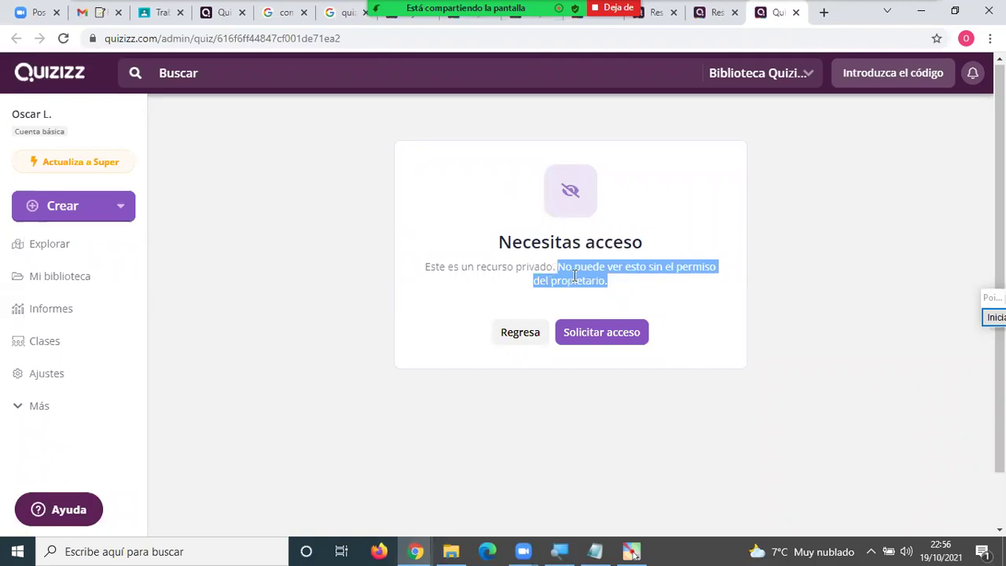
{"action": "left_click_drag", "start_coordinate": [427, 266], "coordinate": [560, 271]}
{"action": "left_click", "coordinate": [681, 282]}
{"action": "left_click", "coordinate": [447, 239]}
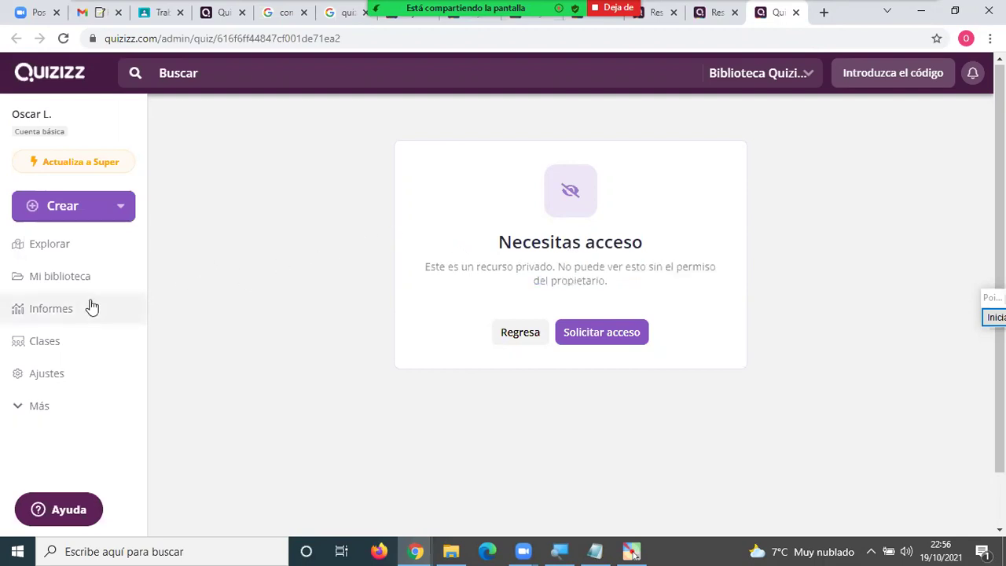
{"action": "left_click", "coordinate": [72, 283]}
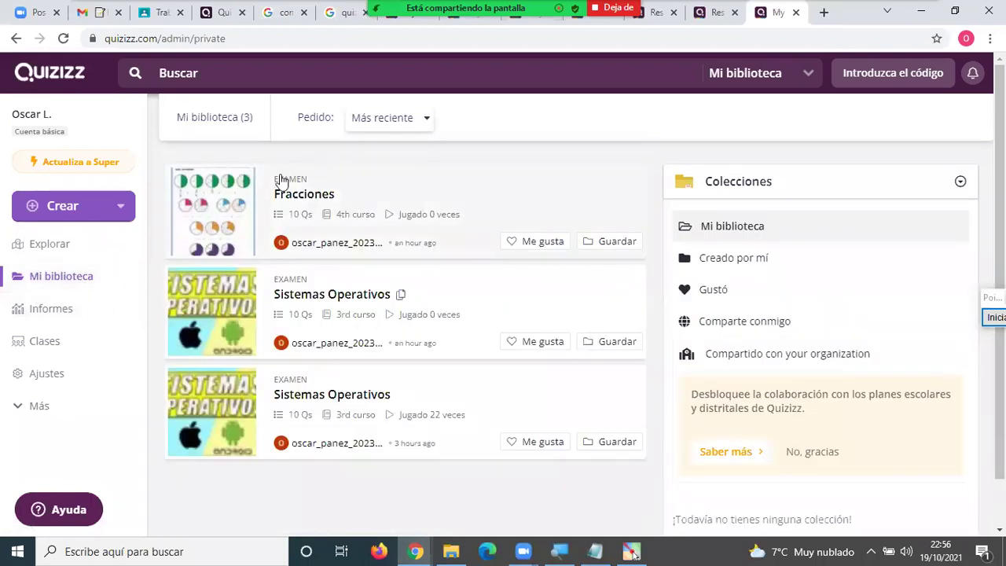
Open Fracciones in the editor, set visibility to Public, visible to everyone, and save the quiz.
{"action": "left_click", "coordinate": [315, 196]}
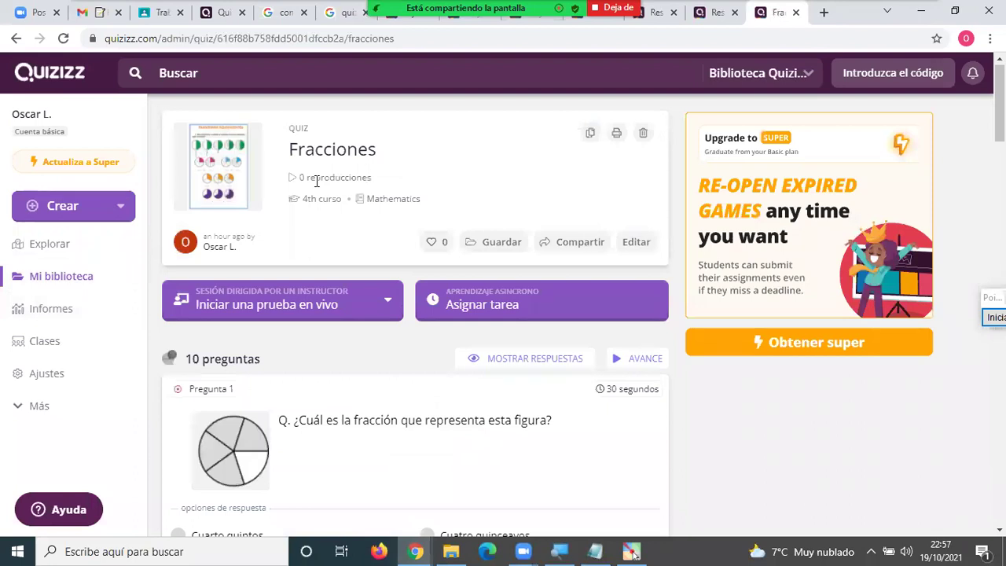
{"action": "left_click", "coordinate": [637, 244]}
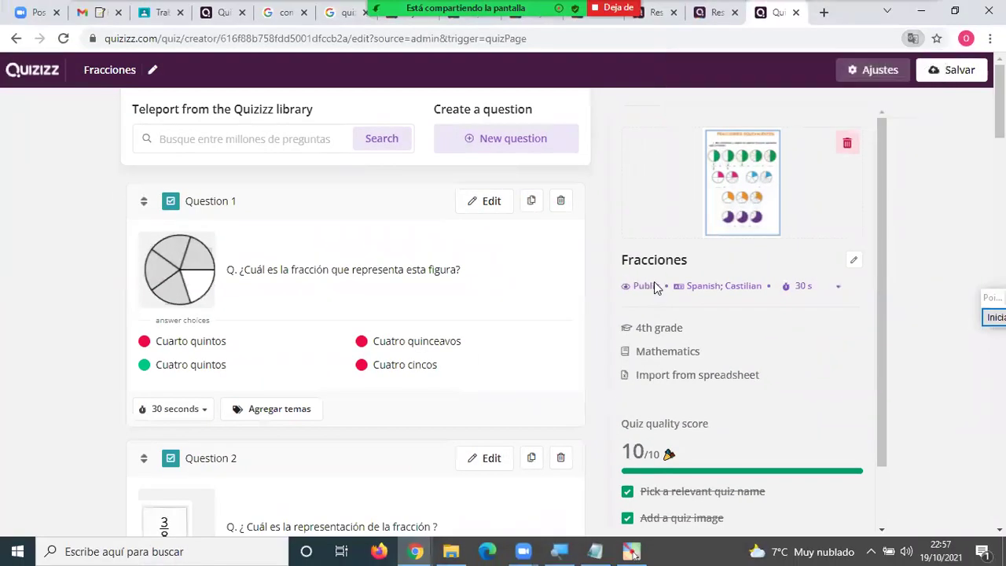
{"action": "left_click", "coordinate": [651, 287]}
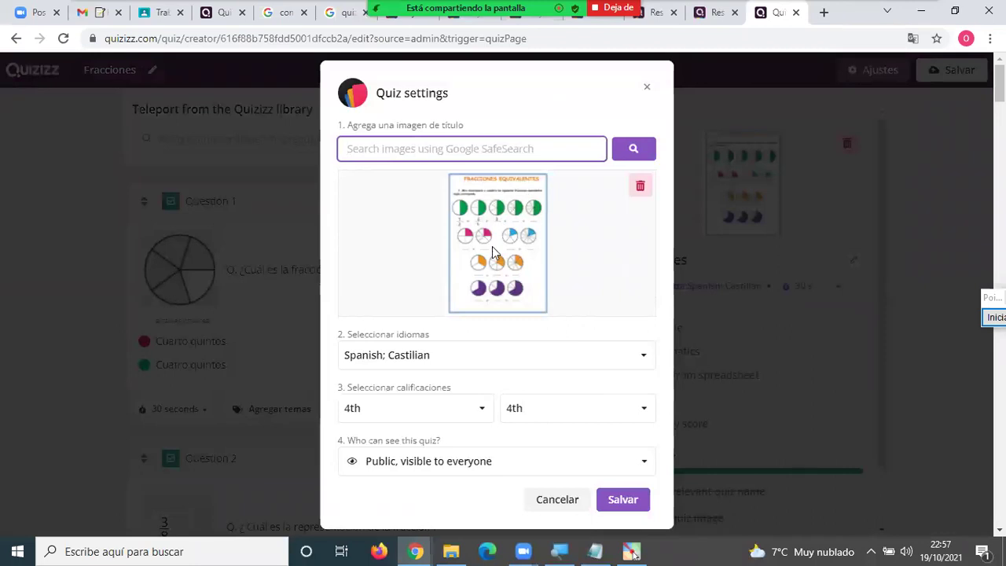
{"action": "left_click", "coordinate": [412, 470]}
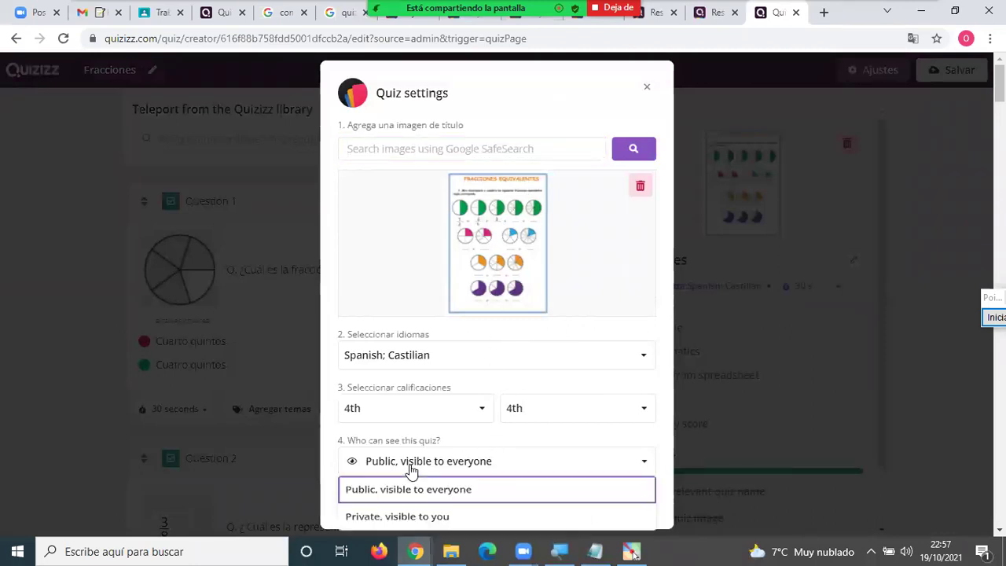
{"action": "left_click", "coordinate": [394, 522]}
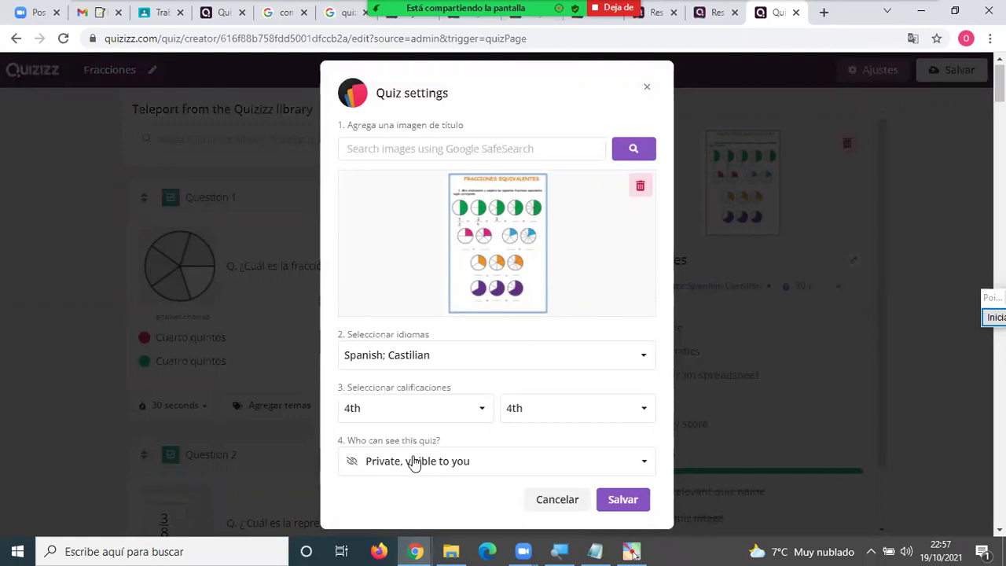
{"action": "left_click", "coordinate": [399, 463]}
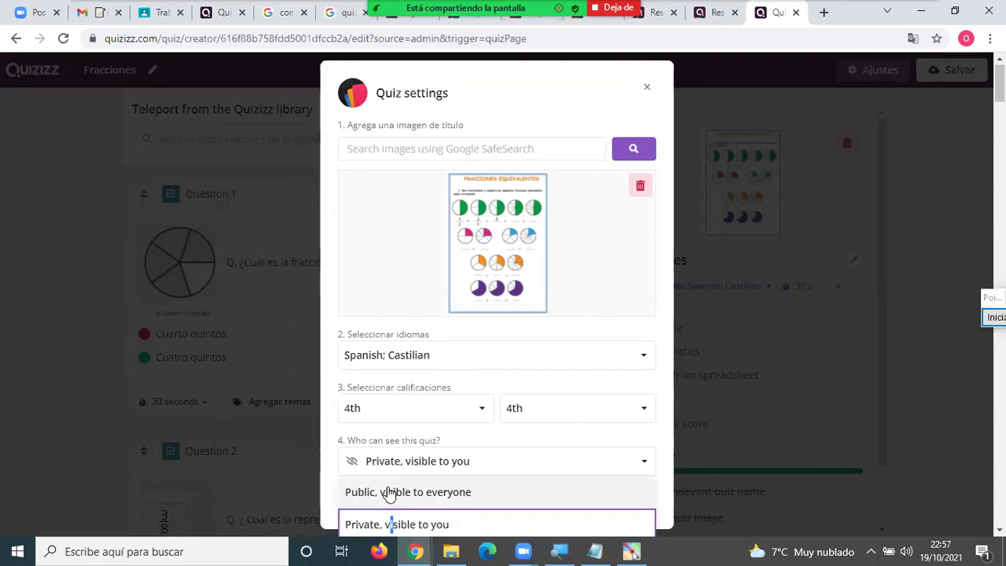
{"action": "left_click", "coordinate": [391, 488]}
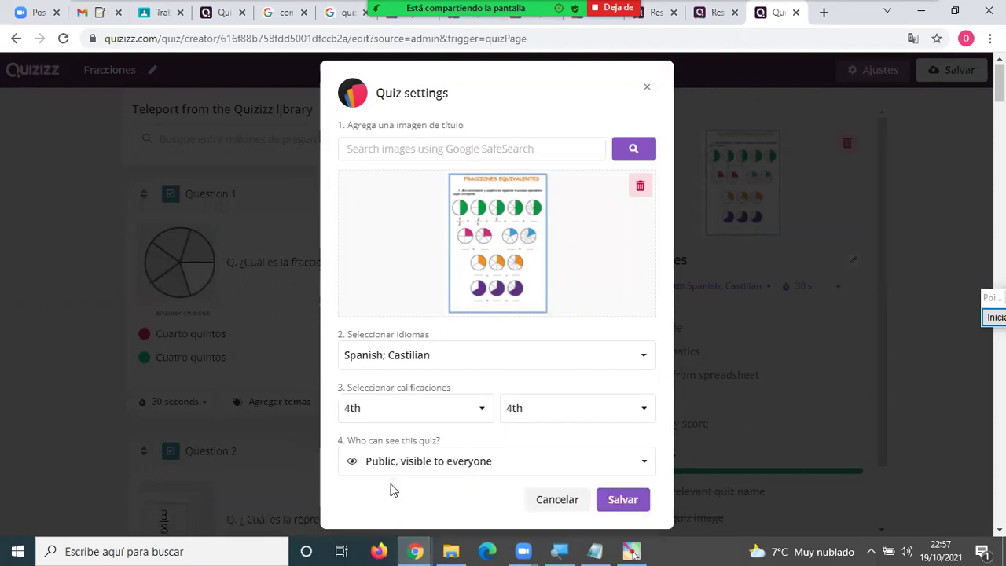
{"action": "left_click", "coordinate": [621, 501]}
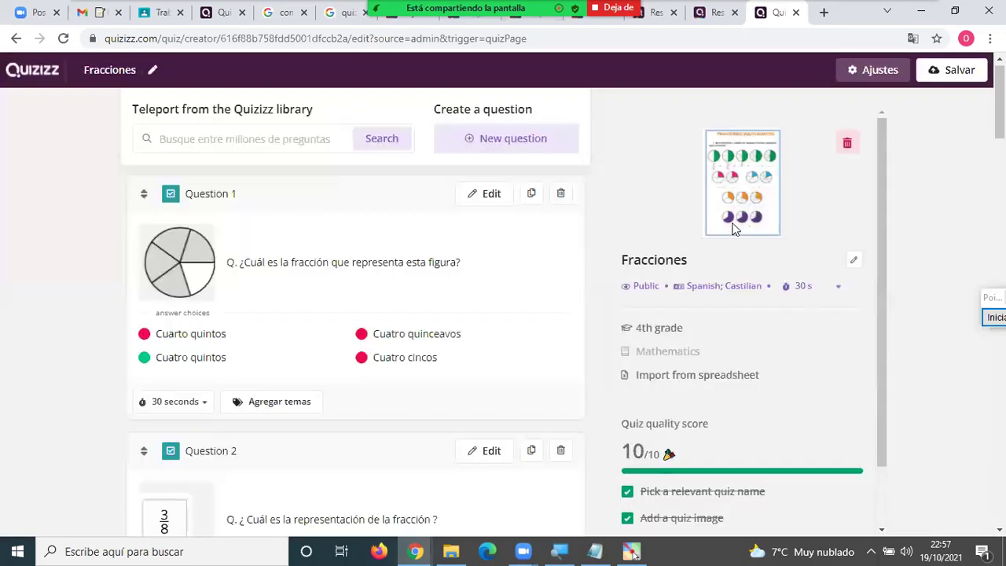
{"action": "left_click", "coordinate": [955, 73]}
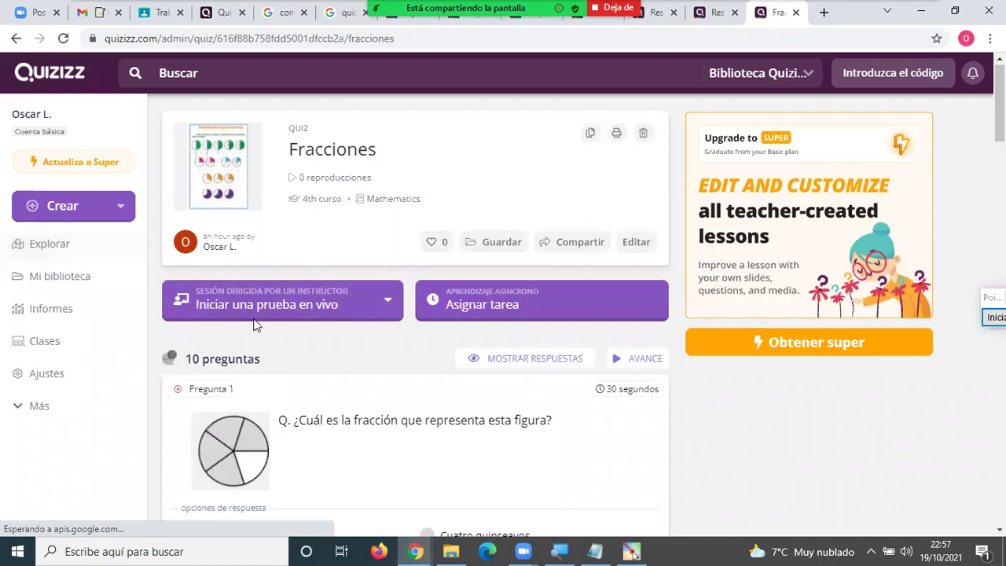
Reopen Fracciones from the library and launch a new Clásico live game.
{"action": "left_click", "coordinate": [61, 279]}
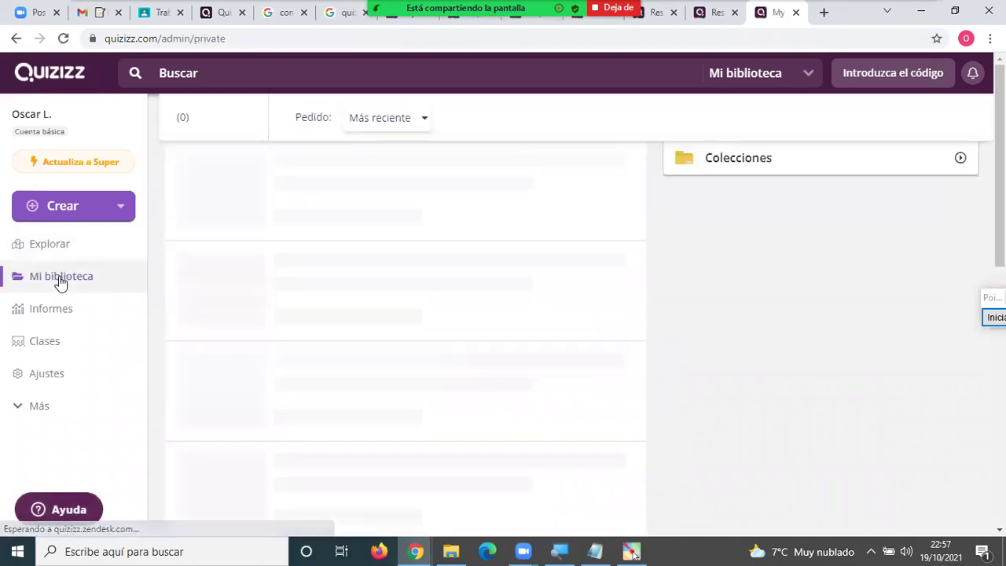
{"action": "left_click", "coordinate": [360, 209]}
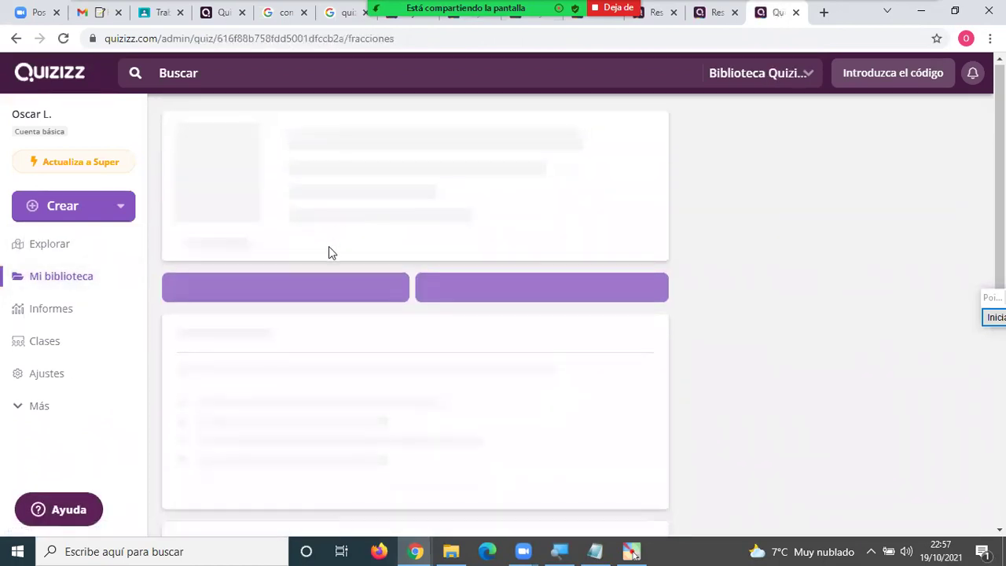
{"action": "left_click", "coordinate": [292, 309]}
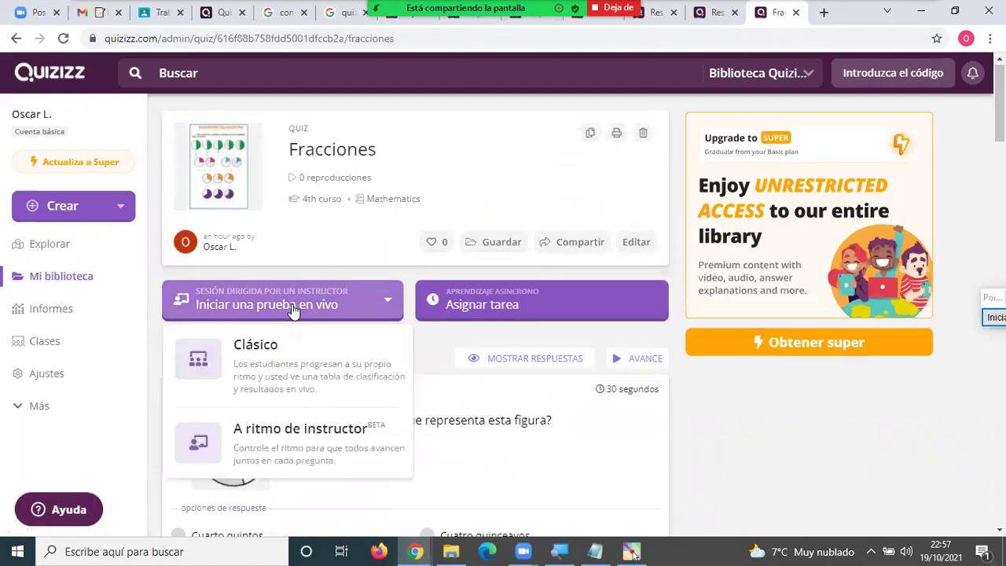
{"action": "left_click", "coordinate": [279, 355]}
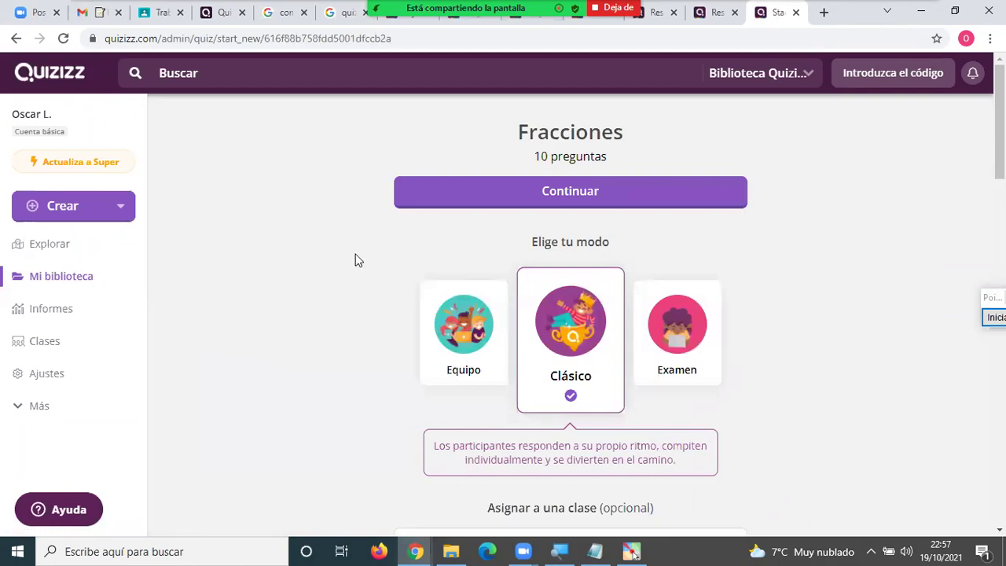
{"action": "left_click", "coordinate": [602, 197]}
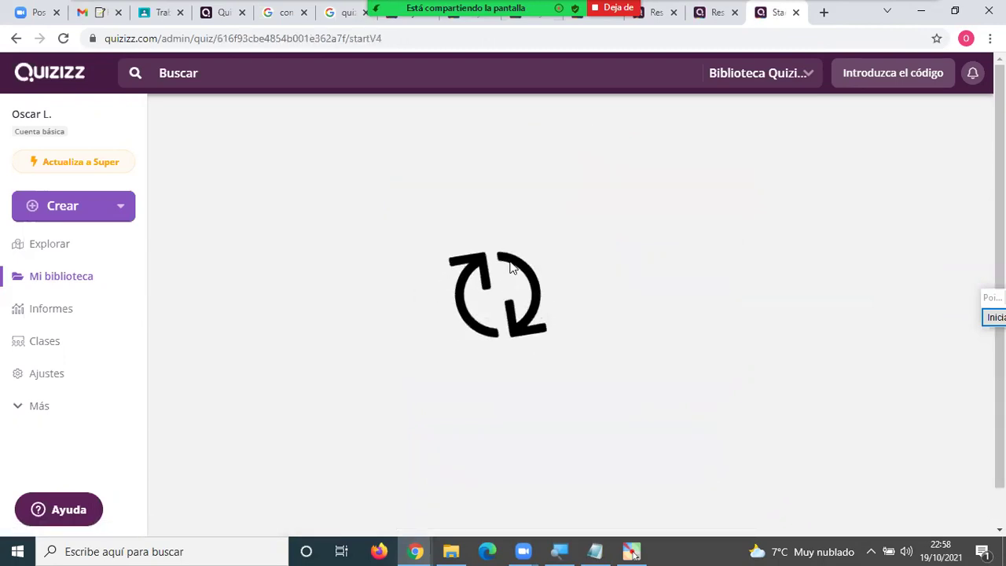